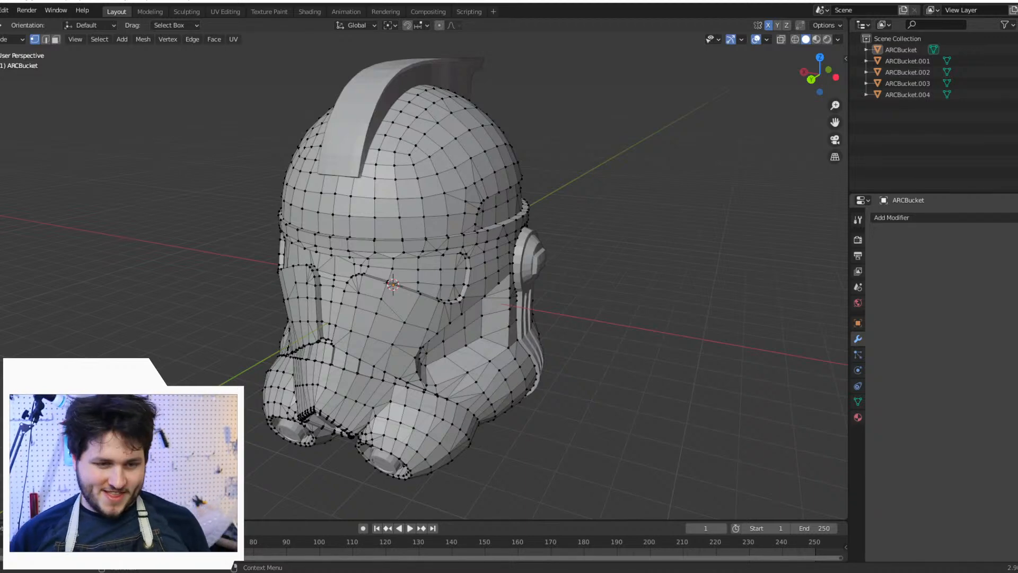
Step: Hide the ARCBucket.004 and ARCBucket.003 objects to expose the round recesses in the helmet's two cheek pods
scroll(708, 182, down, 2)
scroll(555, 192, up, 5)
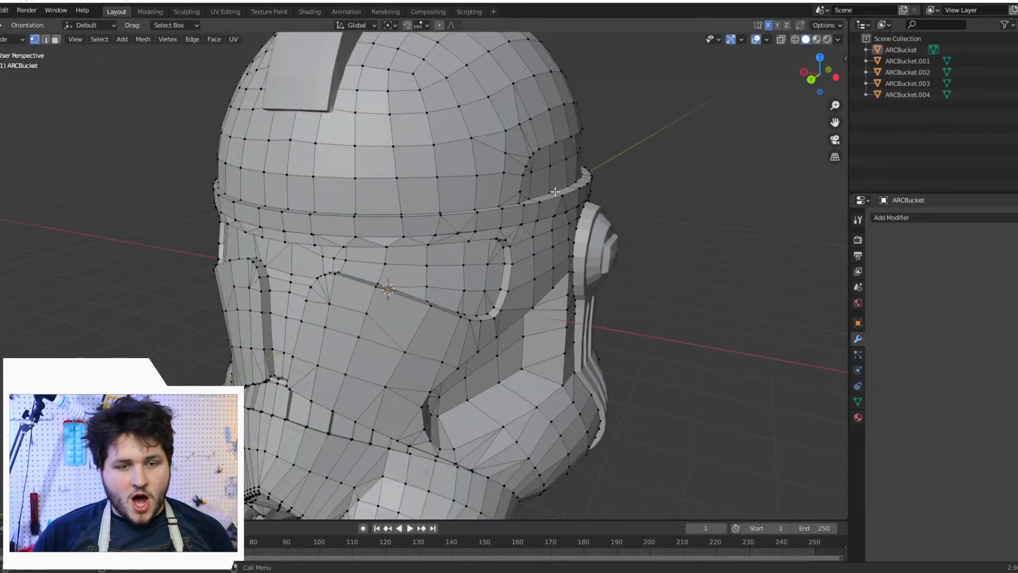
middle_drag(555, 192, 625, 142)
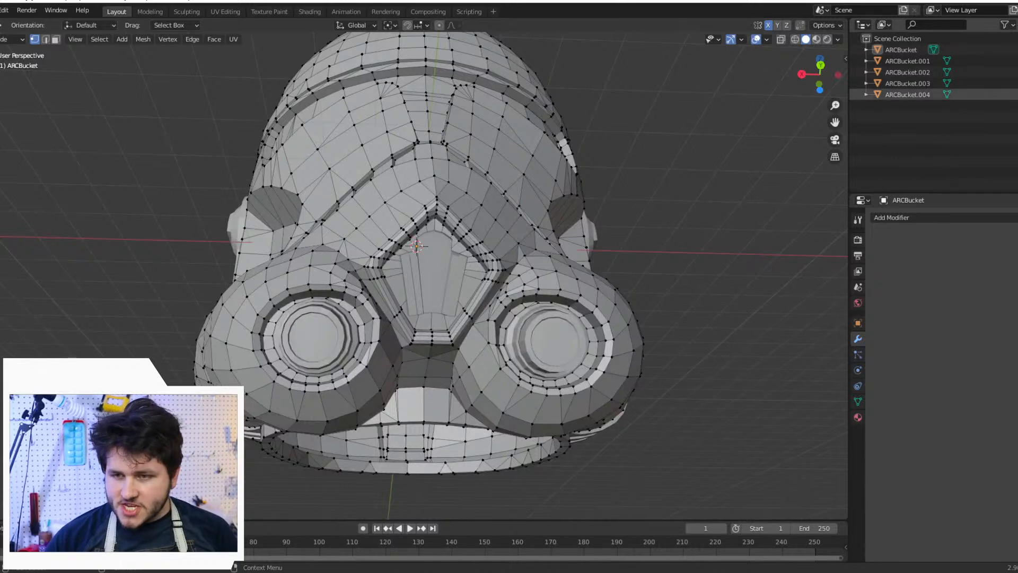
key(h)
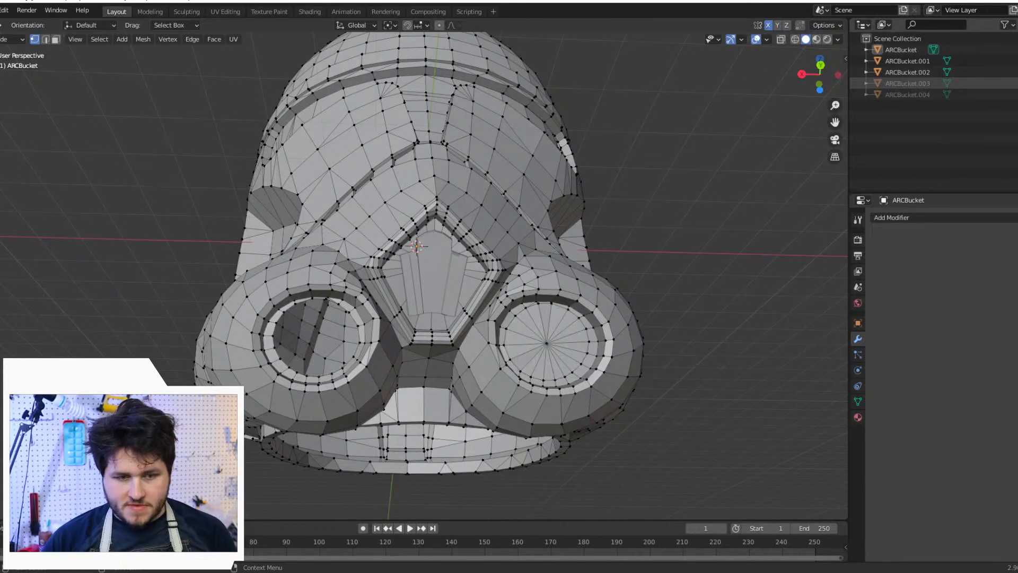
key(h)
Step: Join the top and bottom rim vertices of the open cheek circle with an edge and subdivide it to get a centre vertex
scroll(567, 285, up, 5)
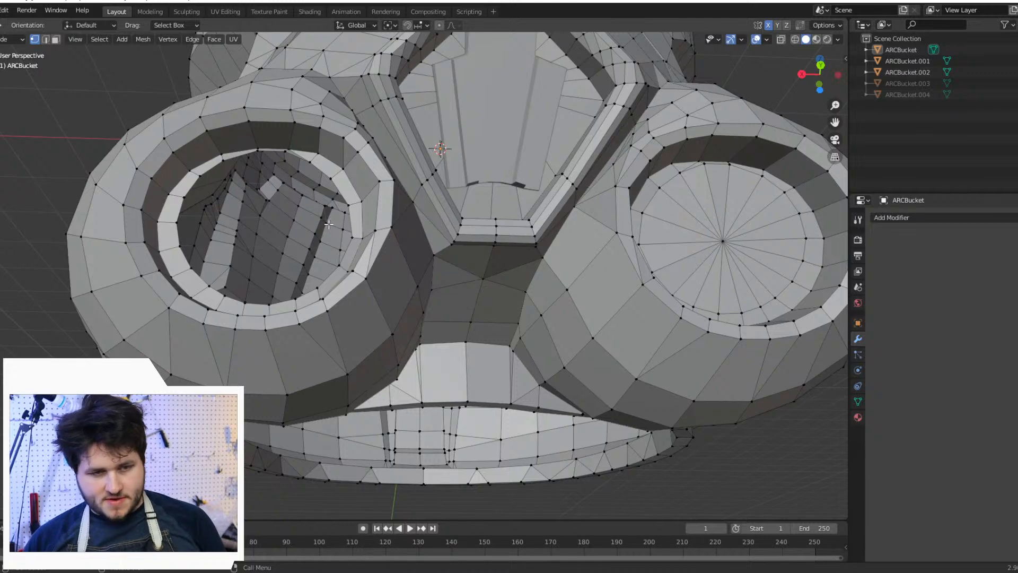
click(257, 151)
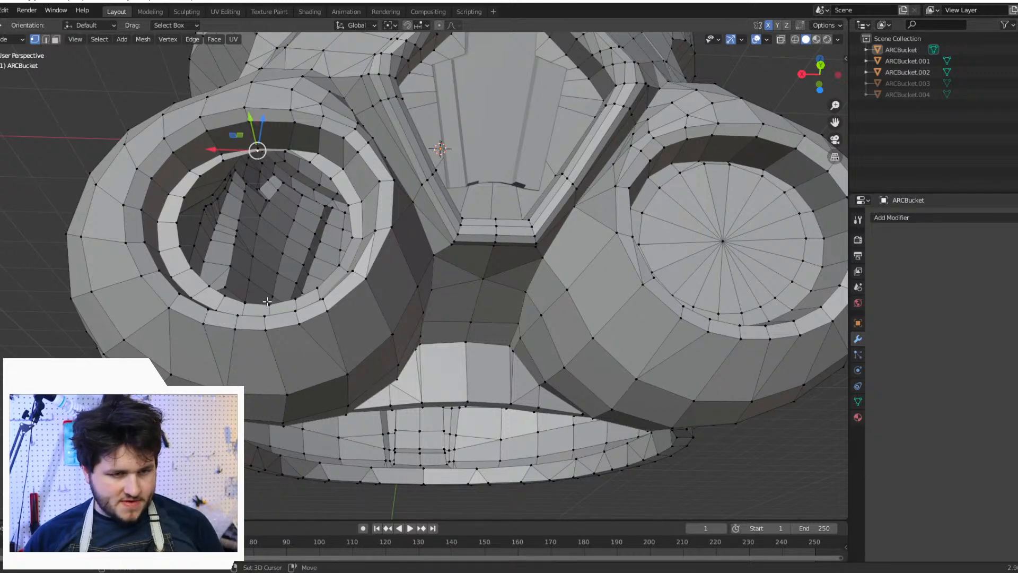
shift+click(267, 301)
middle_drag(267, 301, 280, 338)
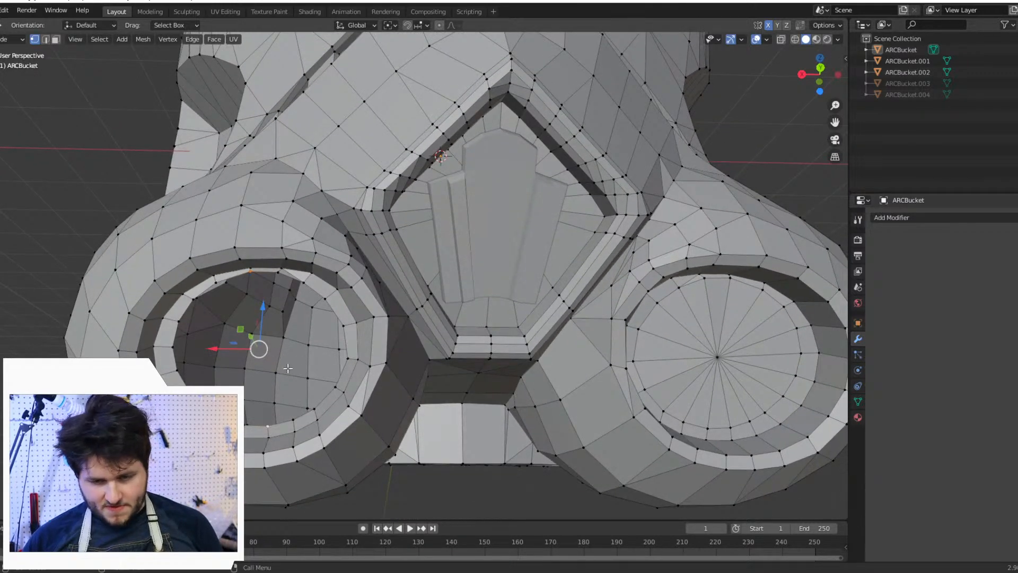
key(j)
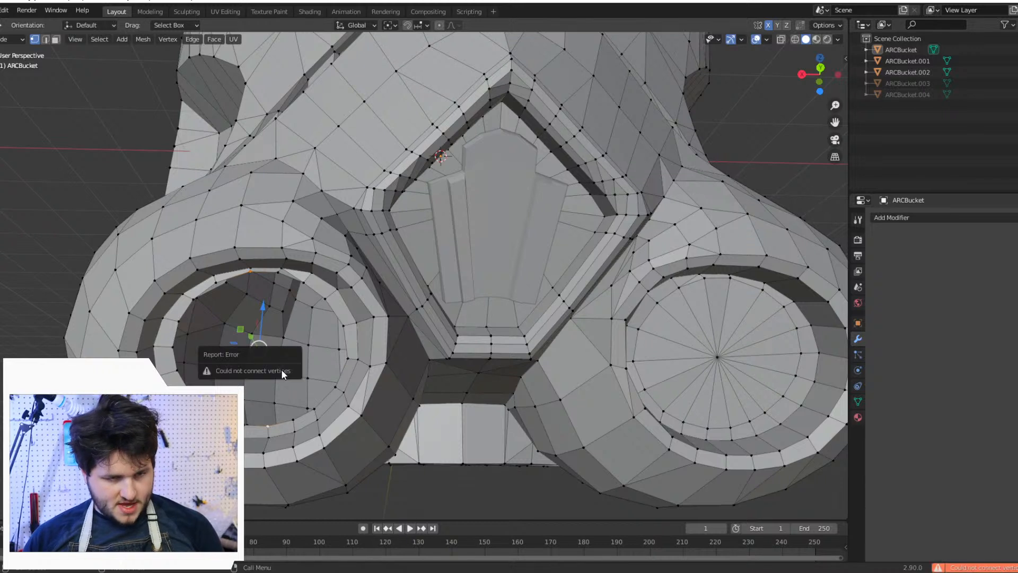
key(f)
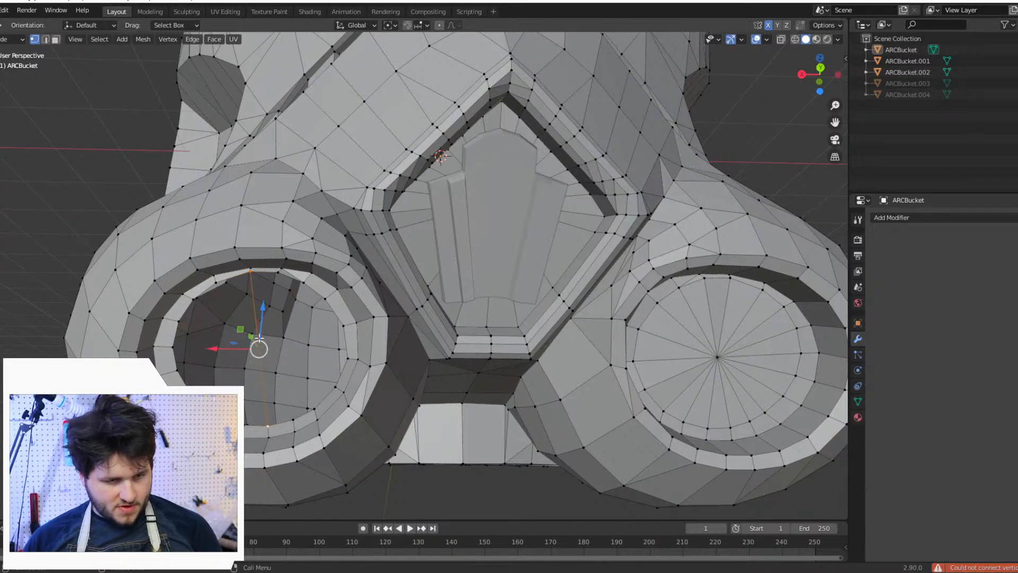
right_click(267, 342)
click(254, 296)
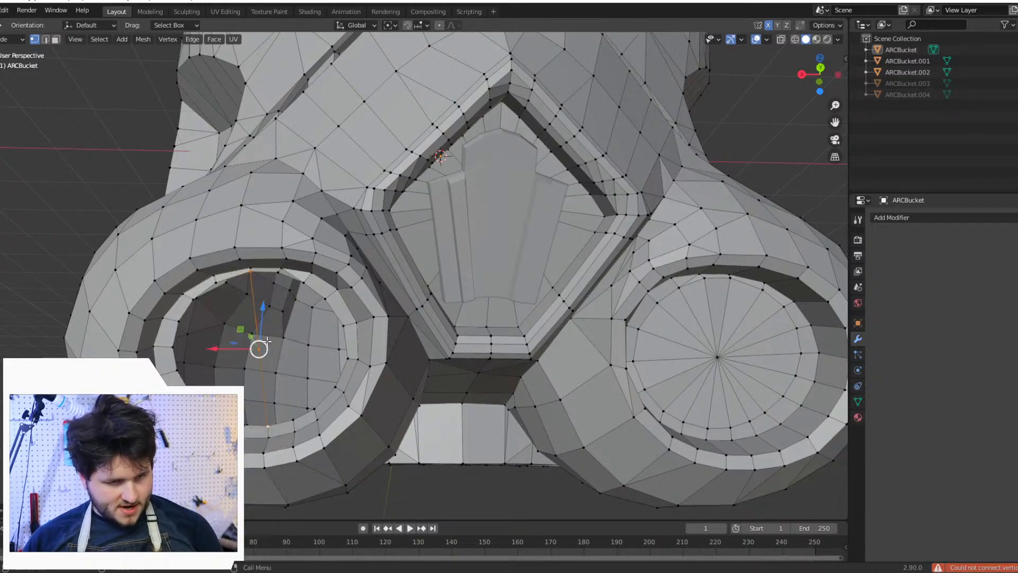
Step: Fill the first triangular face between the new centre vertex and the two adjacent vertices at the top of the rim
click(259, 348)
shift+click(212, 283)
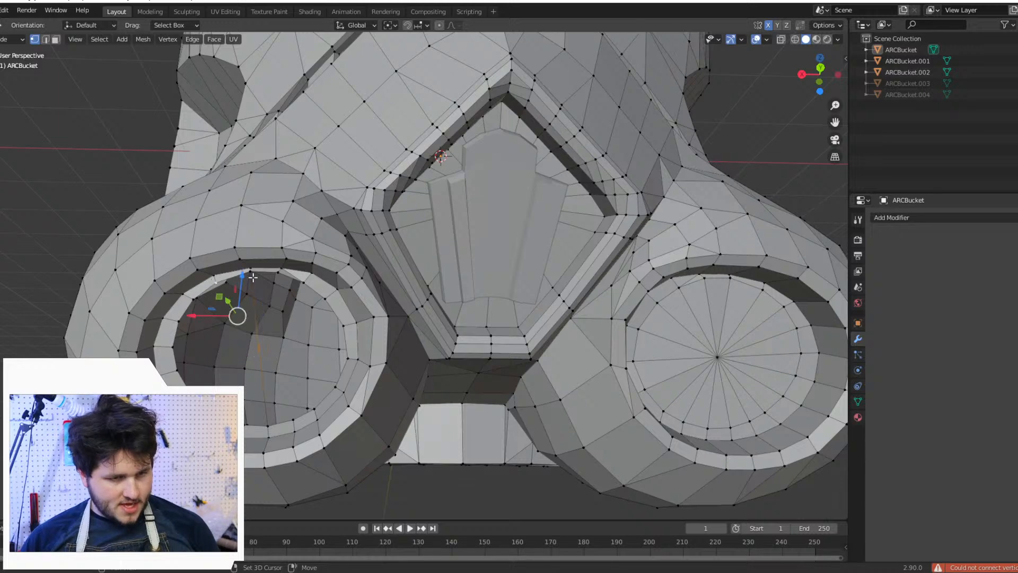
key(f)
Step: Fill the next two triangular faces from the centre vertex along the upper outer part of the cheek opening's rim
scroll(255, 344, up, 2)
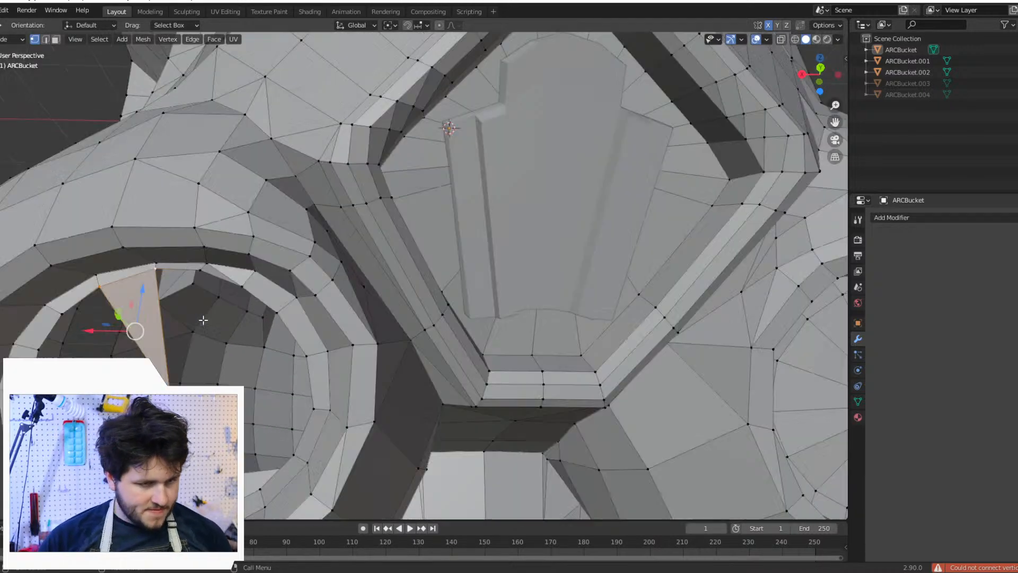
scroll(204, 319, down, 2)
shift+drag(224, 338, 254, 303)
click(240, 256)
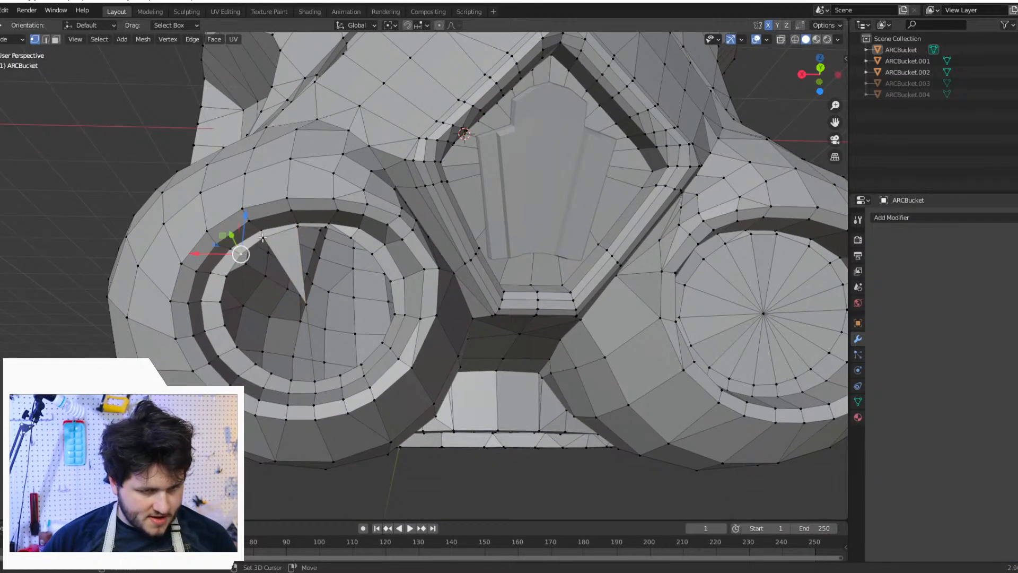
shift+click(263, 239)
shift+click(305, 305)
key(ctrl+z)
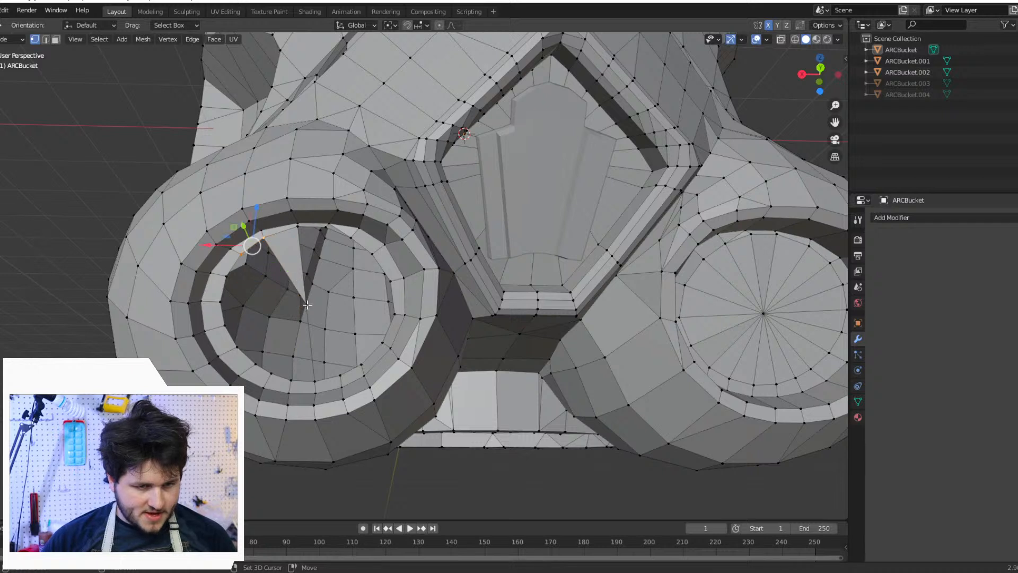
shift+click(305, 304)
key(f)
click(227, 275)
shift+click(241, 257)
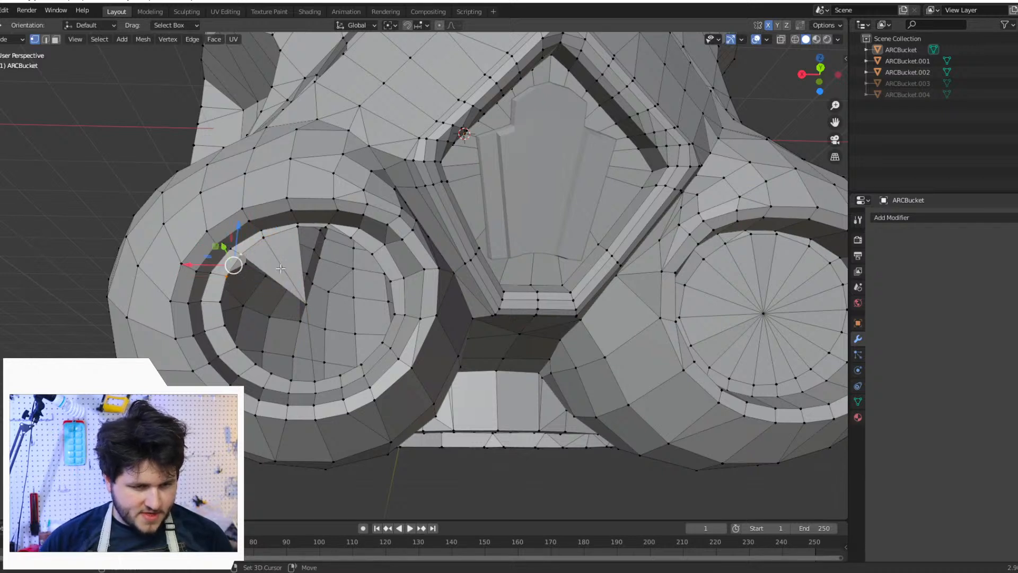
shift+click(304, 304)
Step: Continue the triangle fan with two faces at the outermost side of the cheek opening, around the rim's mid-height
click(219, 305)
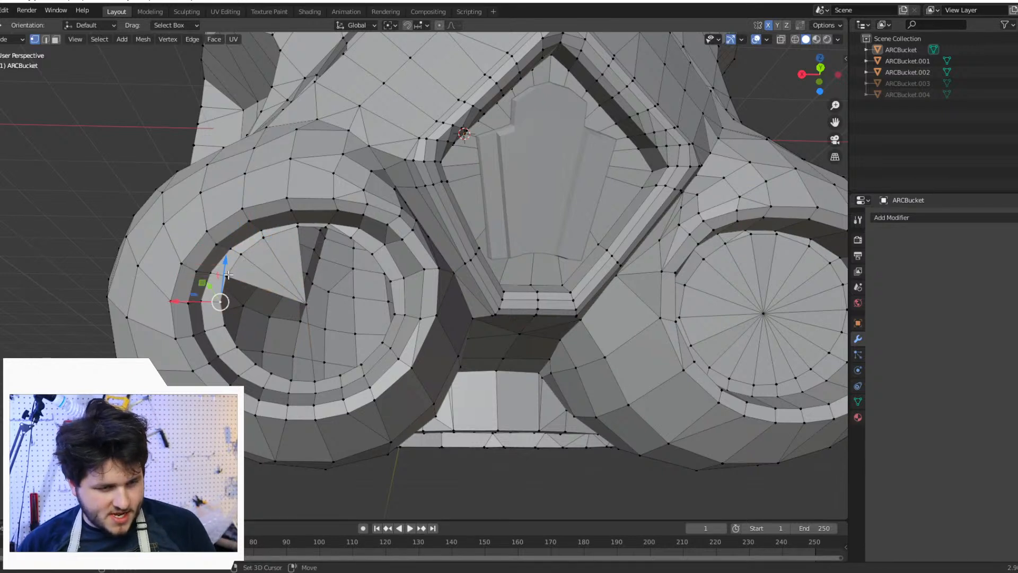
shift+click(228, 277)
shift+click(308, 306)
key(f)
click(223, 314)
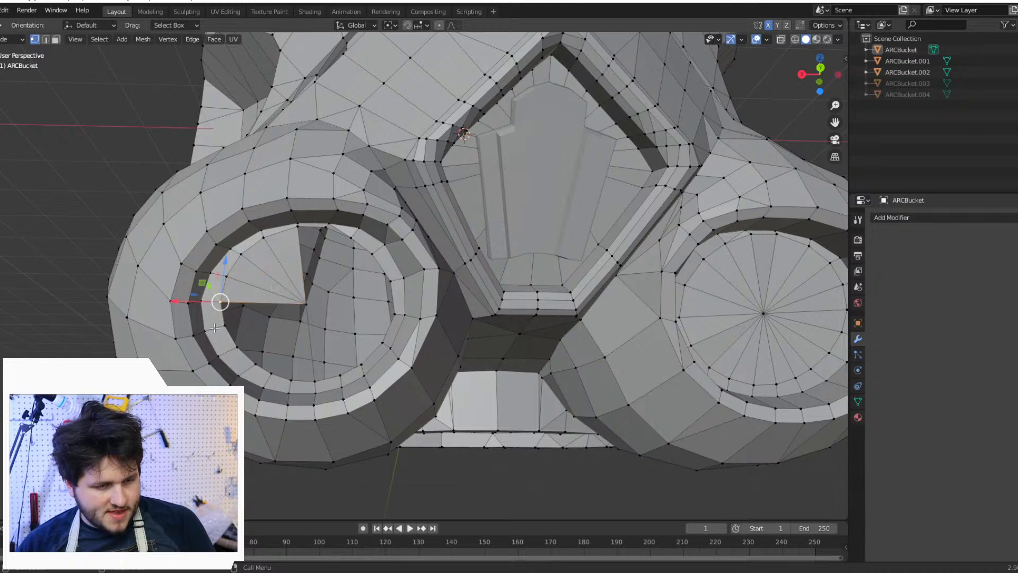
shift+click(303, 305)
key(f)
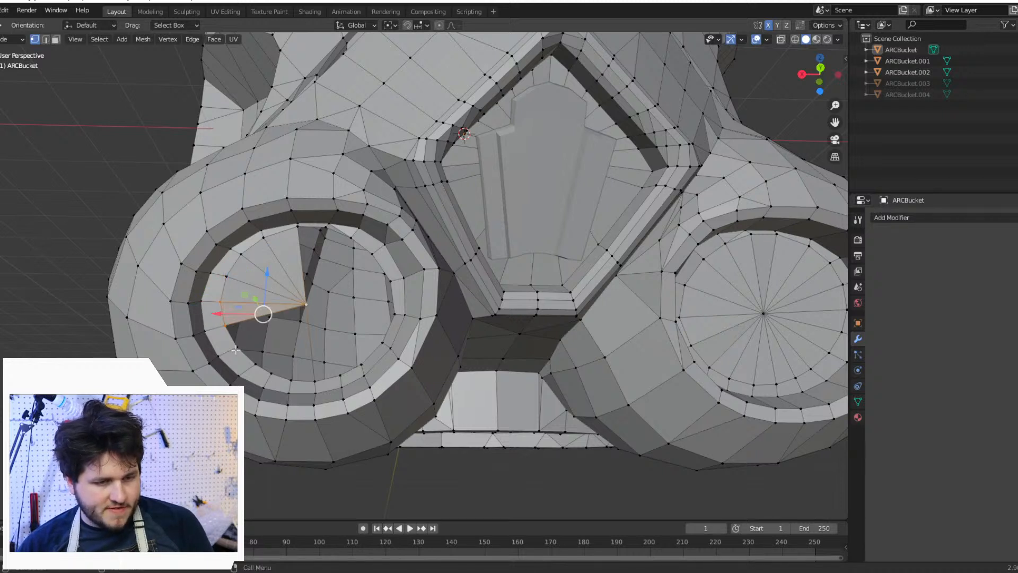
Step: Add two triangular faces joining the centre vertex to the lower outer rim vertices of the cheek opening
click(239, 346)
shift+click(226, 325)
shift+click(305, 305)
key(f)
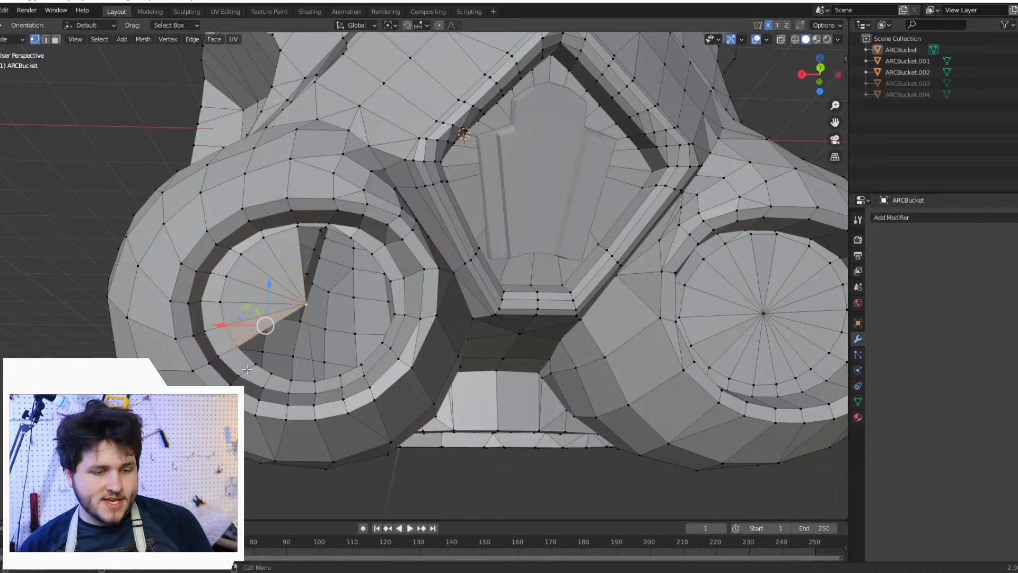
click(238, 346)
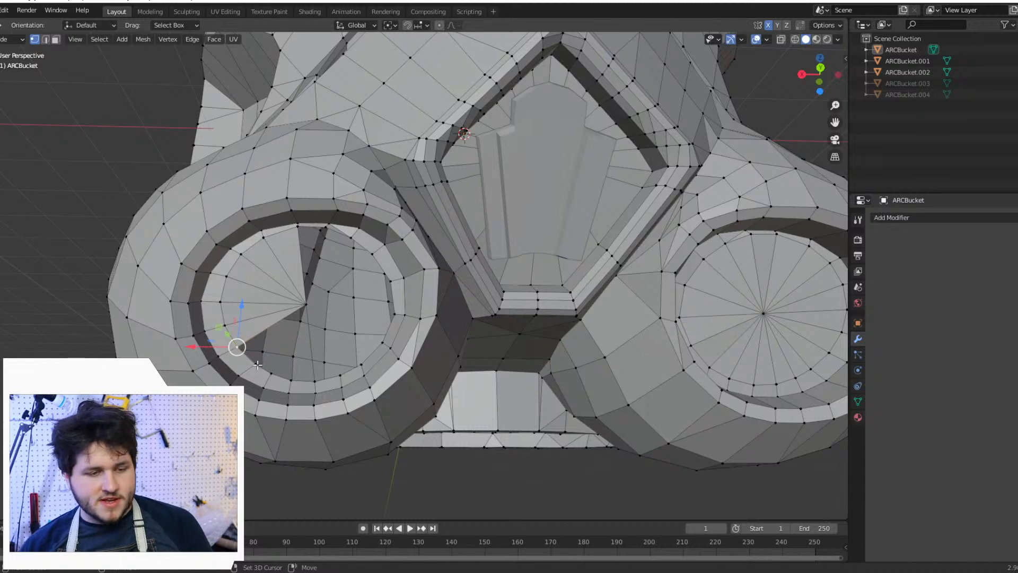
shift+click(255, 366)
shift+click(304, 305)
key(f)
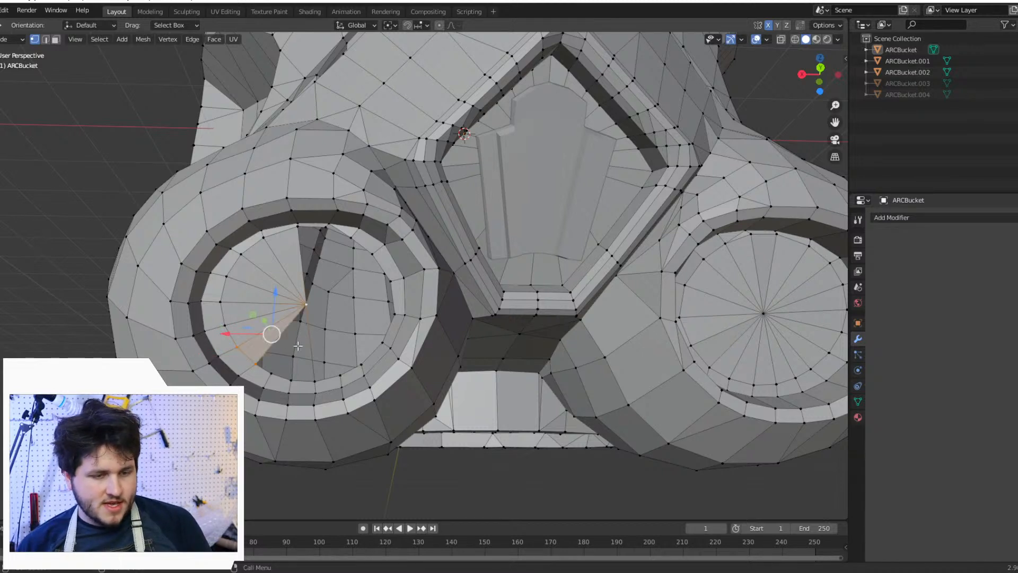
Step: Fill three more triangular faces from the lower outer rim to the bottom of the cheek opening, all meeting at the centre vertex
click(255, 366)
shift+click(272, 374)
shift+click(305, 305)
key(f)
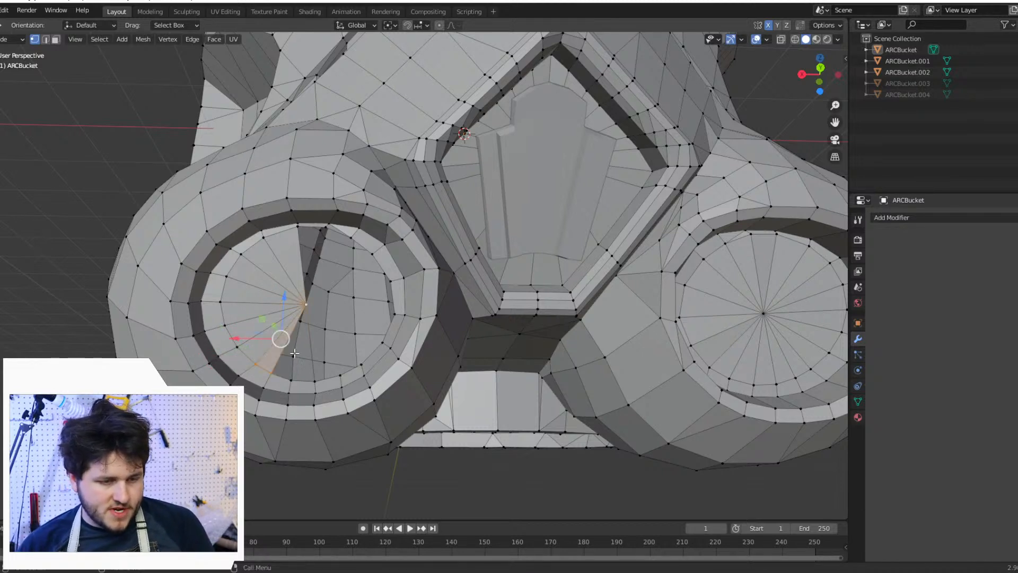
click(273, 376)
click(291, 385)
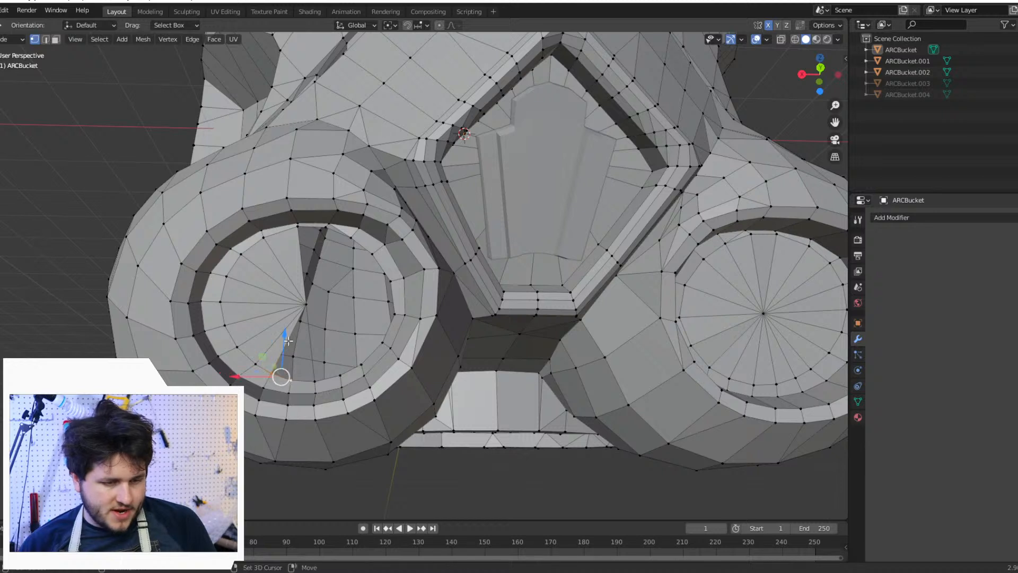
shift+click(307, 302)
click(290, 381)
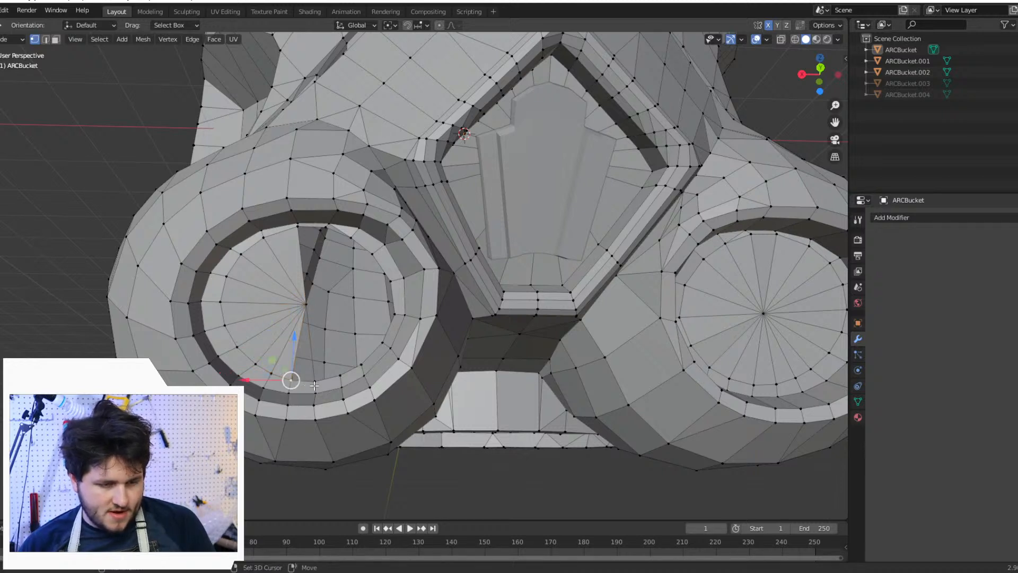
shift+click(315, 381)
shift+click(306, 302)
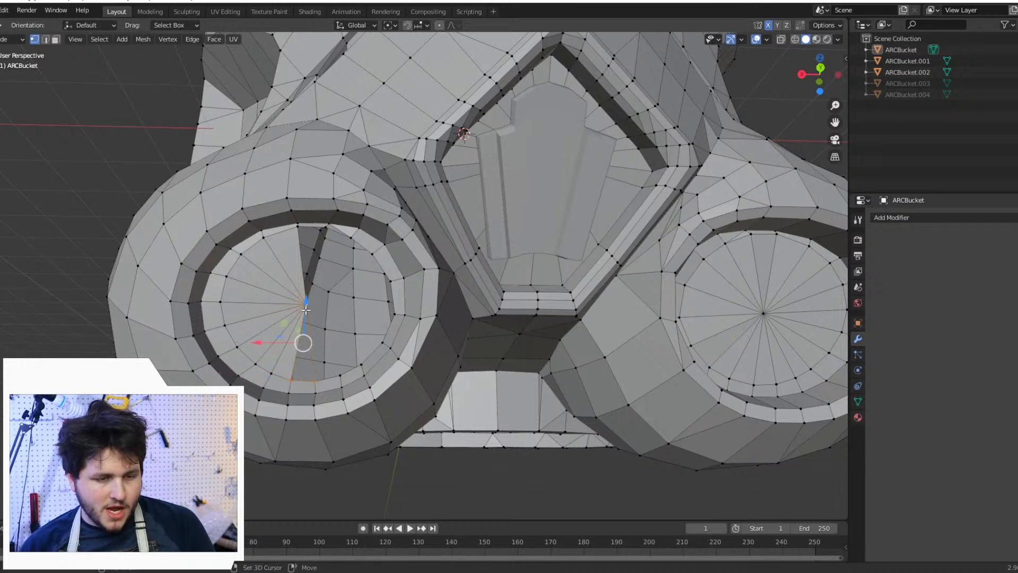
Step: Fill two triangular faces between the centre vertex and the rim vertices just past the bottom, towards the mouth
click(315, 380)
shift+click(340, 374)
shift+click(303, 305)
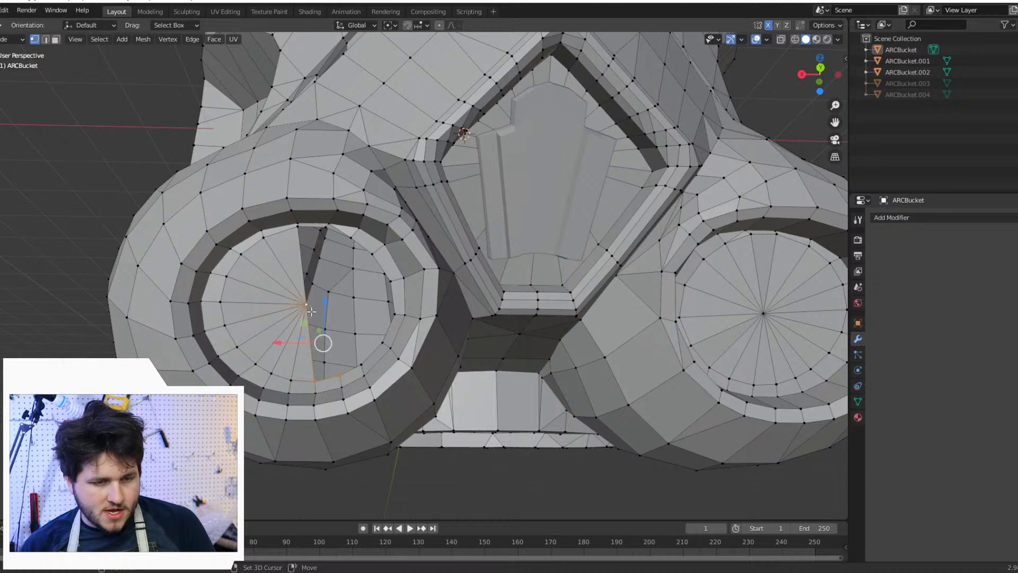
click(340, 375)
shift+click(362, 365)
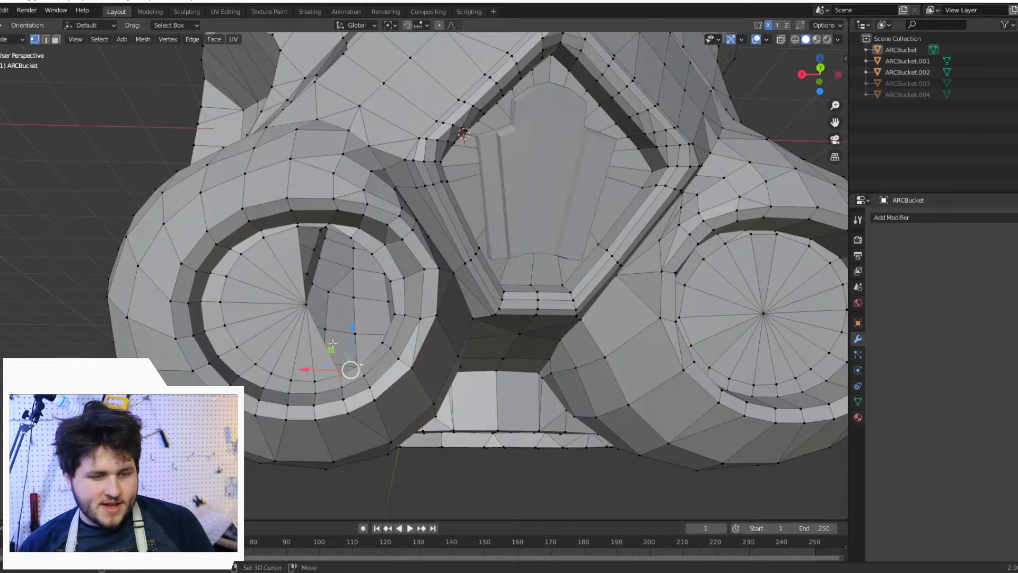
shift+click(304, 305)
Step: Extend the fan with two triangular faces up the lower inner rim of the cheek opening, to about mid-height
click(361, 365)
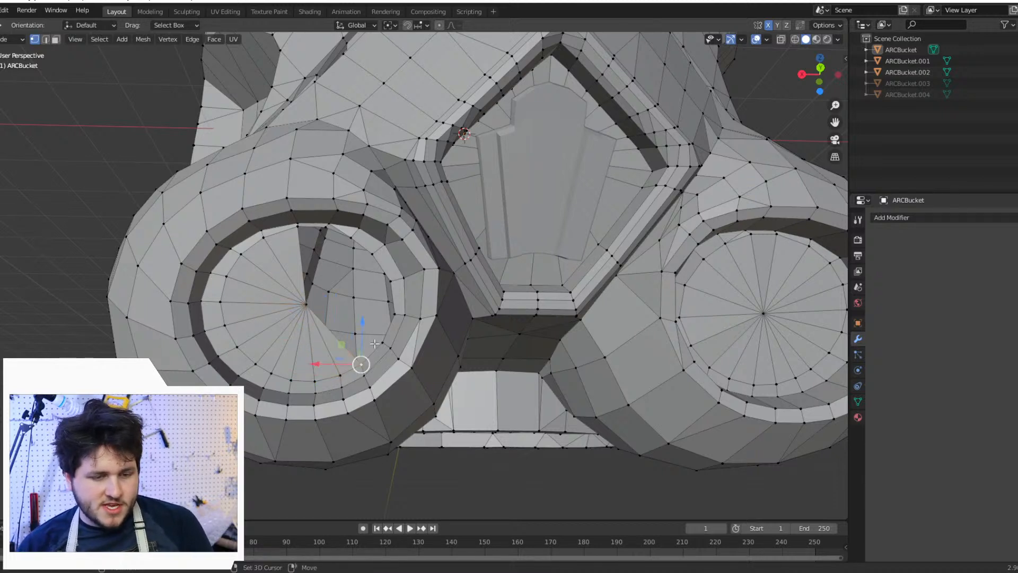
shift+click(381, 343)
shift+click(298, 304)
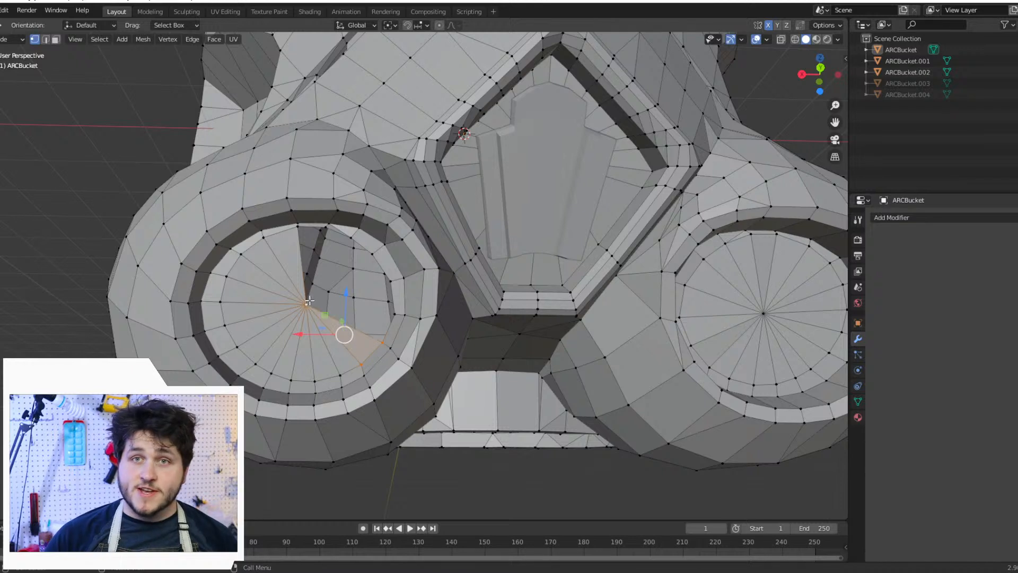
click(305, 305)
shift+click(382, 342)
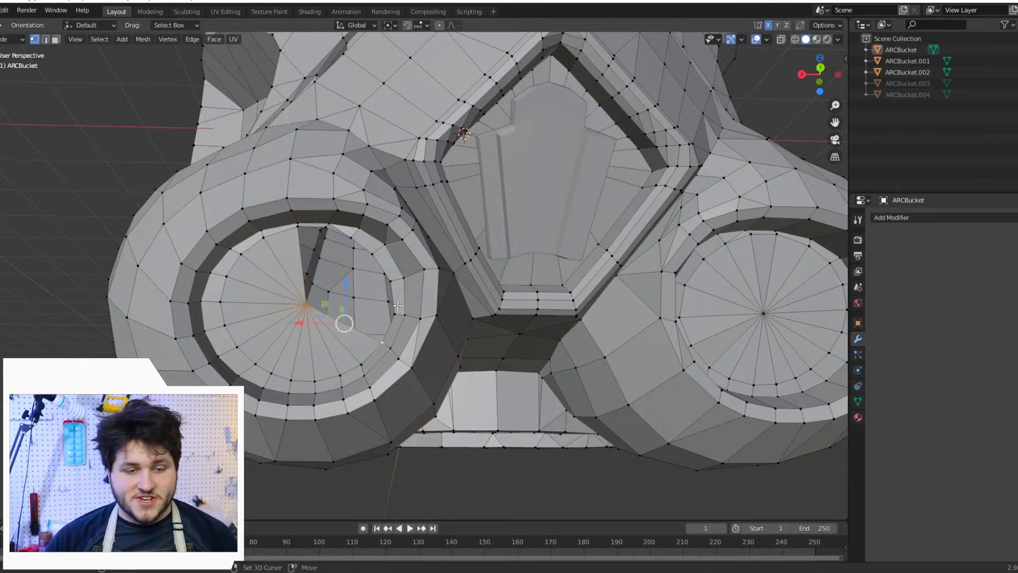
shift+click(395, 314)
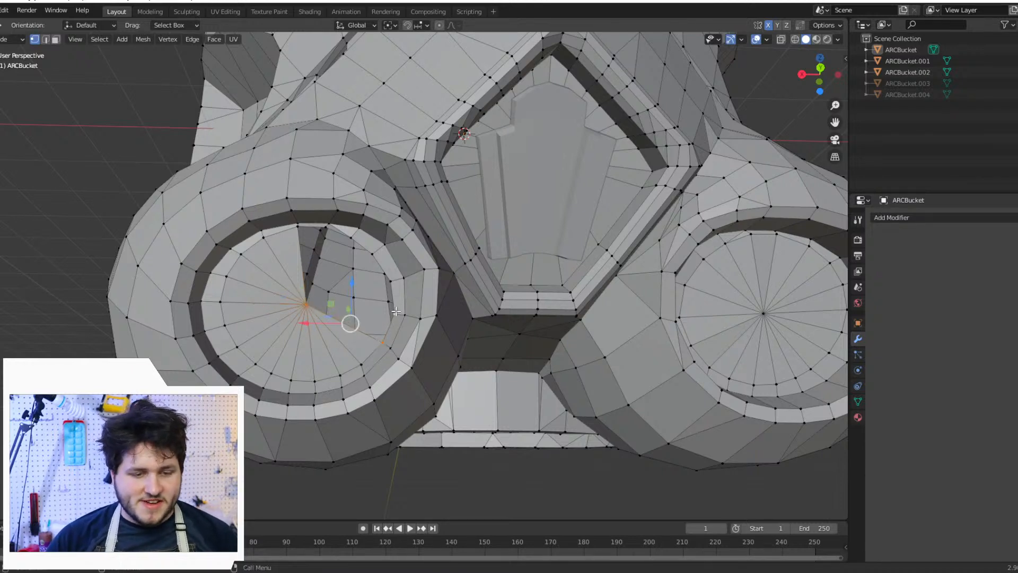
Step: Fill two triangular faces from the centre vertex to the top and upper inner rim vertices of the cheek opening
click(306, 304)
shift+click(295, 224)
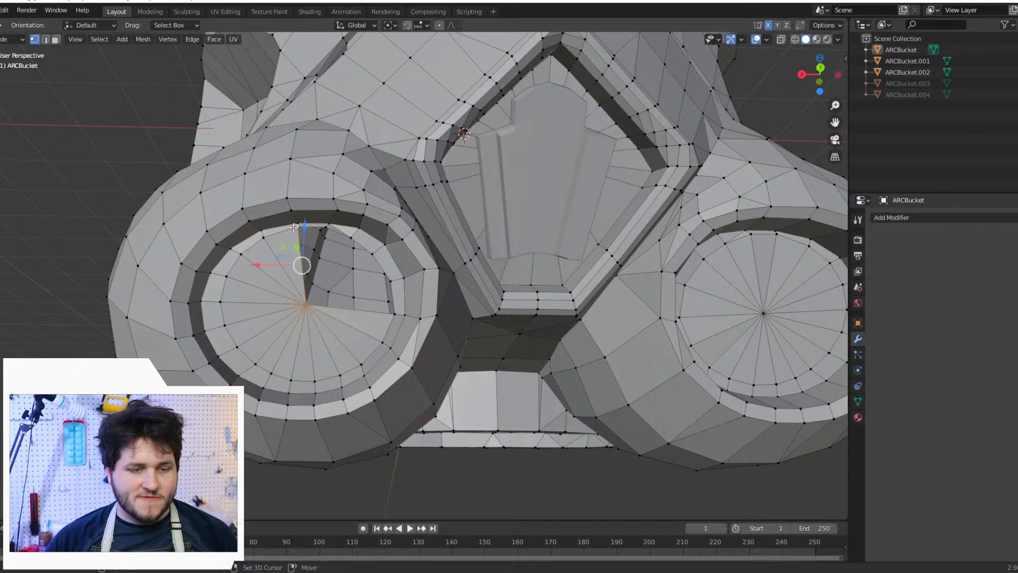
shift+click(323, 225)
key(g)
right_click(339, 249)
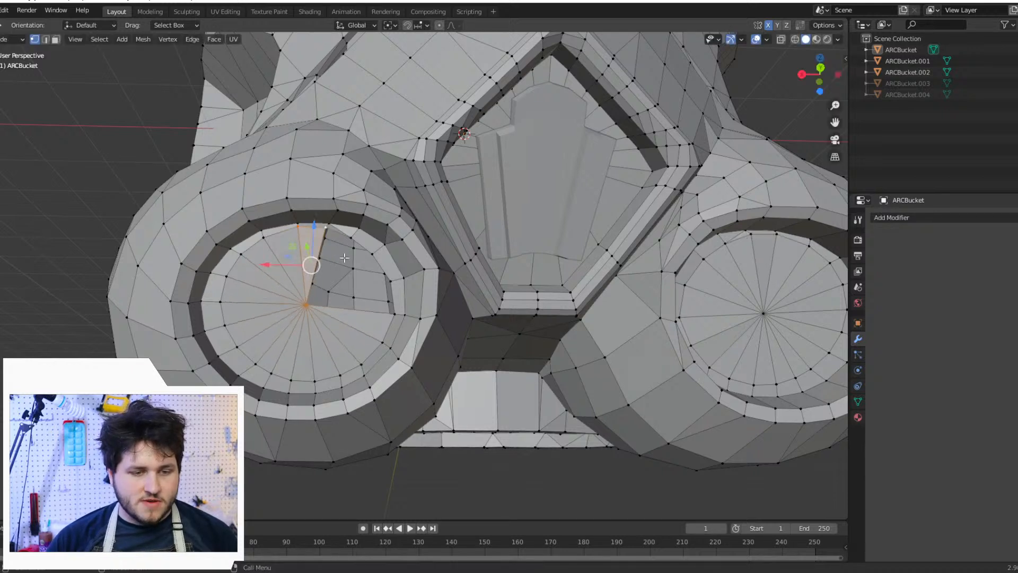
click(305, 305)
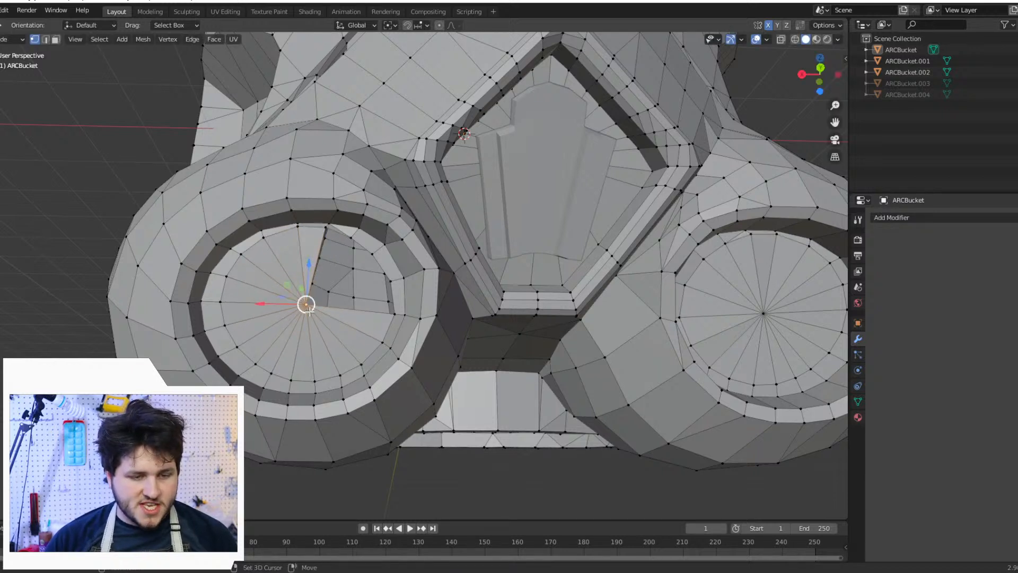
shift+click(326, 227)
shift+click(351, 237)
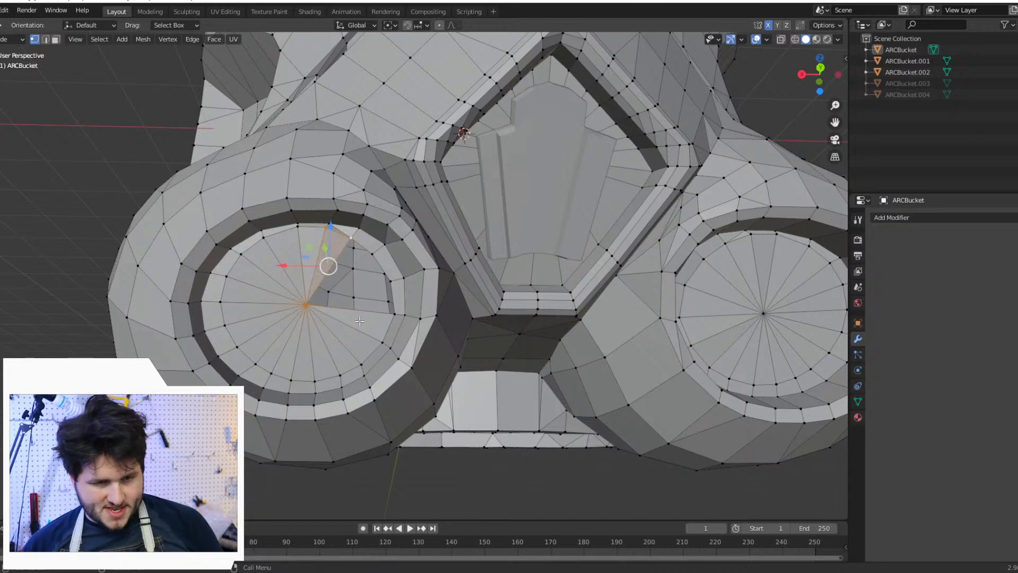
middle_drag(333, 324, 311, 326)
scroll(295, 326, up, 3)
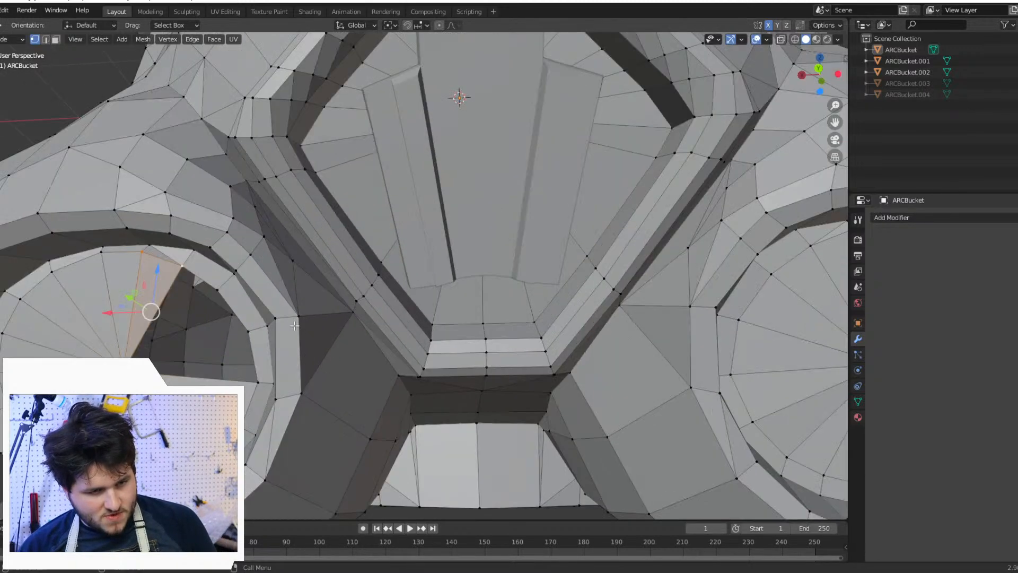
Step: Continue the fan with two triangular faces from the centre vertex down the upper inner rim of the cheek opening
click(230, 347)
scroll(349, 354, down, 2)
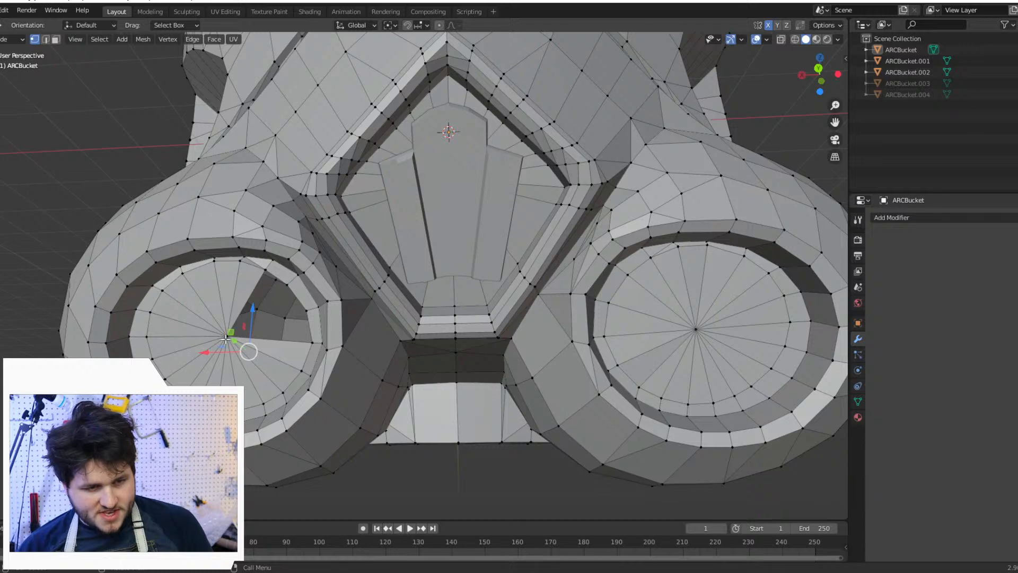
click(225, 336)
shift+click(265, 267)
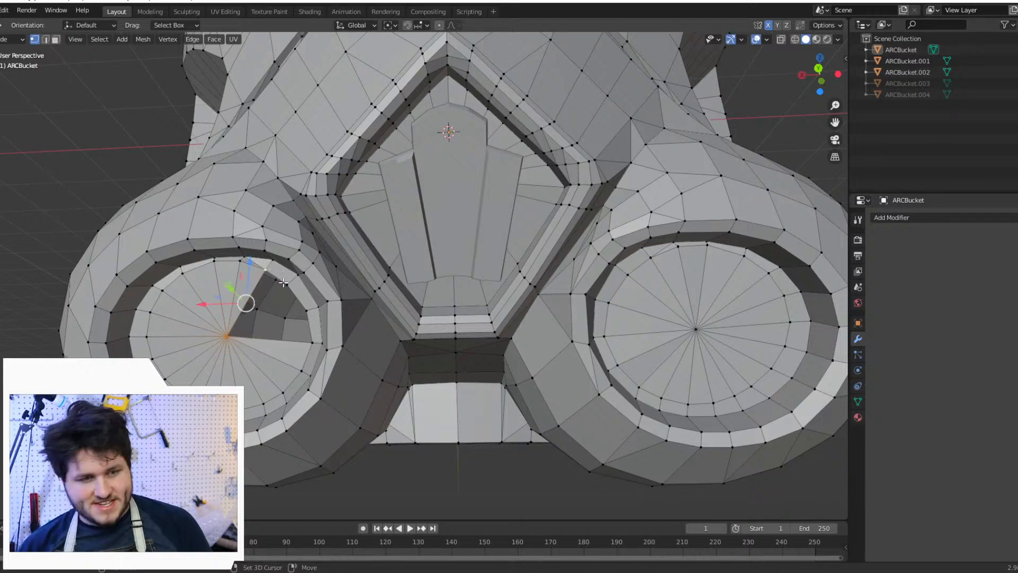
shift+click(286, 284)
click(231, 337)
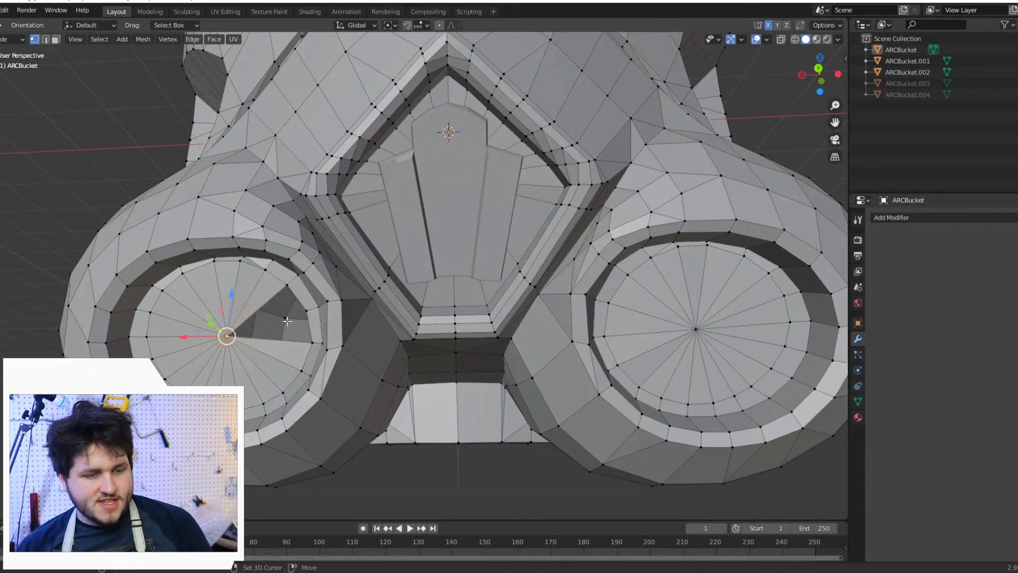
shift+click(285, 290)
shift+click(306, 315)
key(f)
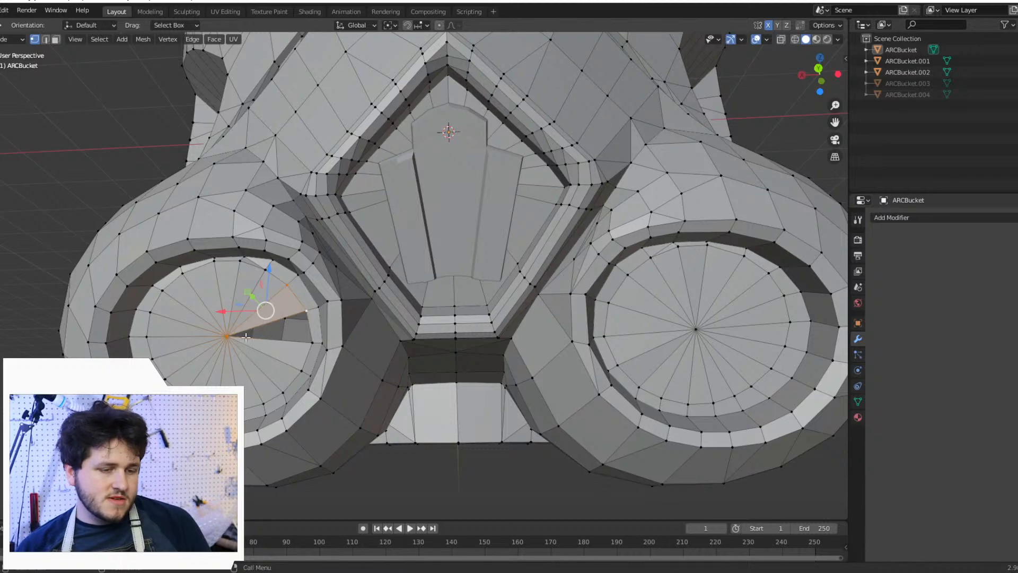
Step: Fill the last triangular gap between the centre vertex and the inner rim to close the cheek opening
click(221, 340)
shift+click(313, 342)
shift+click(307, 312)
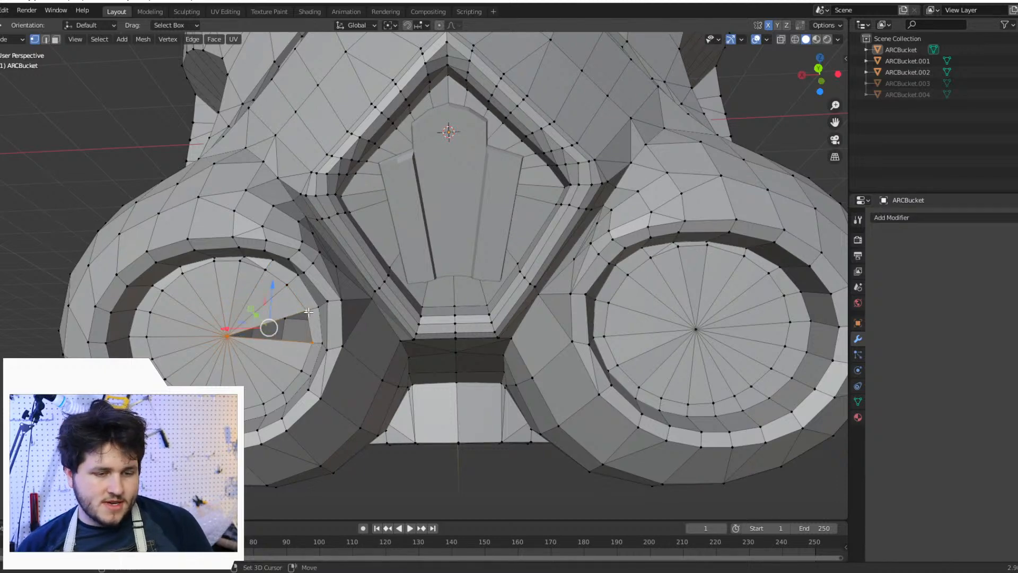
click(495, 477)
Step: Join the two opposite mid-height rim vertices of the round ear opening with an edge and subdivide it to add a centre vertex
scroll(498, 474, down, 5)
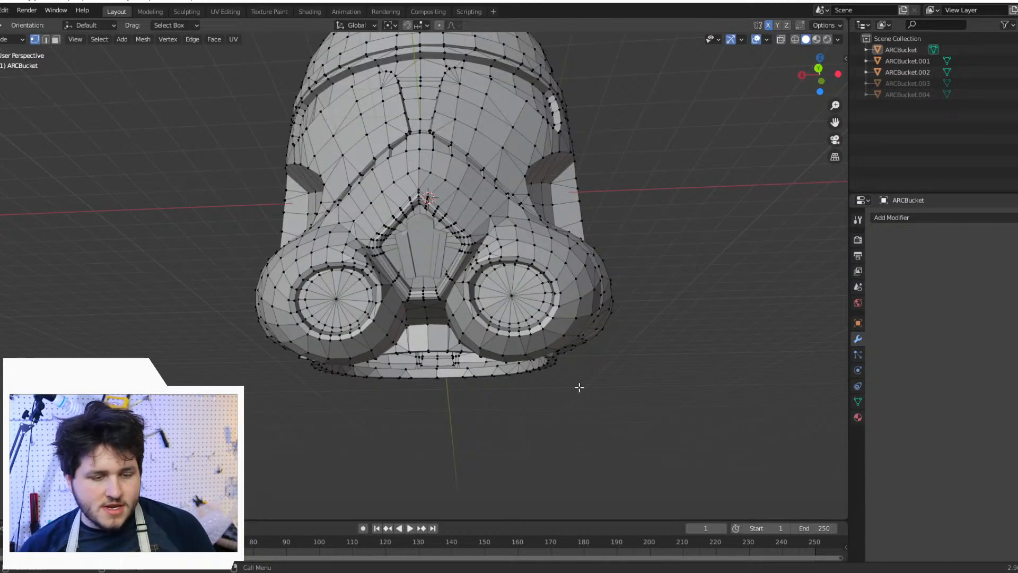
middle_drag(579, 386, 394, 328)
middle_drag(503, 248, 546, 250)
scroll(546, 249, up, 5)
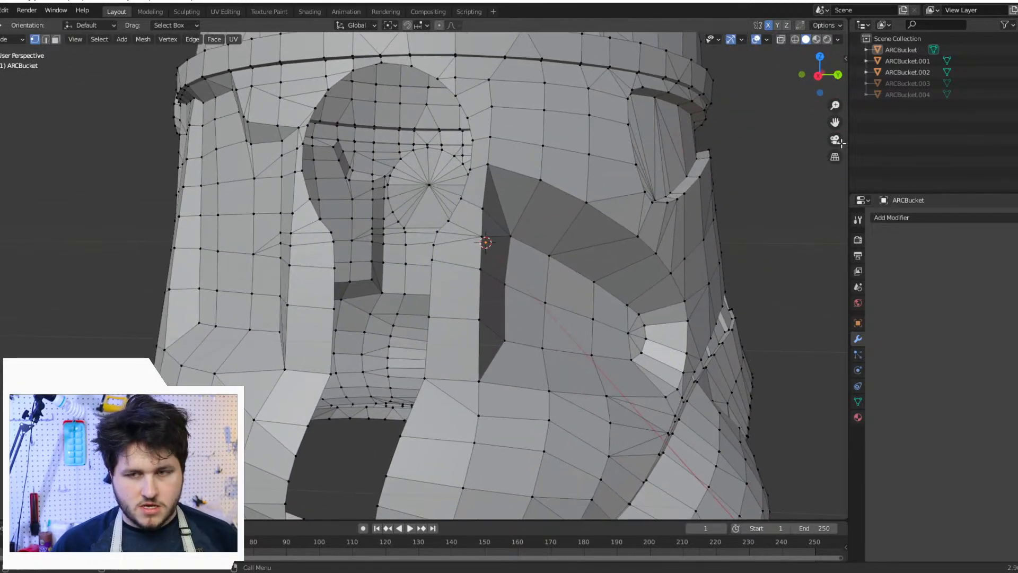
click(817, 78)
scroll(517, 162, up, 2)
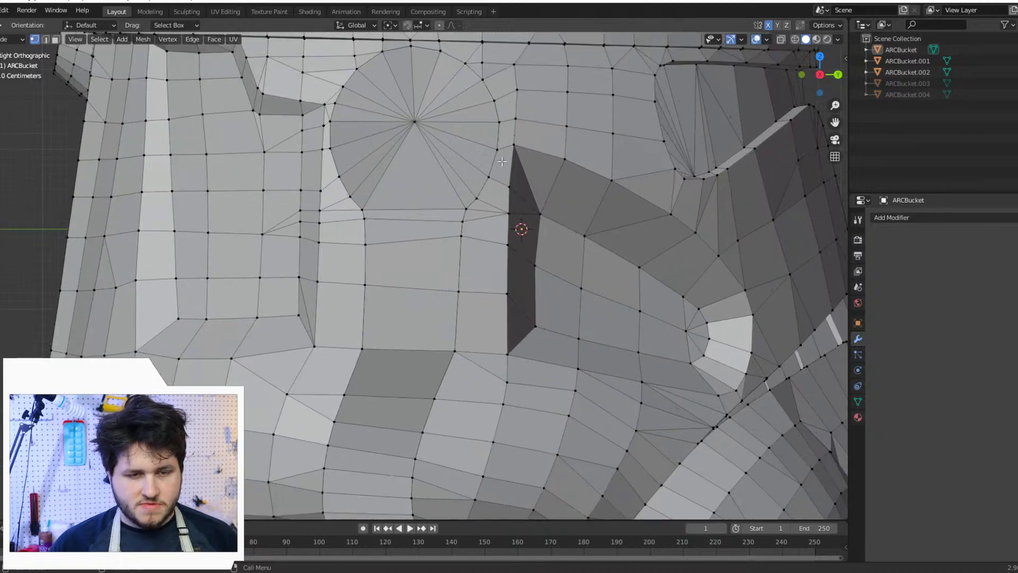
shift+middle_drag(495, 159, 524, 225)
scroll(529, 226, up, 2)
click(342, 169)
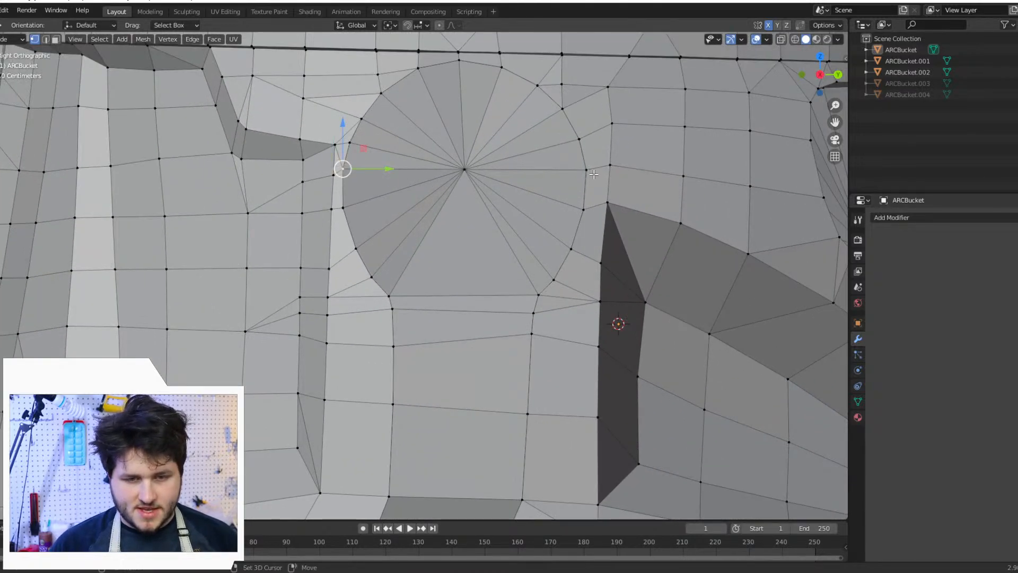
shift+click(594, 174)
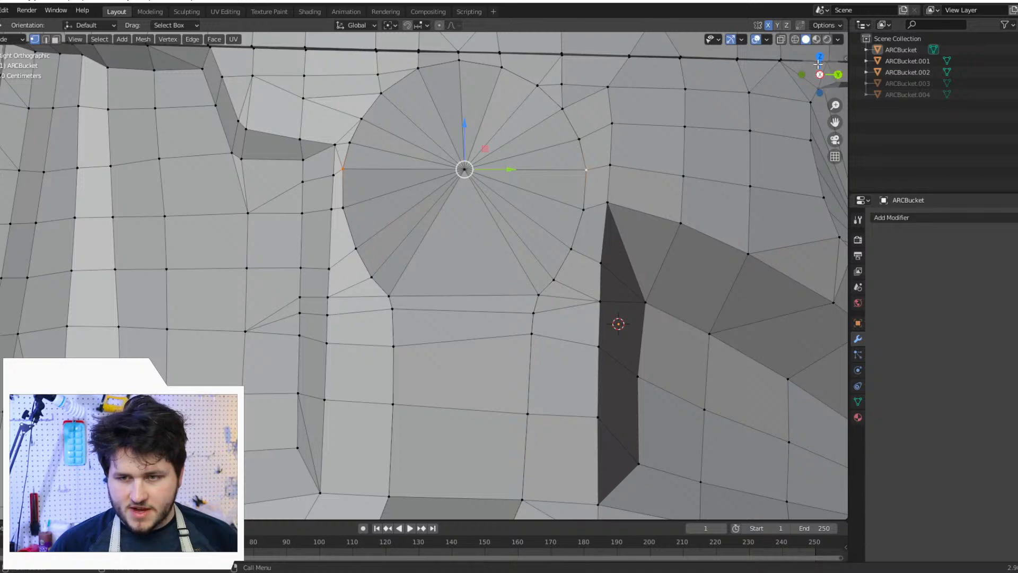
middle_drag(659, 233, 652, 243)
scroll(636, 249, up, 3)
scroll(635, 249, down, 2)
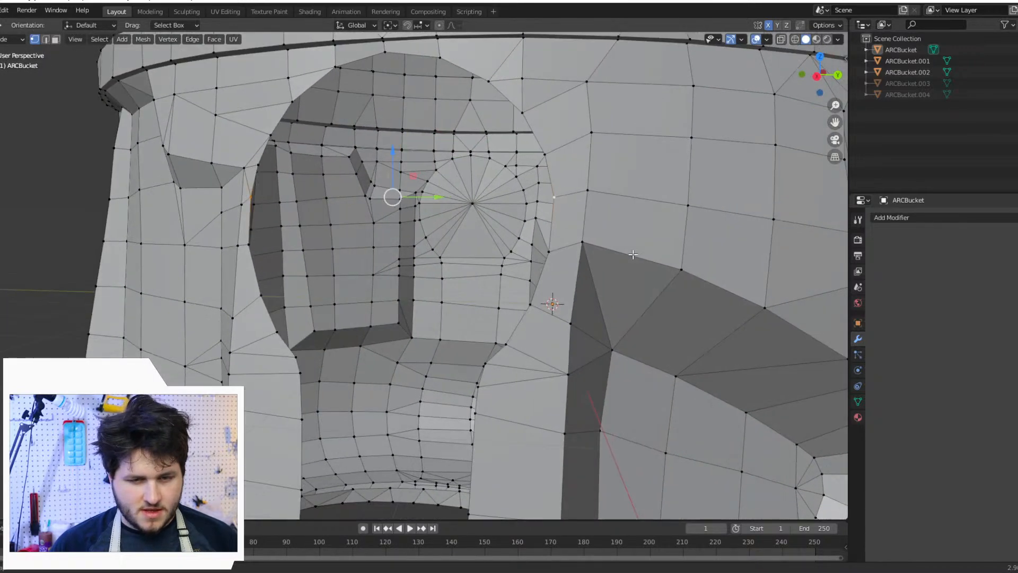
right_click(468, 199)
click(468, 199)
scroll(409, 233, down, 3)
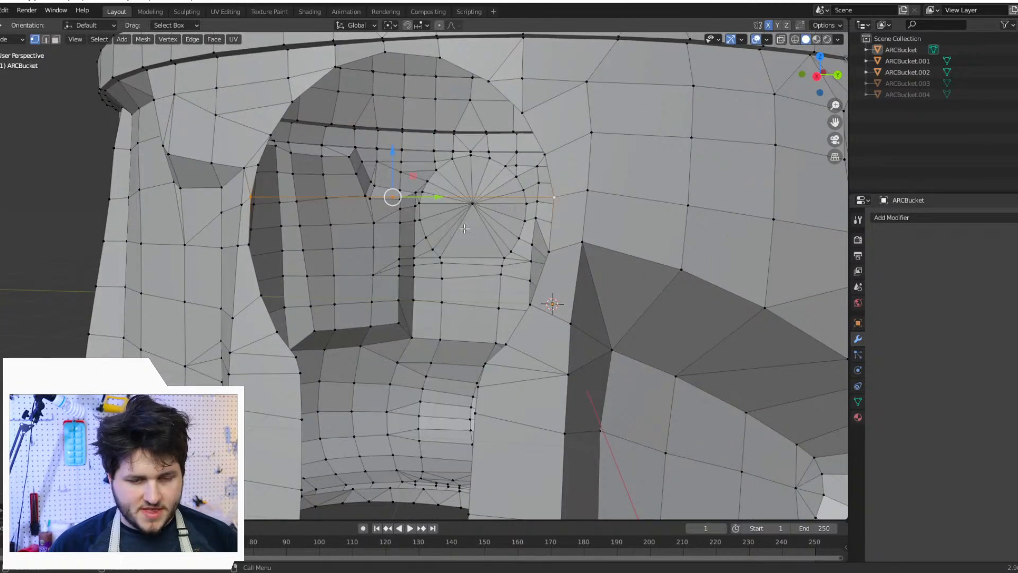
Step: Fill two triangular faces between the new centre vertex and the rear rim of the ear opening, starting at mid-height and going up
click(295, 194)
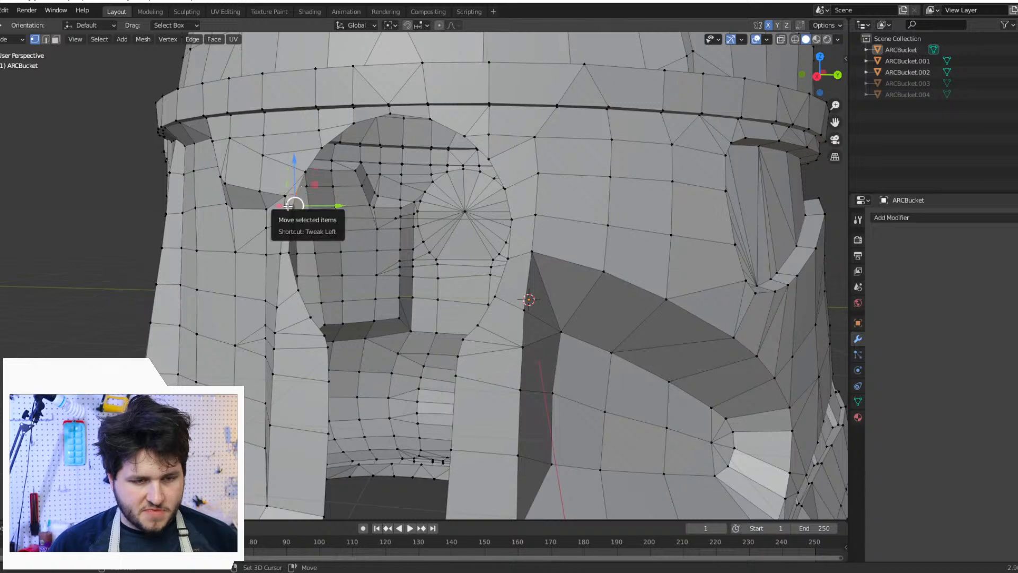
click(294, 206)
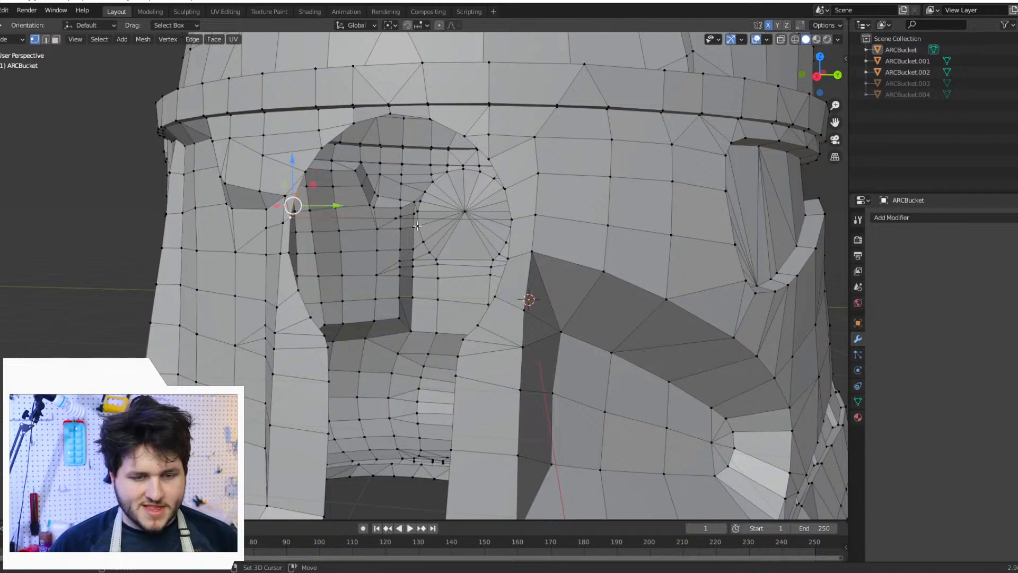
shift+click(396, 218)
click(292, 194)
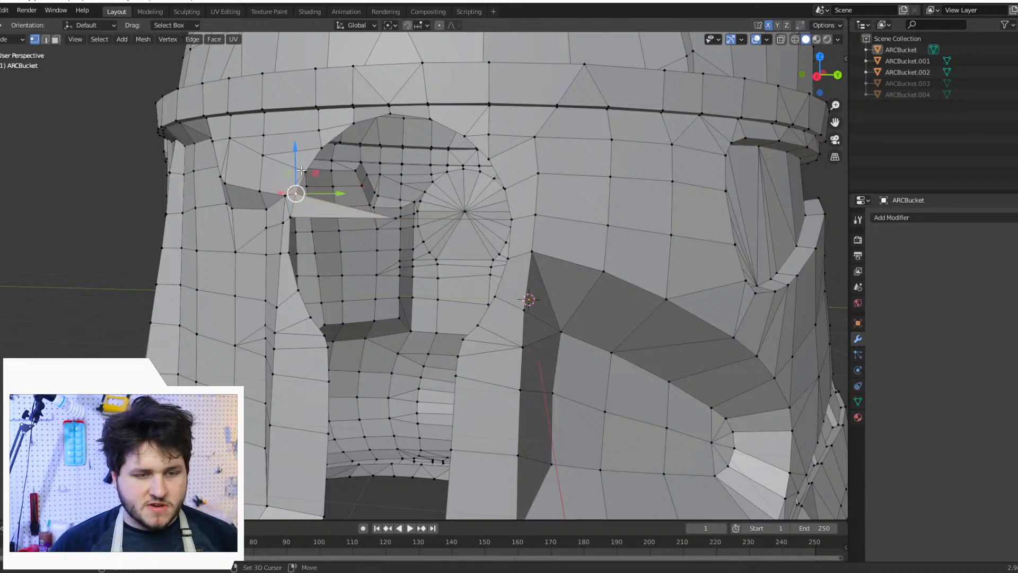
shift+click(391, 219)
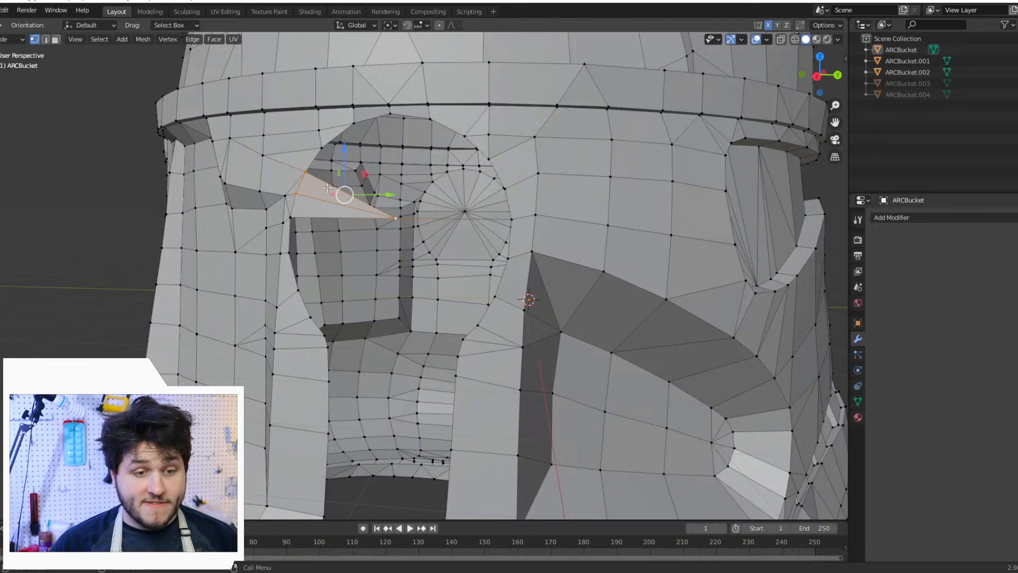
Step: Extend the ear fan with two triangular faces along the upper rear rim of the opening
click(300, 169)
shift+click(316, 150)
shift+click(390, 217)
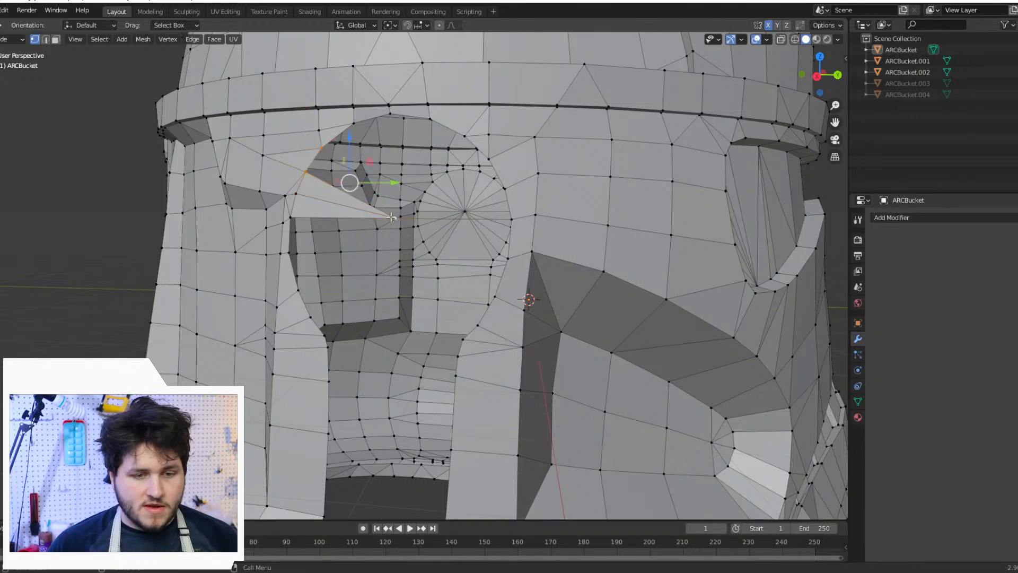
key(f)
click(324, 145)
shift+click(354, 122)
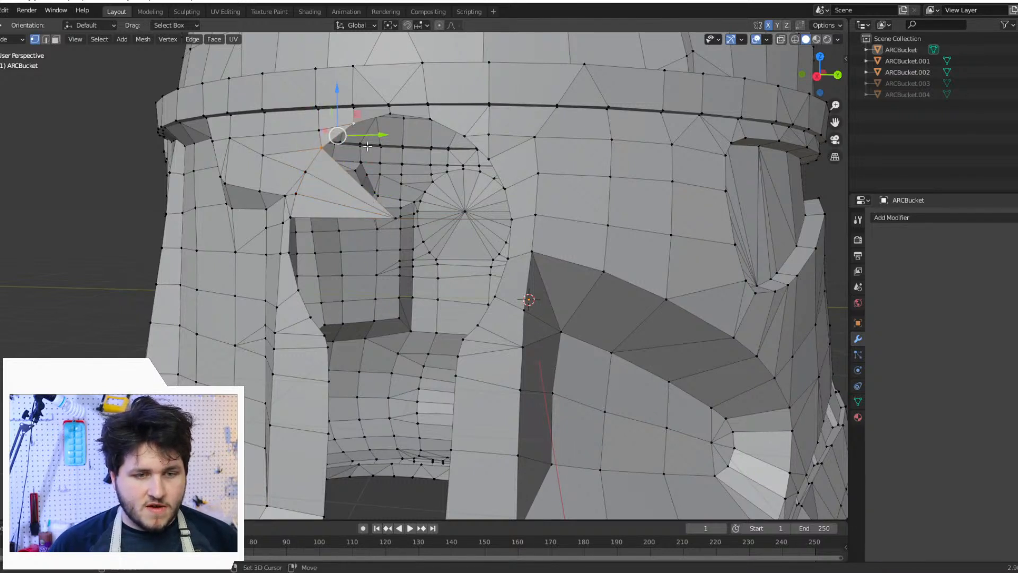
shift+click(391, 217)
key(f)
Step: Fill two triangular faces from the centre vertex to the topmost rim vertices of the ear opening
click(355, 122)
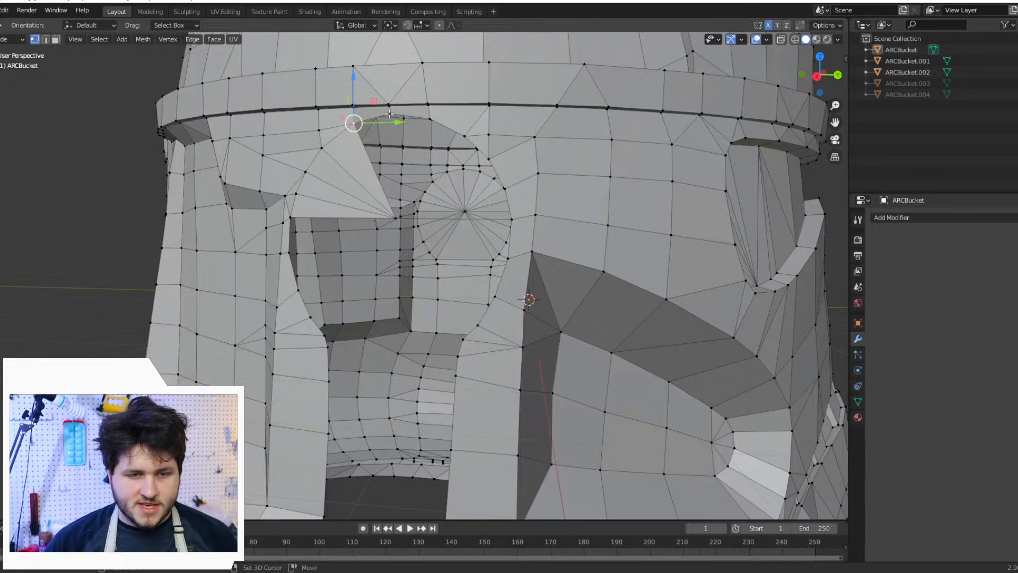
shift+click(390, 114)
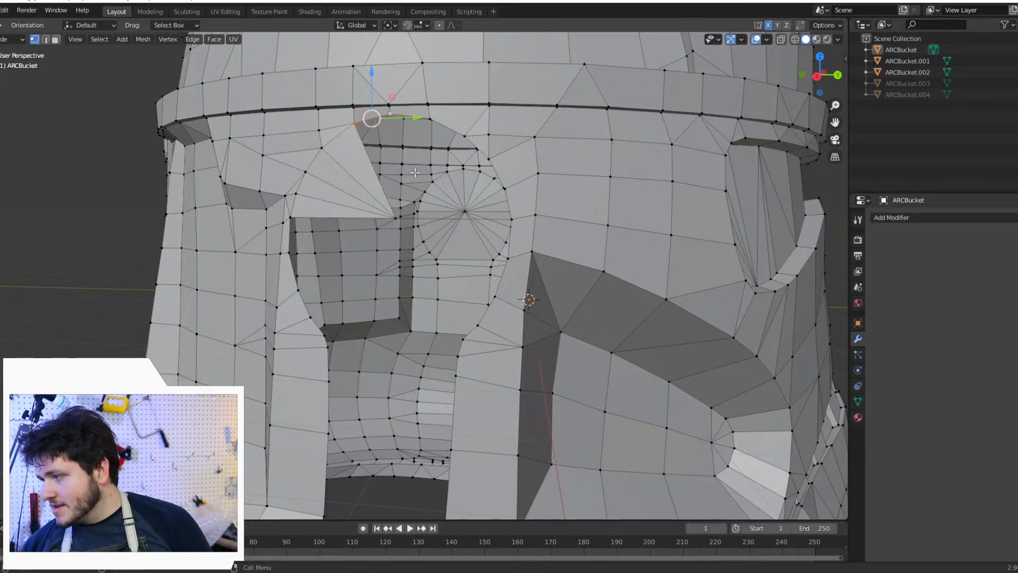
shift+click(398, 215)
shift+click(400, 216)
shift+click(393, 217)
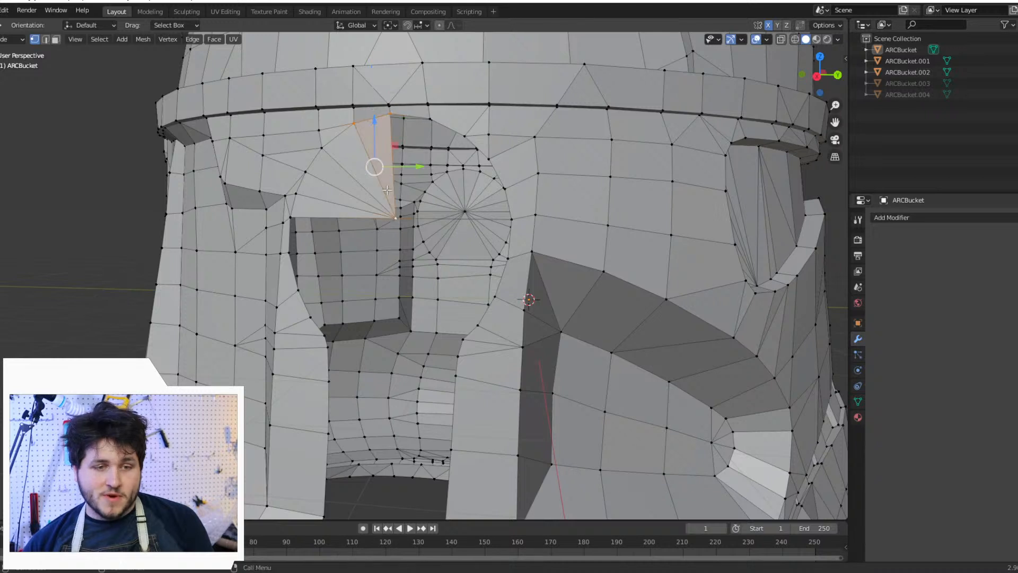
click(385, 112)
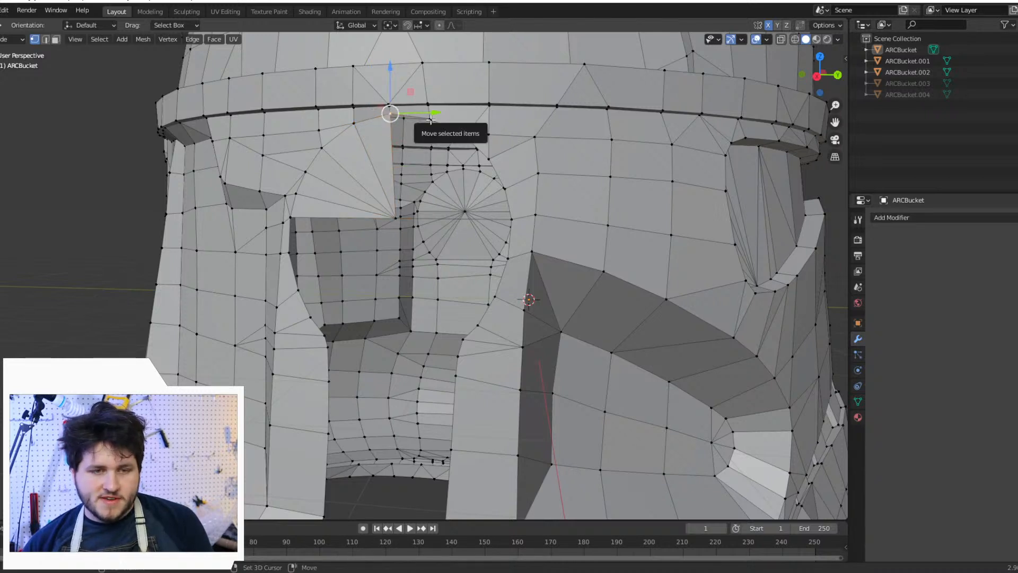
shift+click(393, 218)
Step: Fill two triangular faces from the centre vertex to the upper front rim vertices of the ear opening
click(395, 218)
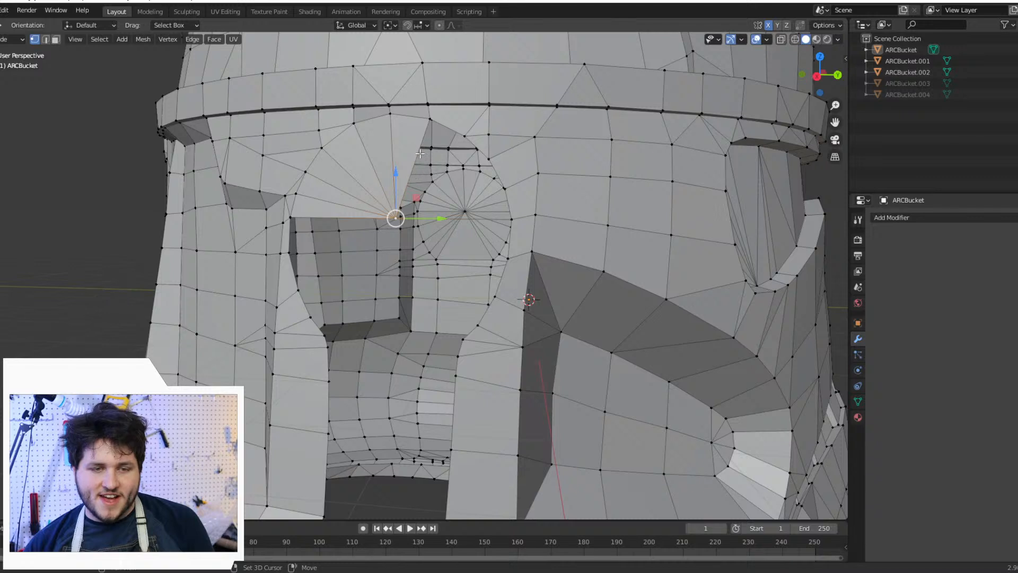
shift+click(428, 116)
shift+click(464, 136)
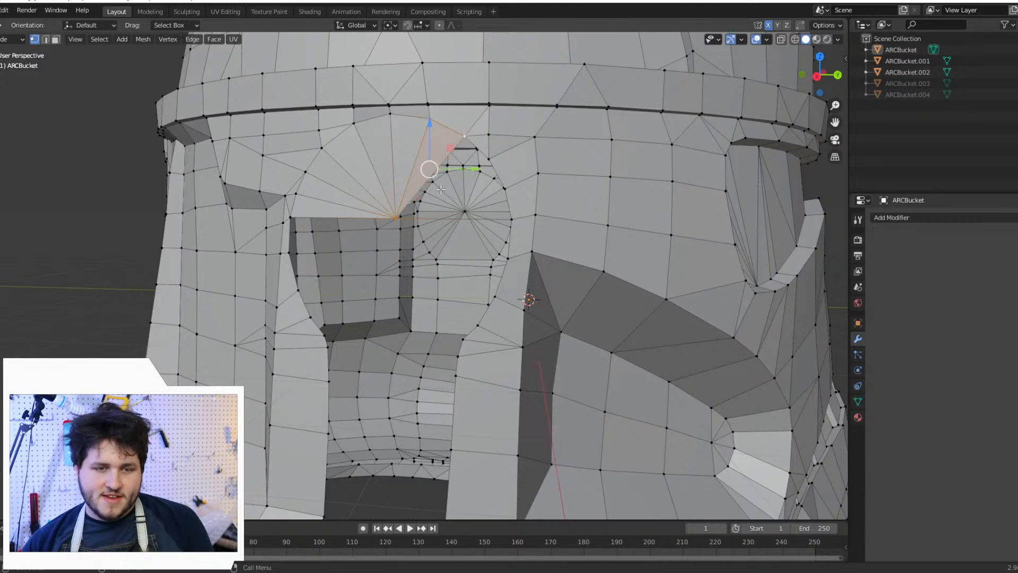
click(398, 216)
shift+click(465, 136)
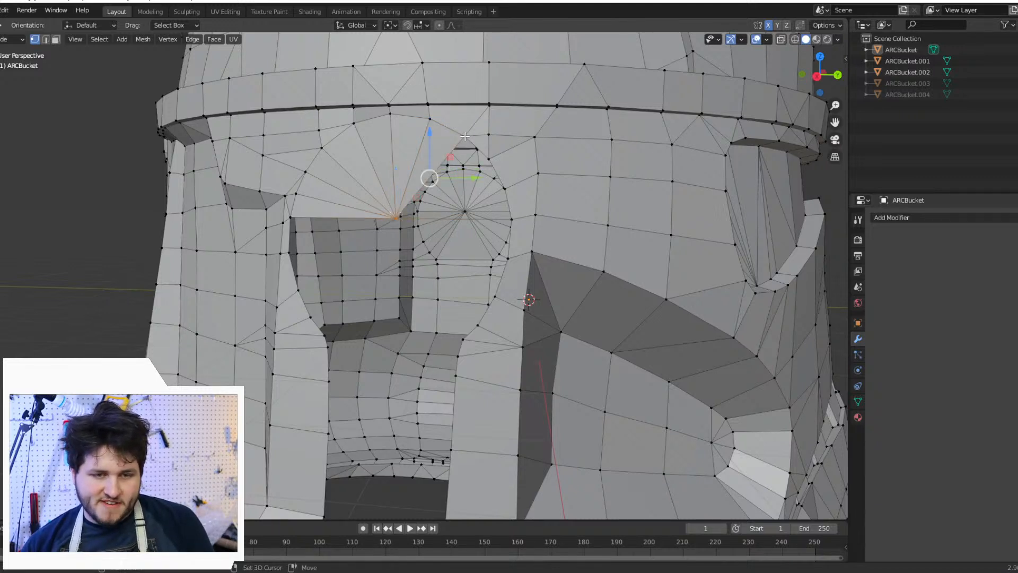
shift+click(488, 159)
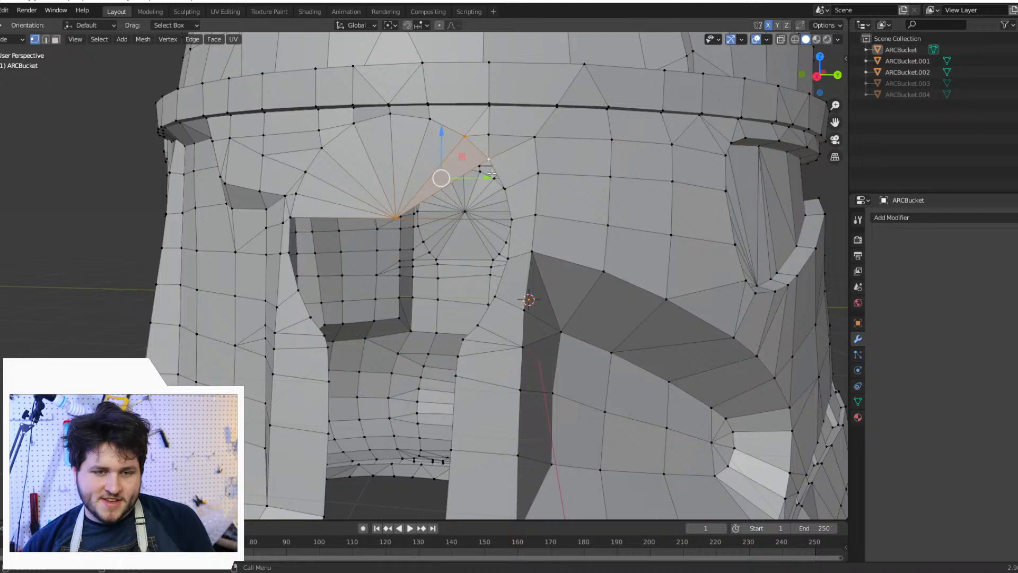
Step: Complete the upper half of the ear fan with two triangular faces down to the front mid-height rim vertex
click(398, 220)
shift+click(490, 161)
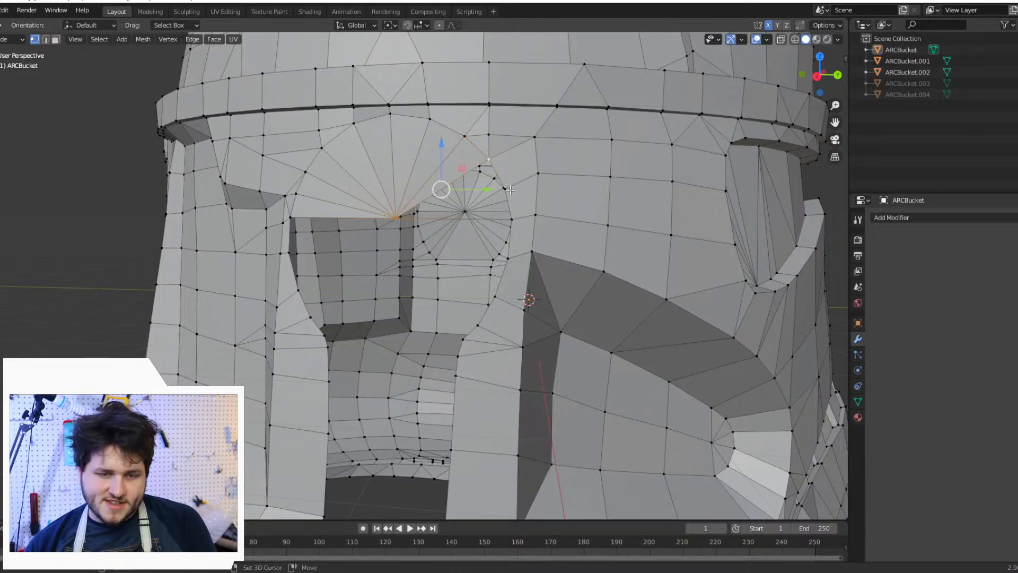
shift+click(510, 189)
click(377, 215)
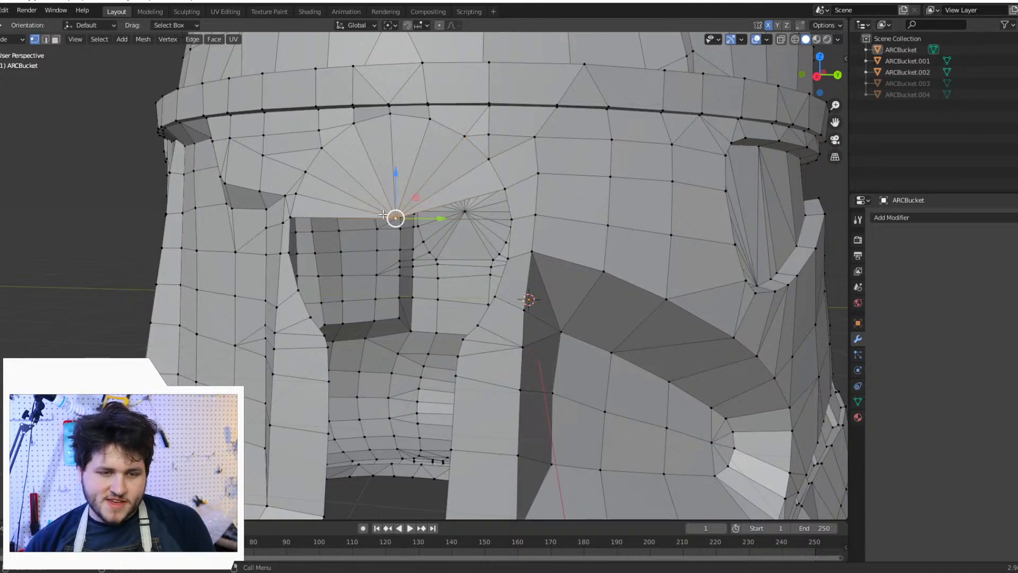
shift+click(512, 220)
shift+click(509, 191)
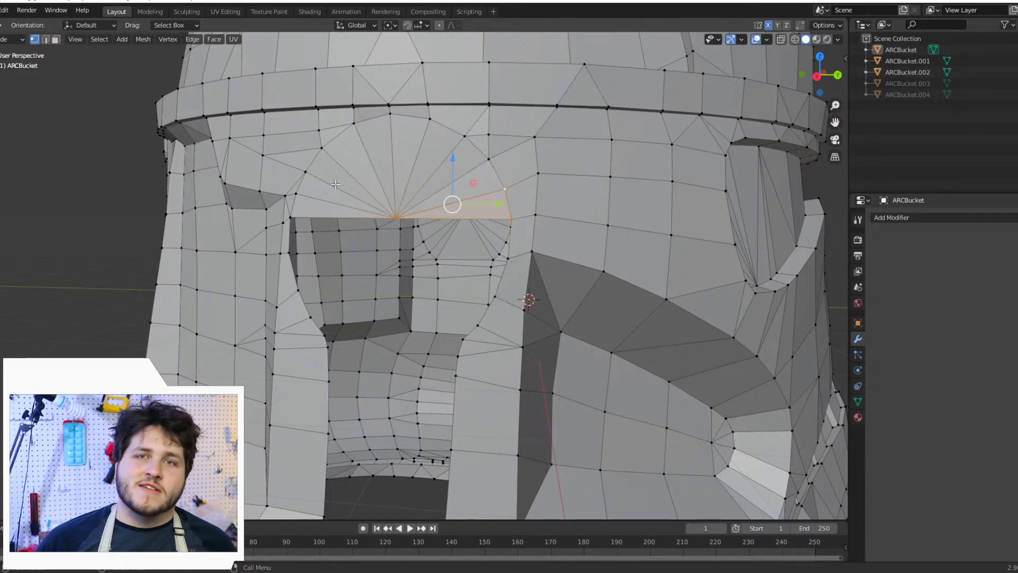
Step: Fill three triangular faces from the centre vertex down the lower rear rim of the ear opening, starting at mid-height
click(285, 217)
shift+click(289, 253)
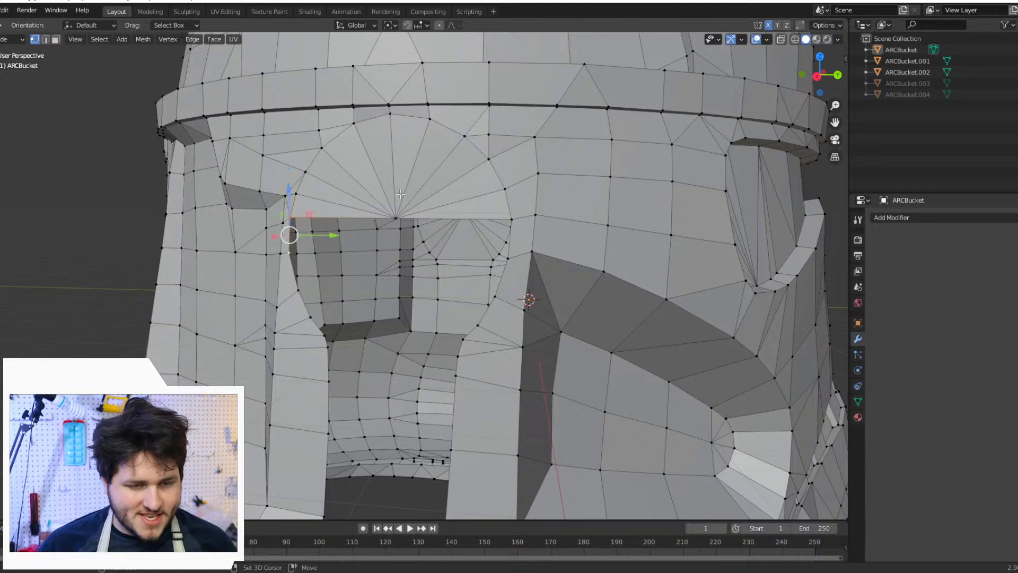
shift+click(393, 218)
click(290, 257)
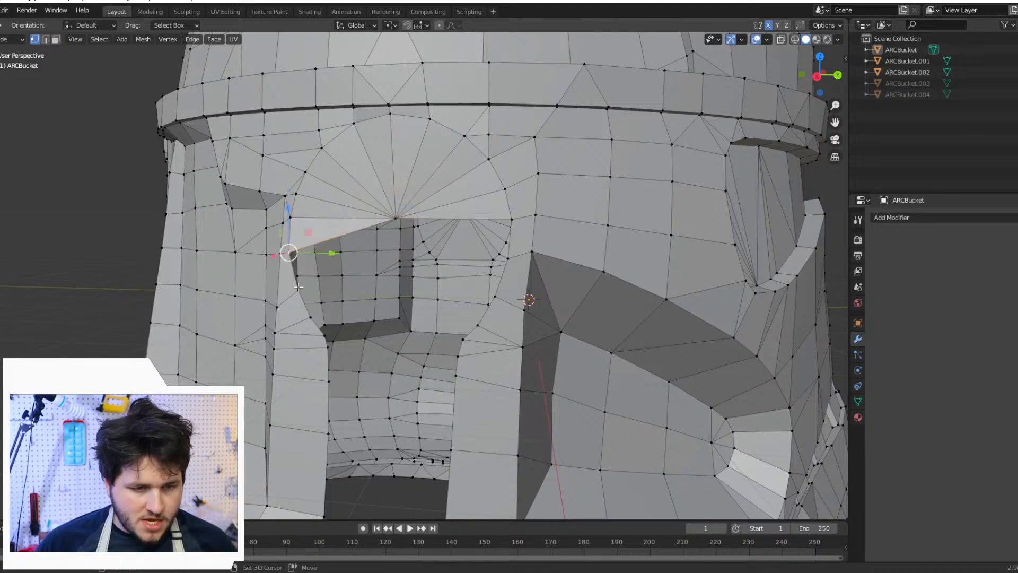
shift+click(298, 289)
shift+click(392, 218)
key(f)
click(298, 289)
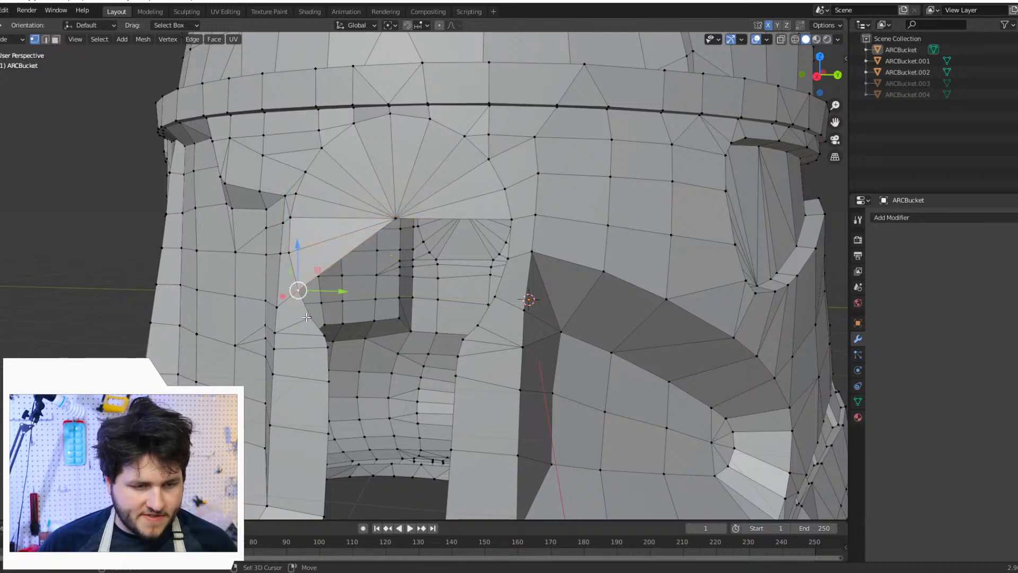
shift+click(310, 316)
shift+click(392, 217)
key(f)
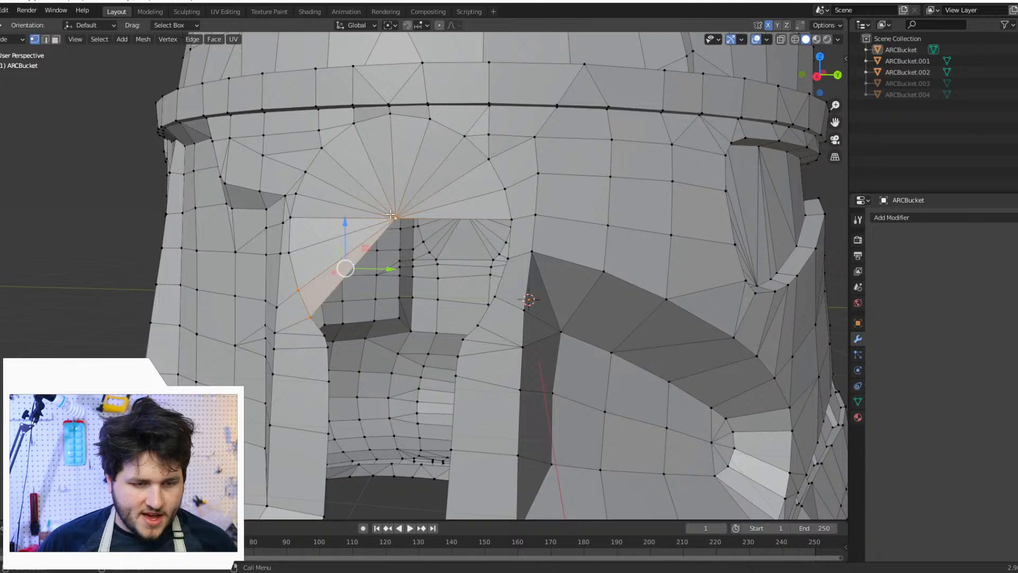
Step: Fill the next triangular face from the centre vertex down to the lower rear corner vertex of the ear opening
click(311, 313)
shift+click(326, 334)
key(f)
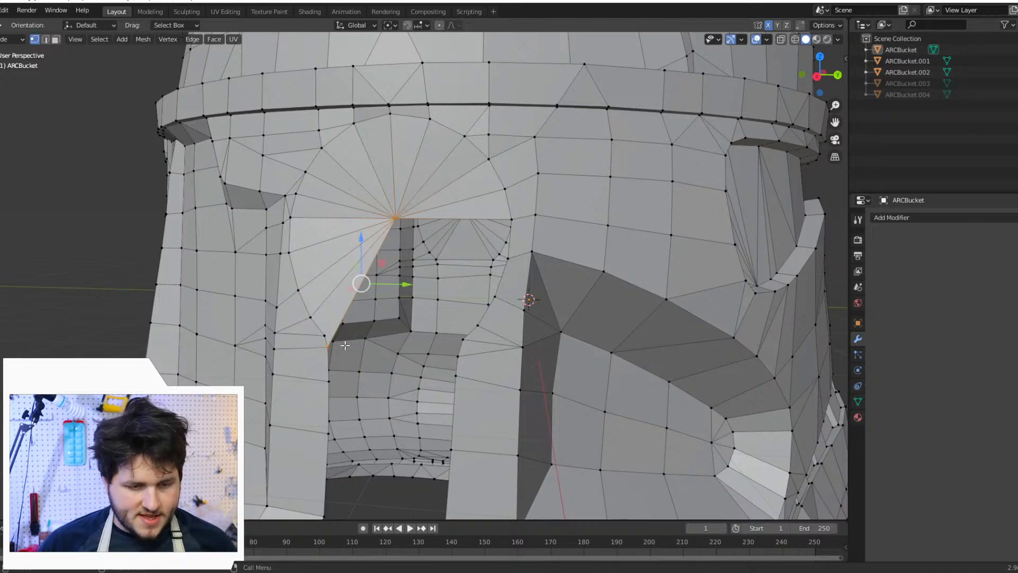
key(ctrl+z)
middle_drag(333, 313, 312, 313)
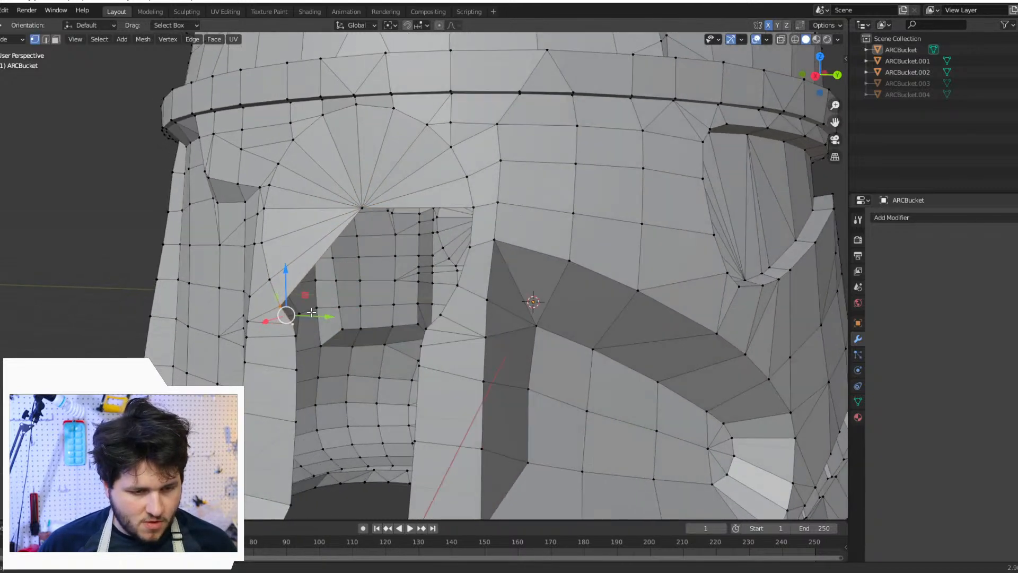
shift+click(366, 211)
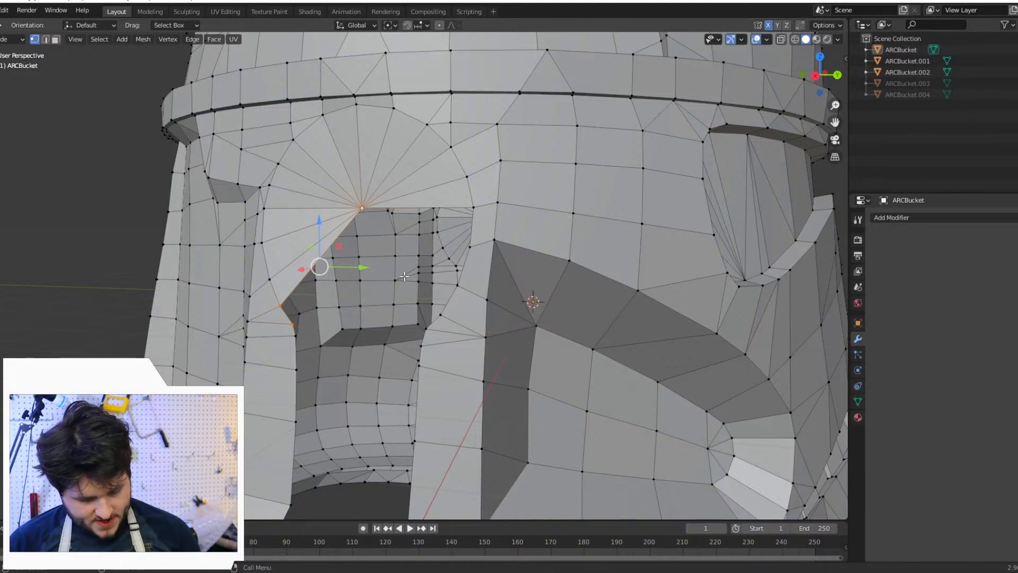
key(f)
Step: Fill one large triangular face from the centre vertex across to the lower rear and lower front corner vertices of the ear opening
click(292, 324)
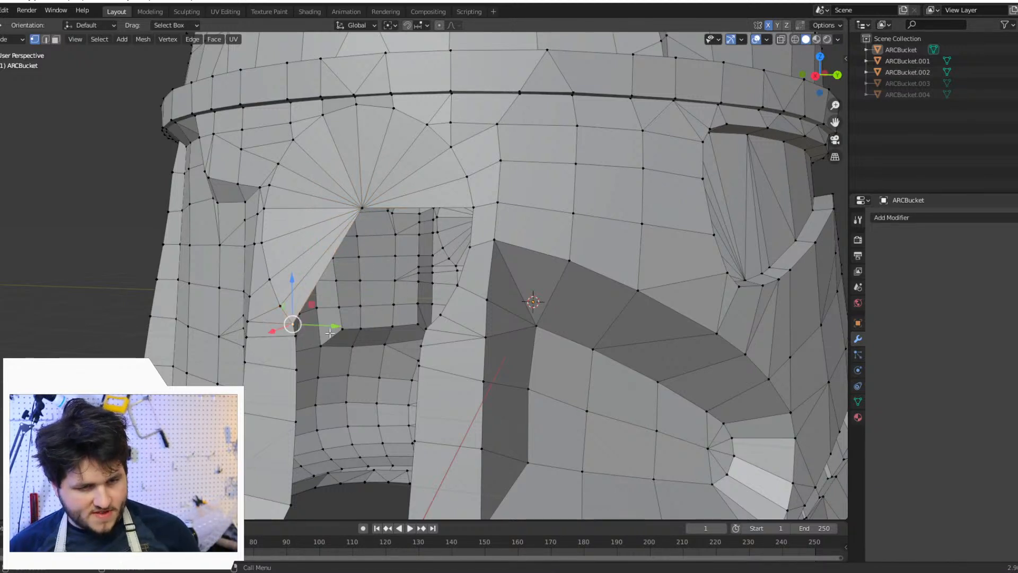
shift+click(429, 328)
shift+click(365, 204)
key(f)
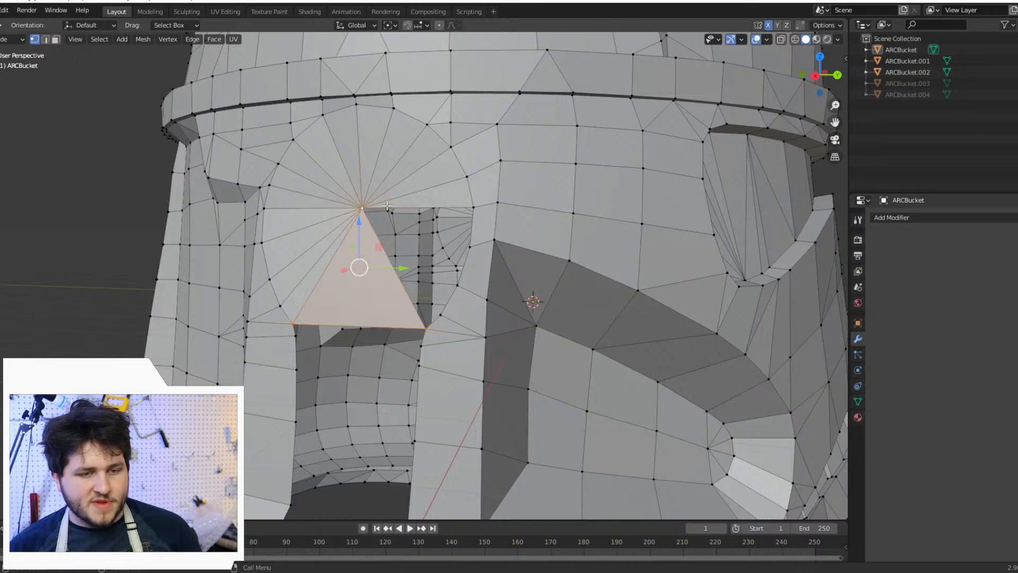
Step: Fill two triangular faces from the centre vertex down the lower front rim of the ear opening, starting at mid-height
click(362, 207)
shift+click(470, 247)
shift+click(476, 208)
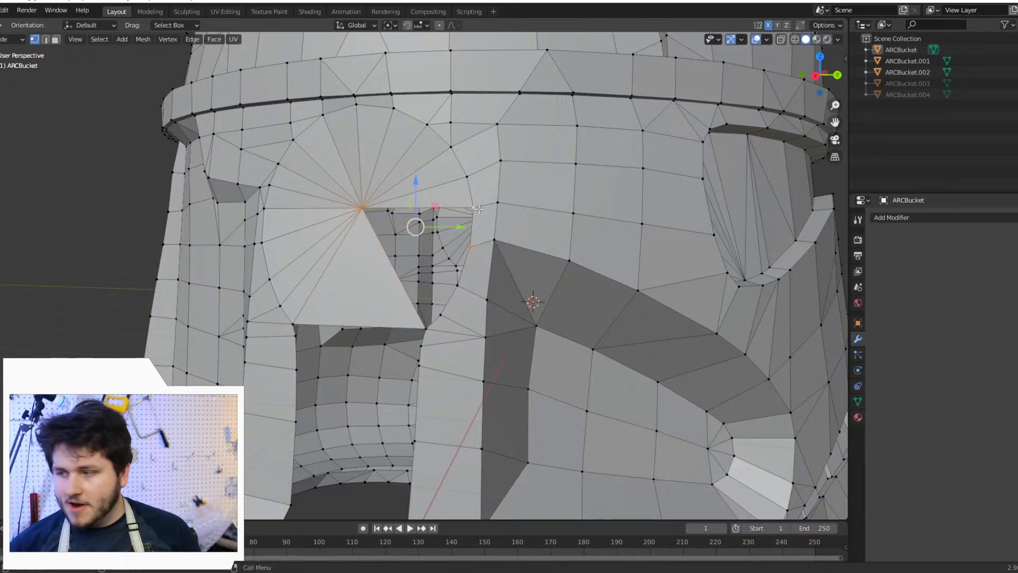
key(f)
click(470, 247)
shift+click(457, 286)
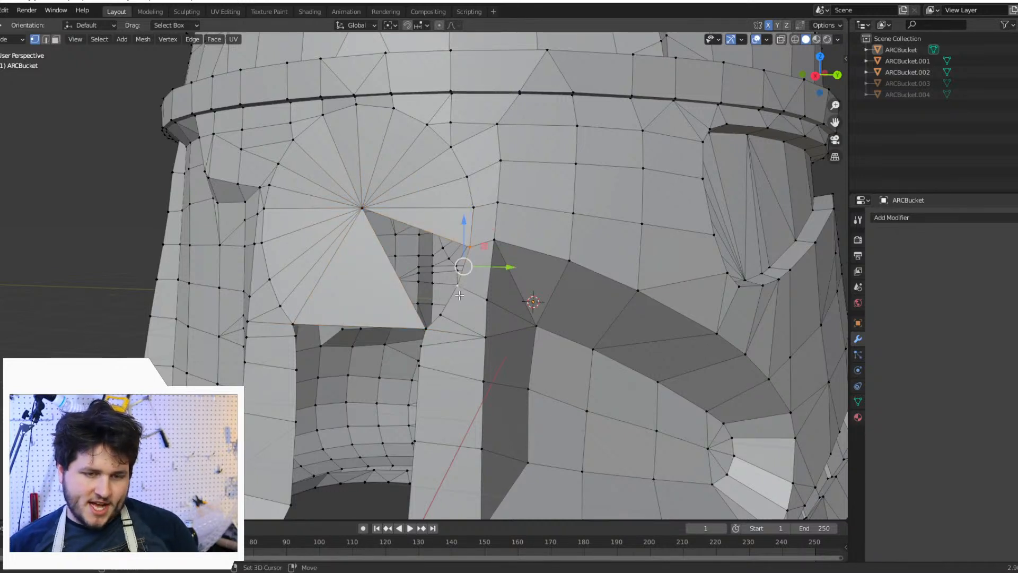
shift+click(362, 208)
key(f)
Step: Close the ear fan with the last two triangular faces between the centre vertex and the lowest front rim vertices
click(362, 207)
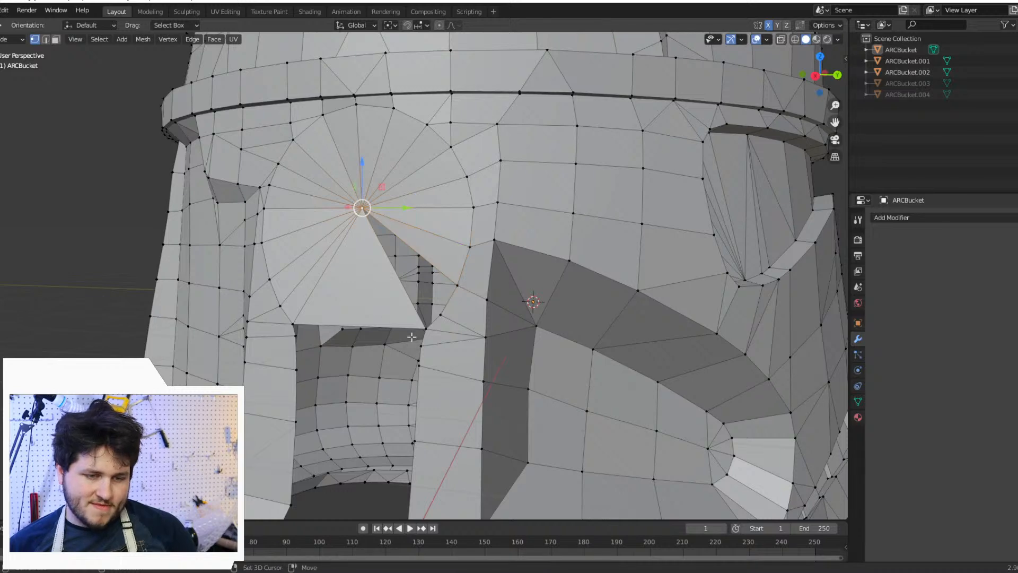
shift+click(441, 315)
key(f)
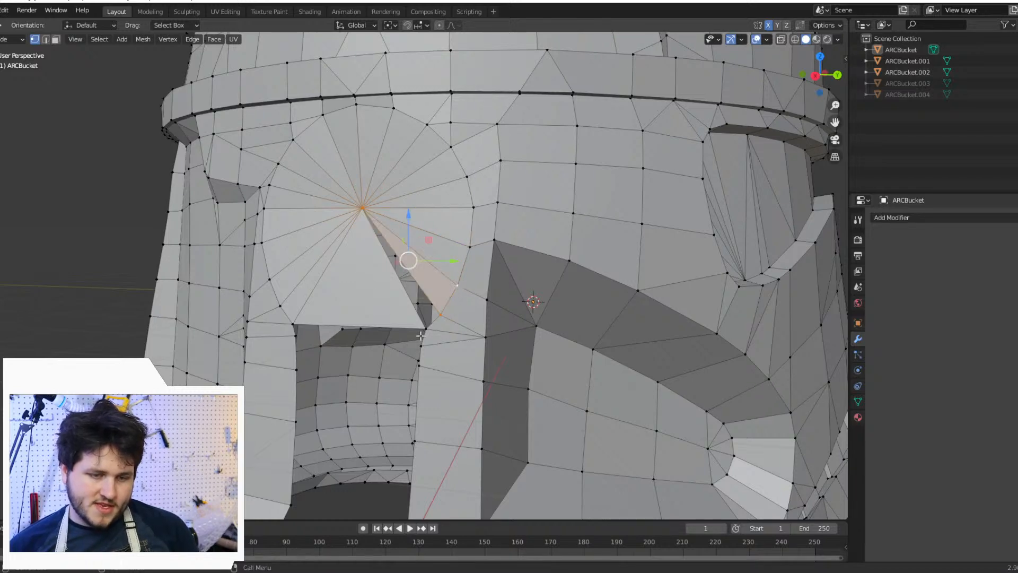
click(443, 315)
shift+click(443, 315)
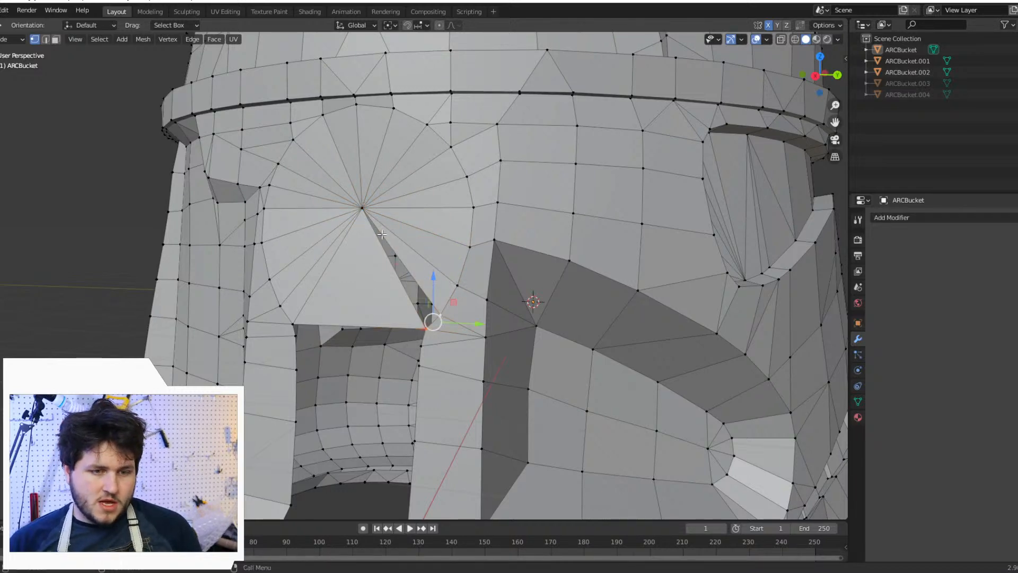
shift+click(367, 216)
key(f)
Step: Bridge the slot directly below the ear circle with a narrow quad face between its topmost rear and front edge vertices
scroll(509, 265, down, 3)
middle_drag(588, 281, 643, 275)
scroll(643, 275, up, 5)
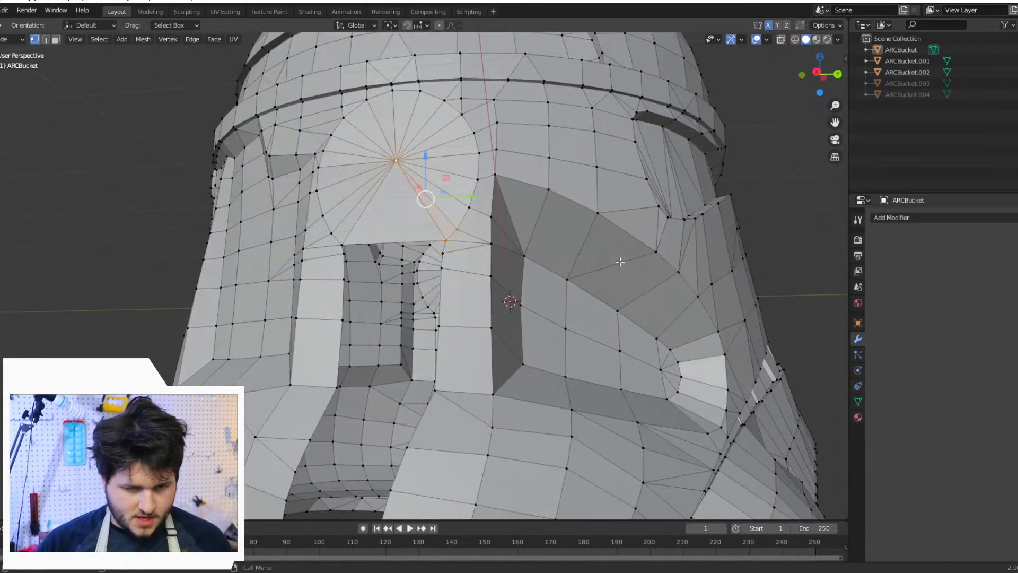
click(339, 246)
shift+click(445, 241)
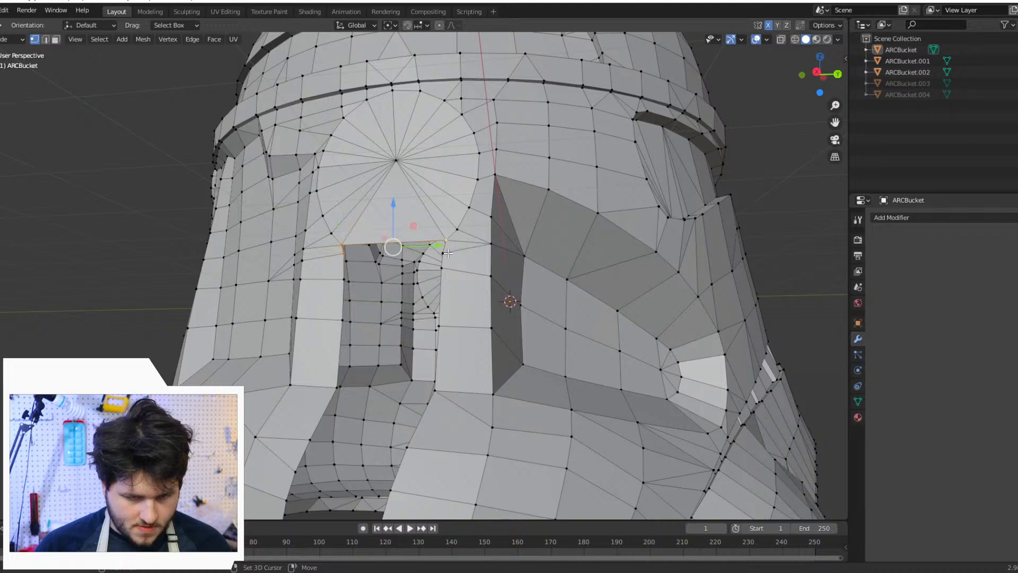
Step: Fill a second quad face across the slot, joining the next rear and front edge vertices under the narrow strip
click(444, 254)
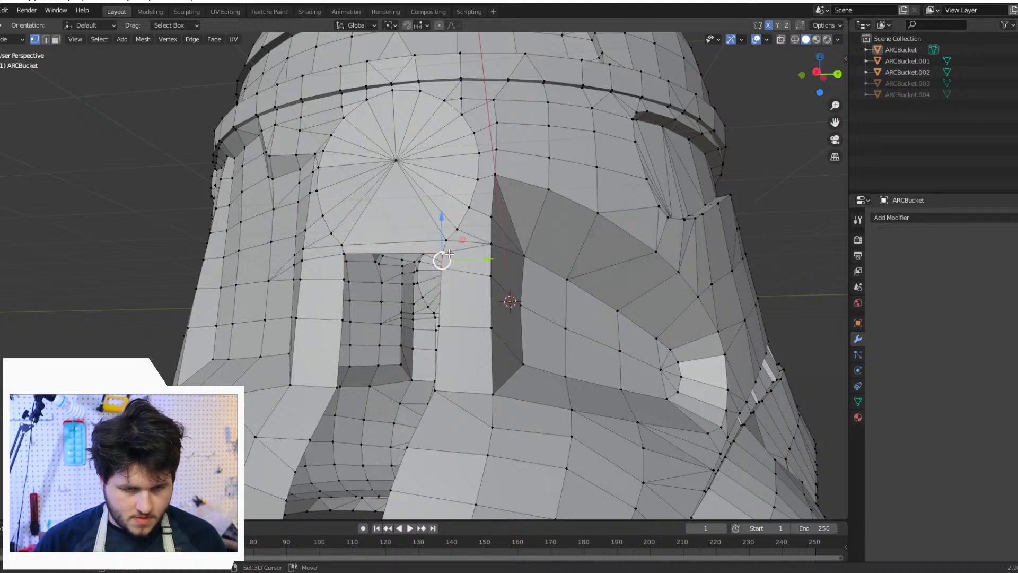
shift+click(337, 257)
shift+click(337, 267)
shift+click(337, 258)
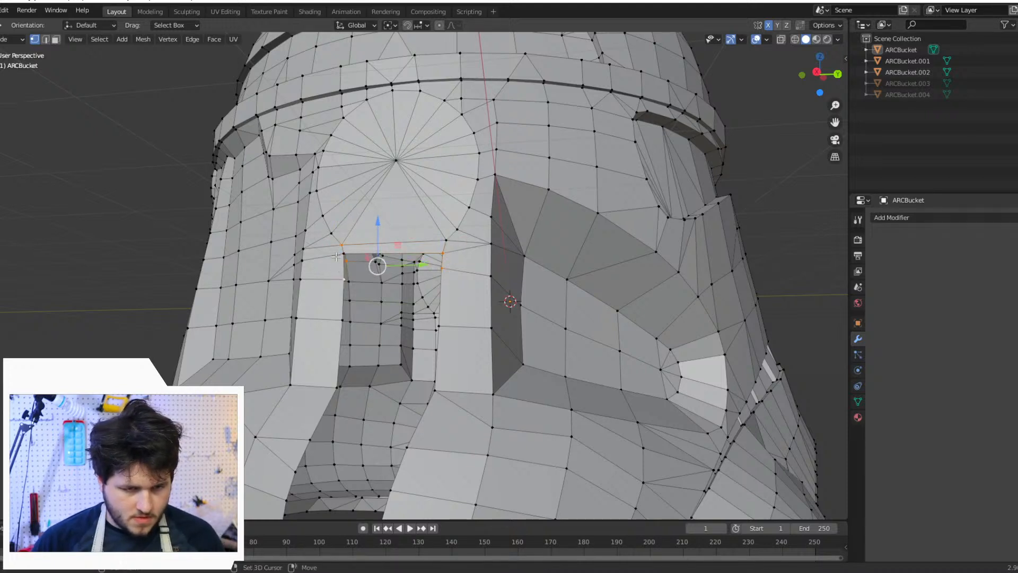
shift+click(344, 257)
key(f)
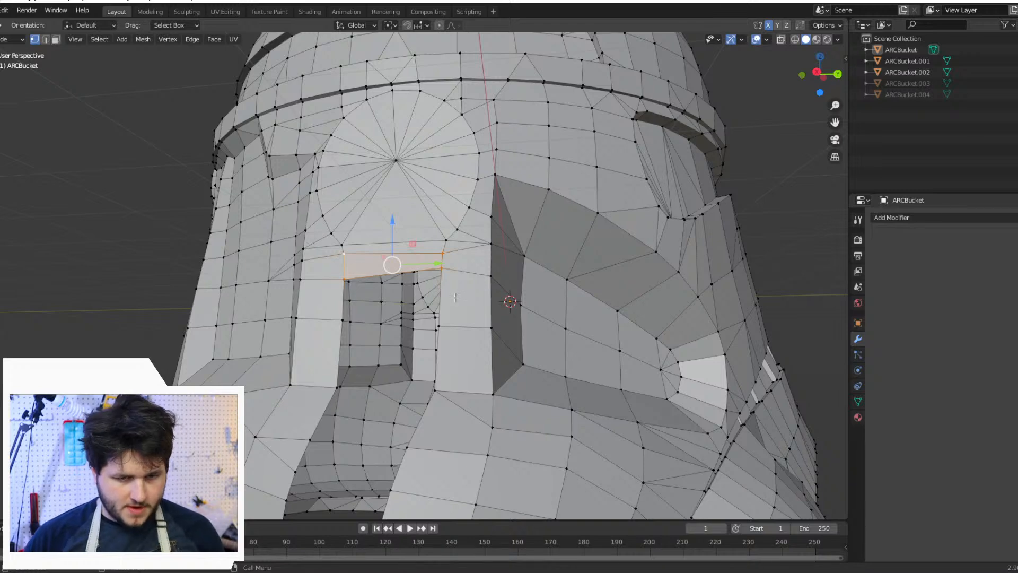
Step: Fill a third quad face across the slot, covering the upper part of its straight vertical section
middle_drag(455, 297, 368, 331)
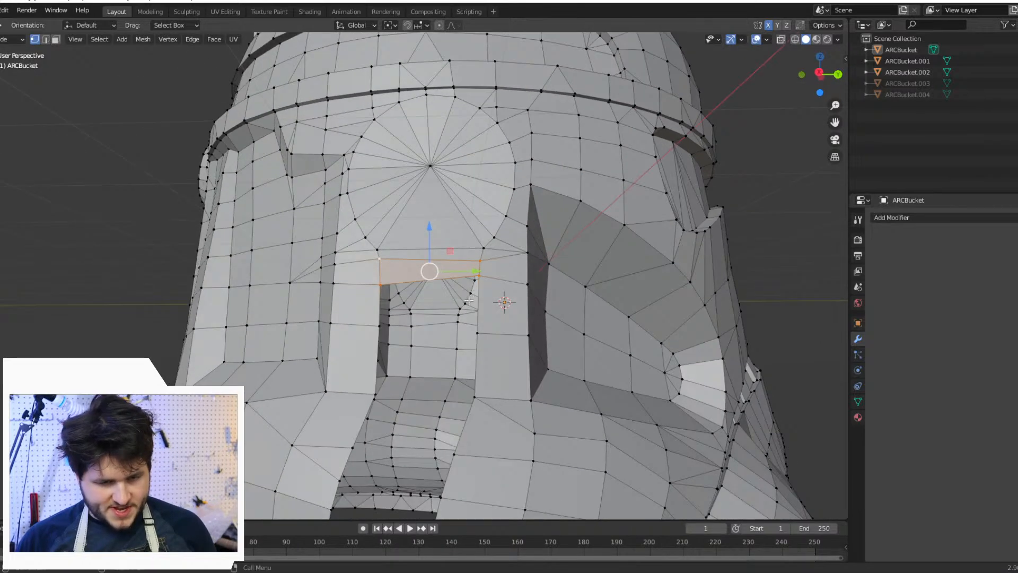
click(368, 331)
shift+click(369, 281)
shift+click(490, 278)
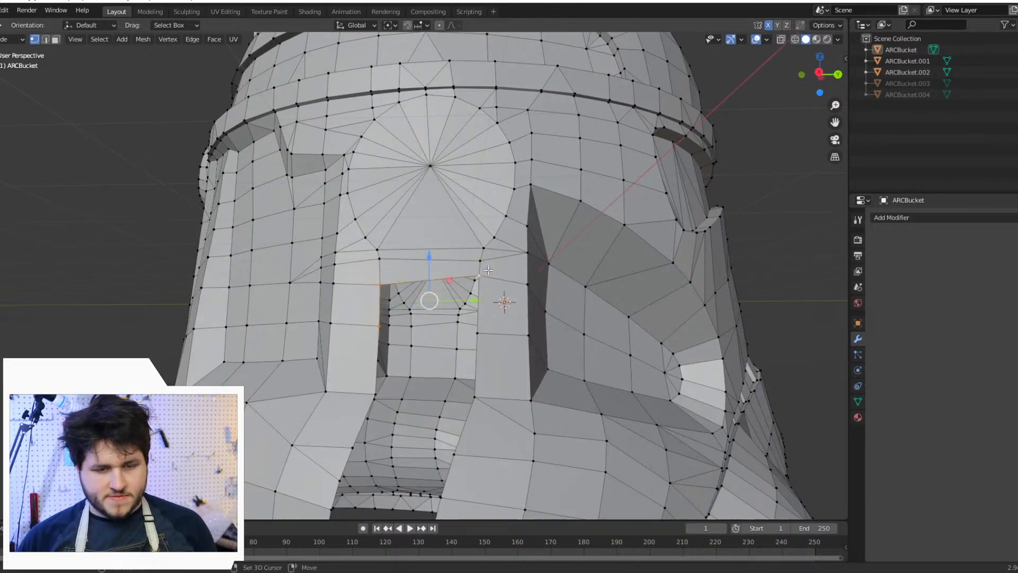
shift+click(482, 331)
key(f)
Step: Fill the quad face that closes the straight vertical section of the slot down to the bend above the lower bulge
middle_drag(481, 331, 354, 214)
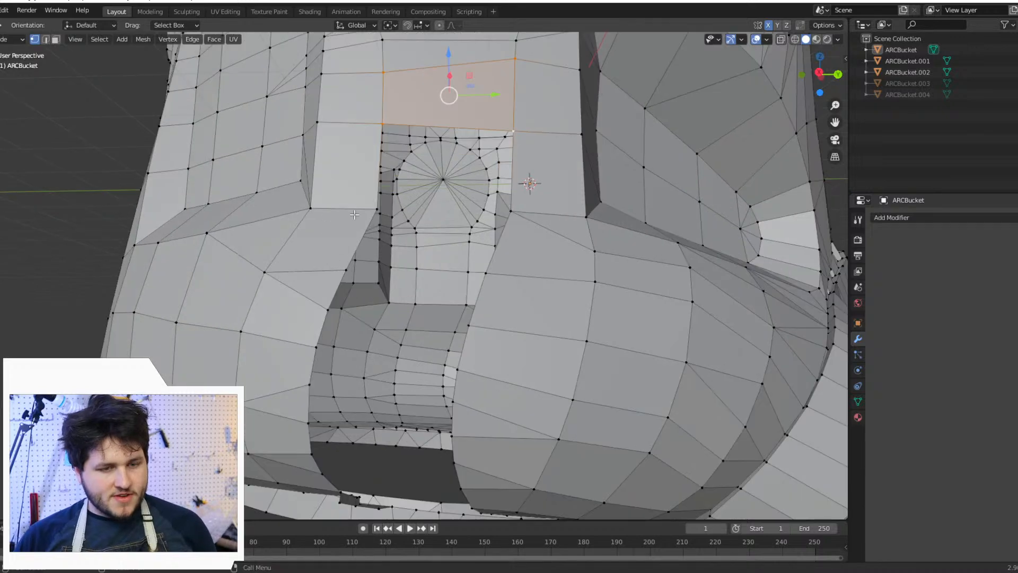
click(355, 207)
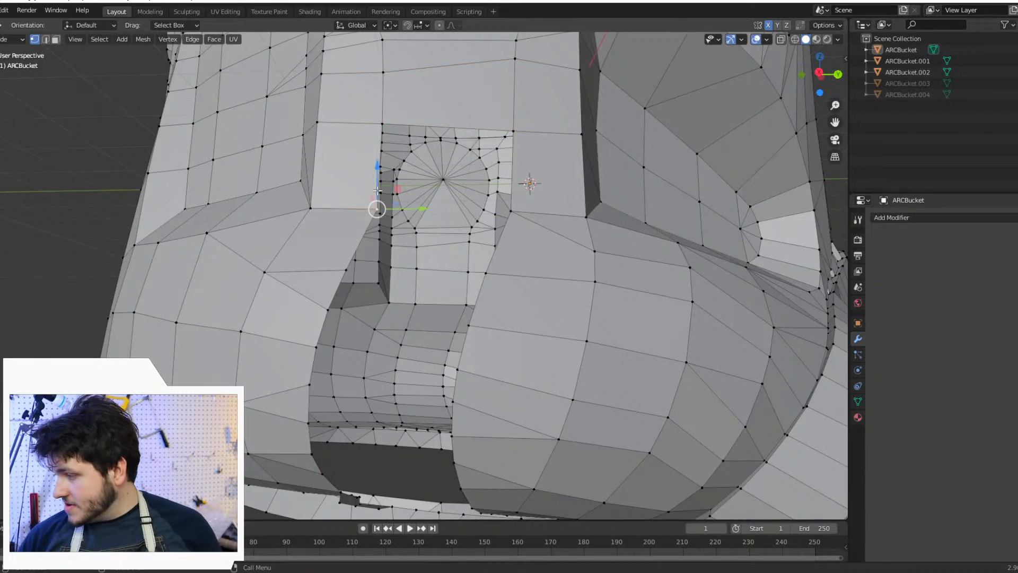
middle_drag(357, 168, 352, 147)
shift+click(357, 166)
shift+click(499, 169)
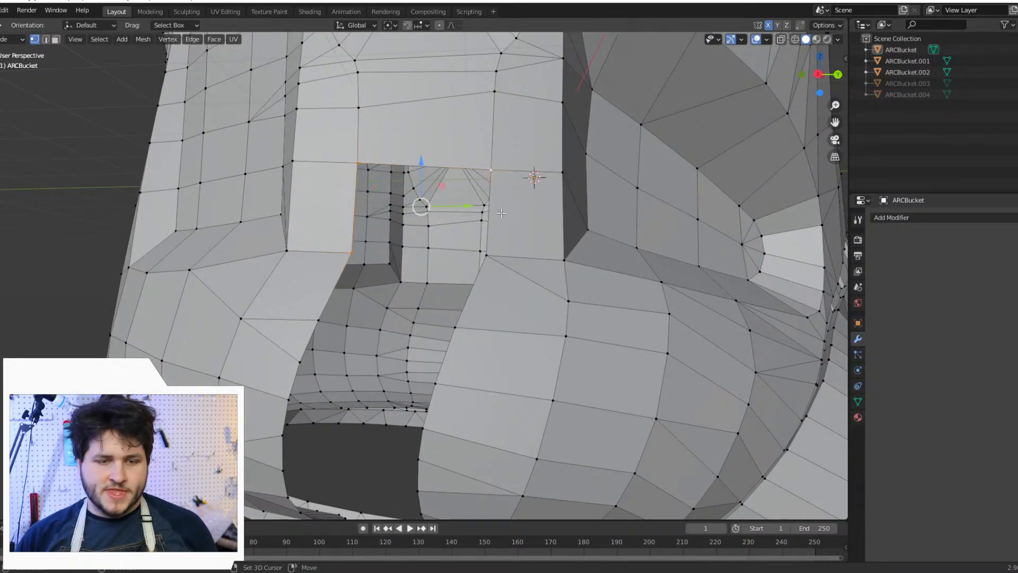
shift+click(498, 251)
key(f)
Step: Fill the first quad face below the bend, spanning the slot where the lower bulge begins
scroll(508, 313, down, 4)
middle_drag(474, 313, 496, 322)
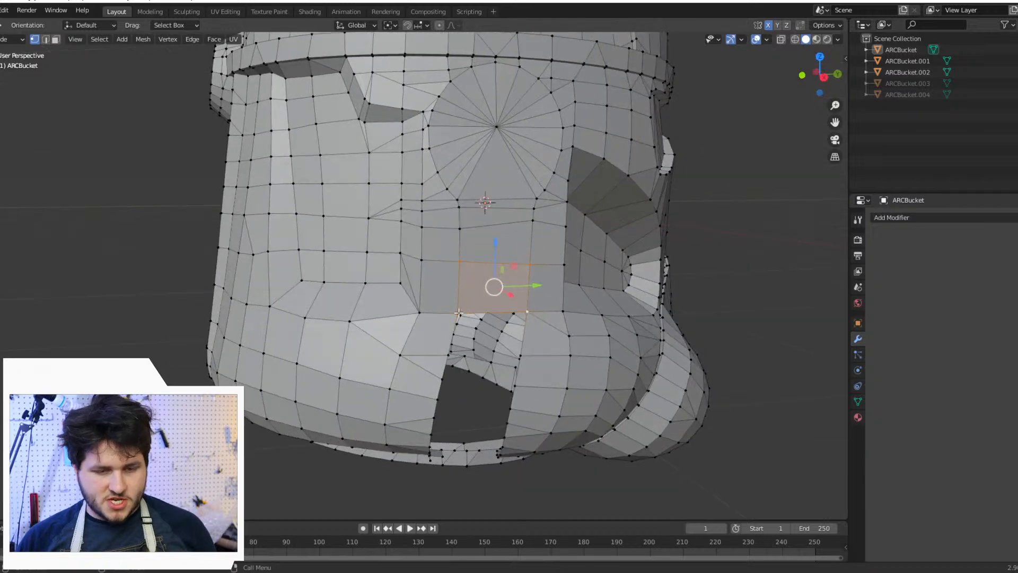
scroll(459, 313, up, 2)
click(469, 322)
shift+click(566, 323)
shift+click(560, 382)
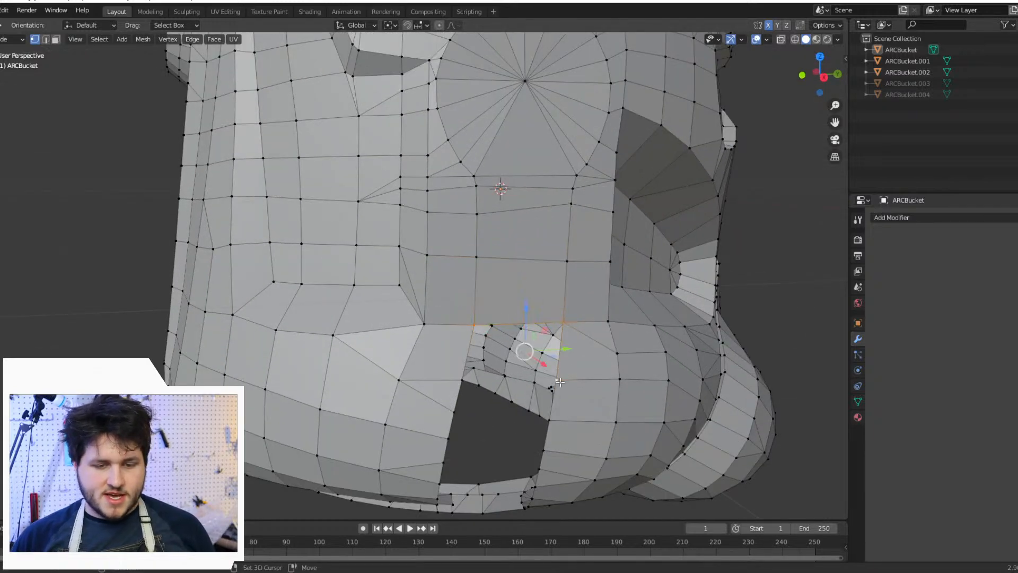
shift+click(460, 379)
key(f)
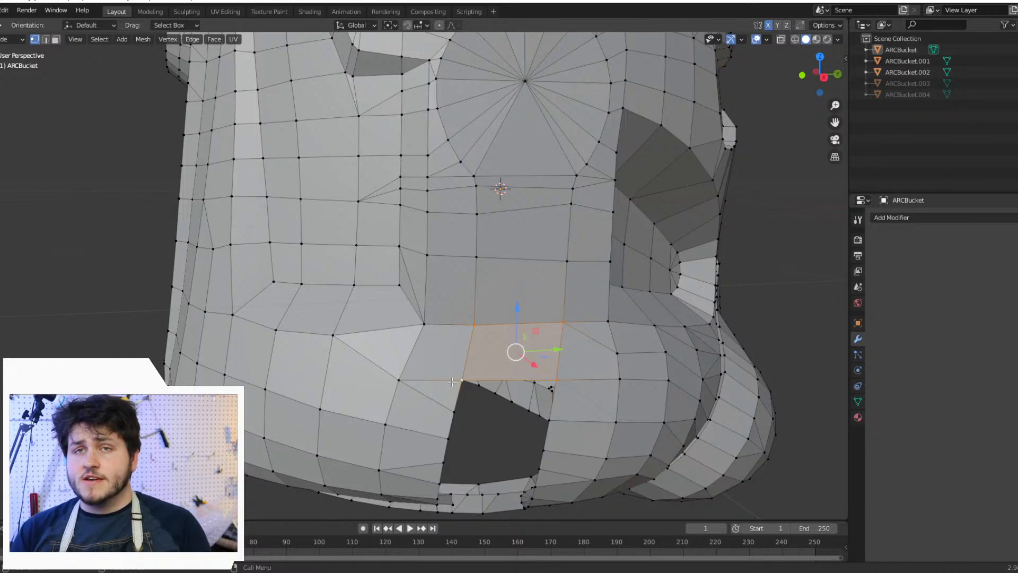
Step: Fill the second quad face below the bend, continuing the slot cover down the lower bulge
scroll(450, 376, down, 1)
middle_drag(450, 375, 424, 342)
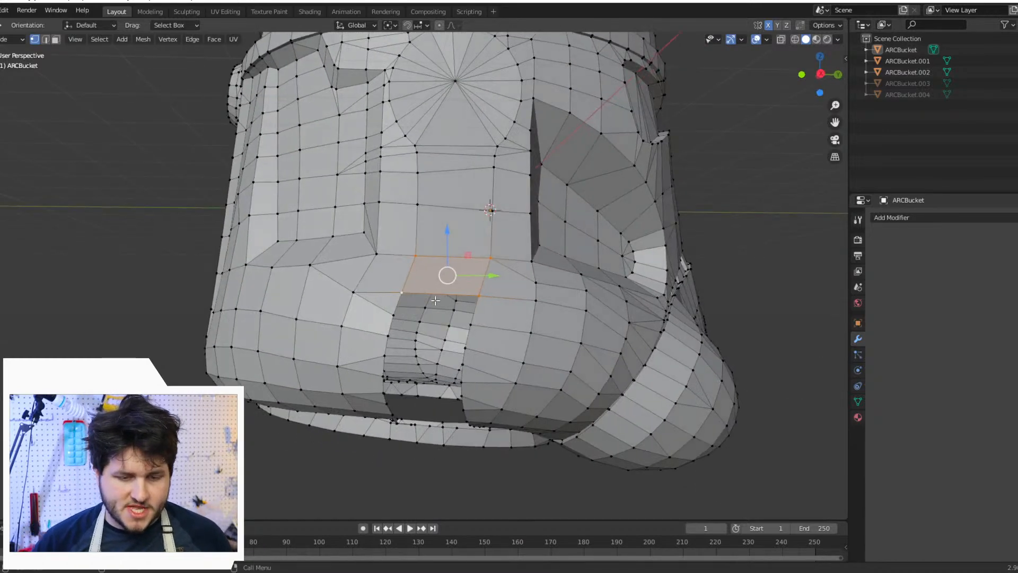
scroll(392, 313, up, 3)
click(401, 304)
shift+click(362, 356)
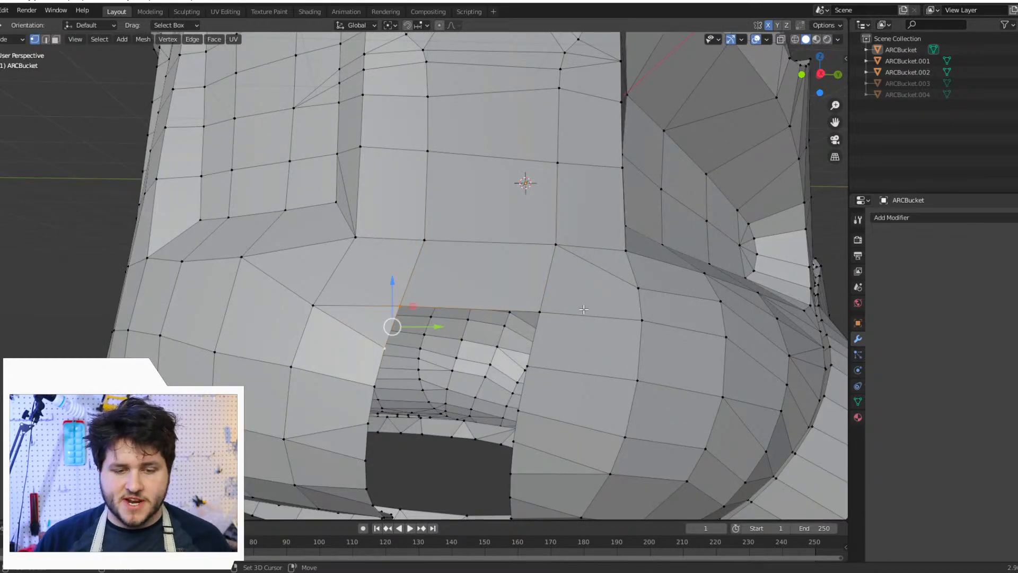
shift+click(554, 311)
shift+click(537, 360)
key(f)
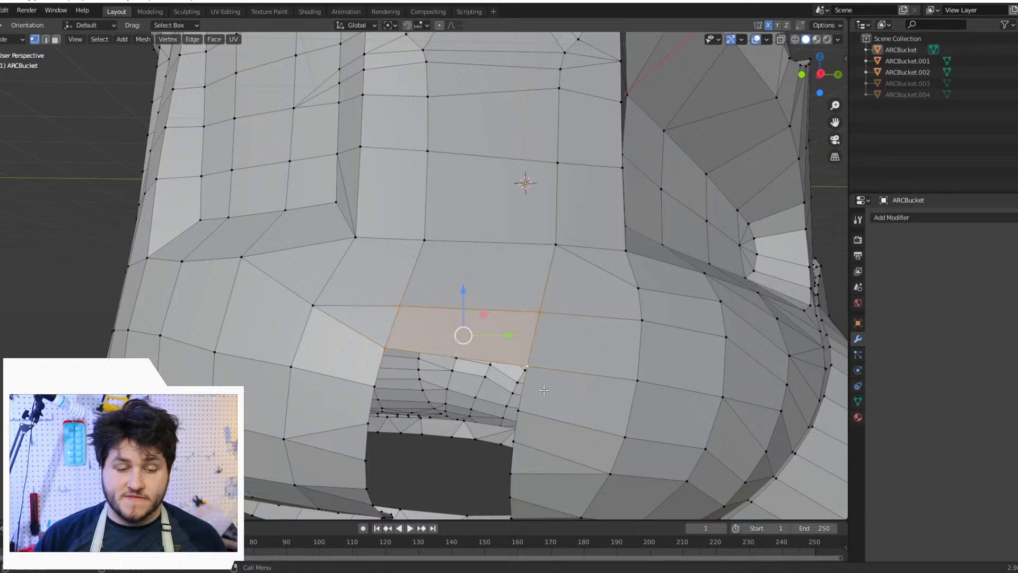
Step: Fill two more quad faces across the slot, following the curve around the lower bulge towards the helmet's underside
middle_drag(544, 389, 549, 173)
click(501, 120)
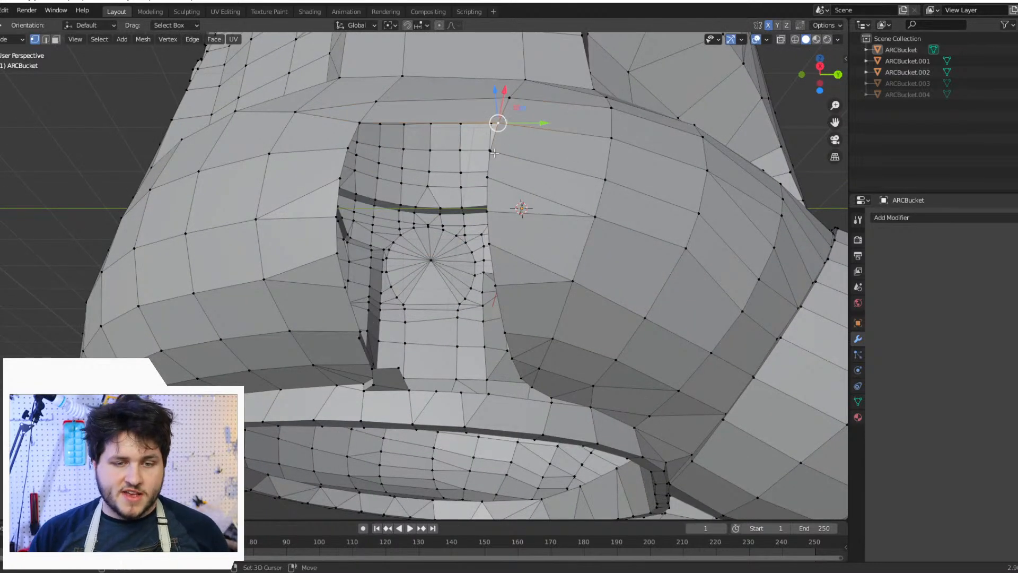
shift+click(503, 149)
shift+click(360, 123)
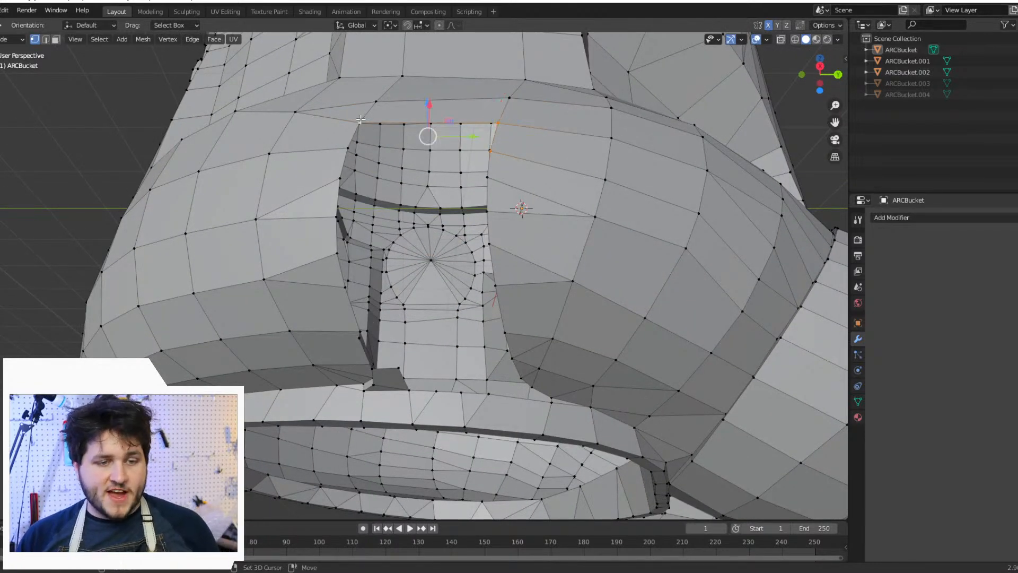
shift+click(338, 152)
click(340, 150)
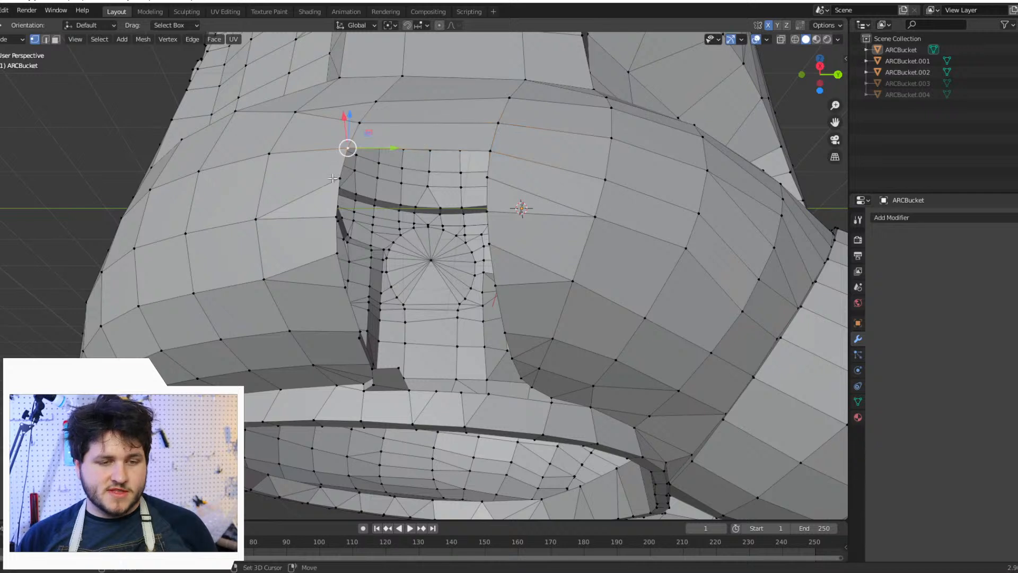
shift+click(500, 152)
shift+click(496, 179)
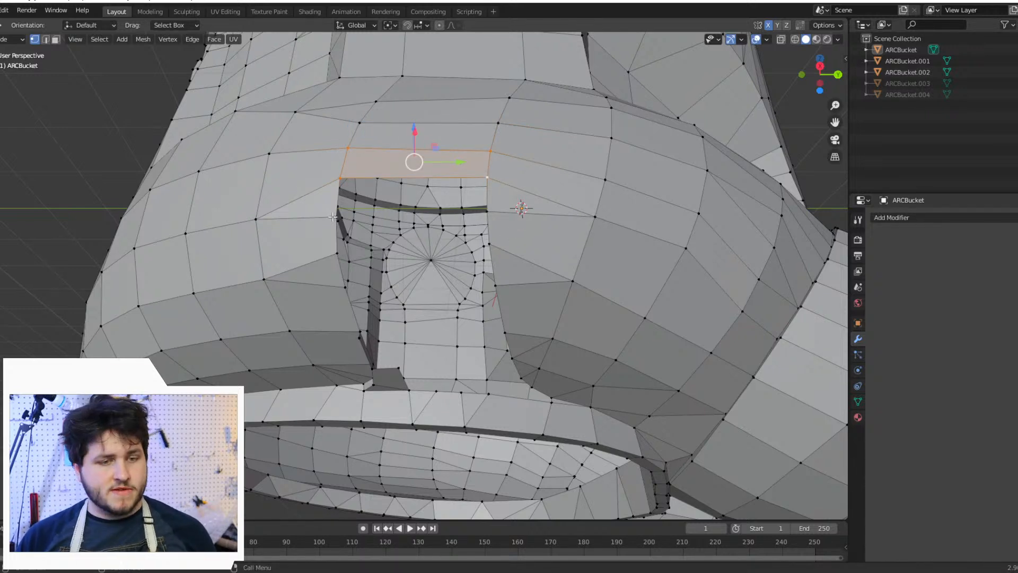
Step: Fill the next quad face across the slot between the rear and front edge vertices where the bulge turns underneath
click(334, 176)
middle_drag(334, 177, 251, 194)
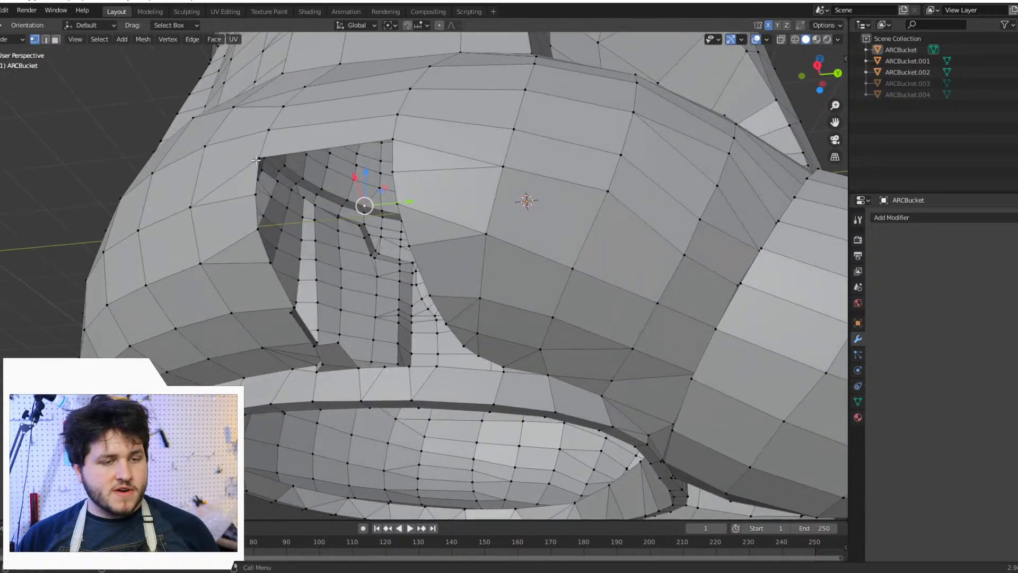
shift+click(254, 194)
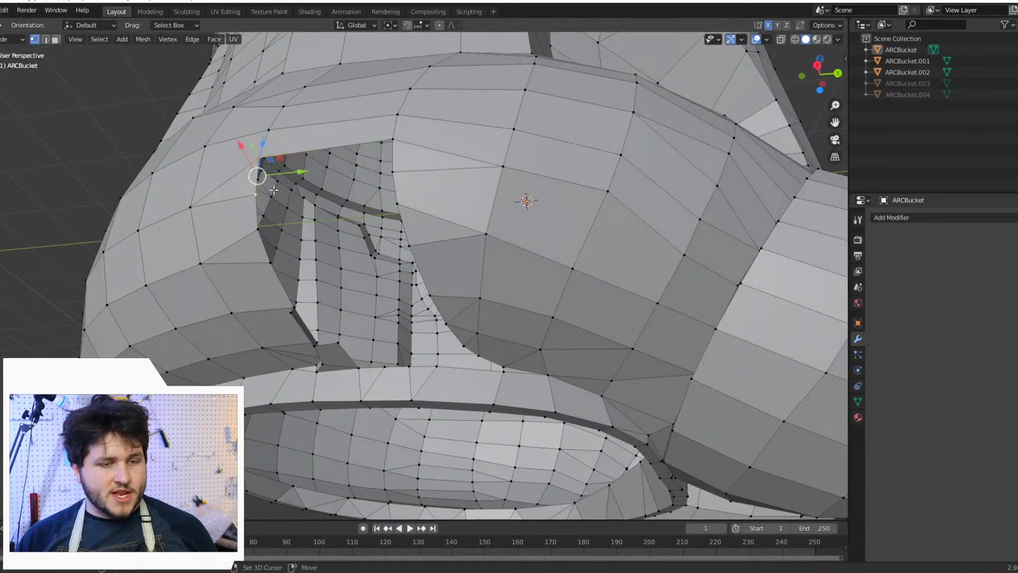
shift+click(401, 138)
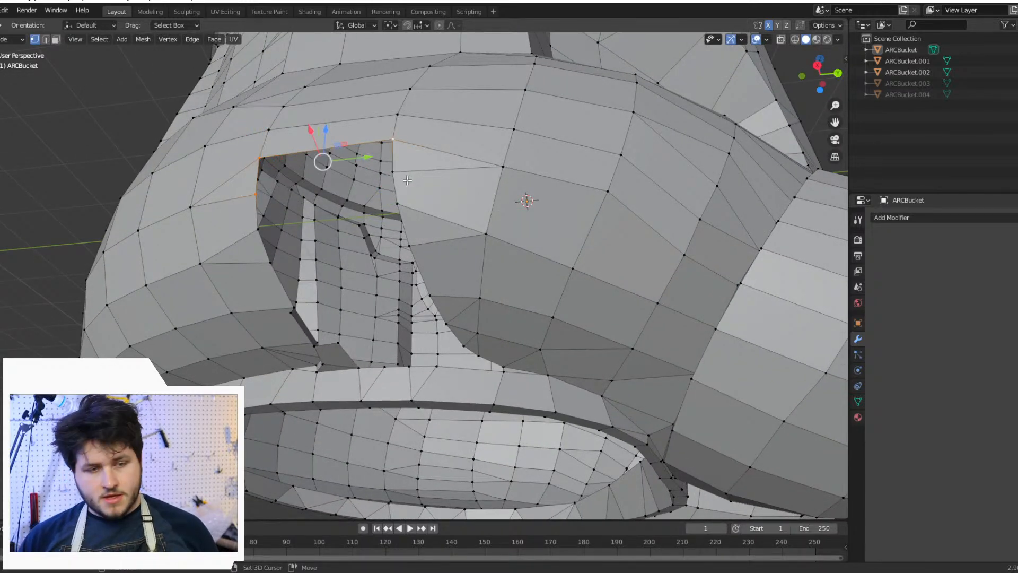
shift+click(401, 169)
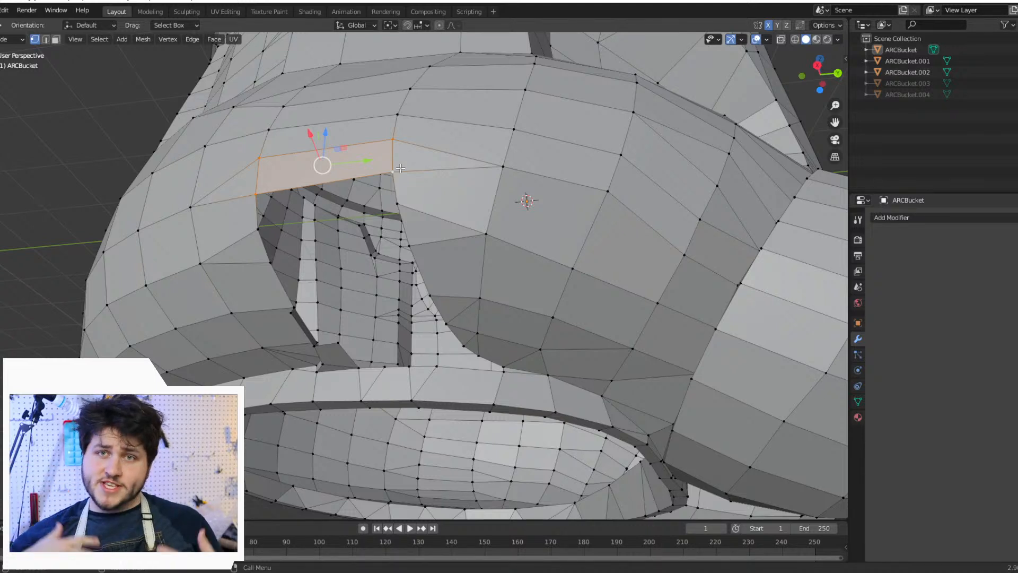
Step: Fill the next quad face across the slot, directly below the most recently filled one on the lower bulge
click(244, 196)
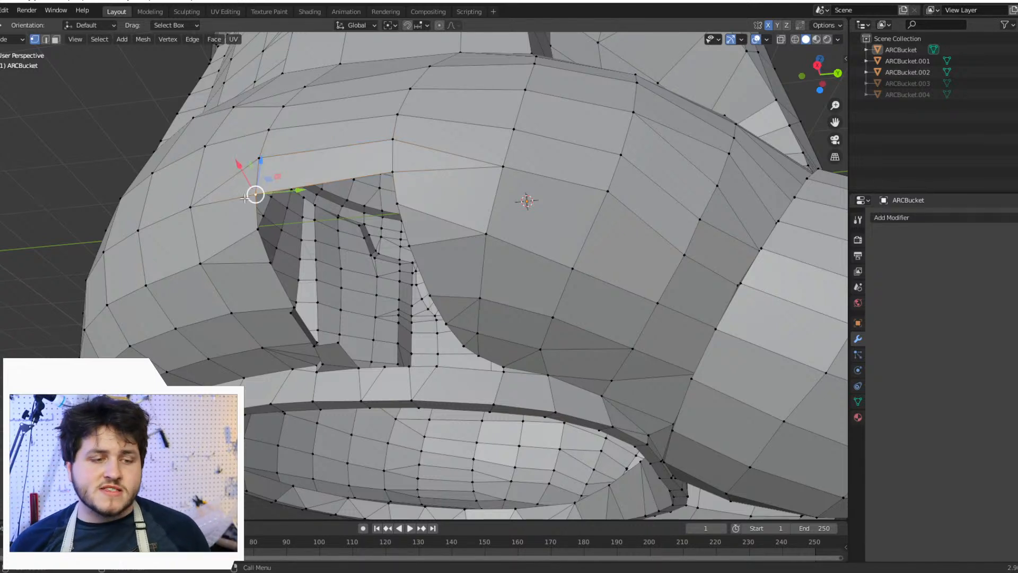
shift+click(249, 241)
shift+click(400, 170)
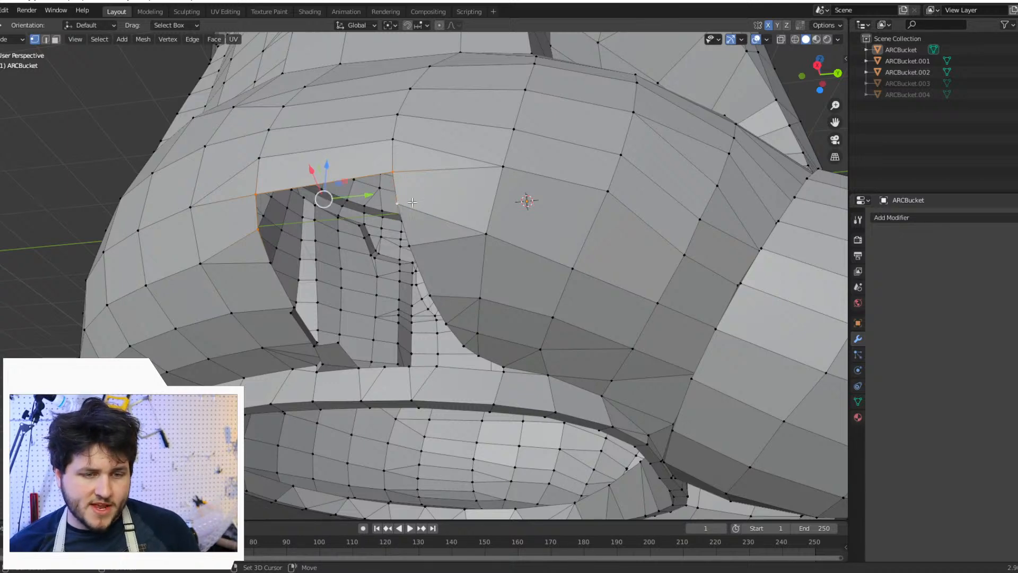
key(f)
middle_drag(450, 251, 390, 191)
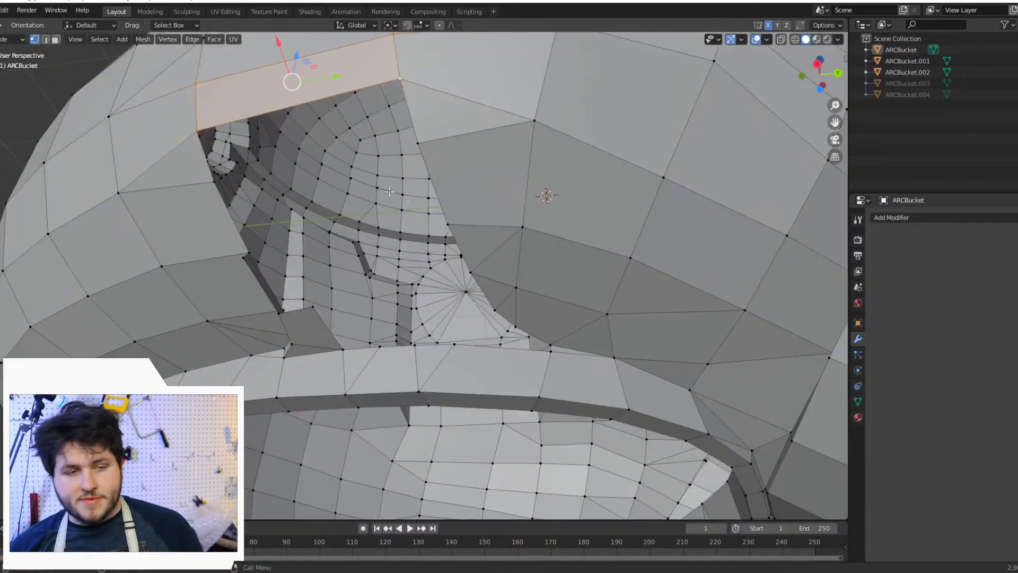
click(204, 155)
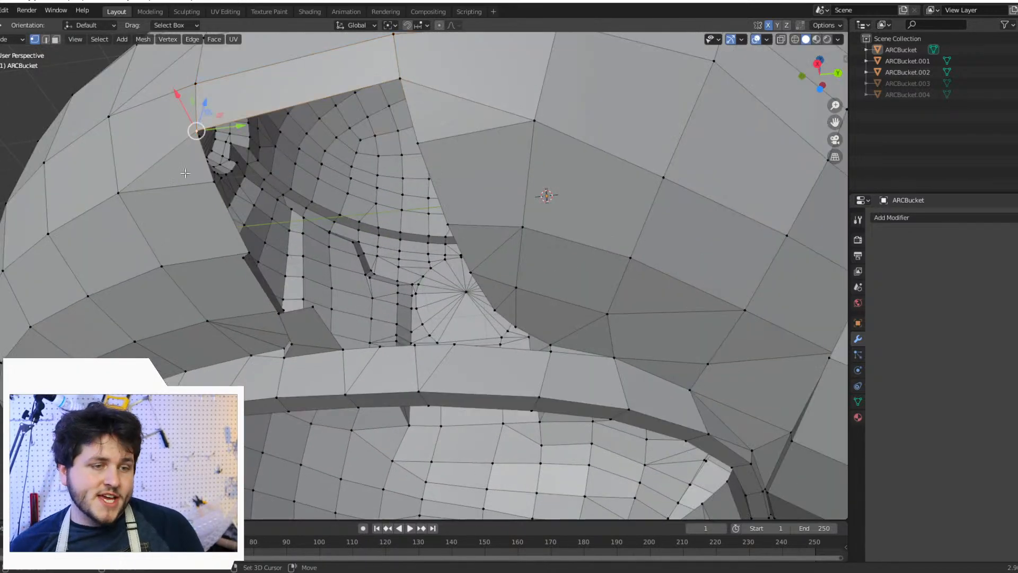
shift+click(402, 79)
shift+click(431, 144)
key(f)
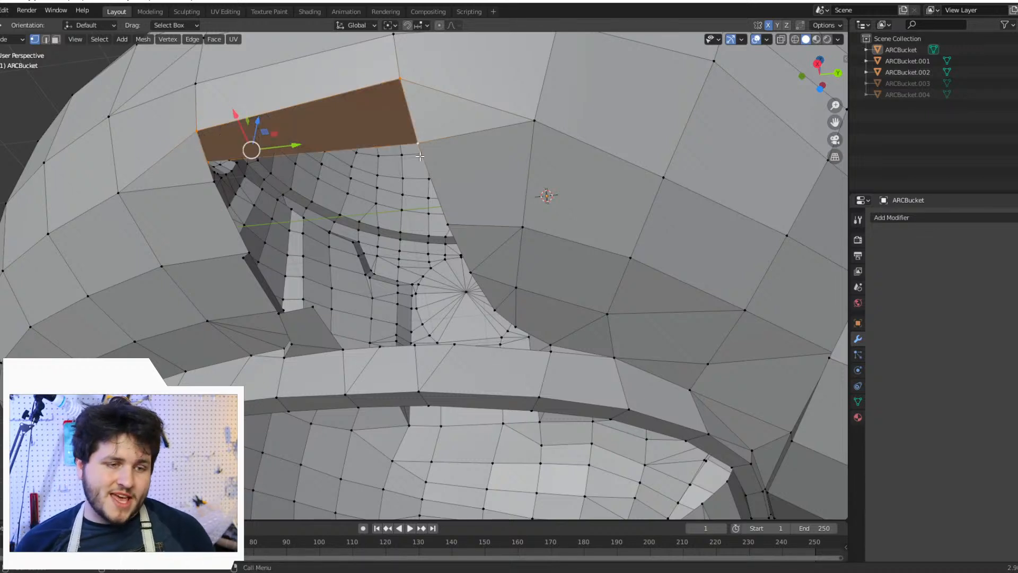
key(ctrl+z)
key(ctrl+z)
key(ctrl+z)
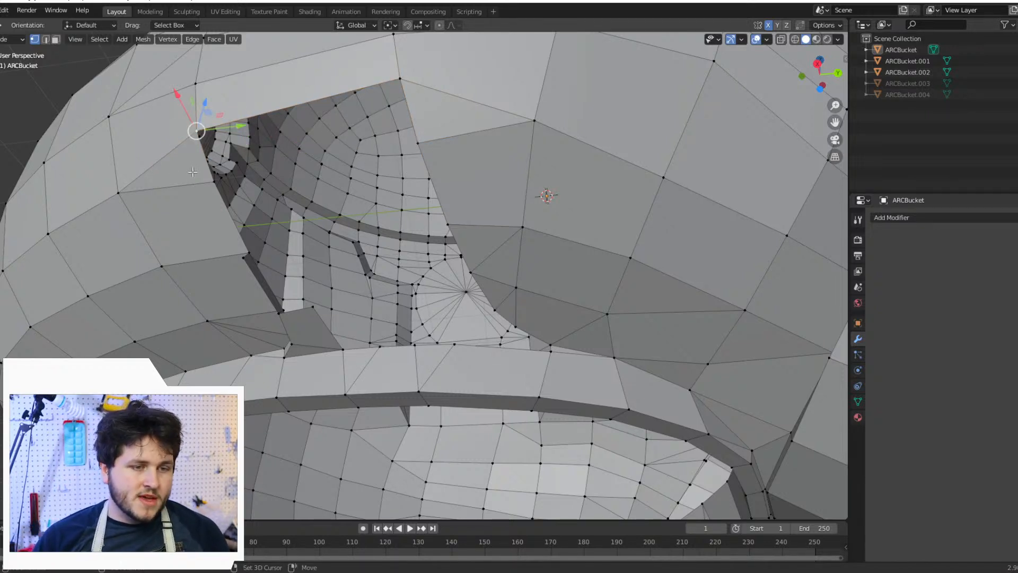
Step: Fill one more quad face further down the slot, using the outer vertices of both slot edges as its corners
click(212, 168)
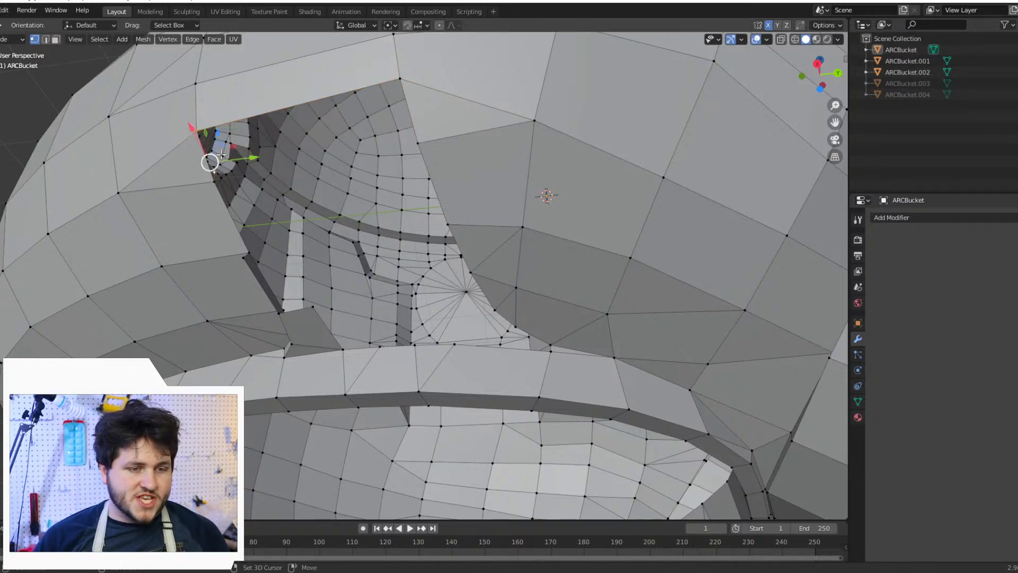
click(213, 181)
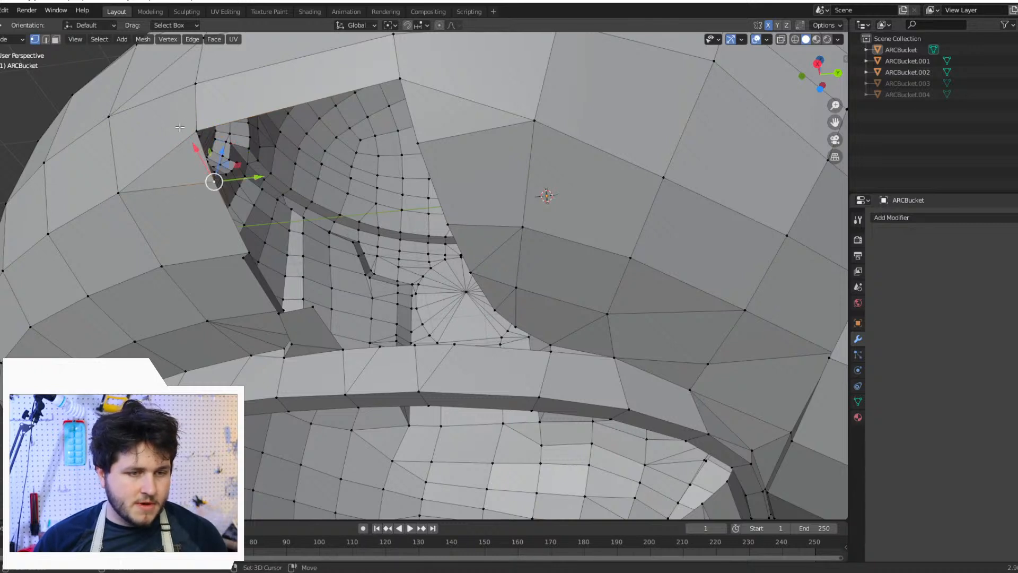
shift+click(196, 131)
shift+click(400, 79)
shift+click(417, 143)
key(f)
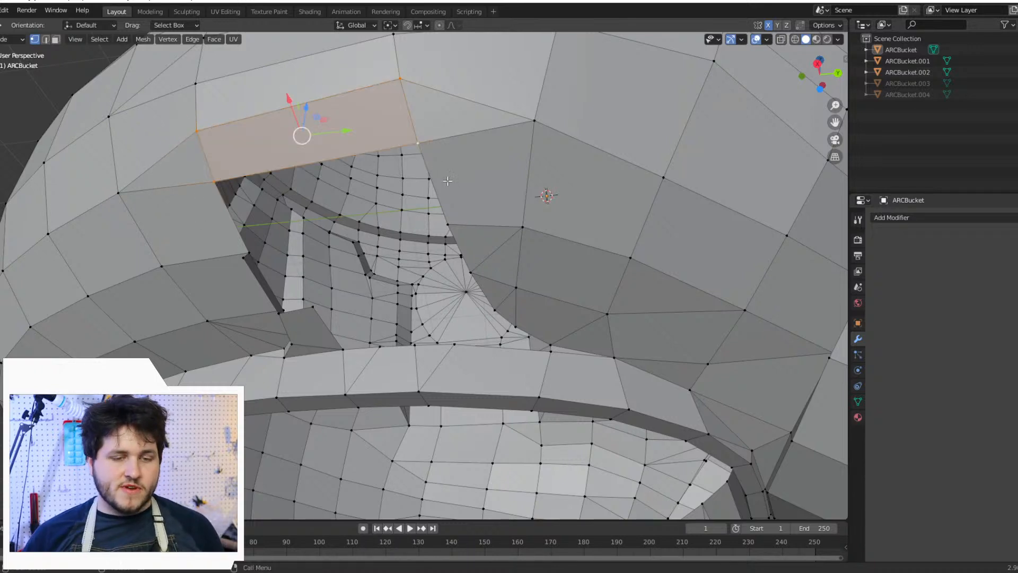
Step: Show ARCBucket.004 inside the slot and examine how its strap meets the slot's lower end
middle_drag(232, 251, 428, 289)
scroll(352, 264, down, 6)
scroll(529, 219, up, 5)
scroll(529, 218, up, 3)
scroll(428, 289, up, 3)
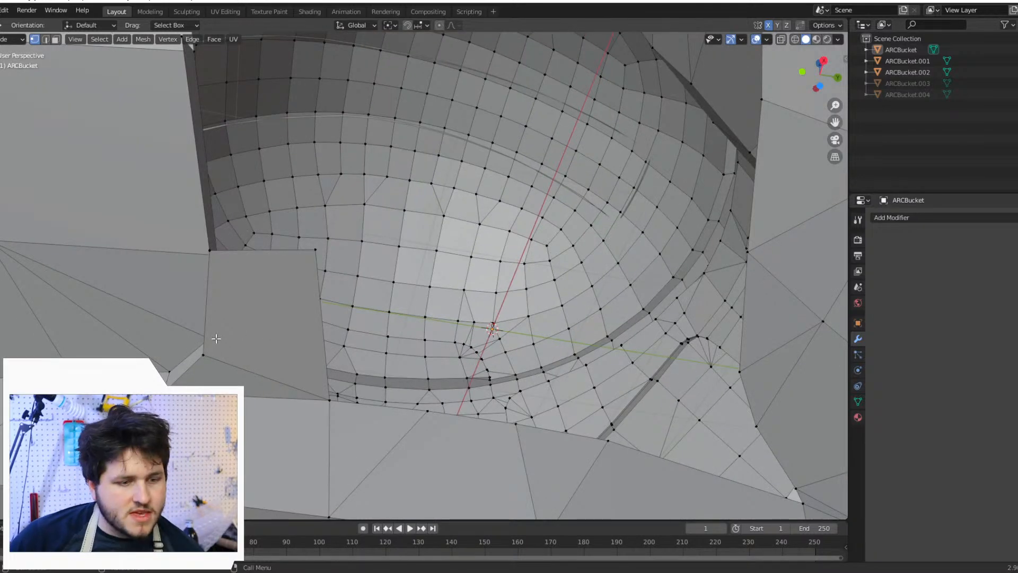
click(1017, 95)
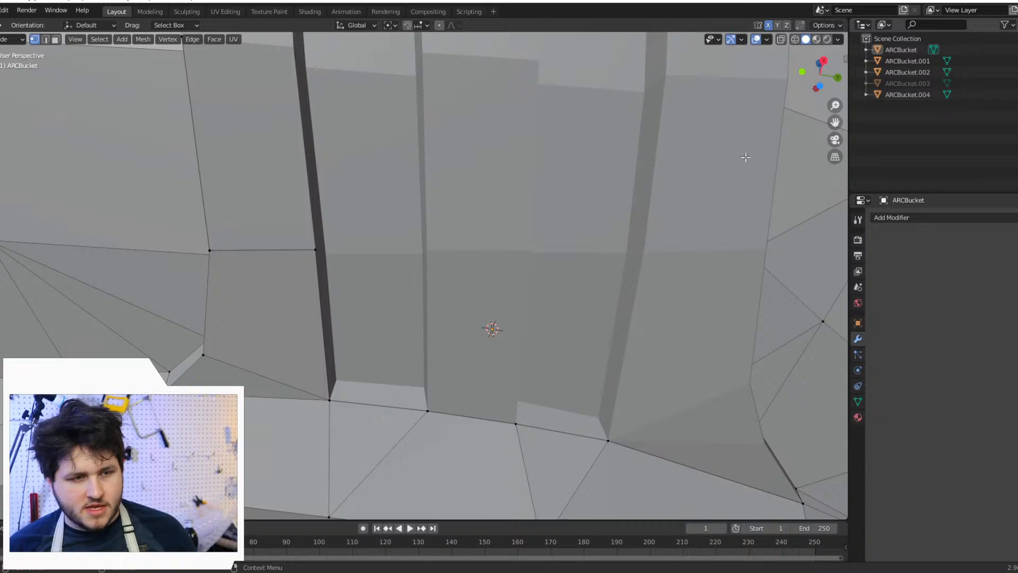
scroll(511, 221, down, 8)
scroll(464, 252, up, 4)
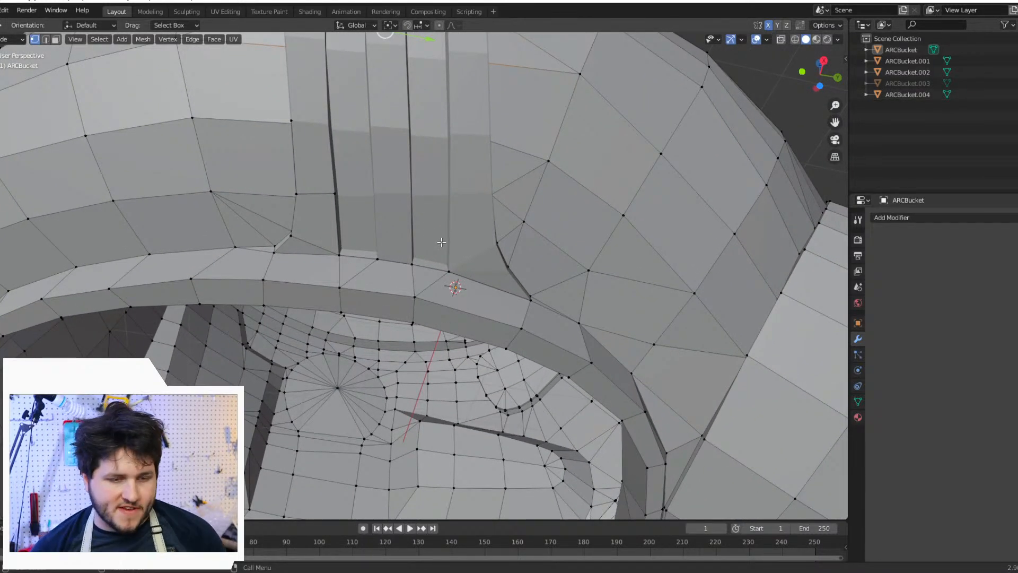
Step: Separate the flared panel and its adjoining narrow strip at the slot's lower corner into their own object, with ARCBucket.004 hidden
middle_drag(366, 181, 404, 189)
click(512, 276)
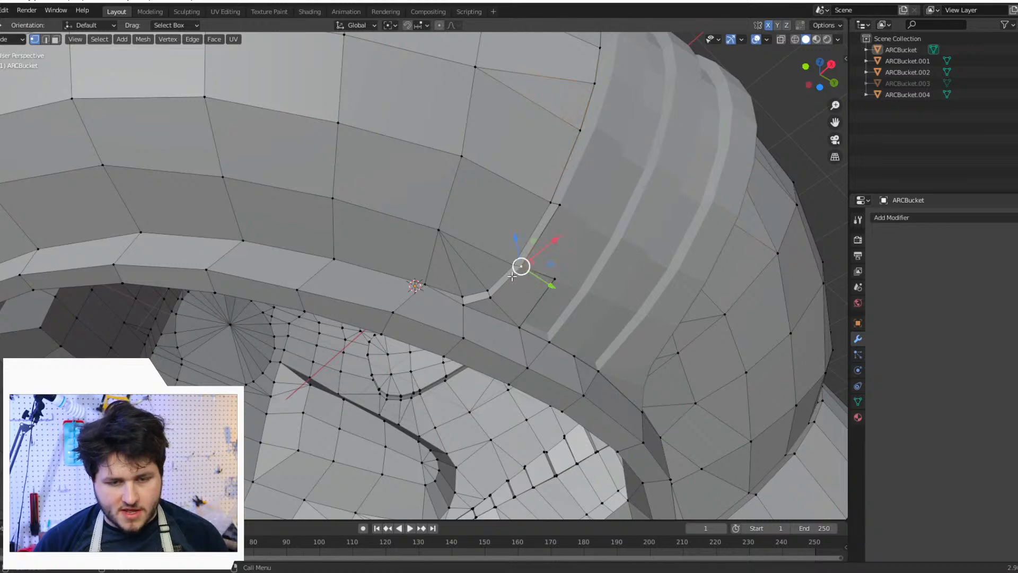
shift+click(558, 205)
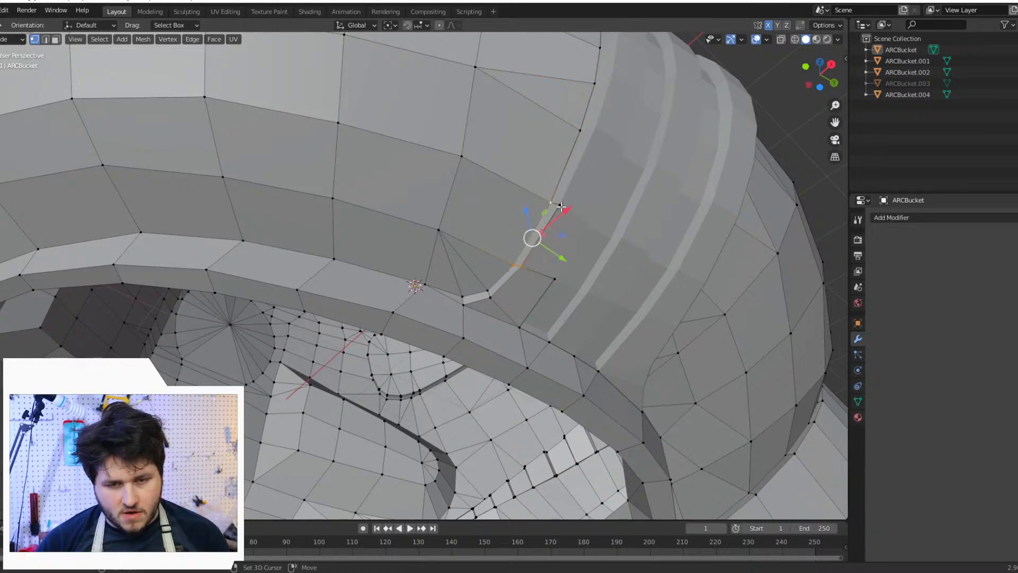
shift+click(488, 293)
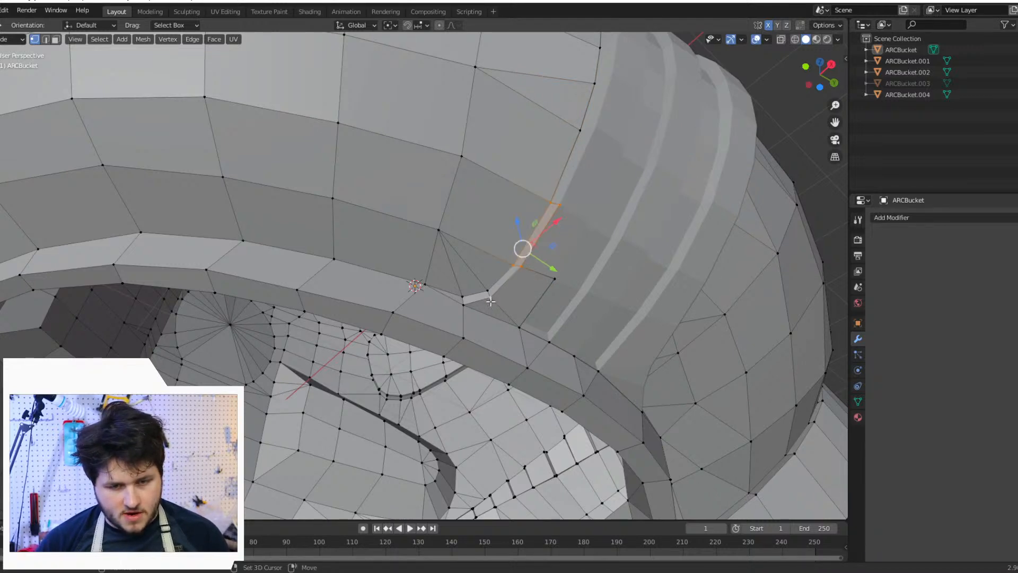
shift+click(464, 304)
shift+click(521, 326)
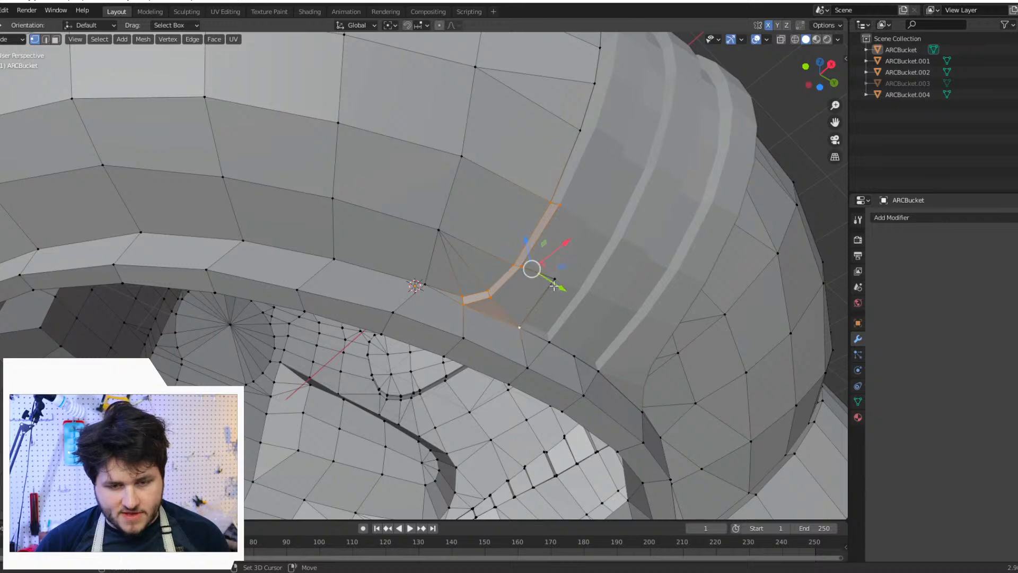
shift+click(554, 280)
middle_drag(598, 297, 543, 301)
scroll(543, 300, up, 2)
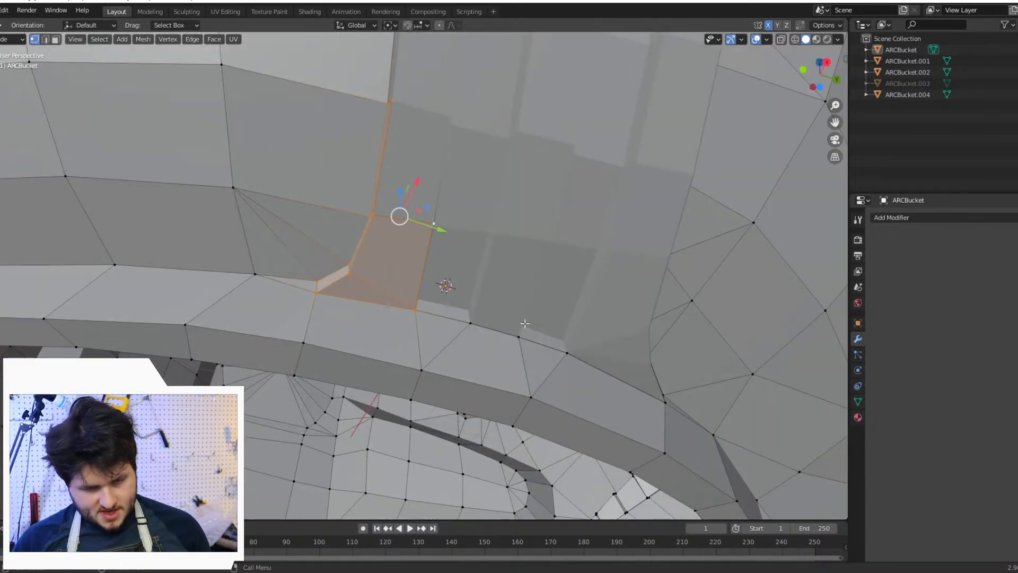
middle_drag(507, 333, 485, 342)
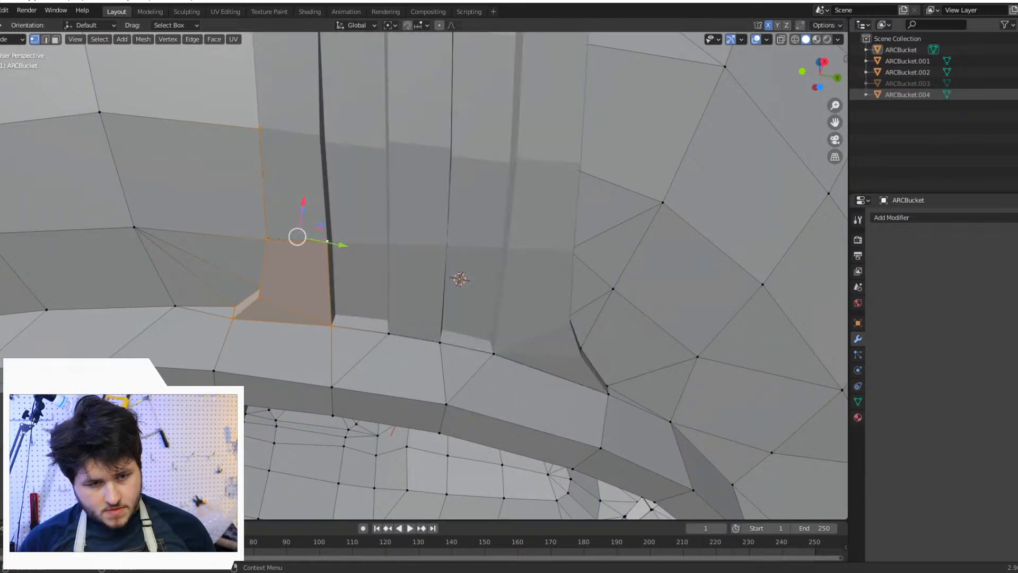
click(1016, 94)
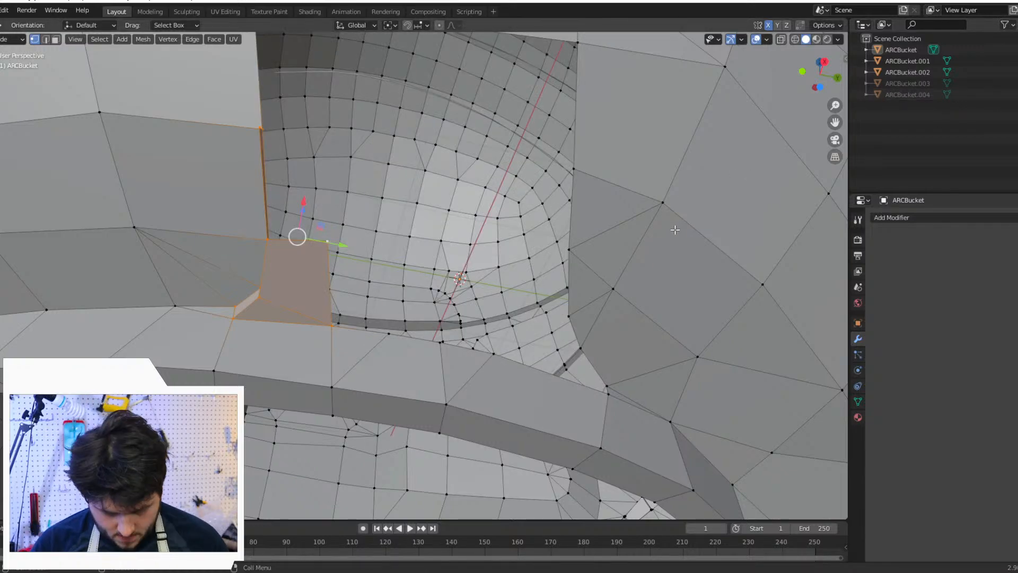
scroll(684, 229, down, 3)
middle_drag(666, 239, 627, 277)
key(p)
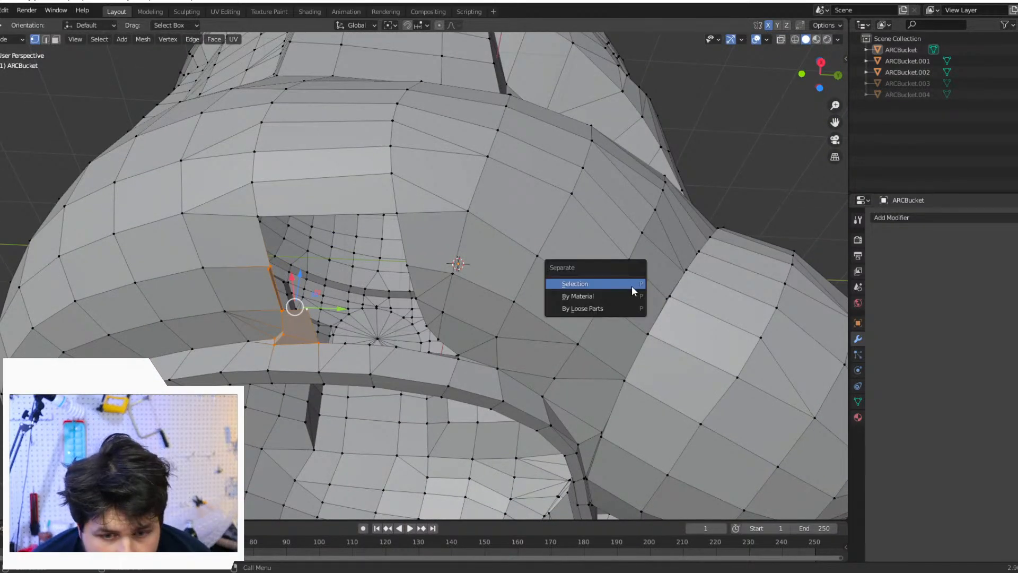
click(632, 285)
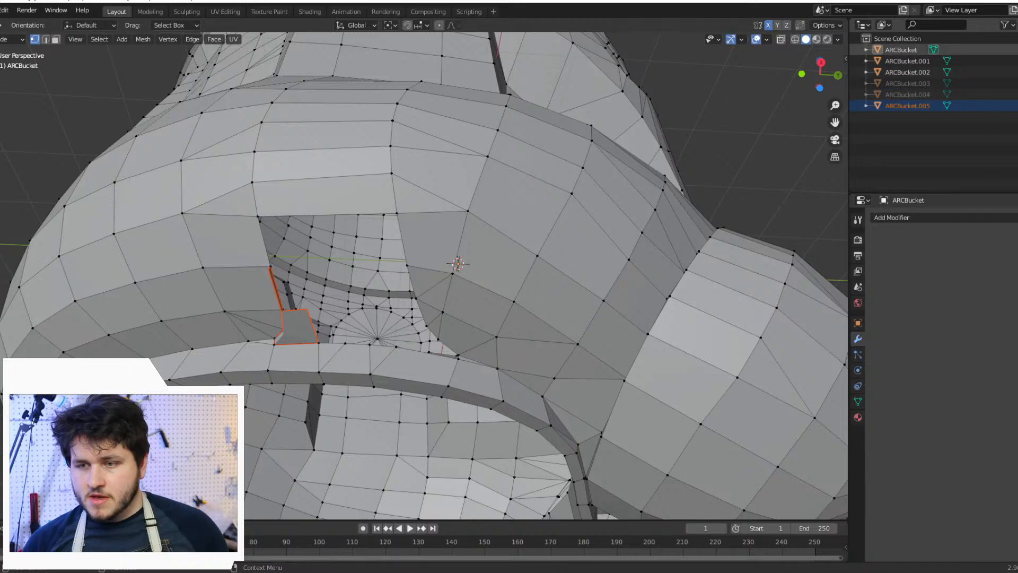
Step: Hide the main ARCBucket helmet and show ARCBucket.004 together with the separated corner piece
click(1017, 50)
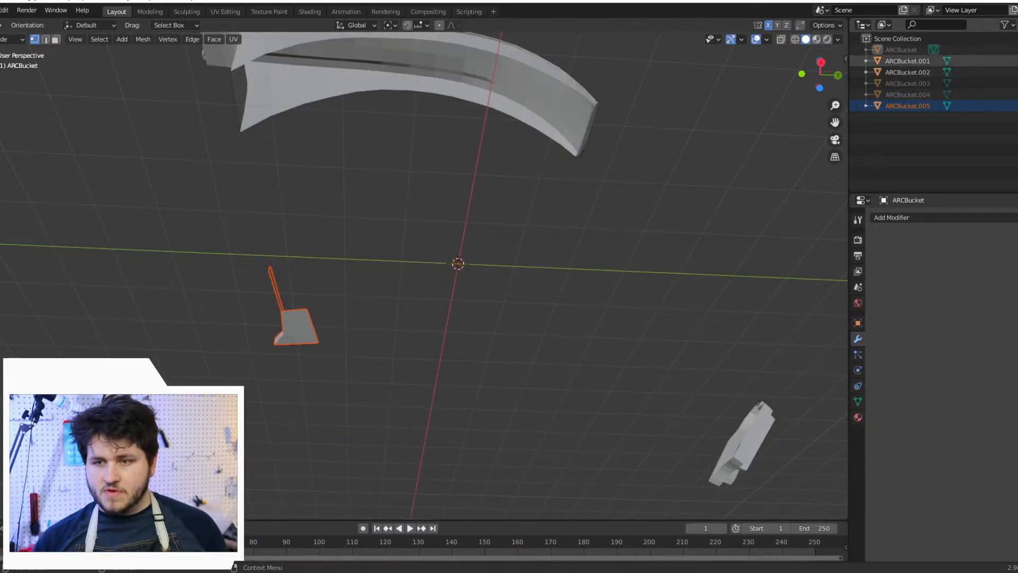
click(1016, 83)
click(1016, 83)
click(1016, 95)
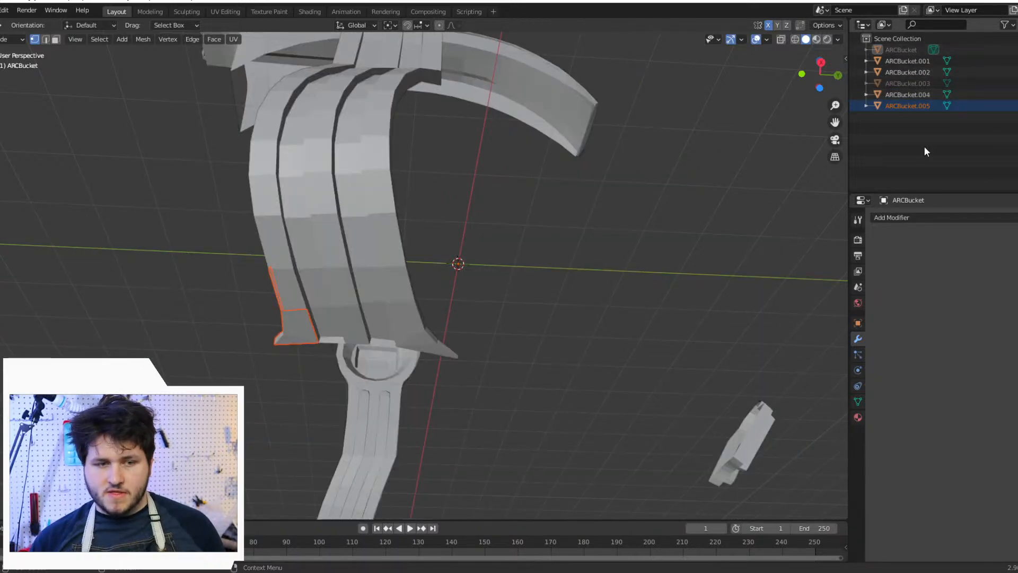
scroll(513, 268, up, 1)
middle_drag(546, 267, 576, 267)
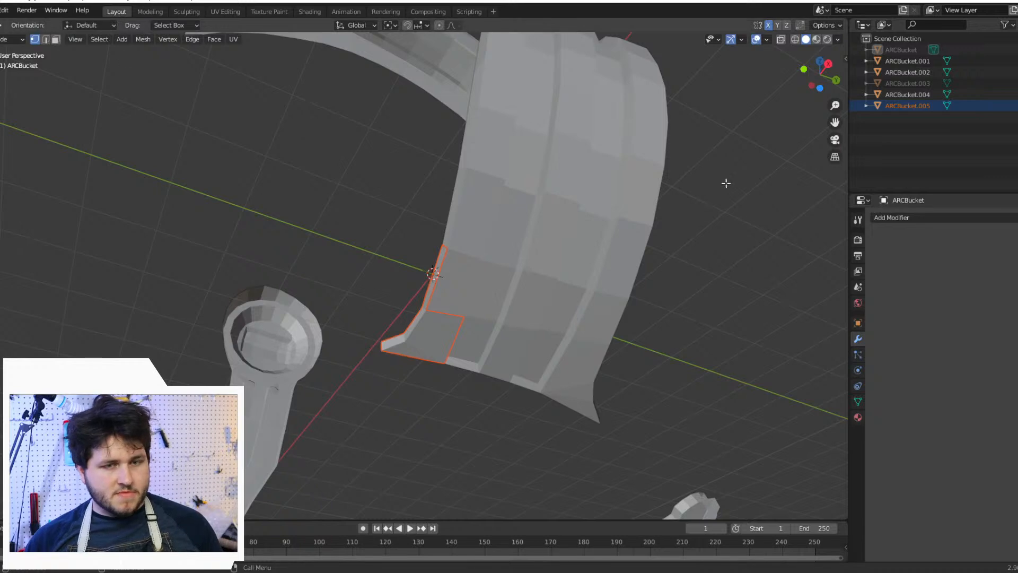
Step: Select the separated corner piece together with ARCBucket.004 and open both meshes for editing
click(11, 38)
click(13, 53)
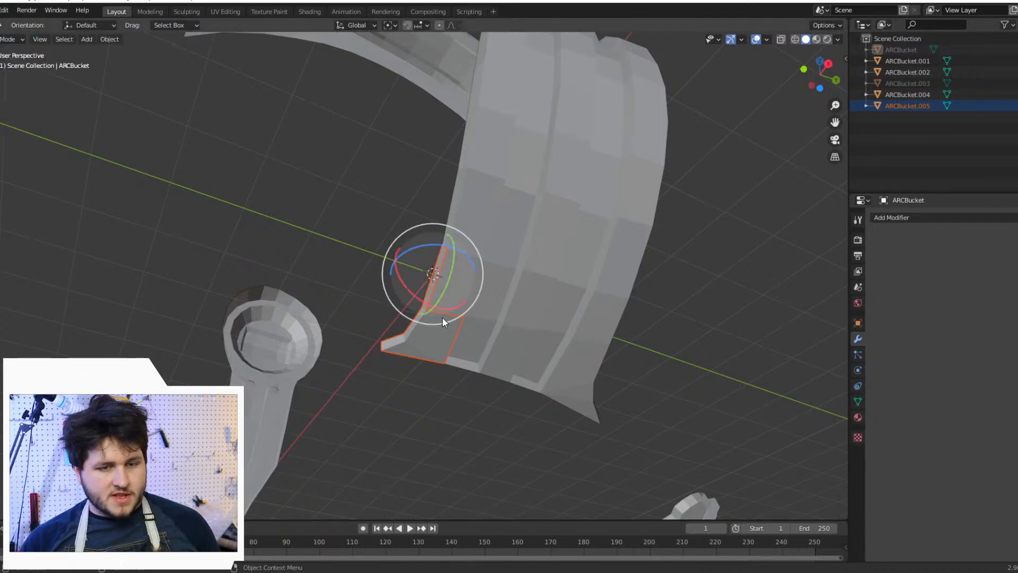
shift+click(534, 233)
click(12, 39)
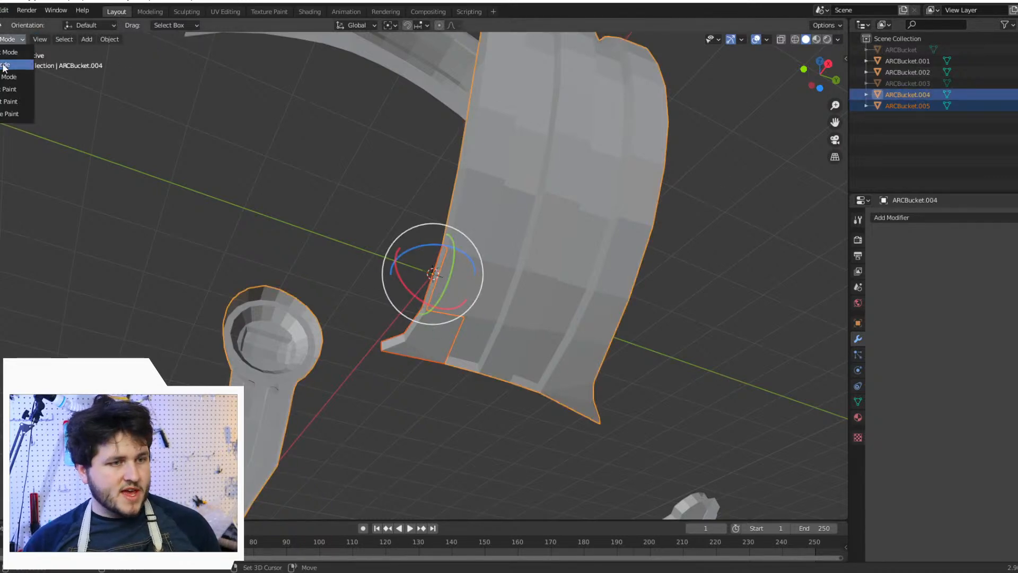
click(5, 64)
middle_drag(420, 249, 418, 232)
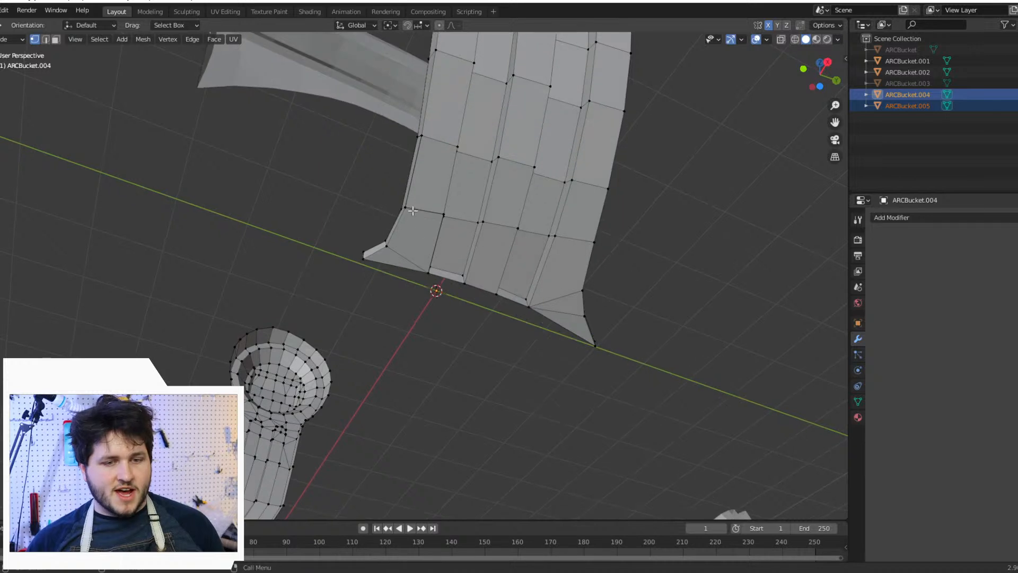
Step: Select all vertices around the strap's flared lower corner in wireframe display and merge them by distance
click(795, 40)
drag(332, 197, 457, 317)
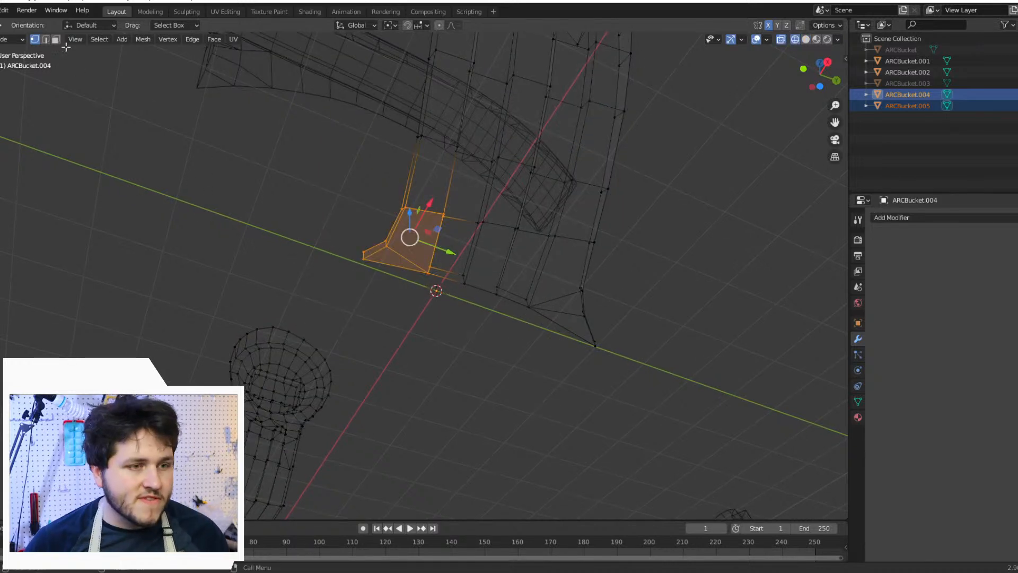
click(143, 40)
mouse_move(221, 295)
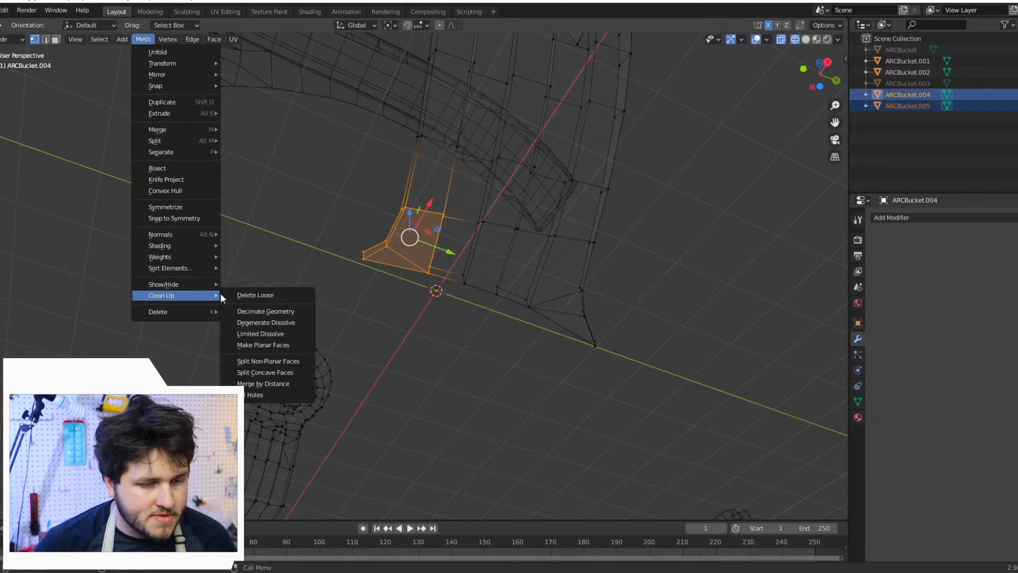
click(279, 383)
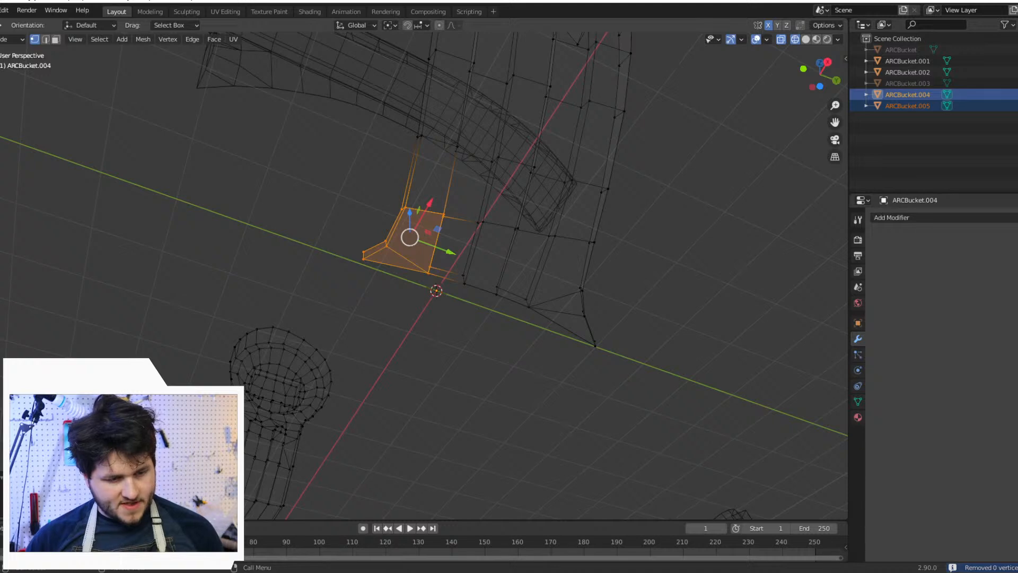
Step: Raise the merge distance until the corner's closely spaced vertices join, reduce it slightly, and inspect the merged corner up close
click(139, 490)
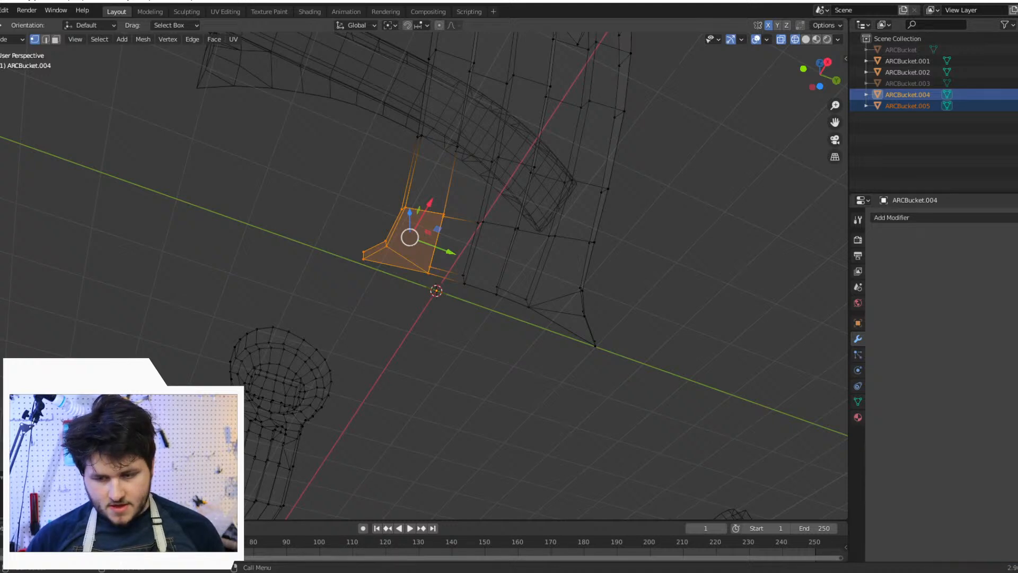
click(139, 491)
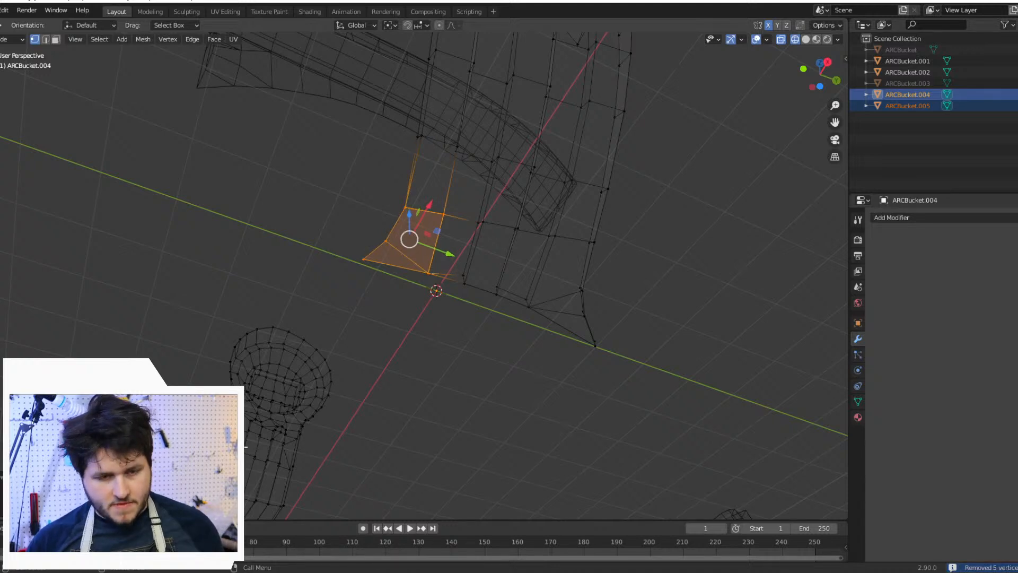
middle_drag(245, 447, 341, 450)
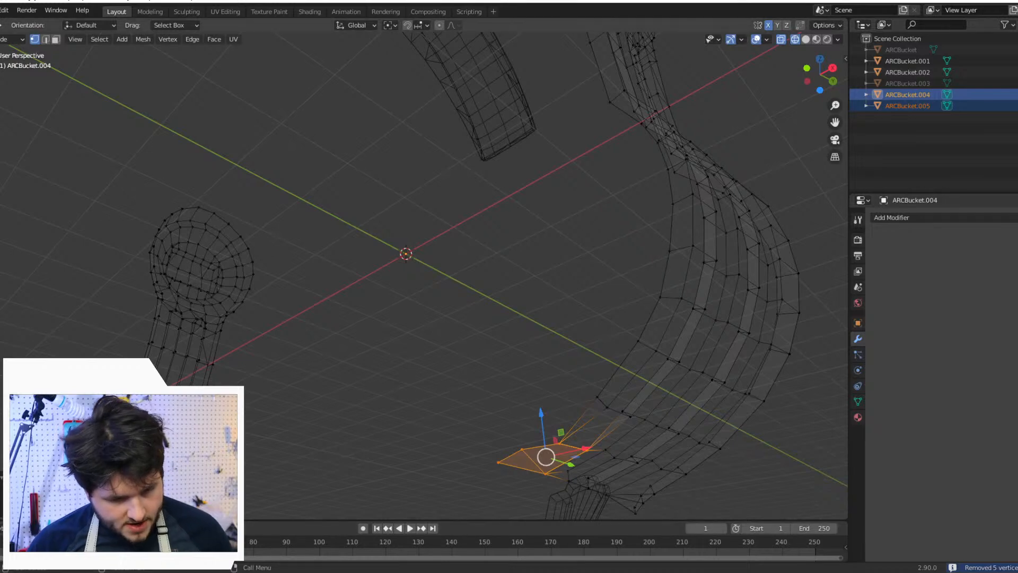
click(65, 490)
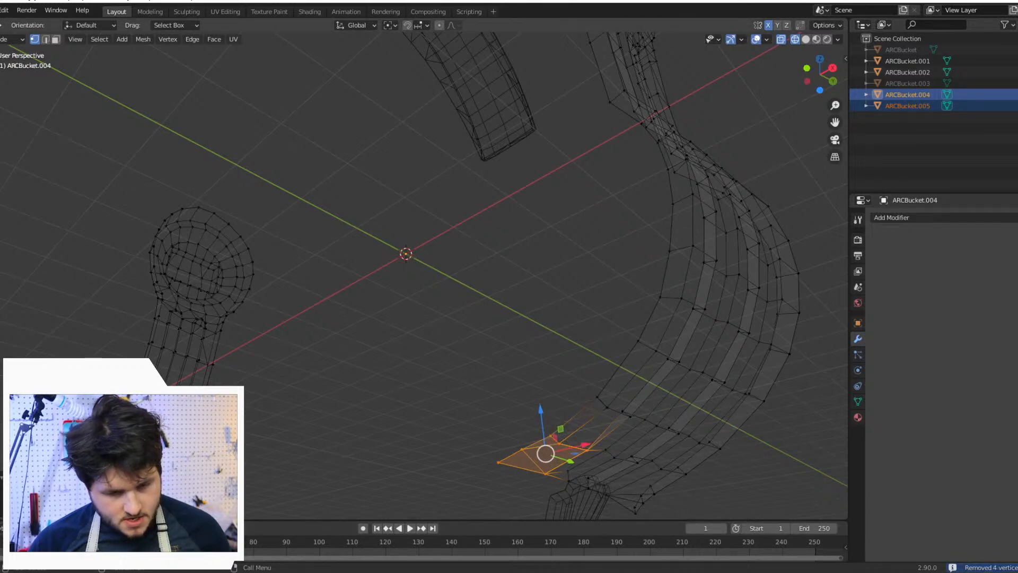
middle_drag(604, 467, 280, 337)
scroll(280, 338, up, 2)
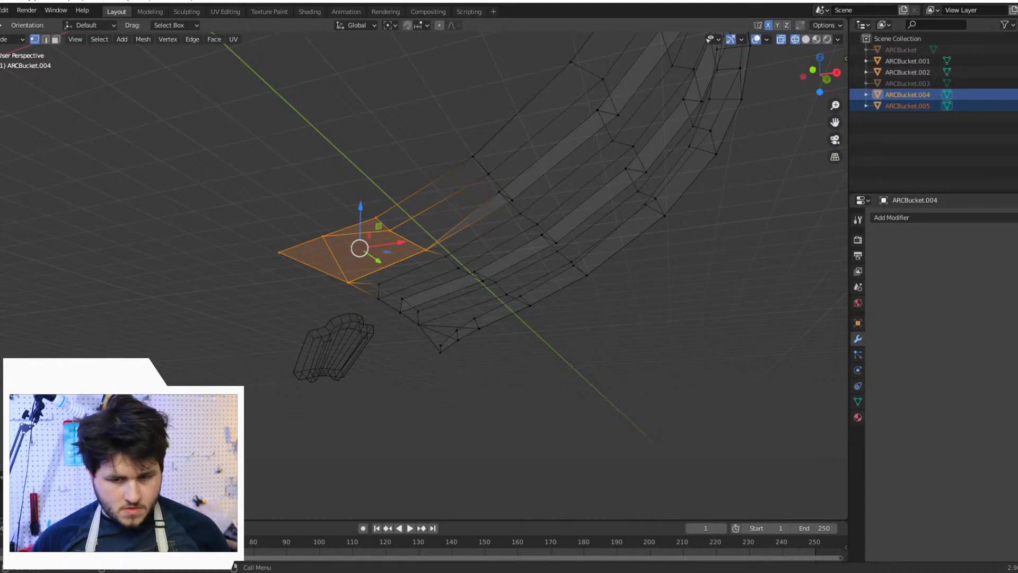
Step: Lower the merge distance so the corner piece keeps its separate vertices, and deselect the four vertices at its outer end
key(Return)
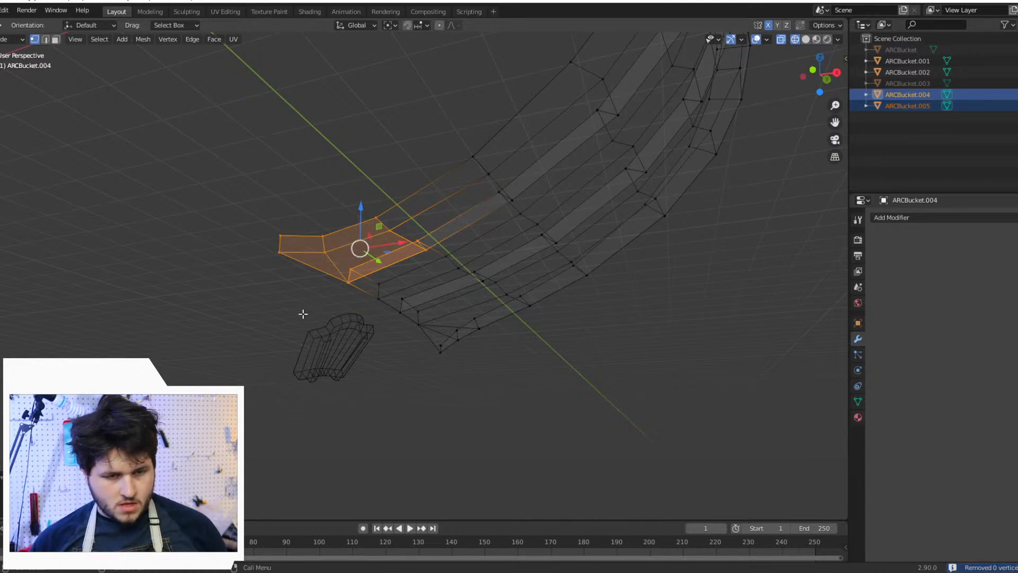
shift+click(318, 240)
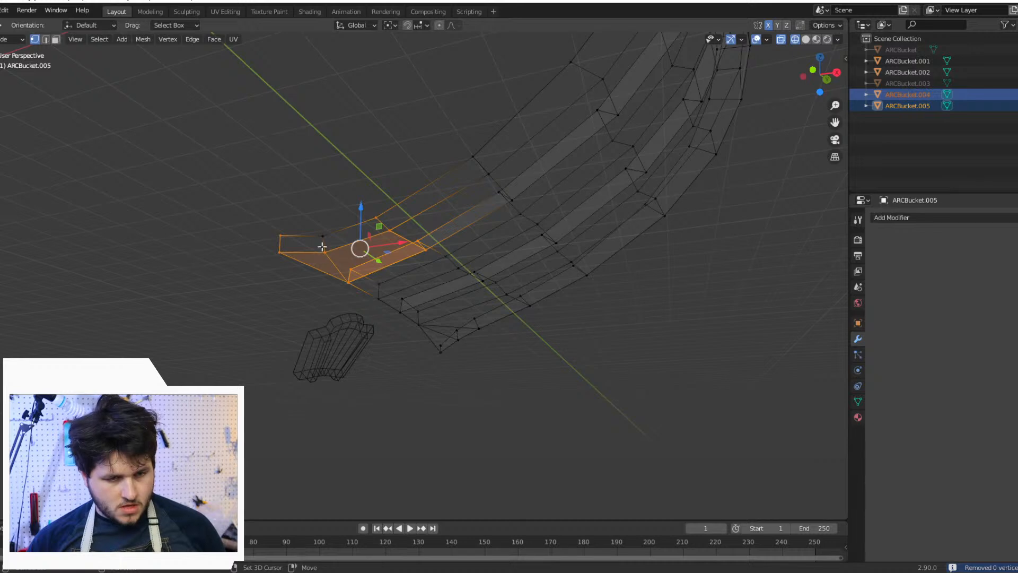
shift+click(324, 255)
shift+click(281, 237)
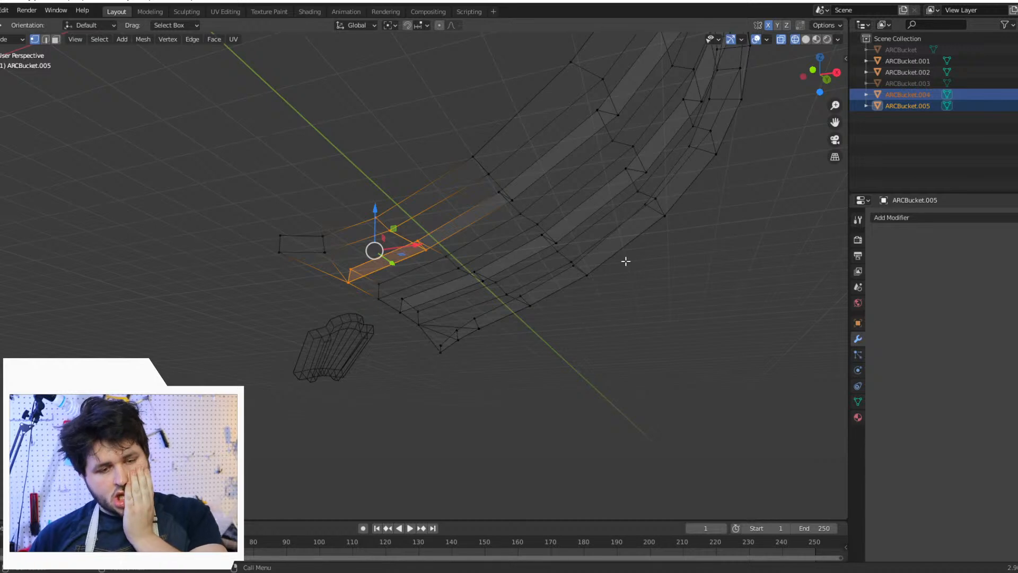
Step: Clear the vertex selection and toggle ARCBucket.005's visibility to examine where the corner piece meets the strap
key(alt+a)
key(a)
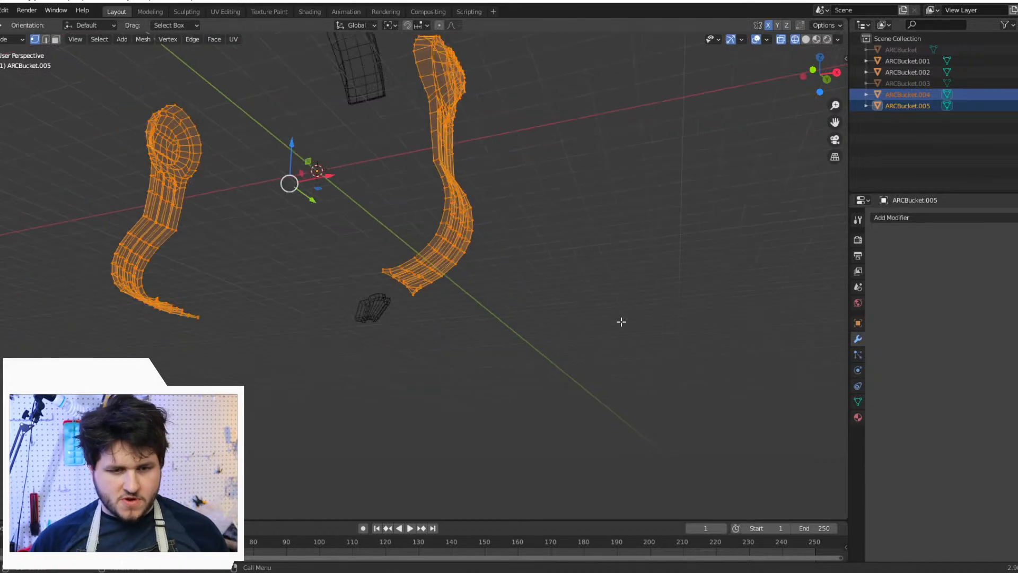
middle_drag(621, 321, 534, 332)
click(515, 332)
scroll(417, 329, up, 3)
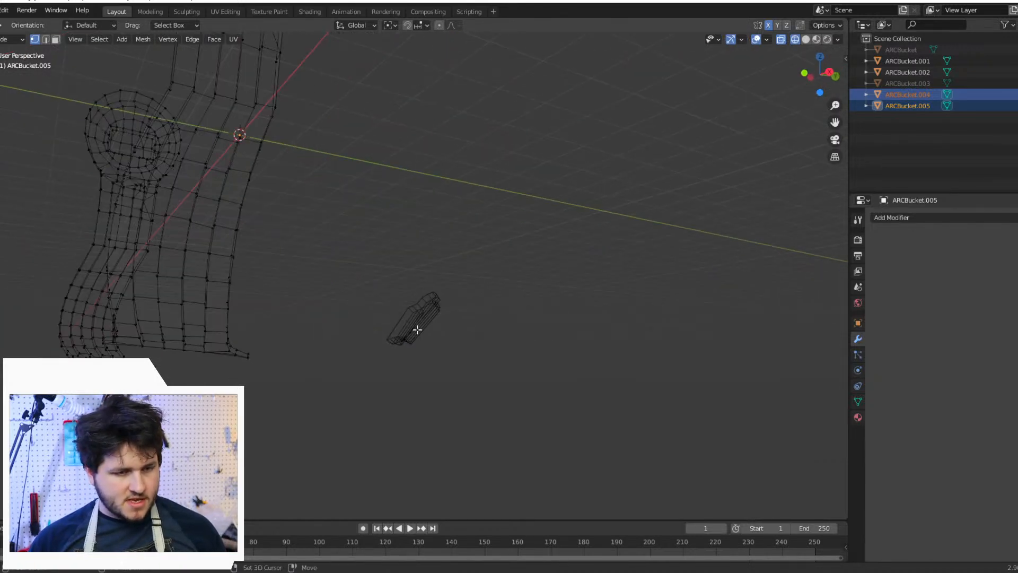
shift+middle_drag(415, 329, 733, 264)
scroll(733, 263, up, 4)
shift+middle_drag(638, 293, 520, 335)
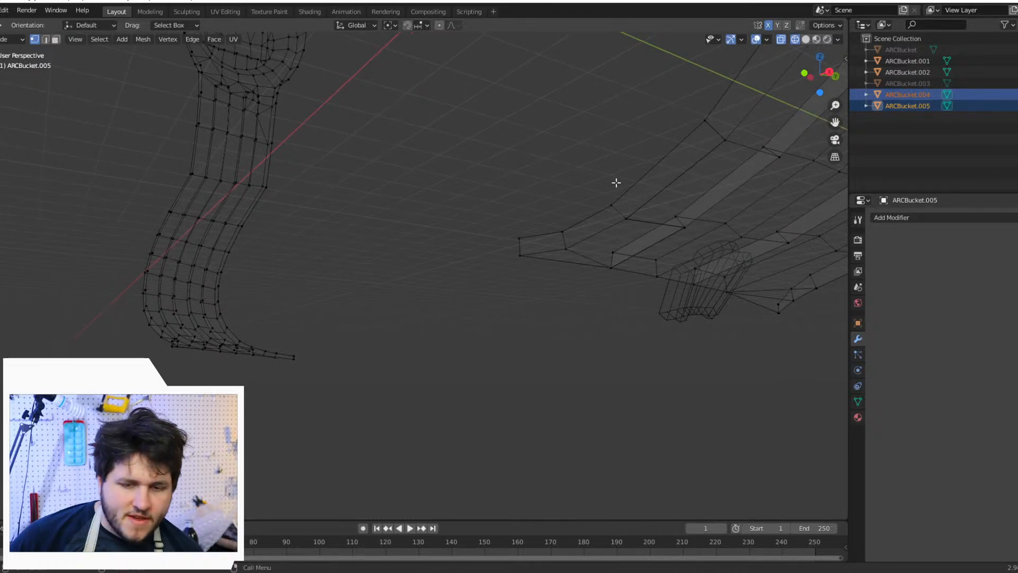
click(1016, 106)
click(1016, 106)
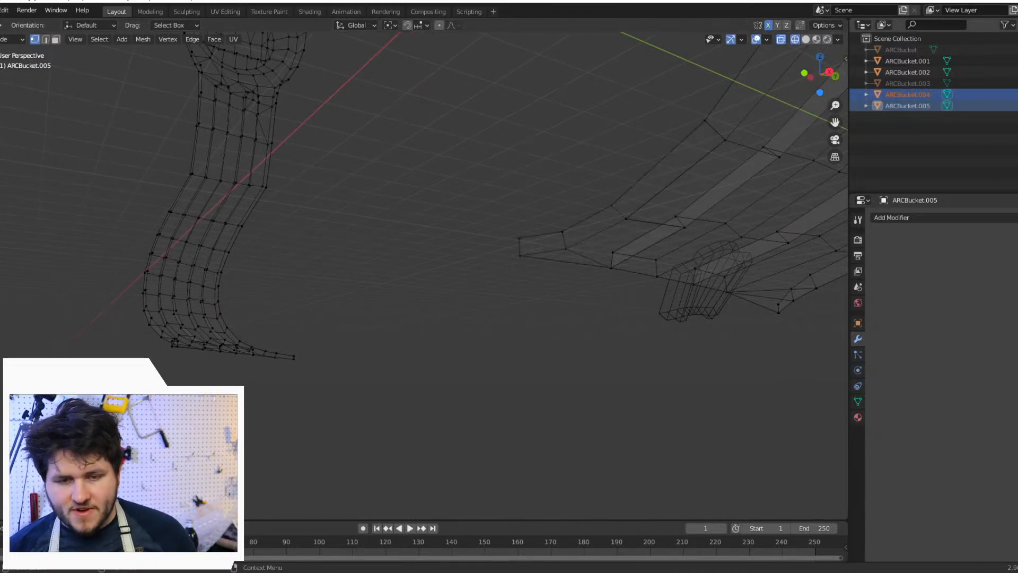
Step: Box-select the four vertices along the strap's outer edge above the corner, comparing them with ARCBucket.004 hidden and shown
shift+middle_drag(715, 213, 603, 227)
drag(488, 146, 556, 237)
drag(557, 124, 630, 189)
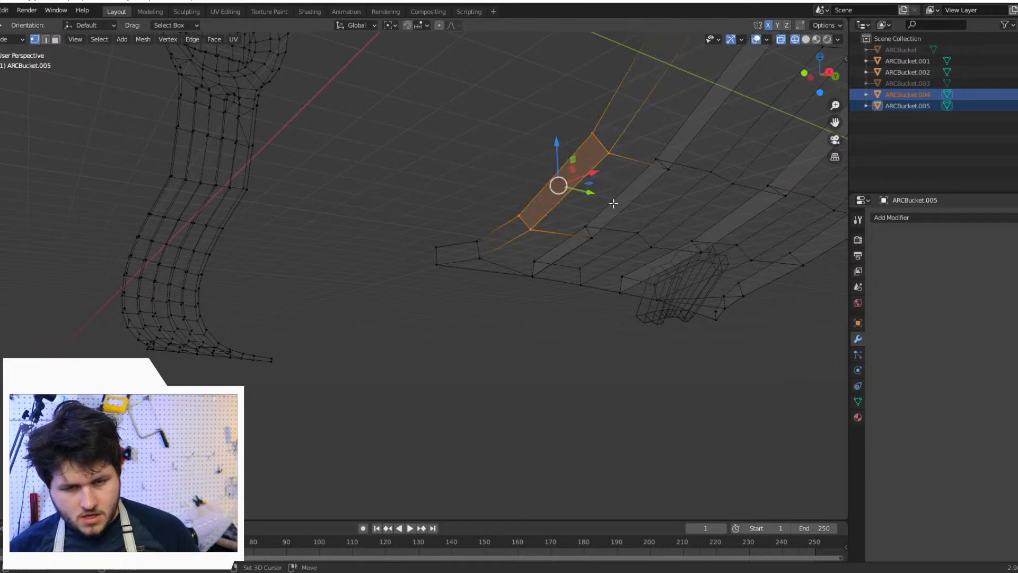
click(1016, 95)
click(1016, 95)
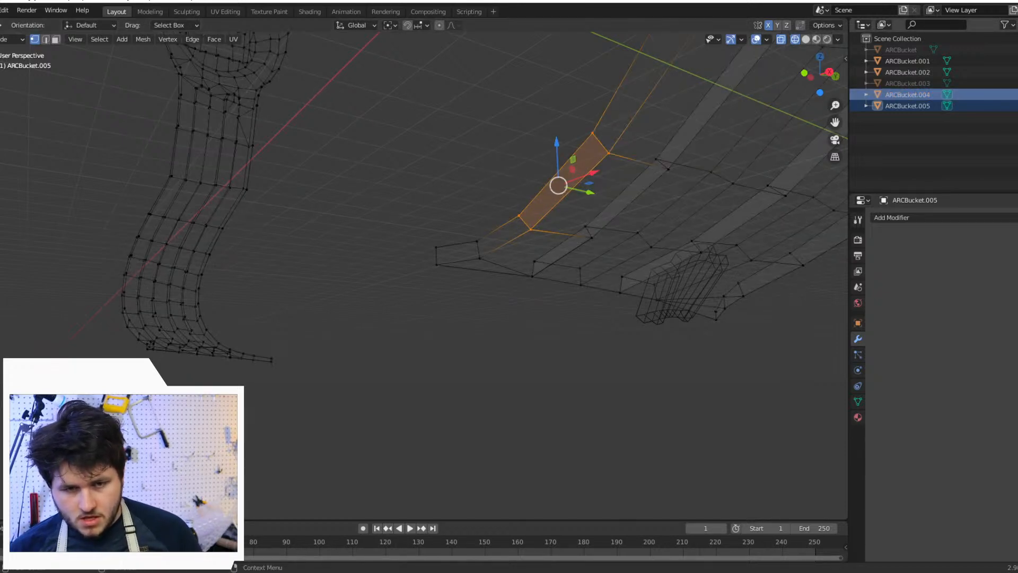
click(1016, 95)
click(1016, 95)
click(1016, 94)
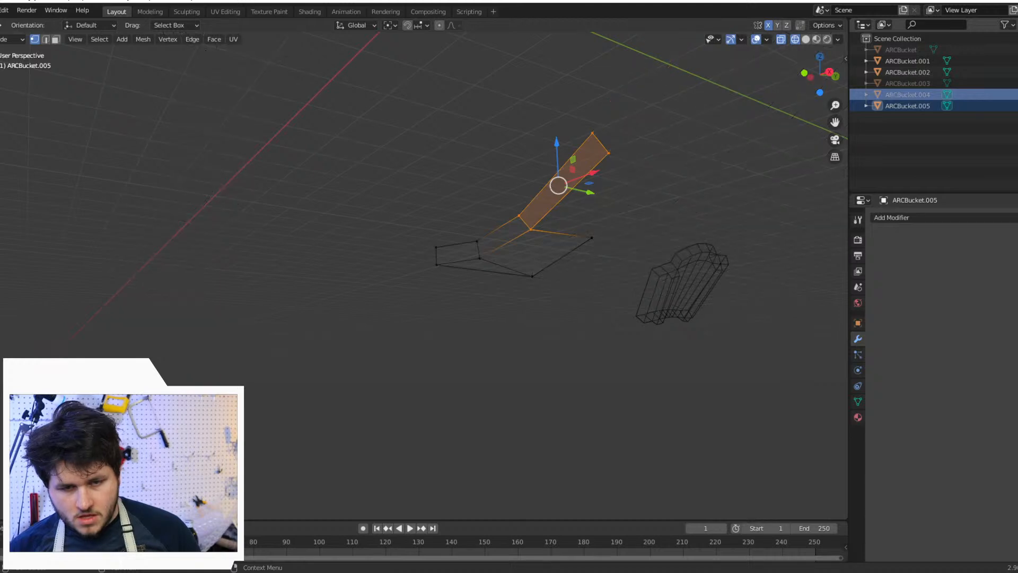
click(1017, 95)
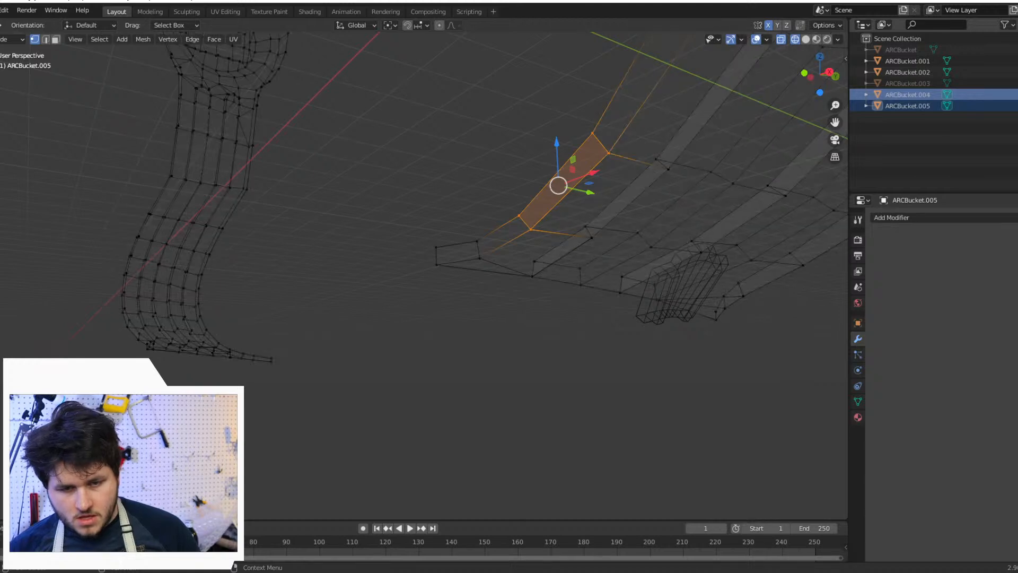
Step: Add the two inner junction vertices beside the strap to the selection, checking them with ARCBucket.004 hidden and shown
shift+click(591, 237)
click(1016, 94)
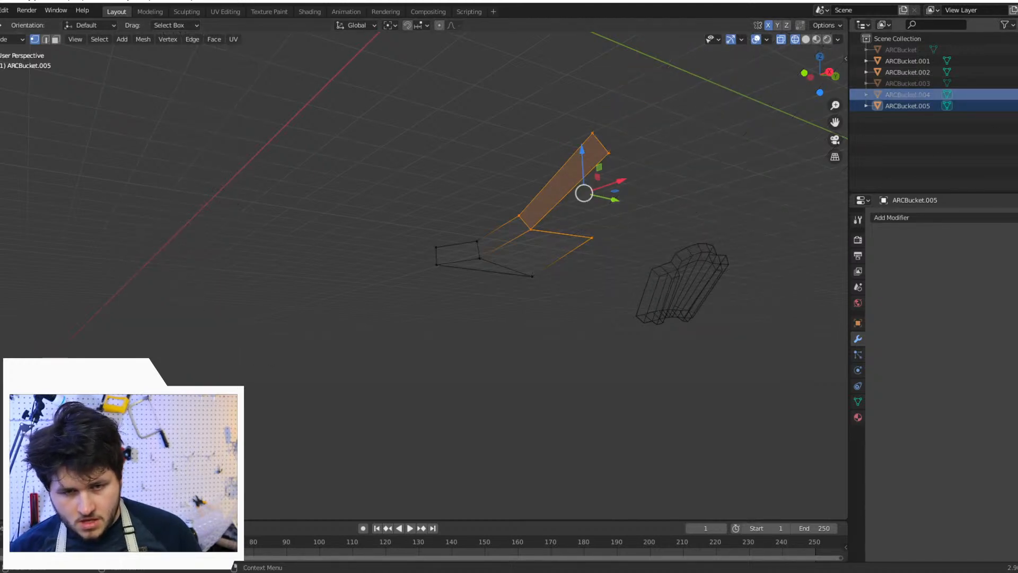
click(1016, 95)
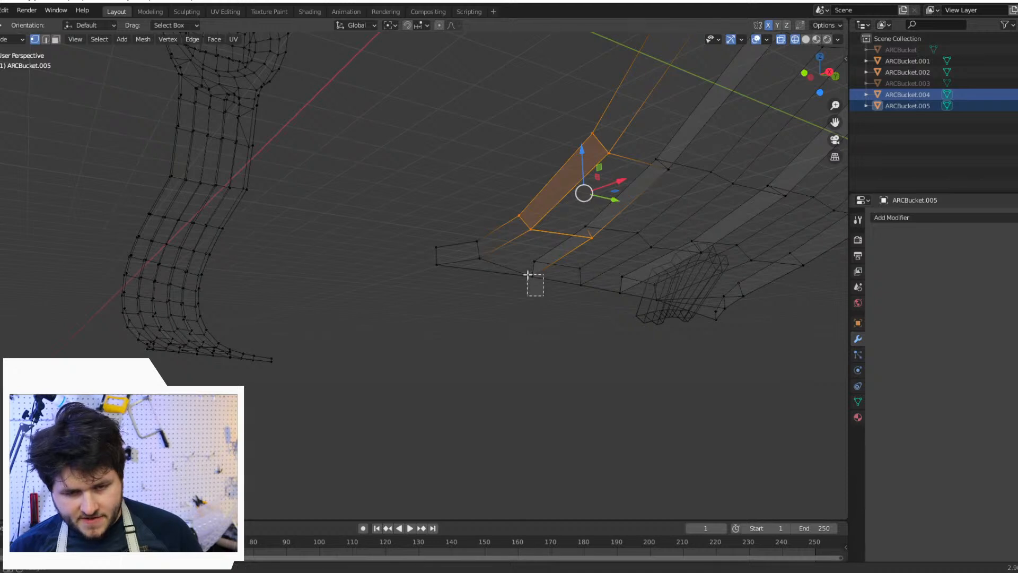
shift+drag(527, 274, 527, 273)
click(1016, 95)
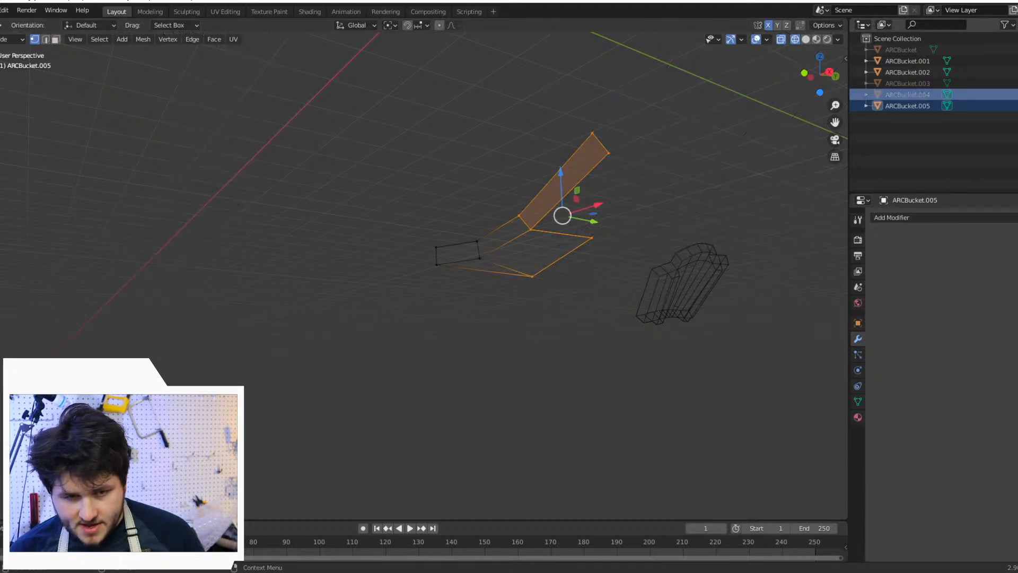
click(1016, 94)
click(1017, 95)
click(1016, 95)
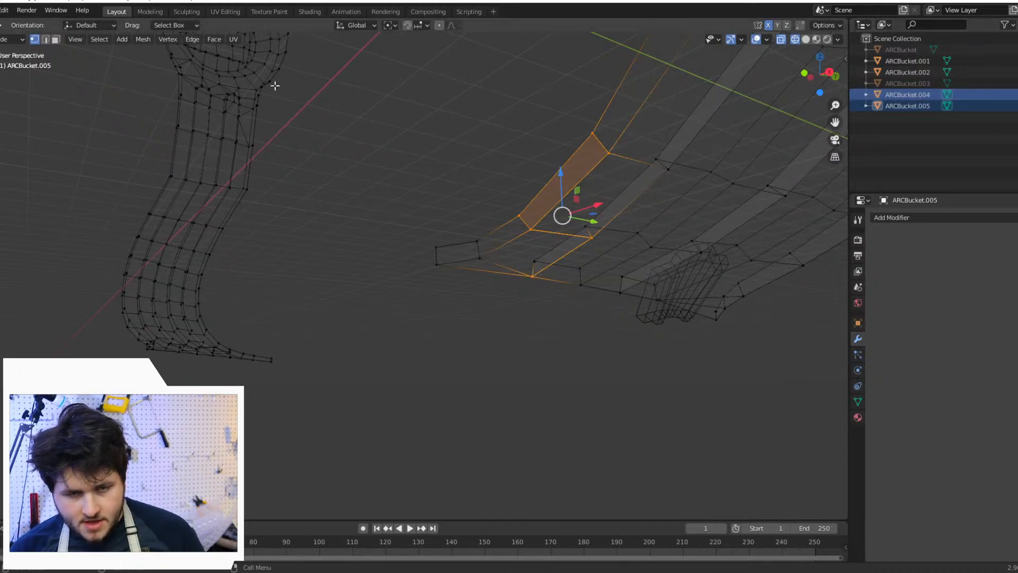
Step: Deselect the corner piece's outer edge vertex and check the remaining selection with ARCBucket.005 hidden and shown
shift+click(519, 214)
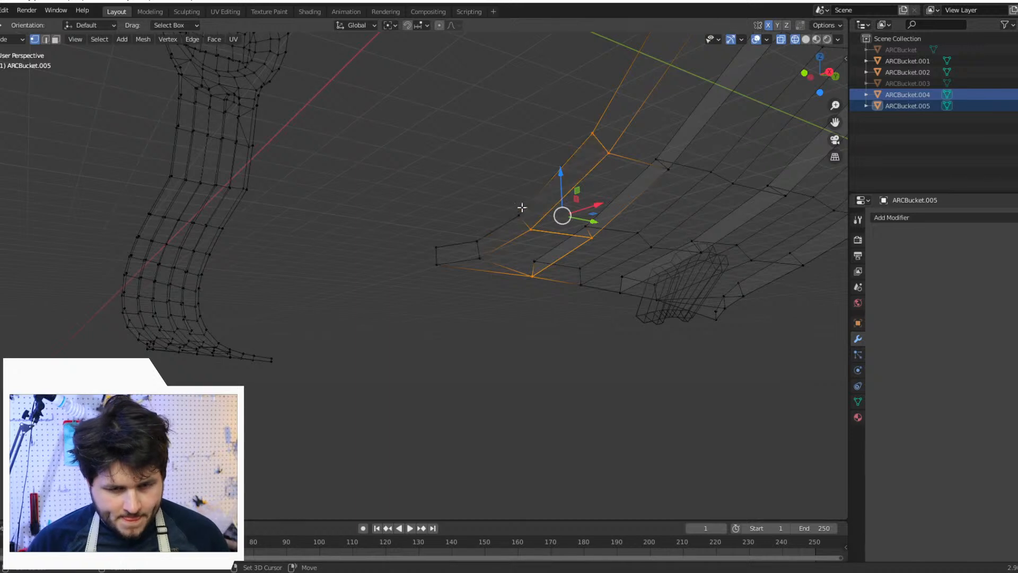
click(1016, 95)
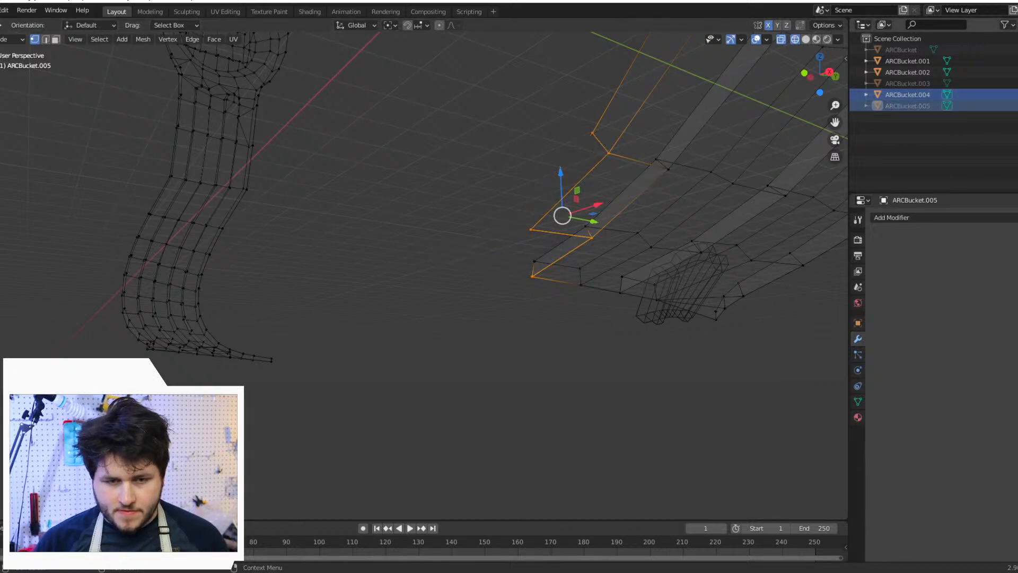
click(1016, 95)
click(1017, 95)
click(1016, 95)
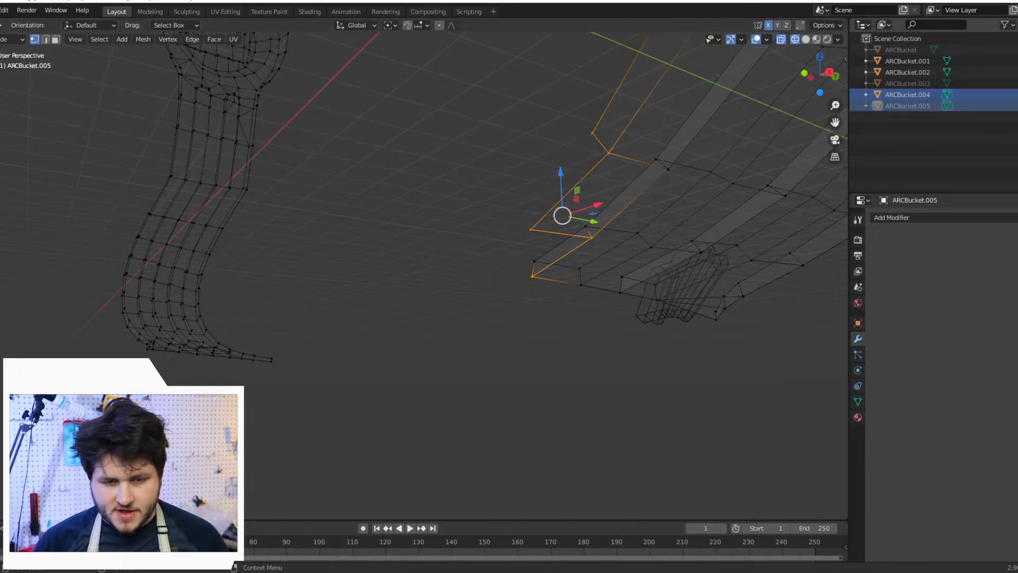
click(156, 40)
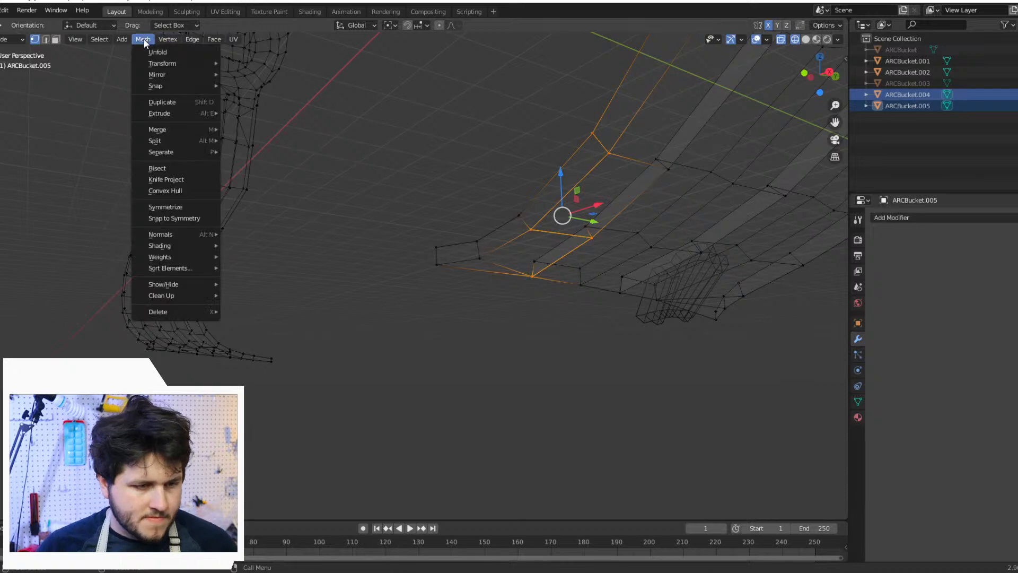
click(109, 38)
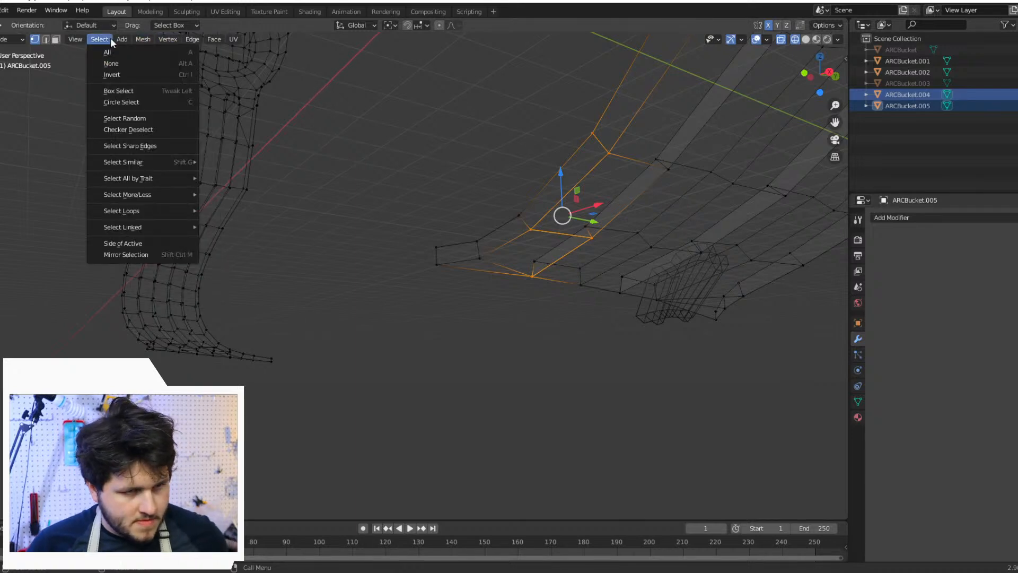
click(908, 133)
drag(911, 127, 911, 94)
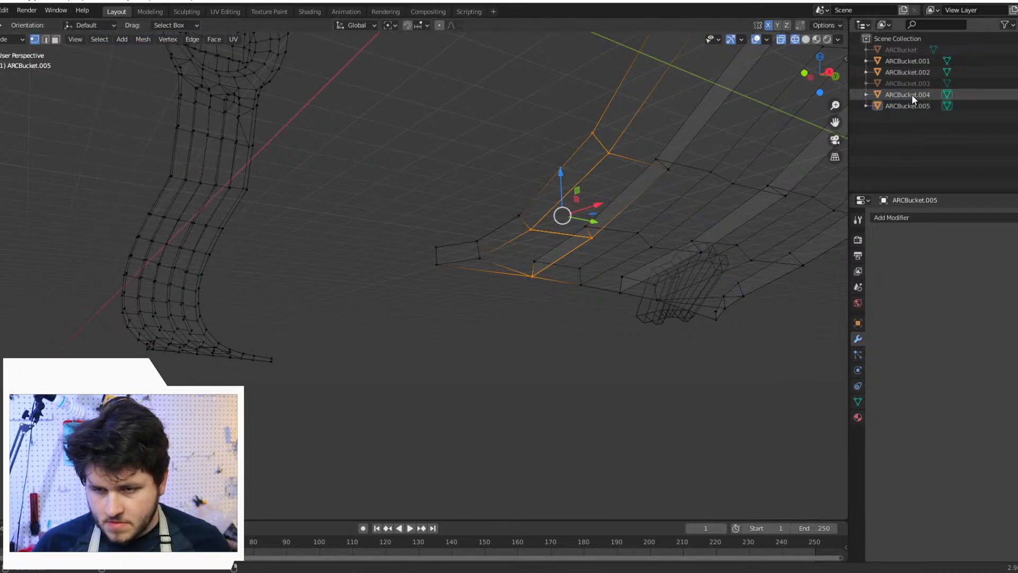
right_click(921, 107)
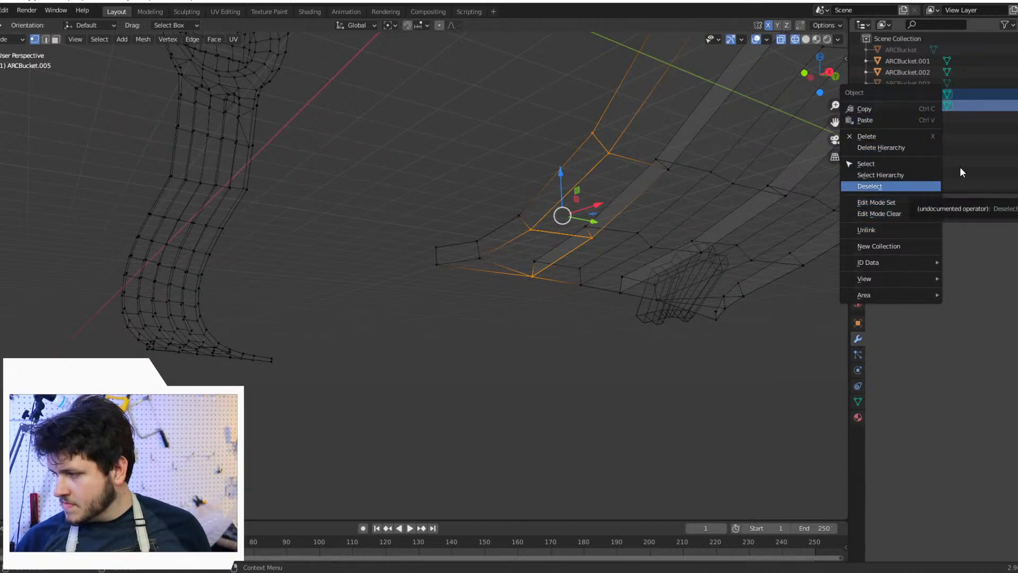
Step: Try to merge the selected junction vertices by distance, testing a larger merge distance and lowering it again
middle_drag(423, 216, 539, 219)
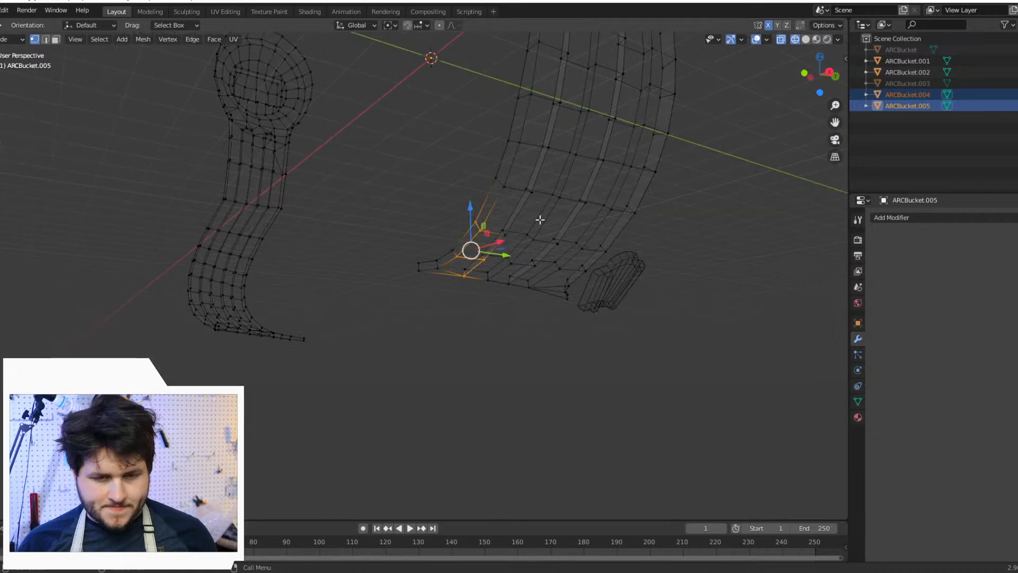
scroll(540, 220, up, 4)
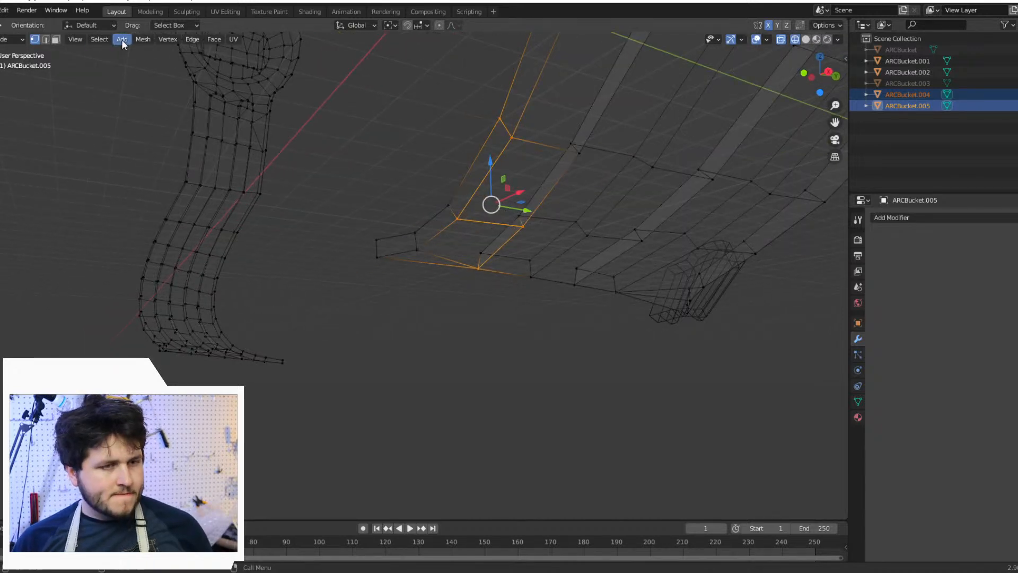
click(144, 40)
mouse_move(194, 295)
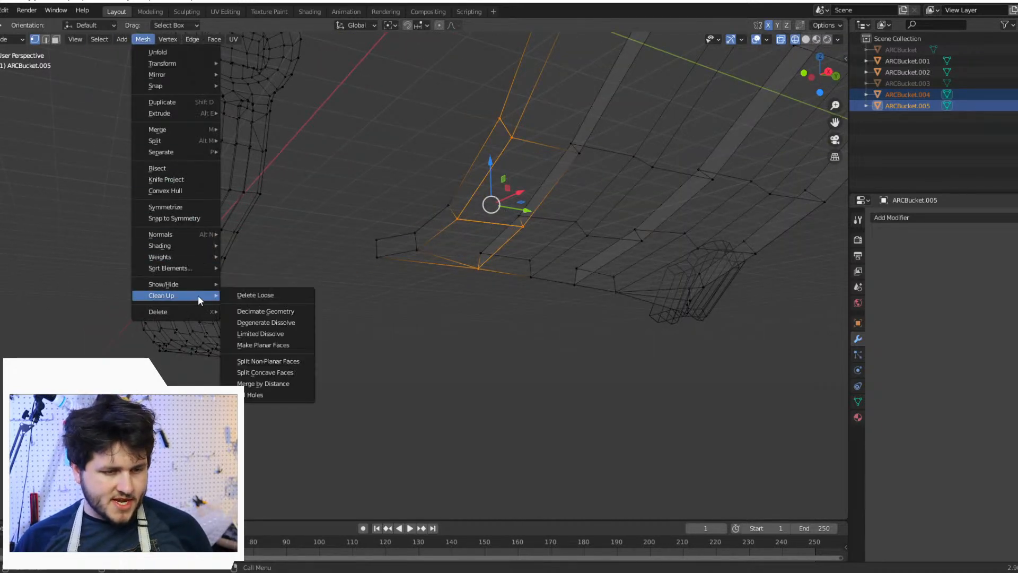
click(278, 383)
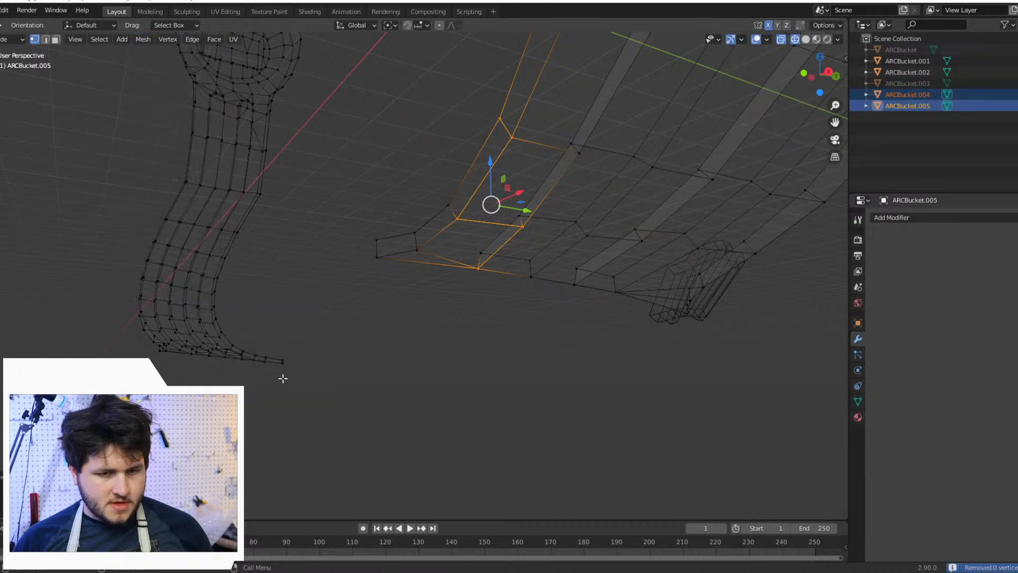
mouse_move(90, 491)
mouse_down()
mouse_move(119, 491)
mouse_move(98, 490)
mouse_move(109, 491)
mouse_up()
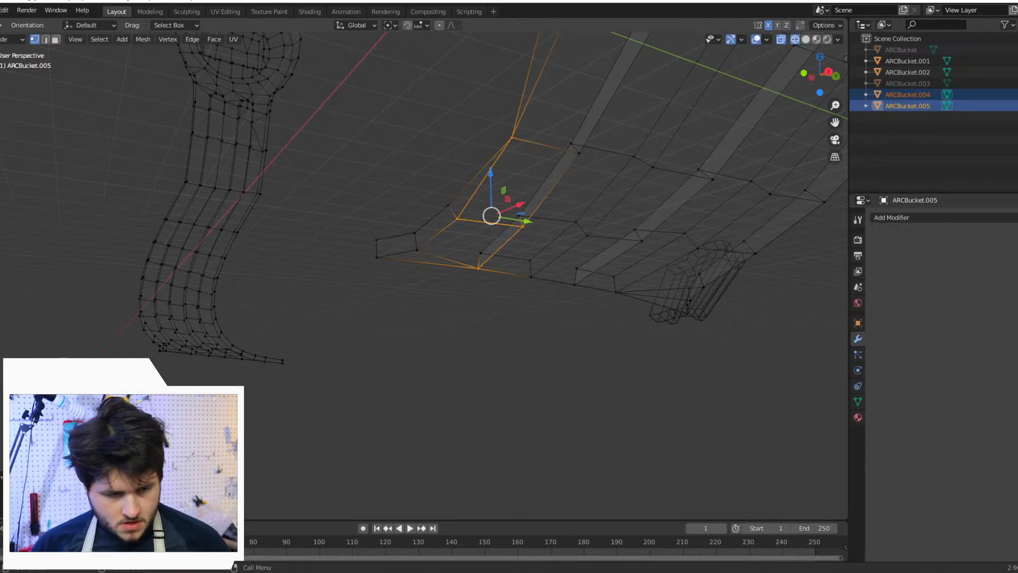
key(Return)
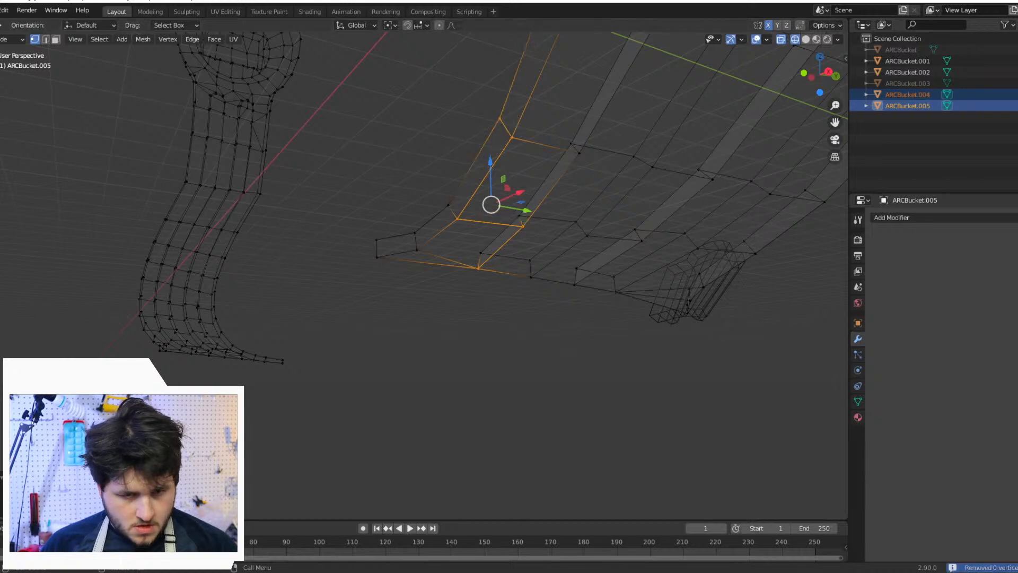
Step: Clear the vertex selection and compare the strap's corner junction with ARCBucket.004 hidden and shown
click(329, 422)
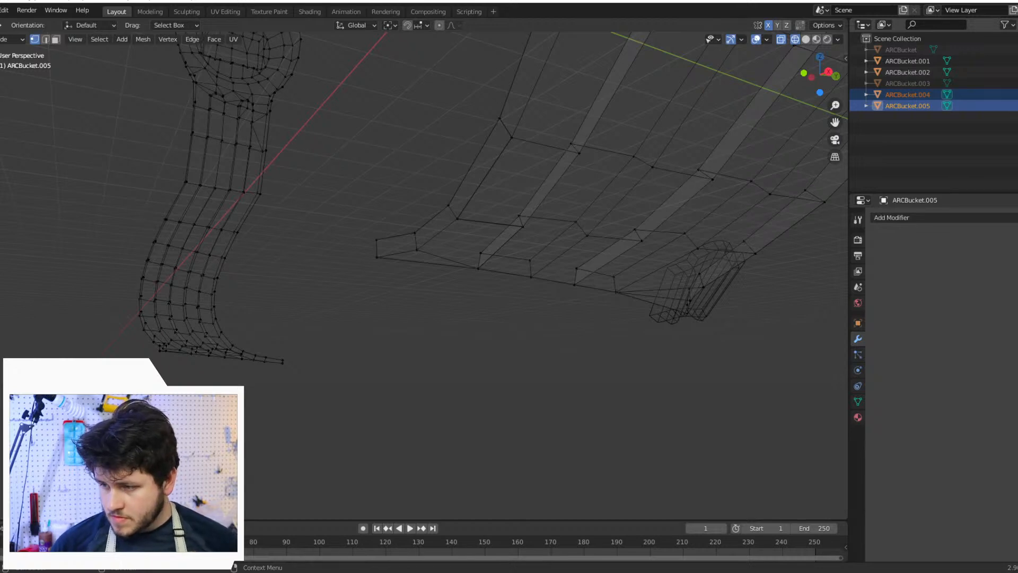
scroll(786, 214, down, 4)
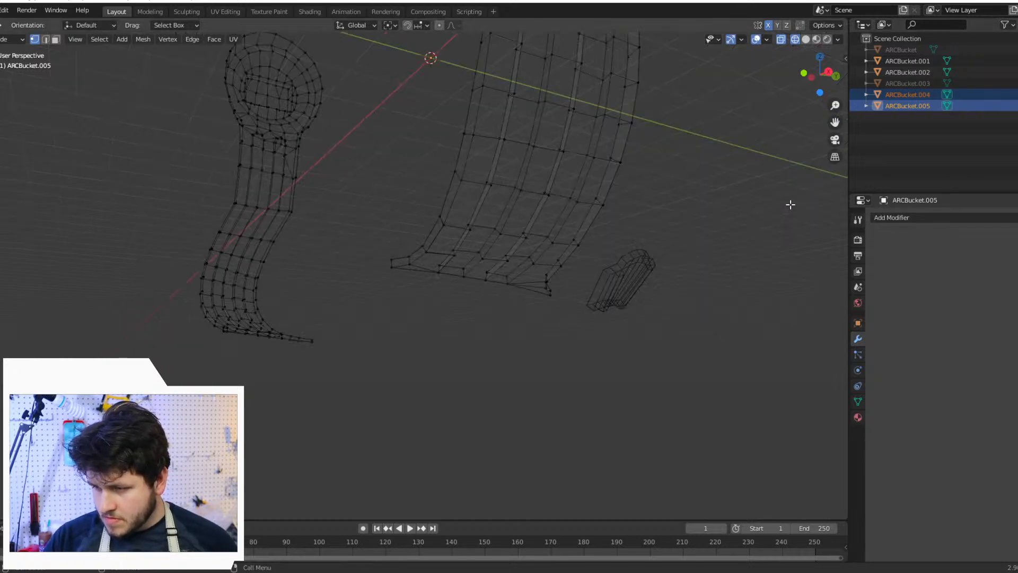
scroll(774, 199, down, 1)
middle_drag(765, 195, 752, 197)
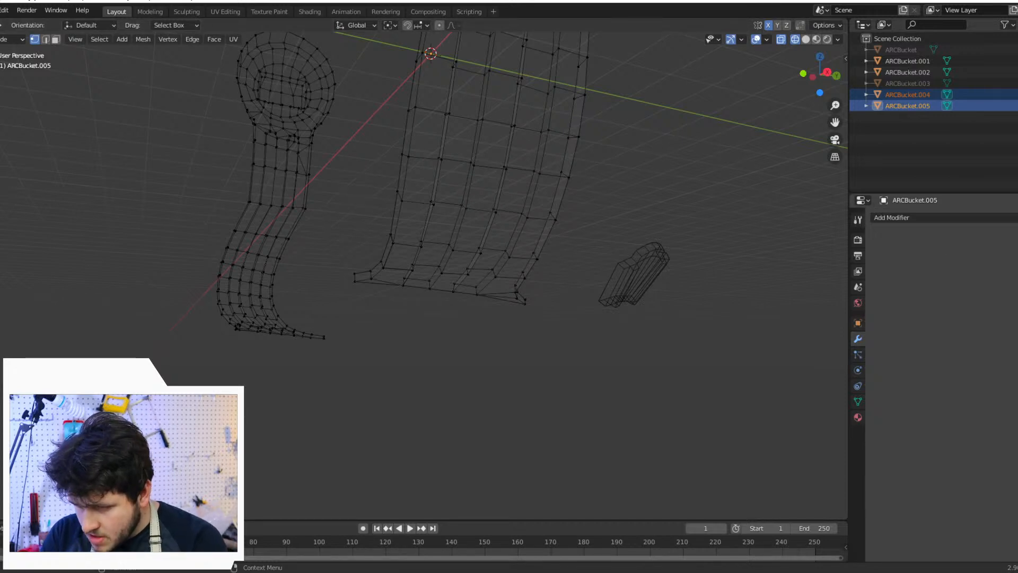
scroll(657, 297, up, 2)
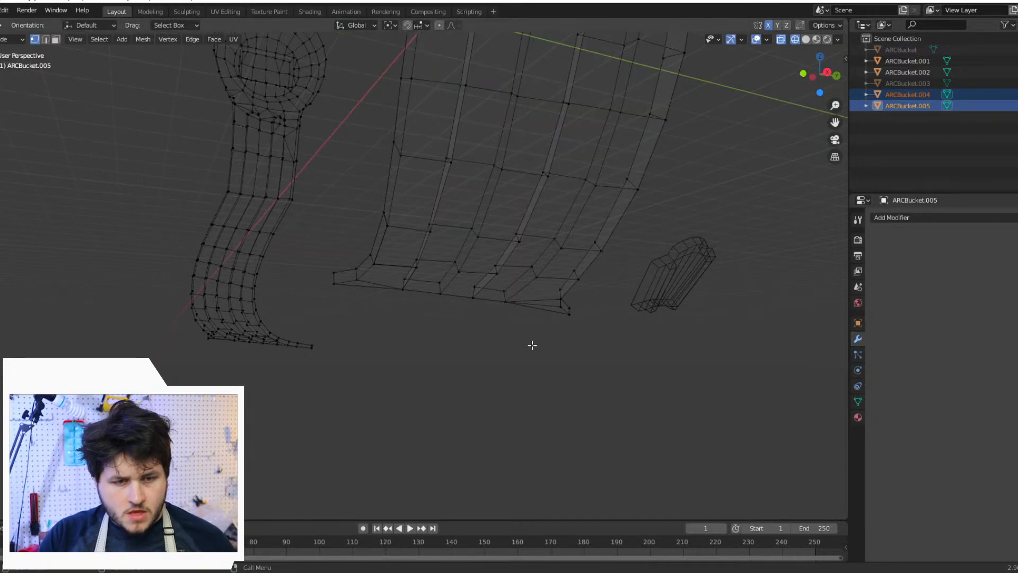
scroll(484, 295, up, 2)
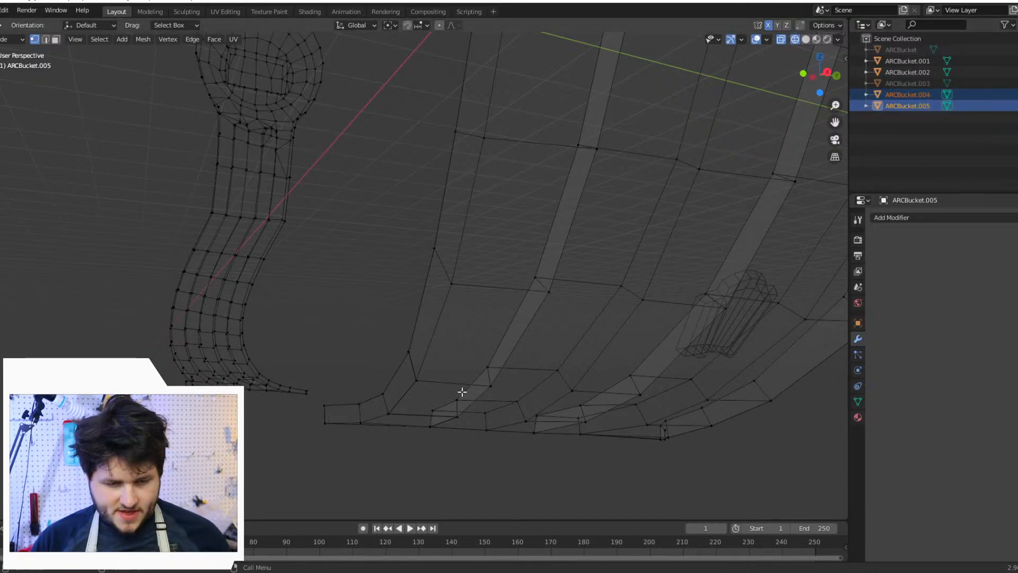
click(1016, 95)
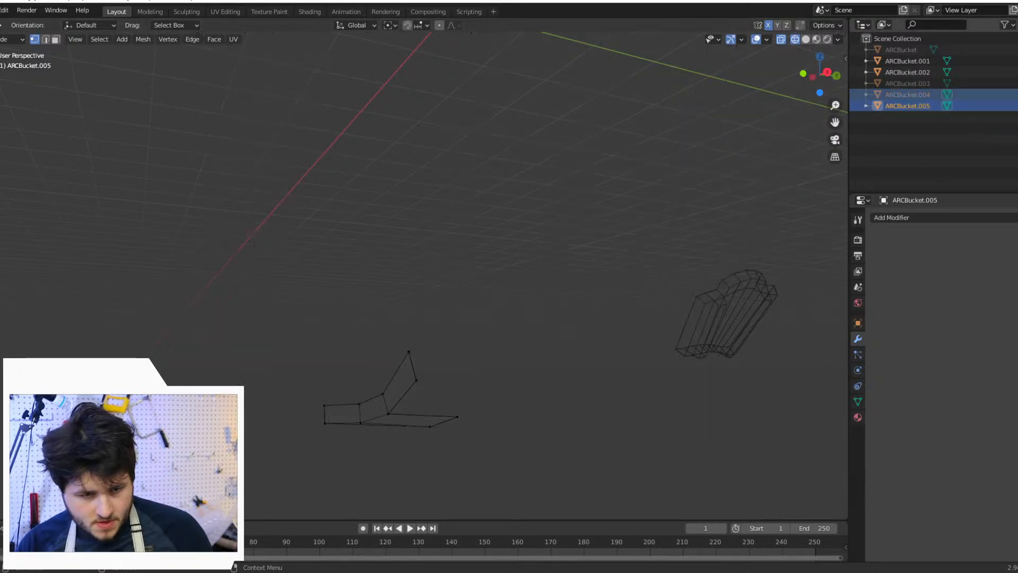
click(1016, 95)
Step: Try to merge individual junction vertices at the strap's corner, undo the attempts and clear the vertex selection
click(403, 335)
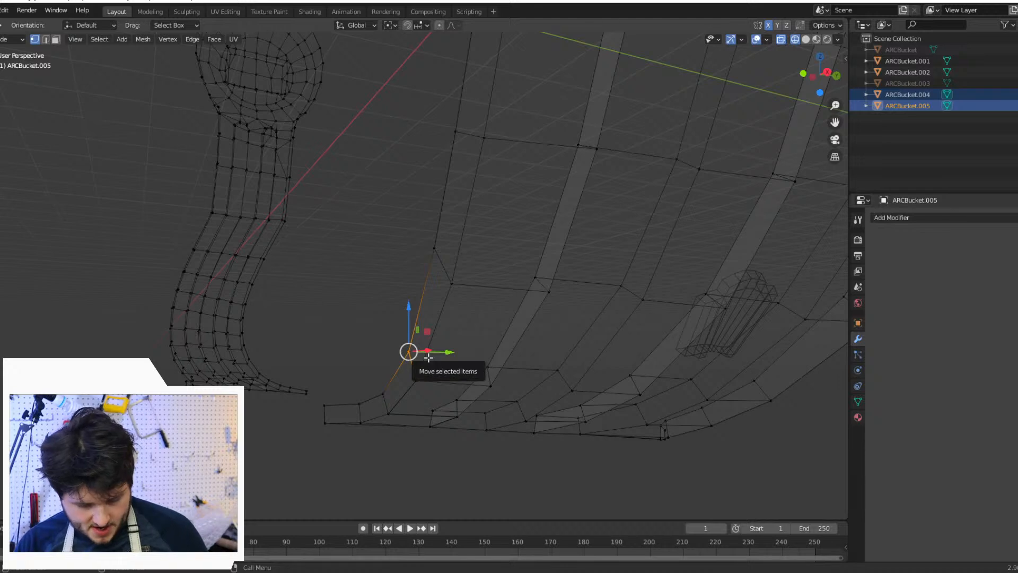
key(m)
click(428, 358)
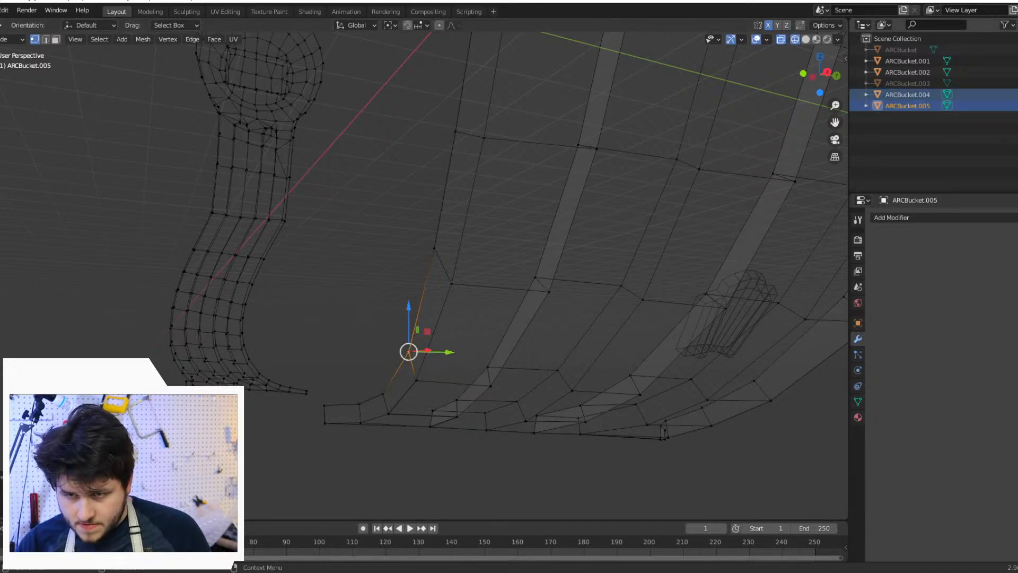
key(m)
click(406, 375)
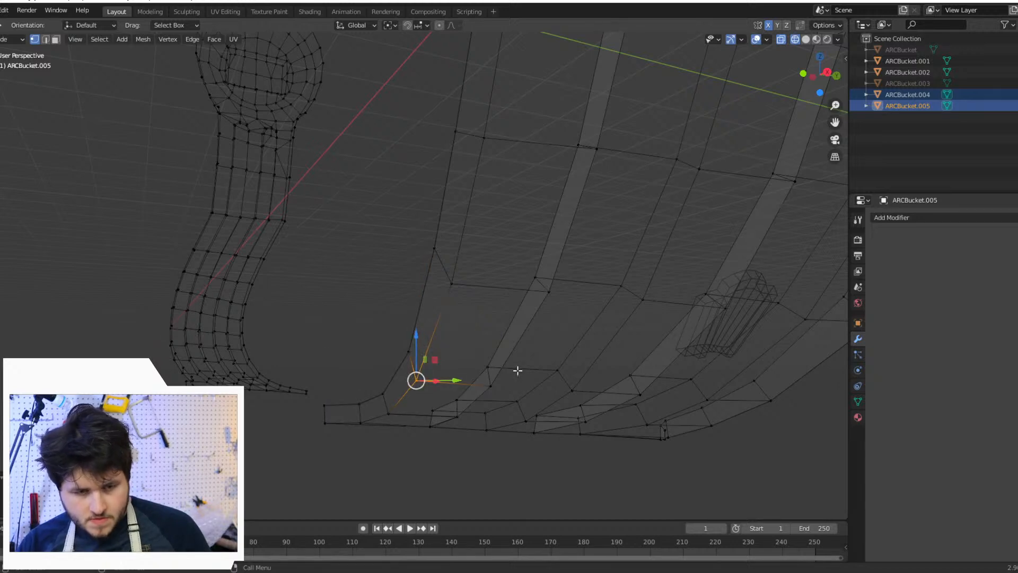
key(ctrl+z)
key(ctrl+z)
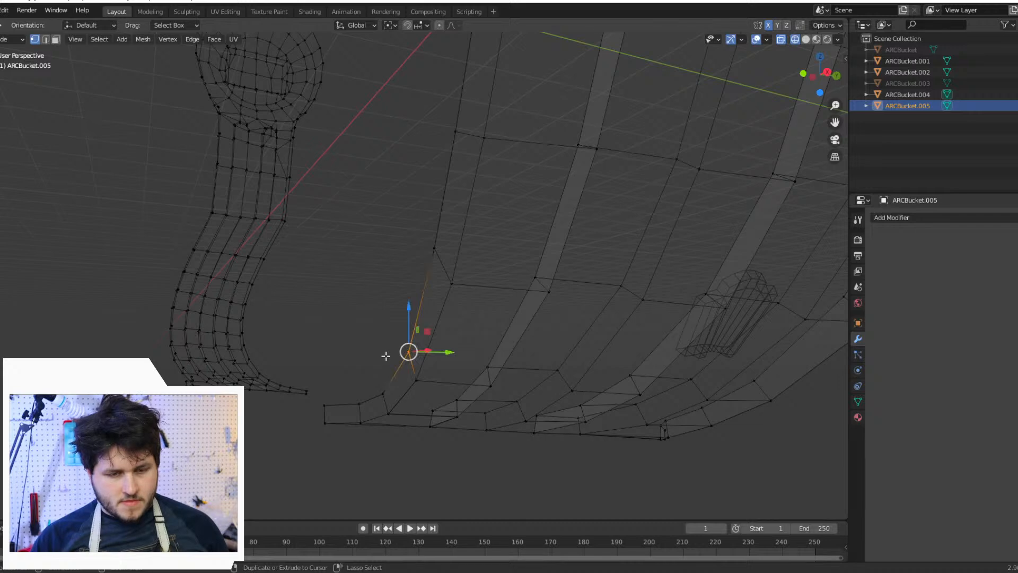
key(ctrl+z)
key(ctrl+z)
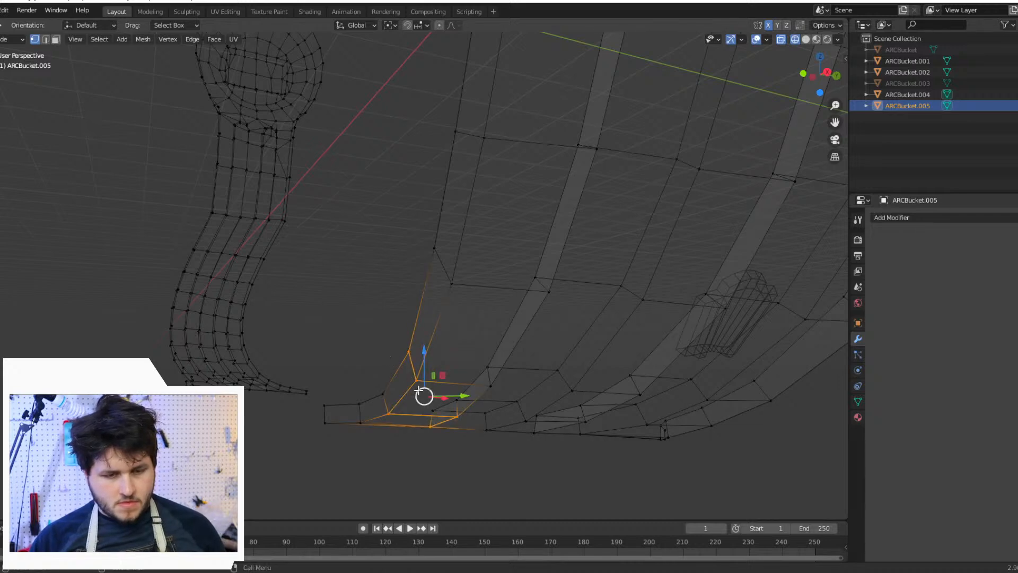
click(363, 296)
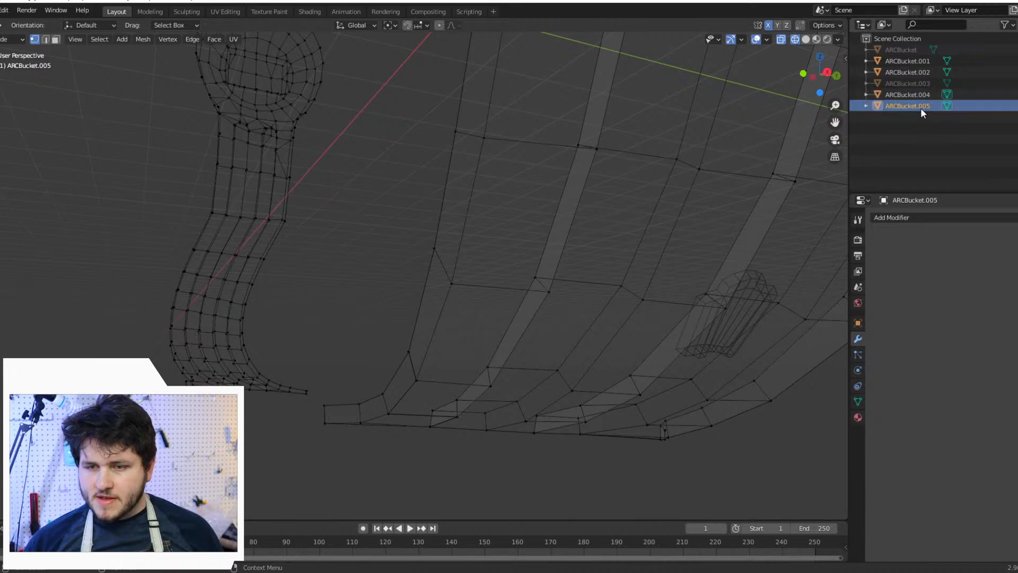
Step: Make ARCBucket.004 the active object with ARCBucket.005 also selected, and look through their object options for a way to combine them
mouse_move(921, 108)
mouse_down()
mouse_move(924, 97)
mouse_move(905, 103)
mouse_up()
right_click(906, 103)
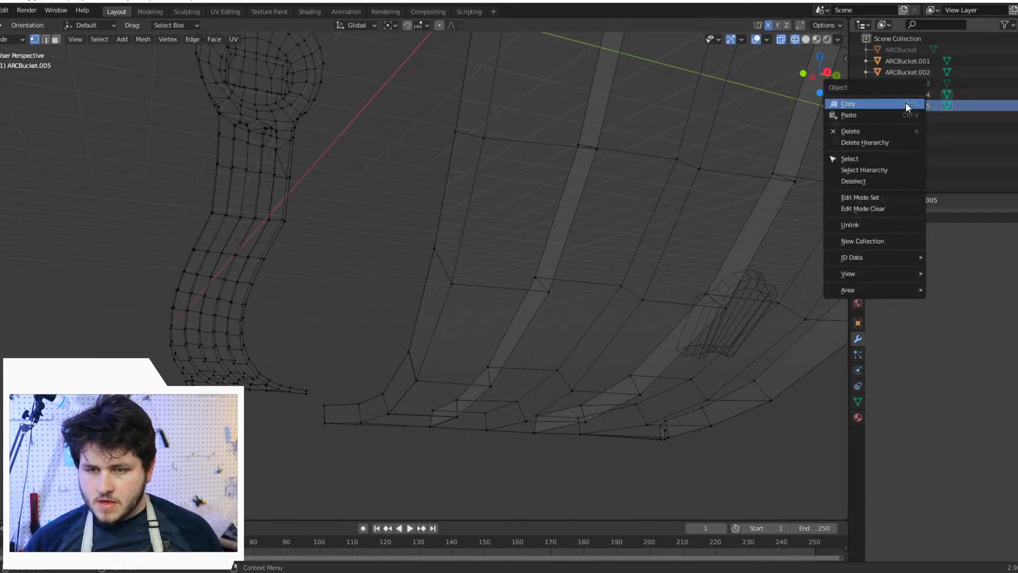
shift+click(915, 88)
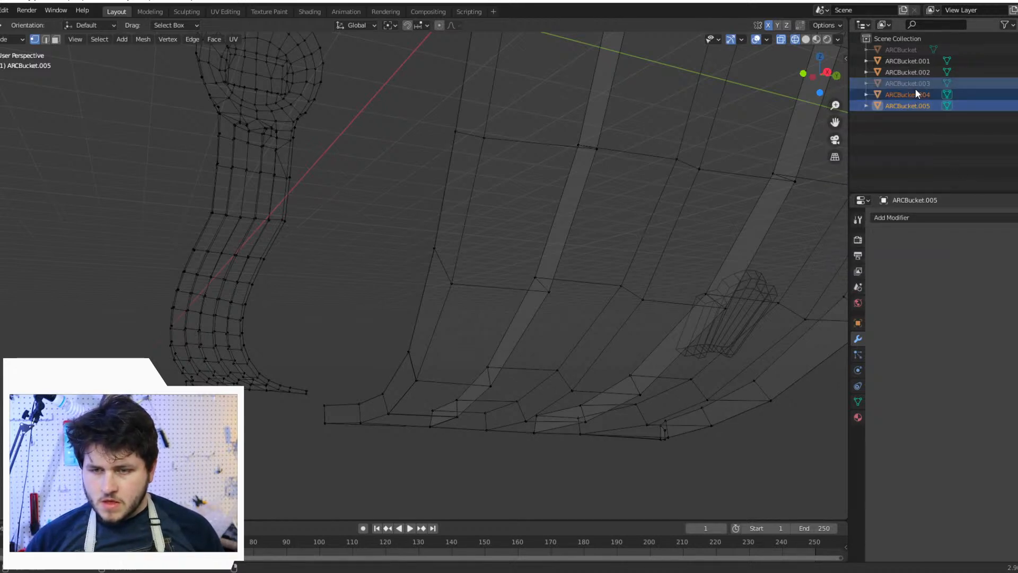
click(917, 136)
click(922, 94)
shift+click(919, 110)
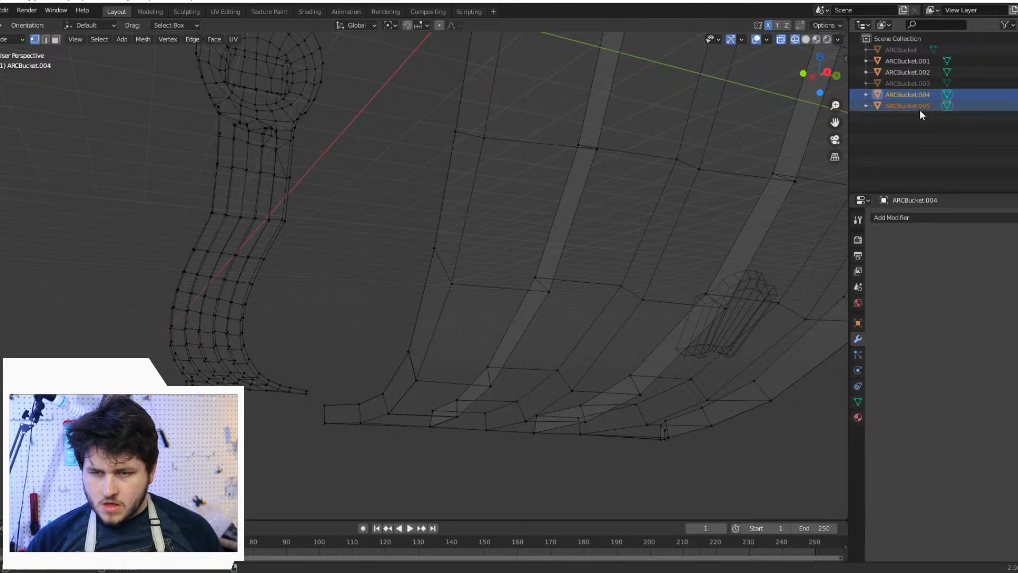
right_click(919, 109)
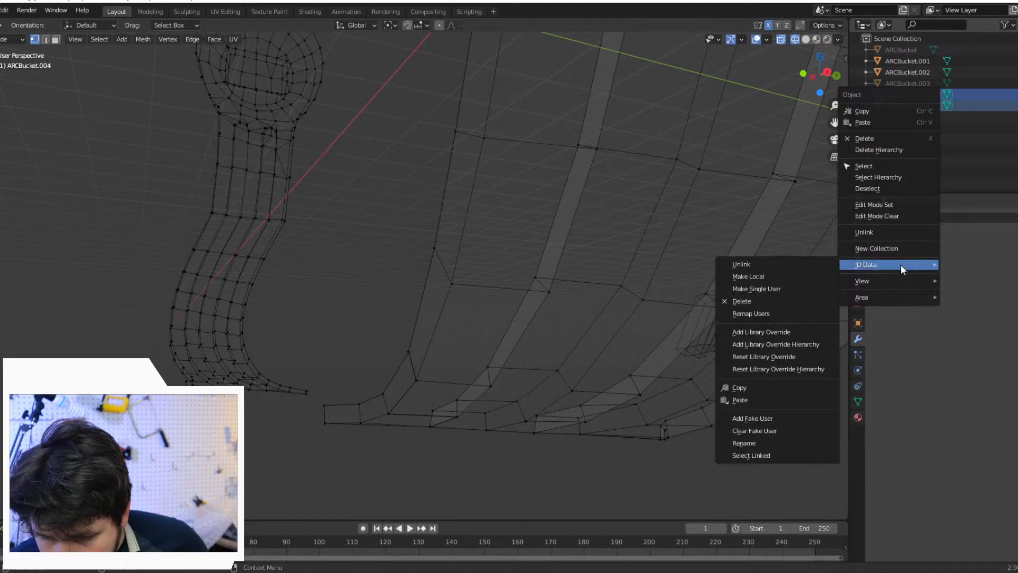
mouse_move(901, 280)
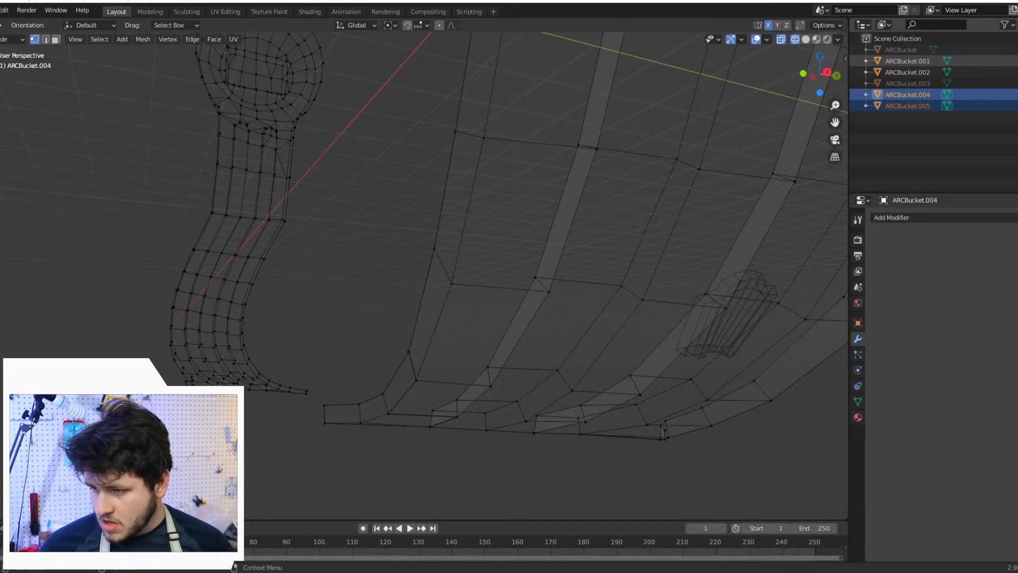
Step: Select all vertices of both strap meshes and separate the selection into new objects
scroll(645, 277, down, 6)
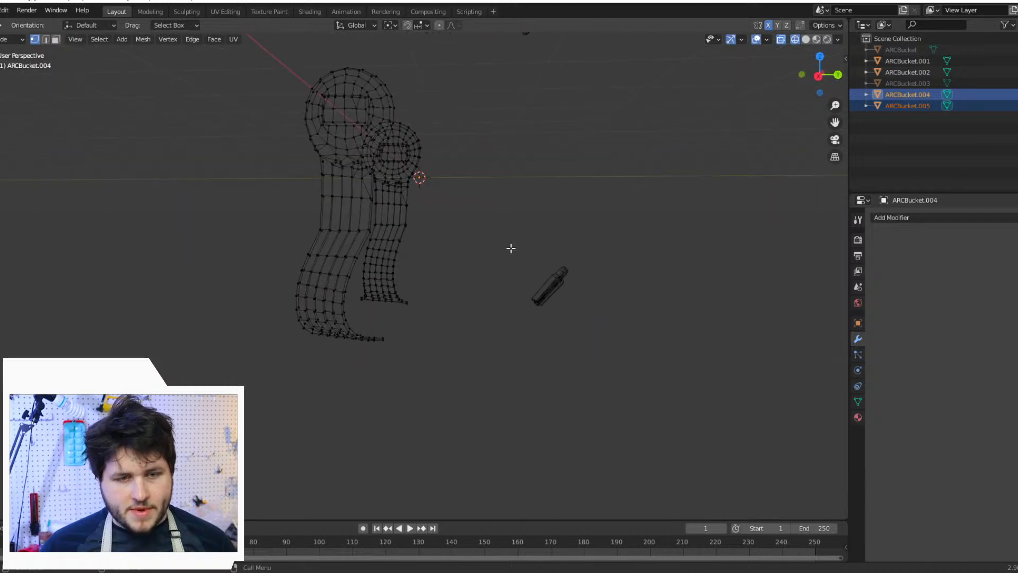
scroll(511, 248, down, 4)
key(a)
scroll(468, 232, up, 5)
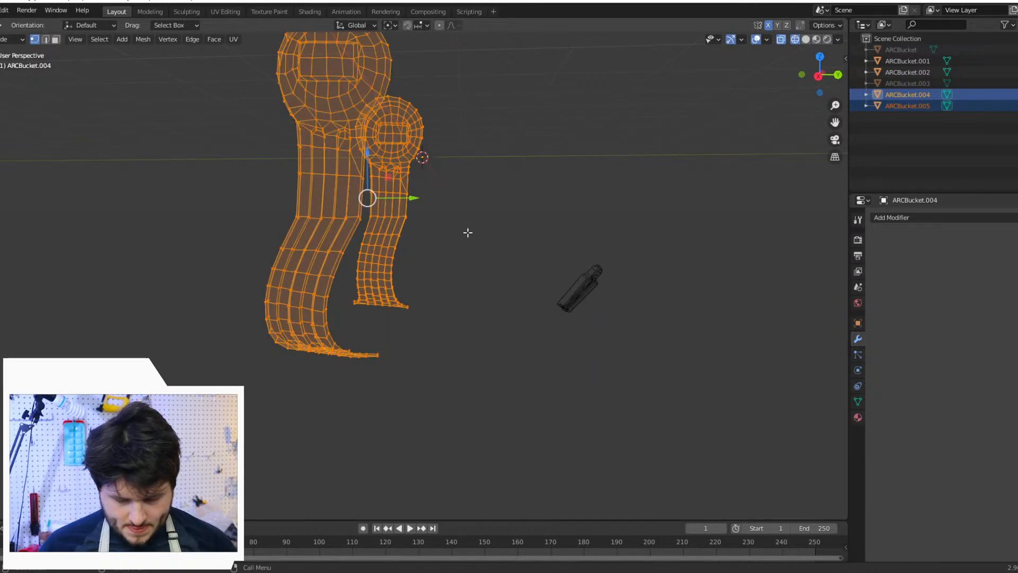
key(p)
click(458, 234)
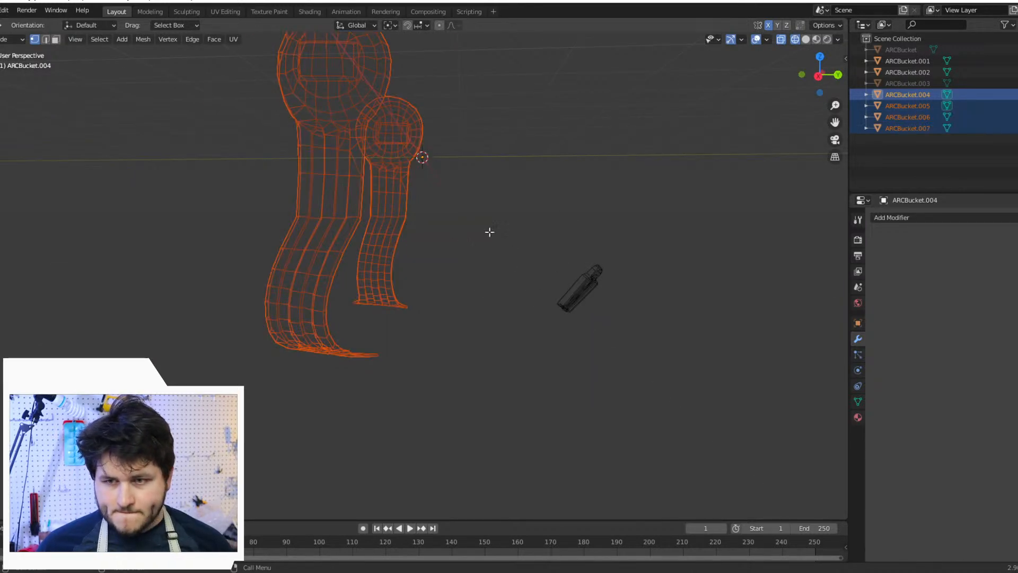
Step: Delete ARCBucket.004 and ARCBucket.005, and check which geometry ARCBucket.006 and ARCBucket.007 contain
click(927, 146)
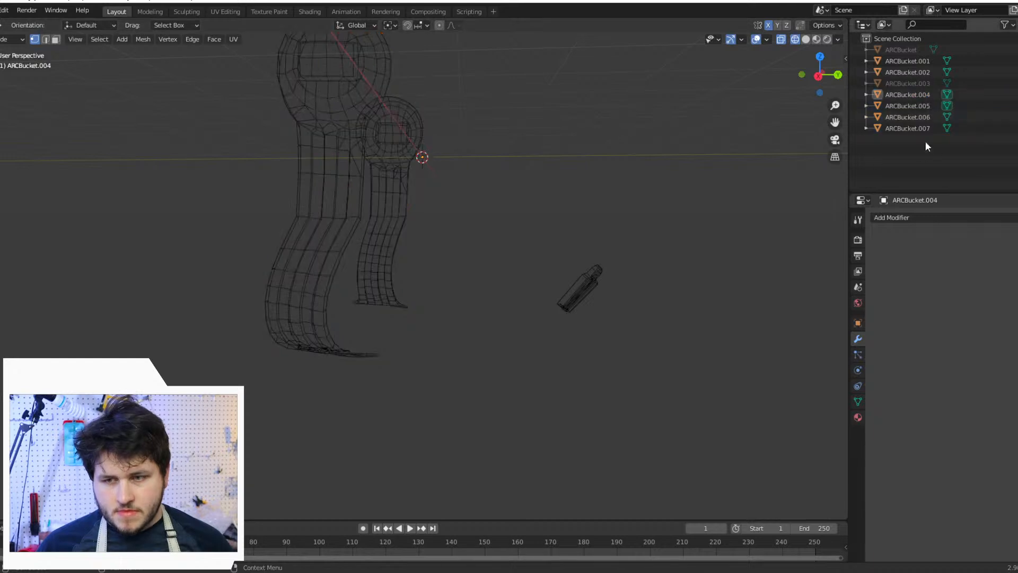
click(931, 93)
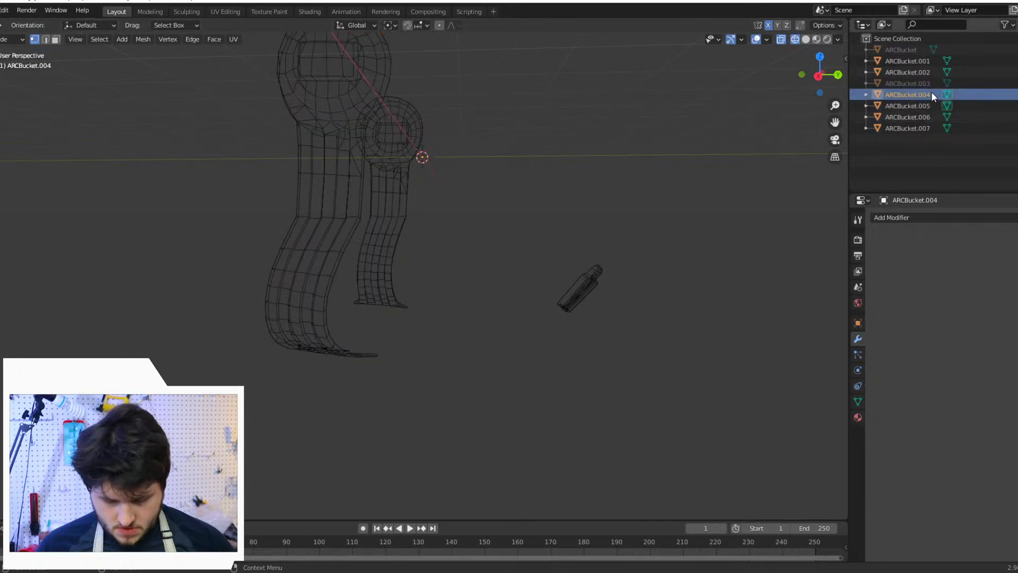
key(Delete)
click(921, 93)
key(Delete)
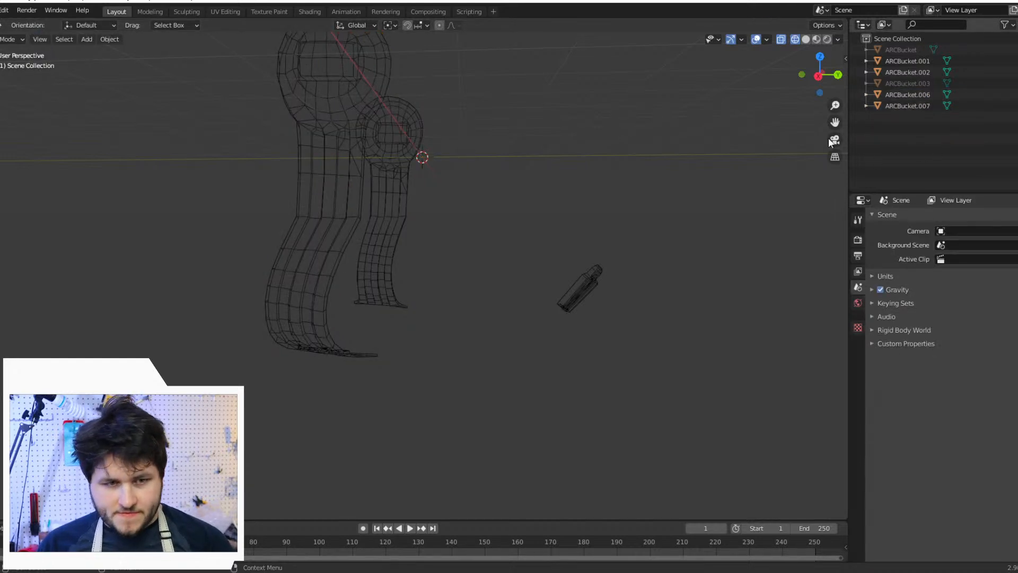
click(881, 104)
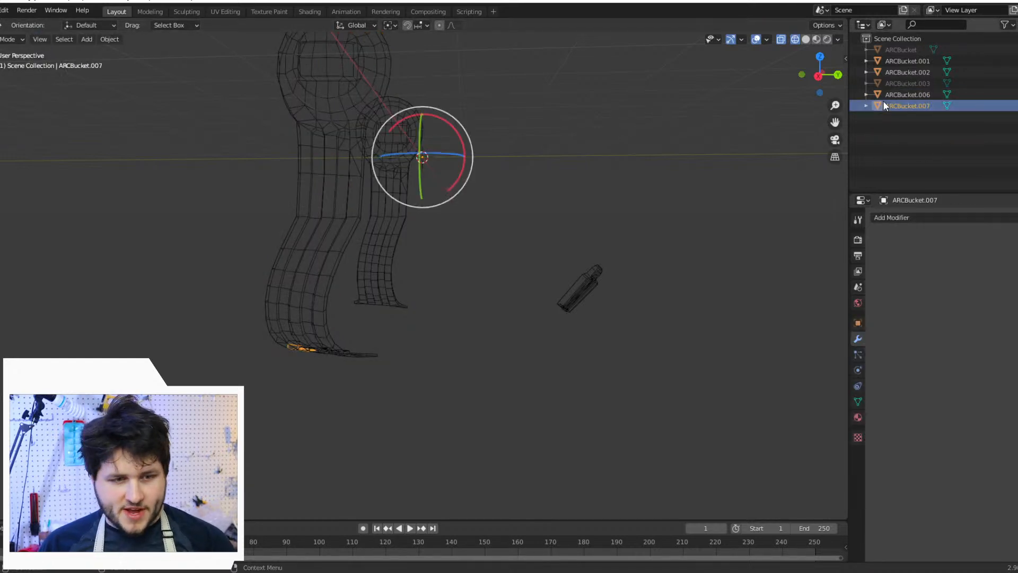
click(914, 98)
middle_drag(715, 174, 668, 199)
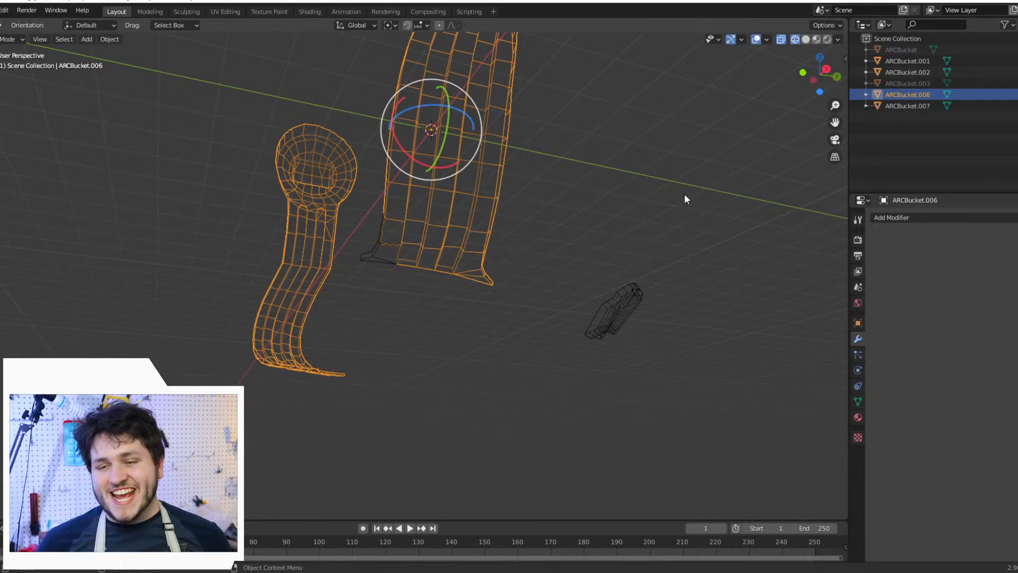
Step: Undo the object deletions and the separation of the strap meshes
click(686, 266)
key(ctrl+z)
key(ctrl+z)
key(ctrl+z)
key(ctrl+z)
key(ctrl+z)
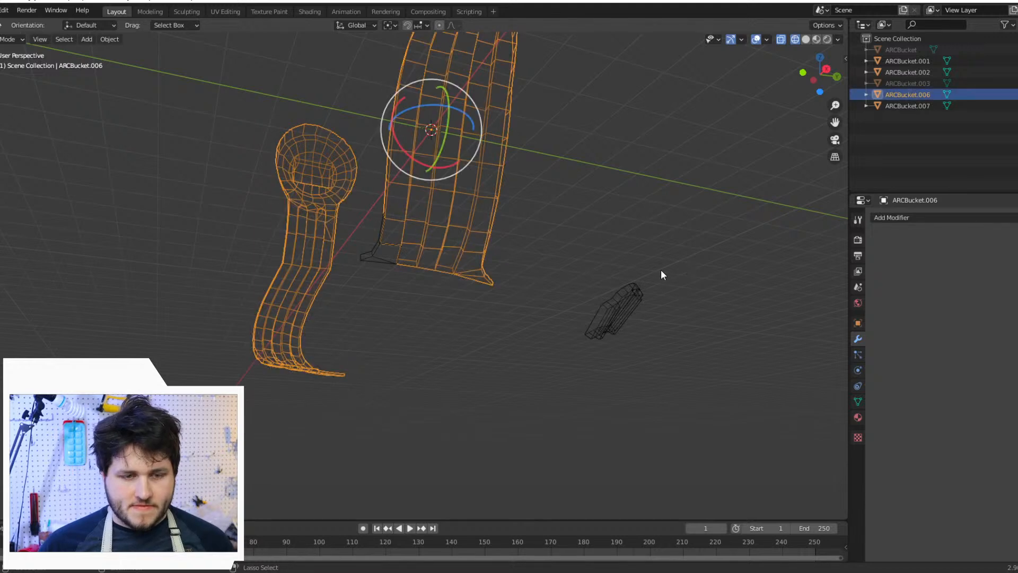
key(ctrl+z)
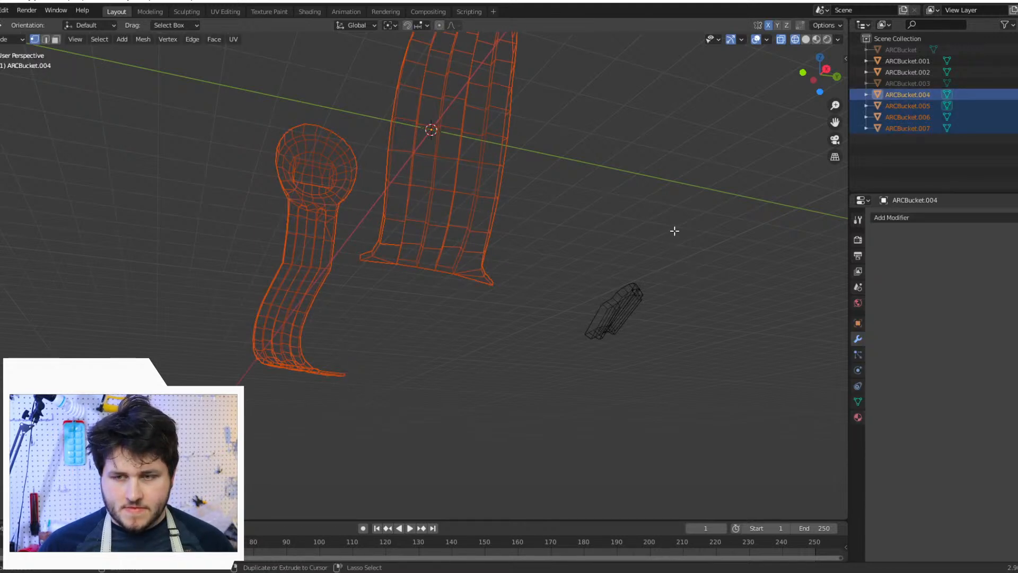
key(ctrl+z)
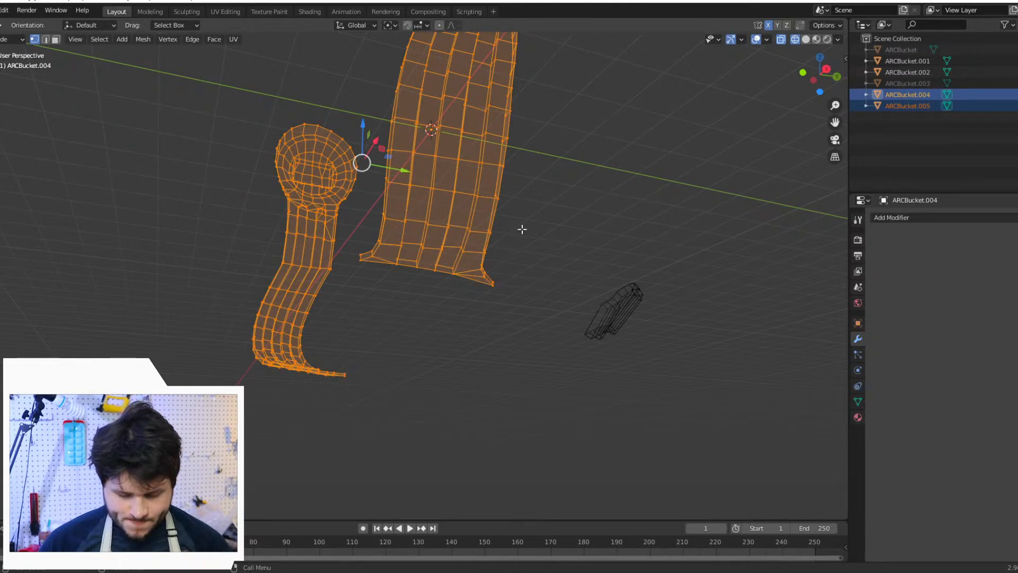
Step: Try separating the selected strap meshes once more, undo it and deselect all vertices
key(p)
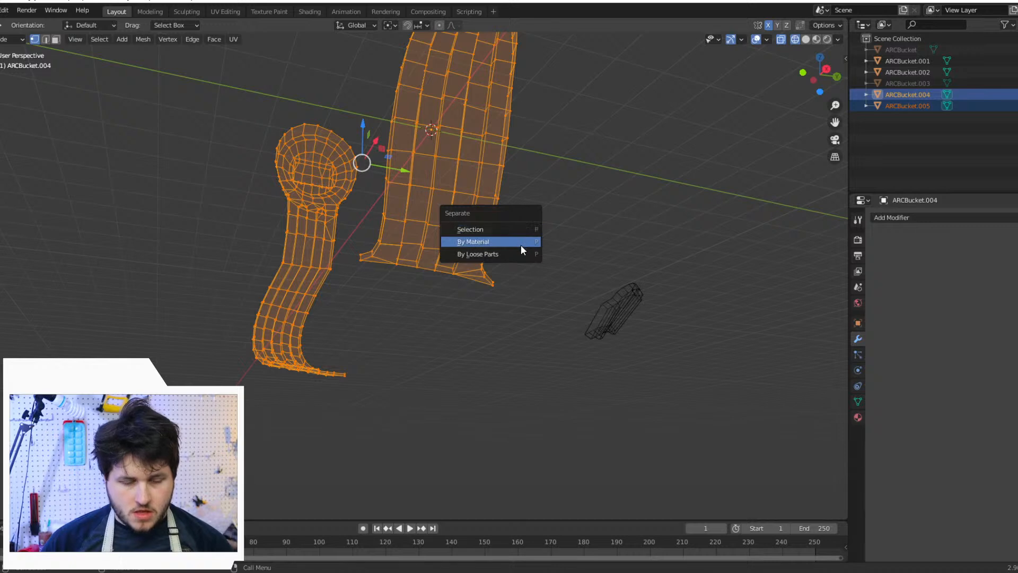
key(Escape)
key(p)
click(561, 234)
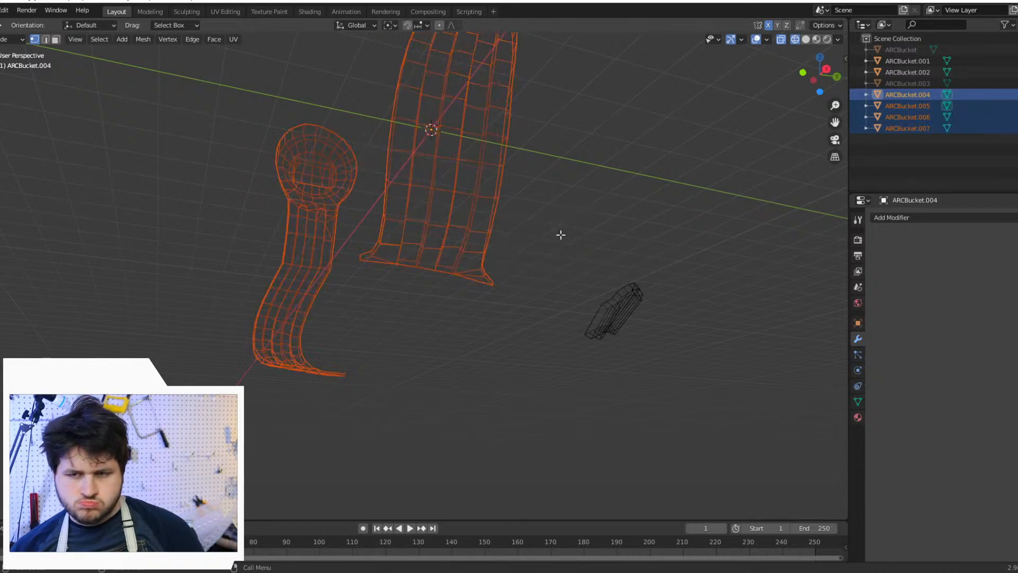
key(ctrl+z)
key(alt+a)
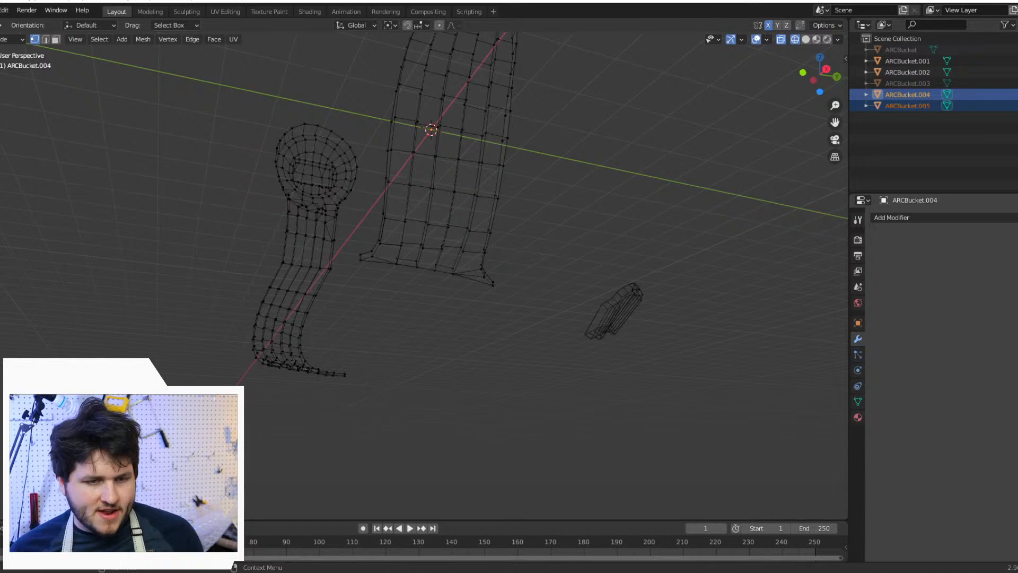
Step: Return the strap meshes to Object Mode and join ARCBucket.005 into ARCBucket.004, leaving nothing selected
scroll(682, 216, down, 2)
middle_drag(478, 198, 431, 302)
scroll(507, 207, up, 4)
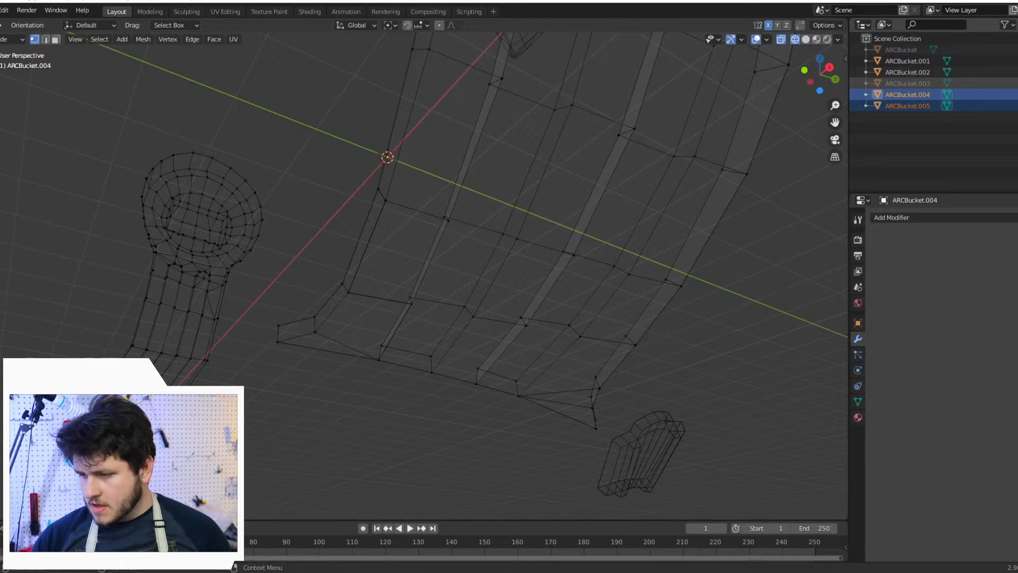
scroll(797, 218, down, 3)
scroll(797, 218, down, 3)
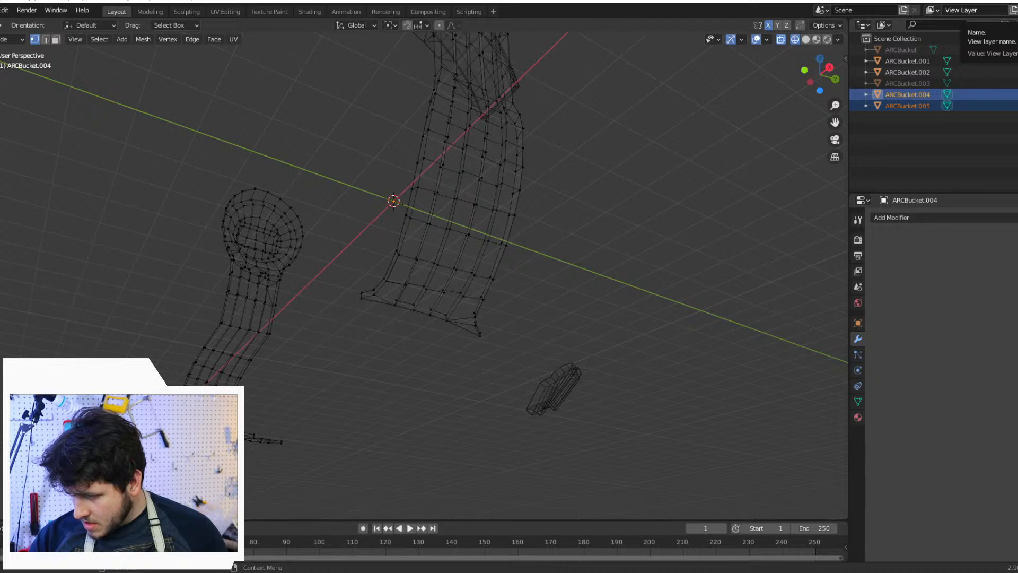
click(13, 40)
click(14, 52)
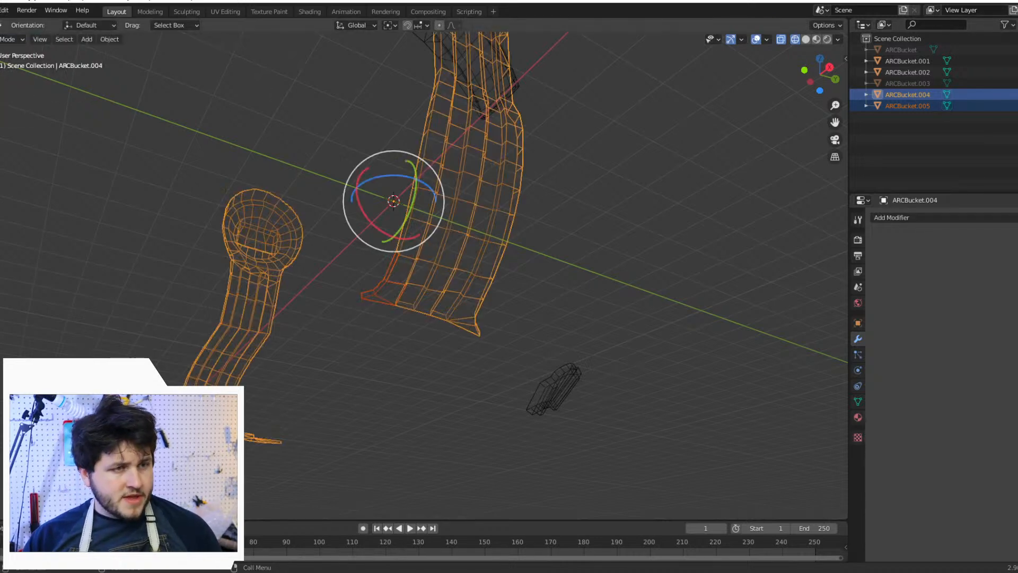
scroll(476, 322, down, 4)
middle_drag(400, 279, 372, 229)
right_click(370, 228)
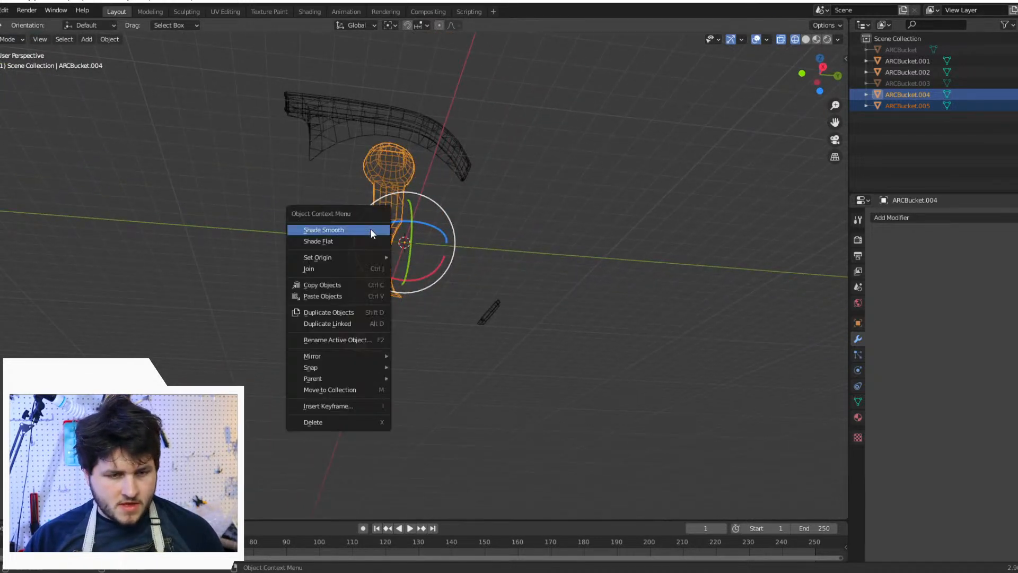
click(367, 269)
click(619, 317)
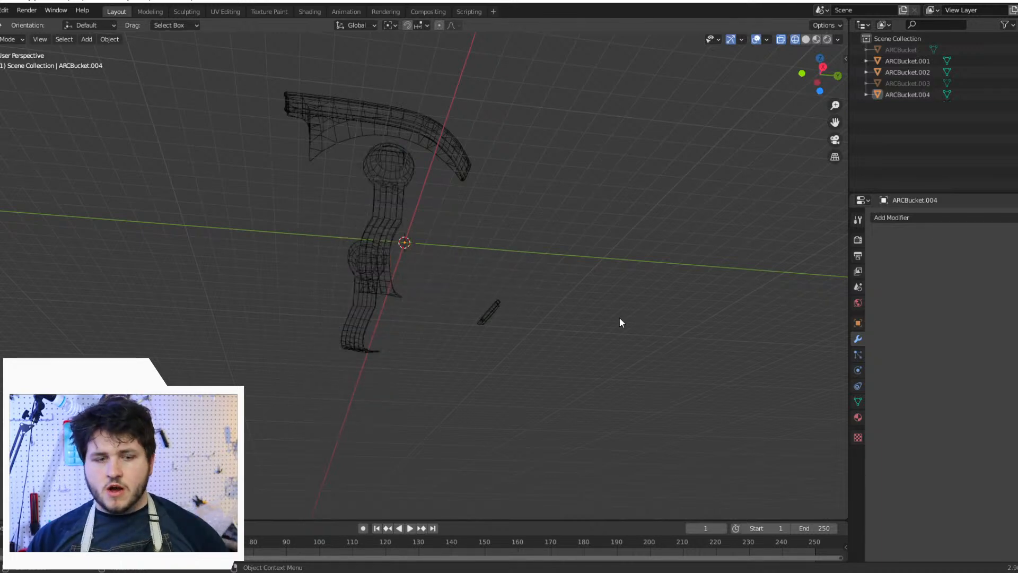
Step: In Edit Mode, merge by distance the vertices around the strap's rejoined lower corner, and deselect everything
scroll(407, 303, up, 3)
click(12, 40)
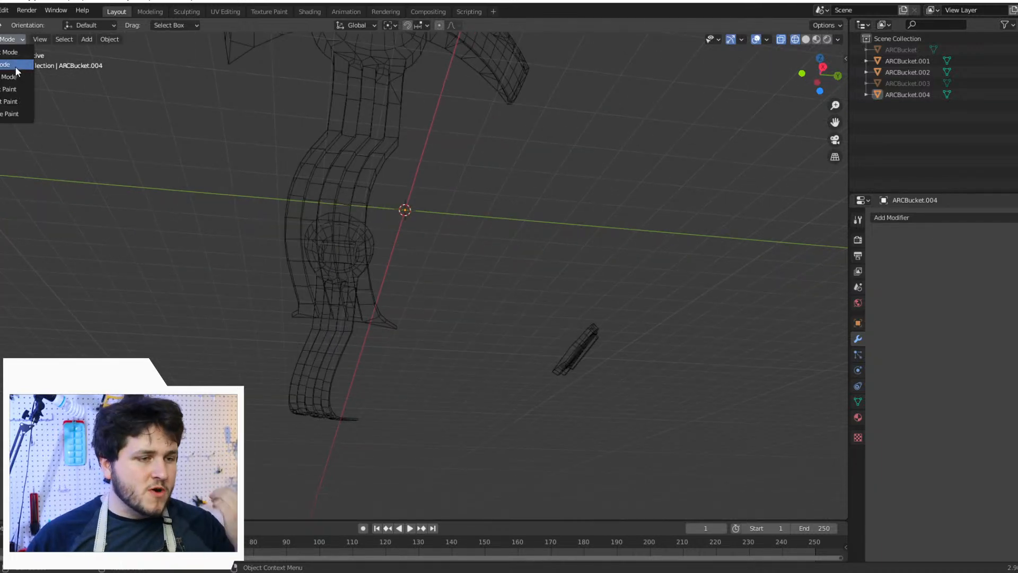
click(15, 65)
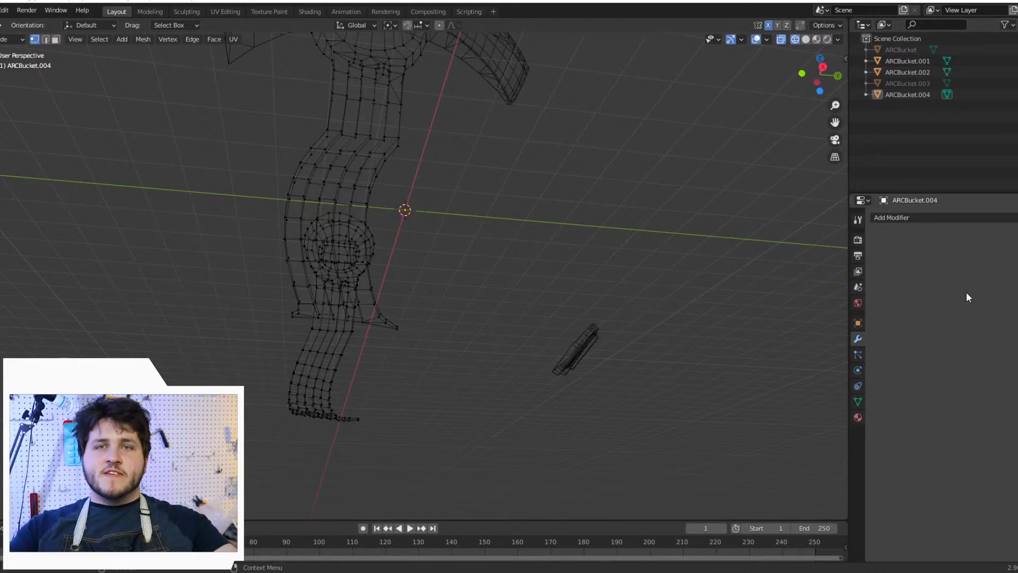
middle_drag(351, 265, 407, 261)
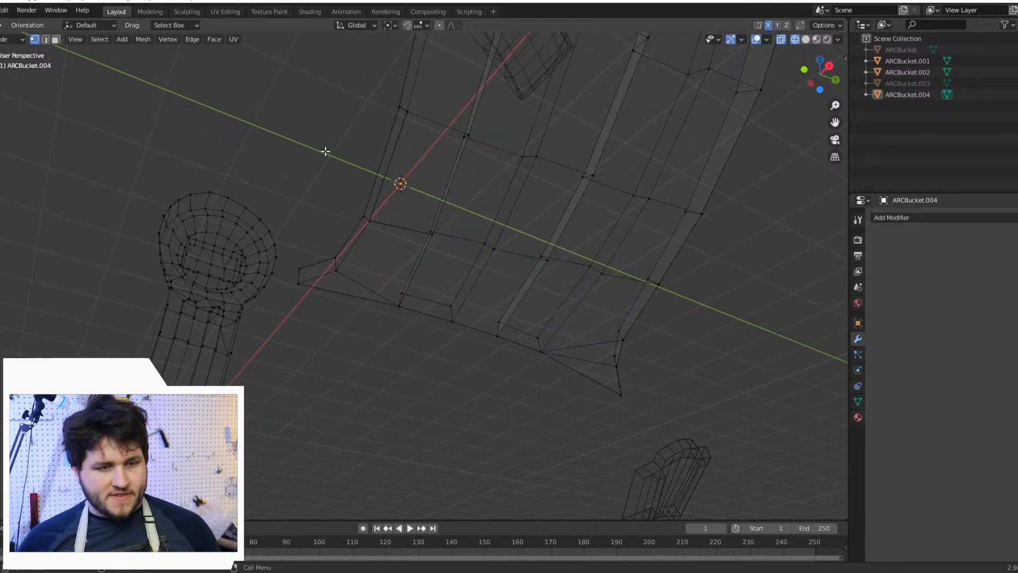
middle_drag(325, 151, 361, 157)
drag(365, 150, 530, 343)
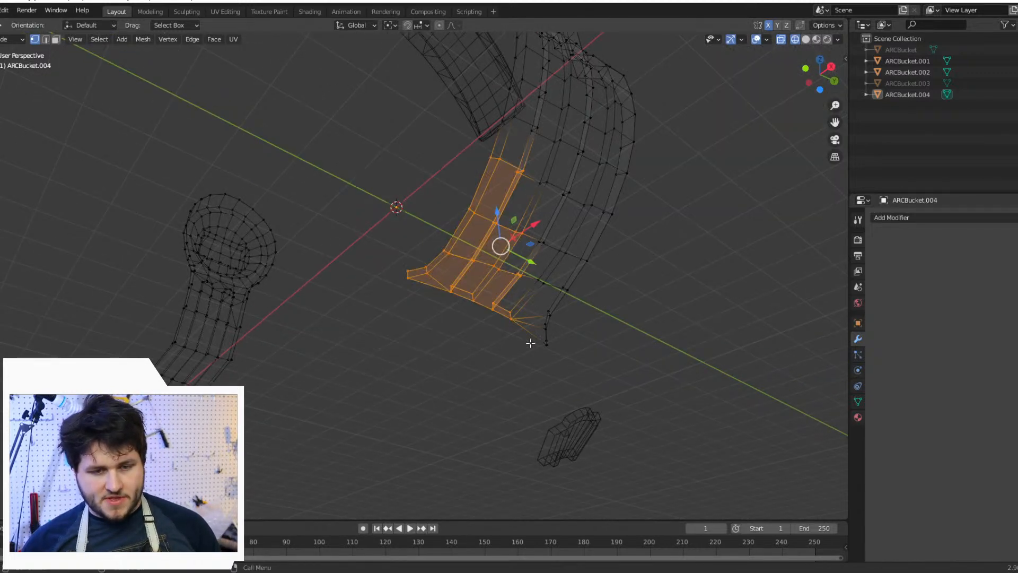
click(148, 45)
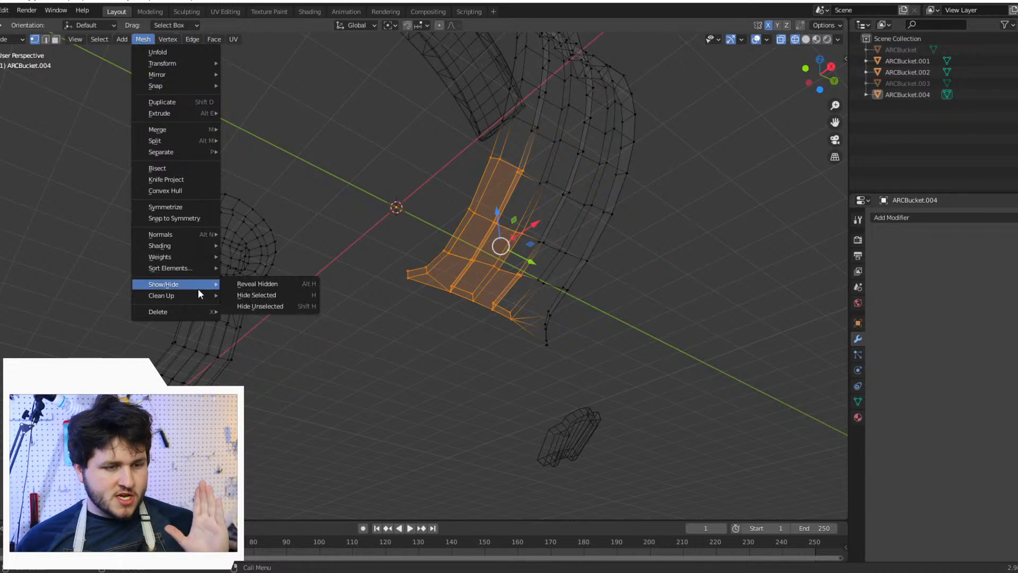
mouse_move(199, 295)
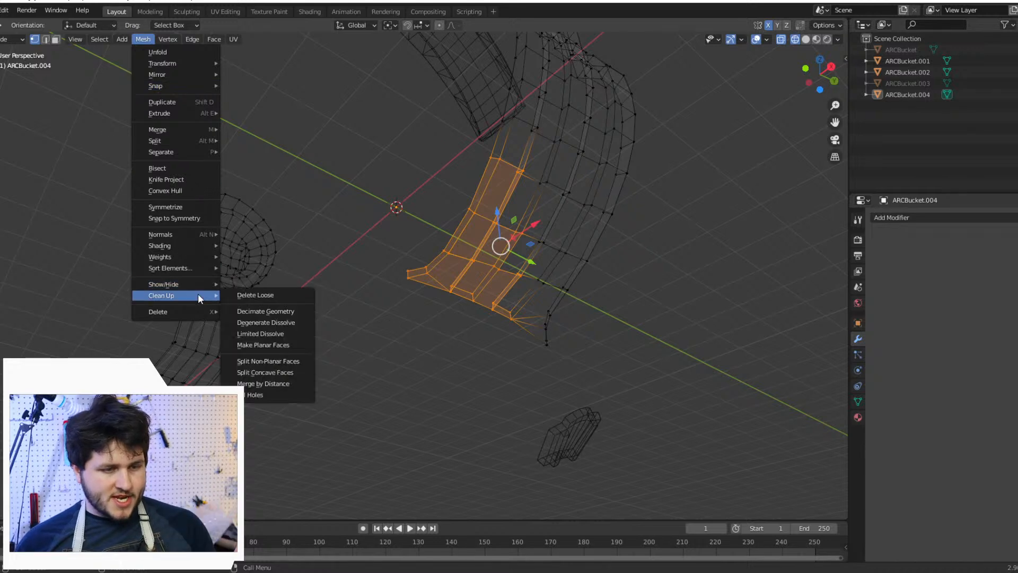
click(272, 384)
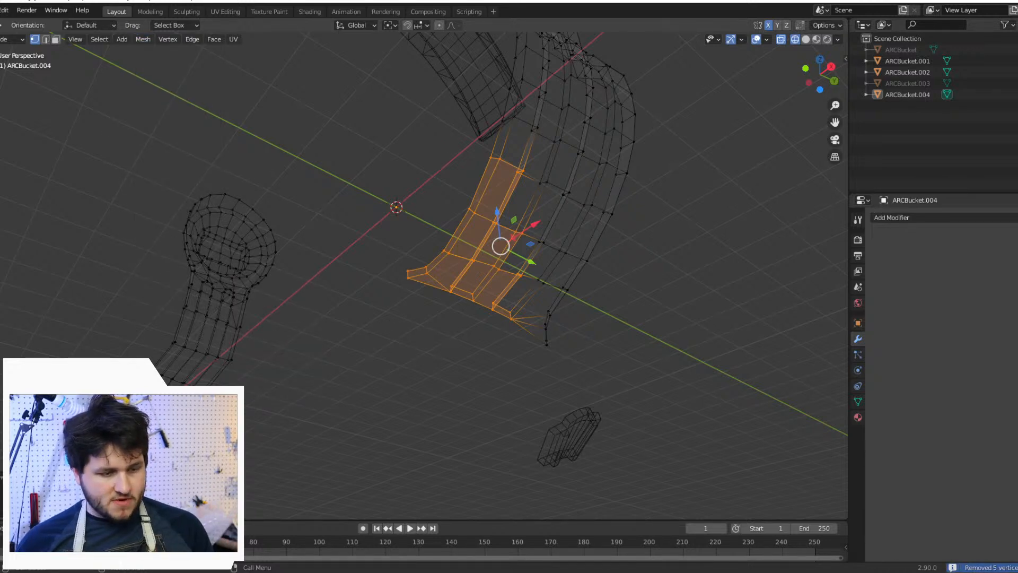
key(alt+a)
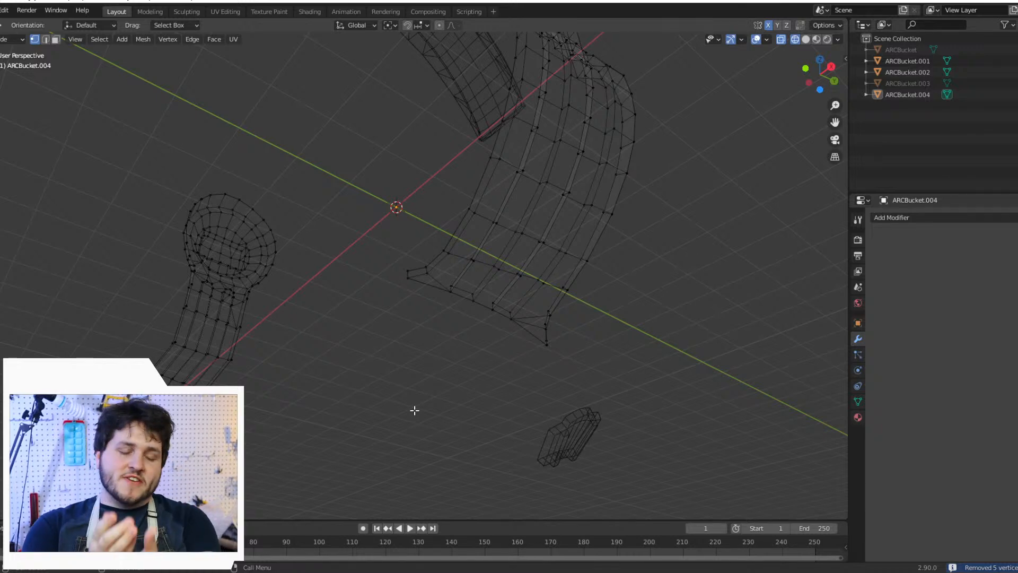
Step: Return to Object Mode and display the model with solid shading
click(13, 39)
click(16, 53)
middle_drag(557, 164, 663, 149)
key(shift+z)
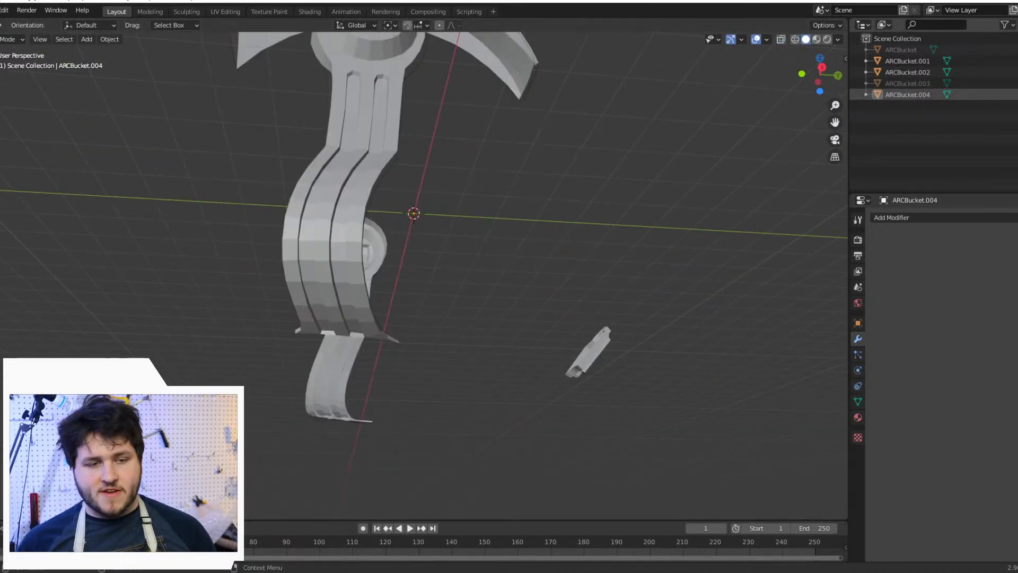
Step: Unhide the ARCBucket helmet mesh and hide ARCBucket.004 to expose the gap behind the strap
click(1015, 49)
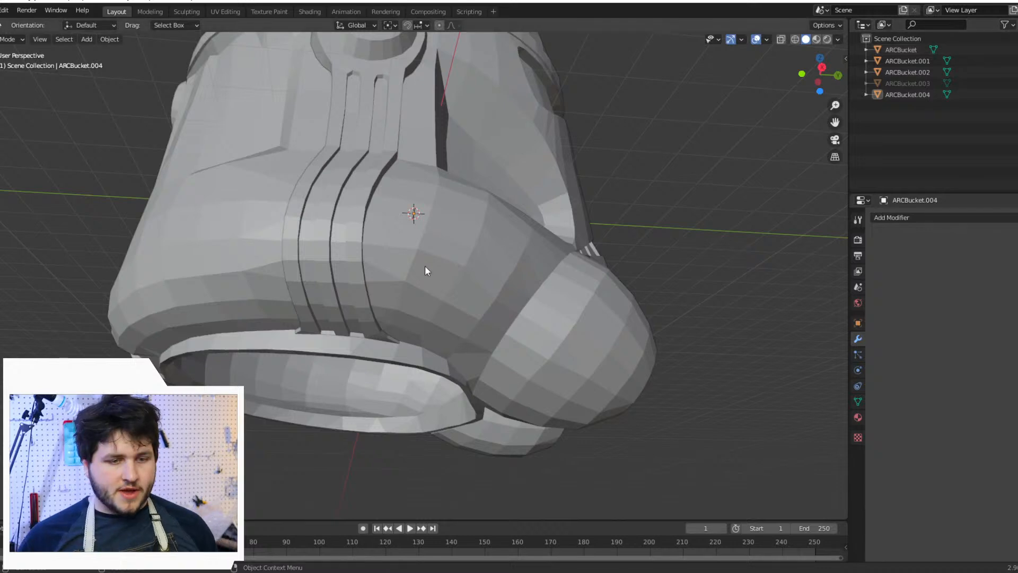
middle_drag(401, 246, 414, 254)
click(1015, 95)
scroll(441, 184, up, 1)
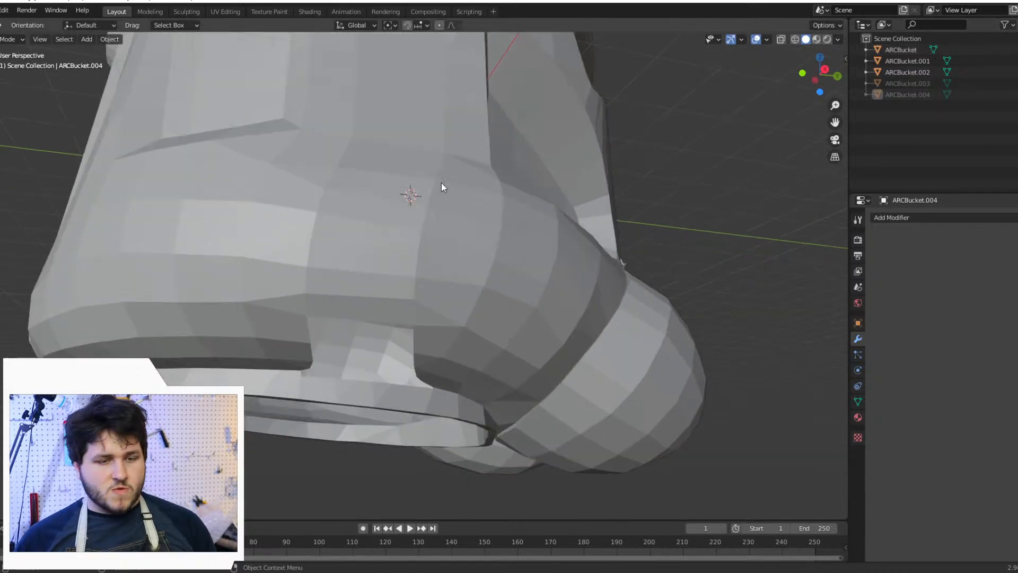
Step: Edit the ARCBucket mesh and fill the uppermost part of the rim gap with a face between its four corner vertices
click(275, 147)
click(12, 39)
click(16, 64)
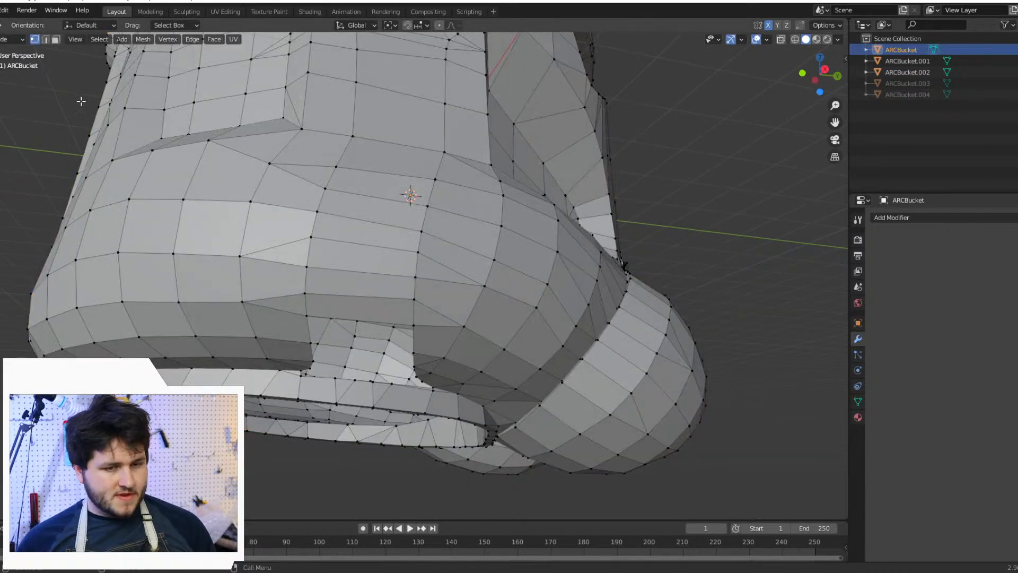
middle_drag(384, 252, 523, 208)
scroll(422, 222, up, 5)
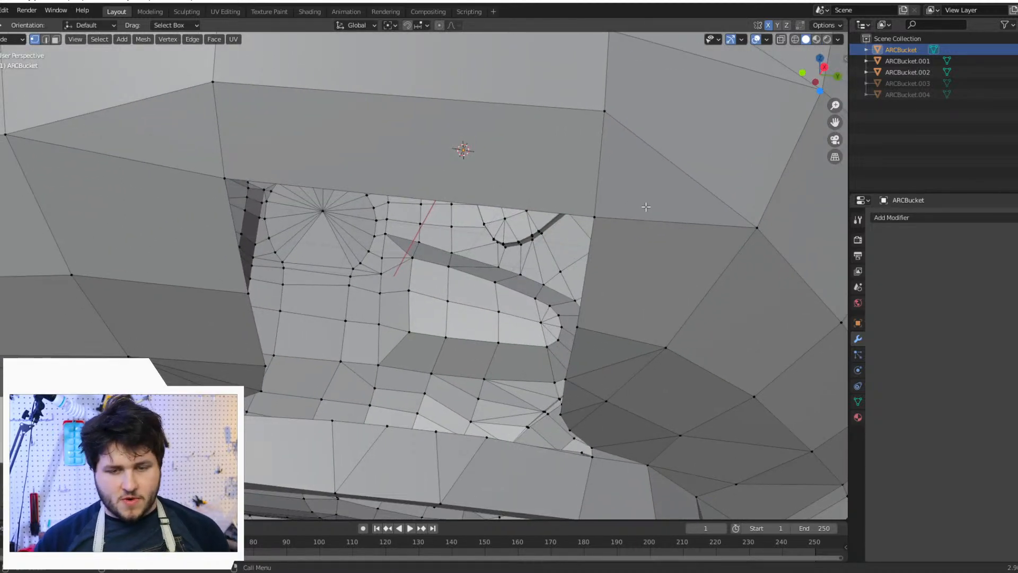
click(596, 221)
shift+click(582, 335)
shift+click(224, 185)
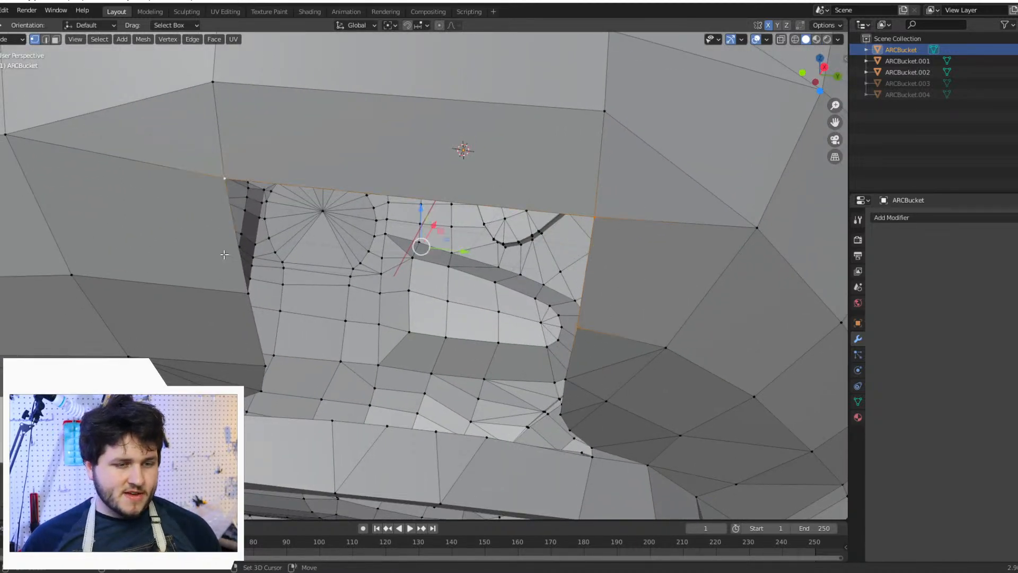
shift+click(225, 296)
key(f)
Step: Fill the next section of the rim gap with a four-vertex face directly below the first new face
click(248, 293)
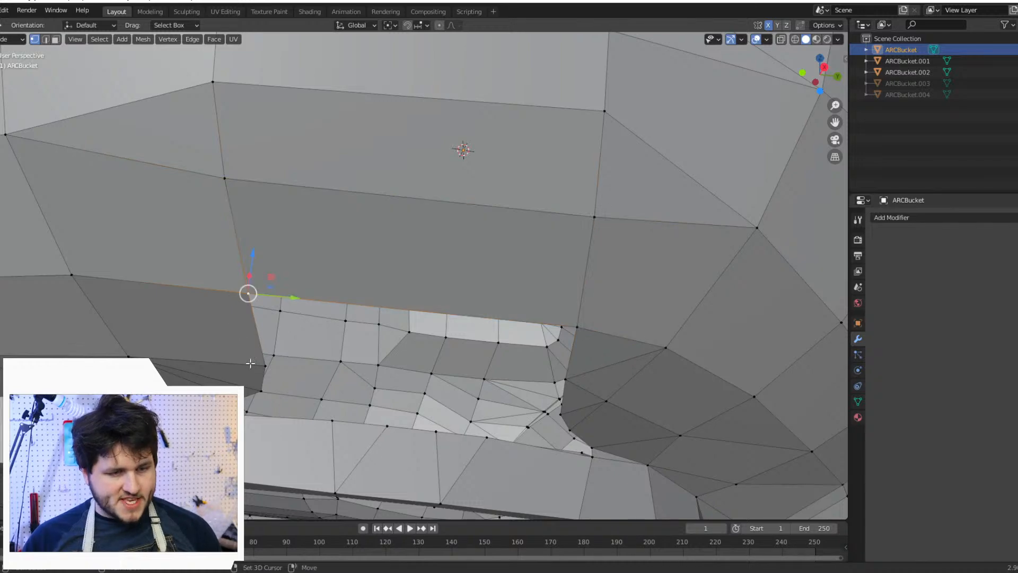
shift+click(265, 365)
shift+click(577, 327)
shift+click(565, 379)
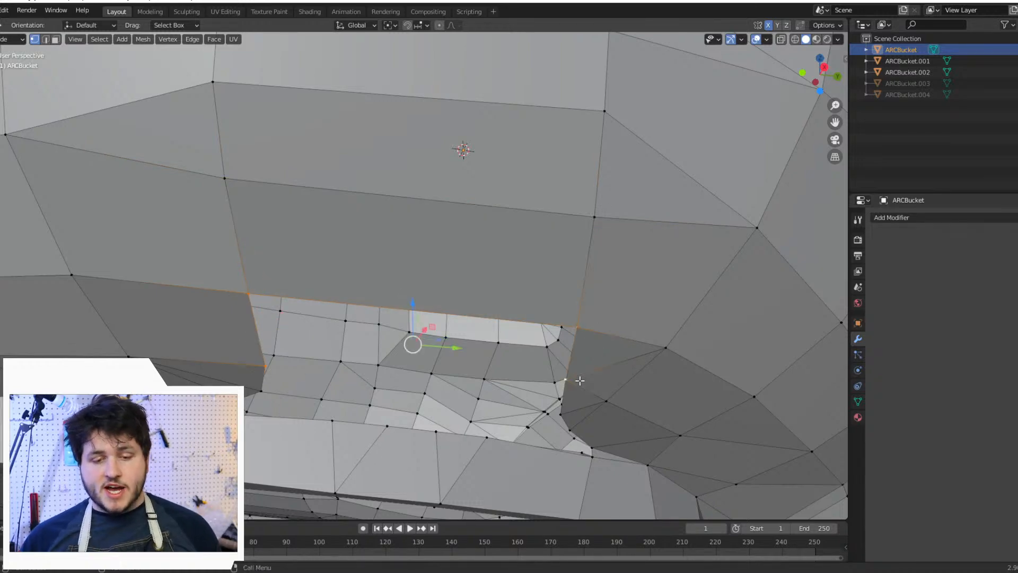
key(f)
middle_drag(578, 383, 583, 363)
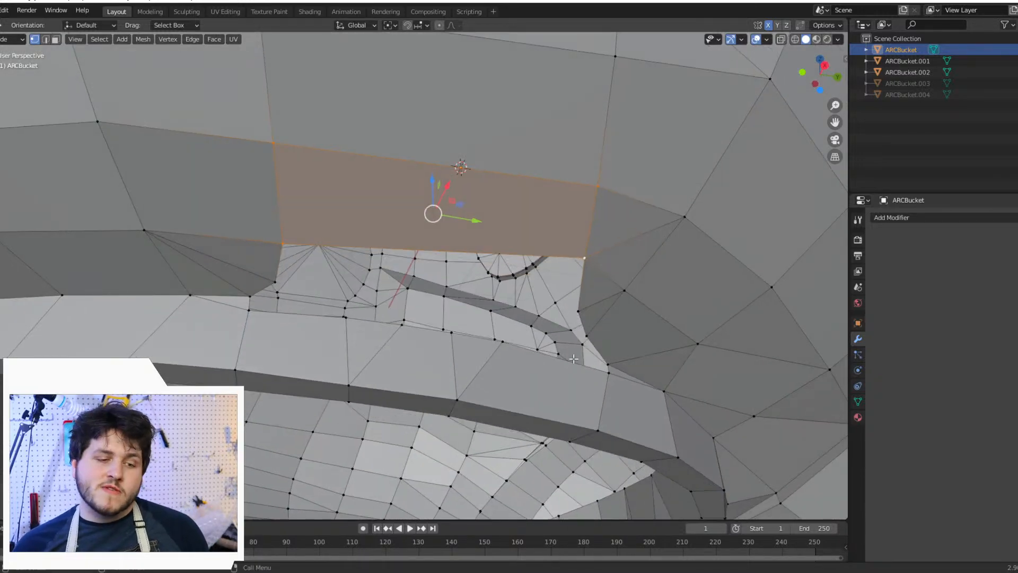
Step: Fill a third row of the rim gap, just above the neck ring, with a face between its four corner vertices
scroll(560, 359, down, 7)
middle_drag(318, 331, 528, 284)
scroll(527, 337, up, 2)
scroll(469, 320, up, 2)
scroll(509, 330, up, 1)
middle_drag(605, 297, 315, 258)
scroll(394, 300, up, 2)
scroll(417, 301, down, 1)
click(298, 238)
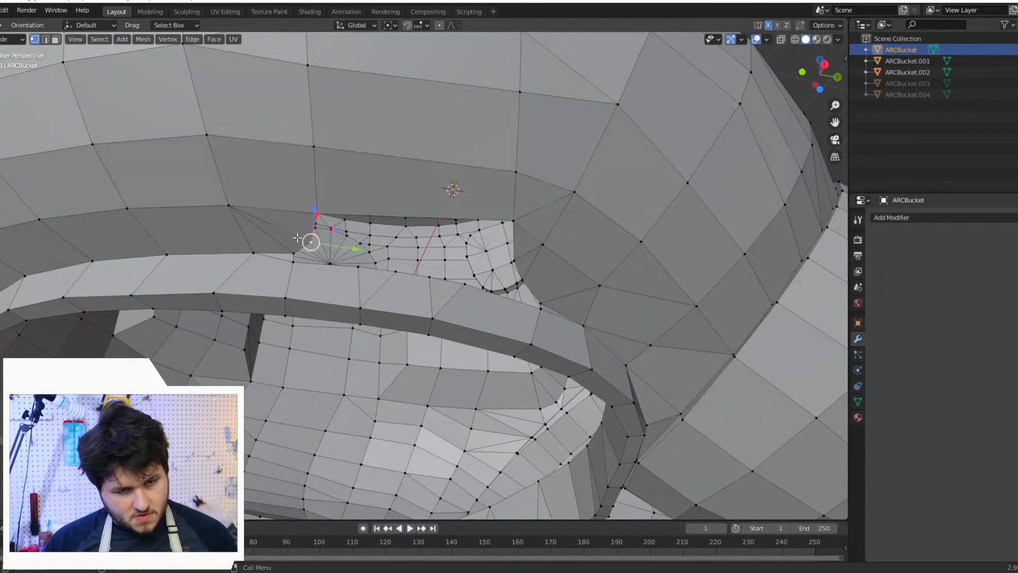
shift+click(524, 263)
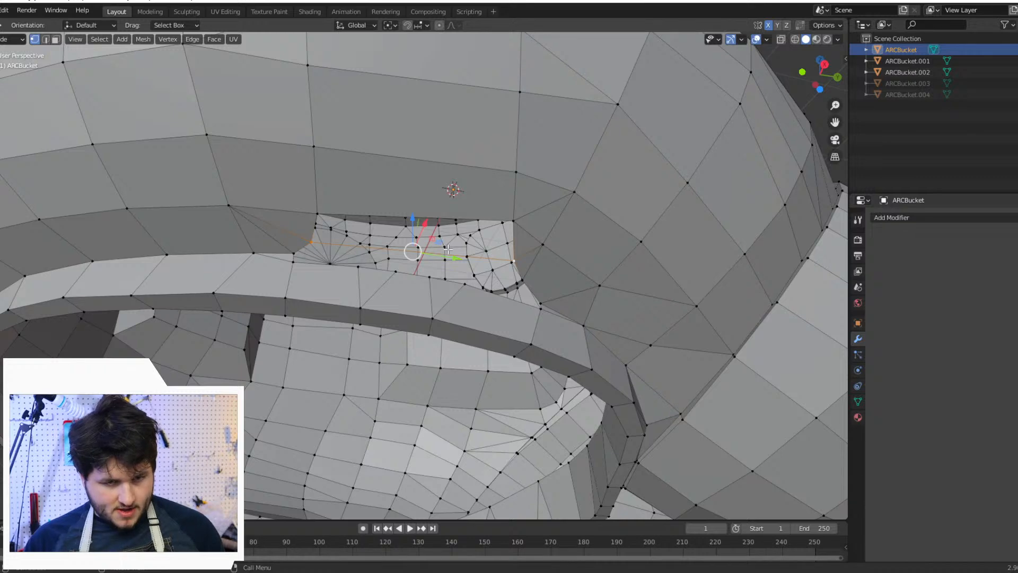
shift+click(317, 215)
shift+click(515, 222)
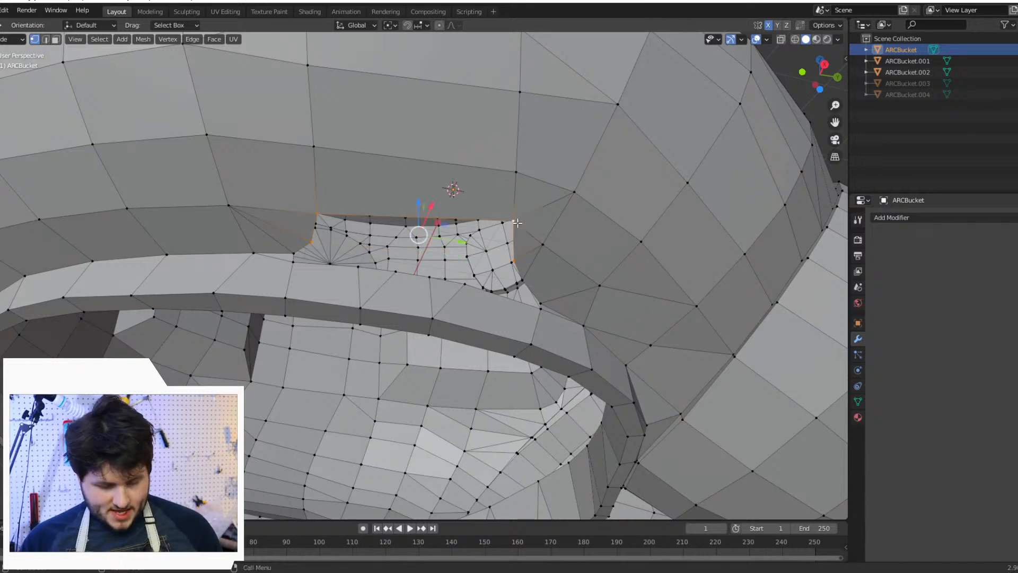
key(f)
Step: Subdivide the lower edge of the lowest new face to add a midpoint vertex
click(311, 242)
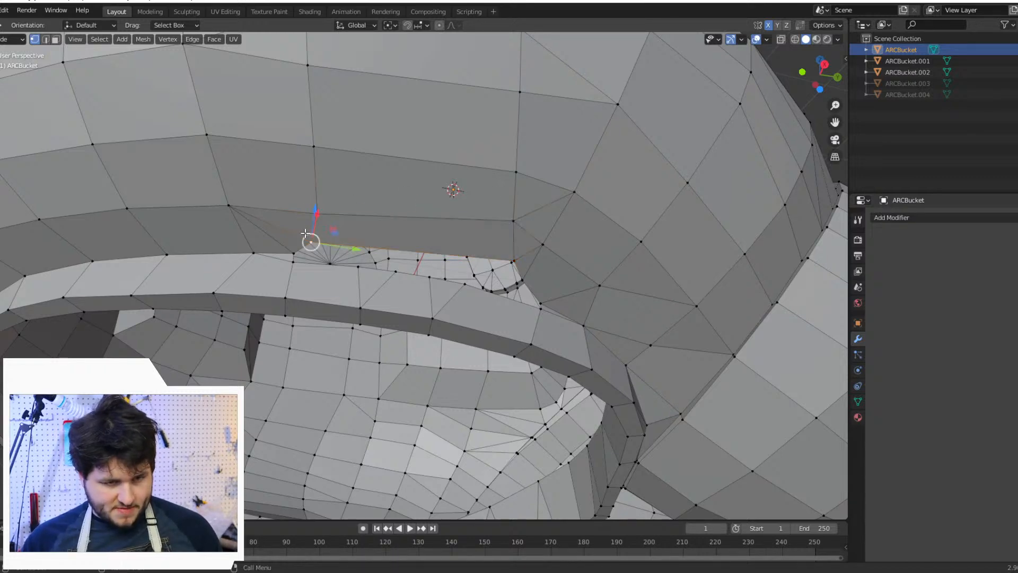
shift+click(514, 260)
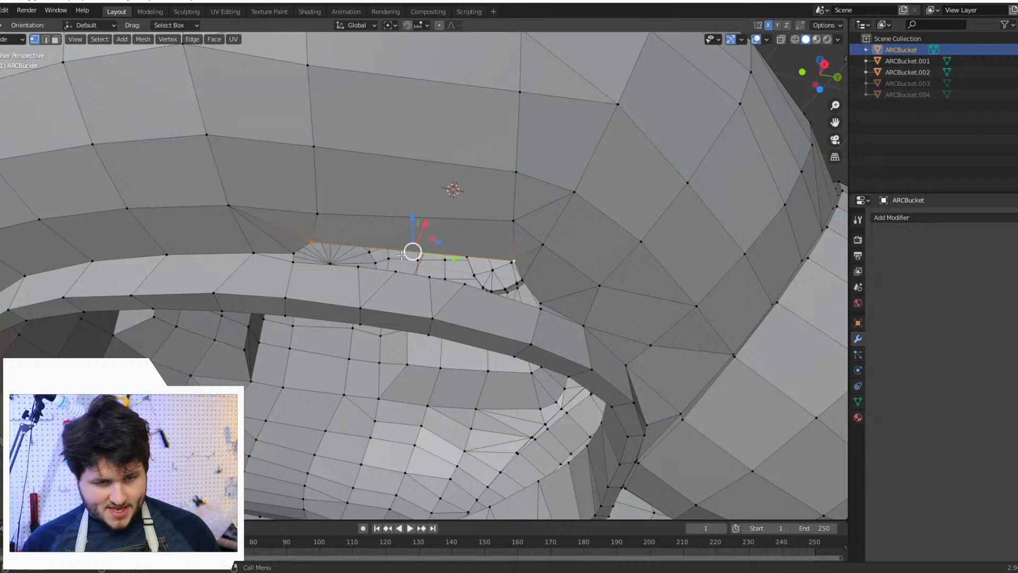
scroll(401, 241, up, 2)
right_click(475, 232)
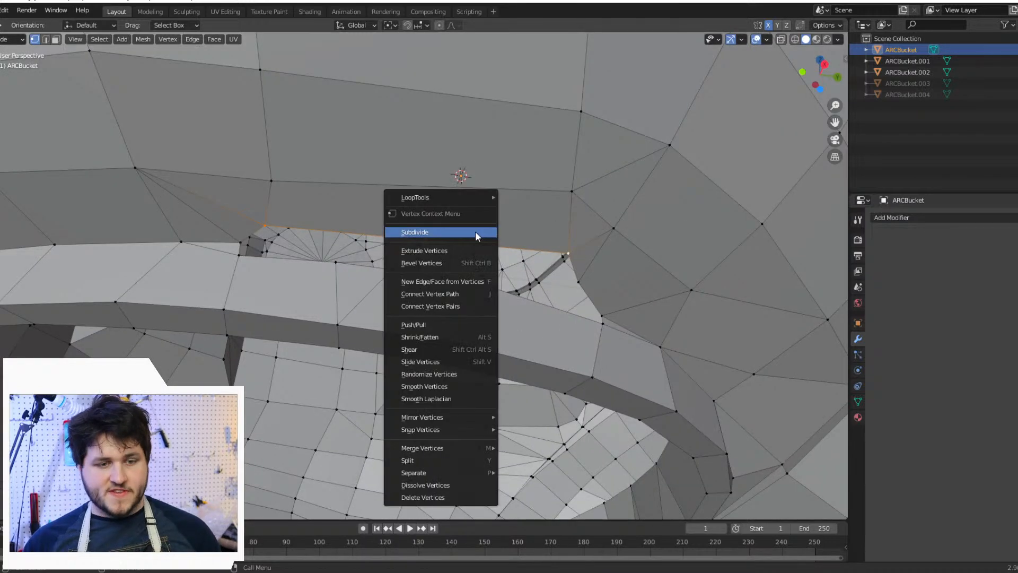
click(475, 232)
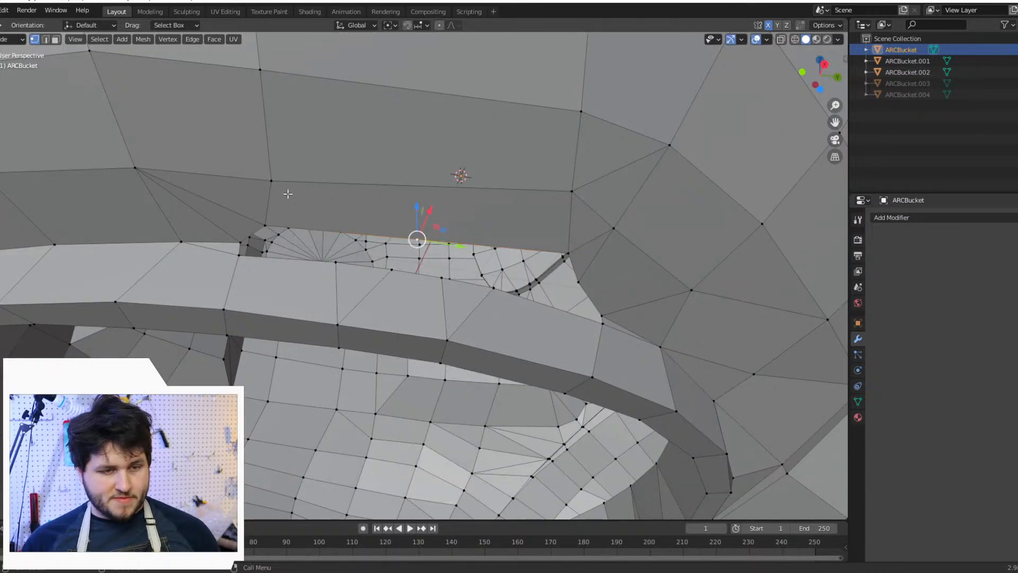
Step: Connect the lower edge's midpoint vertex to both upper corners of the lowest new face and clear the selection
shift+click(272, 182)
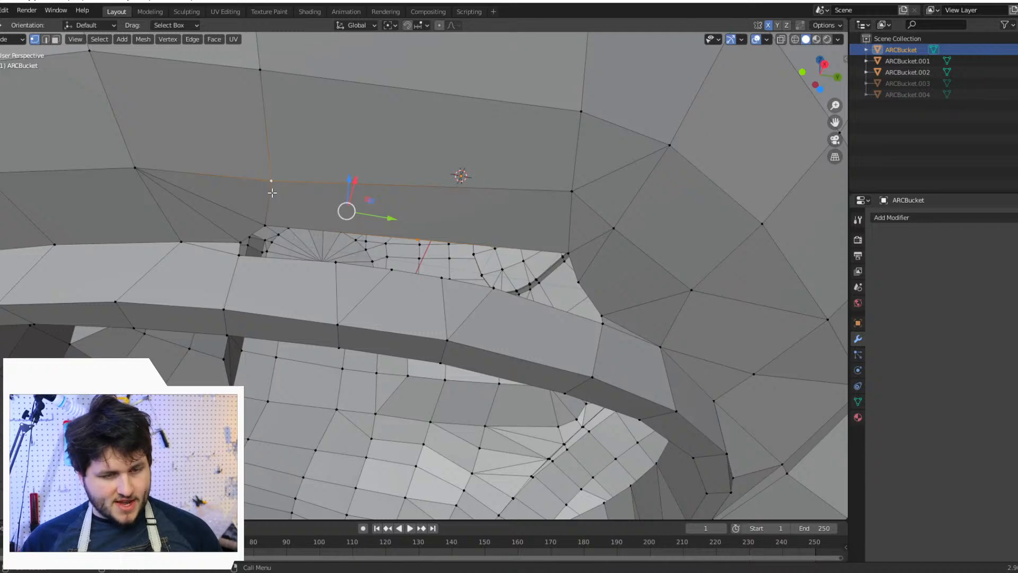
click(572, 182)
shift+click(419, 230)
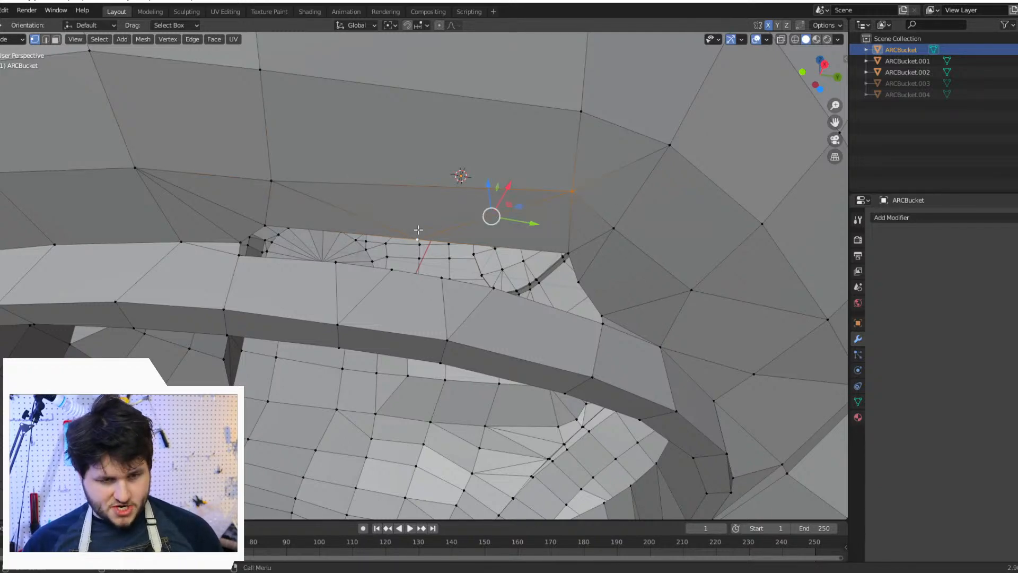
scroll(470, 234, down, 6)
click(625, 199)
scroll(532, 271, up, 4)
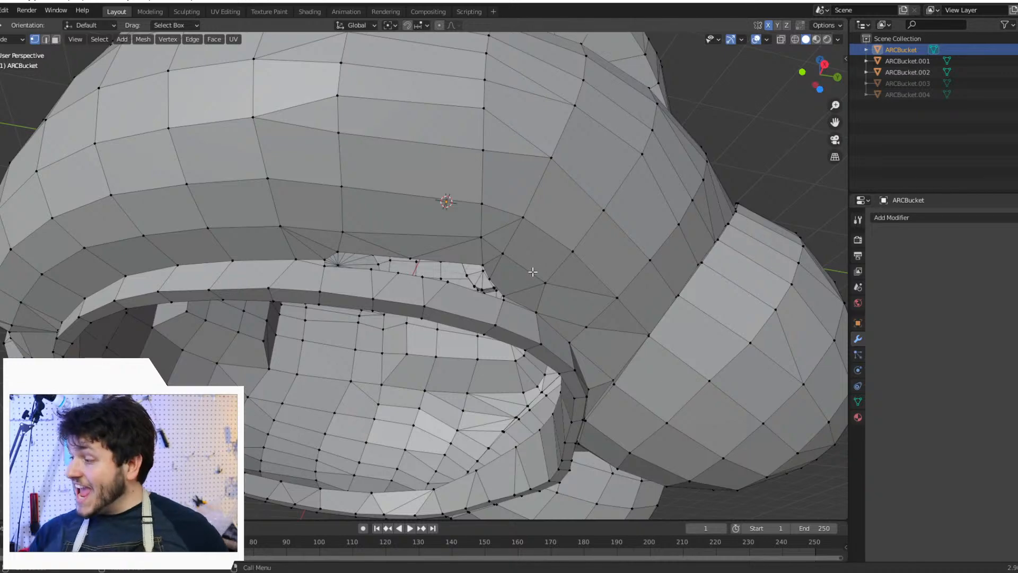
scroll(532, 272, up, 4)
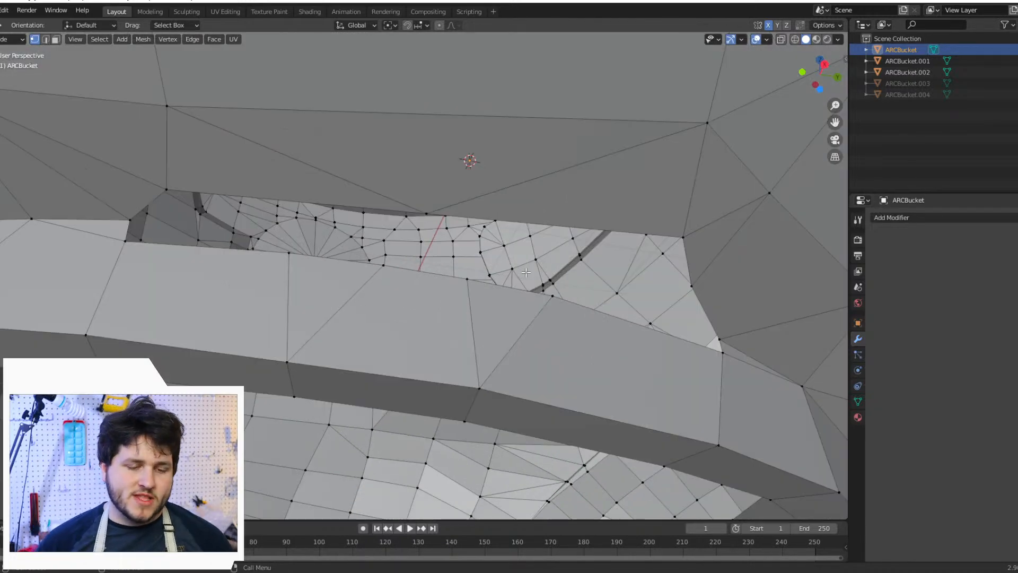
scroll(440, 294, down, 2)
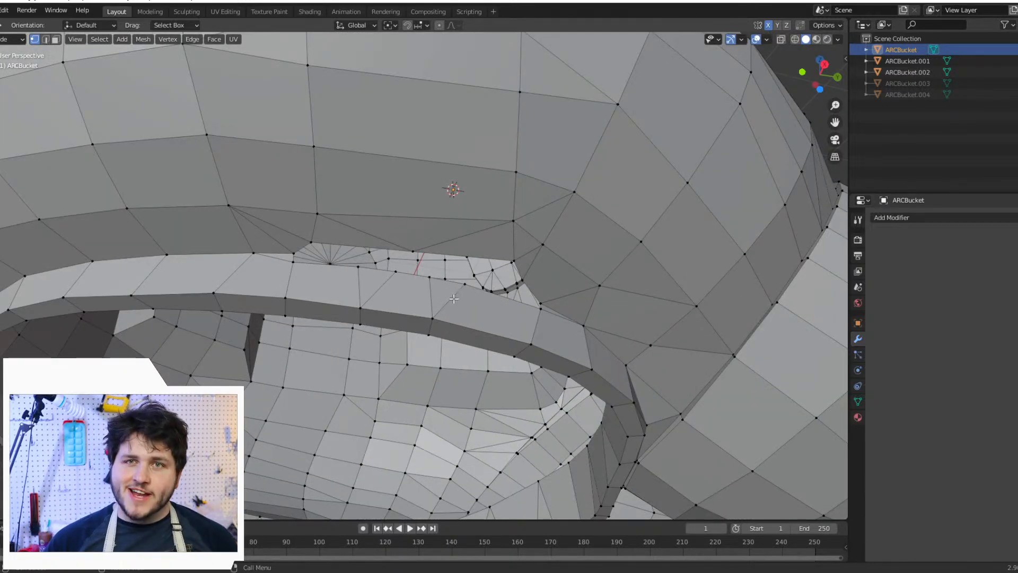
scroll(443, 299, down, 3)
mouse_move(449, 285)
middle_down()
mouse_move(455, 273)
mouse_move(495, 296)
mouse_move(657, 295)
mouse_move(461, 291)
middle_up()
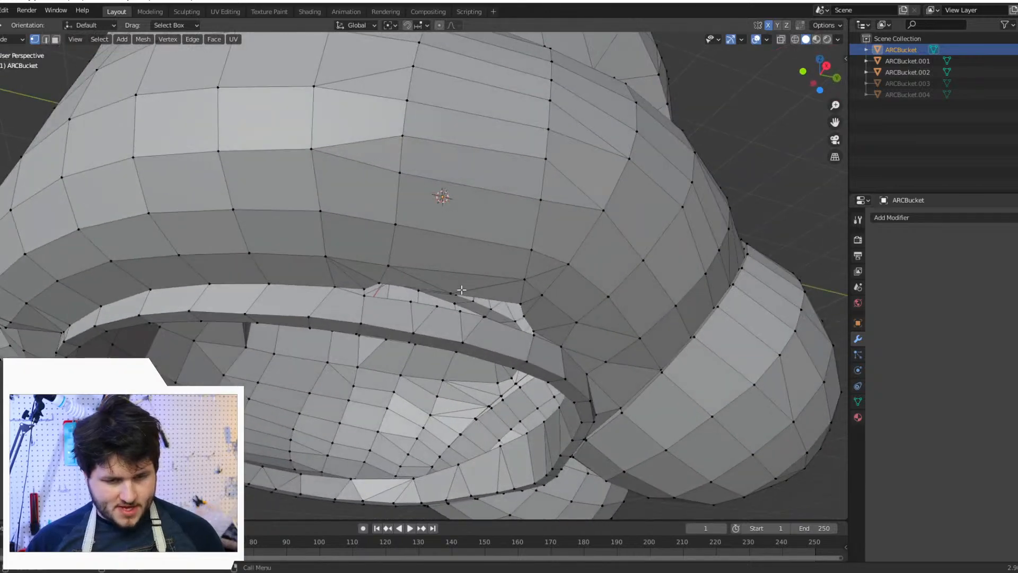
Step: Extrude the four vertices on the neck ring's upper edge, beside the open gap, slightly upward along the global Z axis
scroll(433, 339, up, 5)
scroll(431, 339, down, 5)
middle_drag(431, 340, 403, 326)
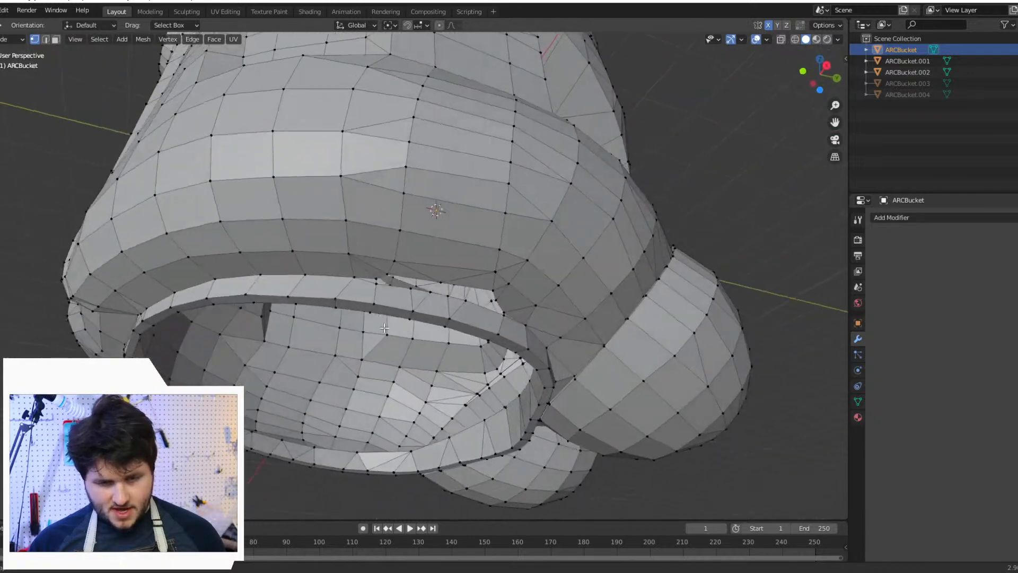
scroll(388, 326, up, 5)
click(400, 308)
shift+click(450, 315)
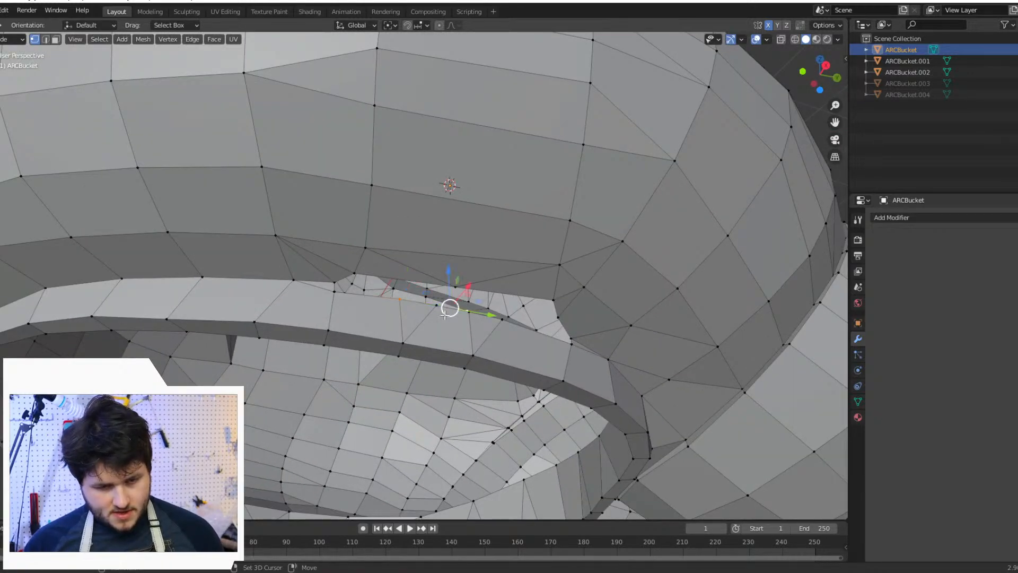
shift+click(431, 310)
key(ctrl+z)
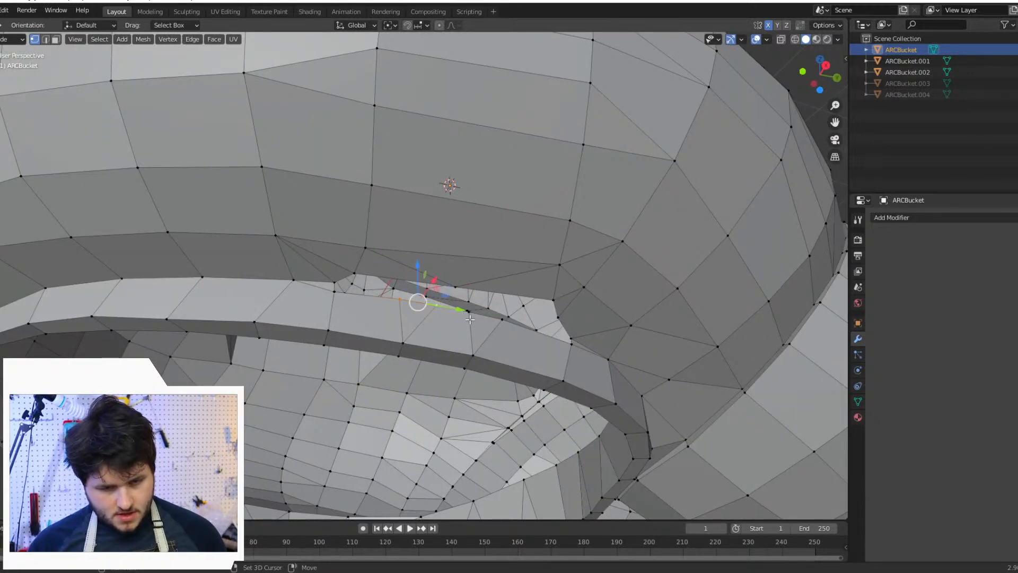
shift+click(472, 320)
shift+click(500, 326)
right_click(492, 327)
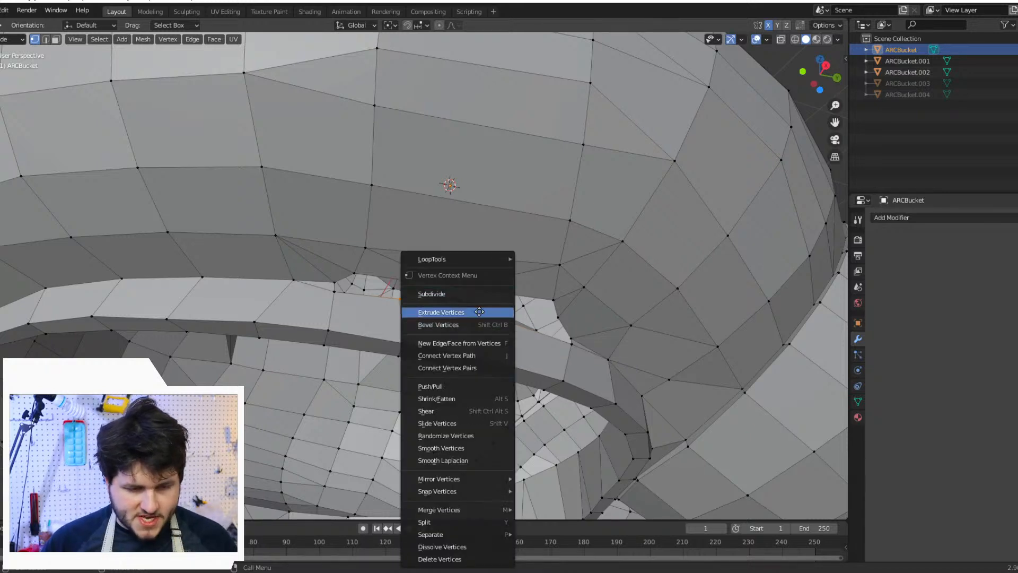
click(483, 312)
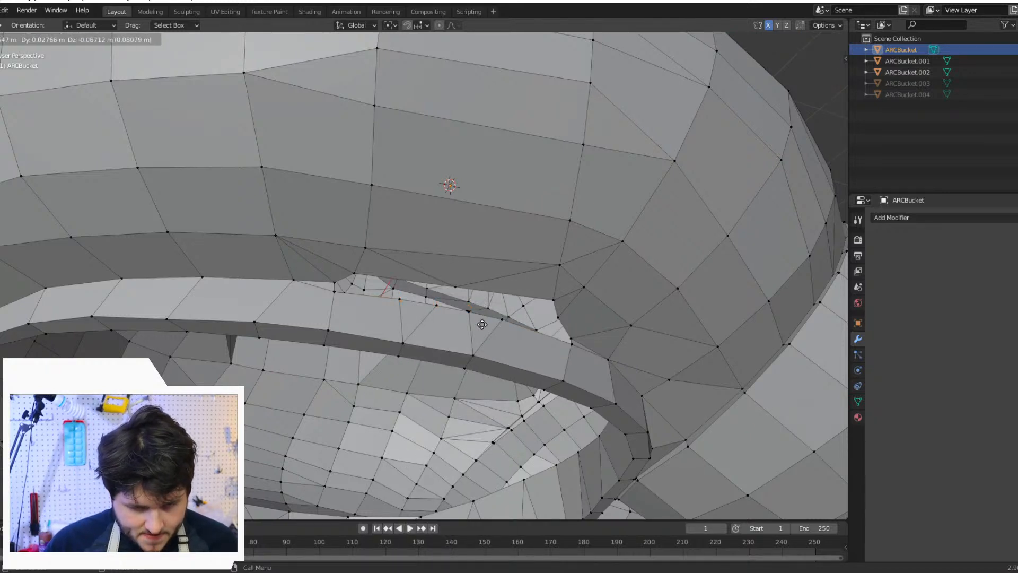
key(x)
key(z)
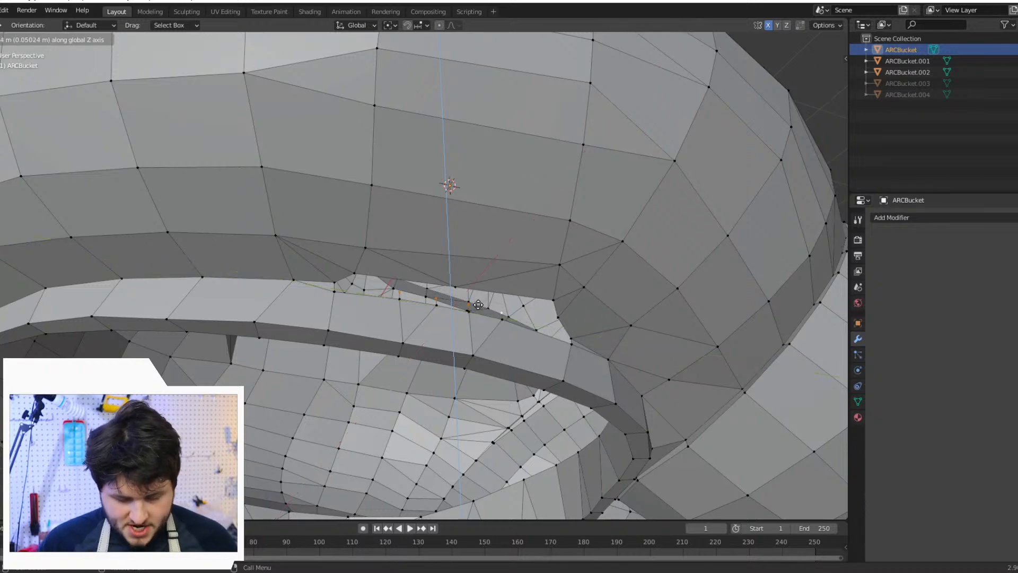
click(478, 304)
Step: Show the four extruded vertices close up in the right orthographic view with wireframe shading
middle_drag(498, 303, 501, 350)
click(823, 67)
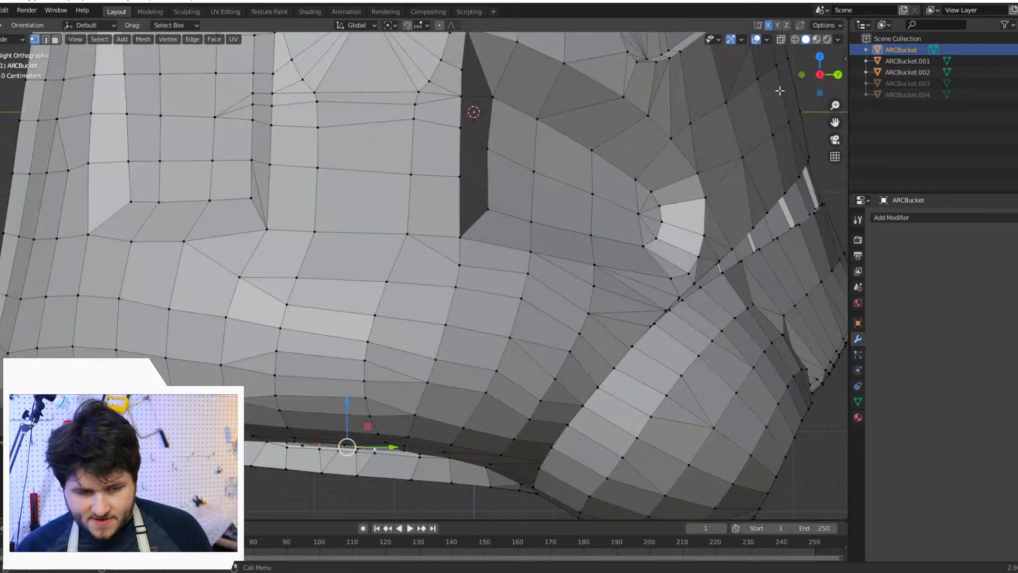
scroll(552, 291, up, 2)
shift+middle_drag(553, 284, 731, 87)
scroll(680, 185, up, 4)
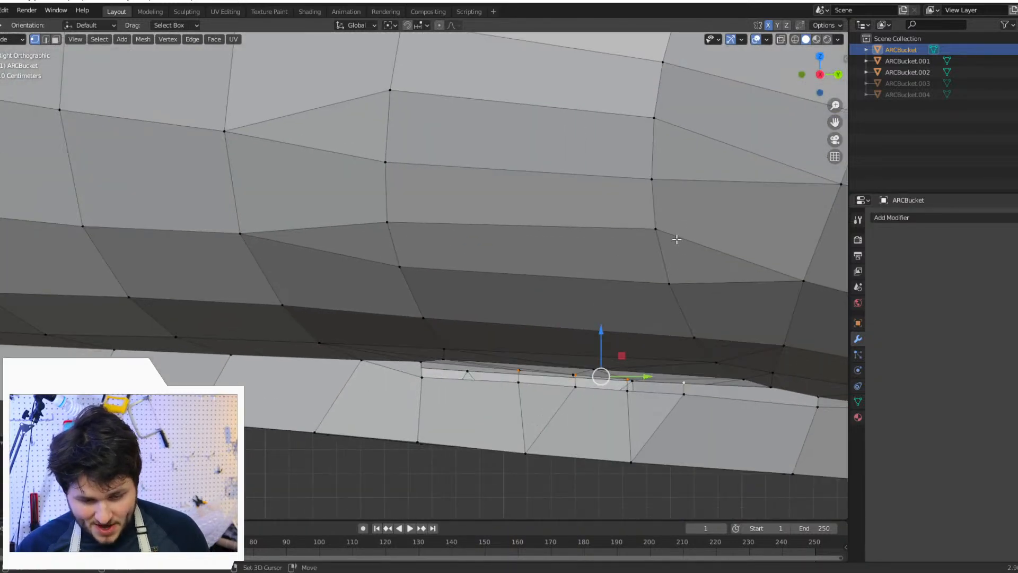
shift+middle_drag(675, 239, 563, 169)
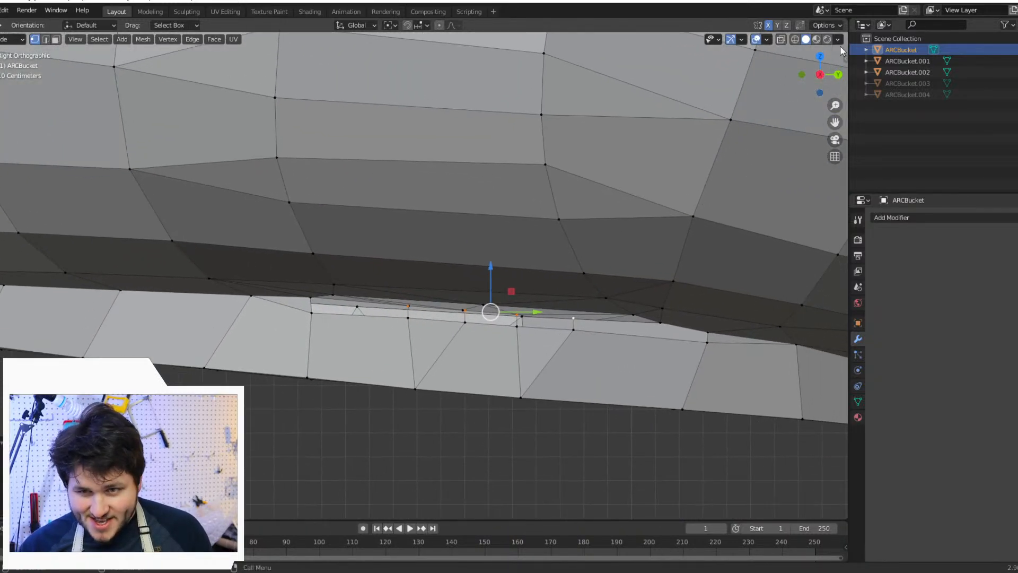
click(794, 39)
scroll(636, 272, up, 2)
scroll(592, 314, up, 1)
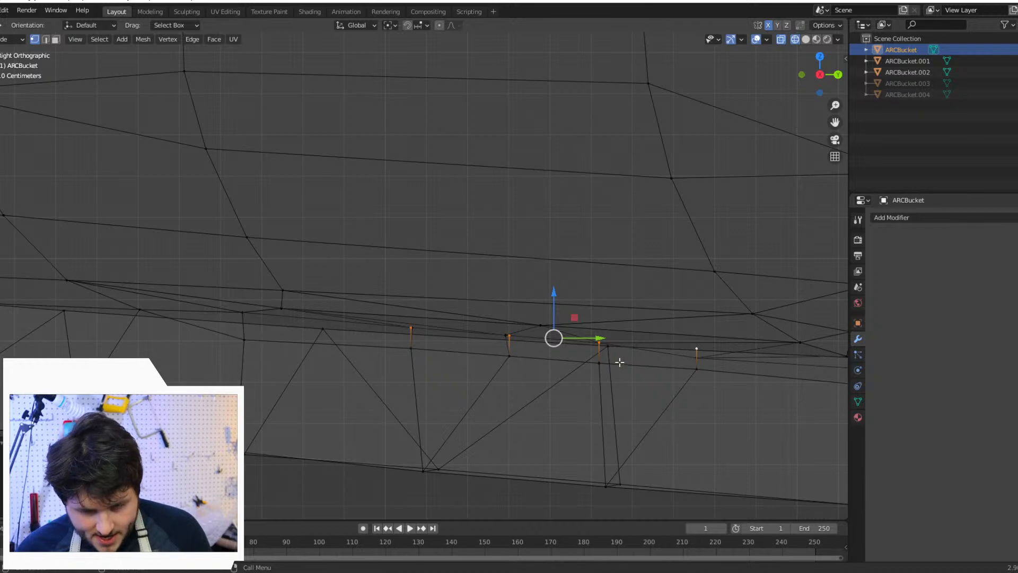
shift+middle_drag(646, 374, 518, 268)
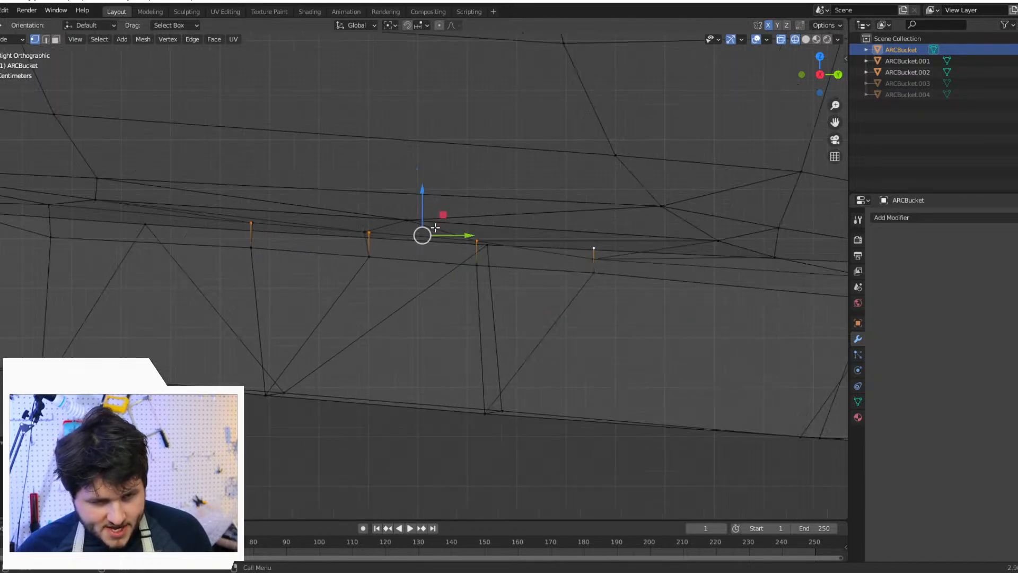
Step: Shift the first extruded vertex about 0.0045 m along positive Y and the second one slightly along negative Y
click(248, 222)
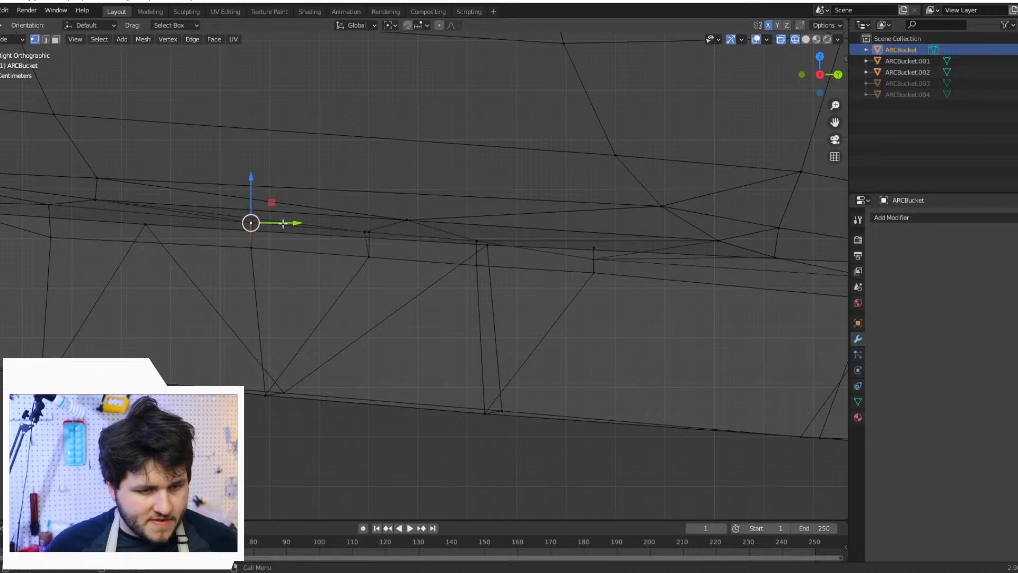
drag(295, 222, 302, 222)
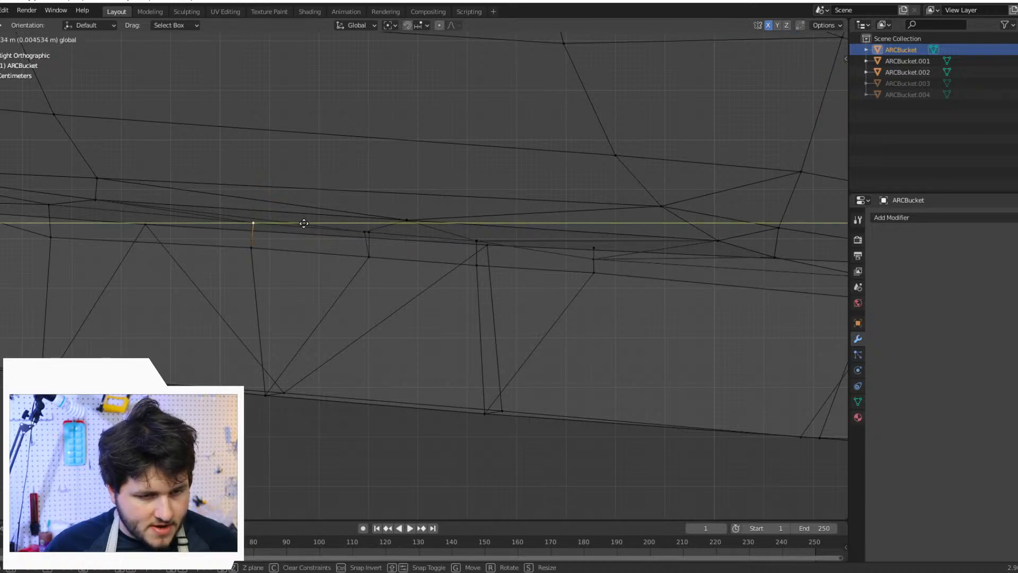
click(303, 223)
click(370, 258)
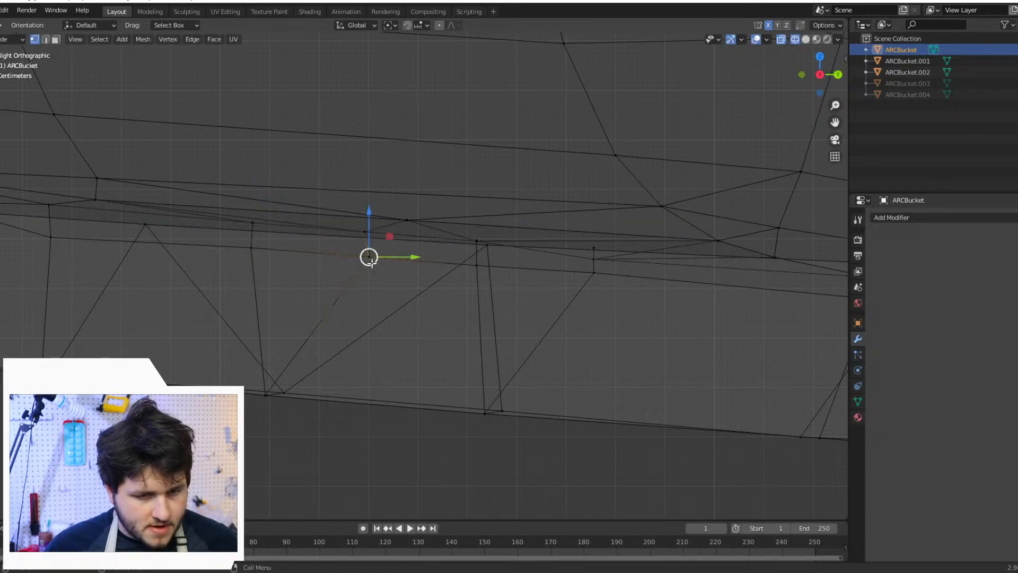
click(276, 275)
click(370, 233)
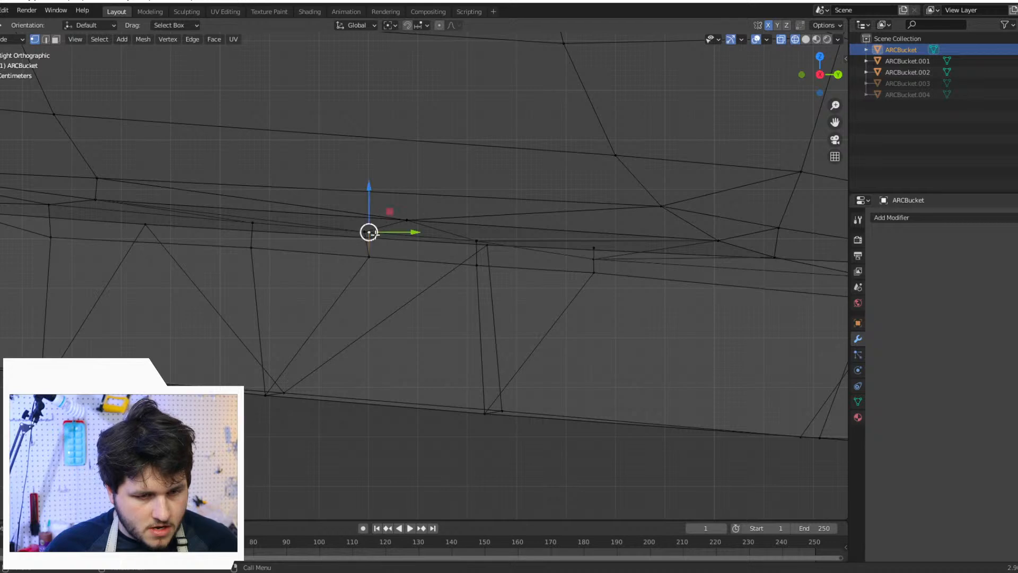
drag(412, 232, 407, 233)
Step: Try to shift the third extruded vertex along the positive Y axis, and undo the move
middle_drag(548, 281, 564, 211)
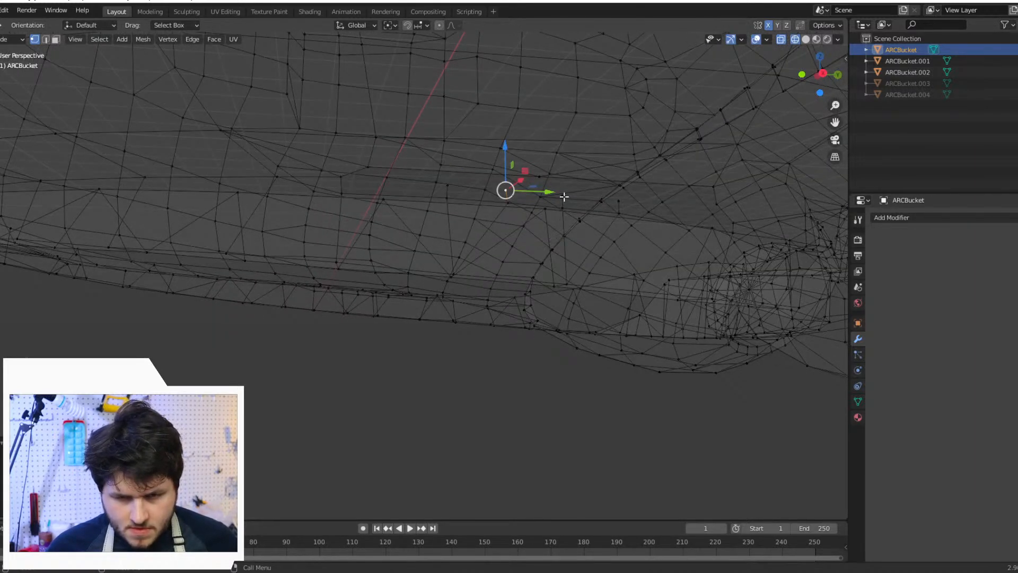
click(822, 73)
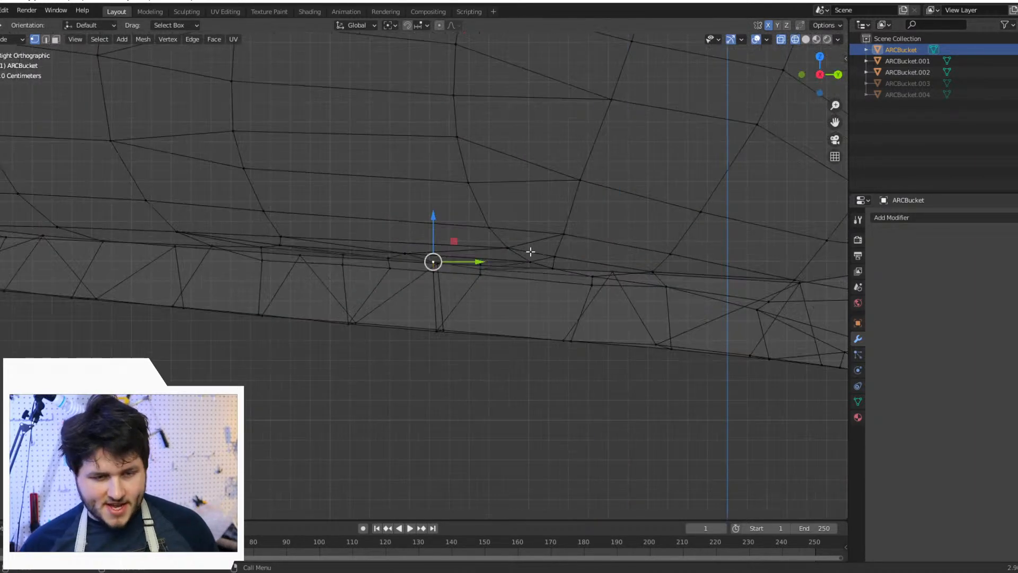
scroll(530, 252, up, 4)
drag(555, 225, 565, 225)
key(ctrl+z)
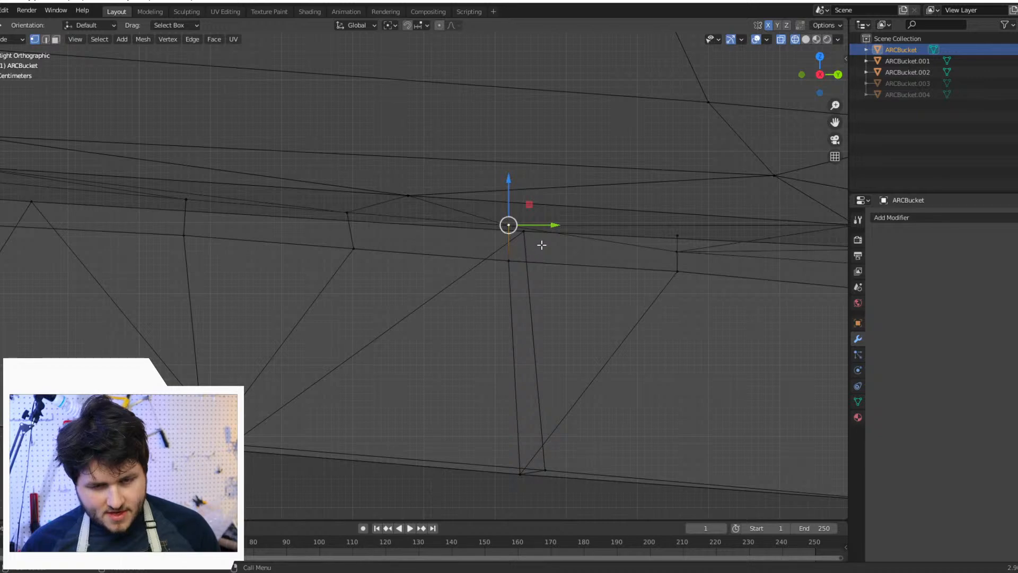
Step: Examine how the extruded vertices line up with the rim gap, using solid and wireframe shading from several angles
scroll(527, 257, down, 1)
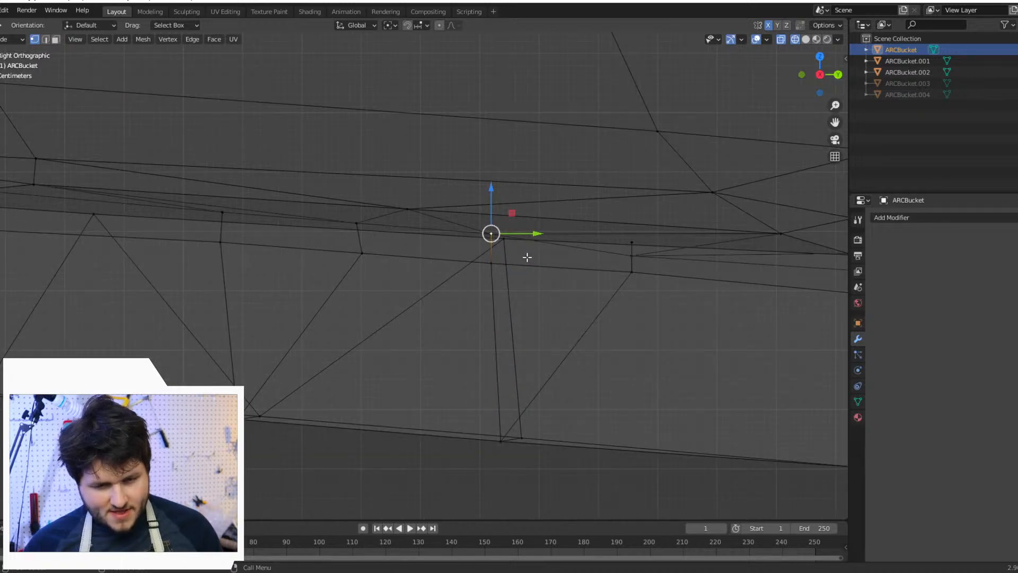
scroll(507, 285, down, 4)
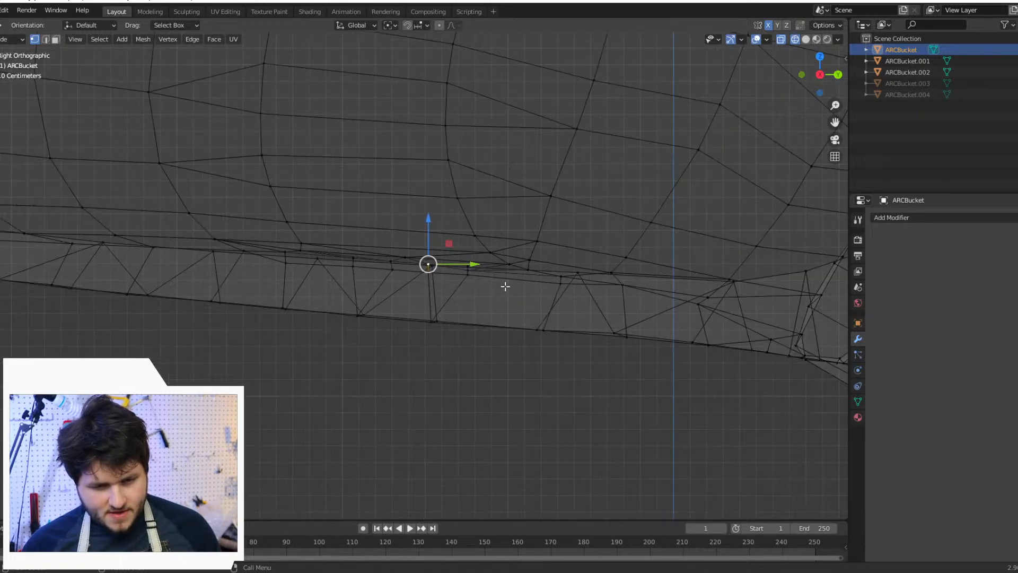
middle_drag(505, 284, 573, 329)
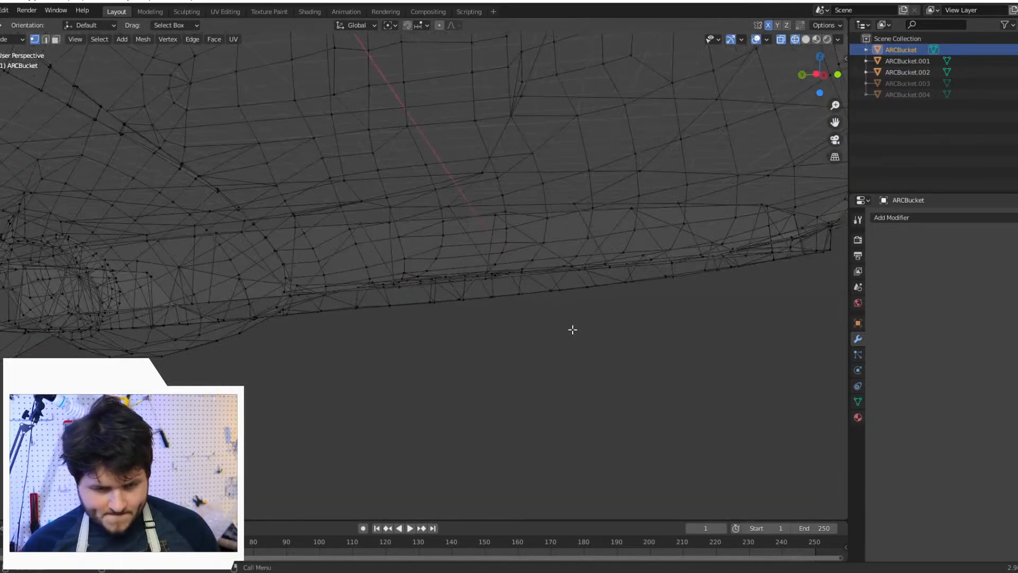
key(shift+z)
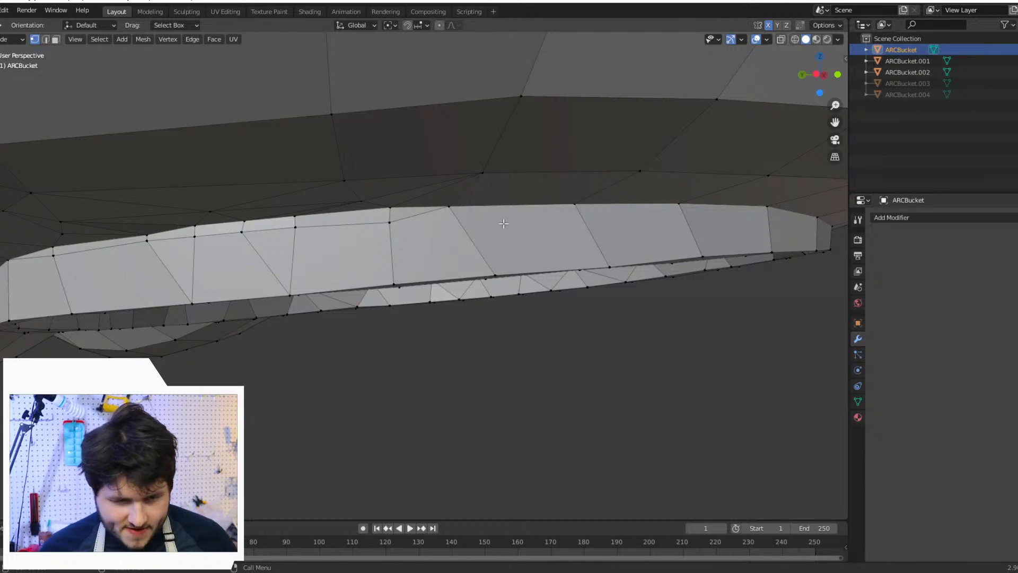
mouse_move(503, 223)
middle_down()
mouse_move(416, 217)
mouse_move(670, 212)
middle_up()
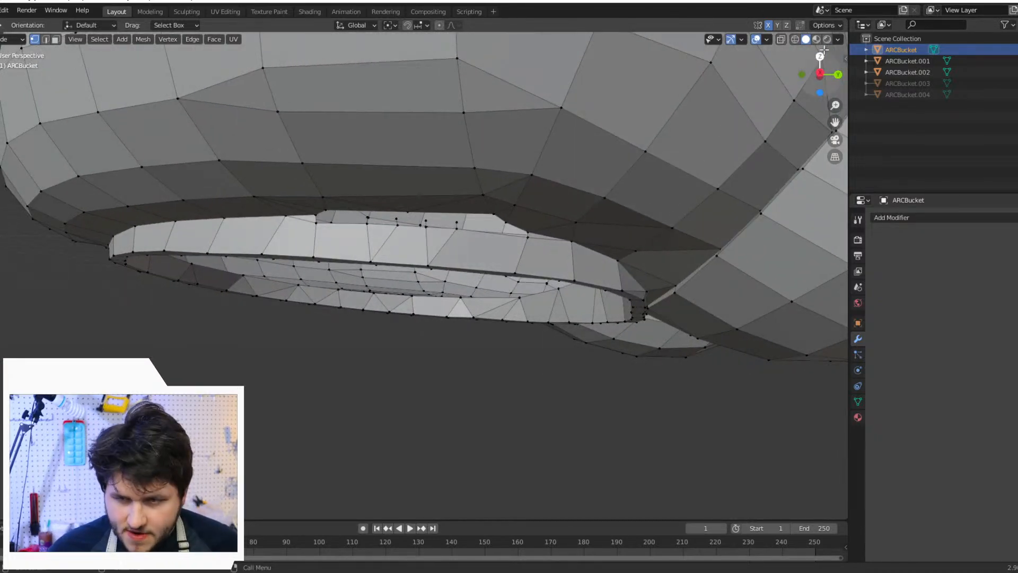
click(820, 74)
scroll(661, 249, up, 2)
scroll(661, 249, up, 5)
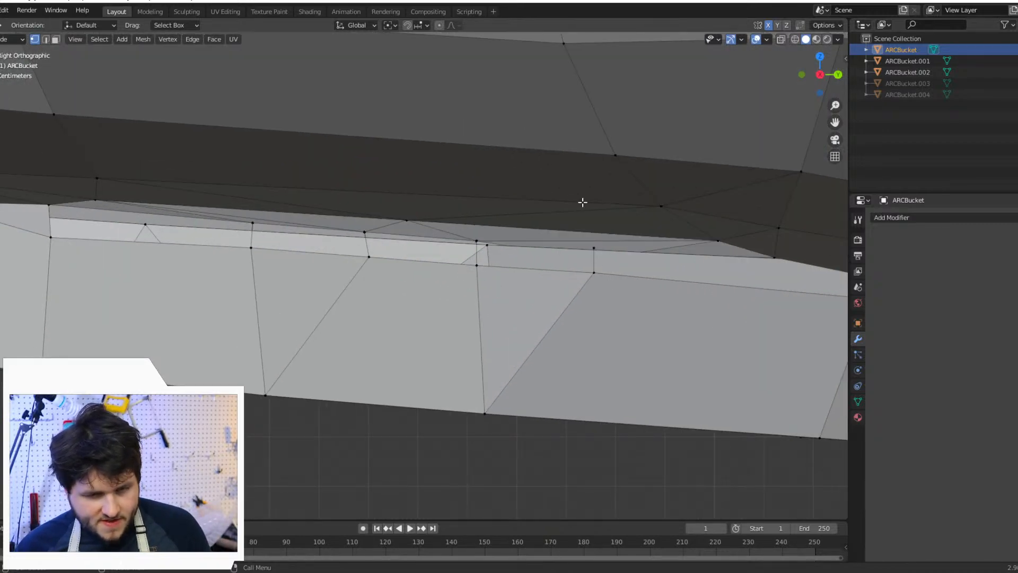
click(794, 40)
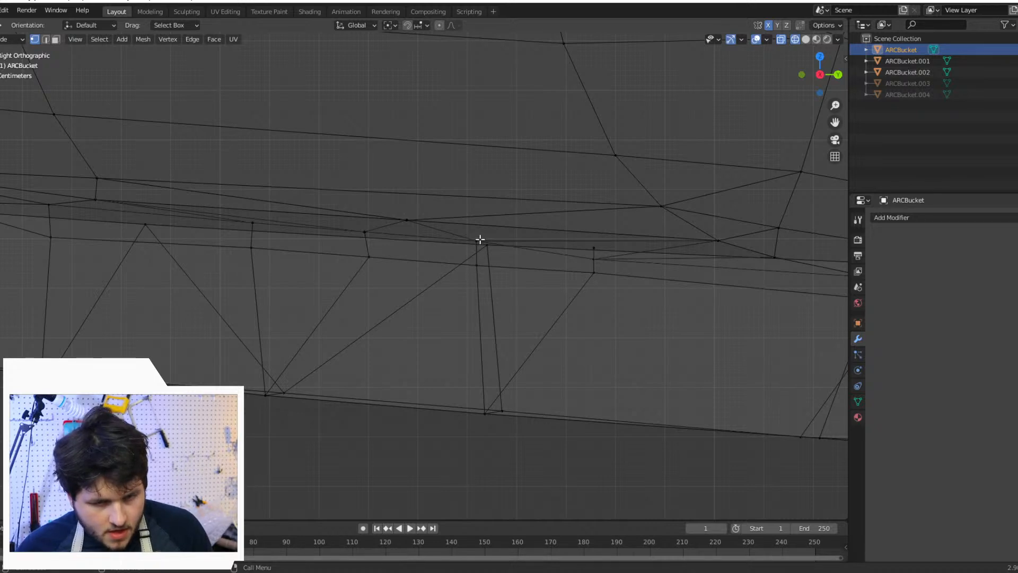
shift+middle_drag(518, 288, 473, 297)
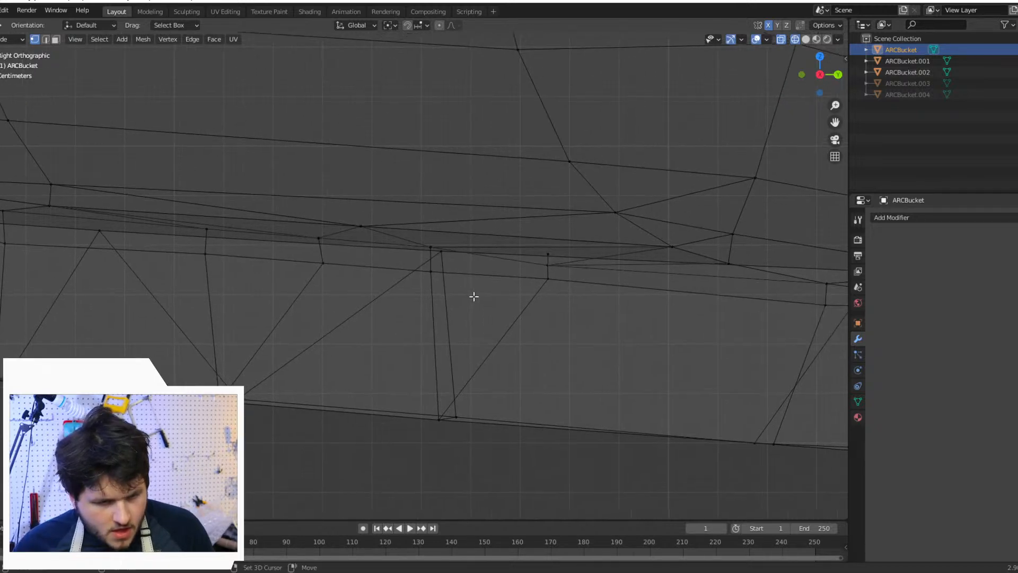
Step: Try moving the lower ring vertex beneath the second extruded one, and undo back to before the vertex extrusion
click(321, 265)
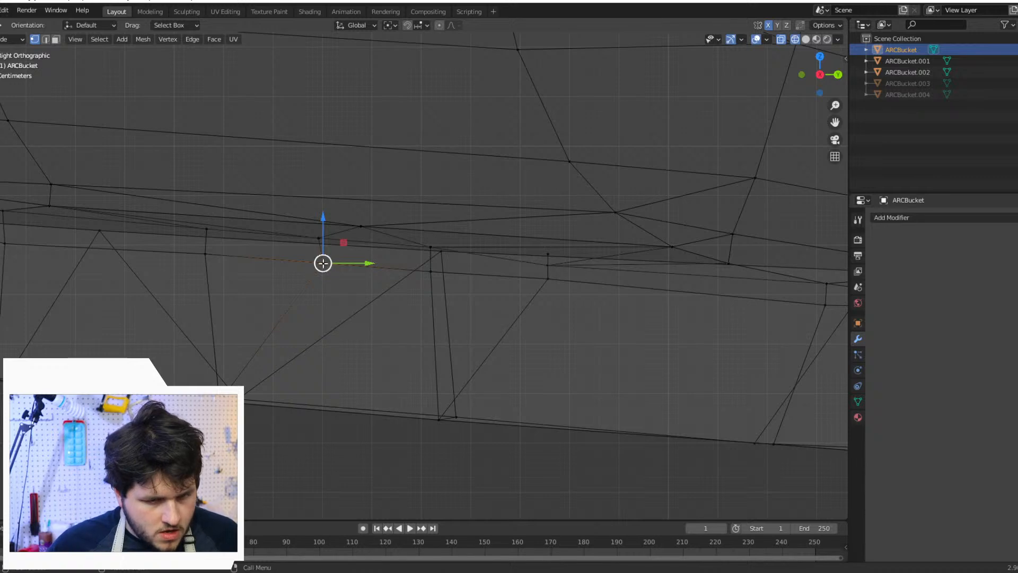
drag(323, 263, 218, 302)
key(ctrl+z)
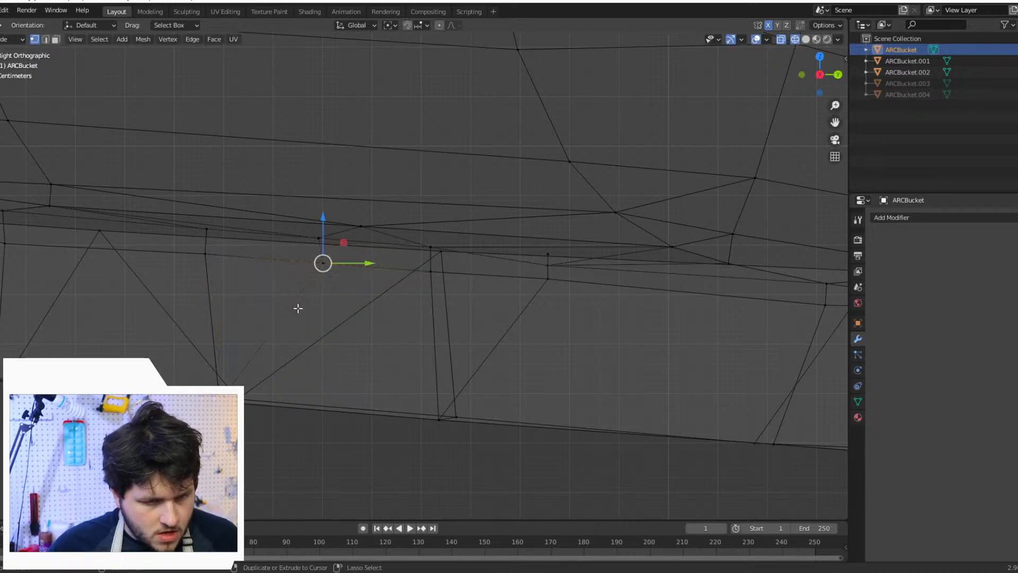
key(ctrl+z)
key(ctrl+z)
key(ctrl+z)
key(ctrl+z)
key(ctrl+z)
key(ctrl+z)
key(ctrl+z)
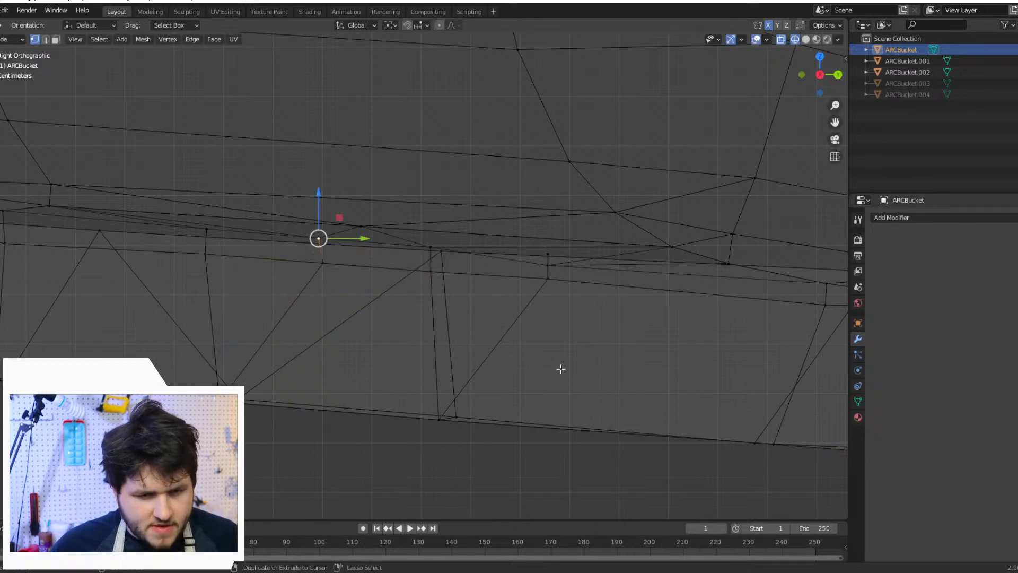
key(ctrl+z)
key(ctrl+z)
key(ctrl+z)
key(ctrl+z)
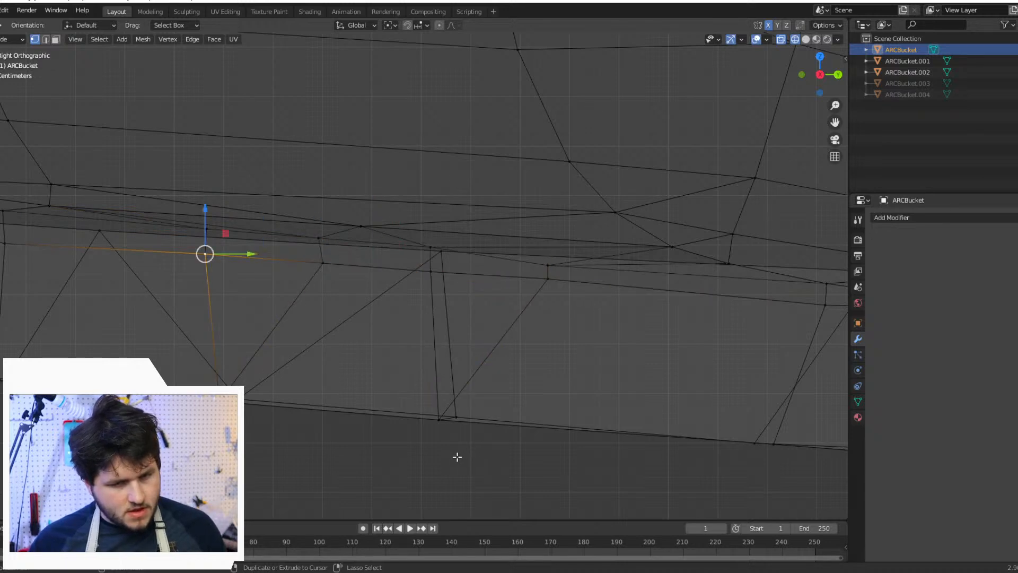
key(ctrl+z)
key(ctrl+z)
key(ctrl+z)
key(ctrl+z)
key(ctrl+z)
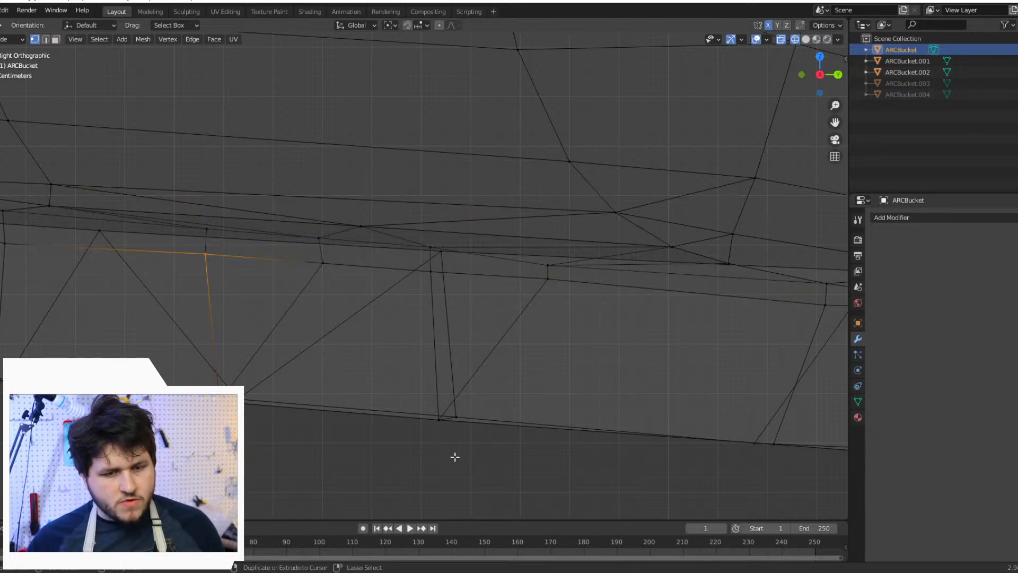
Step: Redo the four-vertex extrusion and the shifts of the first two extruded vertices
key(ctrl+z)
key(ctrl+z)
key(ctrl+z)
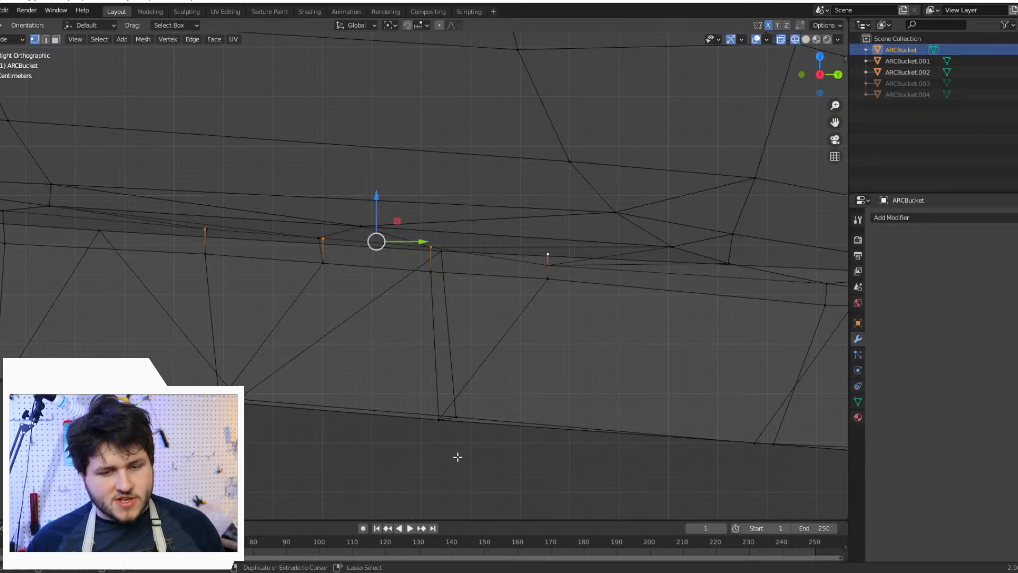
key(ctrl+z)
key(ctrl+z)
key(ctrl+z)
key(ctrl+z)
key(ctrl+z)
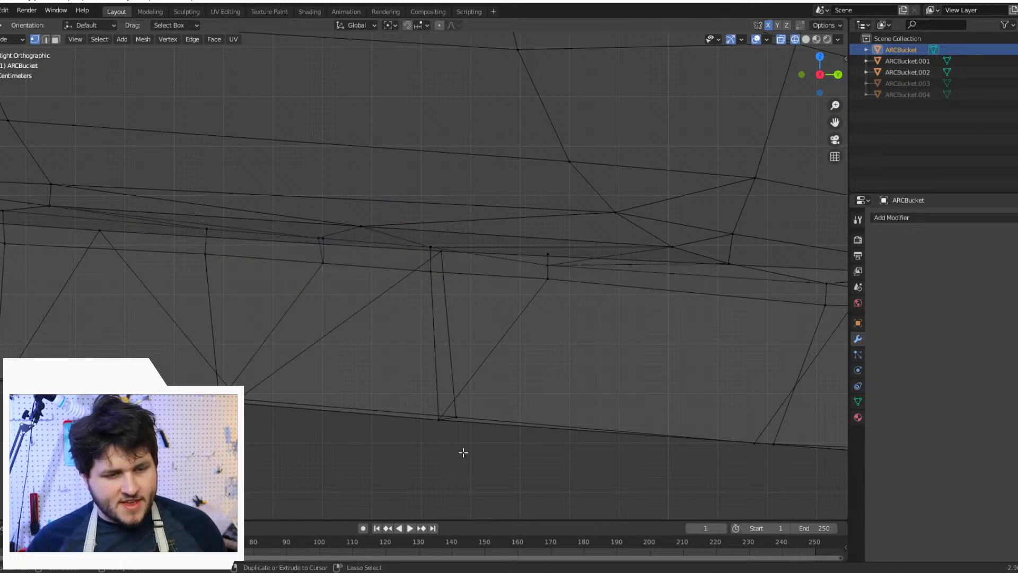
key(ctrl+z)
key(ctrl+z)
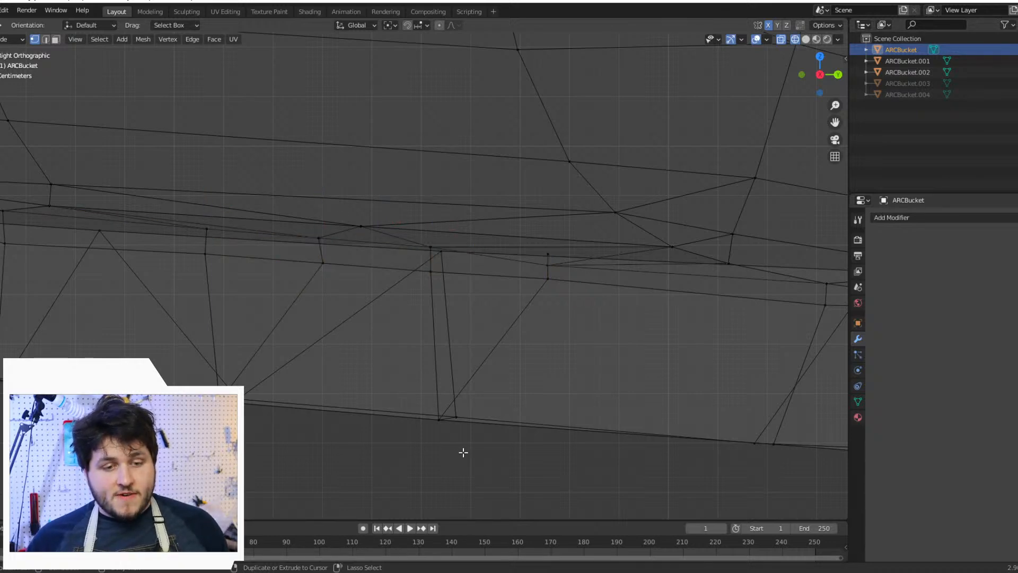
scroll(443, 307, down, 3)
middle_drag(445, 324, 447, 379)
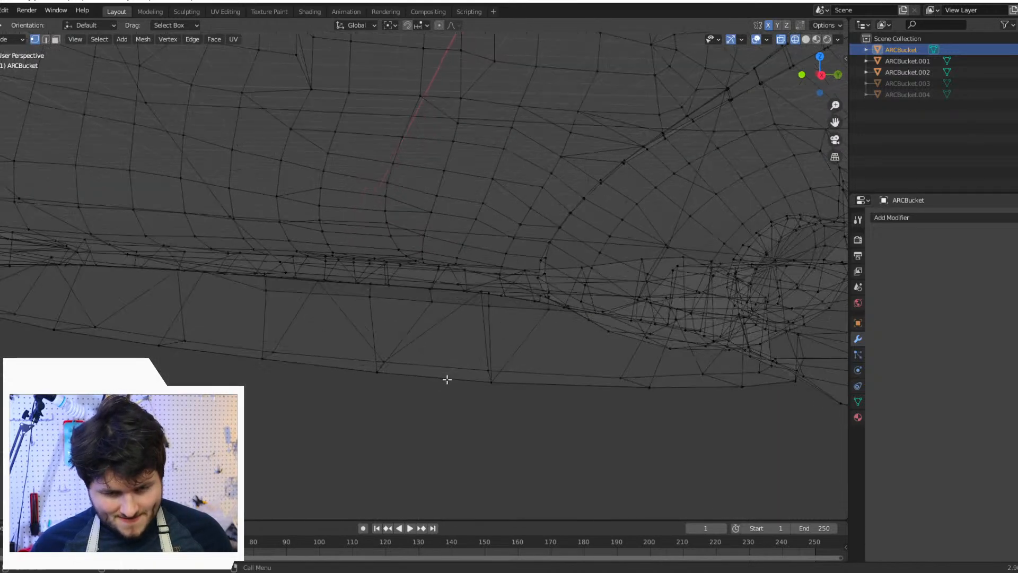
Step: Try to shift the third extruded vertex slightly along the positive Y axis in the right side view
click(490, 291)
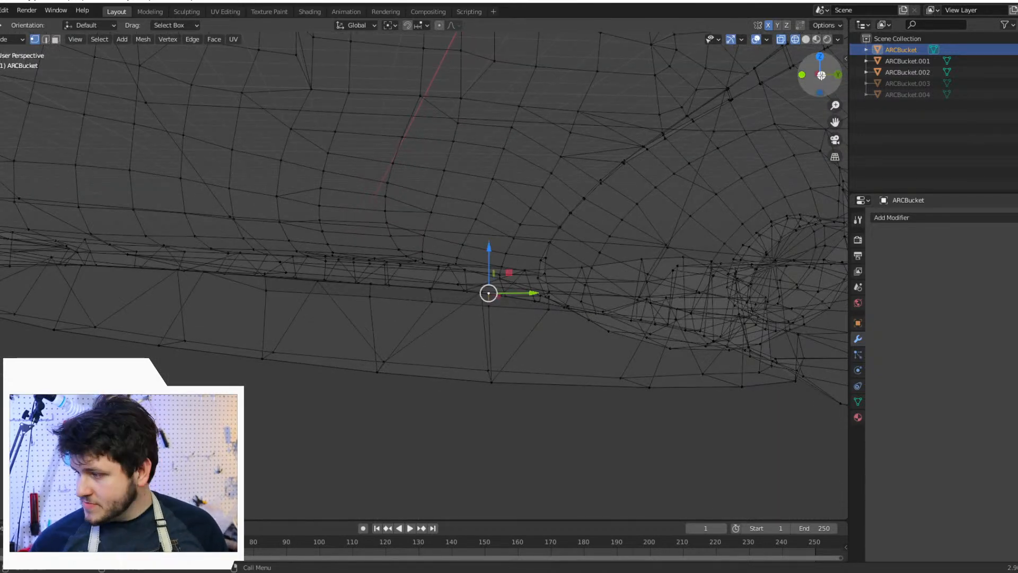
click(821, 75)
scroll(625, 216, up, 4)
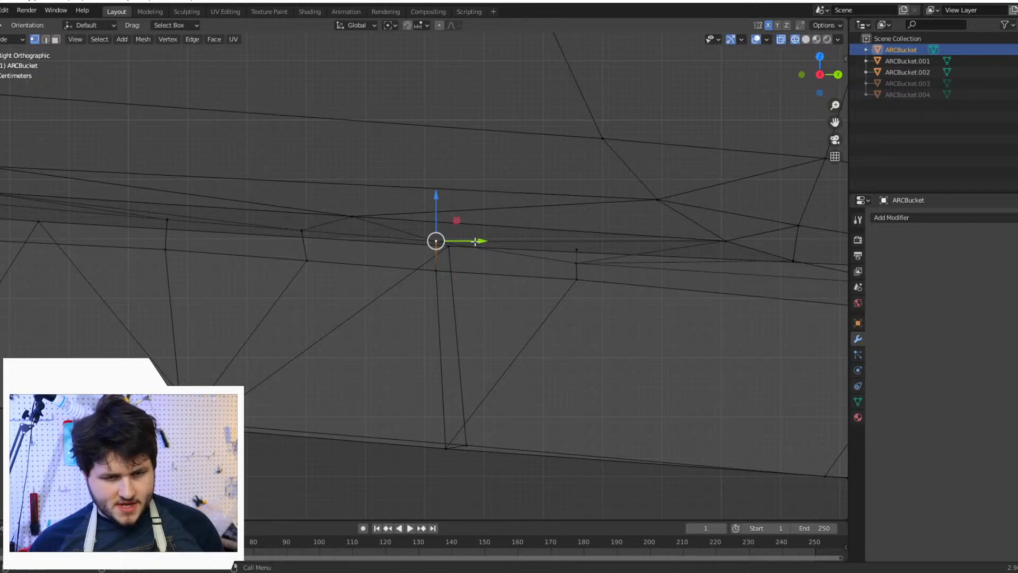
mouse_move(475, 242)
mouse_down()
mouse_move(489, 241)
mouse_move(481, 242)
mouse_up()
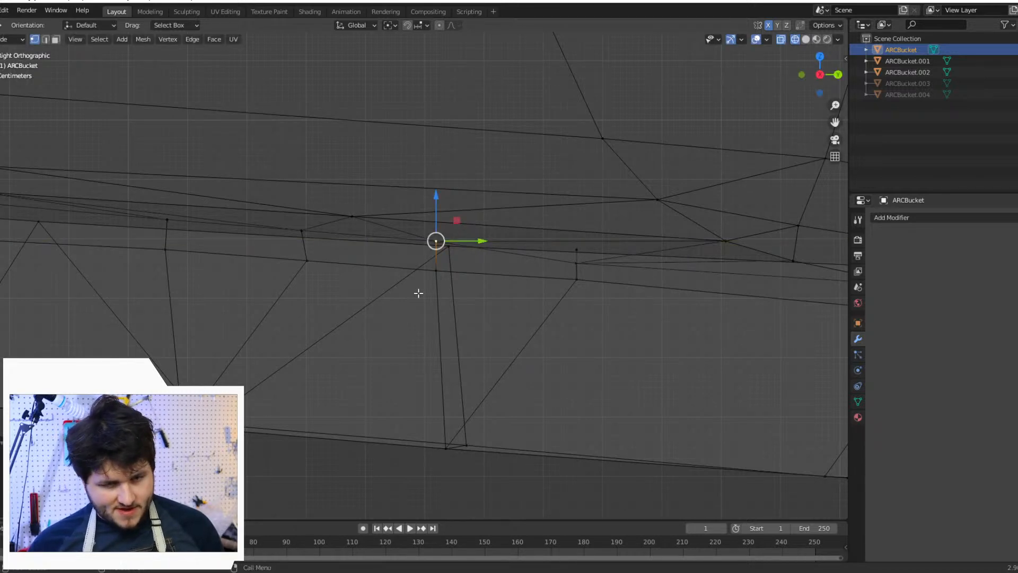
Step: Lower the fourth extruded vertex along the Z axis to line up with the helmet rim edge
scroll(486, 288, up, 2)
click(654, 237)
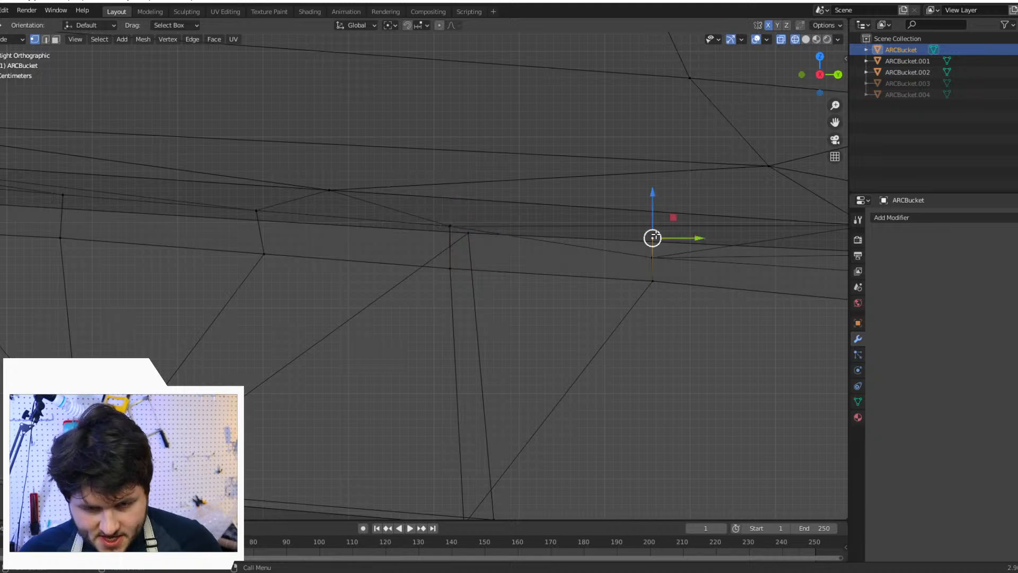
drag(652, 190, 649, 212)
Step: Examine in solid shading how the extruded vertices meet the helmet rim, from the outside, below and the right side
middle_drag(632, 286, 765, 408)
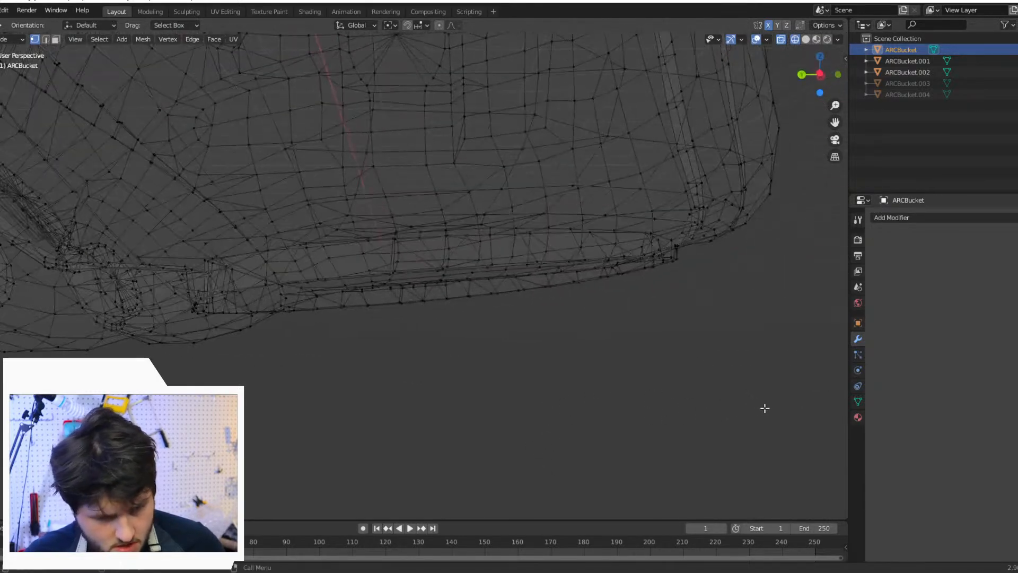
click(806, 39)
mouse_move(577, 175)
middle_down()
mouse_move(538, 164)
mouse_move(568, 125)
mouse_move(560, 180)
middle_up()
scroll(557, 149, up, 2)
scroll(560, 180, up, 6)
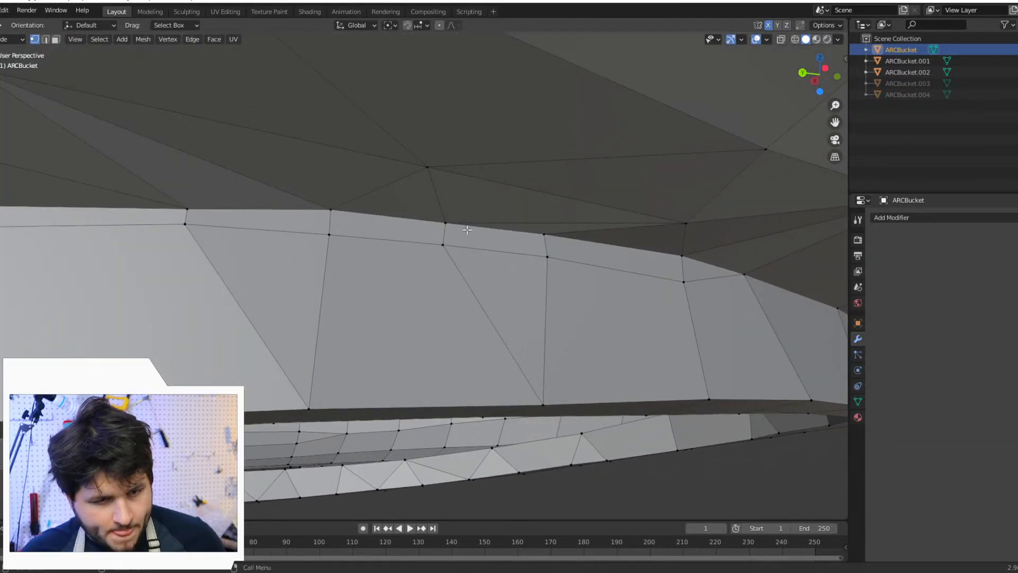
scroll(467, 229, down, 6)
mouse_move(466, 265)
middle_down()
mouse_move(461, 233)
mouse_move(455, 277)
middle_up()
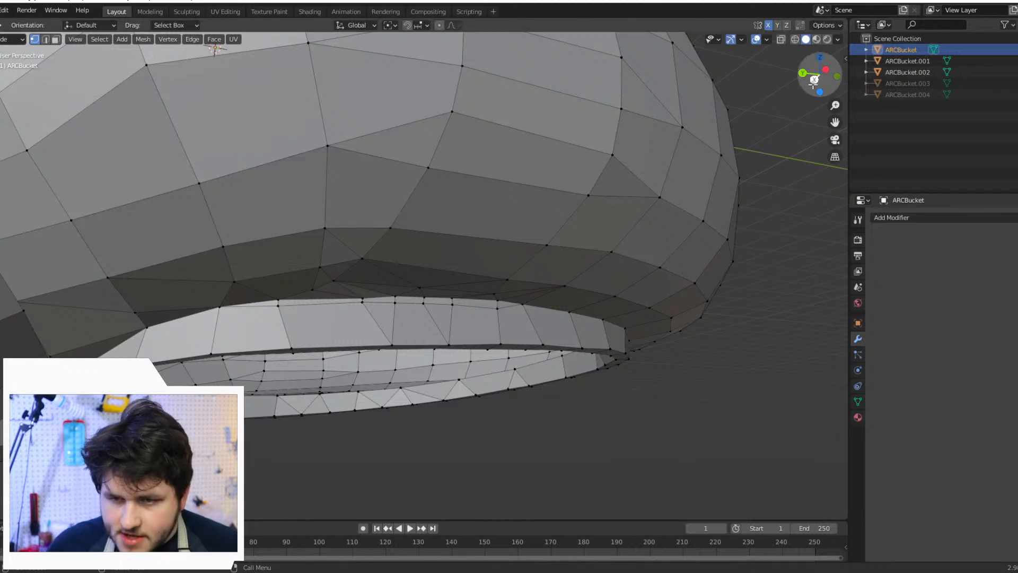
click(825, 70)
scroll(597, 237, up, 4)
shift+middle_drag(597, 238, 534, 34)
scroll(573, 345, up, 8)
shift+middle_drag(610, 250, 440, 279)
scroll(562, 175, down, 1)
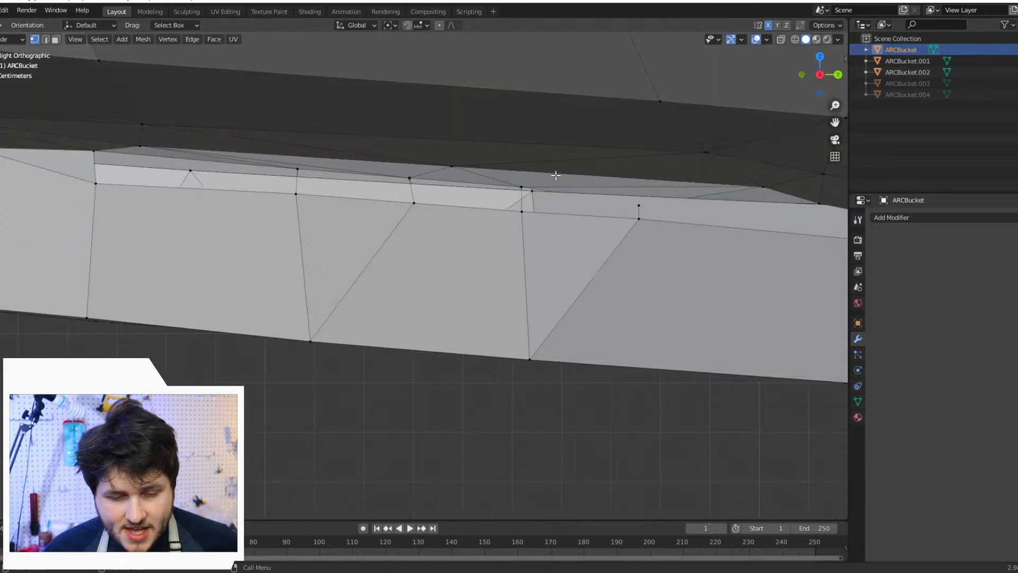
middle_drag(532, 204, 541, 199)
scroll(541, 199, down, 7)
middle_drag(509, 269, 503, 296)
scroll(503, 297, up, 2)
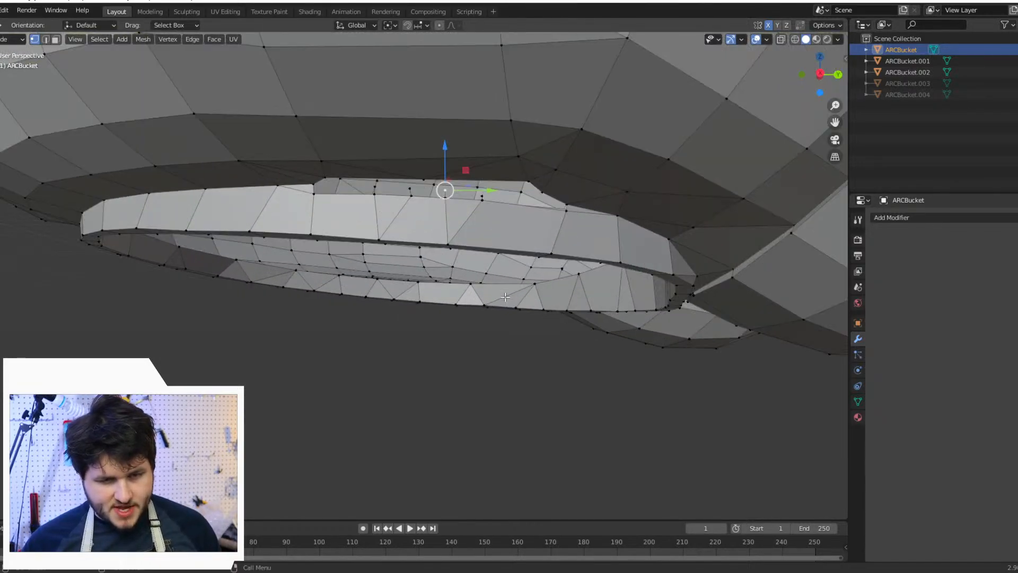
Step: Try to move the third extruded vertex along positive Y and slightly down Z onto the overlapping inner-loop vertex
click(794, 39)
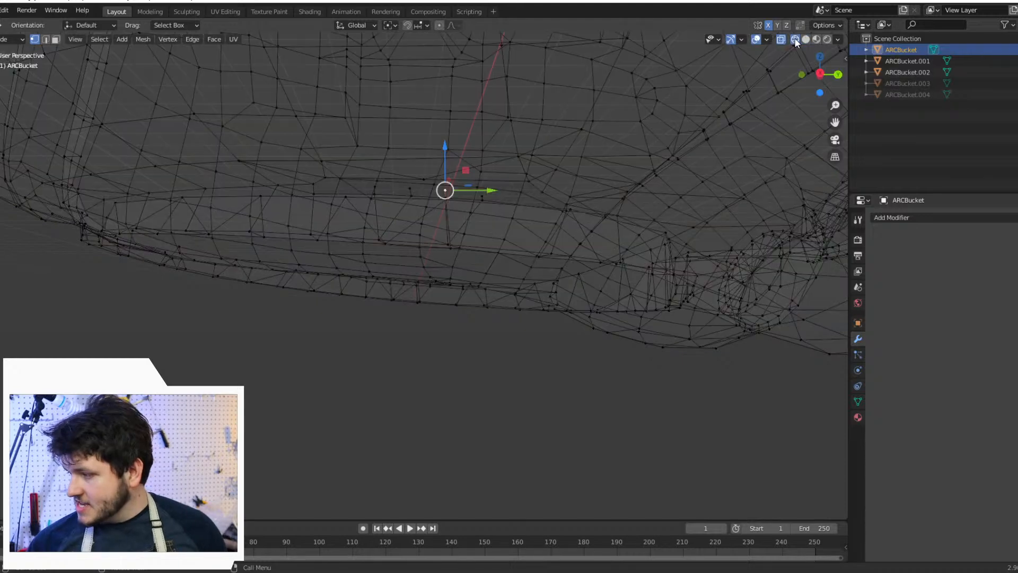
click(820, 74)
scroll(533, 212, up, 6)
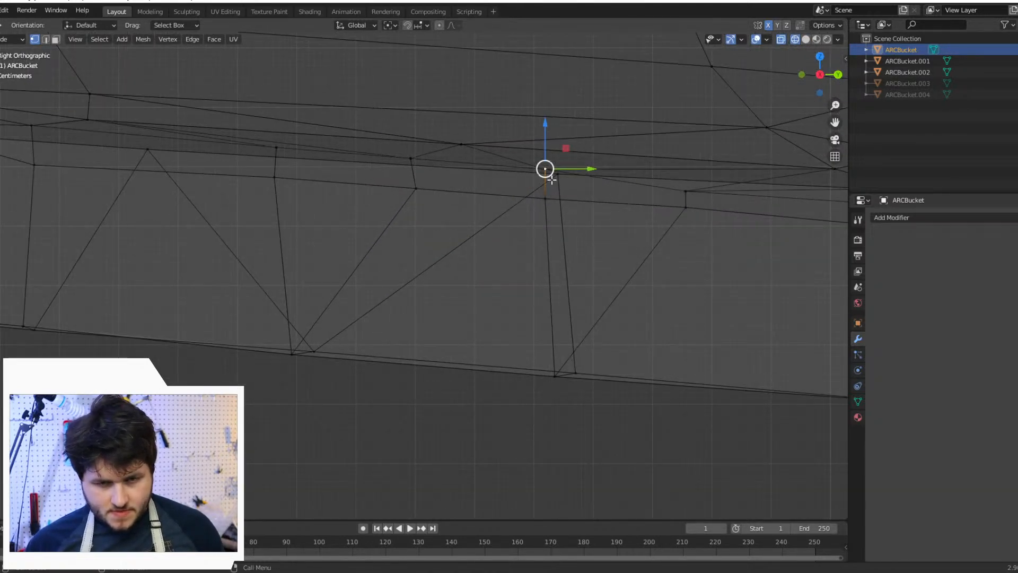
drag(591, 169, 604, 168)
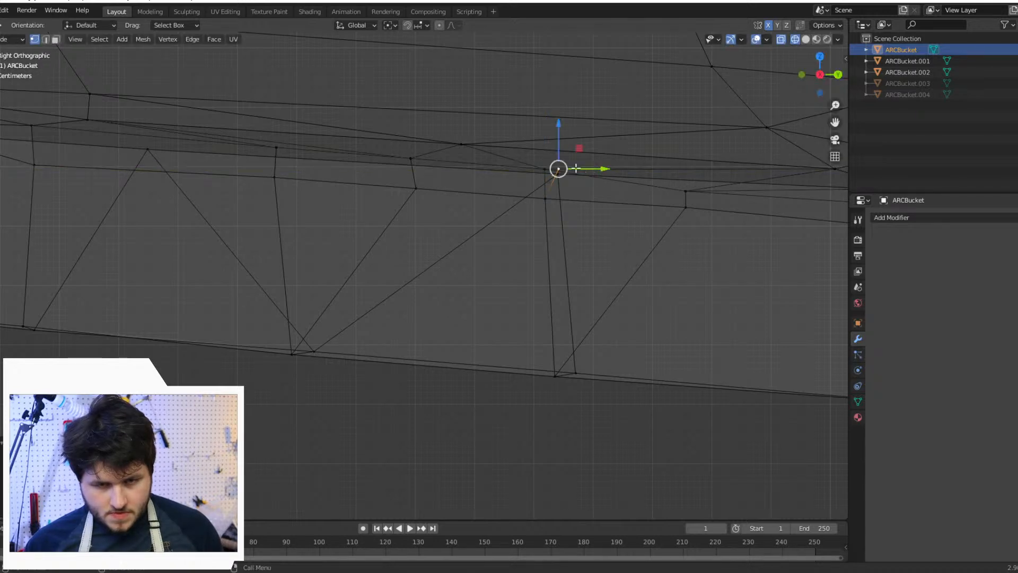
drag(562, 120, 560, 128)
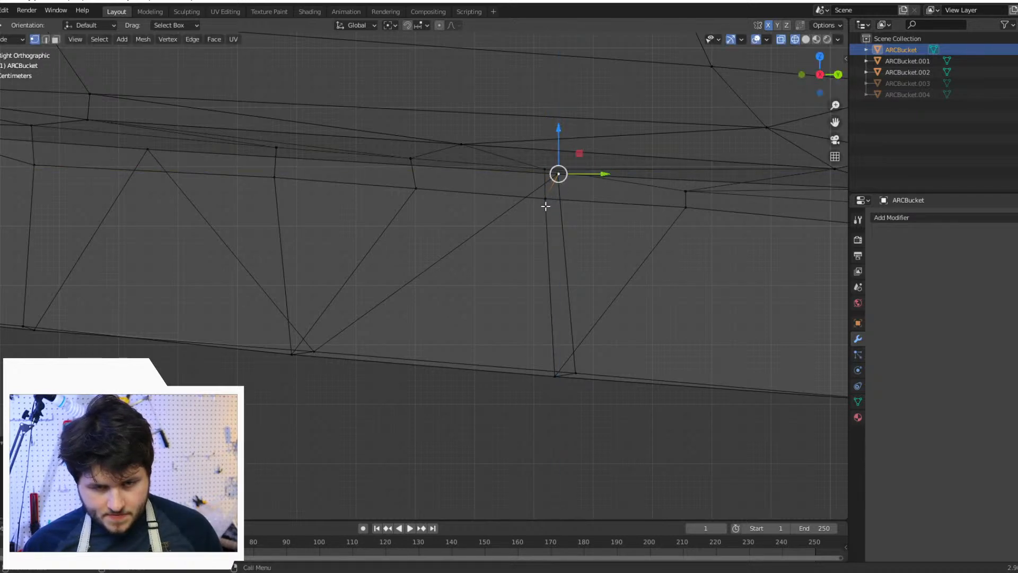
Step: Try moving the ring vertex beneath the third extruded one, and undo back to before the third vertex's shift
click(545, 199)
drag(545, 198, 523, 253)
key(ctrl+z)
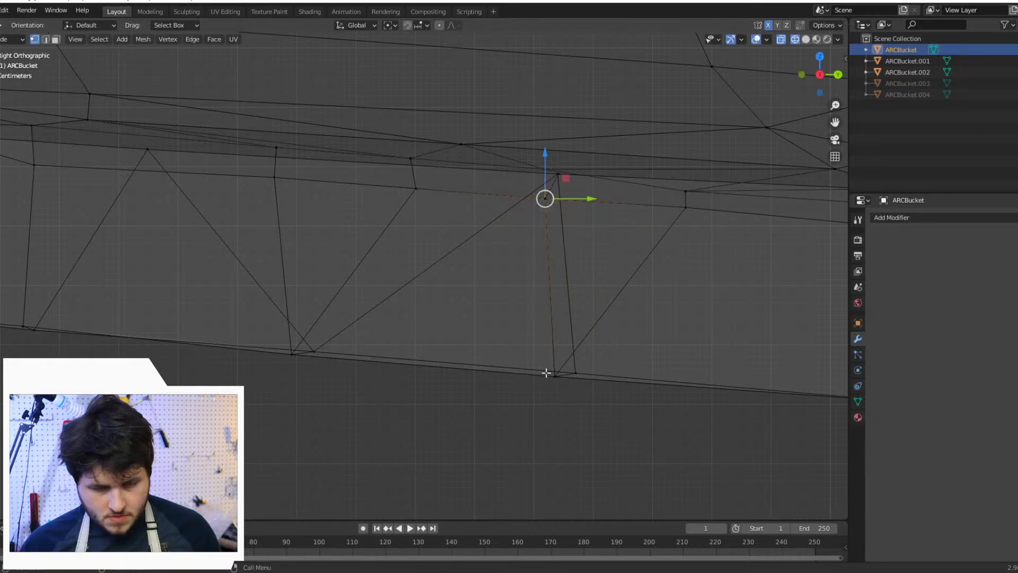
scroll(546, 372, down, 4)
click(528, 397)
key(ctrl+z)
key(ctrl+z)
key(ctrl+z)
key(ctrl+z)
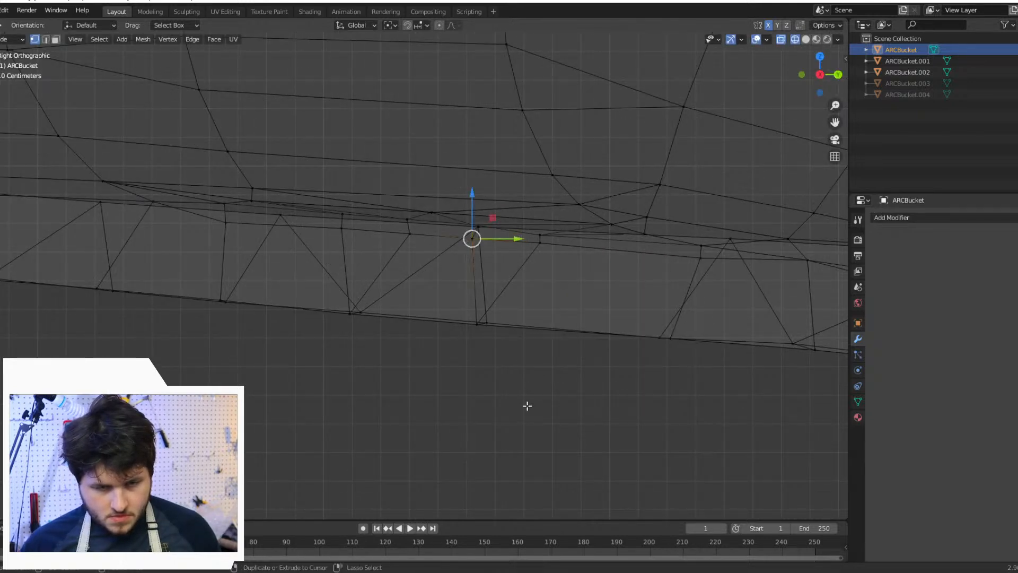
click(527, 406)
scroll(530, 401, up, 5)
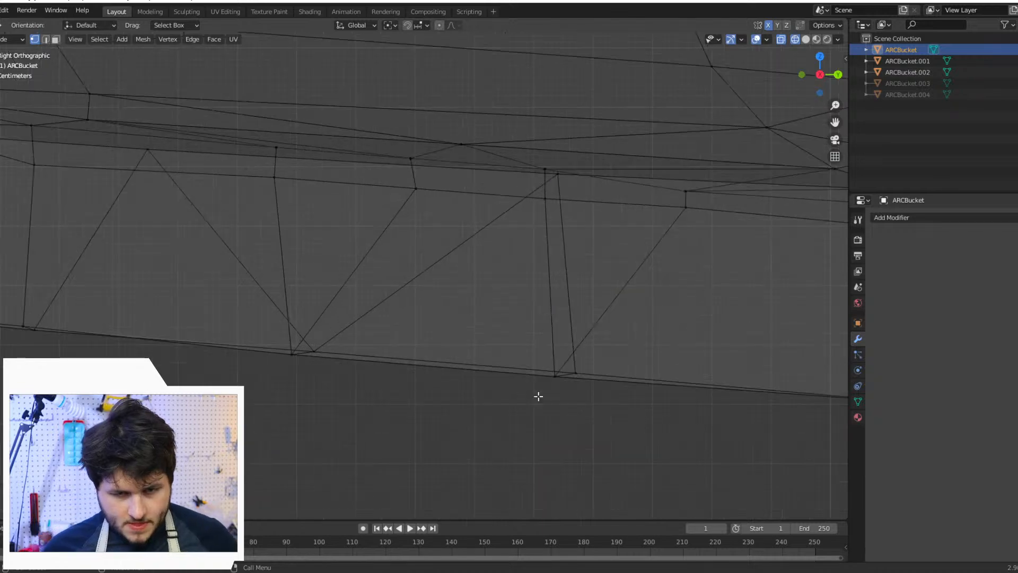
Step: Select the vertices around the neck ring's inner upper loop inside the helmet and delete them
middle_drag(556, 352, 557, 353)
scroll(557, 352, down, 8)
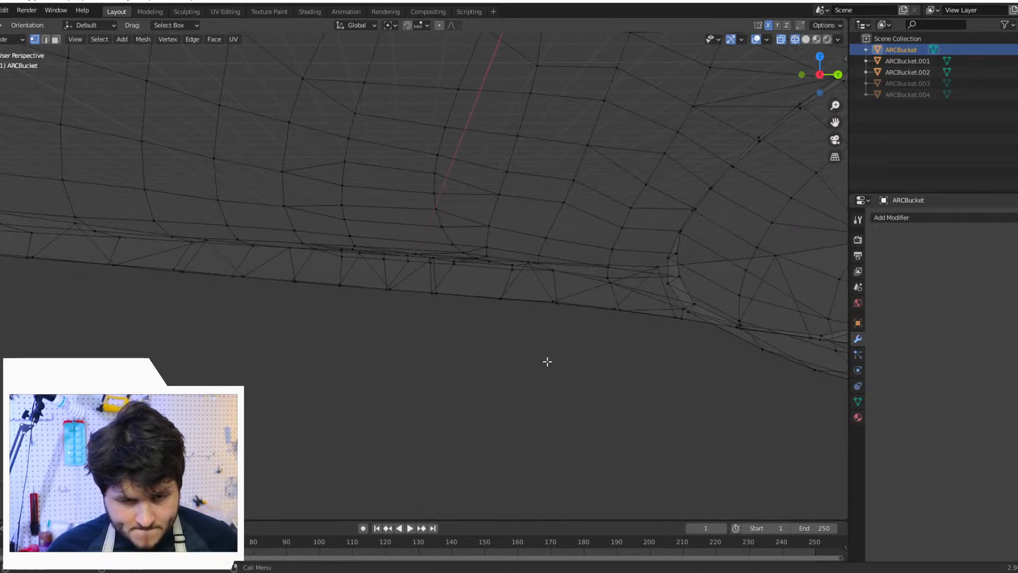
click(806, 40)
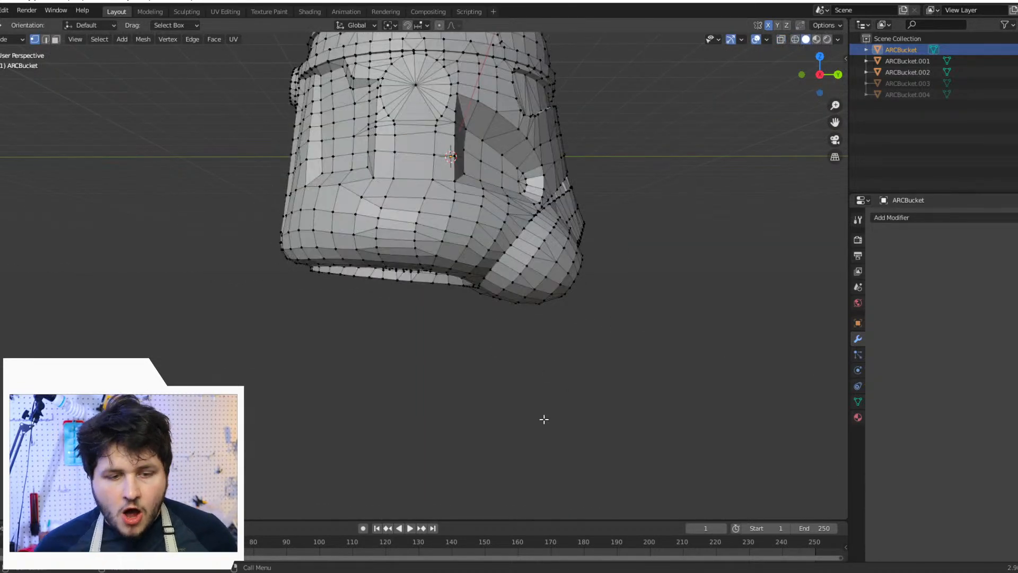
mouse_move(542, 418)
middle_down()
mouse_move(502, 338)
mouse_move(565, 316)
mouse_move(629, 325)
mouse_move(677, 271)
middle_up()
scroll(677, 270, up, 4)
shift+middle_drag(370, 363, 401, 274)
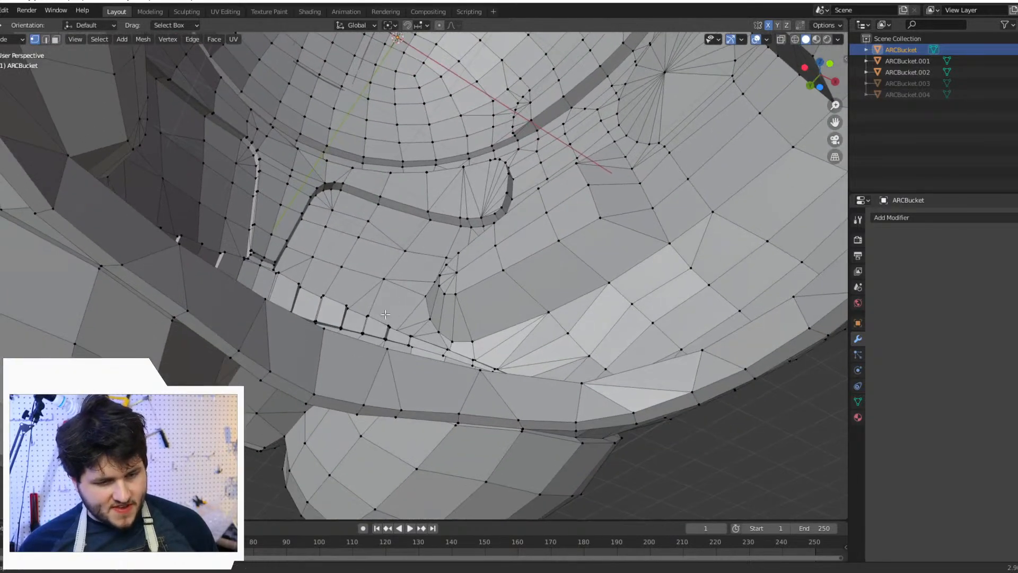
middle_drag(412, 314, 377, 331)
shift+click(366, 282)
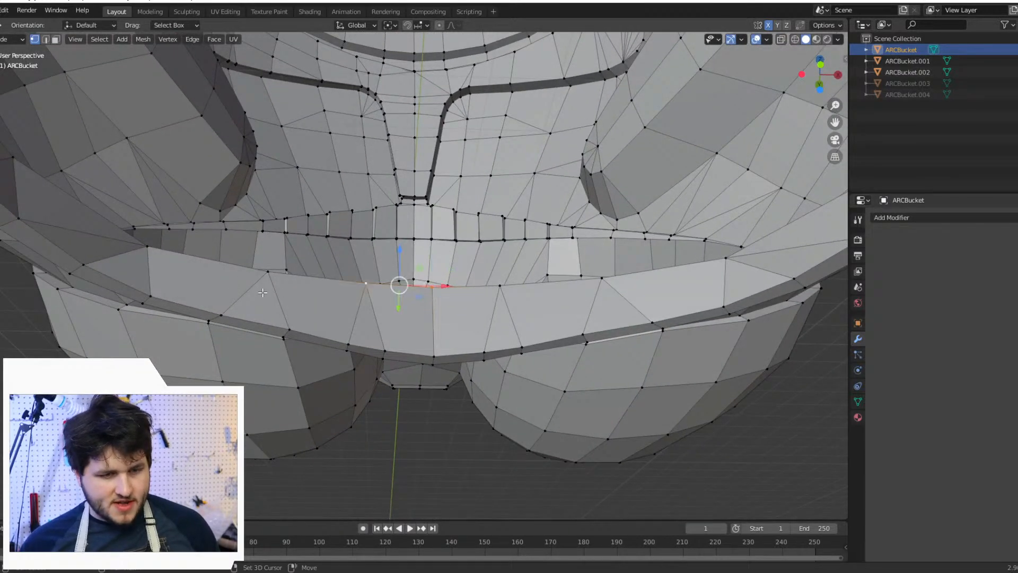
shift+click(268, 271)
shift+click(147, 246)
middle_drag(149, 249, 199, 248)
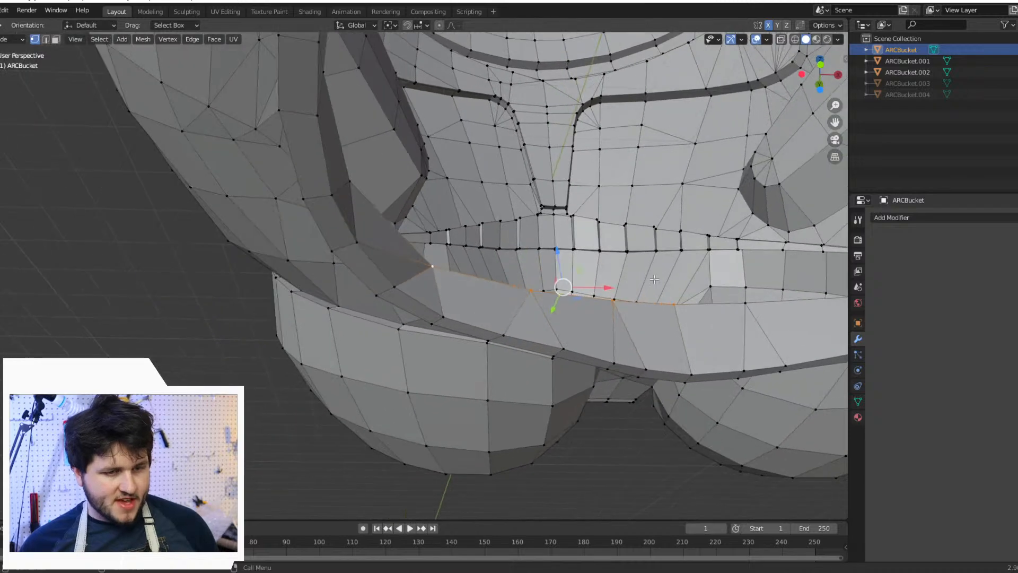
middle_drag(329, 267, 462, 256)
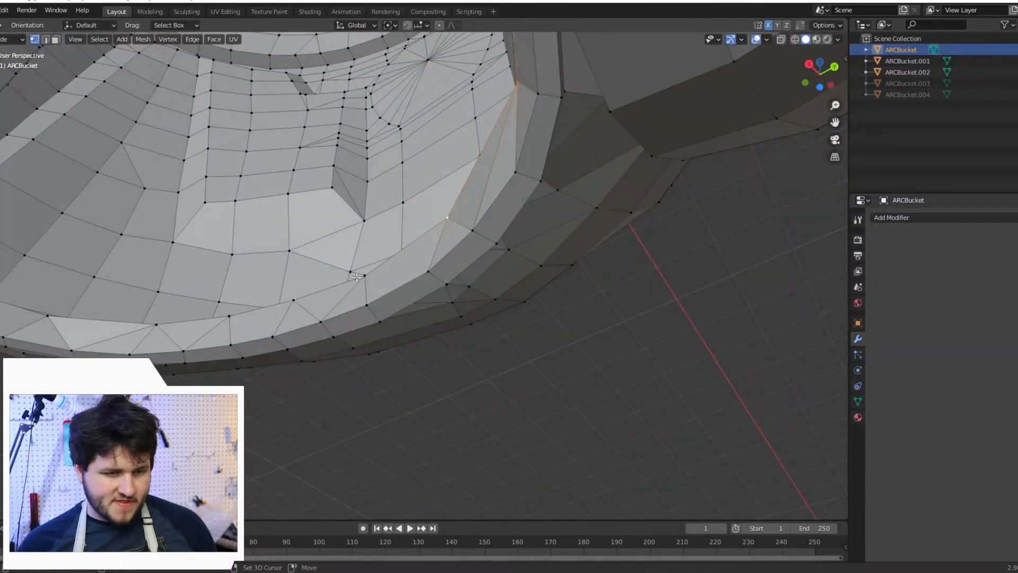
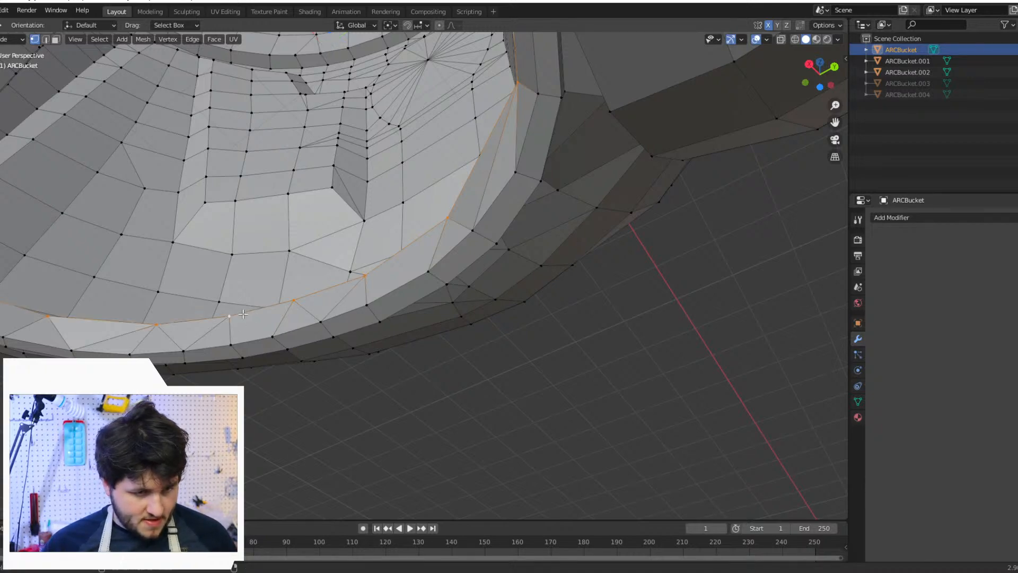
middle_drag(243, 314, 281, 355)
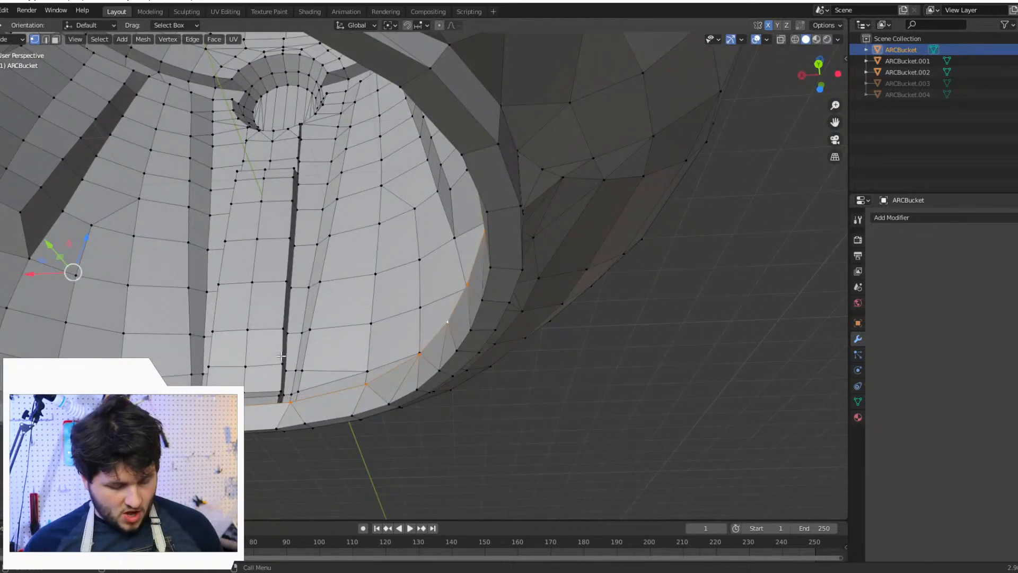
middle_drag(256, 405, 413, 257)
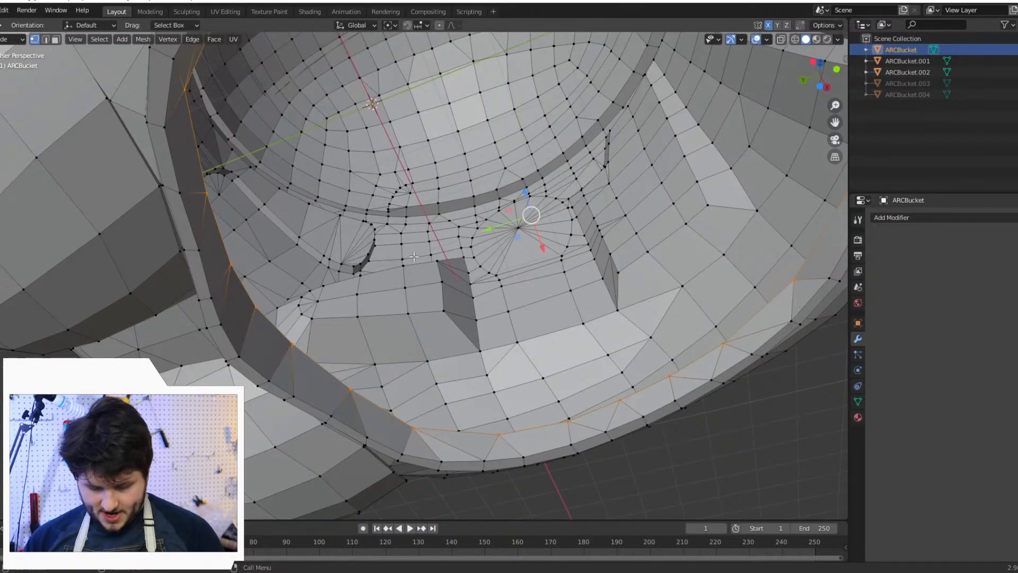
right_click(414, 257)
Step: Examine the gap between the extruded vertices and the helmet rim in wireframe from the right side
scroll(544, 432, down, 5)
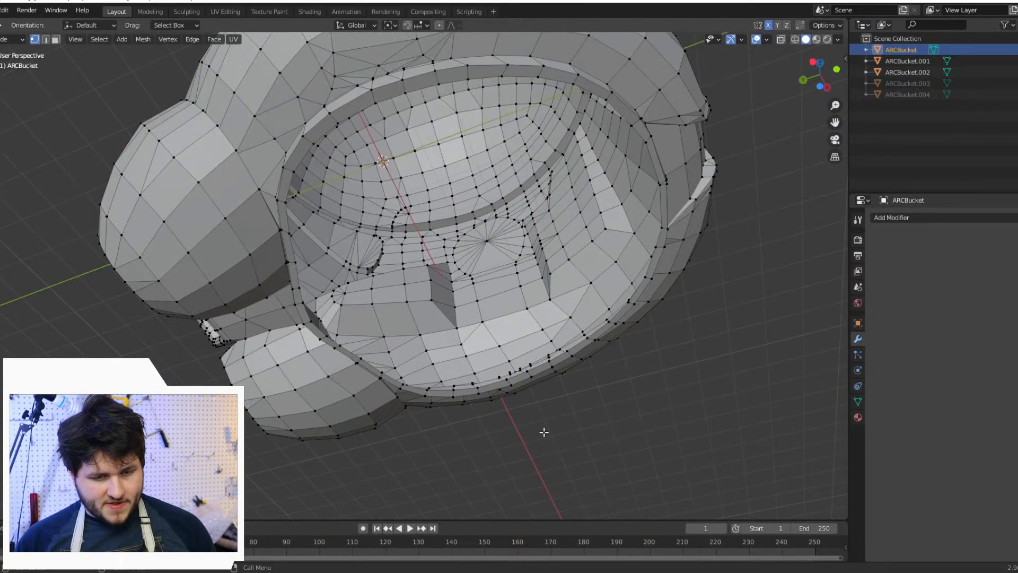
middle_drag(544, 432, 667, 58)
click(813, 74)
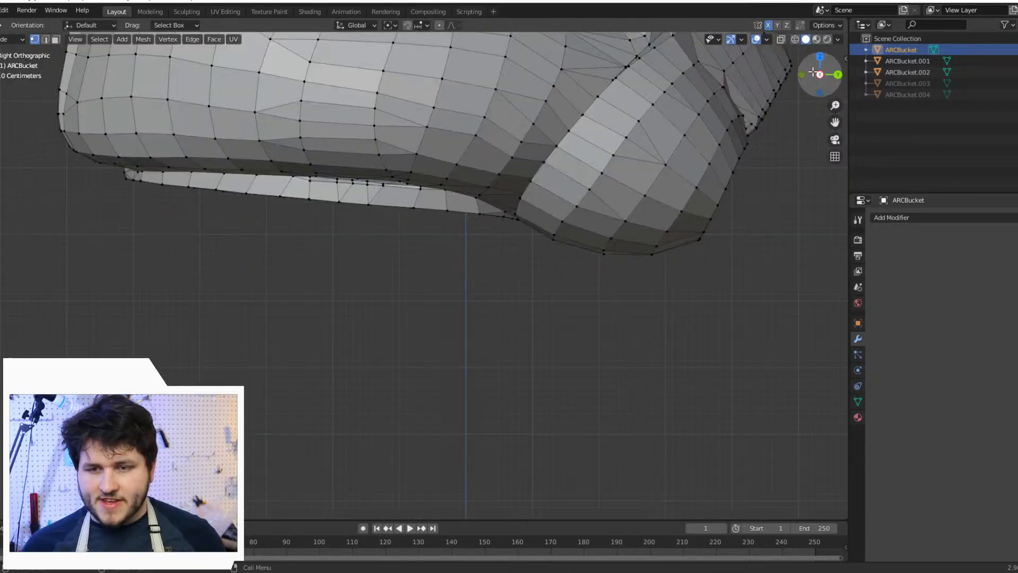
click(797, 40)
scroll(555, 109, up, 9)
scroll(457, 93, down, 1)
shift+middle_drag(456, 93, 520, 343)
scroll(490, 233, down, 1)
scroll(450, 225, up, 2)
shift+middle_drag(403, 199, 565, 257)
scroll(565, 257, up, 3)
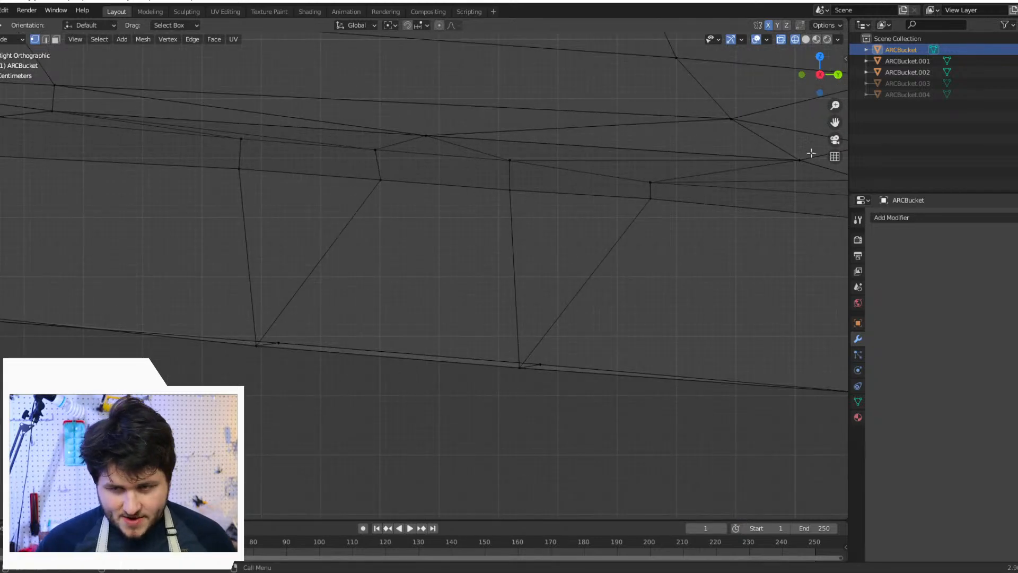
scroll(811, 153, down, 2)
middle_drag(784, 177, 655, 94)
scroll(582, 279, down, 7)
scroll(547, 237, up, 7)
click(819, 74)
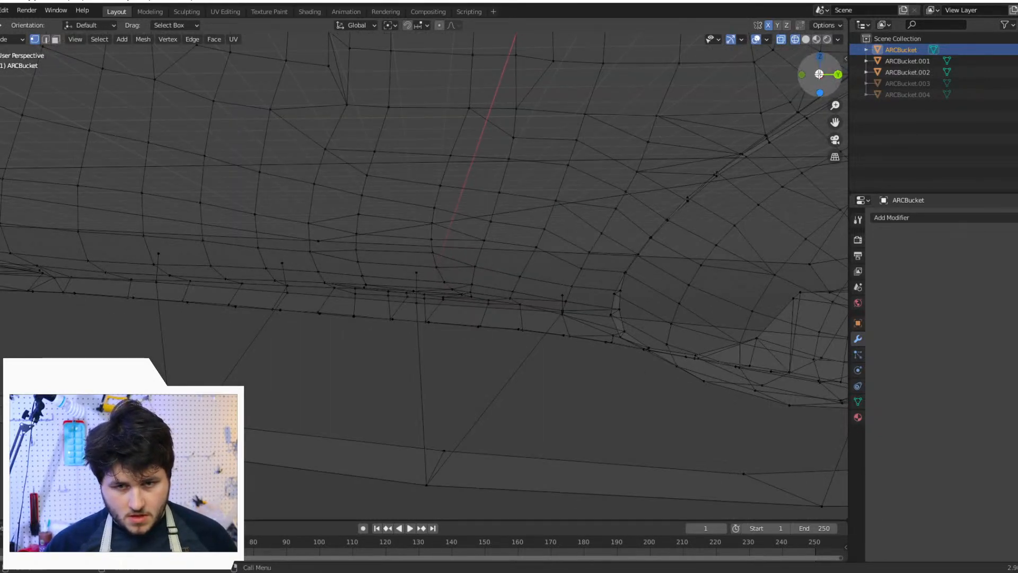
scroll(534, 260, up, 6)
shift+middle_drag(530, 247, 448, 168)
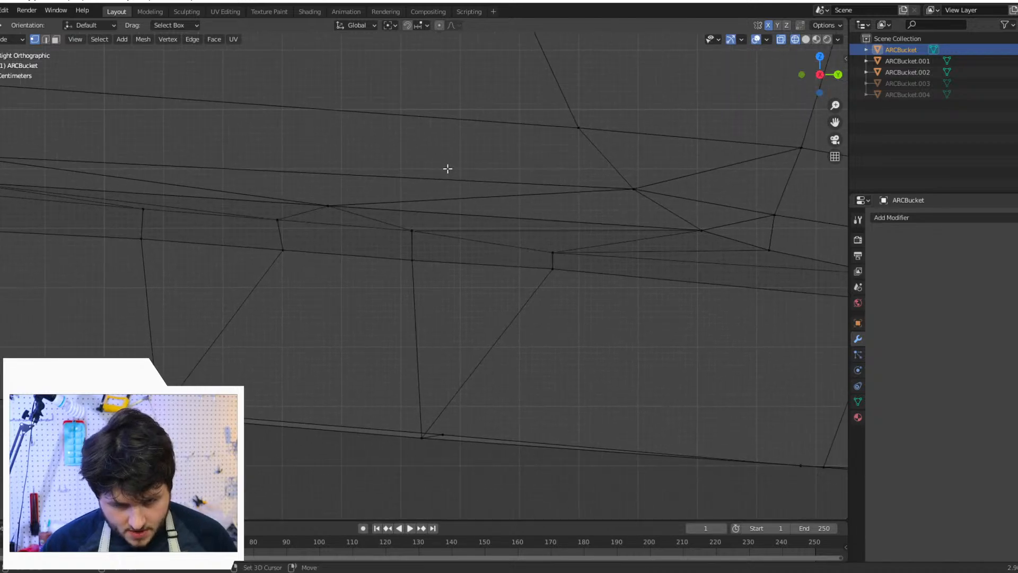
scroll(551, 281, up, 1)
scroll(139, 269, down, 3)
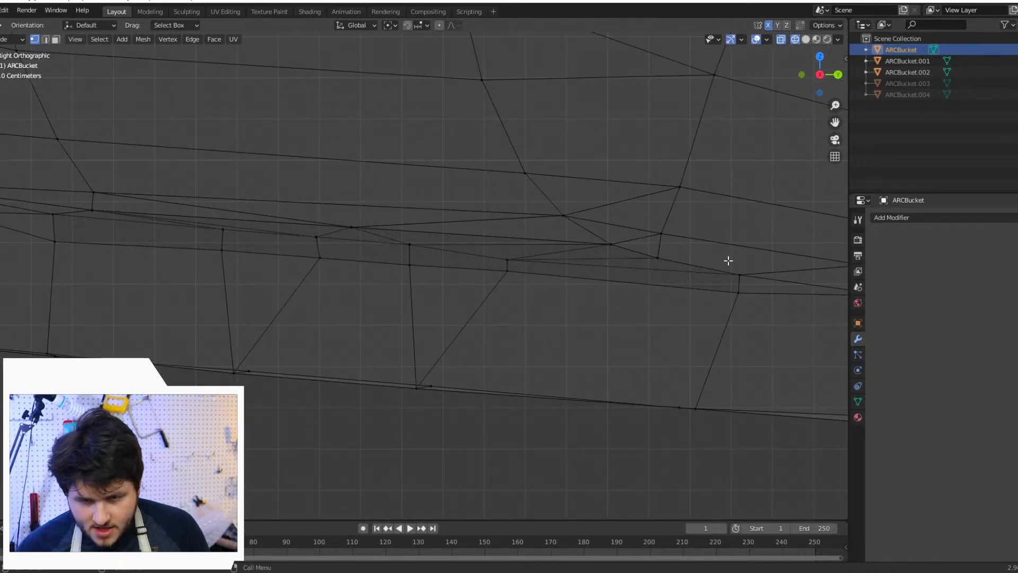
Step: Inspect the neck ring and the remaining rim gap in solid shading from inside and below the helmet
scroll(535, 284, down, 3)
mouse_move(424, 349)
middle_down()
mouse_move(464, 340)
mouse_move(493, 297)
middle_up()
click(805, 39)
scroll(462, 253, up, 3)
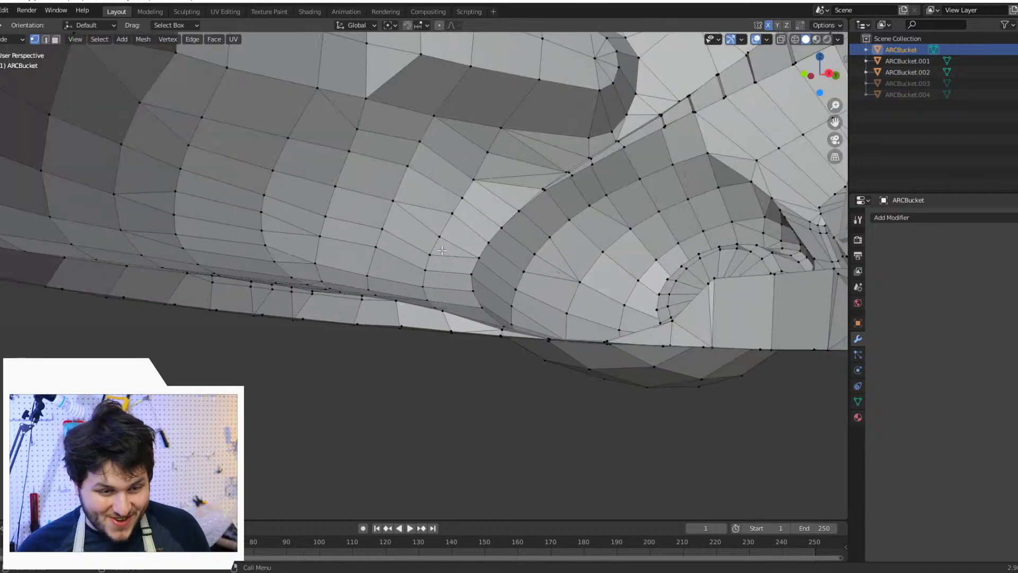
scroll(462, 252, down, 3)
middle_drag(490, 250, 469, 239)
scroll(420, 122, up, 2)
middle_drag(420, 122, 419, 145)
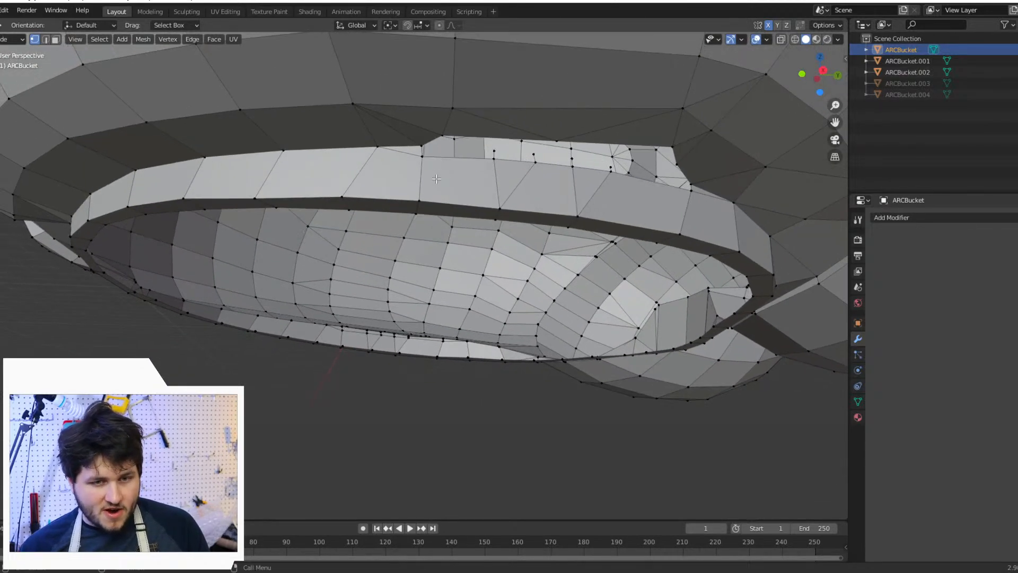
scroll(414, 201, down, 2)
middle_drag(397, 220, 428, 205)
middle_drag(555, 207, 404, 207)
scroll(404, 208, up, 3)
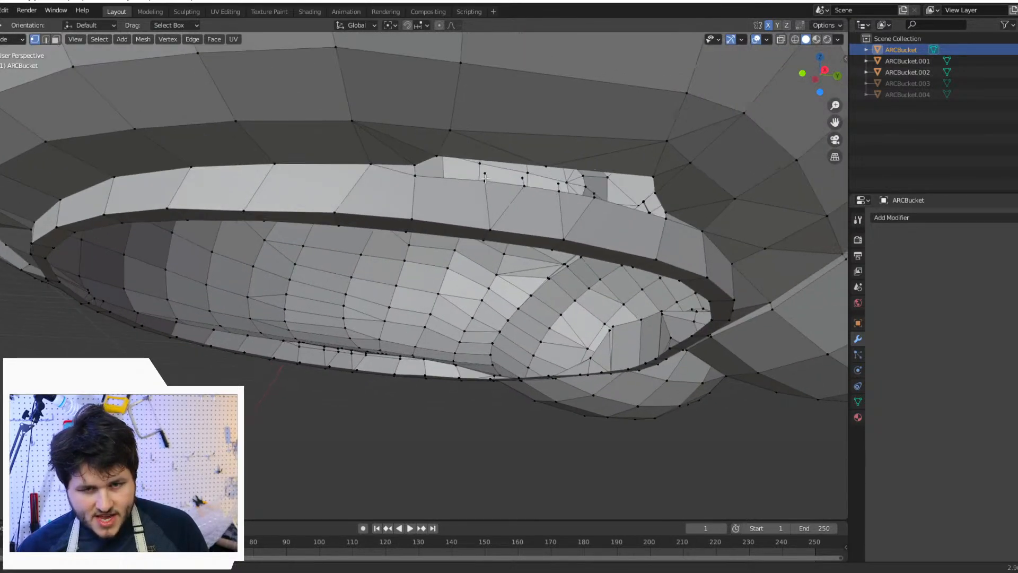
click(435, 158)
ctrl+click(598, 176)
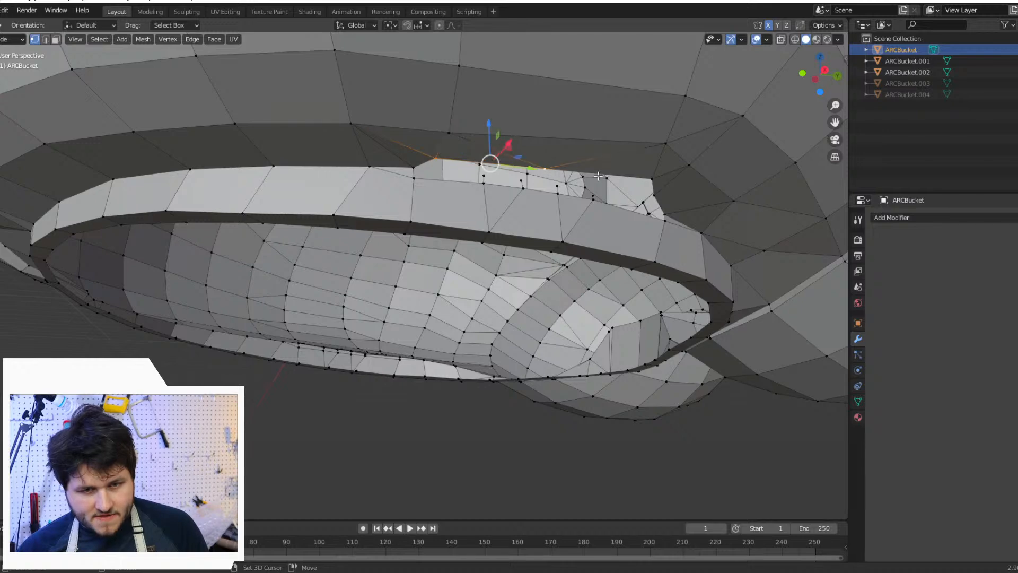
ctrl+click(657, 184)
right_click(653, 179)
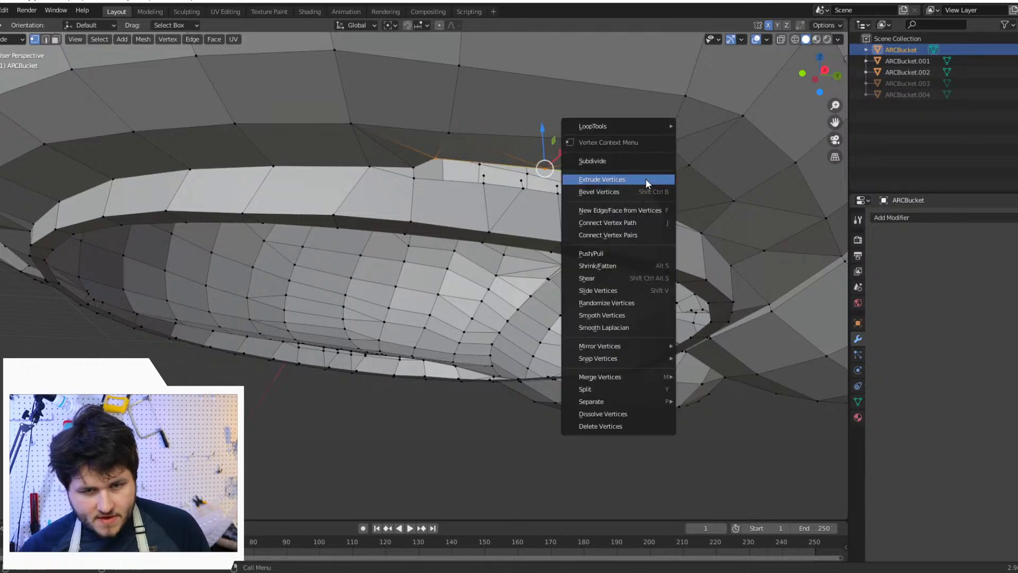
click(643, 164)
middle_drag(643, 163, 609, 247)
scroll(633, 256, up, 4)
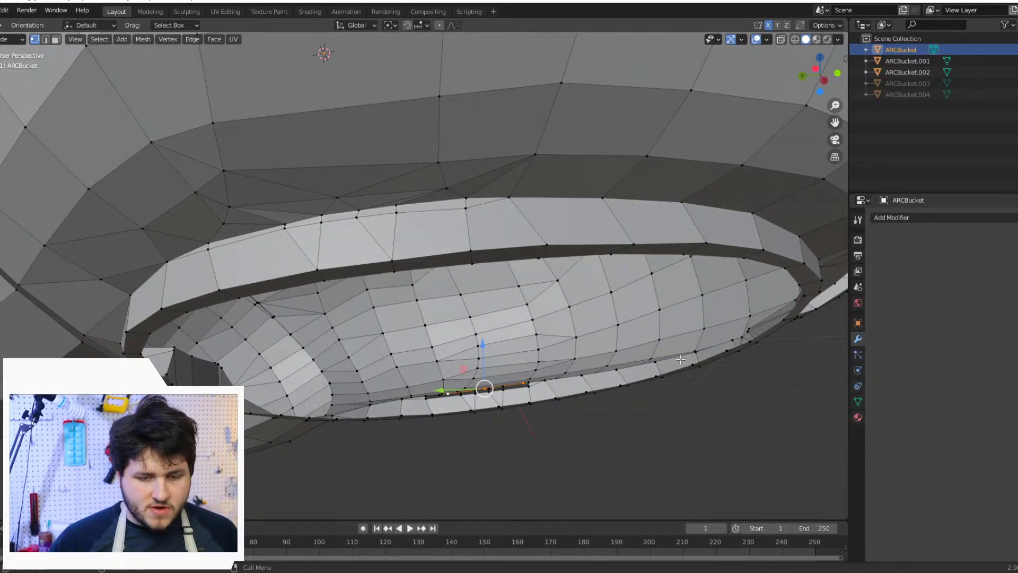
click(682, 416)
key(ctrl+z)
key(ctrl+z)
key(ctrl+z)
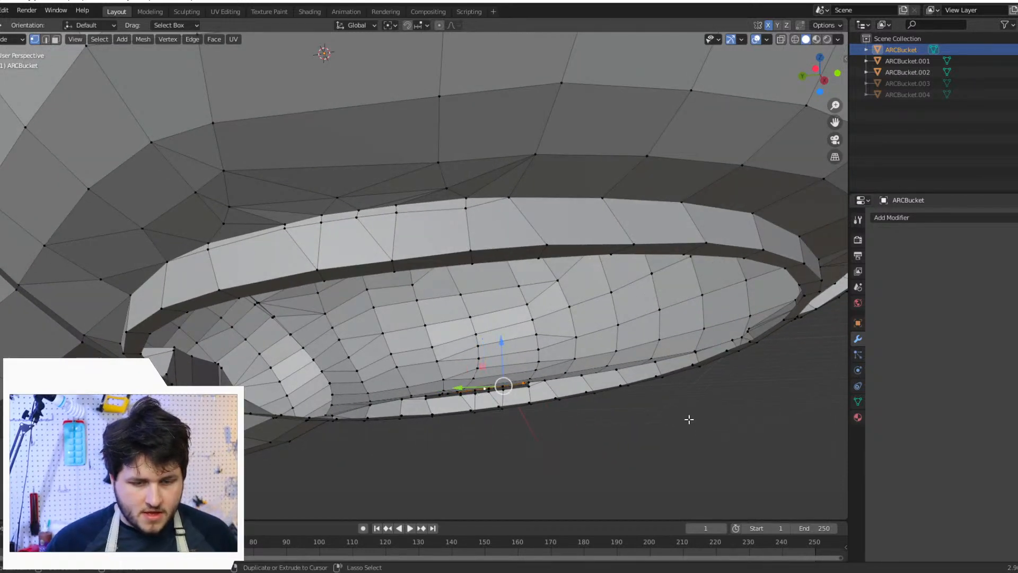
Step: Fill the first three faces of the strip joining the neck ring's upper edge to the extruded vertices above it
middle_drag(715, 415, 522, 300)
scroll(509, 313, up, 5)
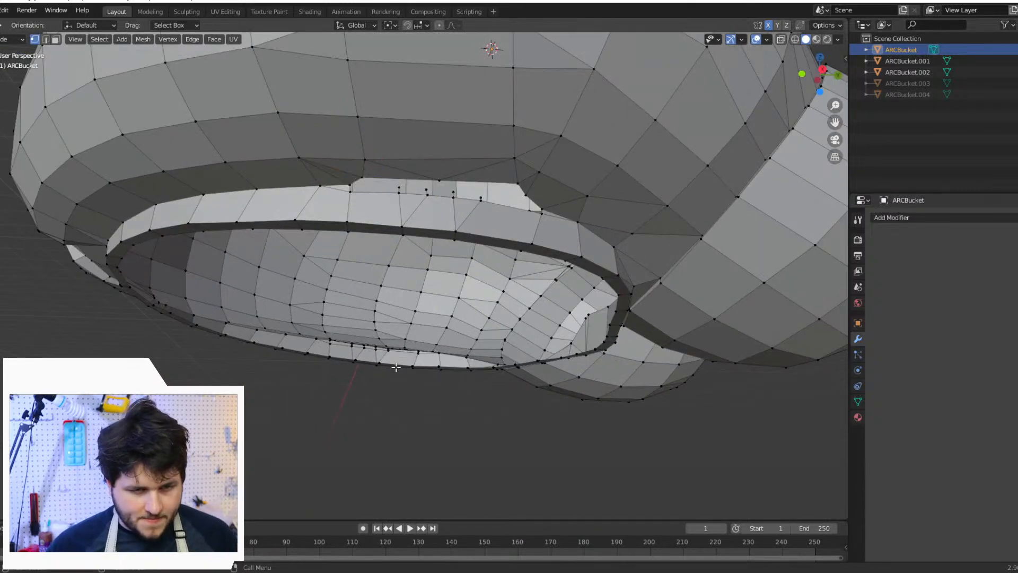
scroll(396, 365, up, 2)
scroll(385, 263, up, 2)
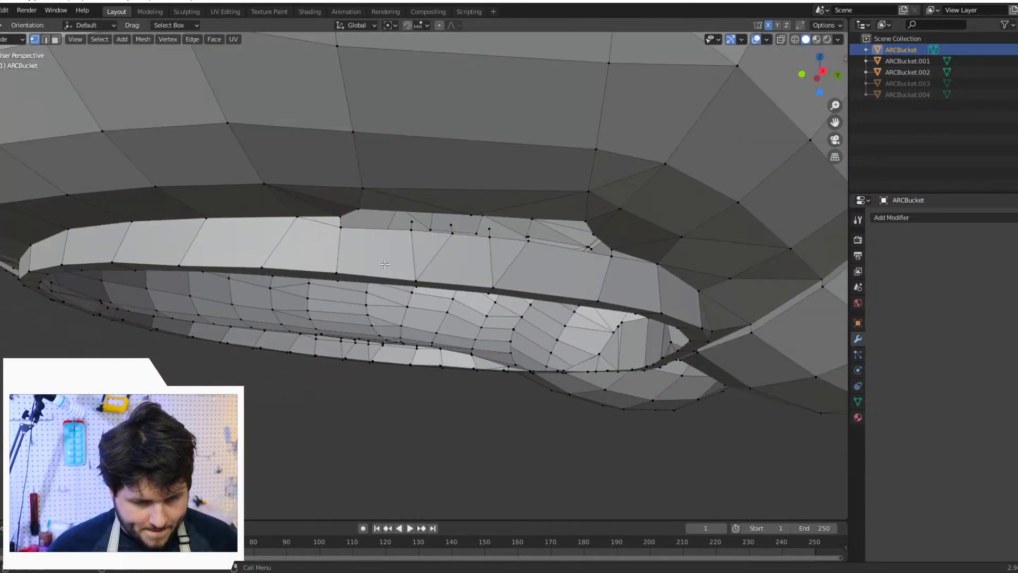
click(339, 217)
shift+click(413, 232)
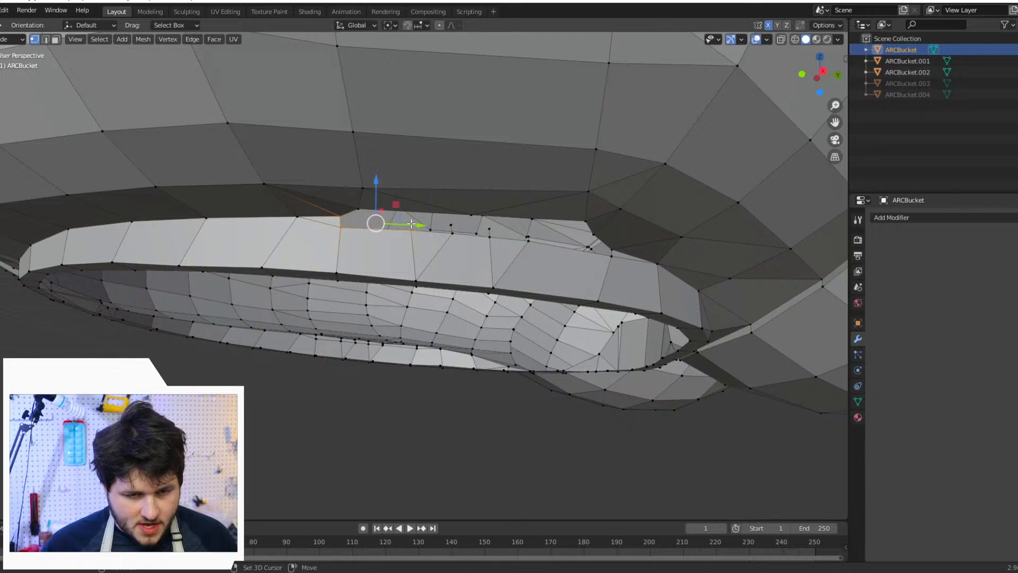
click(411, 228)
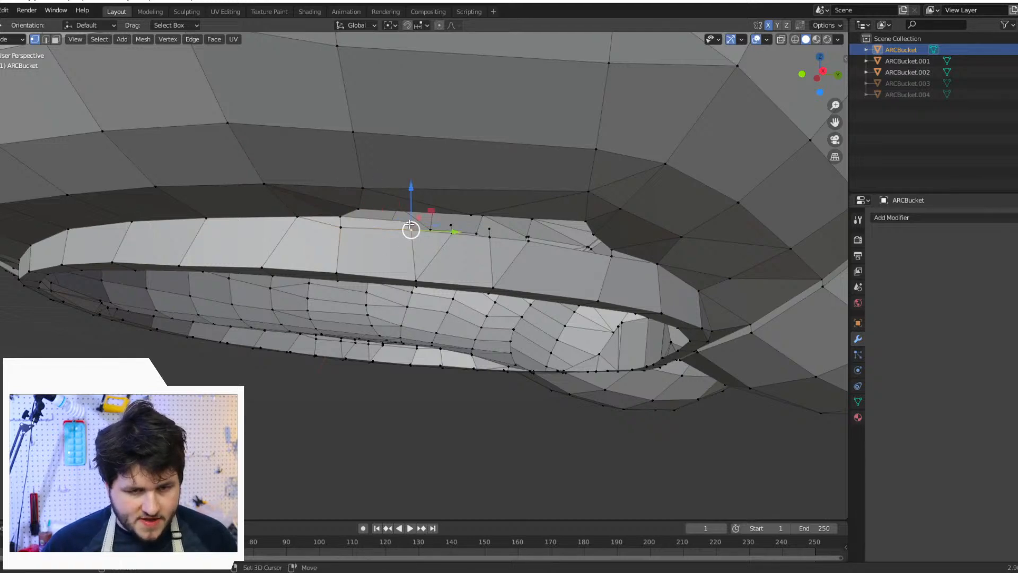
shift+click(410, 223)
shift+click(452, 231)
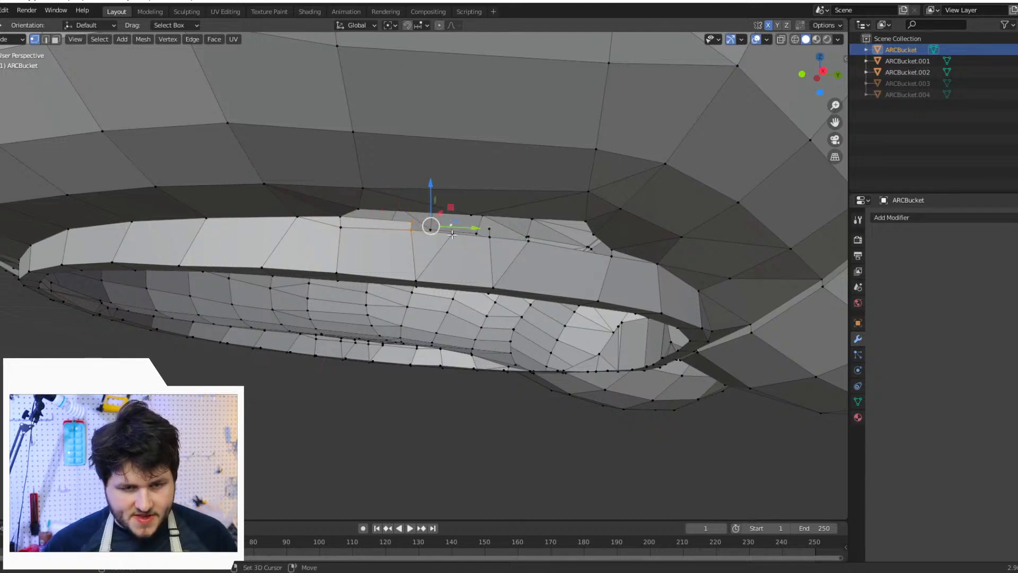
click(453, 238)
shift+click(451, 225)
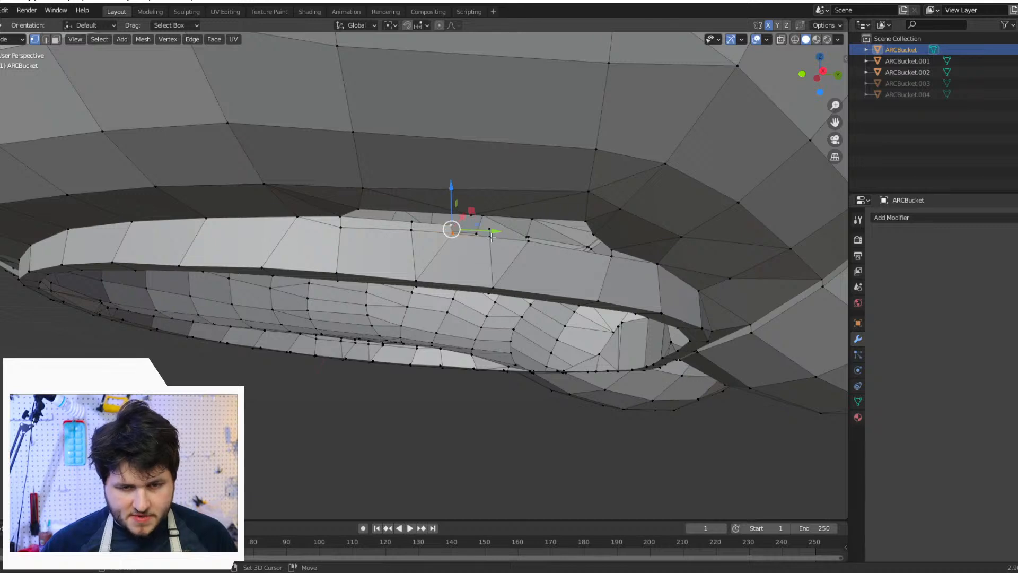
shift+click(488, 234)
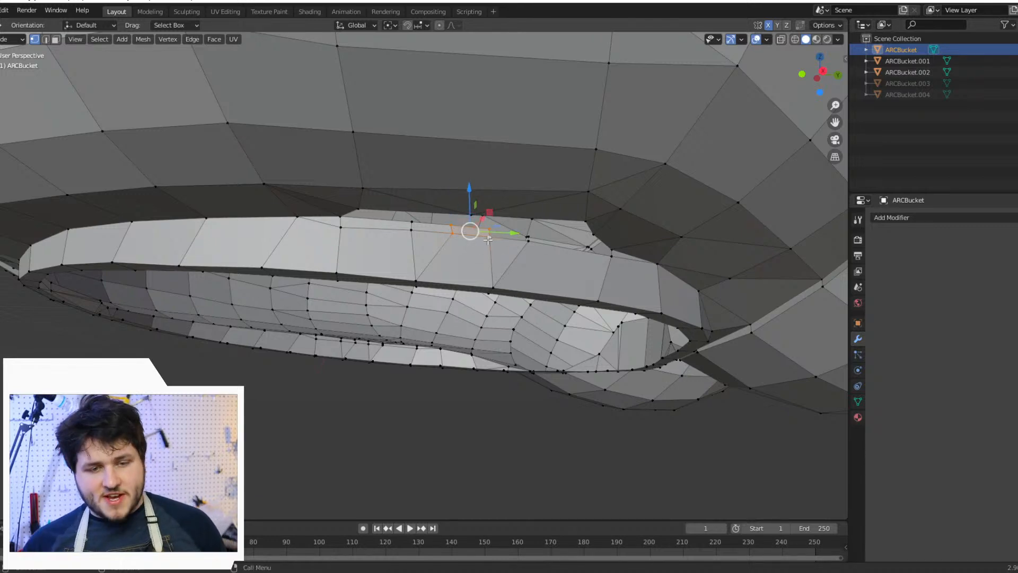
Step: Fill the strip's last face, joining the final extruded vertex and the ring edge to the right corner of the gap
middle_drag(532, 256, 481, 271)
scroll(480, 271, up, 4)
shift+middle_drag(548, 164, 528, 280)
click(553, 233)
shift+click(555, 220)
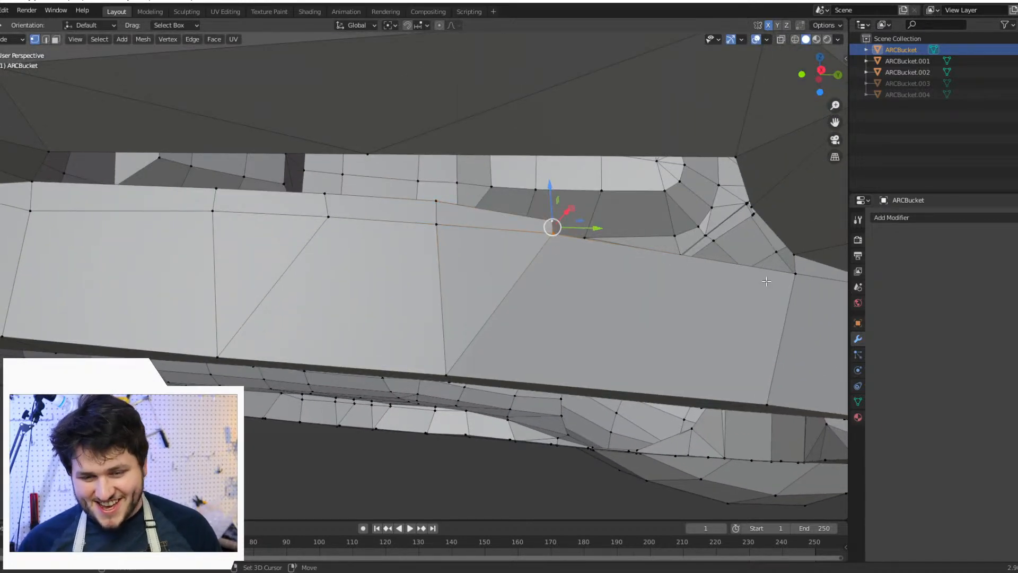
shift+click(793, 277)
shift+click(797, 257)
key(f)
scroll(770, 286, down, 7)
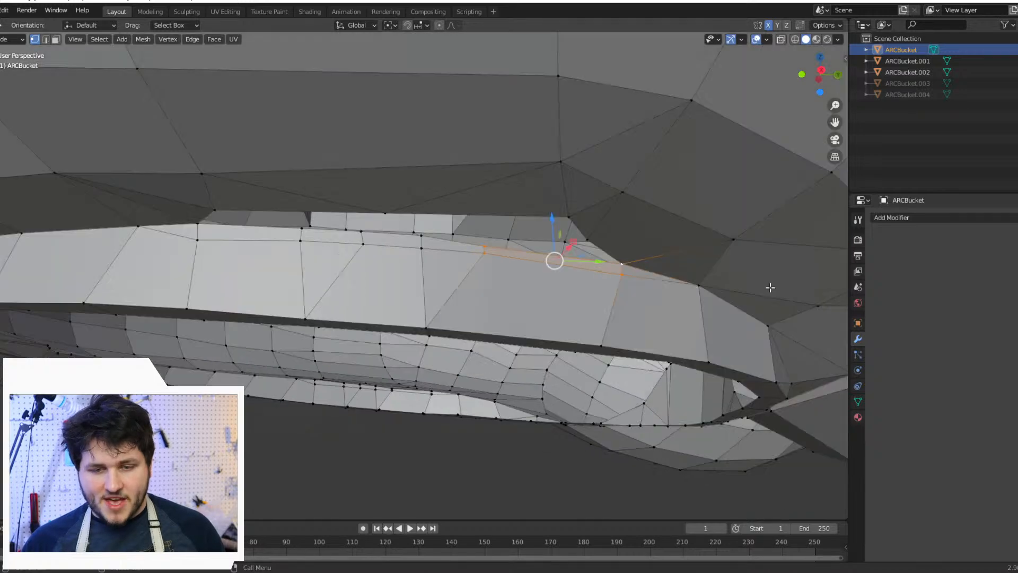
Step: Fill triangular faces between the helmet rim's corner and the extruded strip at the left end of the gap
shift+middle_drag(642, 294, 653, 323)
scroll(493, 154, up, 2)
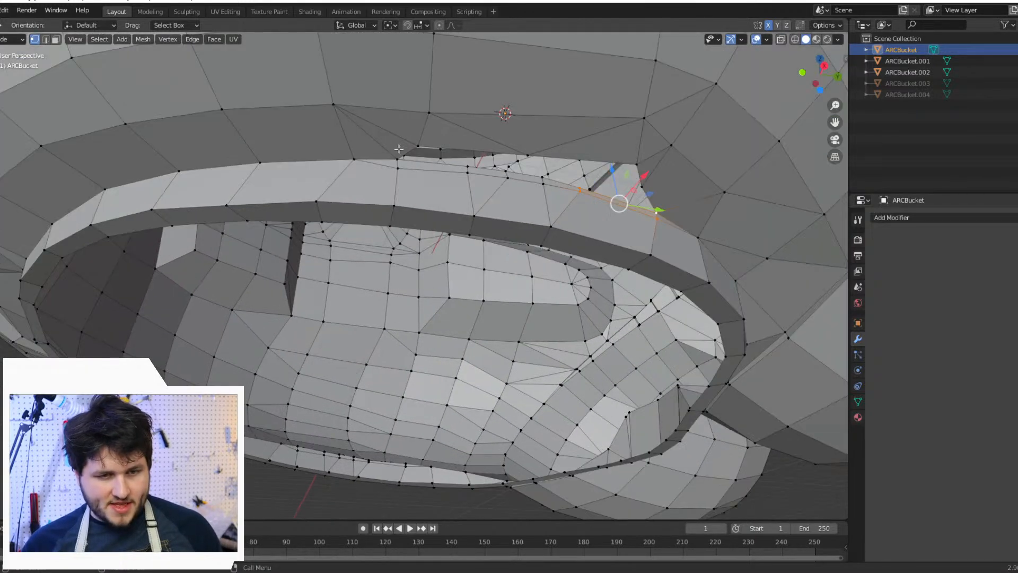
click(413, 146)
shift+click(394, 154)
shift+click(473, 173)
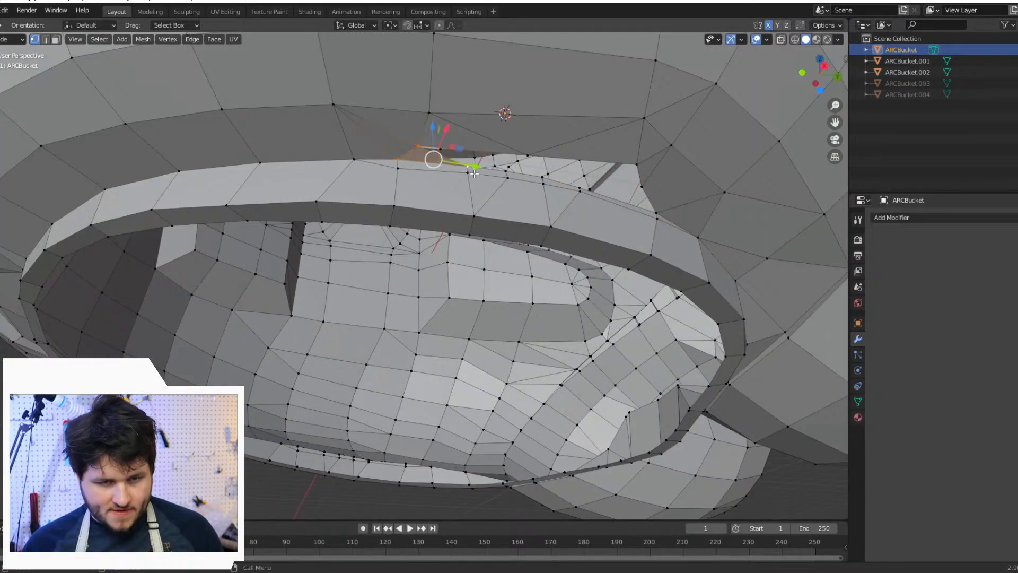
click(508, 169)
scroll(509, 175, down, 5)
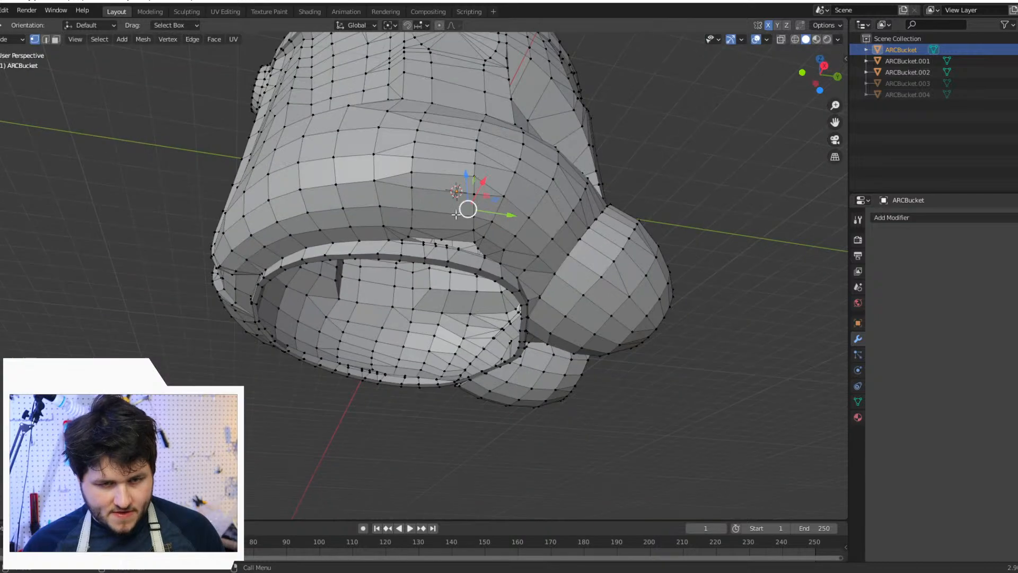
middle_drag(583, 228, 654, 209)
scroll(464, 242, up, 8)
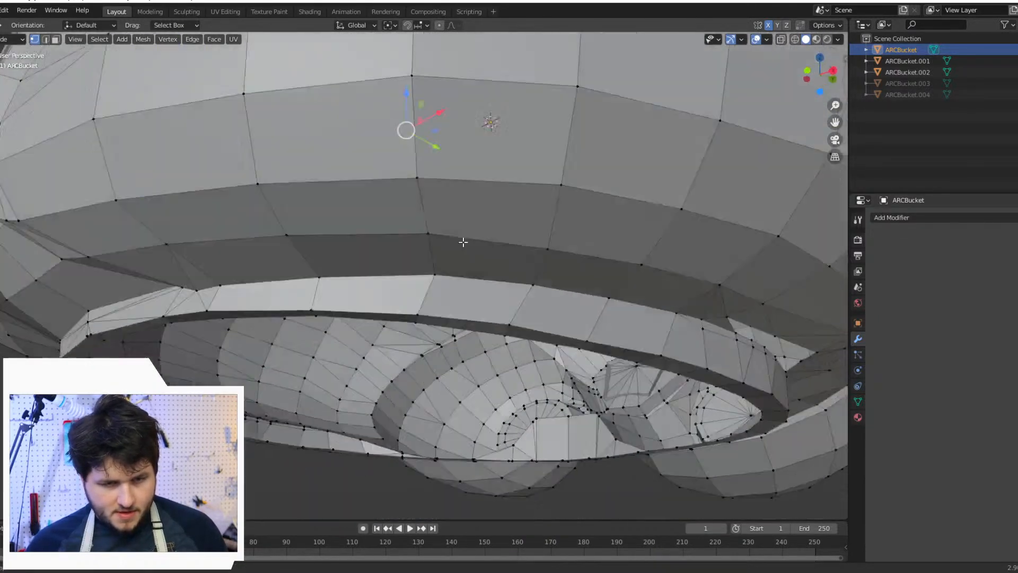
middle_drag(464, 241, 345, 232)
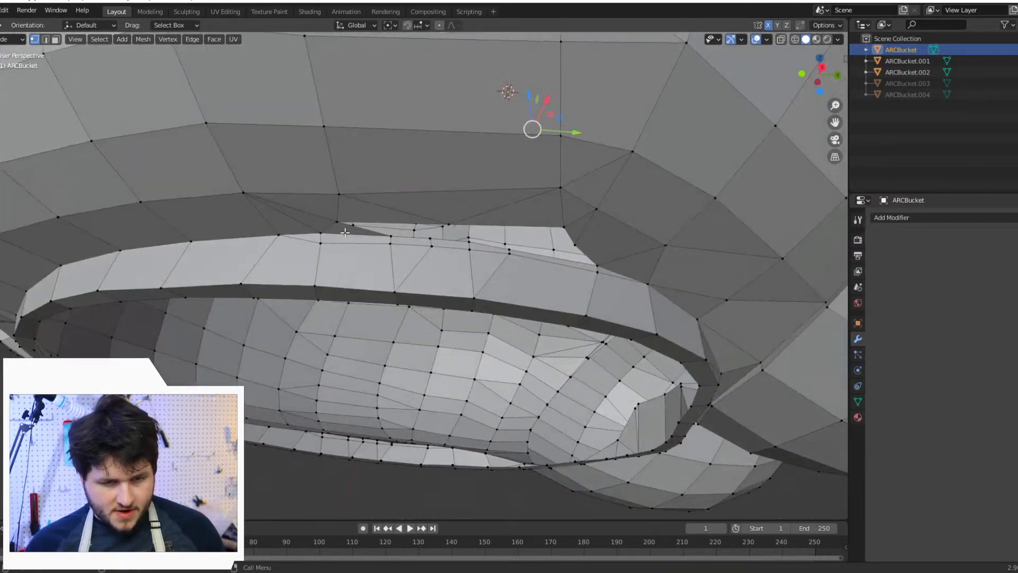
click(335, 221)
shift+click(430, 239)
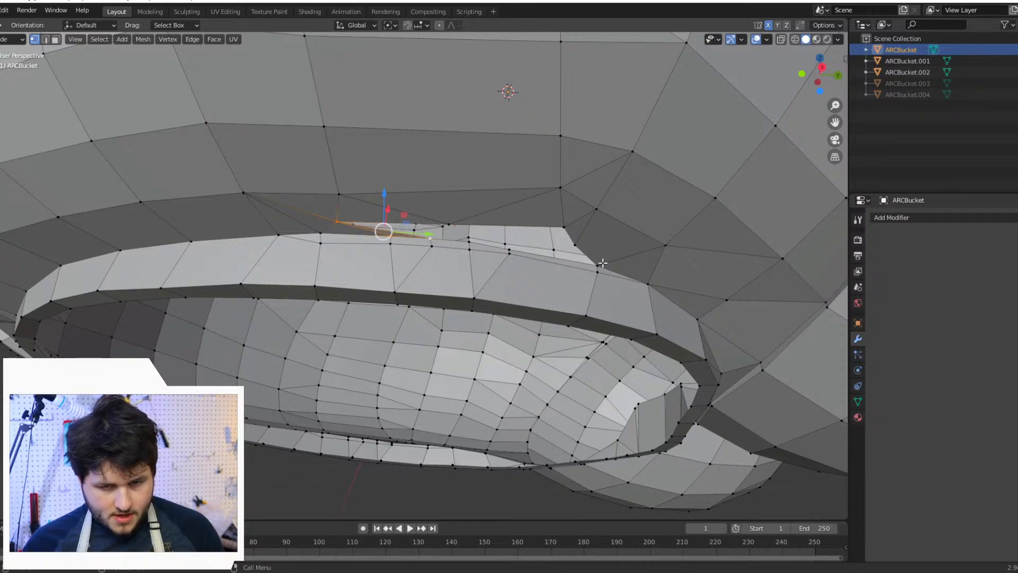
Step: Fill triangular faces between the extruded strip and the helmet rim's corner vertices at the right end of the gap
scroll(602, 262, down, 10)
middle_drag(620, 273, 581, 265)
scroll(357, 272, up, 5)
scroll(353, 252, down, 2)
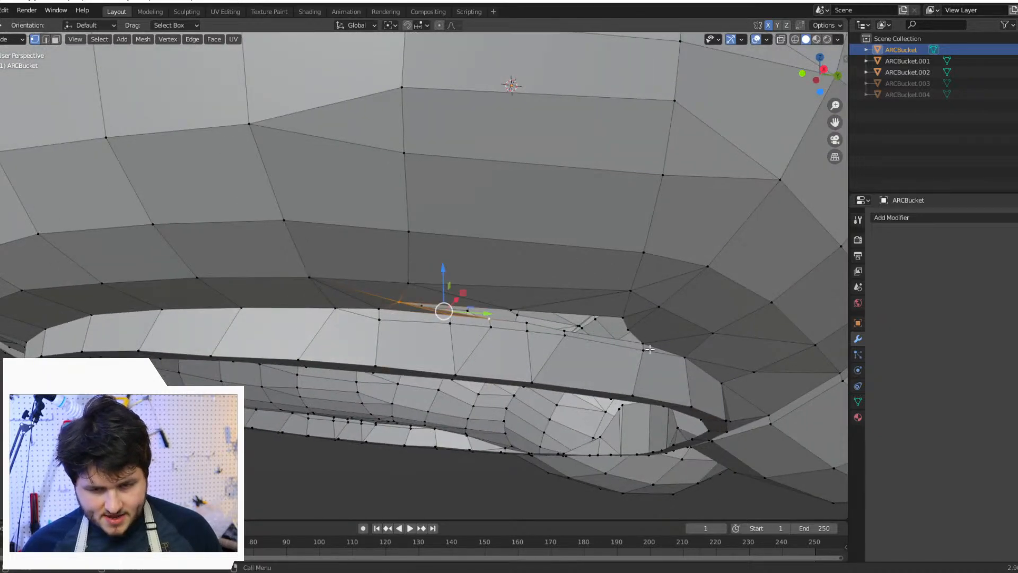
click(633, 328)
shift+click(562, 331)
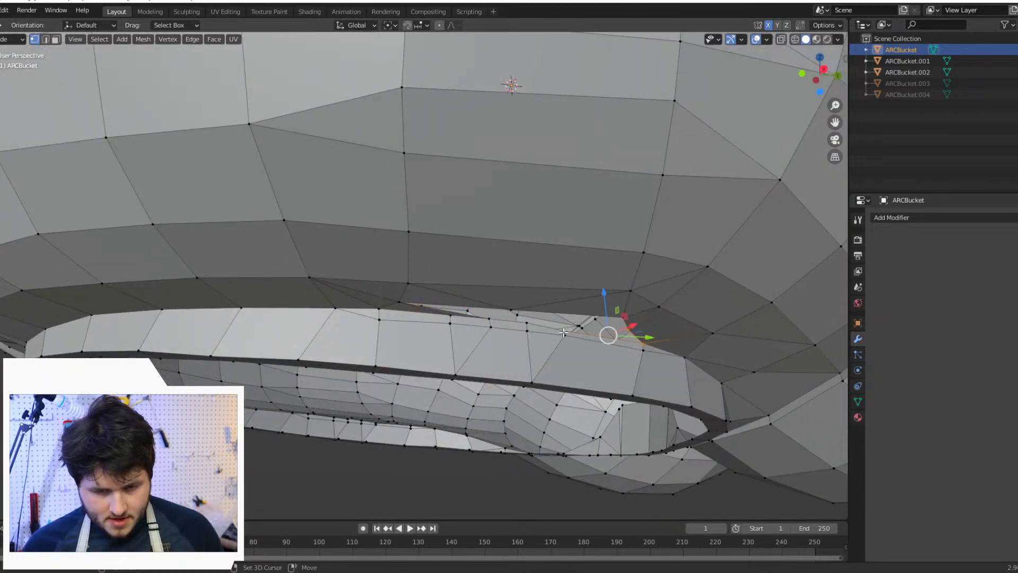
click(563, 330)
shift+click(619, 312)
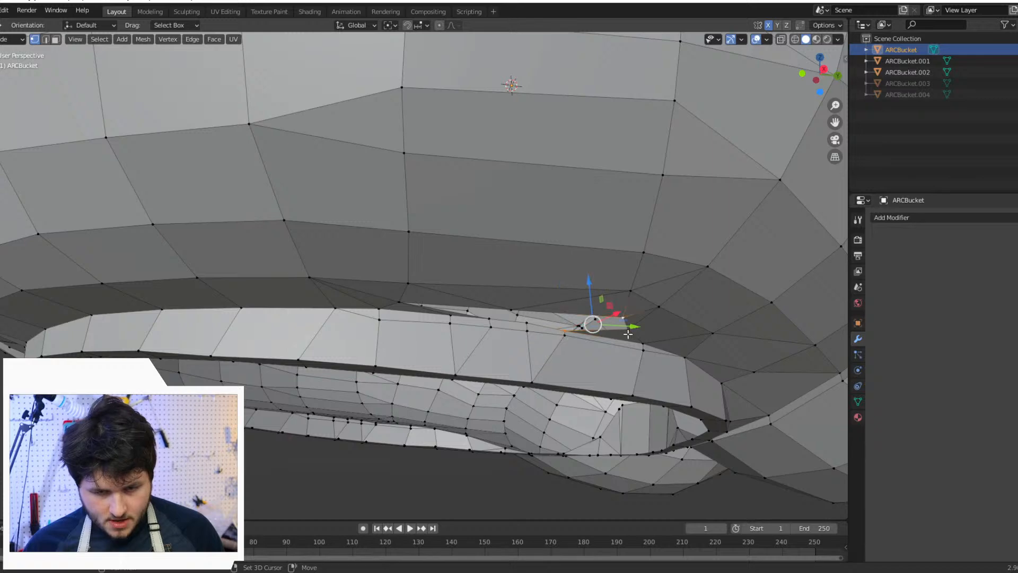
shift+click(628, 328)
scroll(557, 334, up, 2)
click(595, 347)
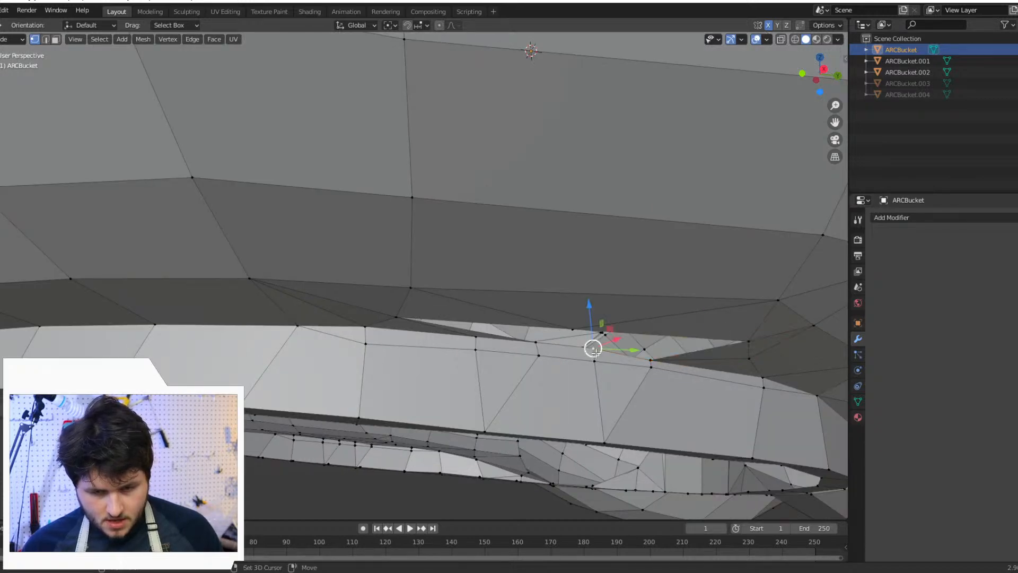
shift+click(651, 365)
shift+click(748, 340)
key(f)
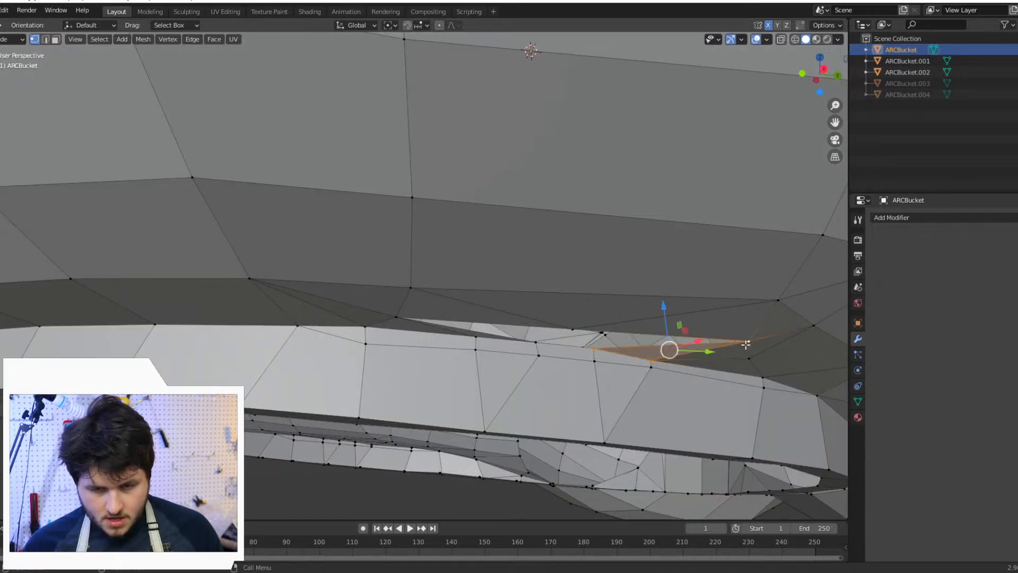
Step: Close the middle of the gap with triangular faces between the helmet rim's central vertex, its end vertices and the extruded strip
scroll(744, 345, down, 5)
middle_drag(744, 345, 377, 331)
scroll(376, 331, up, 4)
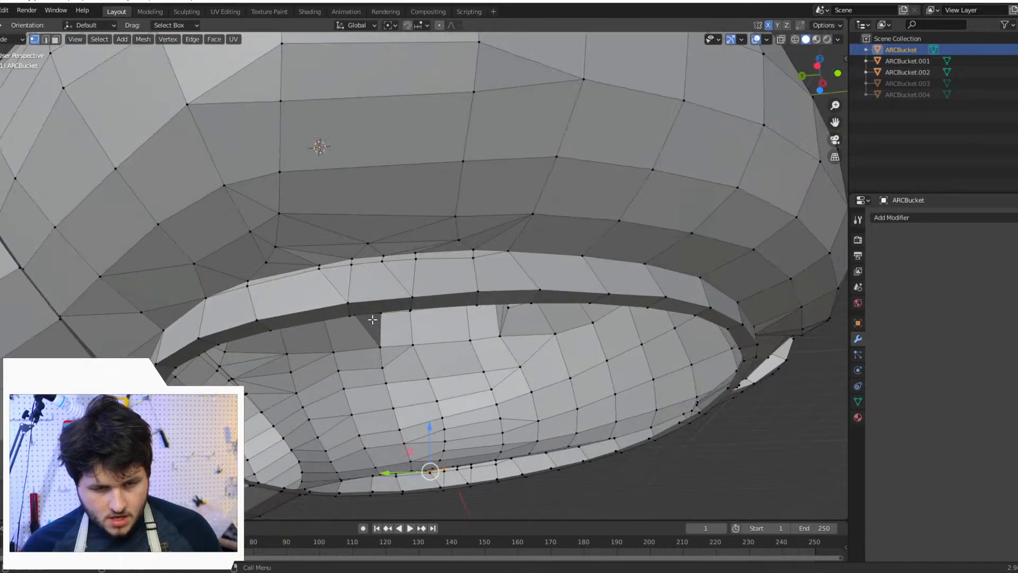
scroll(380, 268, down, 2)
middle_drag(379, 269, 331, 221)
scroll(331, 221, up, 2)
click(288, 203)
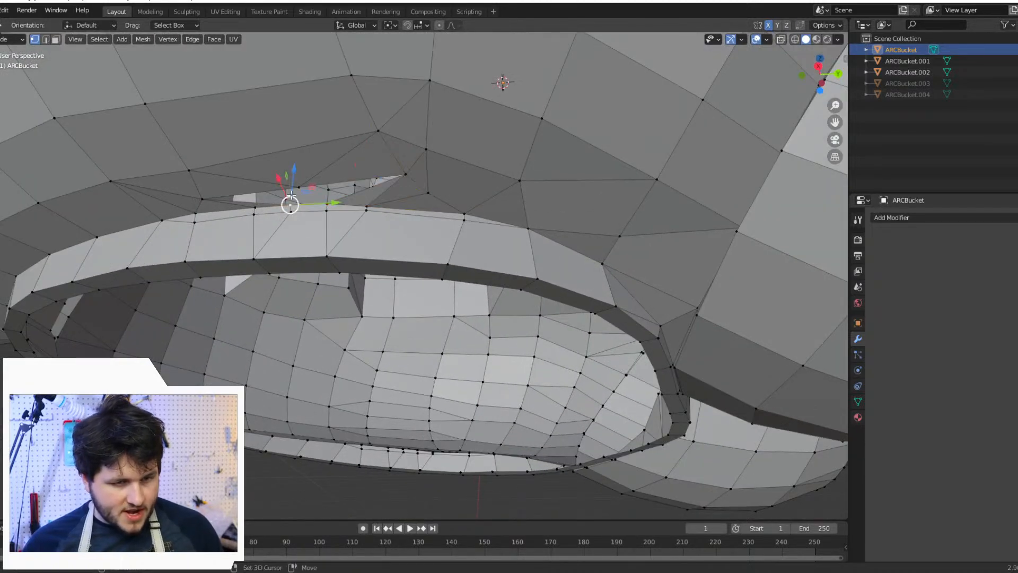
shift+click(299, 186)
shift+click(324, 205)
key(f)
click(325, 203)
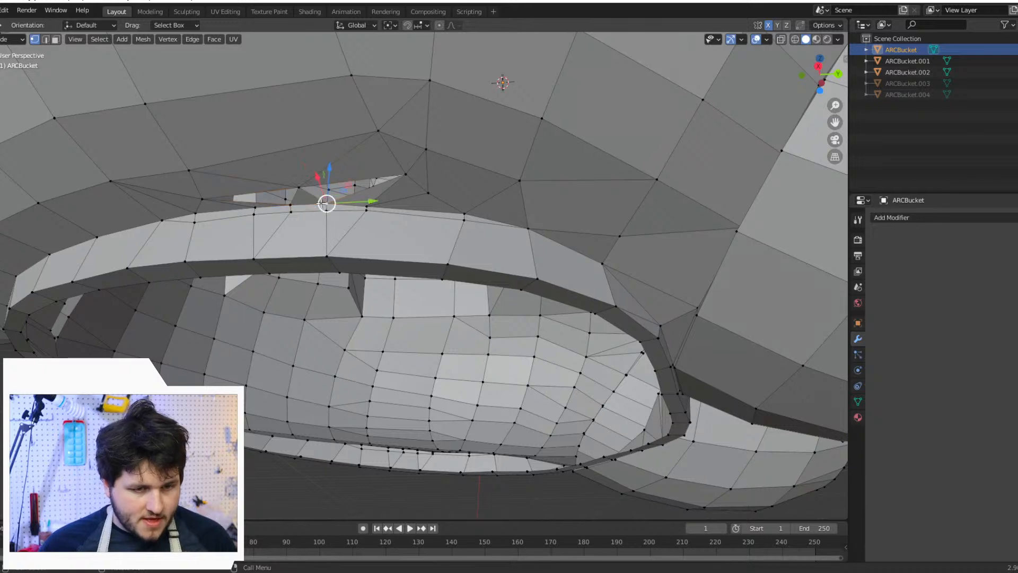
shift+click(300, 188)
shift+click(403, 174)
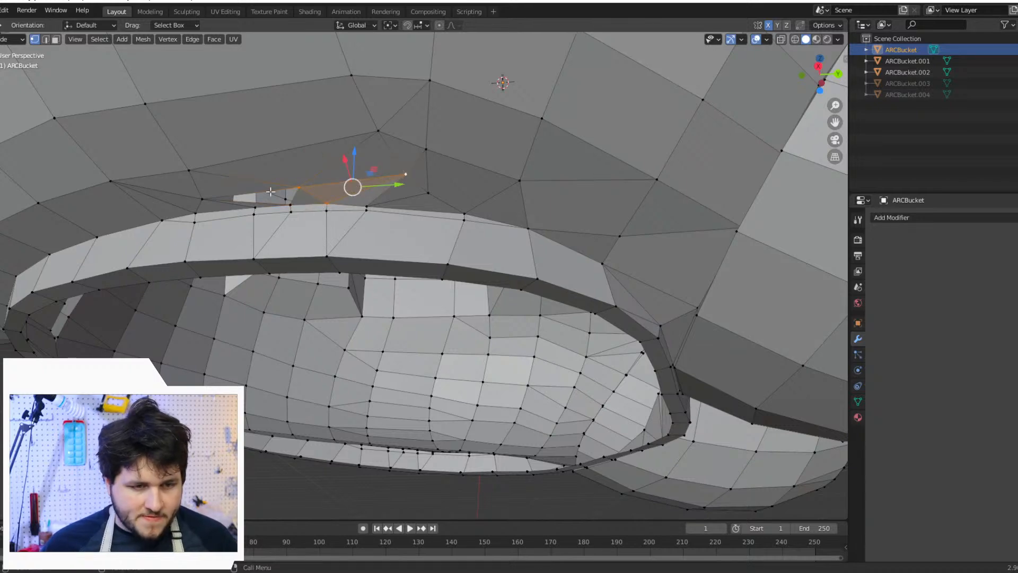
click(201, 198)
shift+click(298, 188)
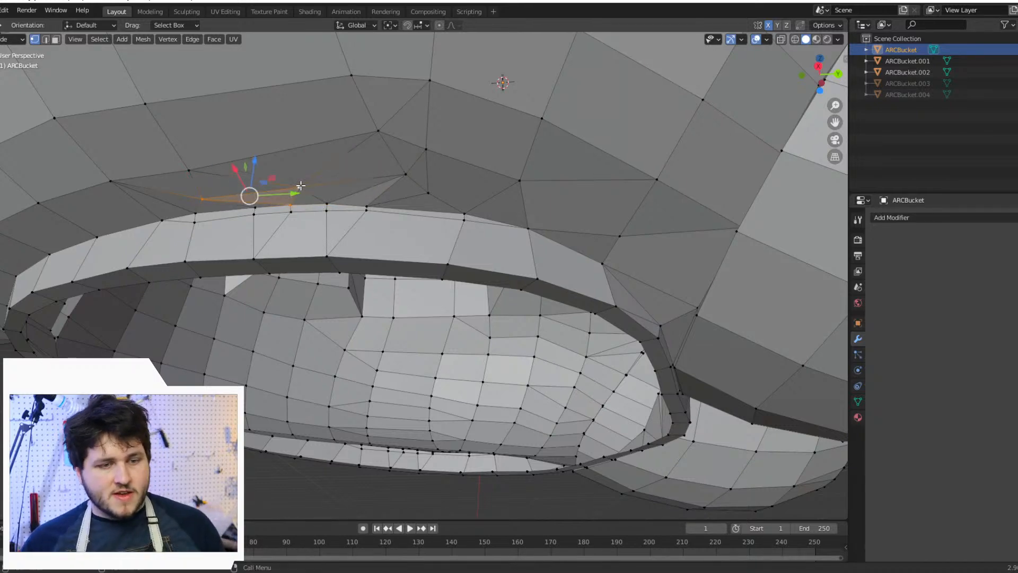
Step: Clear the selection and inspect the helmet from below, the side, the back and the front
scroll(558, 312, down, 8)
click(651, 316)
scroll(651, 316, up, 5)
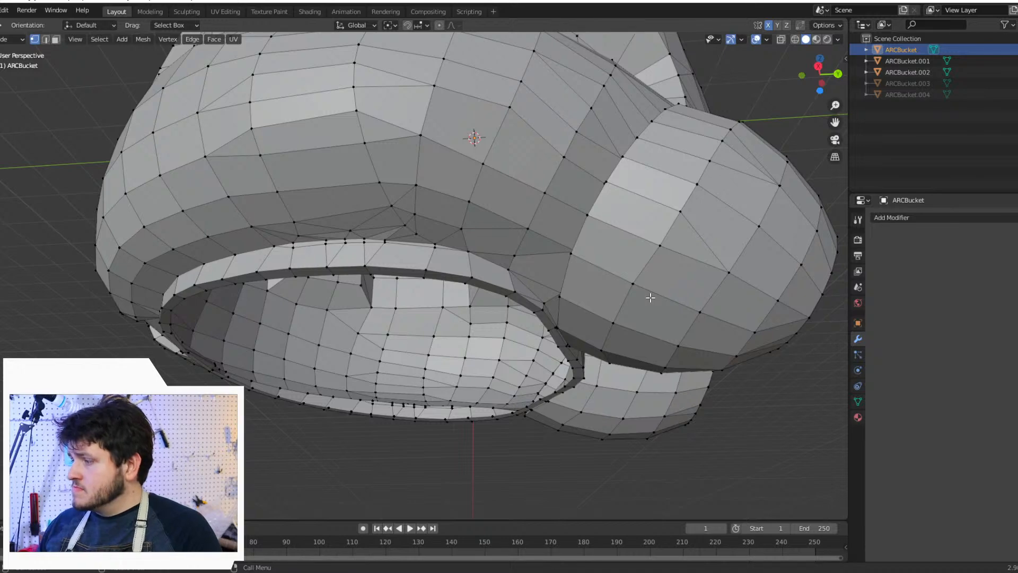
scroll(675, 295, up, 1)
scroll(662, 270, down, 7)
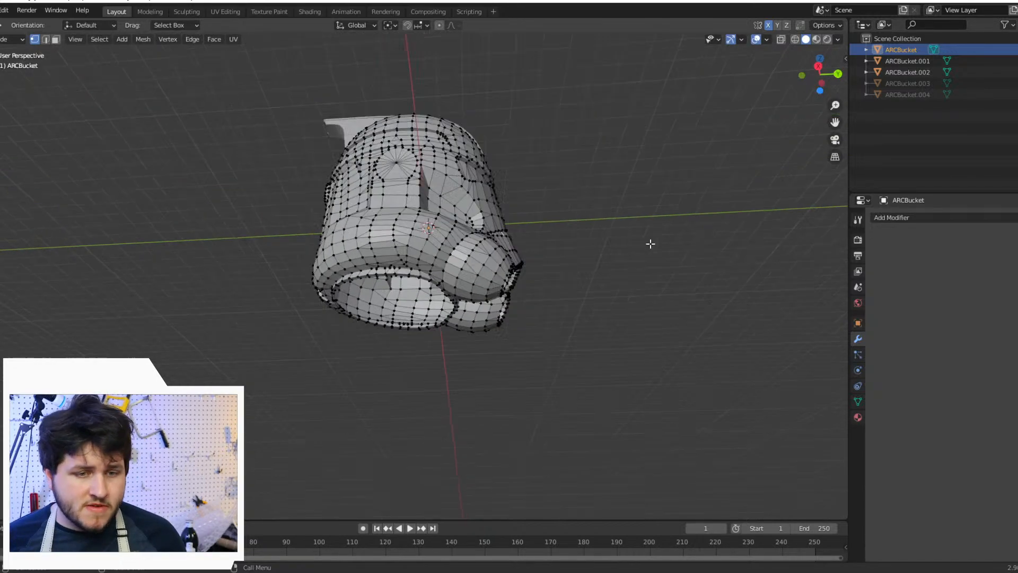
middle_drag(485, 212, 508, 220)
scroll(447, 230, up, 3)
scroll(489, 256, down, 6)
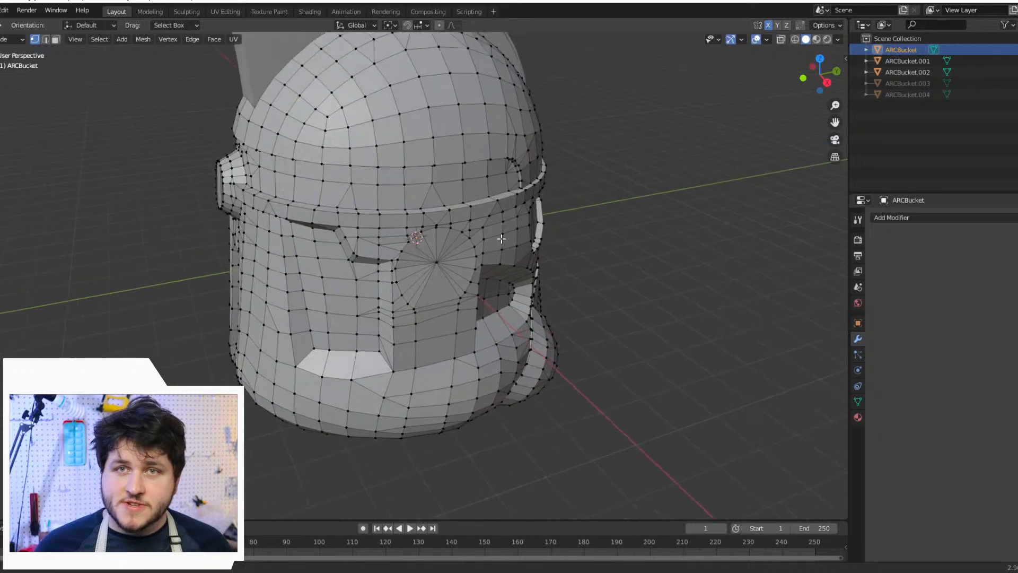
middle_drag(488, 257, 485, 300)
scroll(504, 234, up, 5)
middle_drag(522, 248, 484, 251)
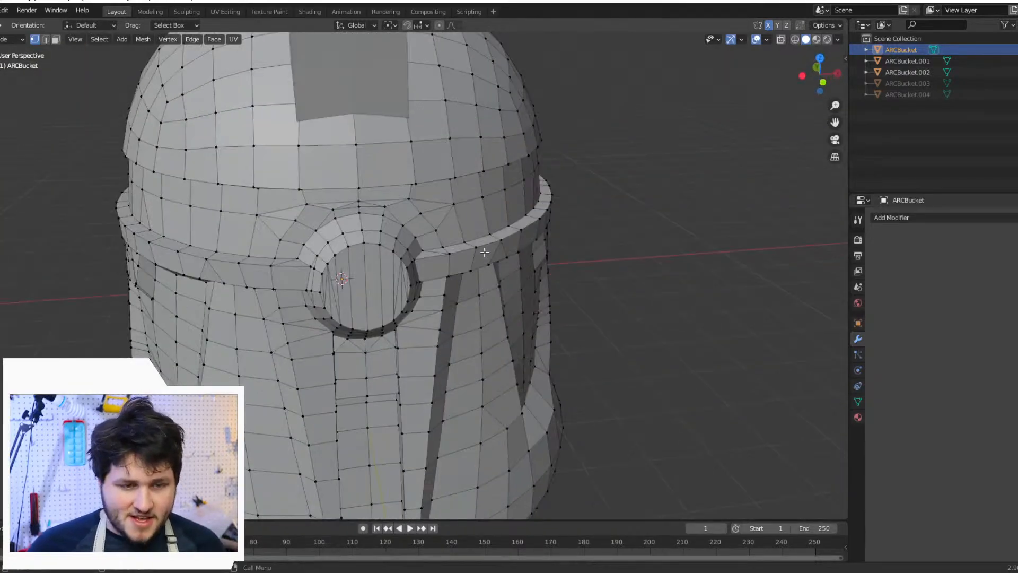
scroll(484, 252, up, 6)
scroll(472, 228, down, 6)
middle_drag(456, 212, 809, 79)
scroll(479, 206, down, 3)
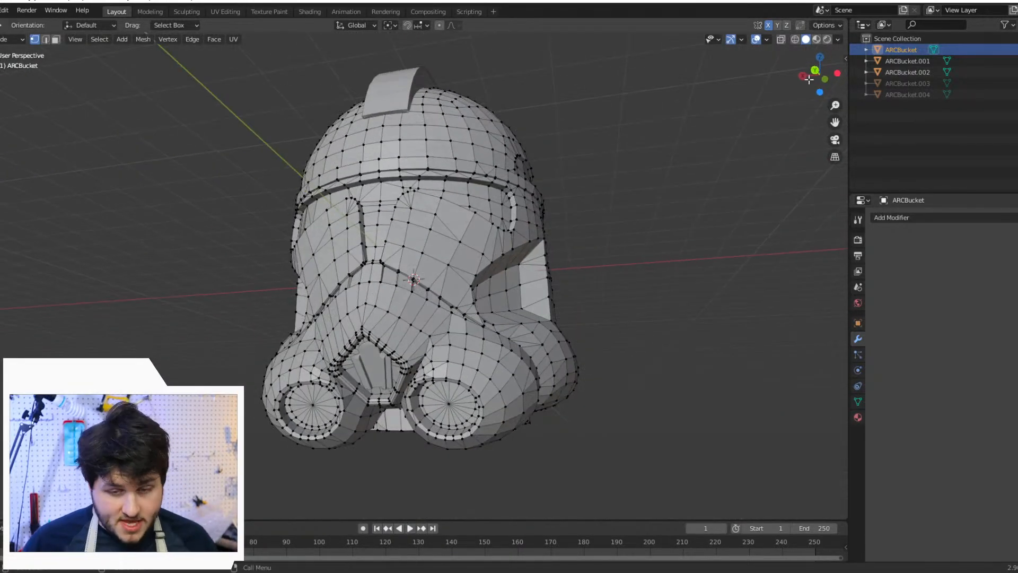
Step: Make the hidden objects ARCBucket.004 and ARCBucket.003 visible again
click(1008, 95)
click(1009, 84)
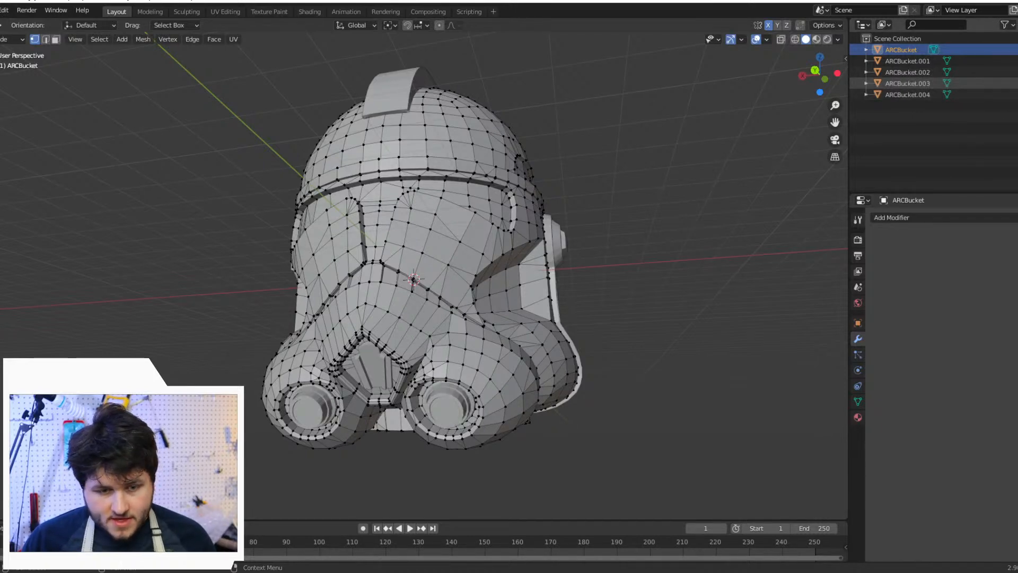
Step: Hide the objects ARCBucket.004 and ARCBucket.003, leaving the main ARCBucket mesh exposed
click(1012, 95)
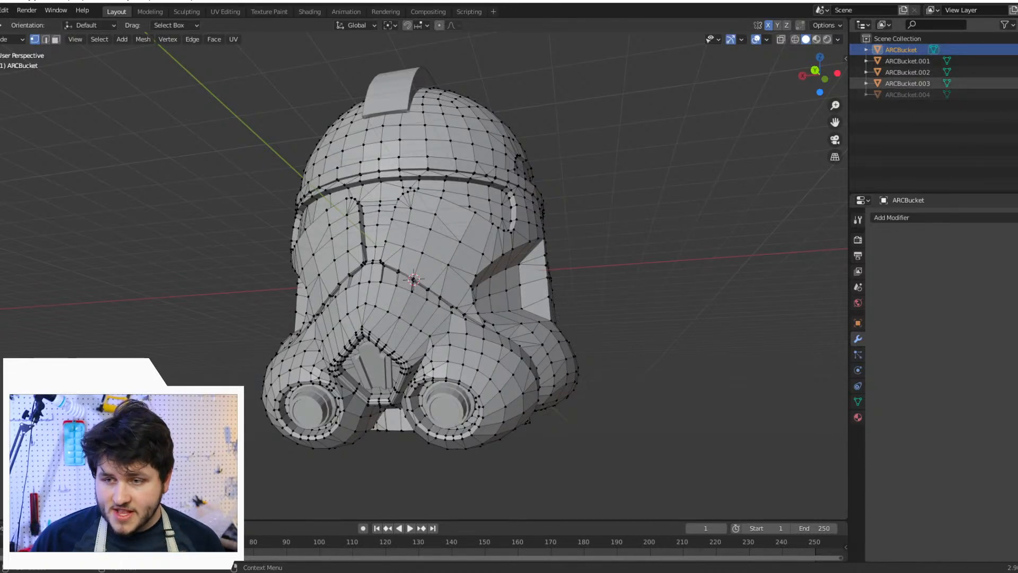
click(1012, 93)
click(1012, 95)
click(1013, 84)
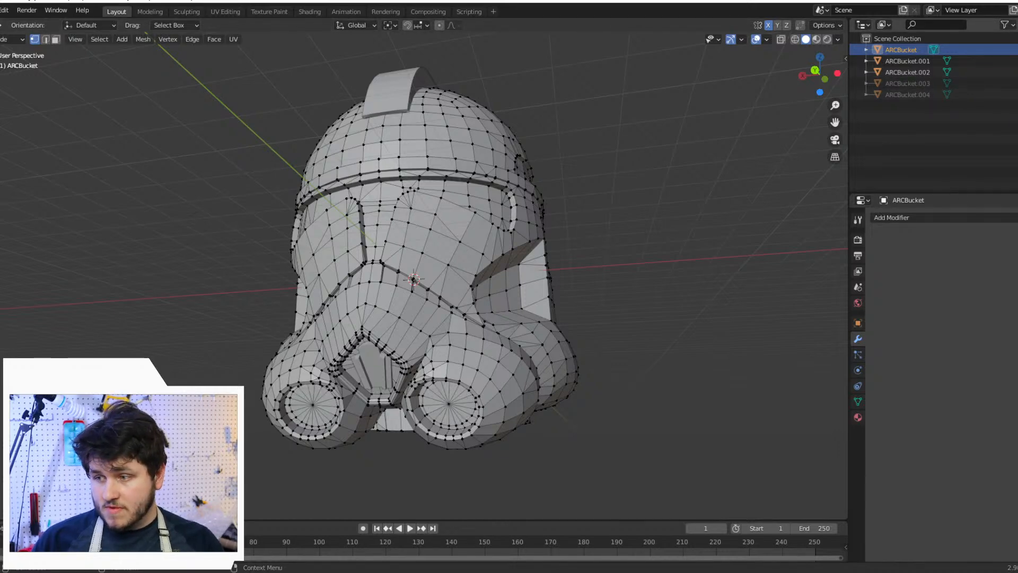
Step: Examine the round ear cap on the helmet's side and how its upper rim joins the surrounding mesh
middle_drag(574, 142, 421, 363)
scroll(392, 235, up, 4)
middle_drag(501, 261, 629, 285)
scroll(497, 245, up, 1)
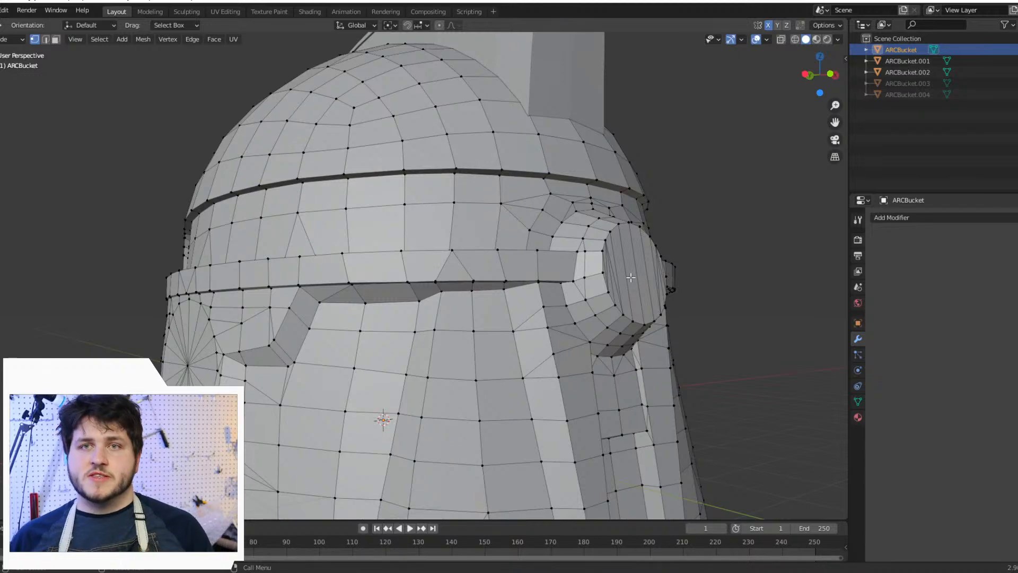
scroll(630, 277, up, 2)
scroll(631, 284, down, 3)
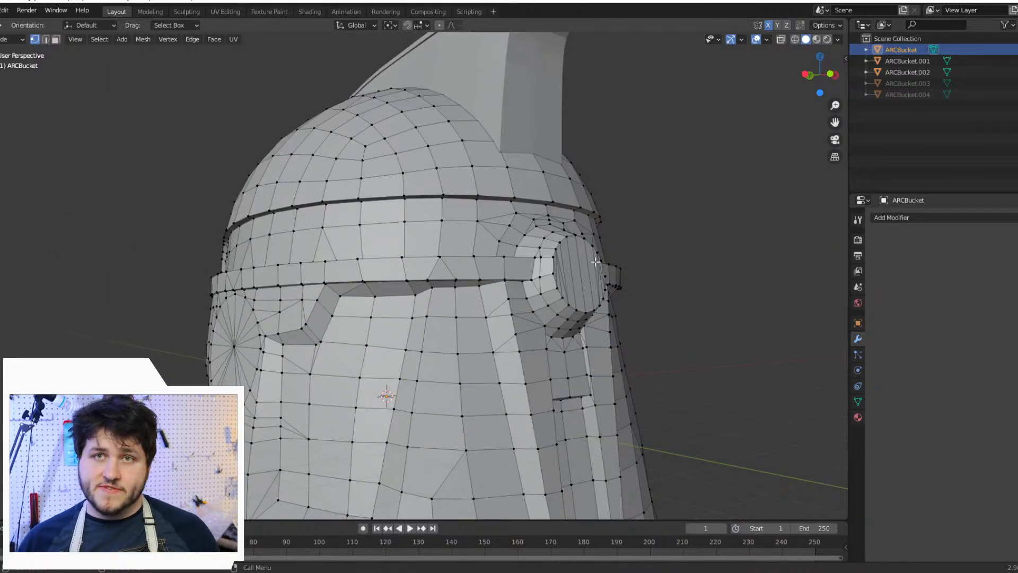
middle_drag(595, 262, 490, 192)
scroll(589, 271, up, 2)
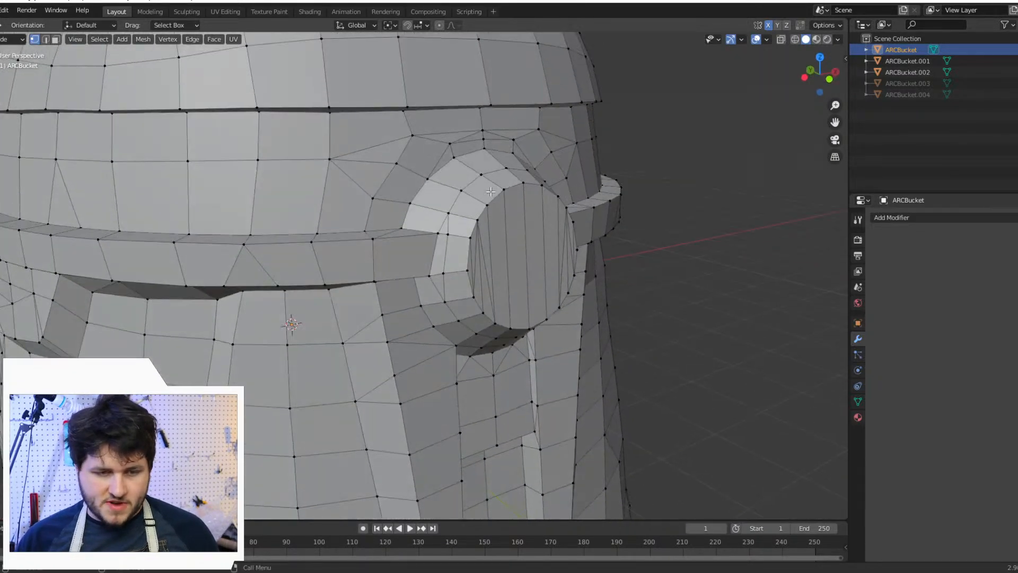
scroll(490, 191, up, 2)
middle_drag(405, 205, 346, 249)
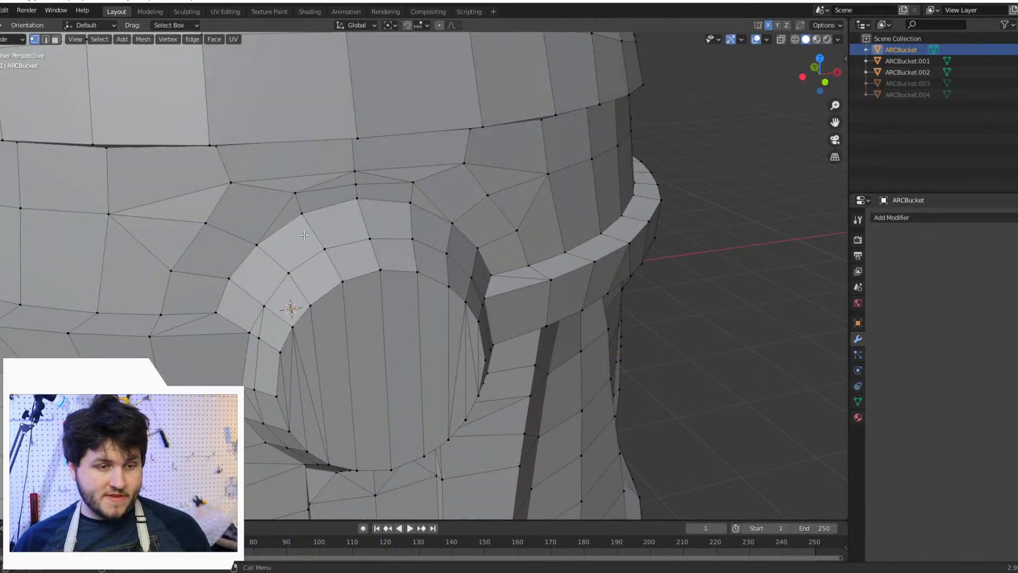
Step: Select a rim vertex and its outer corner vertex on each upper side of the ear cap, and clear the selection
click(256, 245)
shift+click(231, 182)
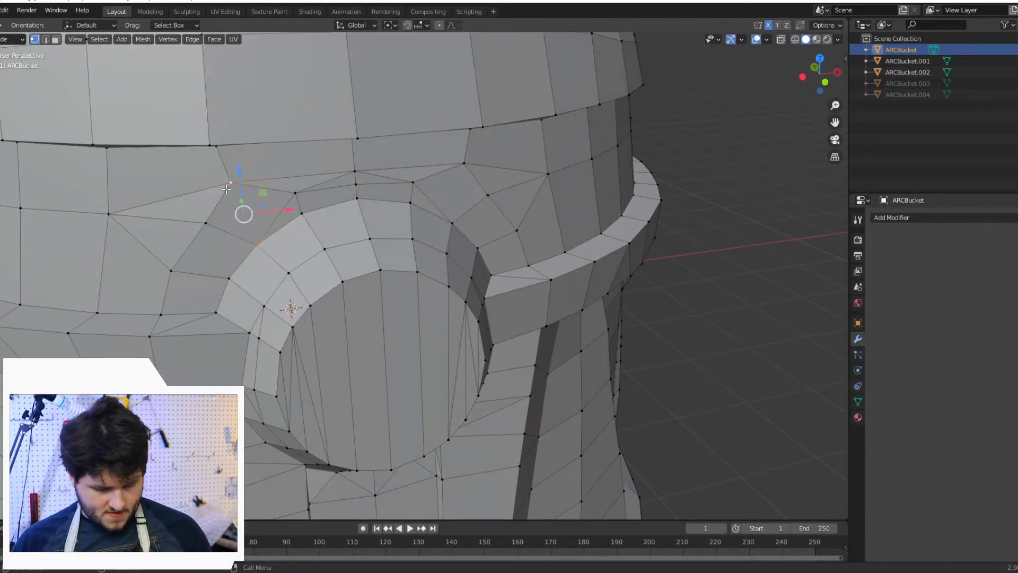
click(453, 220)
shift+click(461, 160)
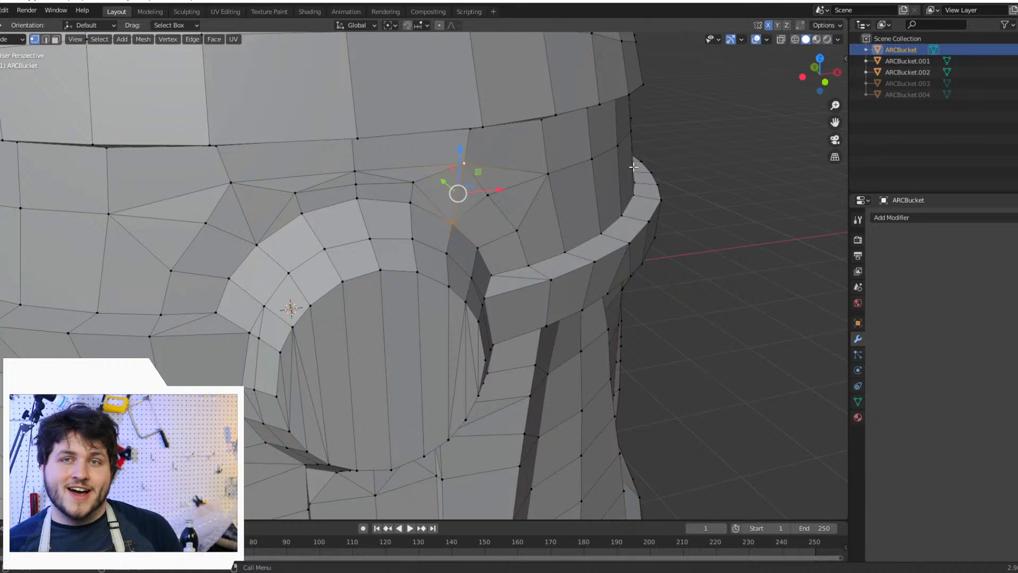
click(710, 169)
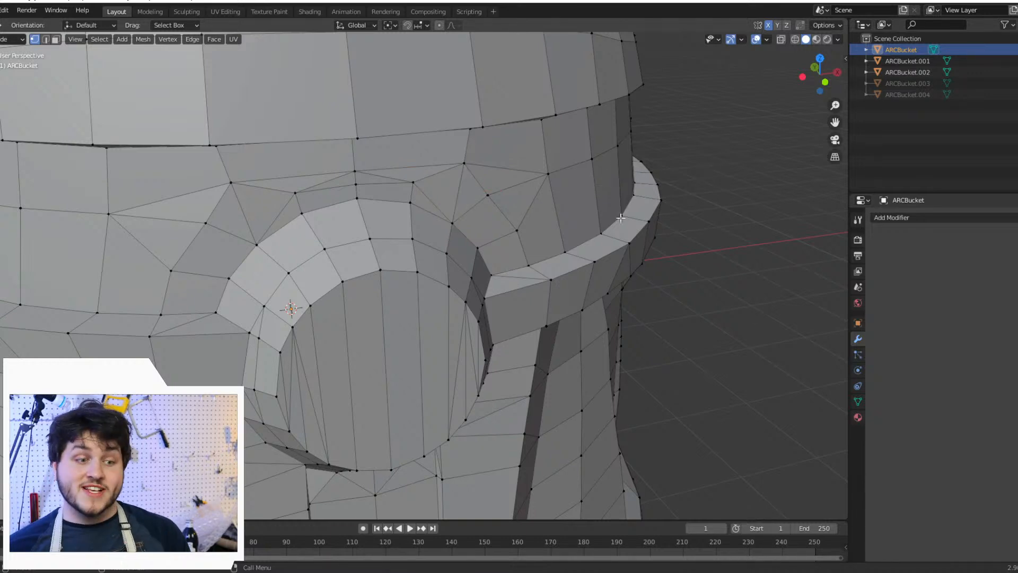
Step: Inspect the junction between the ear cap and the raised band around the helmet from several angles
scroll(457, 222, down, 3)
middle_drag(434, 235, 427, 228)
scroll(401, 230, up, 2)
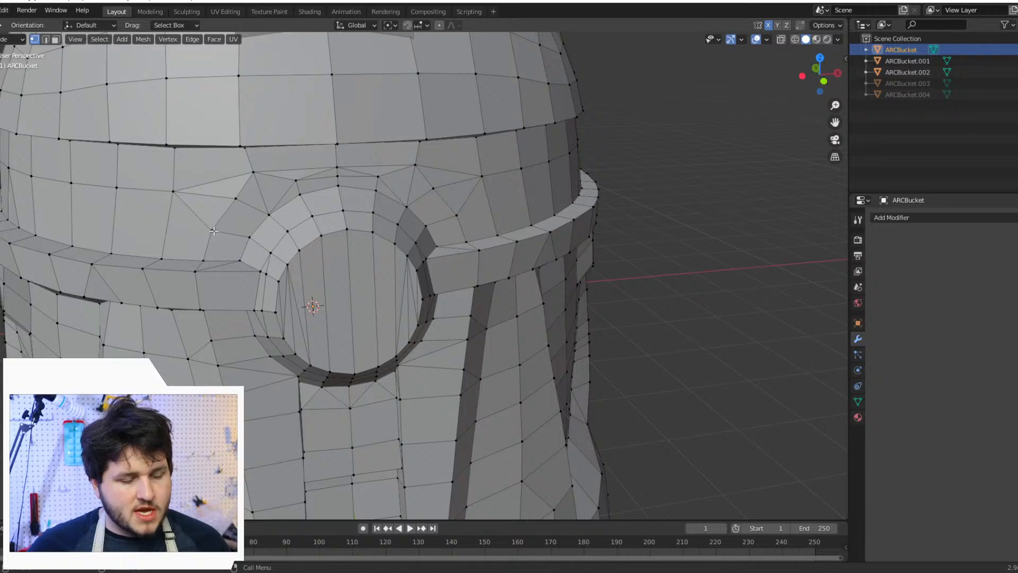
middle_drag(324, 236, 364, 226)
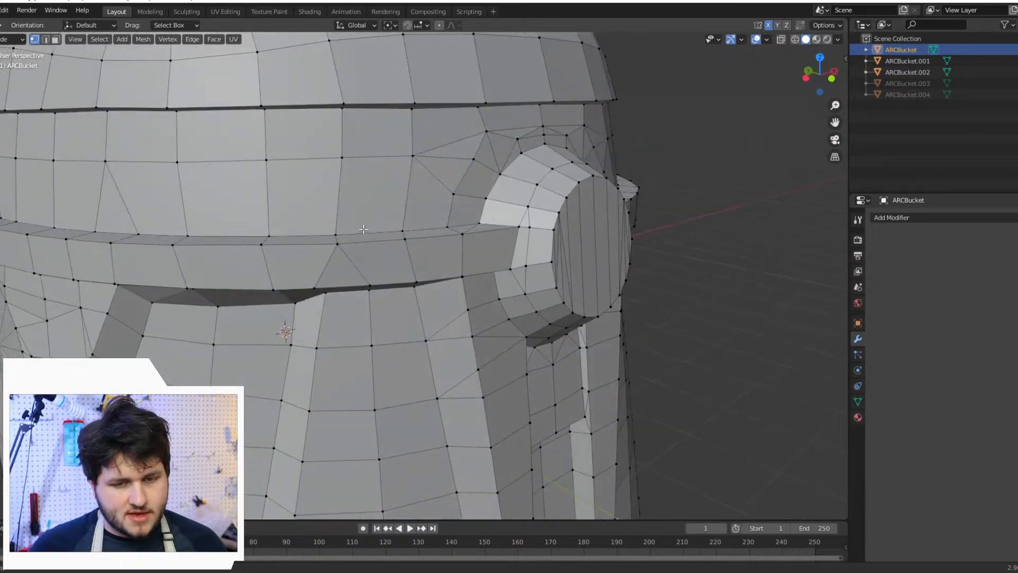
scroll(411, 213, up, 1)
middle_drag(527, 211, 727, 147)
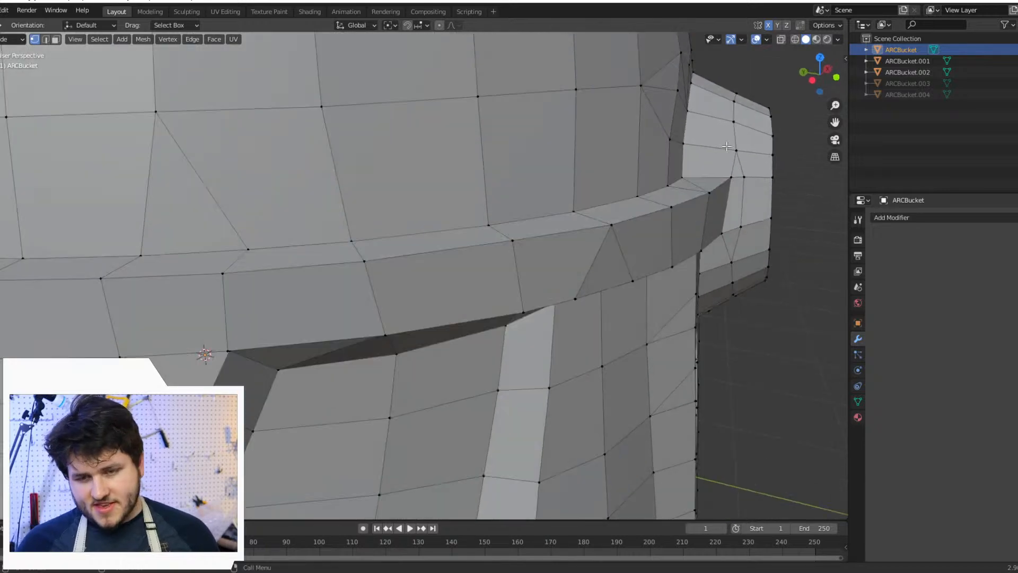
middle_drag(721, 101, 599, 229)
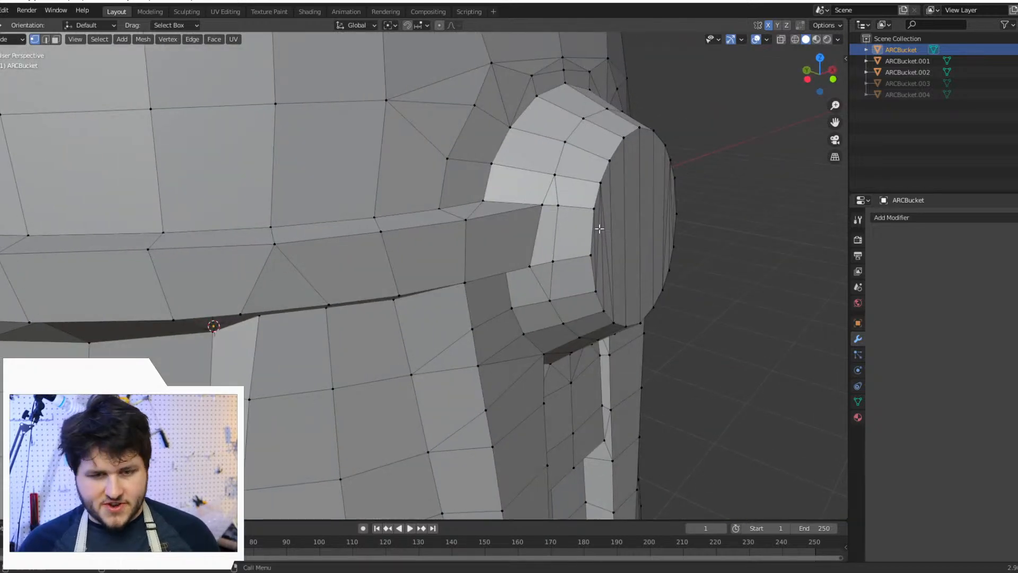
Step: Merge two middle-loop vertices on the side wall of the round ear cap into their adjacent helmet-side vertices, using At Last
click(556, 207)
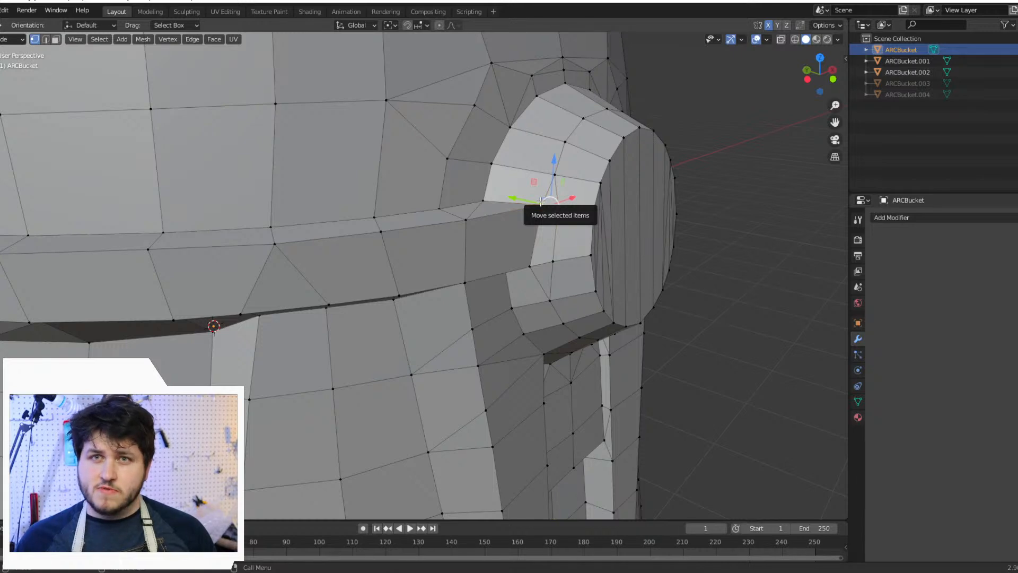
key(m)
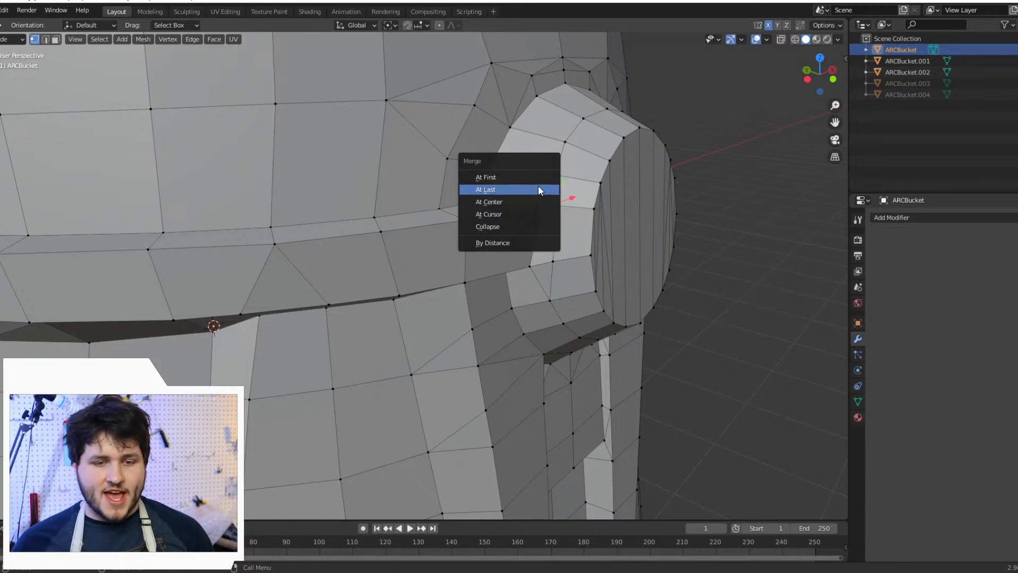
click(538, 189)
click(556, 263)
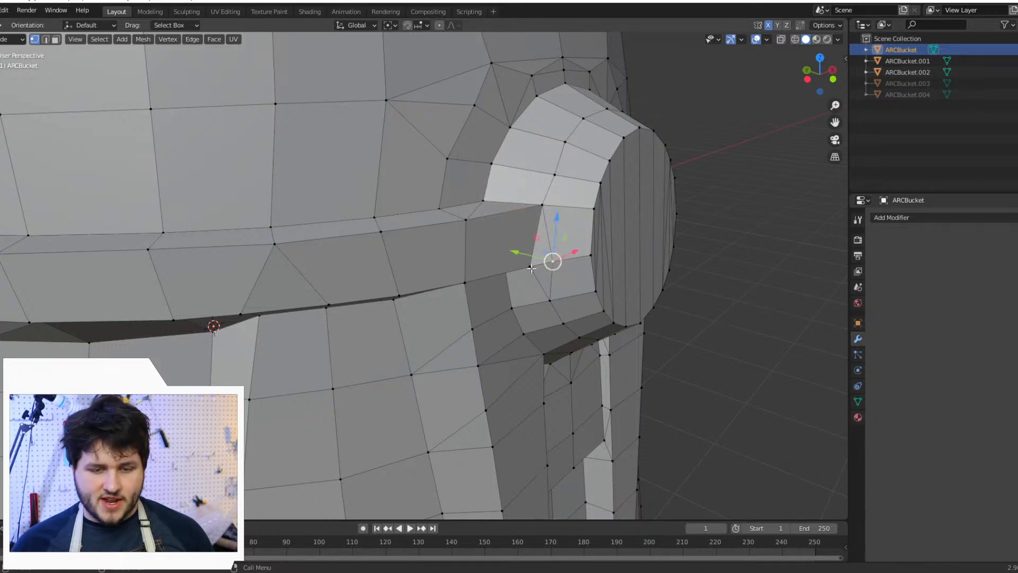
shift+click(534, 268)
key(m)
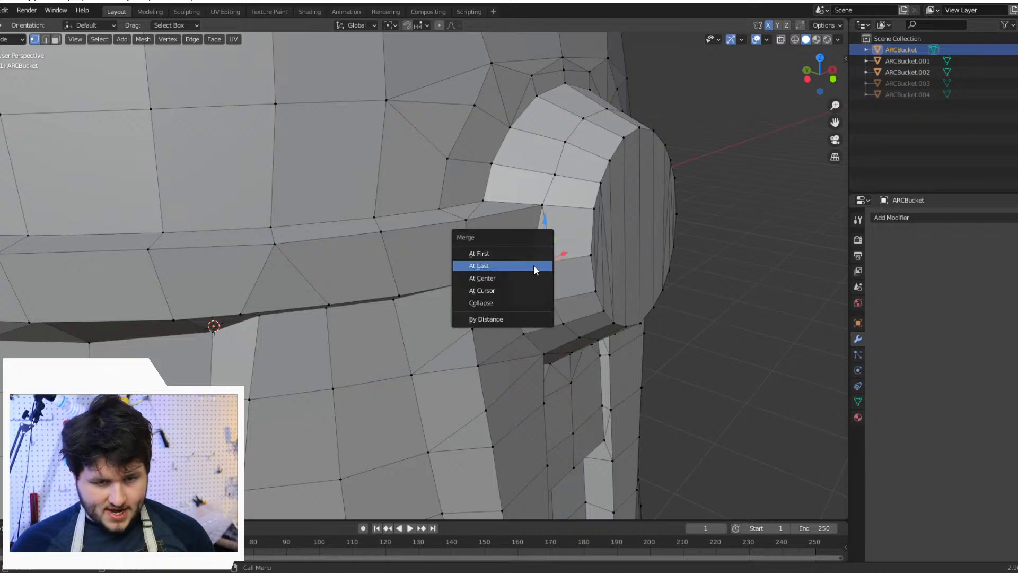
click(534, 267)
Step: Continue below the helmet's rim band, merging the next two middle-loop vertices of the ear cap wall into the base vertices At Last
middle_drag(534, 267, 560, 274)
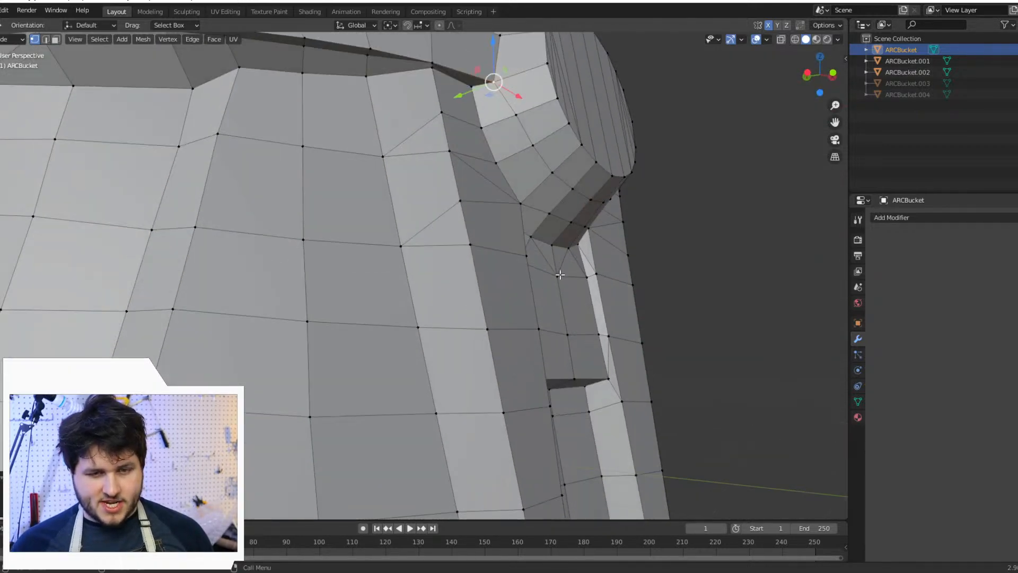
click(515, 115)
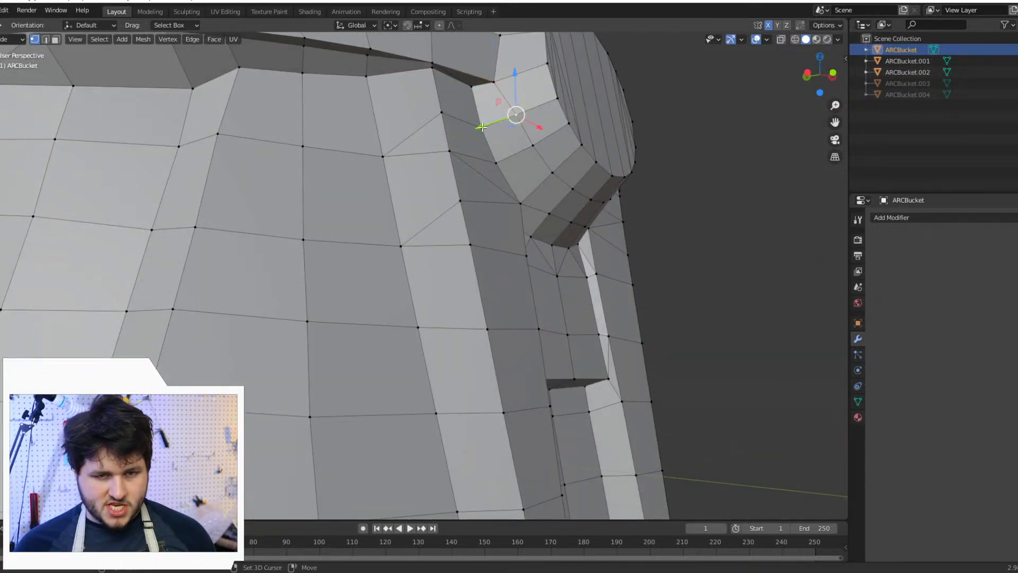
shift+click(482, 127)
key(m)
click(481, 126)
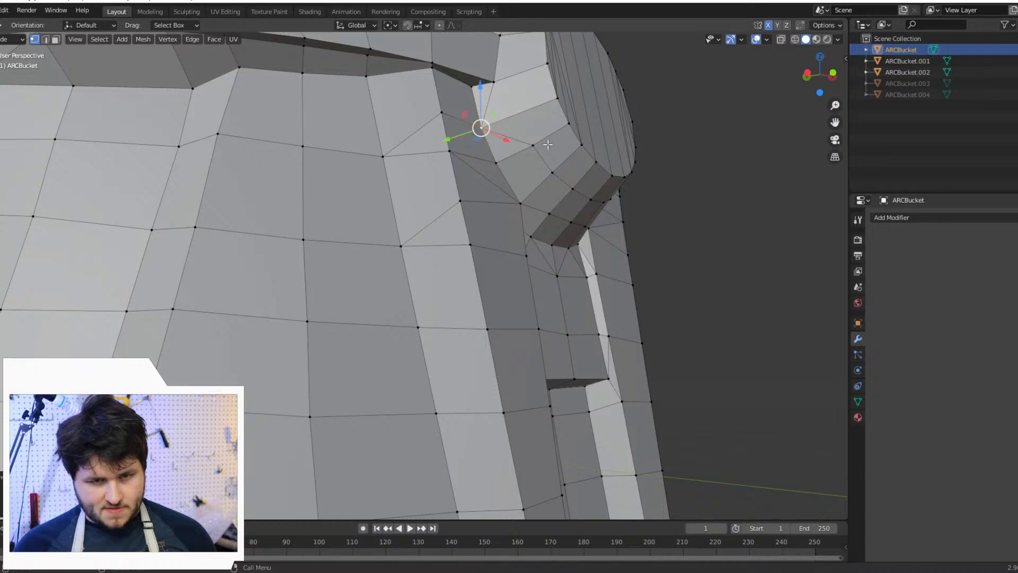
click(533, 145)
shift+click(495, 162)
key(m)
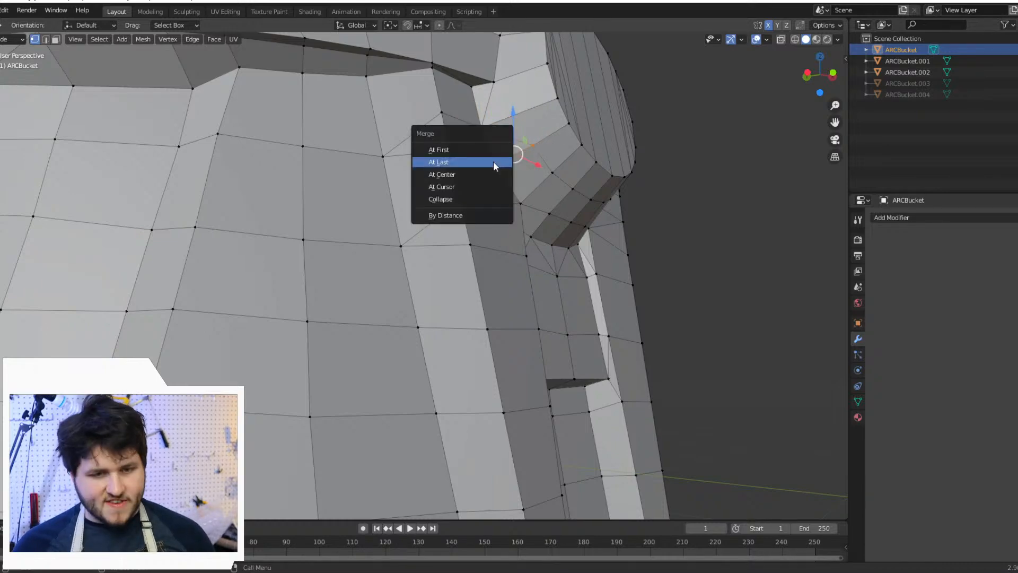
click(494, 162)
Step: On the ear cap's underside, merge the next two middle-loop vertices into the base vertices beneath them with At Last
middle_drag(487, 171, 370, 161)
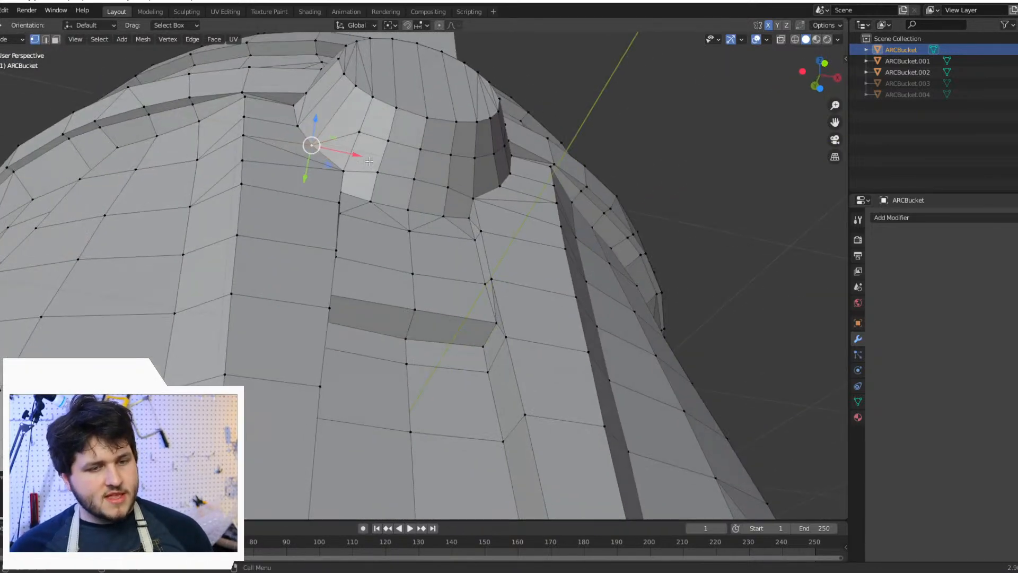
click(358, 133)
shift+click(343, 169)
key(m)
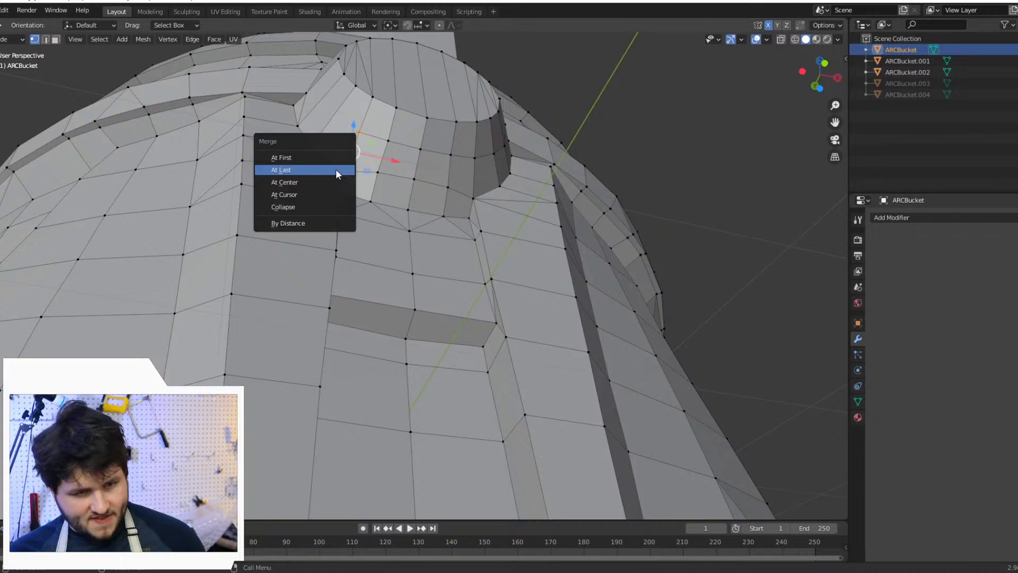
click(336, 168)
click(387, 141)
shift+click(377, 173)
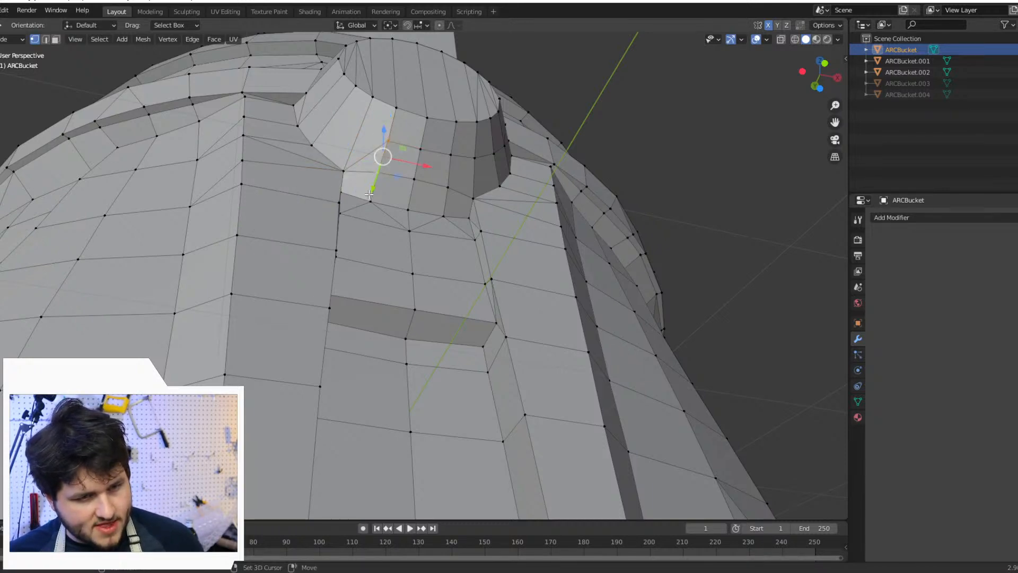
shift+click(369, 194)
key(m)
click(371, 189)
Step: Merge two more middle-loop vertices at the lowest part of the ear cap wall into their base vertices At Last
click(422, 158)
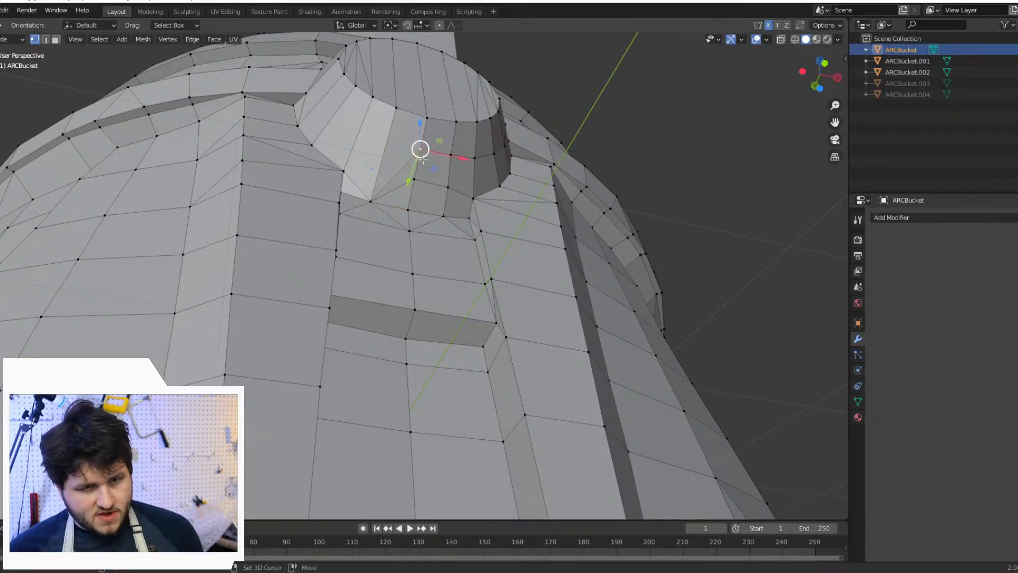
shift+click(412, 180)
shift+click(408, 213)
key(m)
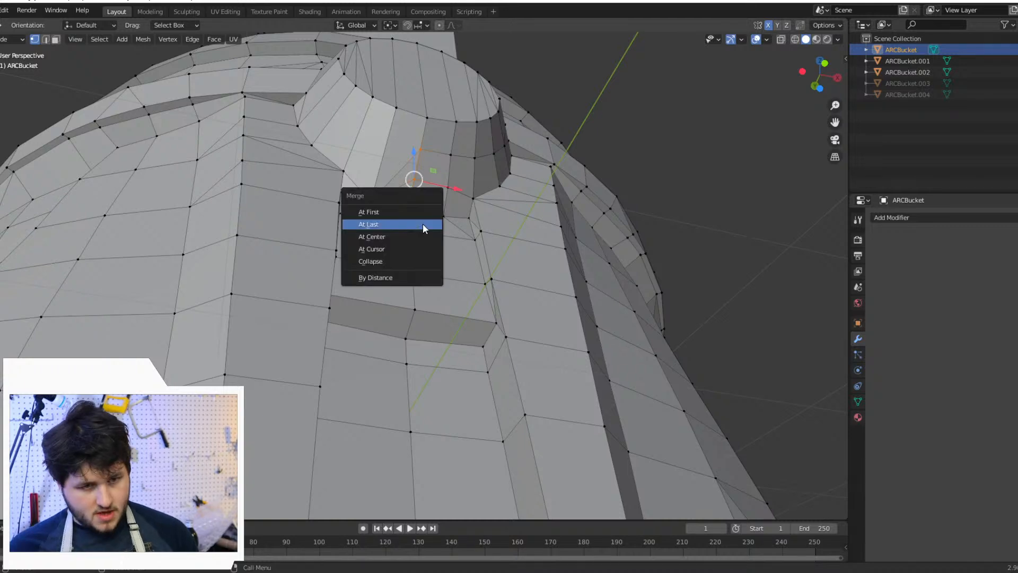
click(425, 226)
click(450, 154)
shift+click(448, 188)
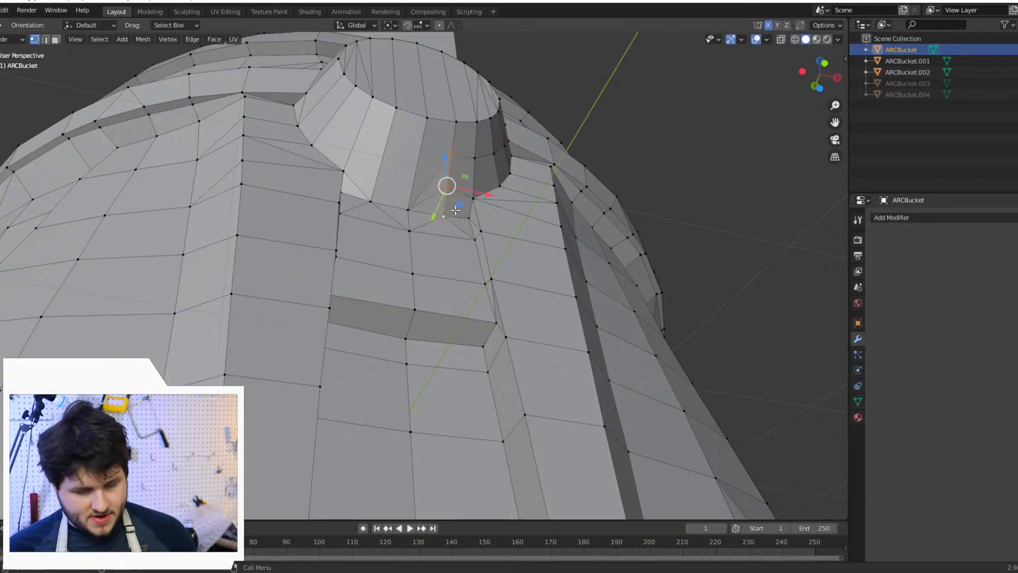
key(m)
click(454, 216)
Step: Merge the two middle-loop vertices where the ear cap's underside curves up toward the far side into the base vertices At Last
middle_drag(446, 218, 435, 218)
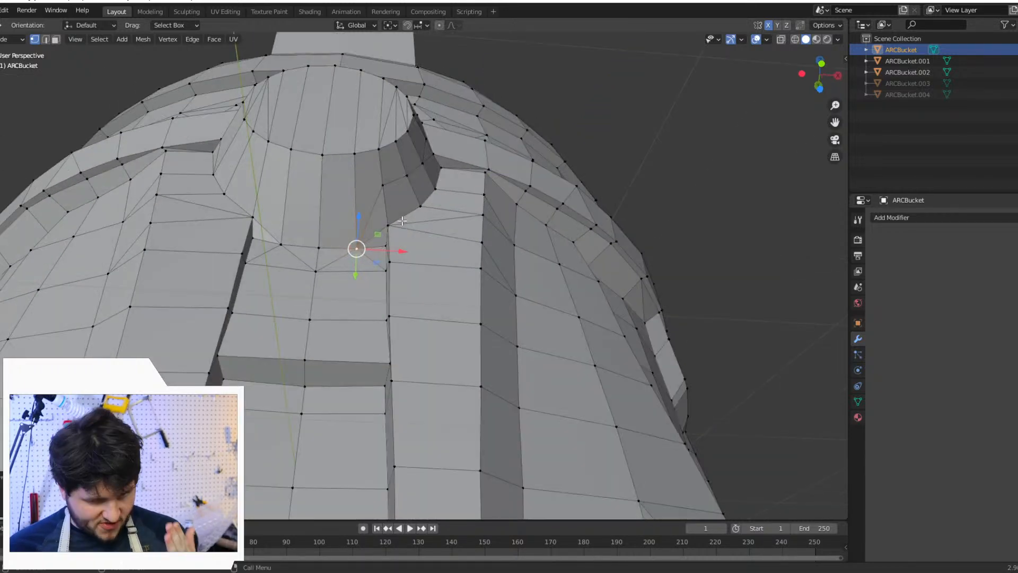
scroll(339, 222, up, 2)
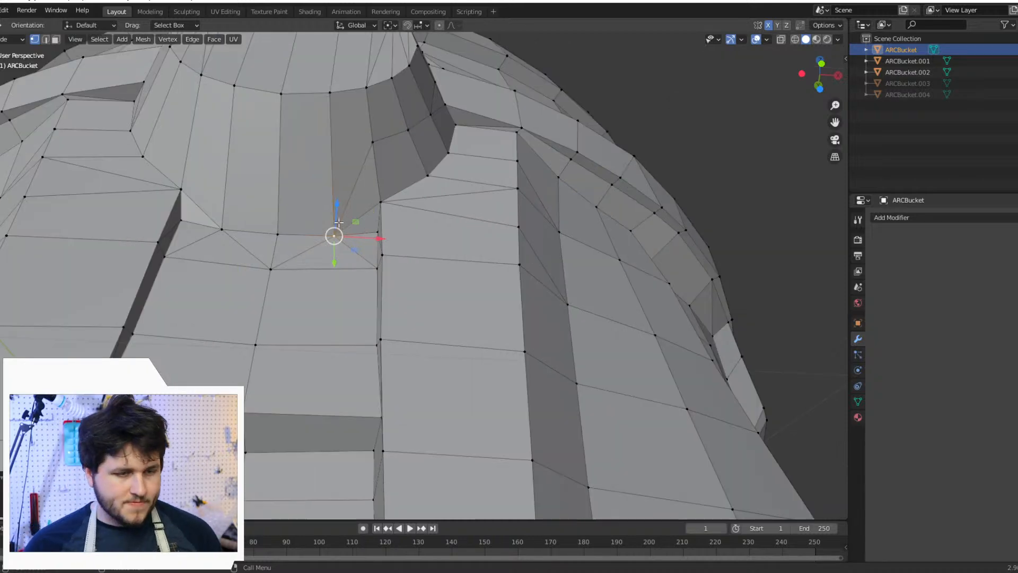
middle_drag(331, 188, 334, 213)
click(327, 295)
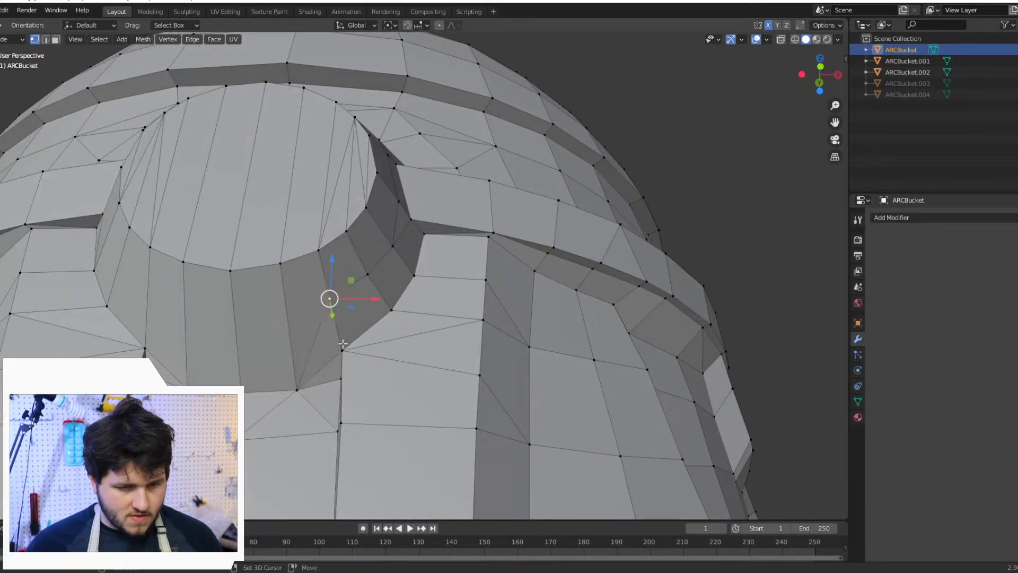
shift+click(344, 346)
key(m)
click(368, 337)
click(367, 274)
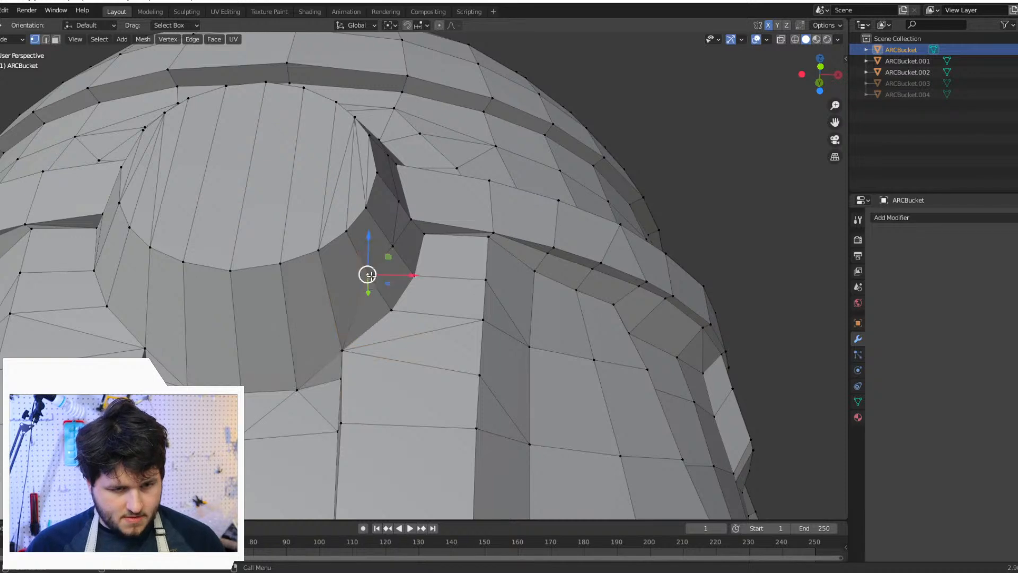
shift+click(391, 309)
key(m)
click(387, 308)
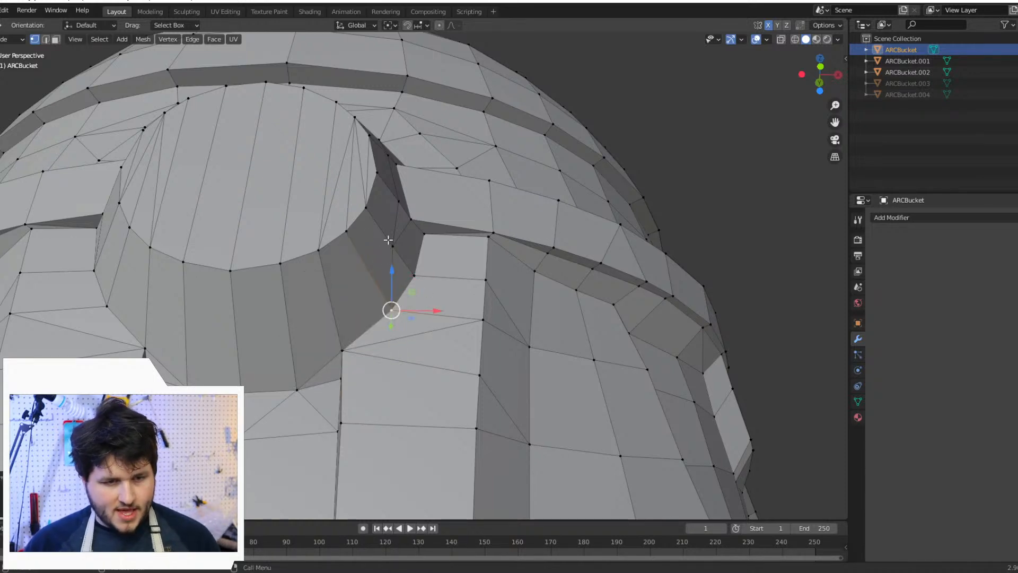
Step: Collapse the remaining middle-loop vertices beside the rim band on the ear cap's far side into the adjoining helmet vertices
click(392, 246)
shift+click(413, 277)
key(m)
click(412, 281)
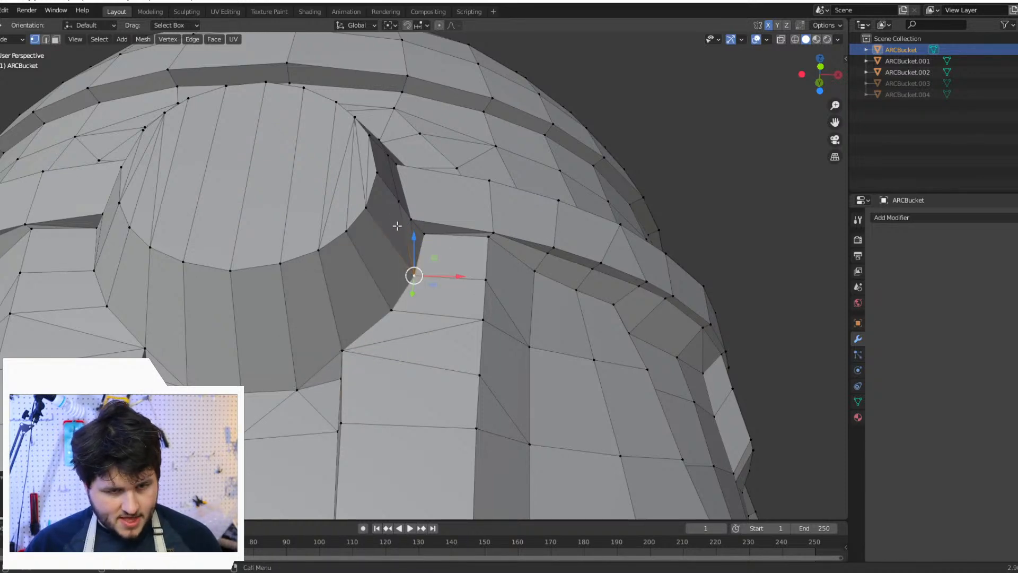
drag(411, 277, 404, 211)
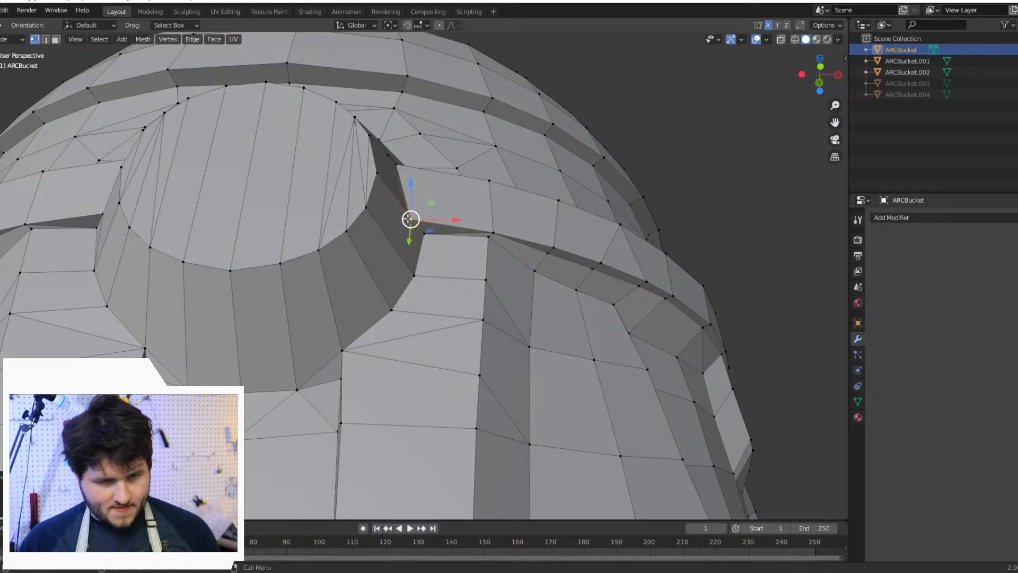
middle_drag(409, 220, 401, 344)
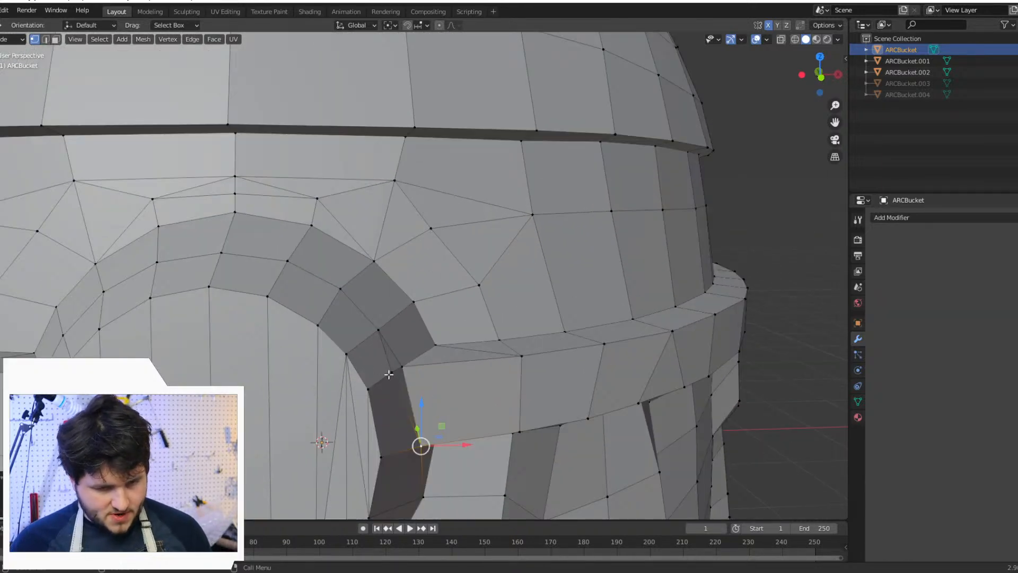
click(399, 366)
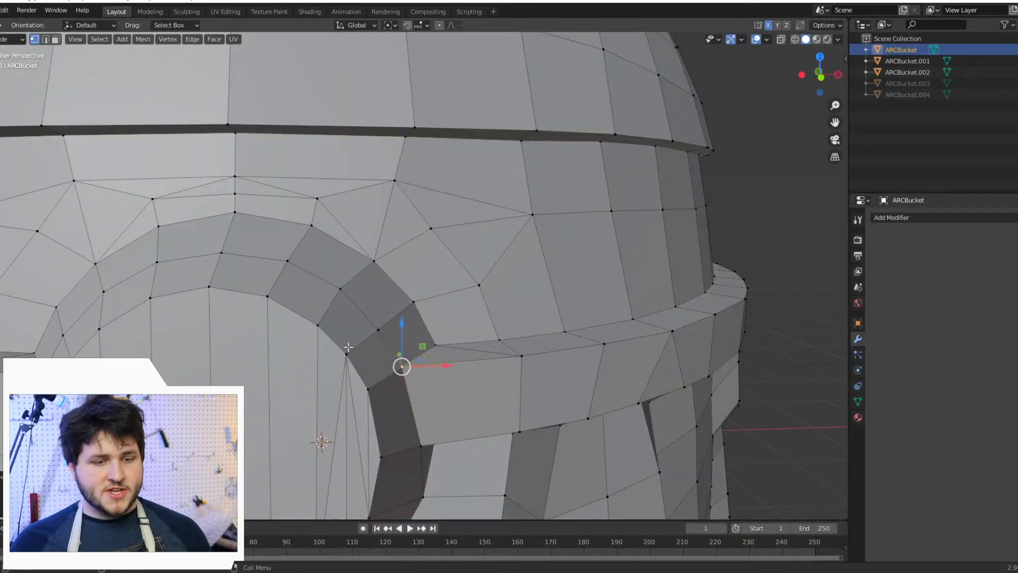
Step: Above the rim band, merge two middle-loop vertices on the far upper curve of the ear cap into the outer vertices At Last
click(378, 330)
shift+click(413, 302)
key(m)
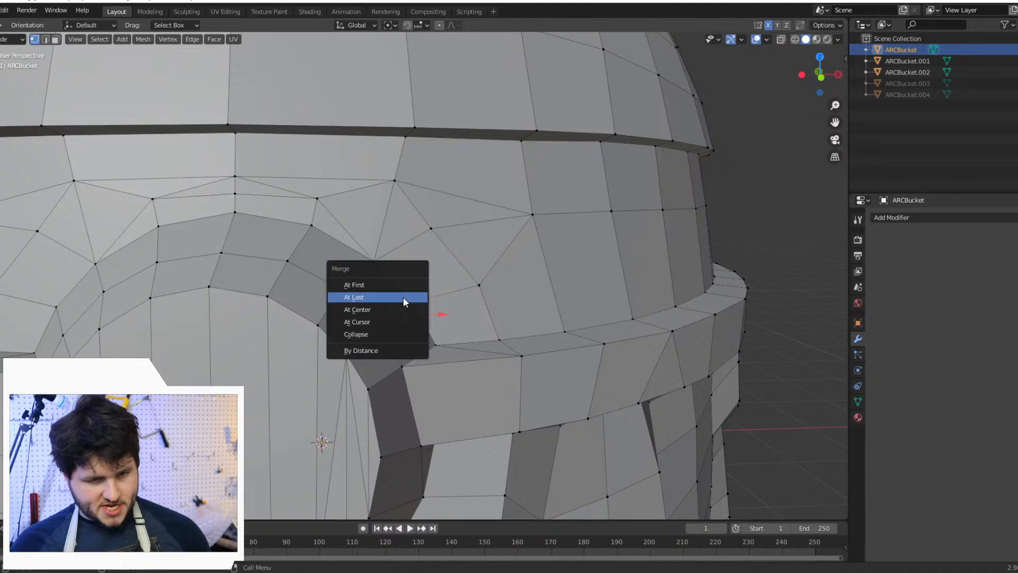
click(405, 297)
click(339, 287)
shift+click(374, 259)
key(m)
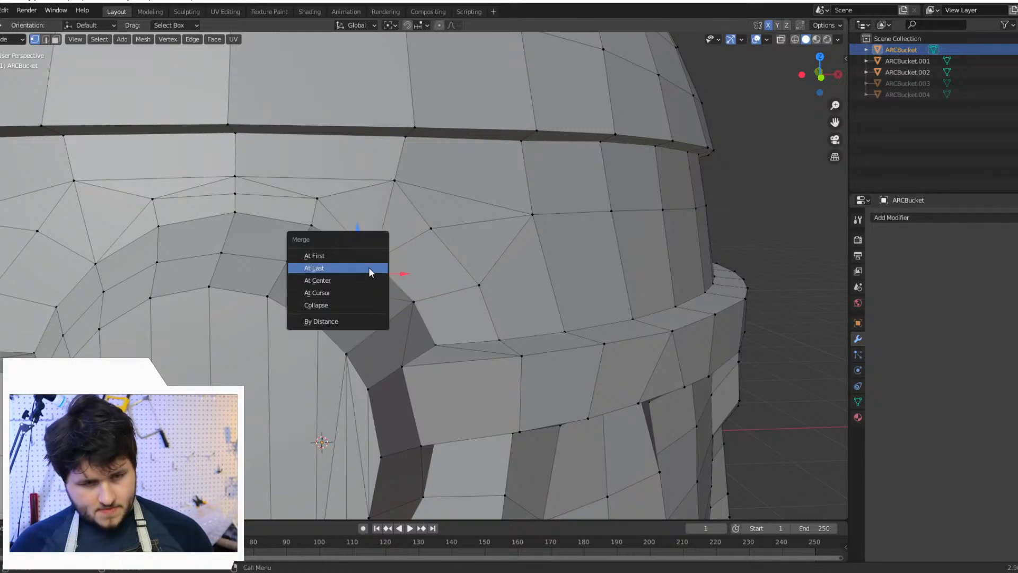
click(370, 272)
Step: Merge the two middle-loop vertices nearest the top of the ear cap's arch into the outer arch vertices At Last
click(293, 255)
shift+click(308, 229)
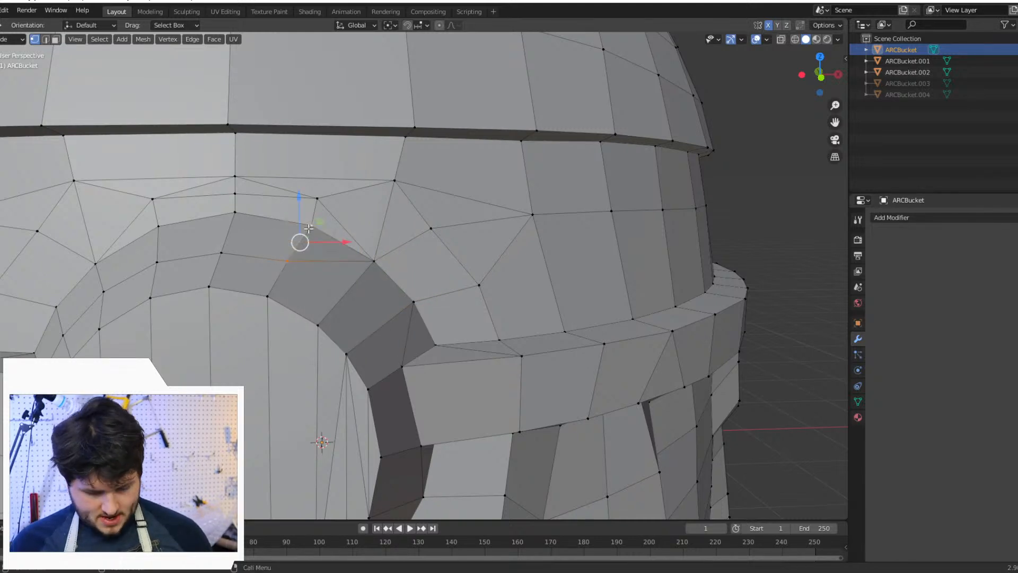
key(m)
click(300, 223)
click(221, 253)
shift+click(235, 213)
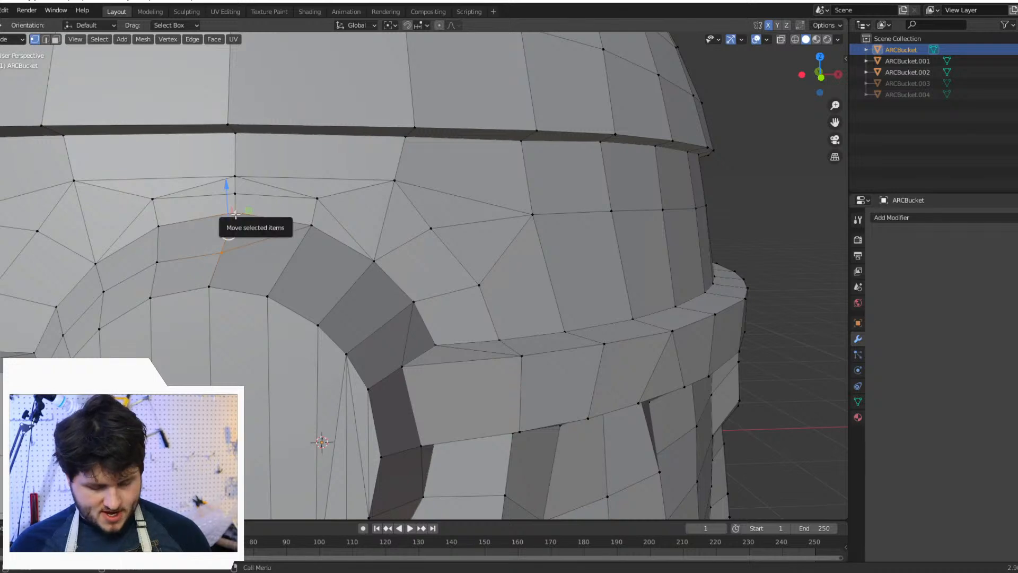
key(m)
click(234, 214)
Step: Past the arch's top, merge the next two middle-loop vertices on the near upper curve into the outer vertices At Last
middle_drag(317, 269, 352, 273)
click(357, 279)
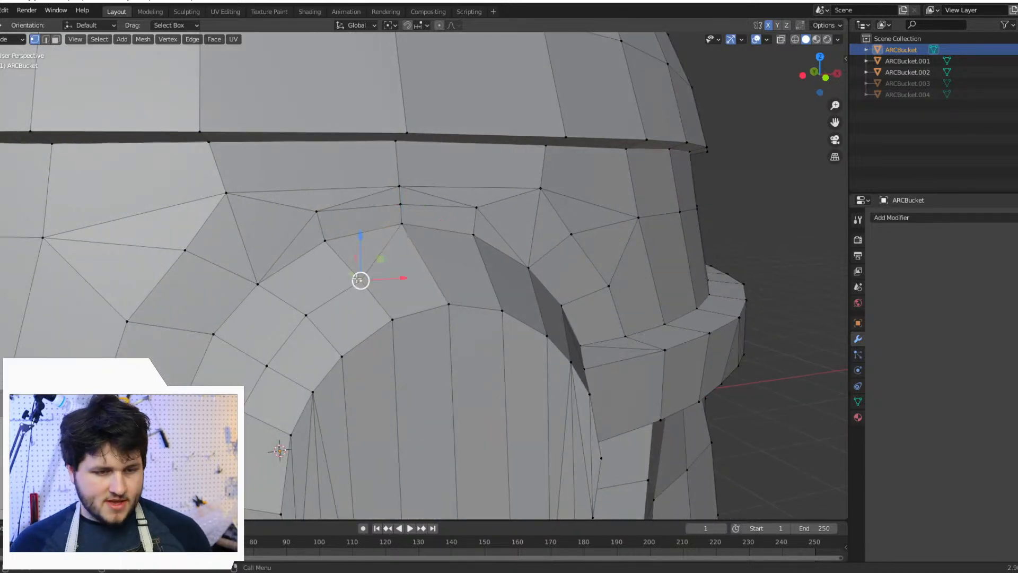
shift+click(325, 240)
key(m)
click(334, 245)
click(306, 315)
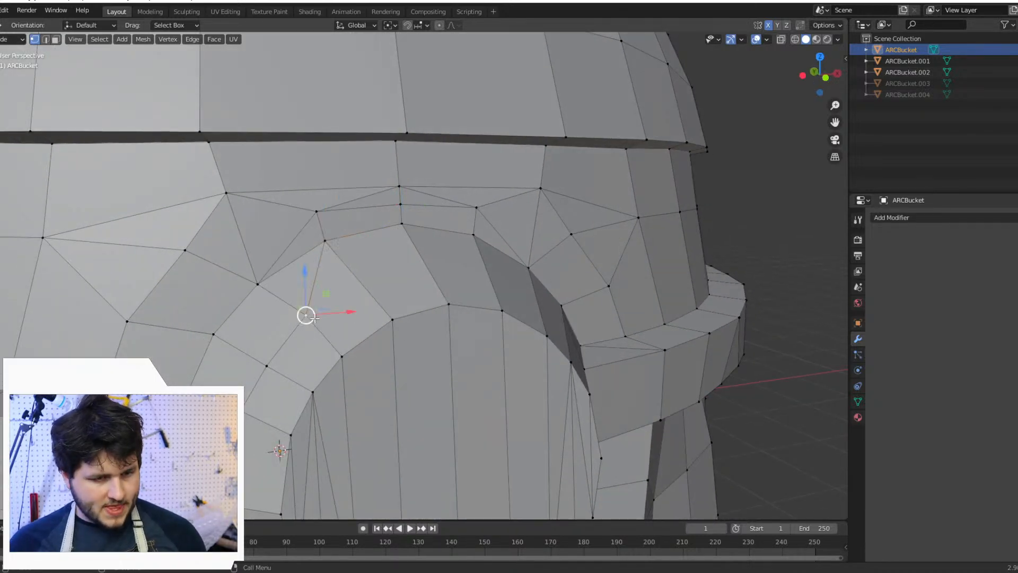
shift+click(257, 284)
key(m)
click(262, 277)
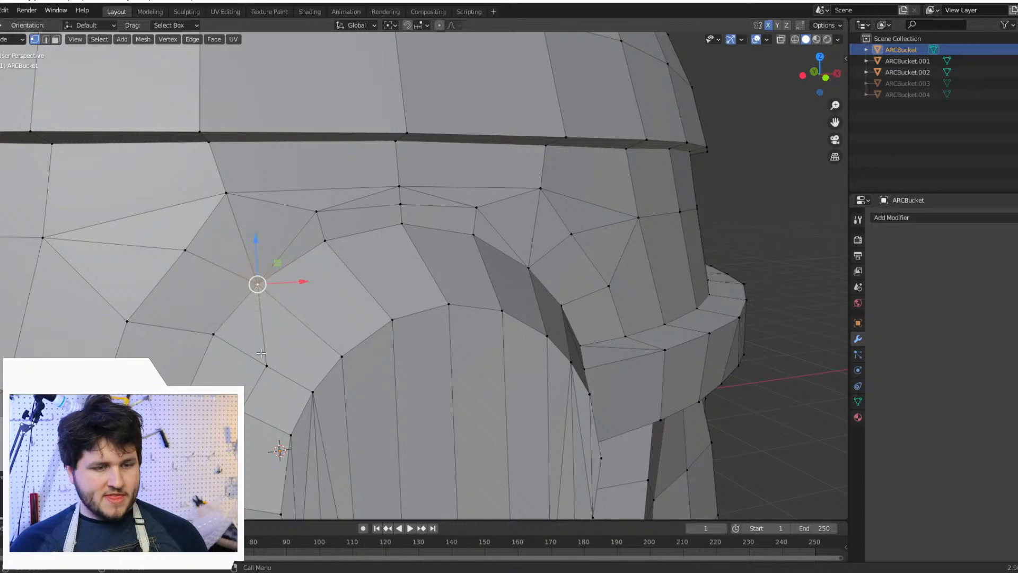
Step: Merge the last middle-loop vertex on the near upper curve, just above the rim band, into its outer neighbour At Last
click(264, 366)
shift+click(223, 332)
key(m)
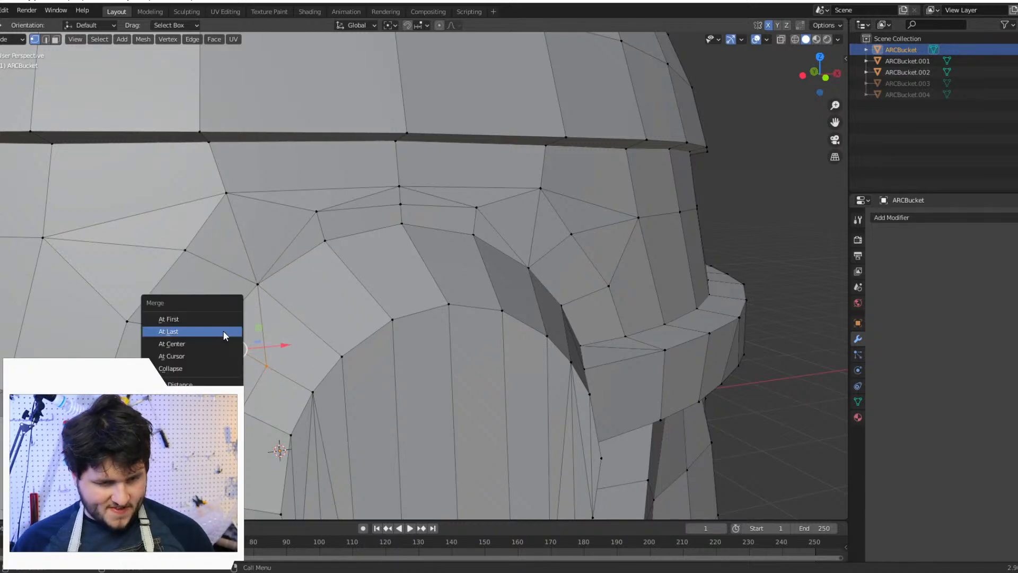
click(225, 334)
Step: Dissolve the two diagonal edges that fan out from the near upper vertex of the ear cap's flat face
scroll(265, 329, down, 4)
middle_drag(354, 326, 347, 299)
scroll(348, 299, up, 3)
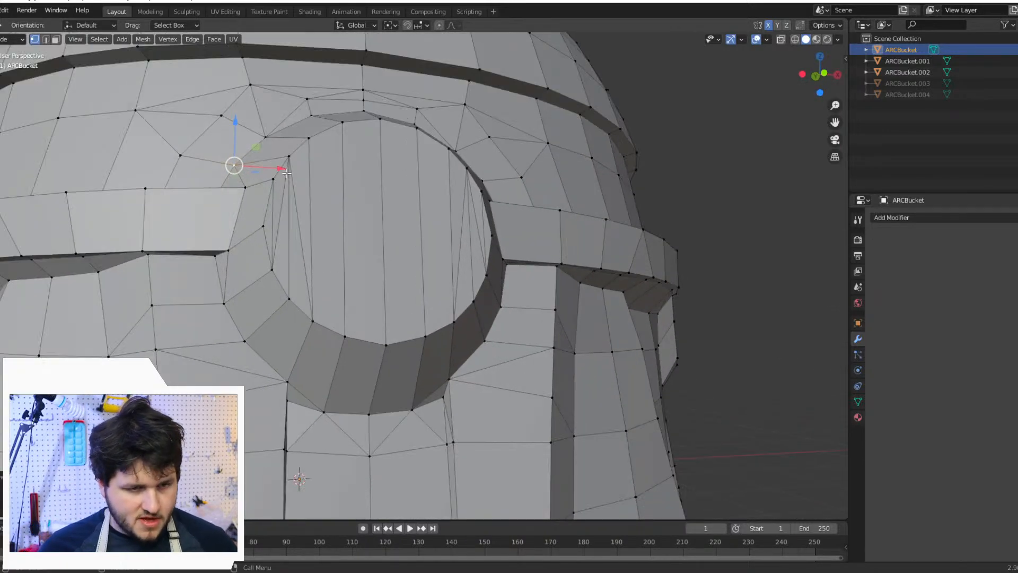
click(272, 262)
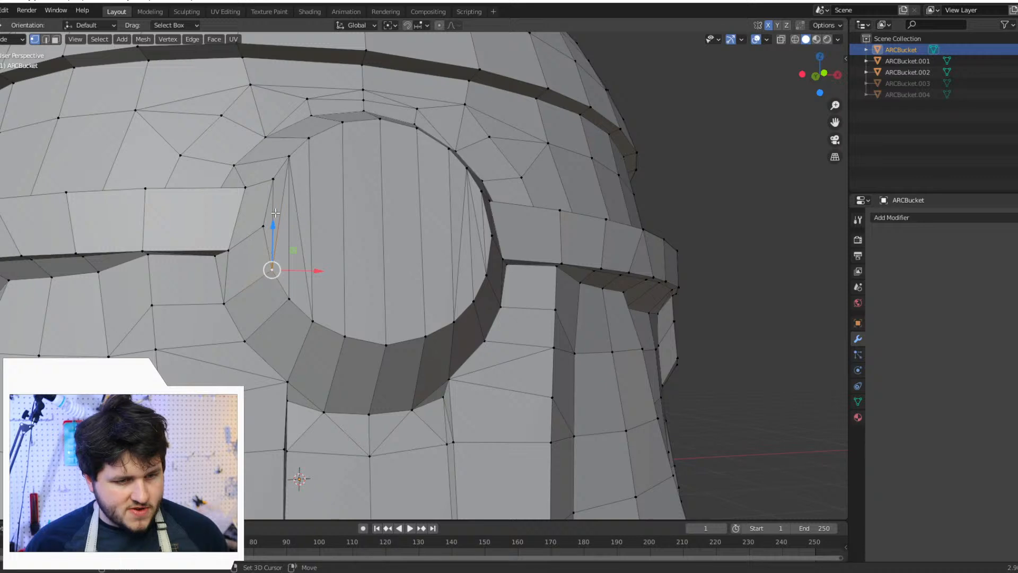
shift+click(288, 159)
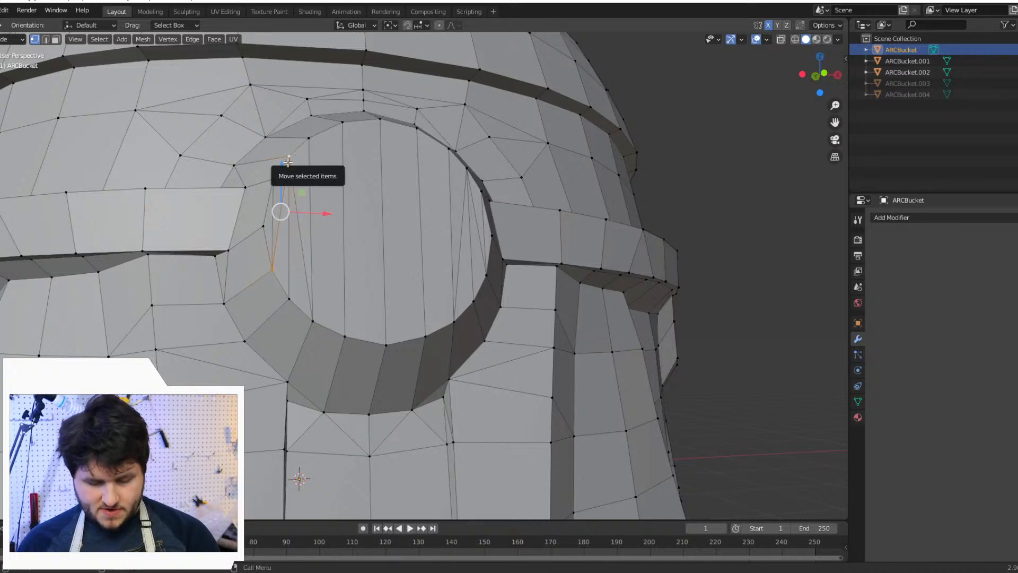
key(x)
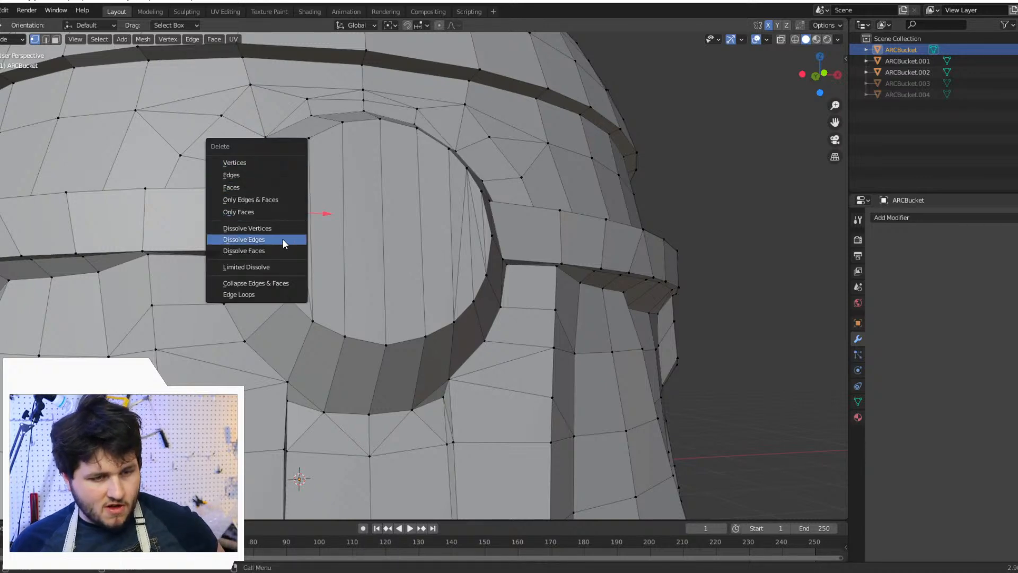
click(283, 239)
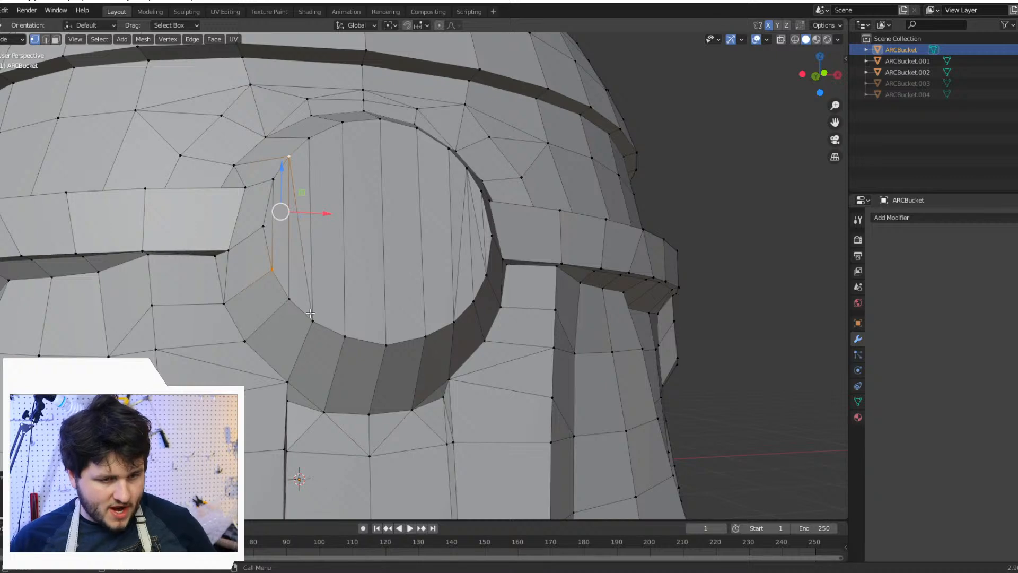
click(312, 317)
shift+click(289, 158)
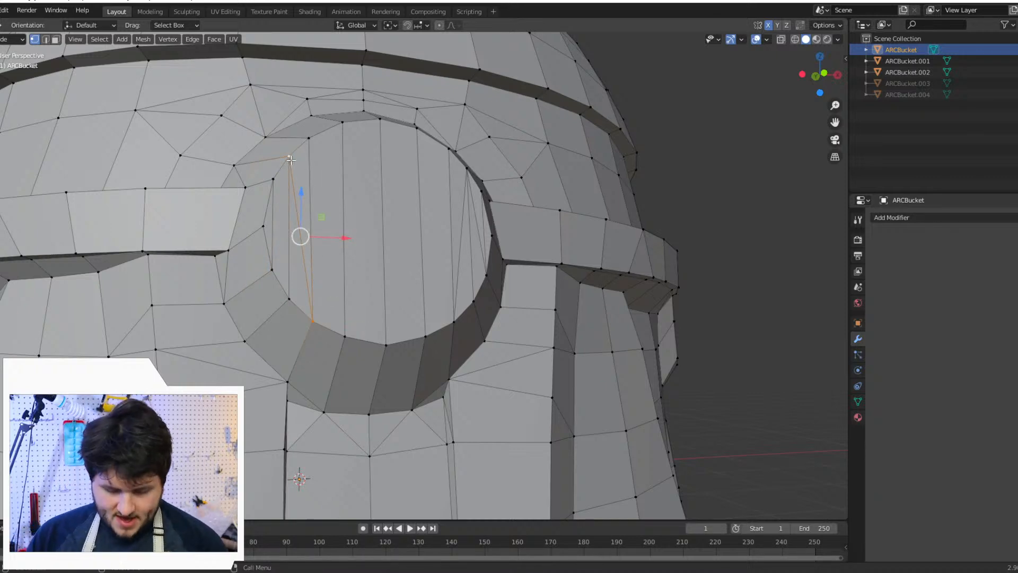
key(x)
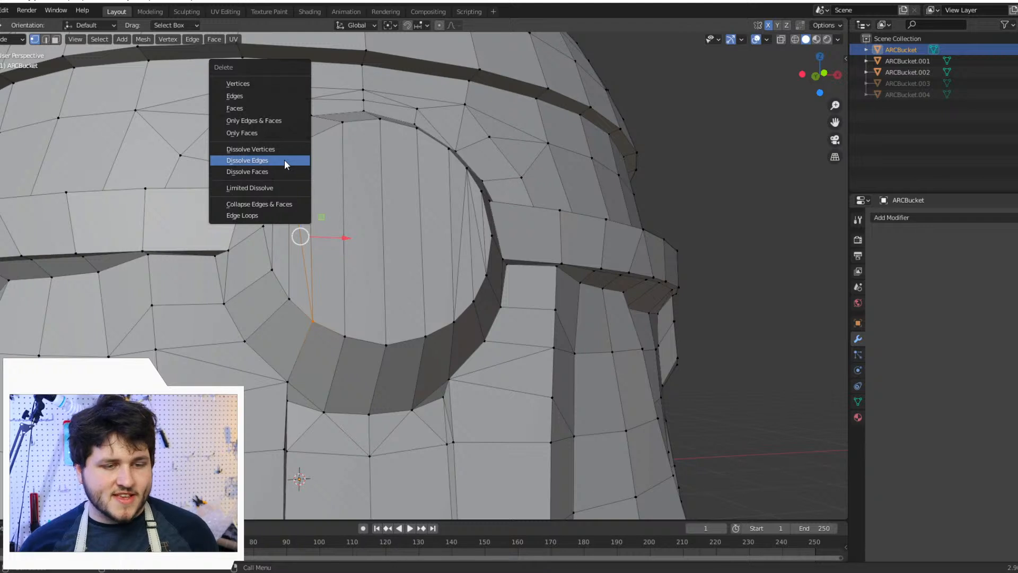
click(284, 160)
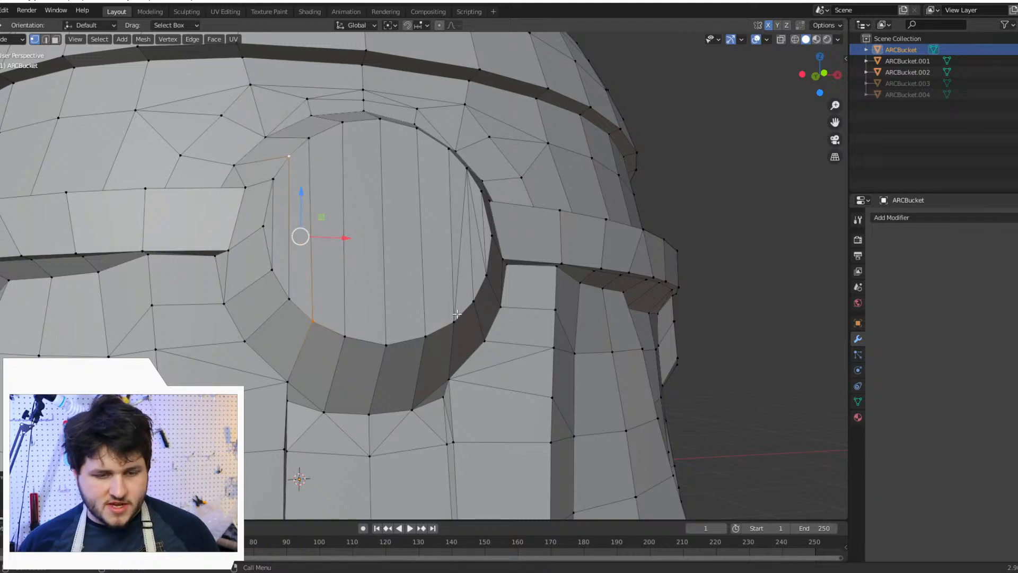
Step: Dissolve the two diagonal edges that fan out from the far upper vertex of the ear cap's flat face
click(454, 320)
shift+click(467, 170)
key(x)
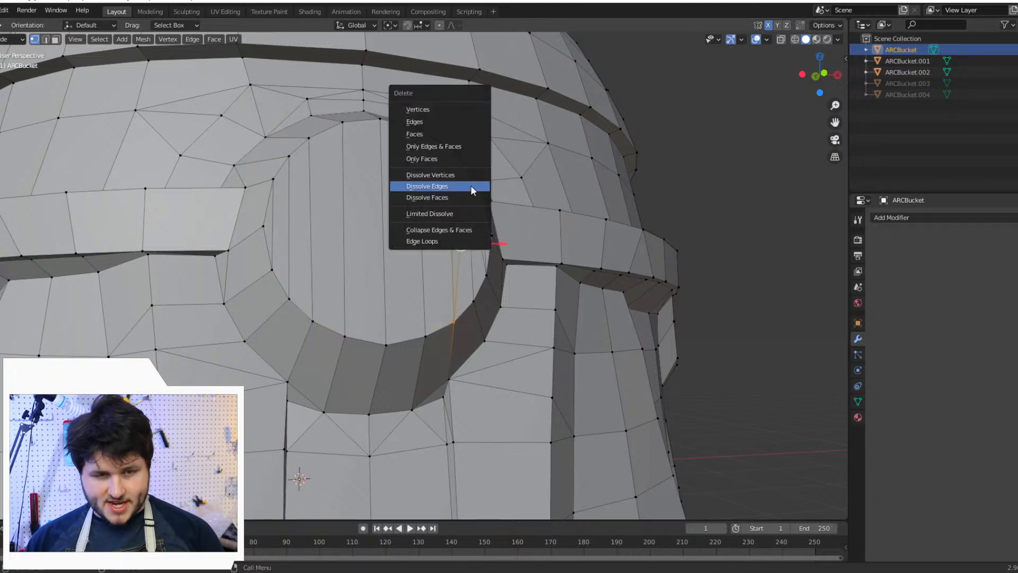
click(473, 188)
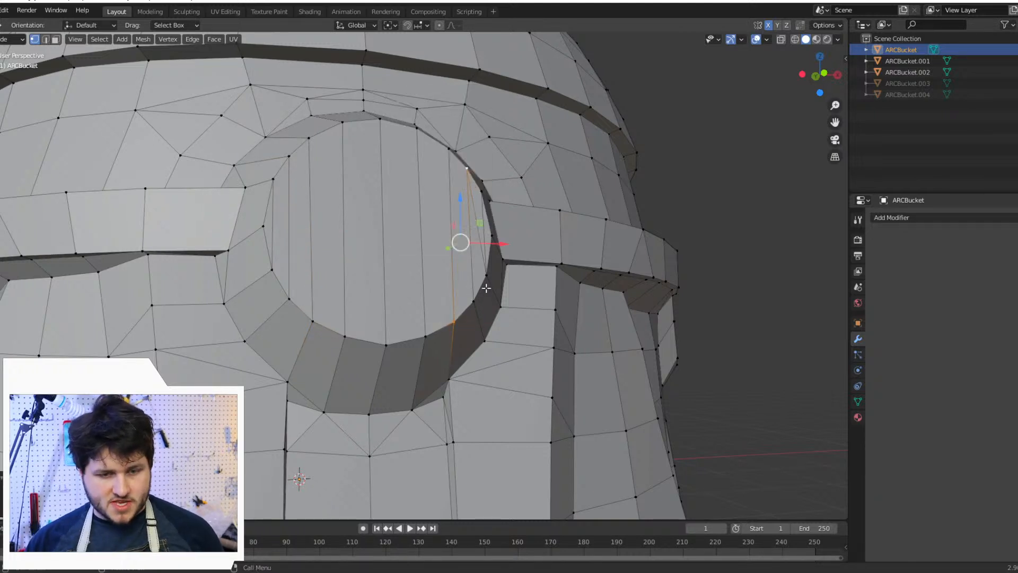
click(485, 277)
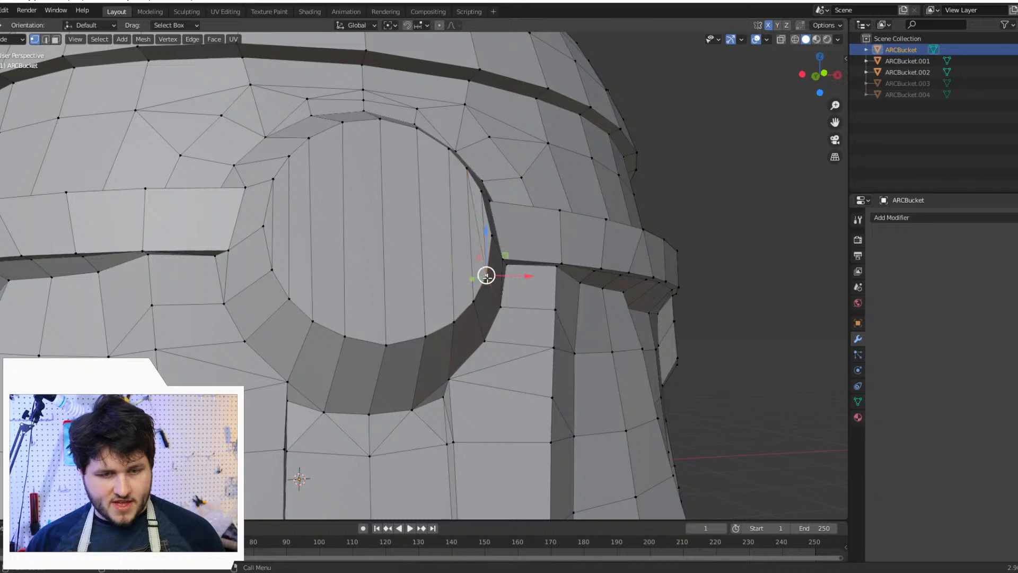
shift+click(464, 176)
key(x)
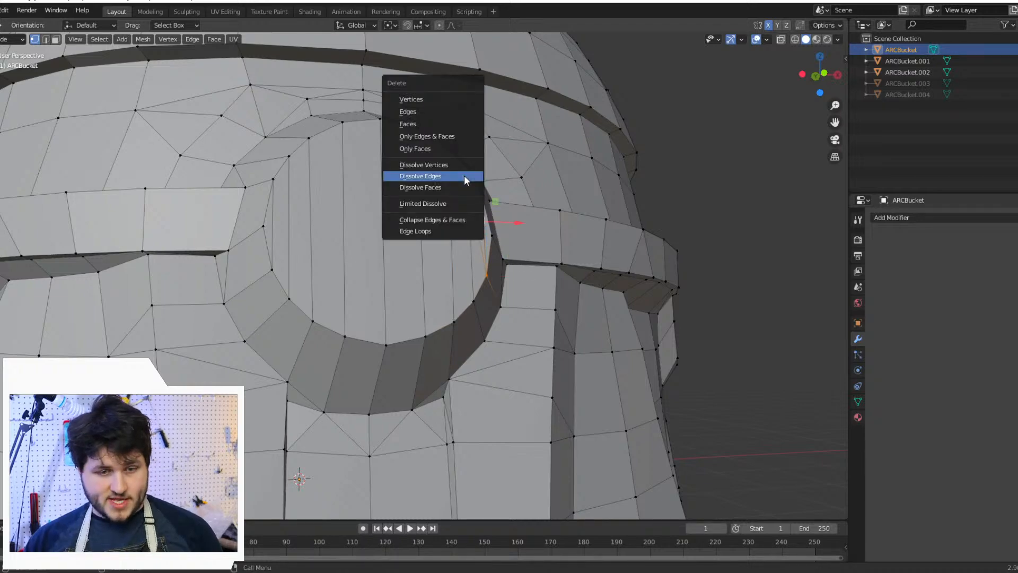
click(465, 180)
scroll(672, 243, down, 4)
scroll(663, 252, up, 4)
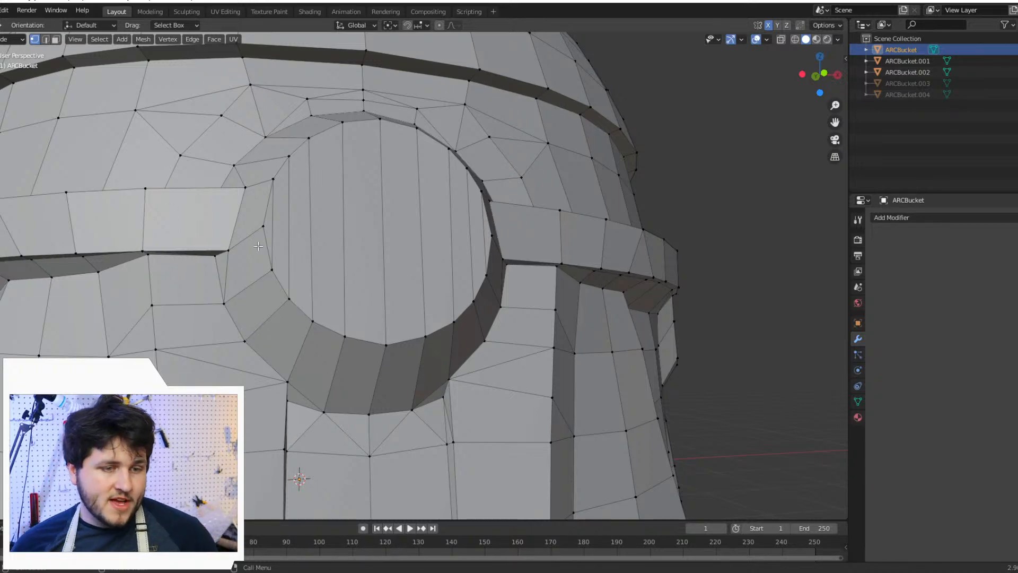
Step: Select the ear cap's outer base vertices along the near lower curve, starting just under the rim band
scroll(259, 246, down, 2)
middle_drag(258, 246, 443, 294)
middle_drag(660, 326, 527, 351)
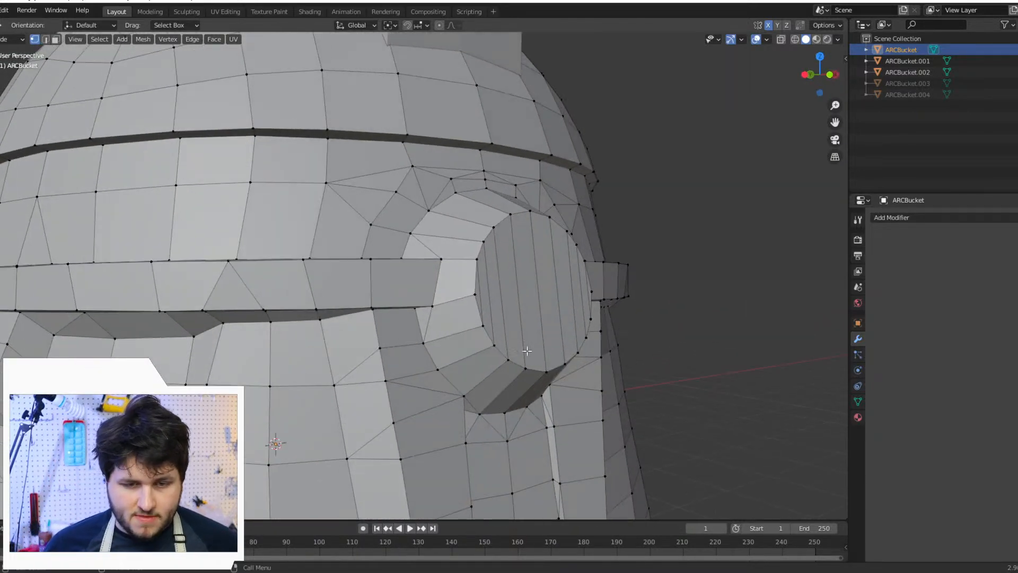
middle_drag(481, 386, 475, 373)
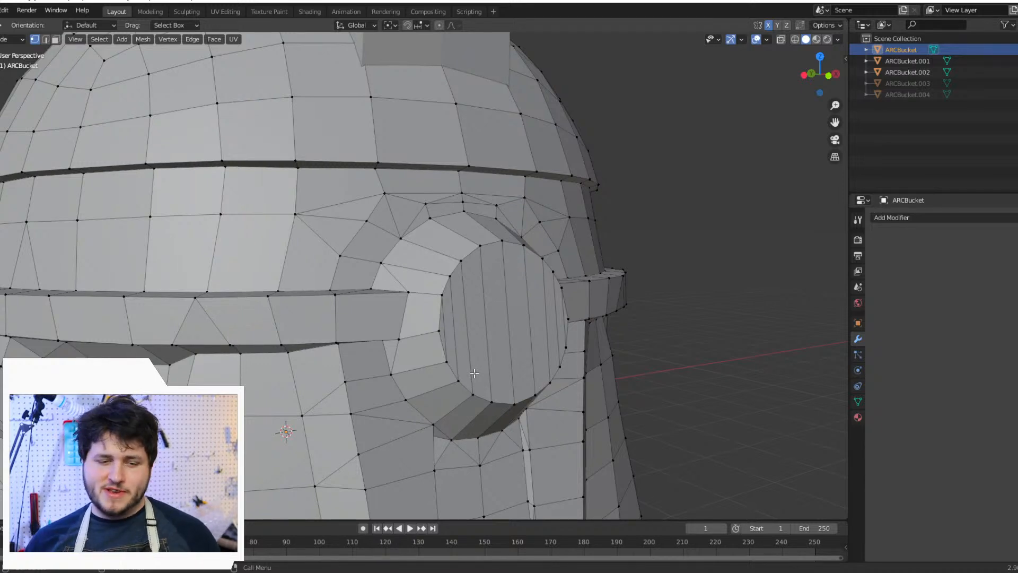
middle_drag(469, 306, 470, 278)
click(416, 220)
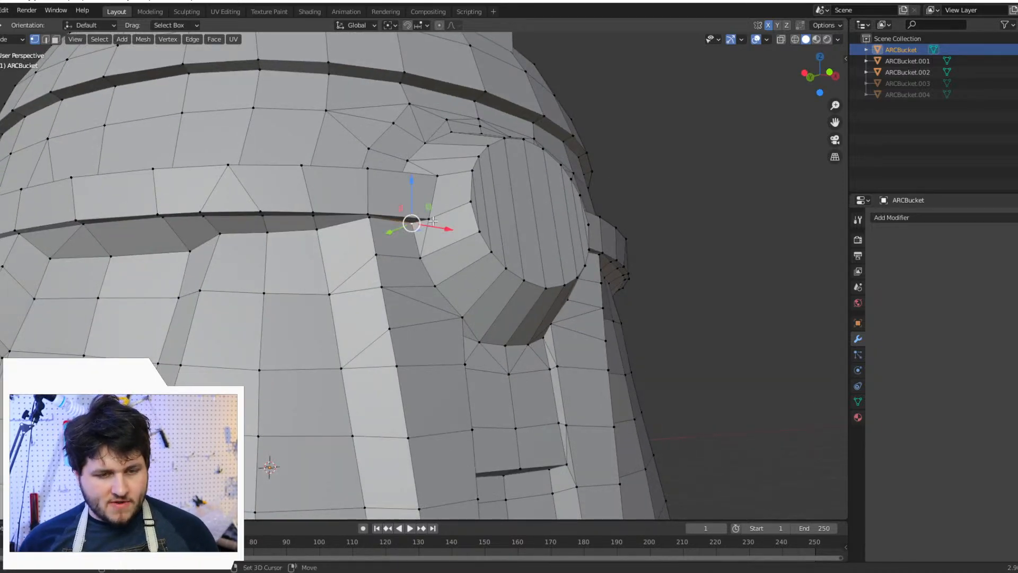
shift+click(429, 267)
middle_drag(458, 304, 274, 226)
shift+click(294, 230)
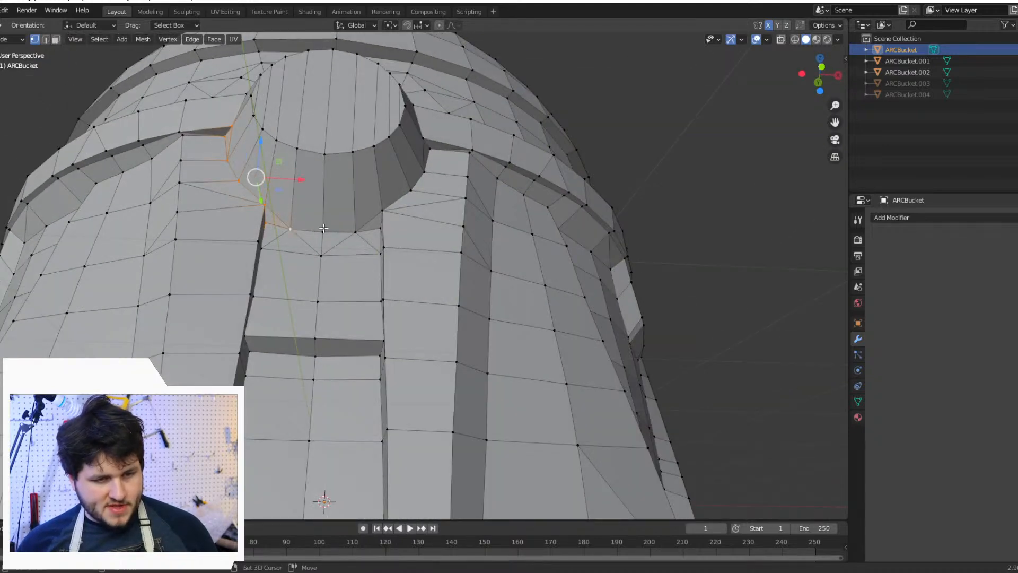
Step: Extend the selection along the cap's bottom and up the far lower curve to the underside of the rim band
shift+click(323, 227)
shift+click(354, 231)
shift+click(374, 217)
shift+click(400, 193)
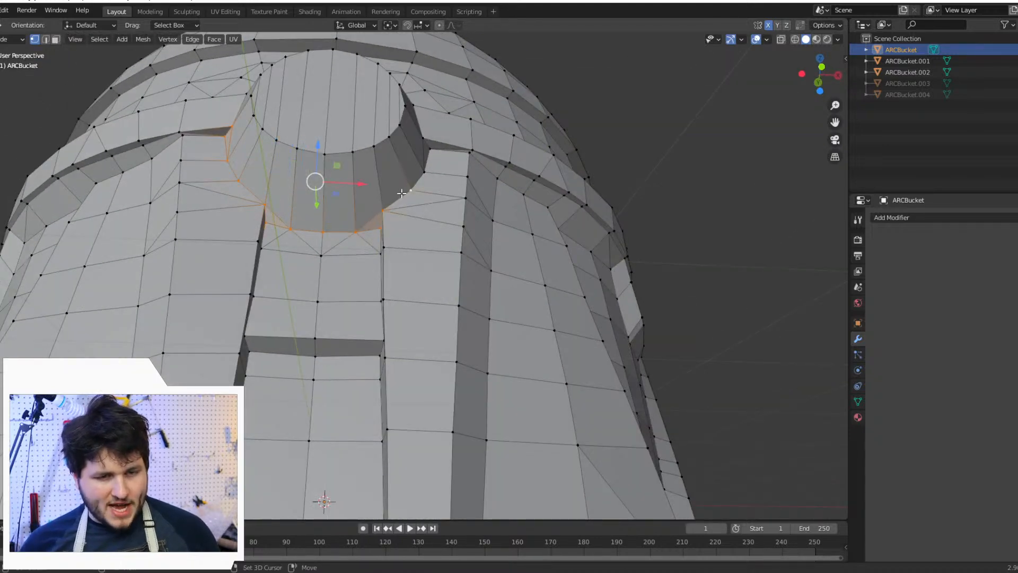
shift+click(418, 167)
shift+click(432, 152)
shift+click(426, 143)
Step: Add the outer base vertices from the far end of the rim band over the arch to its near end
middle_drag(426, 144, 383, 252)
shift+click(406, 184)
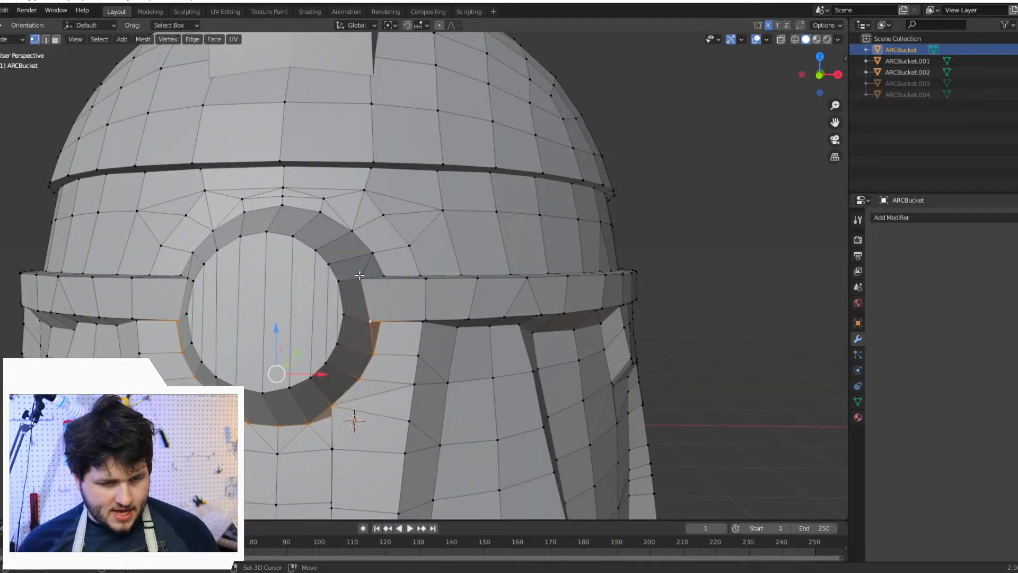
shift+click(360, 275)
shift+click(385, 274)
shift+click(374, 255)
shift+click(350, 240)
shift+click(321, 214)
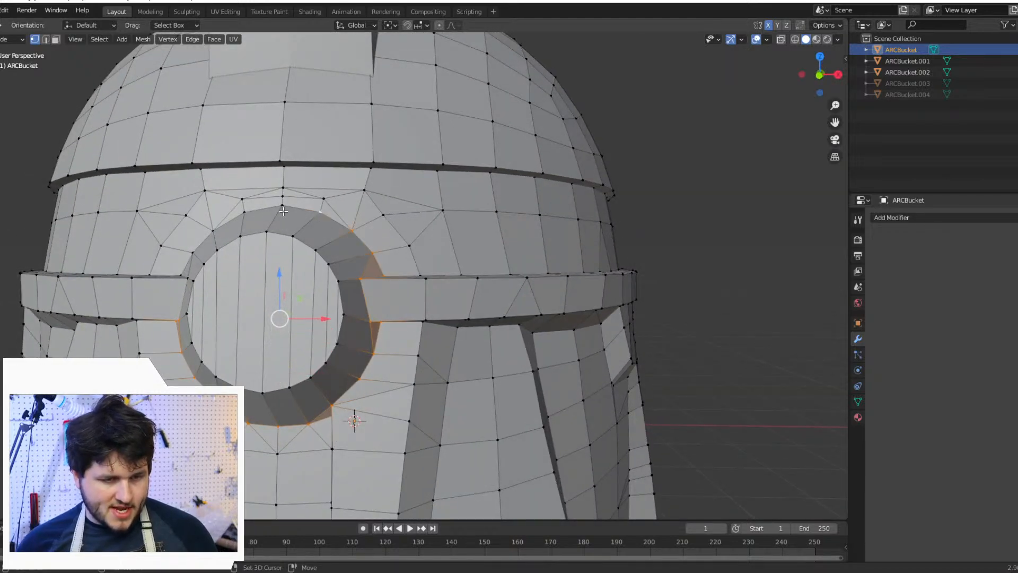
shift+click(283, 210)
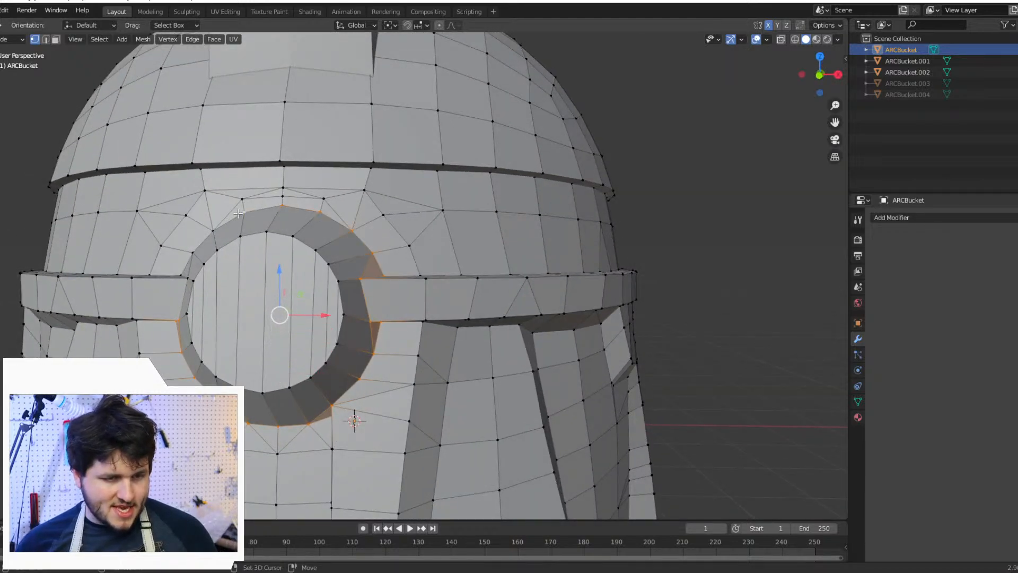
shift+click(182, 277)
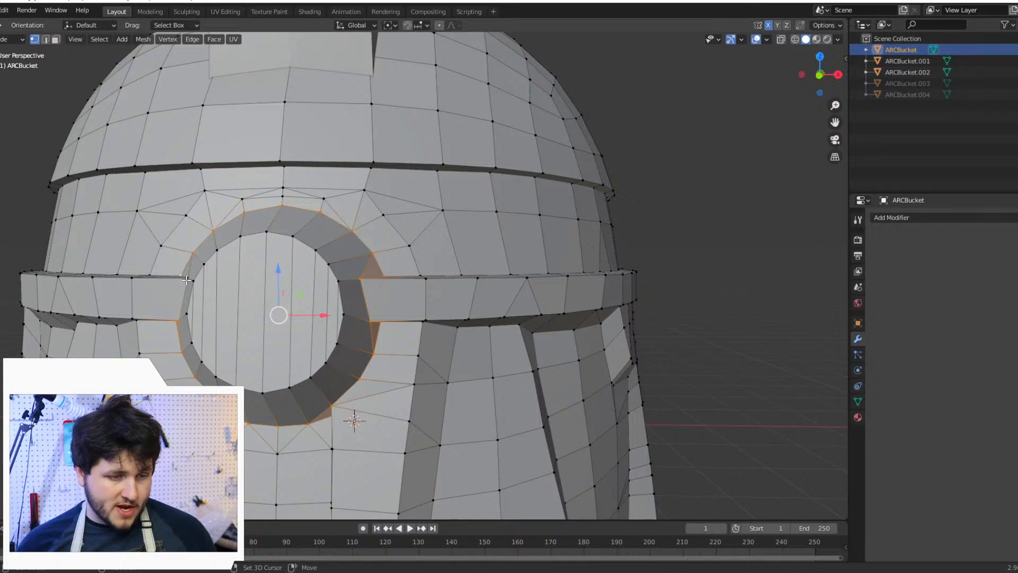
shift+click(185, 278)
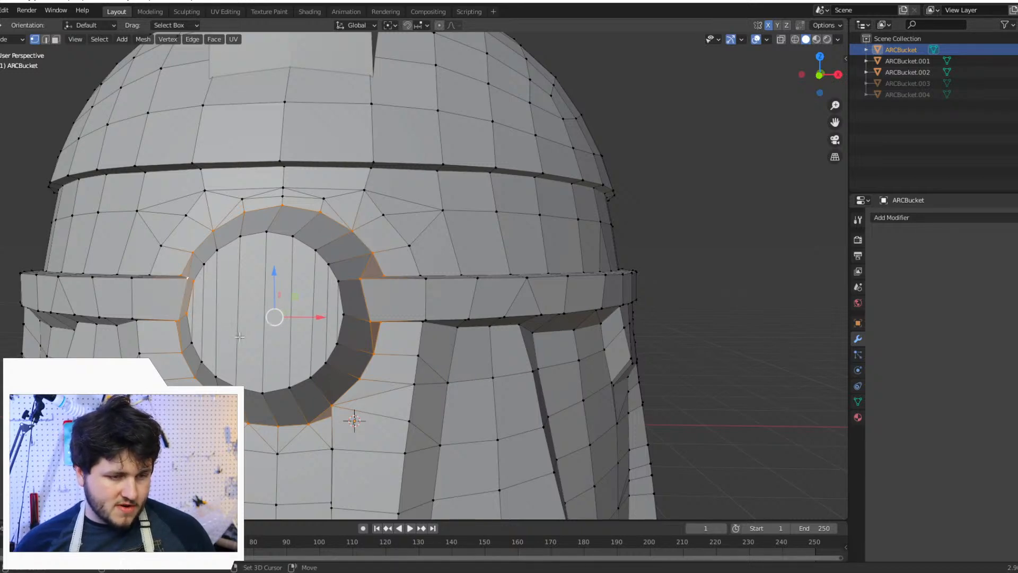
Step: Add the flat face's perimeter vertices to the selection, separate the whole ear cap into its own object and hide it
shift+click(318, 246)
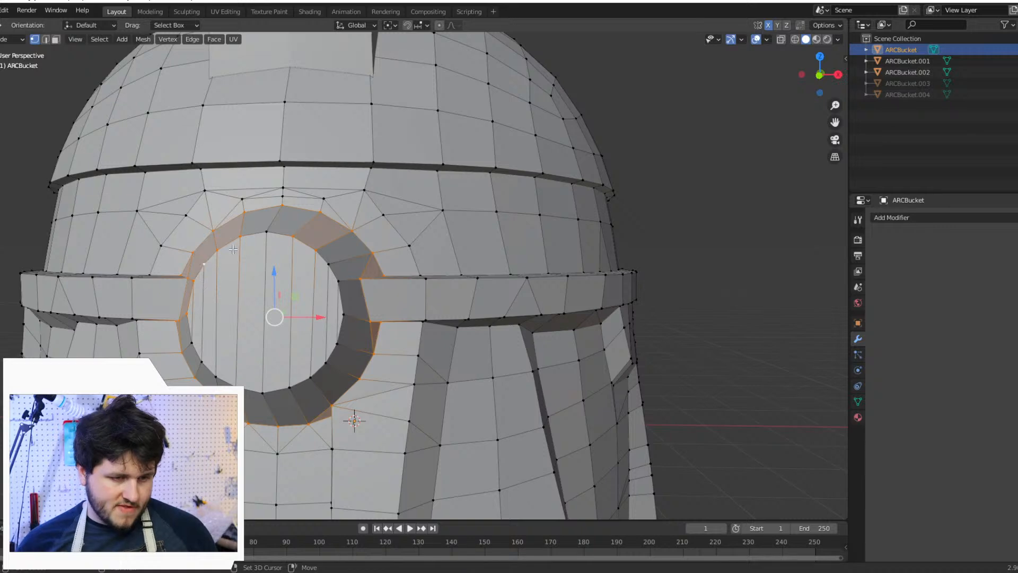
shift+drag(298, 246, 275, 345)
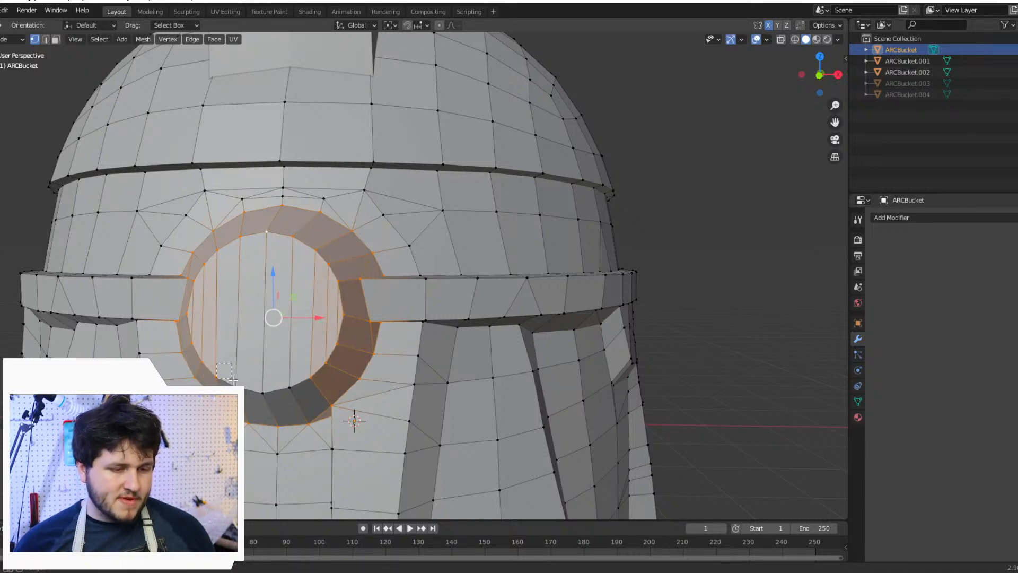
shift+drag(216, 363, 293, 404)
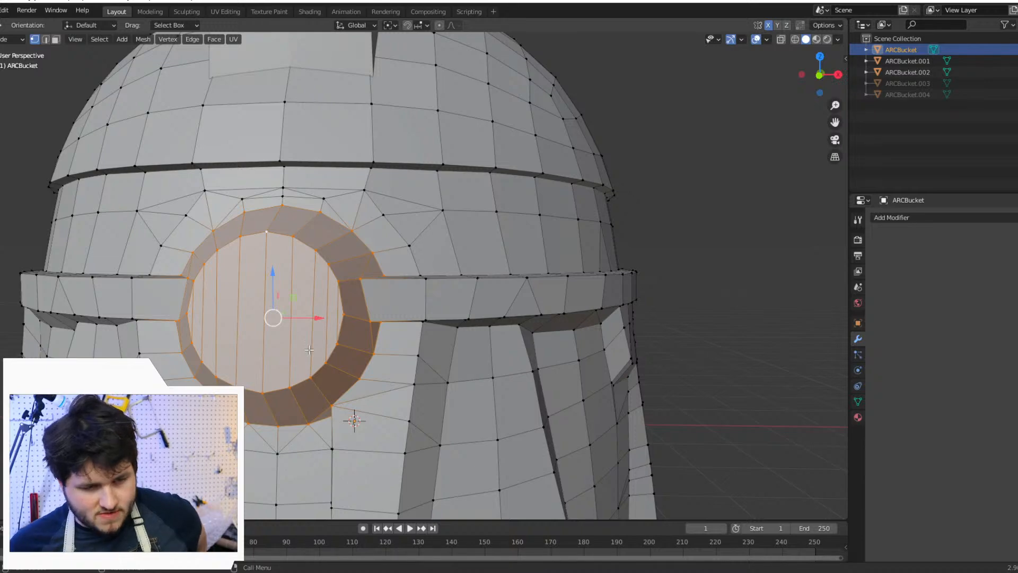
scroll(307, 348, down, 3)
middle_drag(307, 348, 347, 322)
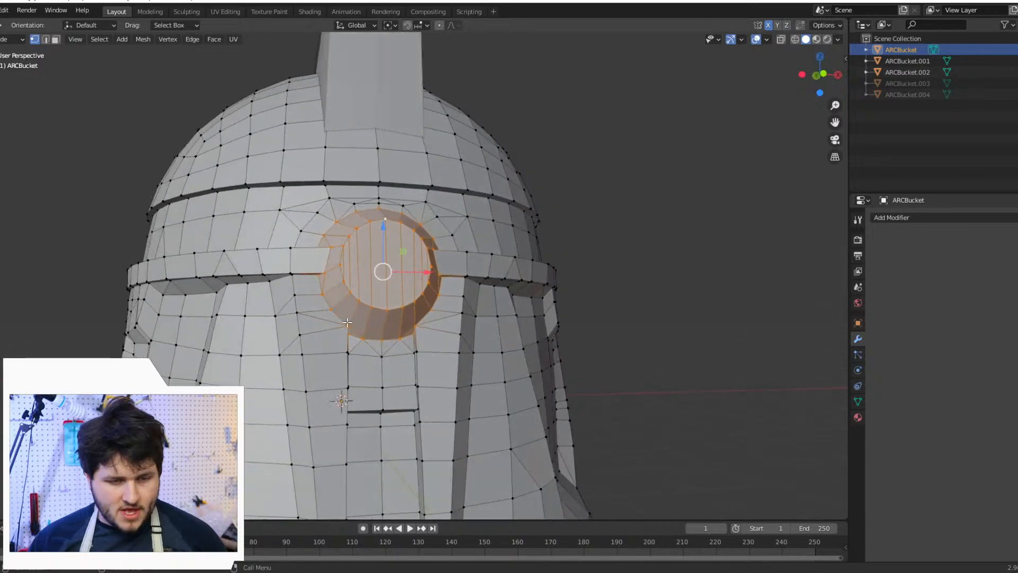
key(p)
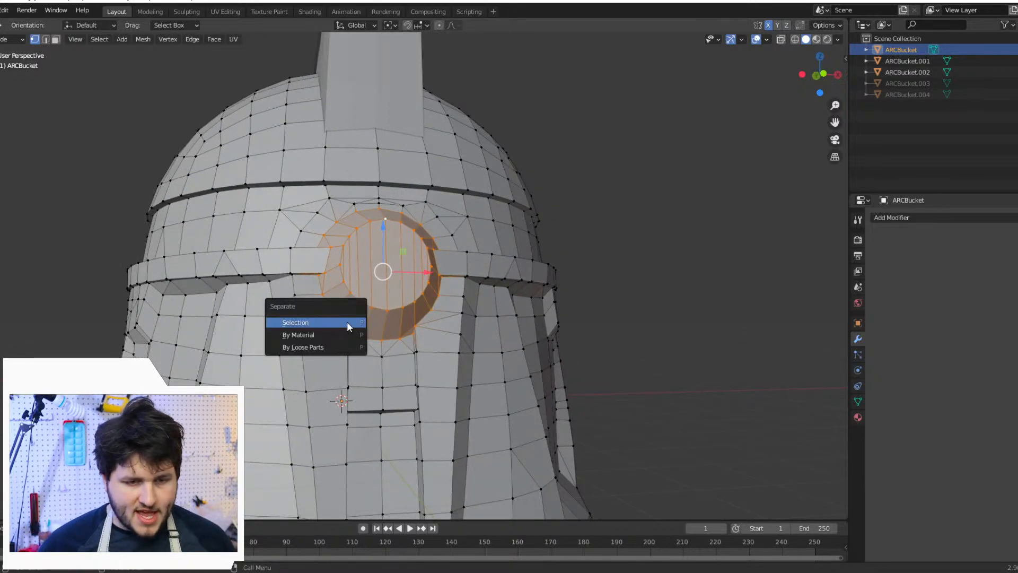
click(347, 321)
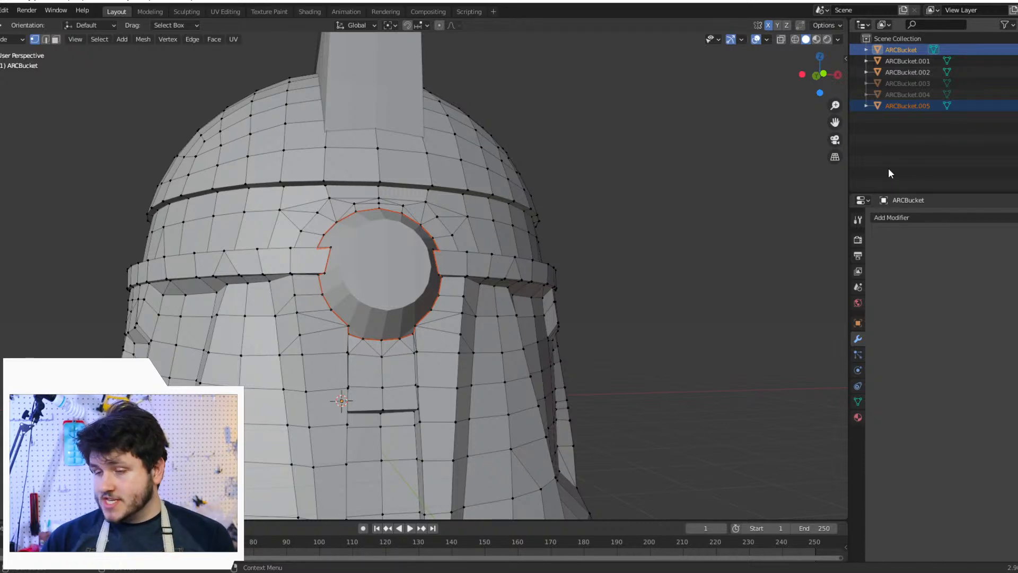
key(h)
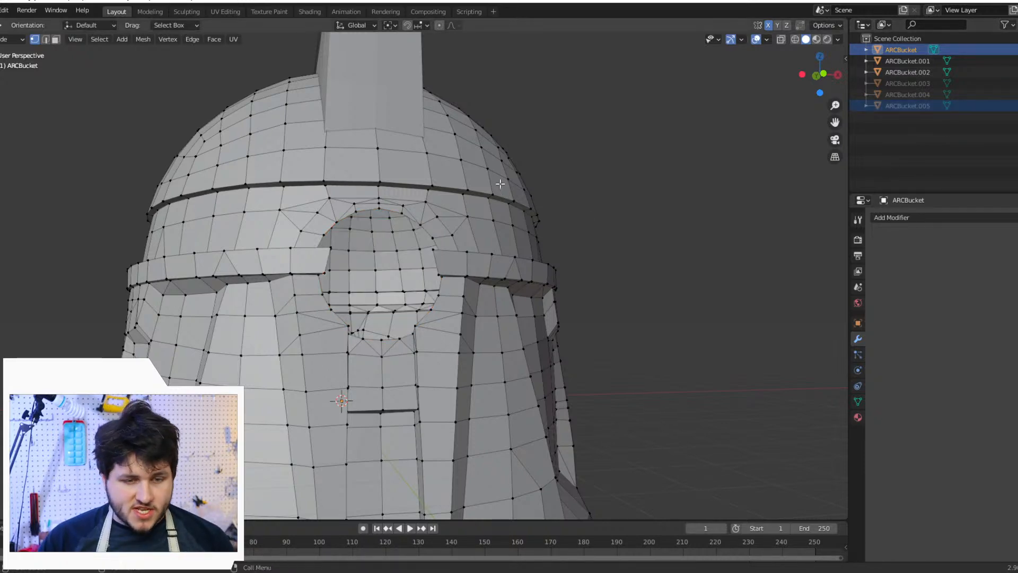
Step: Try to subdivide an edge spanning the helmet's ear opening from its top vertex to its bottom vertex
middle_drag(500, 185, 432, 210)
scroll(553, 241, up, 3)
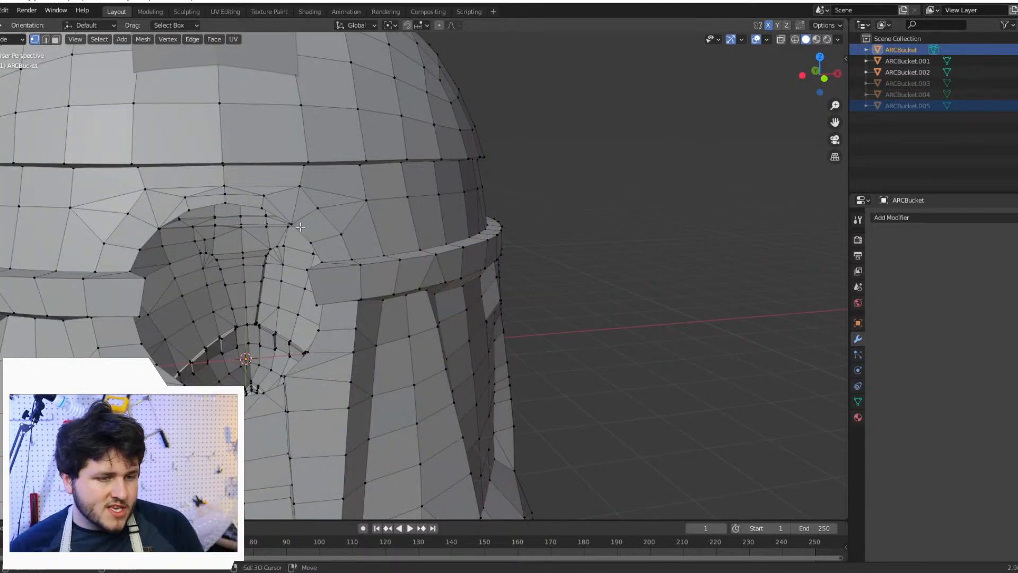
shift+middle_drag(308, 233, 374, 181)
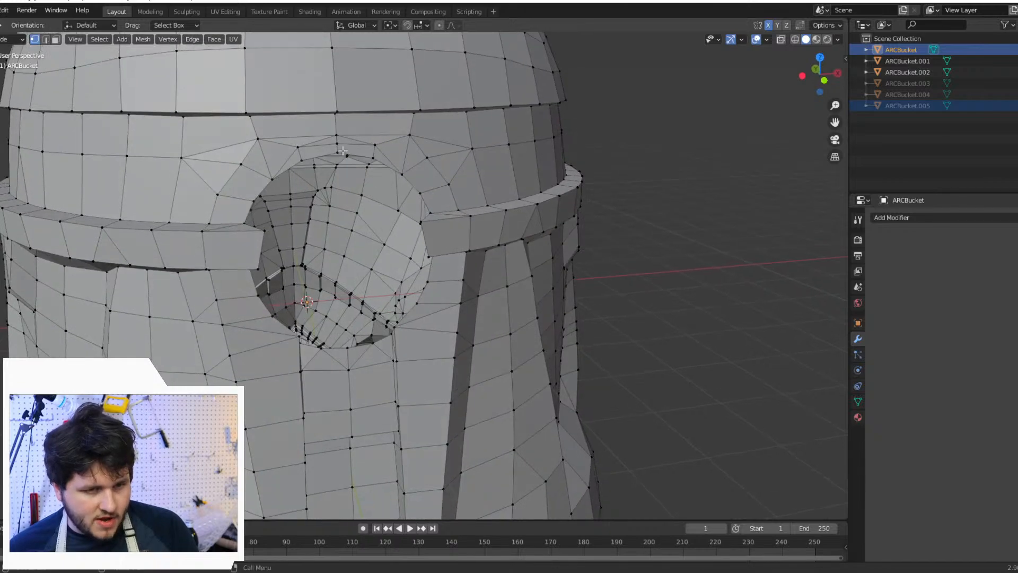
click(342, 151)
shift+click(349, 349)
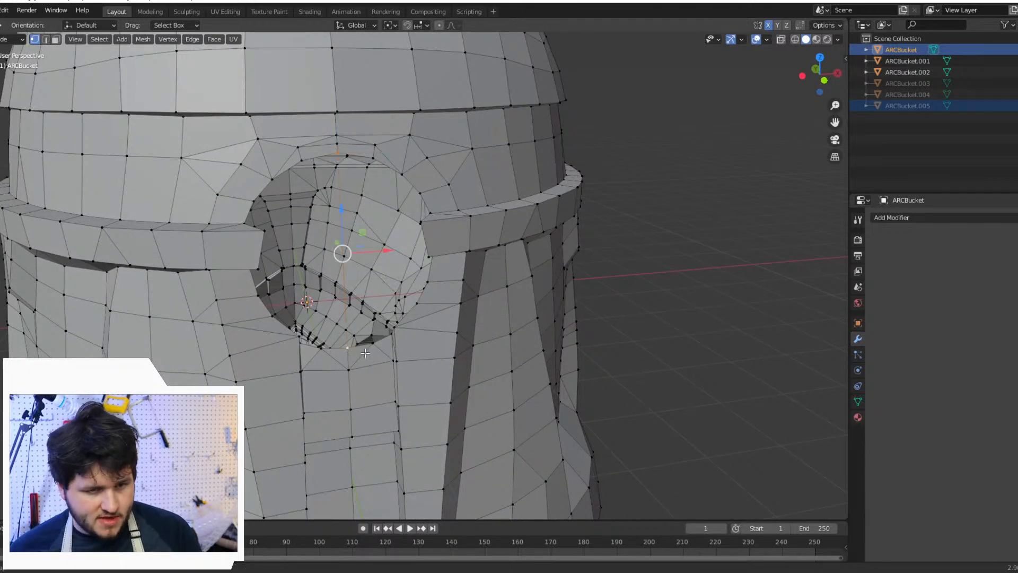
middle_drag(364, 354, 394, 359)
right_click(433, 367)
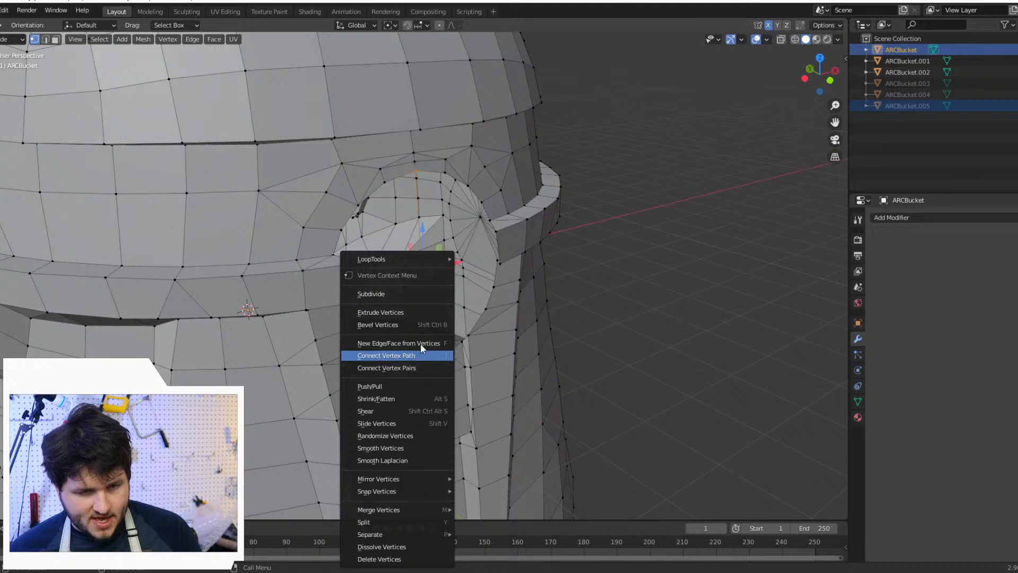
click(410, 293)
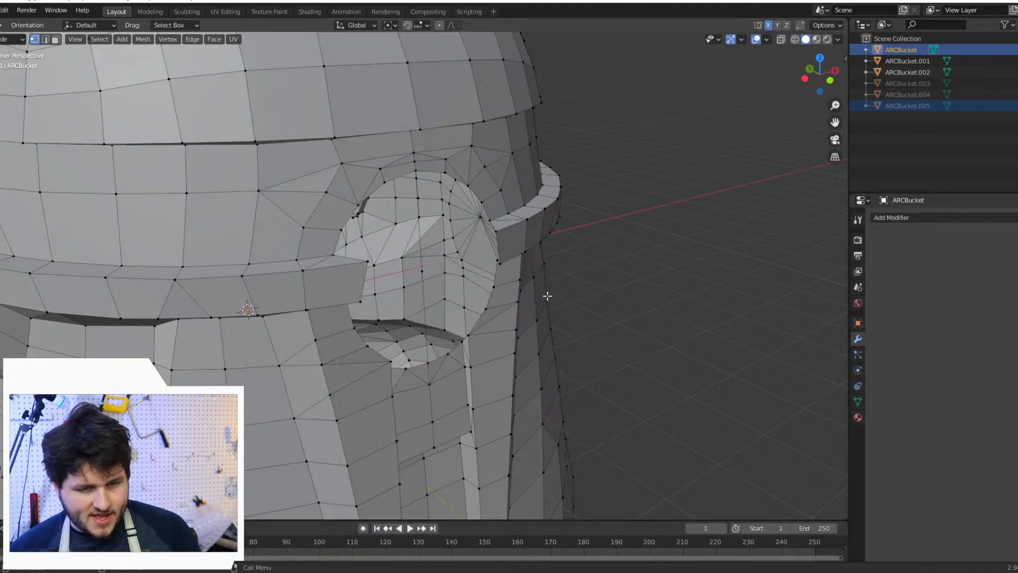
Step: Connect the upper inner corners of the rim band's two ends with an edge across the ear opening
mouse_move(546, 296)
middle_down()
mouse_move(562, 298)
mouse_move(540, 283)
middle_up()
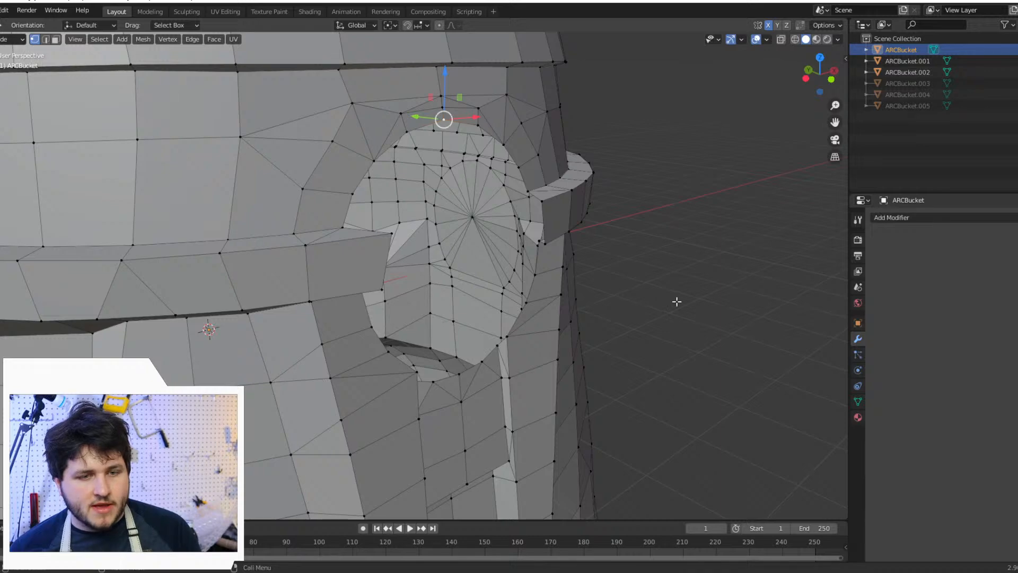
middle_drag(677, 297, 634, 291)
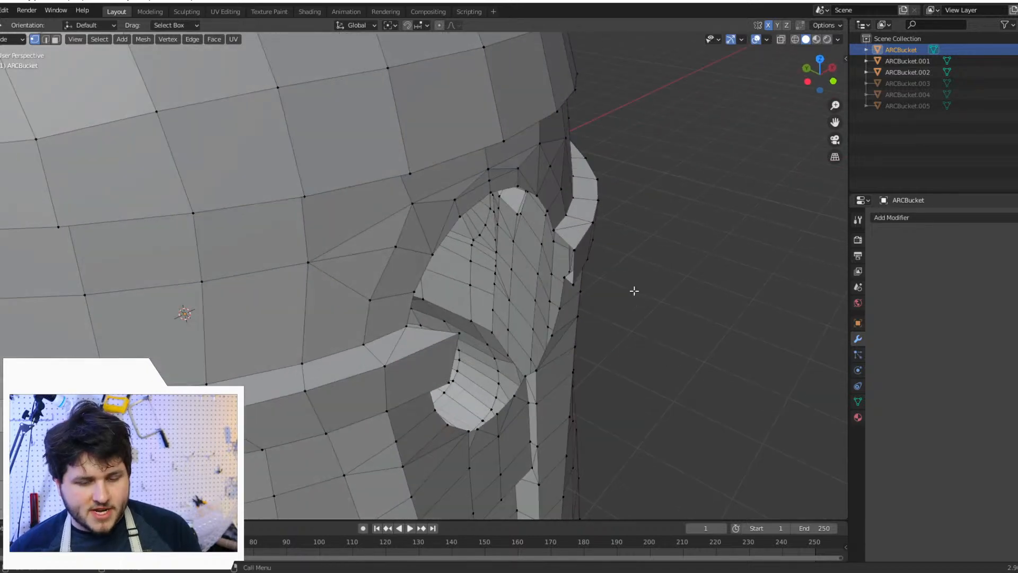
click(554, 229)
shift+click(395, 326)
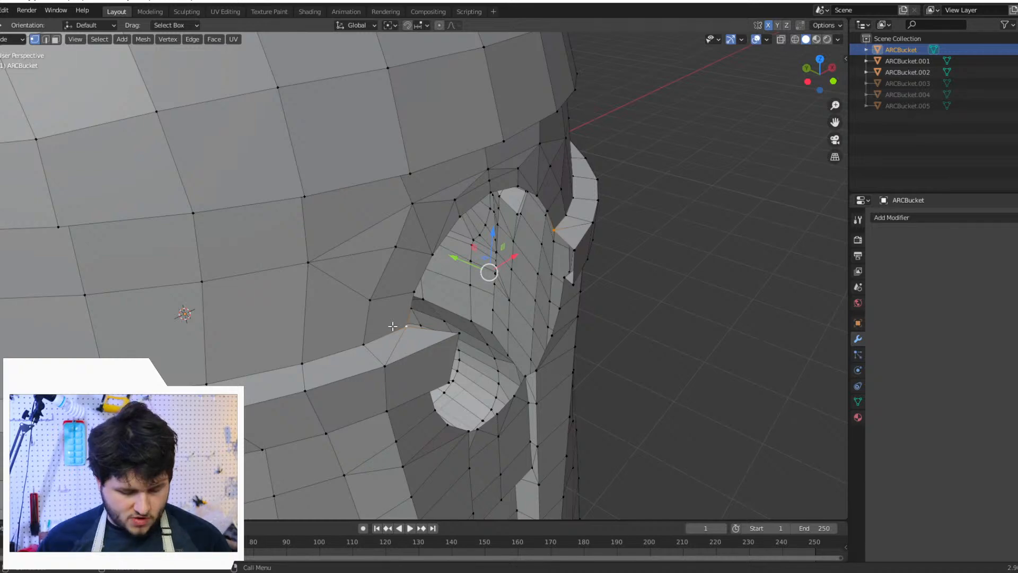
Step: Connect the lower inner corners of the rim band's two ends with an edge and subdivide it once
middle_drag(406, 345, 357, 271)
click(255, 74)
shift+click(476, 117)
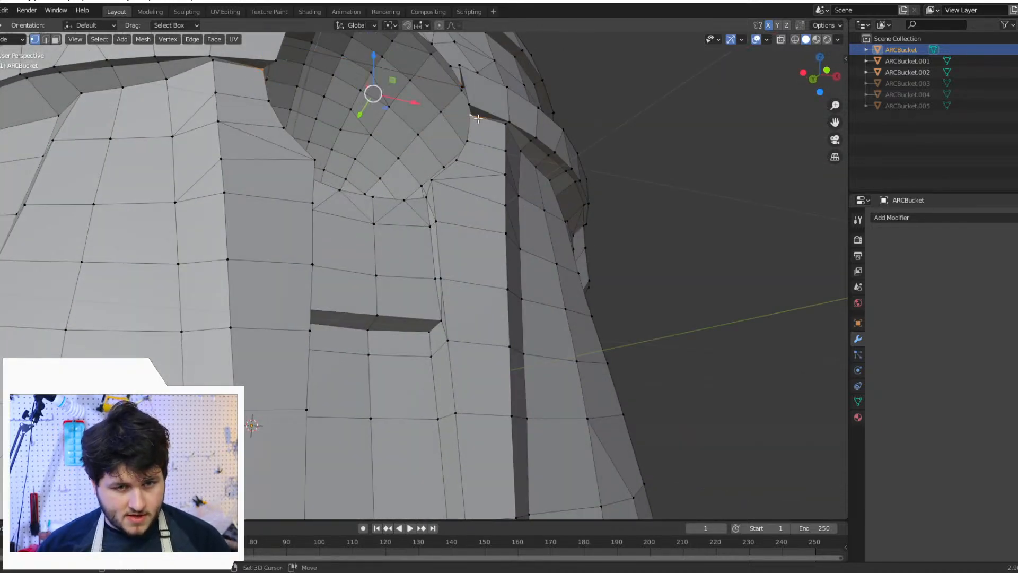
shift+click(272, 99)
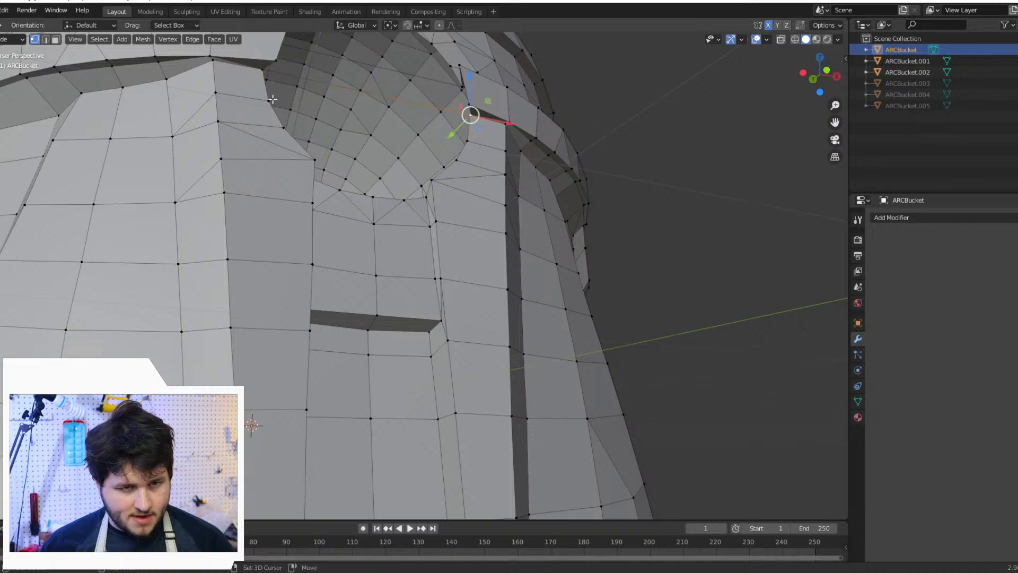
shift+click(255, 71)
right_click(254, 72)
click(255, 73)
Step: Subdivide the edge spanning the opening between the upper corners of the rim band's ends
middle_drag(369, 154, 371, 230)
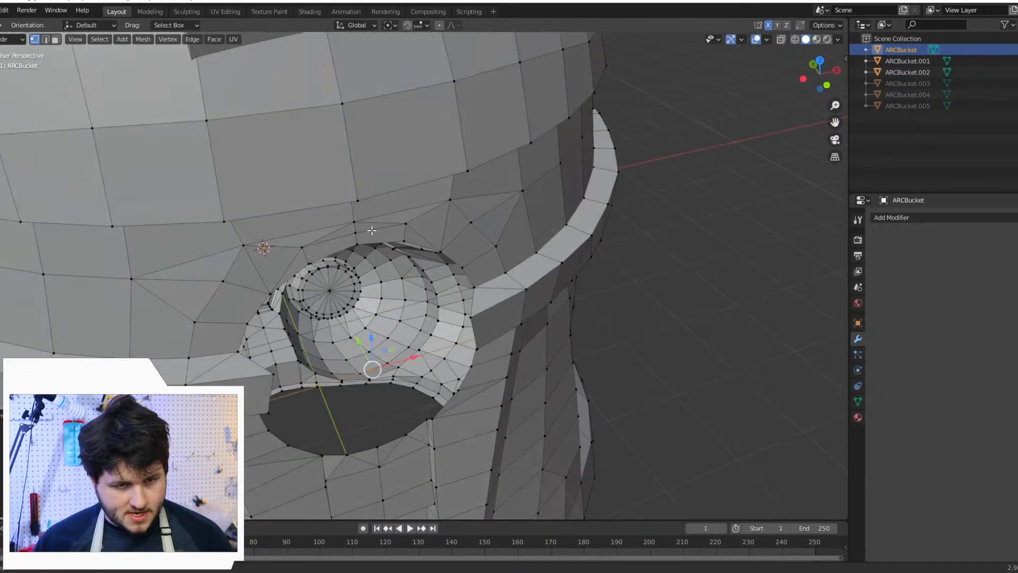
click(487, 287)
shift+click(246, 352)
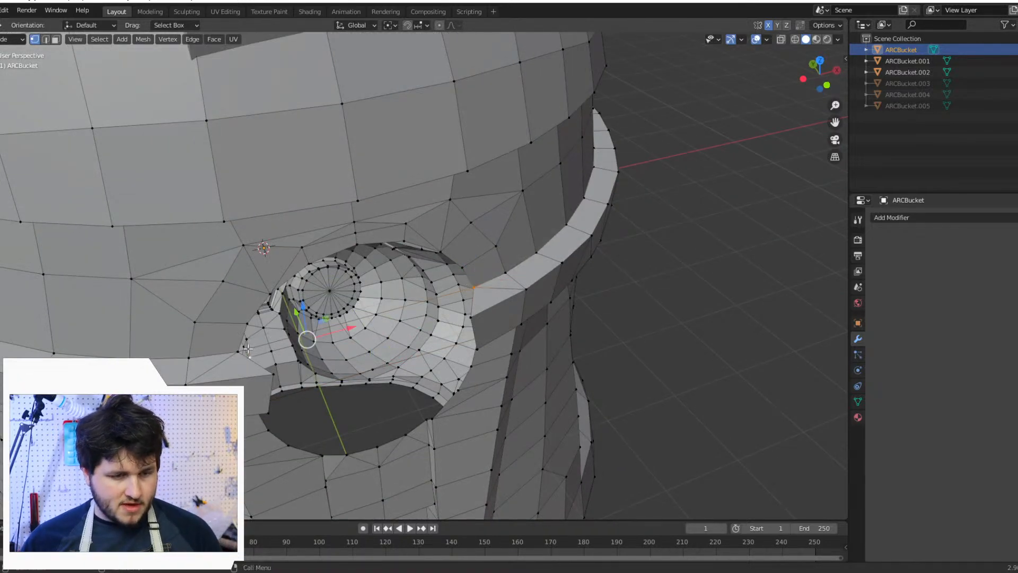
click(231, 343)
shift+click(474, 286)
right_click(473, 286)
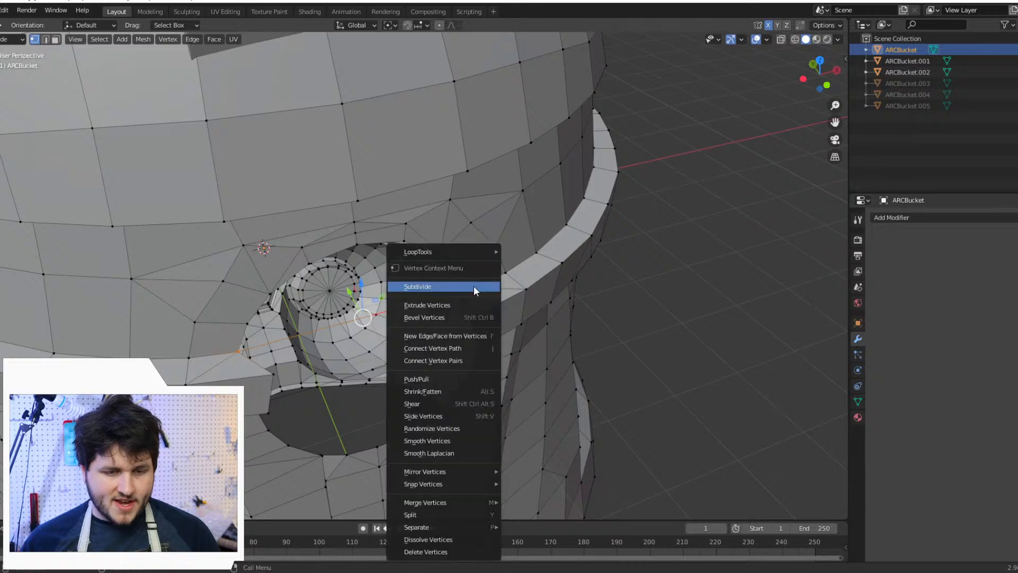
click(472, 286)
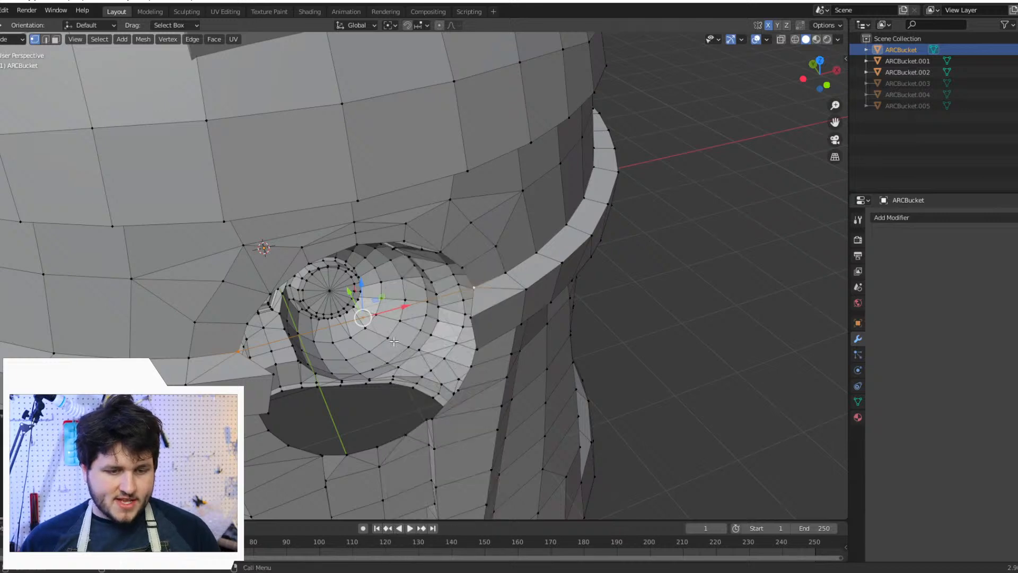
Step: Fill a triangle between the band's near upper corner, the next arch vertex and the upper spanning edge's midpoint
click(237, 347)
shift+click(363, 321)
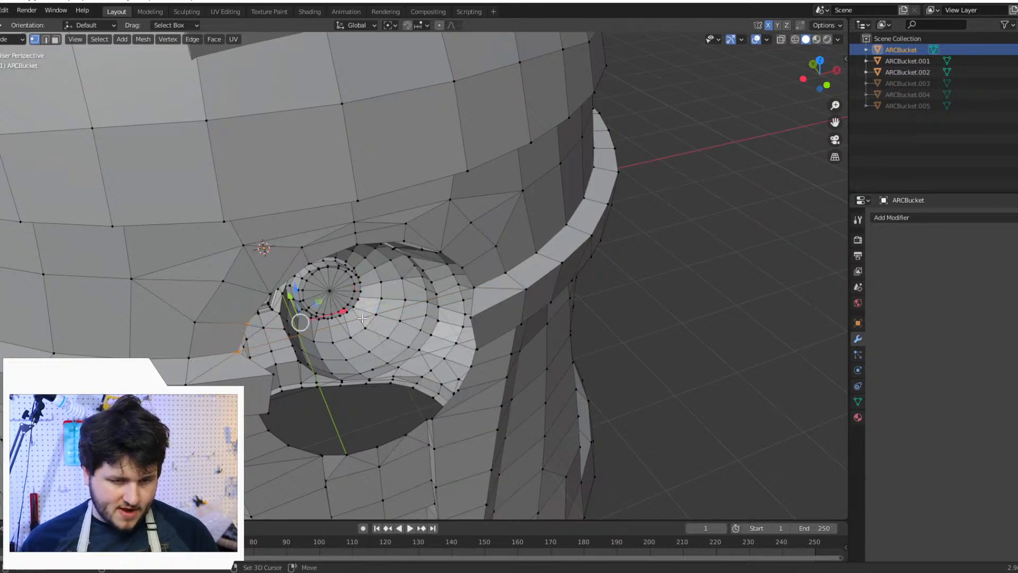
mouse_move(400, 337)
middle_down()
mouse_move(407, 342)
mouse_move(405, 332)
middle_up()
key(f)
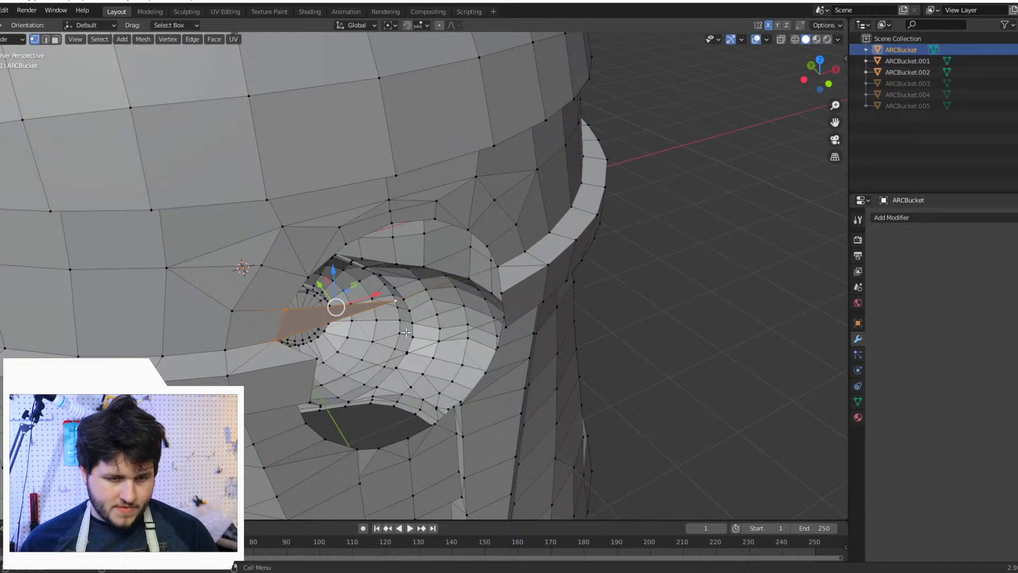
click(286, 310)
shift+click(312, 273)
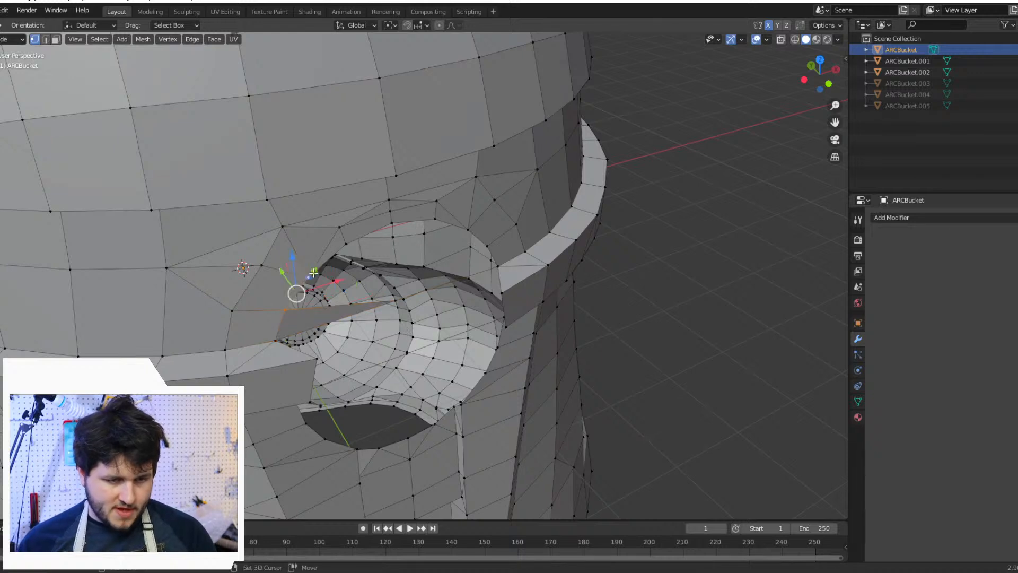
shift+click(402, 300)
click(306, 276)
middle_drag(338, 278, 334, 269)
scroll(333, 269, up, 3)
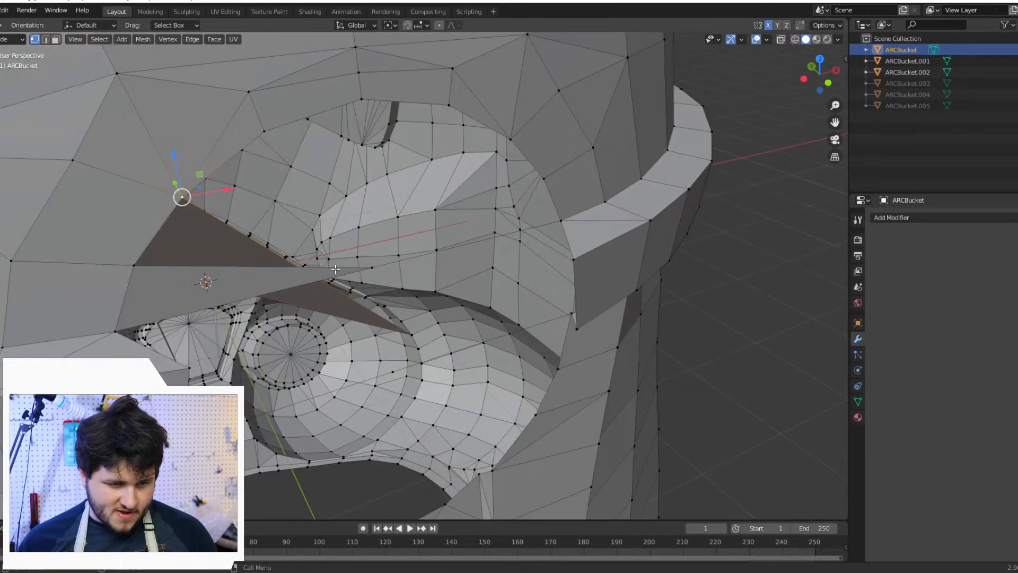
key(ctrl+z)
key(ctrl+z)
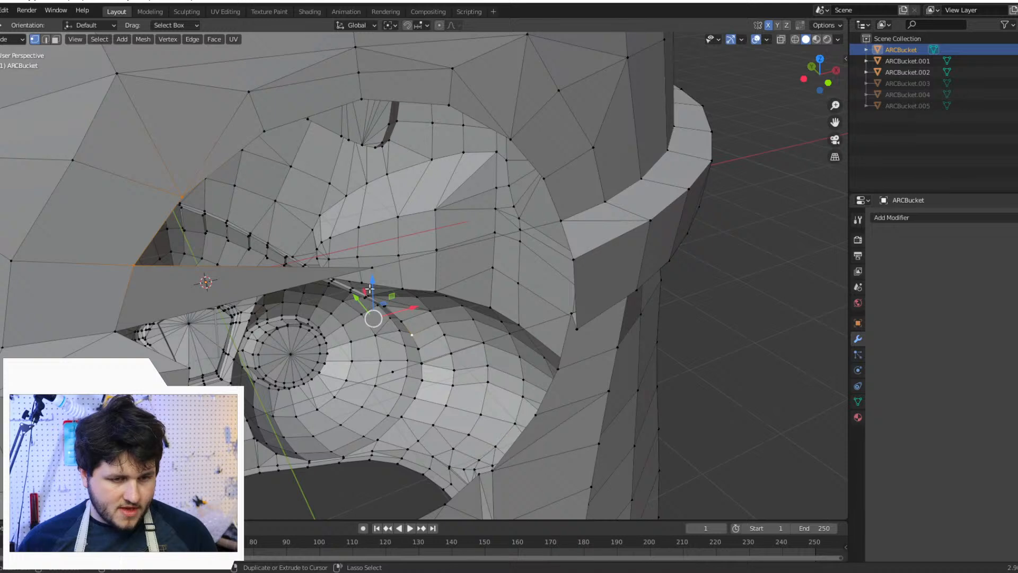
Step: Fill three triangles fanning from the upper edge's midpoint along the near side of the arch to its top
shift+click(415, 337)
shift+click(375, 271)
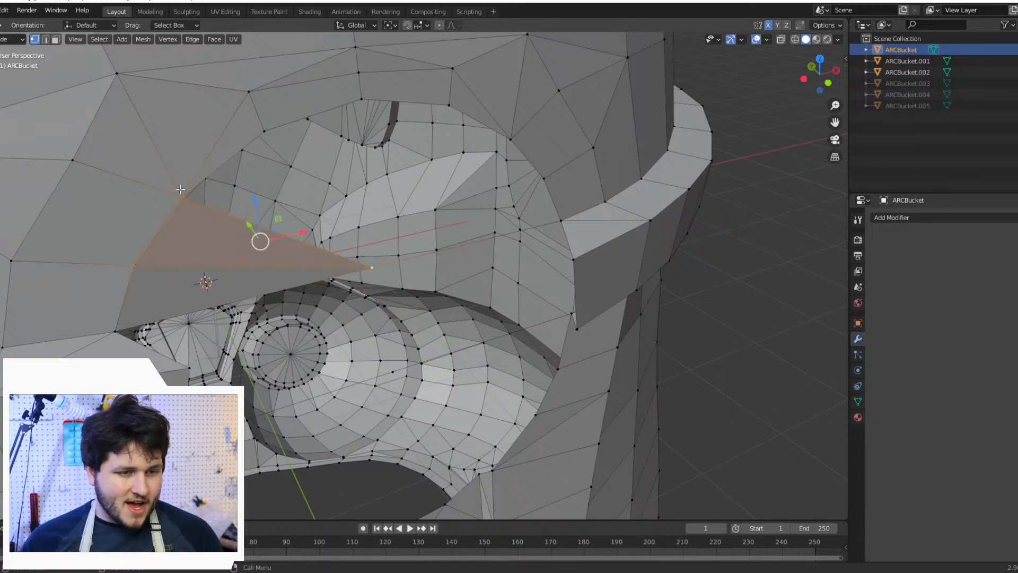
click(263, 133)
shift+click(175, 203)
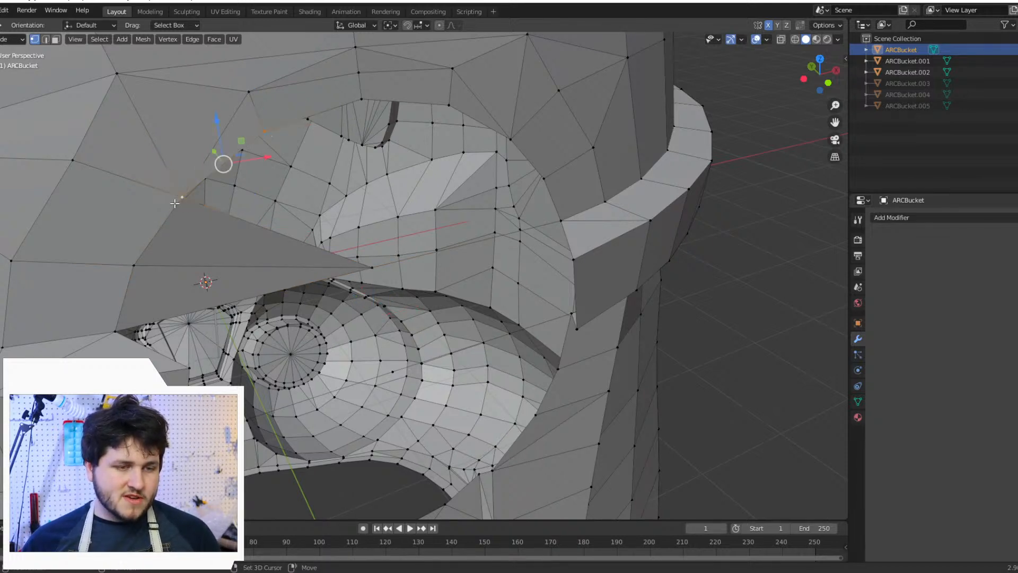
shift+click(368, 266)
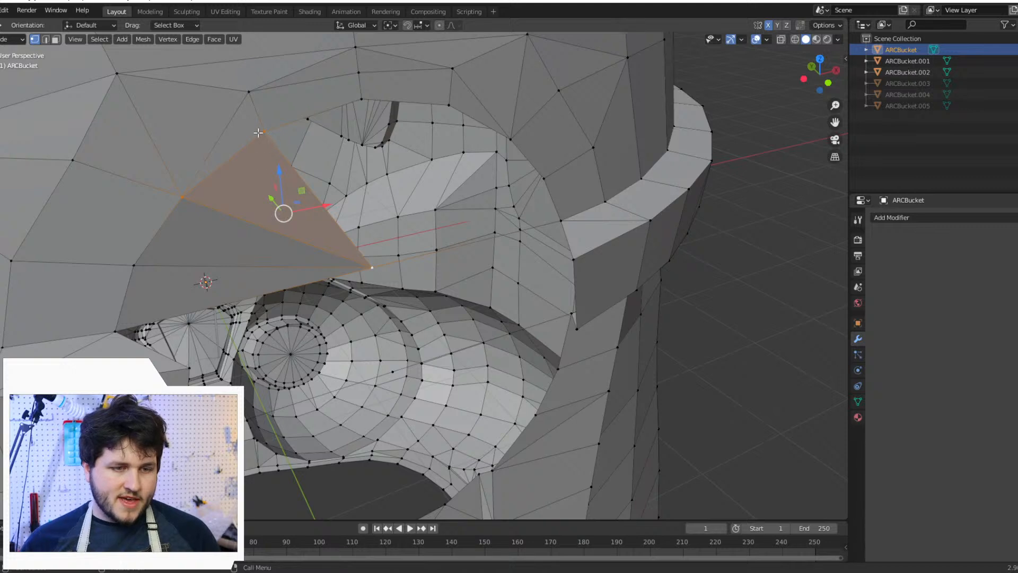
click(259, 132)
shift+click(367, 104)
shift+click(373, 268)
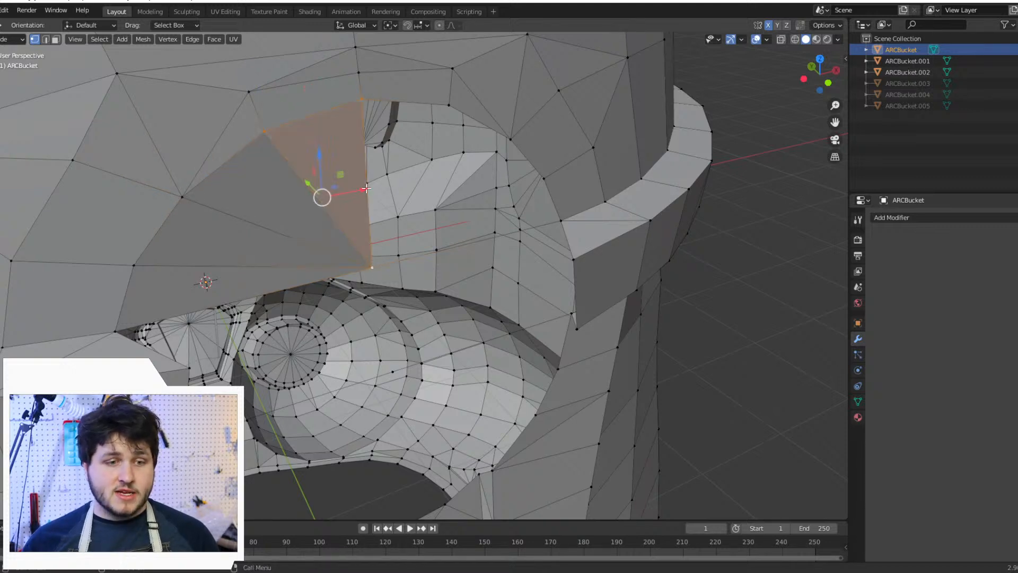
Step: Continue the fan with two triangles from the arch's top vertex to the second vertex on its far side
click(361, 93)
shift+click(448, 105)
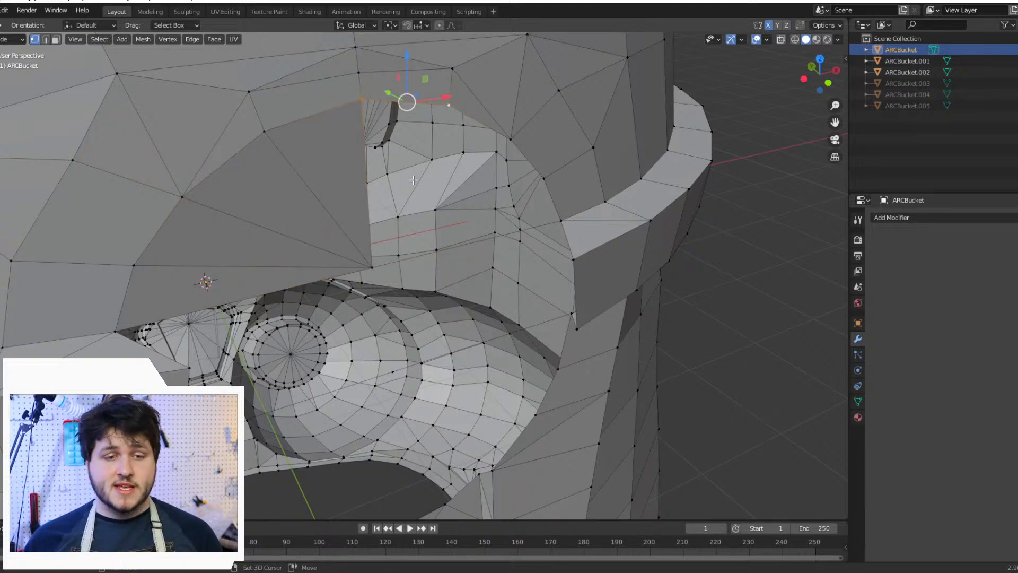
shift+click(371, 263)
click(366, 266)
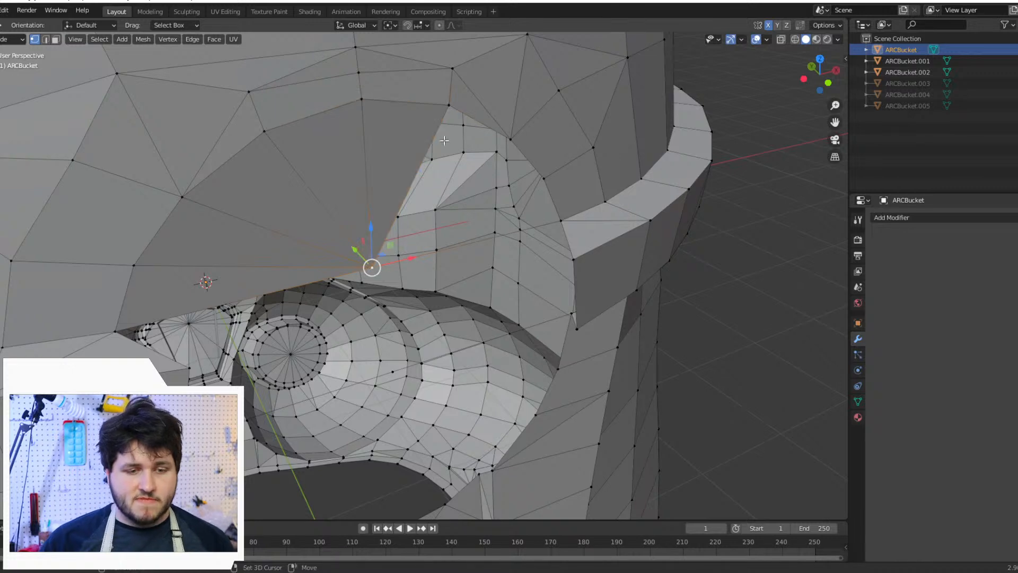
shift+click(441, 105)
shift+click(520, 141)
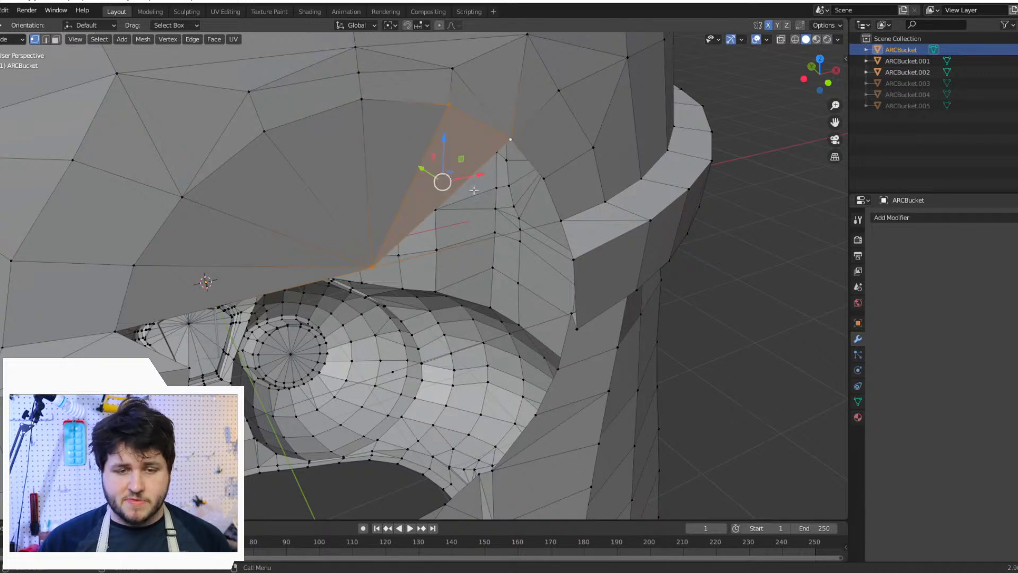
Step: Close the upper half of the opening with two triangles reaching the far end of the rim band
click(365, 262)
shift+click(506, 142)
shift+click(551, 181)
key(f)
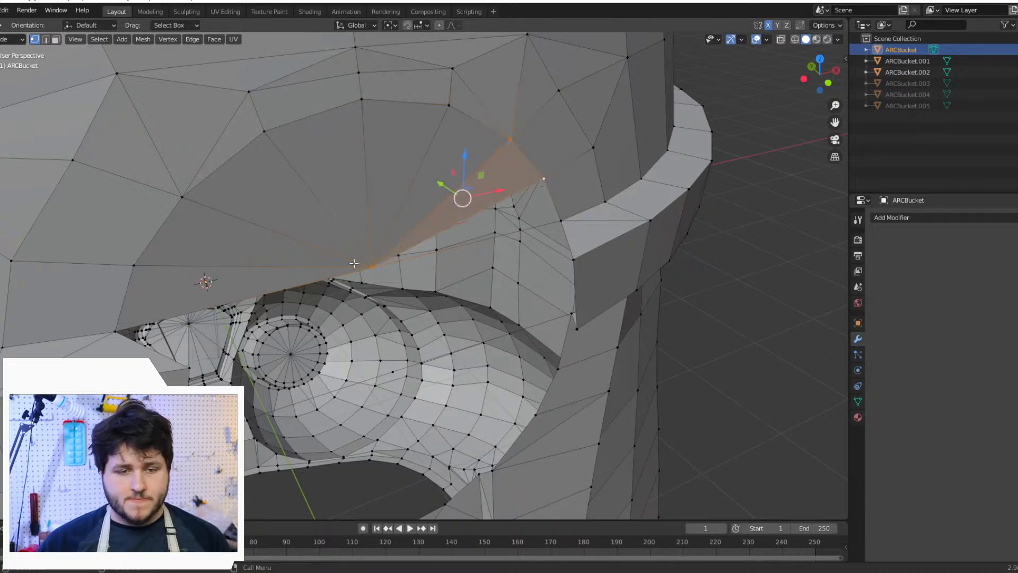
click(366, 264)
shift+click(546, 174)
shift+click(567, 216)
key(f)
scroll(591, 267, down, 2)
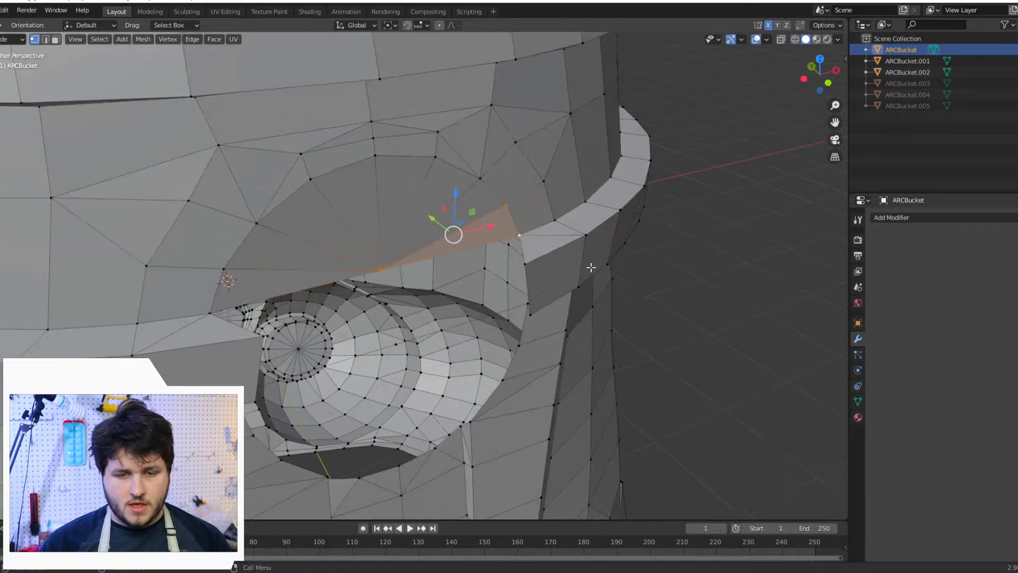
Step: Fill two triangles from the lower spanning edge's midpoint to the opening's far side, starting below the rim band
middle_drag(591, 268, 542, 305)
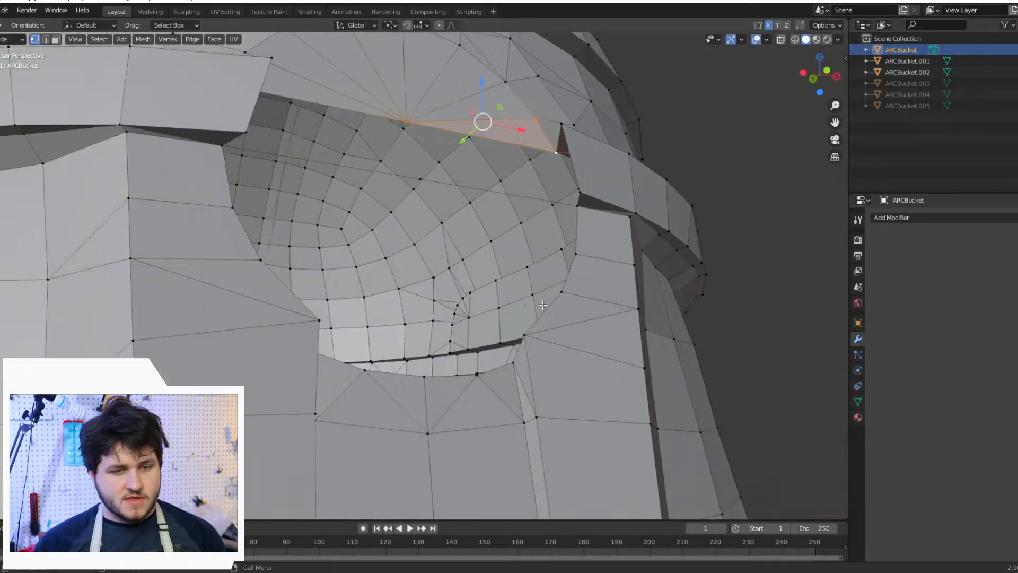
scroll(542, 305, up, 1)
middle_drag(429, 151, 582, 251)
shift+click(579, 207)
key(f)
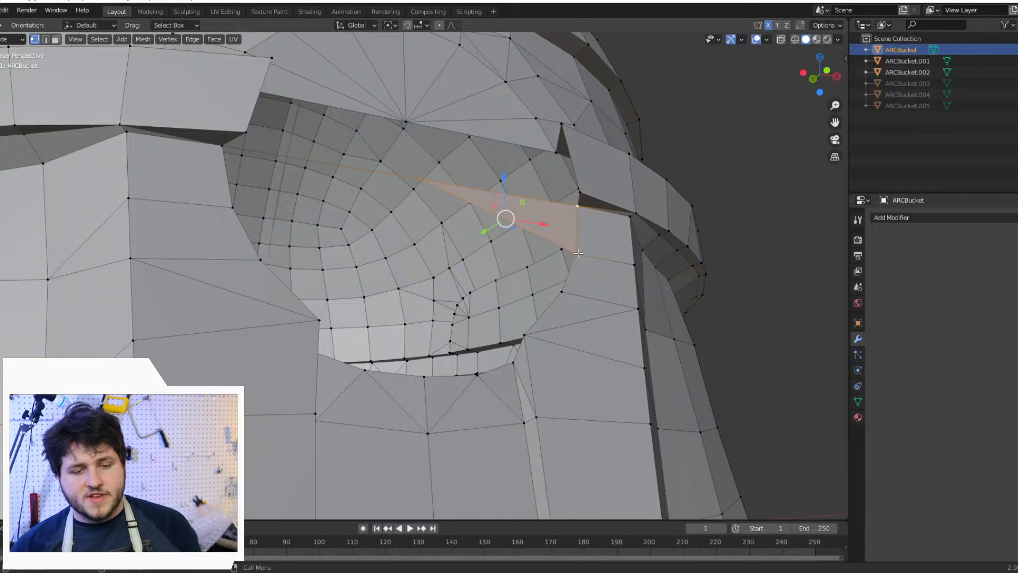
click(579, 254)
shift+click(571, 293)
shift+click(420, 180)
key(f)
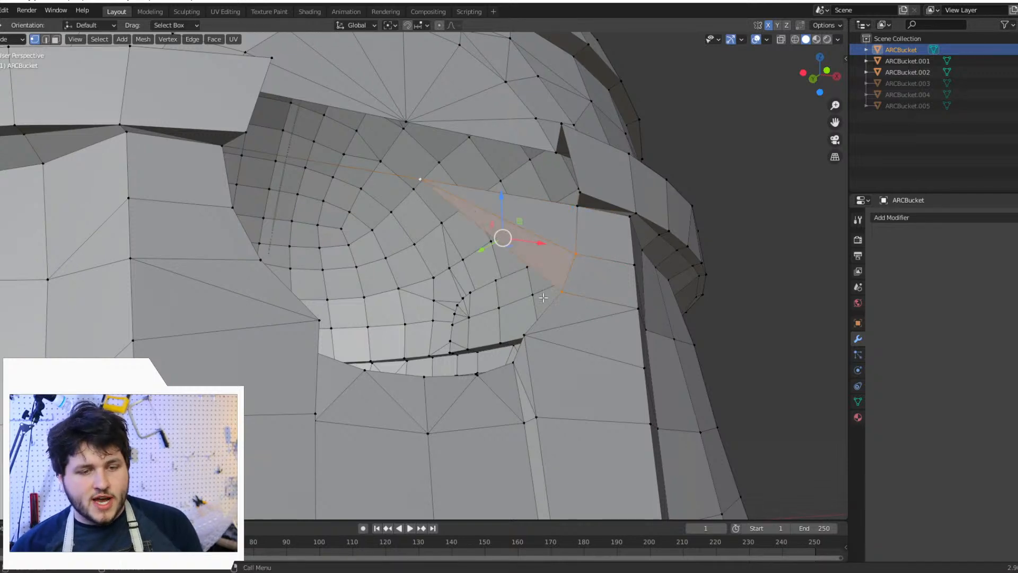
Step: Extend the lower fan with two triangles down the far side and across the small step beside the vertical groove
click(562, 292)
shift+click(524, 334)
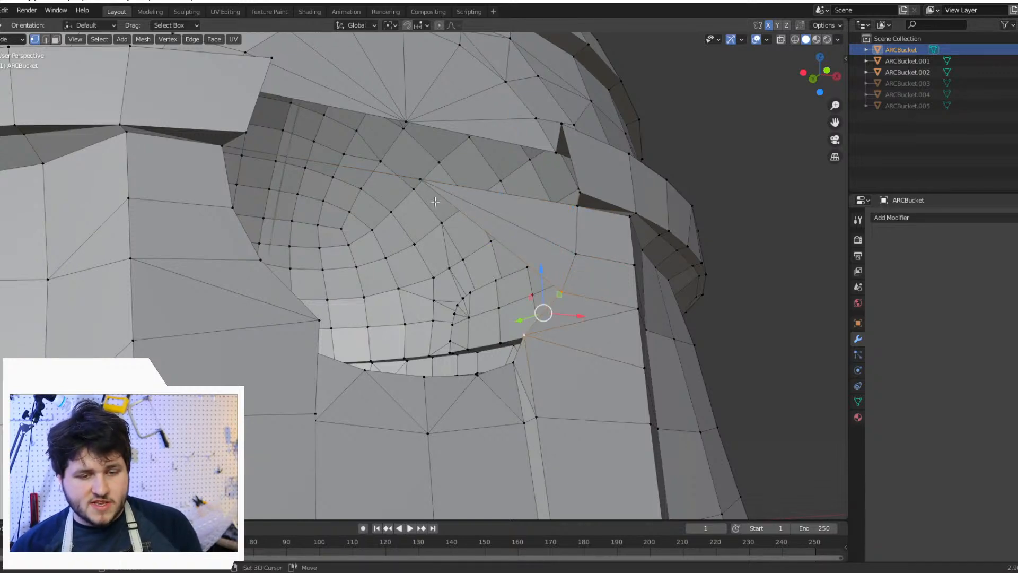
shift+click(416, 177)
key(f)
click(523, 335)
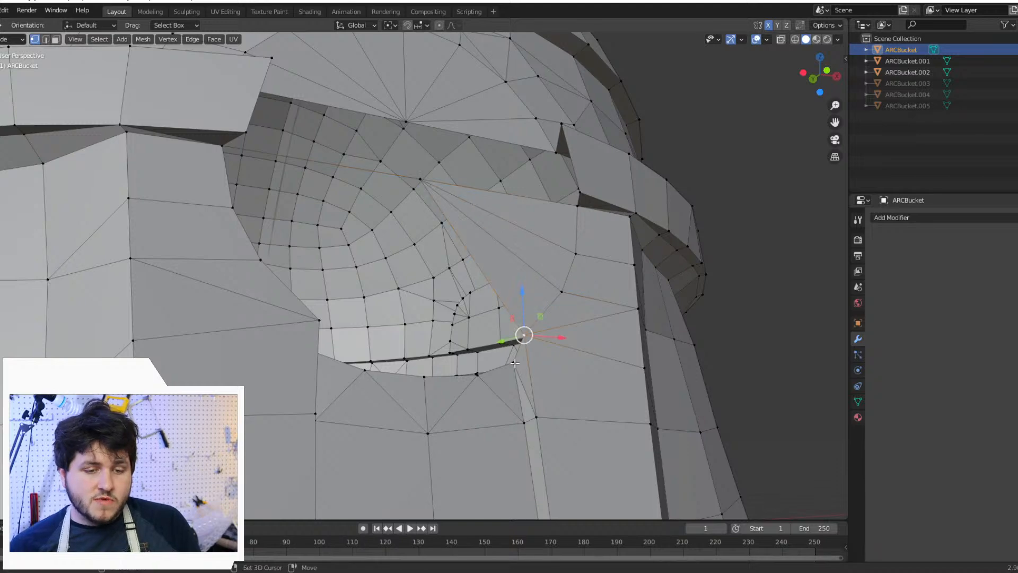
shift+click(514, 362)
shift+click(424, 181)
key(f)
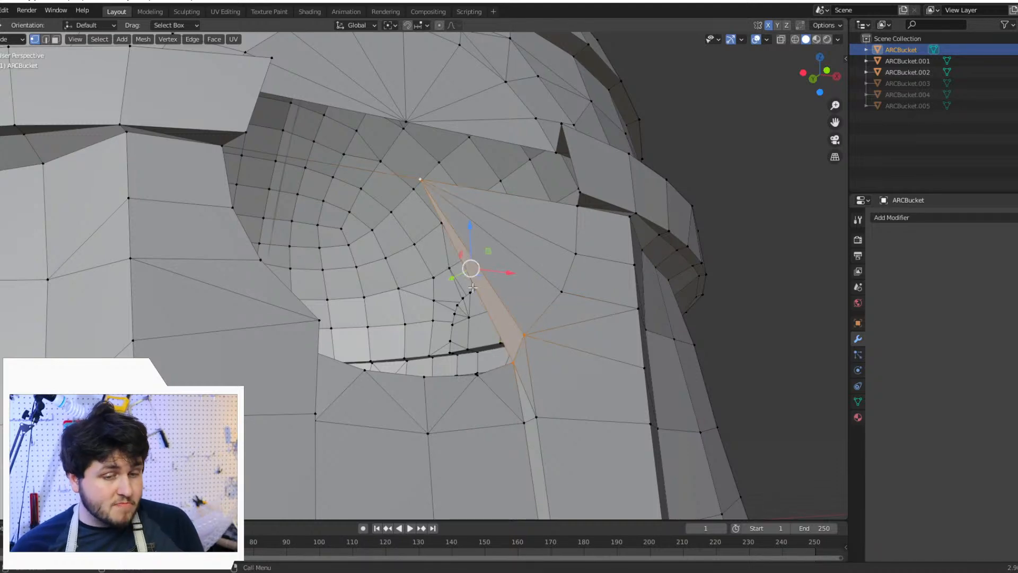
Step: Fill two triangles between the lower edge's midpoint and the opening's bottom vertices, from the groove to the bottom's middle
middle_drag(480, 382, 340, 371)
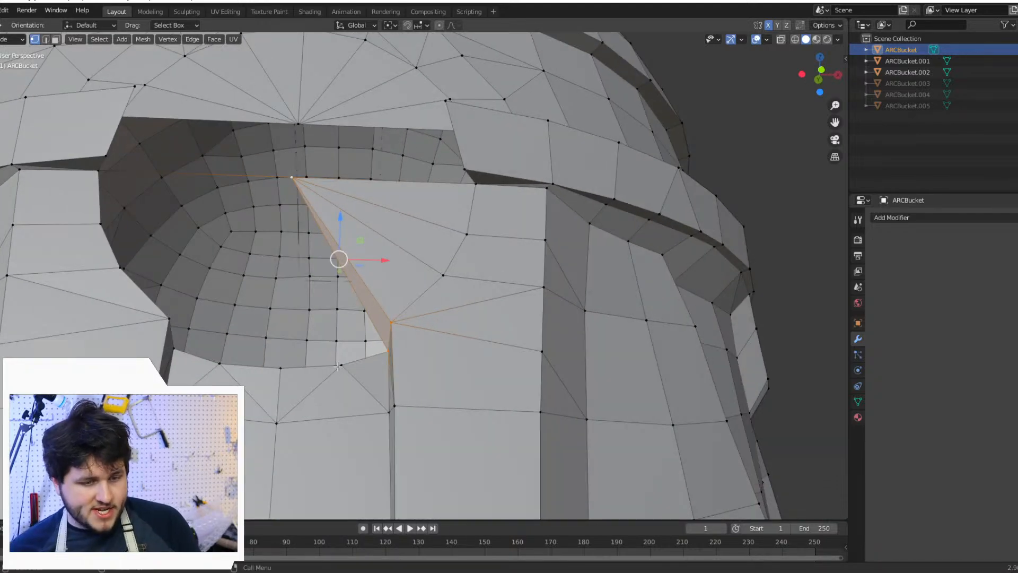
shift+click(289, 180)
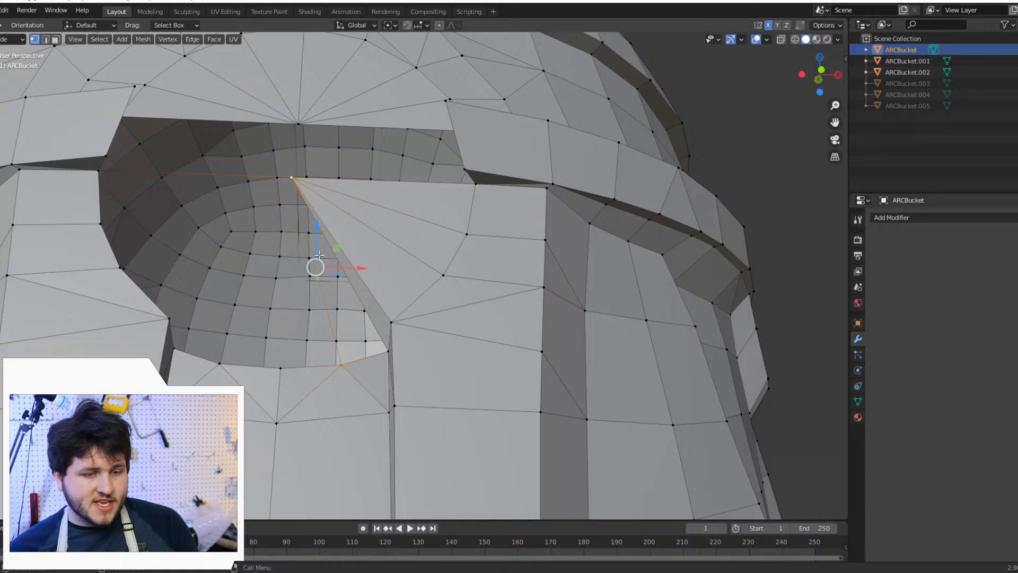
shift+click(389, 351)
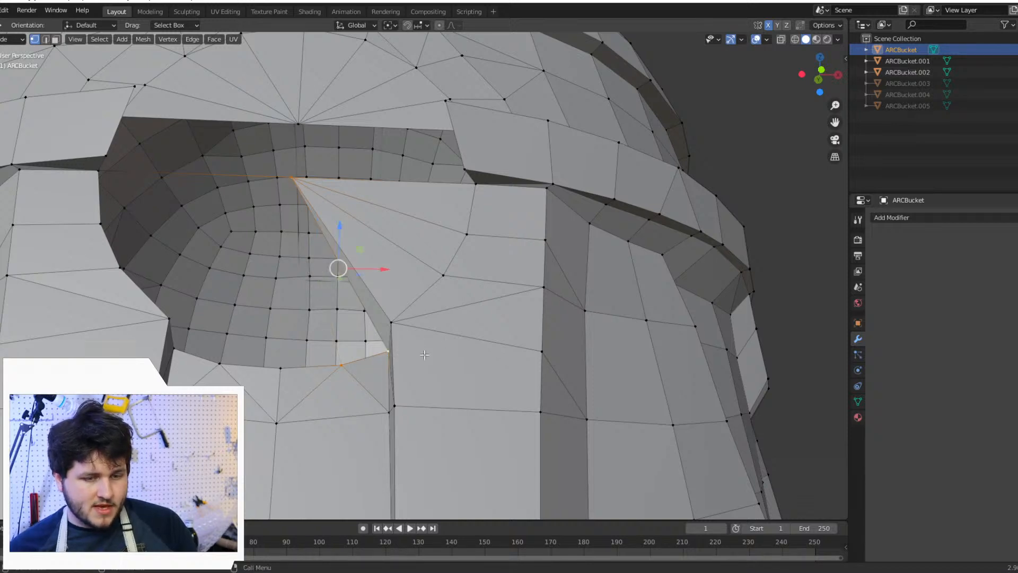
key(f)
click(339, 366)
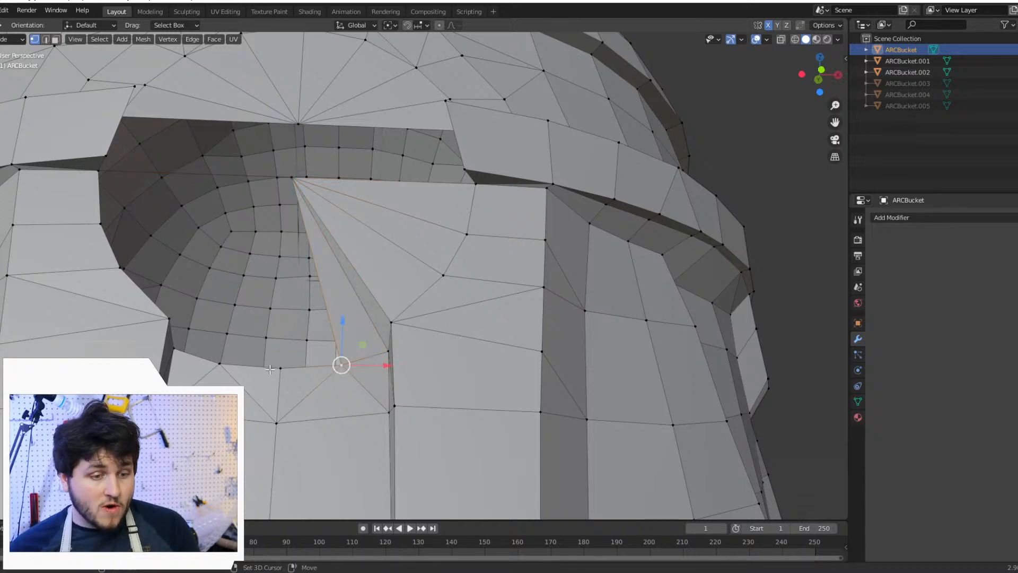
shift+click(280, 367)
shift+click(282, 177)
key(f)
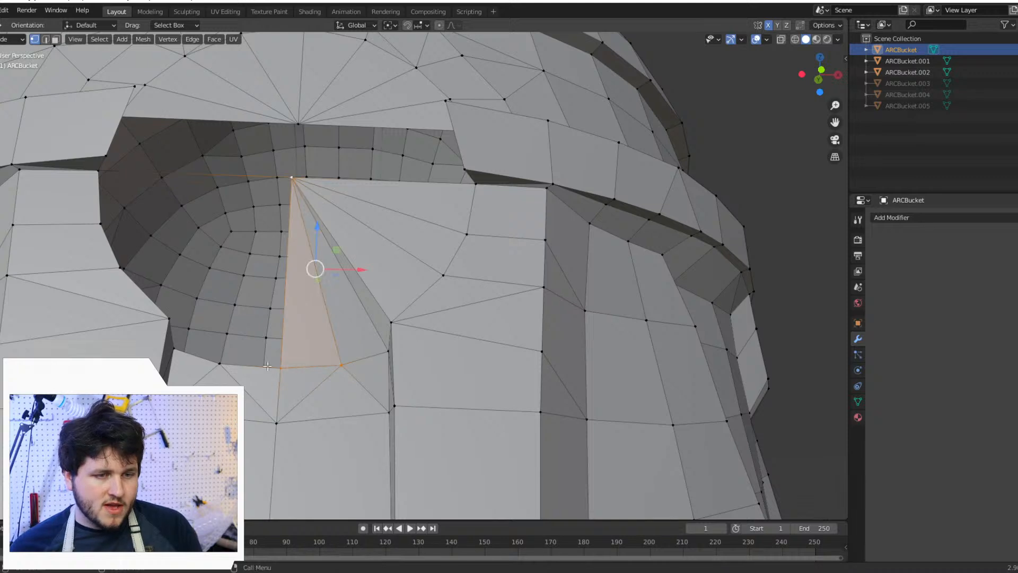
Step: Fill two triangles from the lower spanning edge's midpoint to the opening's bottom vertices, from the bottom's middle to its remaining corner
click(284, 374)
shift+click(219, 365)
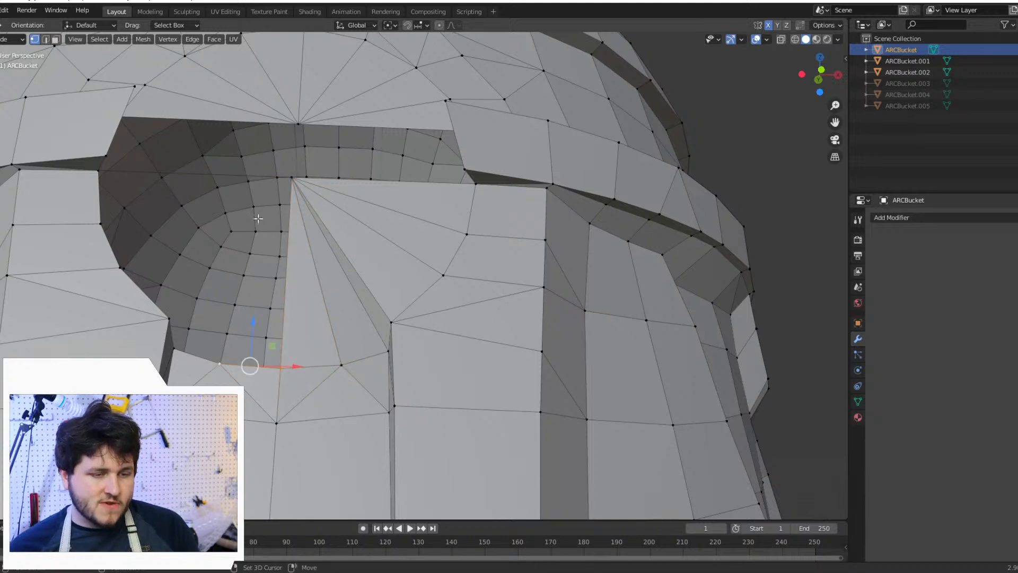
shift+click(291, 177)
key(f)
click(173, 349)
shift+click(219, 364)
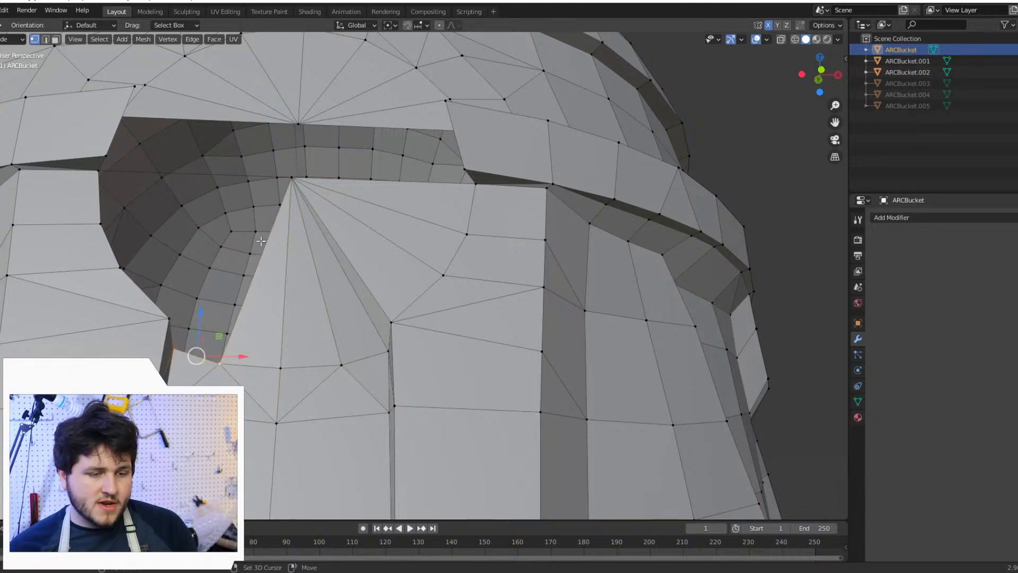
shift+click(293, 178)
key(f)
Step: Continue the lower fan with two triangles, one across the small step at the corner and one up the opening's near side
click(169, 319)
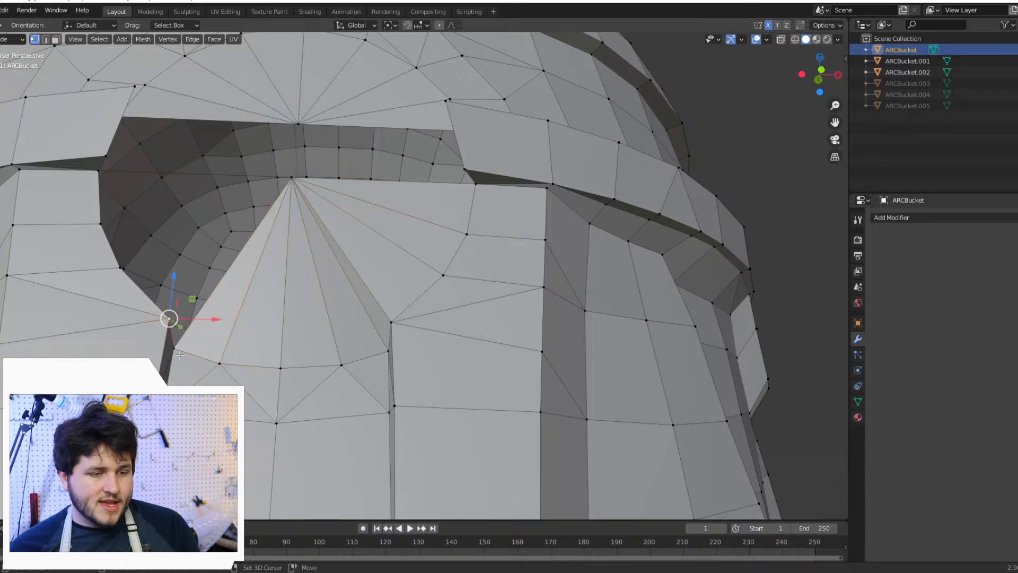
shift+click(173, 348)
shift+click(287, 179)
key(f)
click(167, 318)
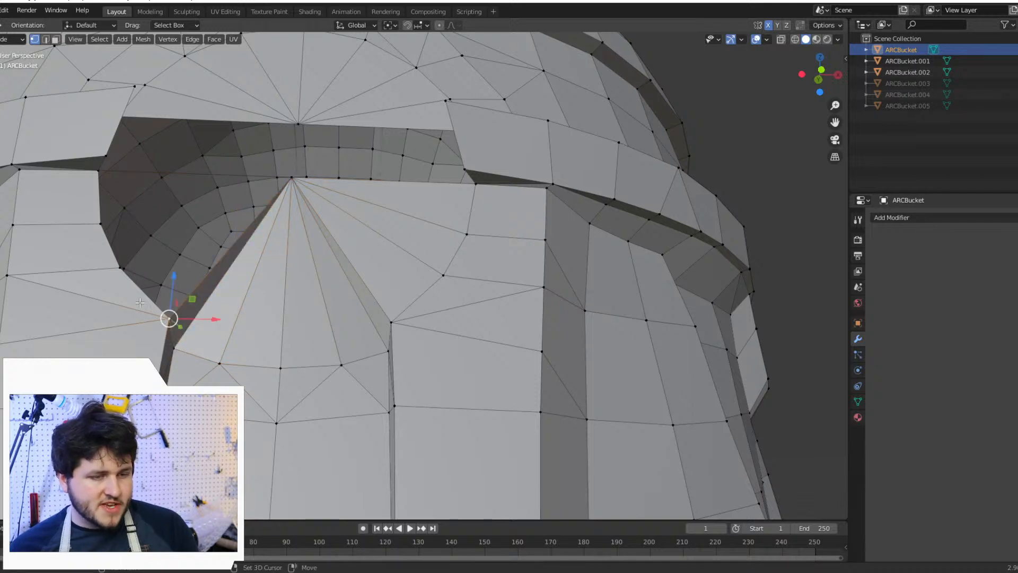
shift+click(123, 263)
shift+click(289, 183)
key(f)
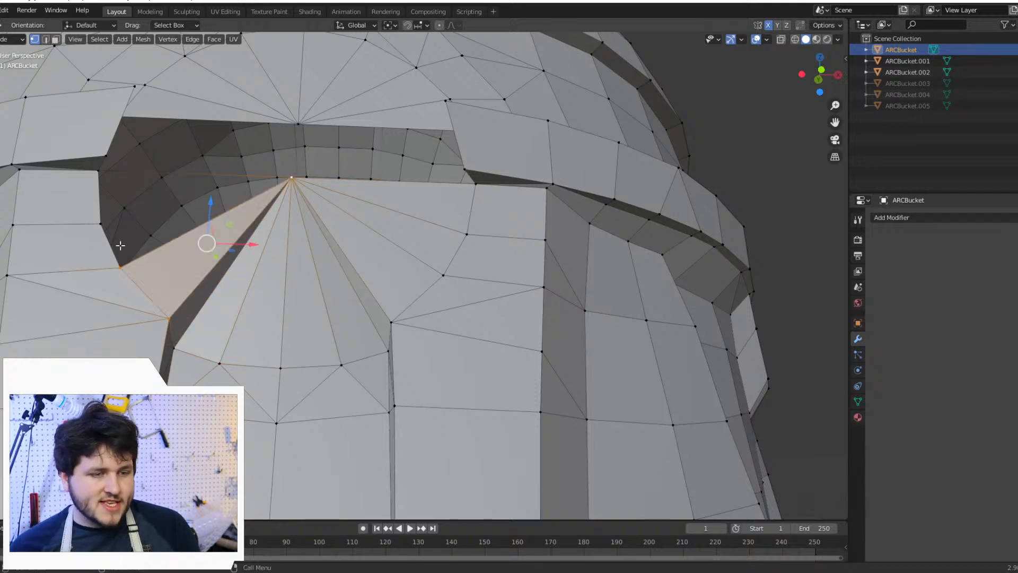
Step: Complete the lower fan with two triangles up the remaining side, ending at the lower spanning edge's end below the rim band
click(100, 223)
shift+click(120, 267)
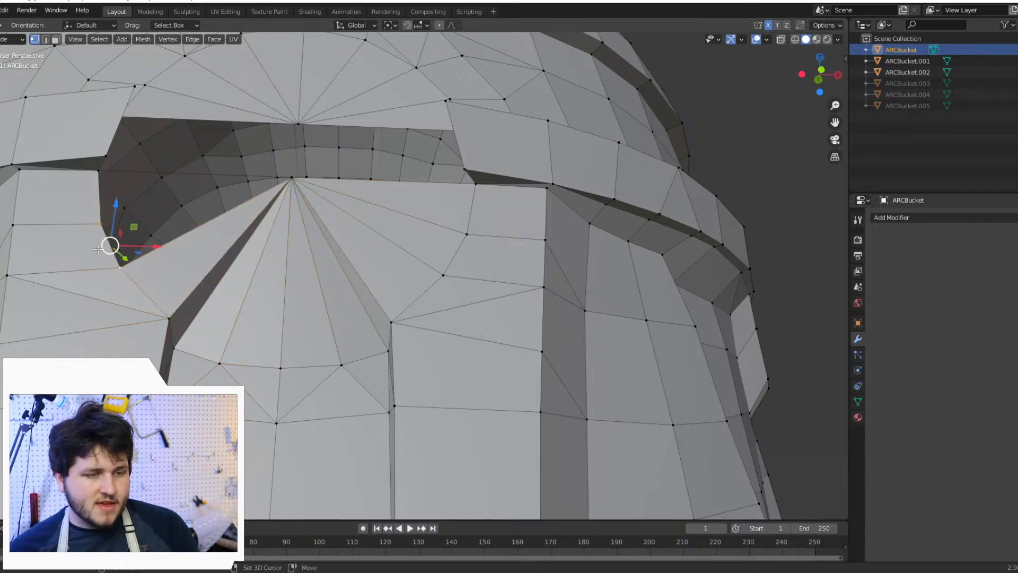
shift+click(289, 178)
key(f)
click(100, 168)
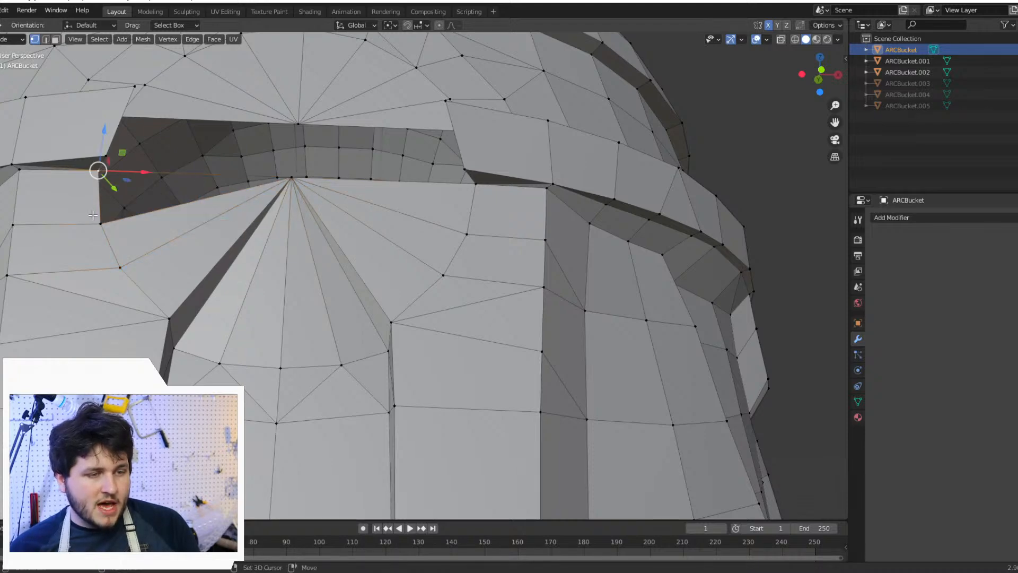
shift+click(100, 223)
shift+click(281, 182)
key(f)
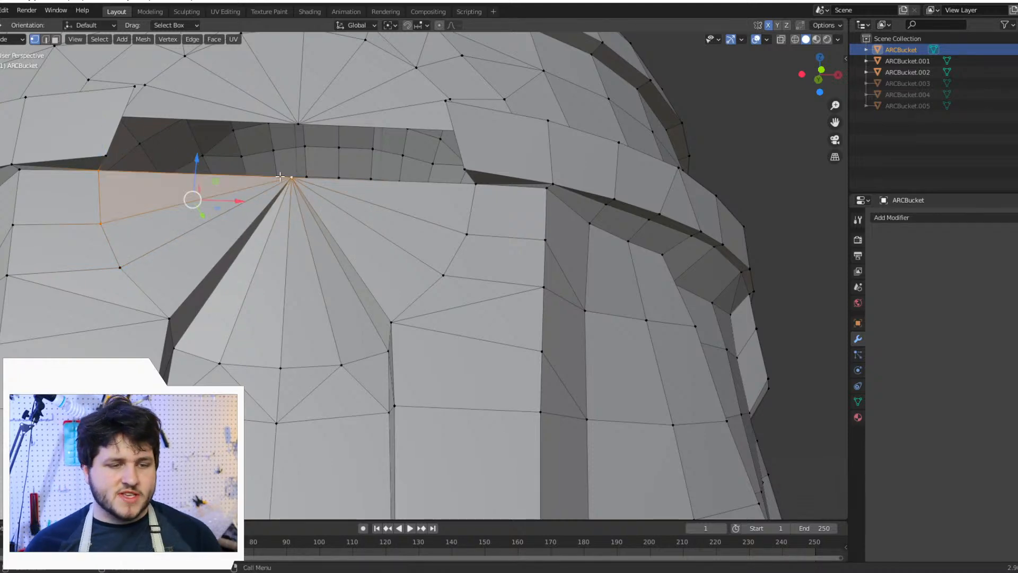
Step: Join the outer lower corners of the gap in the rim band with a new edge
scroll(281, 182, down, 8)
scroll(277, 200, up, 3)
middle_drag(277, 200, 295, 166)
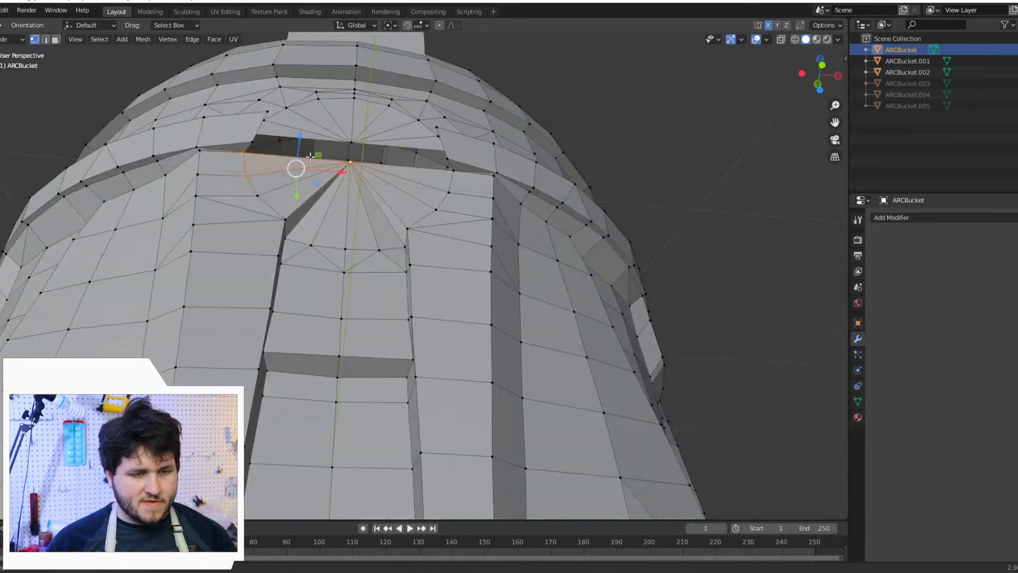
scroll(300, 164, up, 2)
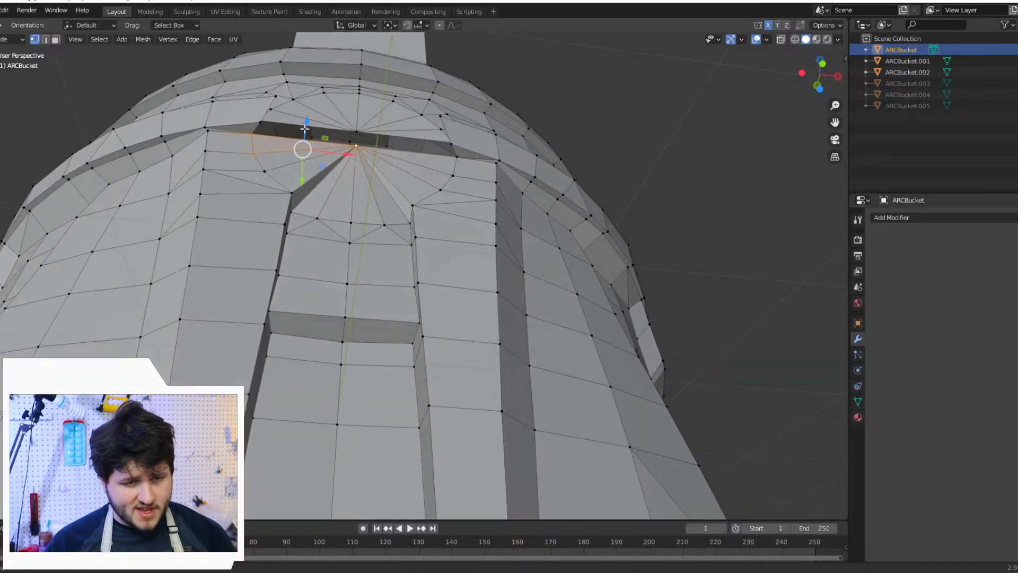
click(255, 128)
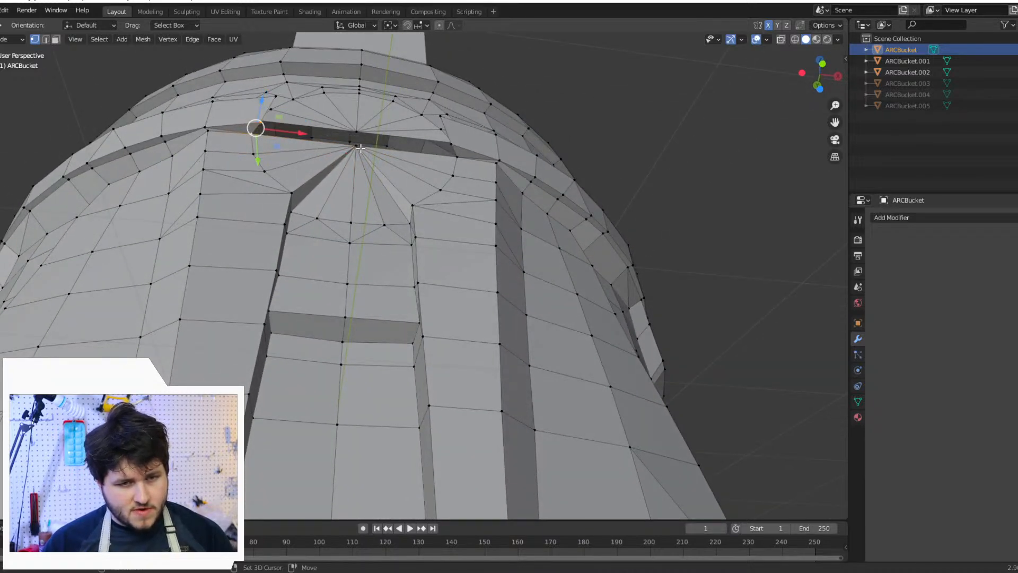
click(258, 123)
shift+click(455, 143)
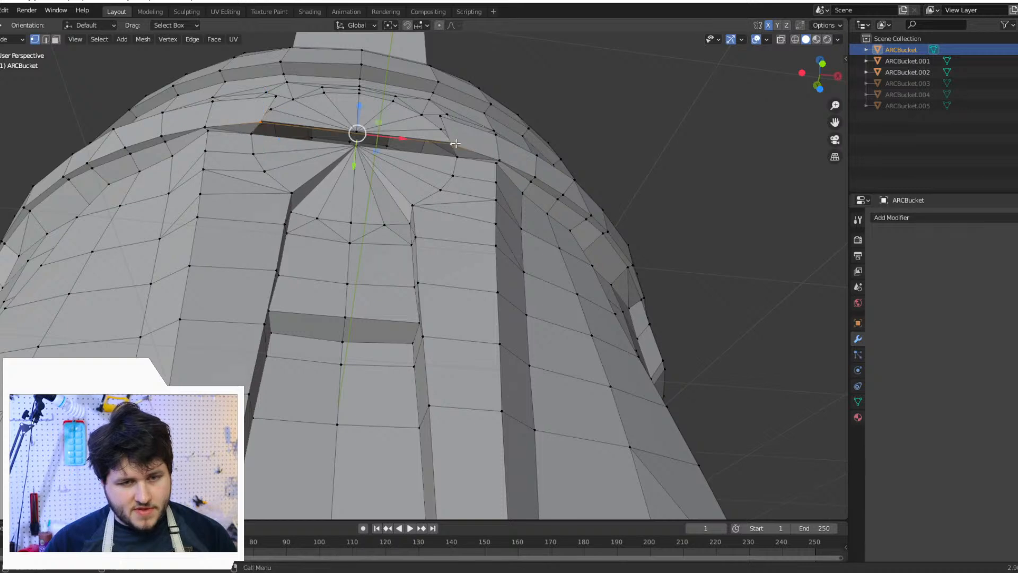
Step: Join the outer upper corners of the rim band gap with an edge, and subdivide both outer spanning edges at their midpoints
click(439, 112)
shift+click(272, 93)
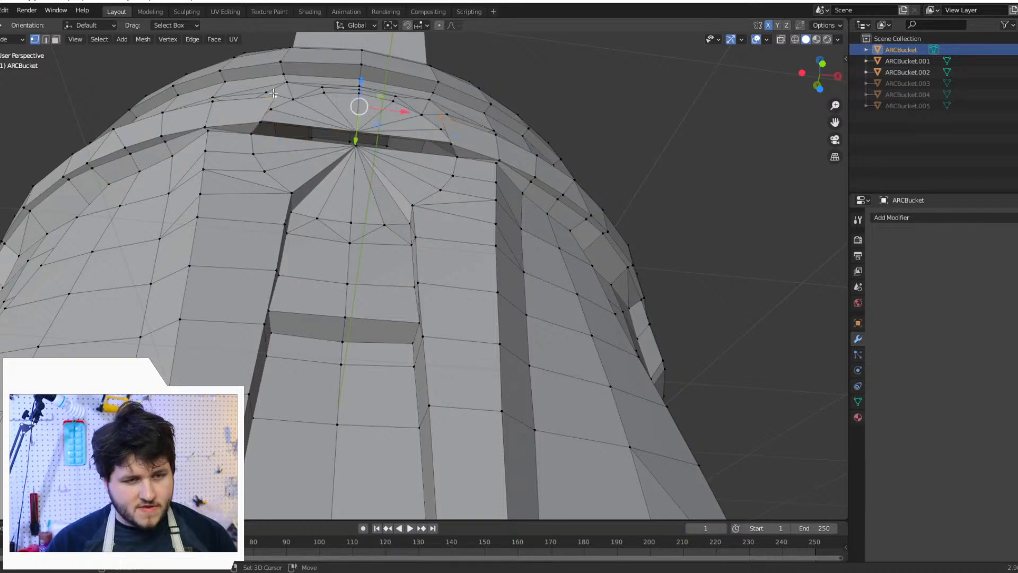
ctrl+click(275, 93)
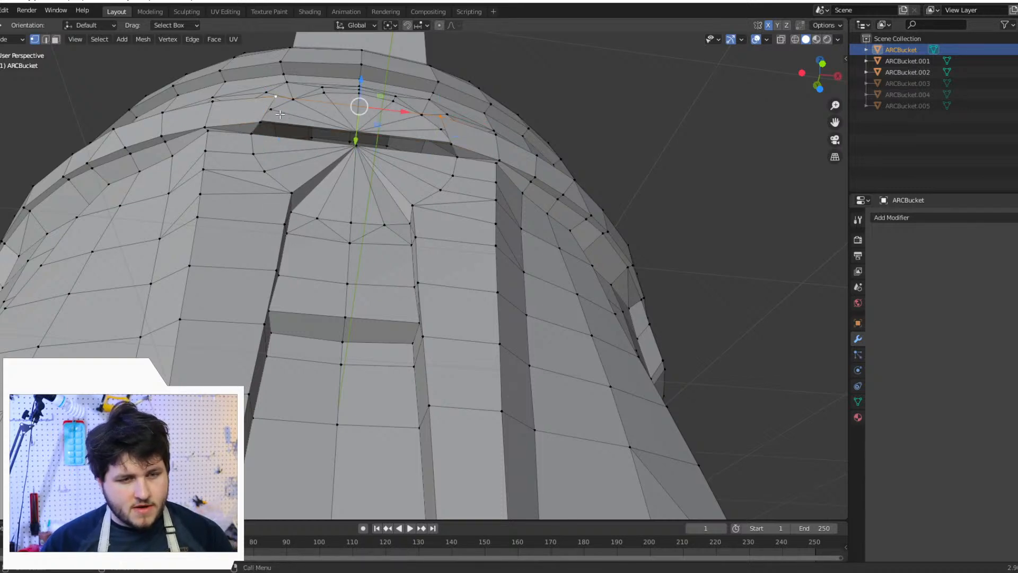
right_click(280, 114)
key(Escape)
click(259, 122)
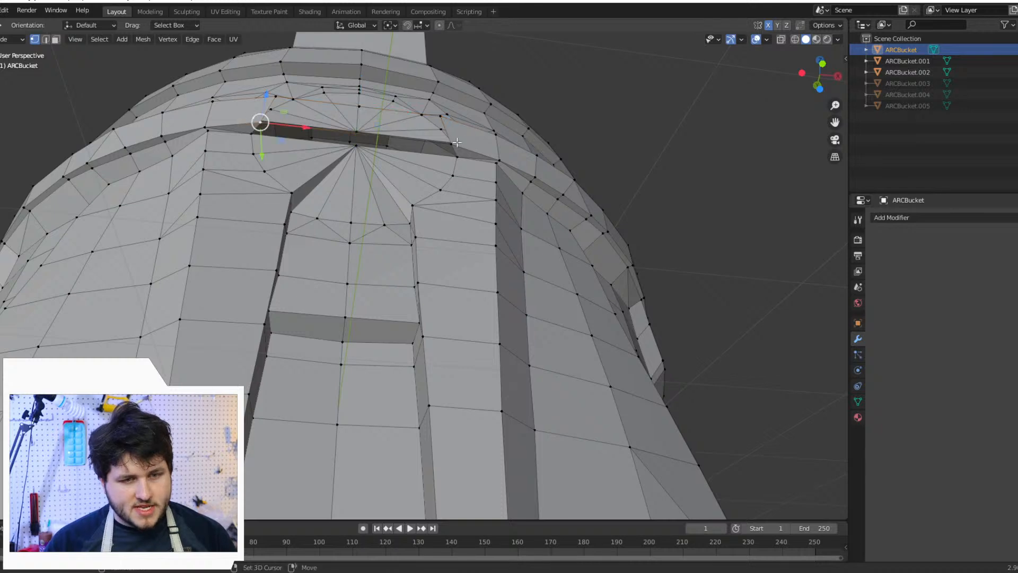
ctrl+click(451, 142)
right_click(454, 140)
key(Escape)
Step: Close the underside of the rim band gap with two four-sided faces that meet at the spanning edges' midpoints
click(358, 133)
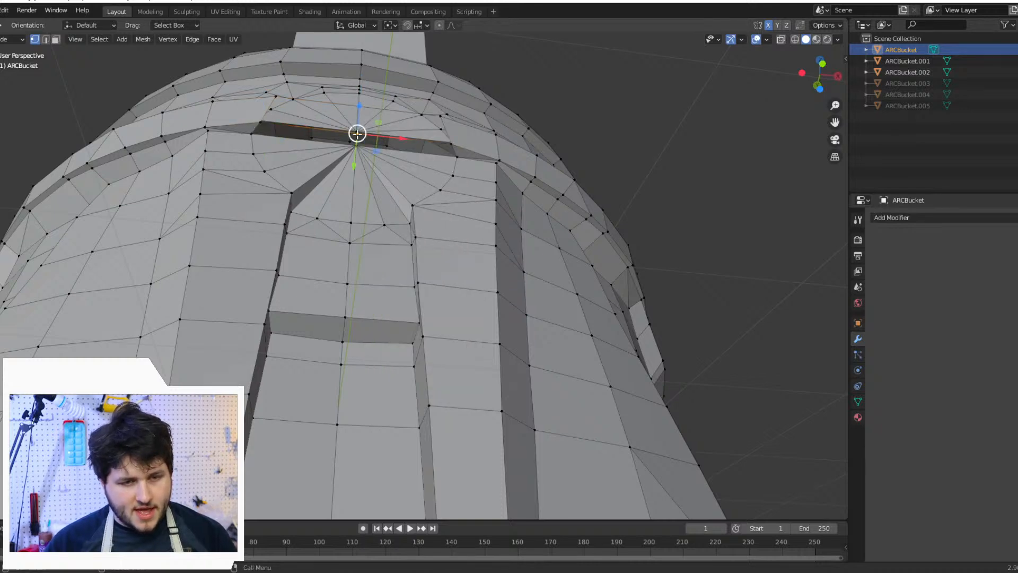
shift+click(356, 149)
shift+click(248, 137)
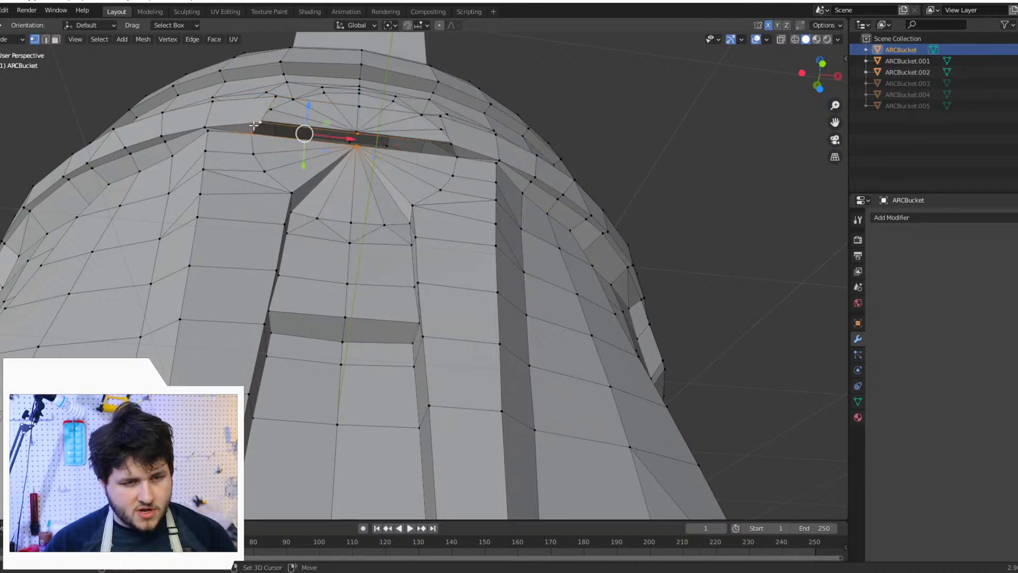
shift+click(257, 123)
click(353, 148)
shift+click(358, 134)
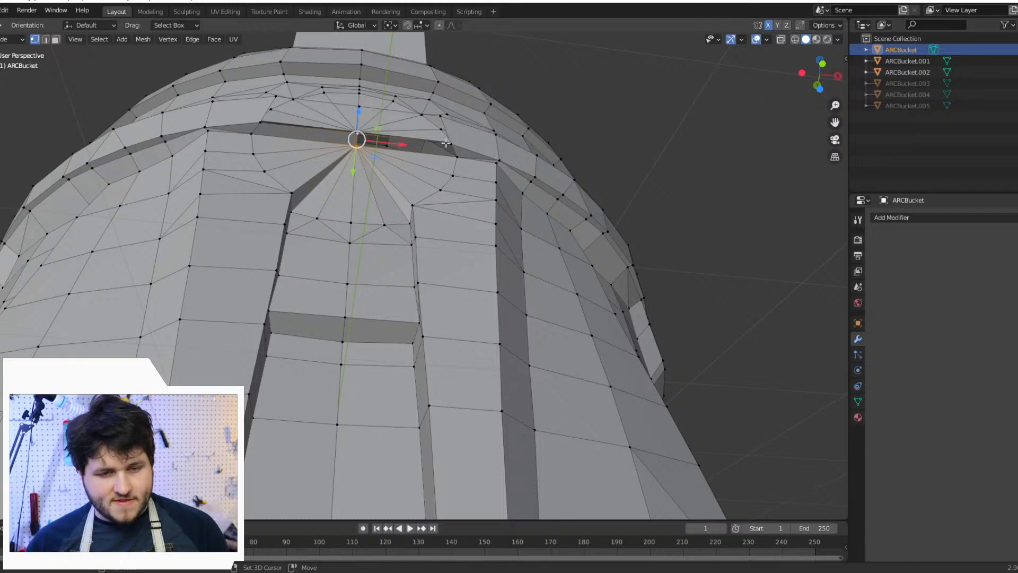
shift+click(447, 143)
shift+click(462, 162)
key(f)
right_click(464, 175)
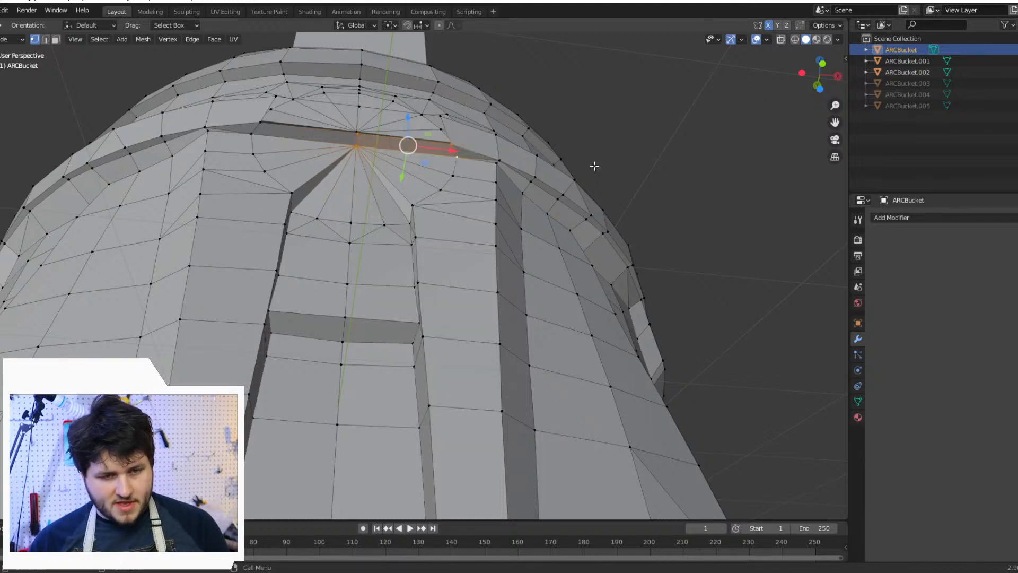
Step: Close the top of the rim band gap with two four-sided faces between the inner and outer edges, meeting at their midpoints
middle_drag(594, 166, 439, 257)
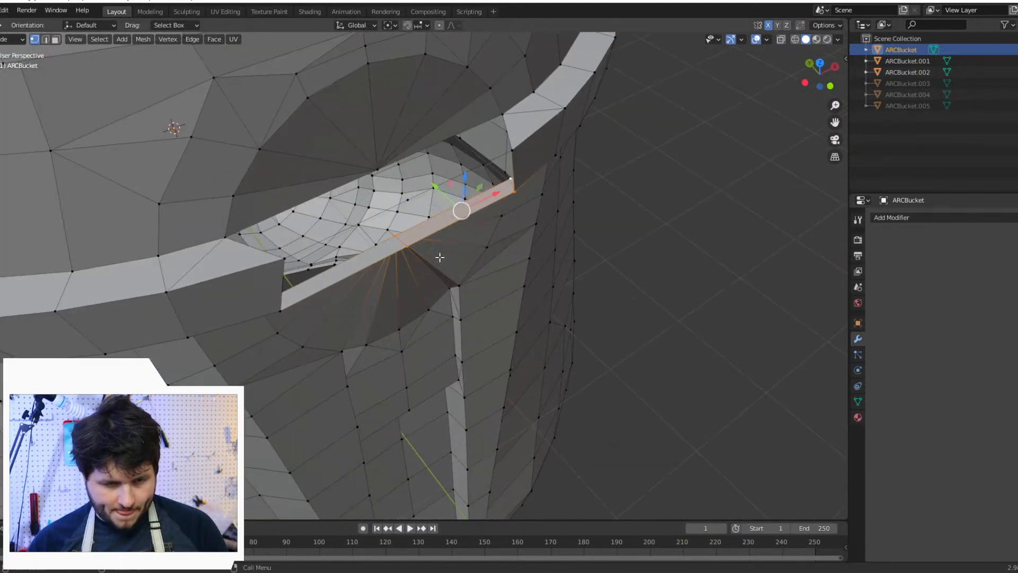
click(401, 198)
shift+click(371, 165)
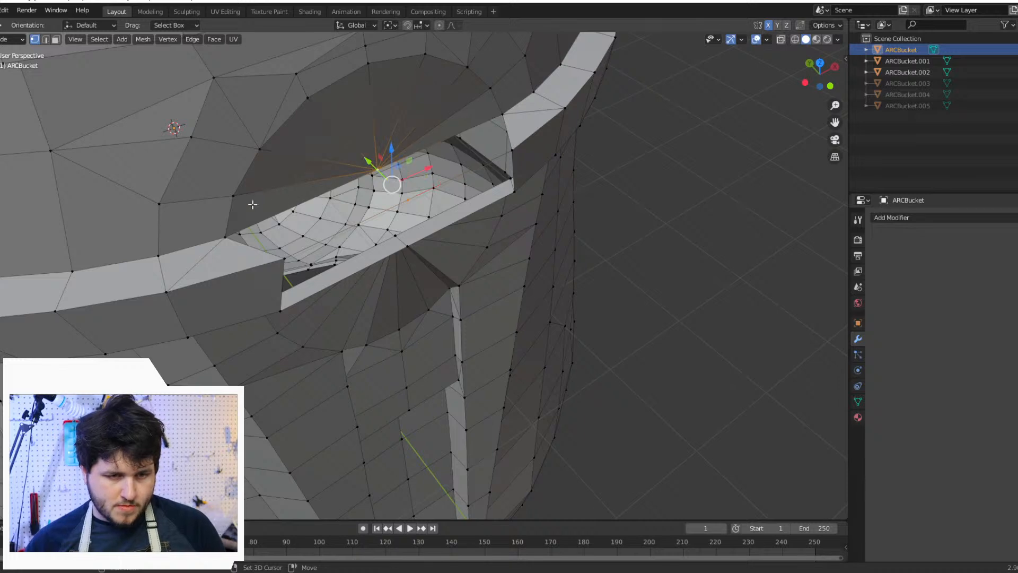
shift+click(211, 240)
shift+click(285, 258)
key(f)
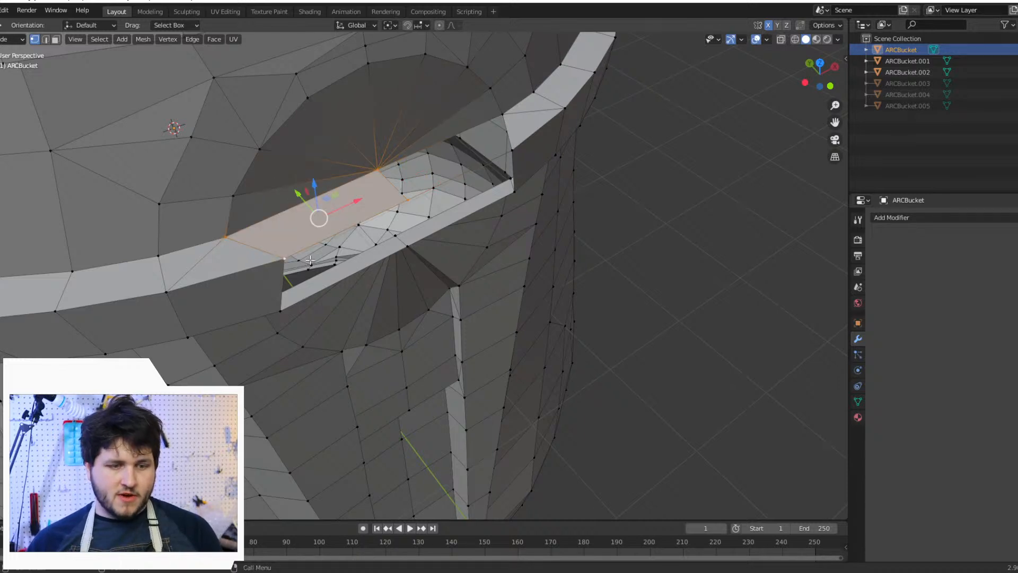
click(375, 171)
shift+click(407, 200)
shift+click(502, 114)
shift+click(512, 151)
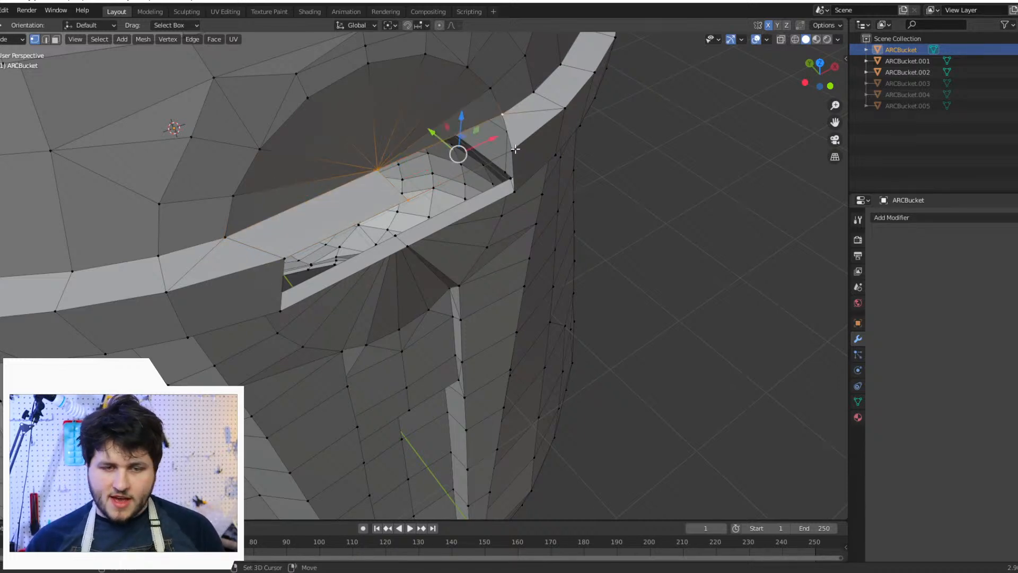
key(f)
Step: Fill the half of the rim band's outer wall above the vertical groove with one four-sided face
middle_drag(508, 187, 506, 171)
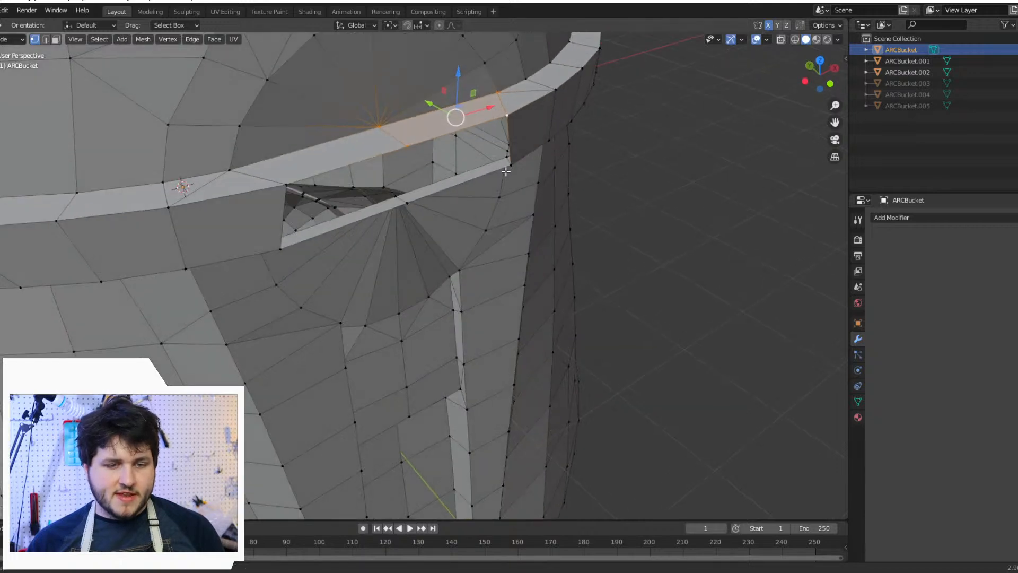
click(407, 145)
shift+click(407, 203)
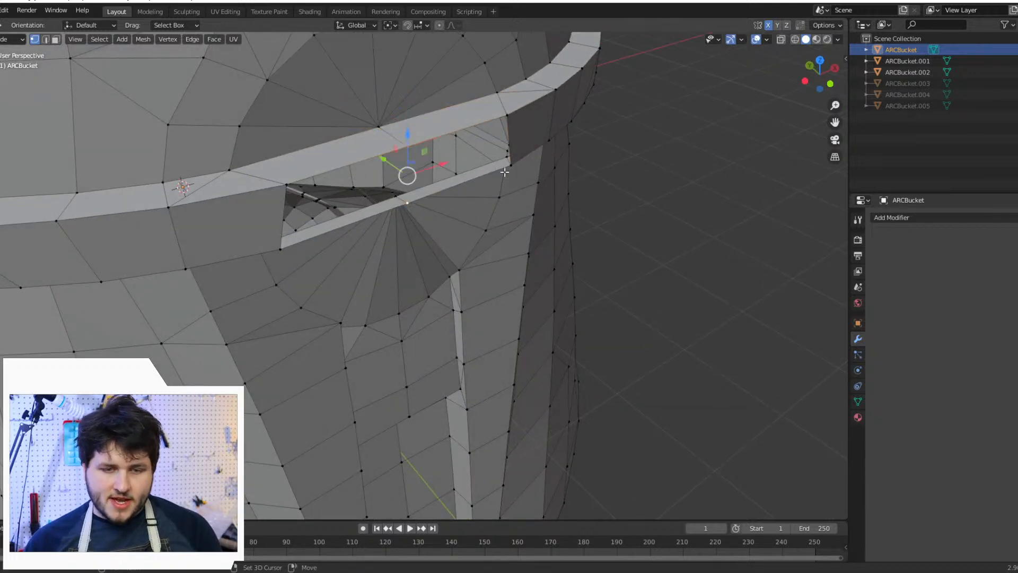
shift+click(510, 165)
shift+click(508, 115)
key(f)
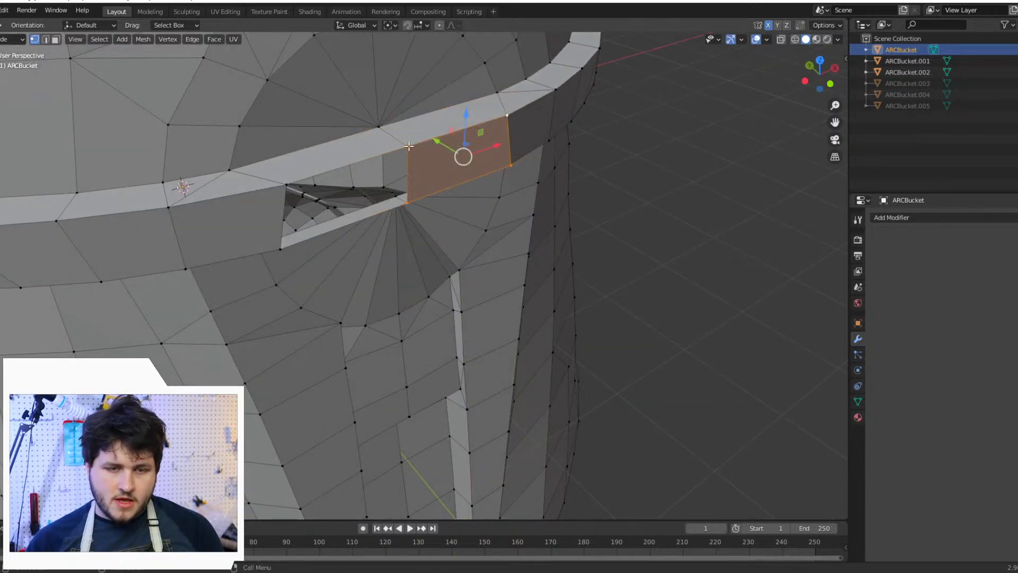
Step: Fill the remaining half of the rim band's outer wall with a four-sided face and clear the selection
shift+click(410, 204)
click(410, 205)
shift+click(401, 148)
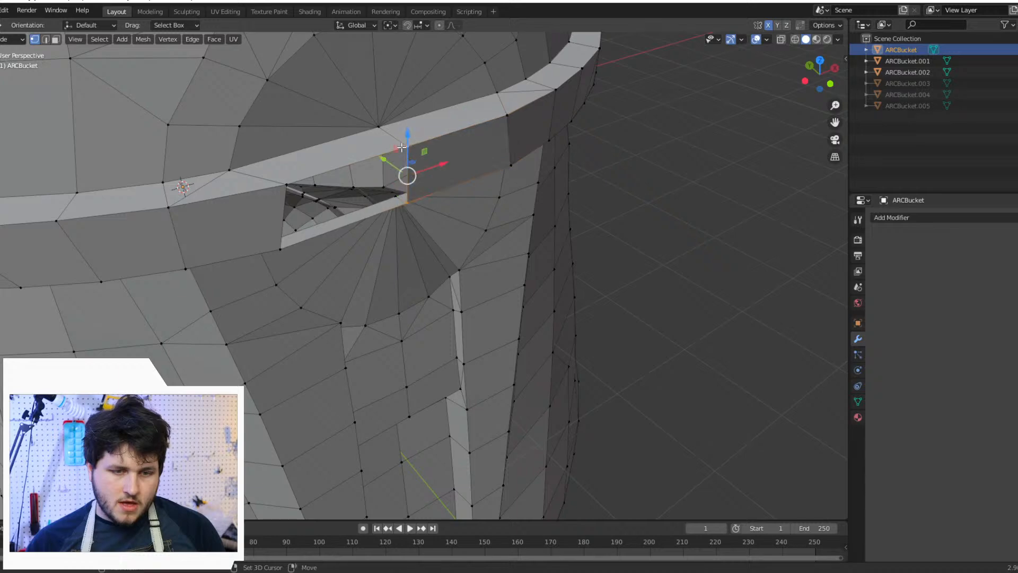
shift+click(276, 185)
shift+click(271, 248)
key(f)
scroll(319, 238, down, 6)
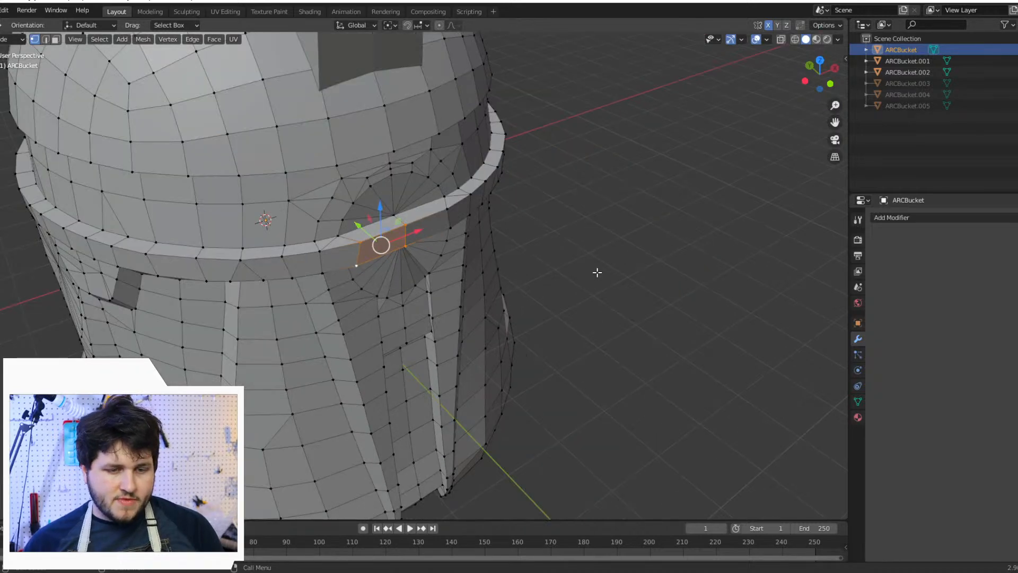
click(598, 273)
Step: Nudge the rim band's middle vertices and the lower fan's centre vertex slightly outward along the Y axis
middle_drag(598, 273, 356, 154)
shift+click(355, 153)
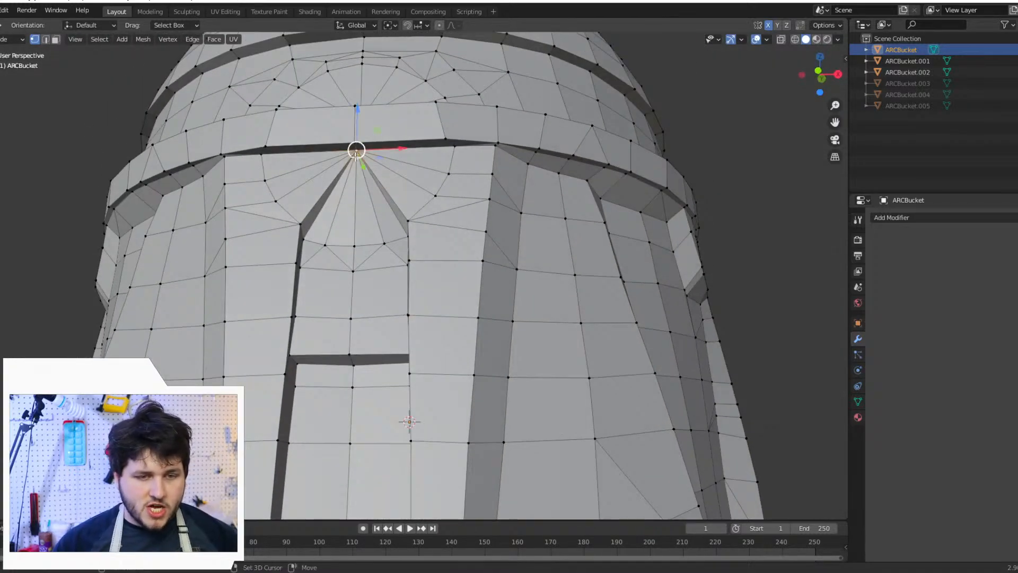
shift+click(353, 144)
scroll(352, 101, down, 3)
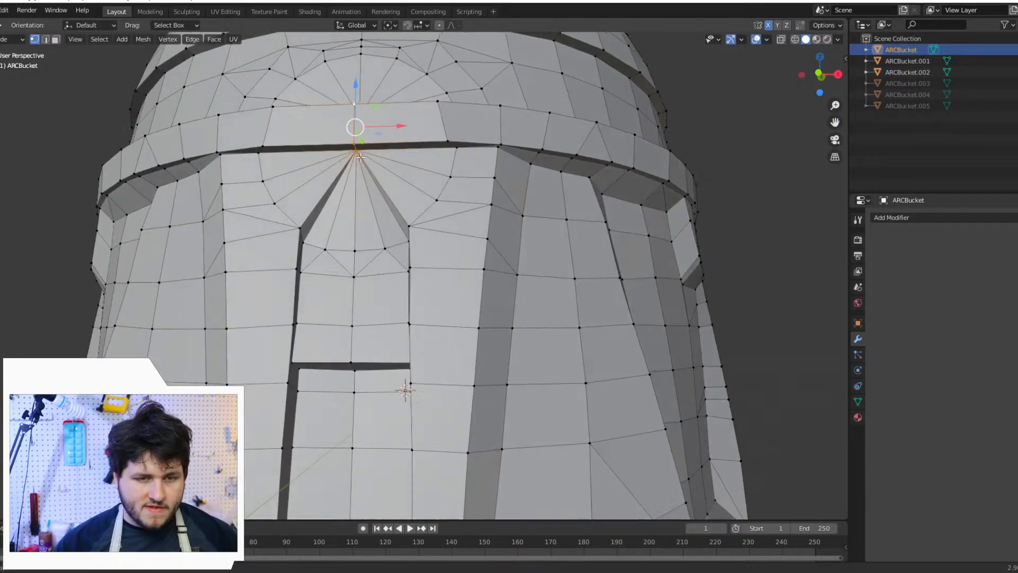
middle_drag(353, 100, 353, 182)
shift+click(354, 183)
scroll(332, 146, up, 3)
scroll(331, 146, down, 3)
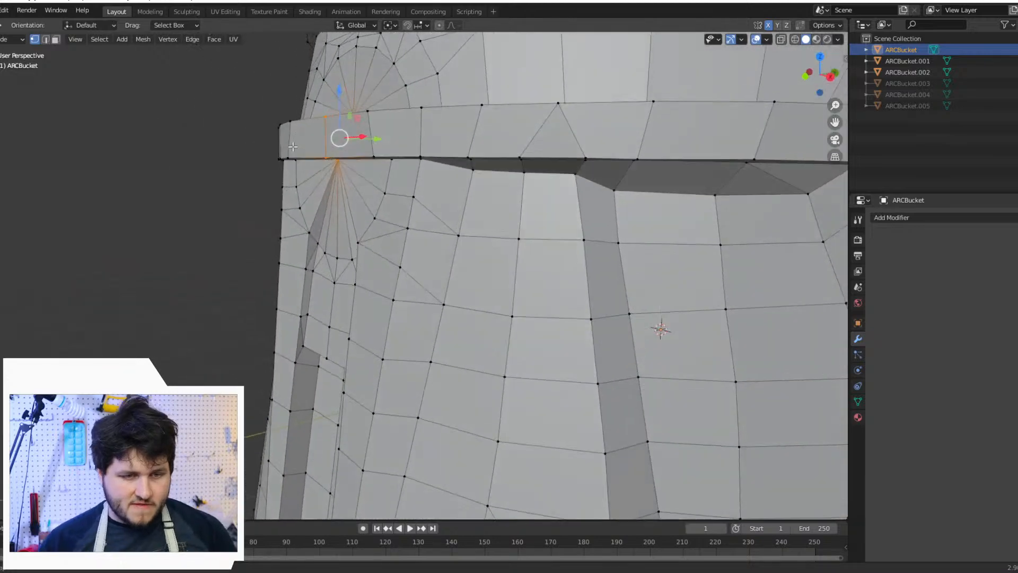
middle_drag(339, 140, 387, 129)
scroll(387, 129, up, 3)
drag(383, 140, 377, 140)
Step: Examine the closed rim band and the triangle fan beneath it from below and from the front
middle_drag(170, 205, 646, 84)
scroll(403, 182, up, 3)
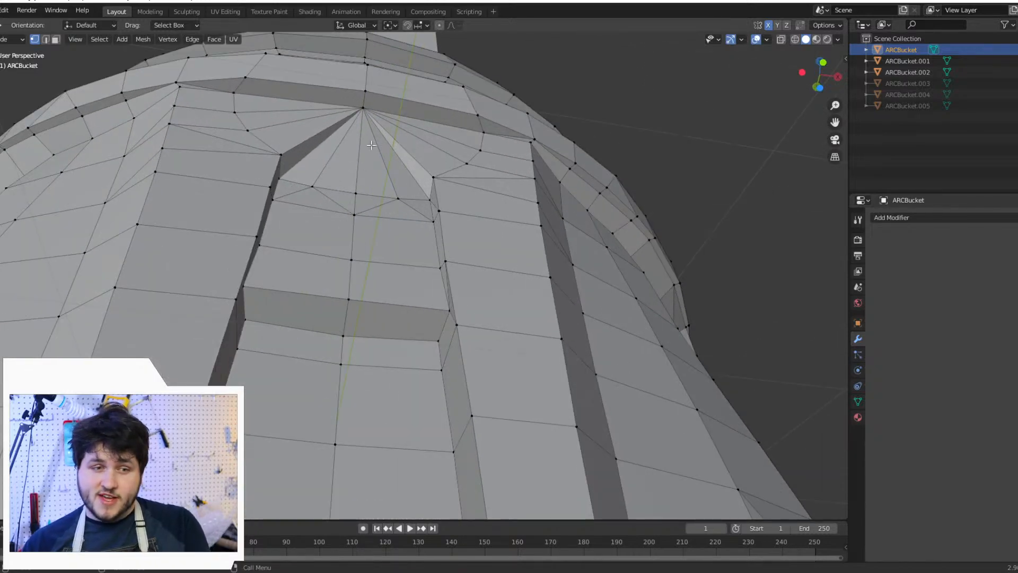
middle_drag(399, 209, 391, 242)
scroll(433, 211, up, 2)
scroll(352, 253, down, 3)
scroll(404, 246, down, 3)
scroll(391, 242, up, 3)
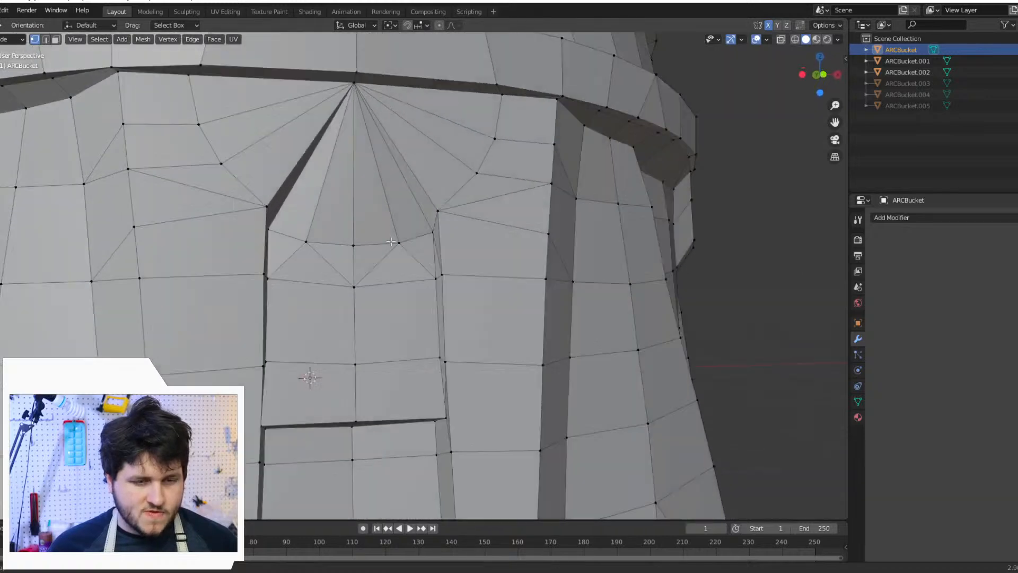
scroll(391, 242, down, 3)
middle_drag(536, 298, 348, 291)
scroll(335, 206, up, 3)
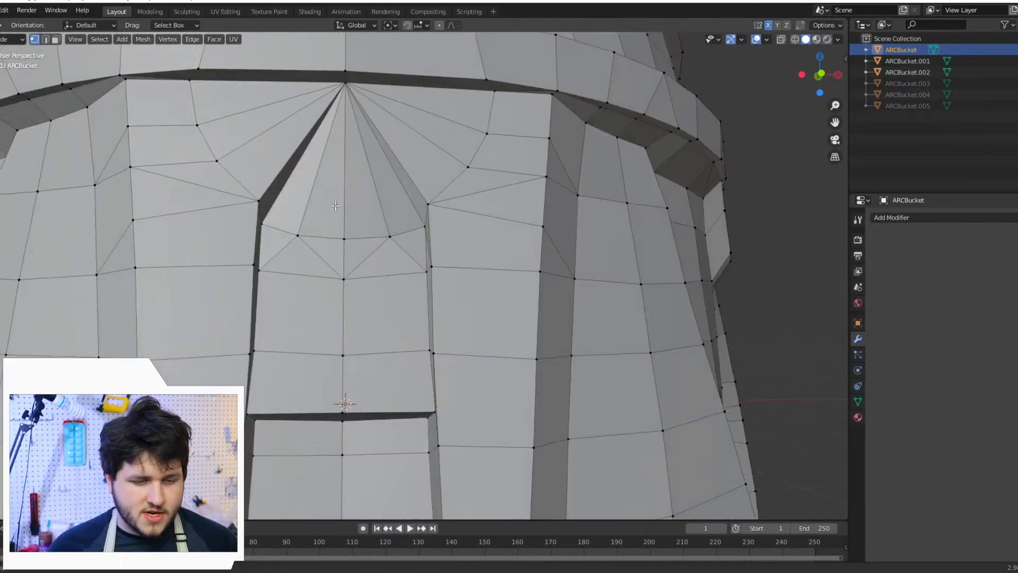
middle_drag(335, 206, 309, 230)
click(244, 215)
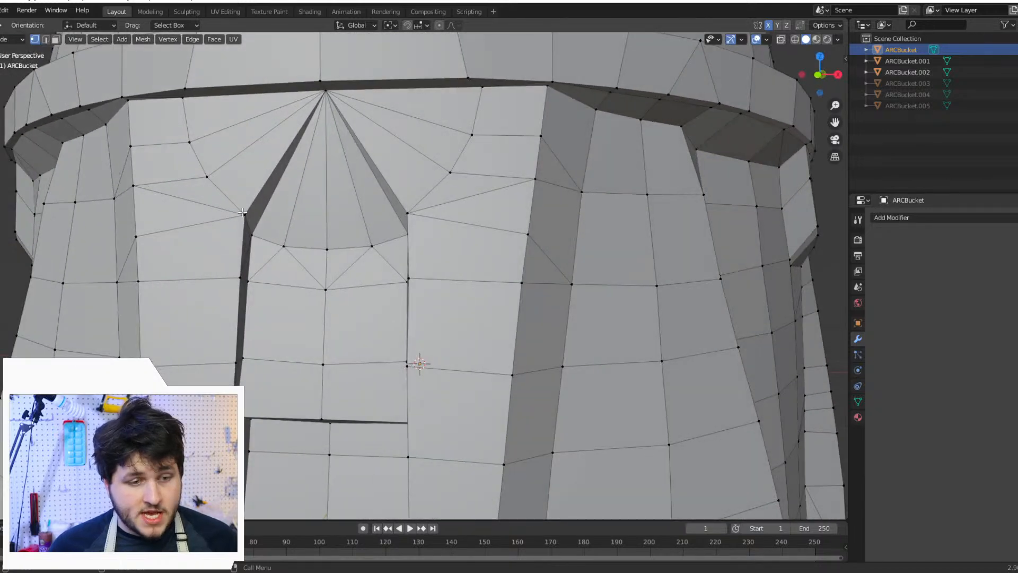
Step: Examine the vertical groove's two upper corner vertices and the triangle fan under the rim band from several angles
shift+click(408, 215)
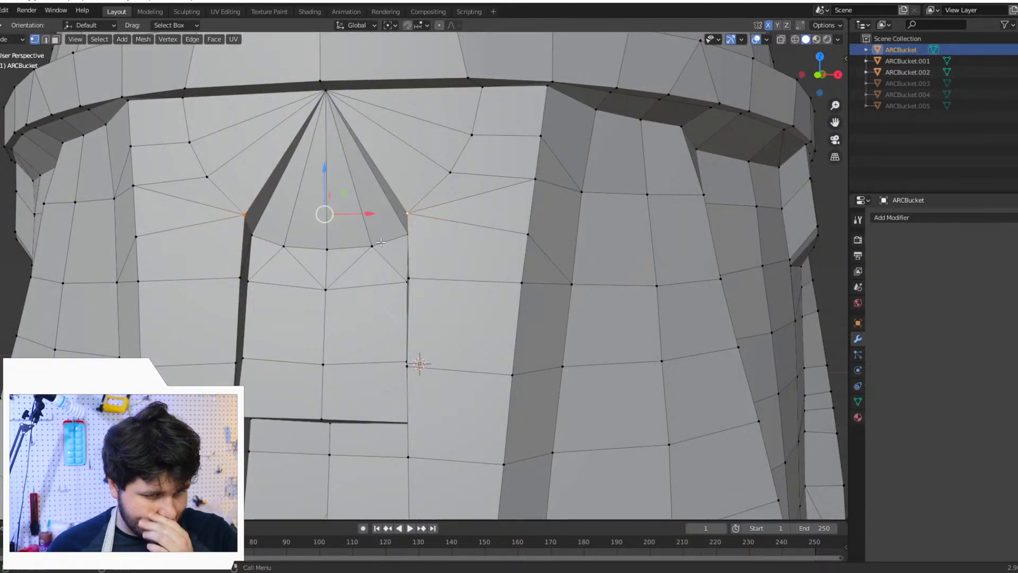
middle_drag(372, 240, 409, 252)
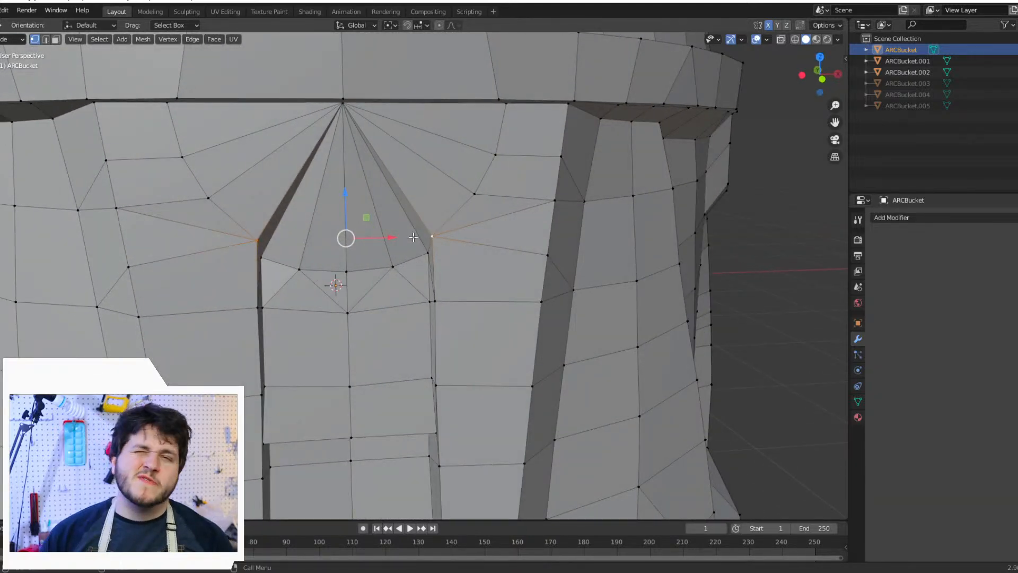
scroll(412, 237, down, 2)
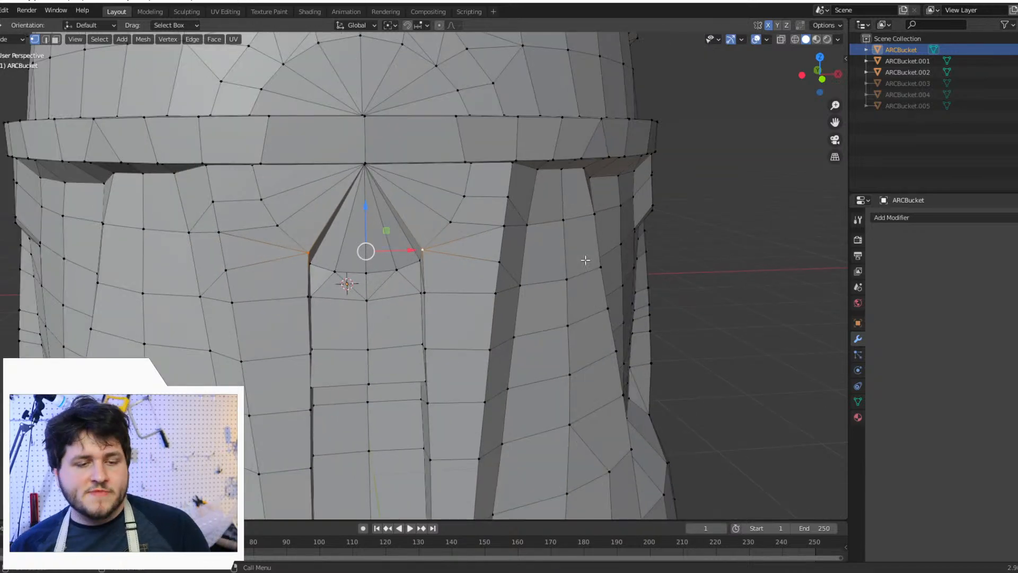
click(722, 254)
middle_drag(381, 293, 372, 234)
mouse_move(334, 197)
middle_down()
mouse_move(331, 177)
mouse_move(343, 203)
middle_up()
scroll(343, 204, up, 2)
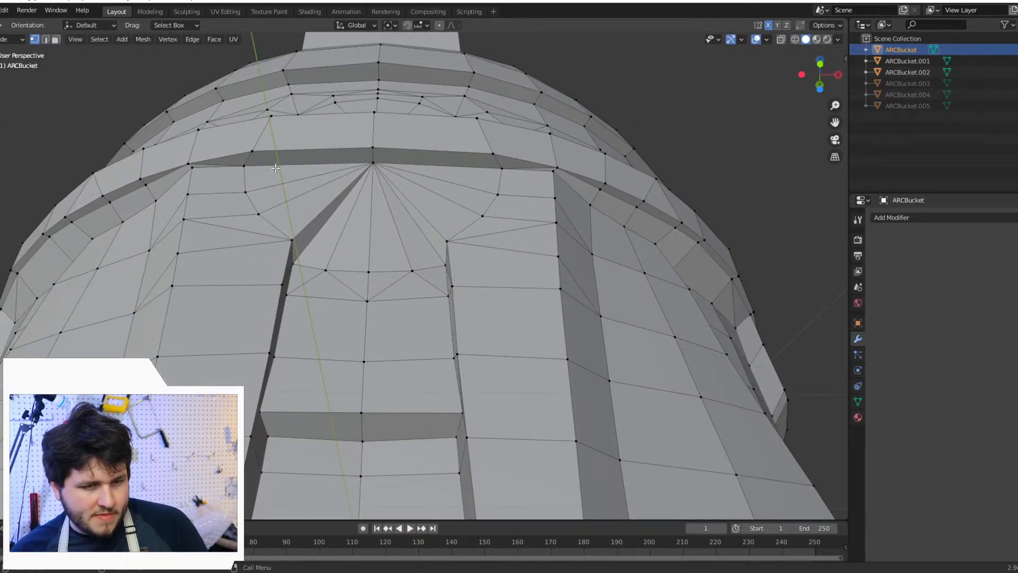
Step: Subdivide the two lower rim band edges on either side of the fan's centre vertex to add a midpoint on each
click(244, 166)
shift+click(374, 163)
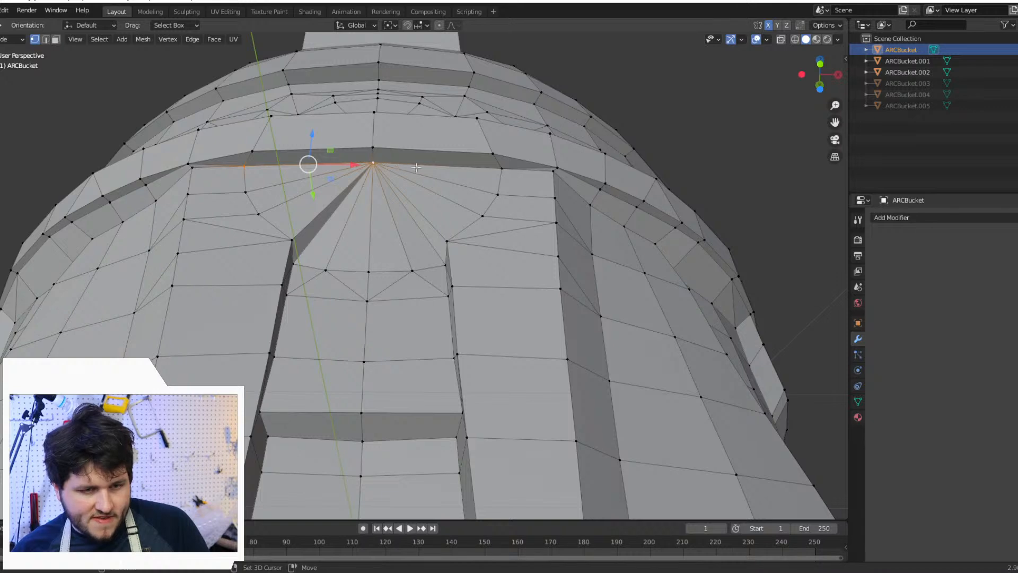
shift+click(500, 168)
right_click(494, 169)
click(491, 169)
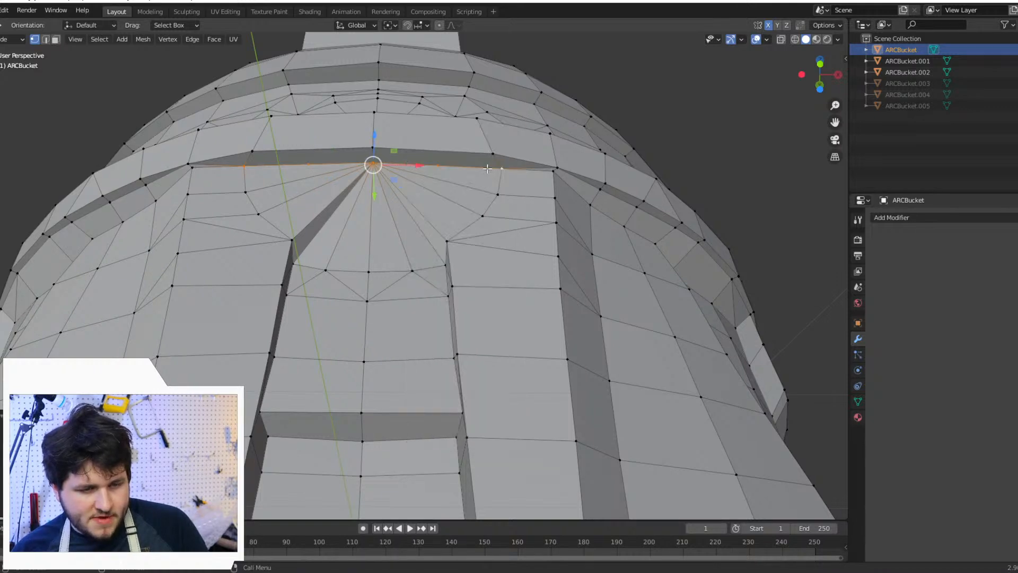
scroll(359, 204, up, 1)
Step: Delete the fan triangles and the adjoining triangular groove wall on the -X side of the fan's centre vertex
click(366, 143)
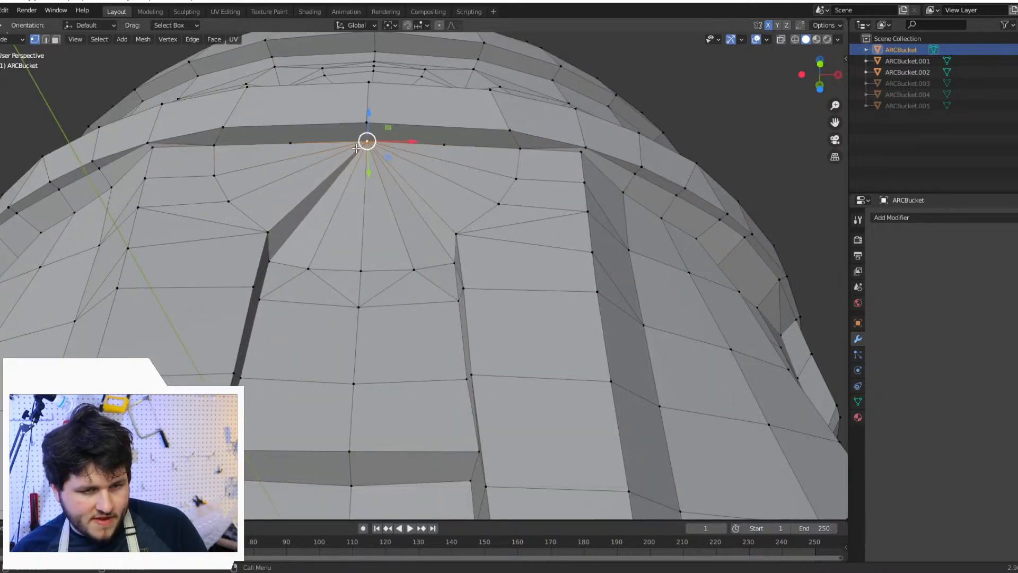
shift+click(213, 176)
shift+click(213, 144)
shift+click(229, 200)
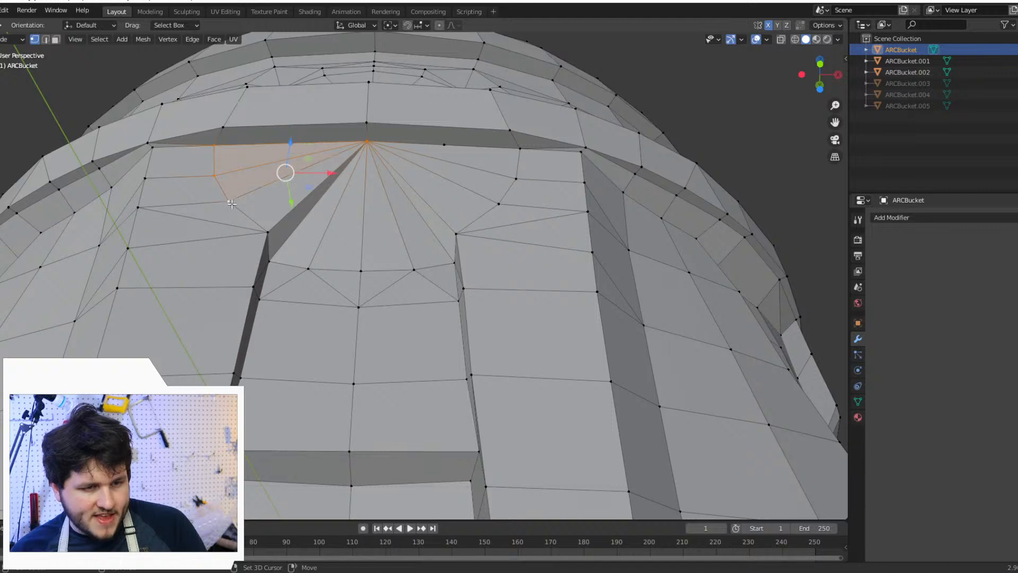
shift+click(268, 227)
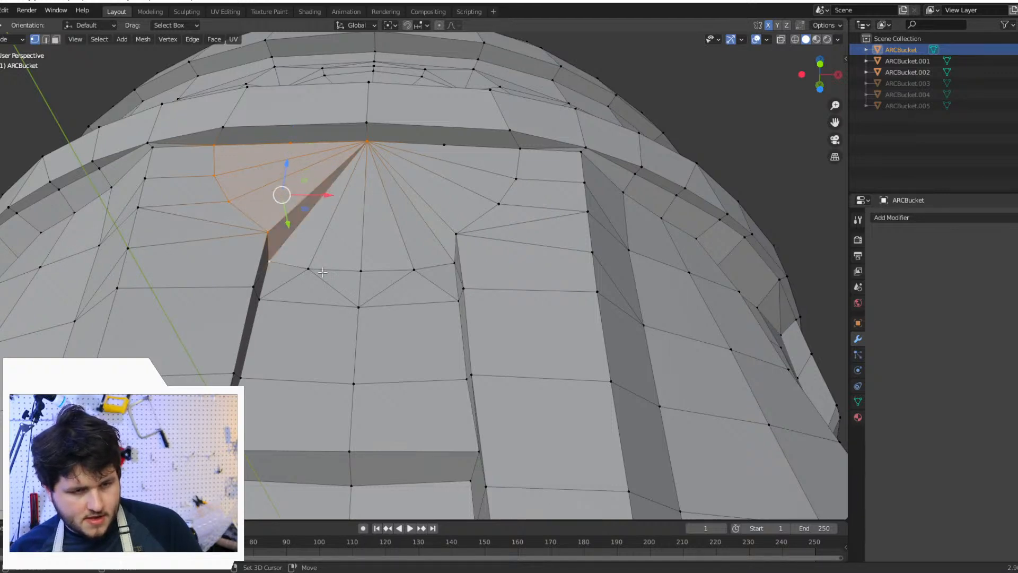
key(x)
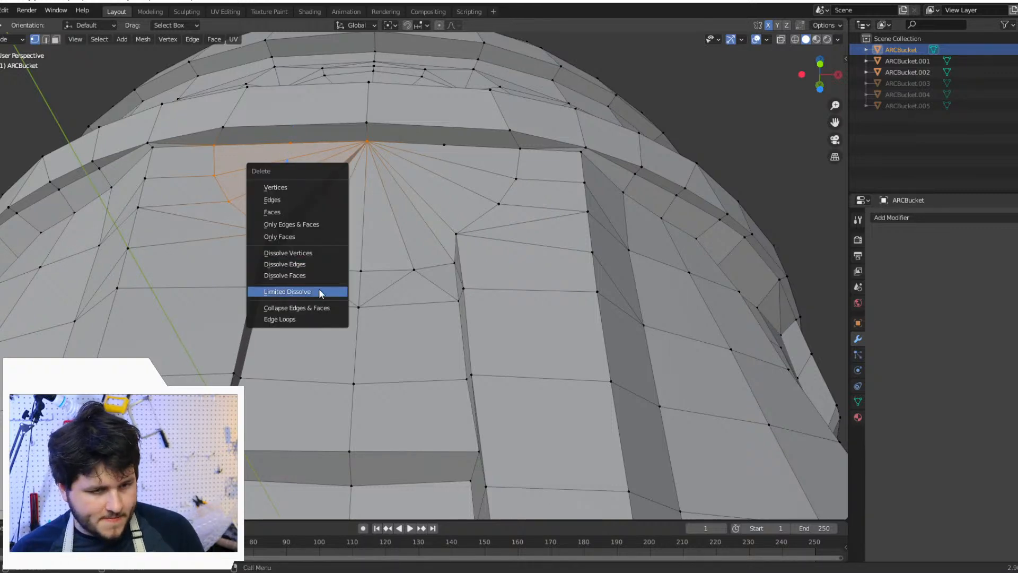
click(291, 213)
middle_drag(253, 240, 221, 200)
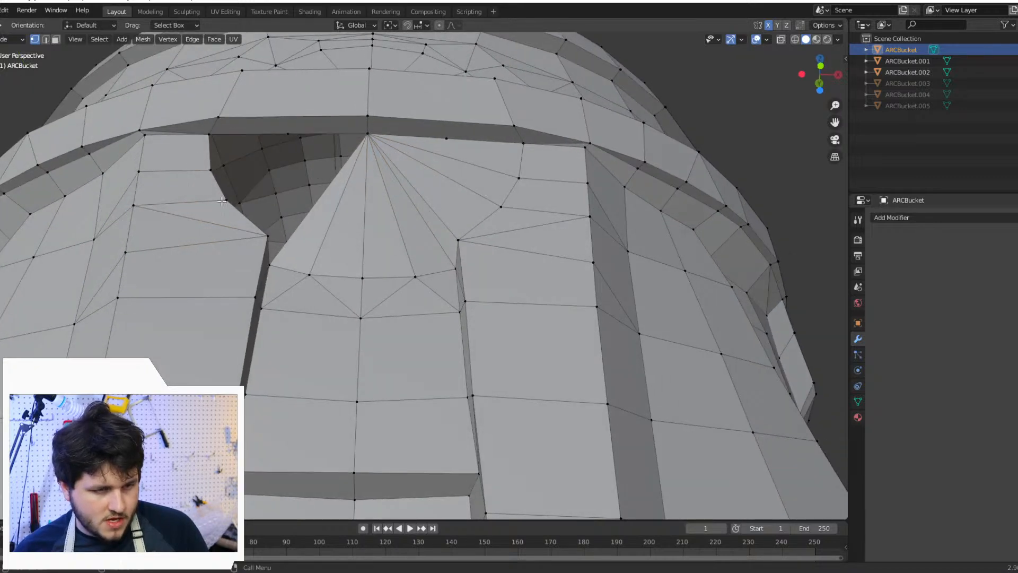
Step: Fill the -X side opening with three triangles joining its curved edge vertices and groove corner to the new rim edge midpoint
click(210, 169)
shift+click(209, 134)
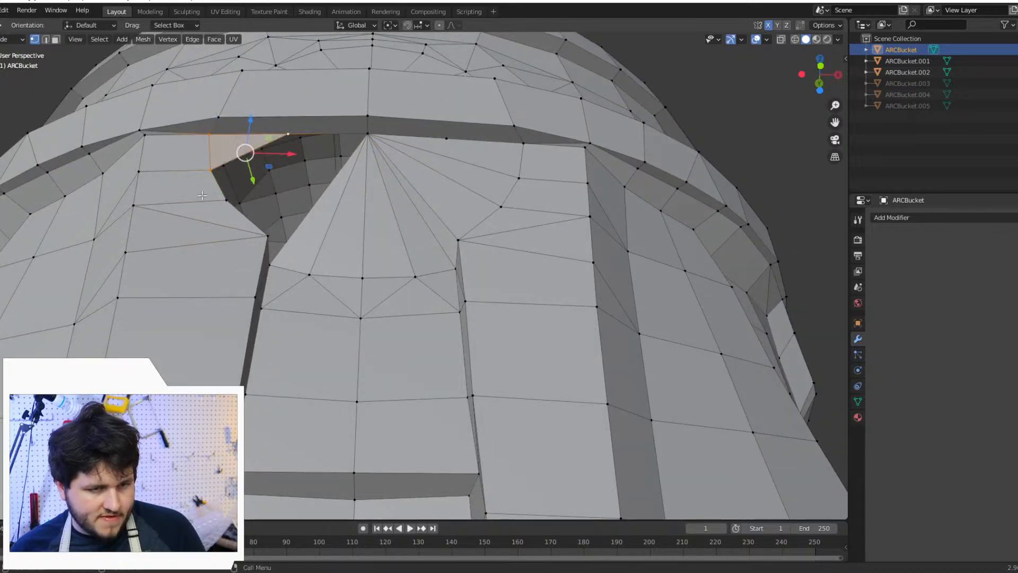
click(210, 169)
shift+click(226, 202)
shift+click(287, 133)
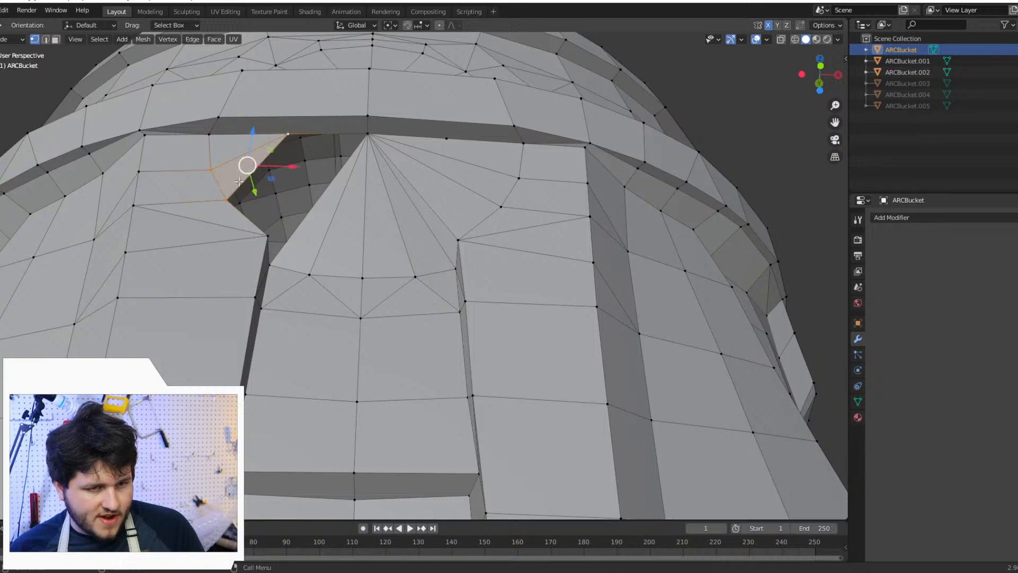
click(224, 205)
shift+click(262, 241)
shift+click(285, 133)
key(f)
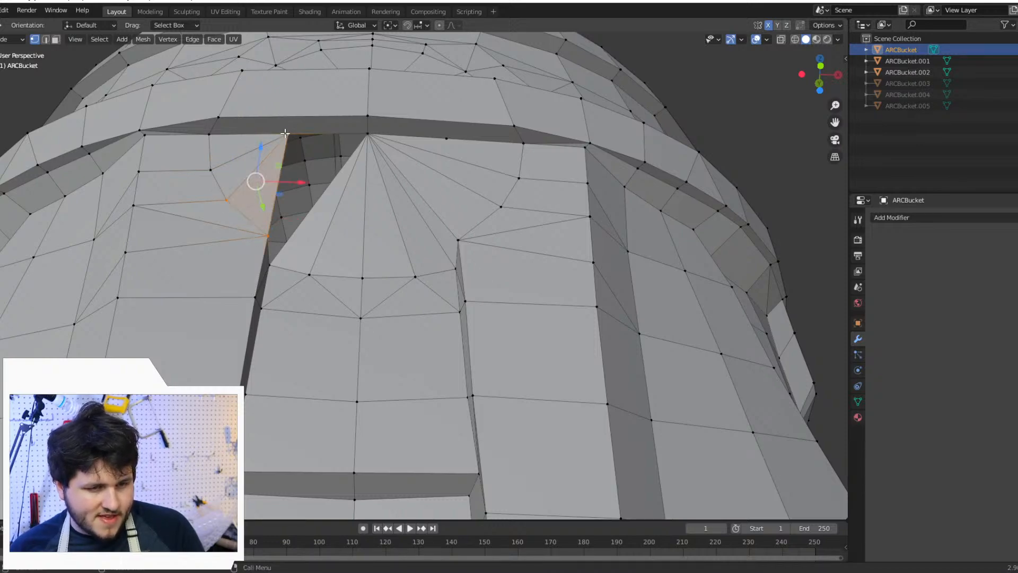
middle_drag(287, 239, 269, 268)
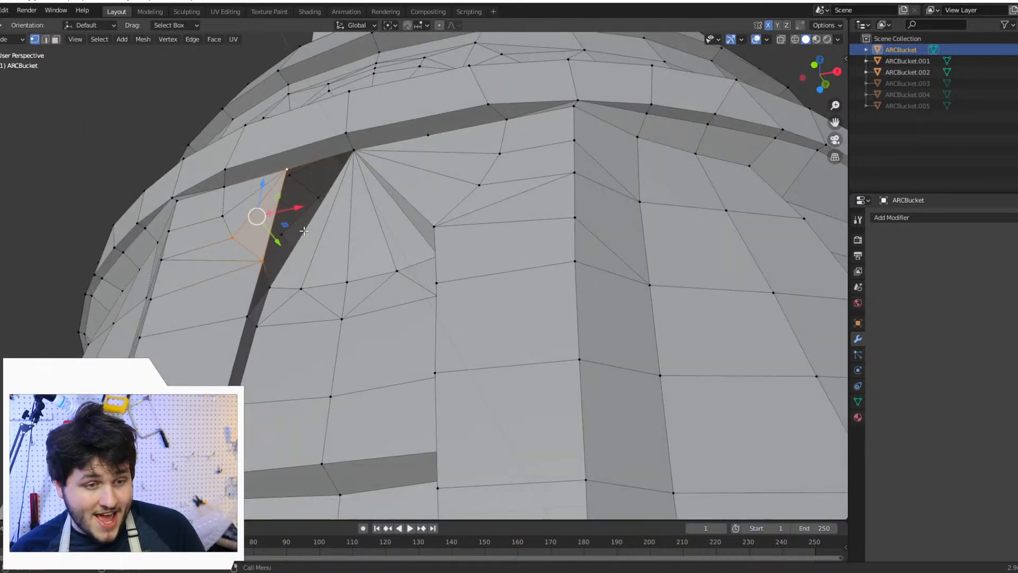
middle_drag(303, 230, 248, 231)
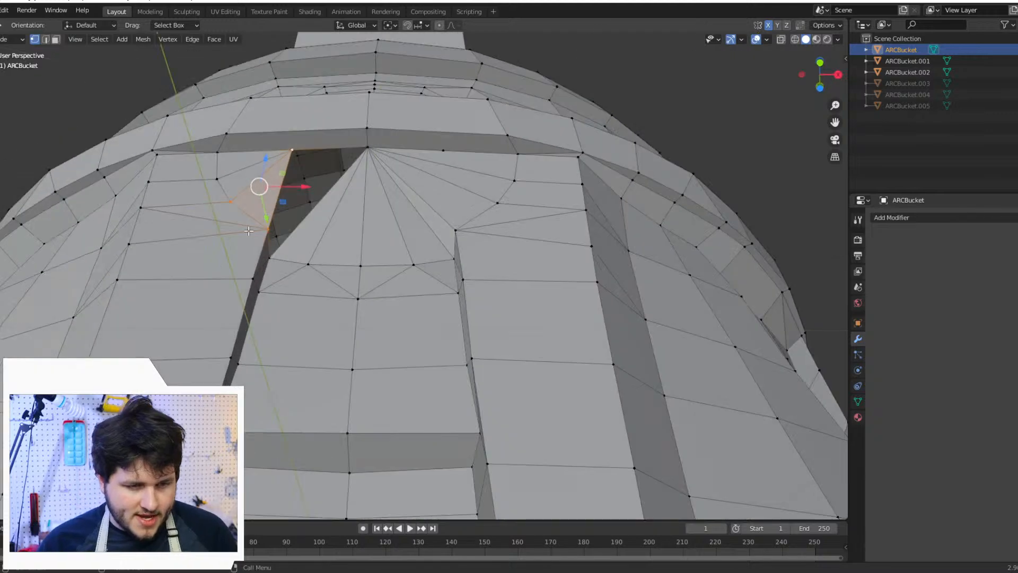
click(257, 231)
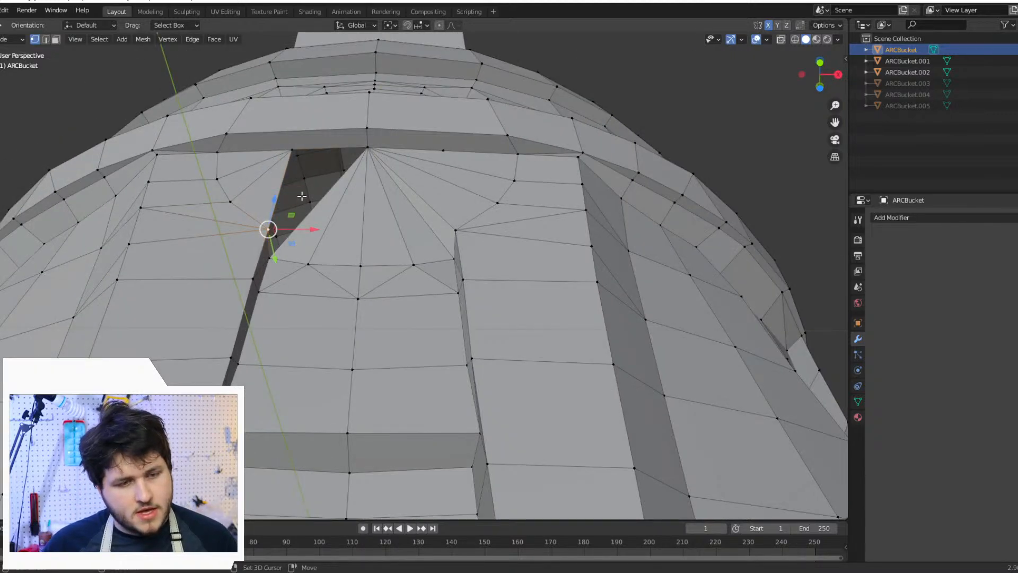
middle_drag(302, 197, 315, 127)
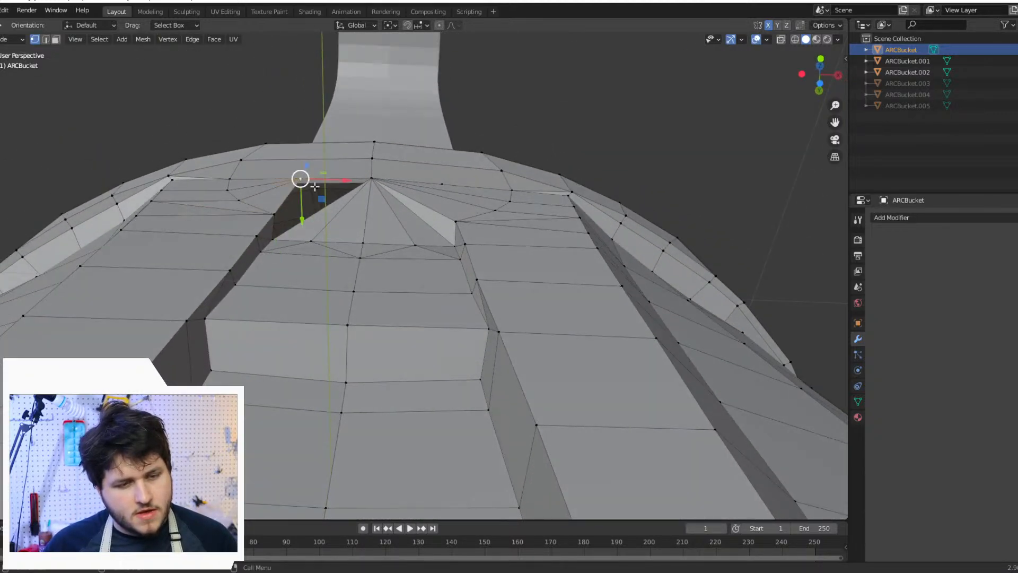
middle_drag(299, 177, 417, 197)
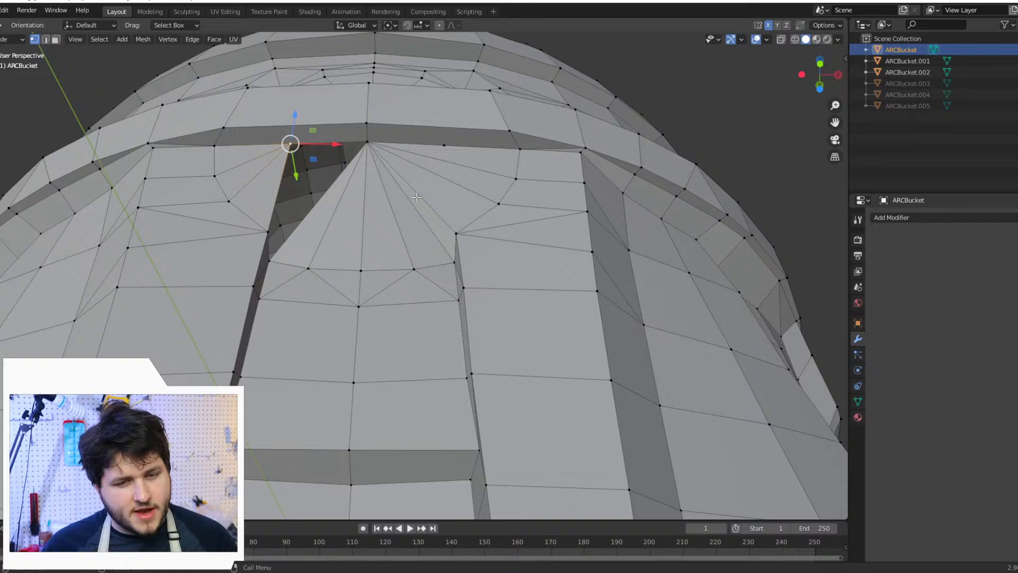
Step: Delete the matching fan triangles and triangular groove wall on the +X side of the fan's centre vertex
click(444, 145)
shift+click(519, 149)
shift+click(515, 179)
shift+click(457, 232)
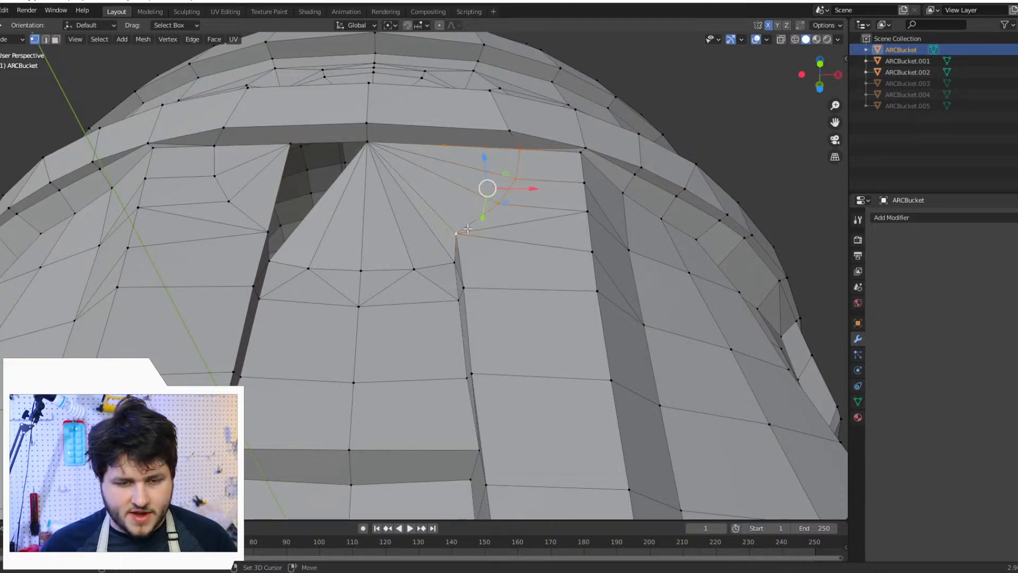
shift+click(376, 151)
shift+click(451, 261)
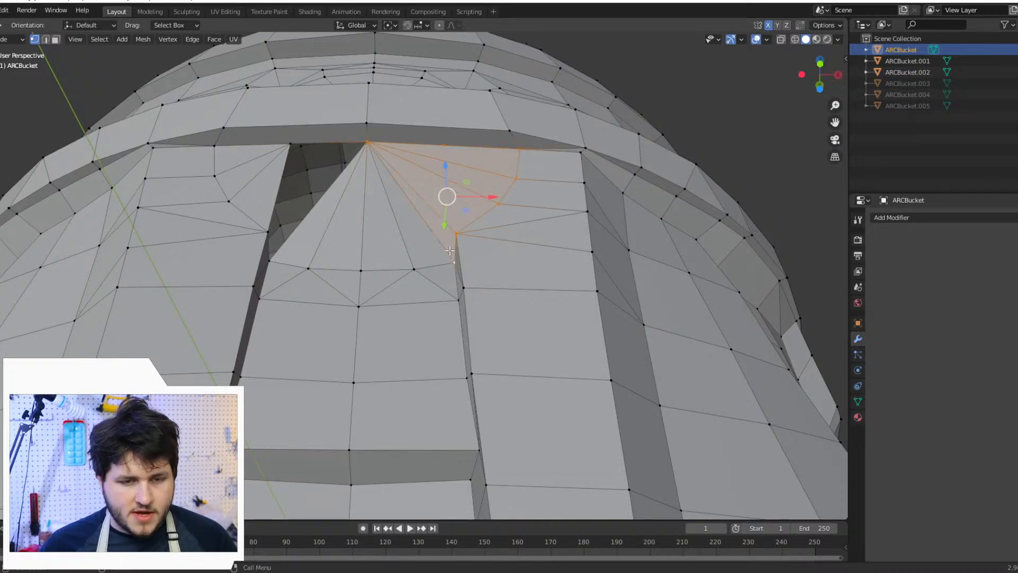
key(x)
click(450, 248)
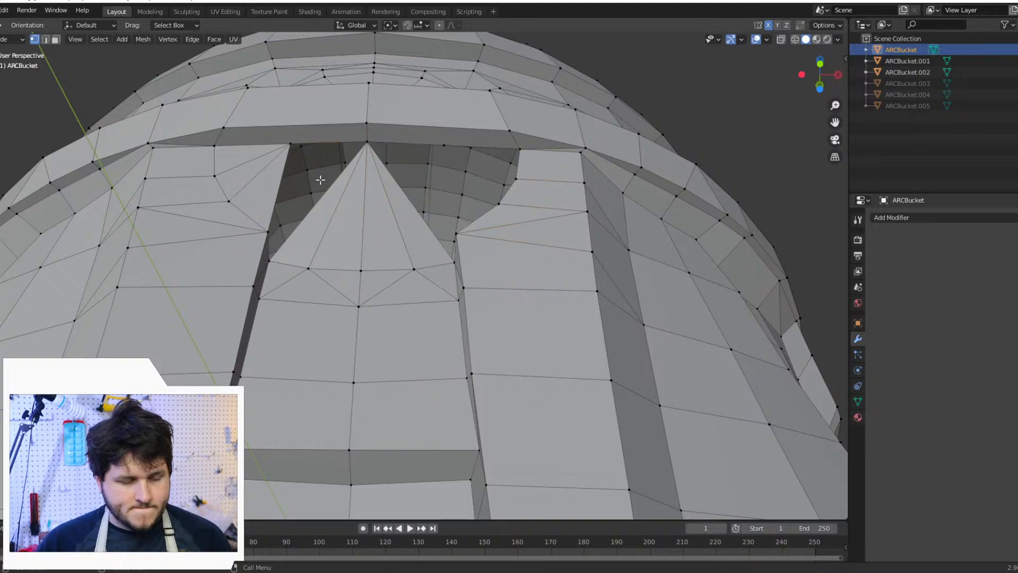
Step: Fill the +X side opening with three triangles joining its curved edge vertices and groove corner to that side's rim edge midpoint
middle_drag(450, 248, 290, 167)
click(440, 162)
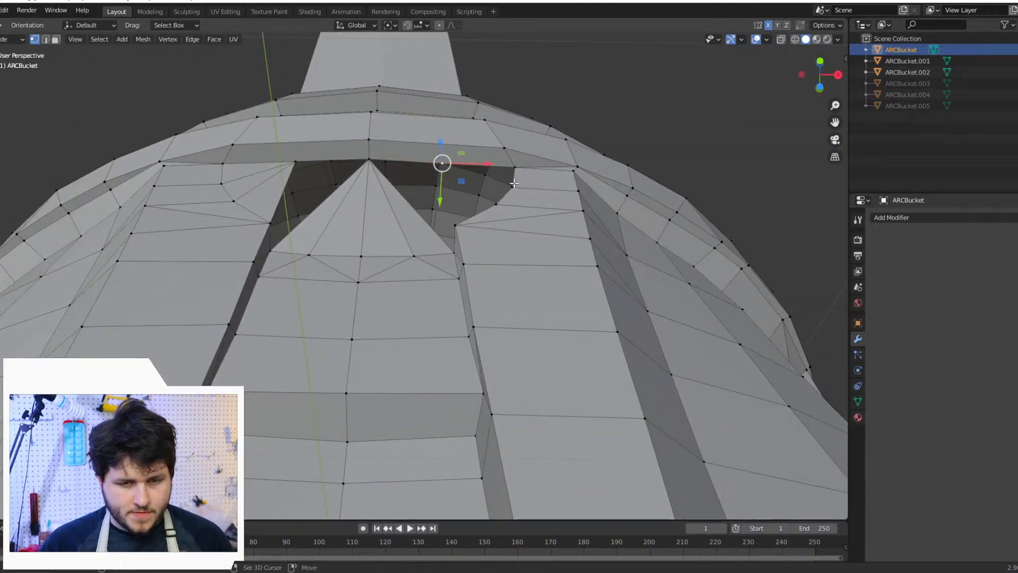
shift+click(513, 185)
shift+click(515, 169)
key(f)
click(441, 163)
shift+click(511, 188)
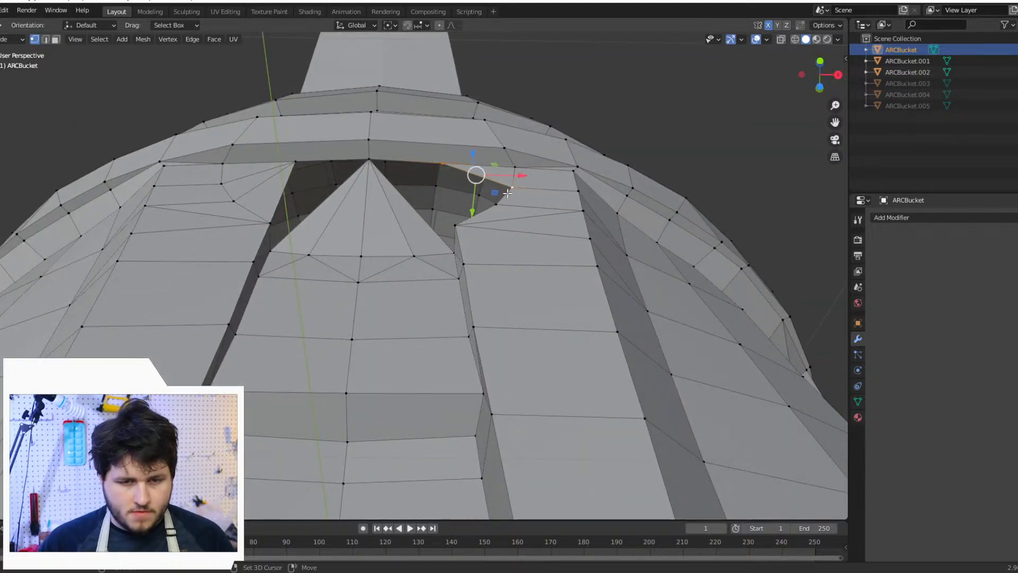
shift+click(495, 202)
click(443, 164)
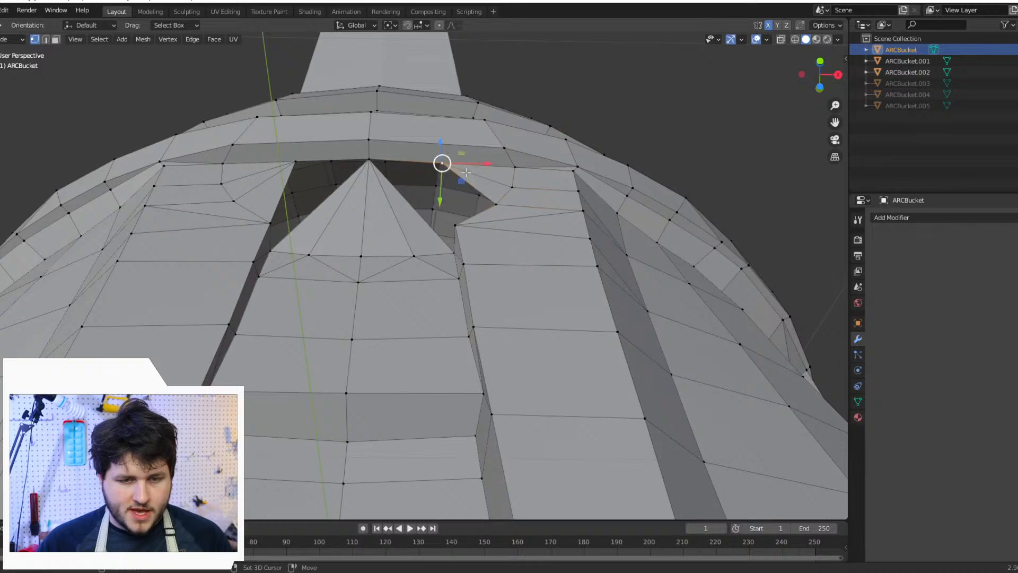
shift+click(486, 207)
shift+click(460, 226)
key(f)
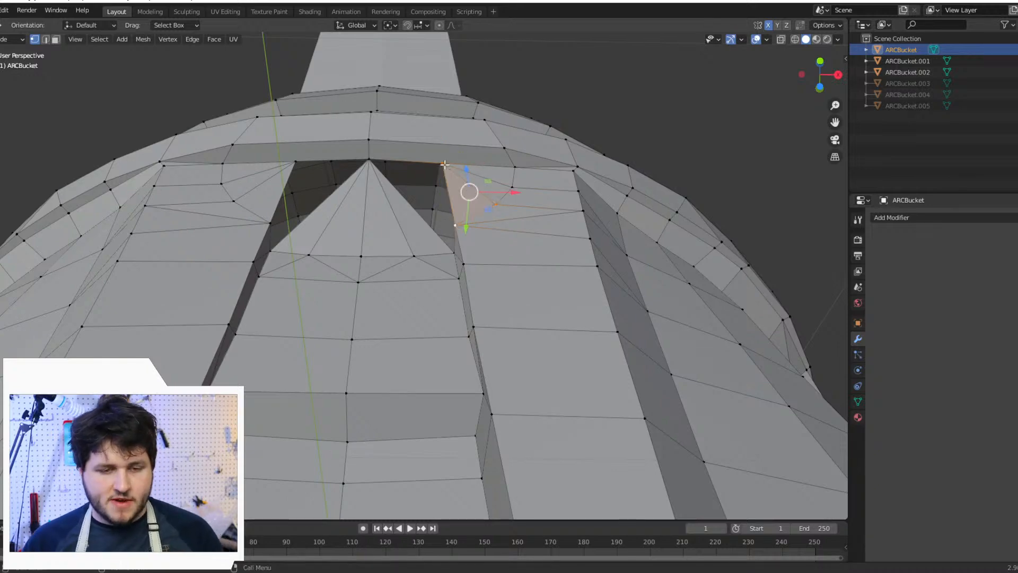
Step: Extrude the two rim edge midpoint vertices at the groove's top inward along the Y axis by about 0.12 m
middle_drag(461, 225, 339, 175)
click(292, 165)
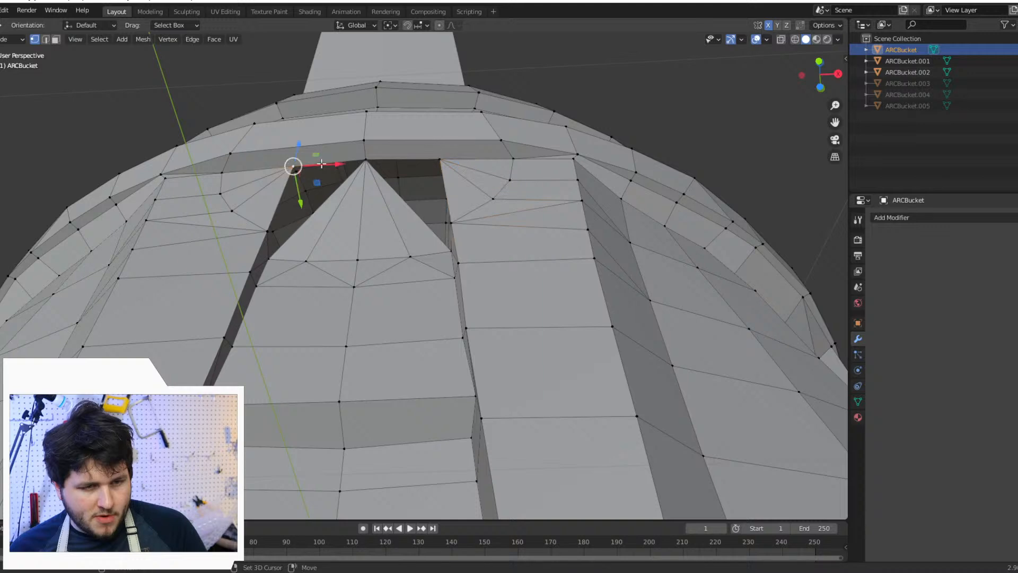
shift+click(432, 158)
right_click(367, 161)
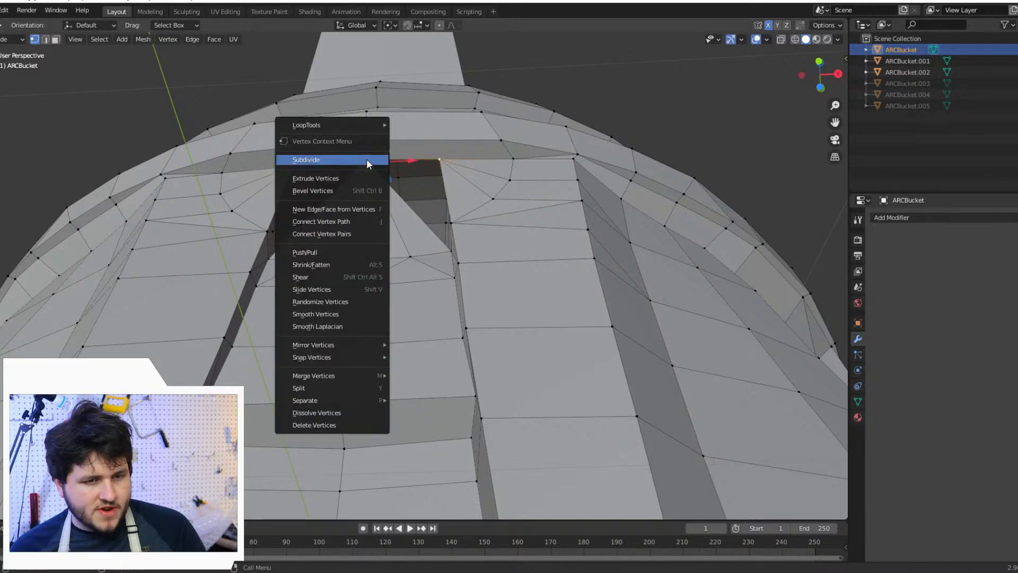
click(367, 176)
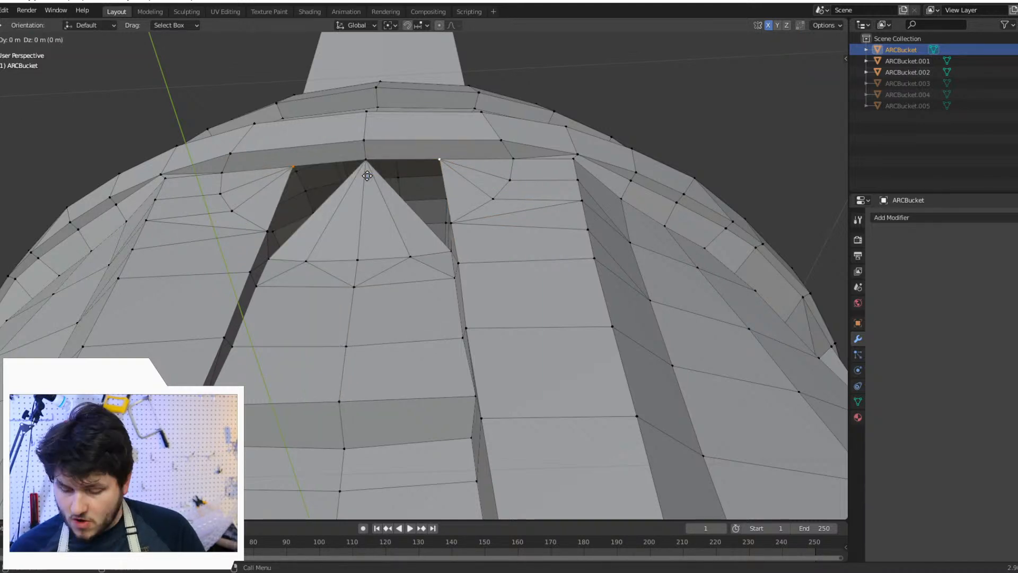
key(y)
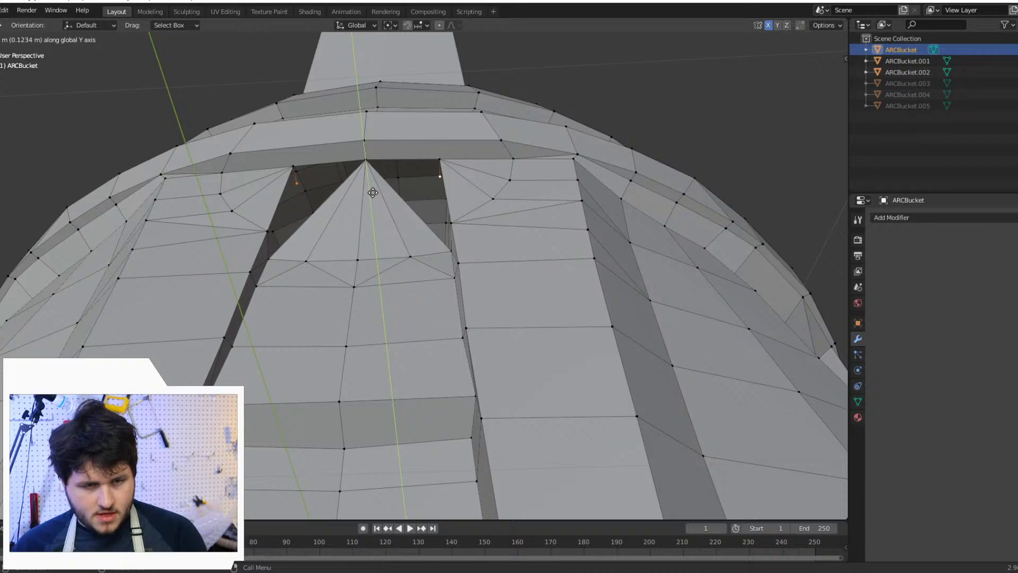
click(373, 192)
Step: Move the two extruded vertices back outward along the Y axis by about 0.04 m
middle_drag(382, 209, 381, 148)
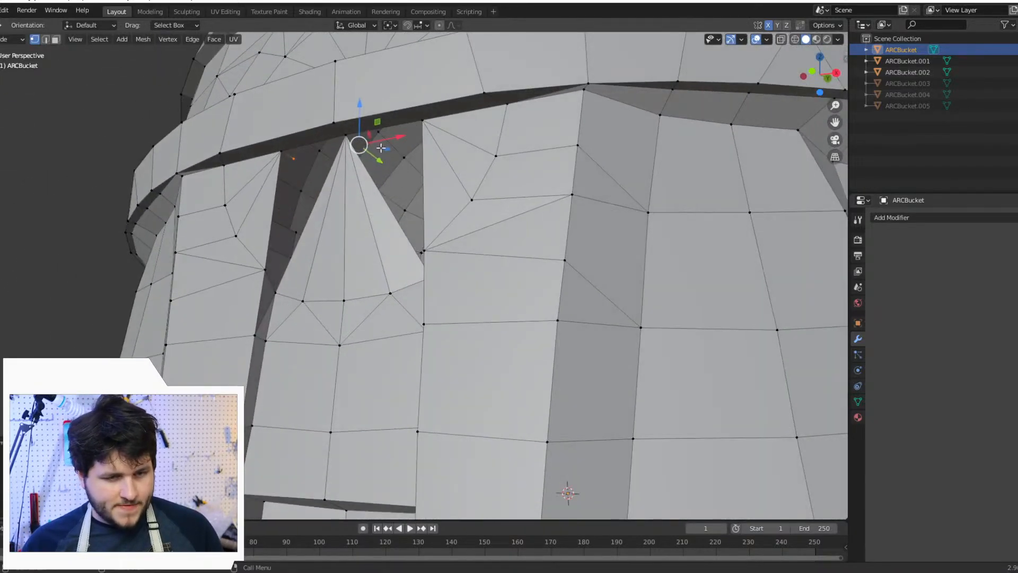
key(g)
key(y)
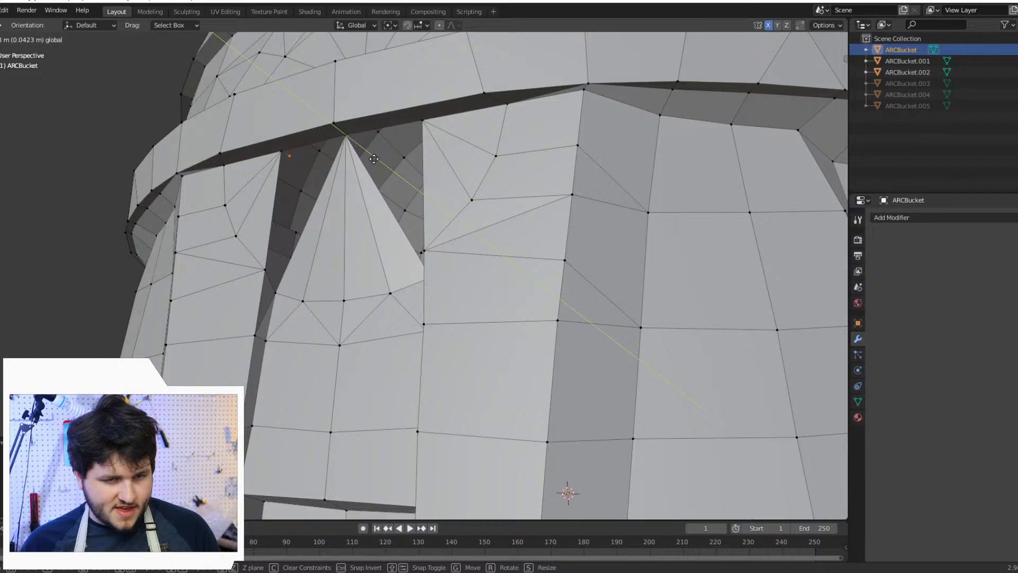
click(373, 159)
mouse_move(374, 159)
middle_down()
mouse_move(496, 158)
mouse_move(459, 159)
mouse_move(495, 196)
mouse_move(453, 193)
mouse_move(375, 159)
middle_up()
Step: Delete the fan of triangular faces joining the groove's curved top edge to the rim's centre vertex
click(353, 132)
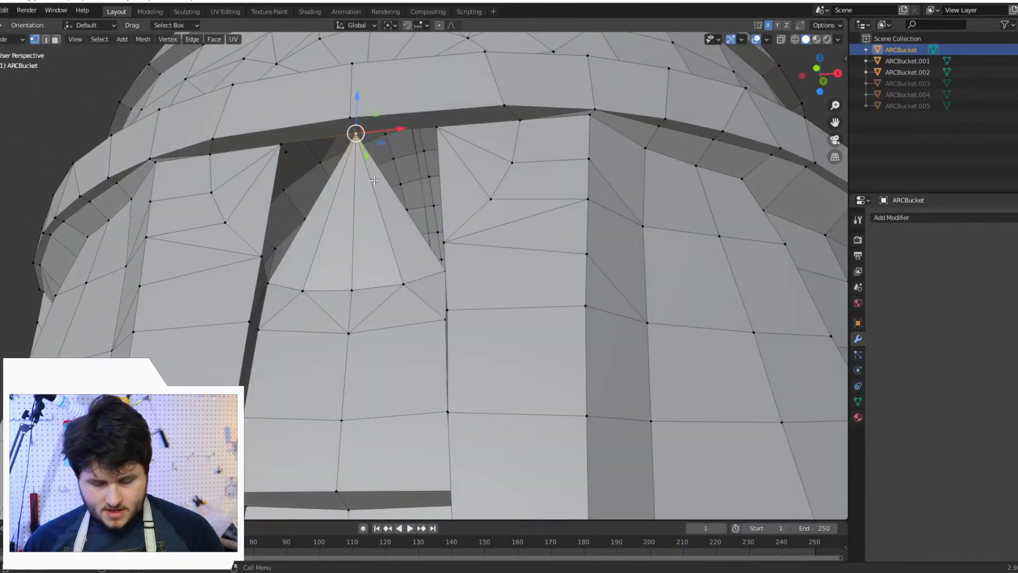
shift+click(267, 283)
shift+click(302, 291)
shift+click(352, 290)
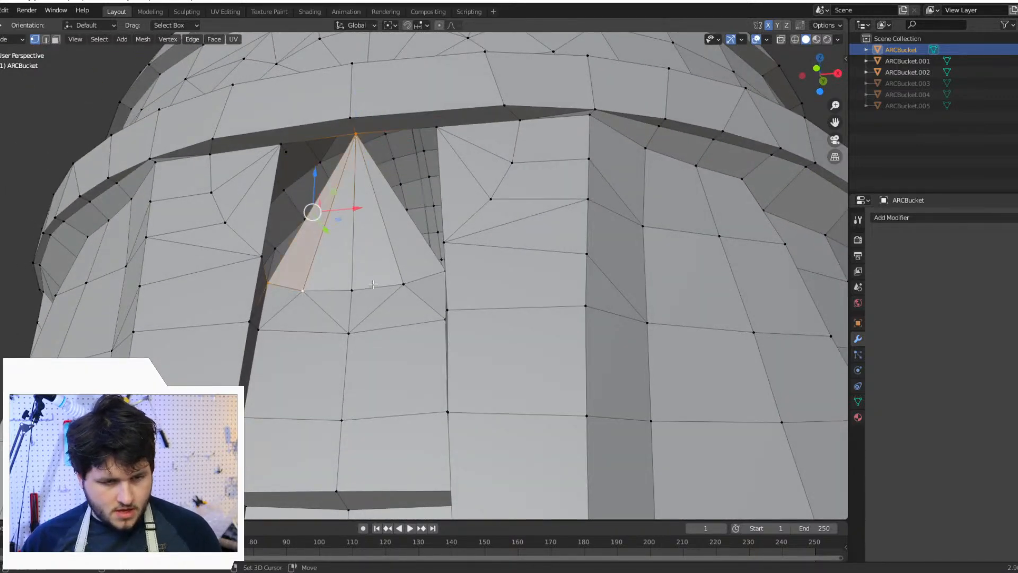
shift+click(403, 285)
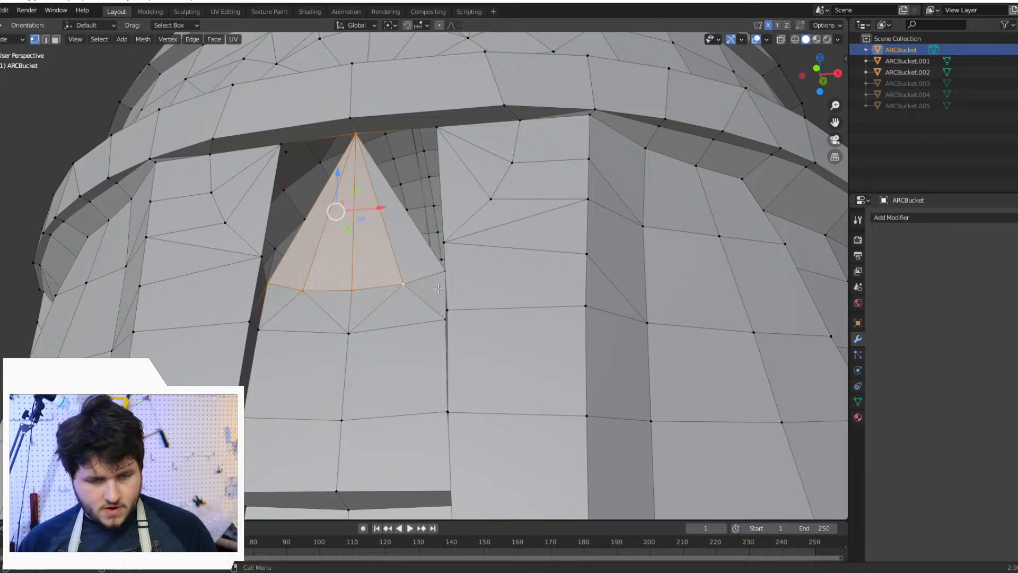
middle_drag(434, 288, 461, 288)
shift+click(466, 285)
key(x)
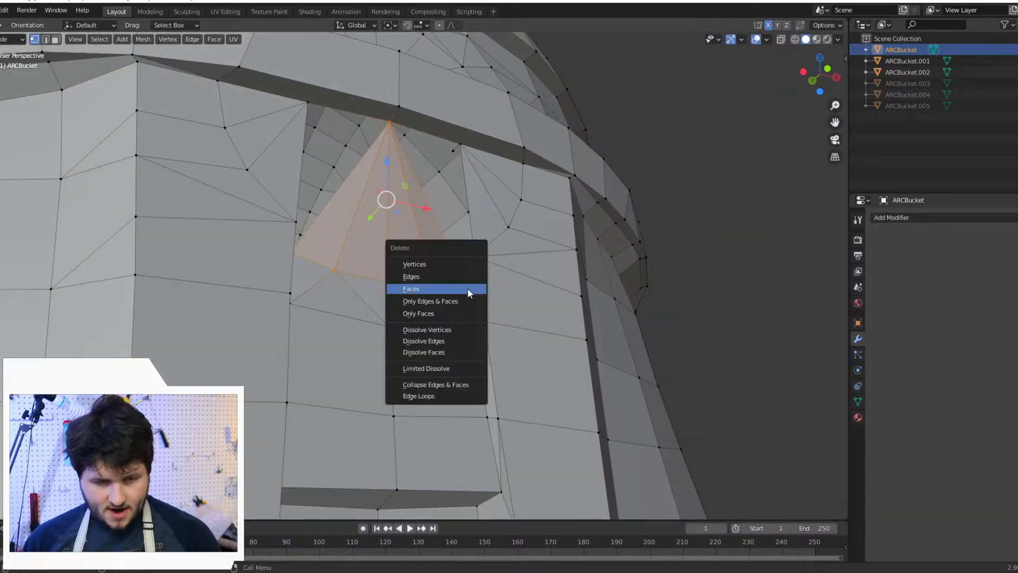
click(466, 287)
Step: Extrude the rim's centre vertex above the groove inward along the Y axis by about 0.09 m
right_click(391, 122)
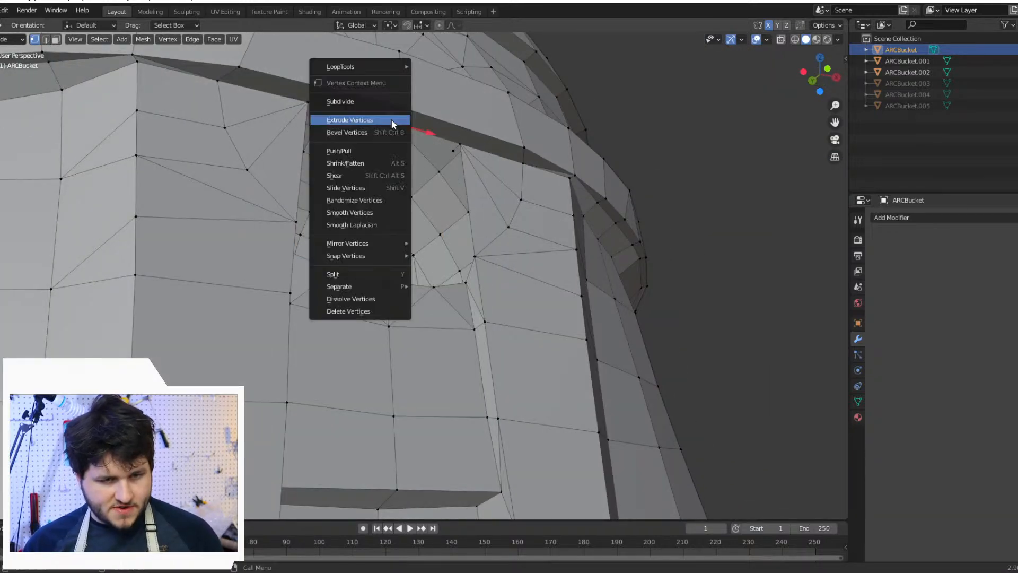
click(383, 120)
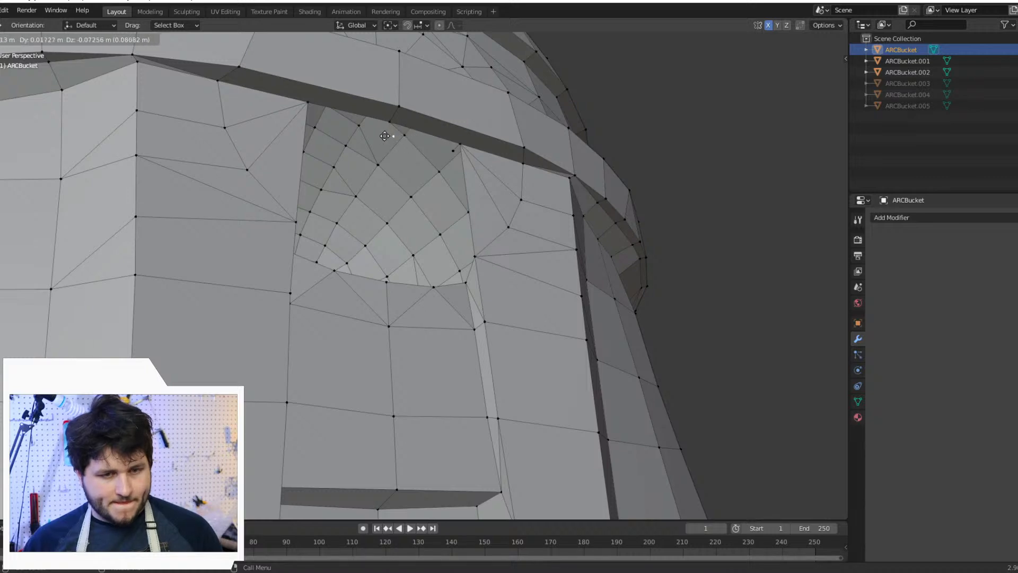
key(z)
key(y)
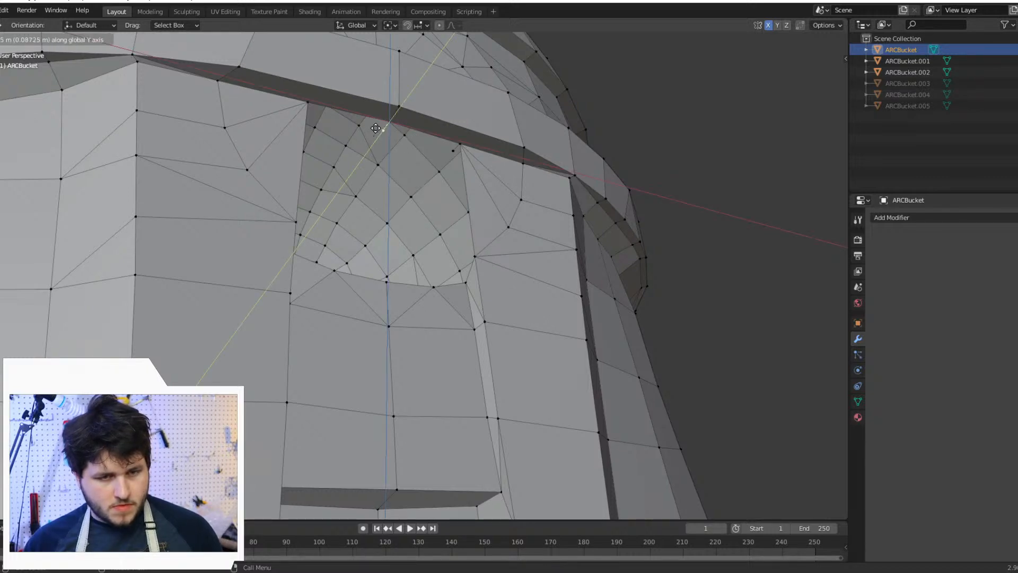
click(376, 128)
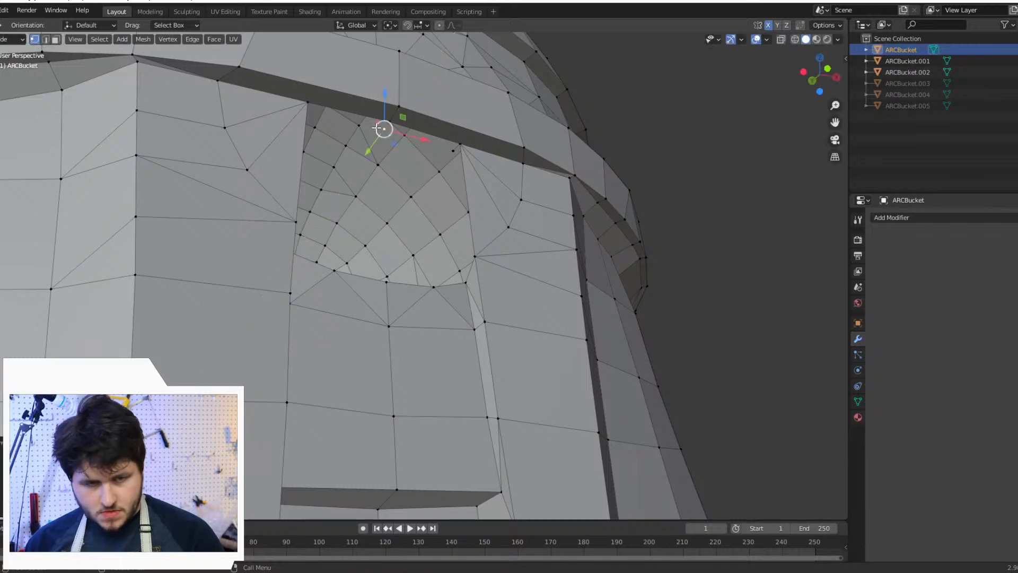
Step: Fill a quad between the extruded centre and -X side vertices and the two curved-edge vertices below them
middle_drag(298, 95, 316, 97)
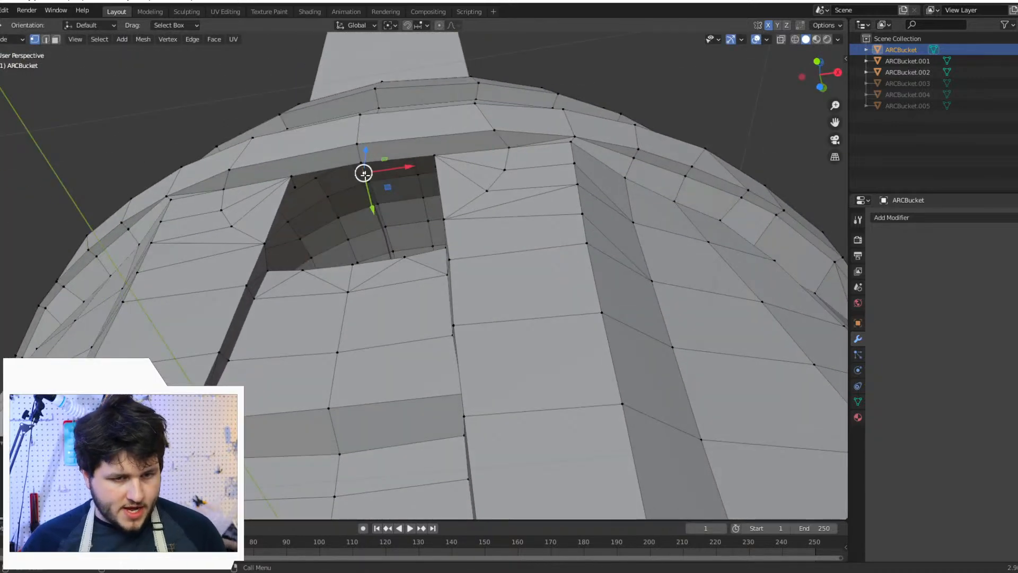
shift+click(352, 270)
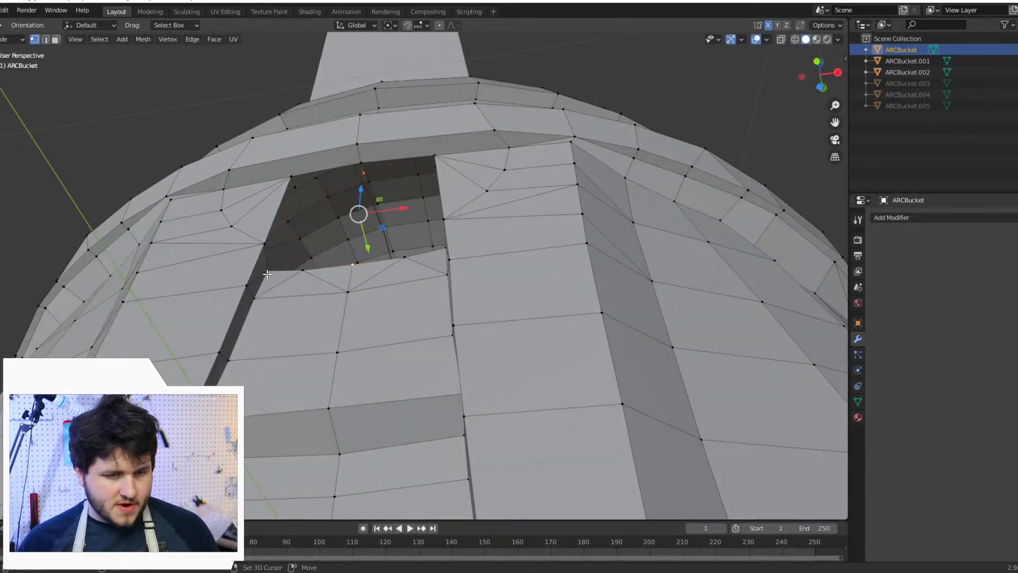
alt+click(315, 271)
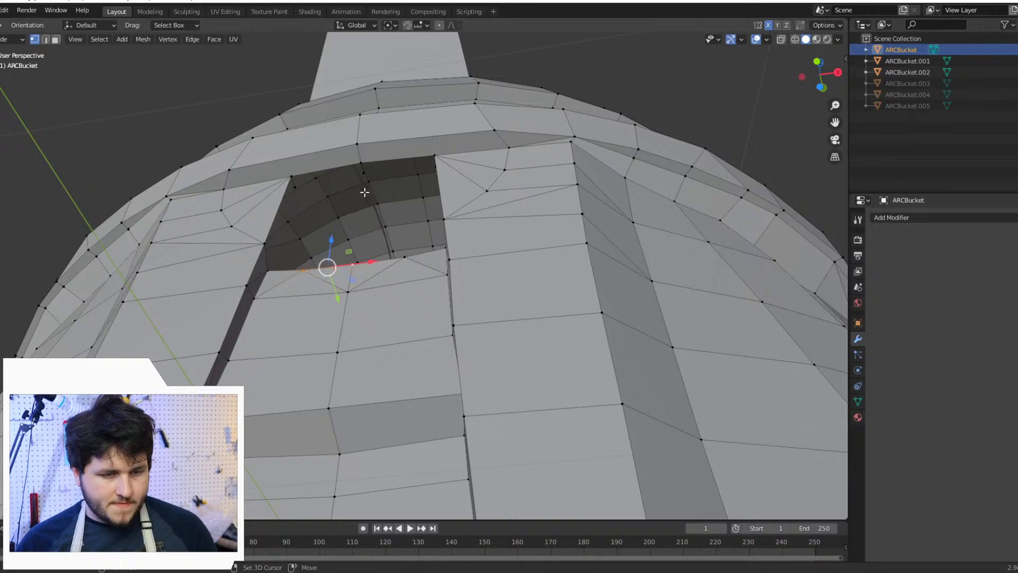
alt+shift+click(365, 172)
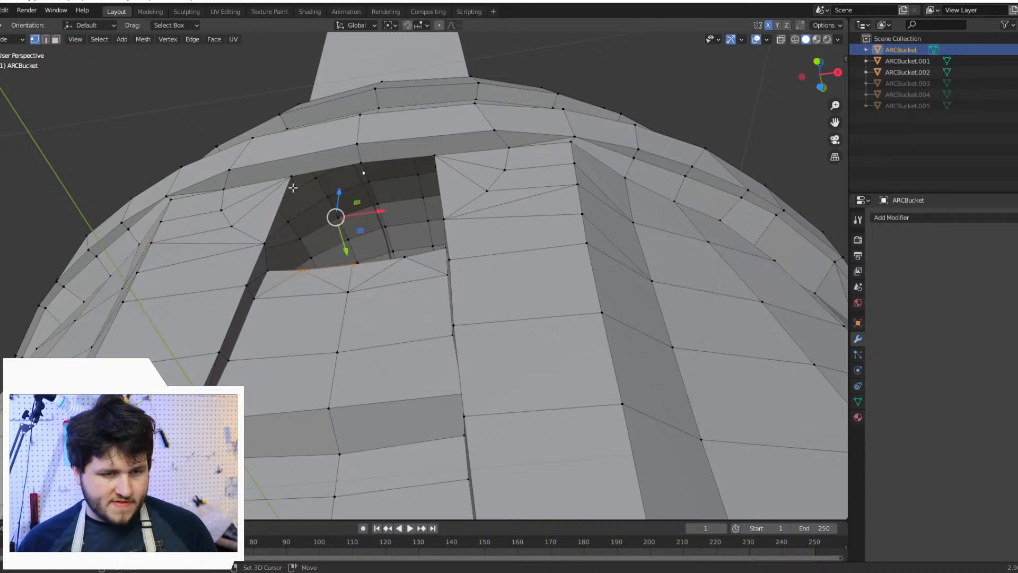
shift+click(293, 187)
key(f)
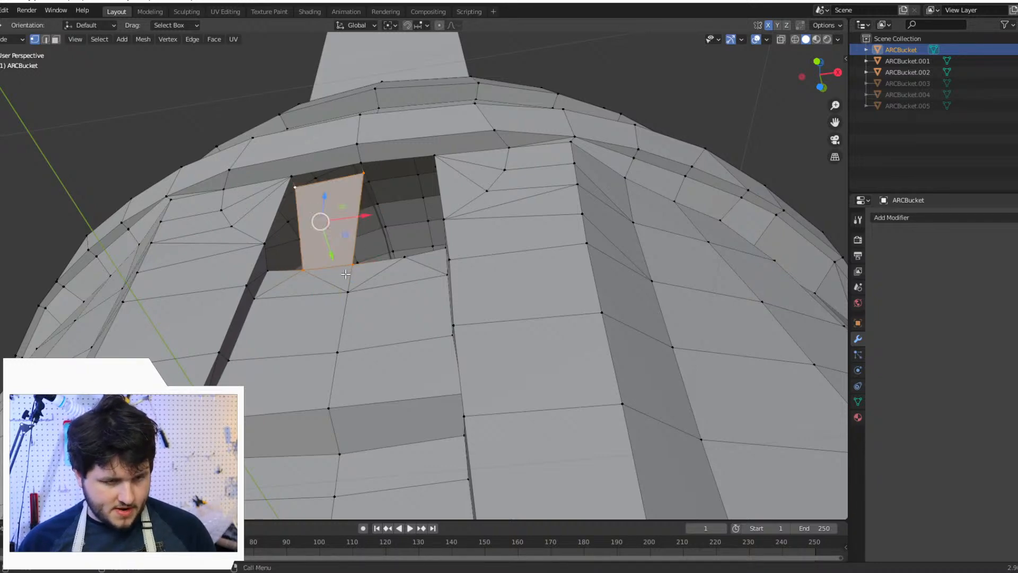
Step: Fill the corner triangle beside the -X quad and the groove side wall running up to the rim
middle_drag(346, 272, 290, 301)
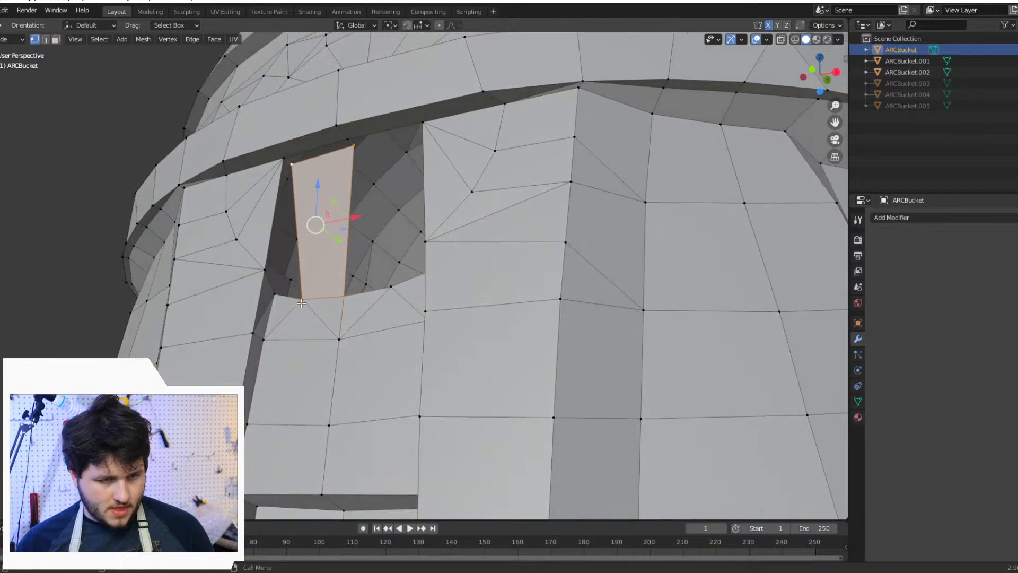
click(302, 299)
shift+click(274, 293)
shift+click(291, 164)
key(f)
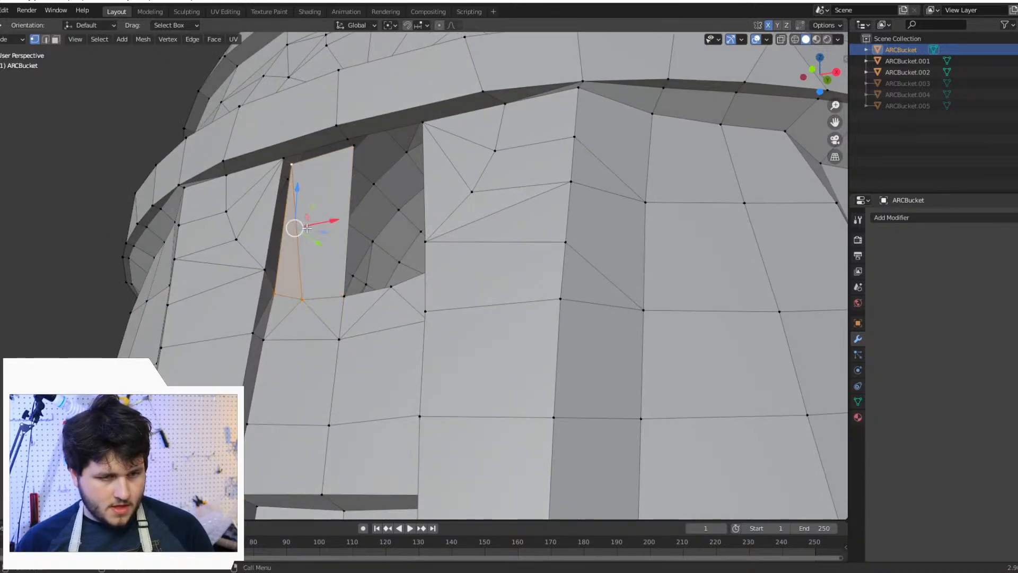
click(273, 294)
shift+click(264, 271)
shift+click(292, 166)
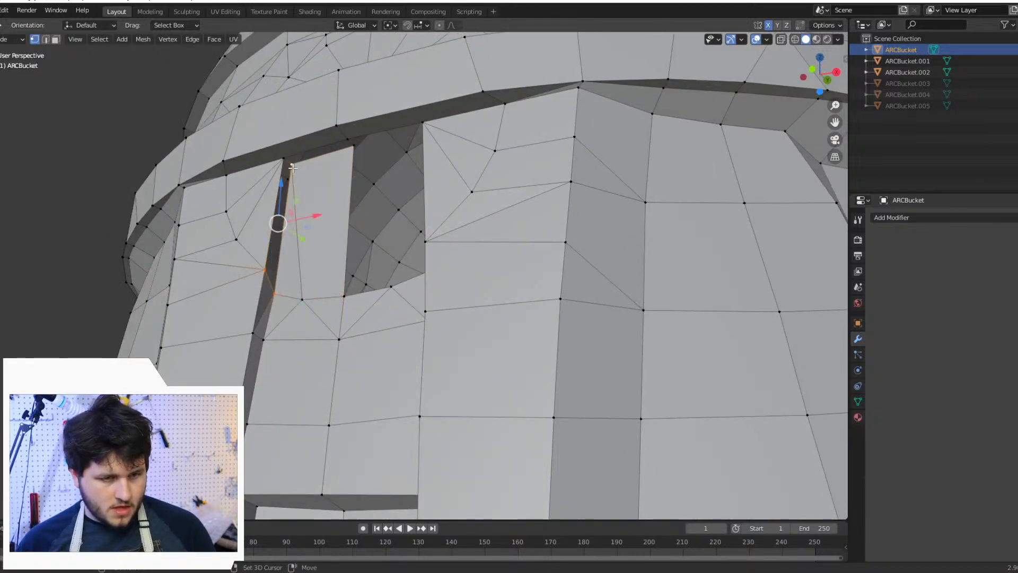
key(f)
Step: Fill the narrow gaps between the rim edge and the extruded vertices with one face on each side of the centre
middle_drag(292, 201, 302, 162)
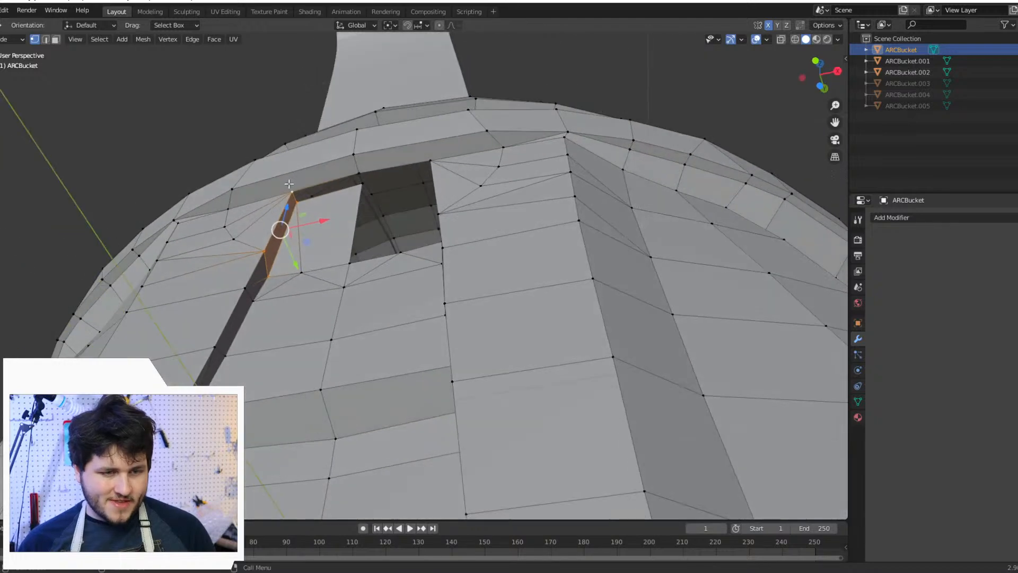
click(292, 190)
click(296, 197)
shift+click(358, 190)
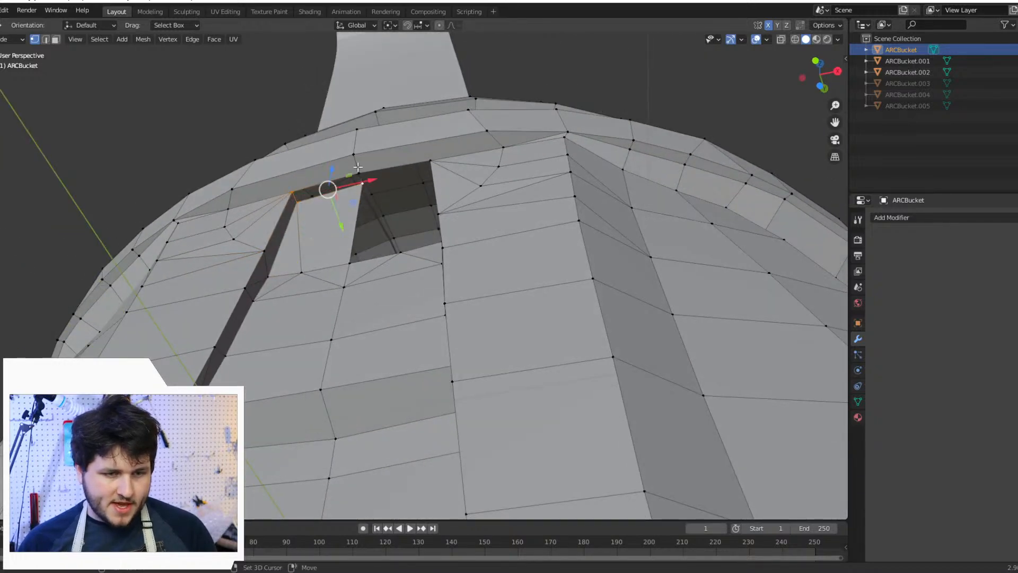
middle_drag(361, 186, 410, 163)
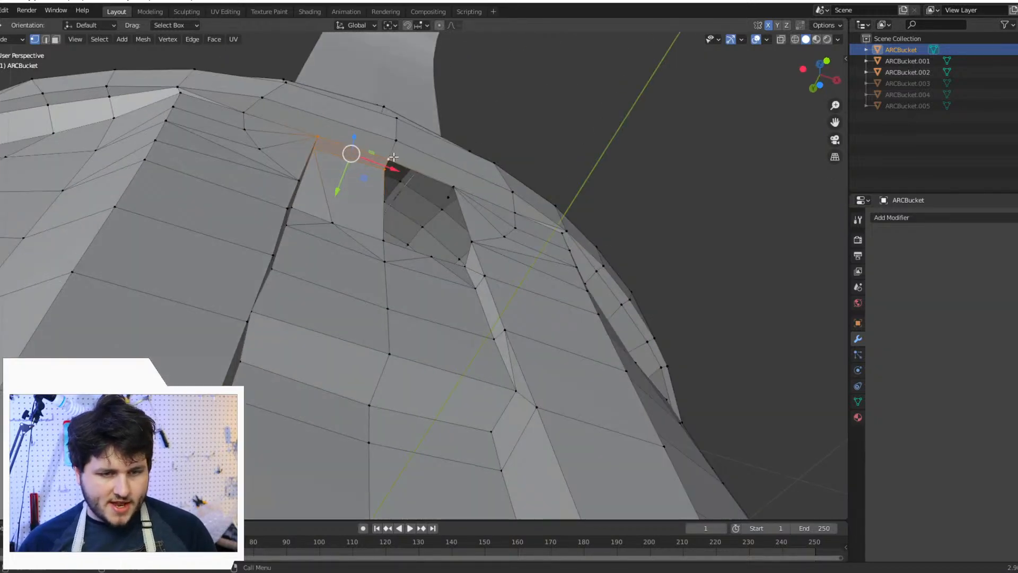
click(390, 160)
shift+click(456, 185)
shift+click(448, 198)
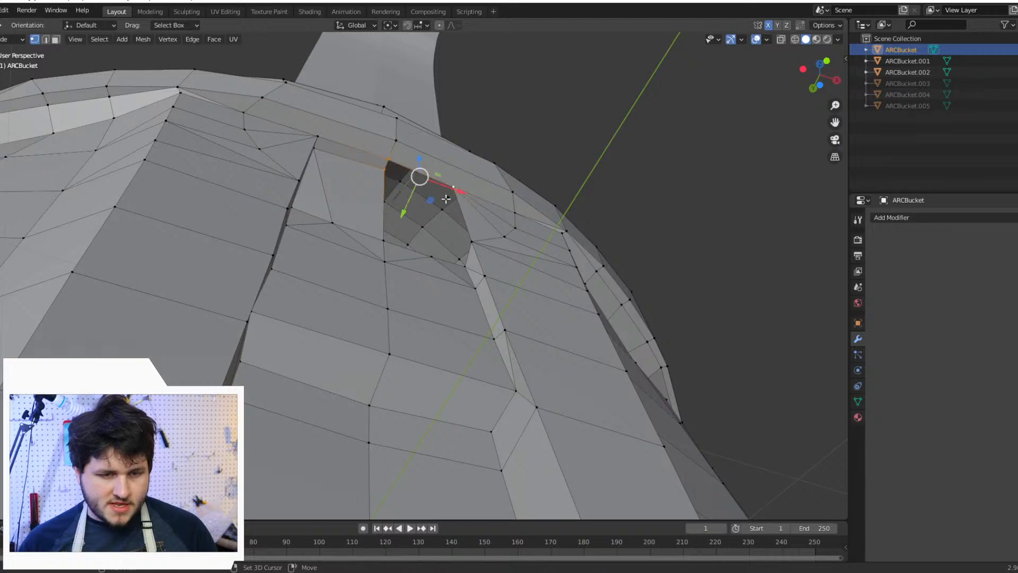
key(f)
Step: Fill a quad on the +X side joining the extruded centre and side vertices to the curved edge below
click(381, 171)
shift+click(381, 243)
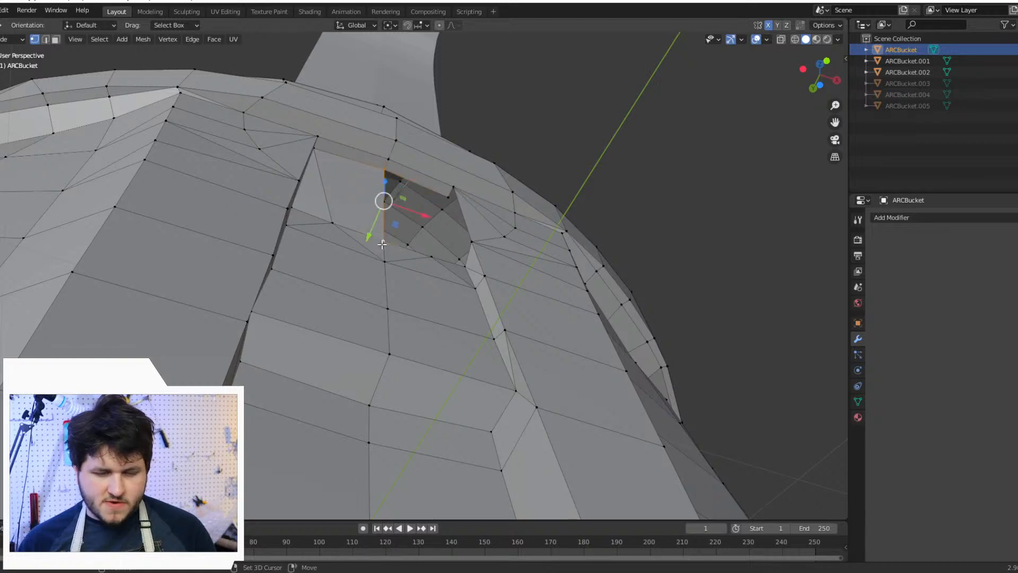
shift+click(430, 258)
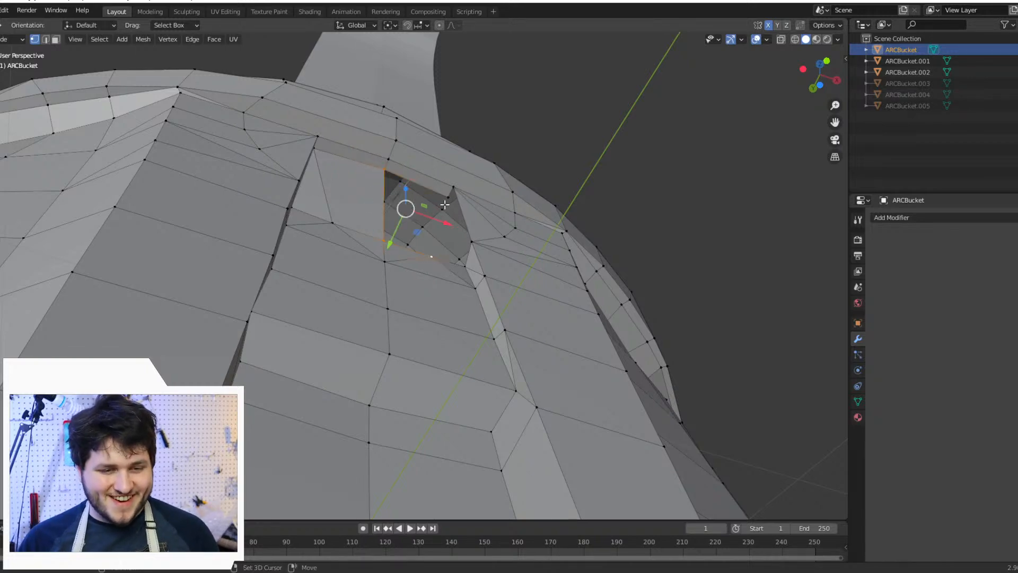
shift+click(448, 197)
key(f)
Step: Fill the corner triangle beside the +X quad and the +X groove side wall up to the rim
middle_drag(443, 256, 439, 282)
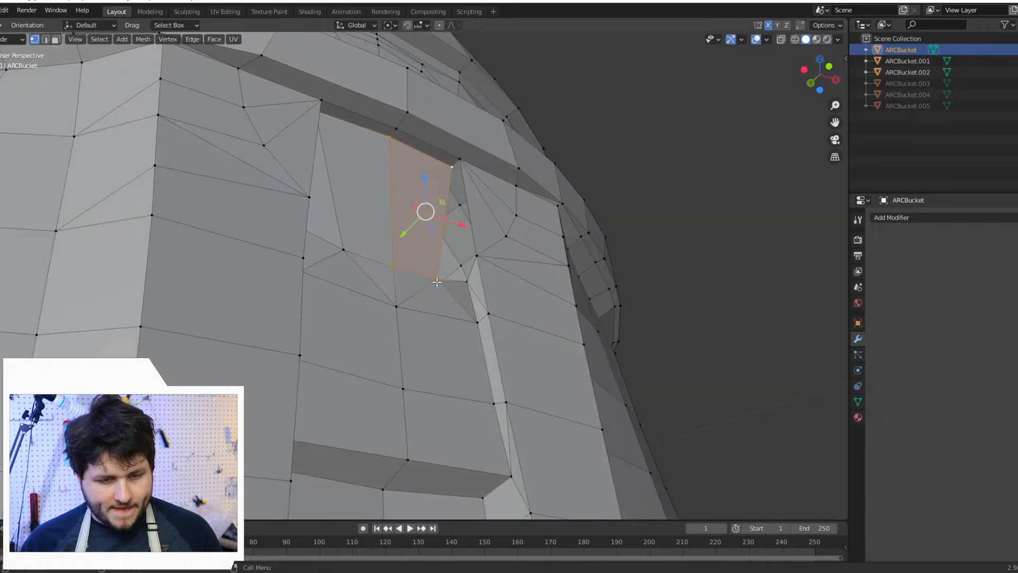
click(437, 279)
shift+click(467, 281)
shift+click(449, 162)
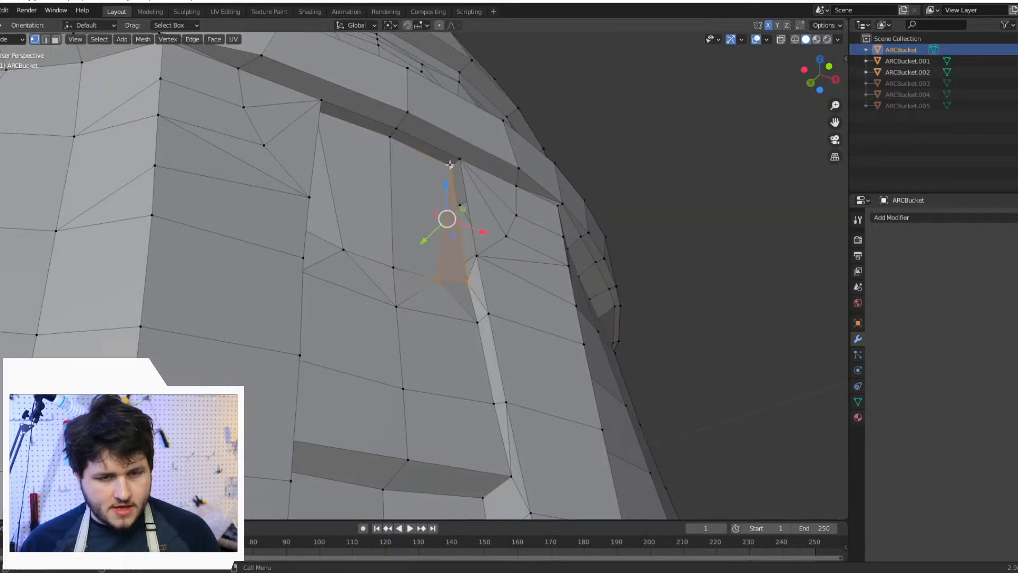
click(456, 159)
shift+click(477, 257)
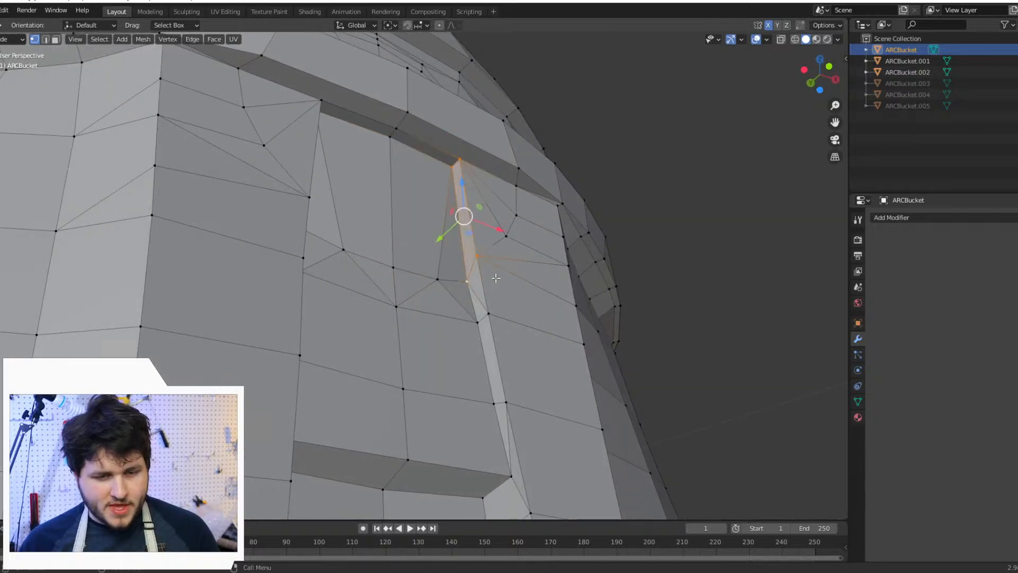
Step: Show ARCBucket.005 and ARCBucket.004 temporarily to check the parts against the rebuilt groove, and hide both again
middle_drag(477, 257, 617, 264)
click(575, 289)
middle_drag(575, 289, 614, 318)
middle_drag(347, 208, 351, 221)
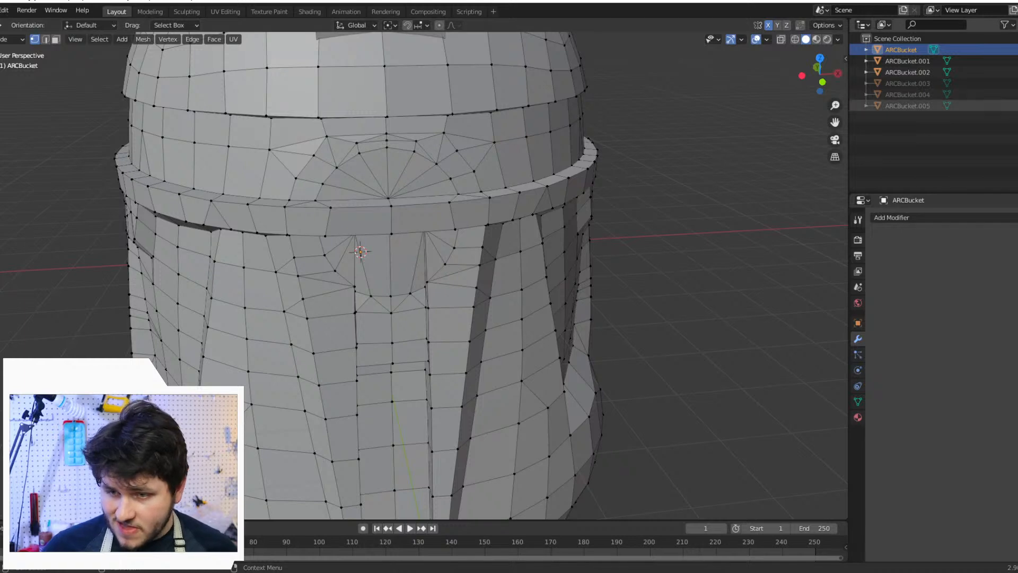
click(1016, 106)
click(1016, 106)
click(1017, 106)
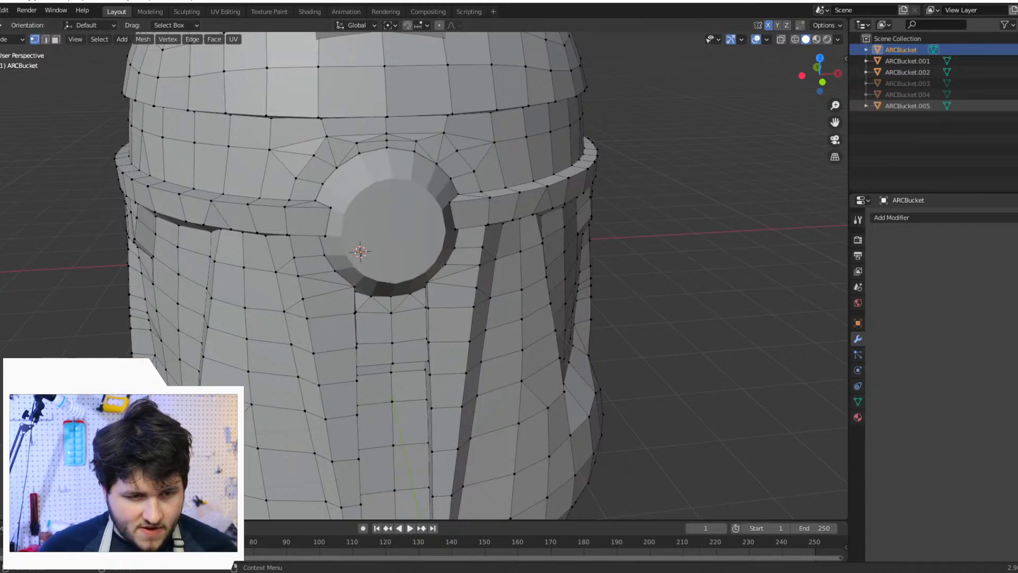
click(1017, 94)
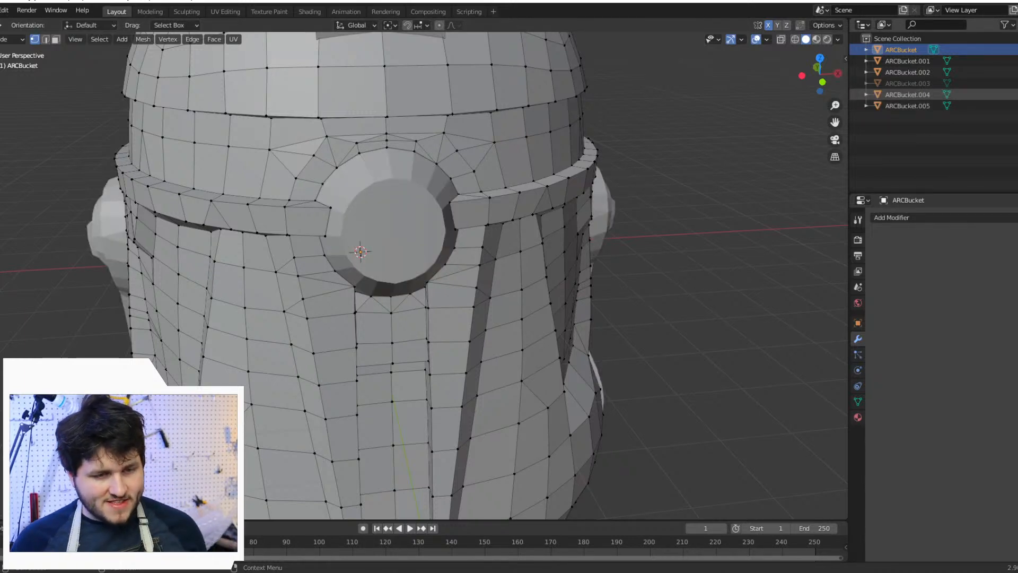
click(1017, 106)
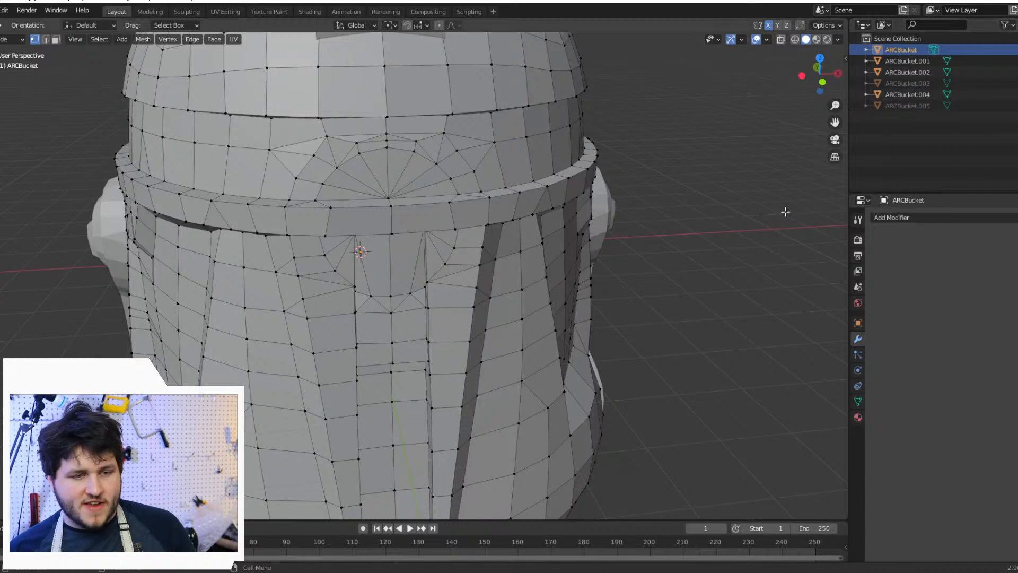
click(1017, 94)
Step: Examine the whole helmet mesh from several sides and up close for remaining problem areas
scroll(693, 207, down, 5)
middle_drag(597, 218, 768, 186)
middle_drag(581, 273, 559, 238)
scroll(569, 247, up, 8)
scroll(569, 247, down, 8)
scroll(564, 234, down, 5)
scroll(574, 206, up, 3)
scroll(558, 239, up, 8)
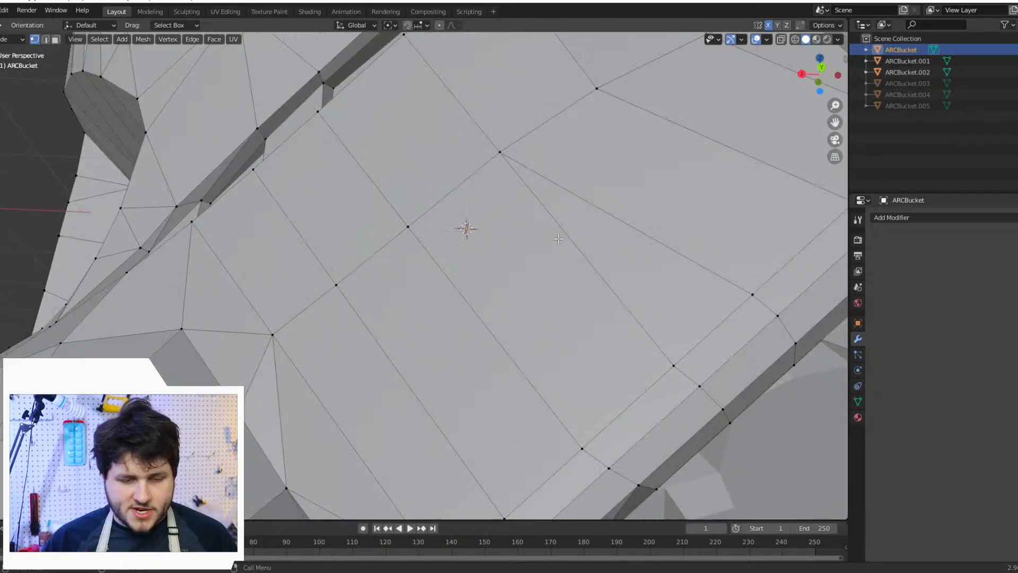
scroll(558, 239, down, 8)
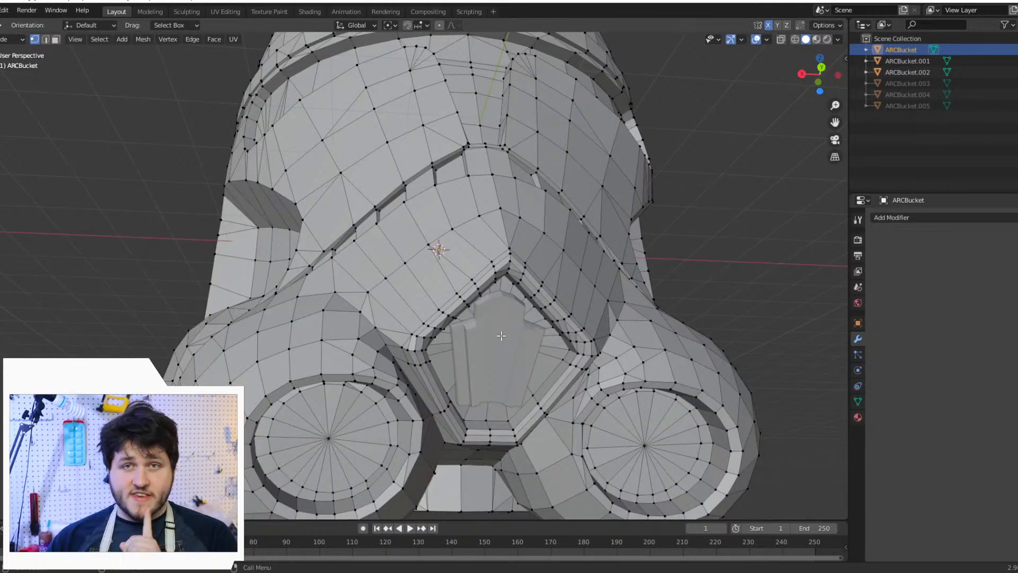
scroll(738, 165, down, 4)
middle_drag(609, 127, 643, 204)
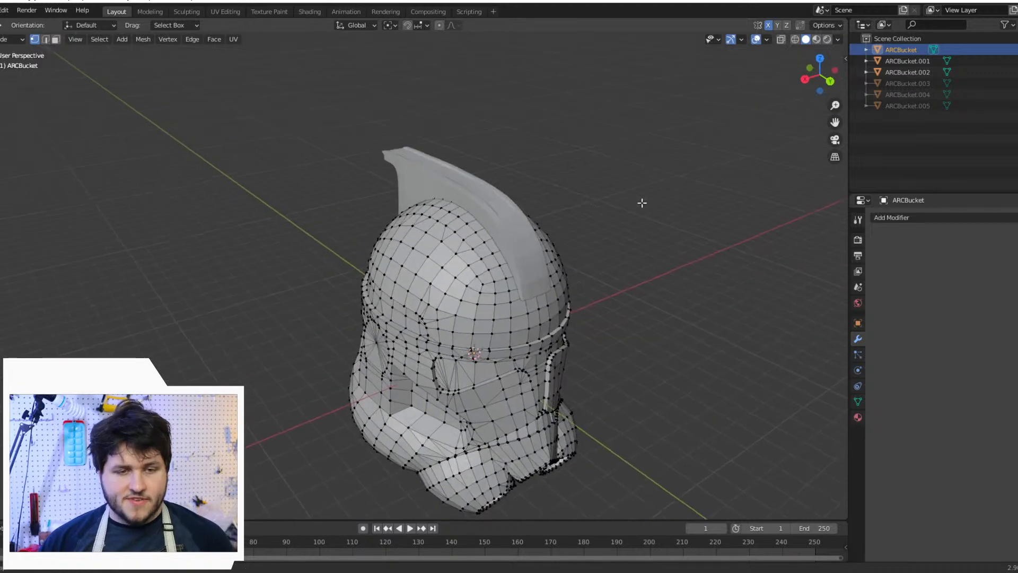
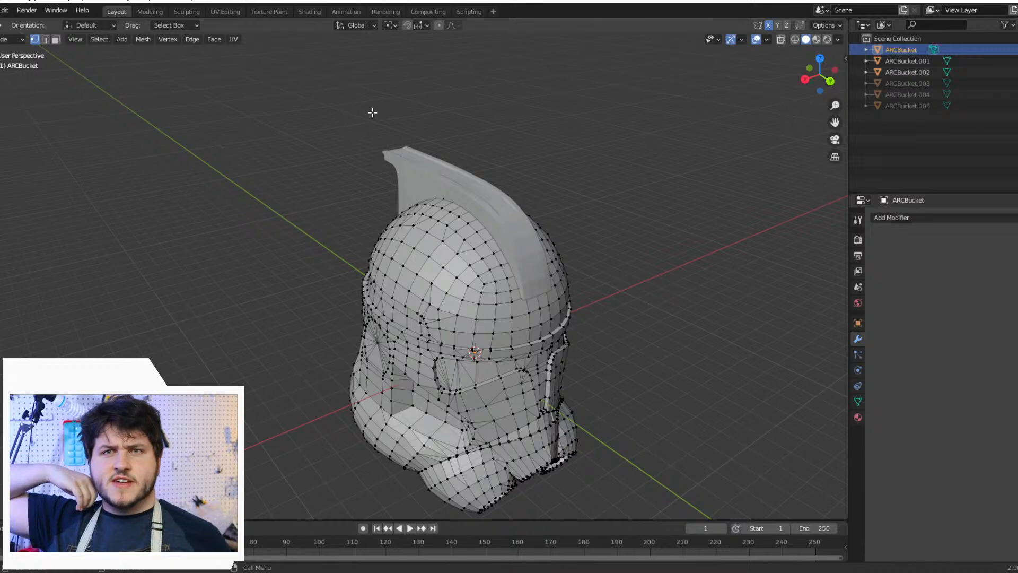
scroll(392, 120, down, 4)
middle_drag(407, 141, 592, 127)
scroll(562, 132, up, 5)
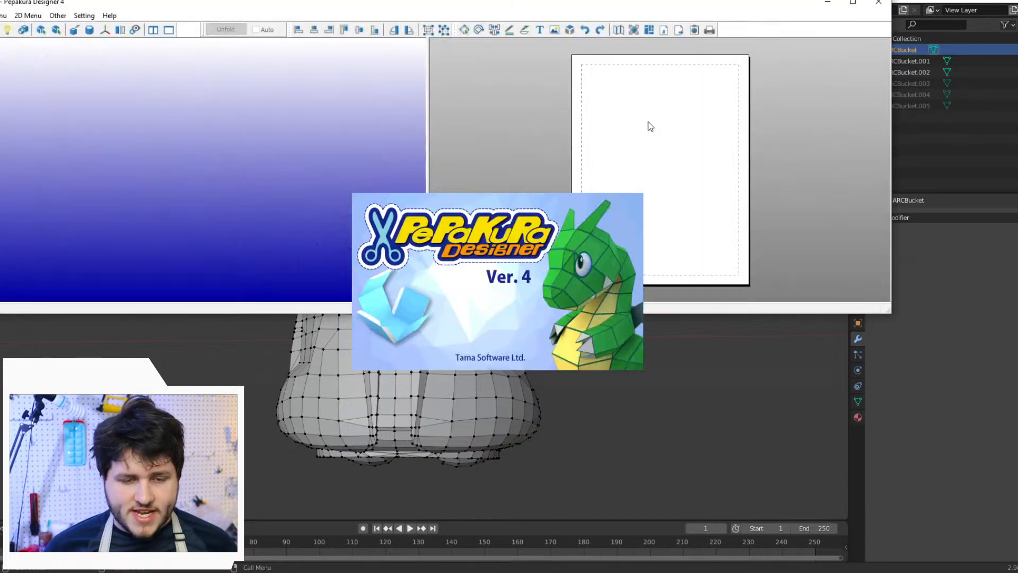
Step: Switch to Pepakura Designer 4 and enlarge its window to fill the screen
click(827, 6)
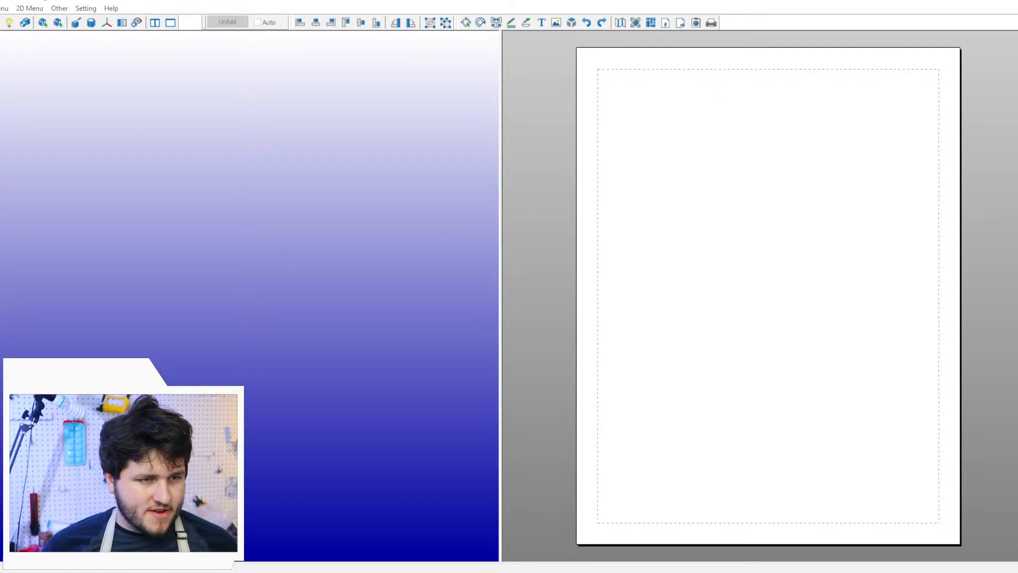
Step: Open the Captain Rex Phase II Helmet foam templates file from the Pepakura Thursday Examples folder and turn the model to its back
key(ctrl+o)
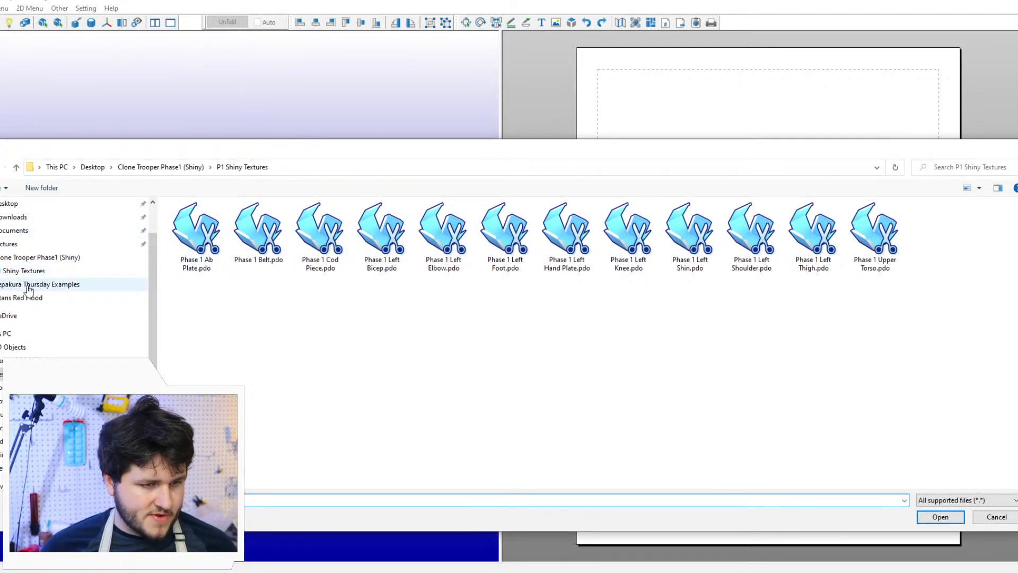
click(32, 286)
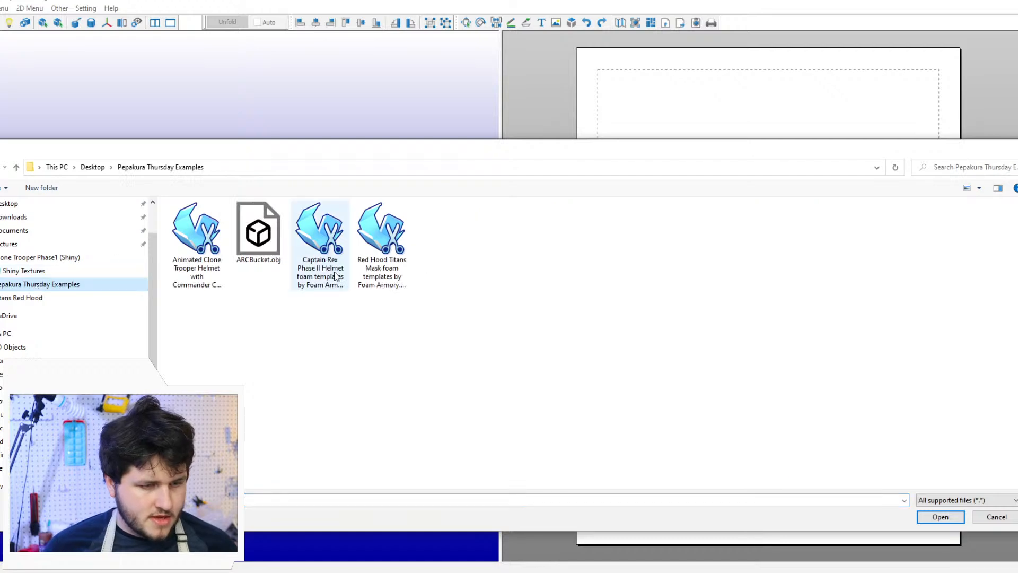
click(309, 247)
double_click(309, 247)
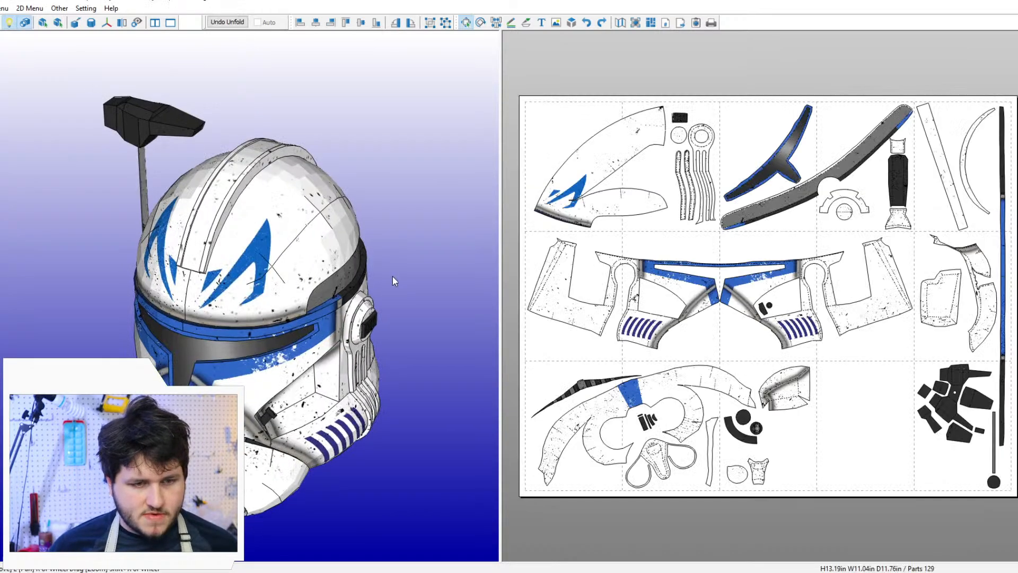
drag(392, 275, 265, 256)
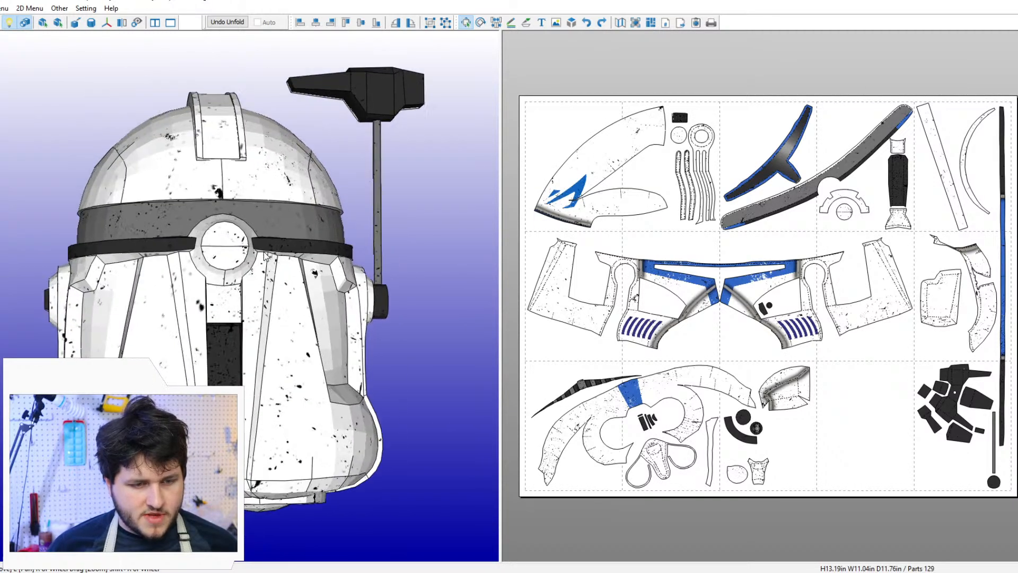
Step: Show the object list, hide and reshow the main helmet shell to examine the separate parts, and close the list
click(3, 8)
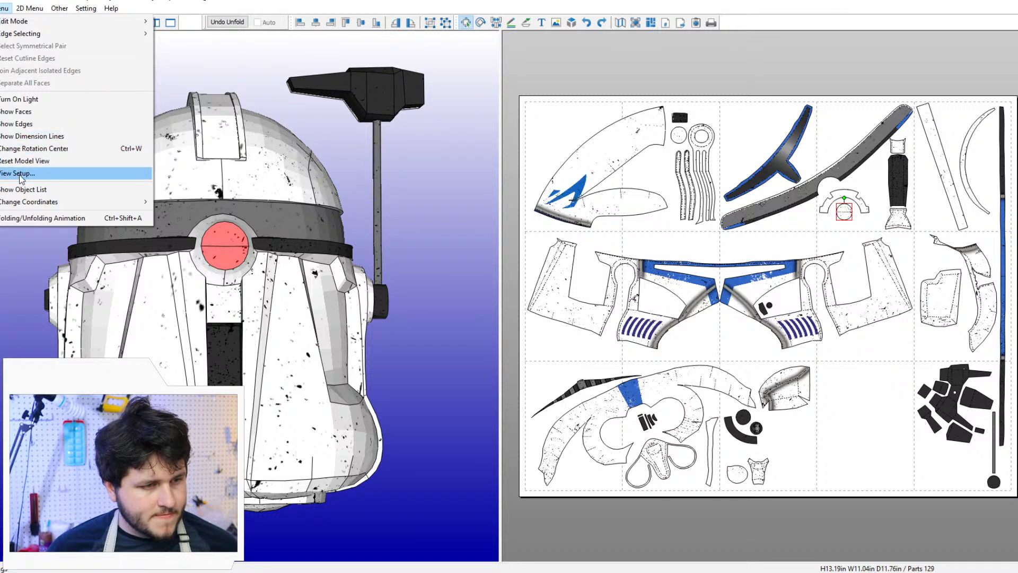
click(32, 159)
click(150, 31)
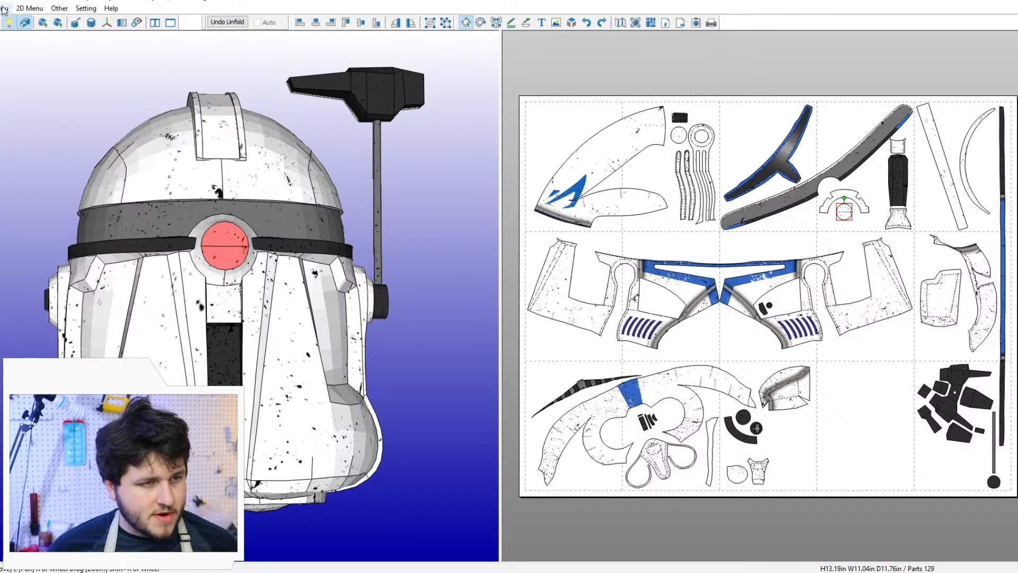
click(3, 8)
click(29, 190)
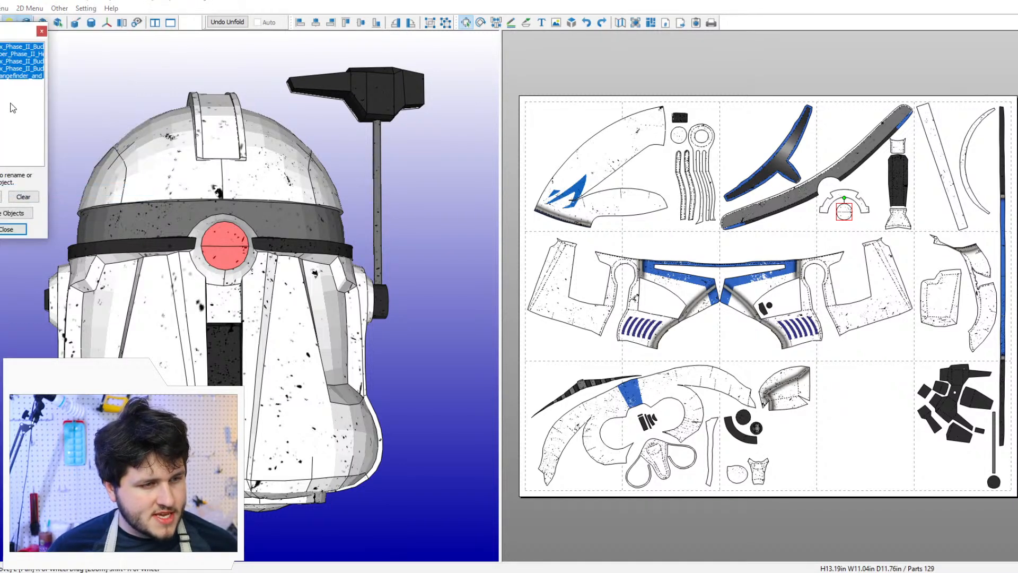
click(34, 48)
click(29, 49)
click(31, 49)
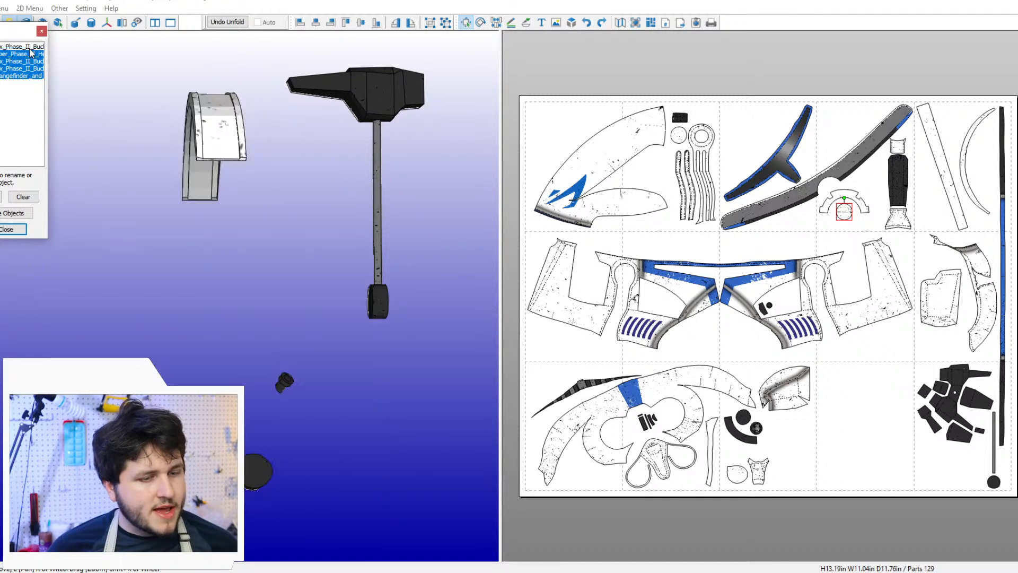
click(30, 50)
click(6, 231)
right_drag(106, 233, 300, 227)
scroll(229, 236, up, 1)
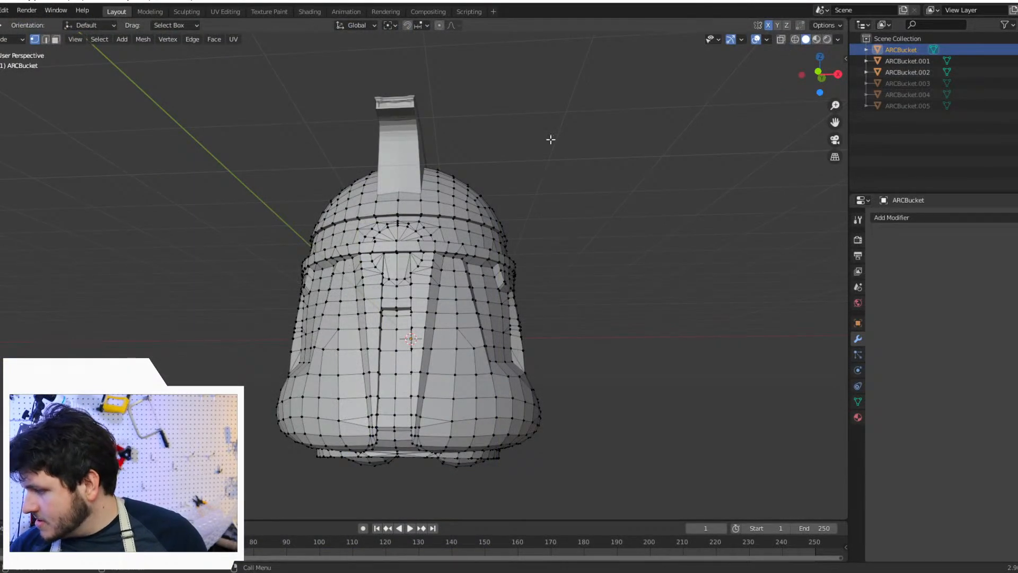
Step: Switch back to Blender and examine the helmet from the back and the vent area on the front
middle_drag(536, 139, 502, 203)
scroll(457, 196, down, 3)
scroll(502, 203, up, 3)
scroll(497, 203, up, 4)
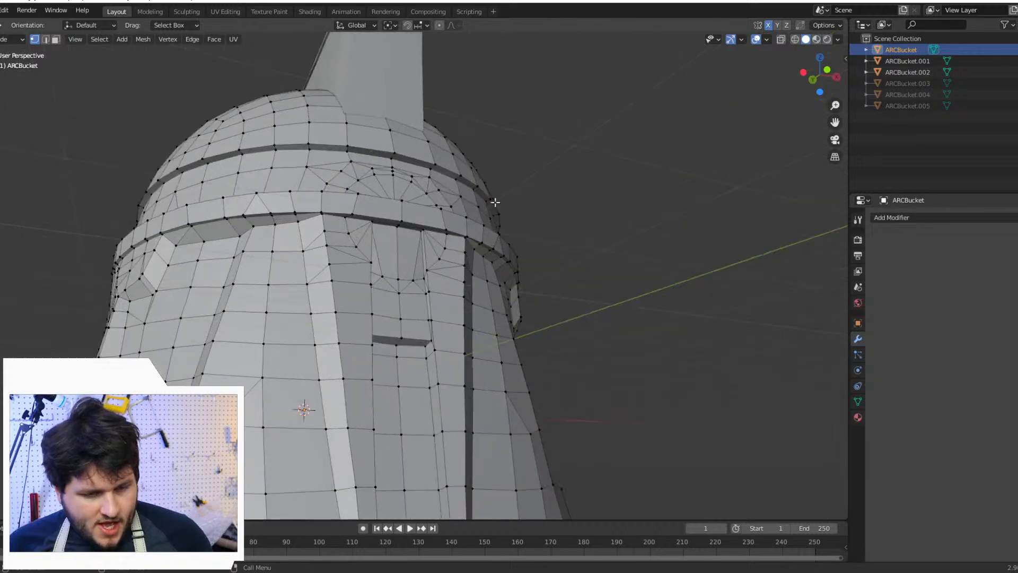
scroll(403, 173, down, 4)
middle_drag(404, 173, 527, 269)
scroll(526, 269, up, 6)
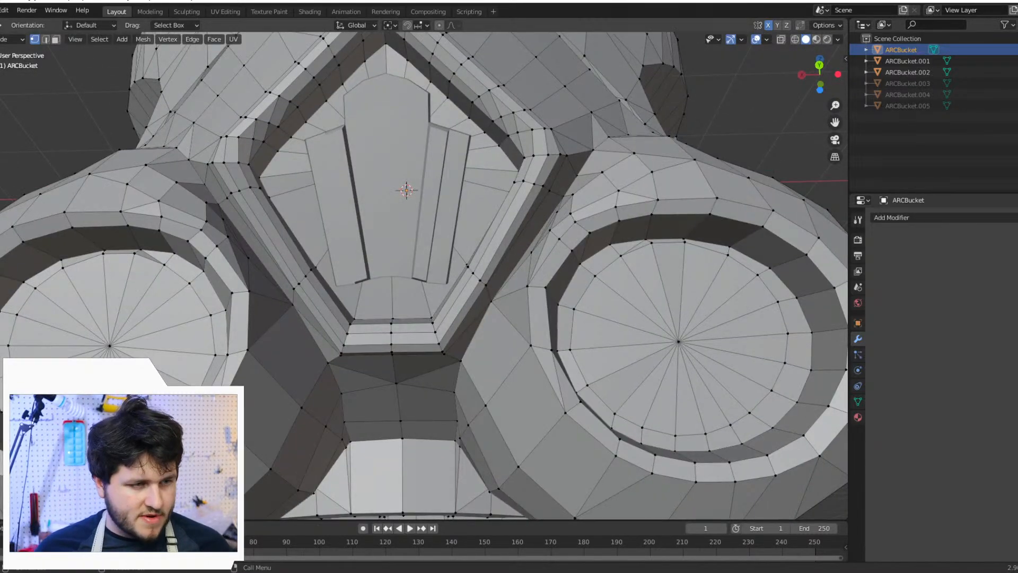
Step: Leave Edit Mode for Object Mode and select the vent insert ARCBucket.002 on the front of the helmet
click(11, 40)
click(15, 51)
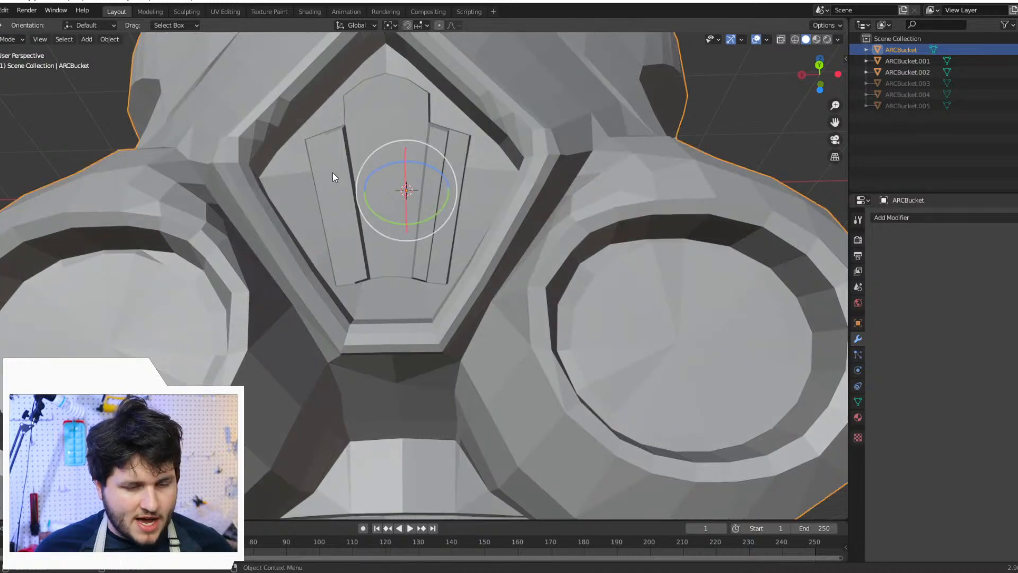
scroll(401, 215, down, 6)
click(393, 225)
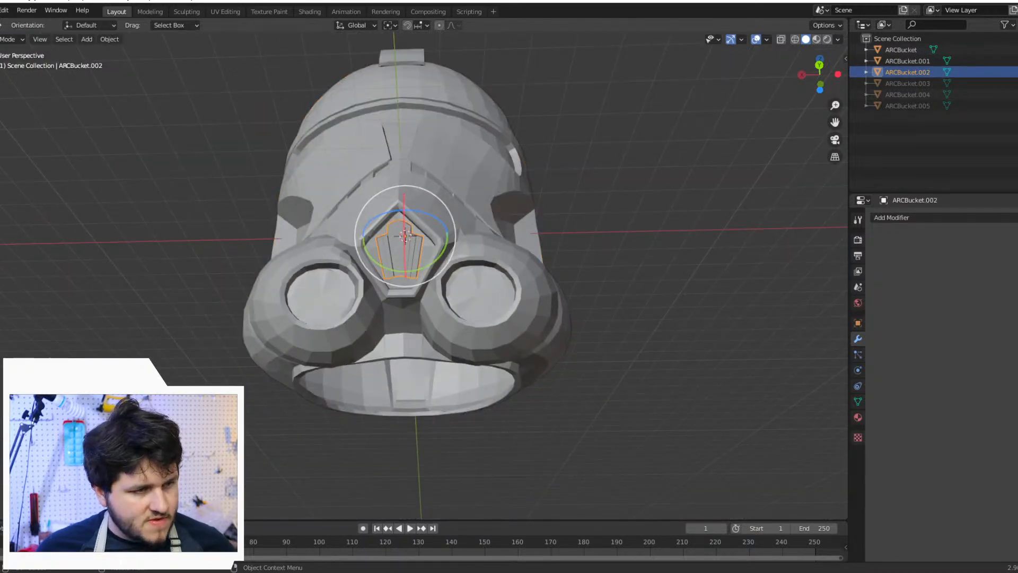
key(w)
scroll(381, 212, up, 8)
middle_drag(381, 212, 446, 222)
scroll(400, 217, down, 5)
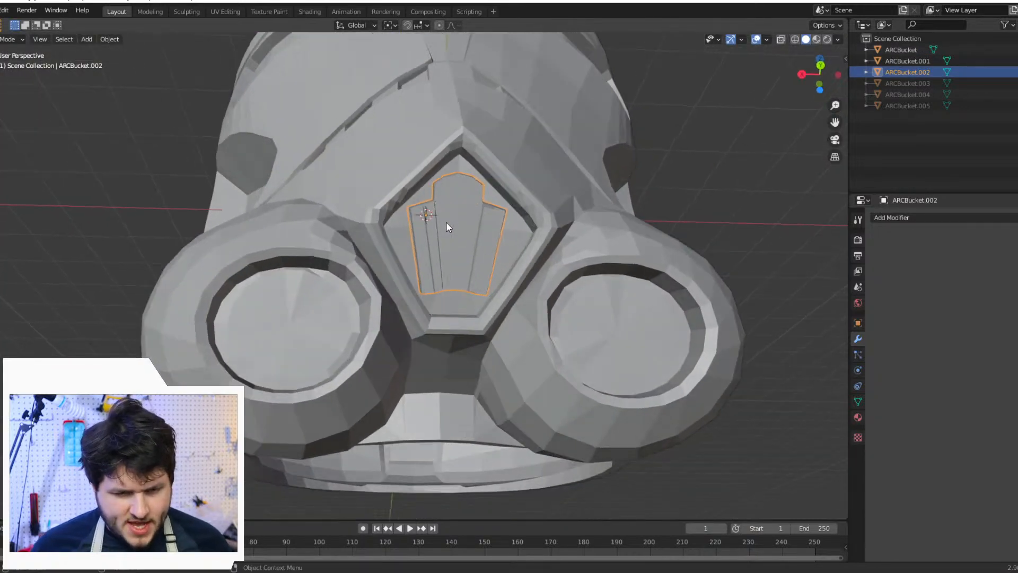
Step: Add a Boolean modifier to the vent insert ARCBucket.002 with ARCBucket as its object
click(931, 217)
click(816, 267)
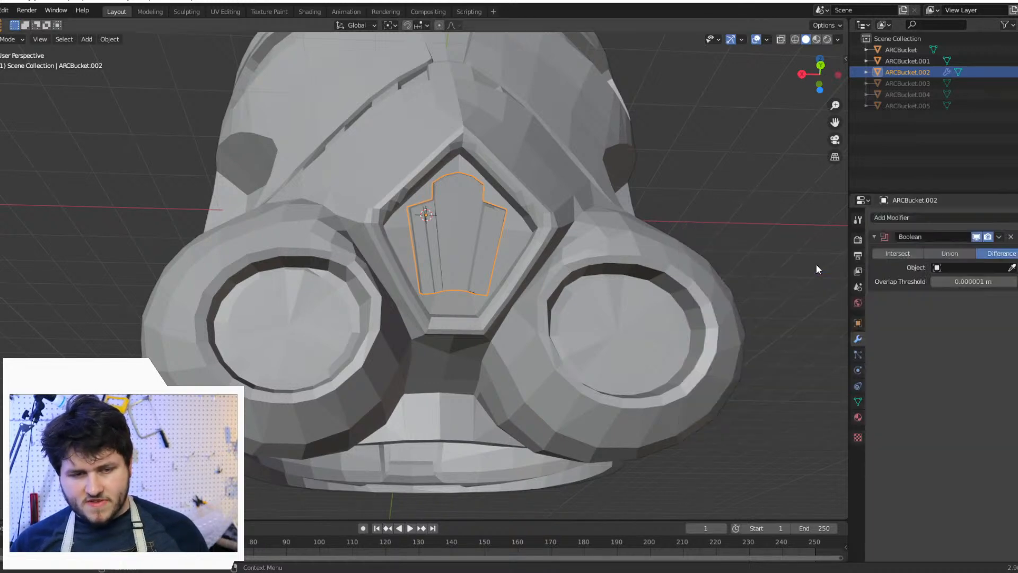
click(1012, 269)
click(541, 200)
middle_drag(540, 201, 477, 186)
scroll(551, 212, up, 6)
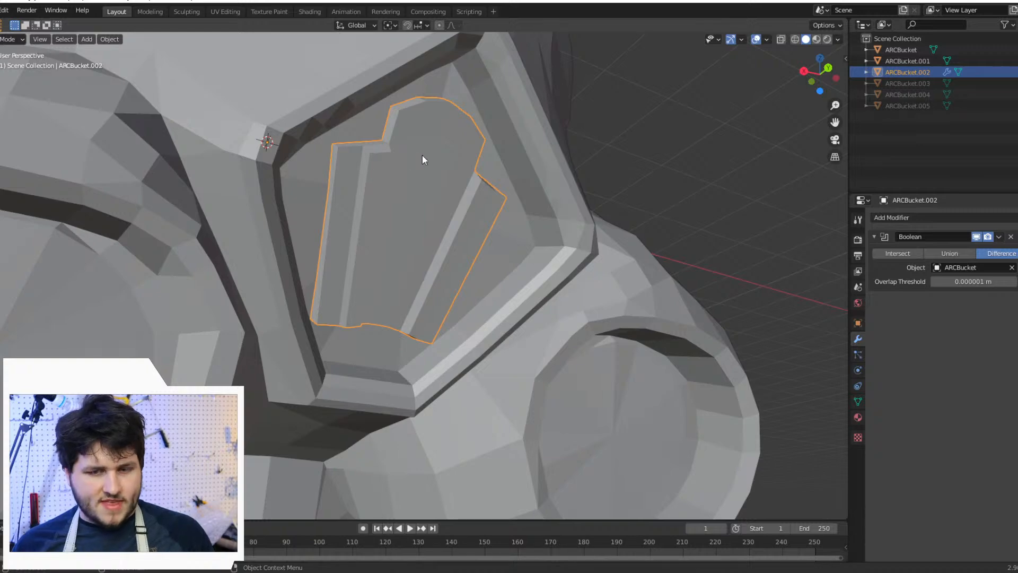
Step: Try the Intersect and Union operations on the vent insert's Boolean modifier, and apply it as a Union
click(956, 253)
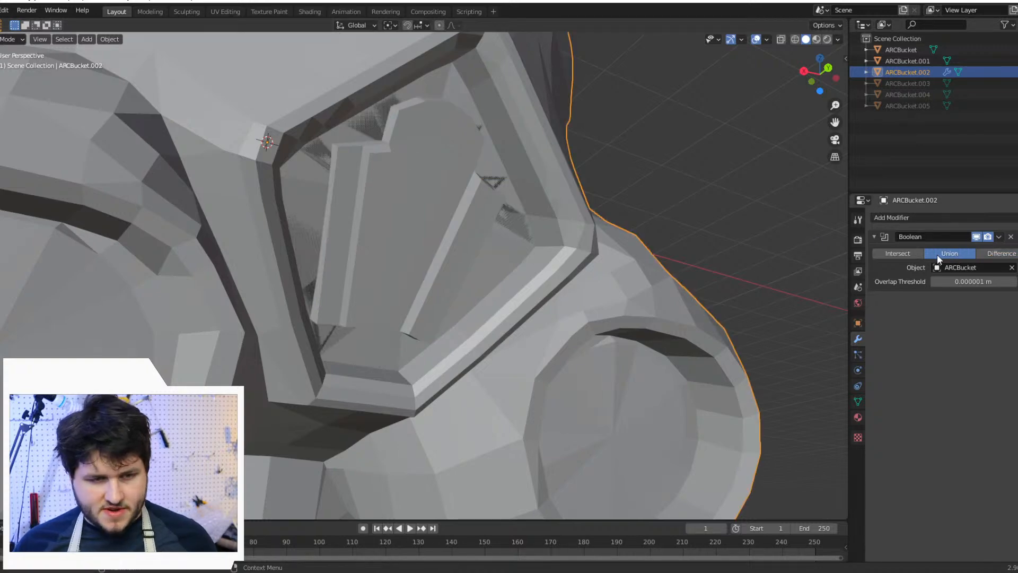
click(909, 255)
middle_drag(541, 261, 418, 209)
click(949, 253)
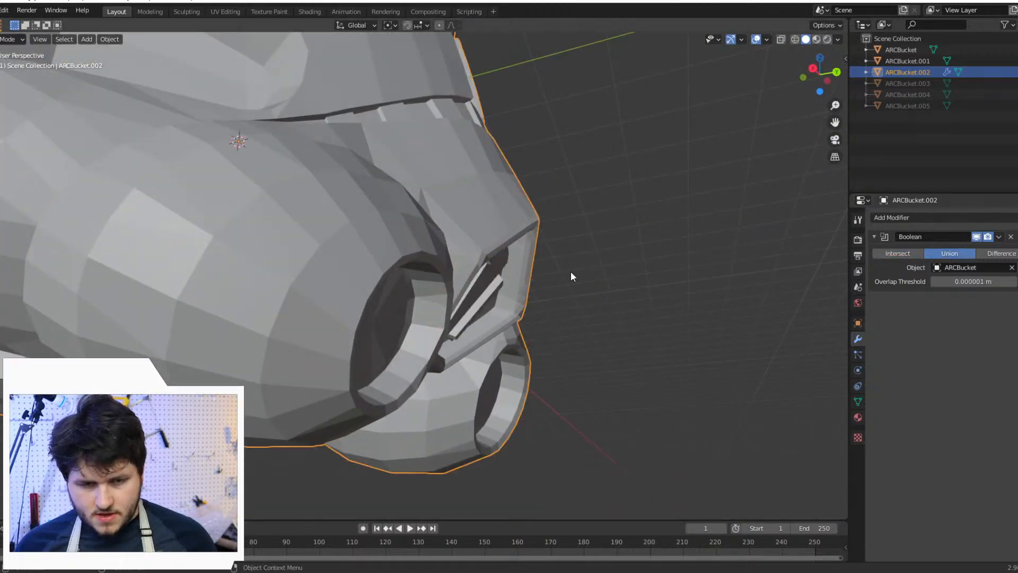
middle_drag(571, 271, 528, 261)
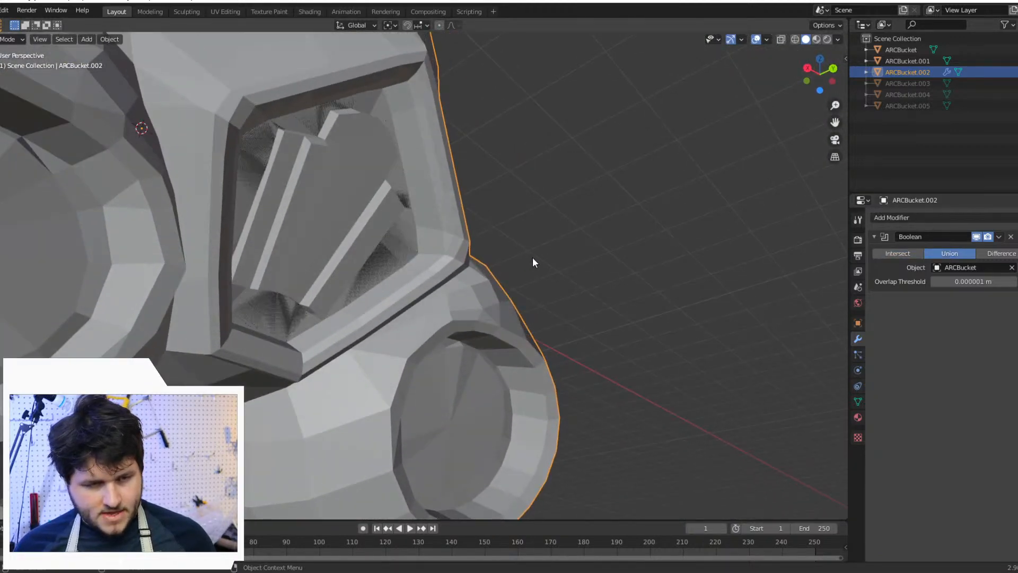
click(1000, 238)
click(985, 247)
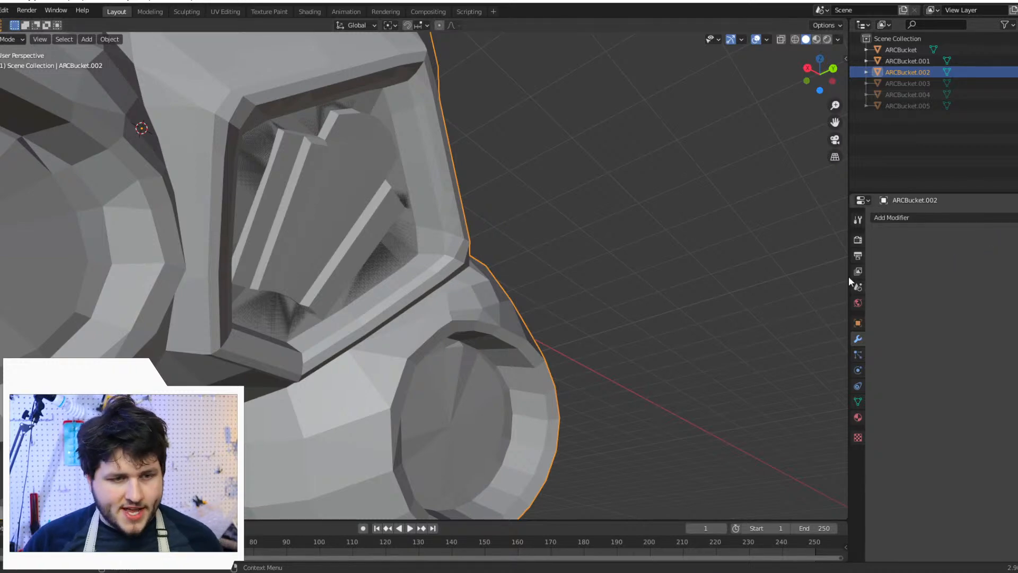
Step: Enter Edit Mode on ARCBucket.002 and examine the merged topology around the vent with ARCBucket hidden
middle_drag(768, 249, 538, 248)
shift+middle_drag(67, 74, 237, 90)
click(11, 39)
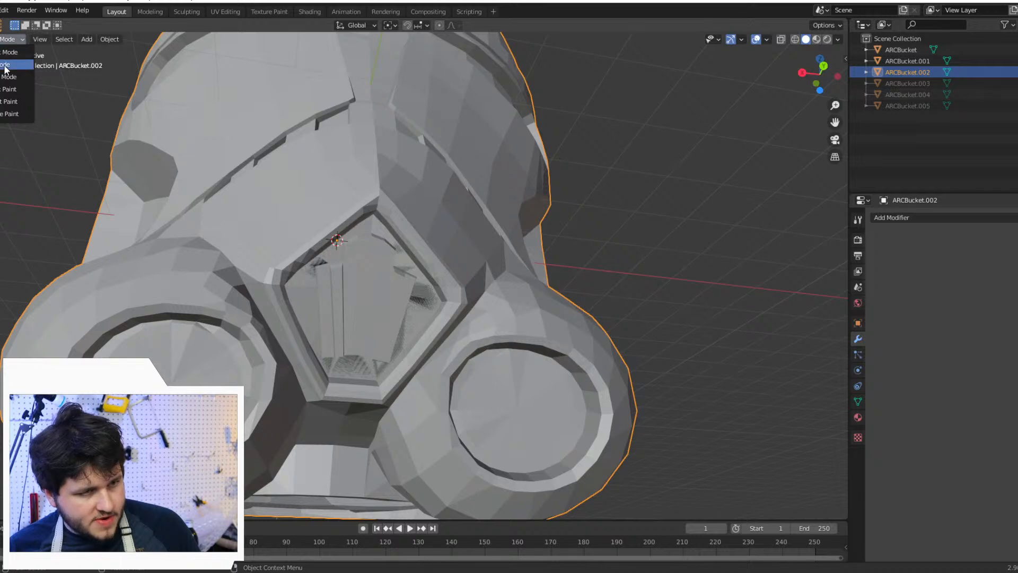
click(5, 64)
scroll(424, 276, up, 3)
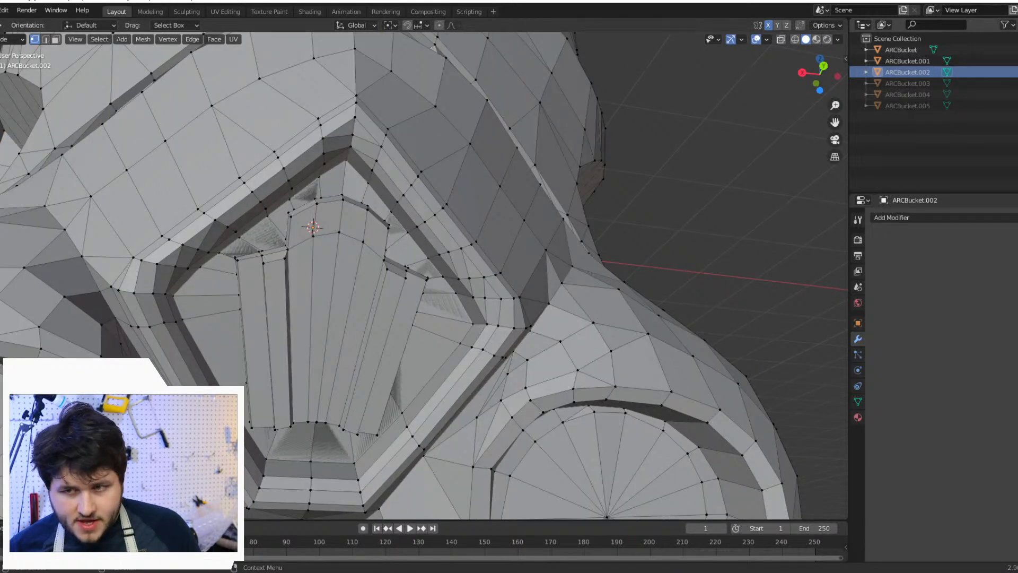
scroll(313, 227, down, 2)
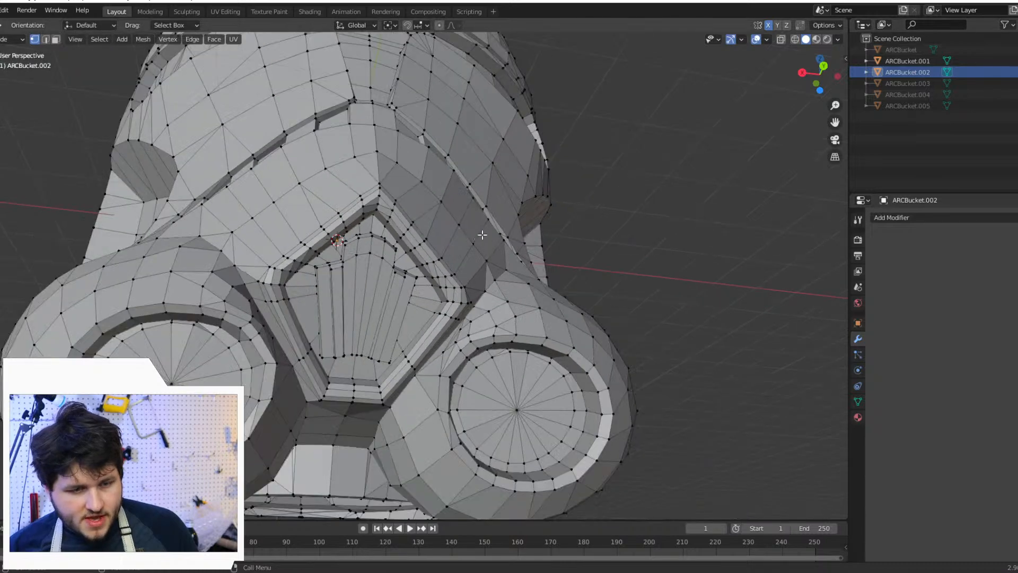
middle_drag(482, 235, 561, 209)
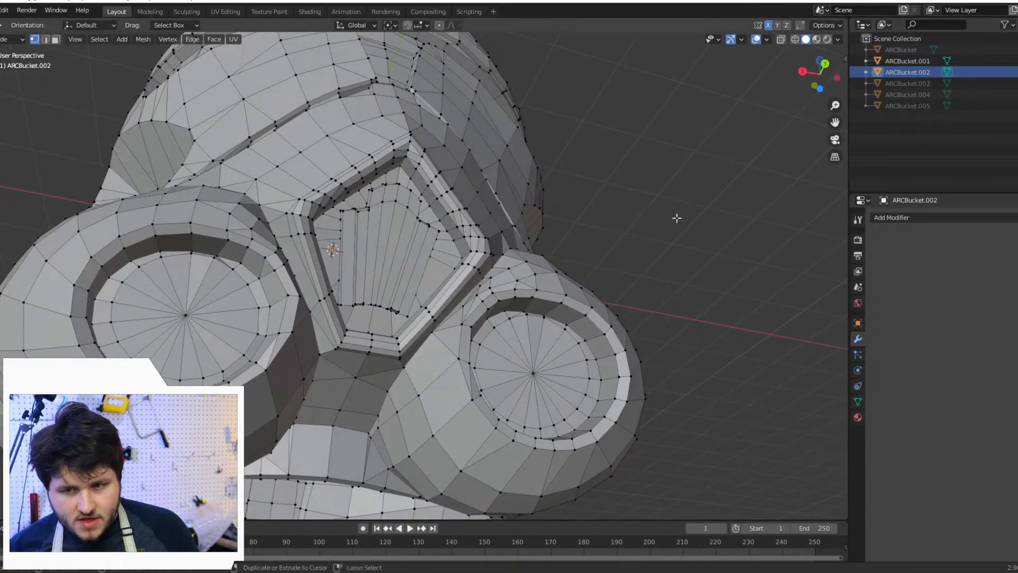
Step: Undo the applied Boolean and remove the modifier from ARCBucket.002
key(Tab)
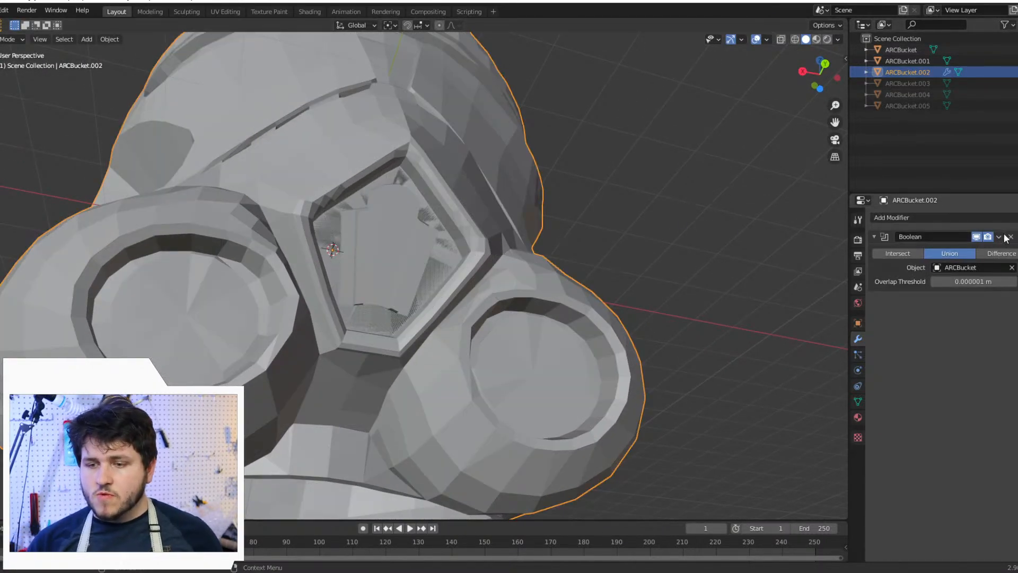
click(1010, 238)
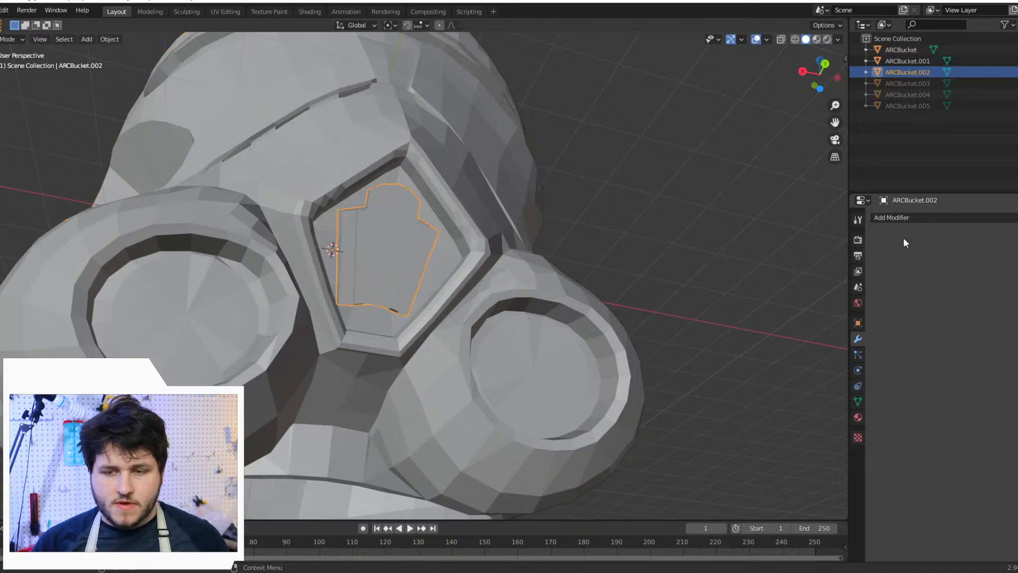
Step: Add a Boolean modifier to the main helmet ARCBucket, set it to Union with ARCBucket.002, and apply it
click(463, 218)
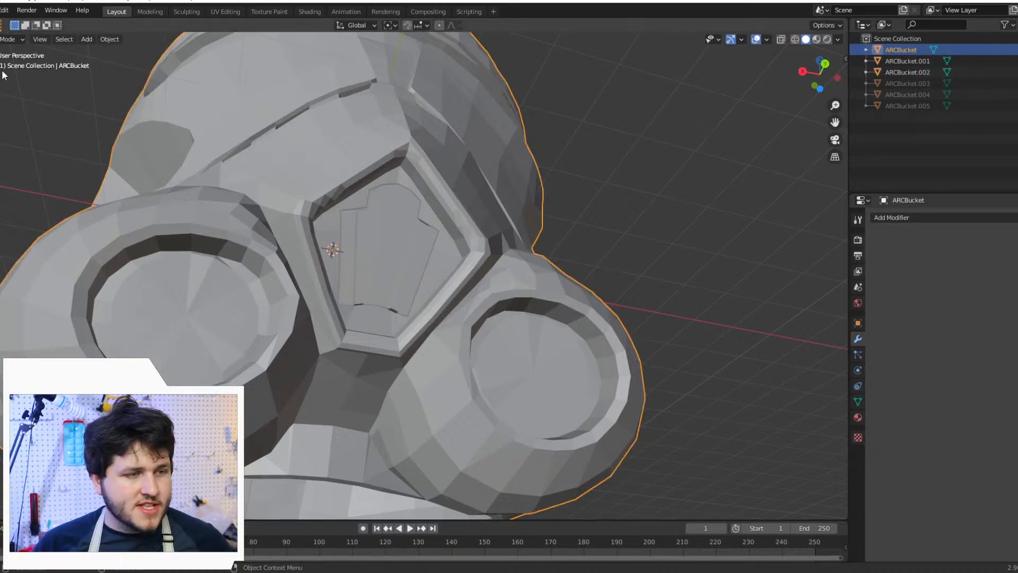
click(917, 220)
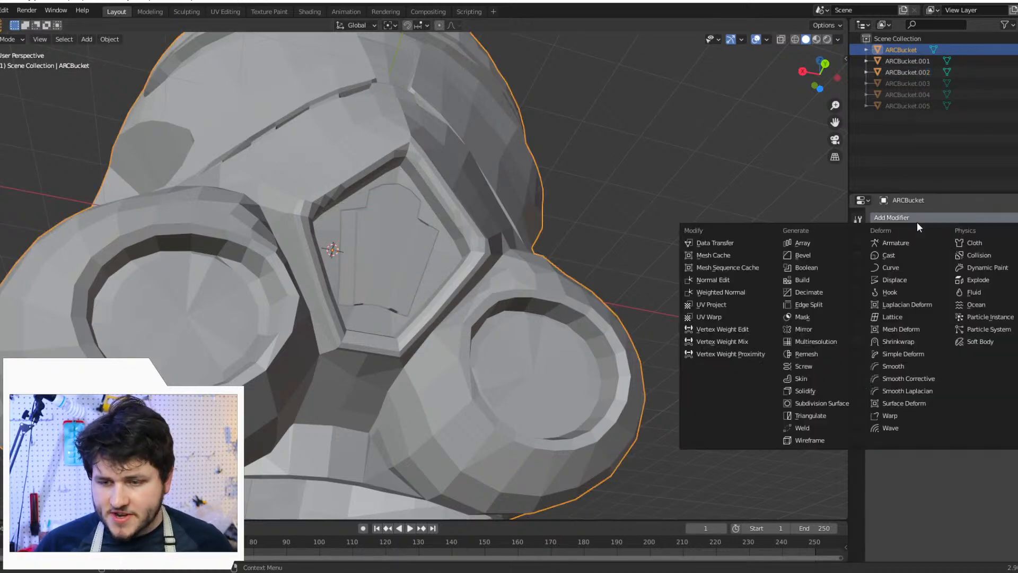
click(825, 265)
click(1012, 267)
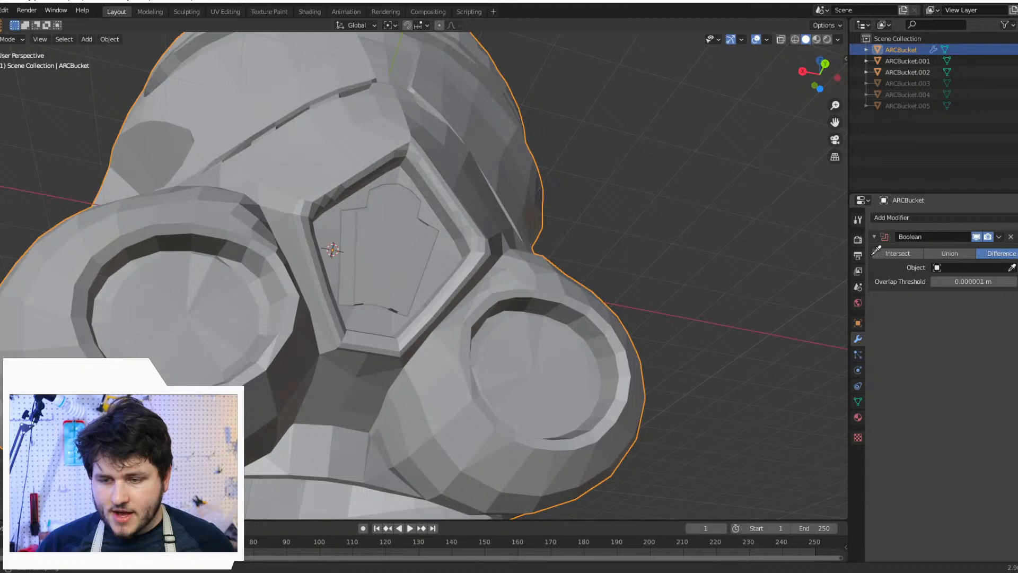
click(374, 216)
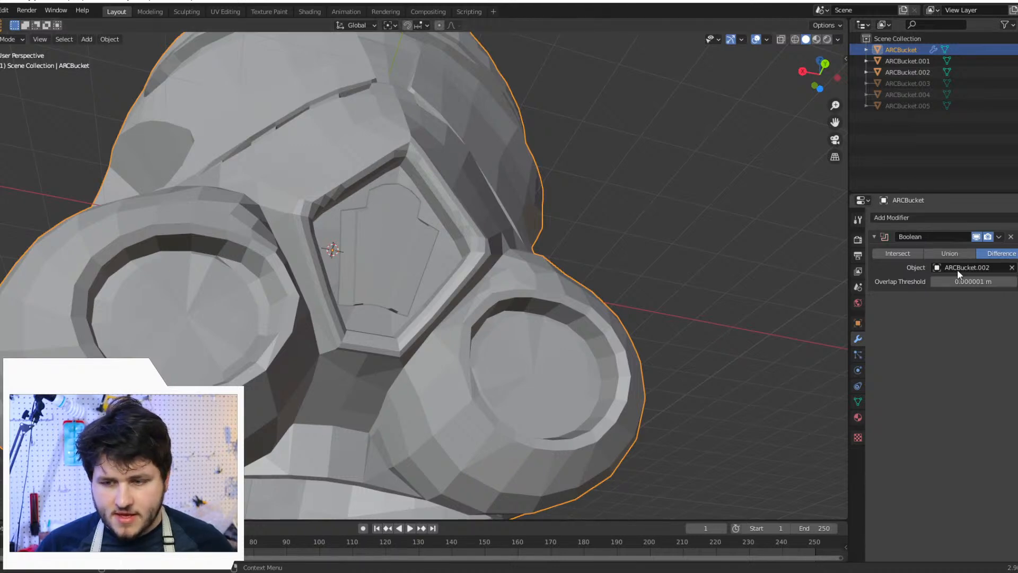
click(963, 254)
scroll(599, 202, up, 5)
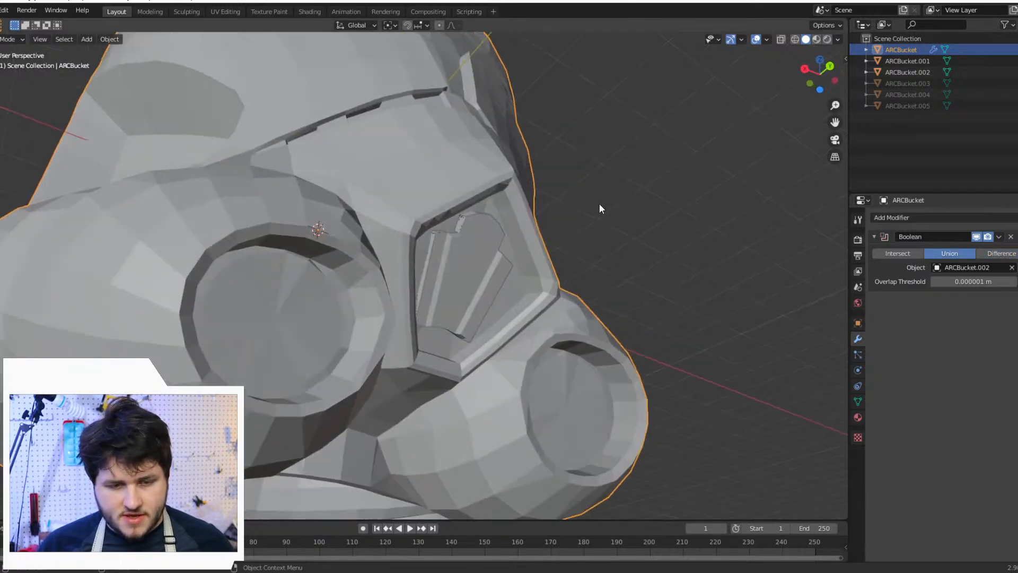
click(874, 237)
click(999, 236)
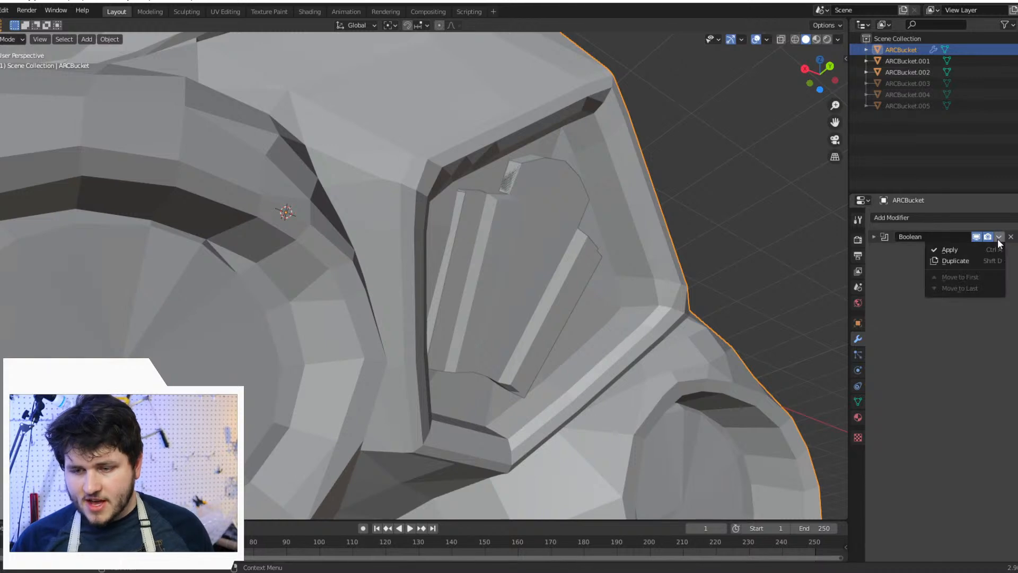
click(949, 250)
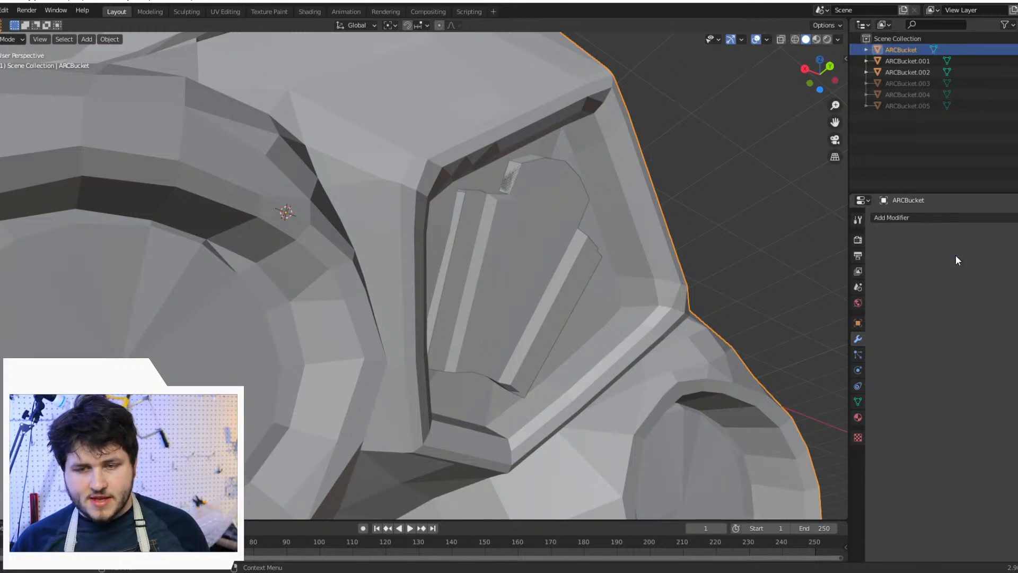
Step: Hide the separate vent insert ARCBucket.002 and select the main helmet ARCBucket
click(525, 263)
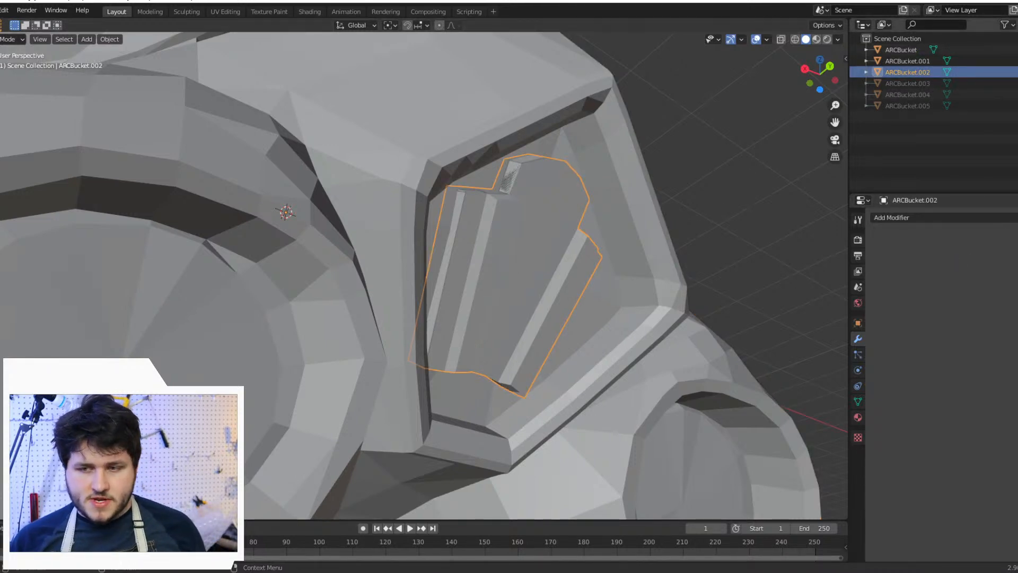
key(h)
scroll(510, 240, down, 4)
click(479, 239)
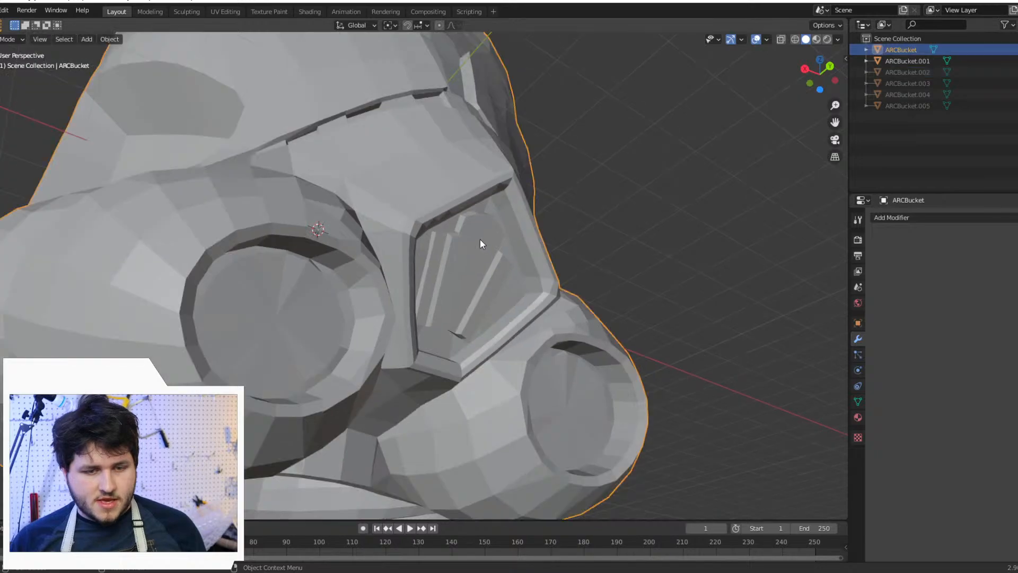
Step: Enter Edit Mode on the main helmet ARCBucket and examine the merged topology around the front vent insert's corners
click(11, 39)
click(15, 65)
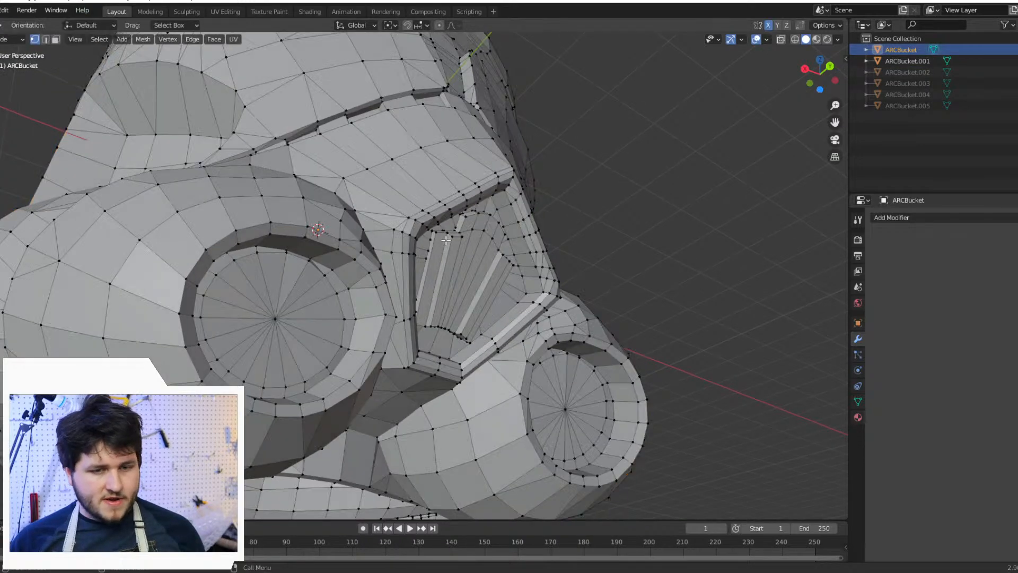
scroll(446, 239, up, 4)
middle_drag(449, 234, 599, 309)
scroll(497, 231, up, 5)
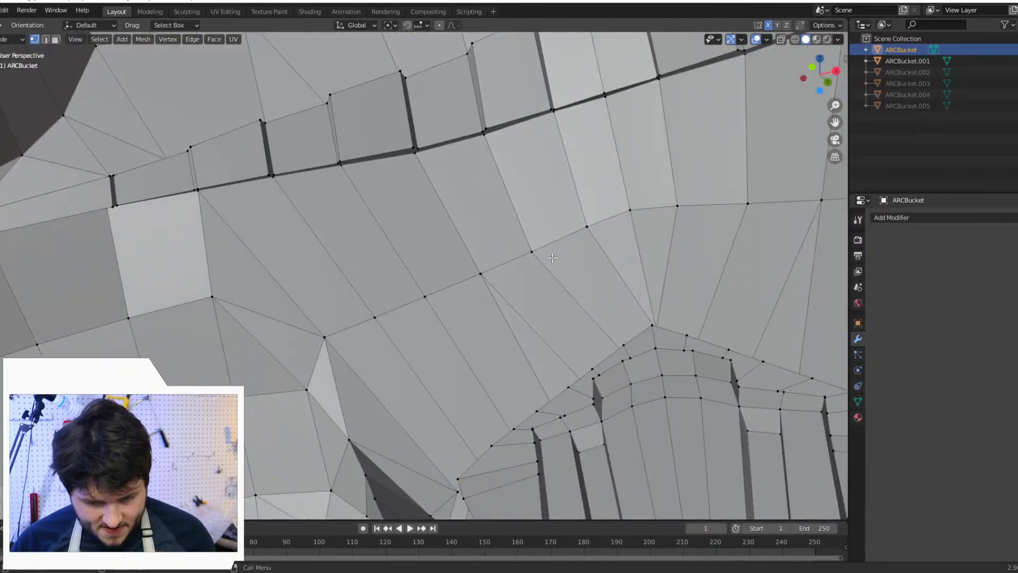
middle_drag(553, 304, 579, 350)
scroll(667, 320, down, 4)
middle_drag(672, 319, 465, 308)
scroll(424, 220, down, 2)
scroll(411, 327, up, 4)
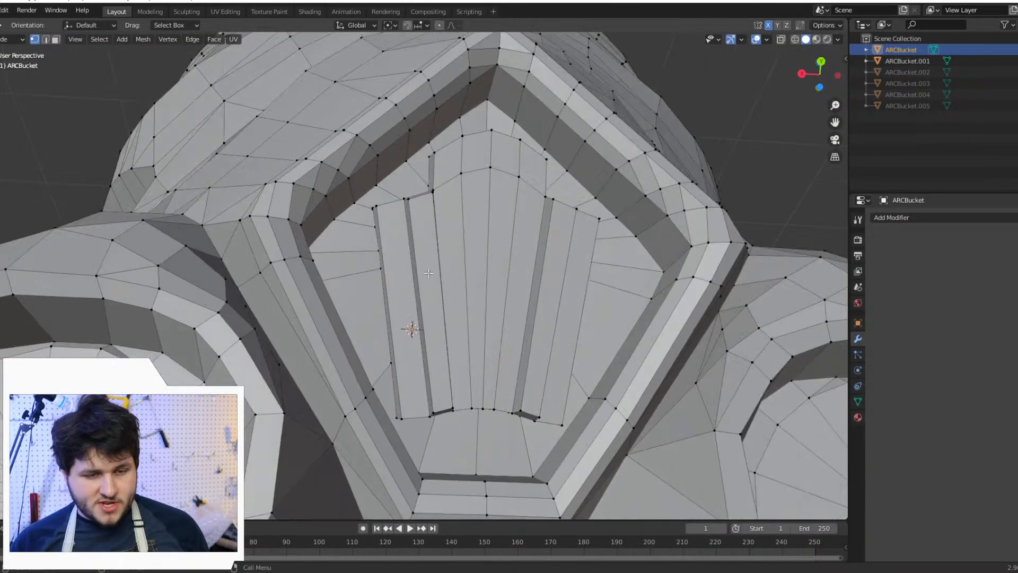
shift+middle_drag(412, 327, 434, 279)
scroll(427, 225, up, 2)
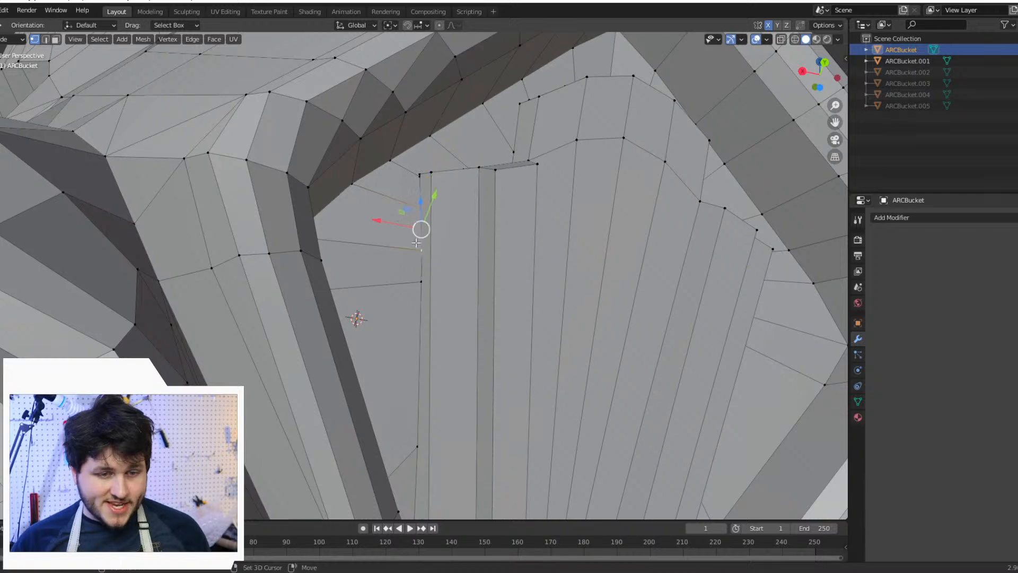
middle_drag(417, 200, 478, 199)
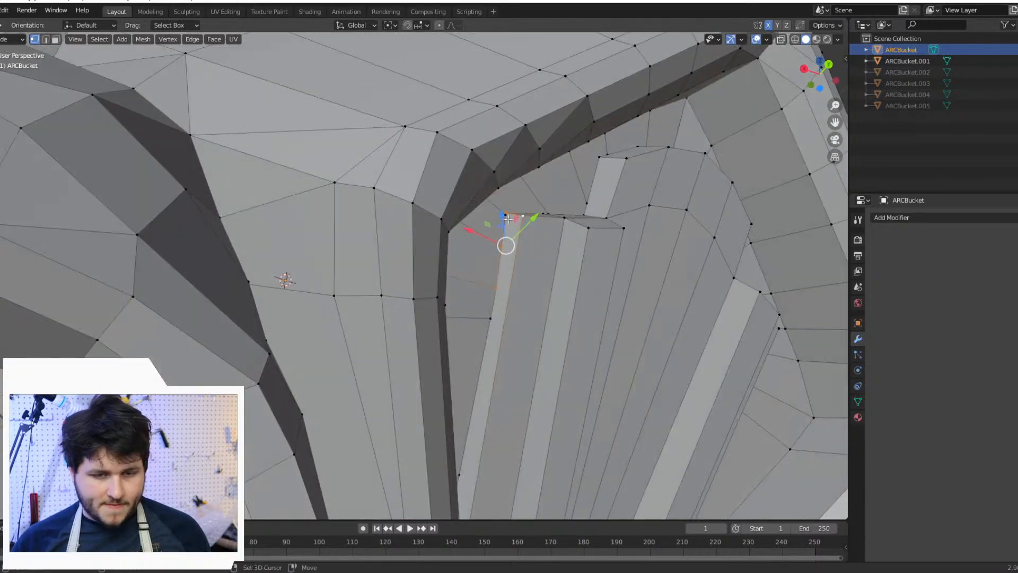
shift+drag(497, 203, 559, 264)
scroll(666, 230, down, 3)
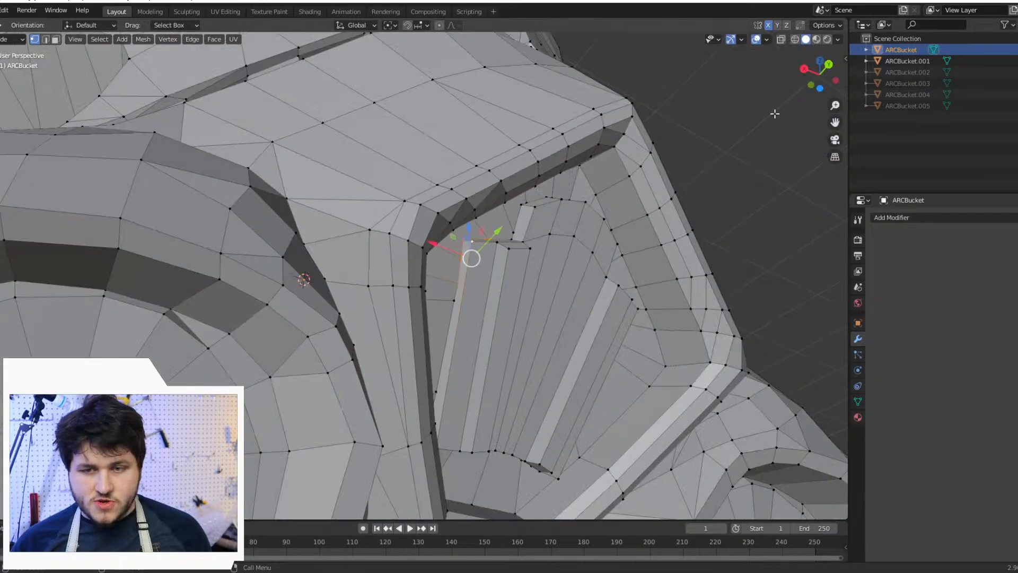
Step: Switch to wireframe shading and box-select the vertices at one upper side of the vent insert
click(796, 39)
mouse_move(473, 298)
middle_down()
mouse_move(642, 294)
mouse_move(533, 352)
mouse_move(488, 266)
mouse_move(514, 209)
mouse_move(336, 198)
mouse_move(520, 216)
mouse_move(288, 215)
middle_up()
drag(289, 217, 379, 333)
drag(389, 293, 356, 138)
Step: Try moving the selected upper vertices of the vent insert and undo the move
key(g)
click(376, 114)
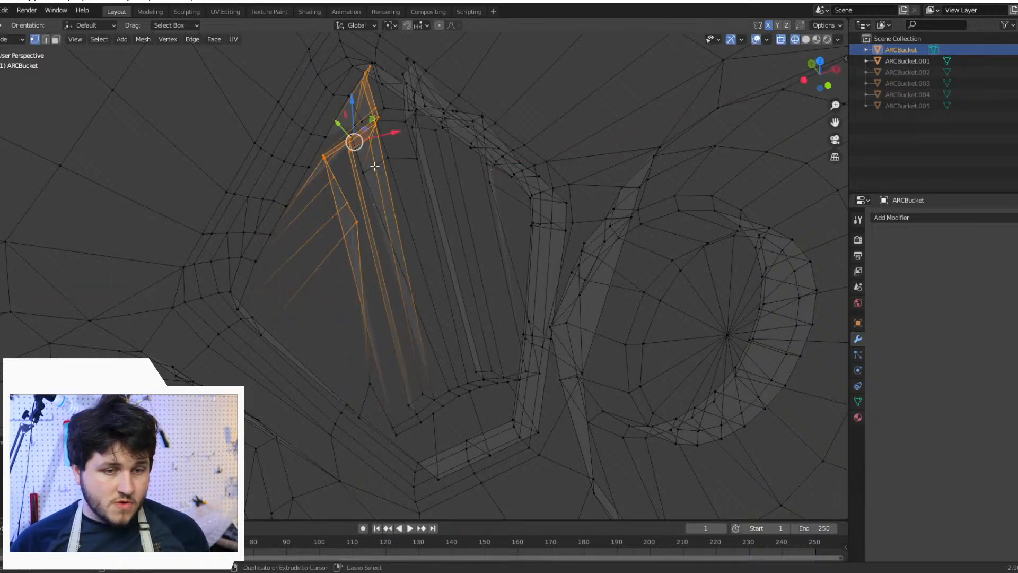
key(ctrl+z)
Step: Extend the selection across all vertices along the vent insert's upper edge to its opposite corner
shift+drag(409, 212, 416, 152)
middle_drag(400, 143, 309, 133)
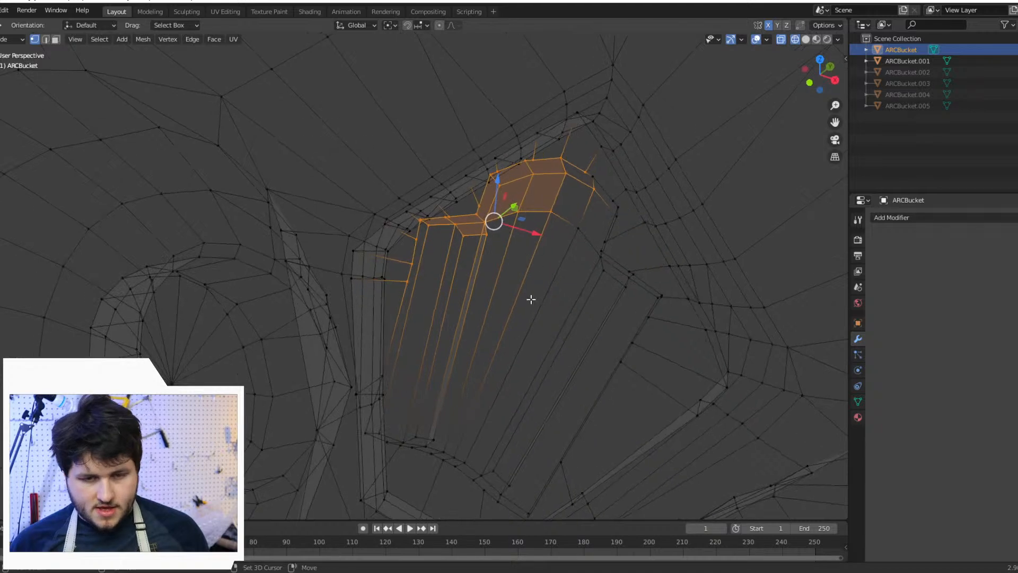
shift+drag(529, 298, 610, 170)
shift+drag(566, 301, 615, 203)
shift+drag(584, 347, 641, 257)
shift+drag(588, 382, 663, 294)
scroll(662, 294, down, 3)
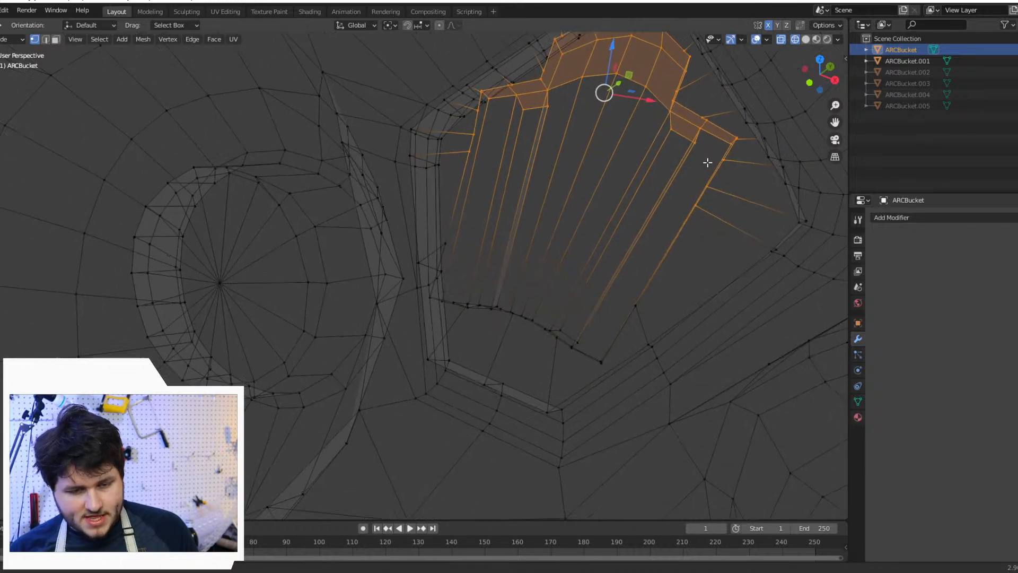
Step: Add the vent insert's lower-edge and remaining side vertices to the selection and delete the selected faces
shift+drag(510, 236, 609, 357)
scroll(601, 255, up, 4)
shift+drag(601, 255, 652, 300)
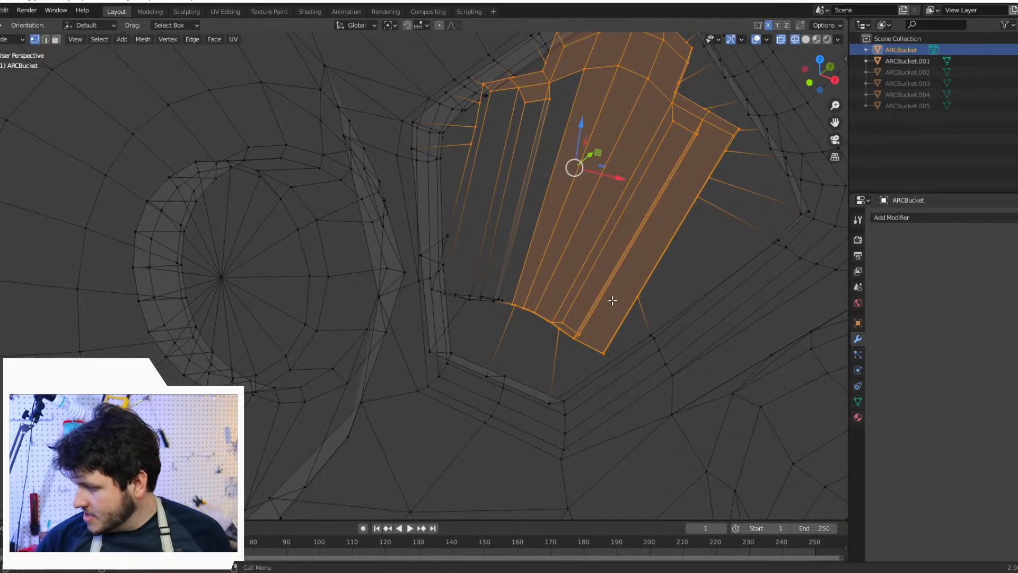
middle_drag(623, 292, 593, 288)
shift+drag(366, 210, 449, 267)
scroll(371, 202, down, 4)
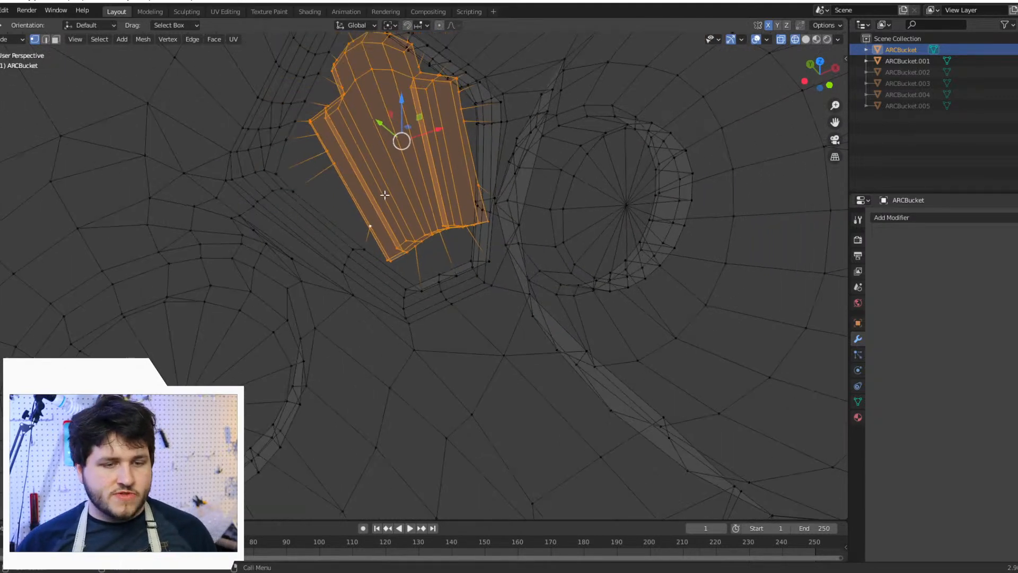
middle_drag(405, 202, 537, 207)
key(x)
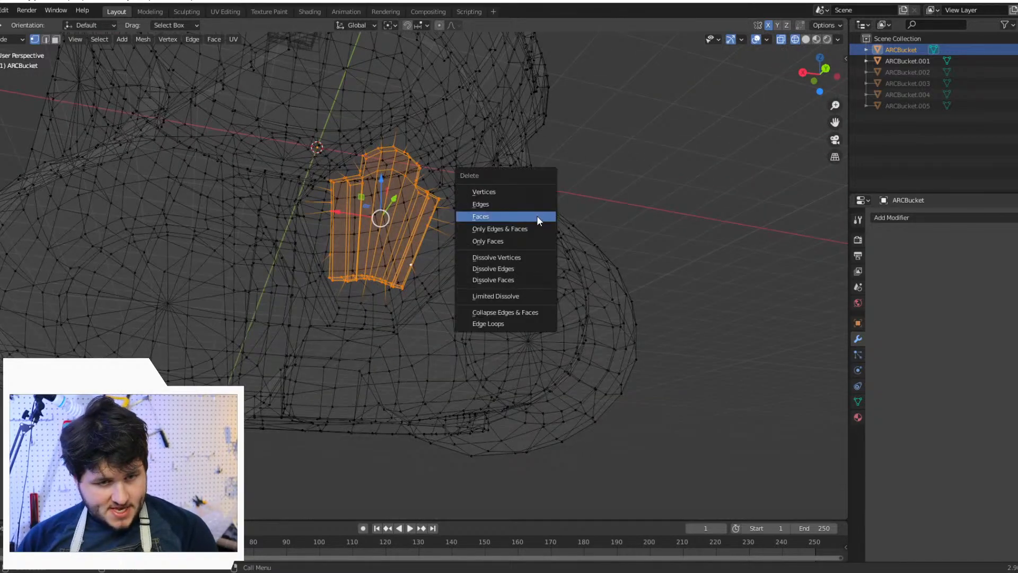
click(537, 215)
Step: Return to solid shading and compare the opened vent hole with ARCBucket.002 by showing and hiding that insert
scroll(578, 229, up, 3)
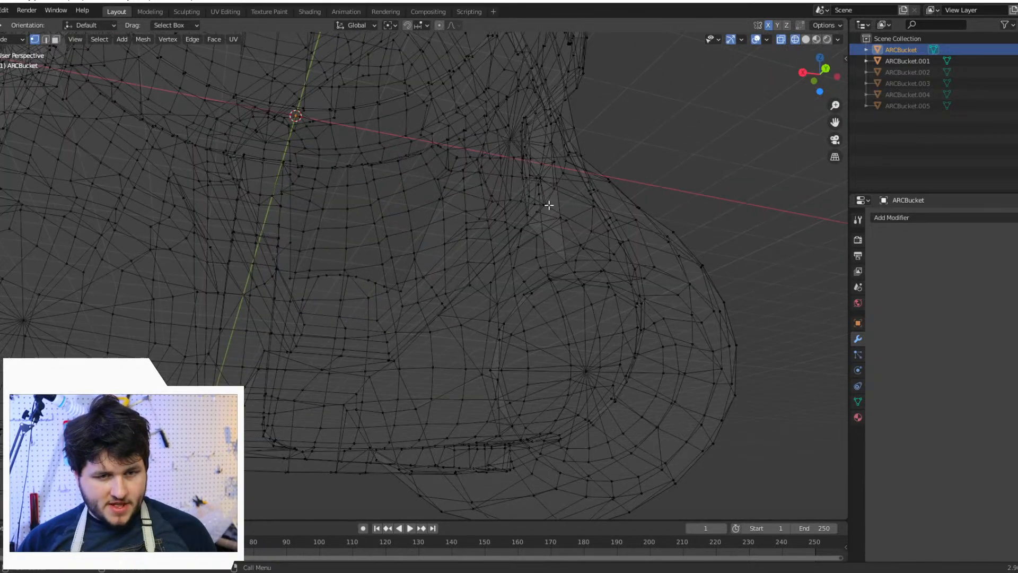
click(805, 39)
mouse_move(477, 223)
middle_down()
mouse_move(420, 237)
mouse_move(414, 213)
mouse_move(419, 244)
middle_up()
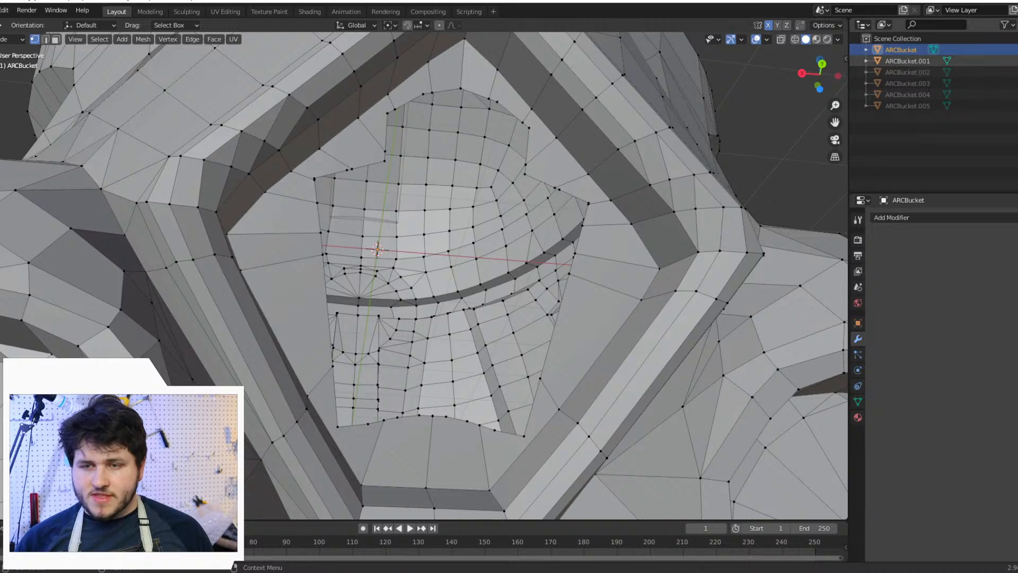
click(1016, 72)
middle_drag(610, 180, 527, 229)
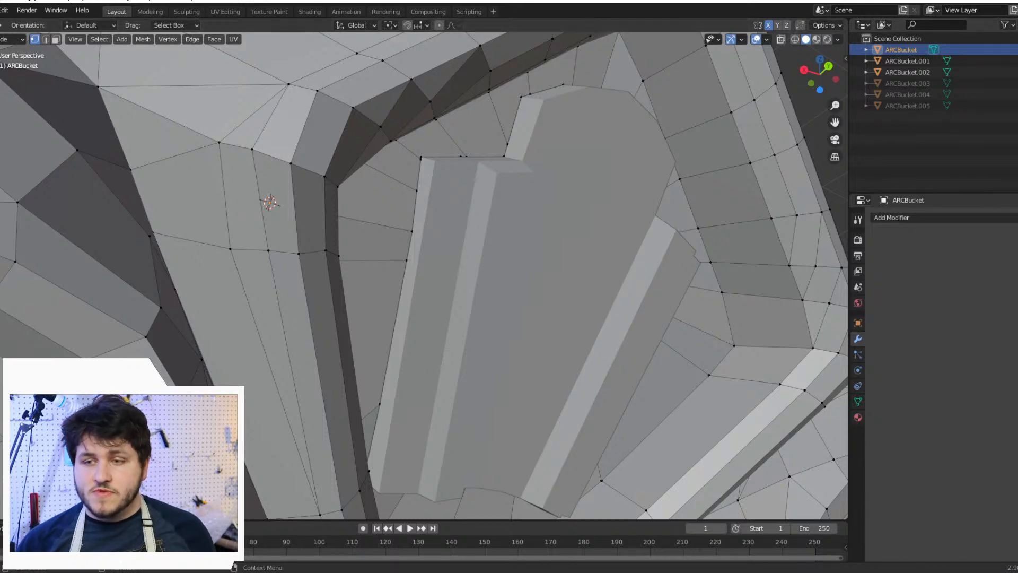
click(1014, 72)
middle_drag(480, 180, 347, 185)
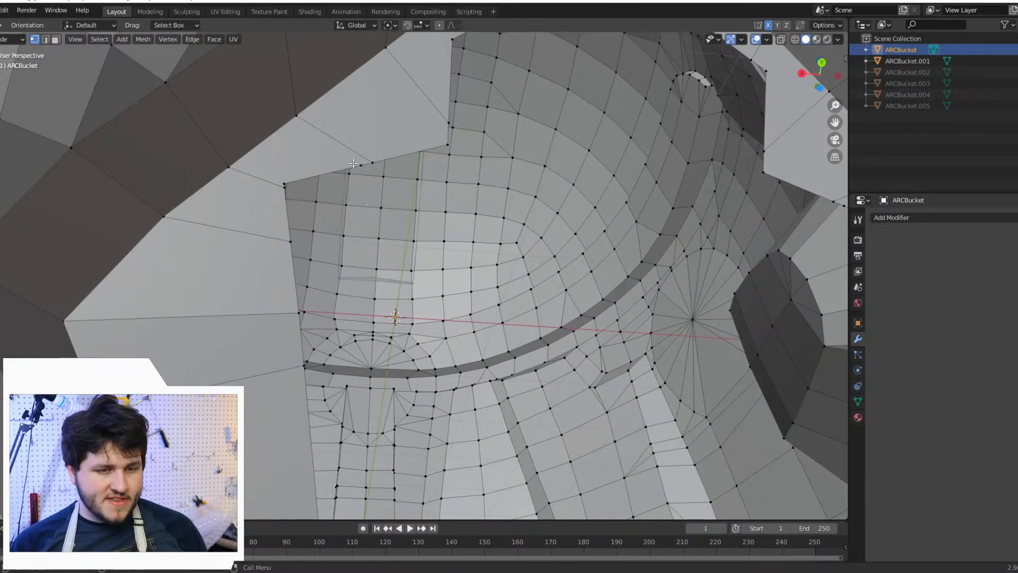
Step: Merge the doubled vertices on the vent opening's upper-left edge and at its upper-left corner using At Last
key(m)
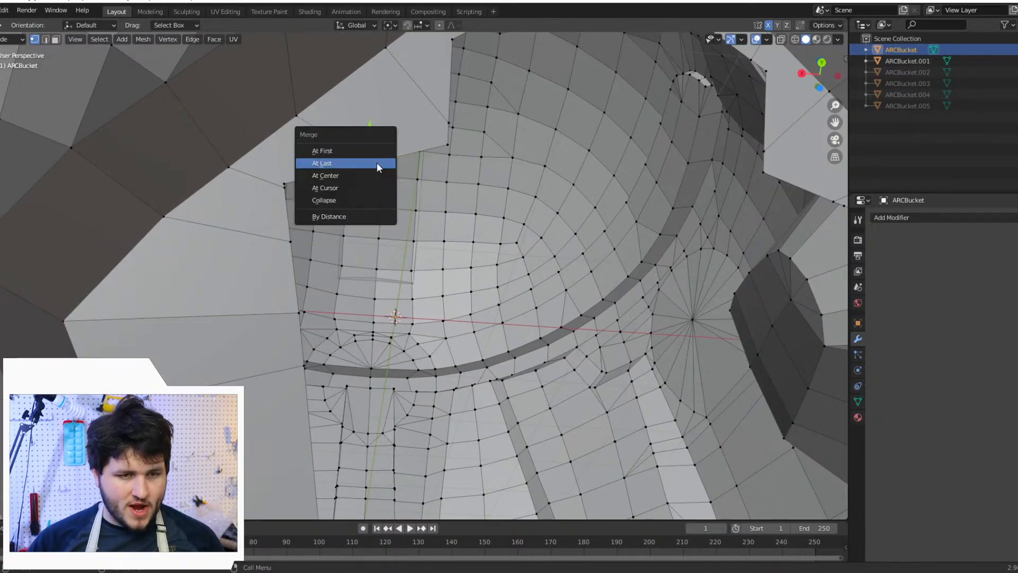
click(376, 163)
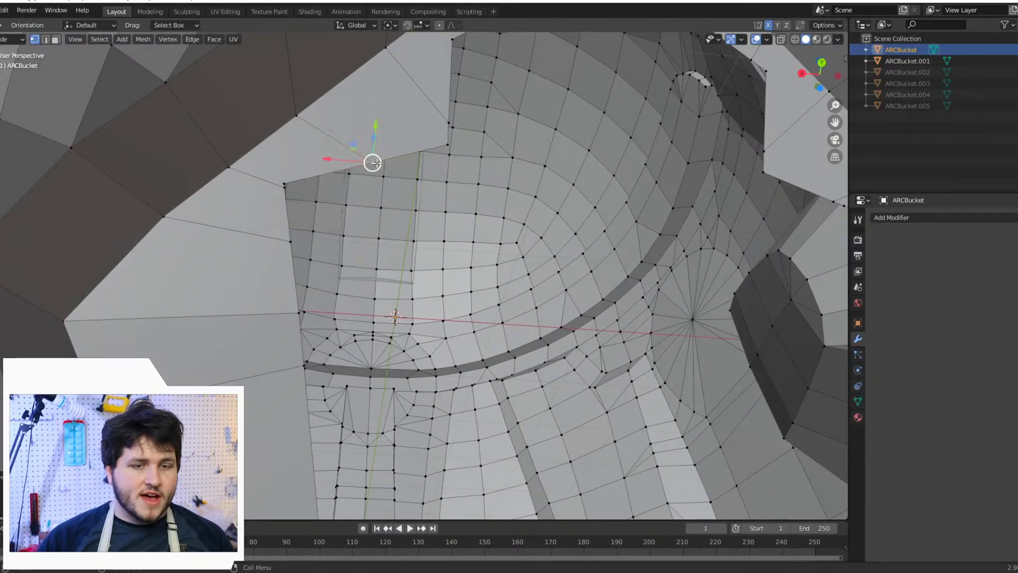
click(285, 190)
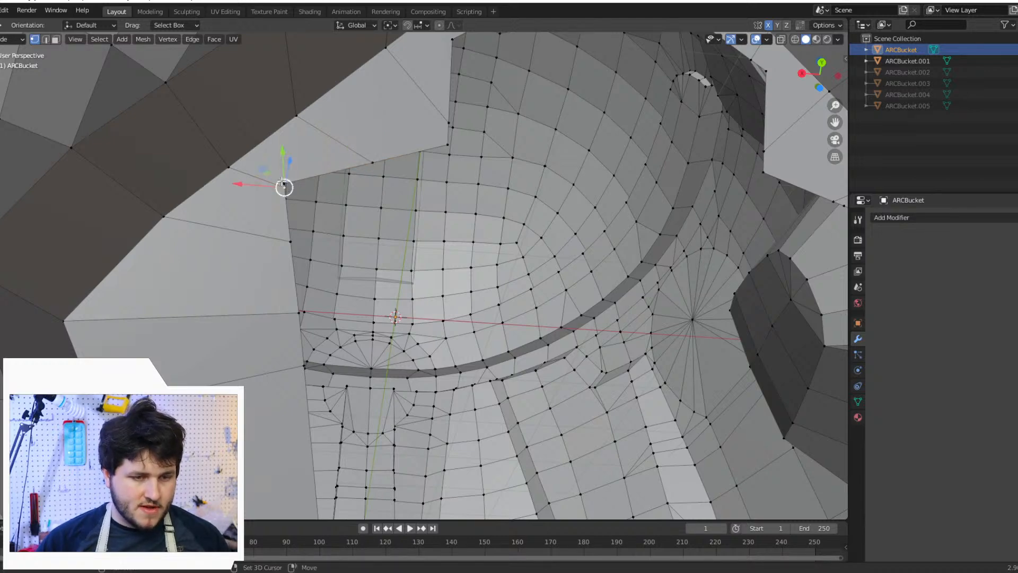
key(m)
click(364, 187)
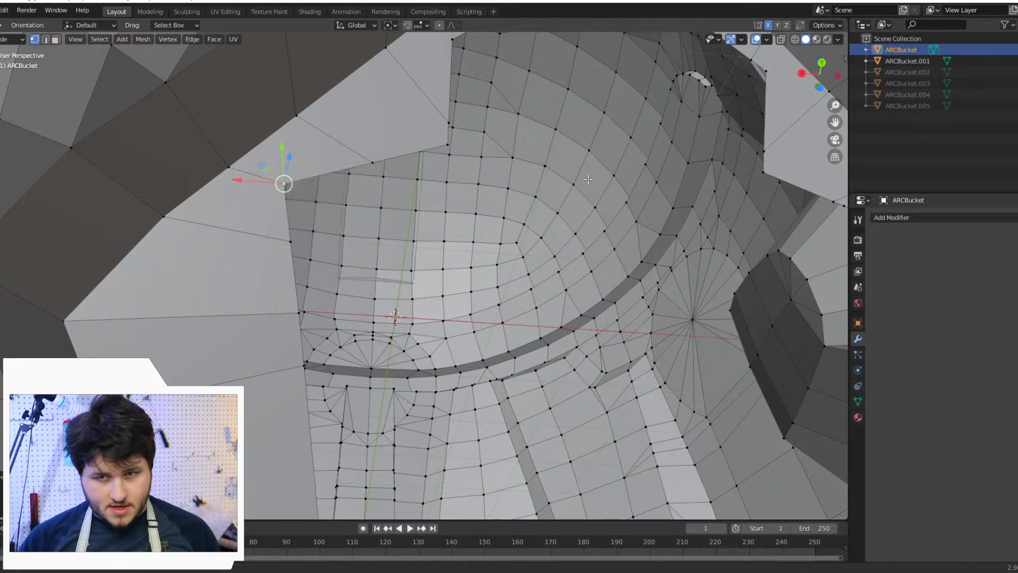
Step: Merge the doubled vertices on the vent opening's upper-right edge and at its upper-right corner using At Last
ctrl+scroll(651, 202, right, 5)
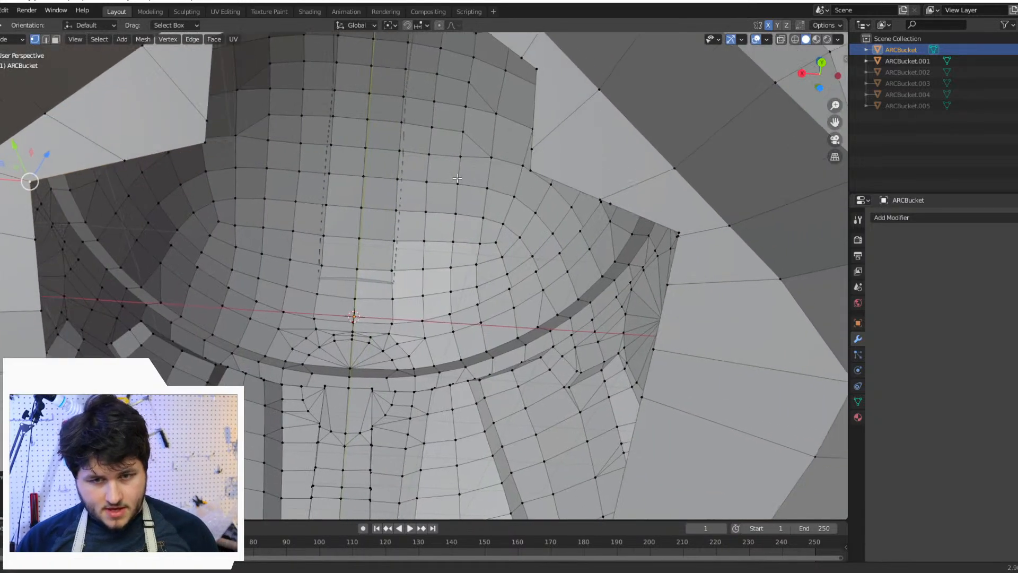
click(599, 199)
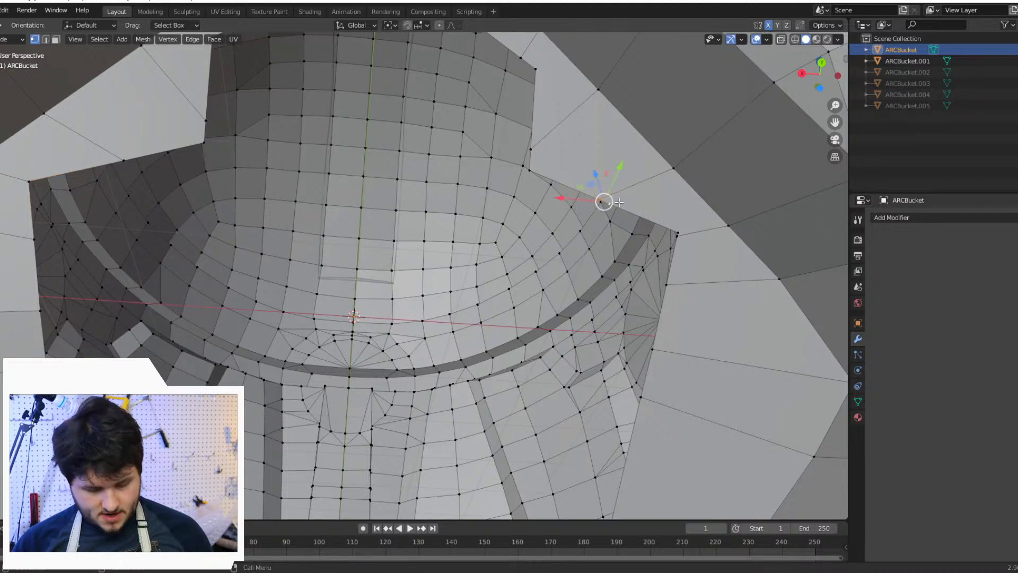
key(m)
click(619, 201)
click(677, 236)
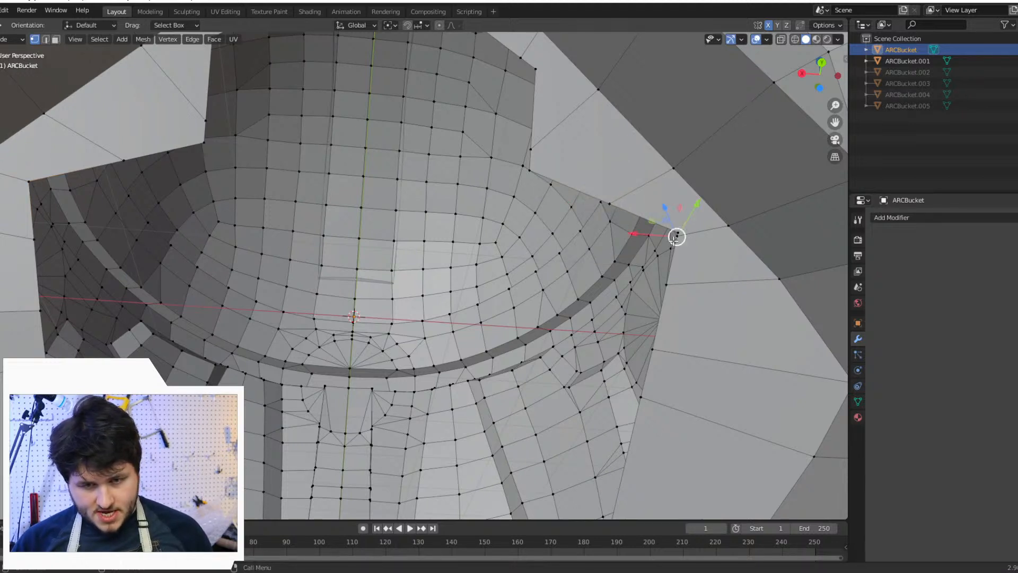
click(682, 237)
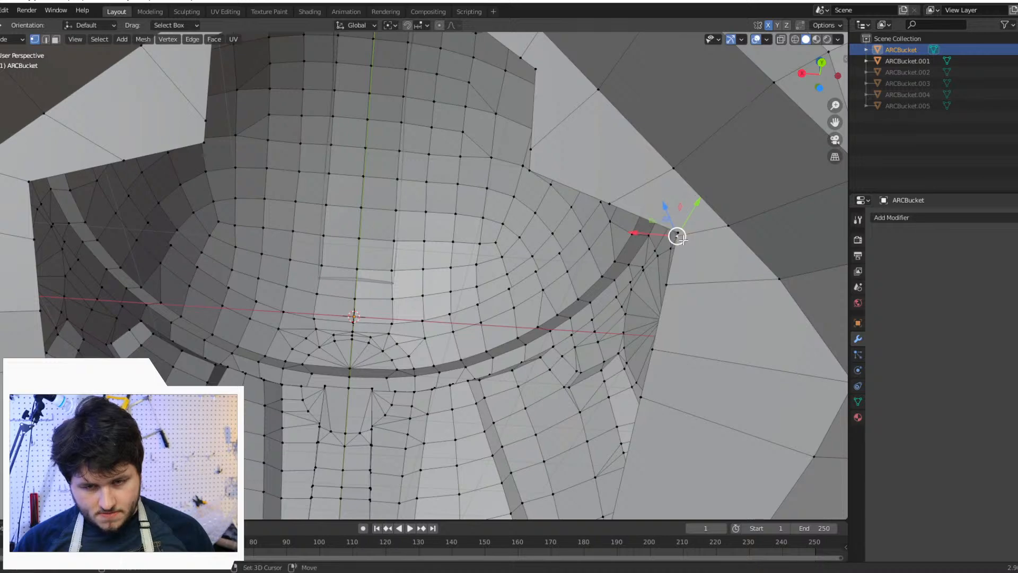
key(m)
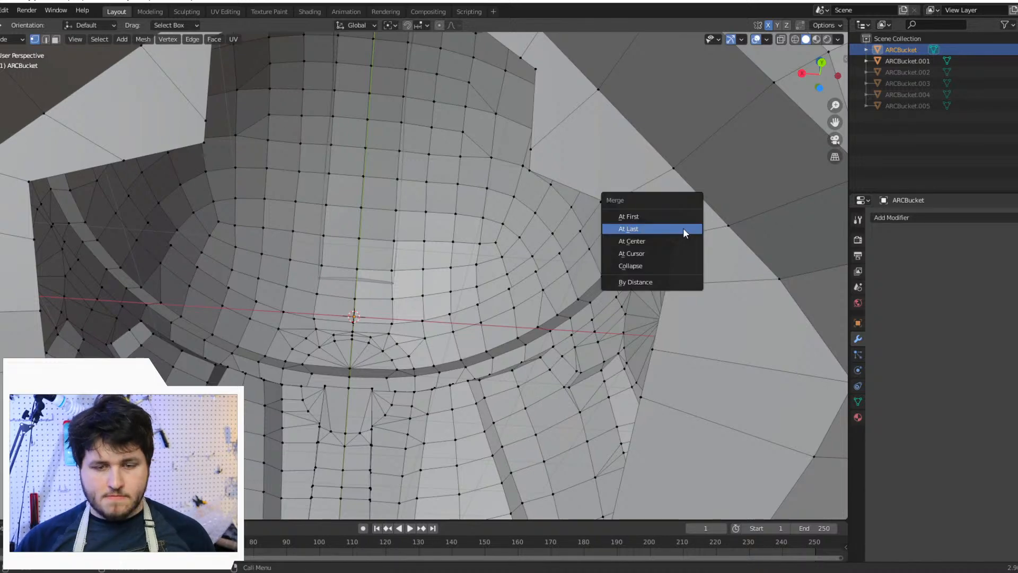
click(683, 229)
Step: Connect the vertex just right of centre on the vent opening's lower edge to the middle vertex of the rim below
middle_drag(678, 231, 579, 298)
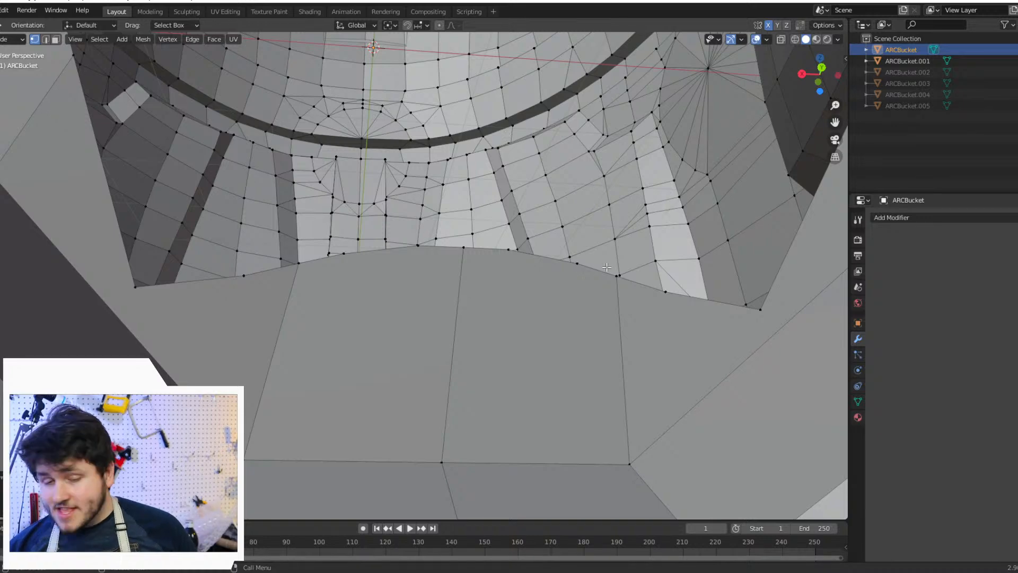
mouse_move(598, 305)
middle_down()
mouse_move(598, 331)
mouse_move(595, 316)
middle_up()
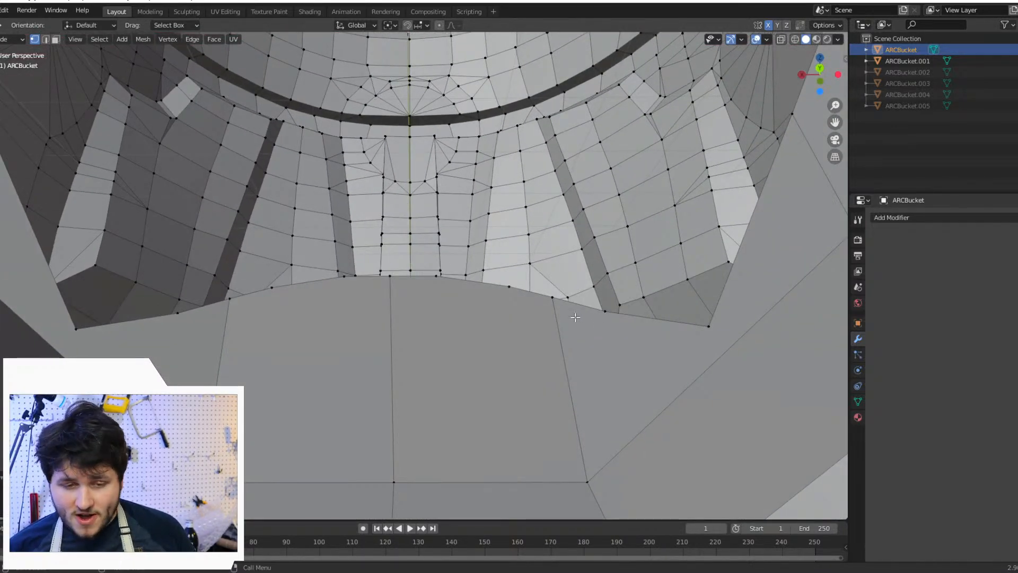
click(553, 304)
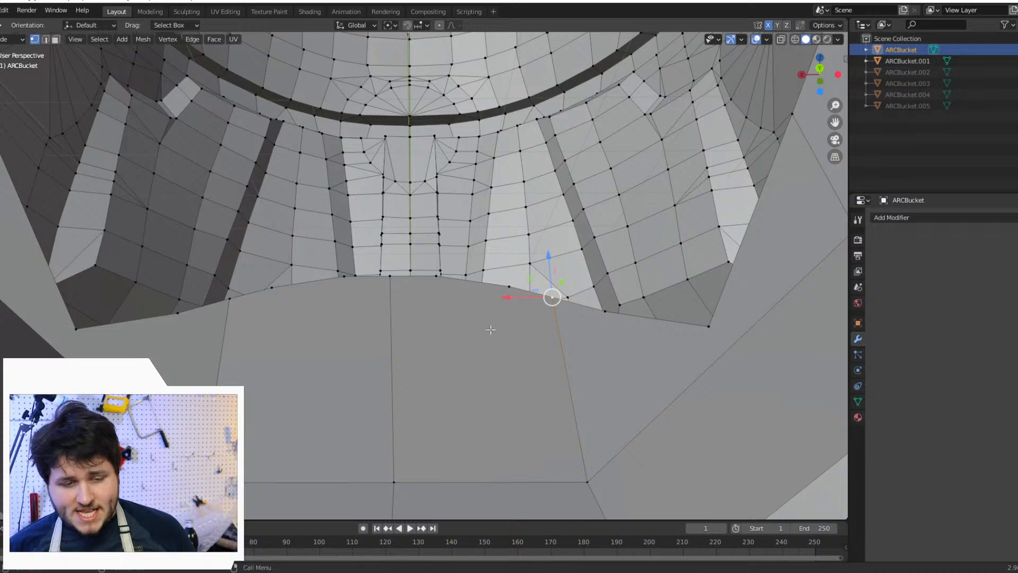
click(407, 470)
click(442, 279)
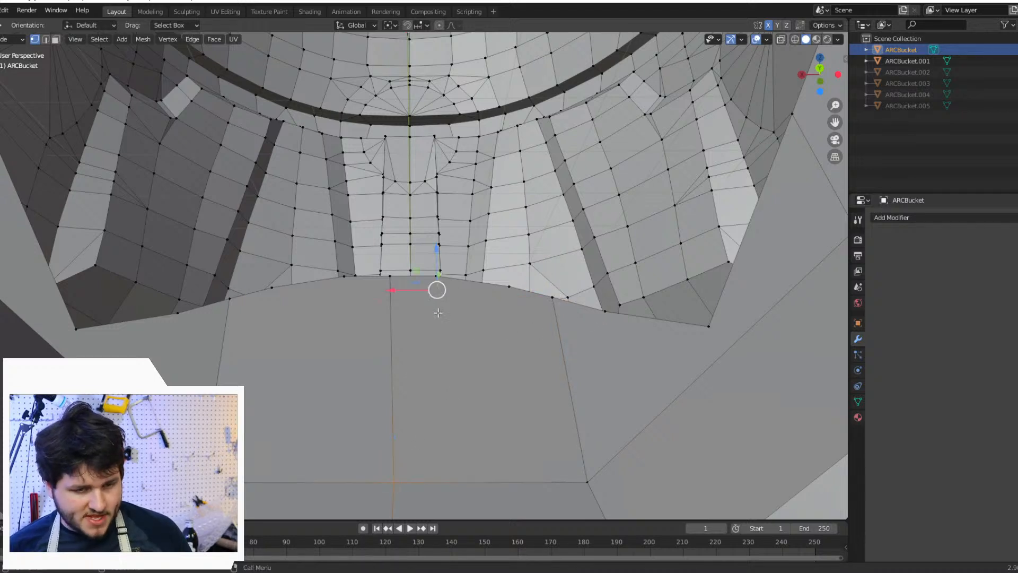
shift+click(398, 472)
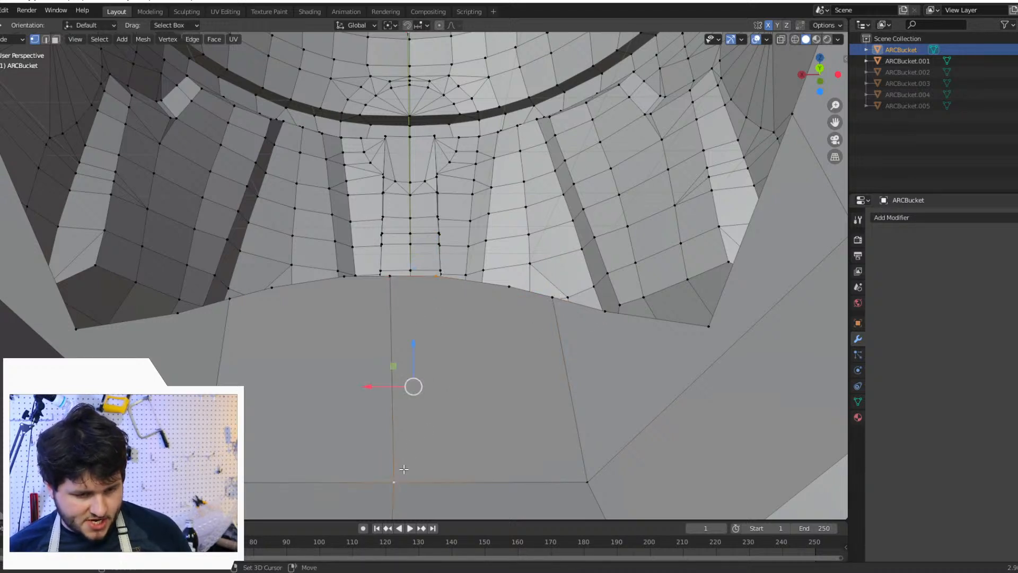
Step: Connect two left vertices and one further right vertex of the opening's lower edge to the same middle rim vertex
click(342, 276)
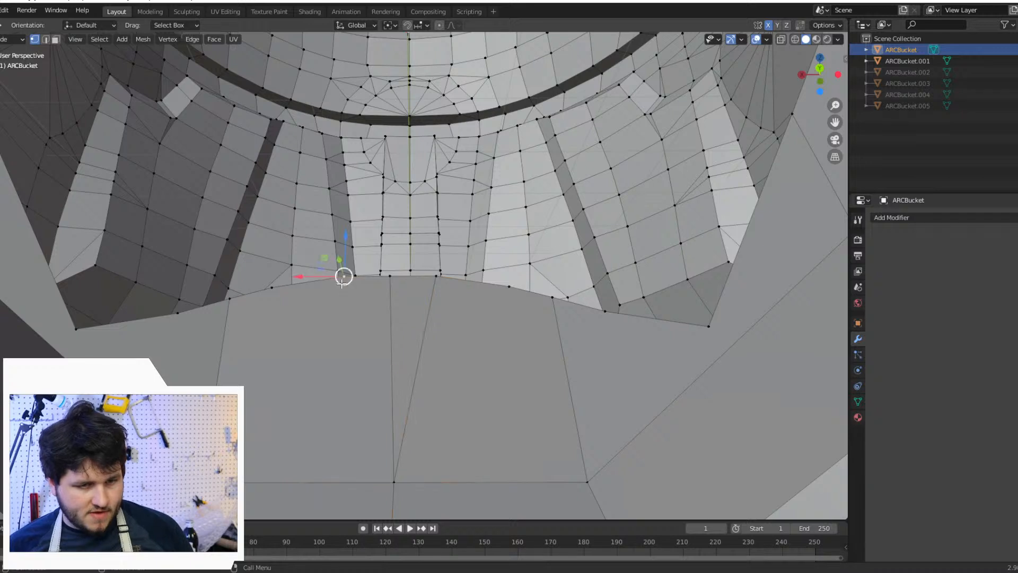
shift+click(395, 477)
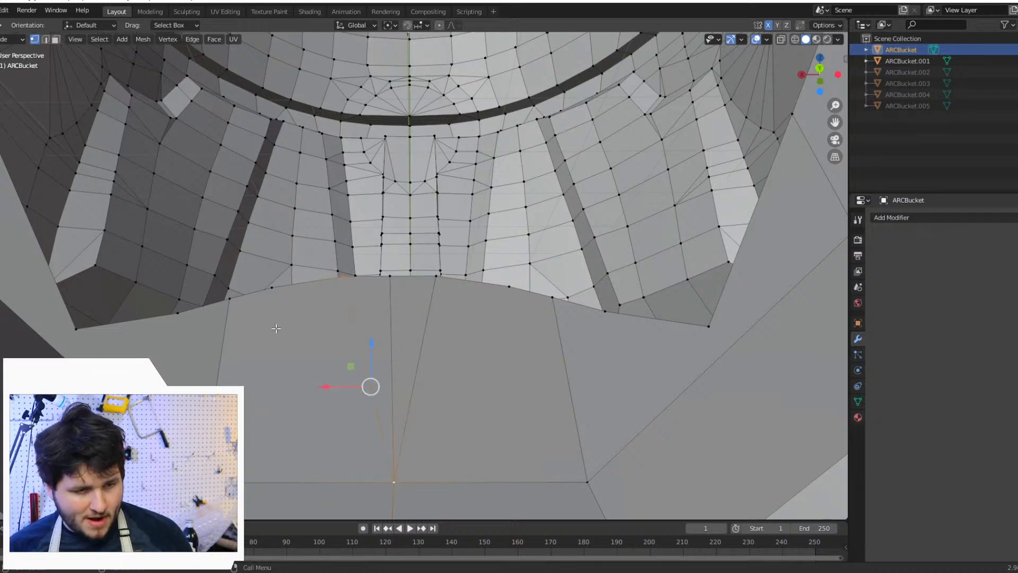
click(279, 298)
shift+click(390, 481)
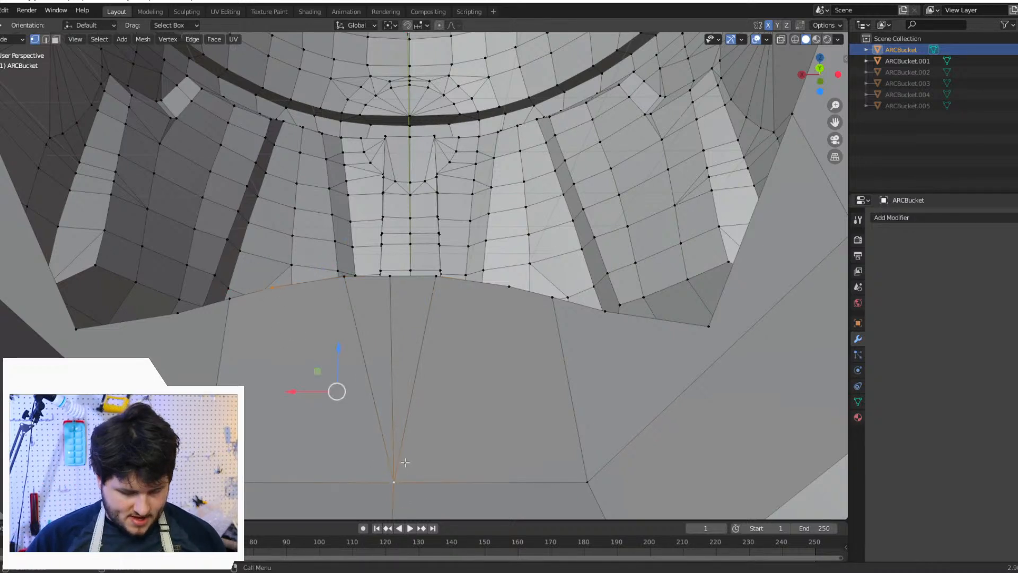
click(395, 479)
shift+click(505, 286)
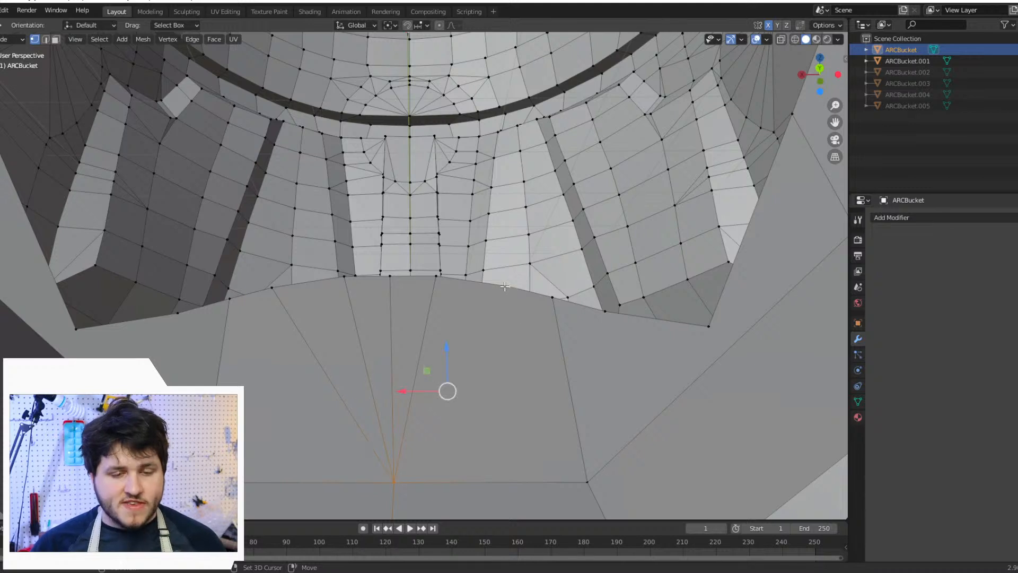
click(507, 287)
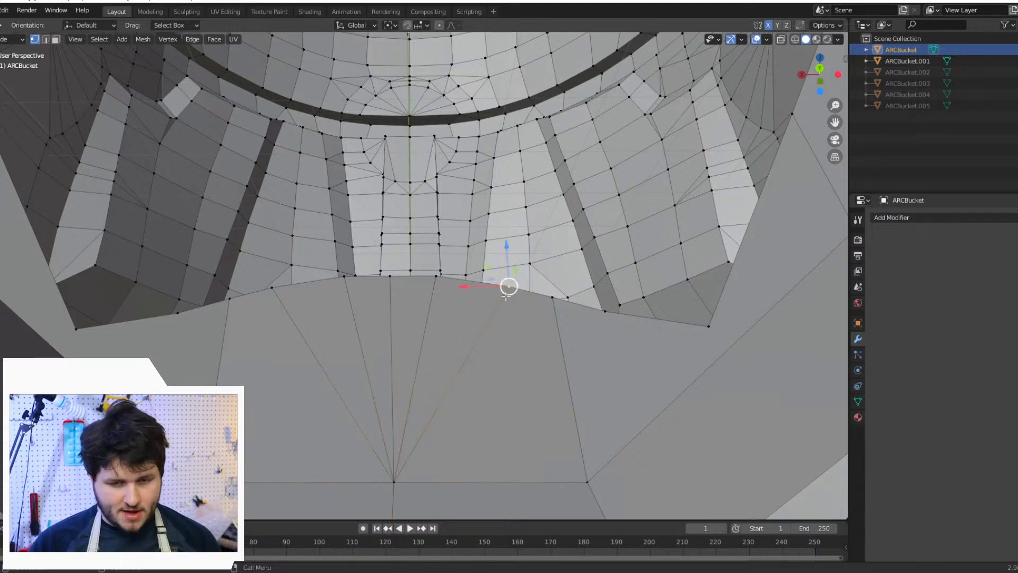
Step: Connect two vertices on each side of the vent opening's lower edge to the lower-right and lower-left rim vertices
shift+click(589, 483)
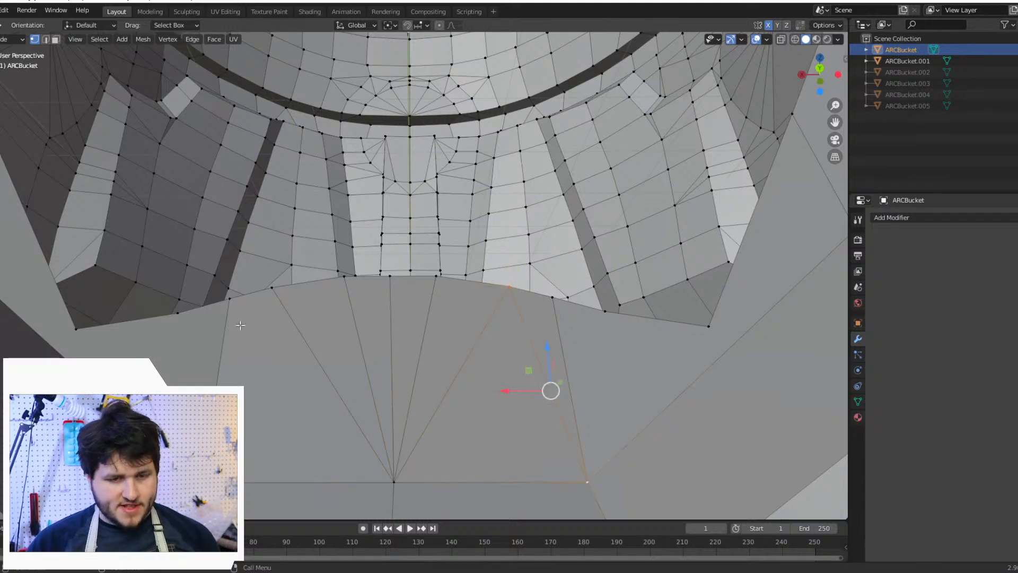
click(272, 287)
shift+click(198, 490)
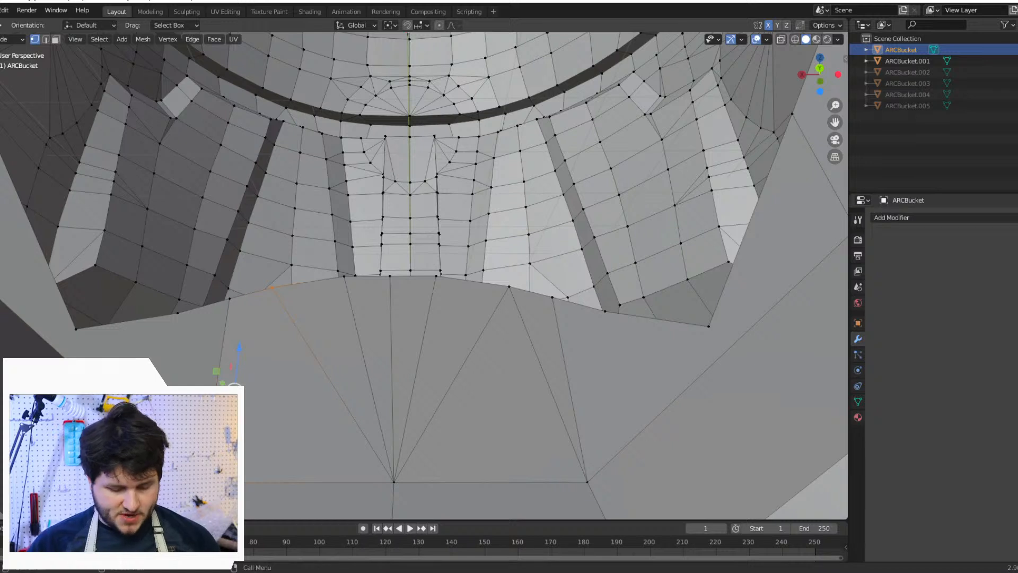
click(177, 313)
shift+click(198, 490)
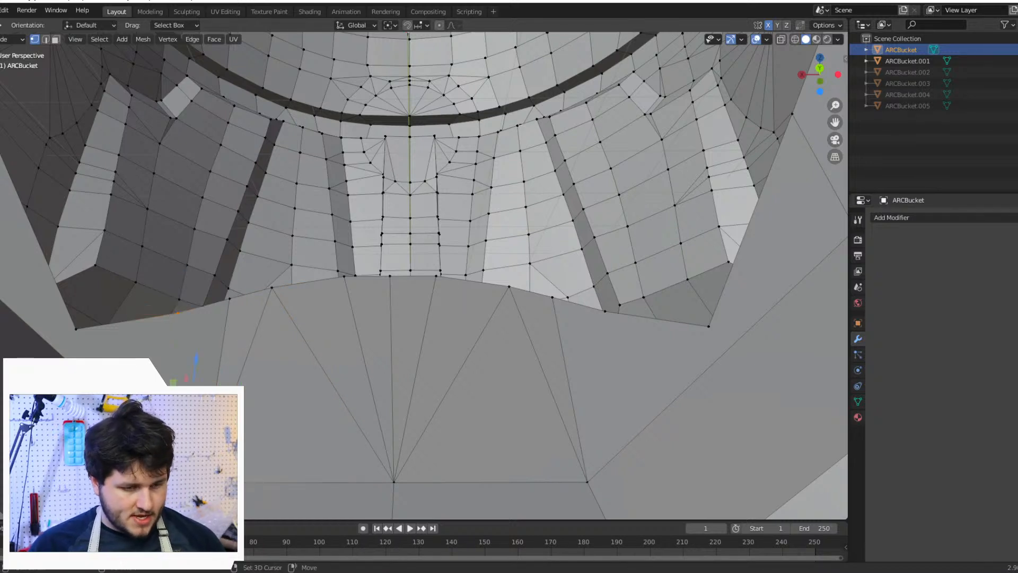
click(605, 310)
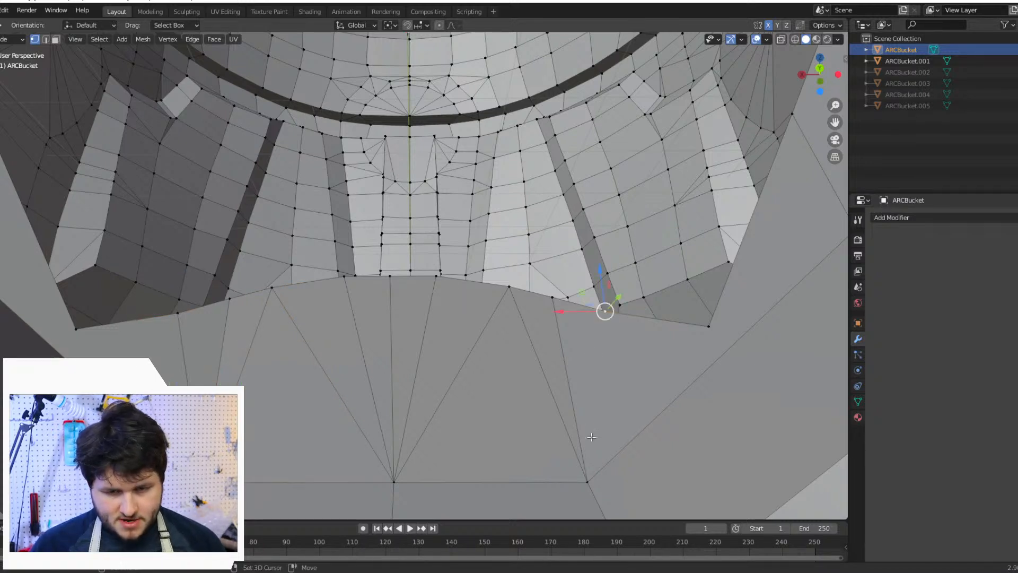
shift+click(587, 481)
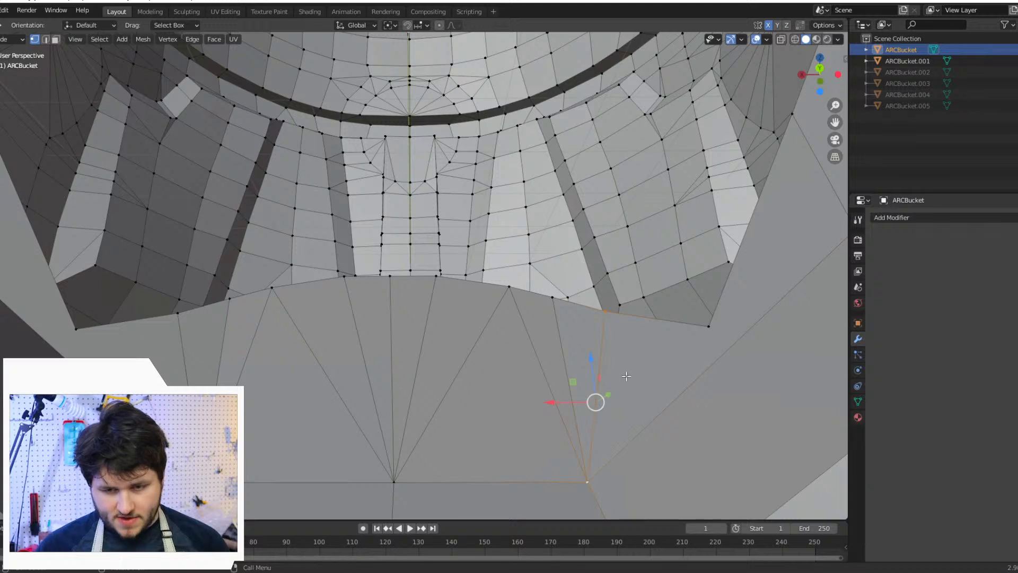
Step: Connect the opening's lower-right corner vertex to the right side rim vertex and to the lower-right rim vertex
scroll(628, 365, down, 1)
click(616, 310)
shift+click(708, 247)
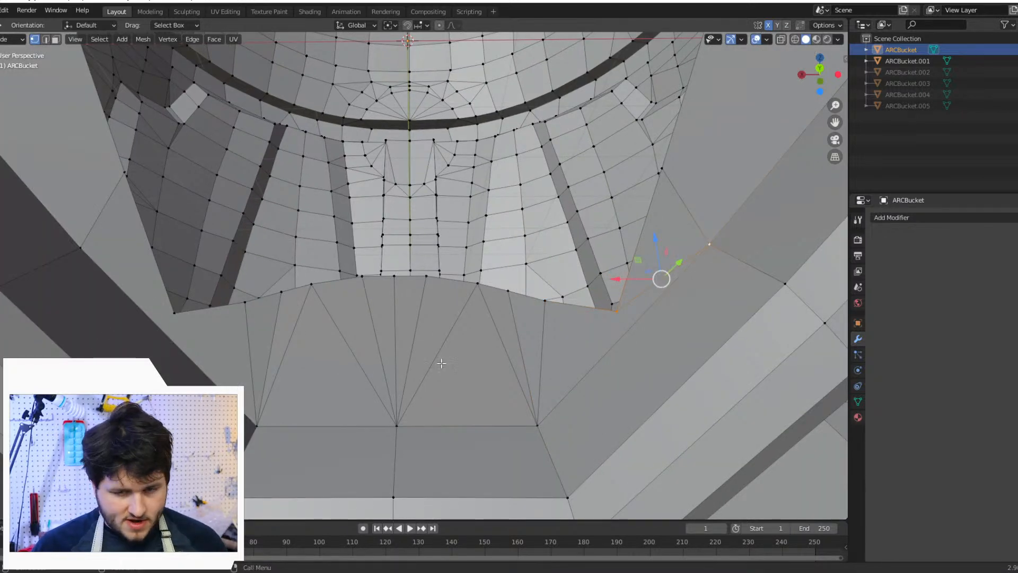
click(618, 312)
shift+click(544, 421)
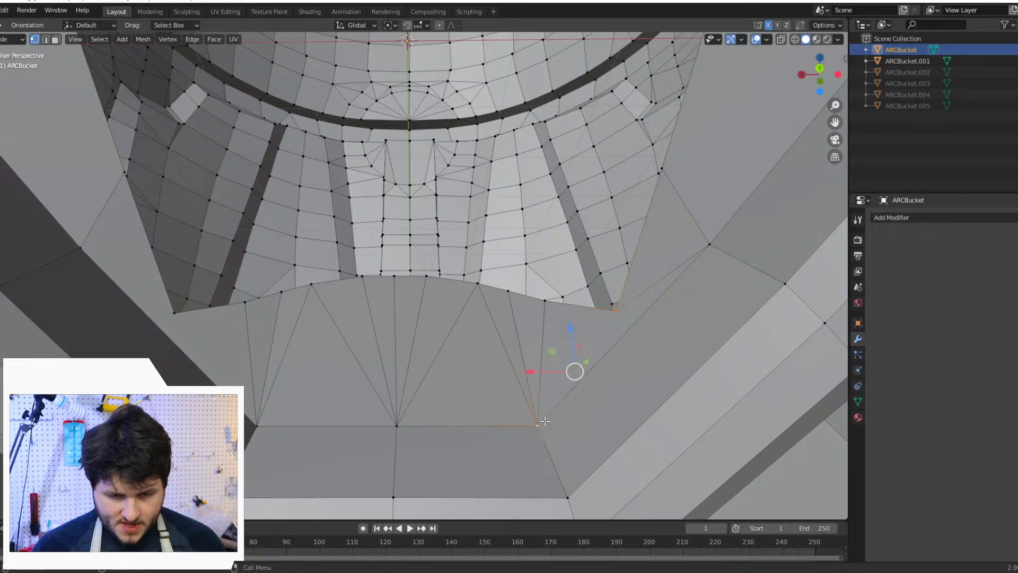
Step: Connect the opening's lower-left corner vertex to the lower-left rim vertex and to the left side rim vertex
click(173, 312)
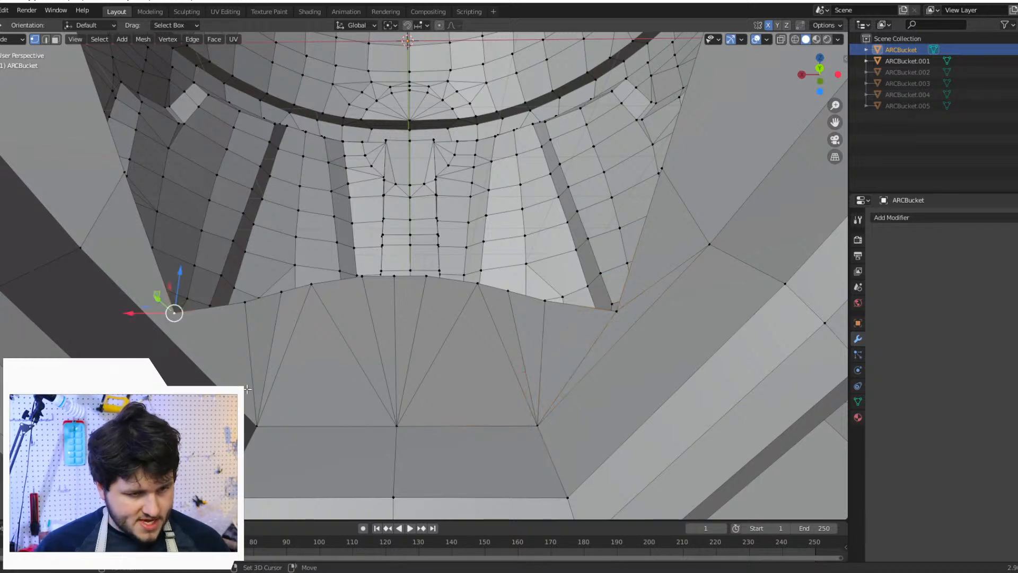
shift+click(256, 424)
click(174, 314)
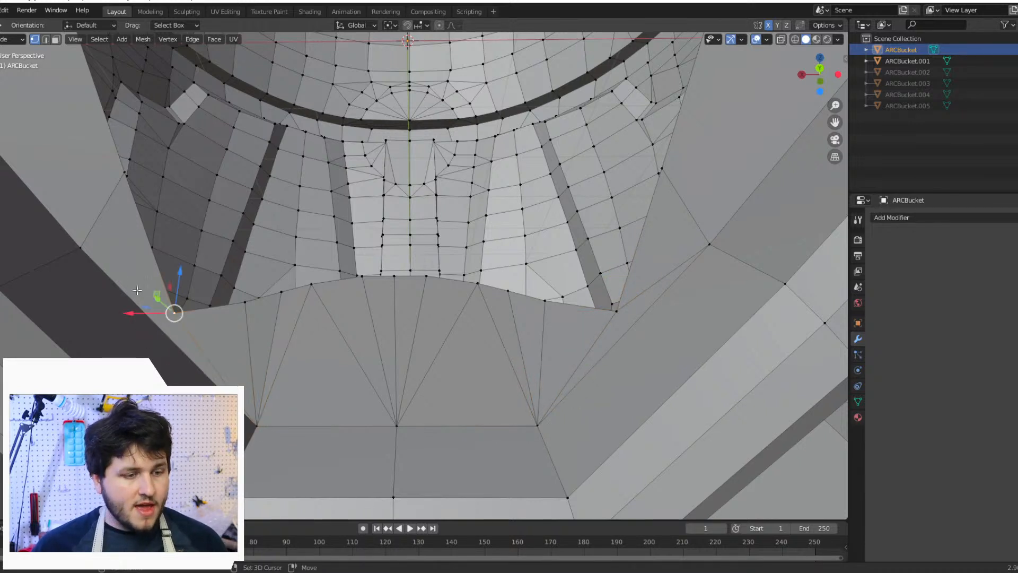
shift+click(81, 249)
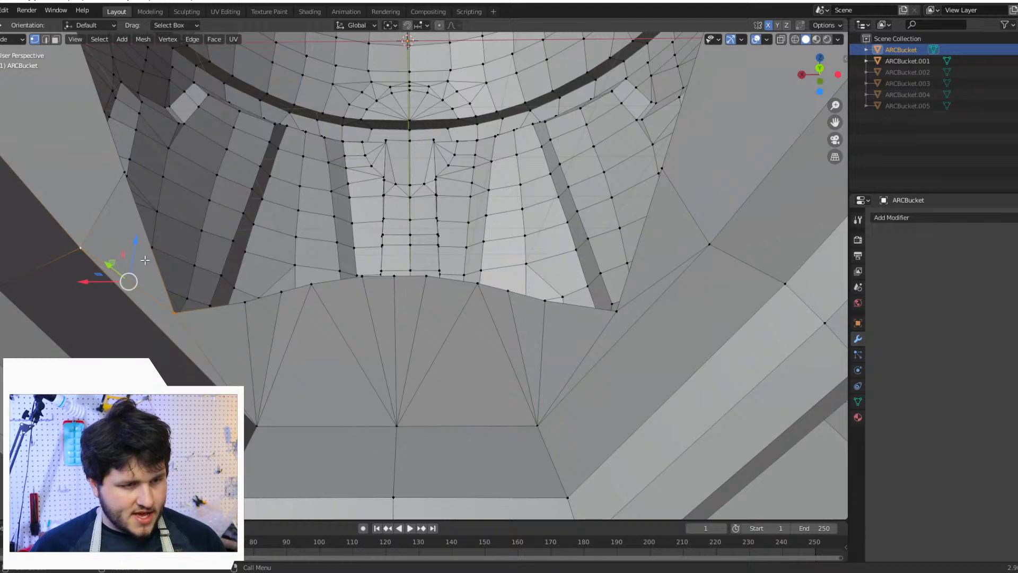
Step: Merge the doubled vertices at the opening's left corner, where the upper edge meets the left side, using At Last
middle_drag(145, 260, 300, 291)
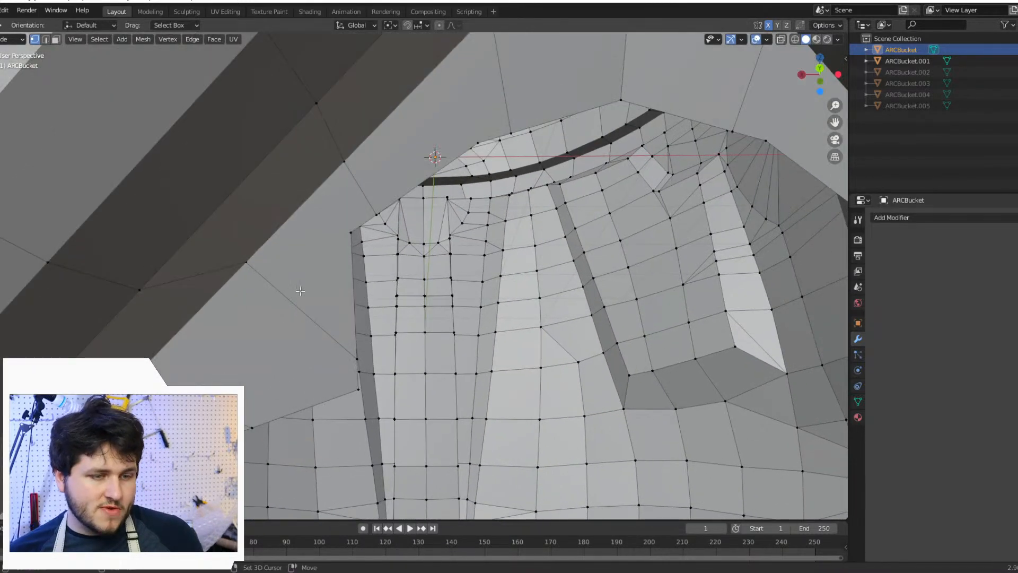
click(376, 213)
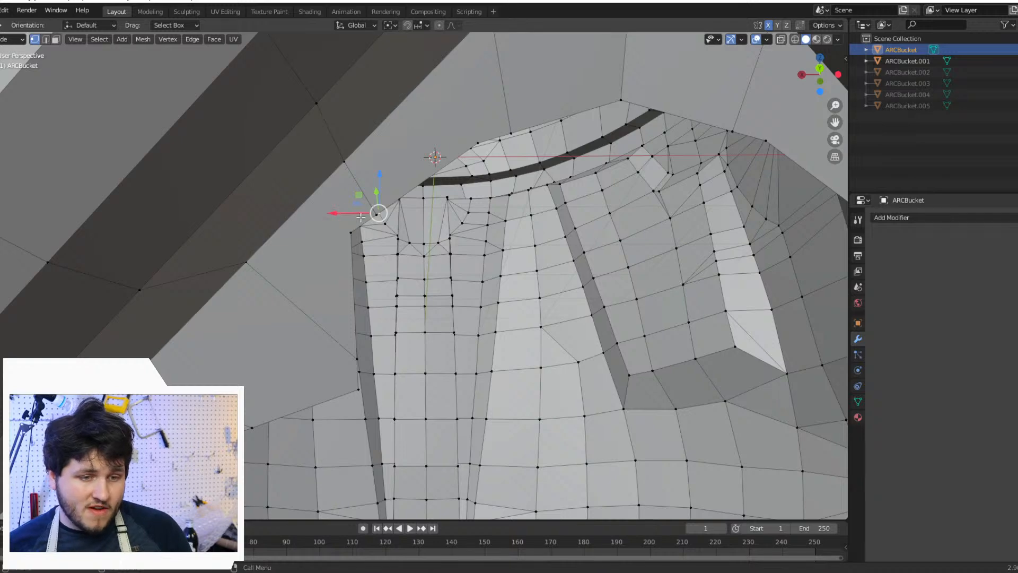
middle_drag(363, 216, 352, 217)
click(299, 207)
shift+click(272, 225)
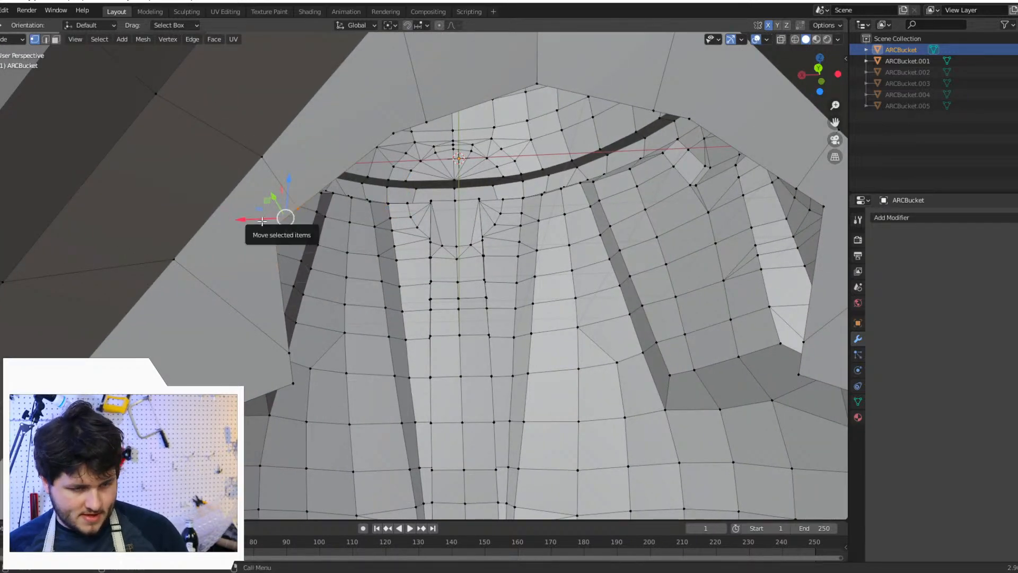
key(comma)
key(Escape)
key(m)
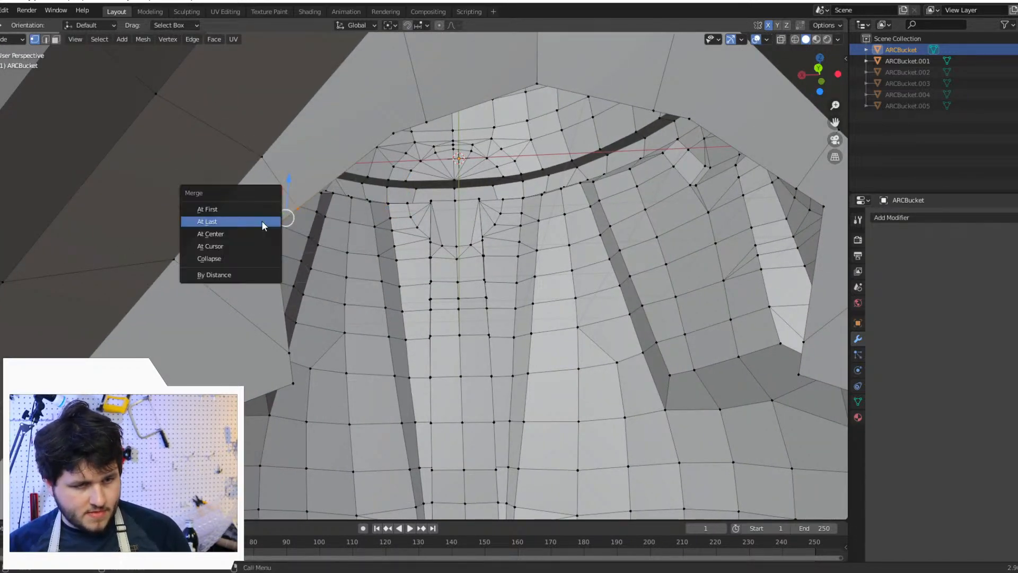
click(261, 226)
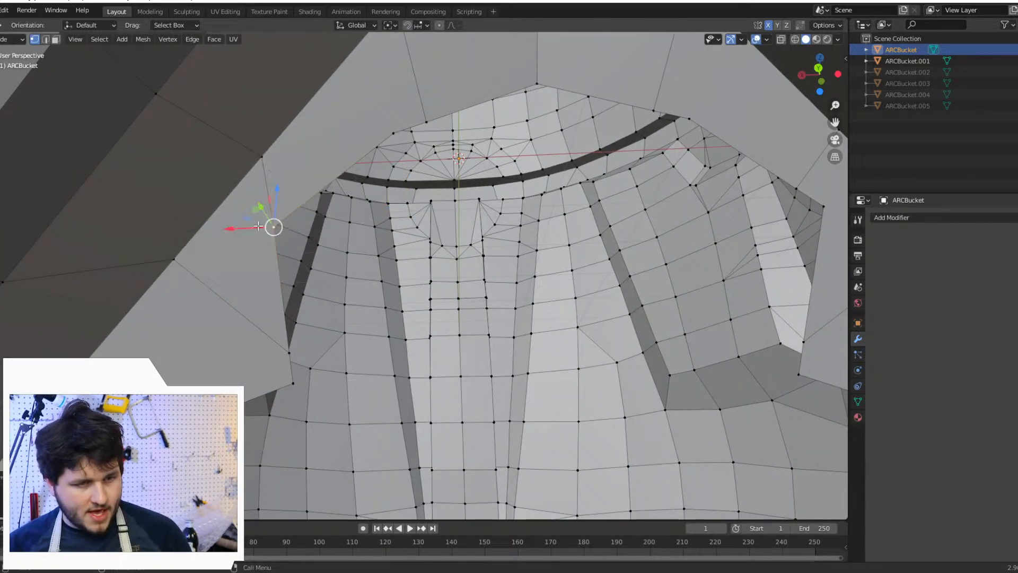
Step: Merge the doubled vertices on the opening's upper edge on both sides of its peak using At Last
click(425, 123)
shift+click(392, 133)
key(m)
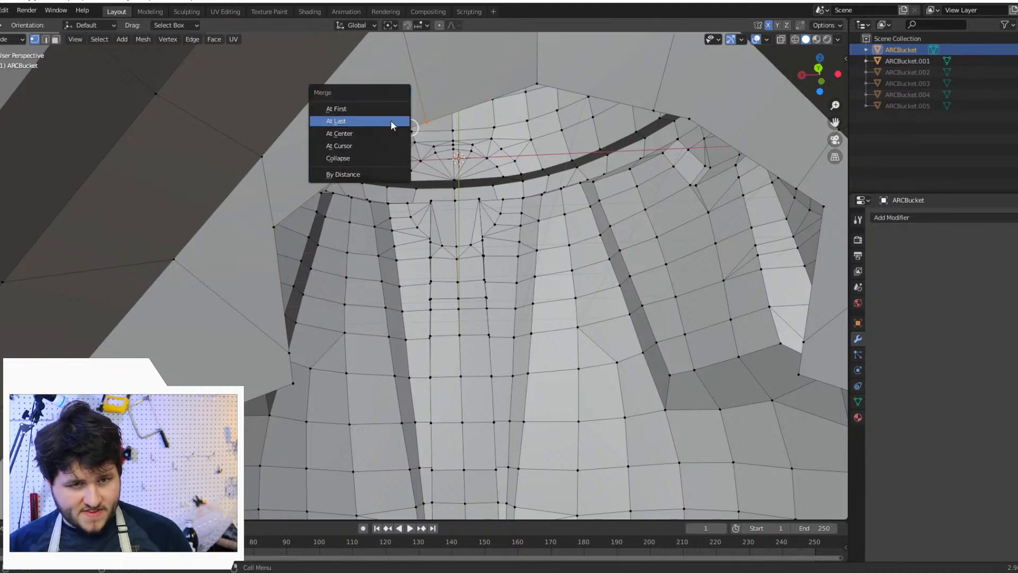
click(393, 123)
click(657, 108)
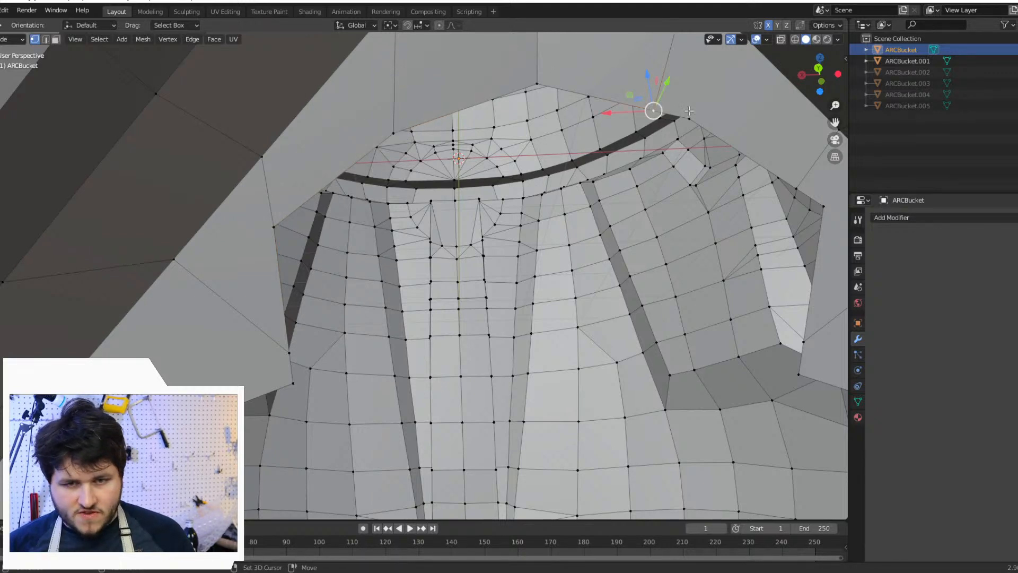
shift+click(690, 116)
key(m)
click(695, 113)
Step: Merge the doubled vertices at the opening's right corner and connect the merged vertex to the right rim vertex
middle_drag(696, 113, 662, 143)
click(668, 155)
shift+click(700, 176)
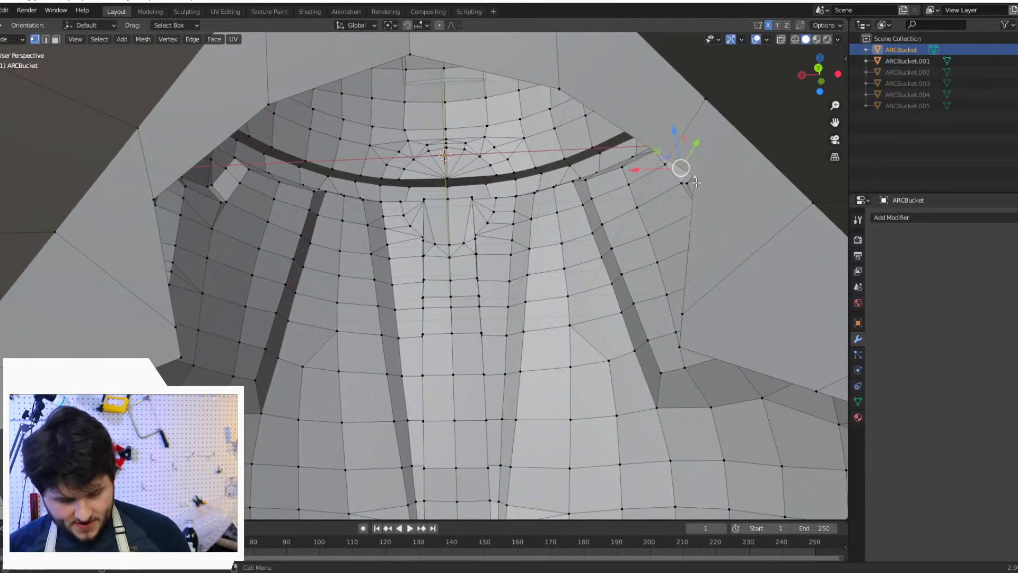
key(m)
click(695, 187)
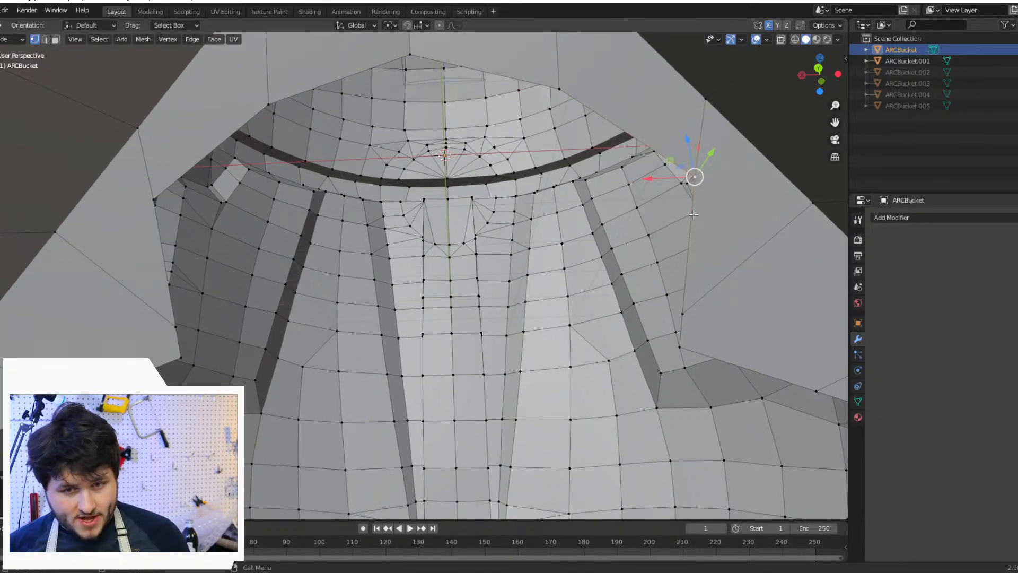
shift+click(794, 203)
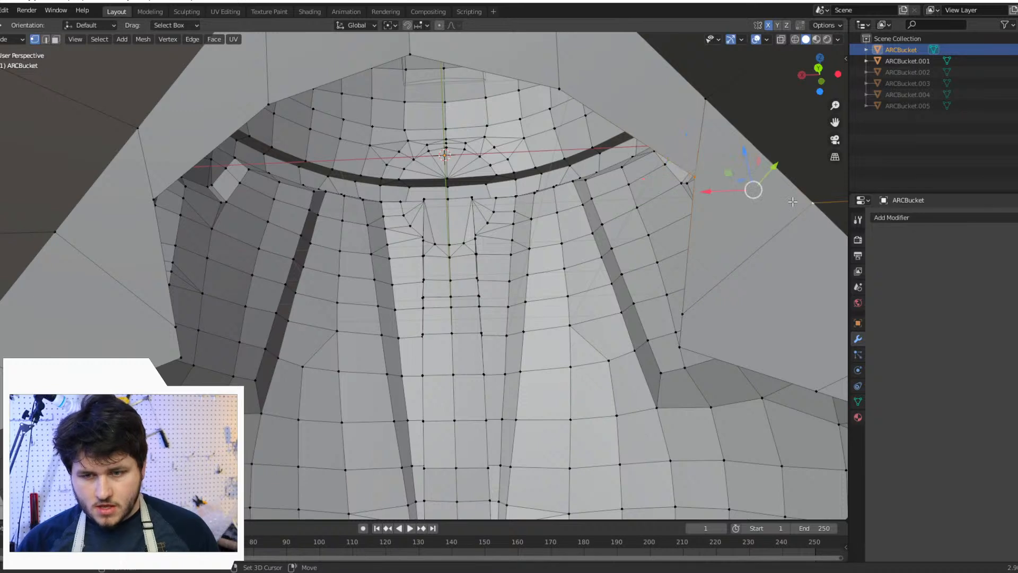
Step: Merge the doubled vertices at the lower ends of the opening's left and right side edges
click(173, 331)
shift+click(181, 359)
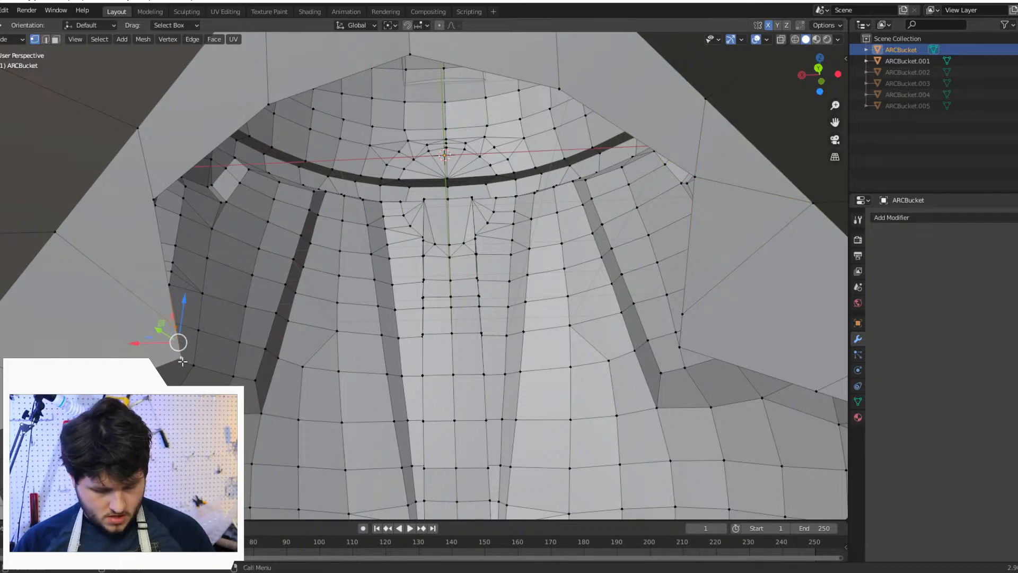
key(alt+m)
click(184, 361)
click(682, 314)
shift+click(679, 347)
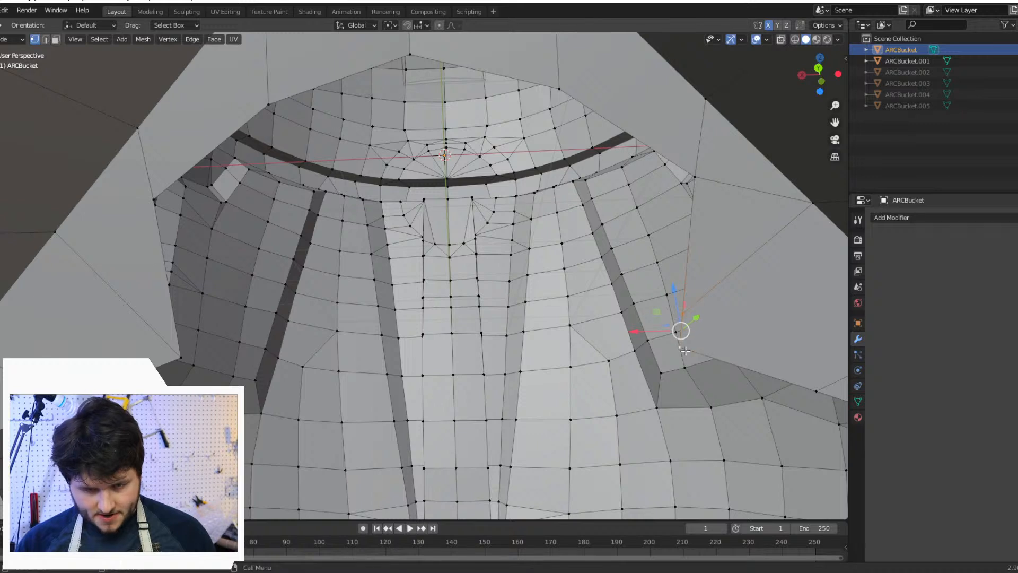
key(alt+m)
click(687, 350)
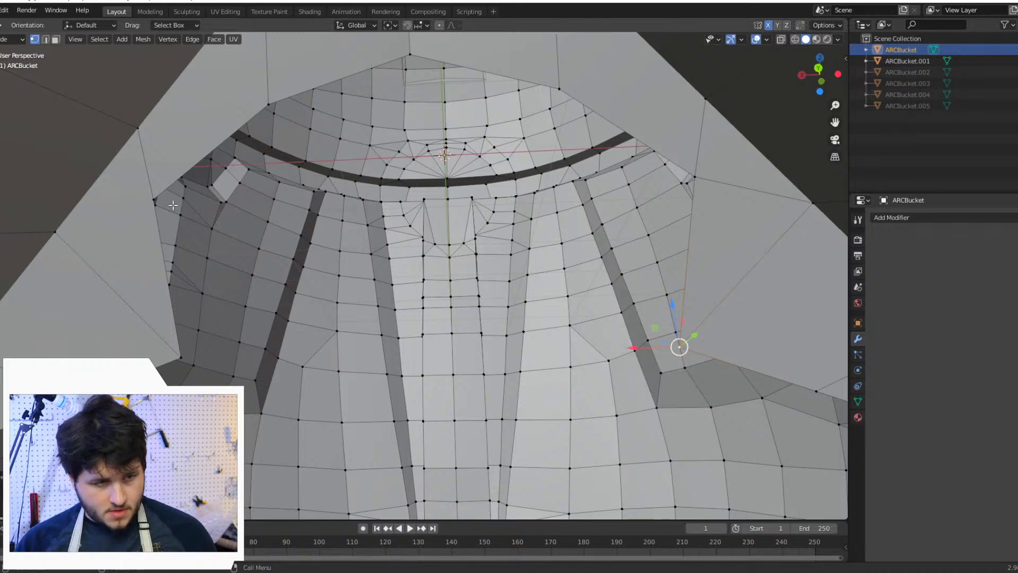
Step: Connect the opening's left corner vertex to the left rim vertex, undoing the mistaken merge of the two
click(154, 199)
shift+click(62, 221)
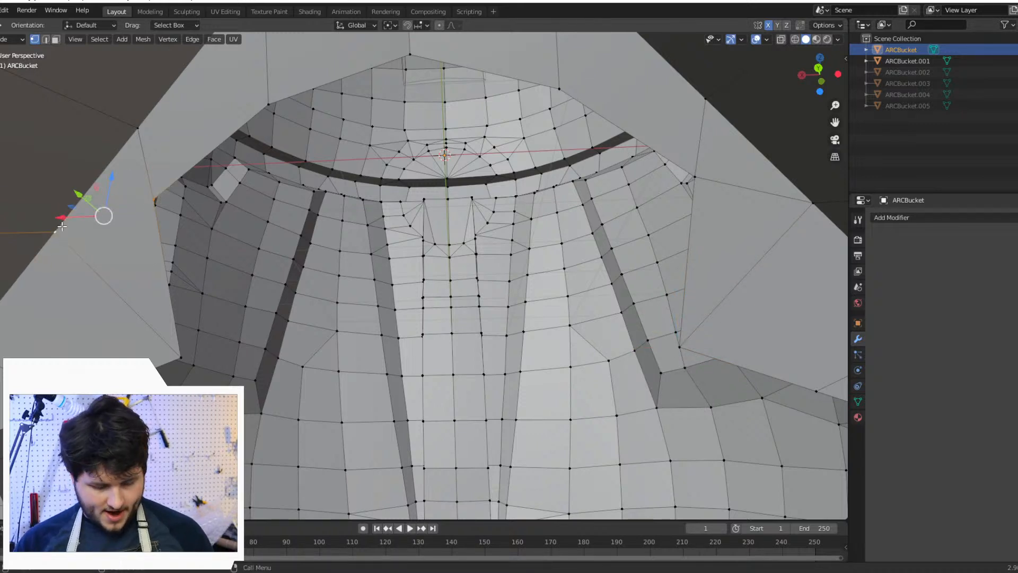
key(alt+m)
click(66, 228)
key(ctrl+z)
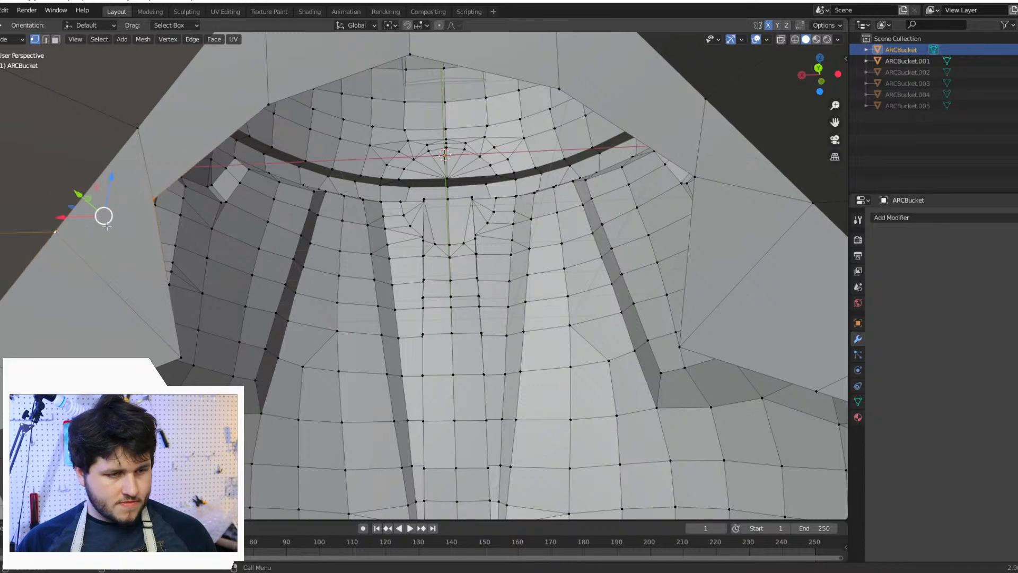
Step: Fill a narrow vertical face across the opening between its top peak edge and the matching middle segment of the lower edge
scroll(108, 225, down, 4)
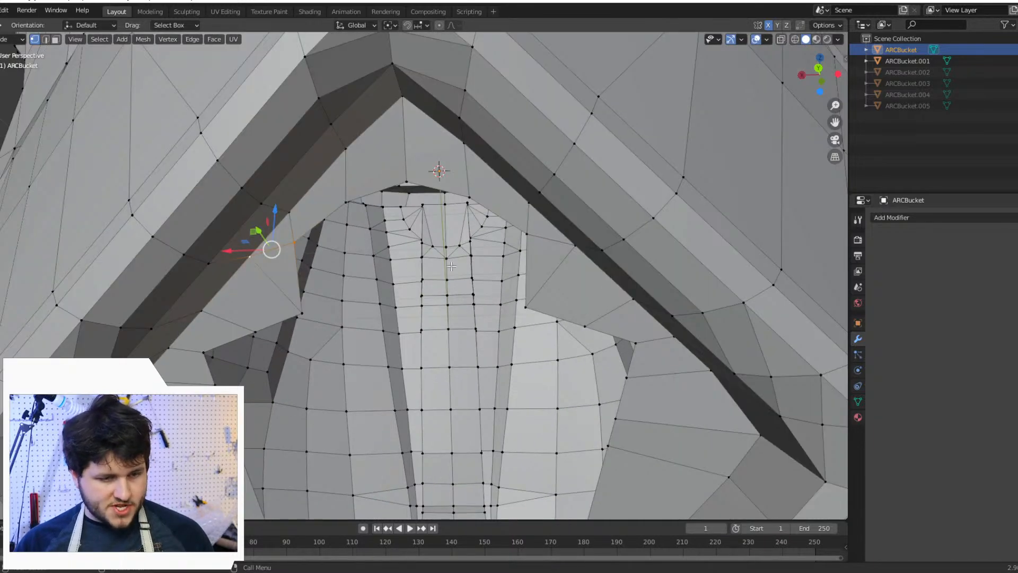
middle_drag(451, 266, 531, 147)
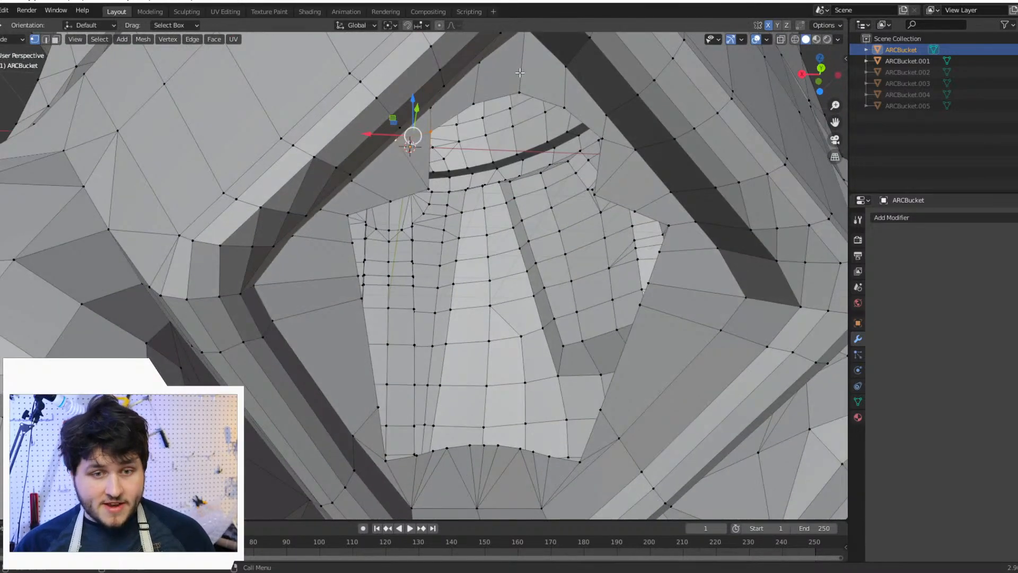
middle_drag(520, 73, 466, 118)
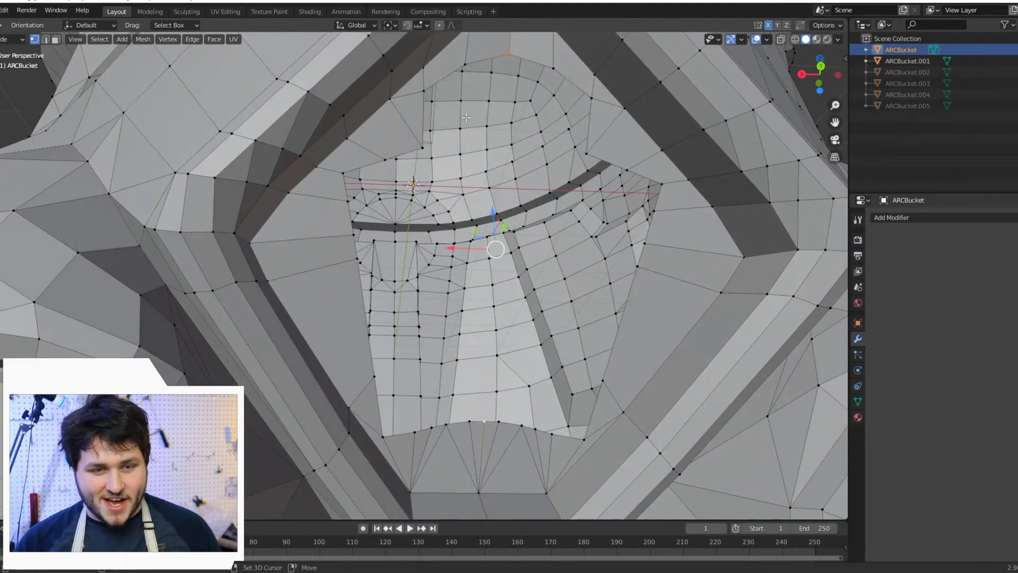
shift+click(462, 61)
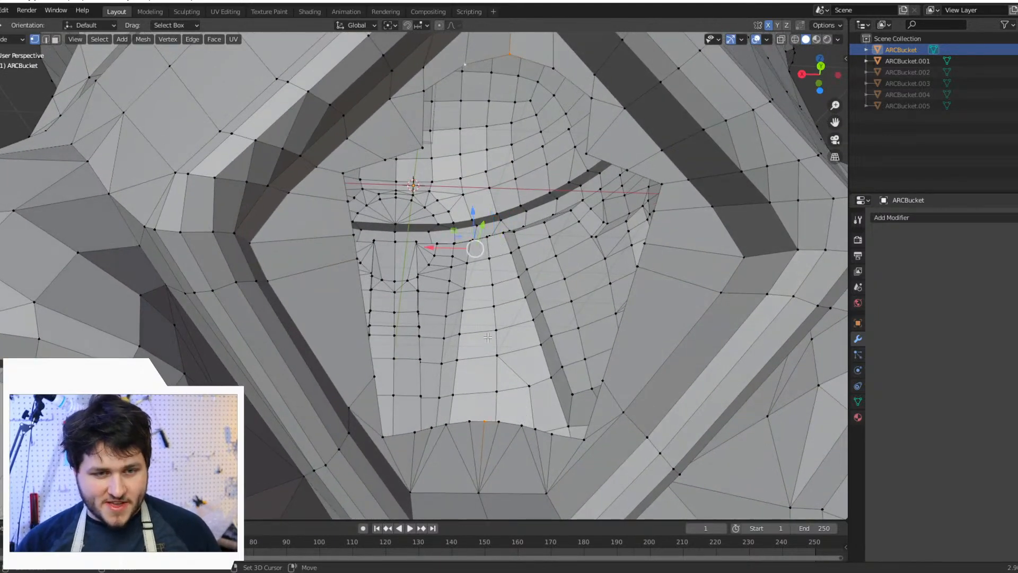
shift+click(468, 422)
key(f)
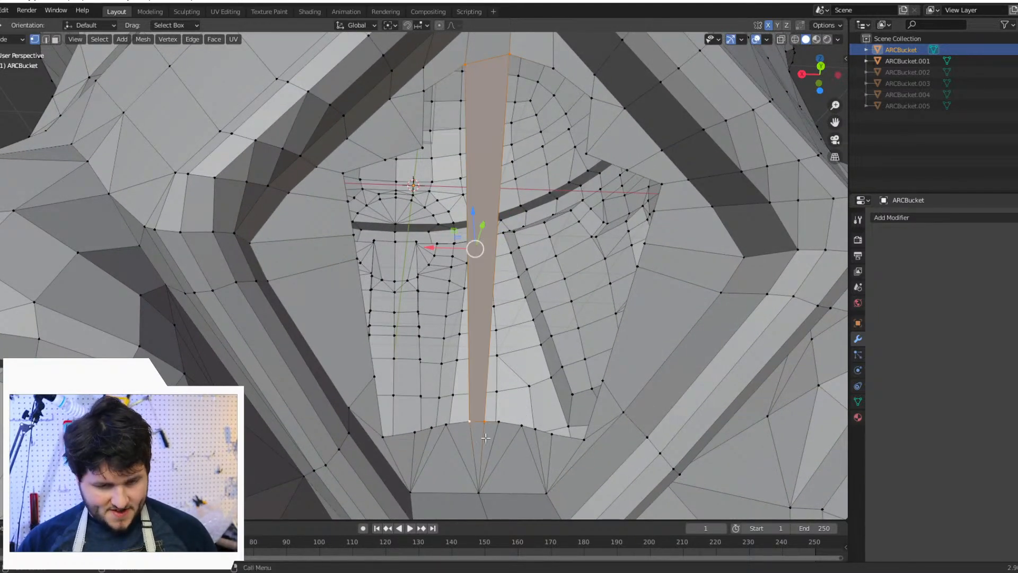
Step: Try to fill a second vertical face across the opening, left of the existing strip
click(442, 428)
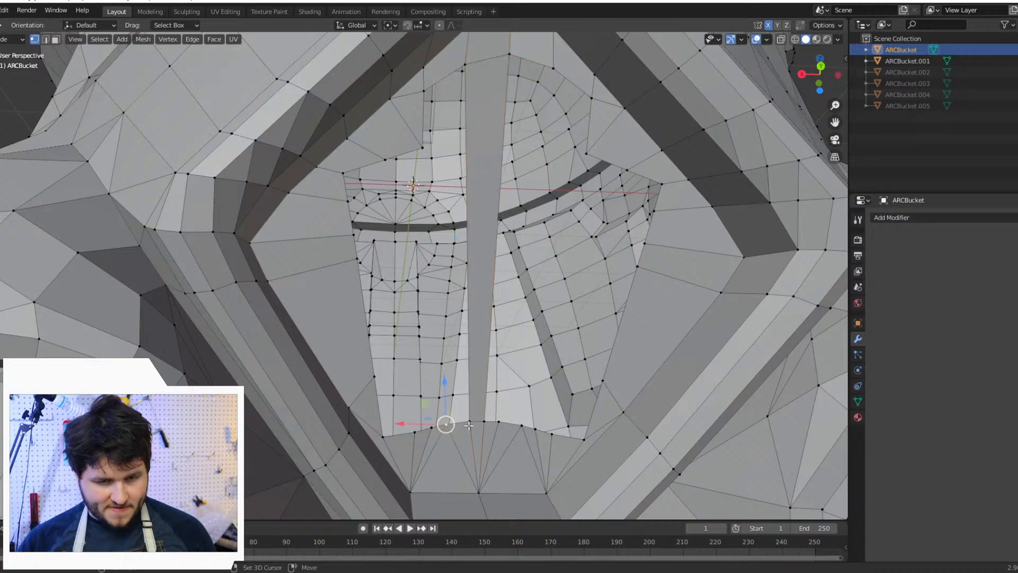
shift+click(423, 90)
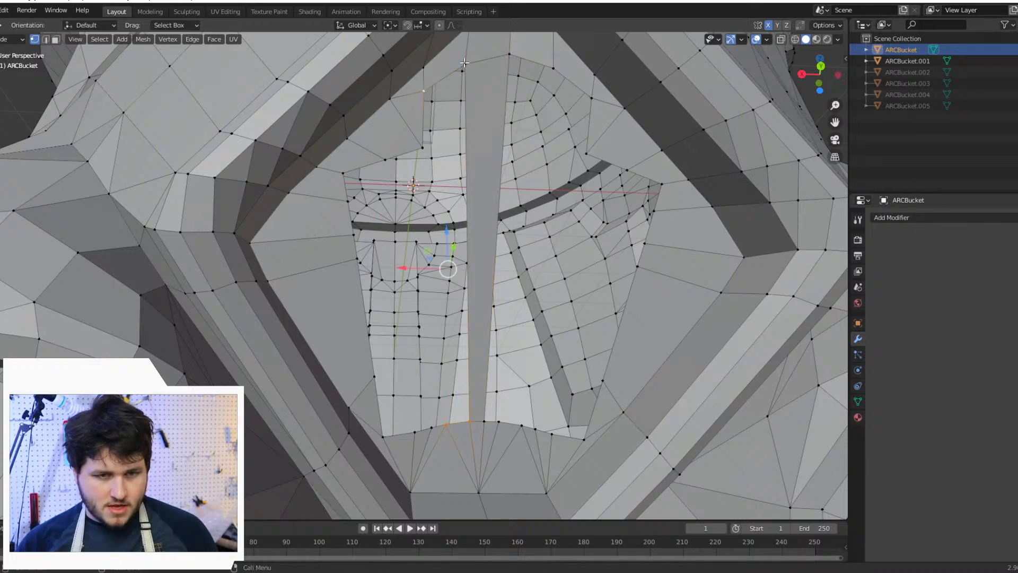
shift+click(464, 64)
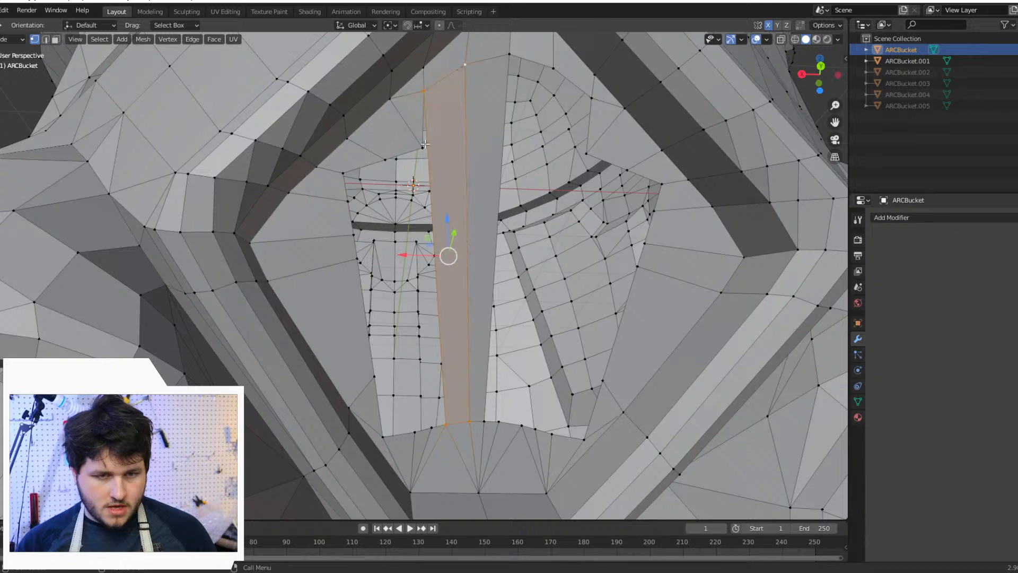
key(ctrl+z)
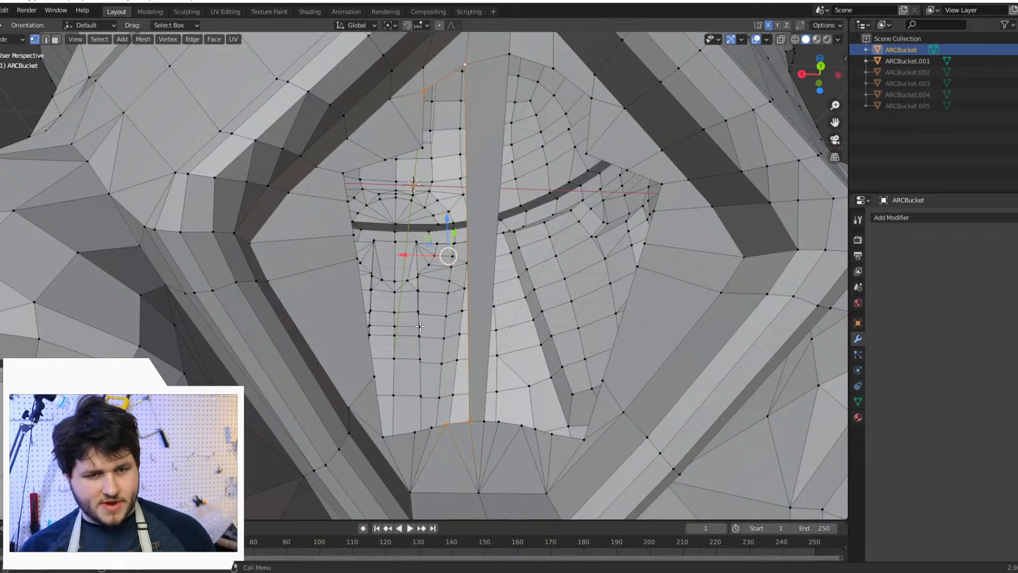
Step: Fill two triangular faces fanning from the opening's upper-left inner corner vertex to the top two segments of its left side edge
click(340, 174)
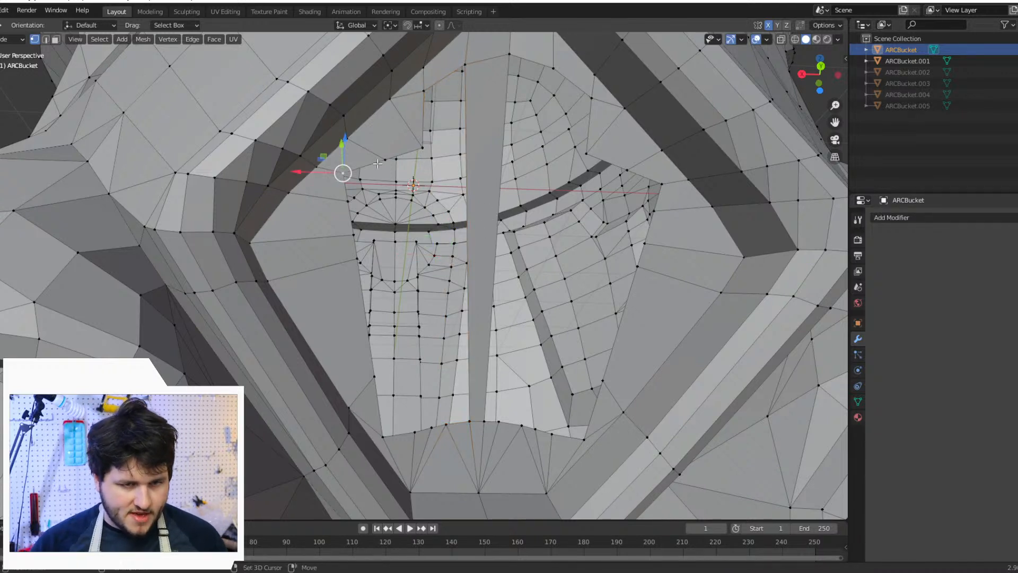
shift+click(384, 160)
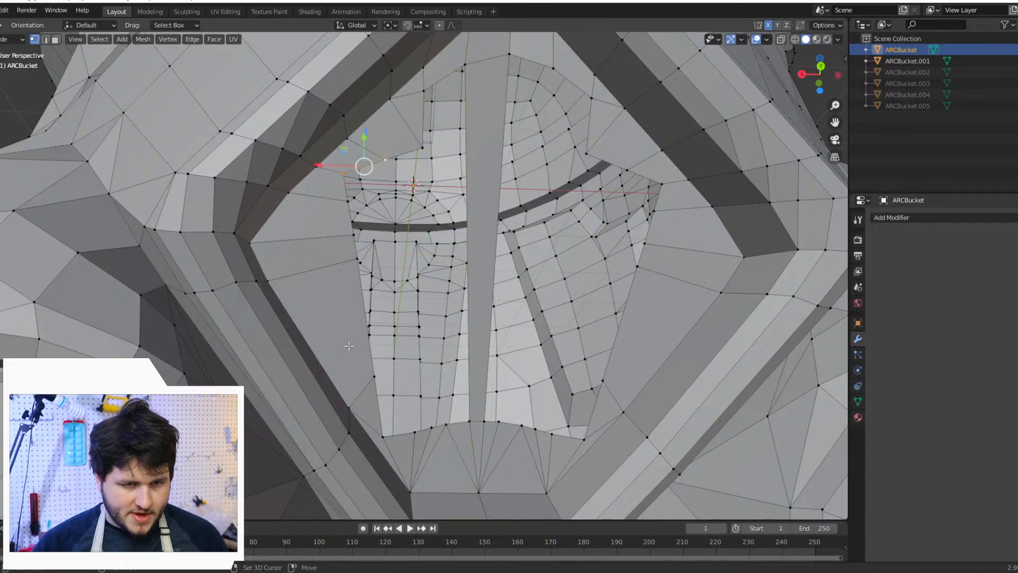
shift+click(342, 204)
click(342, 201)
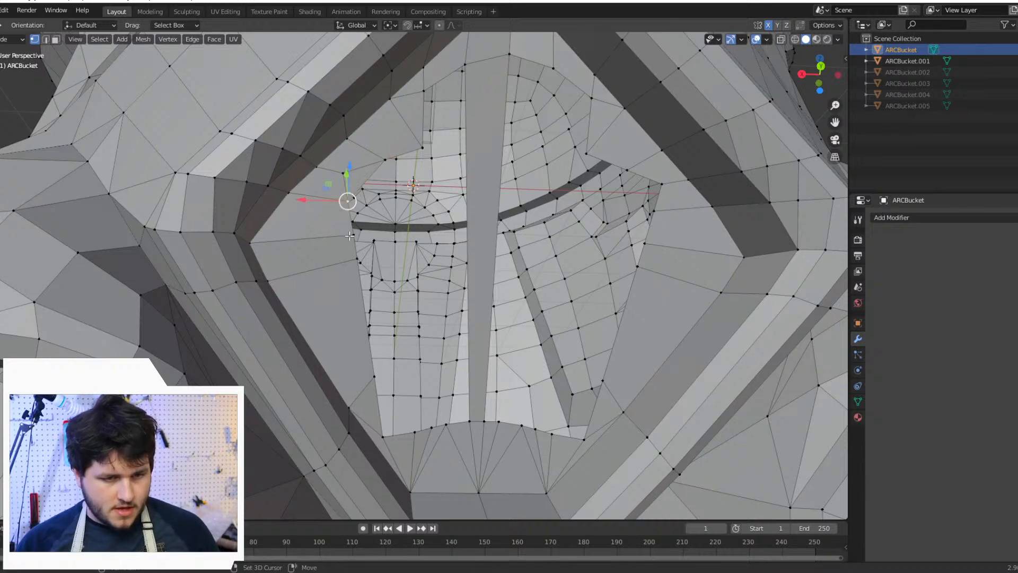
shift+click(351, 235)
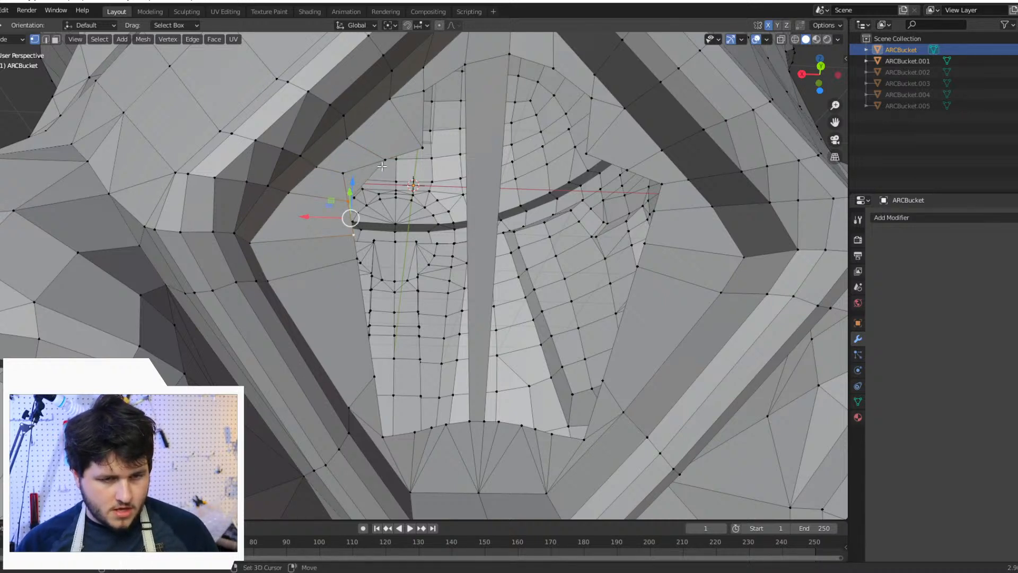
shift+click(383, 159)
key(f)
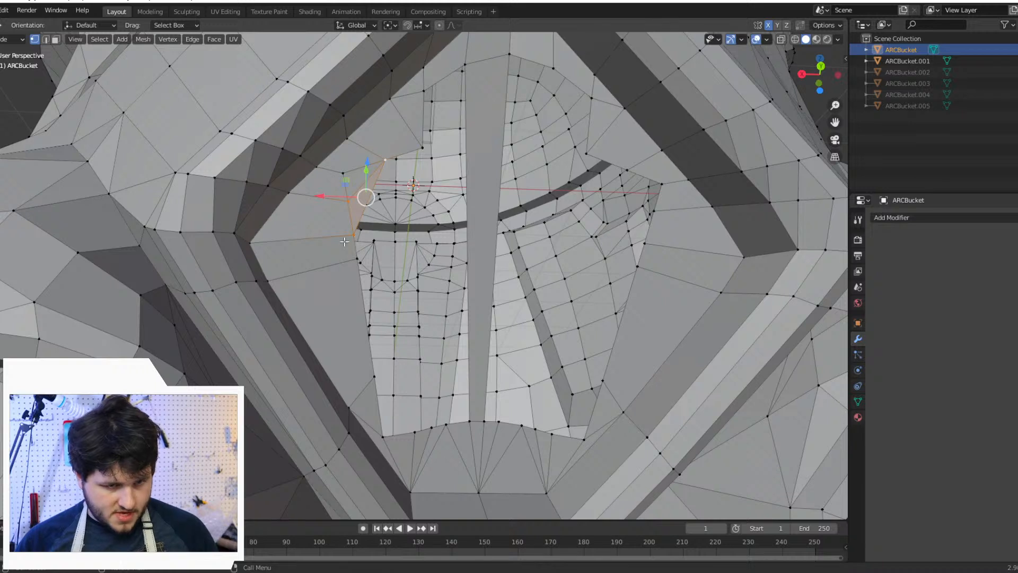
Step: Continue the fan from the upper-left inner corner vertex with two more triangular faces down the left side edge
click(351, 237)
shift+click(352, 261)
shift+click(383, 158)
key(f)
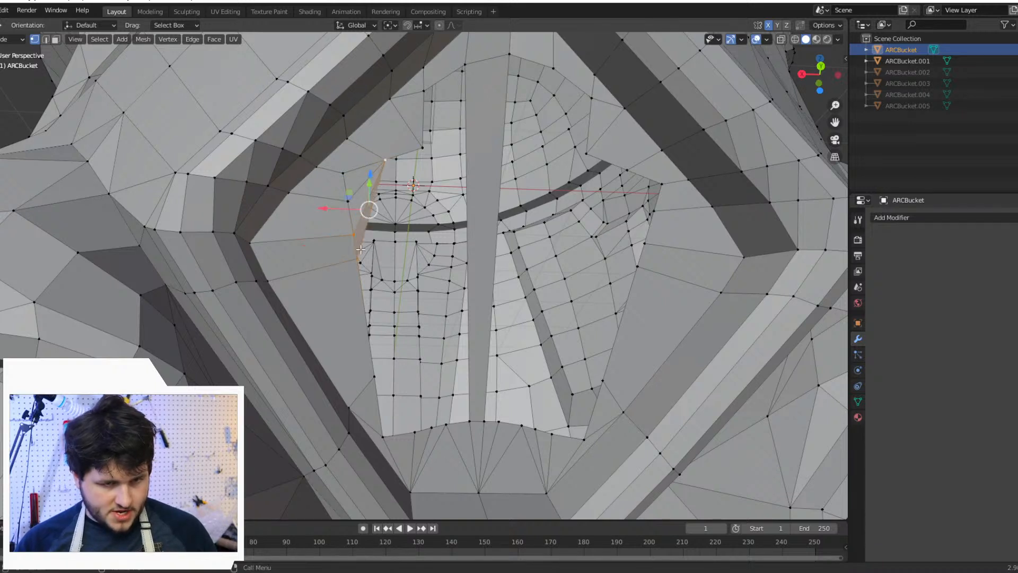
click(352, 237)
shift+click(357, 260)
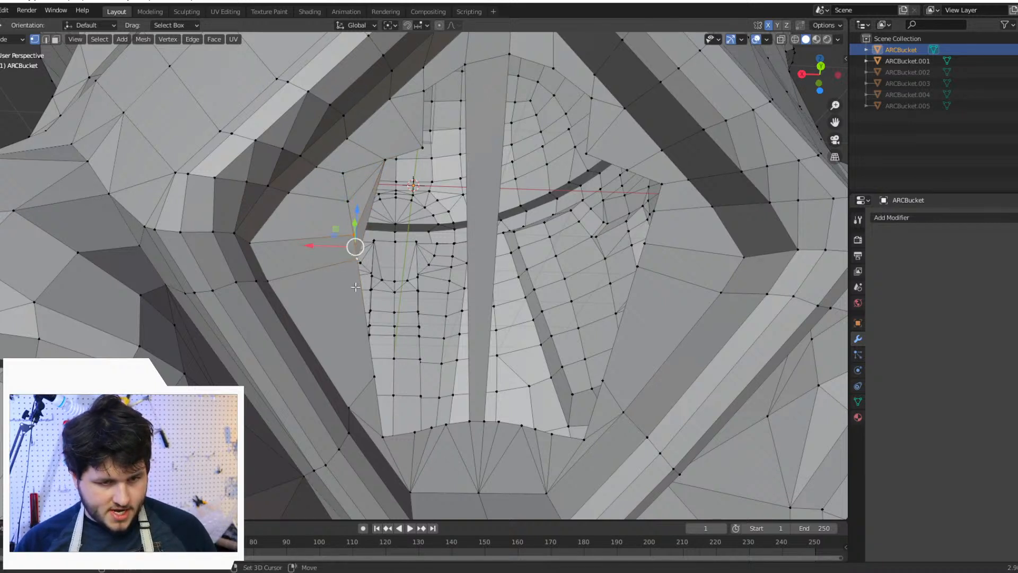
shift+click(373, 378)
shift+click(384, 159)
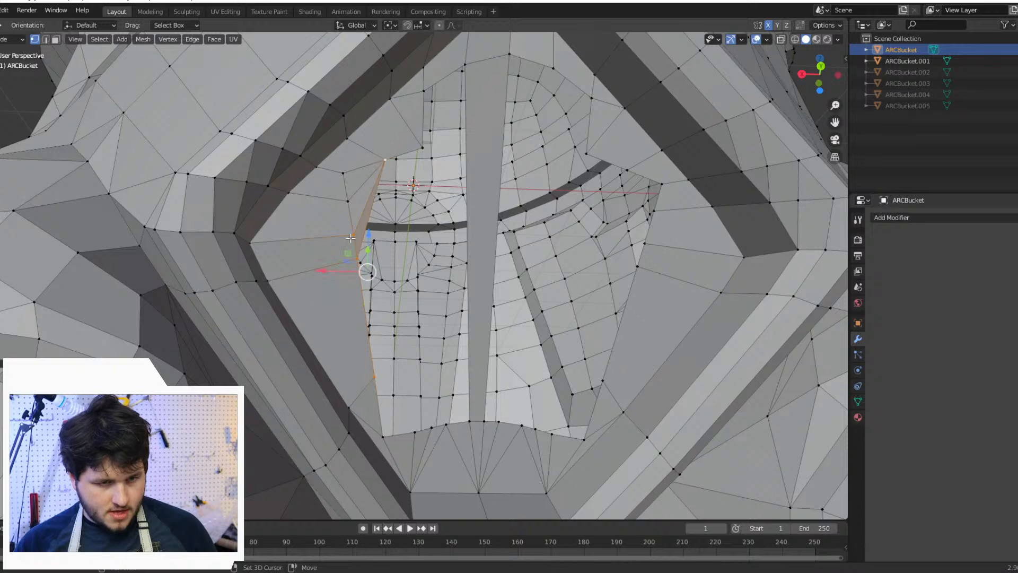
key(f)
Step: Fill the face joining the upper-left inner corner vertex to the lowest left side segment and the first segment of the lower edge
click(374, 375)
shift+click(382, 436)
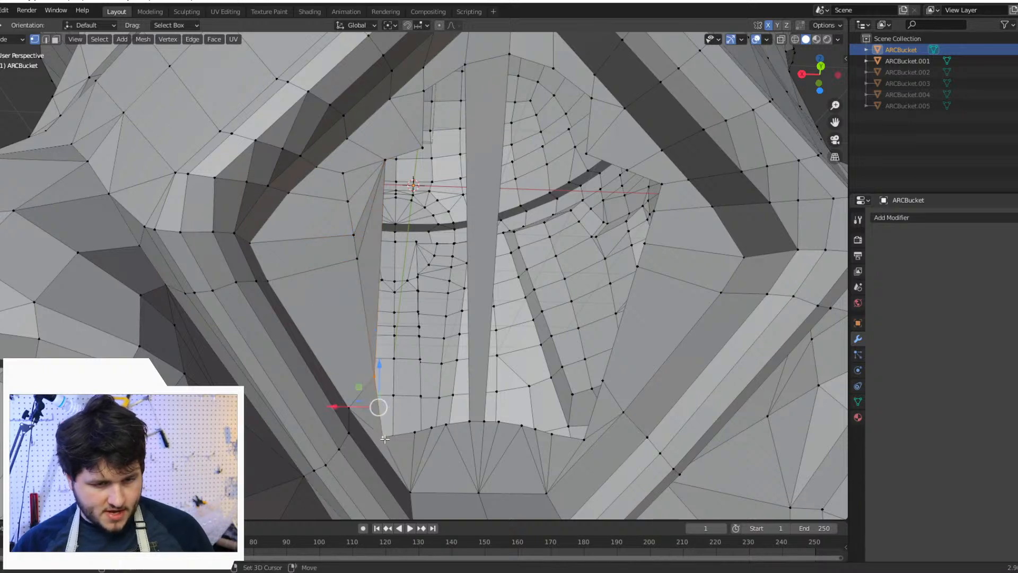
shift+click(415, 433)
shift+click(384, 160)
key(f)
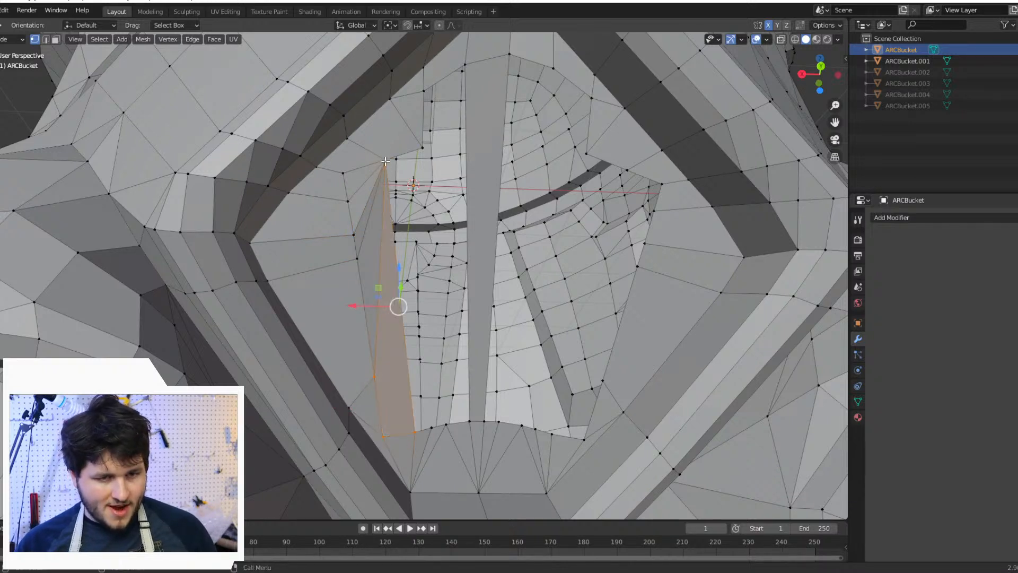
Step: Fill a four-sided strip below the upper-left ledge and a narrow triangle beside it, down to the next two lower-edge segments
click(384, 159)
shift+click(422, 148)
shift+click(415, 433)
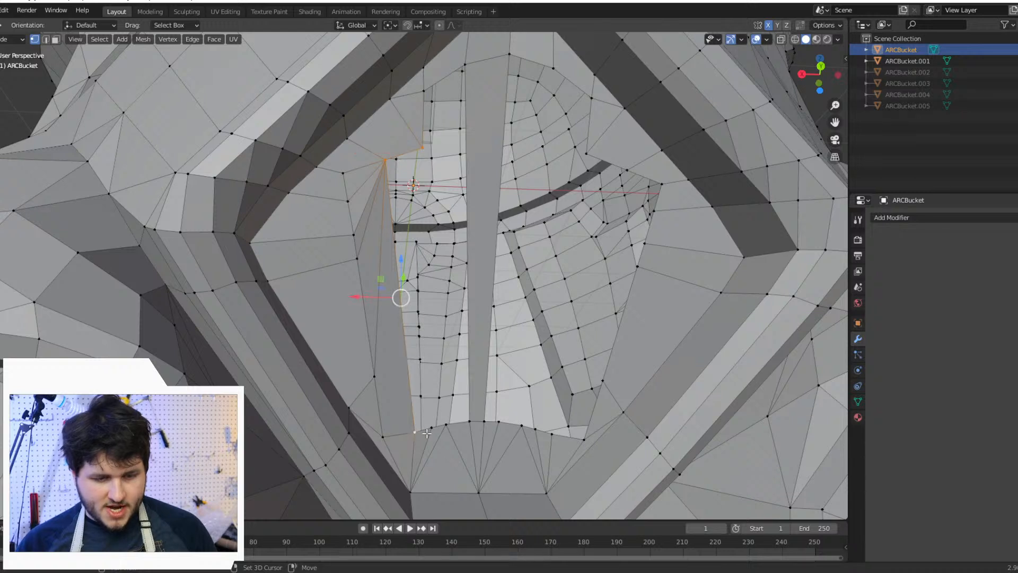
shift+click(426, 423)
key(f)
click(422, 149)
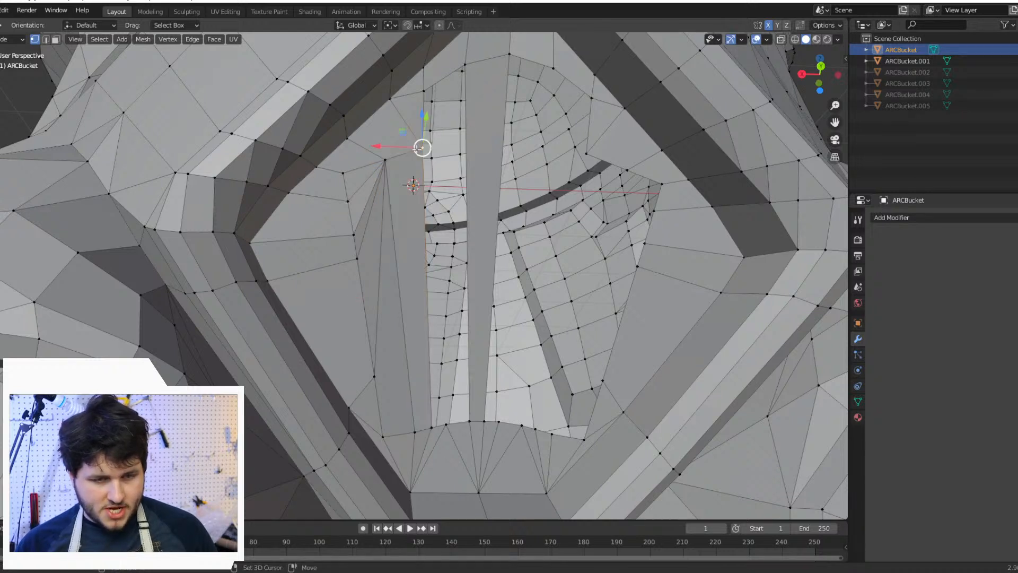
shift+click(431, 427)
shift+click(447, 423)
key(f)
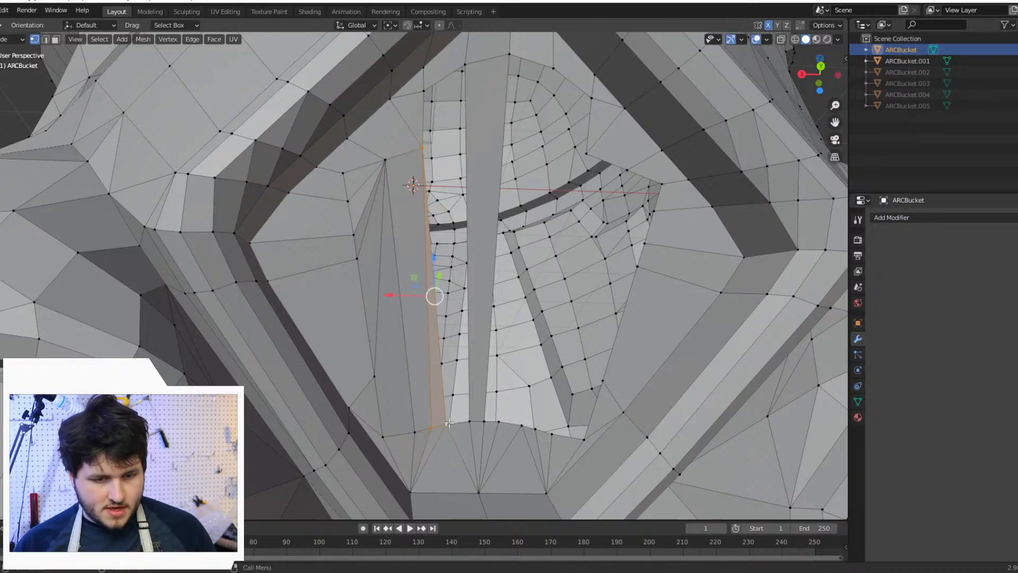
Step: Close the gap left of the central strip with a face from the upper-left rim segment and a narrow triangle to the lower edge
click(447, 423)
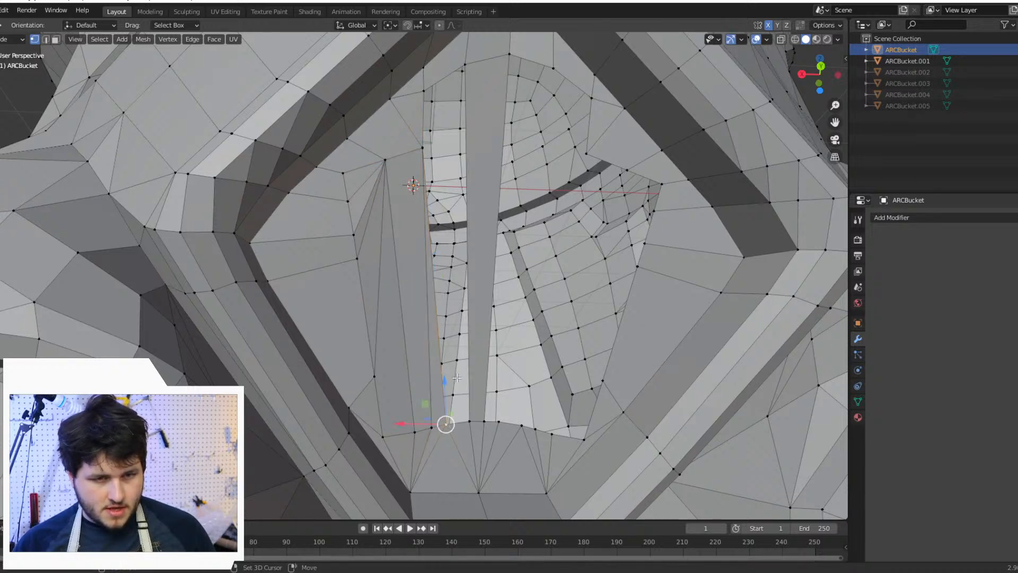
shift+click(421, 147)
shift+click(423, 90)
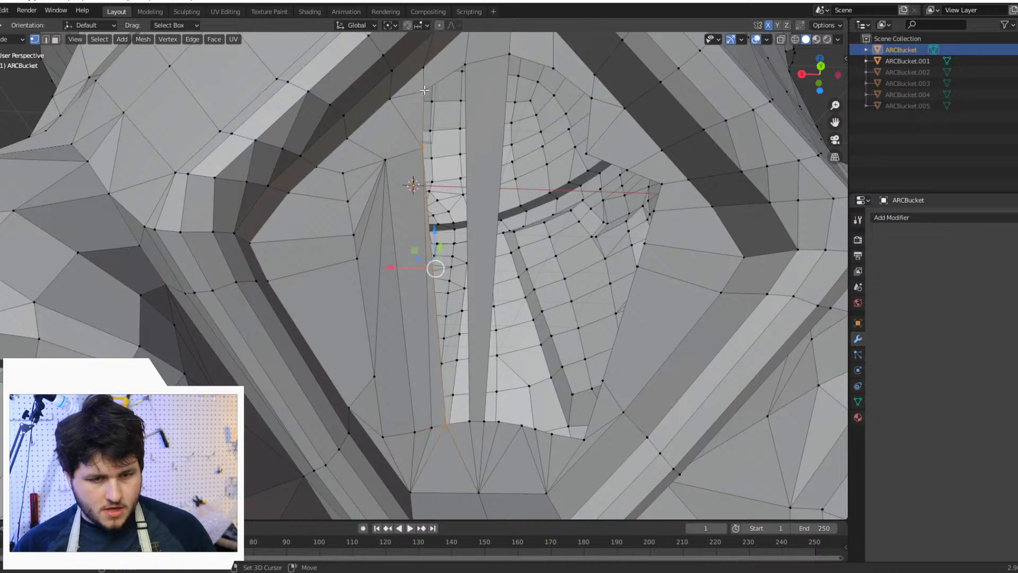
shift+click(465, 64)
key(f)
click(464, 64)
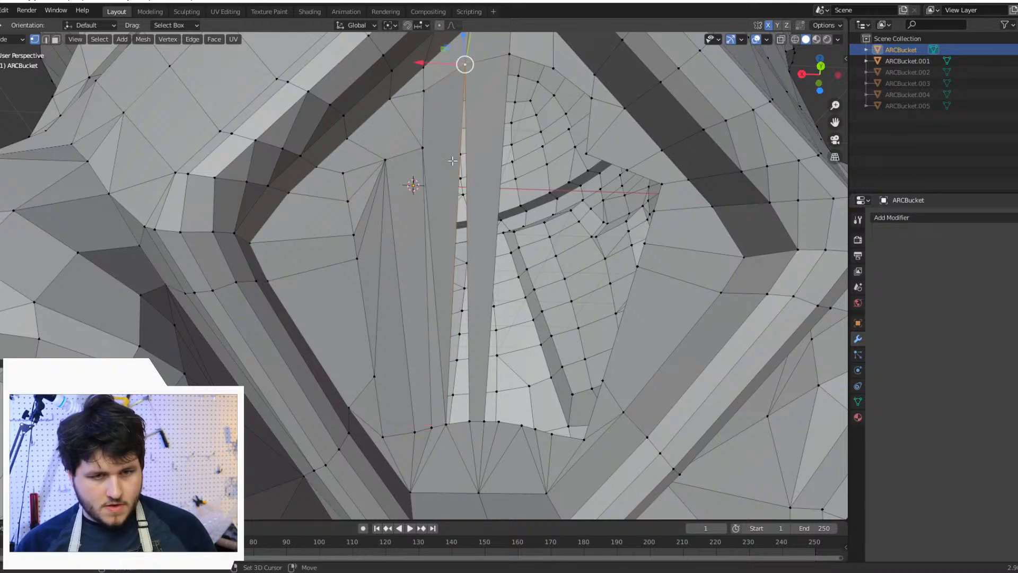
shift+click(446, 424)
shift+click(469, 421)
key(f)
Step: Fill a four-sided strip and a narrow triangle right of the central strip, reaching down to the next two lower-edge segments
middle_drag(469, 422, 474, 349)
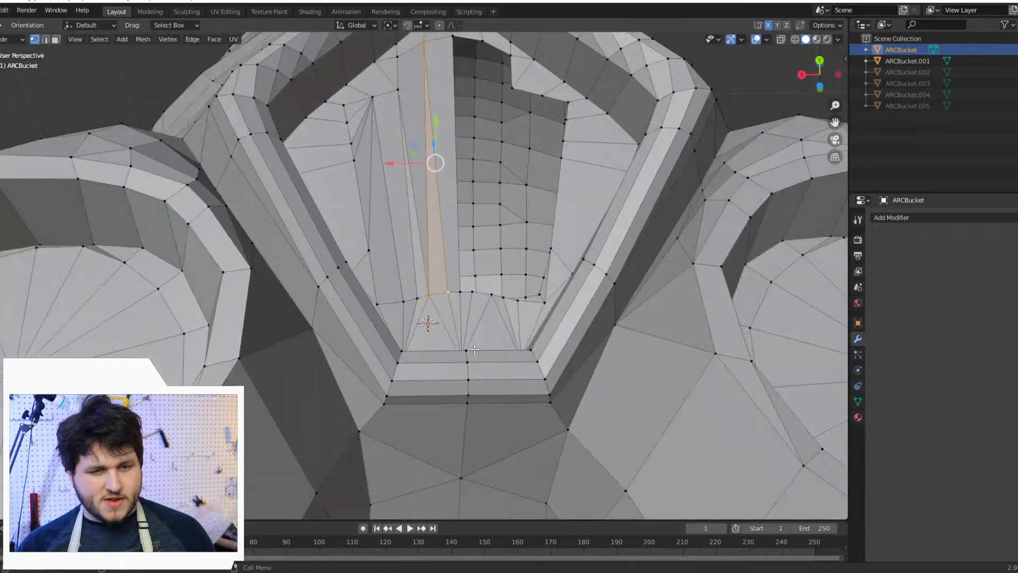
scroll(474, 349, down, 5)
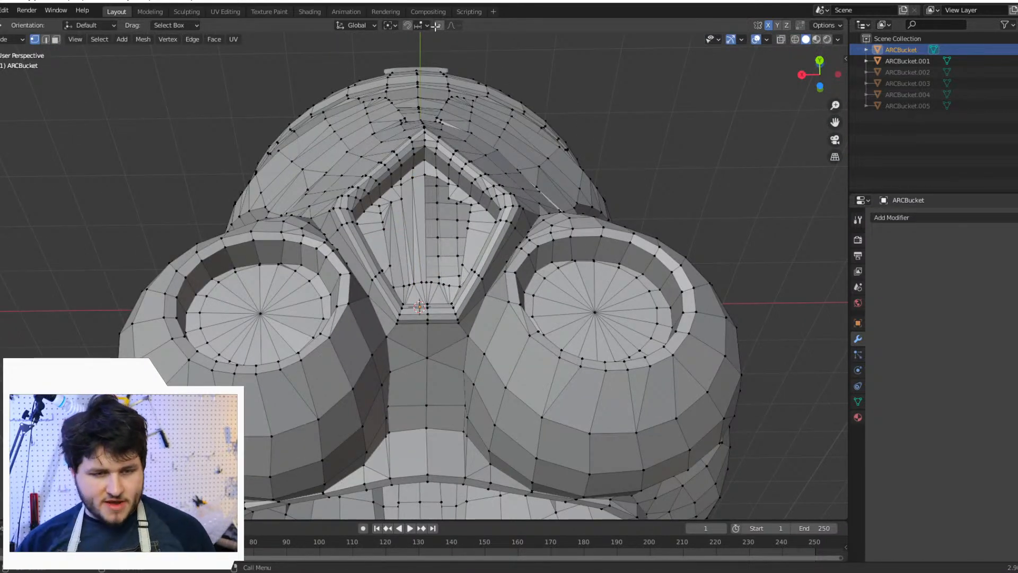
scroll(474, 135, up, 8)
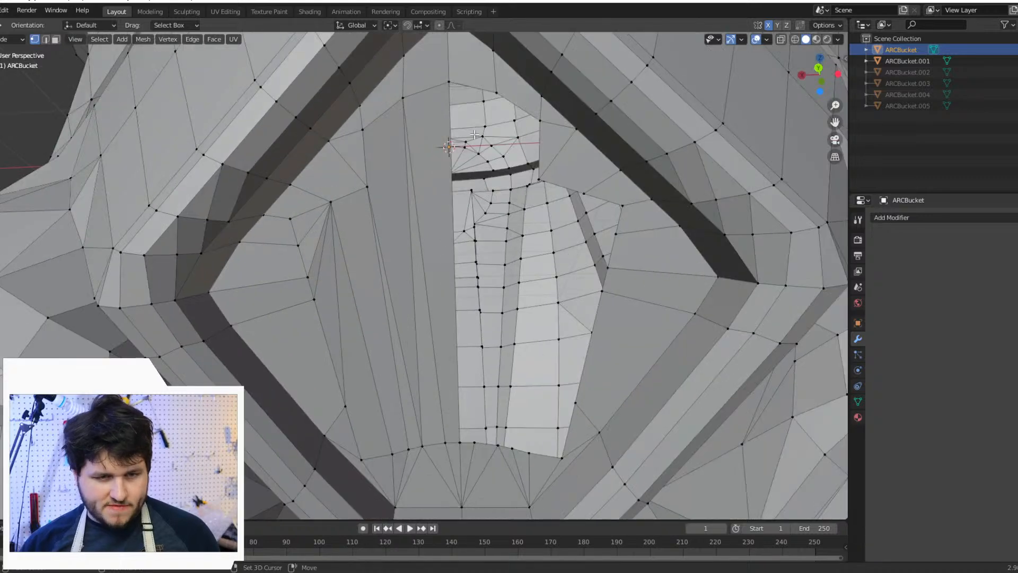
click(449, 82)
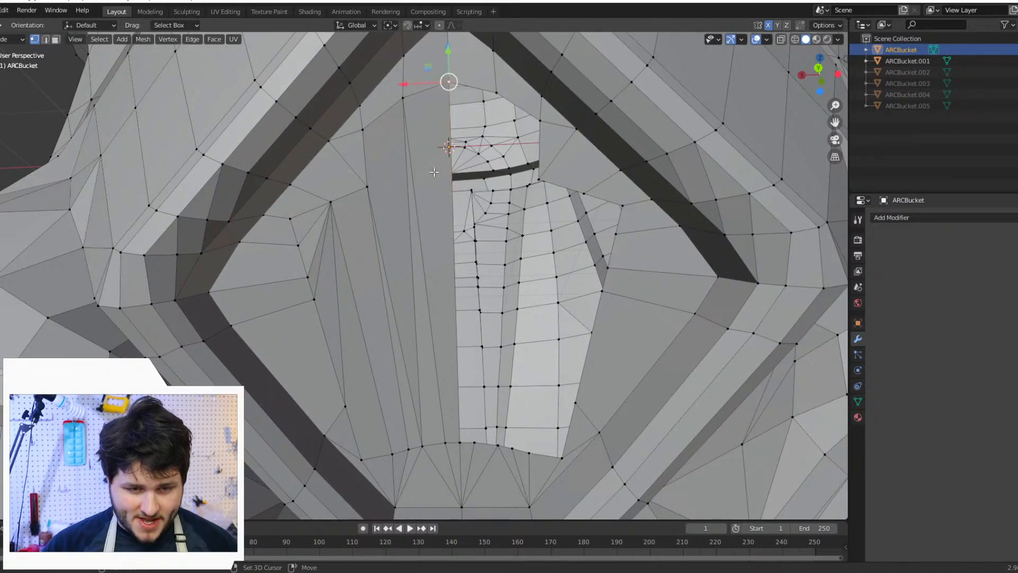
shift+click(459, 440)
shift+click(474, 442)
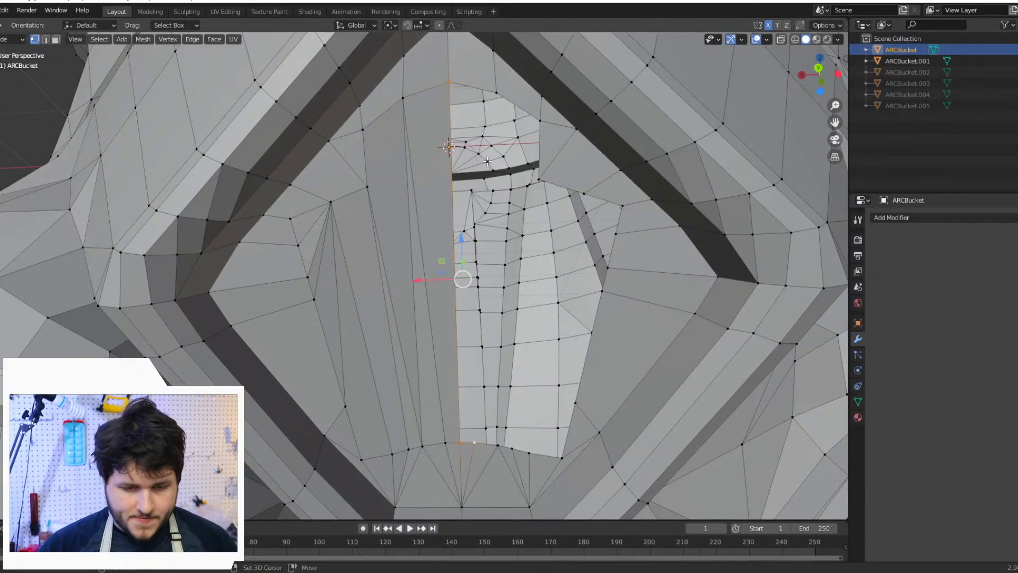
shift+click(496, 86)
click(495, 86)
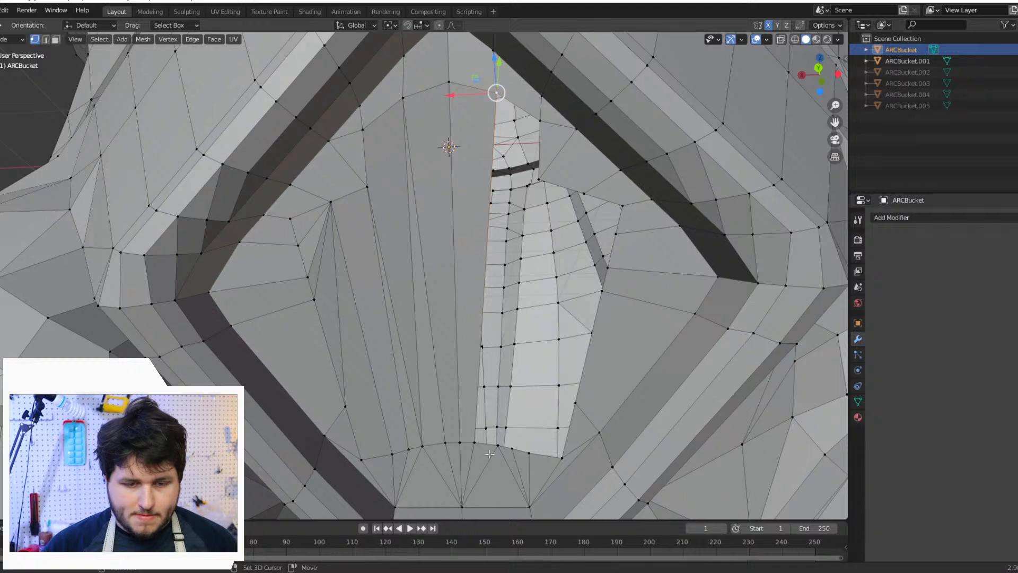
shift+click(473, 444)
shift+click(497, 445)
key(f)
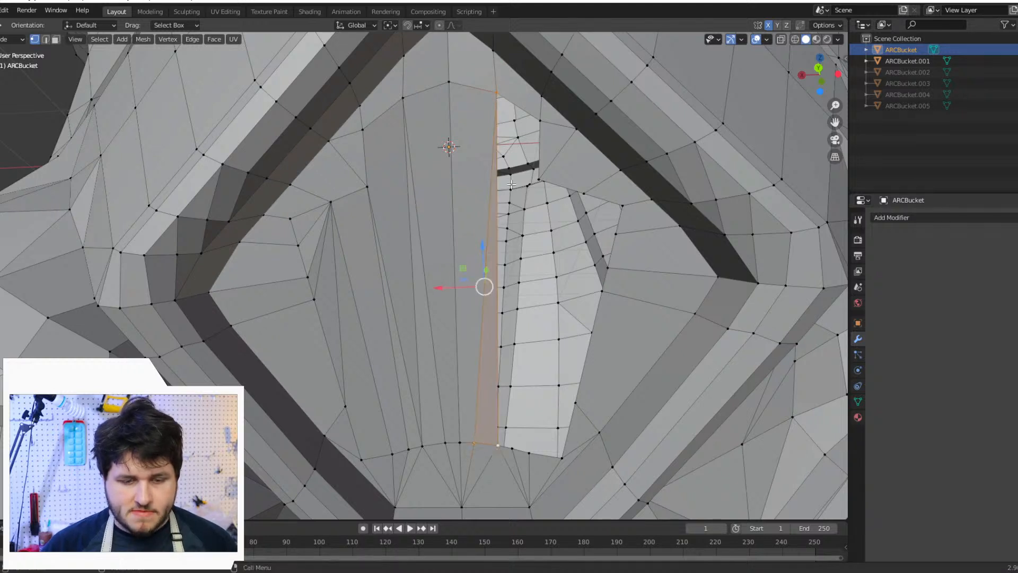
Step: Try a four-sided face from the upper-right rim segment to the next lower-edge segment, leaving out the ledge corner vertex, and undo it
click(492, 86)
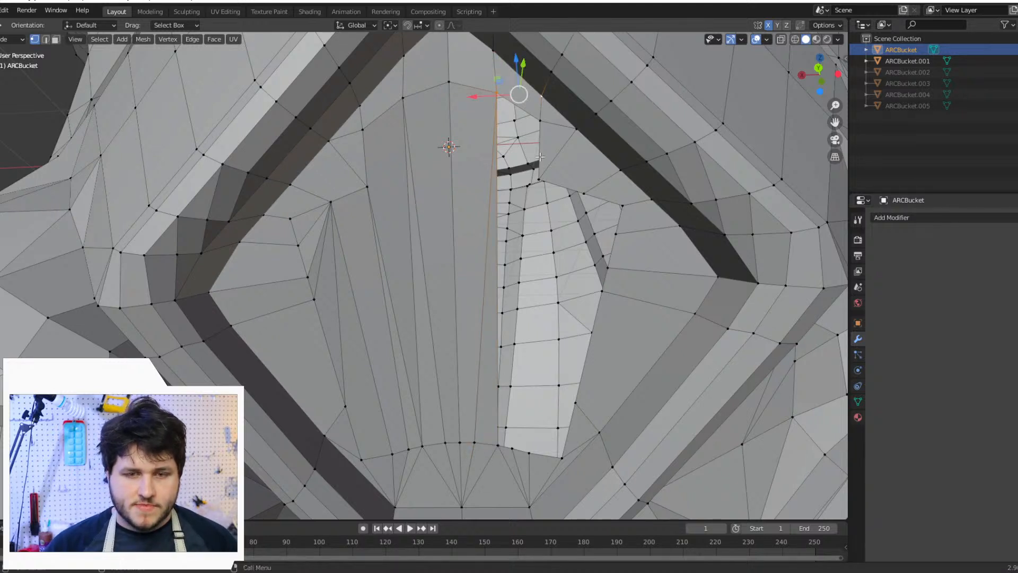
shift+click(502, 114)
shift+click(498, 446)
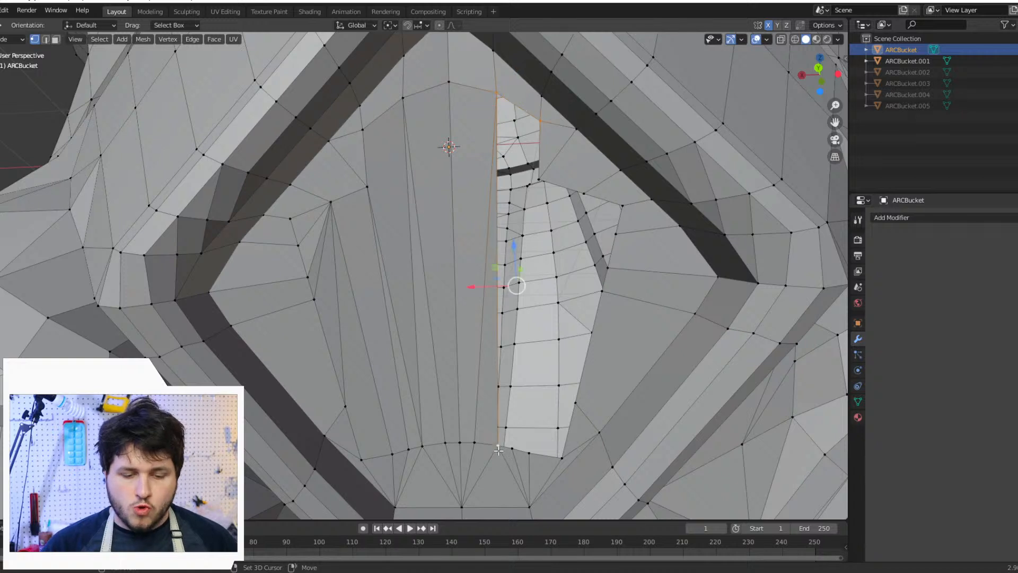
shift+click(512, 449)
key(f)
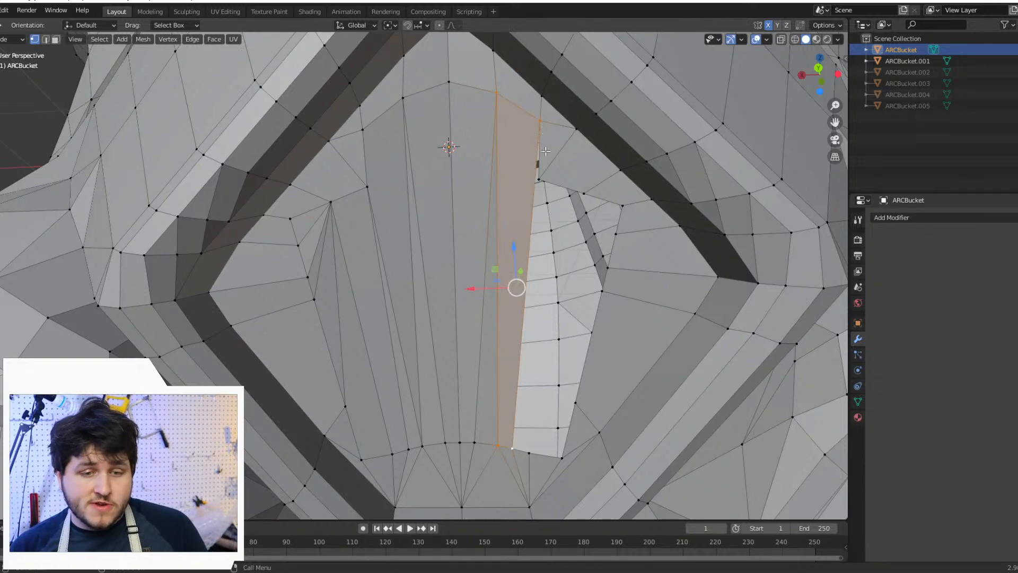
key(ctrl+z)
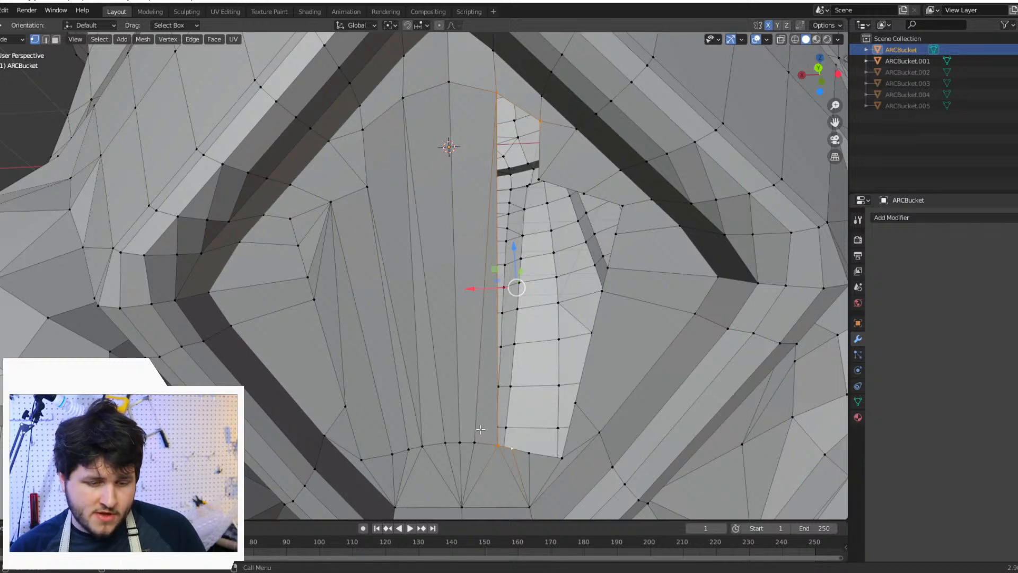
Step: Fill the strip below the upper-right rim segment including the ledge corner vertex, and add a narrow triangle to the next lower-edge segment
click(492, 448)
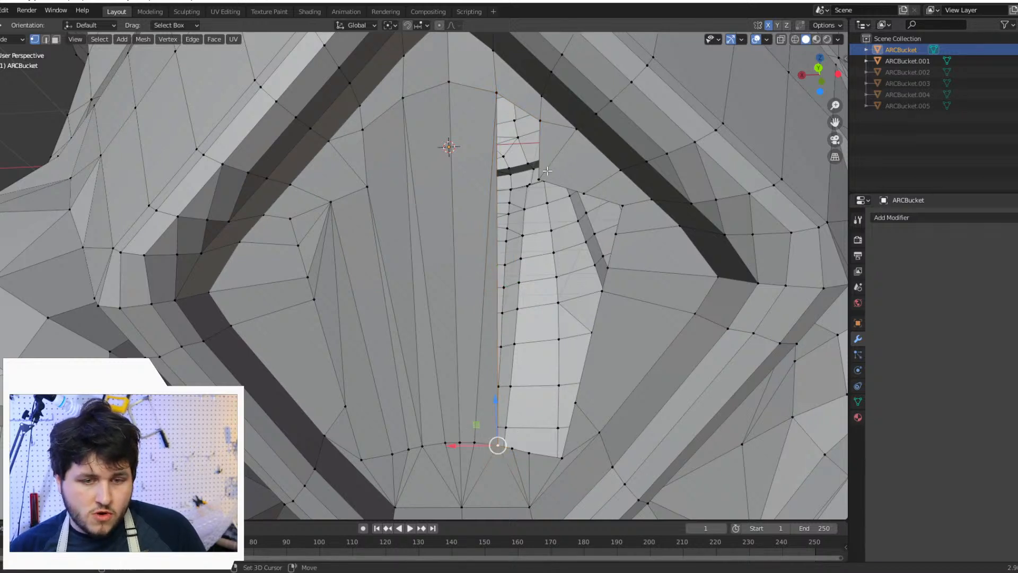
shift+click(546, 173)
shift+click(508, 99)
key(f)
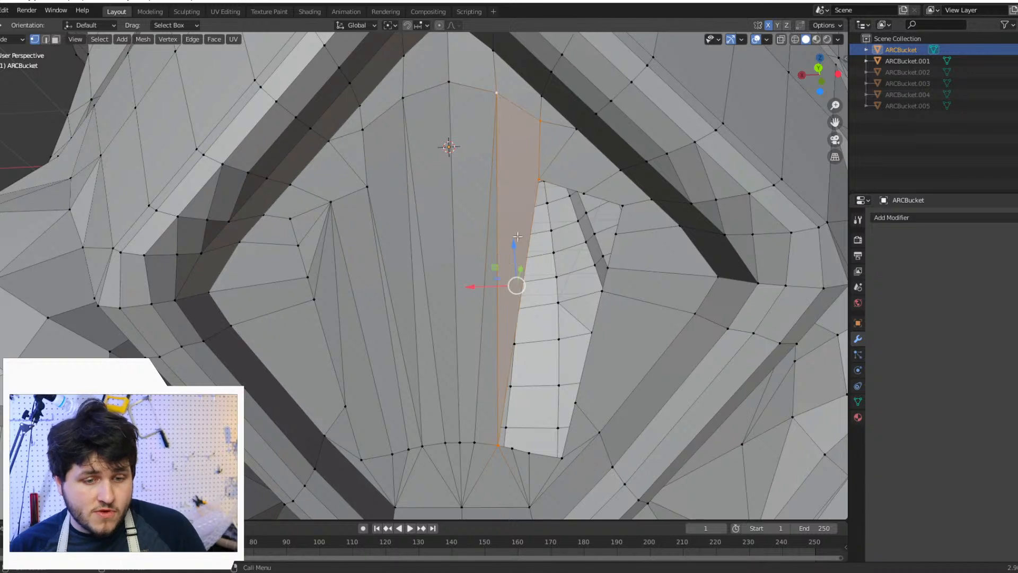
click(547, 178)
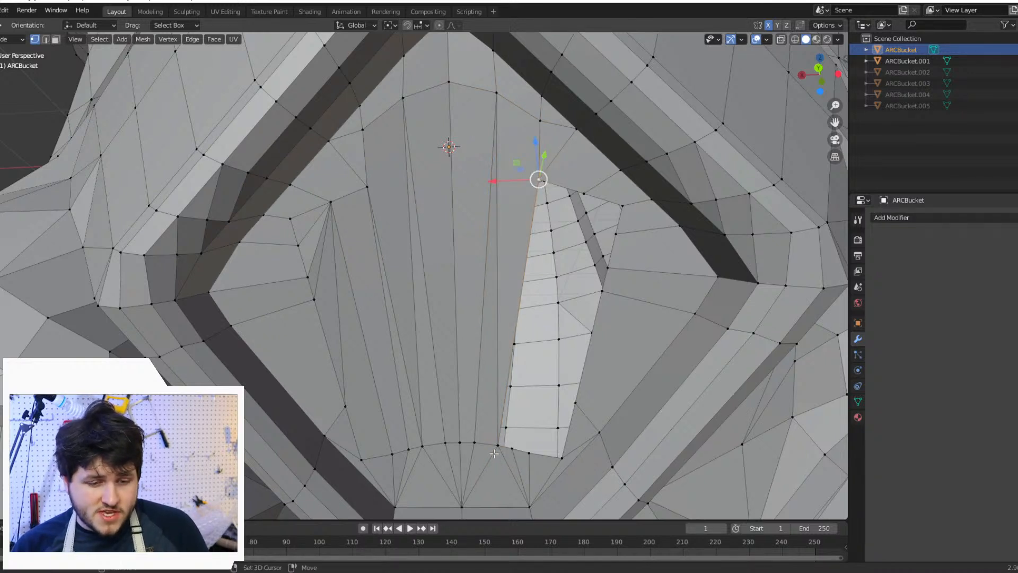
shift+click(513, 448)
key(f)
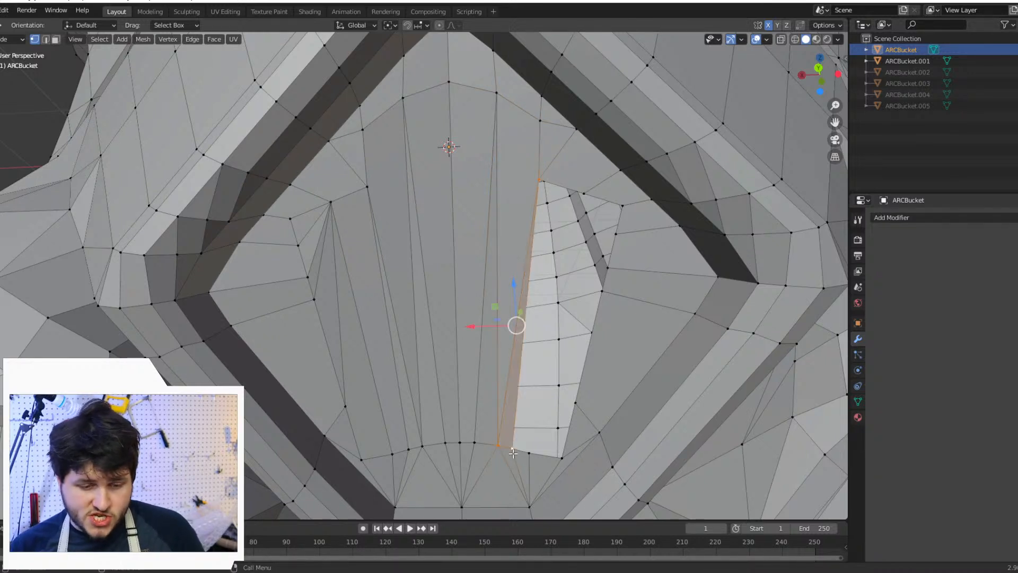
Step: Fill a four-sided strip from the upper-right ledge segment down to the next segment of the lower edge
click(512, 448)
shift+click(529, 459)
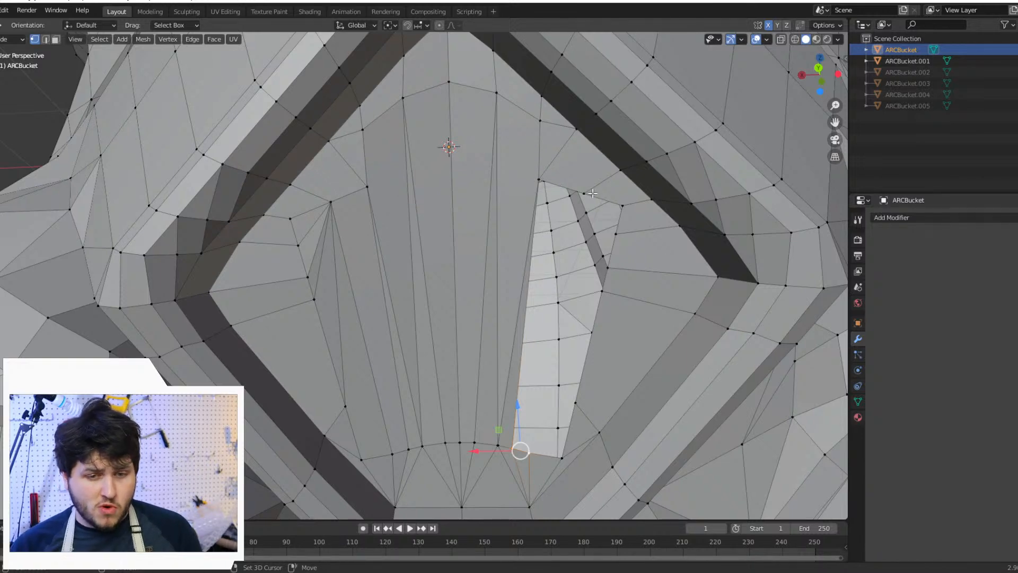
shift+click(587, 189)
shift+click(539, 174)
key(f)
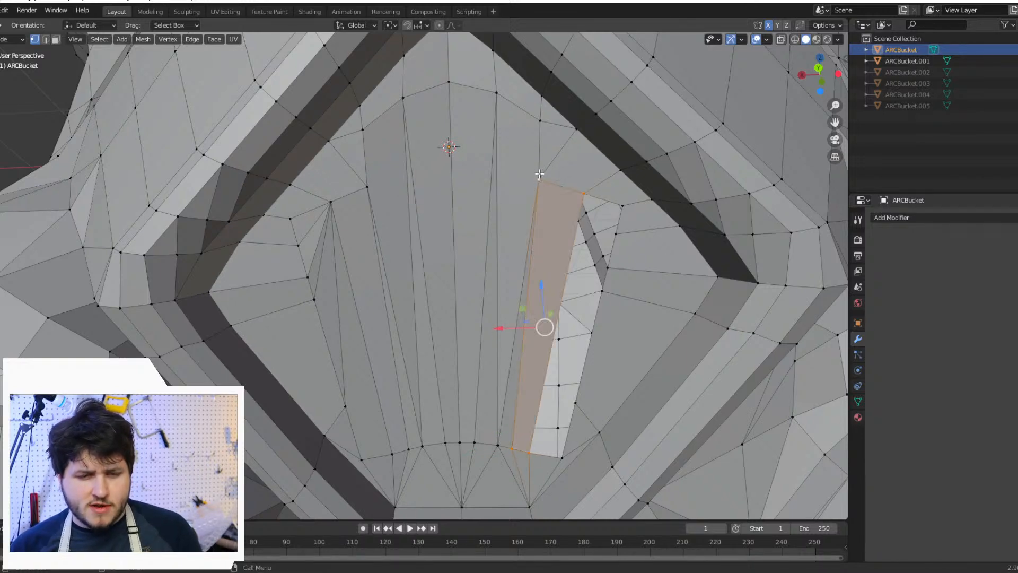
Step: Fill a triangular face between the upper-right inner corner vertex, the opening's right corner and the vertex just below it
click(585, 189)
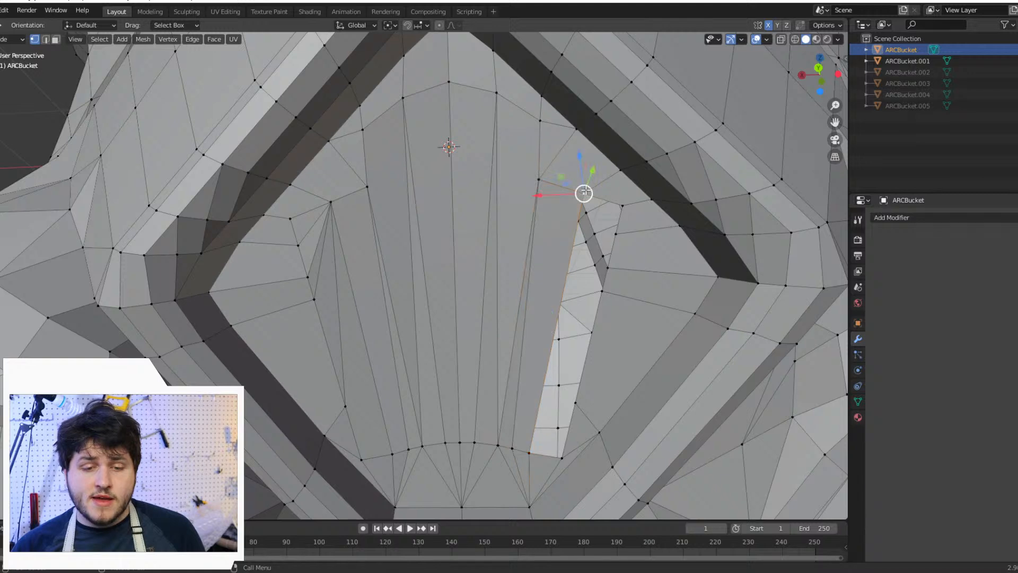
shift+click(622, 204)
shift+click(619, 232)
key(f)
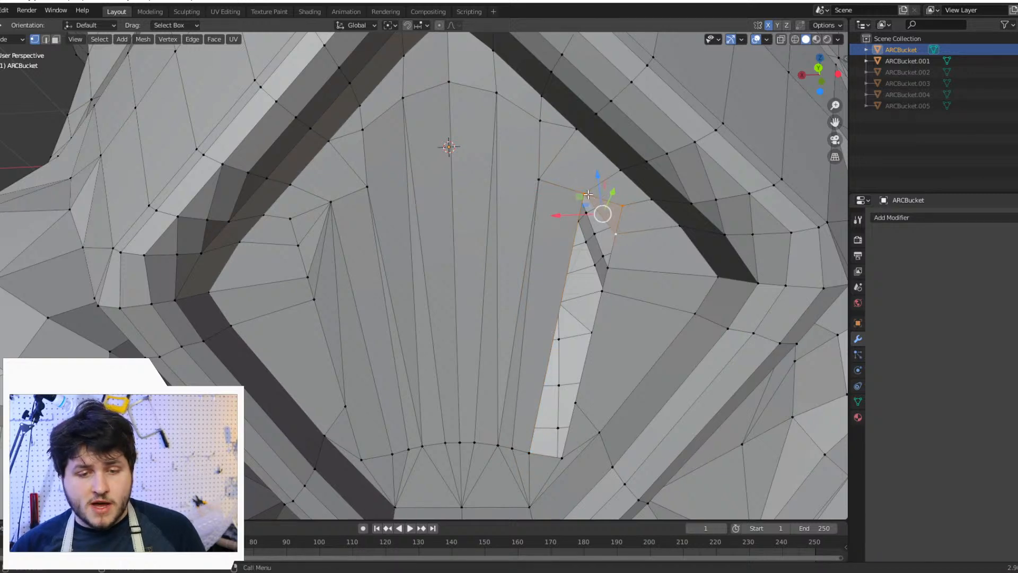
Step: Fill two adjacent triangular faces fanning from the remaining gap's top vertex to the first three vertices down its right edge
click(619, 234)
shift+click(574, 189)
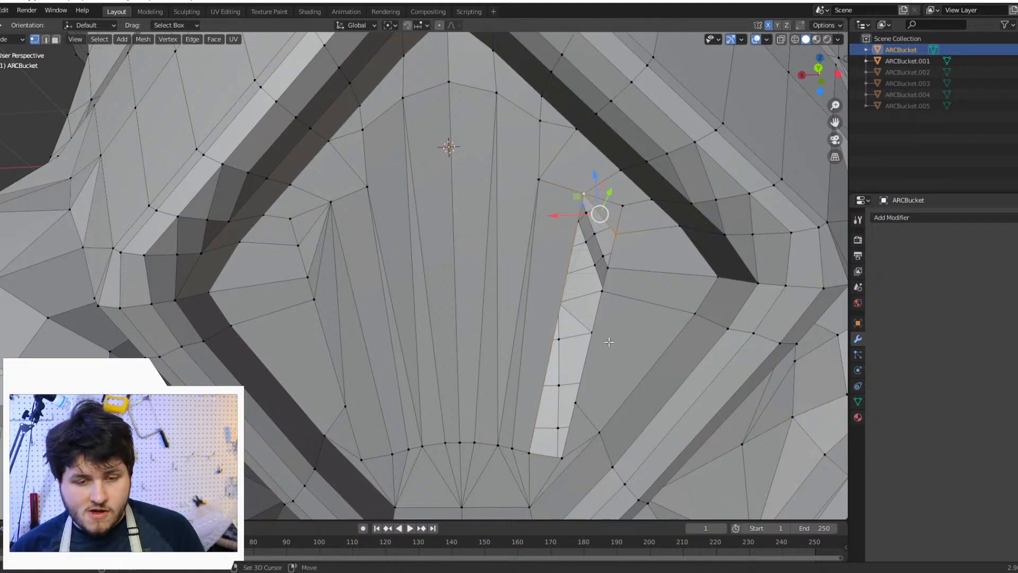
shift+click(611, 266)
key(f)
click(612, 274)
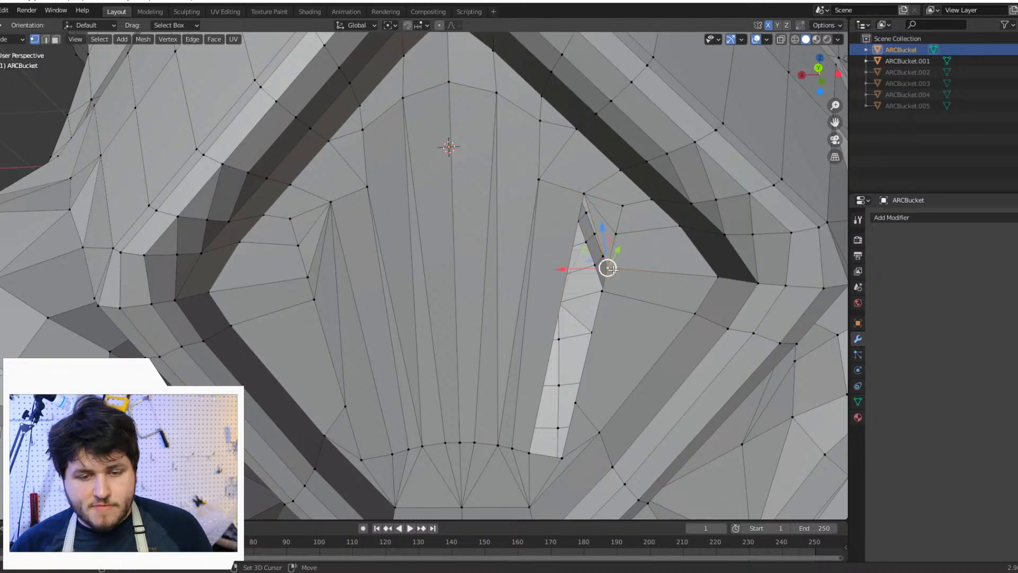
shift+click(574, 187)
shift+click(610, 297)
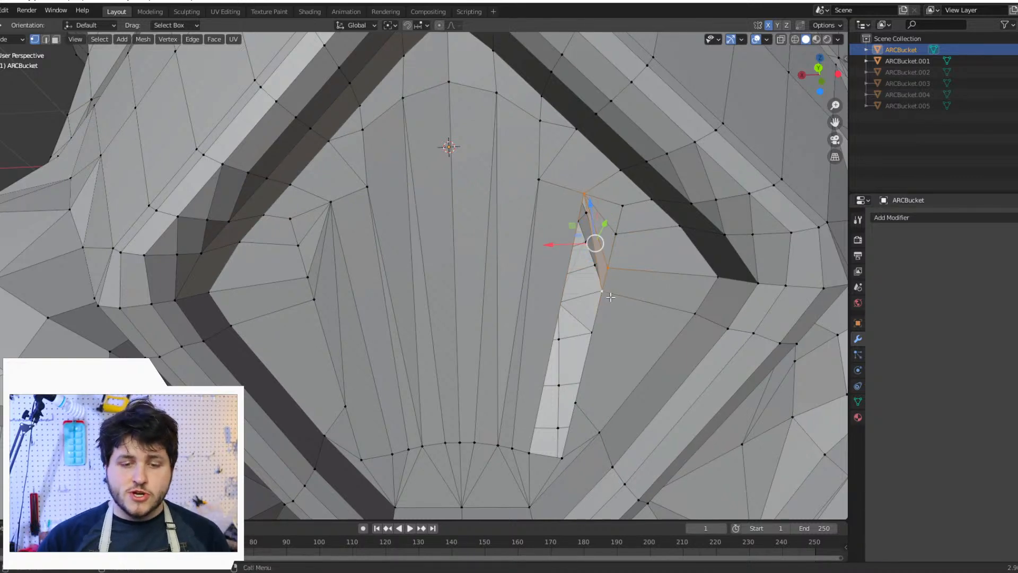
Step: Continue the fan from the gap's top vertex with two long triangular faces down its right edge to the lower-right corner vertex
click(601, 290)
shift+click(575, 190)
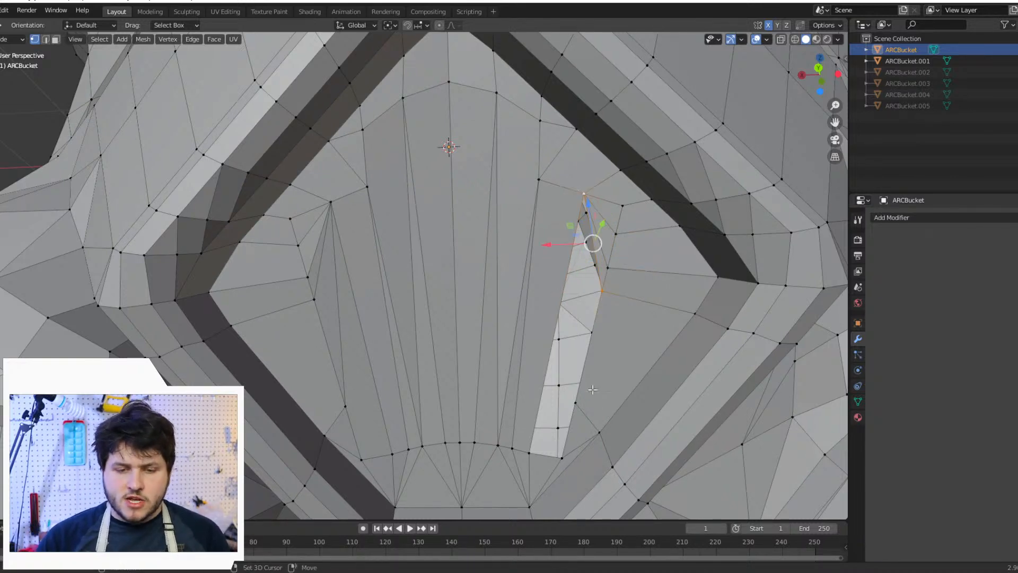
shift+click(575, 406)
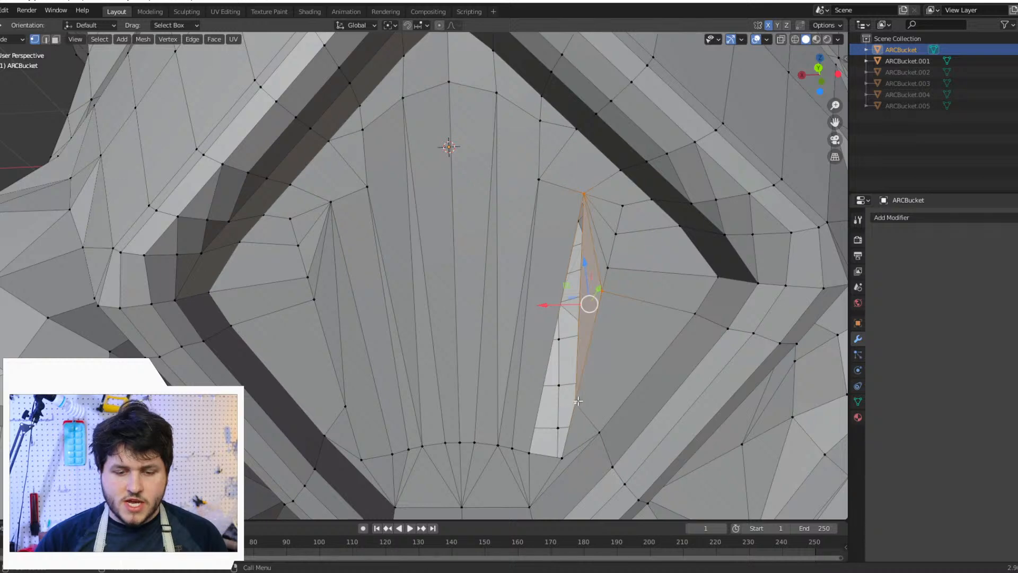
click(576, 402)
shift+click(563, 458)
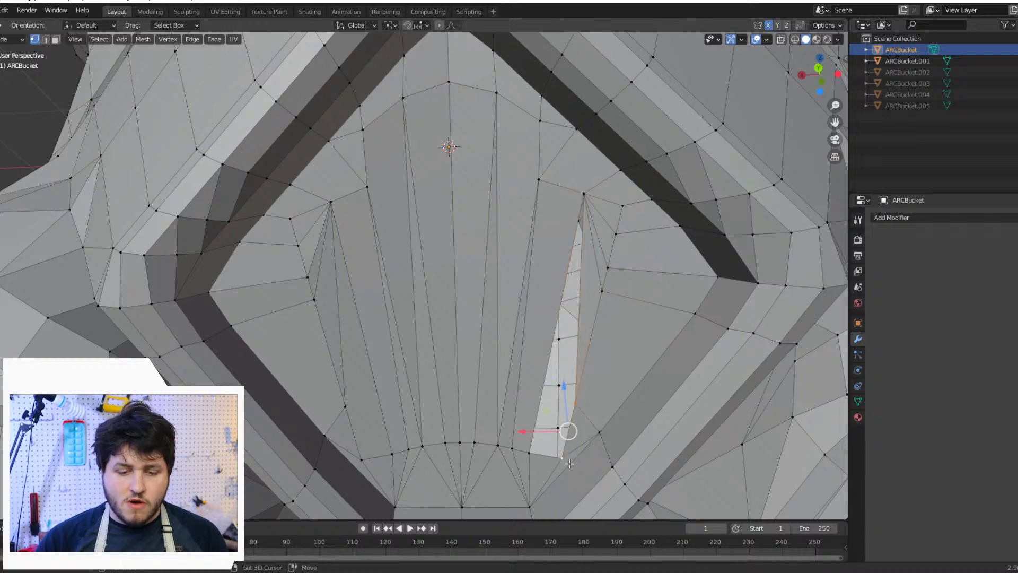
shift+click(581, 189)
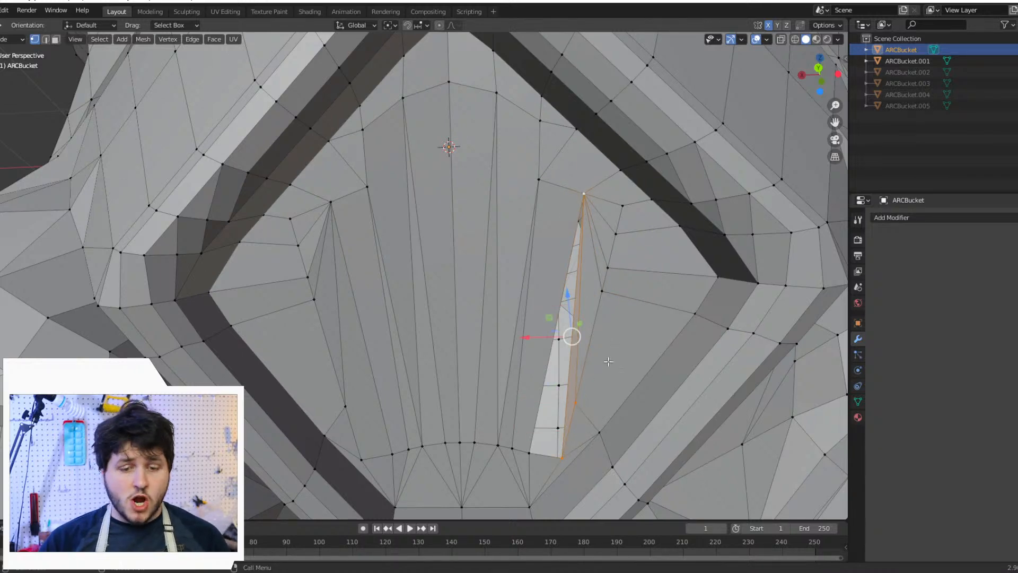
Step: Fill the remaining triangular gap in the nose panel with a face across its three corner vertices
click(562, 455)
shift+click(529, 452)
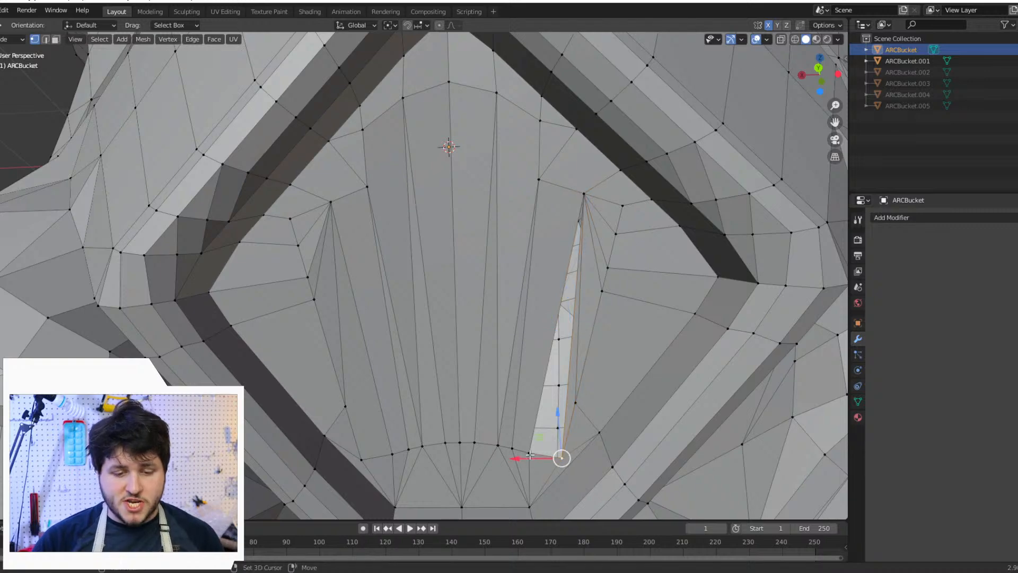
shift+click(583, 193)
scroll(609, 202, down, 5)
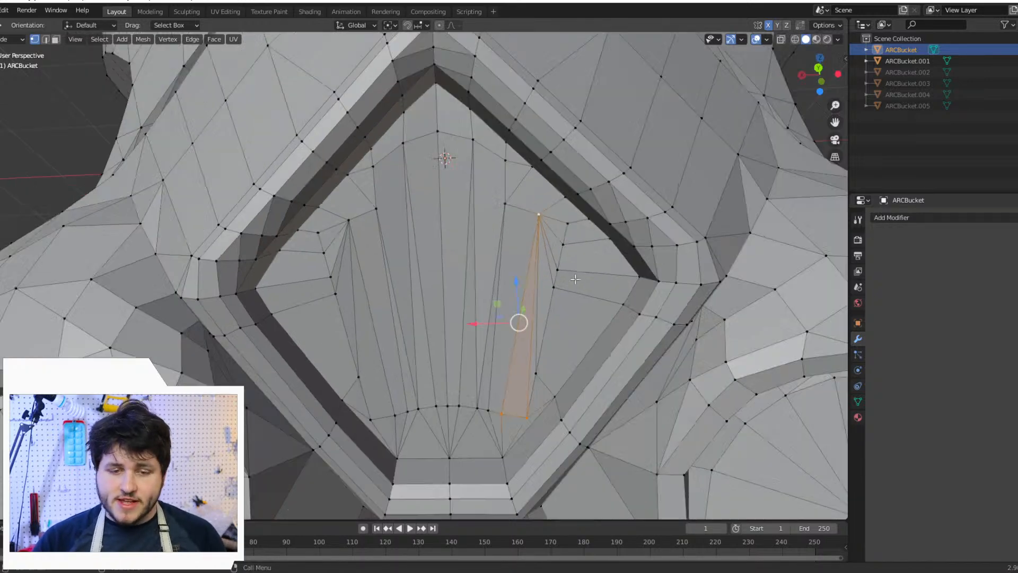
click(727, 158)
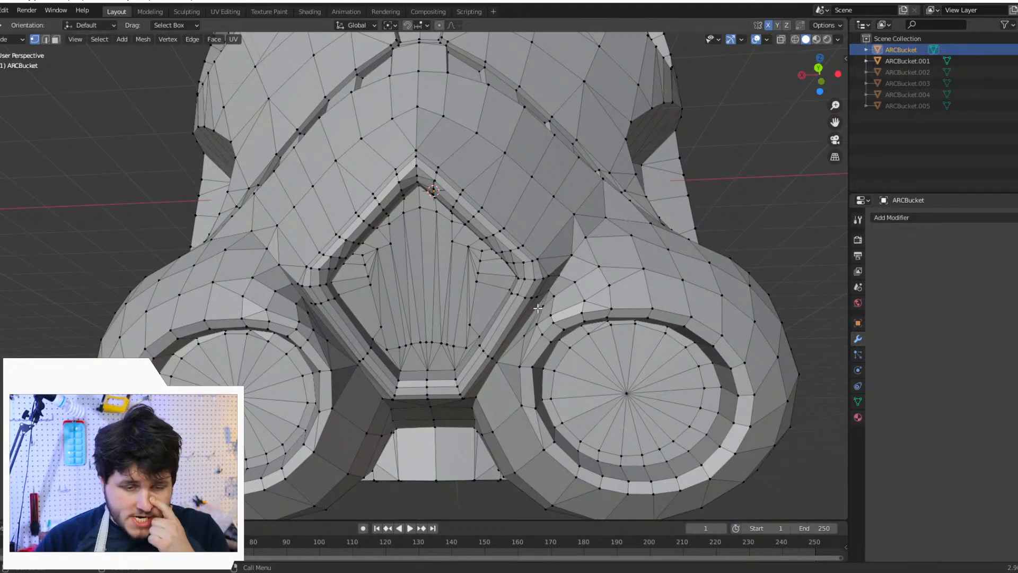
scroll(527, 343, up, 5)
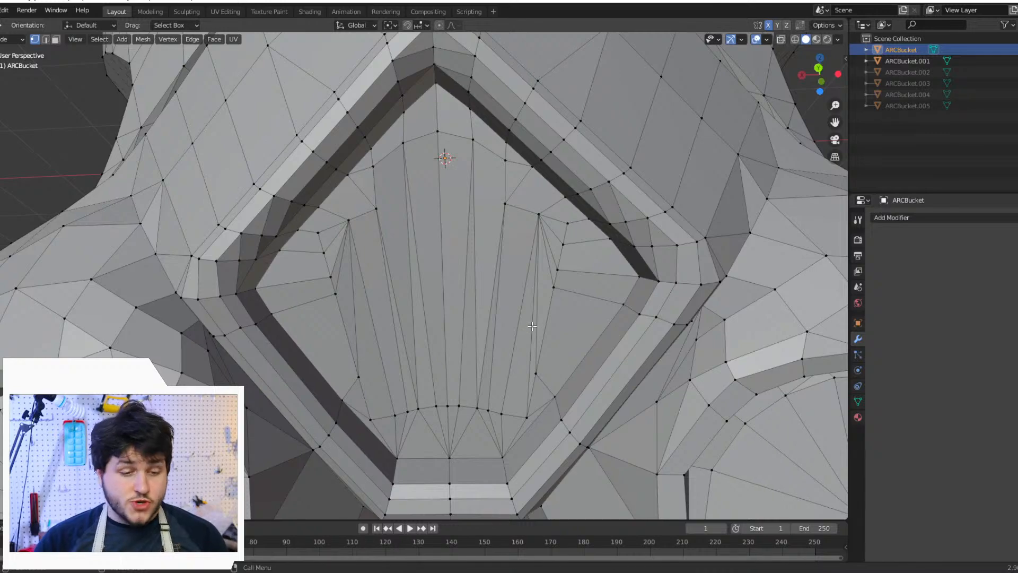
Step: Merge the stray vertex on the nose panel's lower right side into the vertex above it
middle_drag(535, 322, 583, 315)
click(565, 314)
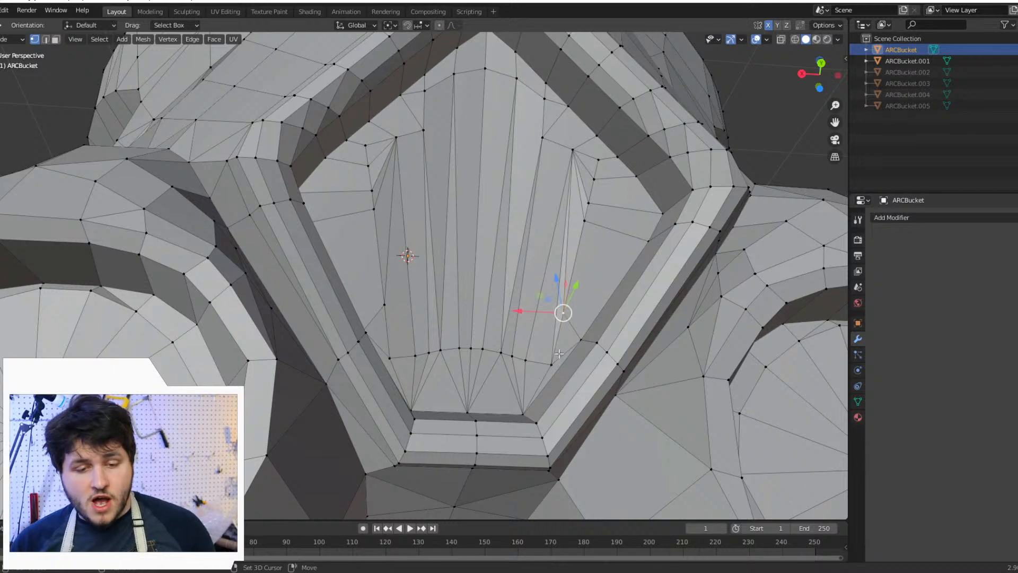
shift+click(582, 218)
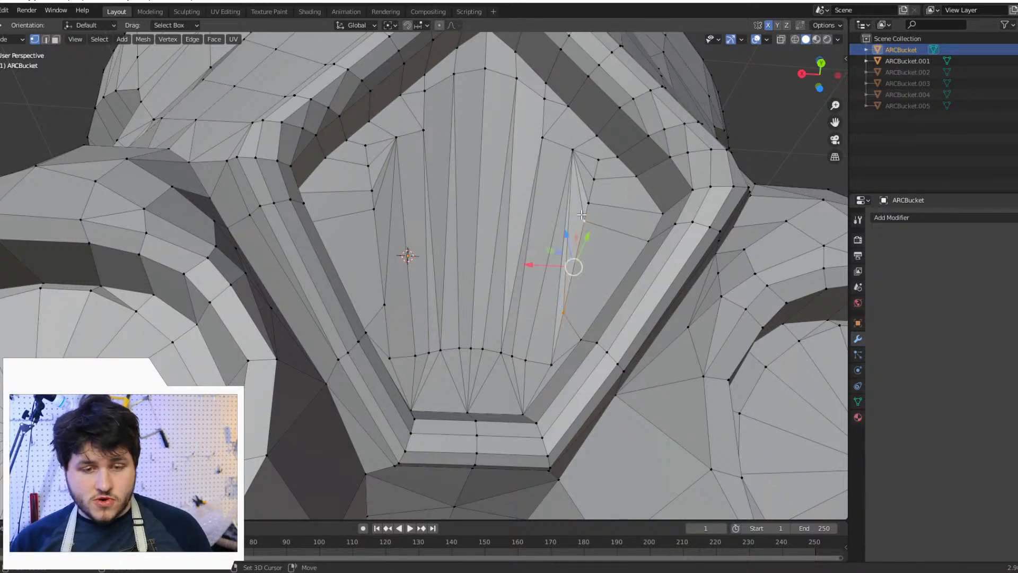
key(m)
click(585, 247)
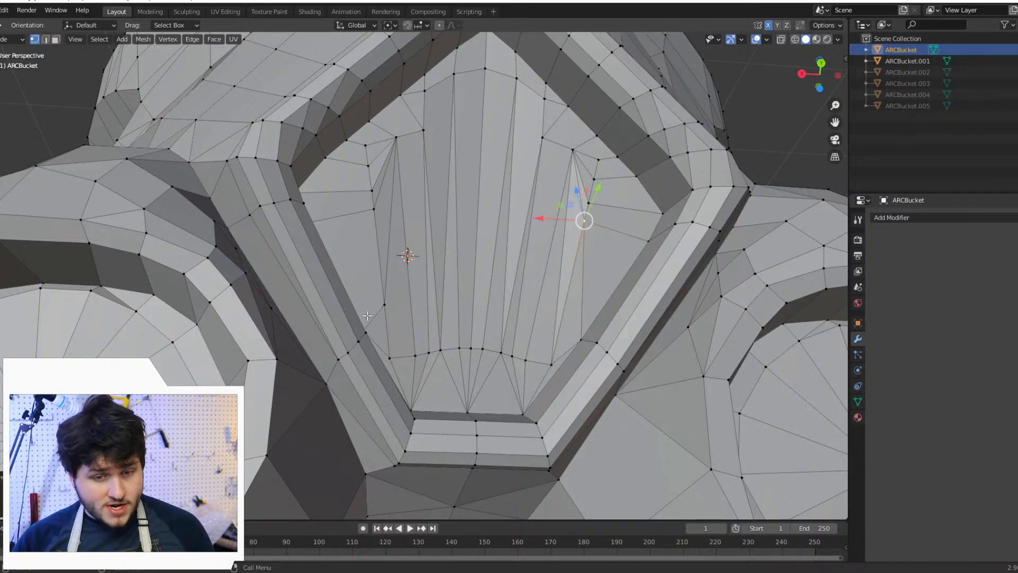
Step: Merge the matching stray vertex on the nose panel's left side into the vertex above it
click(384, 304)
shift+click(374, 210)
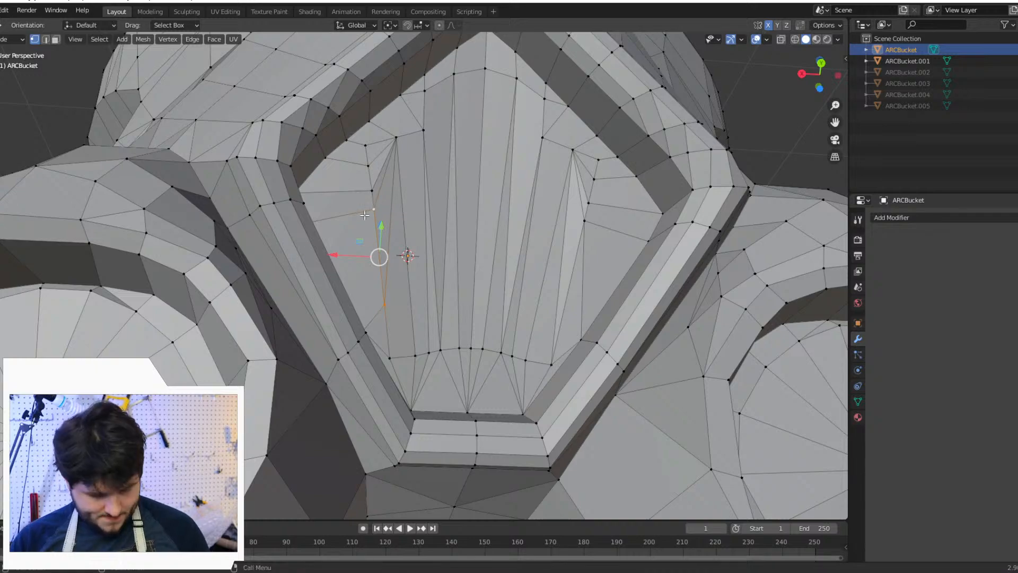
key(m)
click(364, 215)
scroll(460, 281, down, 1)
mouse_move(469, 294)
middle_down()
mouse_move(430, 302)
mouse_move(440, 316)
mouse_move(425, 341)
mouse_move(478, 359)
mouse_move(466, 325)
mouse_move(478, 307)
middle_up()
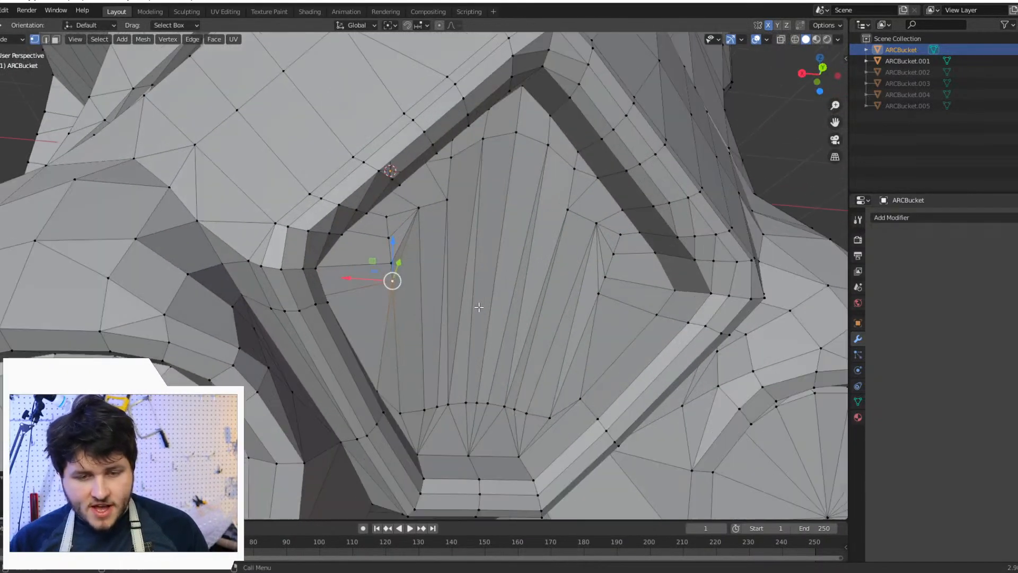
Step: Merge the column of vertices along the nose panel's right side into its uppermost vertex
click(600, 294)
drag(607, 276, 619, 238)
key(alt+m)
click(619, 236)
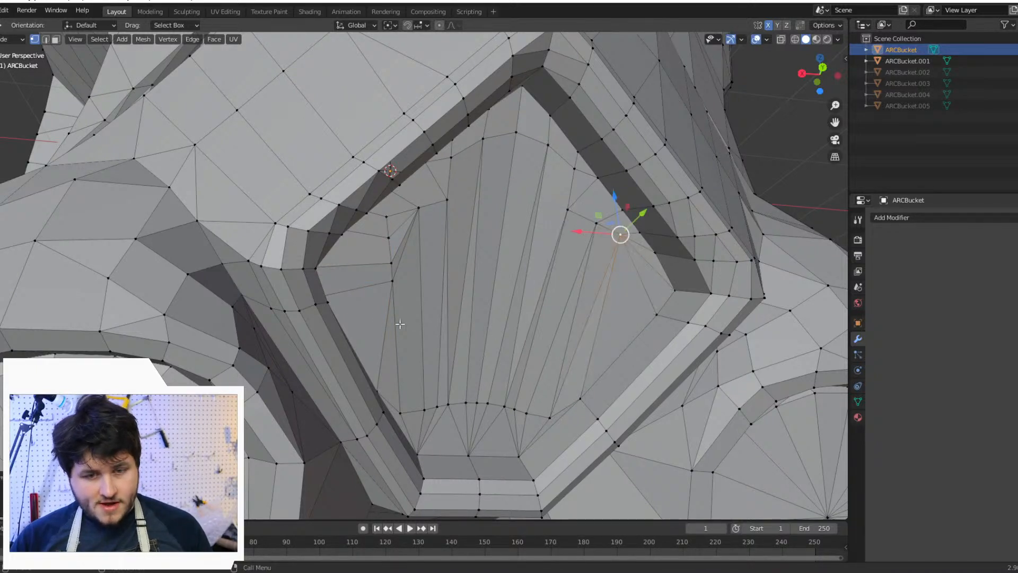
Step: Merge the four vertices along the nose panel's left side into the uppermost one and clear the selection
click(389, 285)
shift+click(386, 262)
shift+click(382, 239)
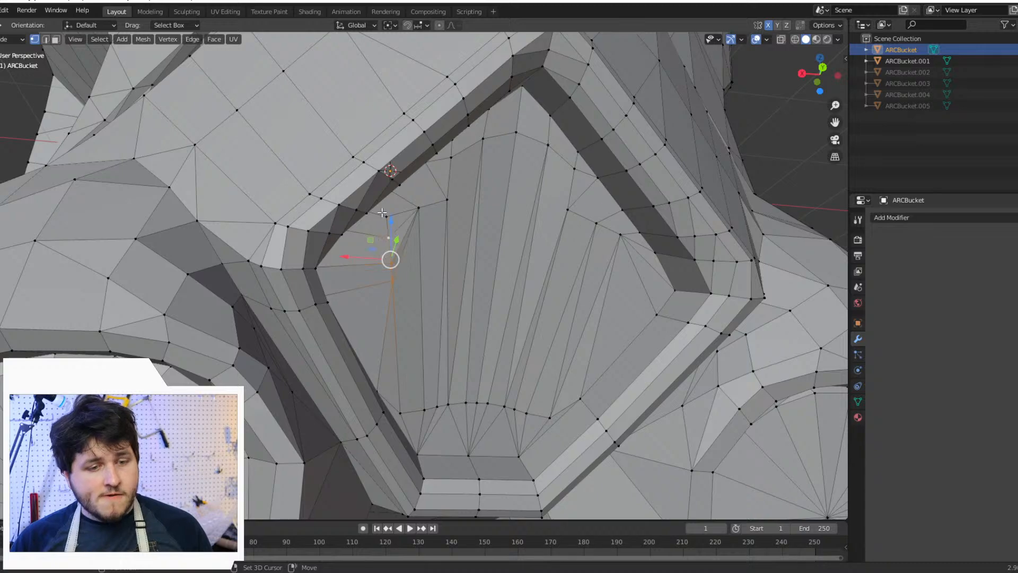
shift+click(382, 213)
key(alt+m)
click(382, 212)
scroll(434, 258, down, 2)
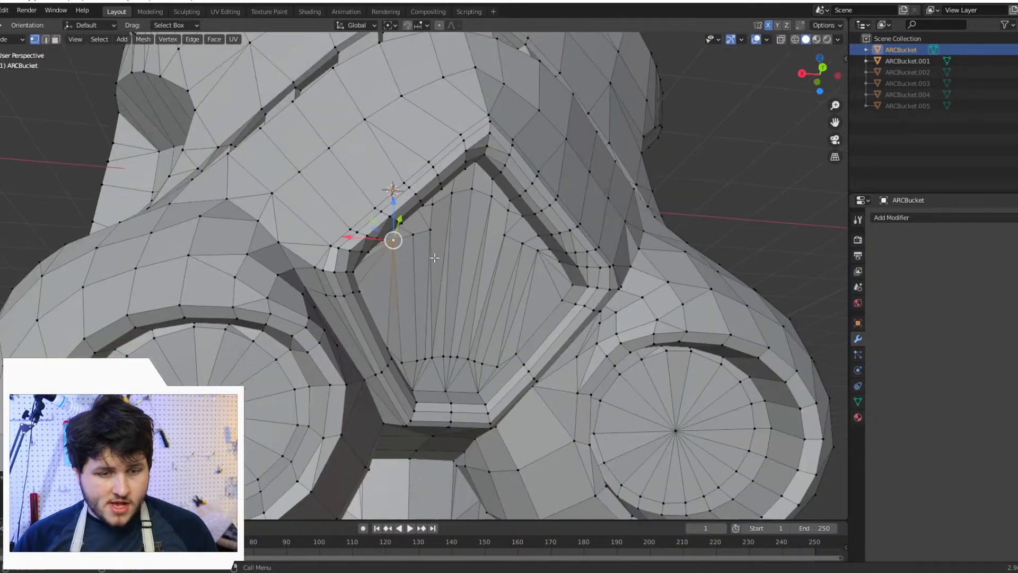
click(700, 194)
Step: Examine the simplified nose panel and its upper rim vertices from several angles and distances
scroll(699, 197, down, 2)
middle_drag(615, 285, 574, 259)
scroll(487, 286, up, 4)
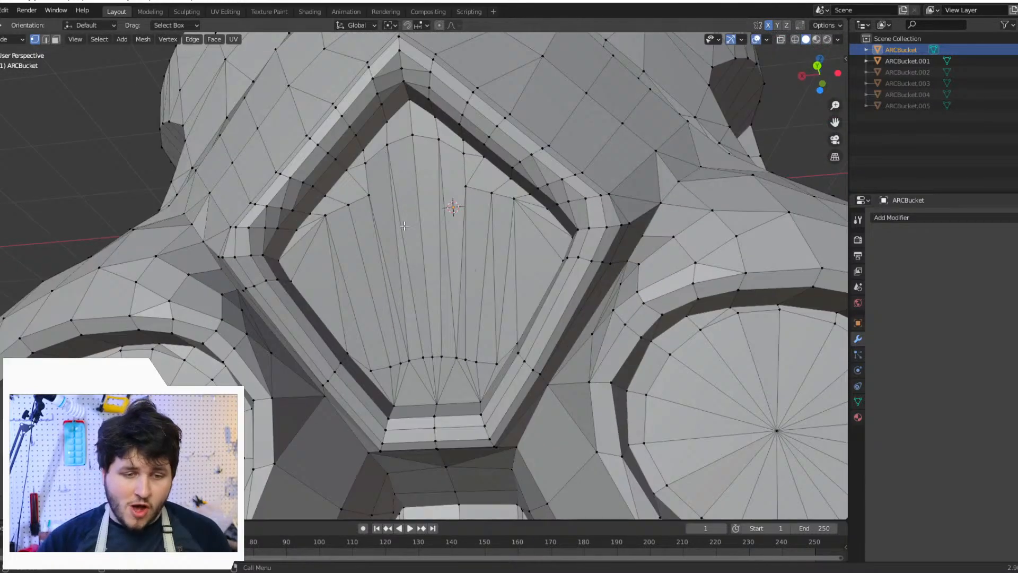
click(343, 171)
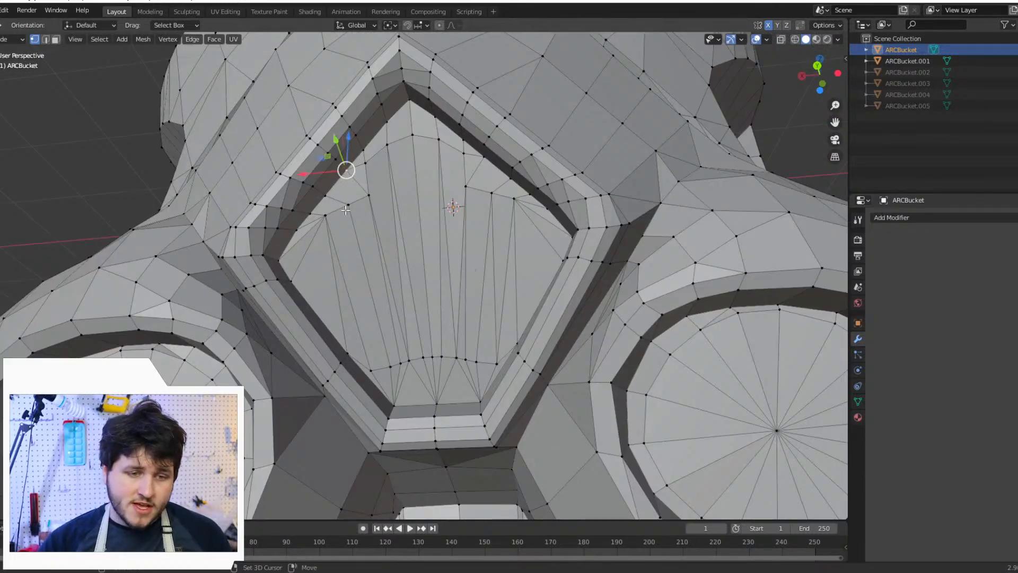
click(492, 193)
drag(483, 156, 481, 139)
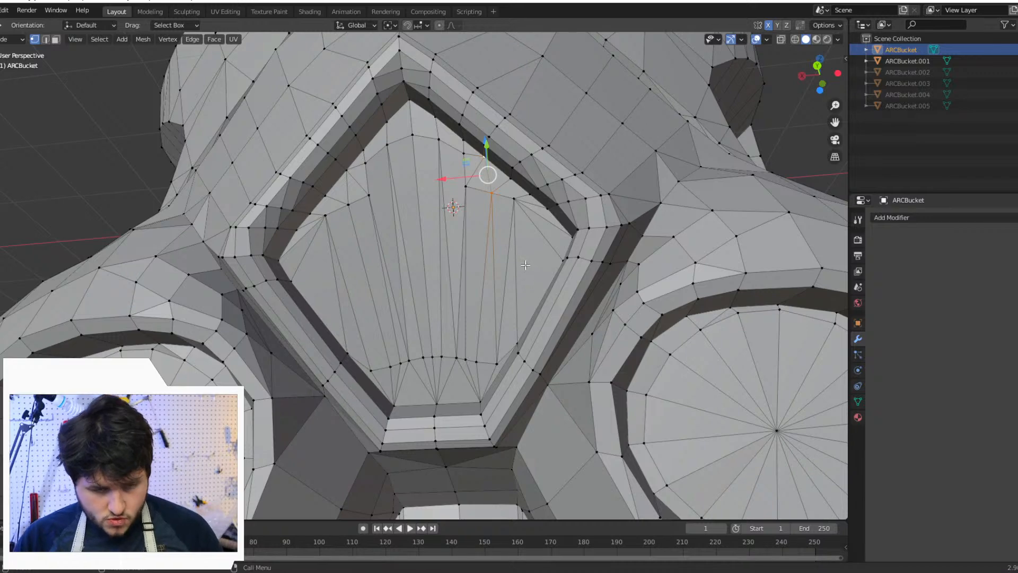
scroll(525, 265, down, 4)
scroll(685, 296, down, 3)
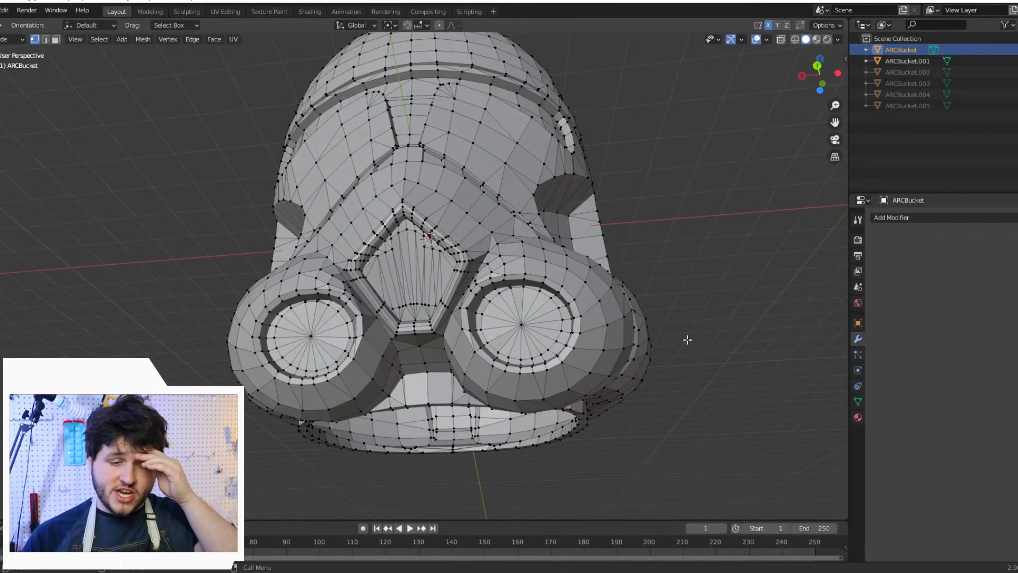
middle_drag(711, 357, 617, 316)
scroll(706, 359, up, 5)
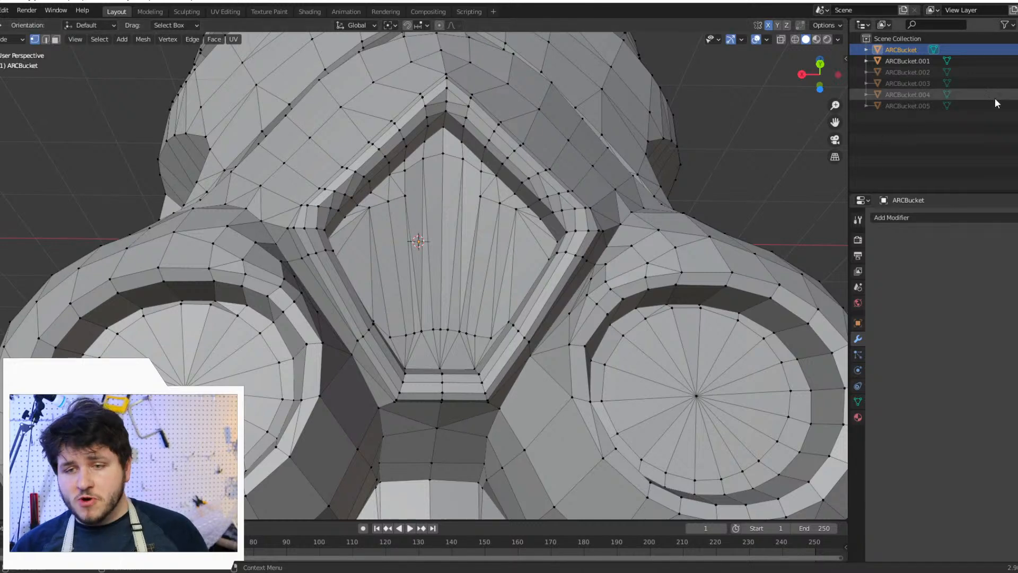
Step: Show ARCBucket.002 and examine how its grille detail sits on the filled nose panel
click(1016, 72)
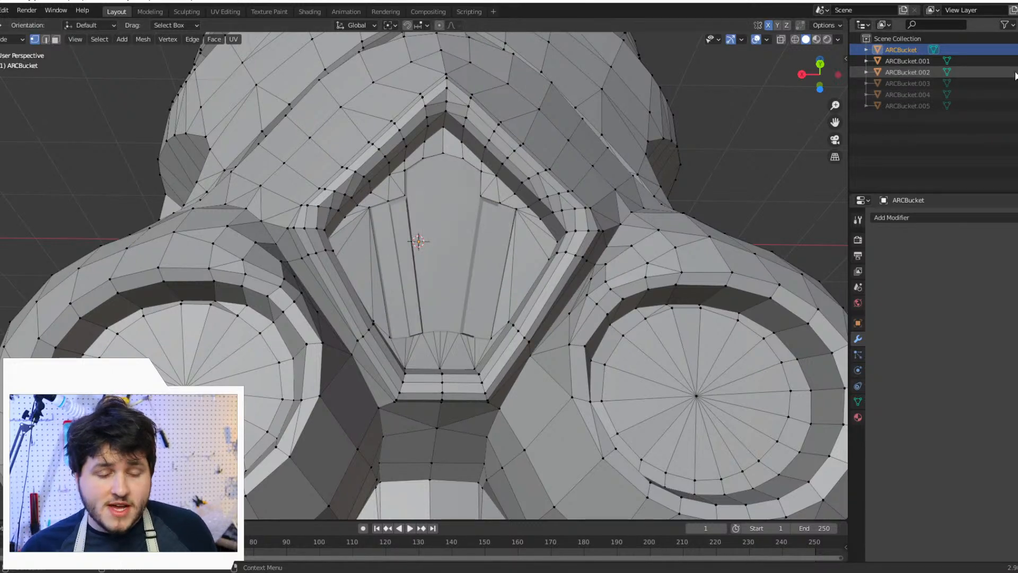
middle_drag(530, 297, 452, 299)
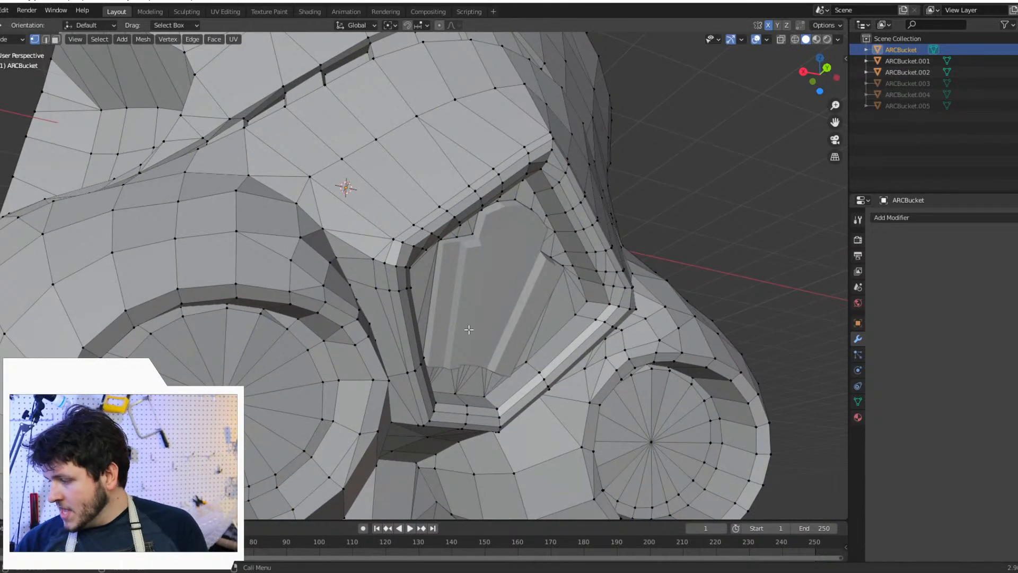
scroll(468, 329, up, 5)
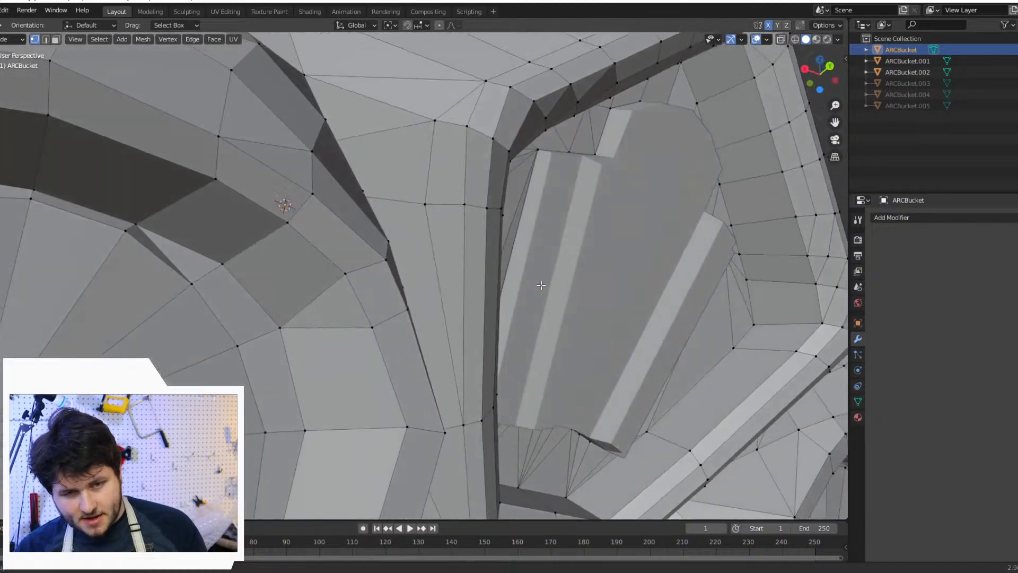
middle_drag(541, 285, 466, 294)
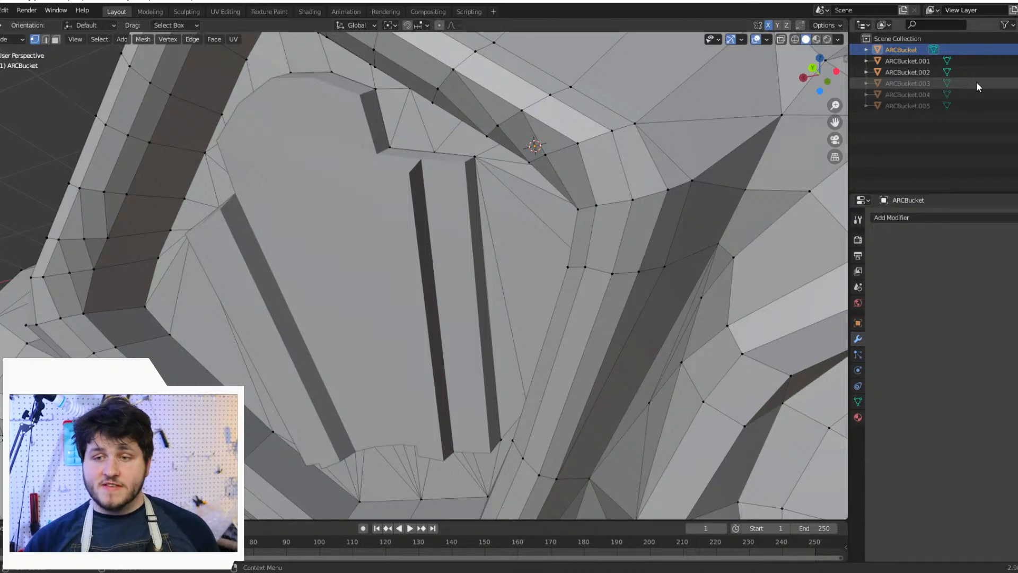
Step: Show the hidden parts ARCBucket.003, ARCBucket.004 and ARCBucket.005 to view the complete helmet
click(1016, 84)
scroll(747, 229, down, 10)
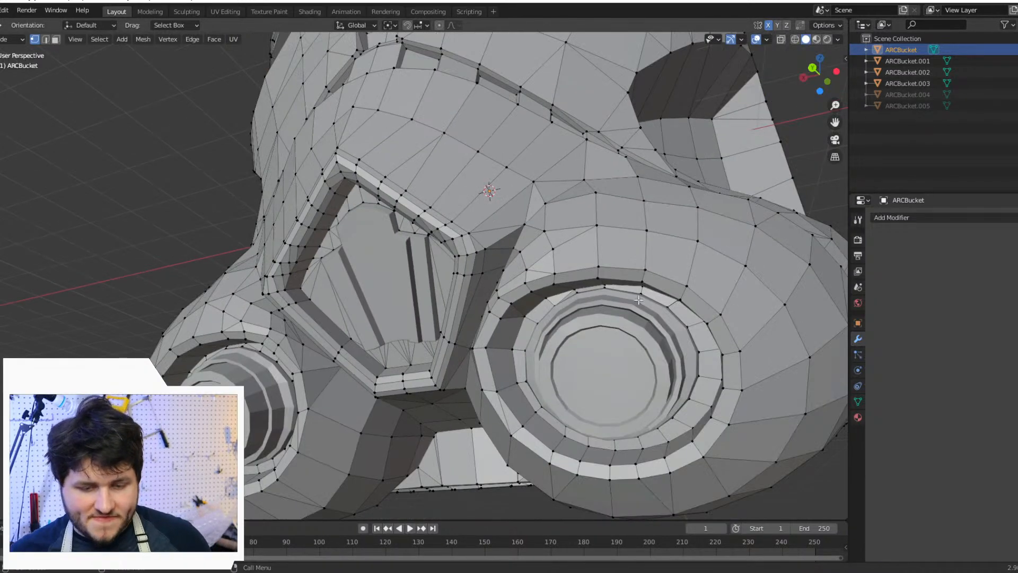
middle_drag(583, 253, 503, 295)
scroll(503, 294, down, 7)
middle_drag(451, 313, 535, 289)
click(1017, 94)
click(1017, 105)
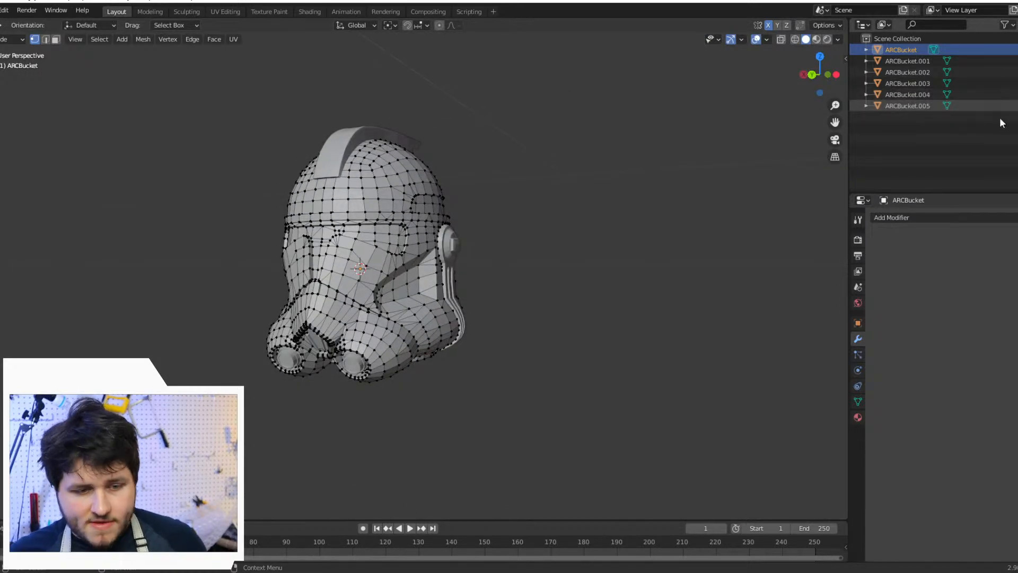
Step: Switch to Object Mode and view the assembled helmet from its side
middle_drag(584, 244, 652, 245)
click(11, 39)
click(24, 47)
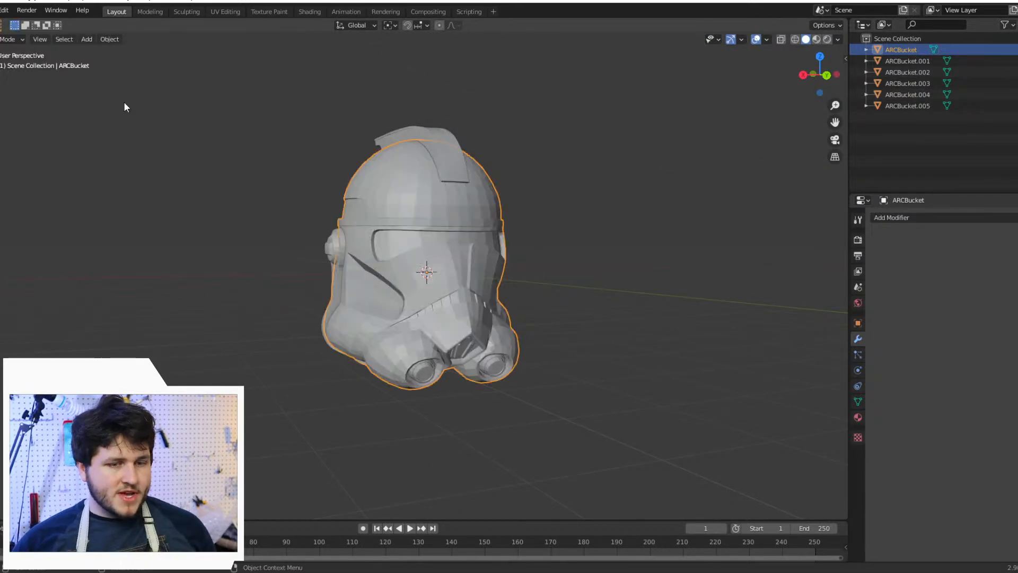
scroll(362, 242, up, 5)
scroll(362, 241, down, 3)
middle_drag(549, 237, 616, 241)
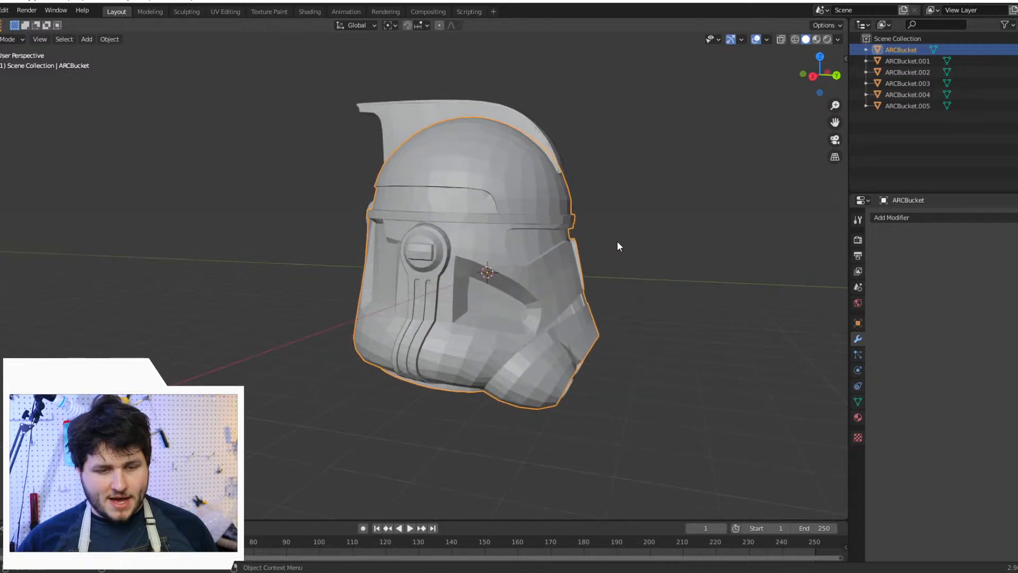
scroll(616, 240, up, 2)
Step: Temporarily hide ARCBucket and ARCBucket.001 to inspect the detached detail parts on their own
click(1017, 49)
click(1017, 61)
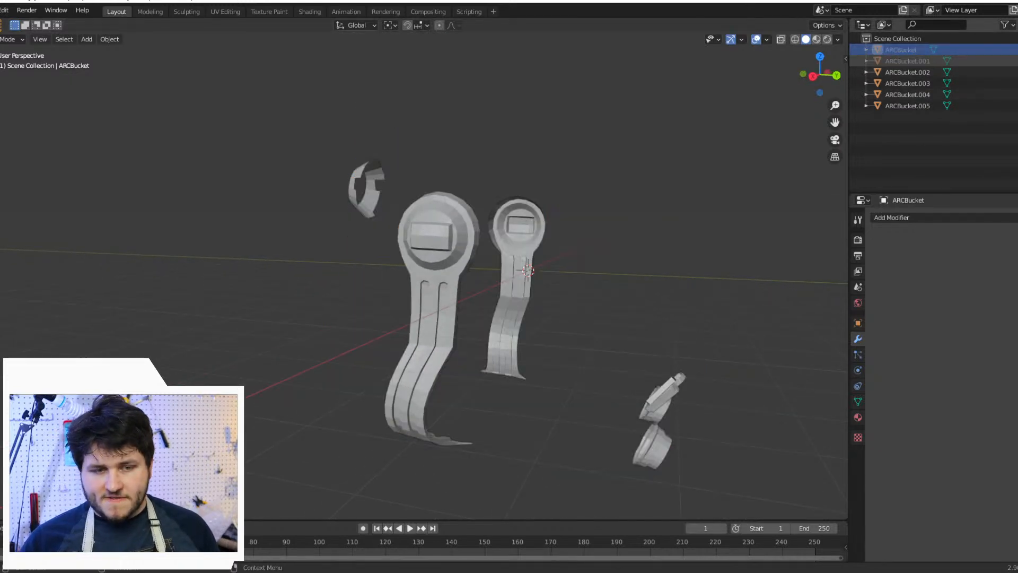
click(1017, 49)
click(1016, 60)
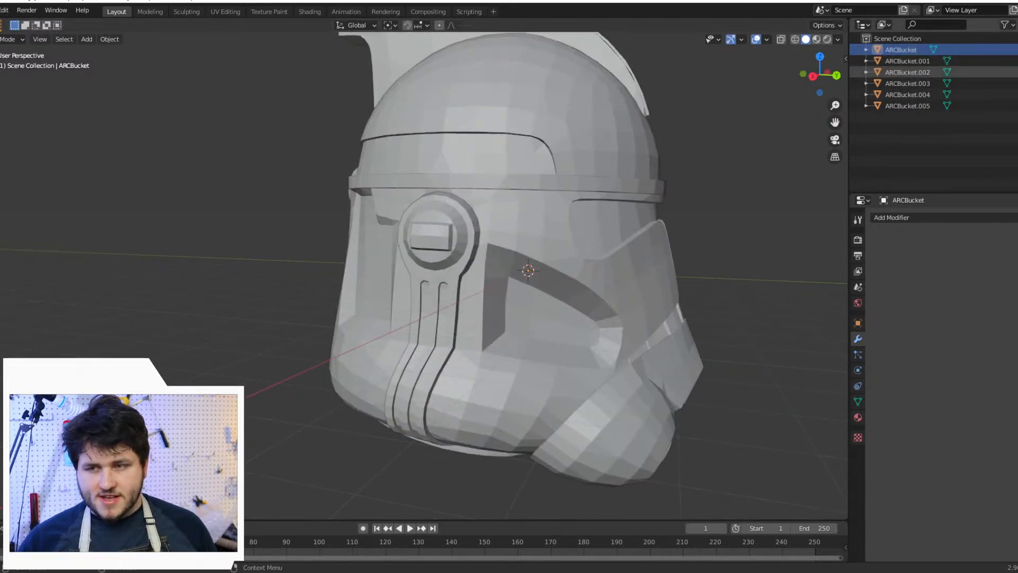
Step: Hide ARCBucket.002 through ARCBucket.005 and select the main helmet shell
click(1017, 72)
click(1017, 83)
click(1016, 94)
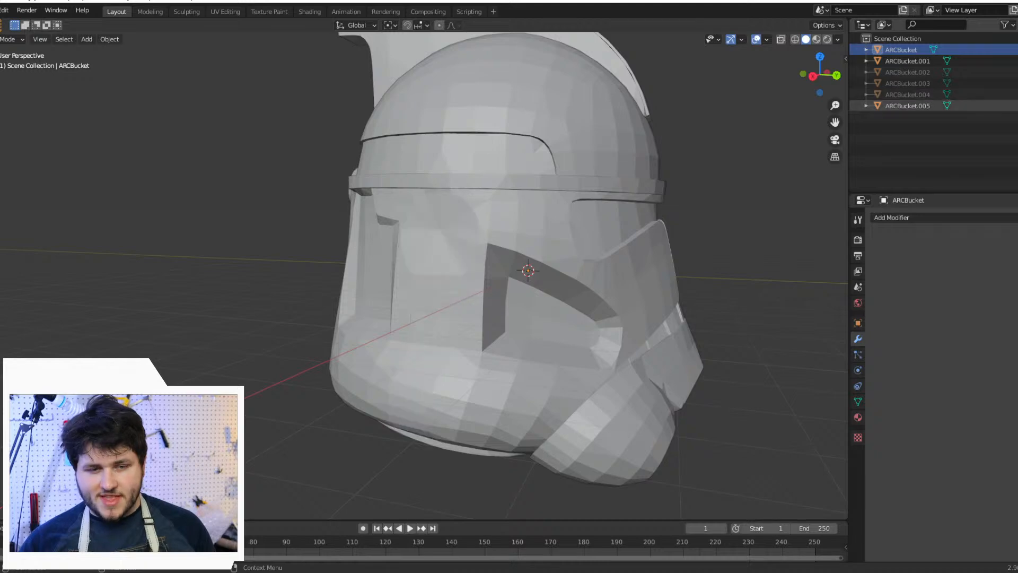
click(1017, 106)
right_click(639, 239)
middle_drag(692, 206, 480, 244)
click(498, 377)
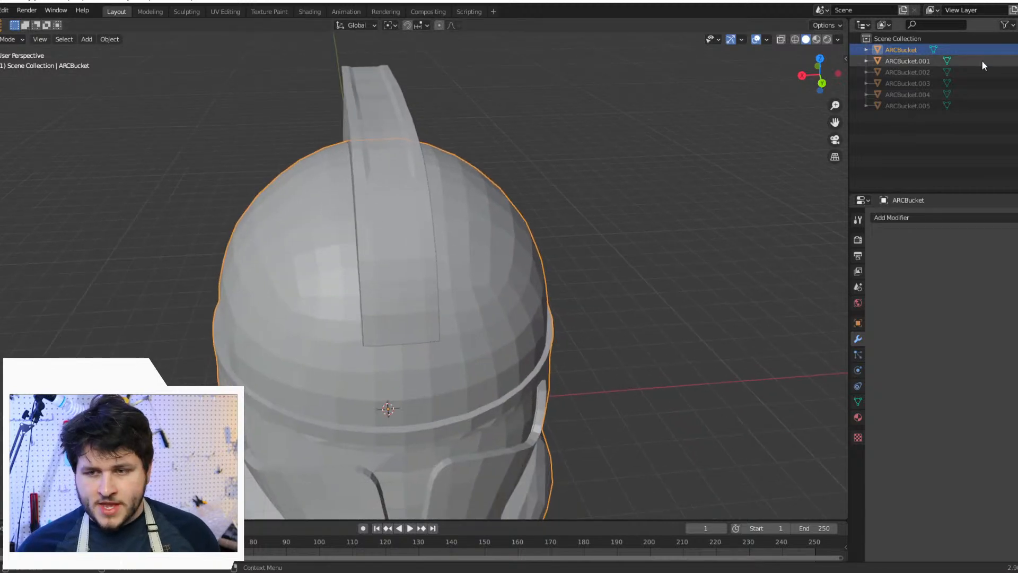
Step: Hide and reshow the ARCBucket.001 crest to examine the dome surface beneath it
click(1016, 61)
scroll(512, 239, up, 2)
shift+middle_drag(381, 126, 378, 231)
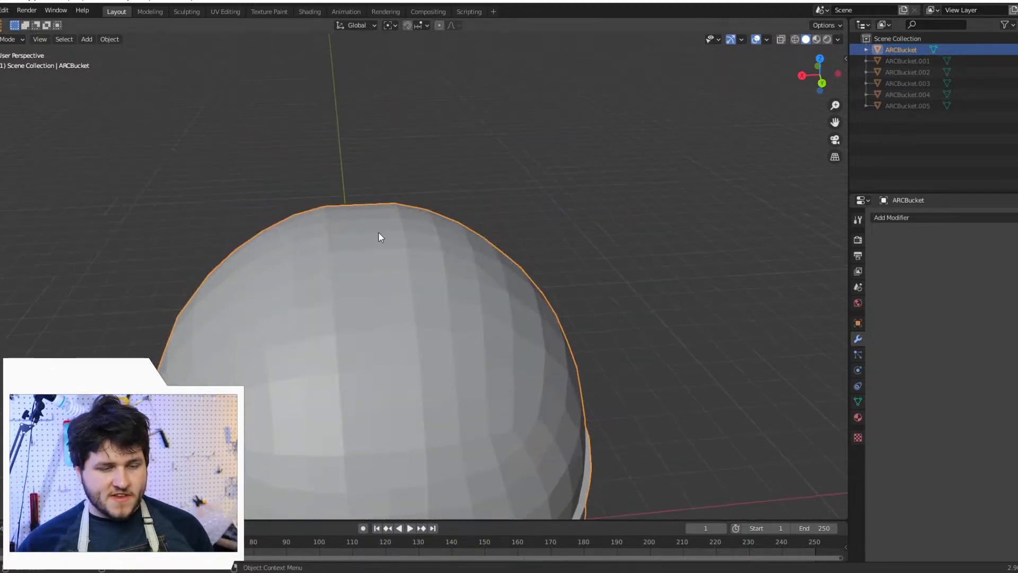
click(1015, 61)
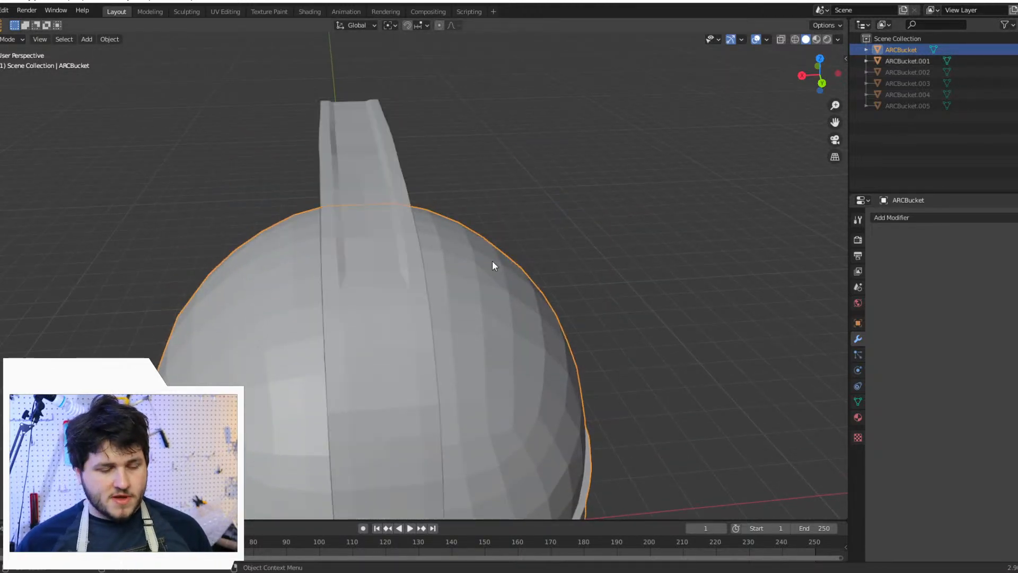
middle_drag(492, 260, 534, 243)
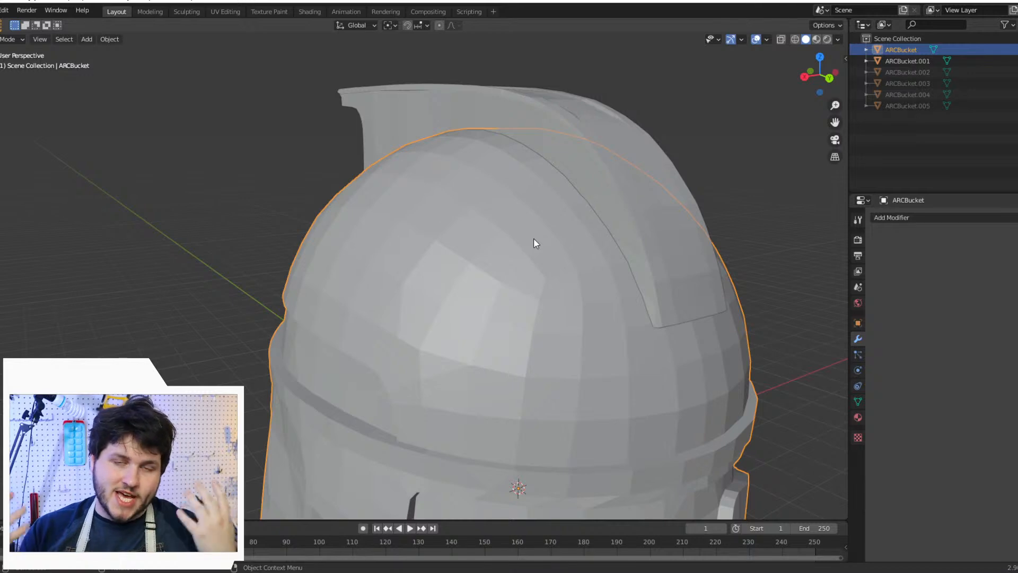
scroll(762, 153, down, 2)
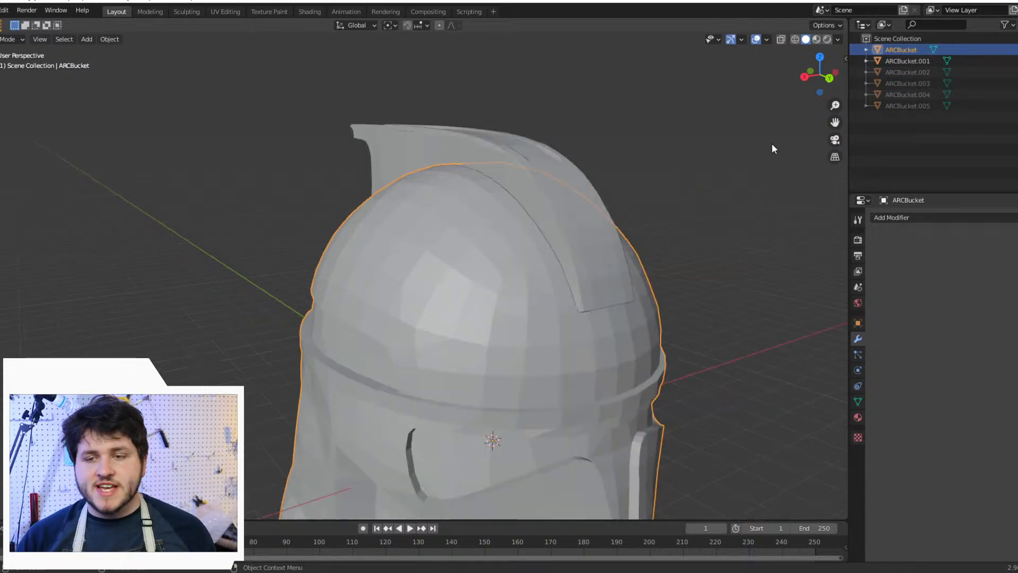
Step: Toggle the ARCBucket shell's visibility off and on, and hide the ARCBucket.001 crest
click(1014, 49)
click(1015, 50)
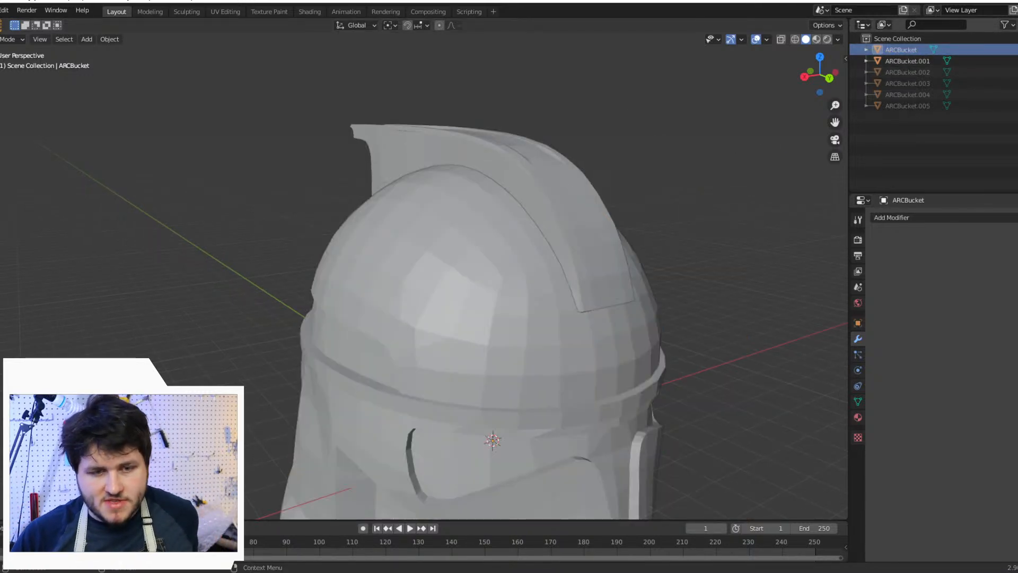
click(1016, 61)
middle_drag(581, 250, 552, 265)
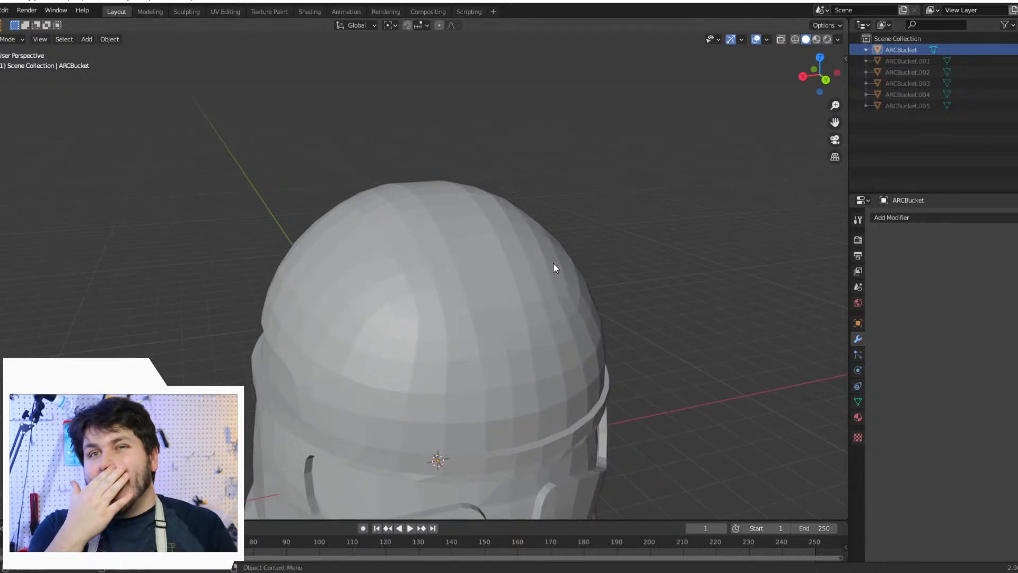
Step: Show the ARCBucket.001 crest and add a Boolean modifier to the ARCBucket shell with the crest as its object
click(452, 247)
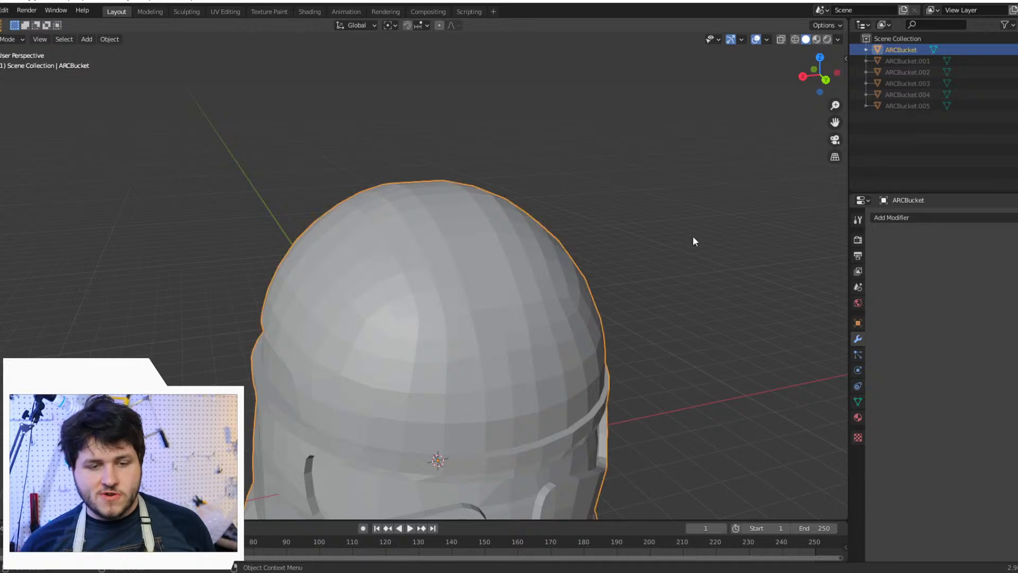
click(1016, 61)
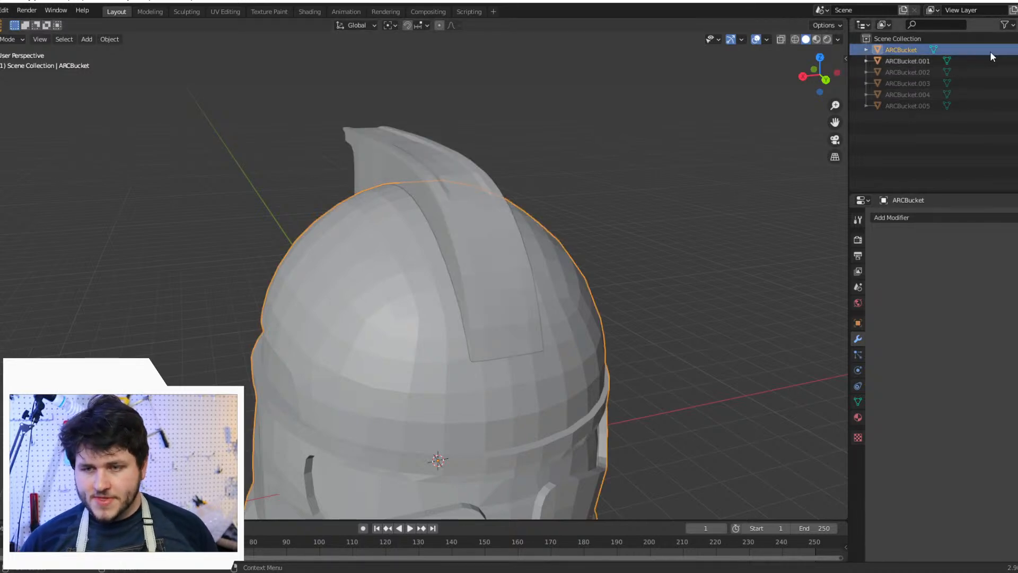
click(886, 217)
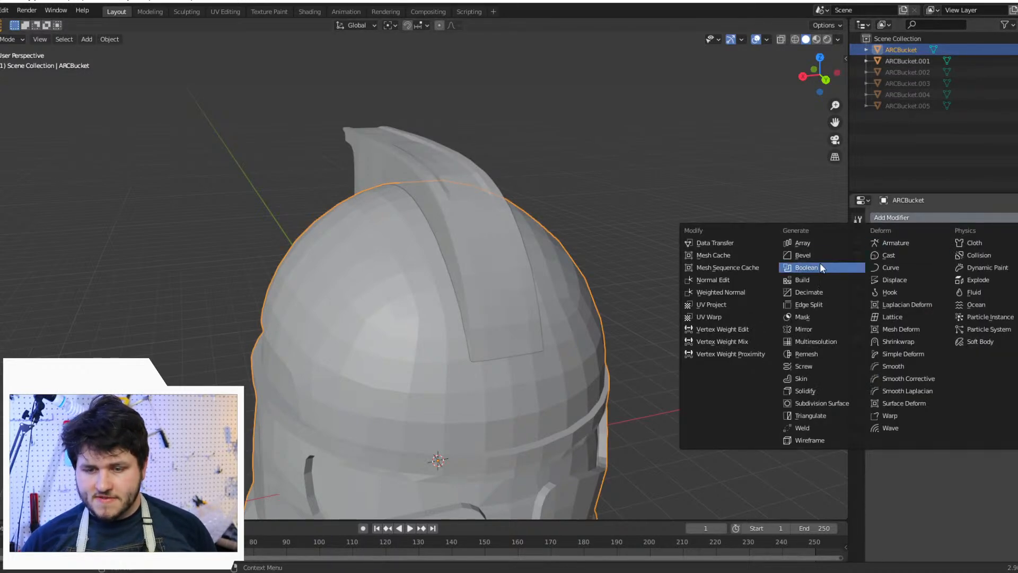
click(819, 268)
click(1011, 267)
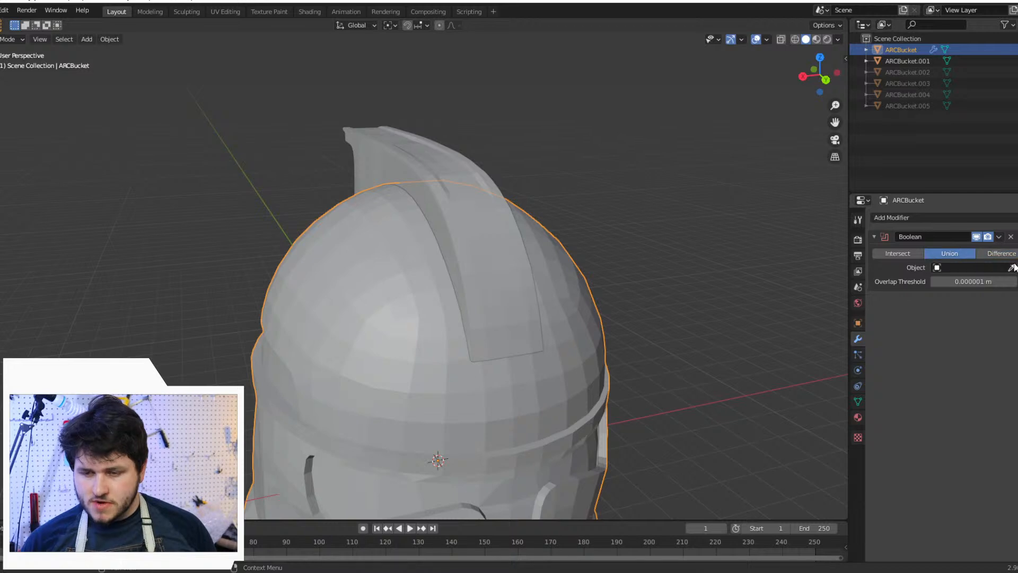
click(438, 150)
Step: Try the Intersect and Difference operations of the Boolean modifier on the shell and crest
middle_drag(418, 172, 478, 154)
click(911, 253)
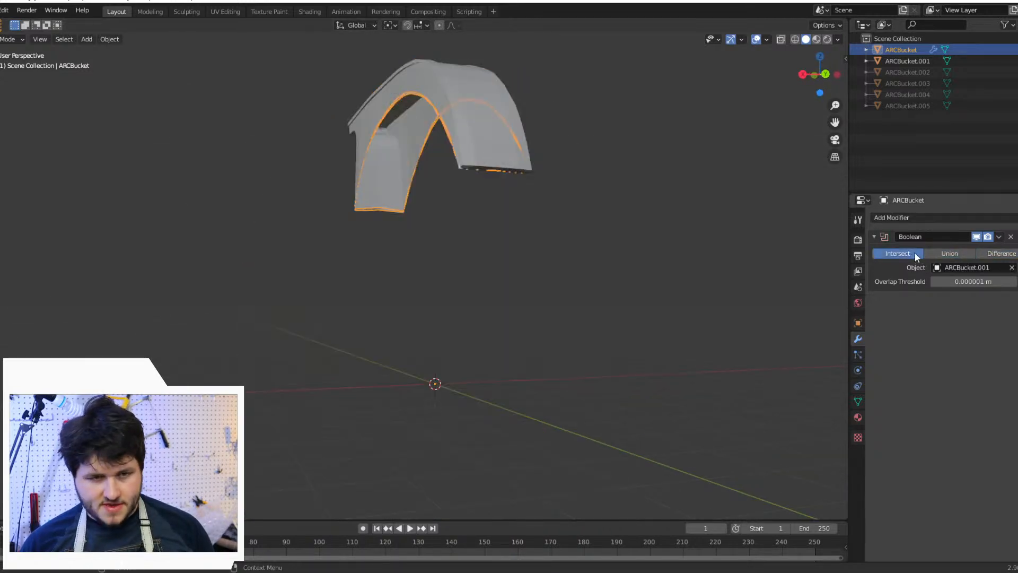
click(996, 253)
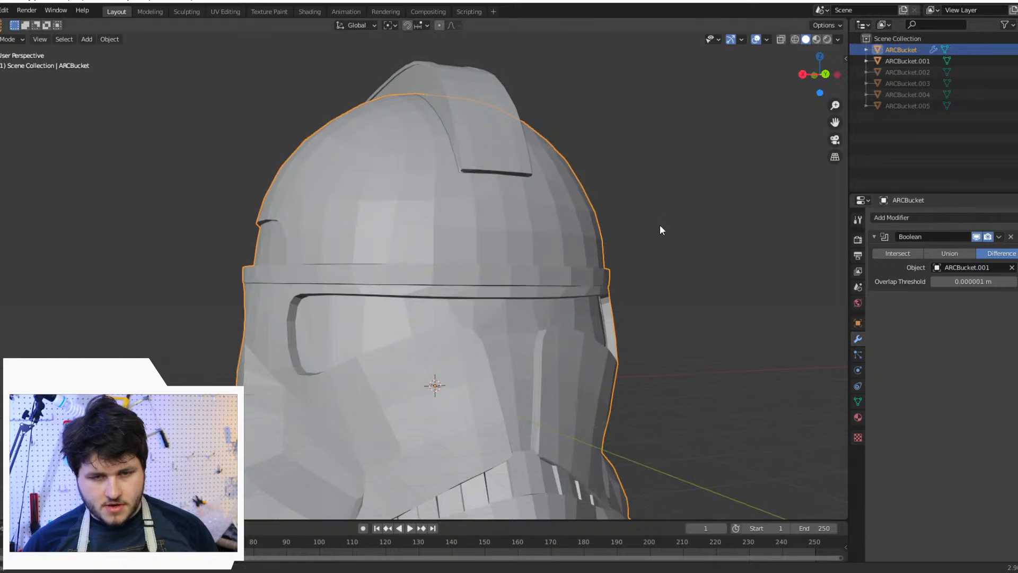
middle_drag(660, 226, 681, 247)
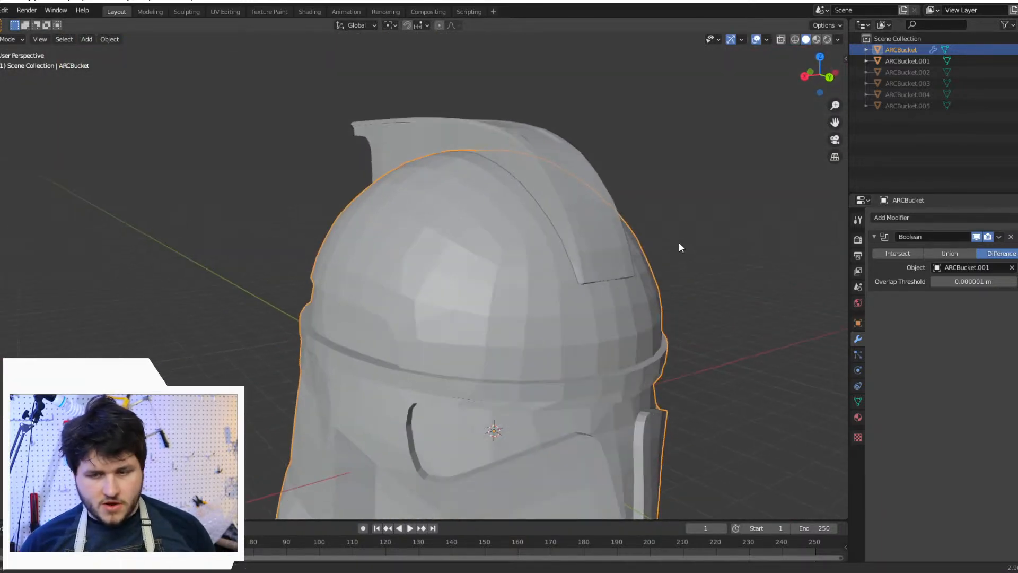
Step: Switch the shell's Boolean modifier to Union and apply it
click(961, 252)
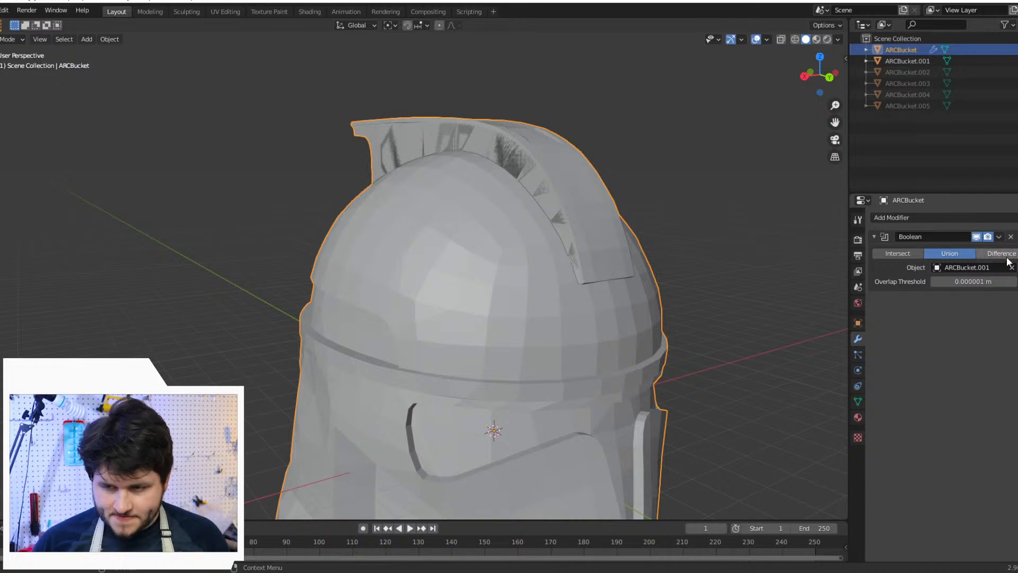
click(998, 237)
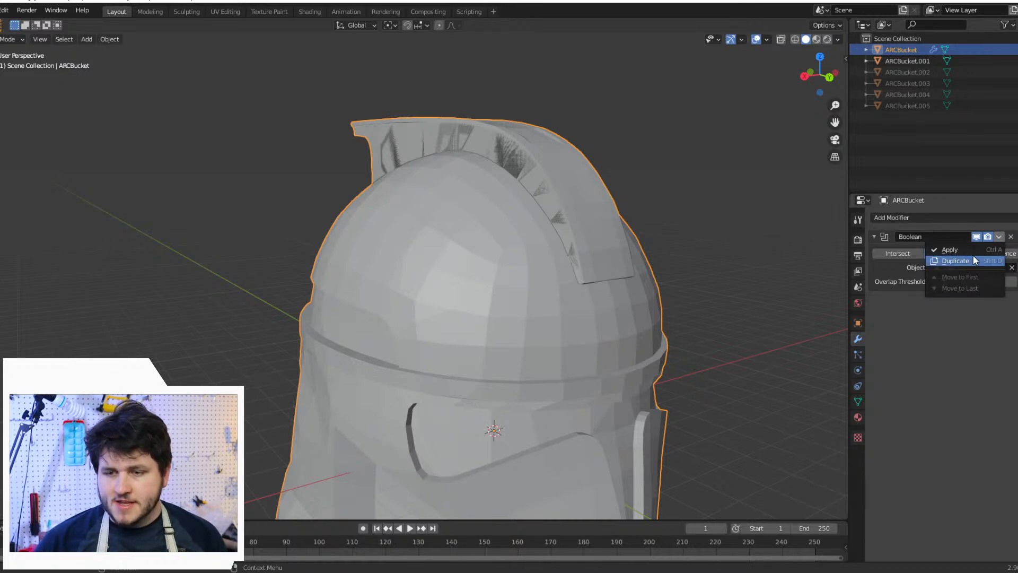
click(962, 249)
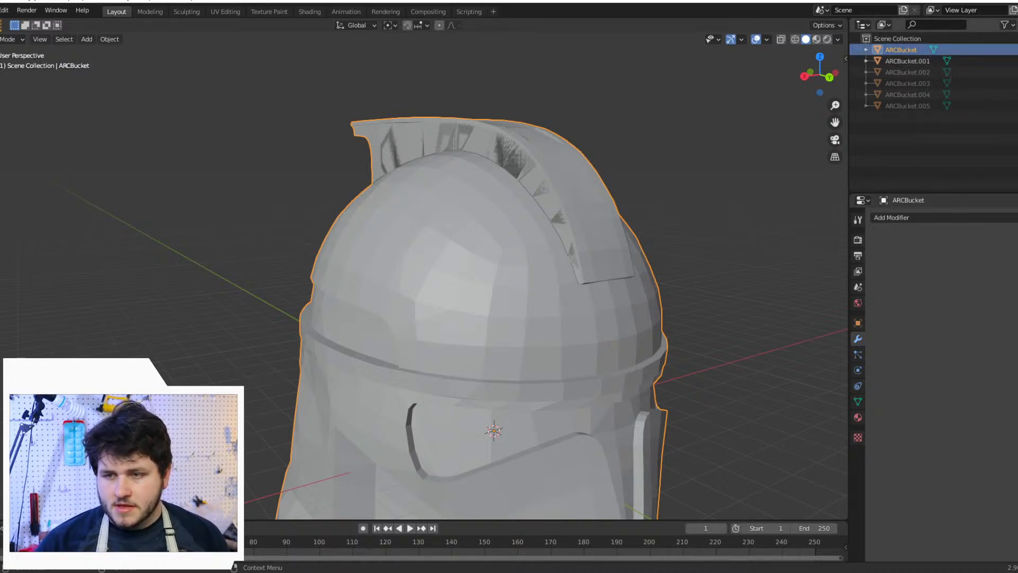
Step: Toggle the ARCBucket.001 crest's visibility to examine the united shell without it
key(h)
click(1017, 61)
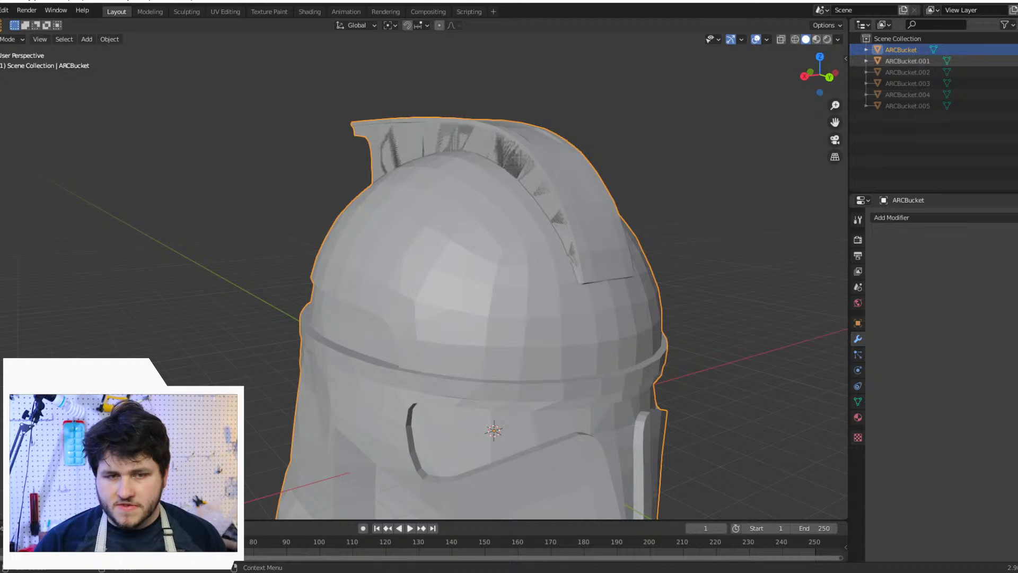
click(1016, 61)
click(1016, 61)
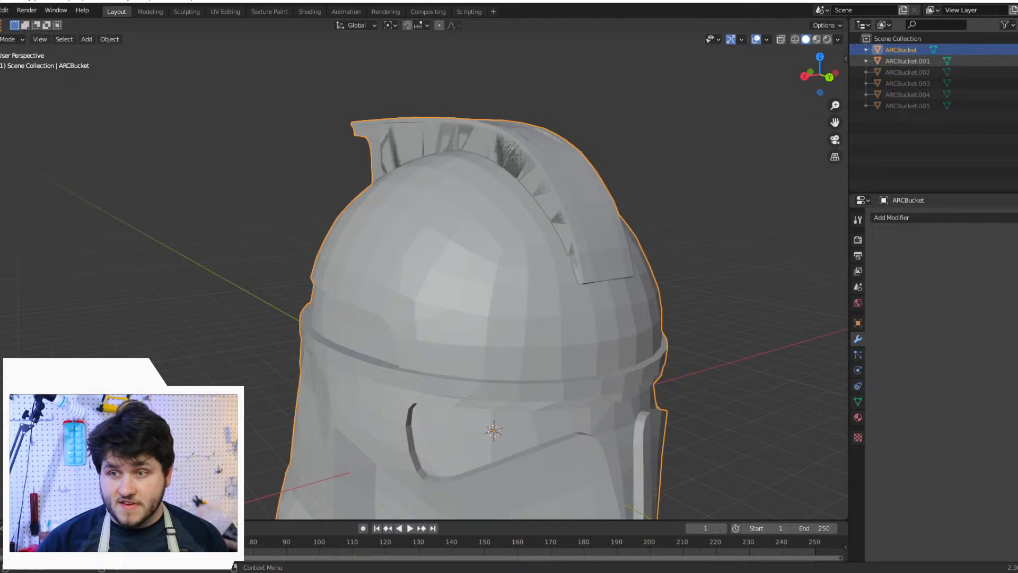
Step: Enter Edit Mode on the ARCBucket shell and show its mesh in wireframe from the right orthographic view
click(636, 129)
click(7, 40)
click(6, 60)
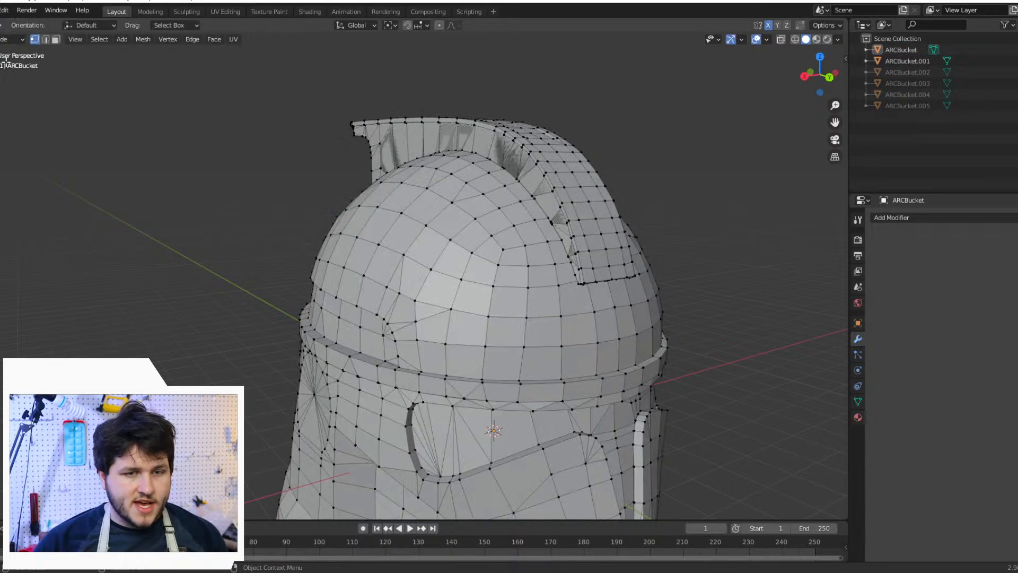
scroll(618, 229, up, 2)
shift+middle_drag(615, 221, 415, 291)
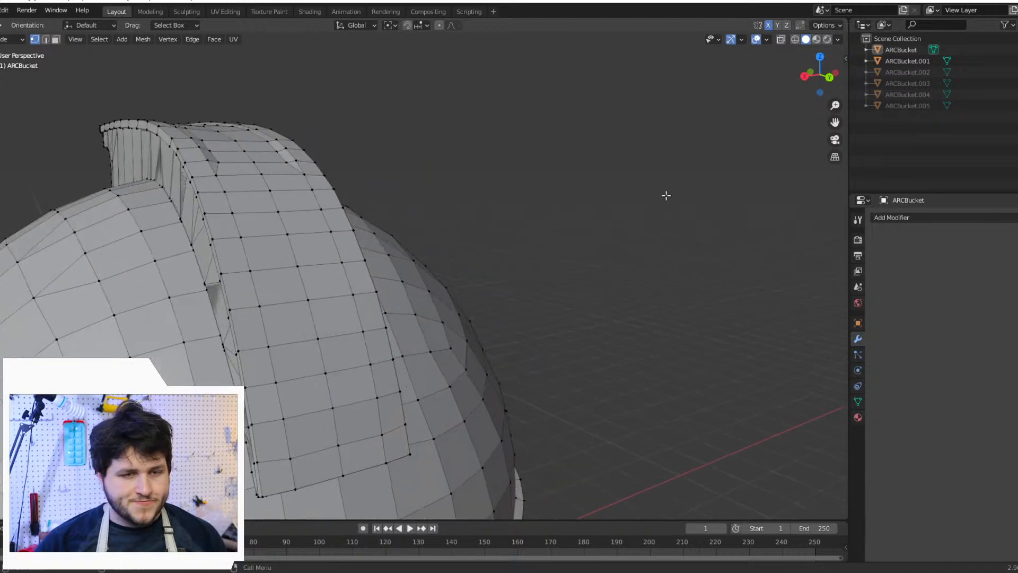
click(813, 75)
scroll(562, 105, up, 2)
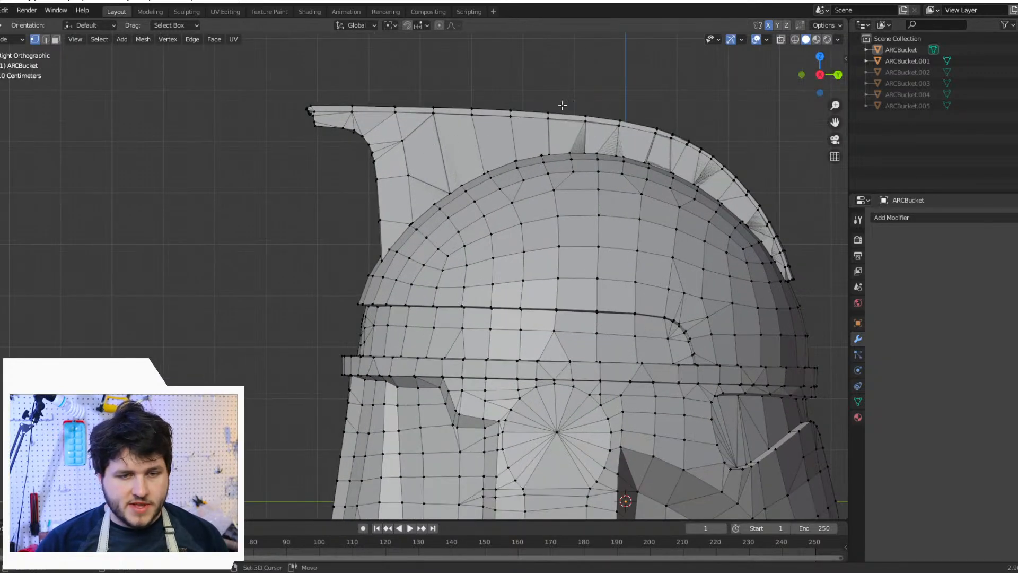
click(794, 39)
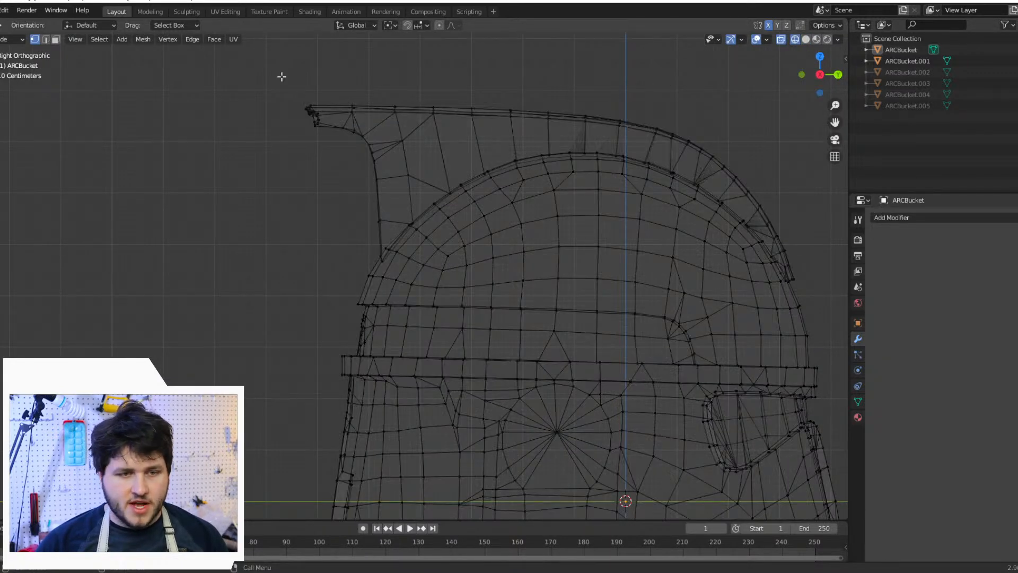
Step: Box-select the crest's rear fin and upper ridge vertices on the united shell, leaving out the dome
drag(272, 68, 388, 233)
scroll(382, 254, up, 3)
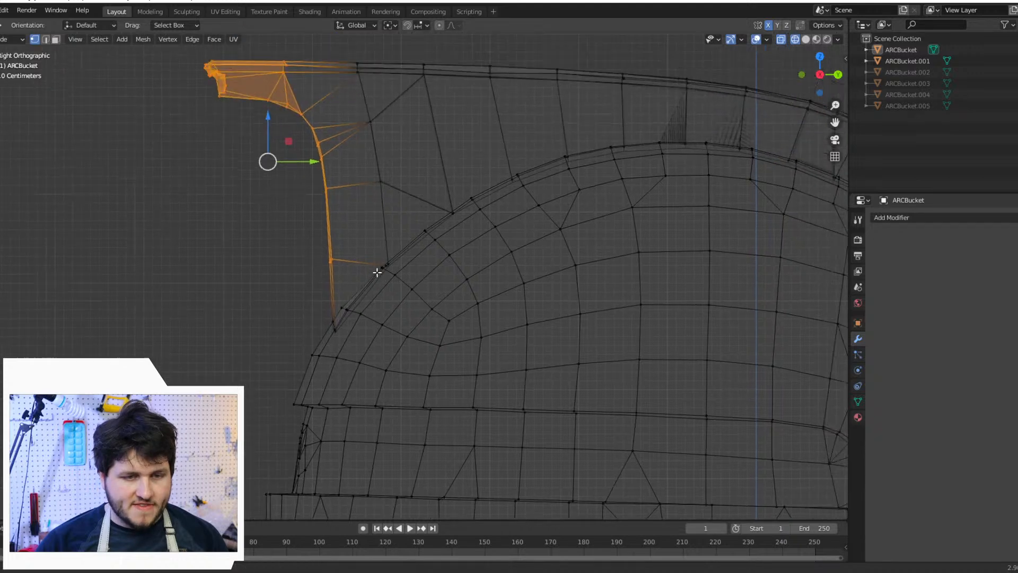
shift+middle_drag(376, 271, 349, 331)
shift+drag(287, 57, 398, 241)
shift+drag(372, 94, 625, 182)
shift+middle_drag(625, 181, 400, 240)
shift+drag(278, 143, 585, 225)
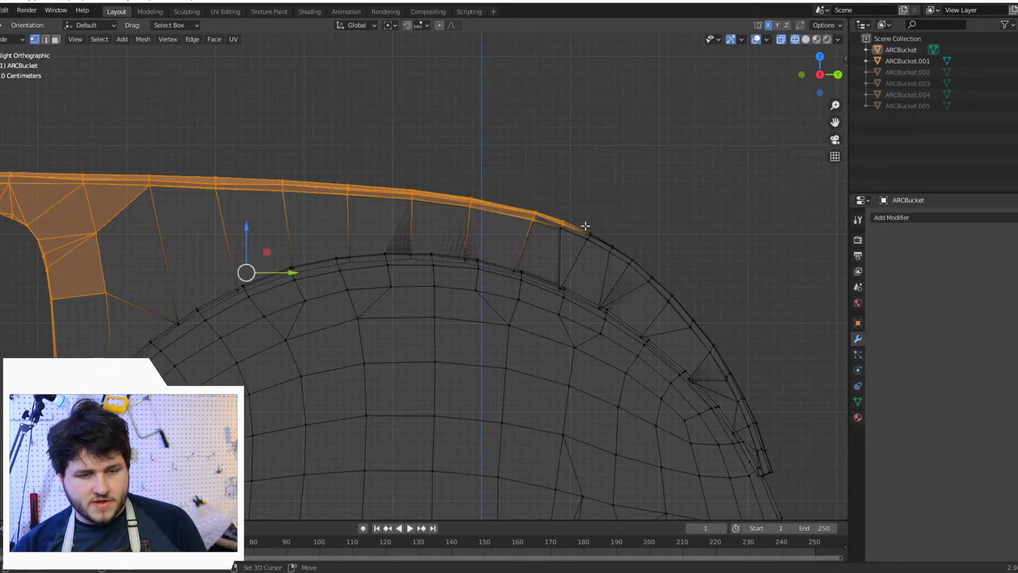
Step: Extend the selection along the crest's front curve down to its lower tip, leaving out the dome vertices
shift+drag(710, 206, 553, 259)
shift+drag(599, 225, 665, 300)
shift+drag(746, 267, 694, 307)
shift+drag(779, 314, 735, 379)
shift+drag(785, 347, 722, 406)
shift+drag(789, 388, 744, 428)
shift+middle_drag(796, 422, 666, 293)
scroll(667, 293, up, 2)
shift+drag(776, 323, 733, 376)
Step: Return to solid shading and add the missed corner vertex at the crest's lower front end to the selection
middle_drag(736, 372, 706, 362)
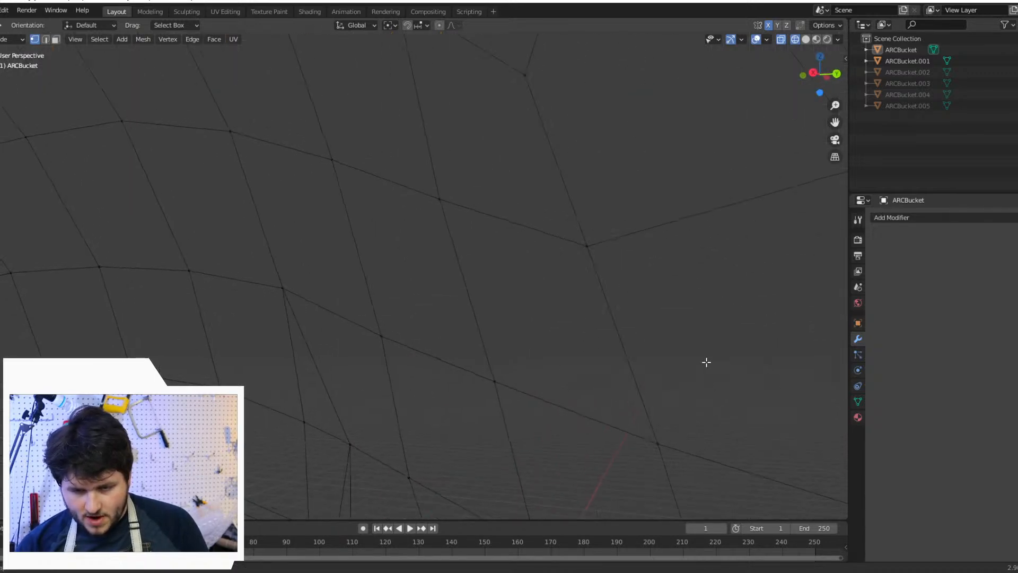
scroll(706, 362, down, 5)
middle_drag(632, 355, 522, 374)
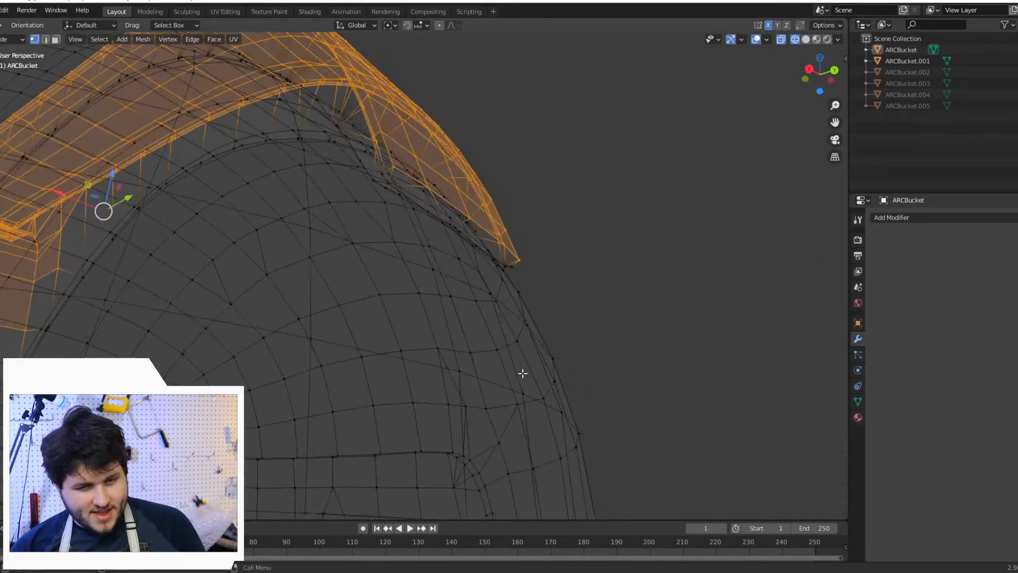
click(806, 40)
scroll(555, 172, up, 4)
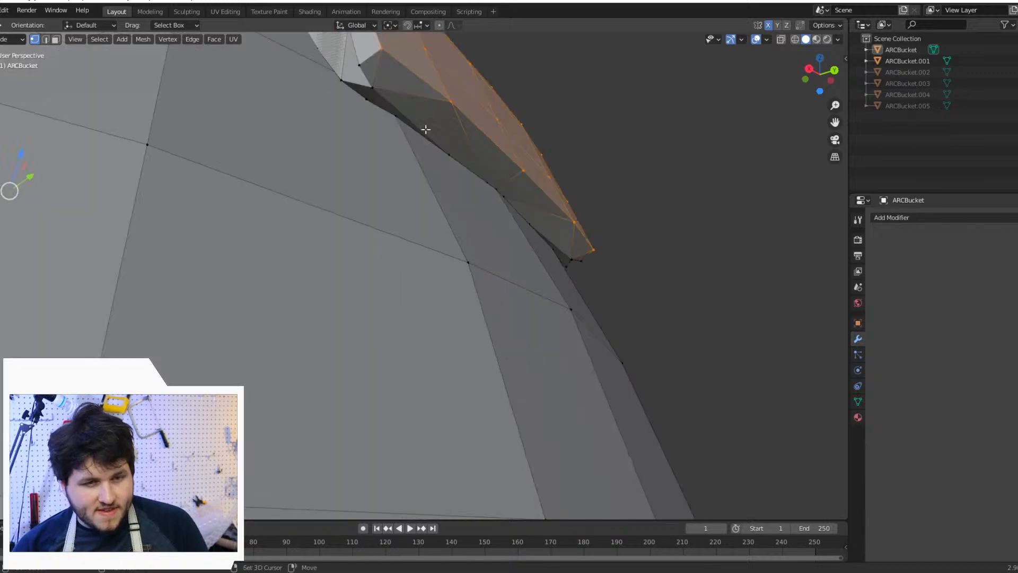
scroll(380, 98, down, 4)
scroll(531, 220, up, 4)
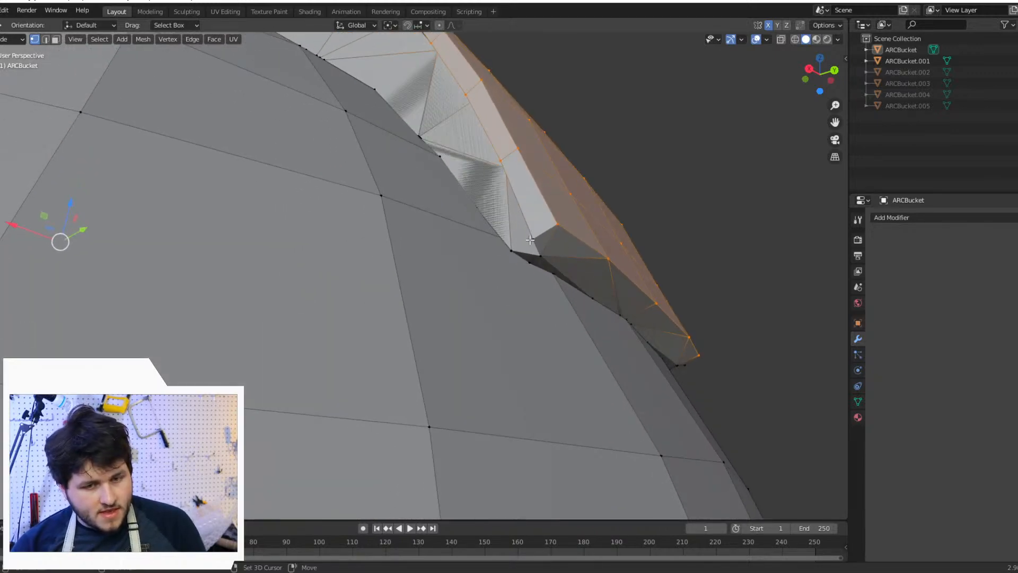
shift+click(542, 258)
Step: Check the opposite side and rear of the crest selection, and delete the selected crest vertices from the shell
mouse_move(629, 290)
middle_down()
mouse_move(609, 289)
mouse_move(663, 297)
middle_up()
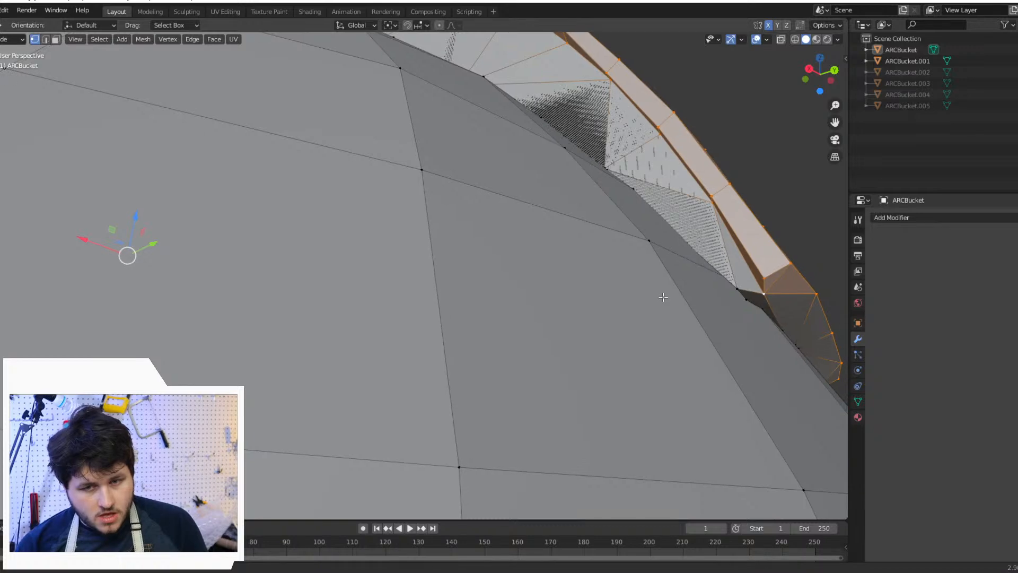
scroll(659, 296, down, 6)
middle_drag(559, 284, 768, 209)
scroll(297, 275, up, 4)
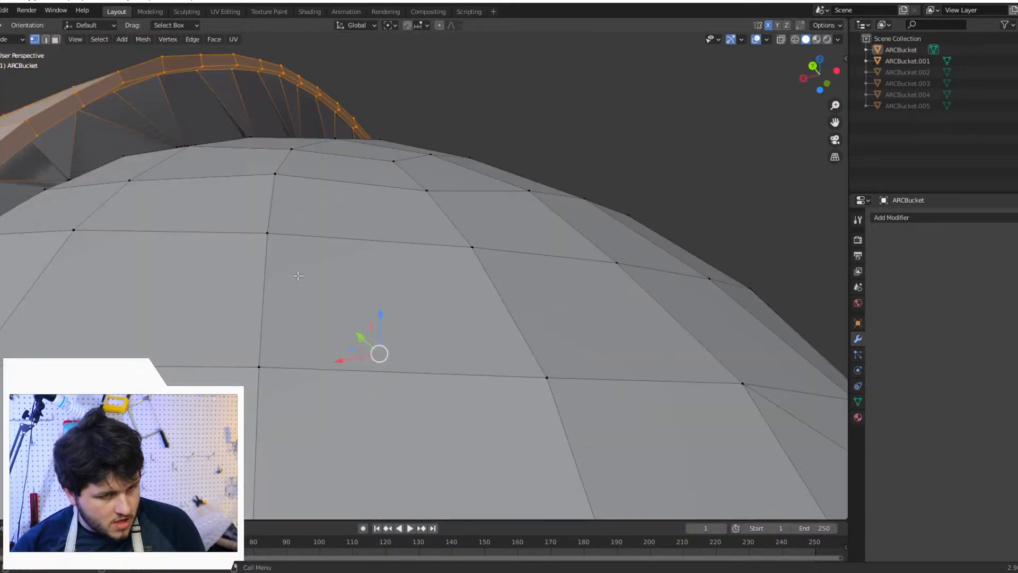
scroll(298, 276, up, 3)
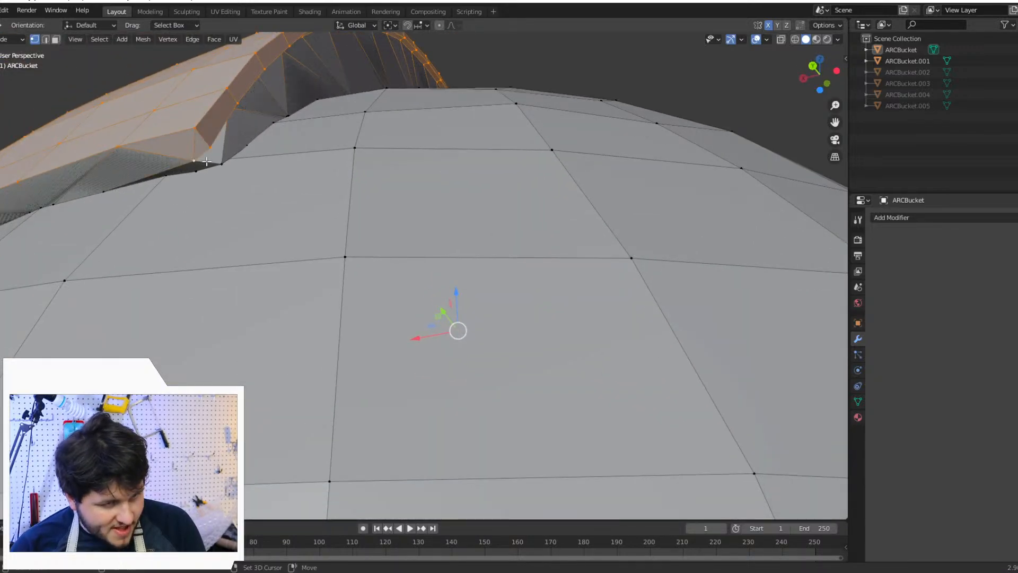
middle_drag(206, 162, 297, 310)
shift+middle_drag(546, 321, 392, 217)
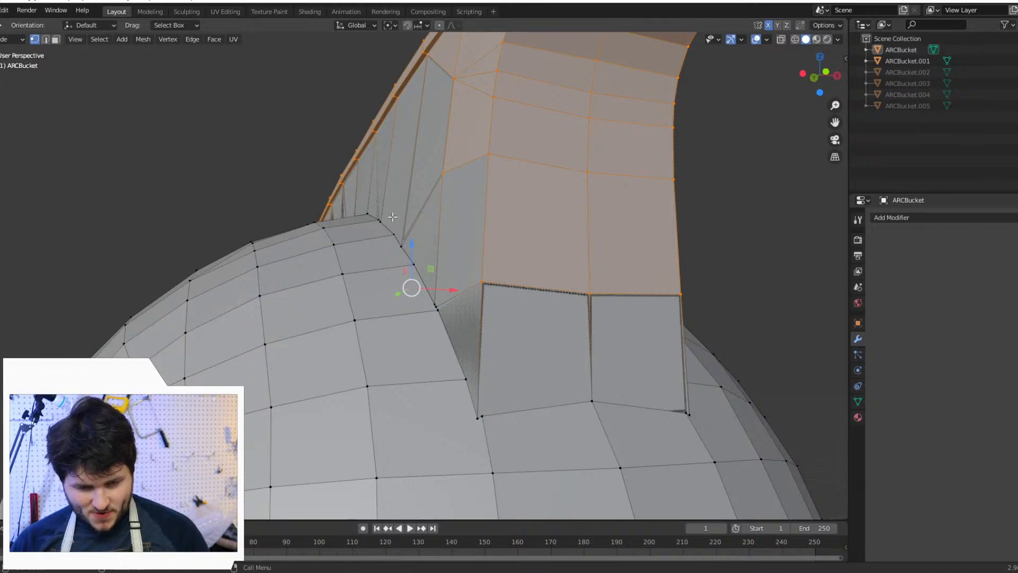
key(x)
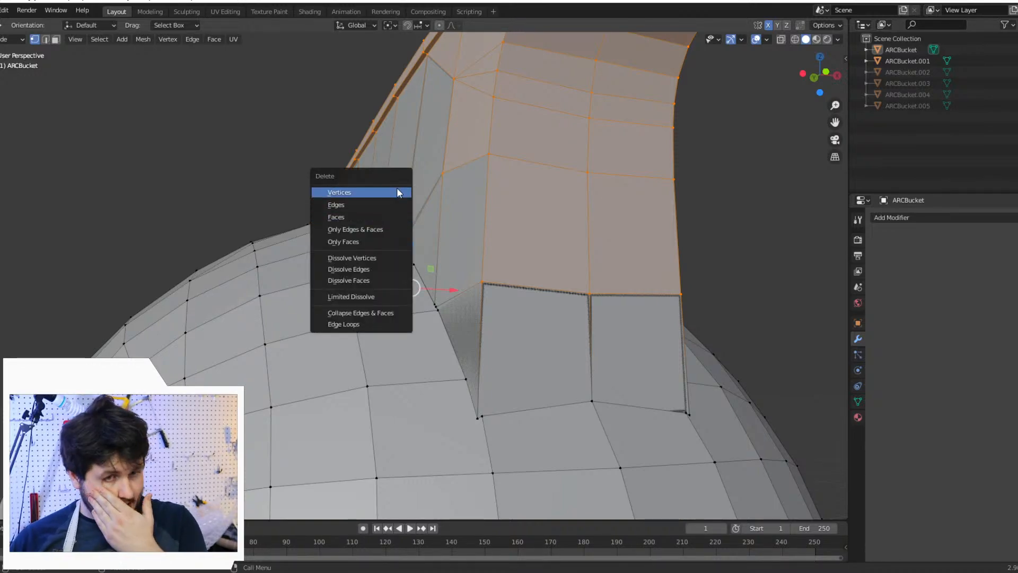
click(390, 194)
Step: Toggle the shell's and the crest's visibility to check how they meet on the dome
middle_drag(570, 209, 636, 194)
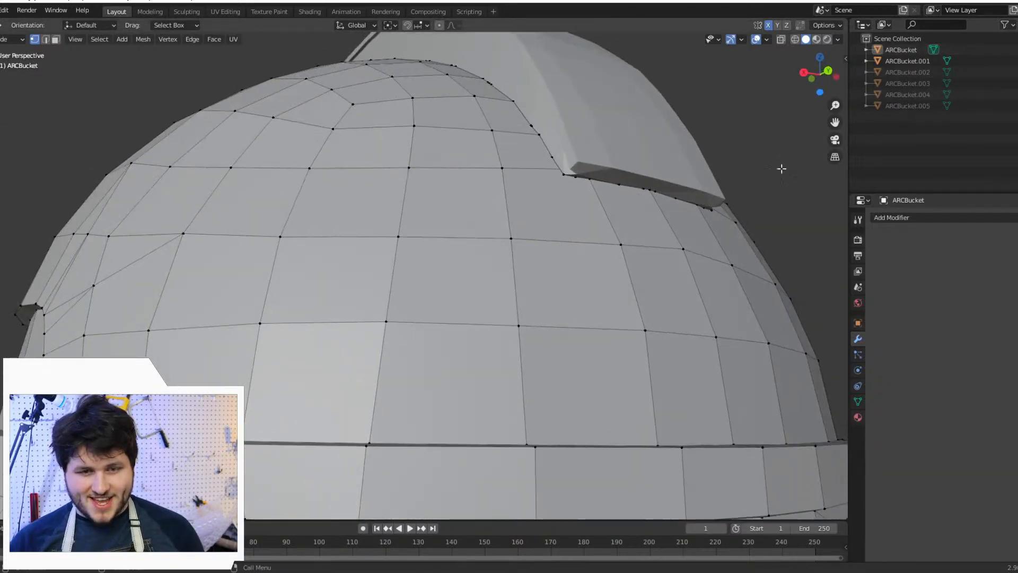
click(1017, 51)
click(1016, 51)
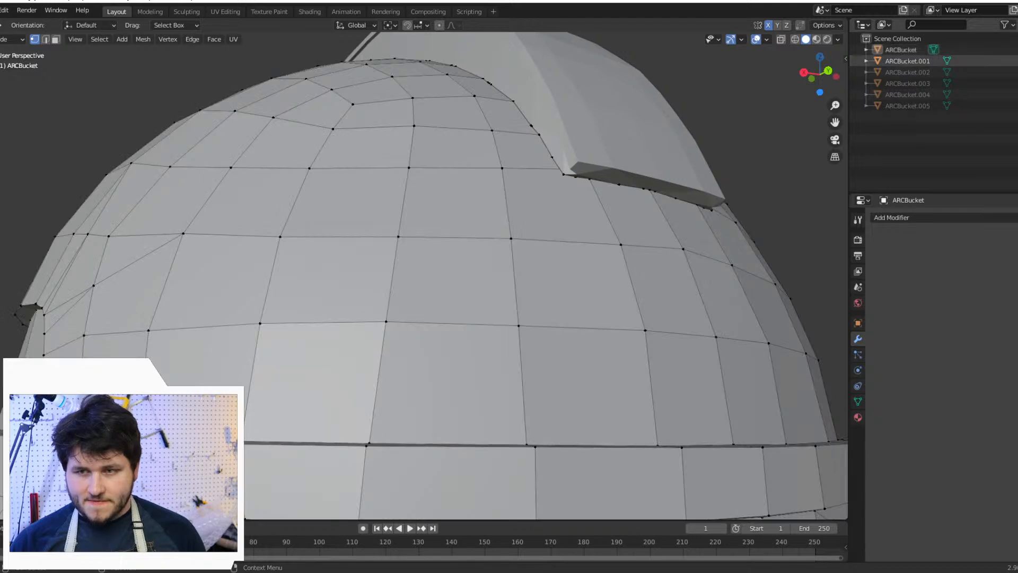
click(1016, 61)
click(1016, 61)
click(1016, 61)
click(1017, 61)
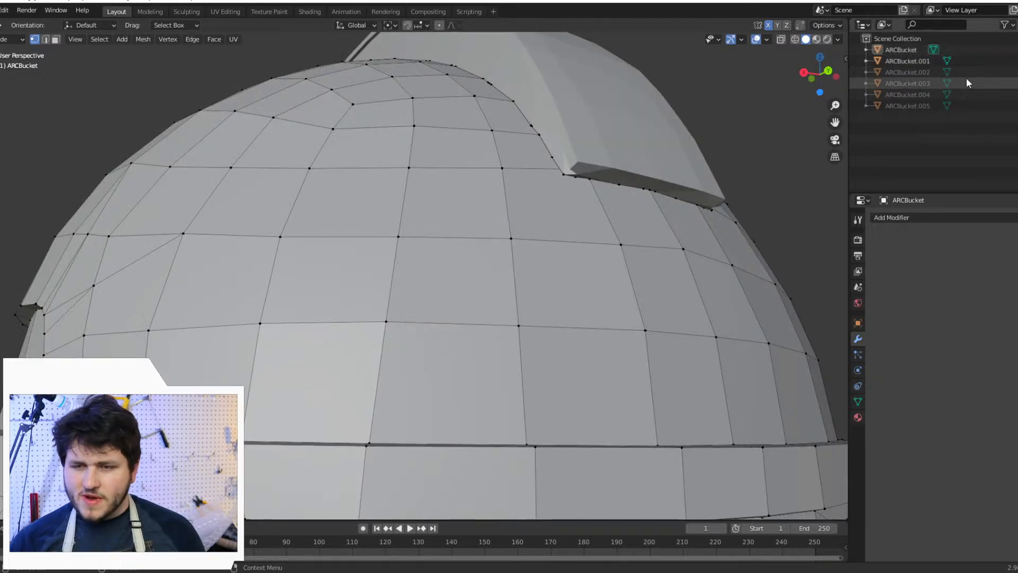
Step: Leave Edit Mode on the ARCBucket shell and open the ARCBucket.001 crest in Edit Mode
click(922, 50)
click(11, 39)
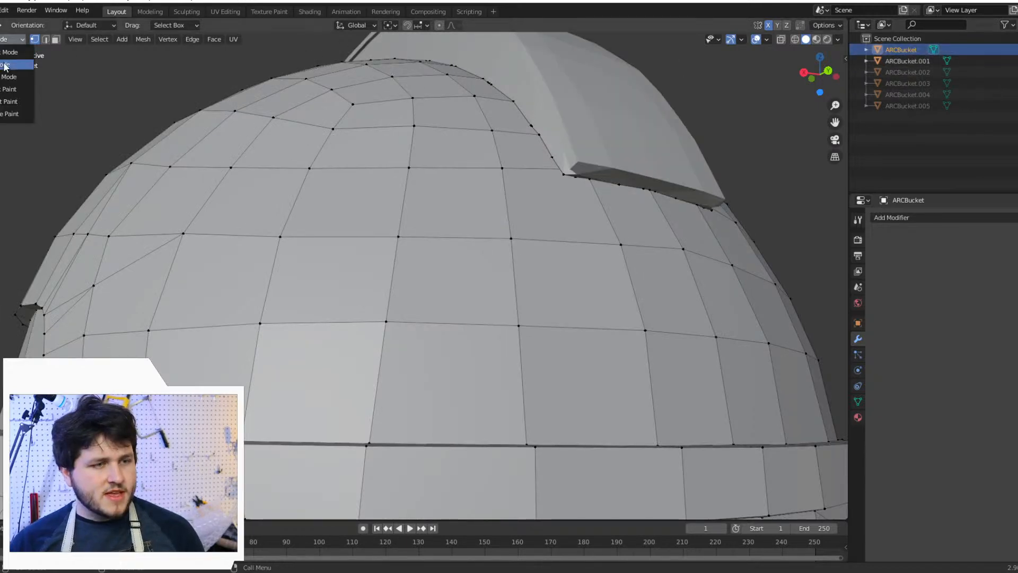
click(5, 65)
click(12, 39)
click(9, 52)
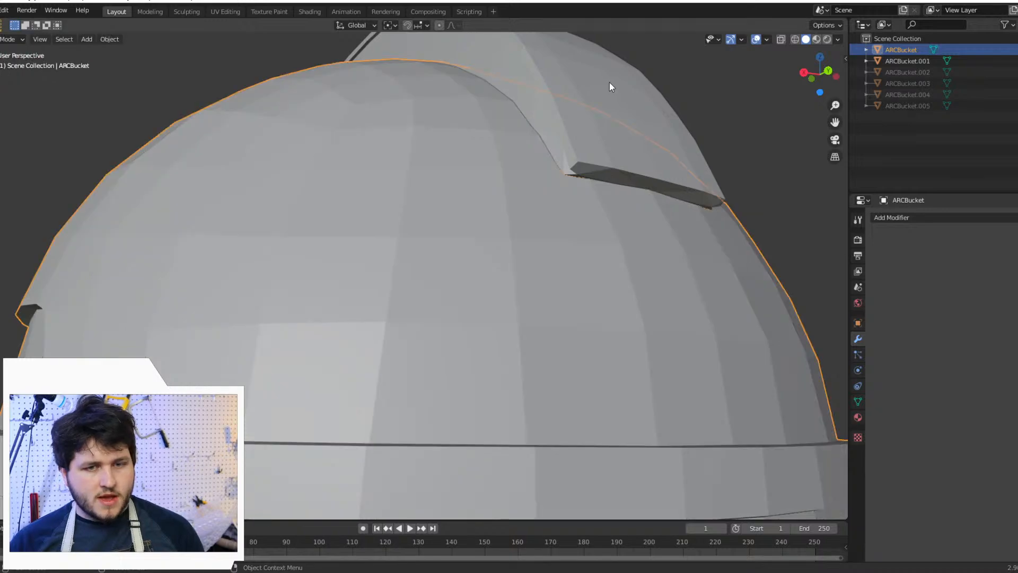
click(609, 87)
click(11, 40)
click(22, 64)
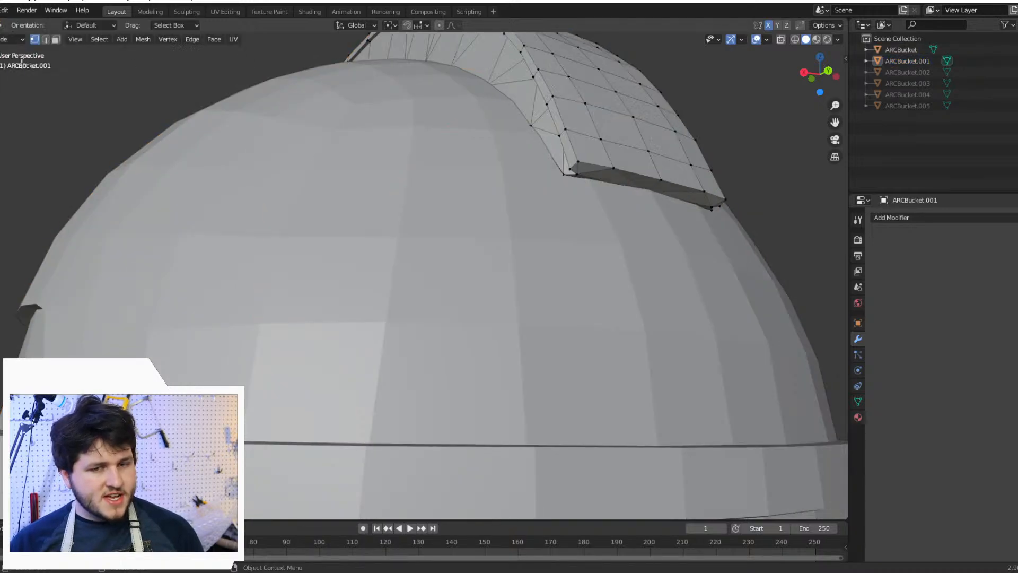
Step: Delete the edge joining the two side-wall vertices at one corner of the crest's lower end
scroll(563, 141, up, 3)
middle_drag(563, 141, 353, 258)
scroll(504, 163, up, 3)
click(486, 300)
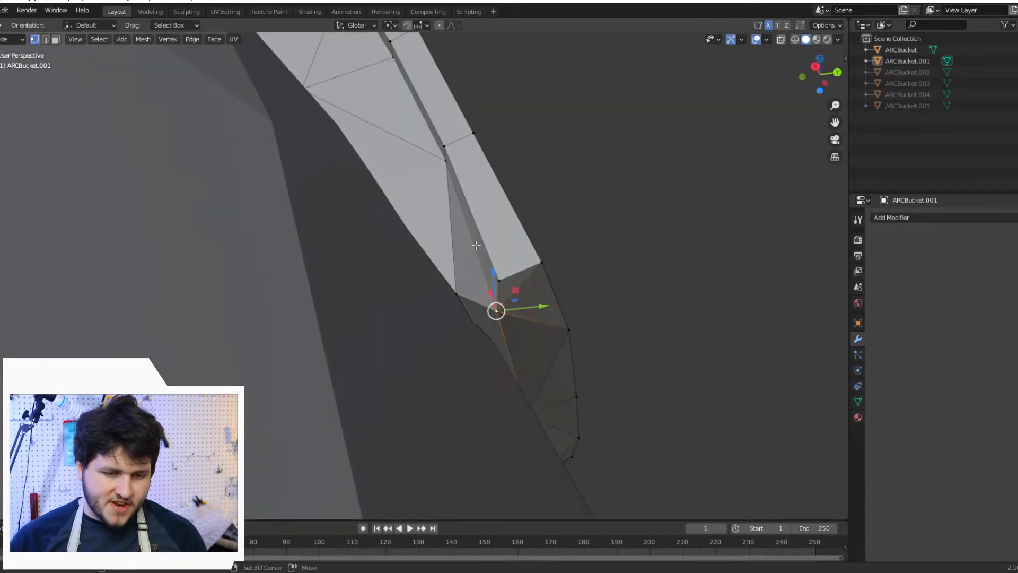
shift+click(446, 162)
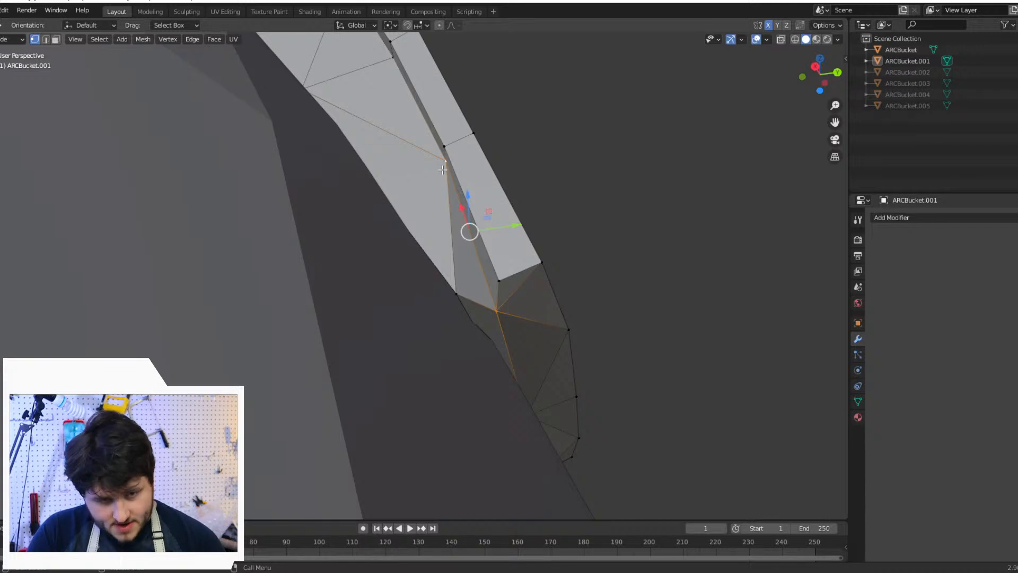
key(x)
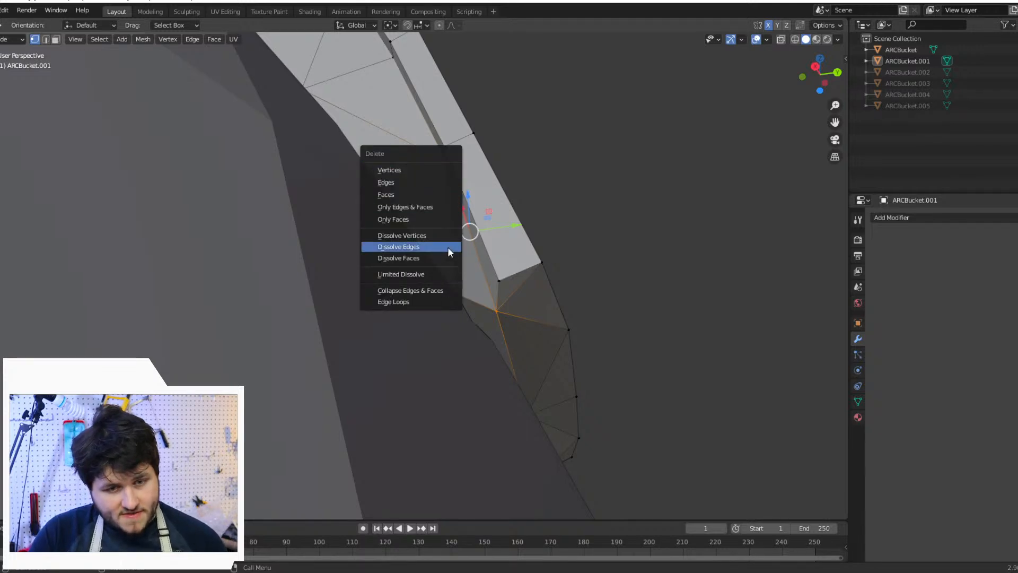
click(448, 247)
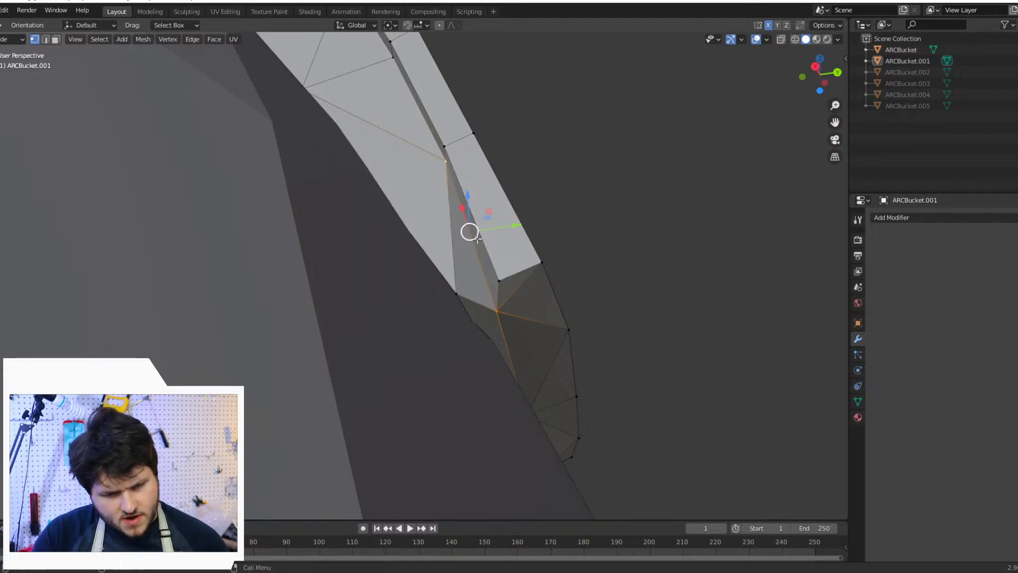
key(x)
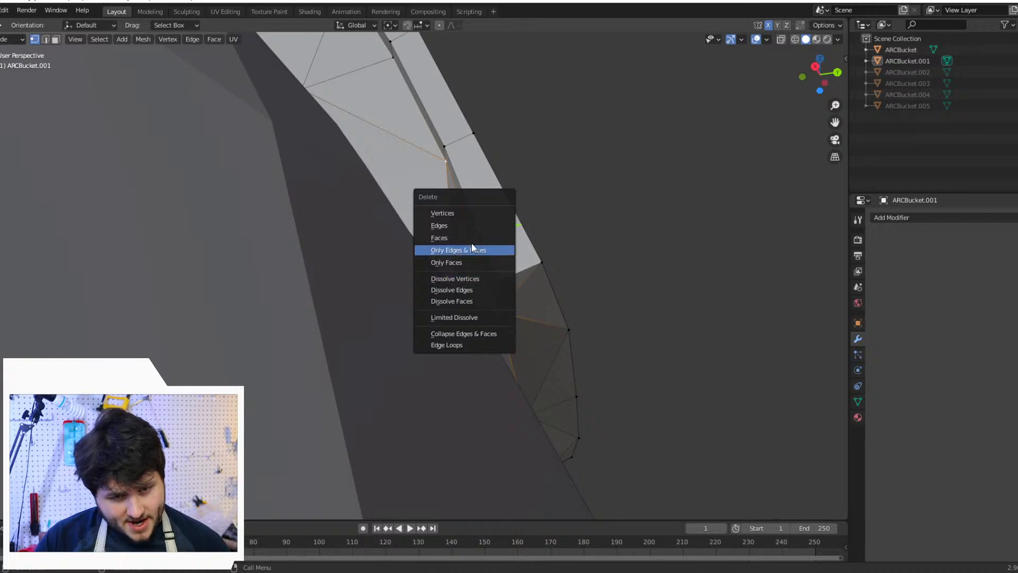
click(472, 230)
Step: Try to connect the two corner vertices across the opened gap at the crest's lower end
click(498, 280)
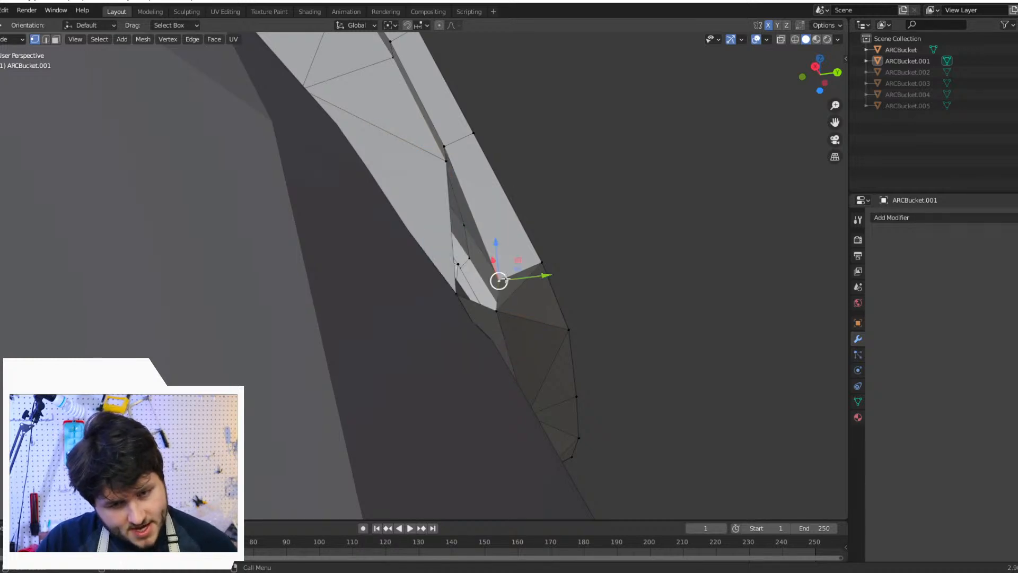
shift+click(452, 299)
key(j)
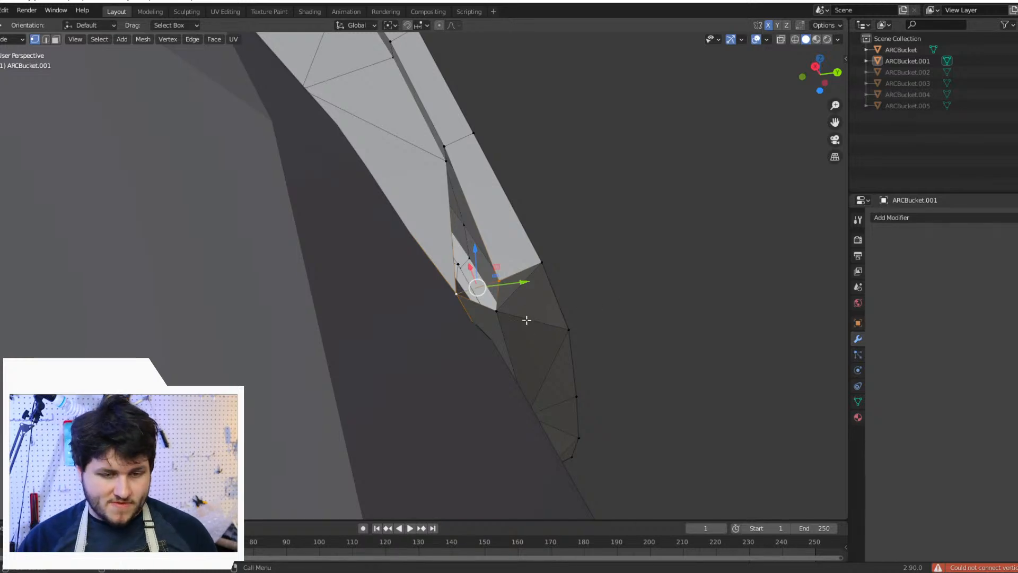
Step: Fill the gap at that corner of the crest with two triangular faces
click(496, 312)
shift+click(452, 299)
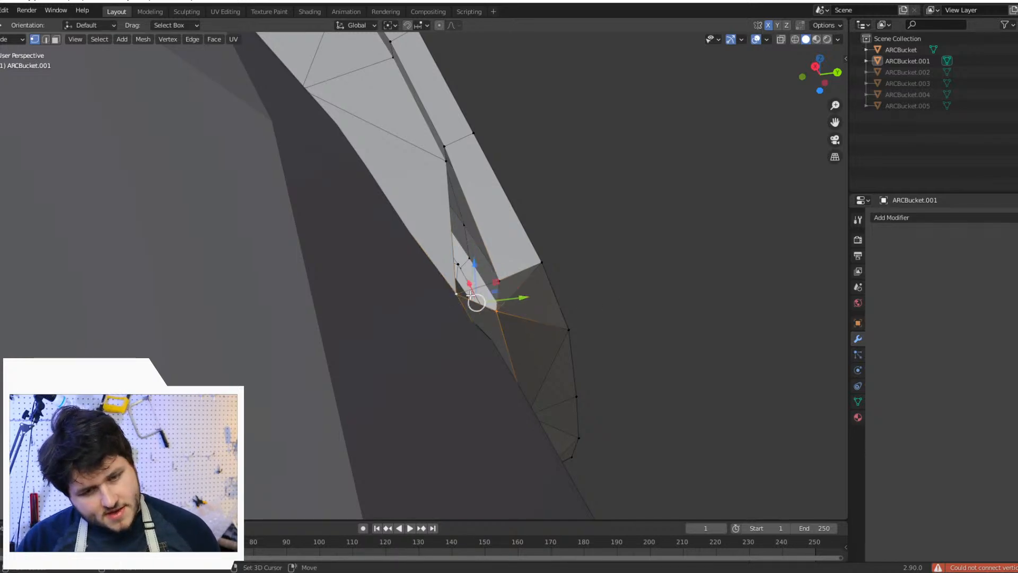
shift+click(508, 280)
key(f)
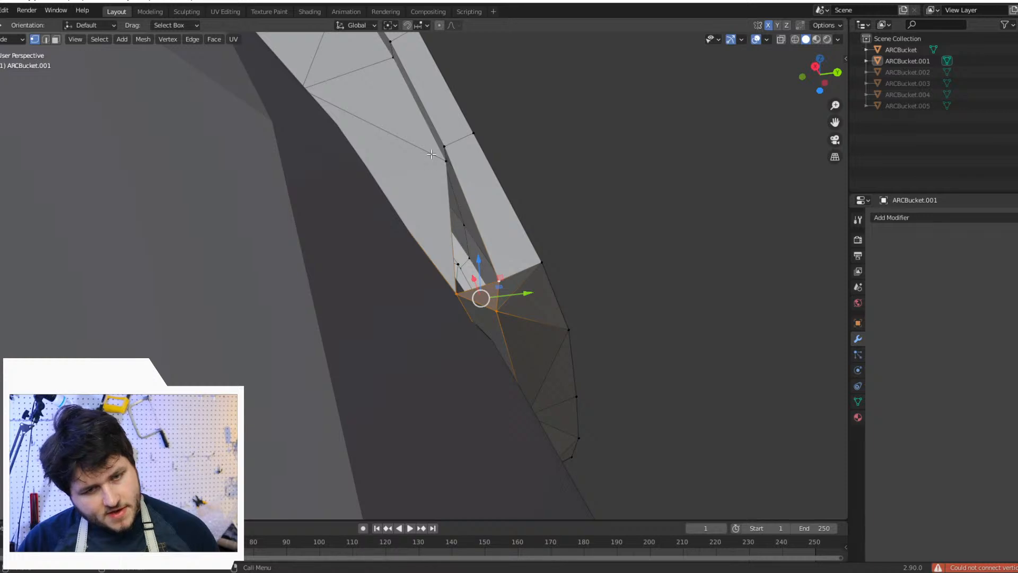
click(445, 161)
shift+click(500, 281)
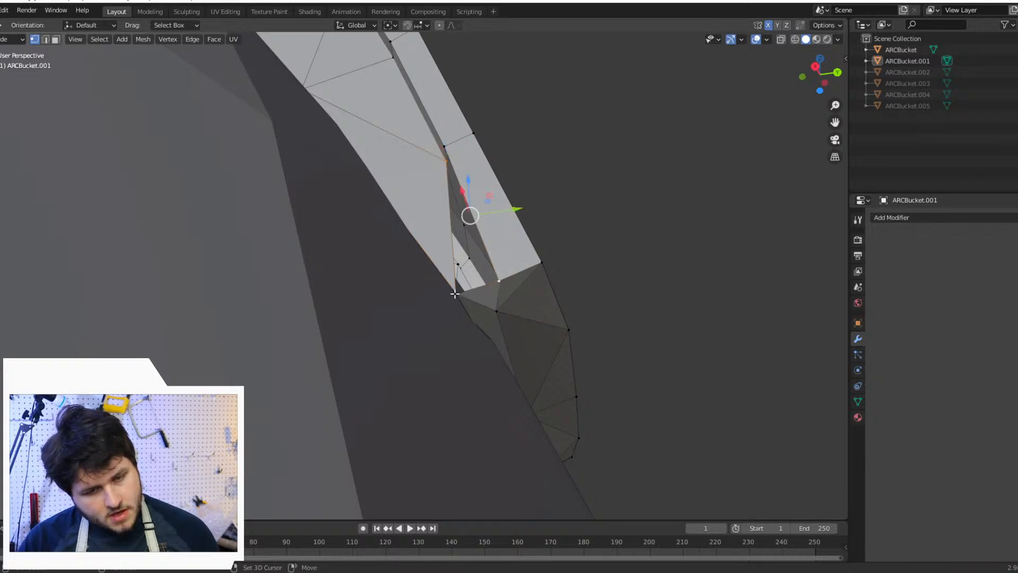
shift+click(454, 293)
key(f)
Step: Delete the matching edge between the two side-wall vertices at the opposite corner of the crest's lower end
middle_drag(490, 245, 487, 208)
click(441, 124)
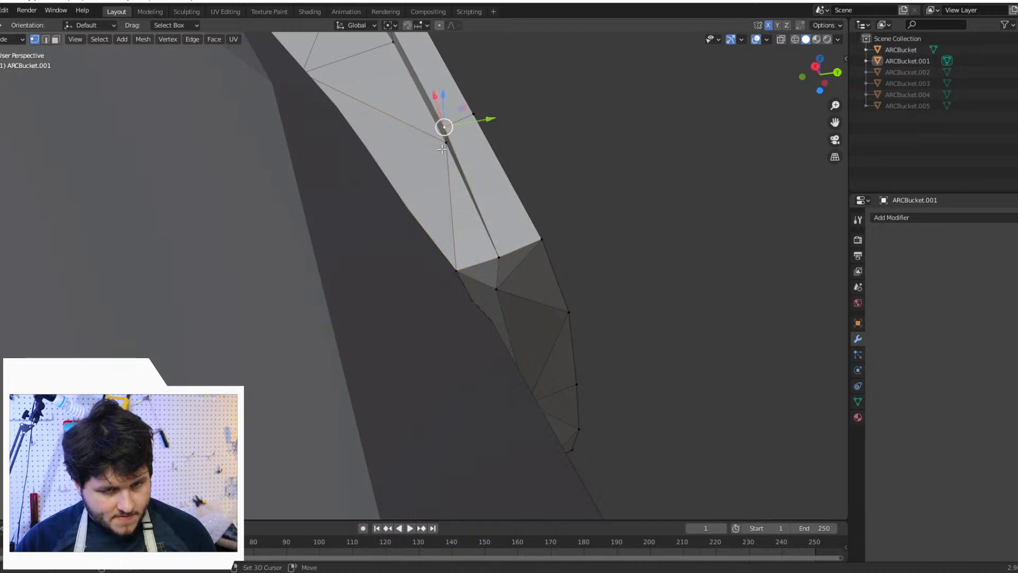
shift+click(498, 254)
middle_drag(499, 254, 314, 287)
scroll(517, 284, down, 4)
scroll(312, 345, up, 3)
shift+middle_drag(312, 370, 561, 45)
scroll(503, 285, up, 4)
mouse_move(503, 285)
middle_down()
mouse_move(473, 295)
mouse_move(511, 295)
middle_up()
shift+click(532, 163)
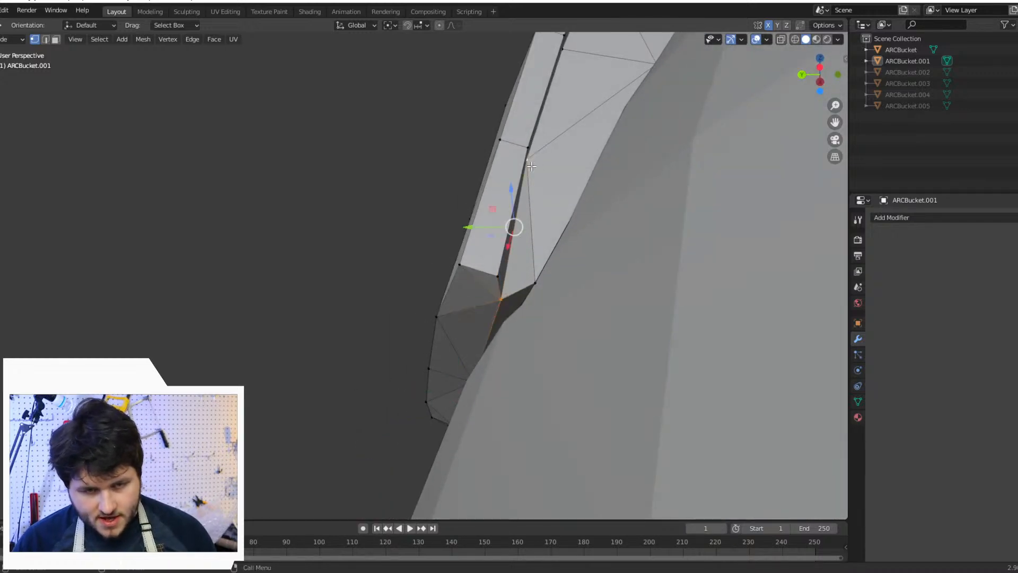
key(x)
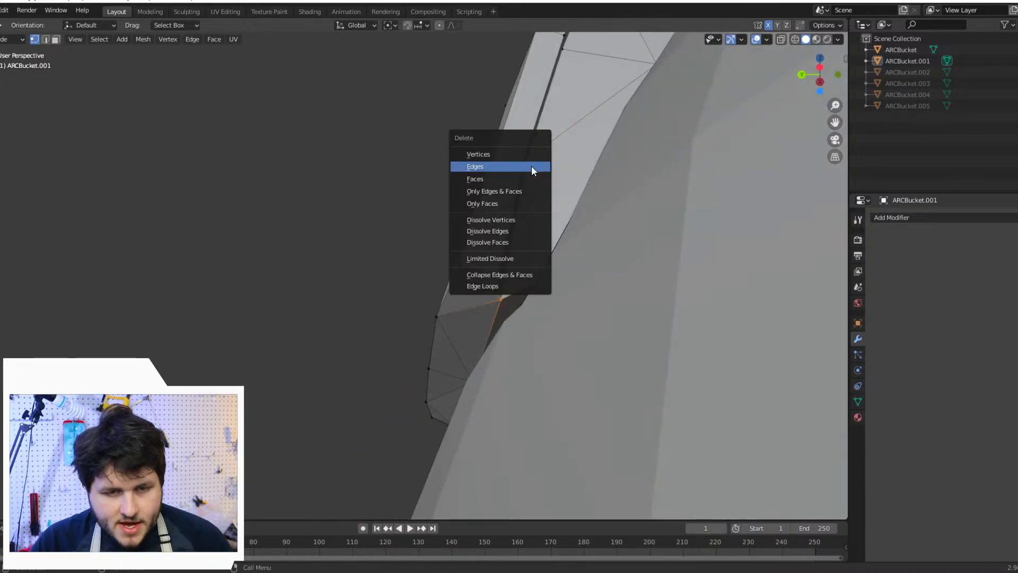
click(532, 166)
Step: Fill the opening at the opposite corner of the crest's lower end with new triangular faces
middle_drag(531, 165, 529, 149)
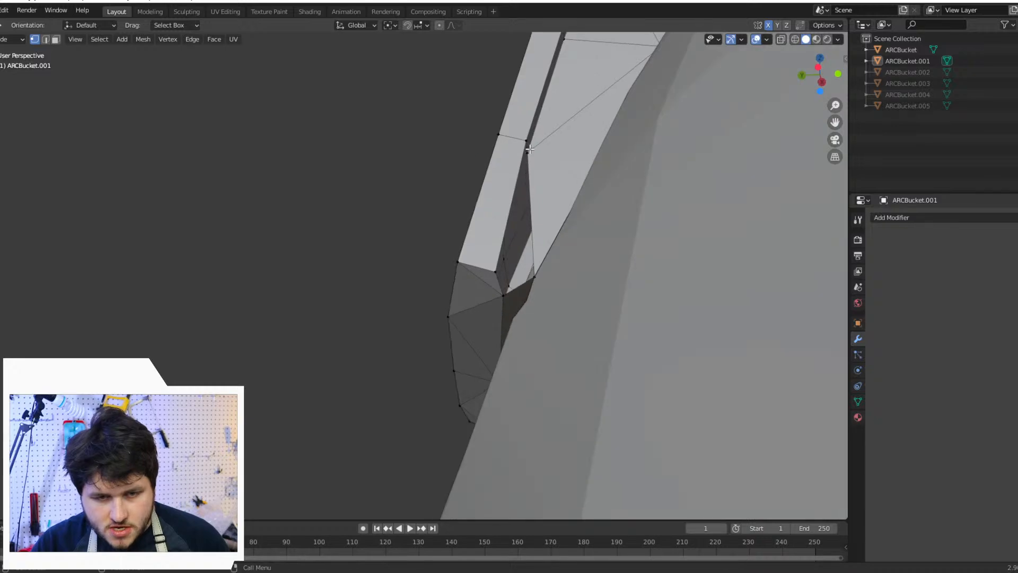
middle_drag(504, 294, 175, 271)
scroll(224, 265, up, 7)
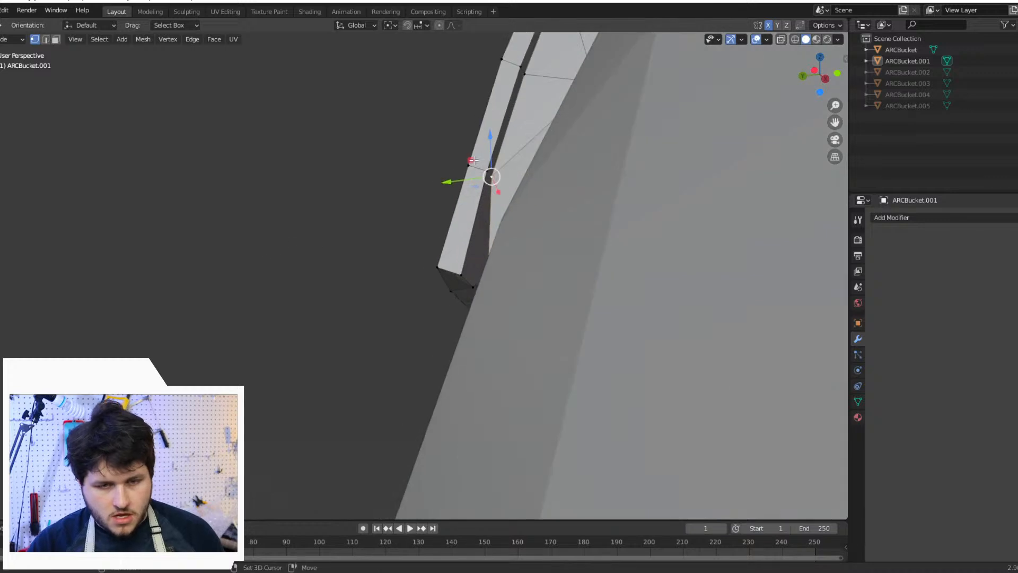
shift+click(459, 271)
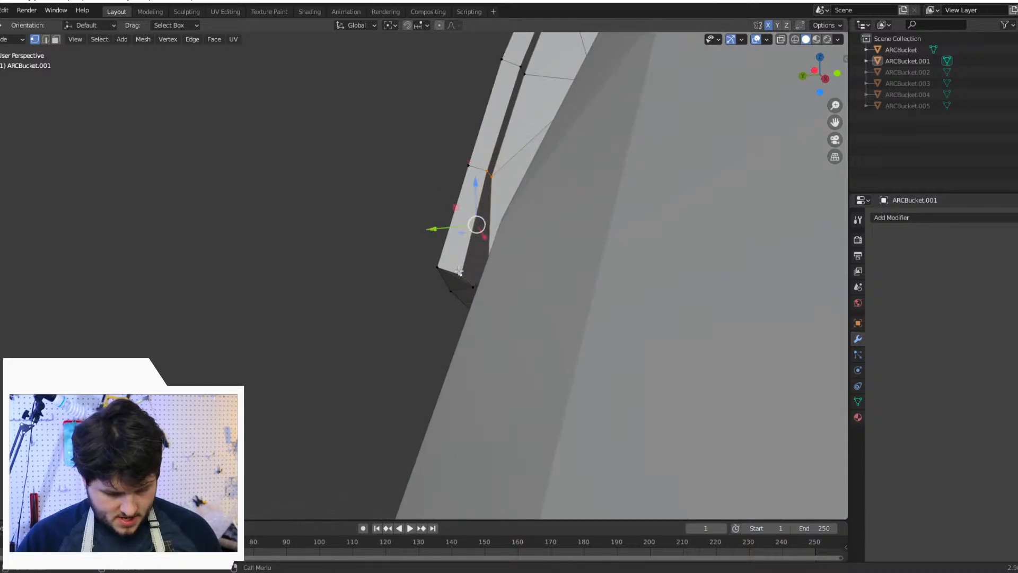
mouse_move(463, 277)
middle_down()
mouse_move(481, 307)
mouse_move(468, 276)
middle_up()
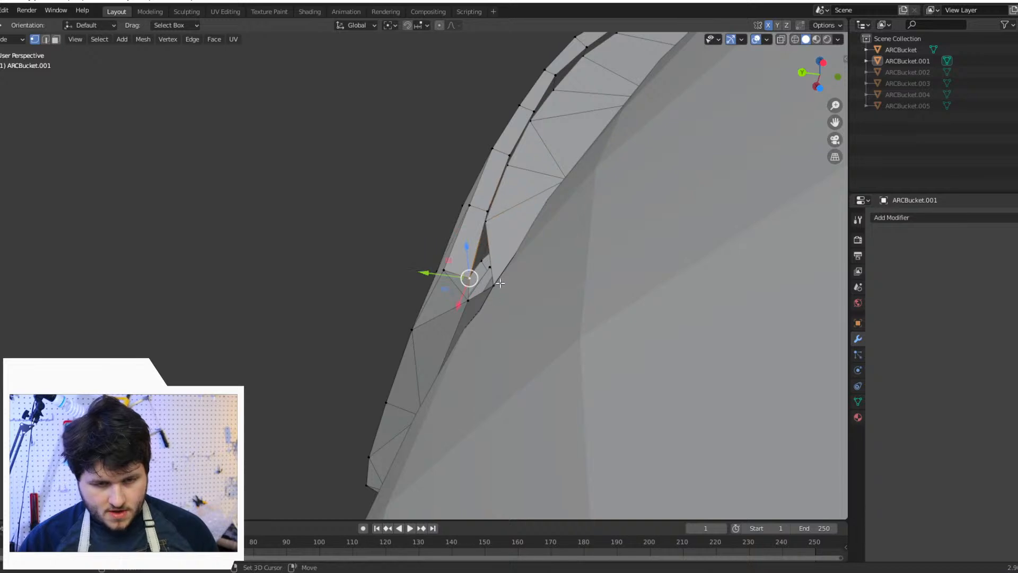
shift+click(499, 284)
middle_drag(468, 300, 465, 269)
shift+click(485, 178)
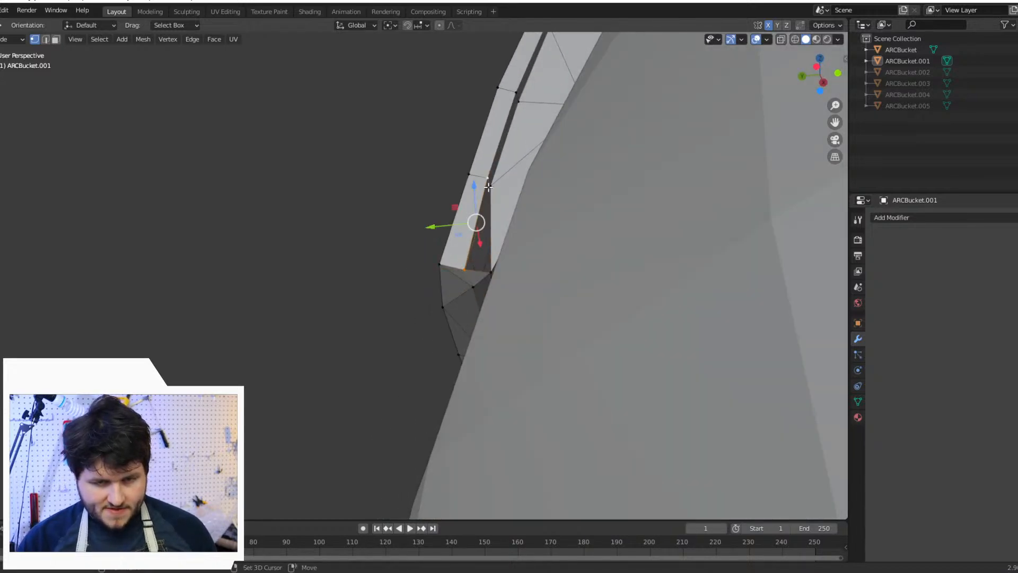
shift+click(488, 185)
shift+click(492, 273)
key(f)
Step: Merge the extra vertex on the underside of the crest's lower end into the adjacent edge vertex on one side
scroll(488, 276, down, 4)
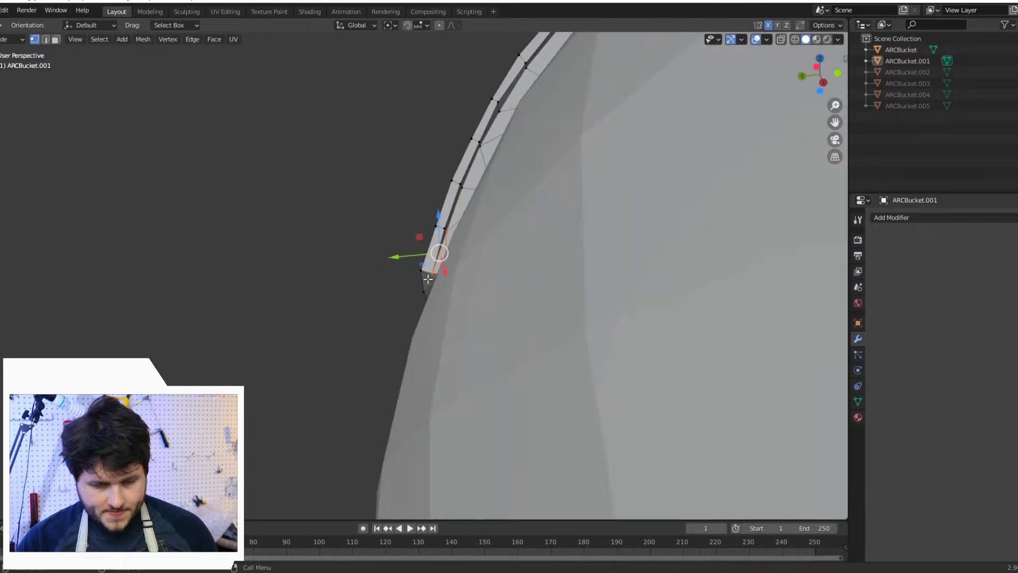
middle_drag(424, 290, 402, 349)
click(307, 308)
middle_drag(306, 308, 473, 205)
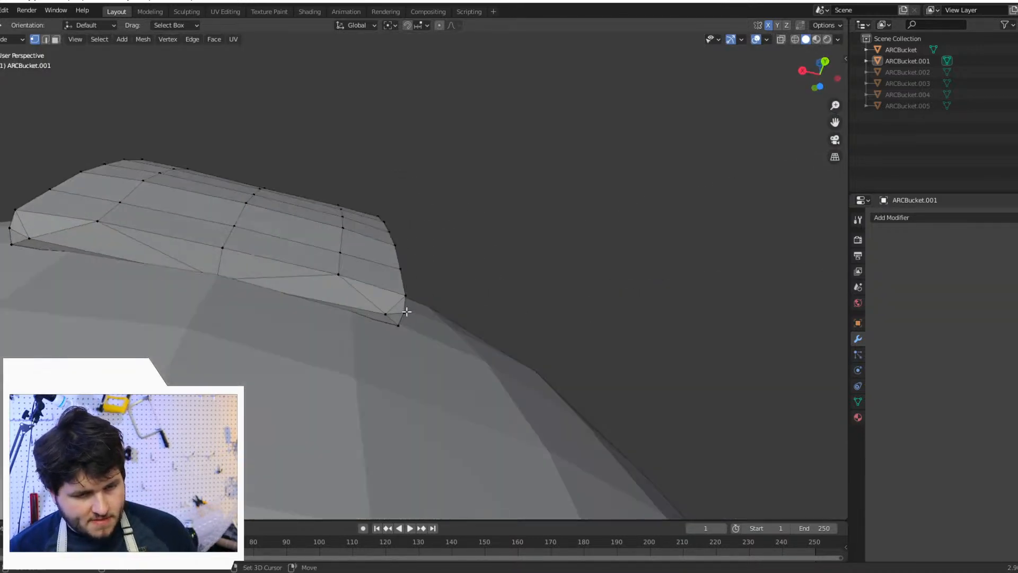
shift+middle_drag(407, 312, 610, 304)
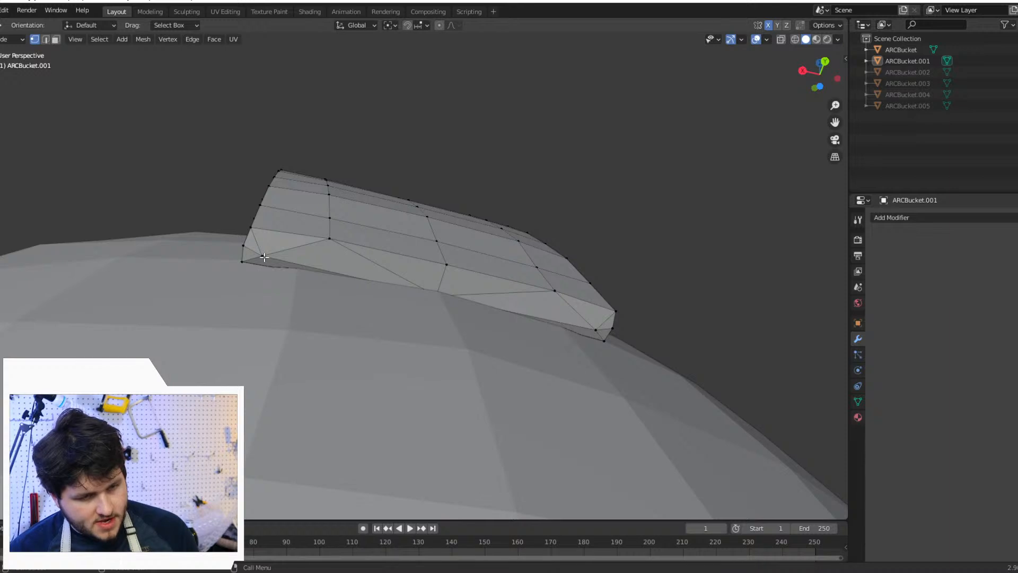
middle_drag(313, 284, 311, 240)
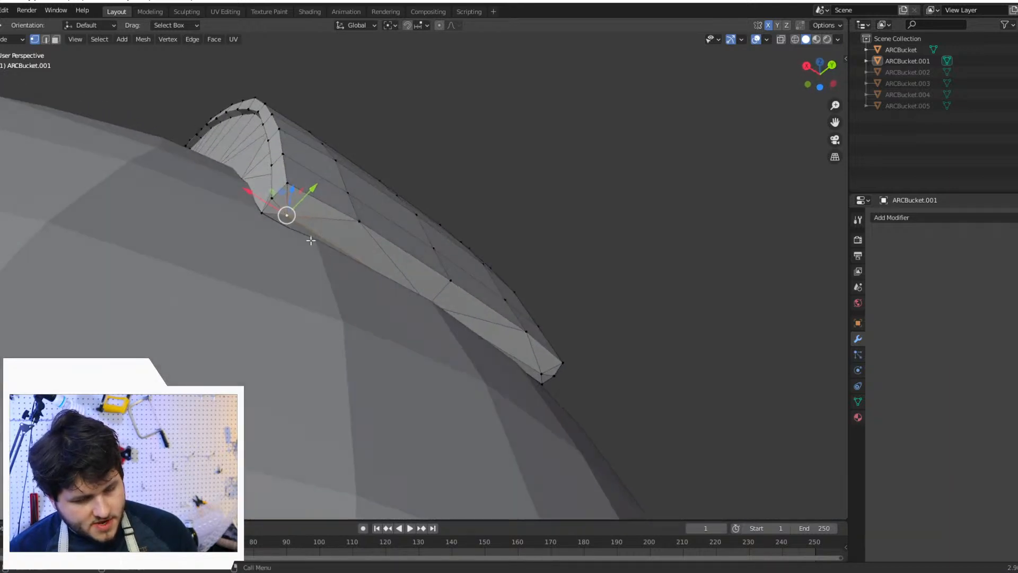
shift+click(345, 221)
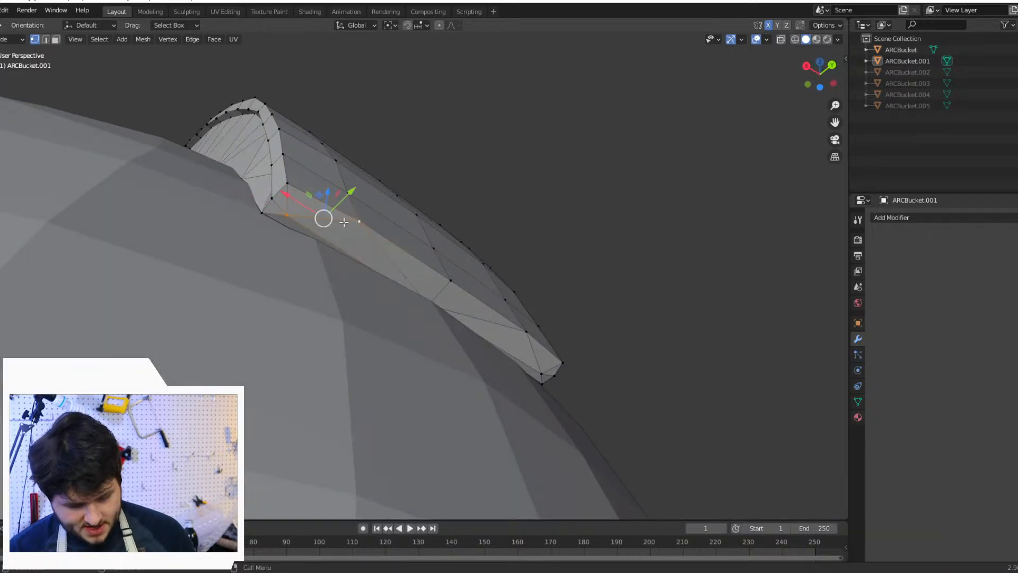
key(m)
click(345, 223)
Step: Merge the matching extra vertex at the other side of the crest's underside into its neighbouring edge vertex
middle_drag(346, 223, 345, 260)
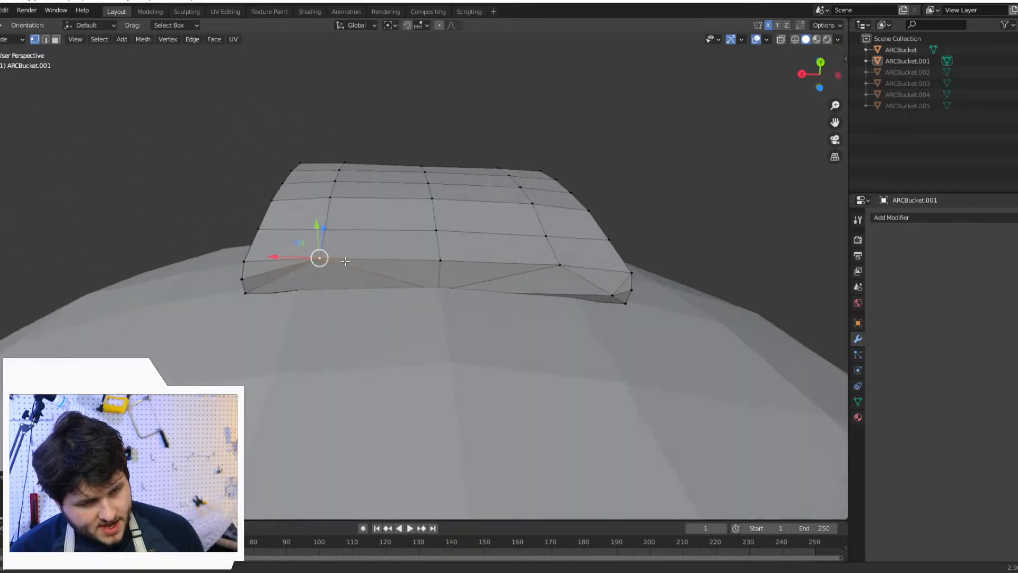
click(613, 295)
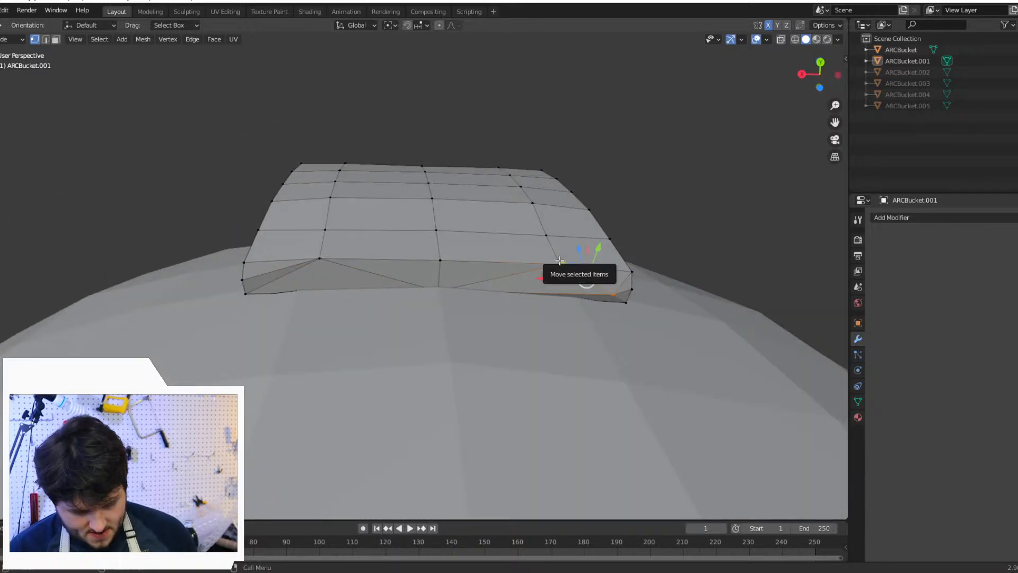
key(m)
click(558, 262)
Step: Check the cleaned-up crest with the ARCBucket shell temporarily hidden, and show the shell again
click(1007, 49)
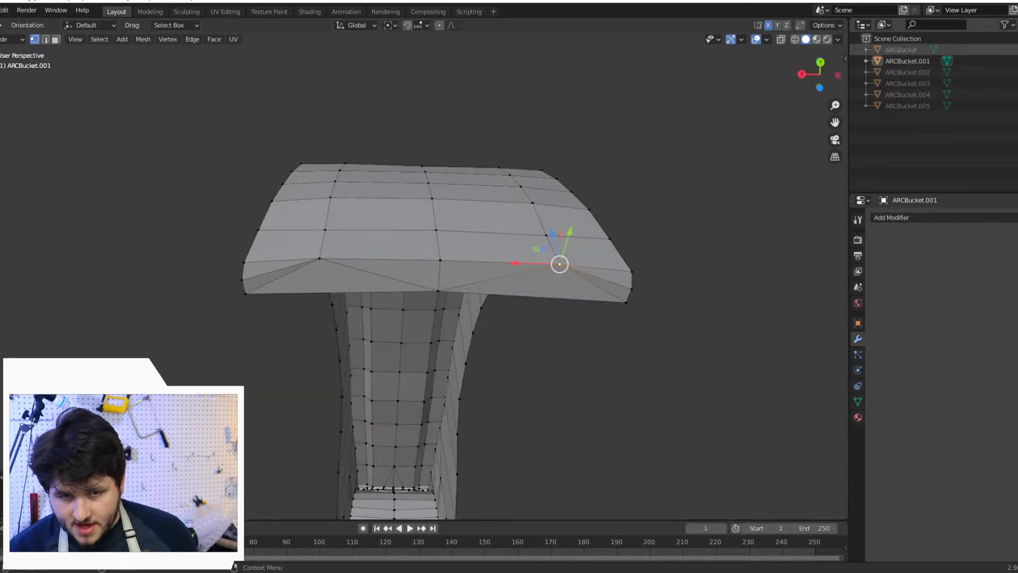
middle_drag(497, 347, 899, 127)
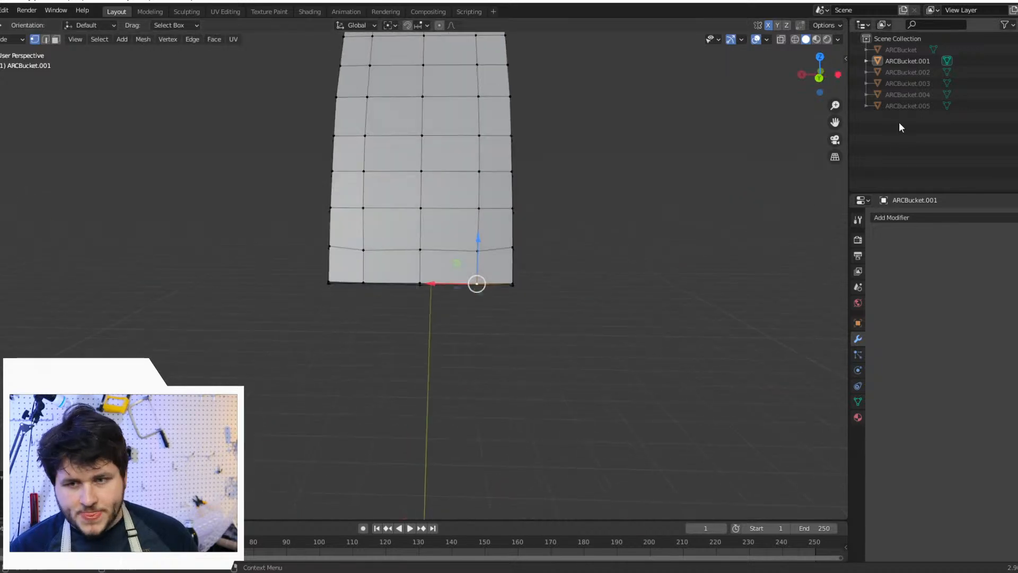
click(1016, 50)
scroll(678, 264, down, 4)
middle_drag(657, 269, 564, 270)
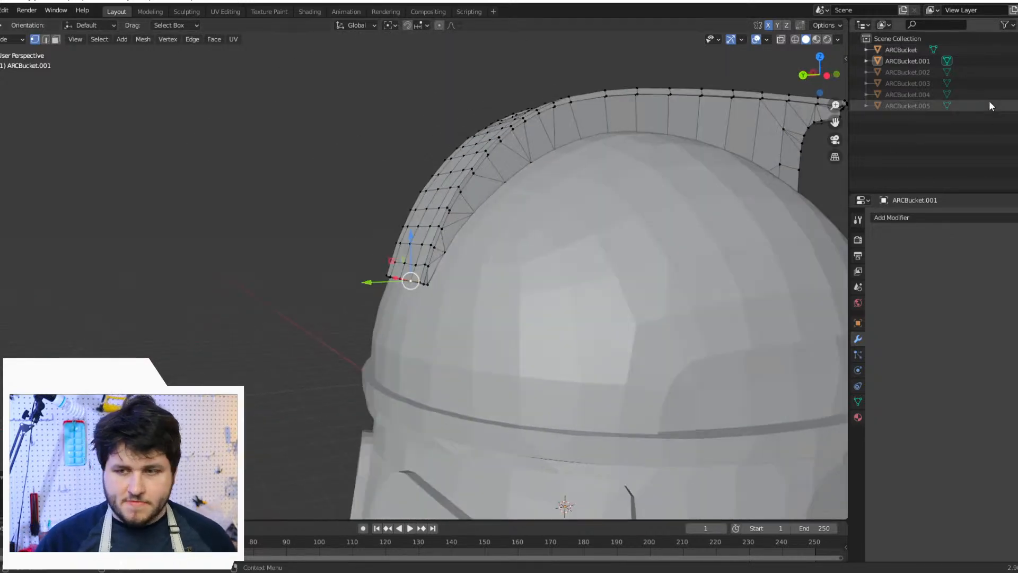
Step: Switch Edit Mode from the crest to the ARCBucket shell and hide the ARCBucket.001 crest
click(12, 39)
click(11, 52)
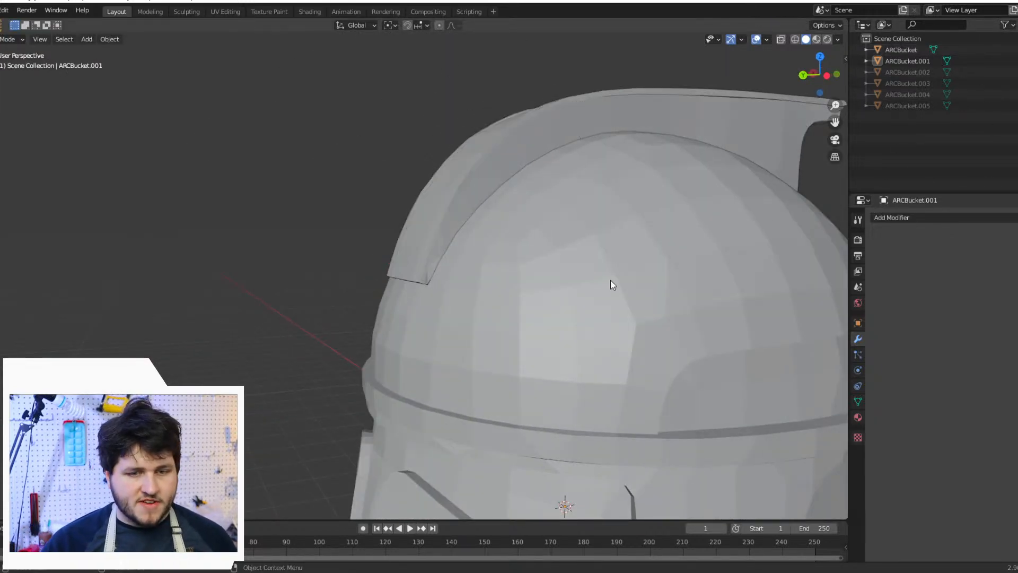
click(611, 284)
click(3, 64)
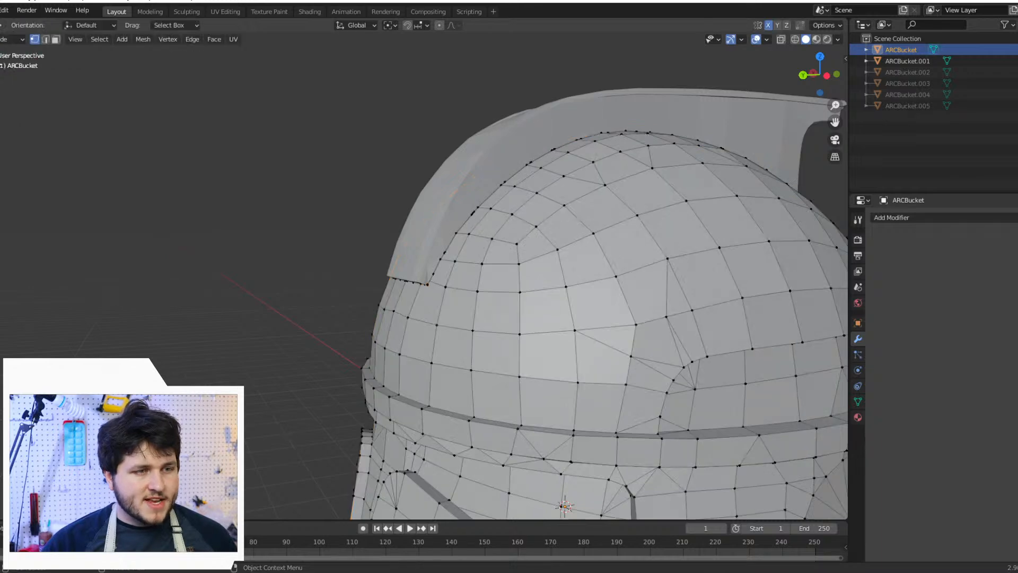
key(KP_Decimal)
click(1015, 61)
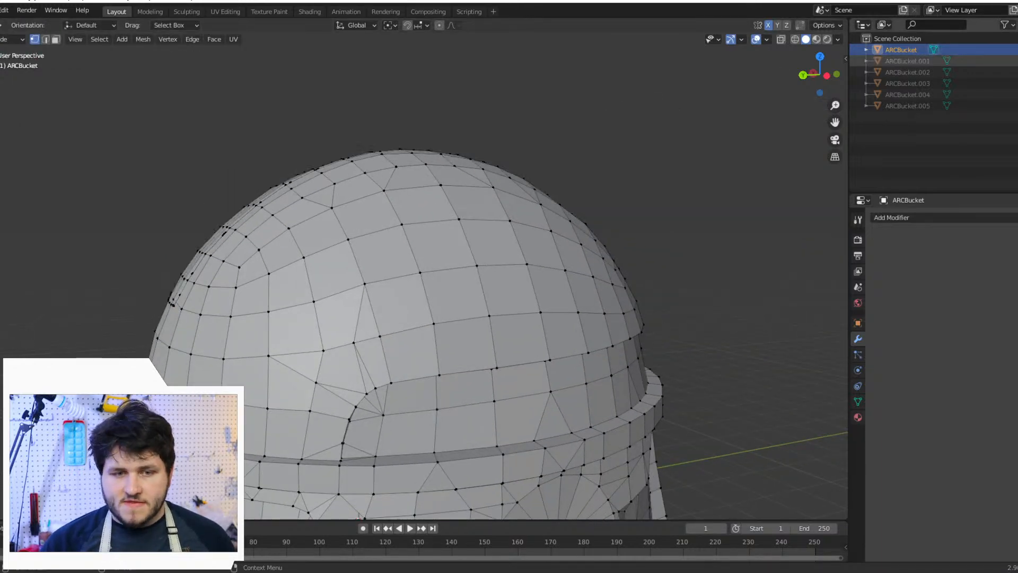
Step: Examine the crest outline on the dome and the shell vertices along and inside it
middle_drag(365, 176, 461, 190)
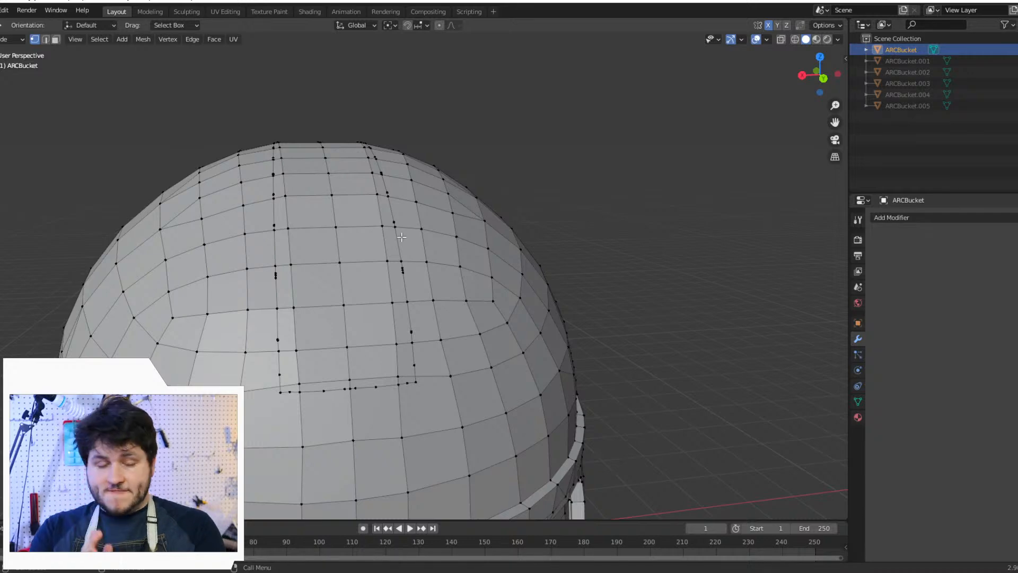
mouse_move(357, 203)
middle_down()
mouse_move(412, 222)
mouse_move(360, 209)
mouse_move(352, 220)
middle_up()
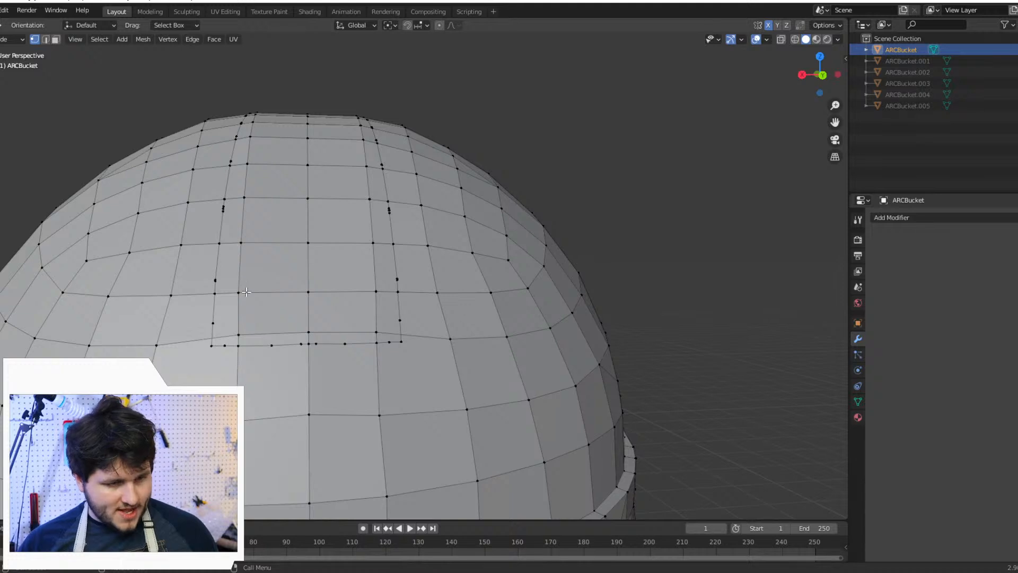
shift+middle_drag(246, 292, 312, 240)
scroll(311, 239, up, 2)
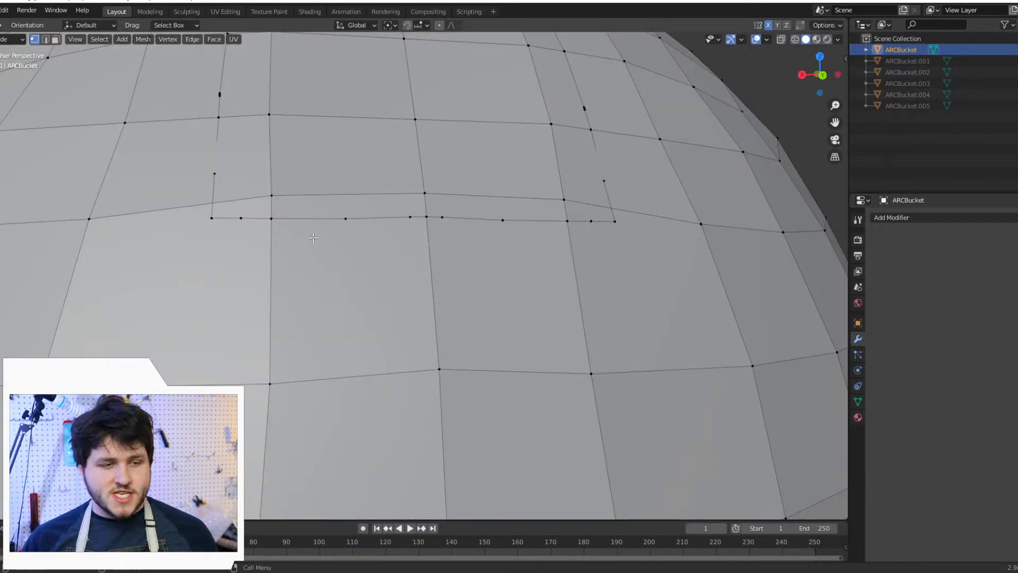
middle_drag(367, 215, 406, 300)
scroll(431, 245, down, 4)
scroll(468, 229, up, 4)
scroll(466, 256, down, 2)
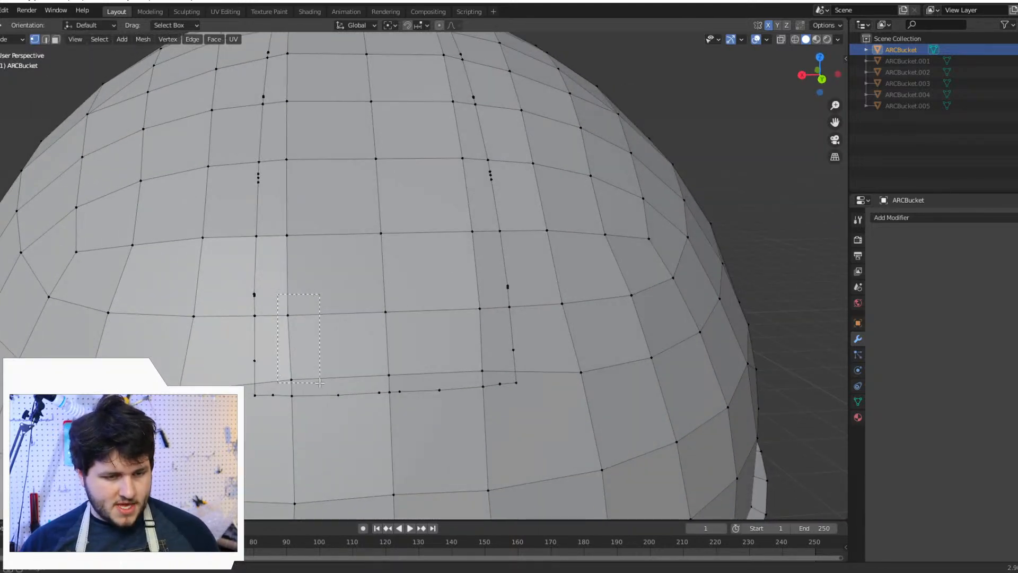
drag(320, 382, 321, 383)
shift+drag(378, 292, 413, 377)
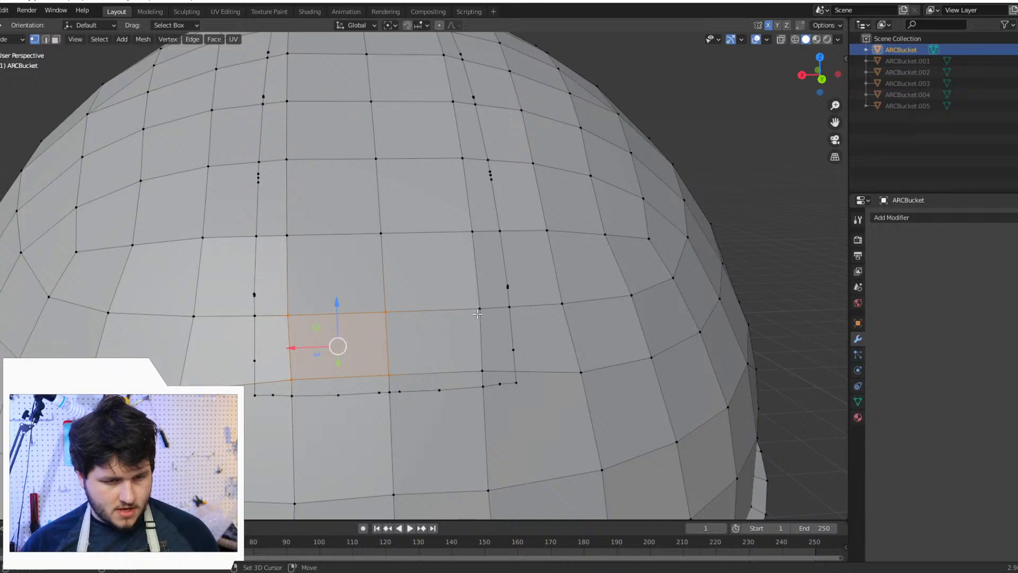
shift+drag(475, 302, 481, 372)
drag(487, 271, 324, 216)
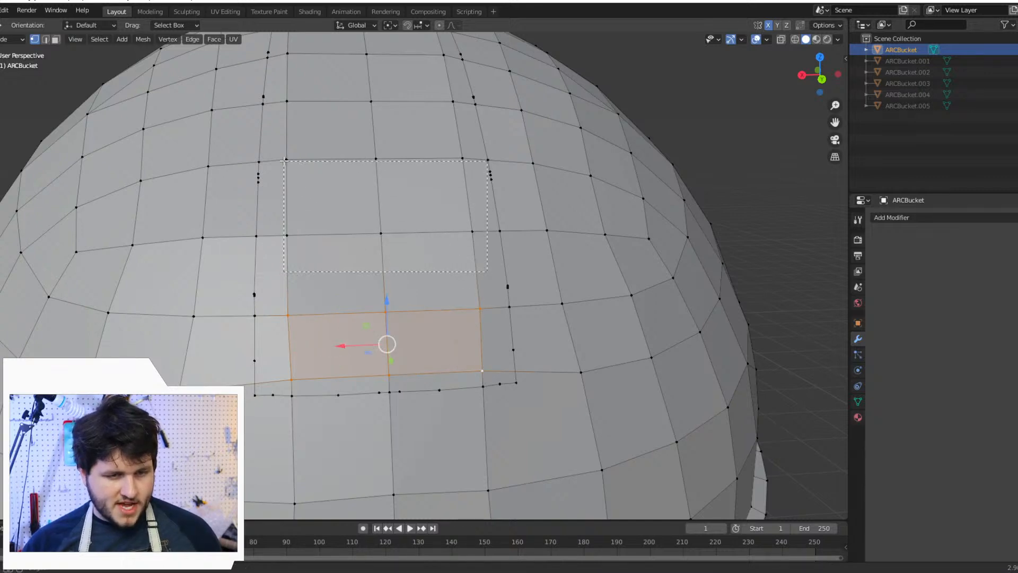
drag(284, 161, 331, 257)
click(369, 297)
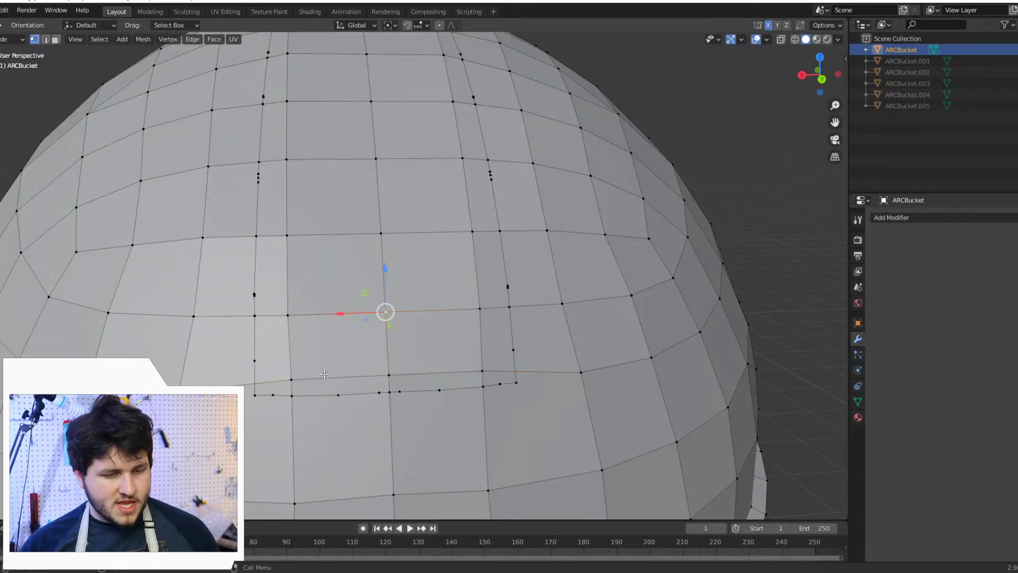
Step: Select the shell's grid vertices just inside one long side of the crest outline, from its end up over the crown
drag(272, 261, 273, 151)
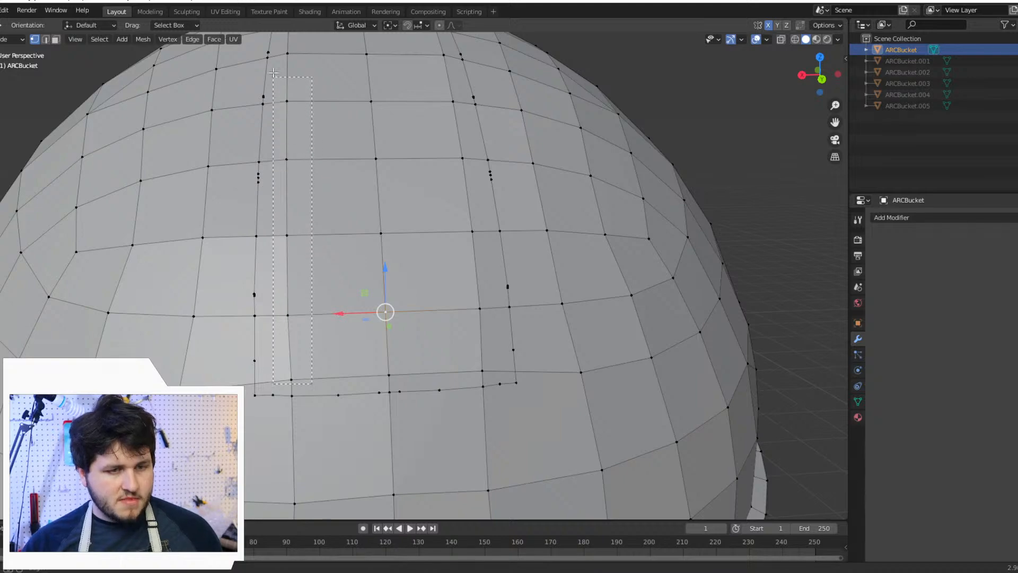
drag(273, 73, 273, 70)
shift+middle_drag(274, 73, 311, 295)
shift+drag(368, 353, 310, 141)
middle_drag(310, 141, 300, 208)
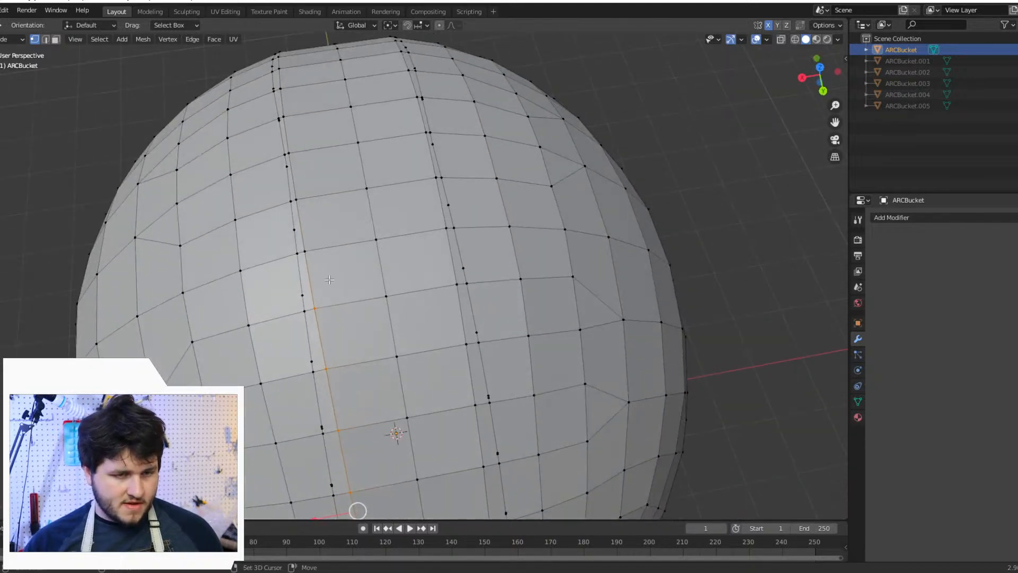
shift+click(296, 200)
shift+click(293, 155)
shift+click(285, 117)
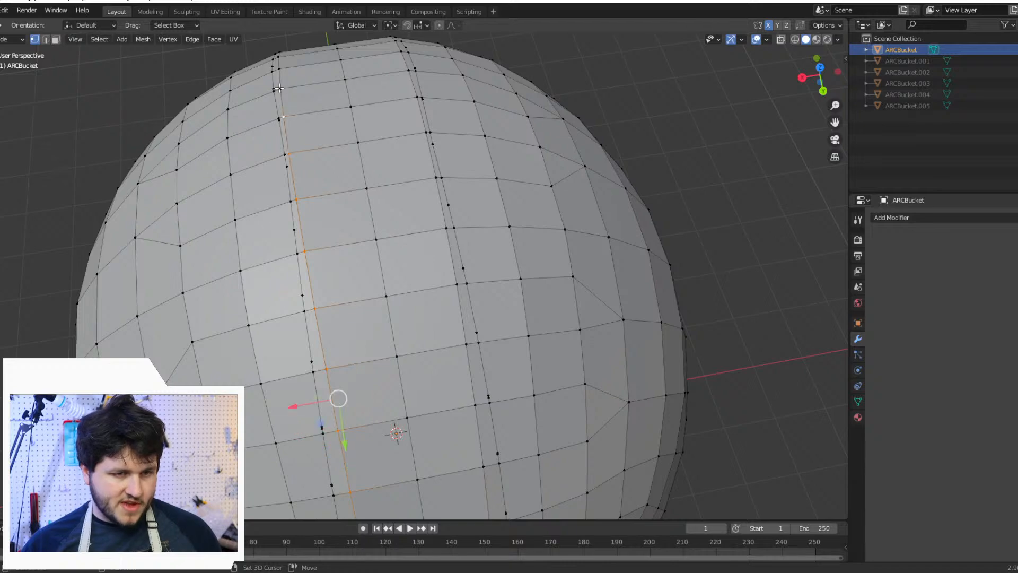
shift+click(280, 88)
Step: Extend the vertex selection along the same long side down to the outline's end on the opposite face of the dome
middle_drag(279, 88, 522, 63)
shift+middle_drag(456, 276, 469, 152)
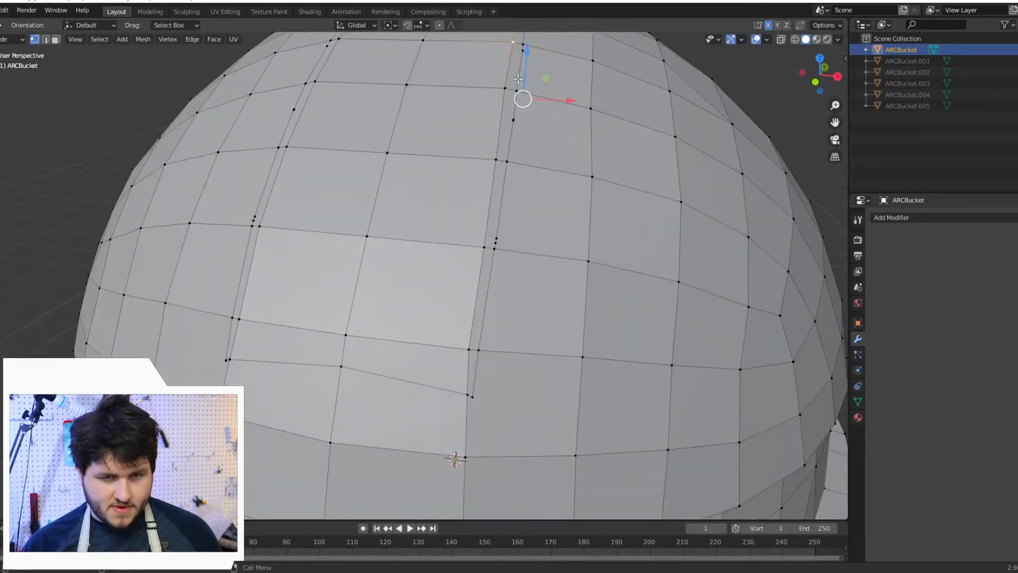
scroll(468, 152, down, 2)
shift+click(469, 167)
shift+click(455, 210)
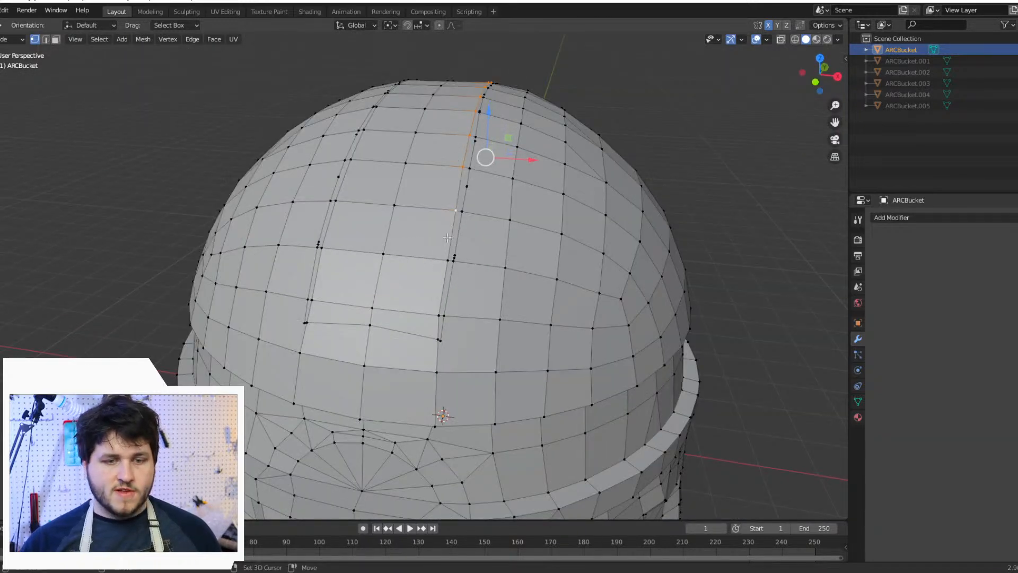
shift+click(454, 259)
shift+click(439, 314)
Step: Add the matching grid vertices just inside the crest outline's other long side to the selection
middle_drag(428, 334, 404, 309)
shift+click(384, 305)
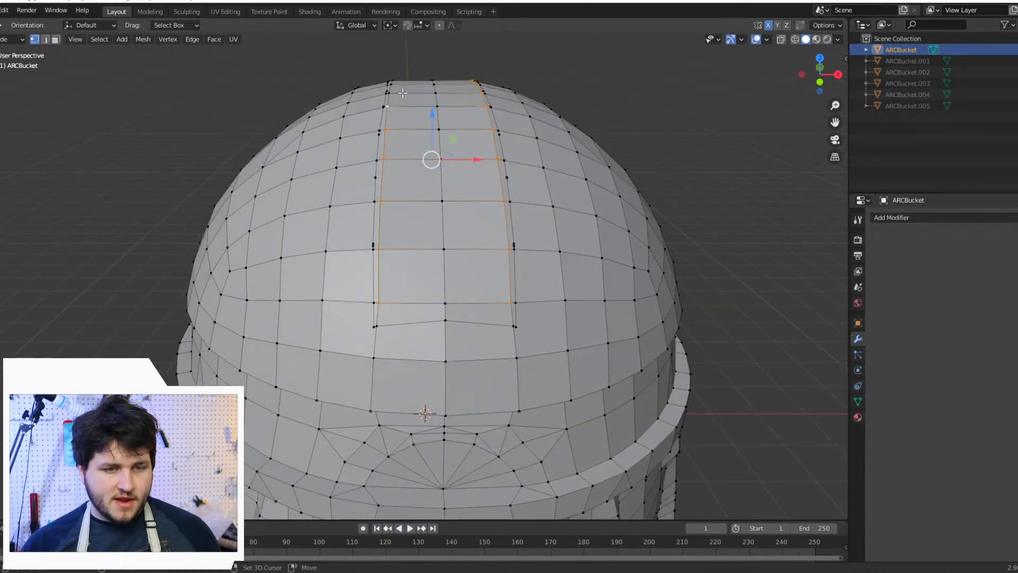
middle_drag(412, 102, 417, 126)
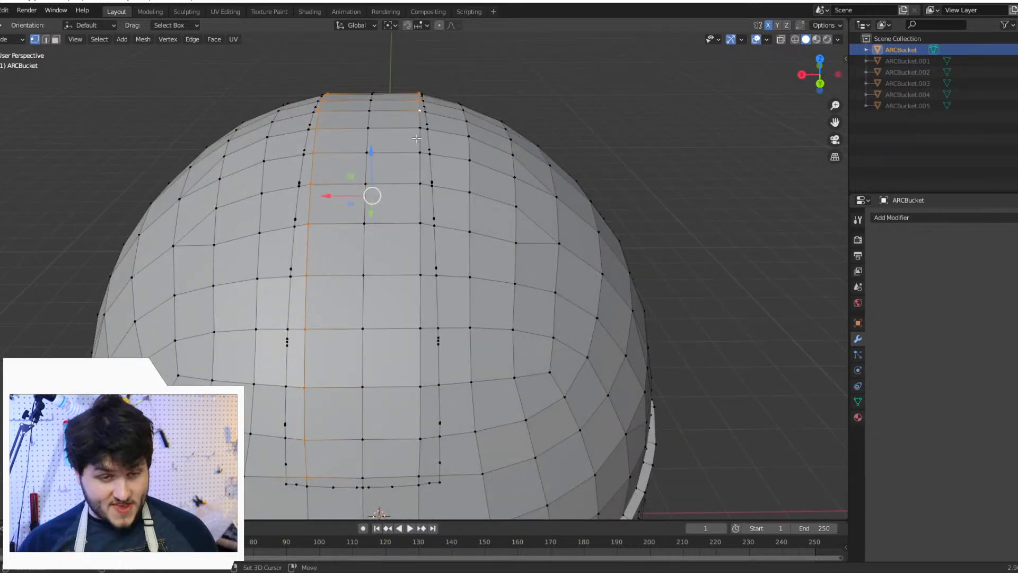
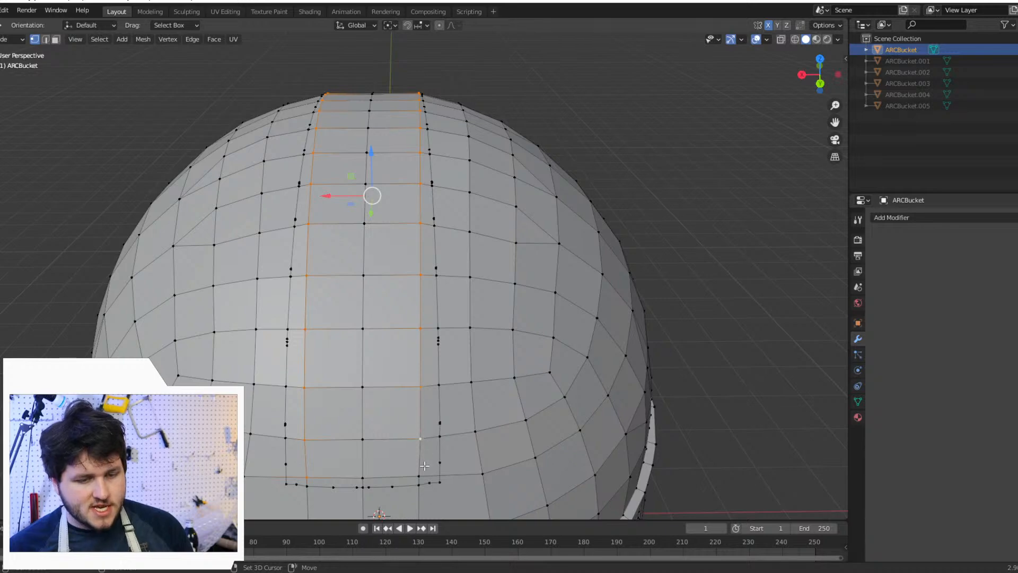
Step: Try deleting the selected vertices inside the crest outline, and undo the deletion
key(x)
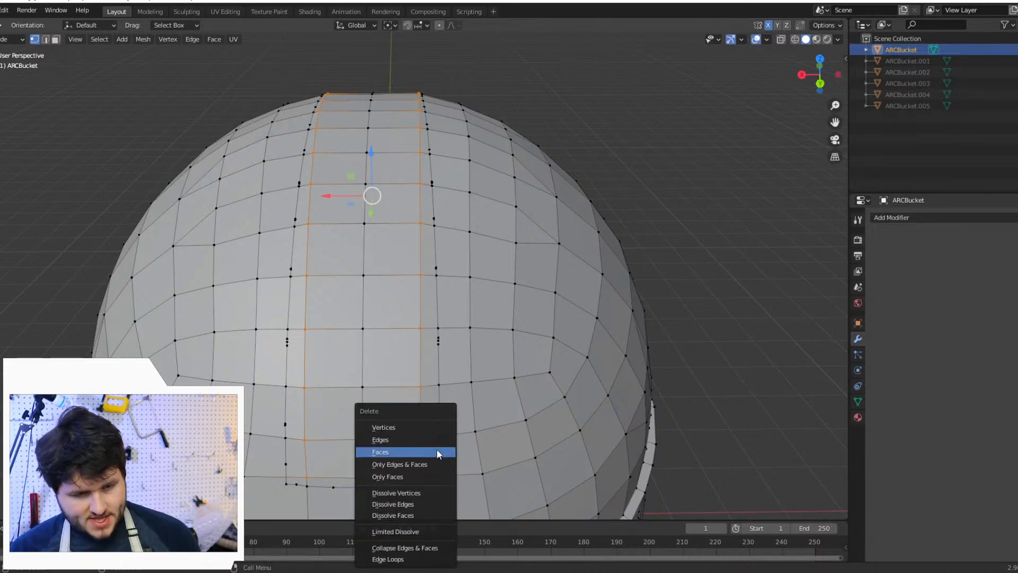
click(432, 428)
middle_drag(504, 439, 499, 392)
key(ctrl+z)
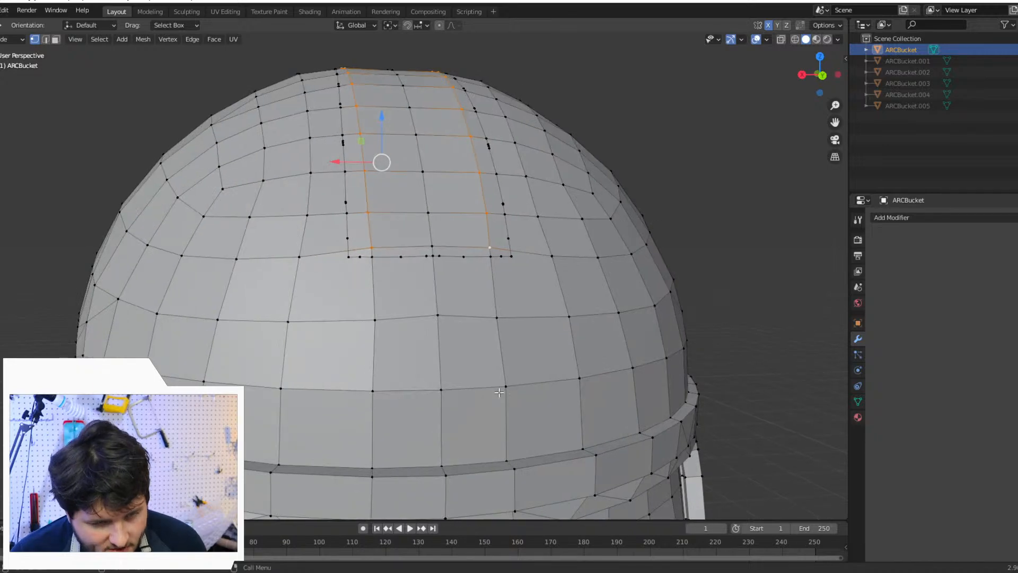
Step: Delete the two selected rows of shell vertices inside the crest outline
key(x)
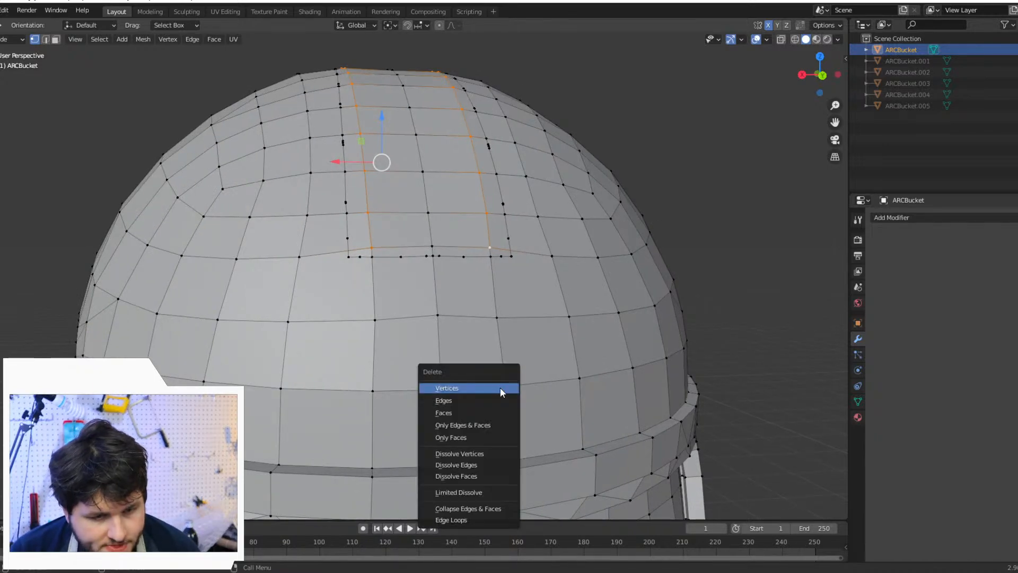
click(502, 389)
Step: Fill a triangular face at the opening's lower corner, joining the outline's corner vertex to the two shell vertices beside it
scroll(369, 239, up, 2)
middle_drag(351, 268, 381, 290)
scroll(381, 290, up, 3)
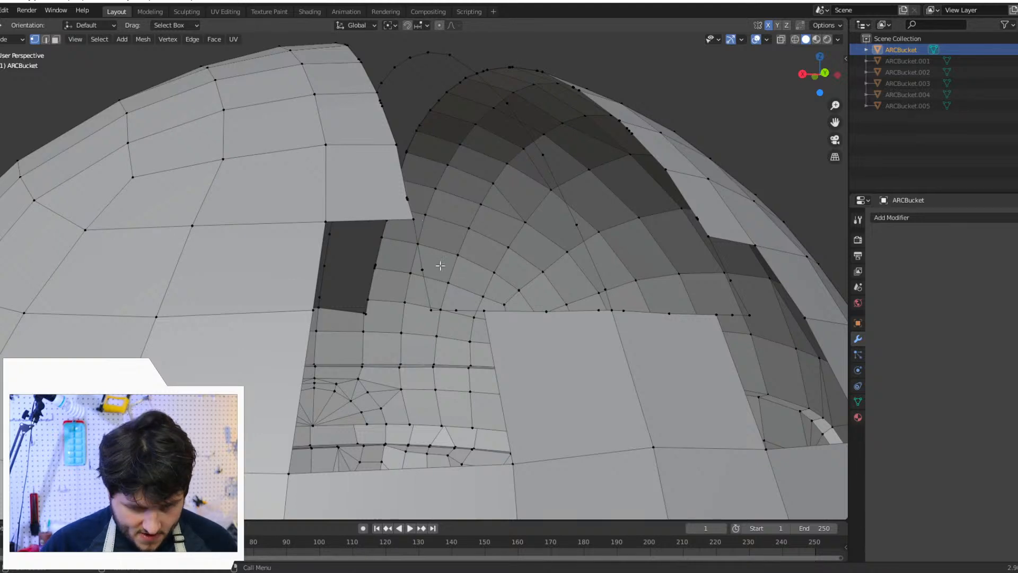
click(313, 310)
shift+click(433, 313)
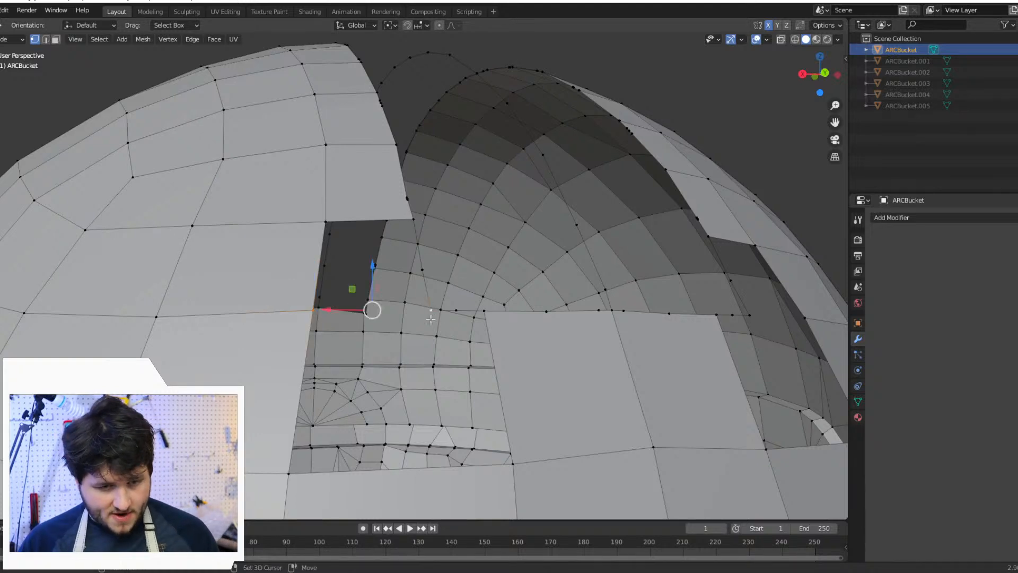
shift+click(287, 476)
key(f)
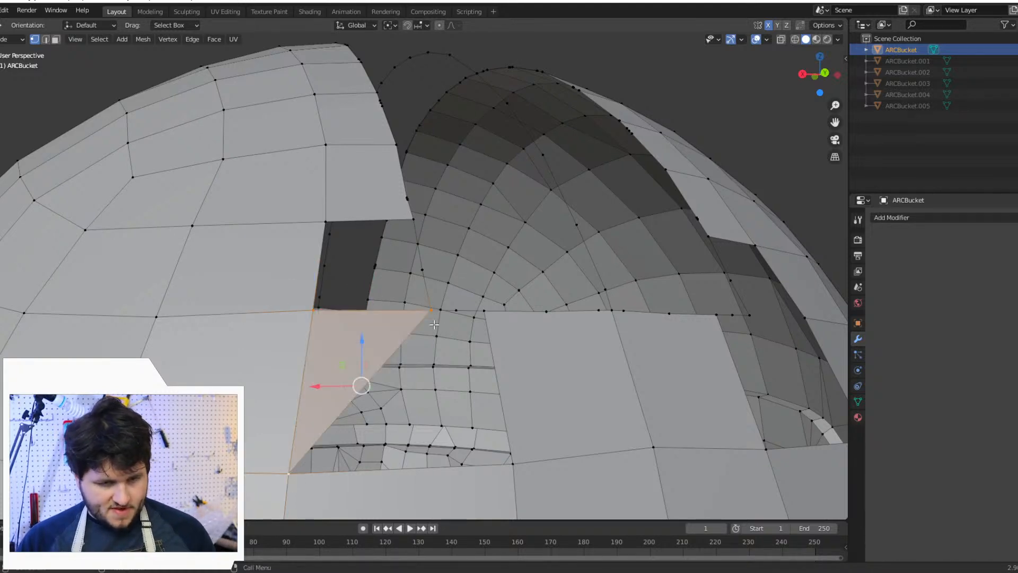
Step: Fill the rest of the gap below the outline's corner vertex with two more triangular faces
click(427, 310)
shift+click(485, 312)
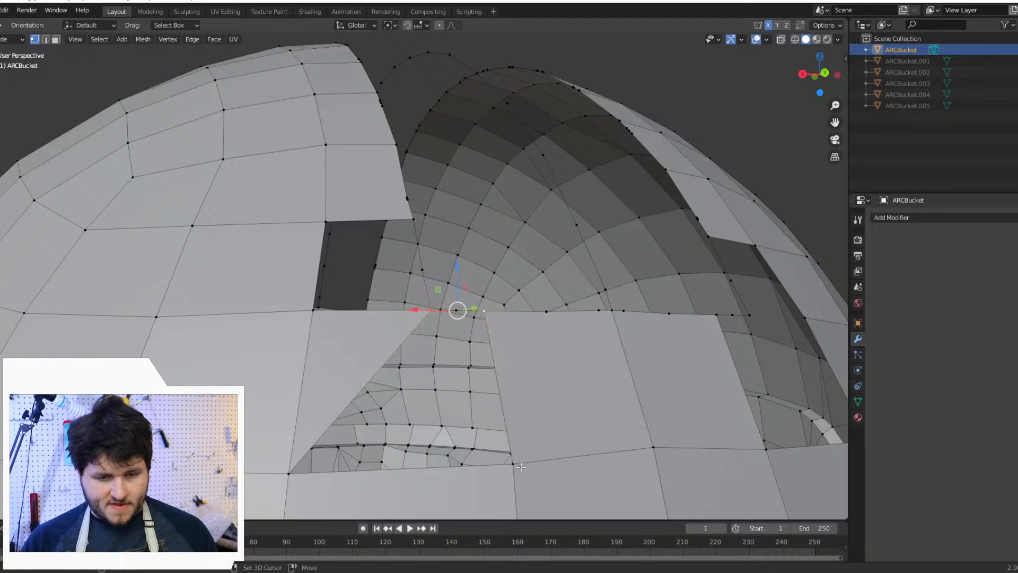
shift+click(512, 465)
key(f)
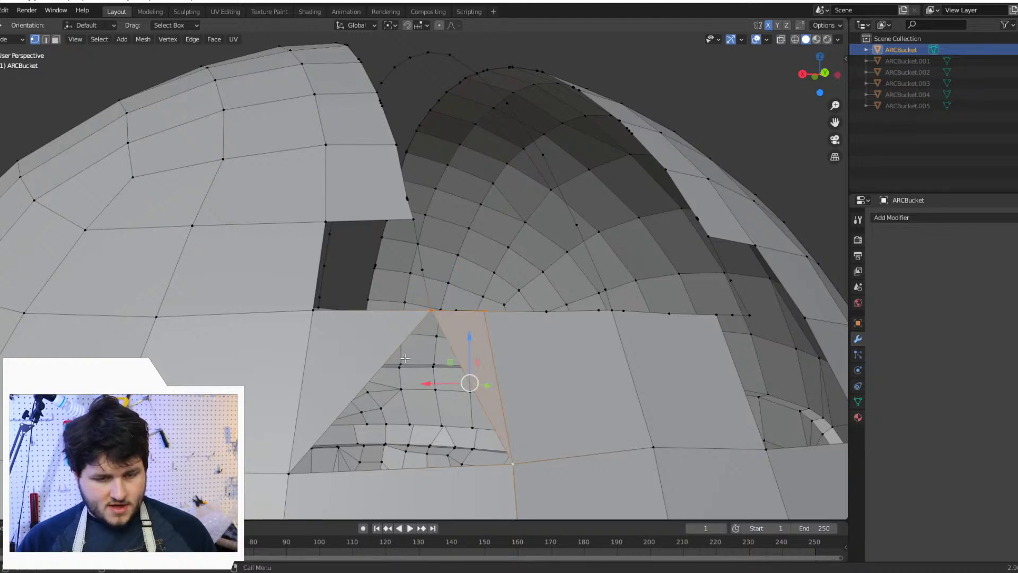
click(285, 471)
shift+click(516, 468)
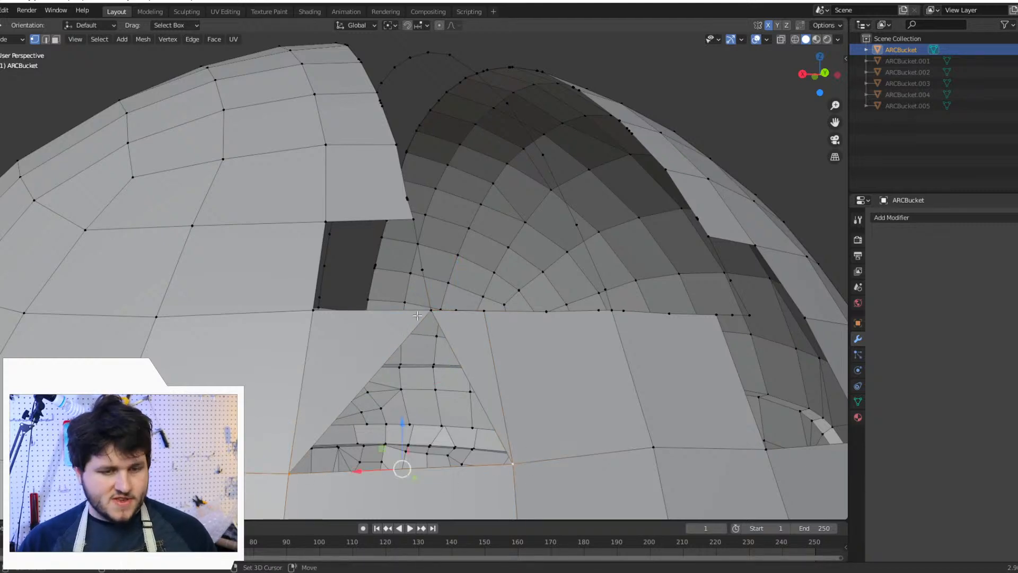
shift+click(431, 310)
key(f)
Step: Fill the four-sided gap beside the outline's corner vertex with a single quad face
click(325, 222)
shift+click(315, 307)
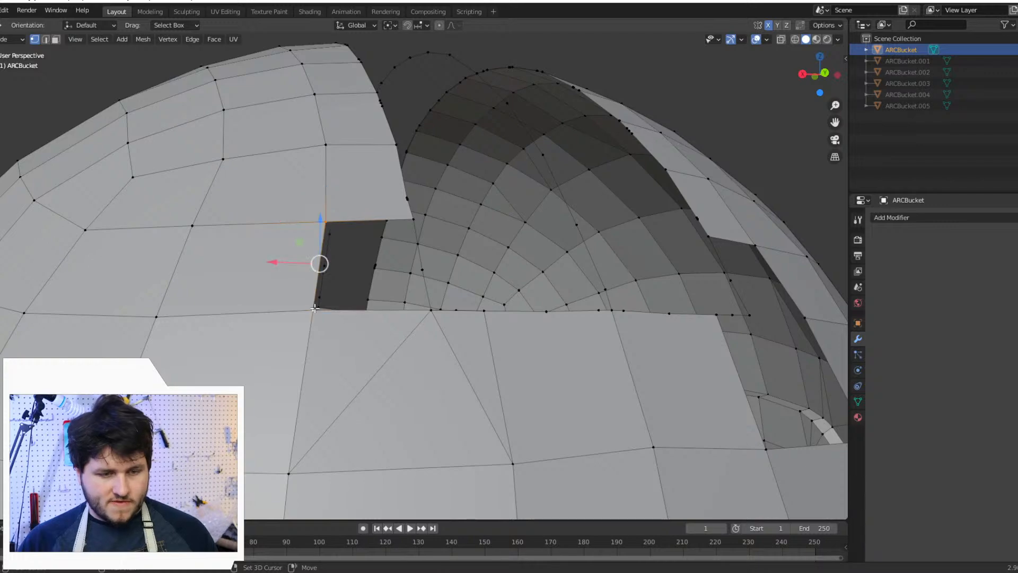
shift+click(430, 311)
shift+click(412, 219)
key(f)
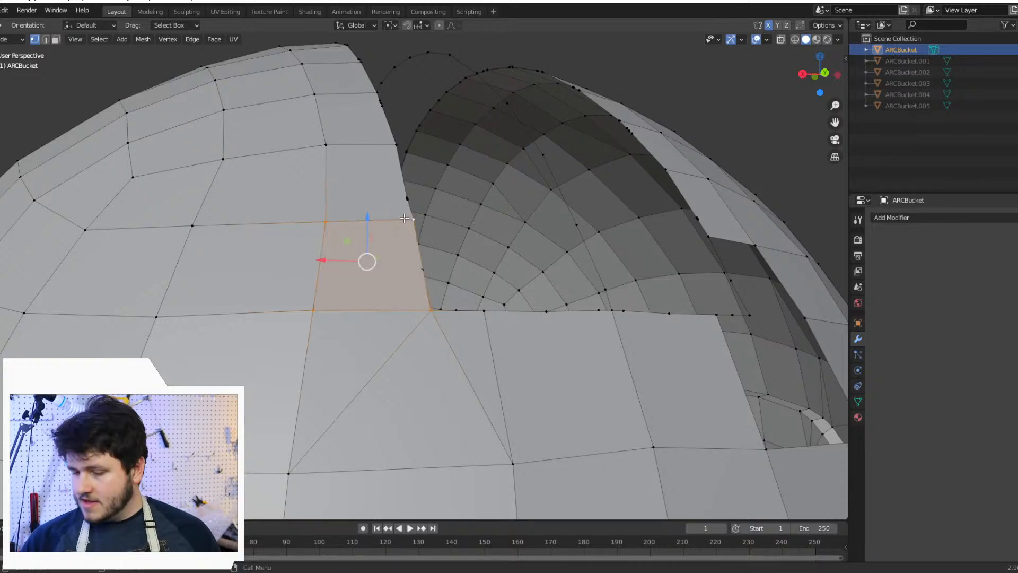
Step: Merge the extra vertex on the new quad's open edge into the neighbouring corner vertex of the opening
scroll(380, 309, down, 4)
middle_drag(379, 309, 328, 330)
scroll(365, 318, up, 6)
click(376, 291)
shift+click(328, 331)
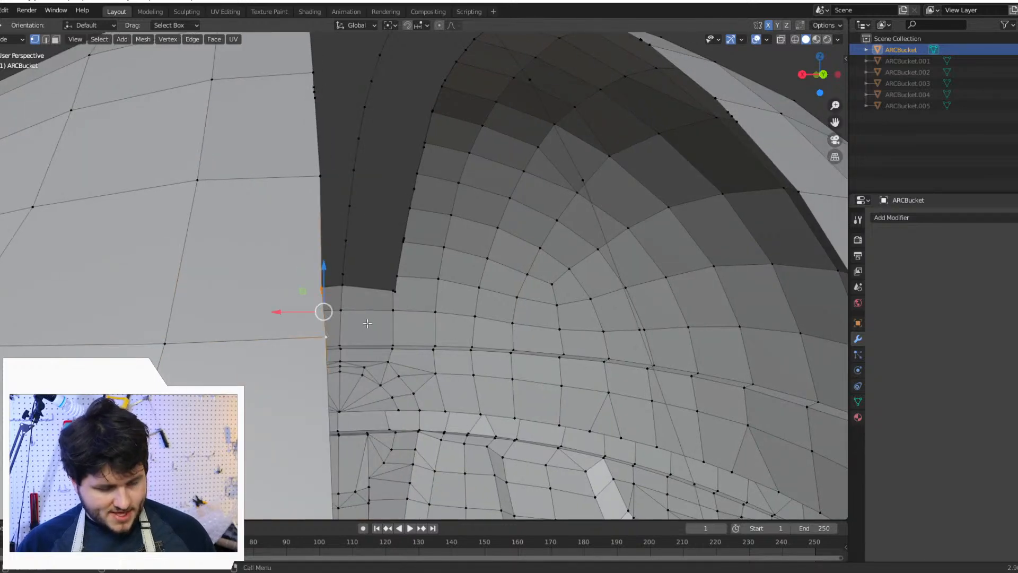
key(m)
click(368, 320)
middle_drag(345, 313, 361, 305)
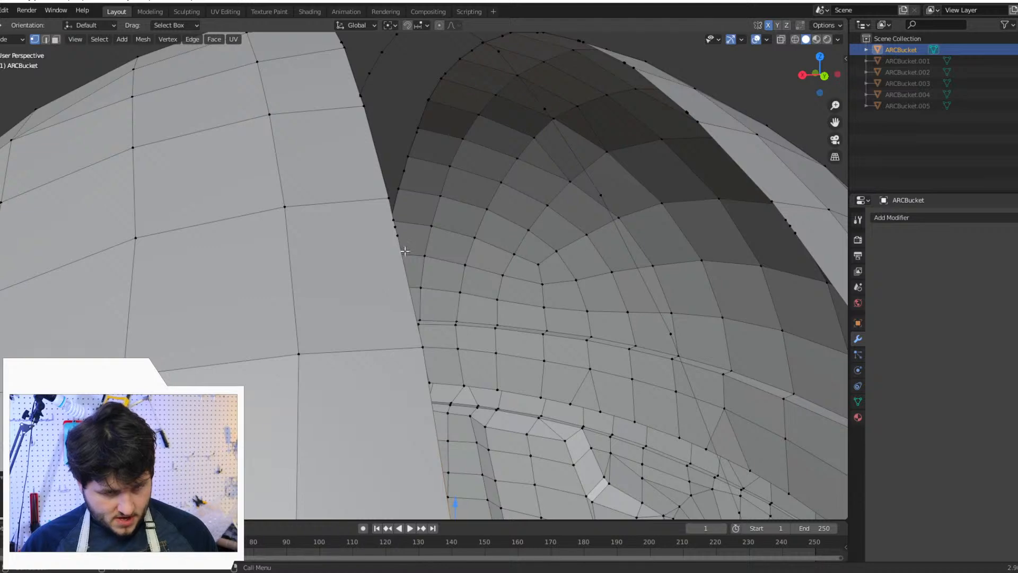
Step: Merge the stray vertices just below the quad's upper edge vertex into that vertex, using At Last
drag(387, 216, 387, 216)
shift+click(388, 198)
key(m)
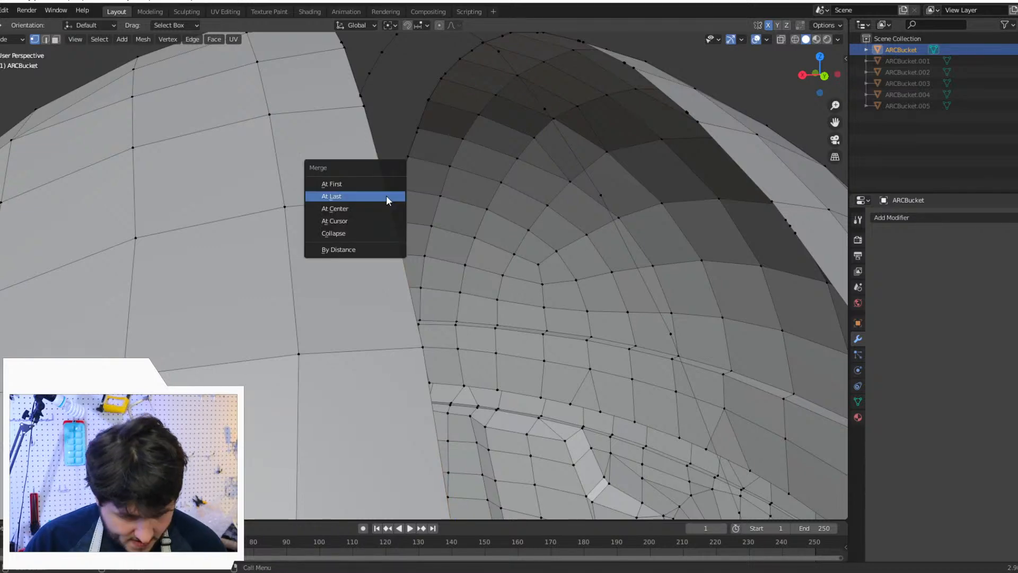
click(386, 198)
Step: Merge the stray vertex farther up the opening's edge into the grid vertex just below it, using At Last
middle_drag(388, 198, 310, 205)
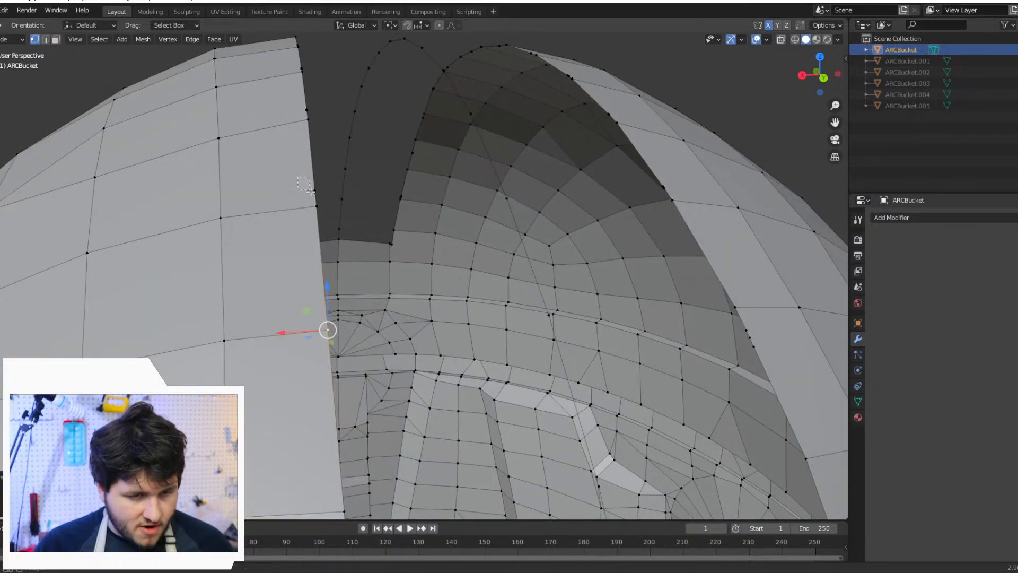
click(313, 189)
shift+click(316, 205)
key(m)
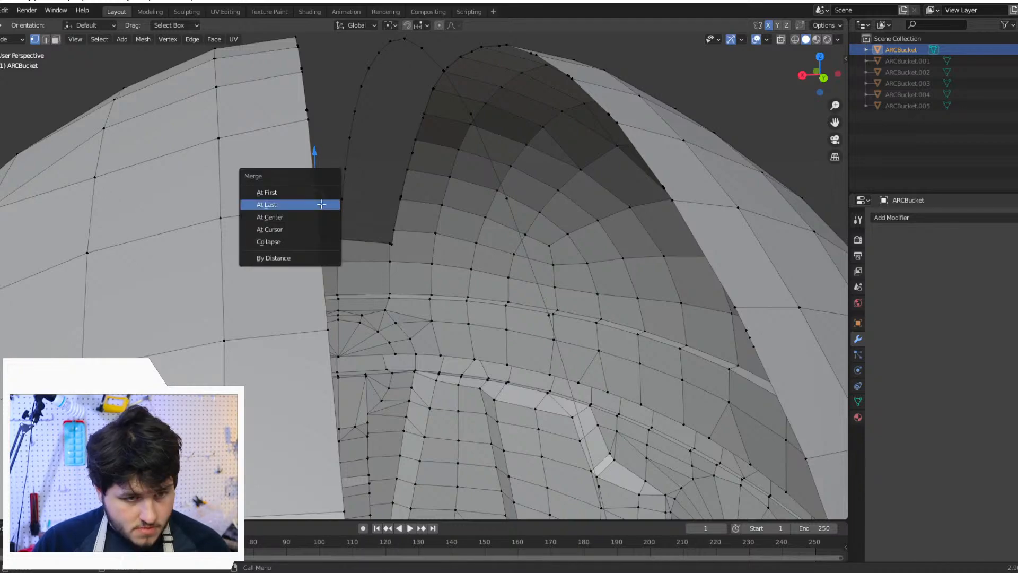
click(321, 204)
Step: Merge the closely spaced stray vertices on the upper part of the opening's edge into the grid vertex directly beneath them
shift+middle_drag(321, 204, 373, 281)
scroll(377, 198, up, 2)
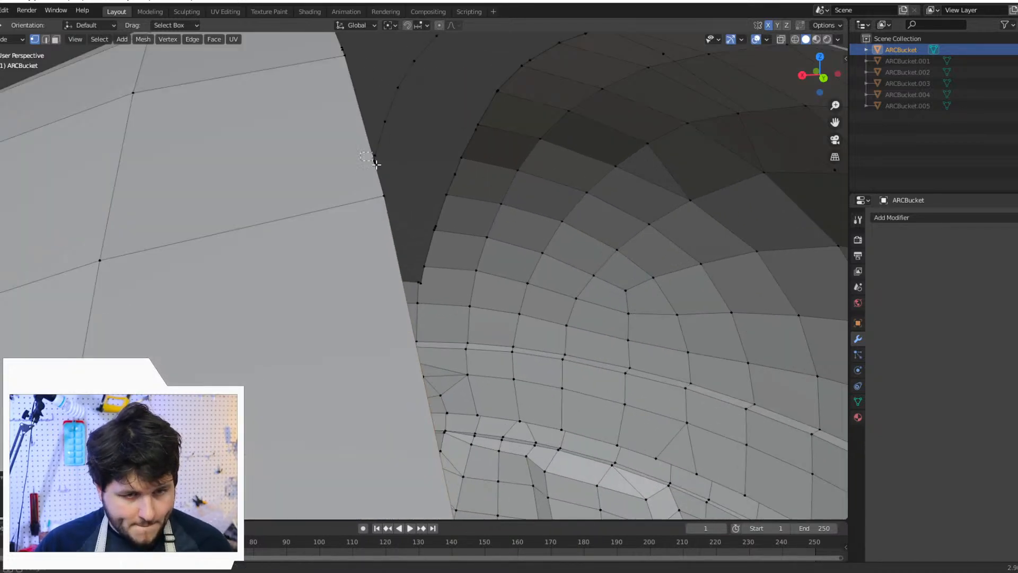
drag(376, 165, 383, 177)
click(376, 163)
shift+click(384, 192)
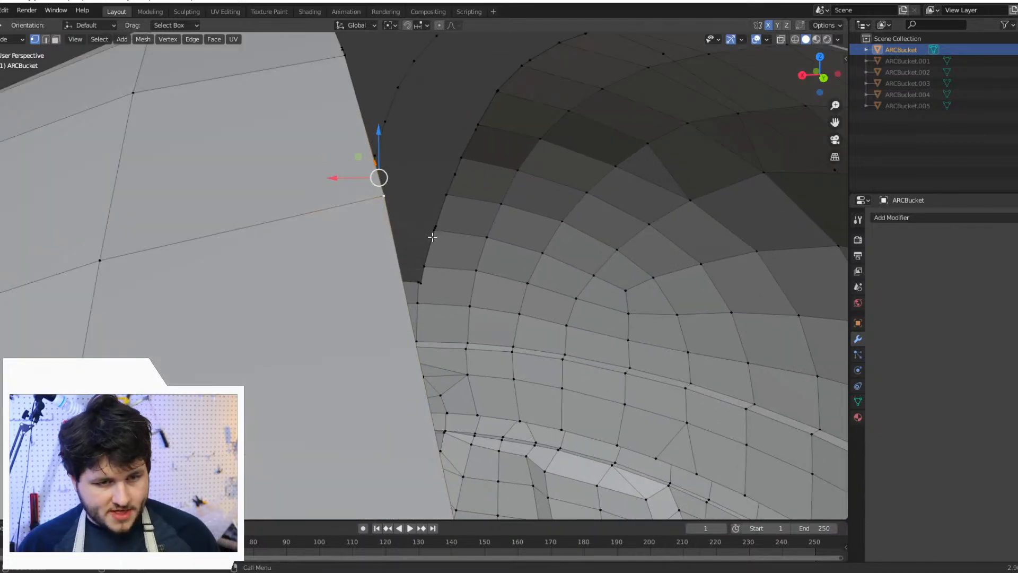
key(m)
click(431, 236)
Step: Merge the stray vertices midway up the same side of the opening into the grid vertex where the shell's cross edge ends
scroll(425, 184, down, 2)
middle_drag(415, 218, 401, 232)
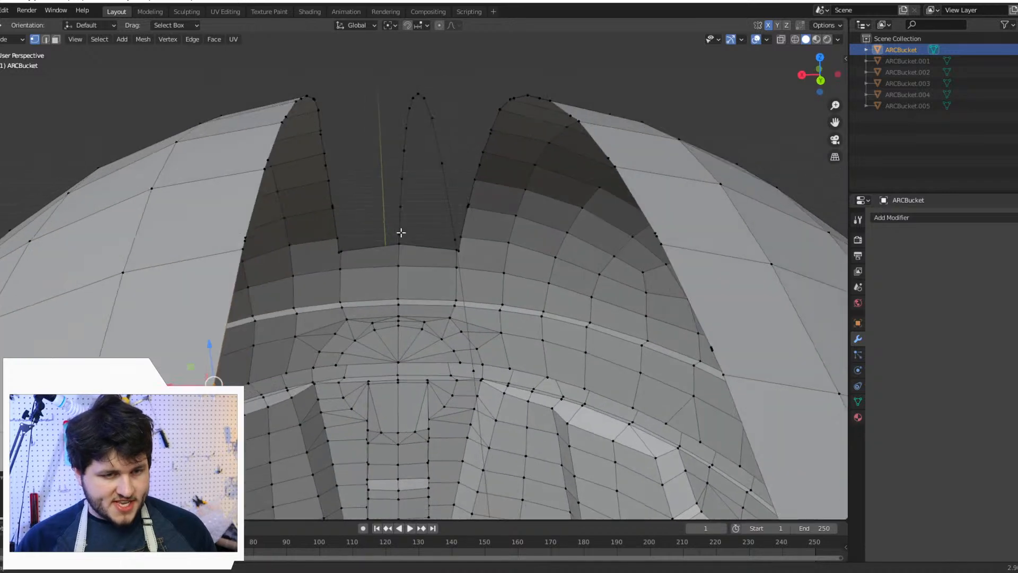
drag(250, 242, 251, 243)
shift+click(244, 253)
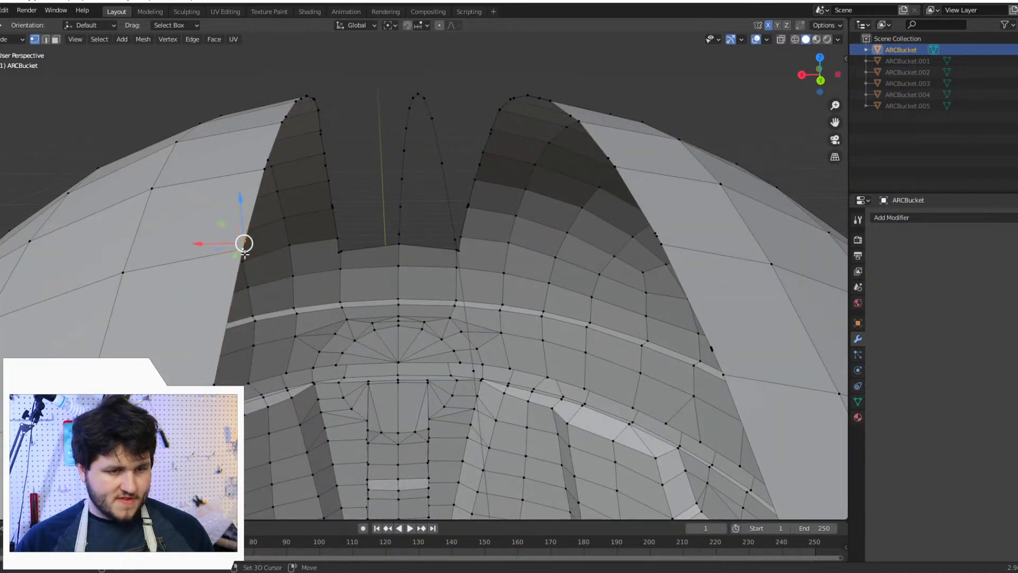
key(m)
click(300, 300)
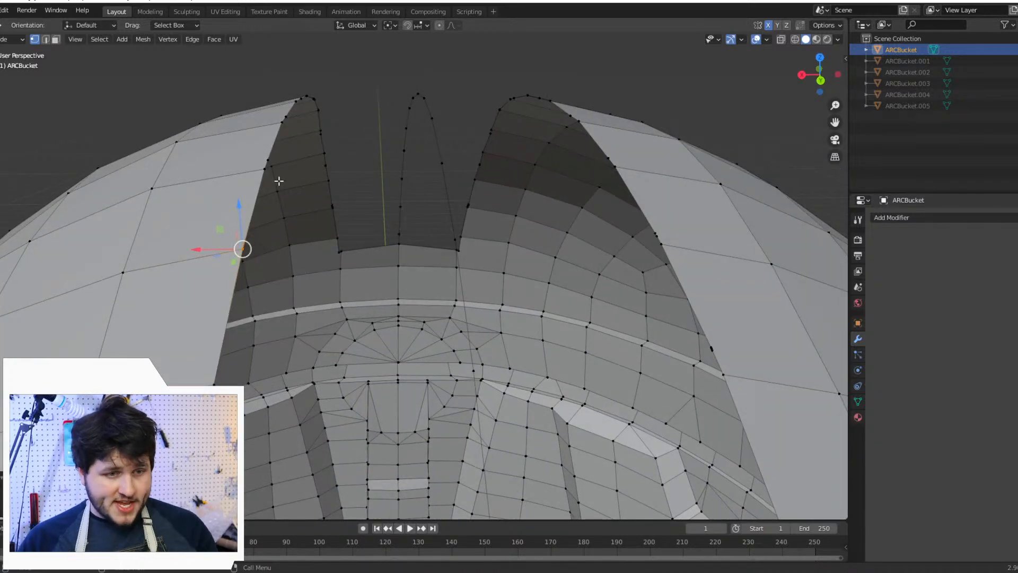
Step: Merge the stray vertices near the crown on the same side of the opening into the adjacent grid vertex
drag(255, 142, 280, 166)
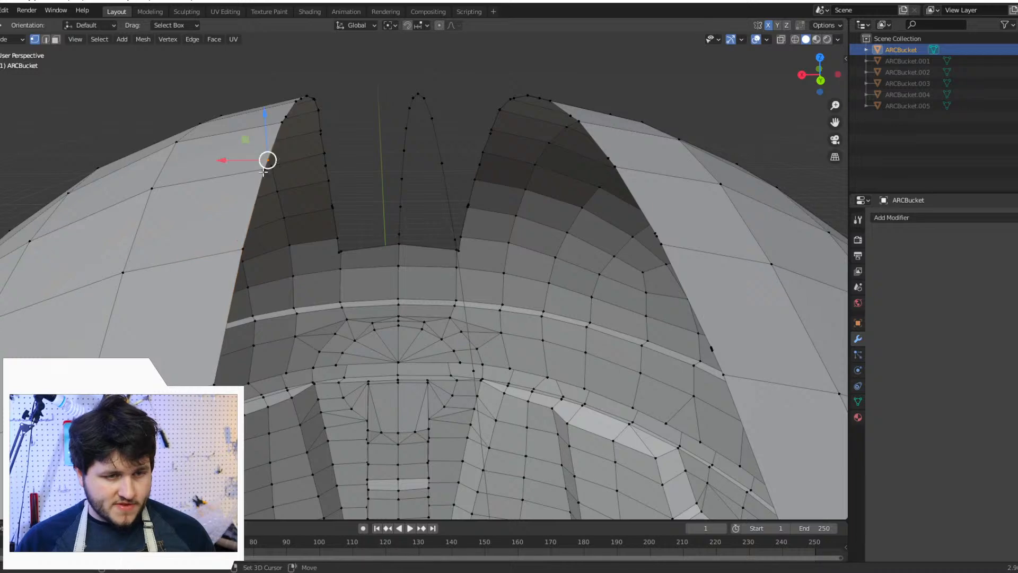
shift+click(258, 174)
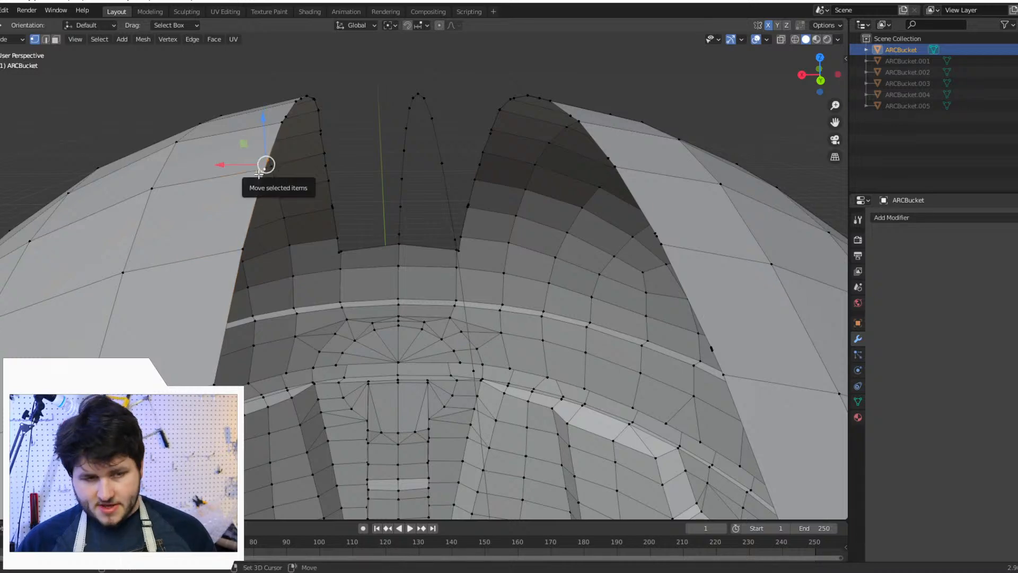
key(m)
click(300, 228)
middle_drag(301, 230, 363, 272)
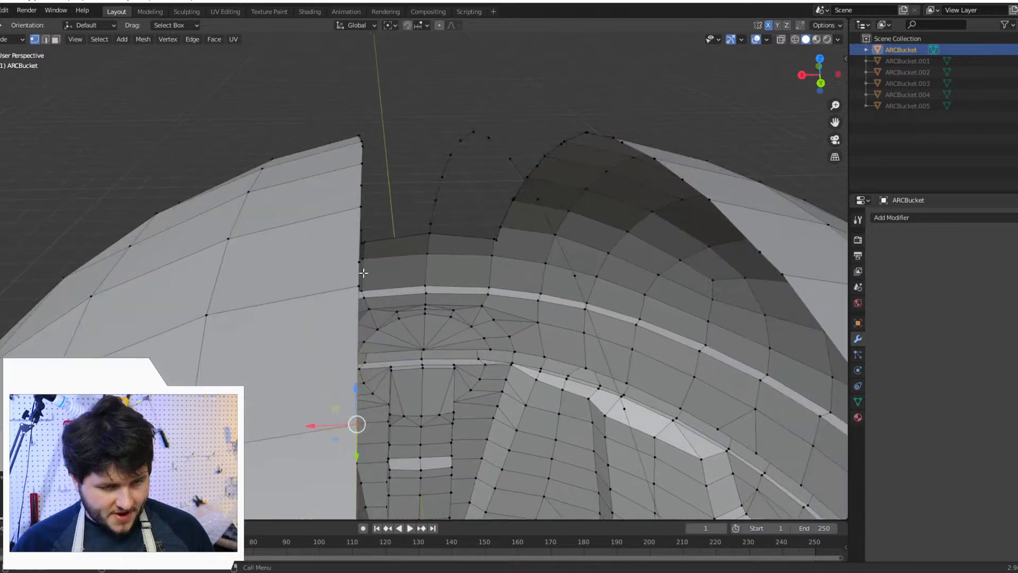
Step: Merge the stray vertex partway down the opening's edge into the grid vertex directly beneath it, using At Last
drag(360, 271, 363, 273)
shift+click(348, 292)
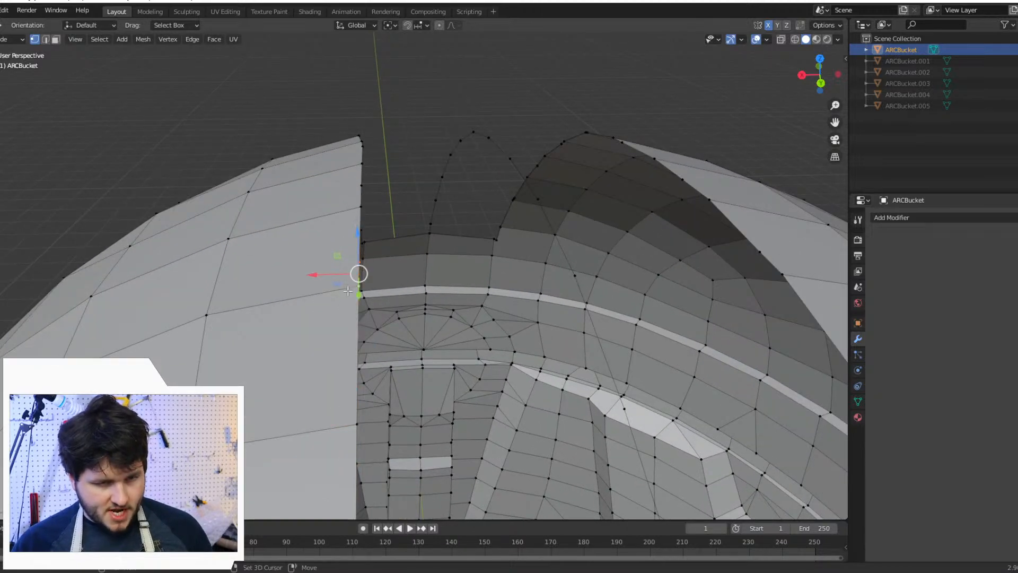
key(m)
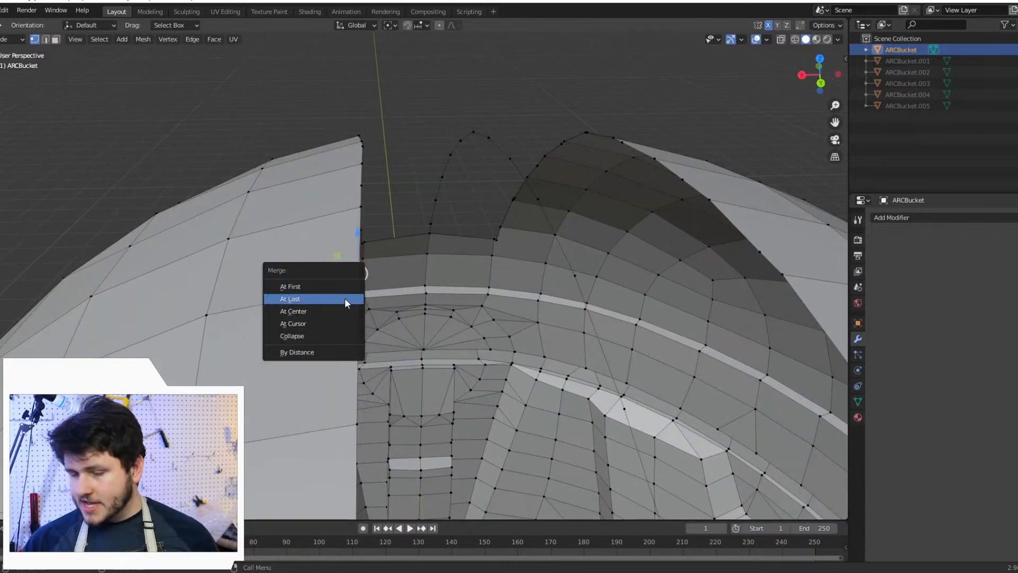
click(344, 298)
Step: Merge the stray vertices on the two facing edges of the opening near the crown into their neighbouring grid vertices, using At Last
middle_drag(345, 298, 491, 321)
click(500, 263)
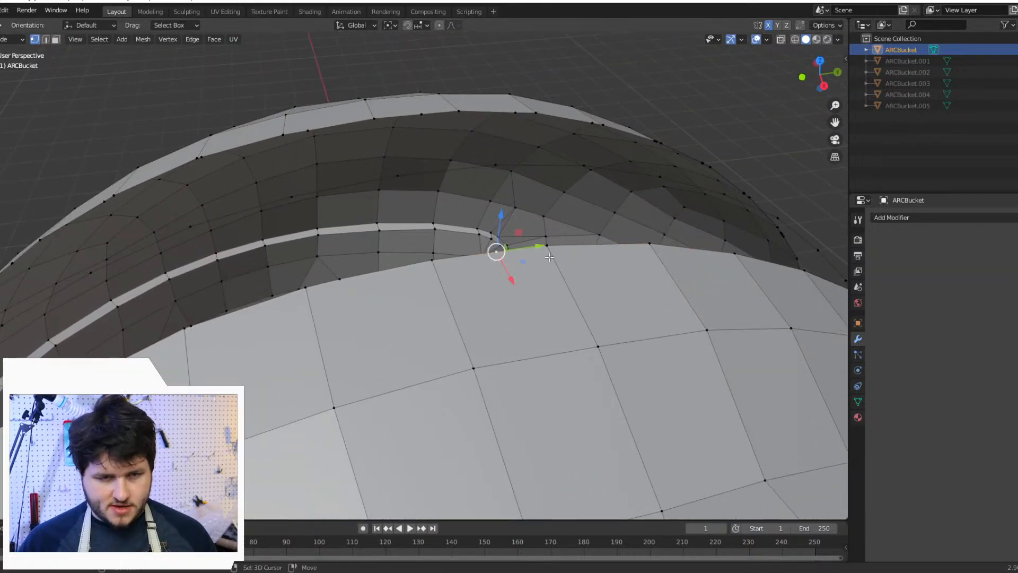
shift+click(548, 255)
key(m)
click(546, 256)
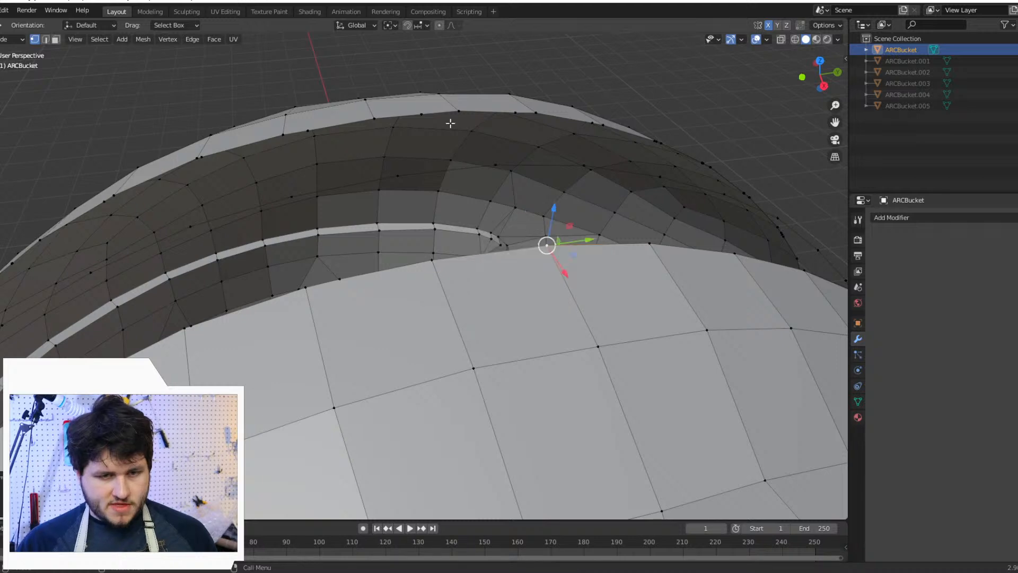
click(421, 114)
shift+click(459, 111)
key(m)
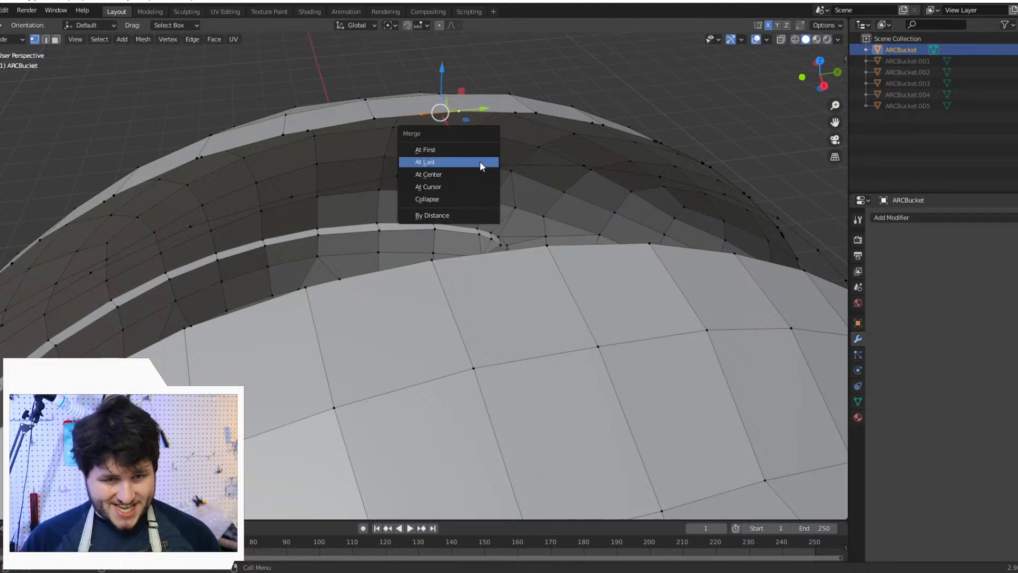
click(480, 162)
Step: Merge the stray vertices beside the next two grid vertices down the near edge of the opening into those grid vertices
middle_drag(466, 223, 384, 272)
click(399, 267)
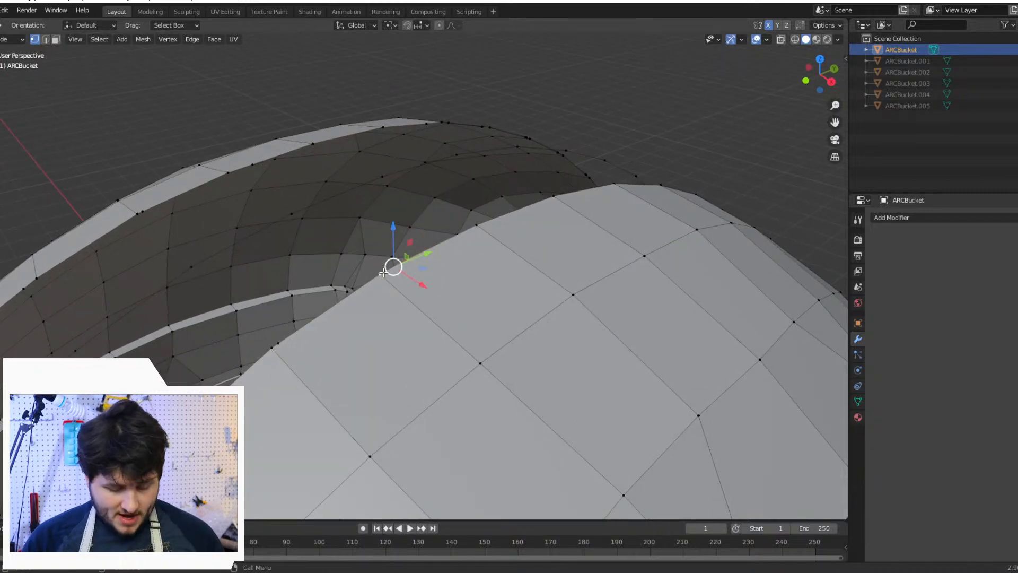
key(m)
click(383, 272)
click(286, 344)
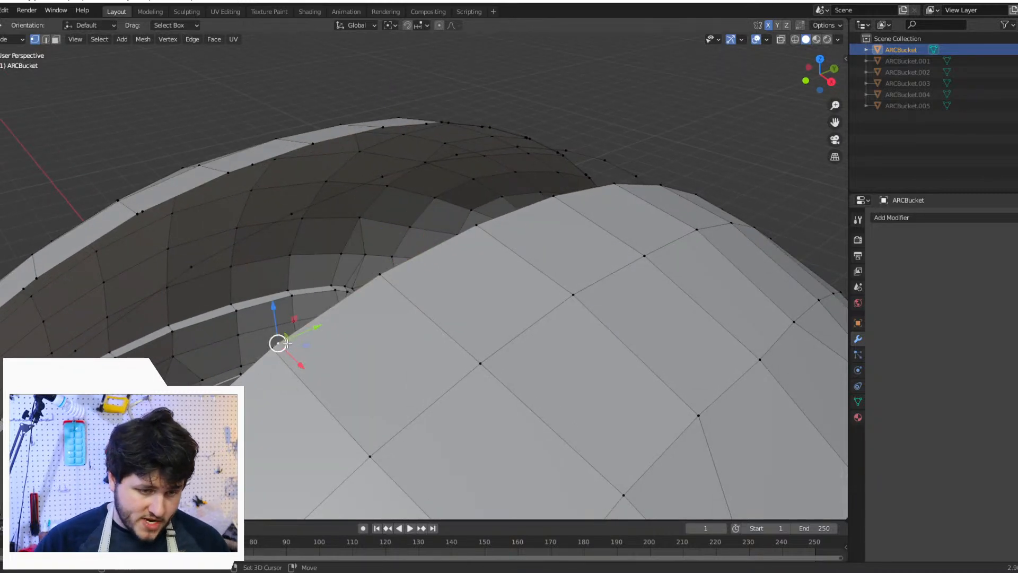
shift+click(286, 344)
key(m)
click(286, 345)
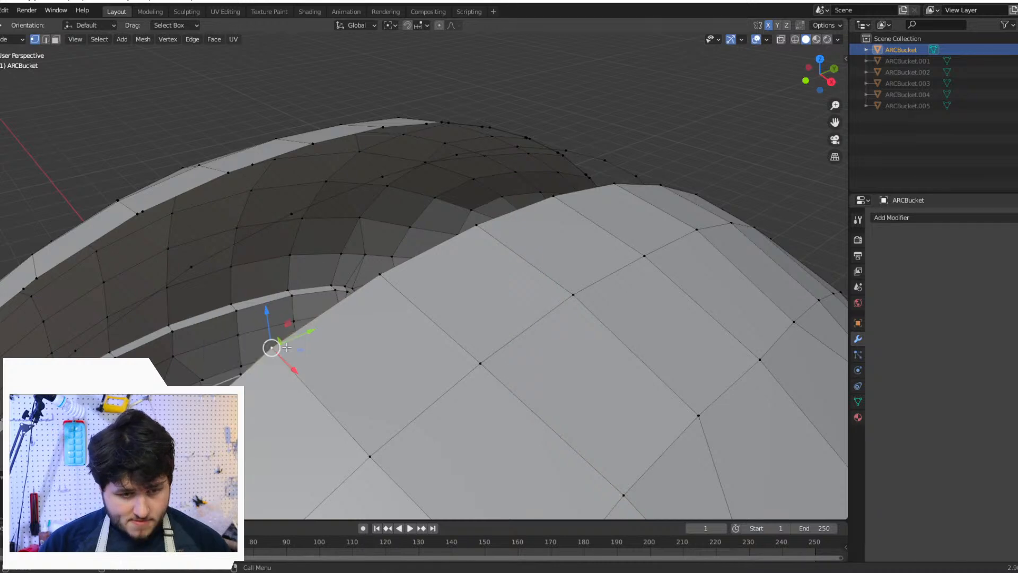
Step: Merge the stray vertices farther down the near edge into the grid vertex just above them, using At Last
shift+middle_drag(327, 374, 484, 225)
scroll(371, 358, down, 1)
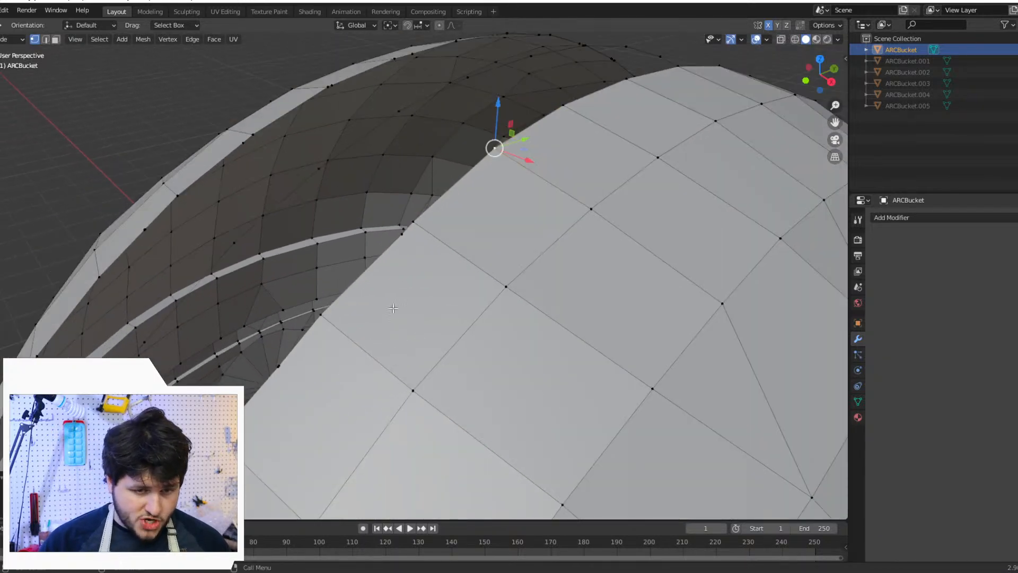
scroll(393, 308, down, 3)
scroll(382, 325, up, 5)
drag(306, 311, 329, 294)
shift+click(355, 264)
key(m)
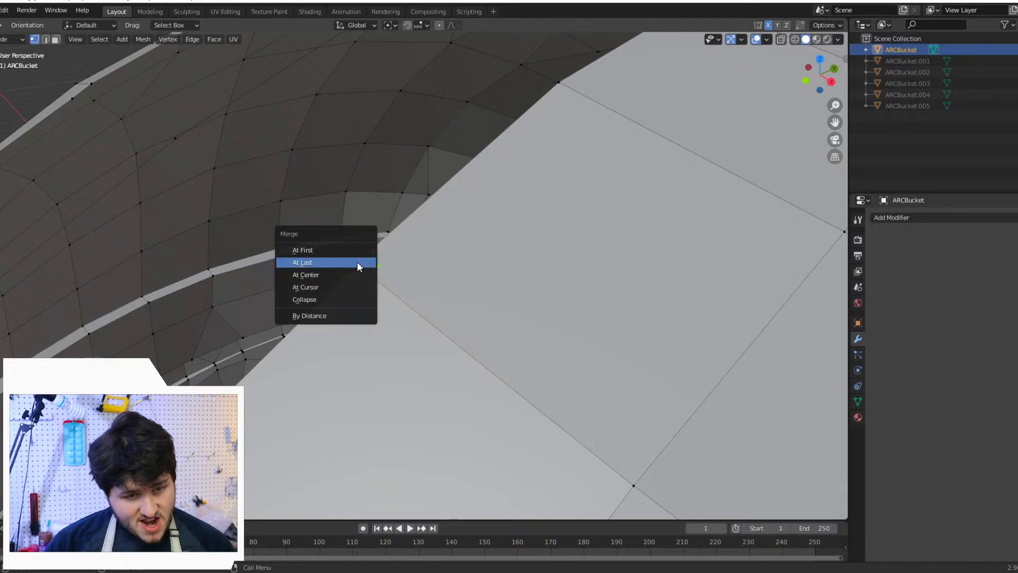
click(357, 262)
Step: Merge the stray vertex lying between two cross edges on the near edge into the grid vertex above it, using At Last
scroll(357, 264, down, 6)
scroll(350, 297, up, 2)
shift+middle_drag(324, 360, 473, 183)
shift+middle_drag(417, 227, 447, 254)
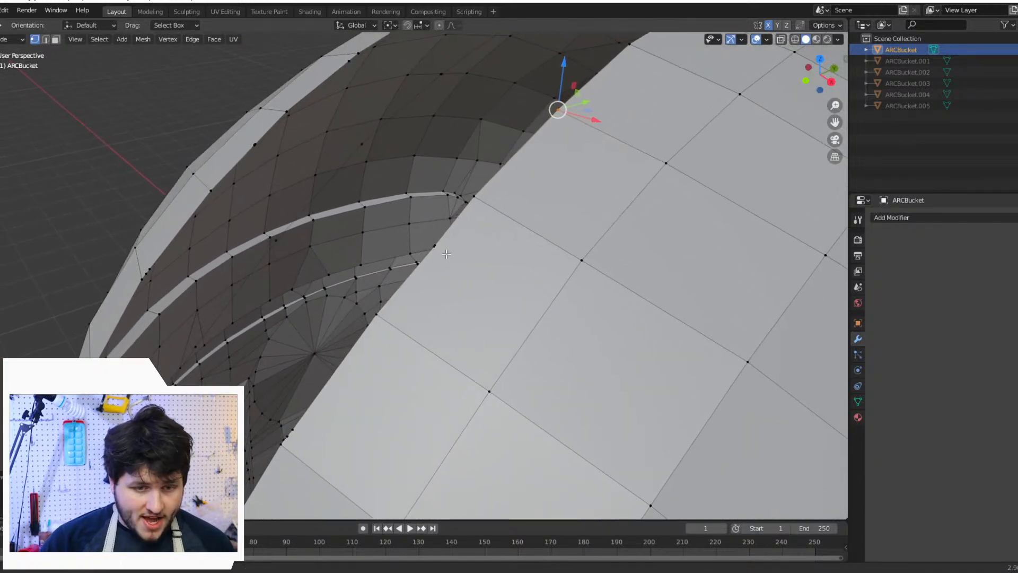
click(437, 244)
shift+click(476, 200)
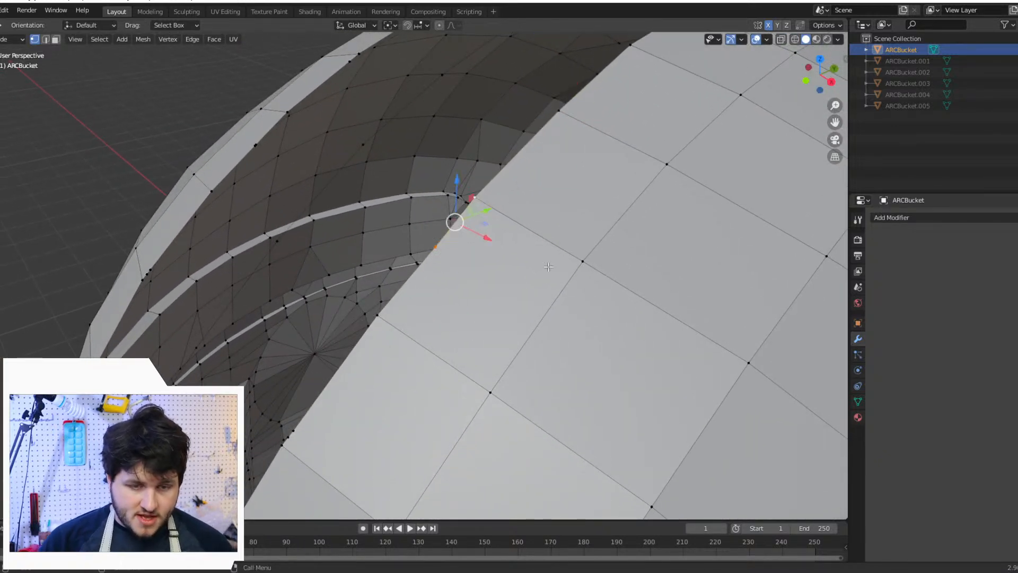
key(m)
click(549, 269)
Step: Merge the closely spaced stray vertices on the lower near edge into the grid vertex just below them
middle_drag(549, 271, 407, 293)
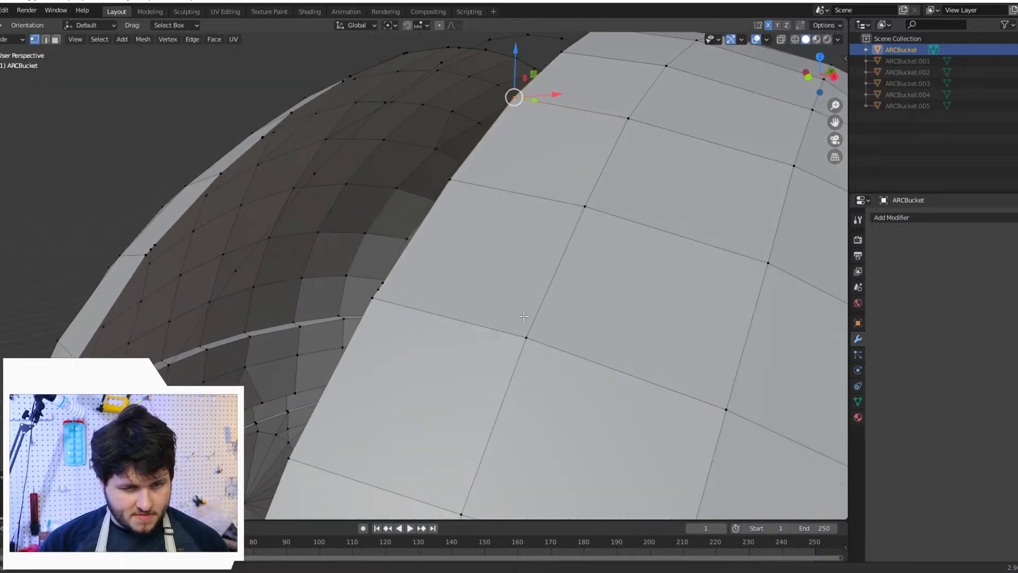
click(377, 290)
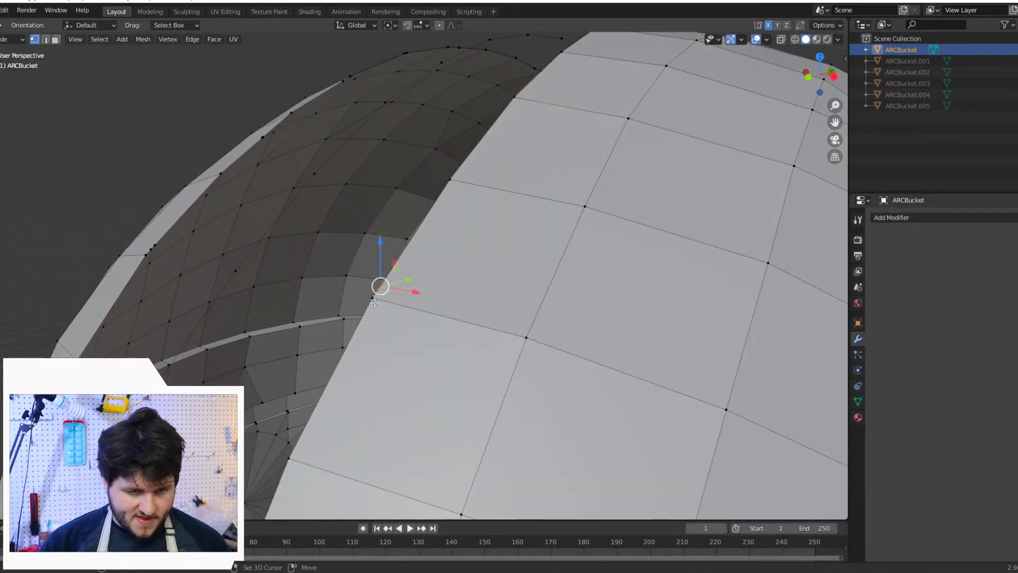
key(m)
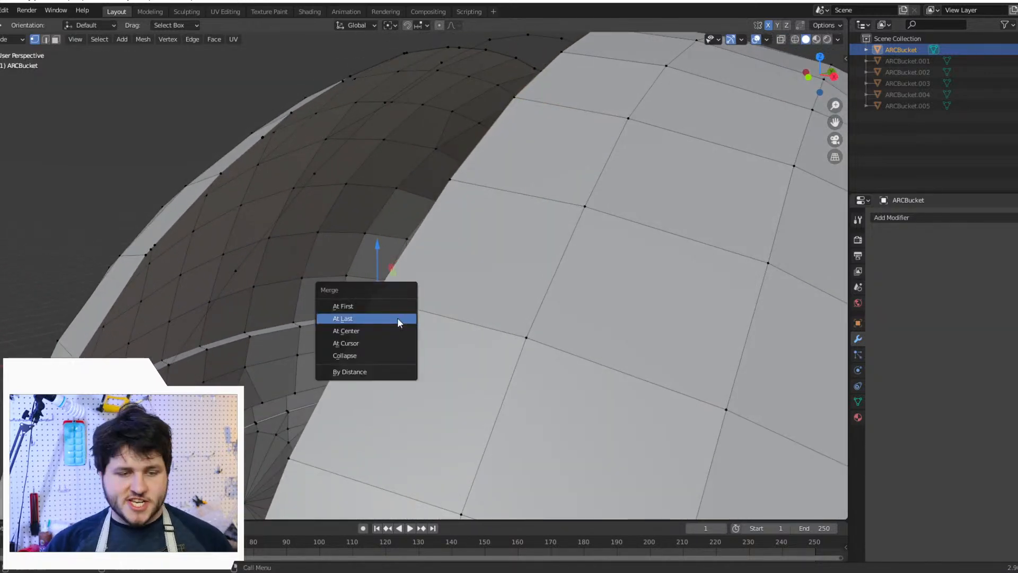
click(398, 318)
Step: Merge the stray vertices at both corners of the opening's lower end into the corner grid vertices, using At Last
middle_drag(397, 318, 433, 336)
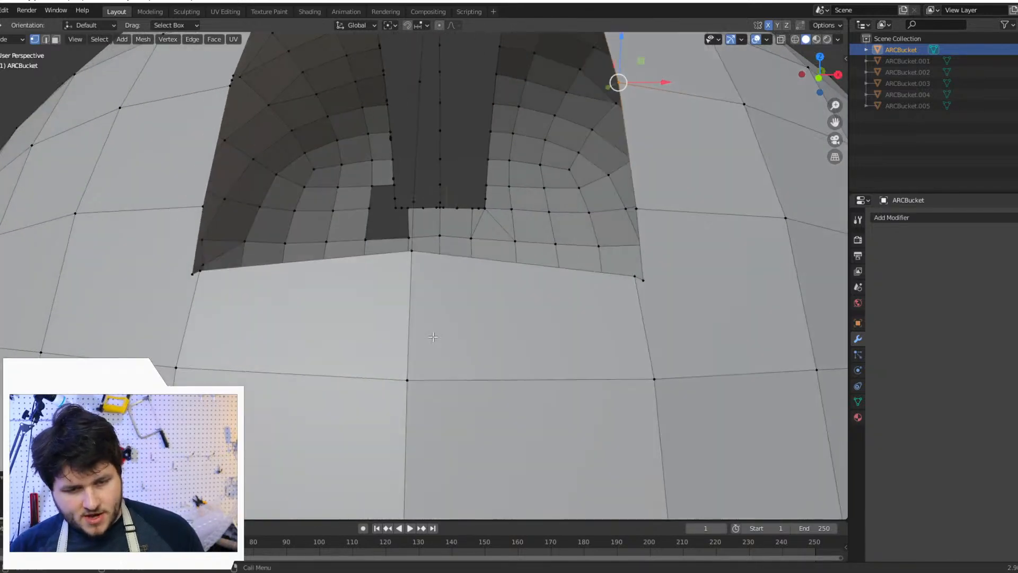
shift+click(640, 278)
key(m)
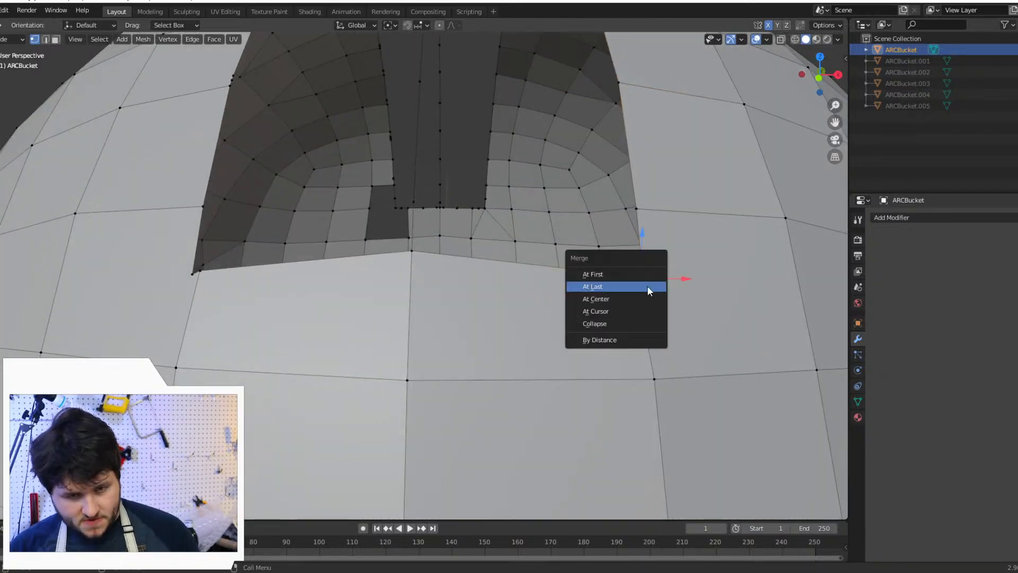
click(648, 289)
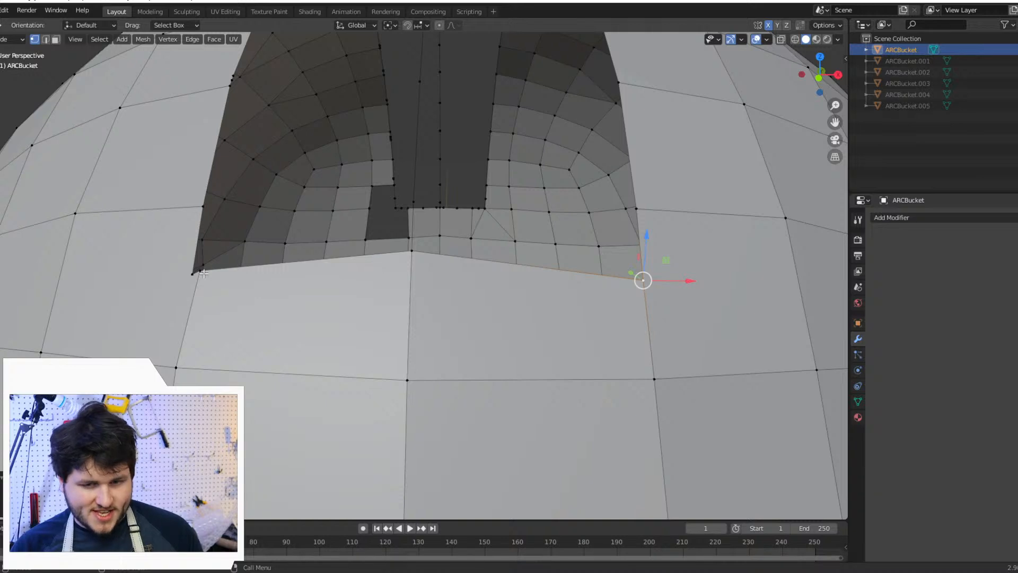
key(ctrl+z)
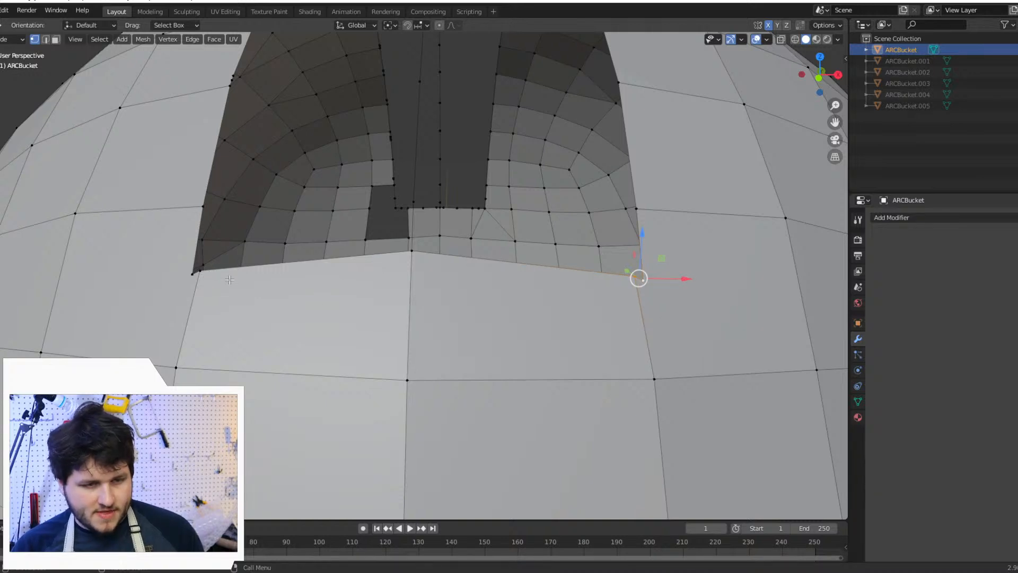
key(m)
click(386, 295)
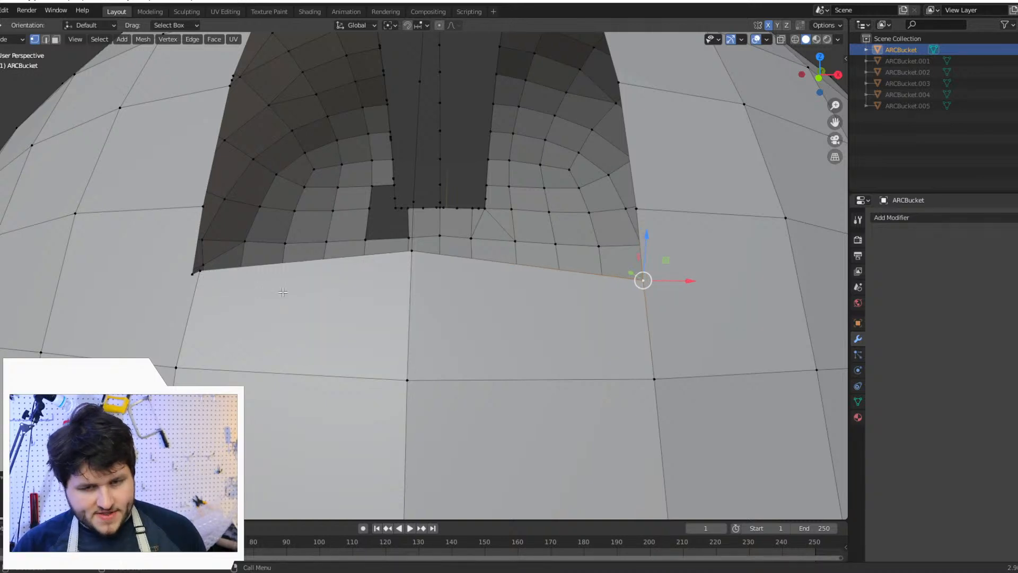
click(193, 273)
key(m)
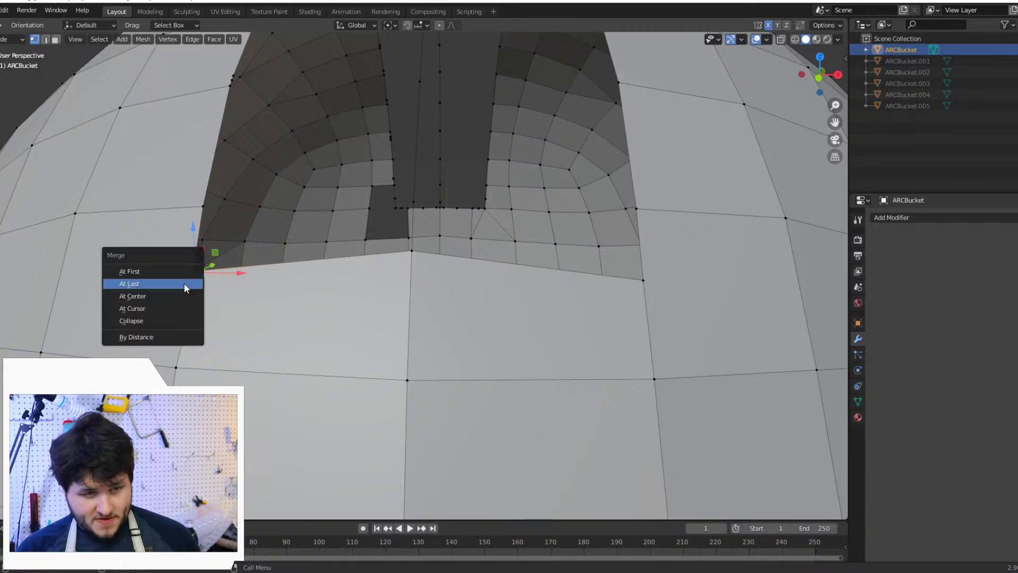
Step: Show ARCBucket.001 to check how the crest meets the edges of the opened shell, and hide it again
click(1016, 61)
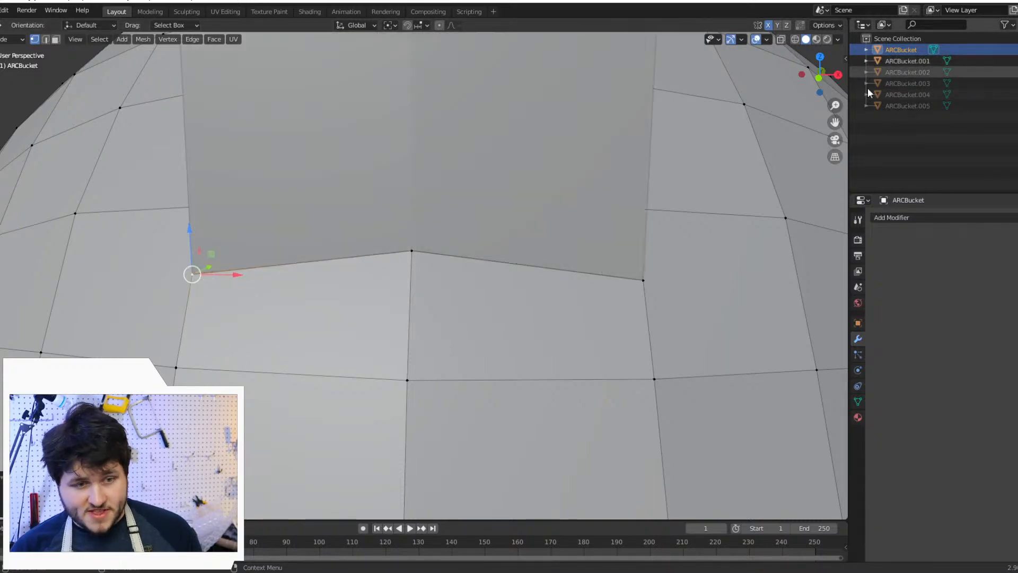
scroll(531, 211, down, 3)
middle_drag(513, 210, 453, 117)
middle_drag(360, 94, 450, 185)
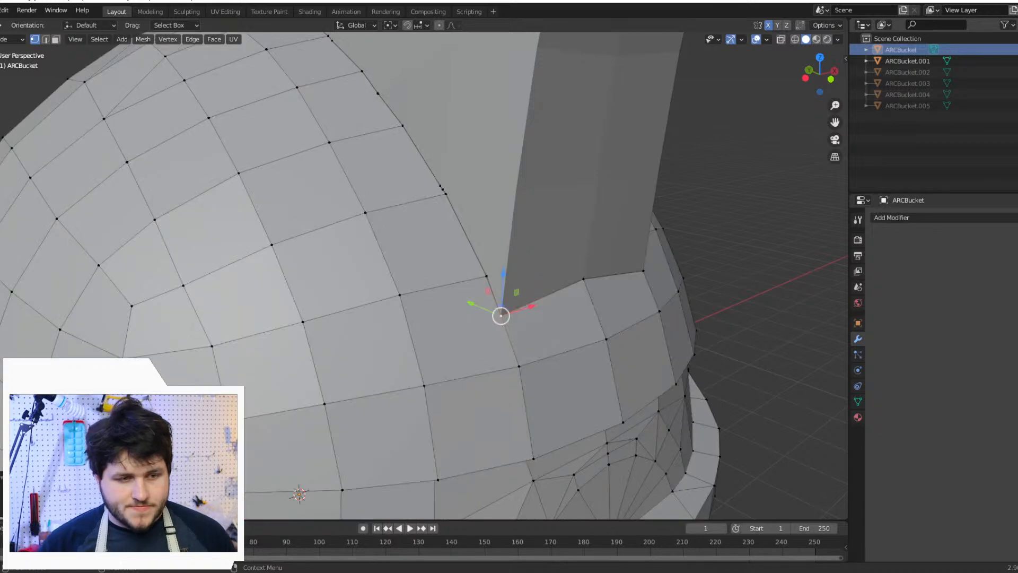
middle_drag(664, 204, 747, 162)
click(1015, 61)
Step: Merge the stray vertices low on the opposite side of the opening into the grid vertex just below them, using At Last
scroll(541, 187, down, 4)
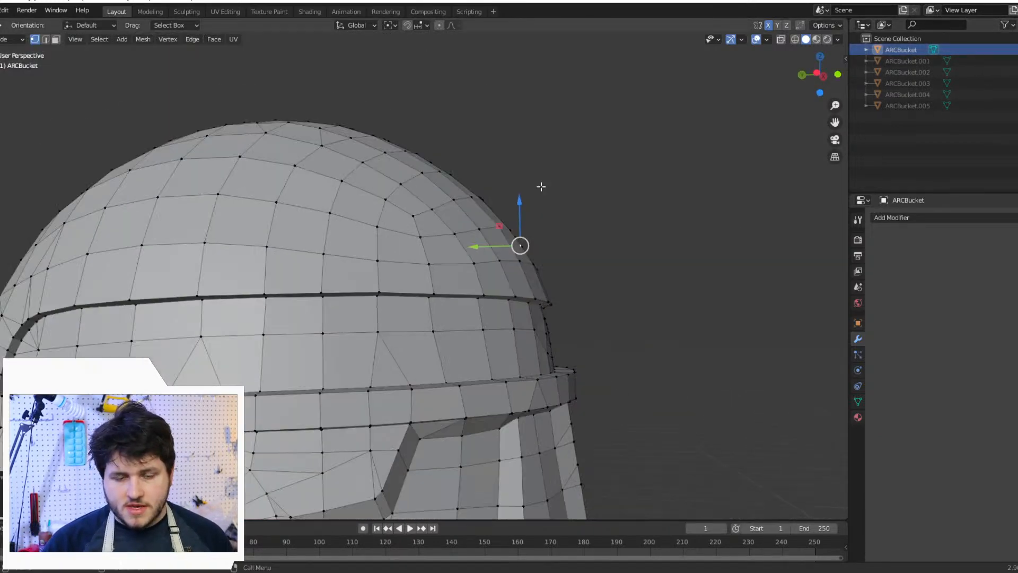
middle_drag(541, 187, 361, 243)
scroll(361, 243, up, 2)
shift+middle_drag(406, 187, 447, 231)
scroll(447, 232, up, 3)
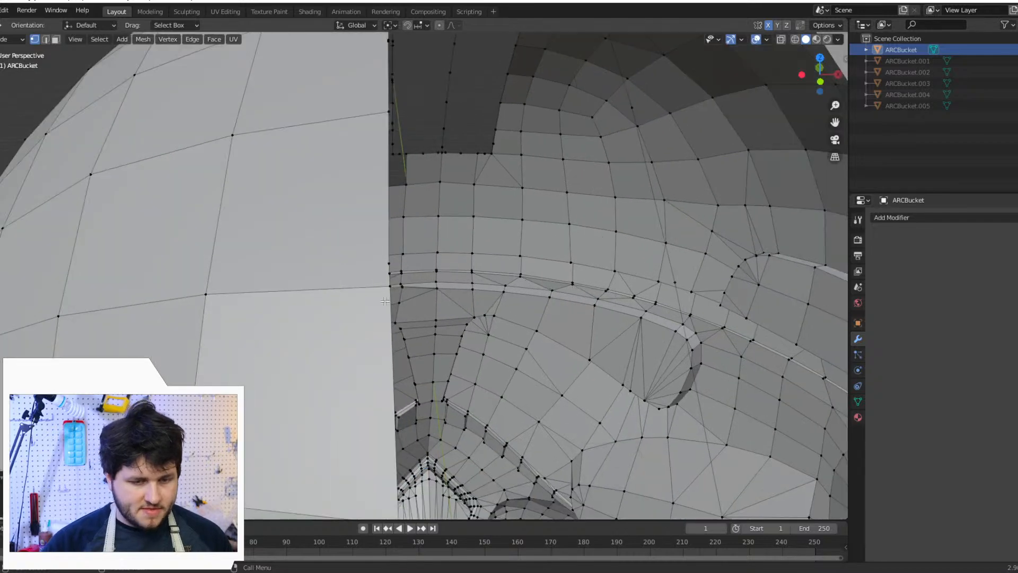
shift+middle_drag(373, 240, 325, 188)
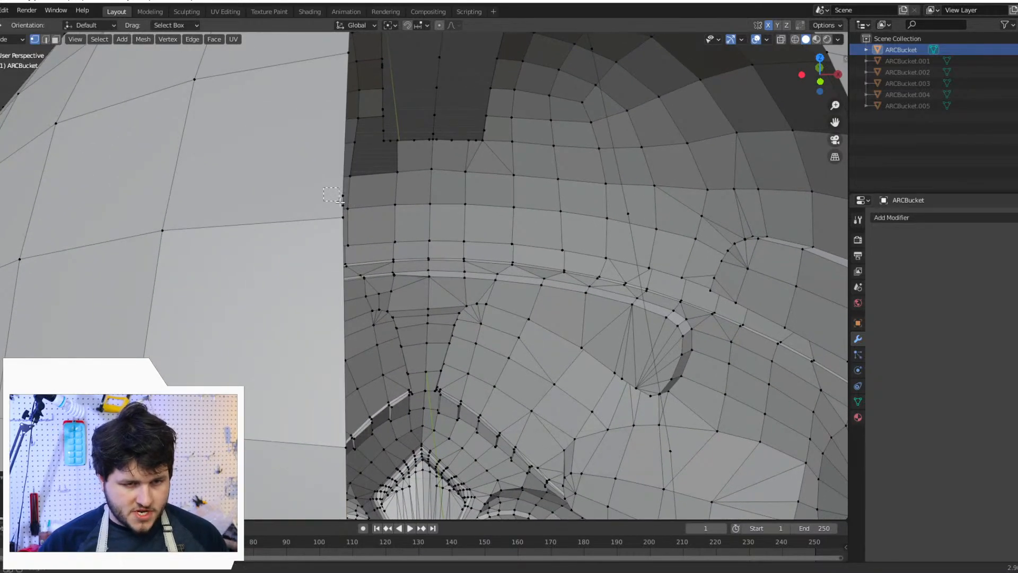
drag(345, 206, 345, 207)
shift+click(343, 218)
key(m)
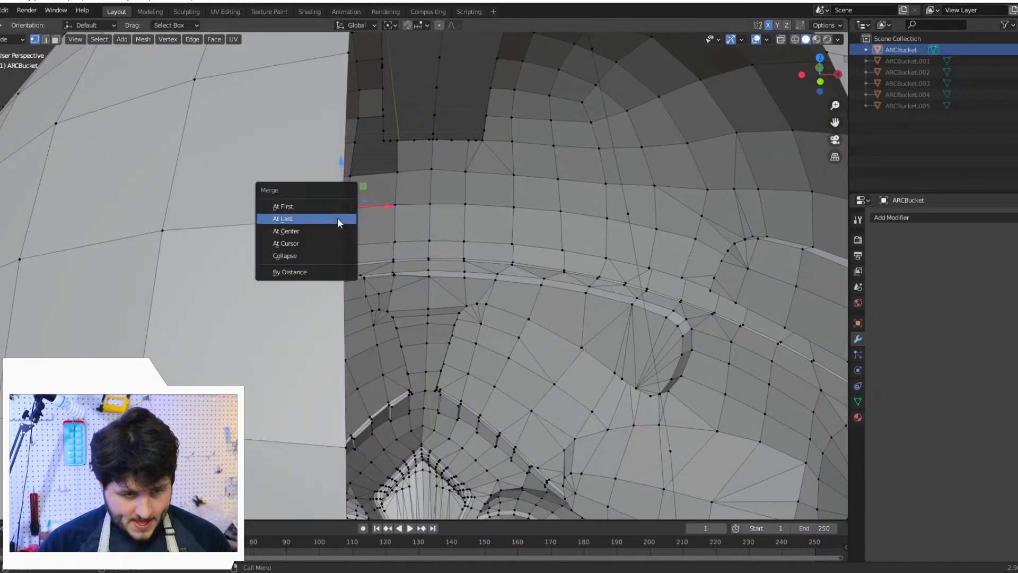
click(340, 221)
Step: Merge the stray vertices around the next cross edge up the same side of the opening into the adjacent grid vertices
shift+middle_drag(349, 158, 305, 256)
click(302, 253)
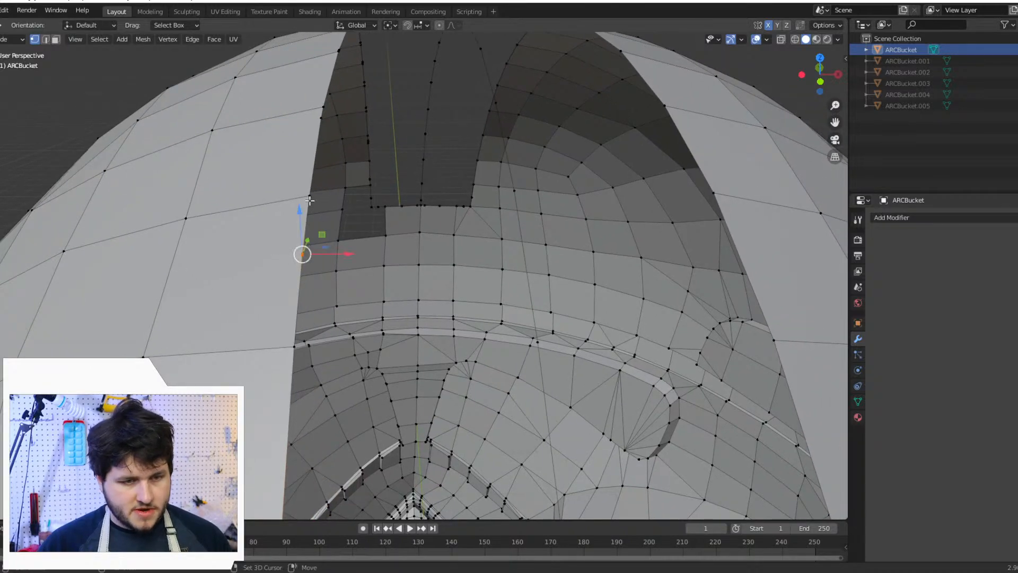
key(m)
click(307, 201)
shift+middle_drag(303, 200, 298, 250)
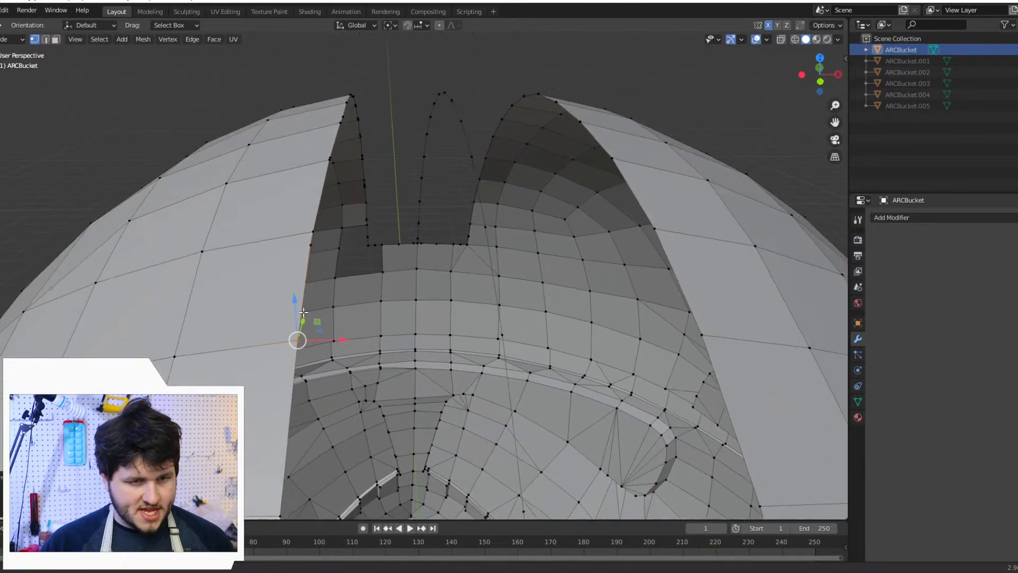
drag(318, 243, 319, 244)
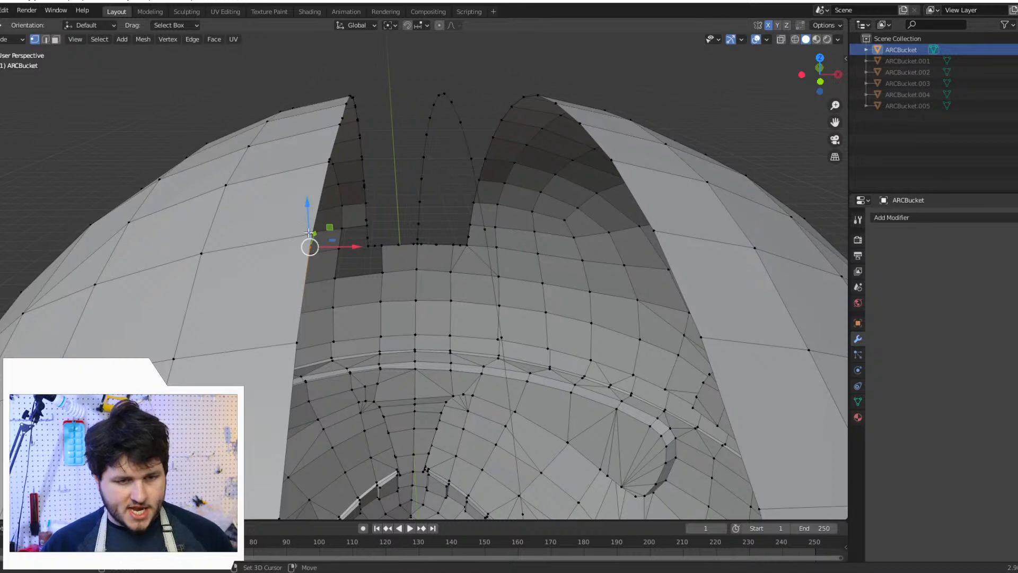
key(m)
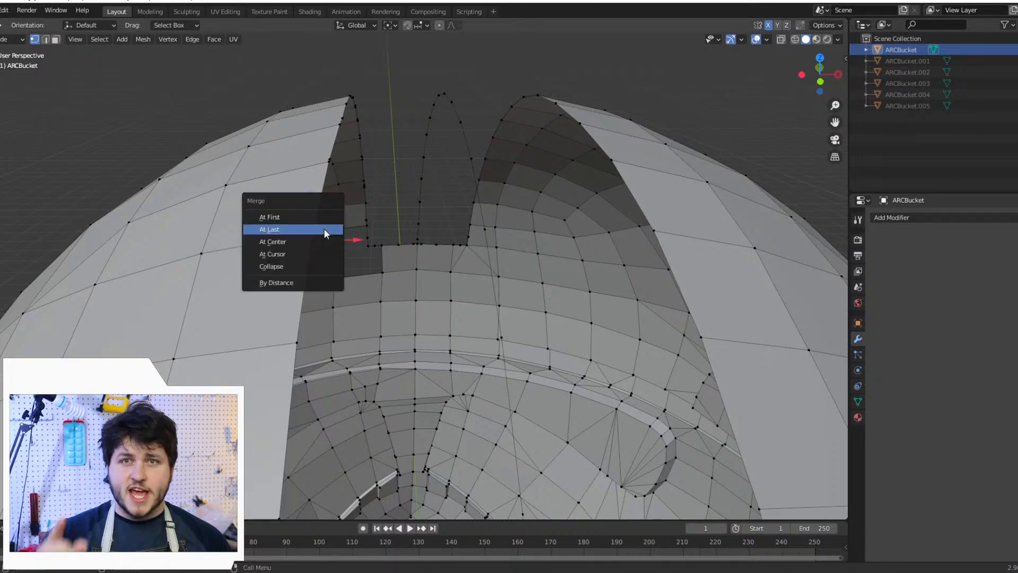
click(324, 232)
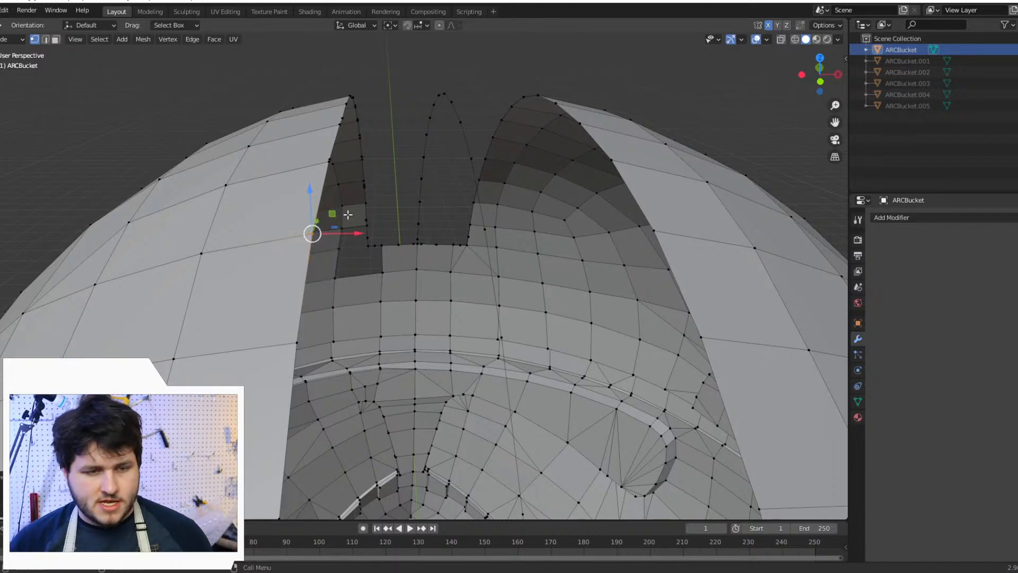
Step: Merge the stray vertices one cross edge higher on the same side into the grid vertex there, using At Last
mouse_move(325, 233)
middle_down()
mouse_move(335, 250)
mouse_move(335, 219)
middle_up()
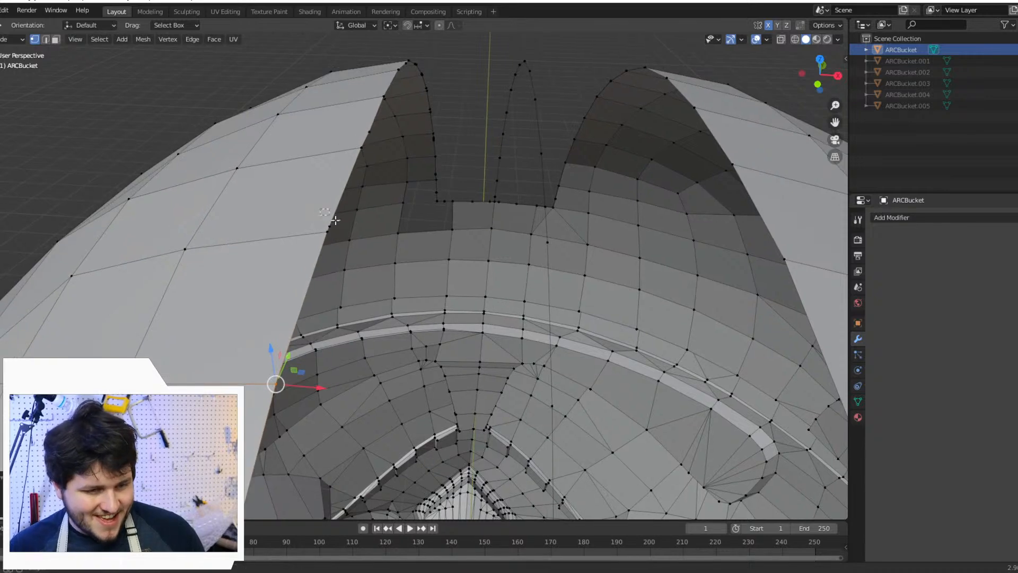
drag(344, 230, 345, 234)
key(m)
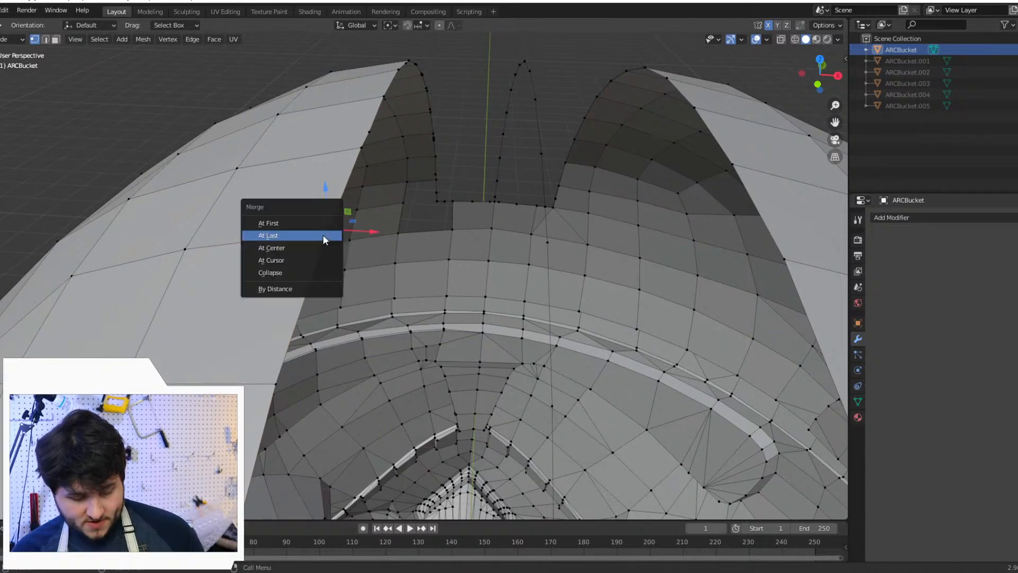
click(323, 235)
Step: Merge the stray vertices near the crown of the opening's side edge into the adjacent grid vertex, using At Last
middle_drag(322, 234, 338, 265)
scroll(487, 202, up, 1)
drag(512, 185, 531, 212)
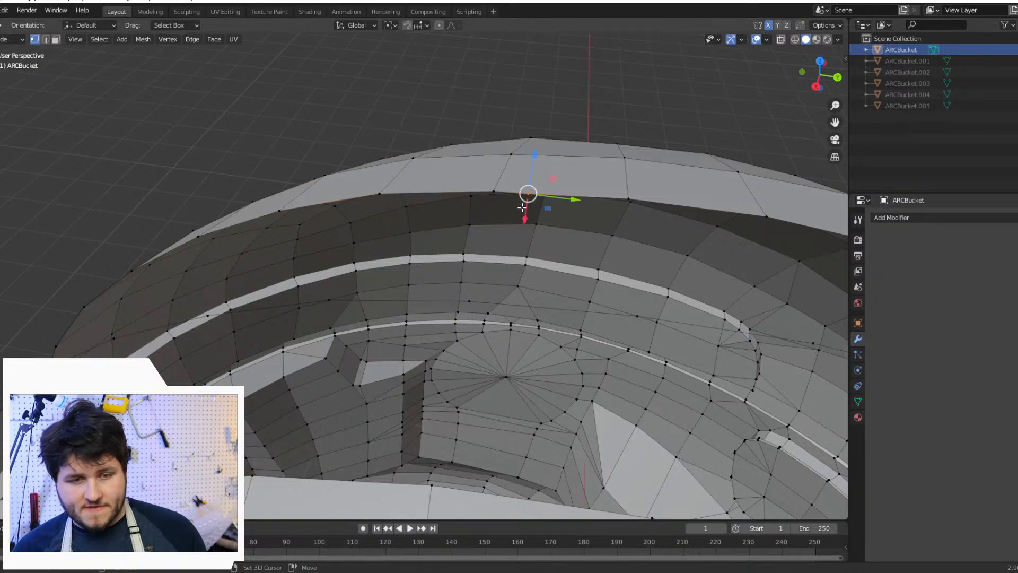
shift+click(483, 192)
key(m)
click(496, 211)
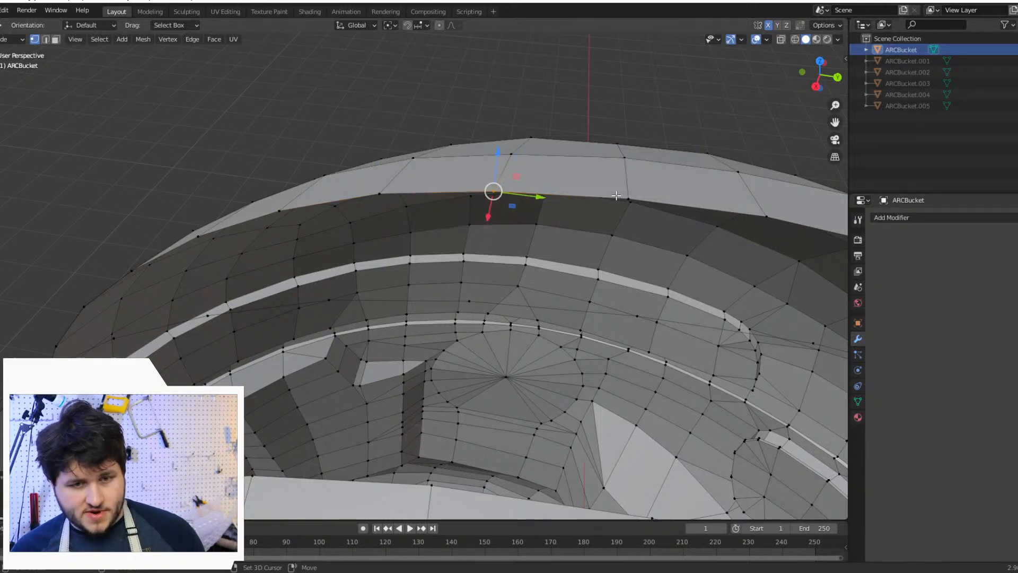
Step: Merge the stray vertices at the first cross edge beyond the crown into the grid vertex there, using At Last
middle_drag(626, 195, 327, 186)
drag(520, 215, 536, 232)
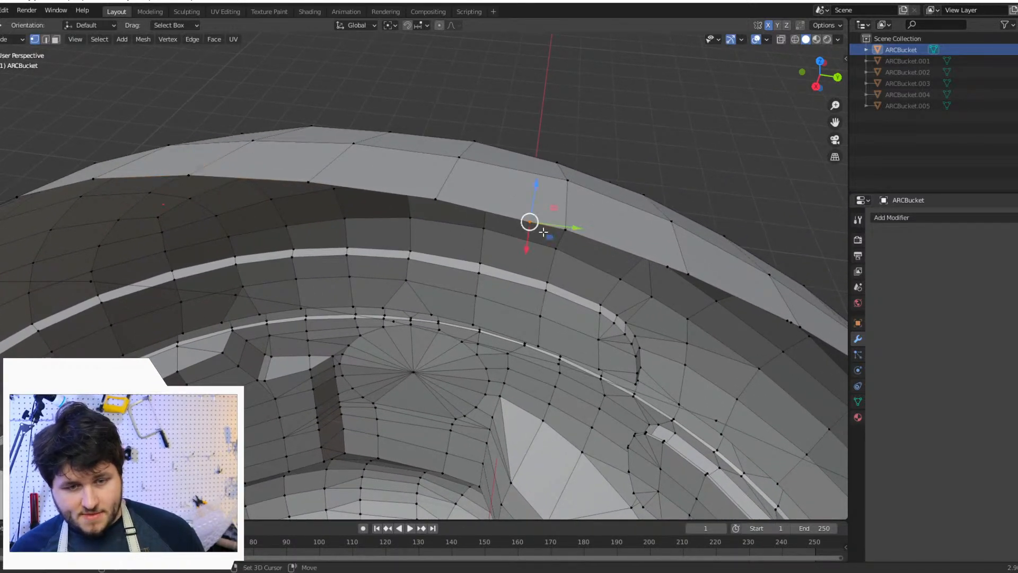
shift+click(564, 229)
key(m)
click(561, 229)
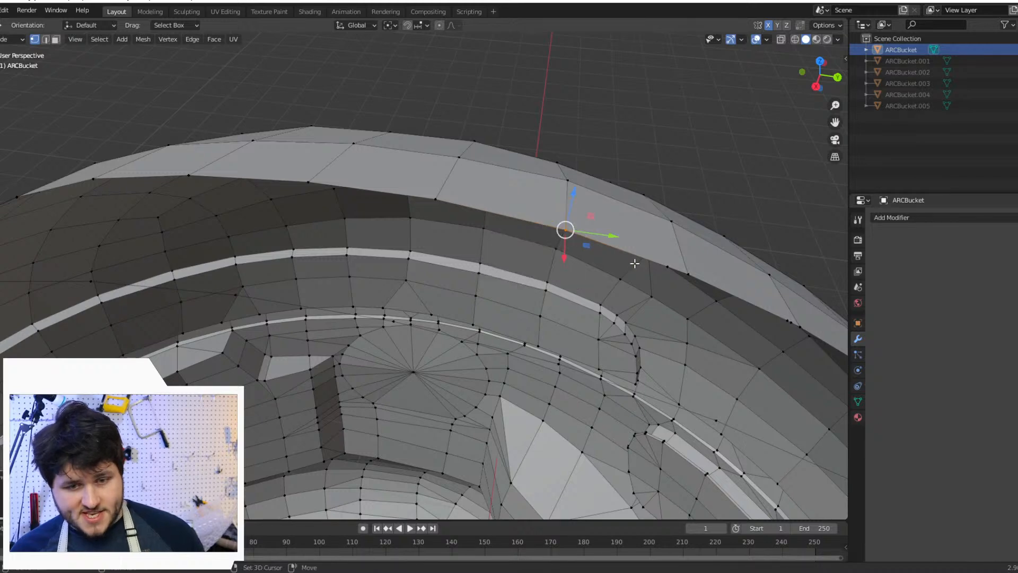
shift+middle_drag(634, 261, 493, 230)
click(525, 232)
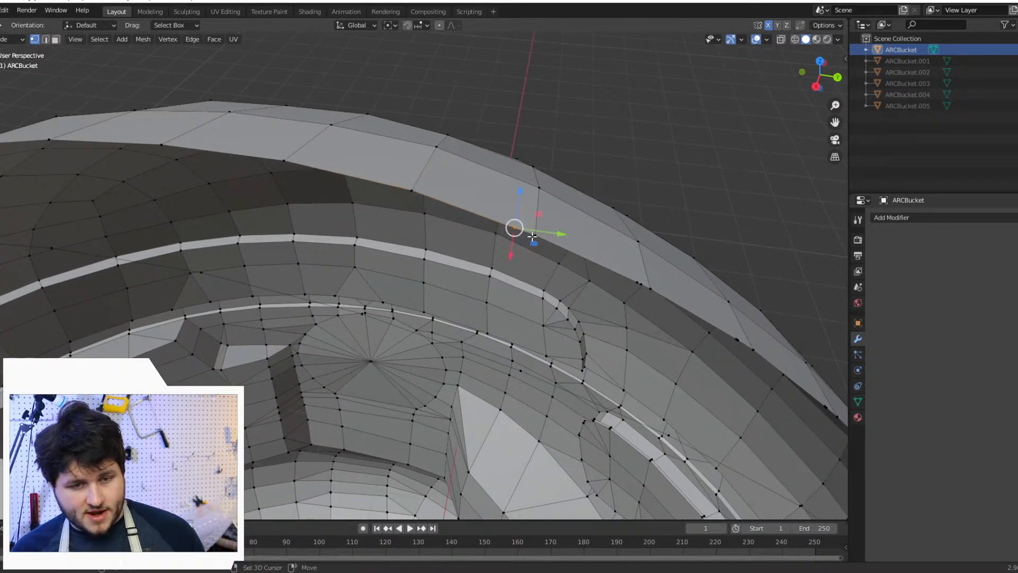
key(m)
click(549, 263)
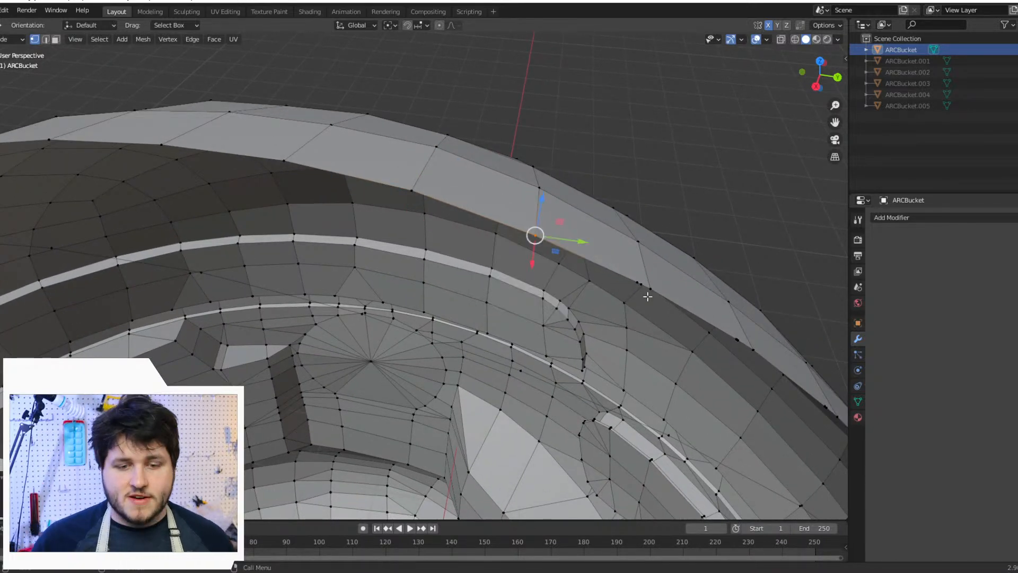
Step: Merge the stray vertices before the next cross edge down the same side of the opening into its grid vertex, using At Last
shift+middle_drag(646, 291, 638, 233)
drag(651, 257, 651, 258)
key(m)
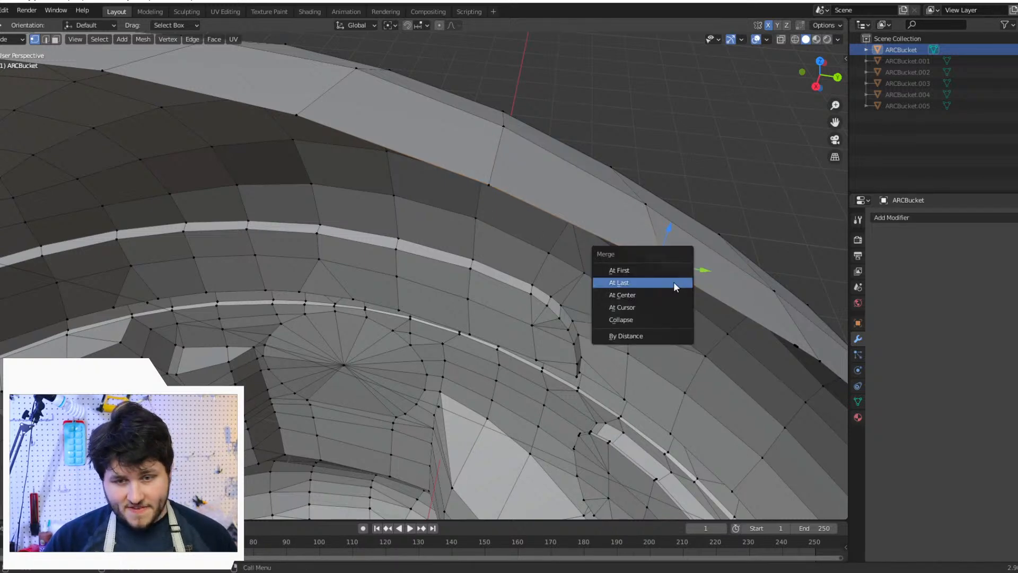
click(673, 282)
shift+middle_drag(705, 308, 607, 270)
drag(631, 257, 663, 294)
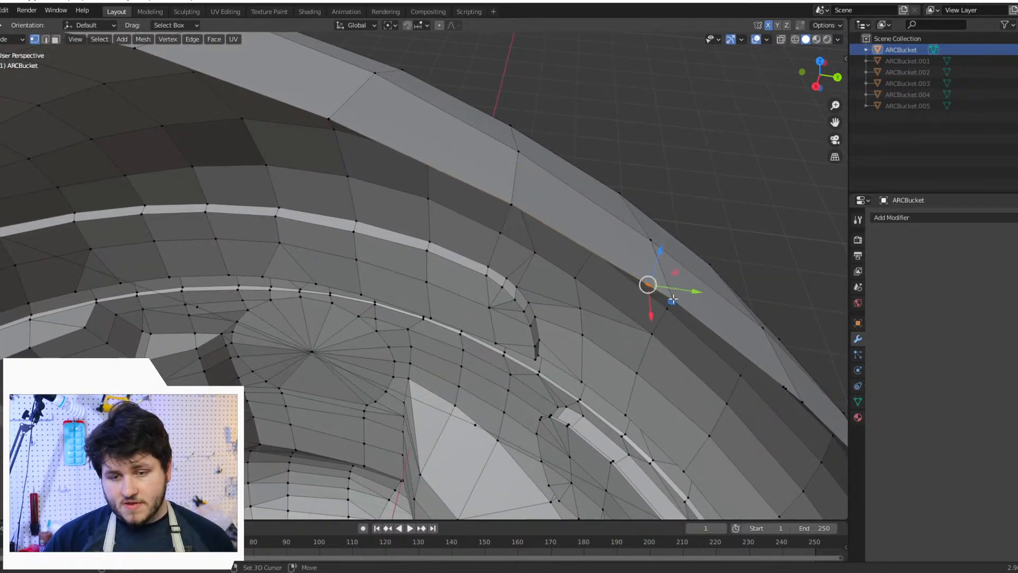
shift+click(673, 299)
key(m)
click(716, 318)
Step: Merge the remaining stray vertices beside that cross edge into the adjacent grid vertex, using At Last
shift+middle_drag(716, 319, 585, 257)
drag(651, 316, 670, 345)
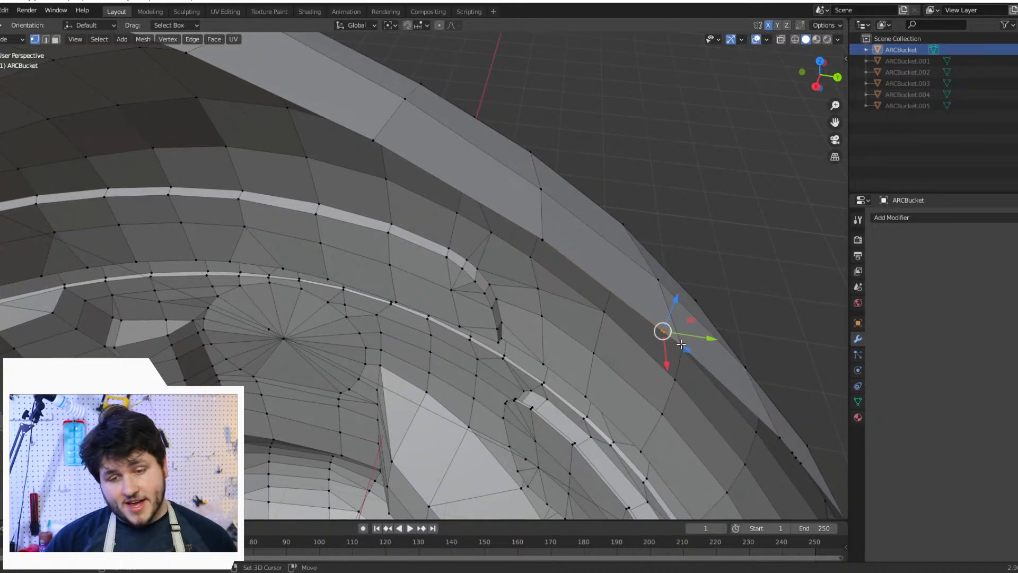
shift+click(681, 345)
key(m)
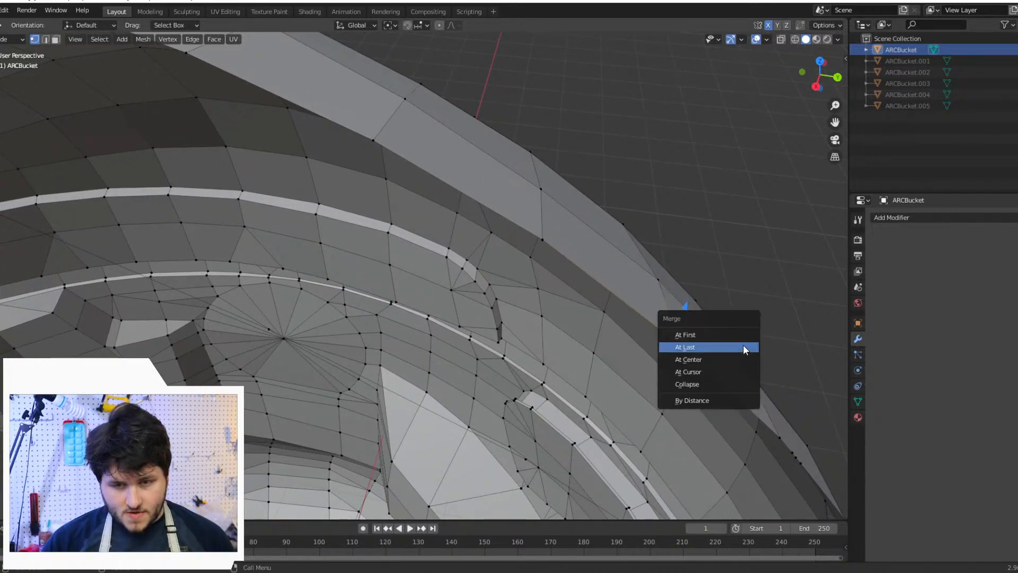
click(742, 348)
Step: Merge the stray vertices just below the following cross edge up into its grid vertex on the opening's edge
middle_drag(745, 356, 504, 90)
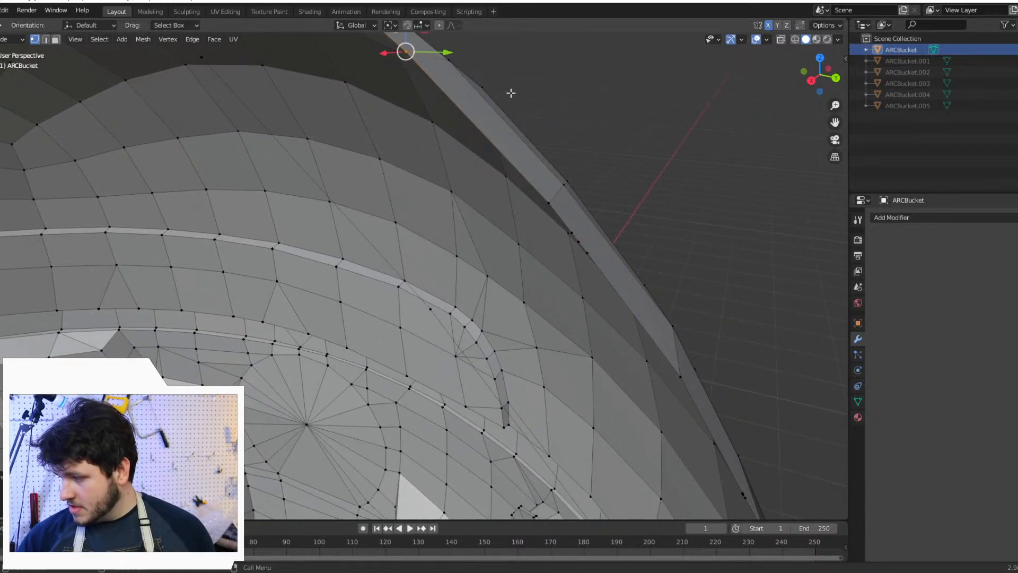
scroll(510, 93, down, 2)
mouse_move(515, 153)
middle_down()
mouse_move(505, 170)
mouse_move(496, 160)
middle_up()
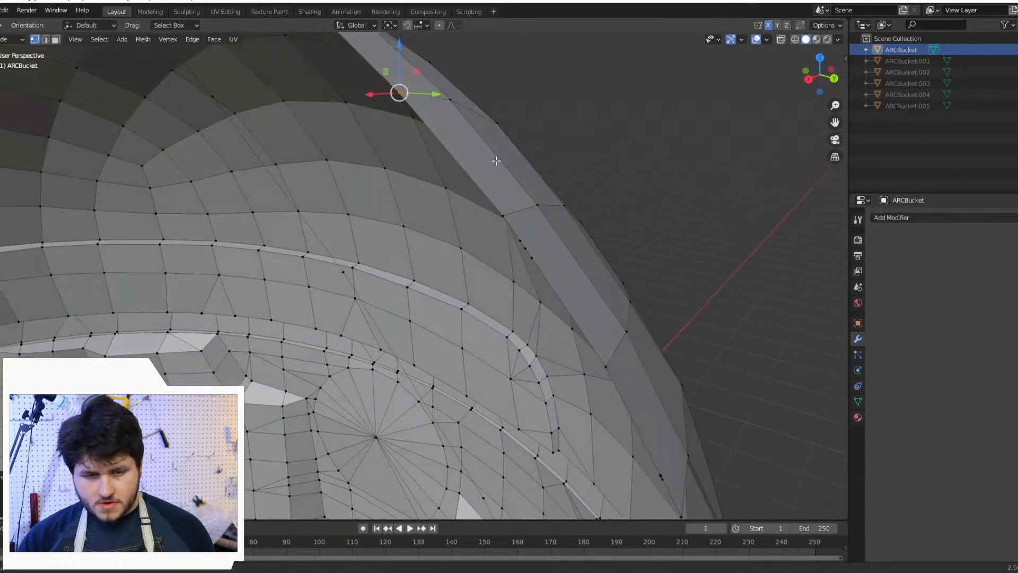
click(525, 248)
shift+click(503, 215)
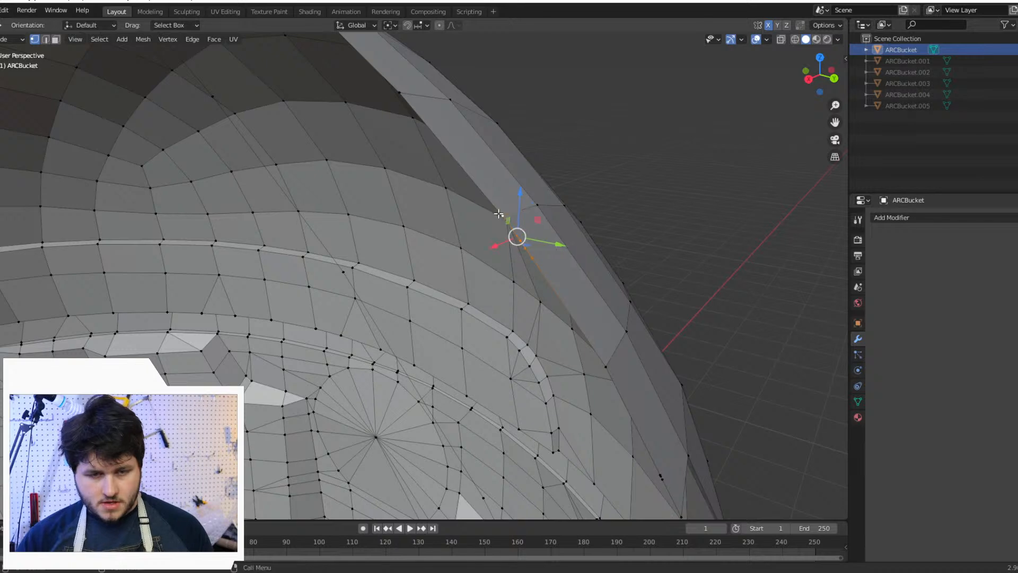
key(m)
click(498, 213)
Step: Merge the pair of stray vertices farther down the side of the opening into the grid vertex just below them
middle_drag(501, 215, 583, 253)
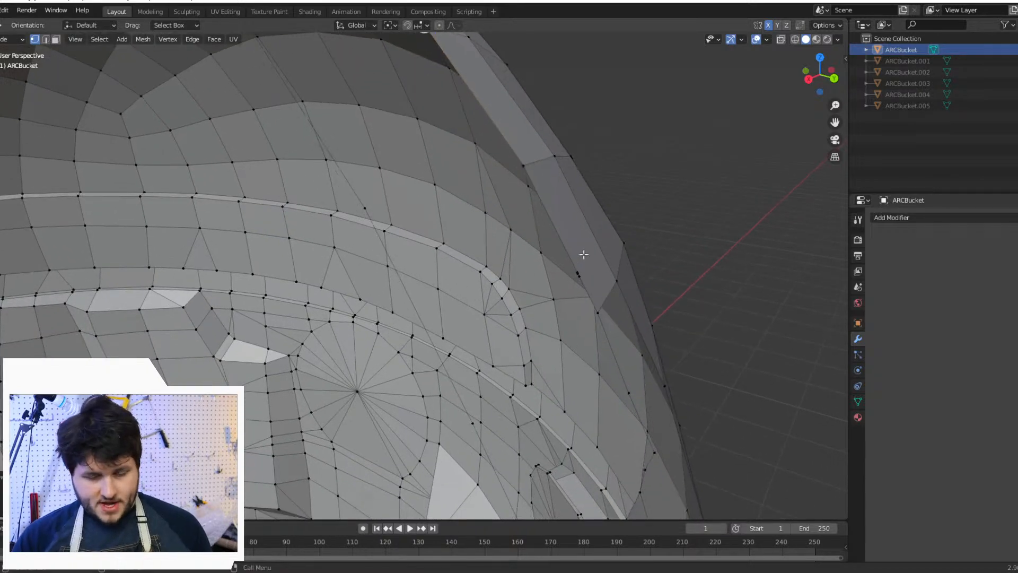
drag(577, 255, 580, 285)
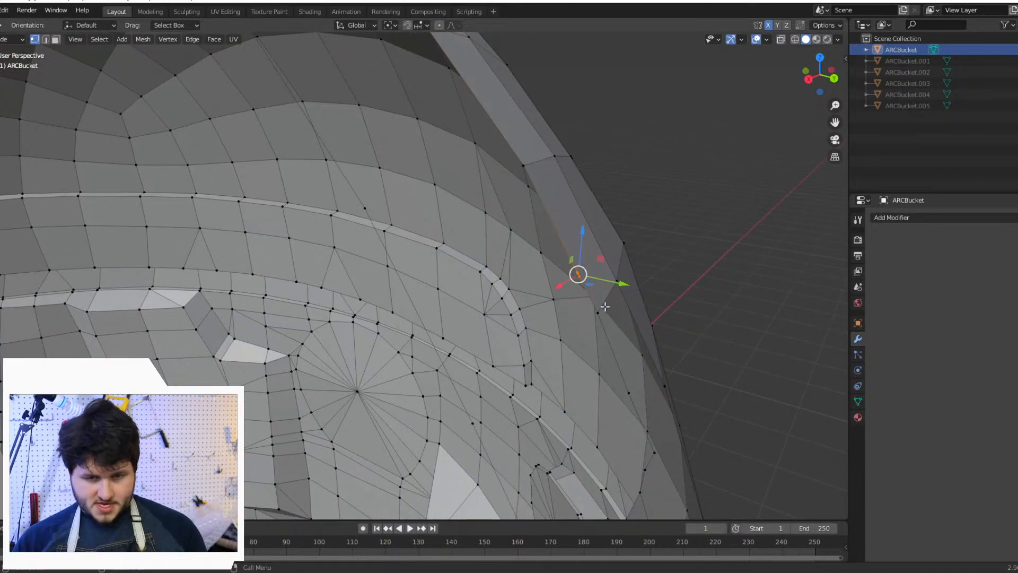
shift+click(604, 306)
key(m)
click(611, 302)
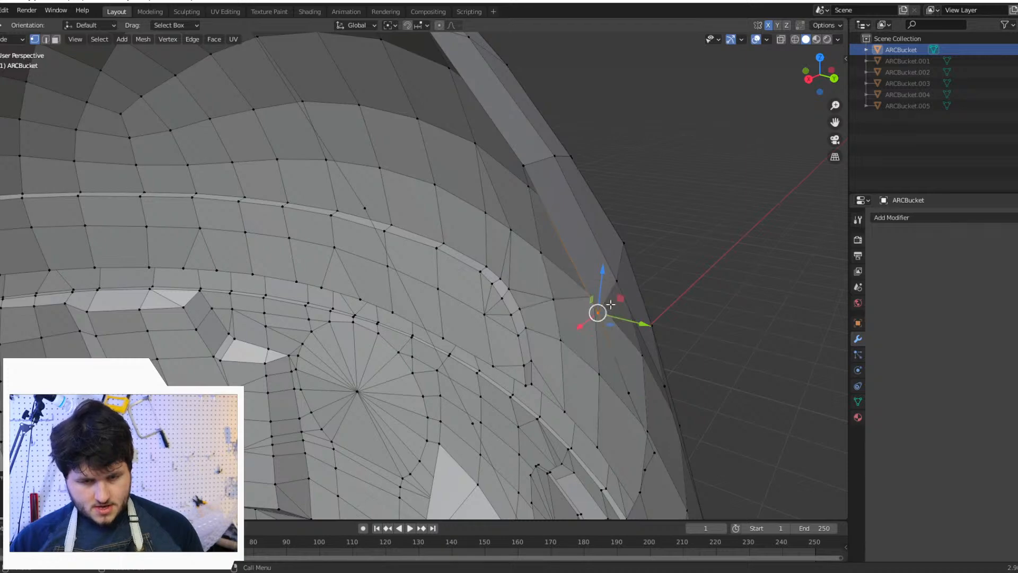
Step: Merge the stray vertex on the loose edge extending from the opening's lower border into the loose edge's end vertex
shift+middle_drag(634, 317, 608, 209)
middle_drag(602, 265, 538, 240)
scroll(538, 240, down, 4)
middle_drag(425, 281, 395, 283)
scroll(376, 273, up, 1)
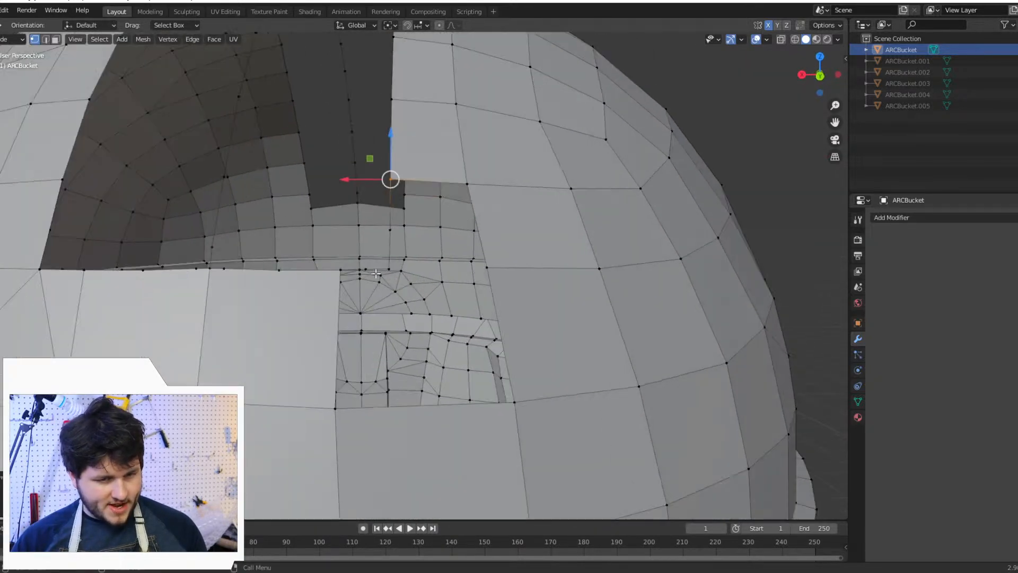
scroll(375, 274, up, 3)
click(337, 263)
shift+click(379, 264)
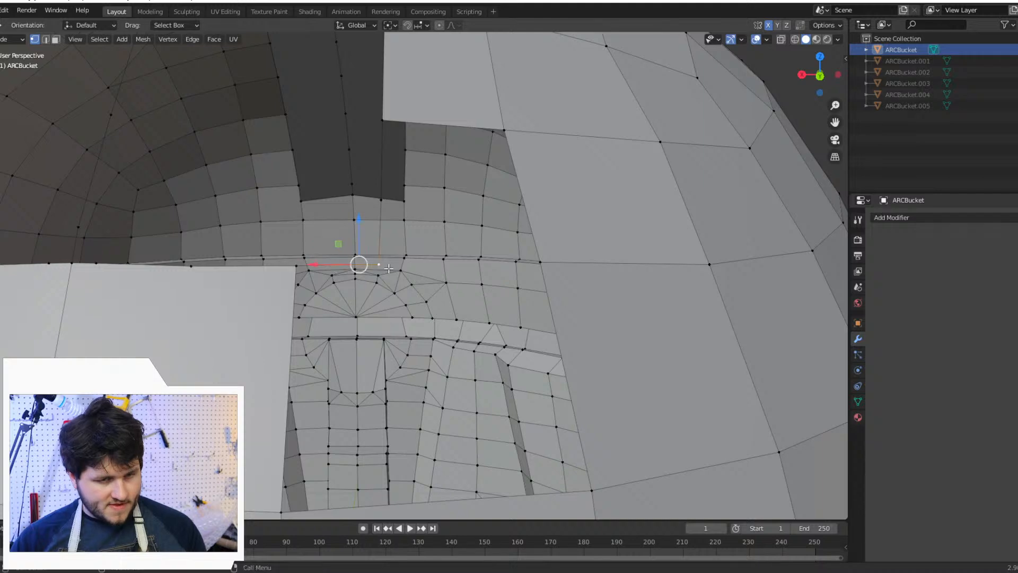
key(m)
click(392, 262)
Step: Try to merge the vertex beside the far corner of the opening's lower border into that corner vertex
scroll(392, 262, down, 3)
shift+middle_drag(172, 292, 283, 292)
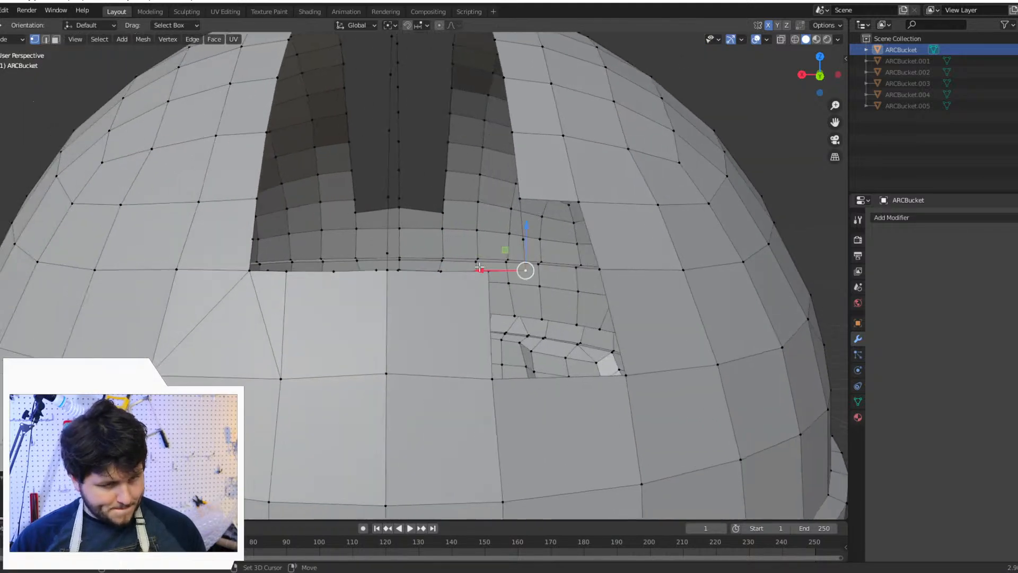
click(287, 272)
shift+click(251, 270)
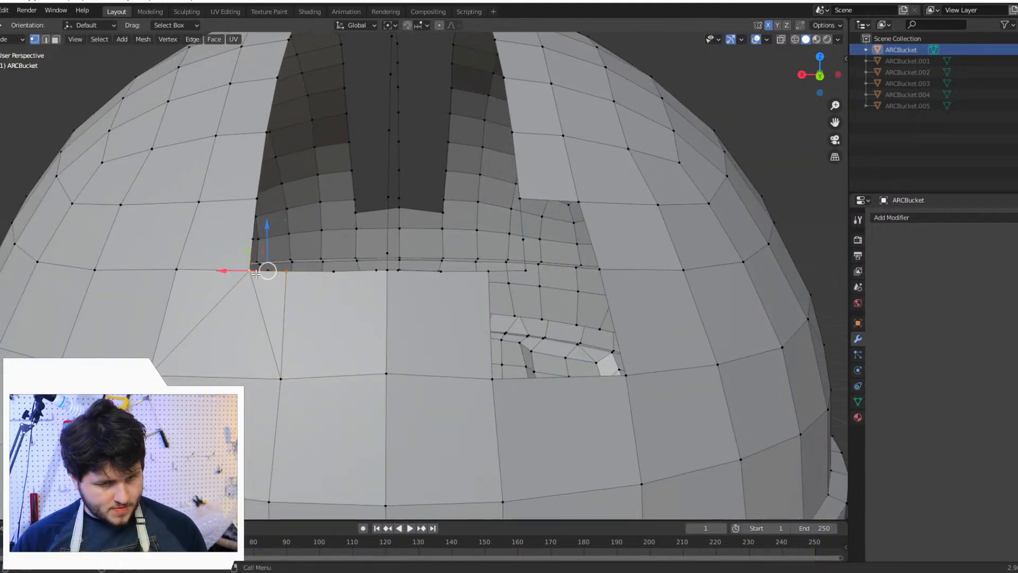
key(m)
click(257, 274)
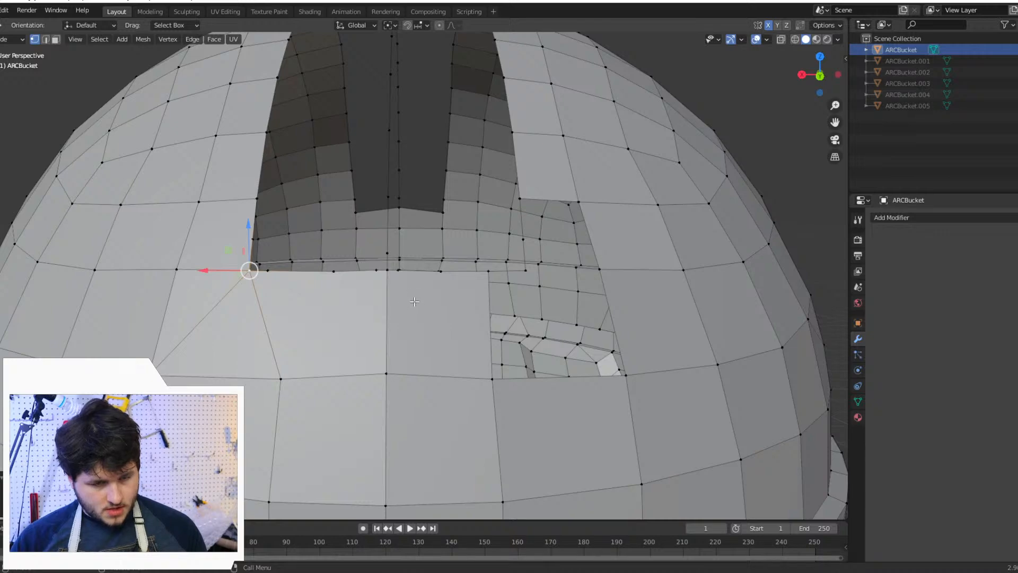
Step: Merge the stray vertices along the lower border into the grid vertex at its middle cross edge, using At Last
middle_drag(414, 301, 469, 321)
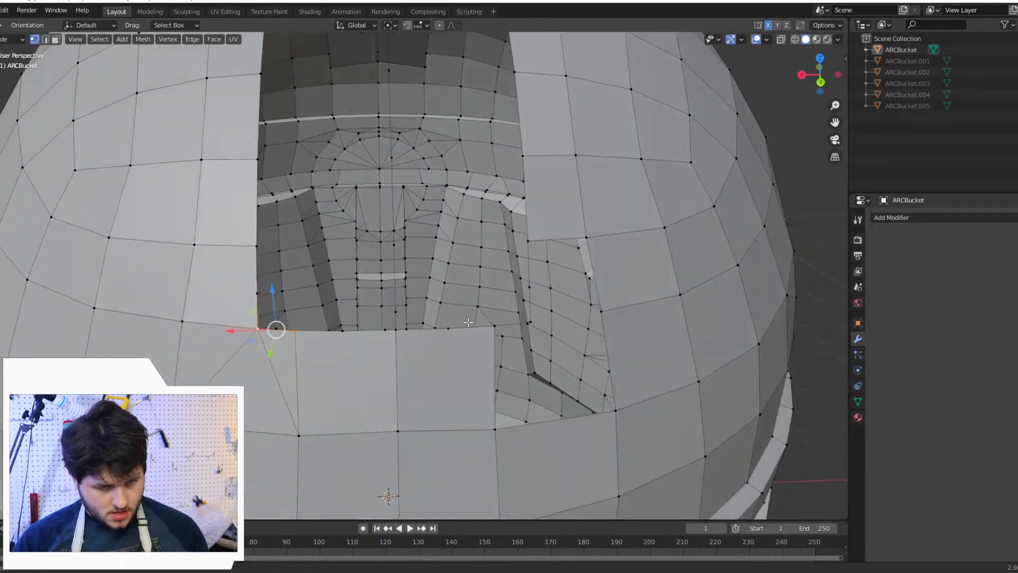
scroll(468, 320, down, 3)
scroll(292, 337, up, 5)
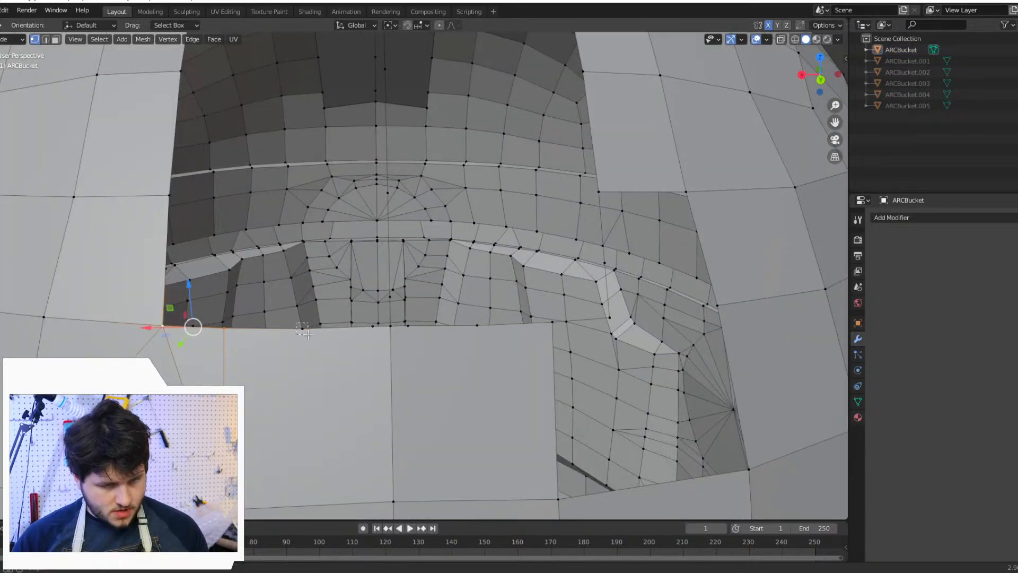
click(304, 333)
shift+click(374, 331)
shift+click(394, 335)
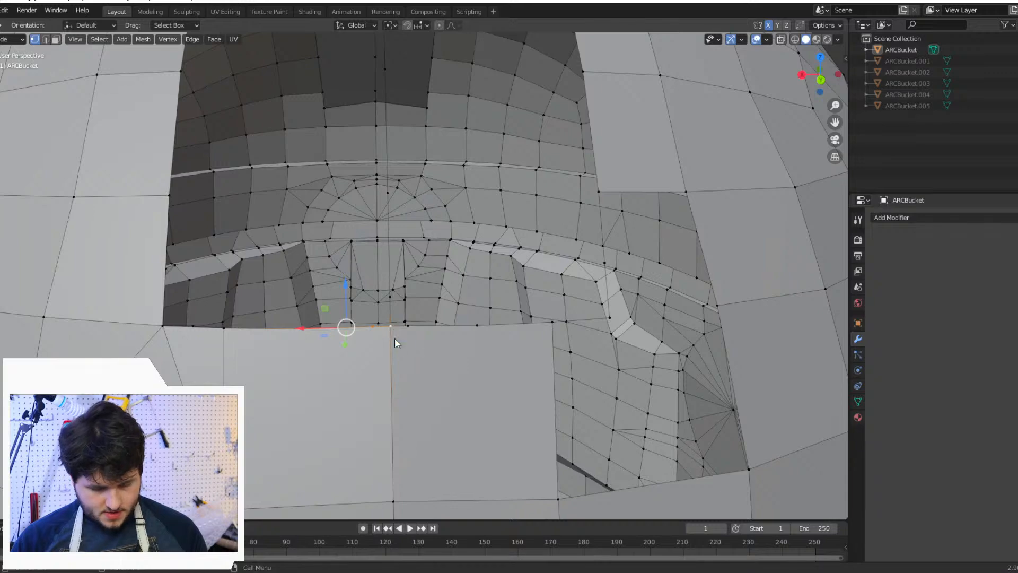
key(m)
click(396, 342)
Step: Merge the stray vertices between the middle cross edge and the last face's corner into that corner vertex, using At Last
mouse_move(474, 354)
middle_down()
mouse_move(472, 378)
mouse_move(472, 363)
middle_up()
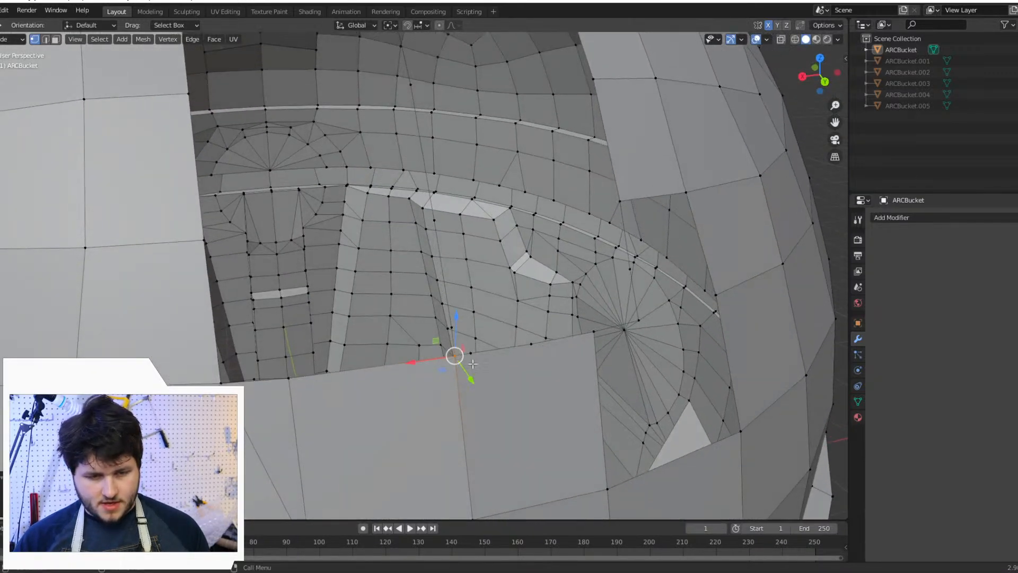
click(470, 353)
key(g)
key(g)
click(568, 353)
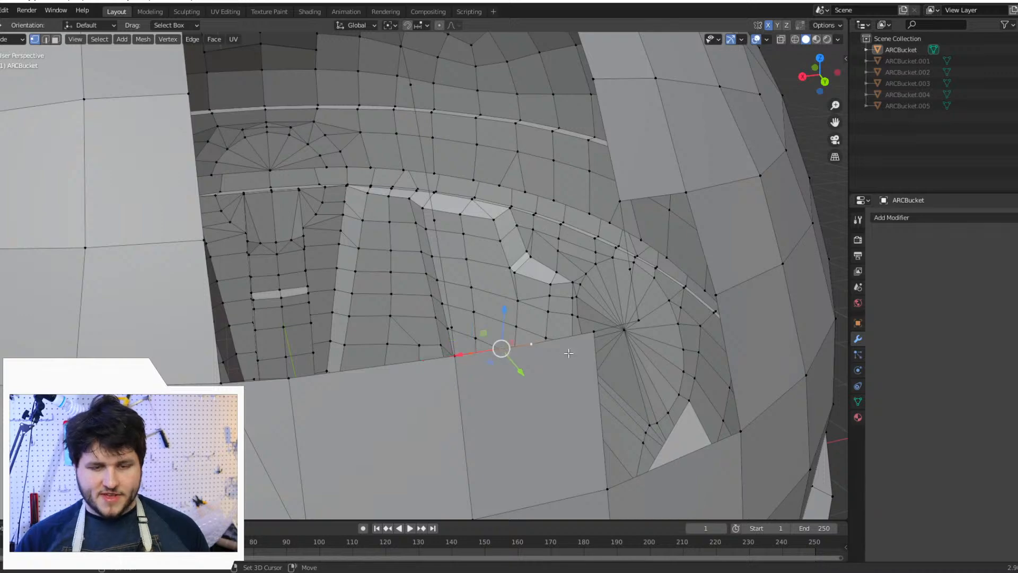
shift+click(587, 335)
key(m)
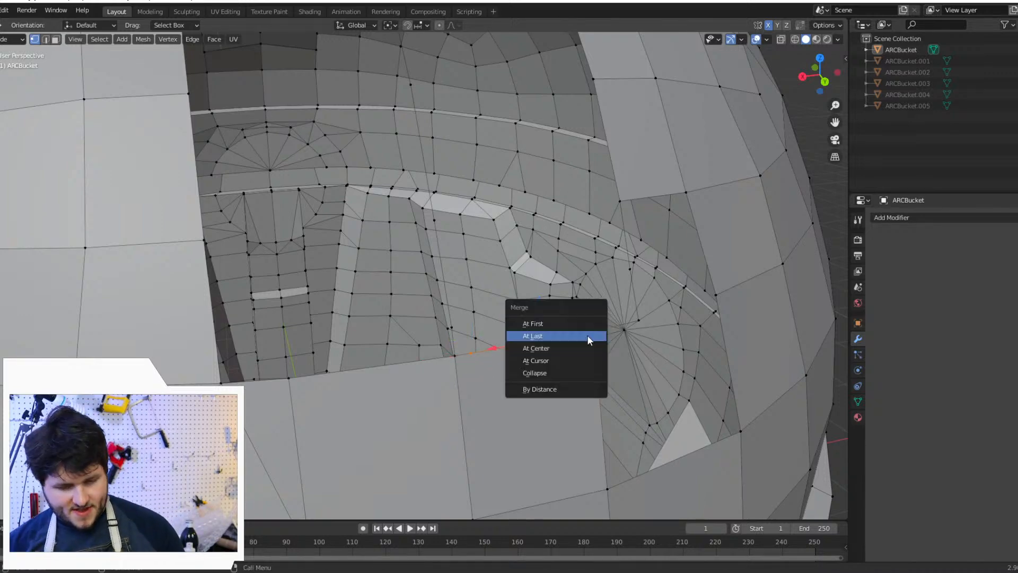
click(587, 336)
Step: Fill a triangular face between the loose edge's end vertex and the two outer corners of the lower border's last face
middle_drag(587, 336, 541, 332)
click(520, 287)
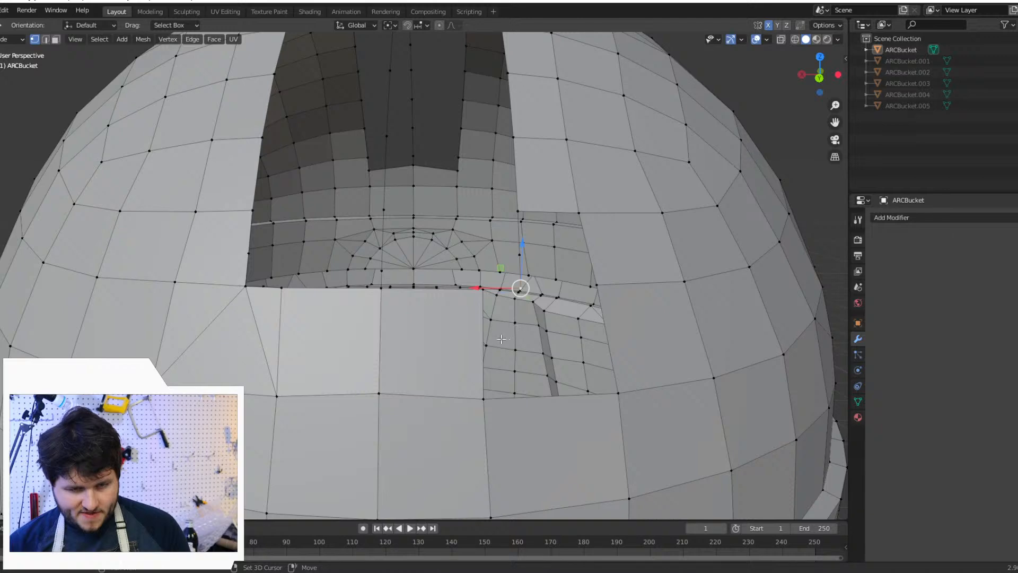
shift+click(476, 298)
shift+click(475, 401)
key(m)
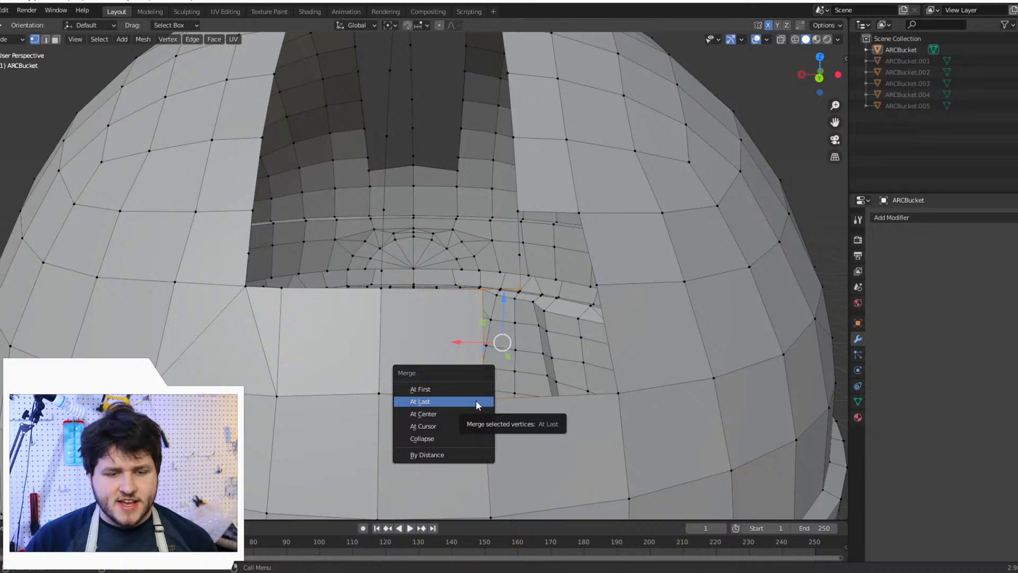
click(476, 401)
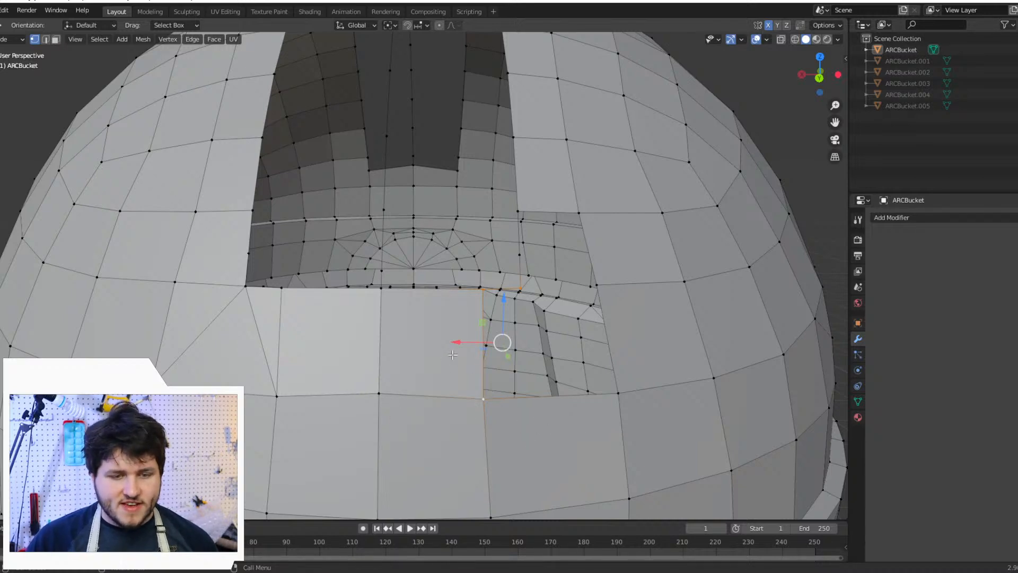
key(f)
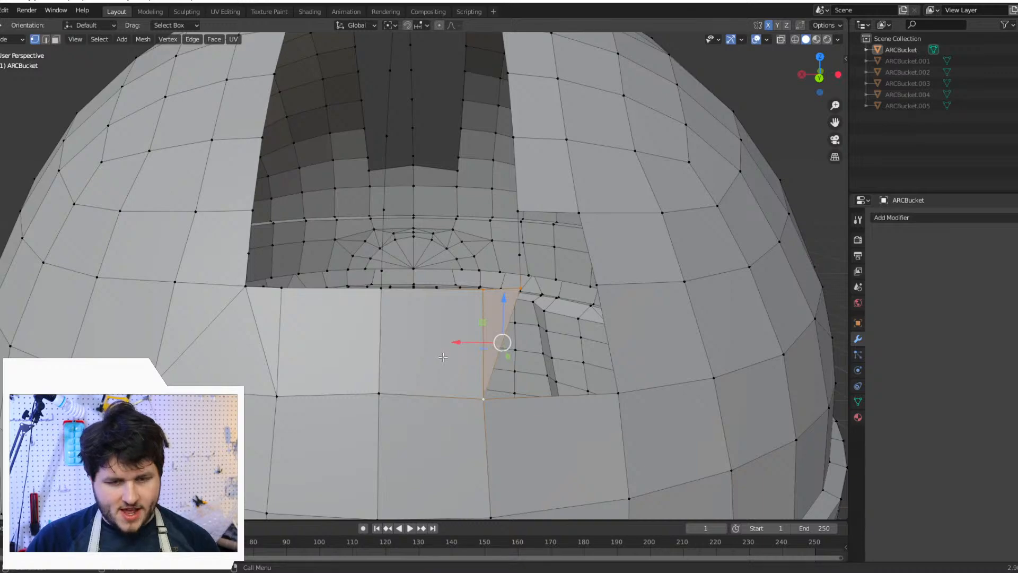
Step: Fill a triangular face from the loose edge's end vertex to the two lower corners of the gap beside it
middle_drag(445, 354, 457, 331)
click(476, 305)
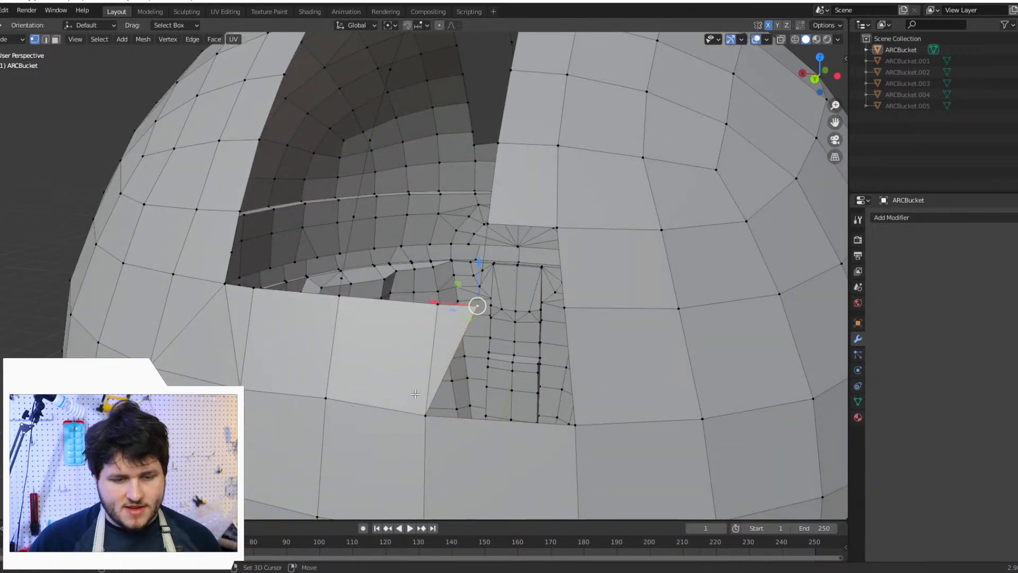
shift+click(433, 401)
shift+click(600, 431)
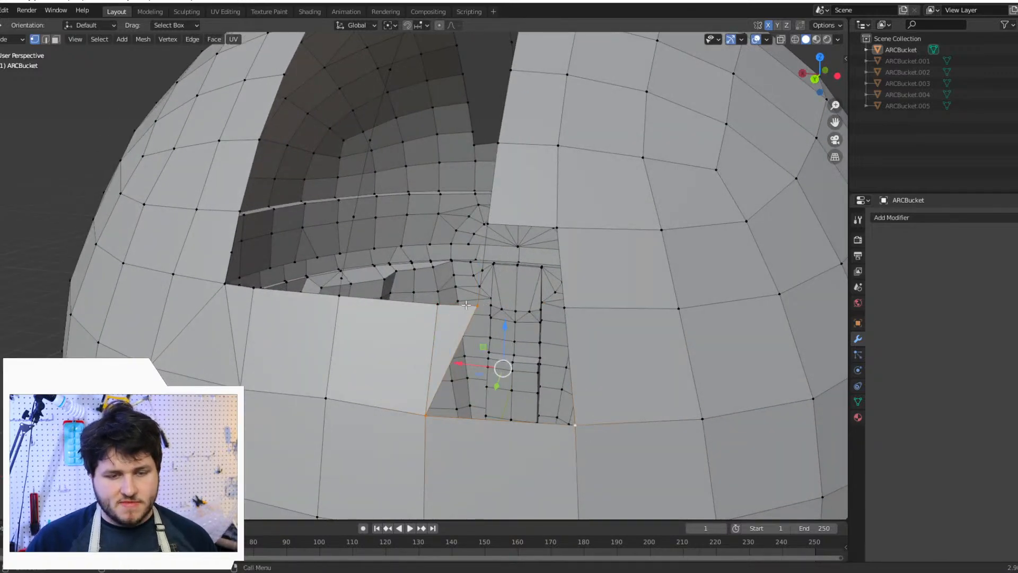
key(f)
Step: Fill a triangular face from the loose edge's end vertex to the two vertices on the far side of the remaining lower gap
click(484, 303)
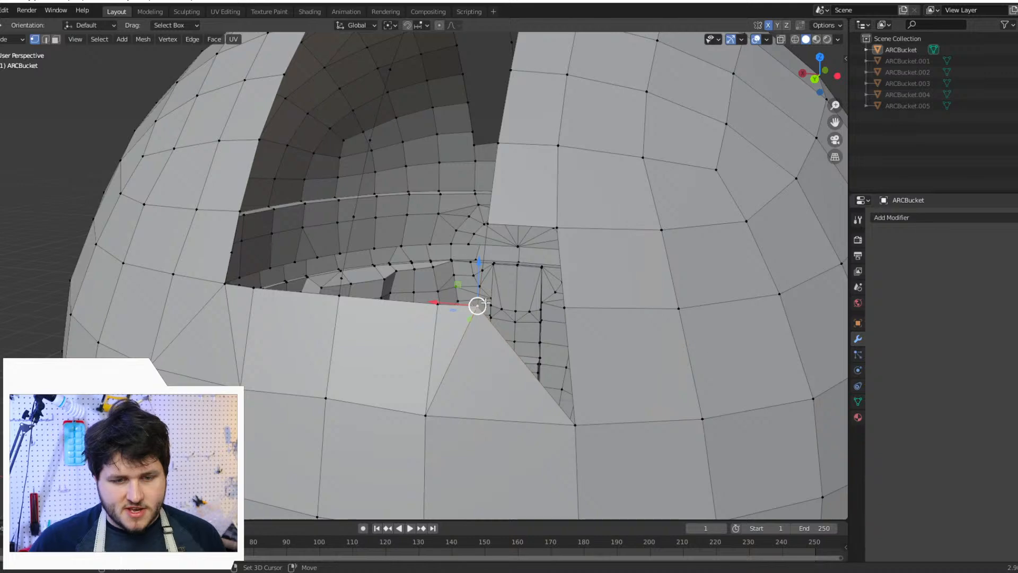
shift+click(558, 306)
shift+click(579, 429)
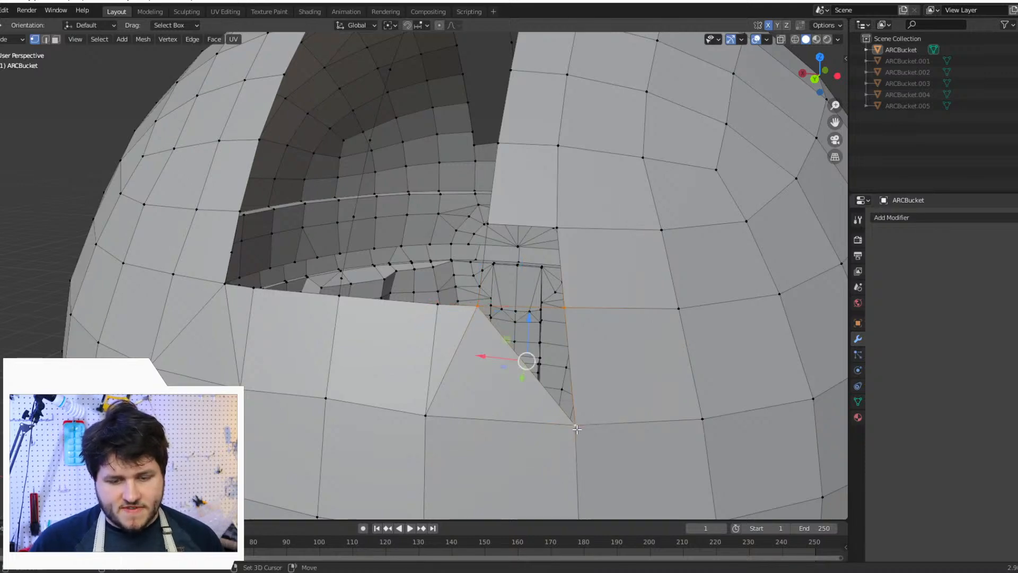
key(f)
Step: Try to fill a four-sided face over the remaining gap above the new triangles, using its four corner vertices
middle_drag(579, 429, 595, 238)
click(586, 238)
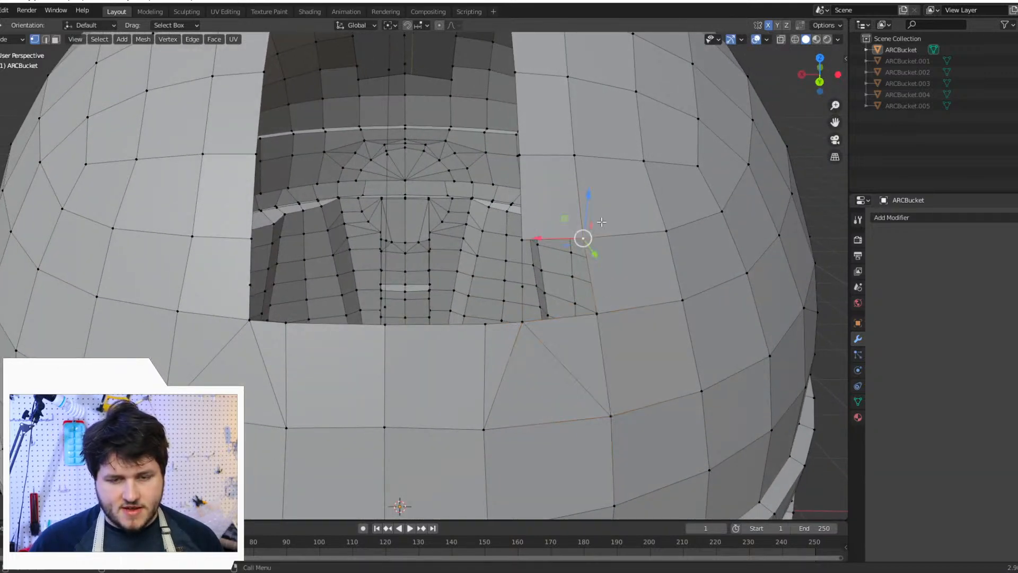
shift+click(525, 231)
shift+click(528, 329)
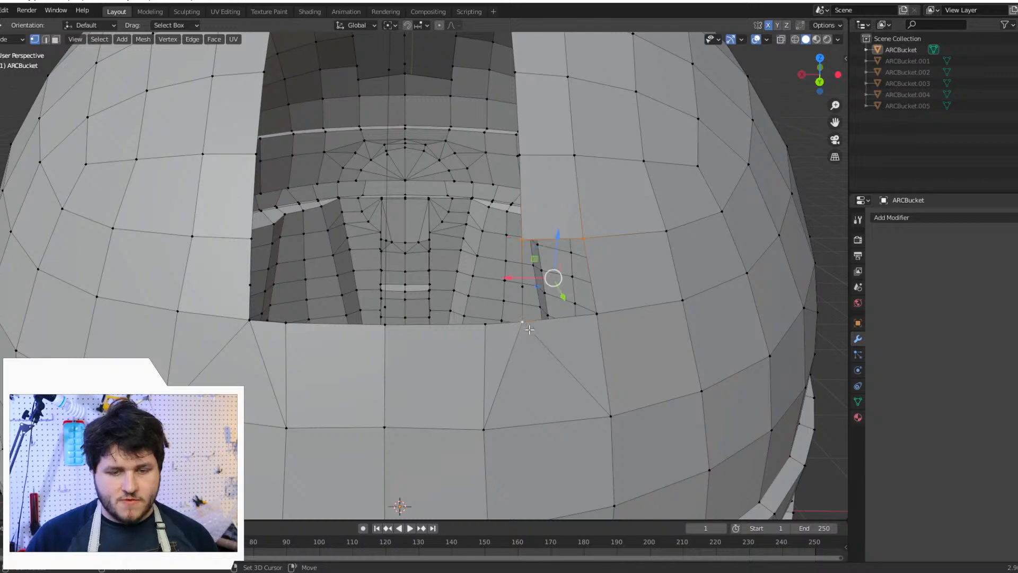
shift+click(599, 315)
key(f)
Step: Merge the stray vertex on the gap's loose inner edge into the corner vertex above it, using At Last
middle_drag(599, 315, 610, 267)
click(624, 256)
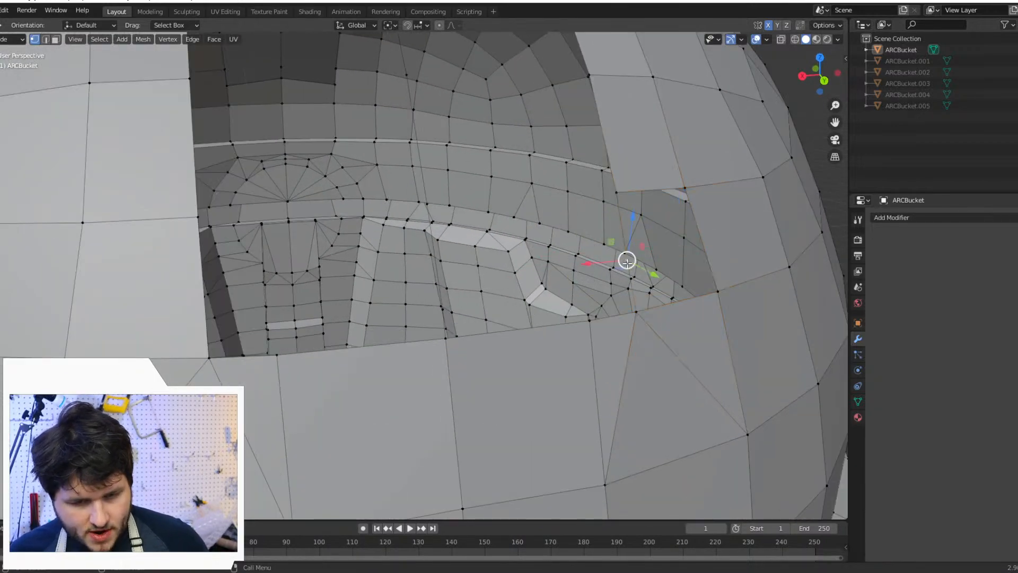
shift+click(612, 188)
key(m)
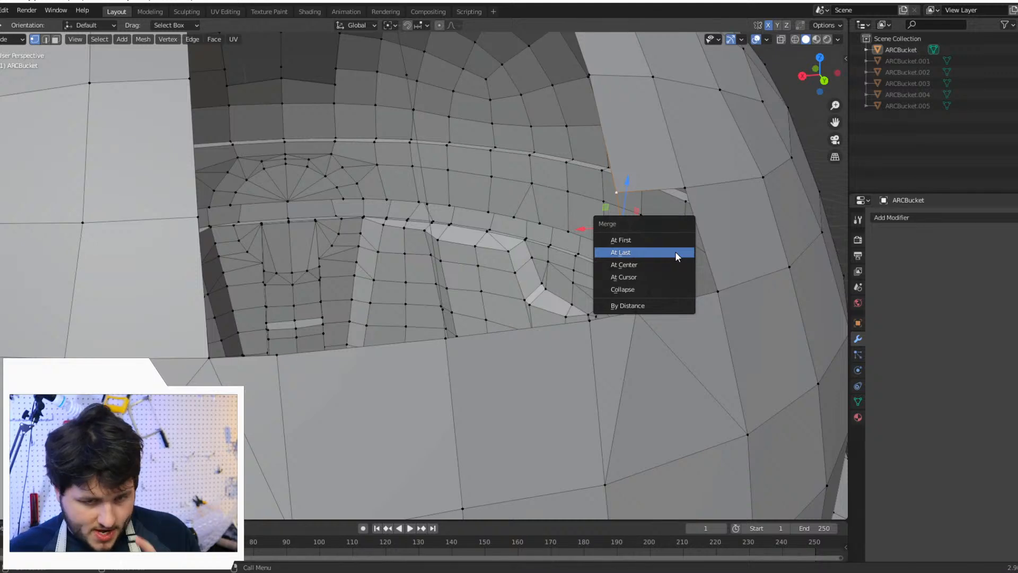
click(675, 252)
Step: Fill a four-sided face between the four corner vertices of the remaining gap, then clear the selection
shift+click(684, 188)
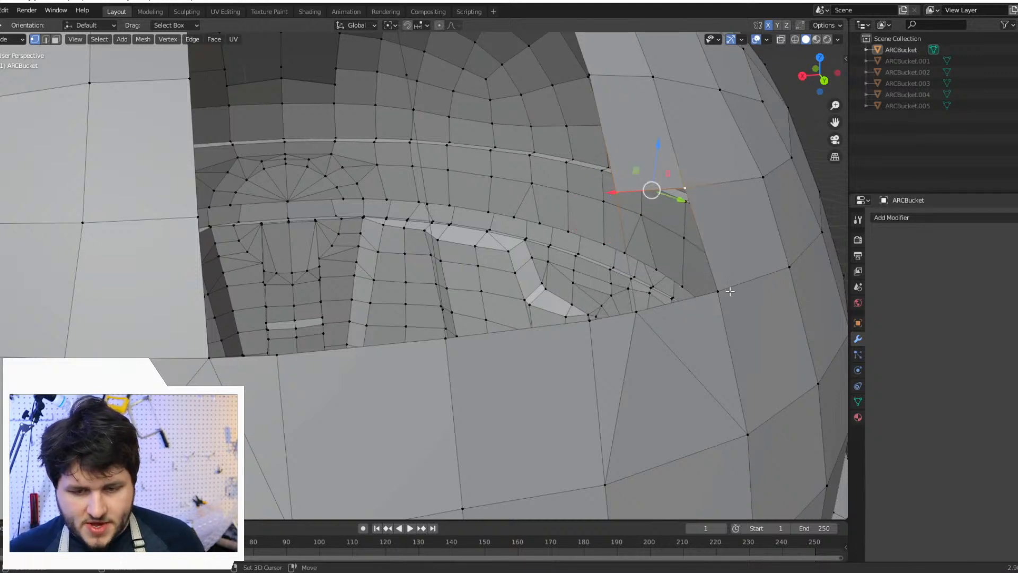
shift+click(717, 291)
scroll(636, 311, down, 5)
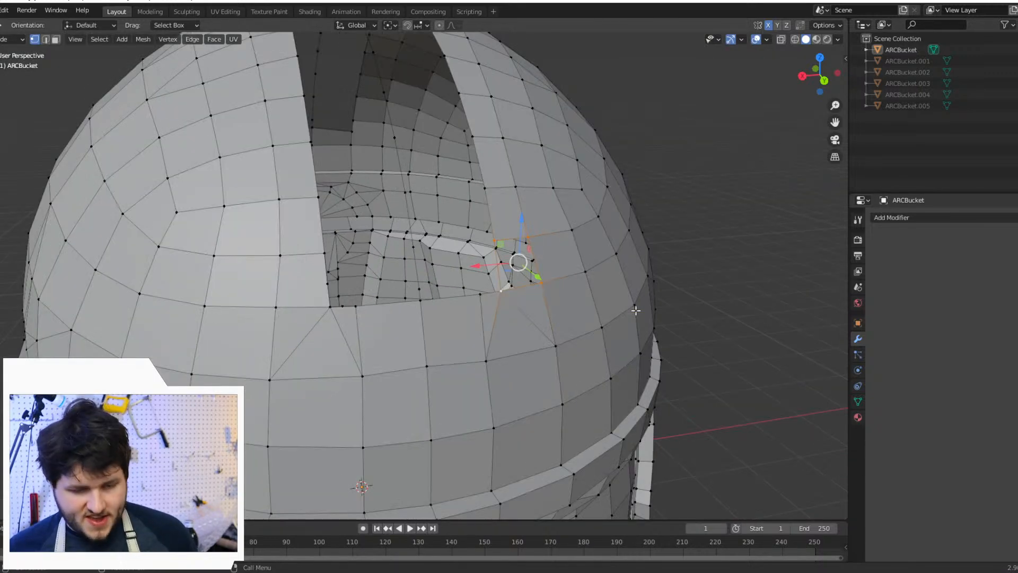
key(f)
click(721, 247)
scroll(613, 265, down, 3)
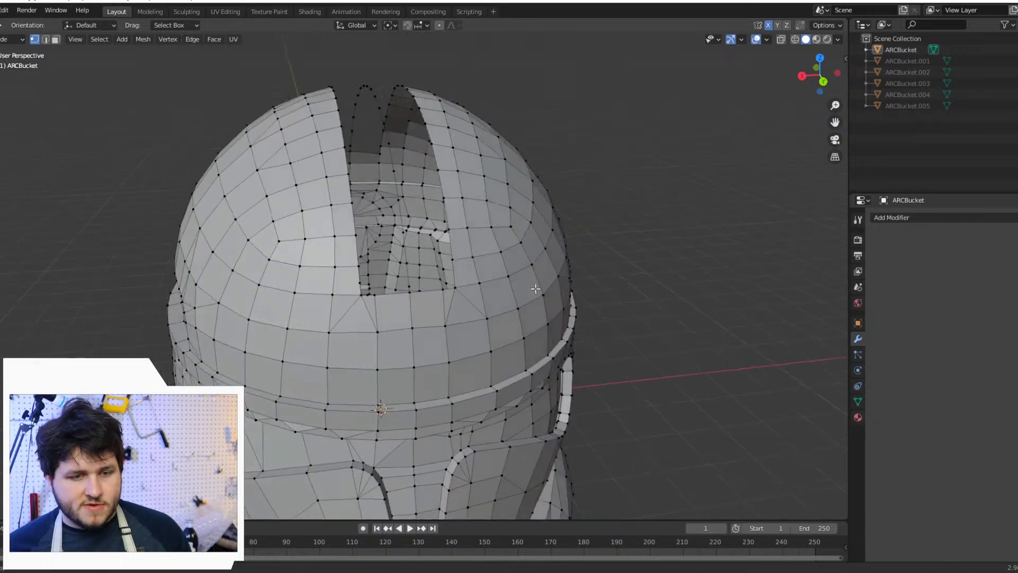
Step: Delete the stray geometry at the lower border of the opening
middle_drag(535, 288, 586, 231)
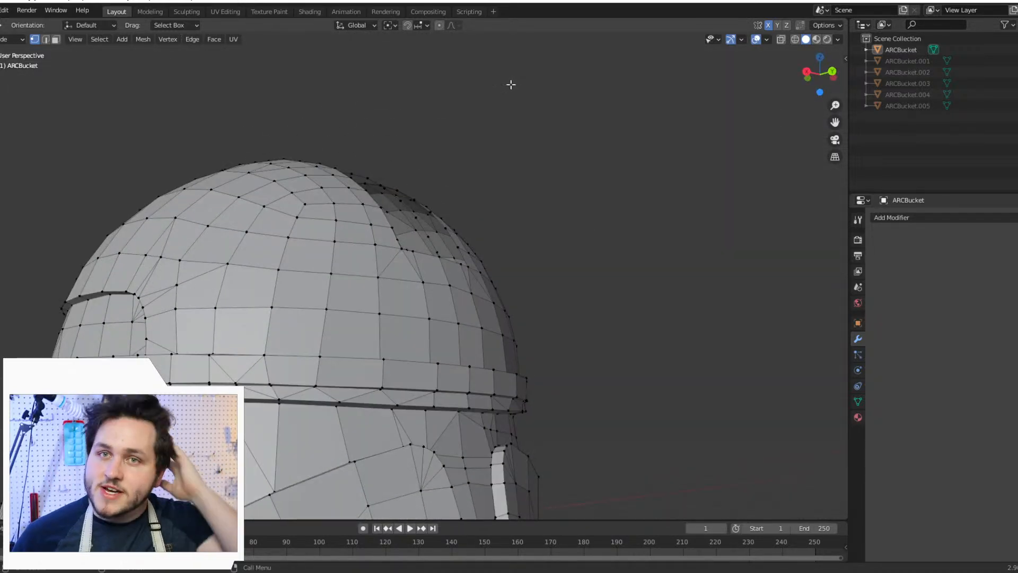
scroll(493, 280, up, 3)
middle_drag(494, 281, 455, 305)
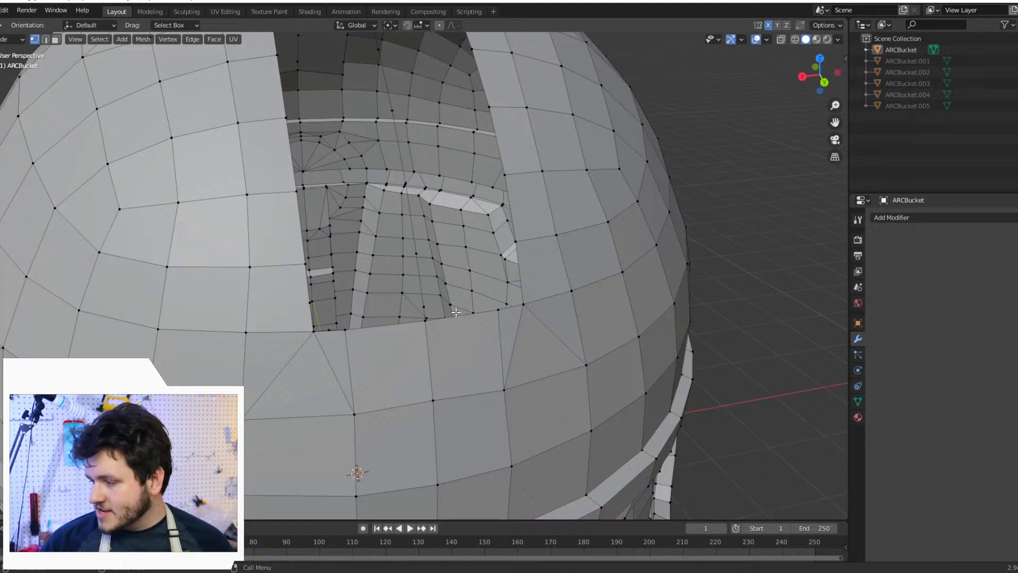
middle_drag(345, 354, 249, 336)
click(331, 359)
key(x)
click(379, 370)
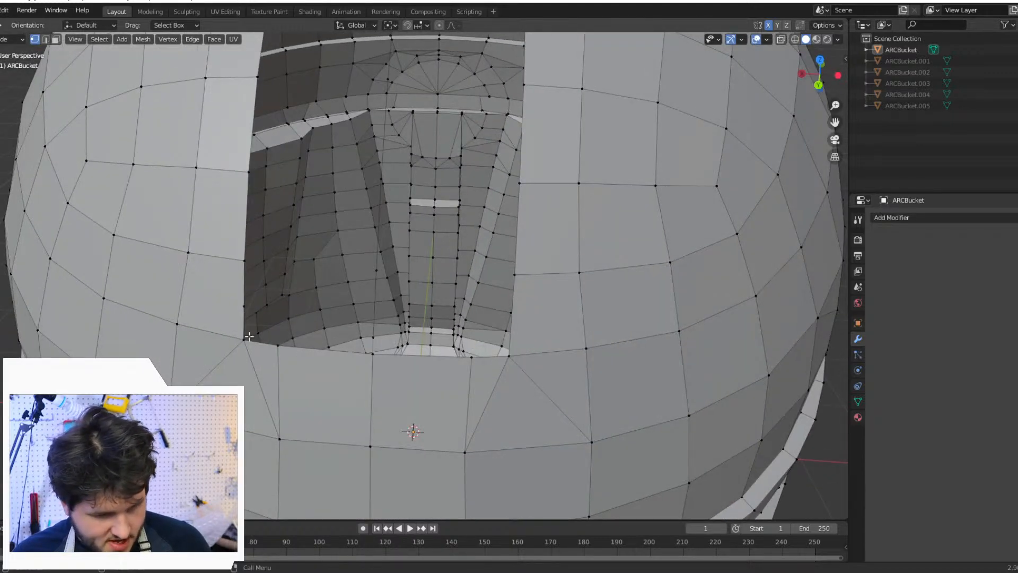
Step: Merge the stray vertex on the opening's side edge into the grid vertex just above it
click(242, 305)
shift+click(244, 260)
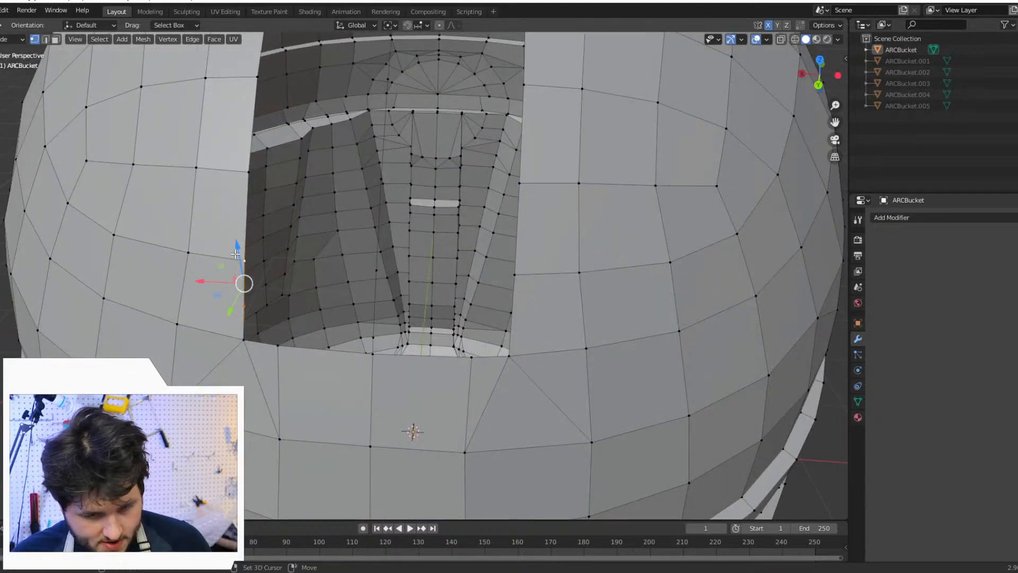
key(m)
click(272, 267)
Step: Fill a triangular face between two neighbouring lower border vertices and the end vertex of the loose middle edge
middle_drag(266, 314, 232, 329)
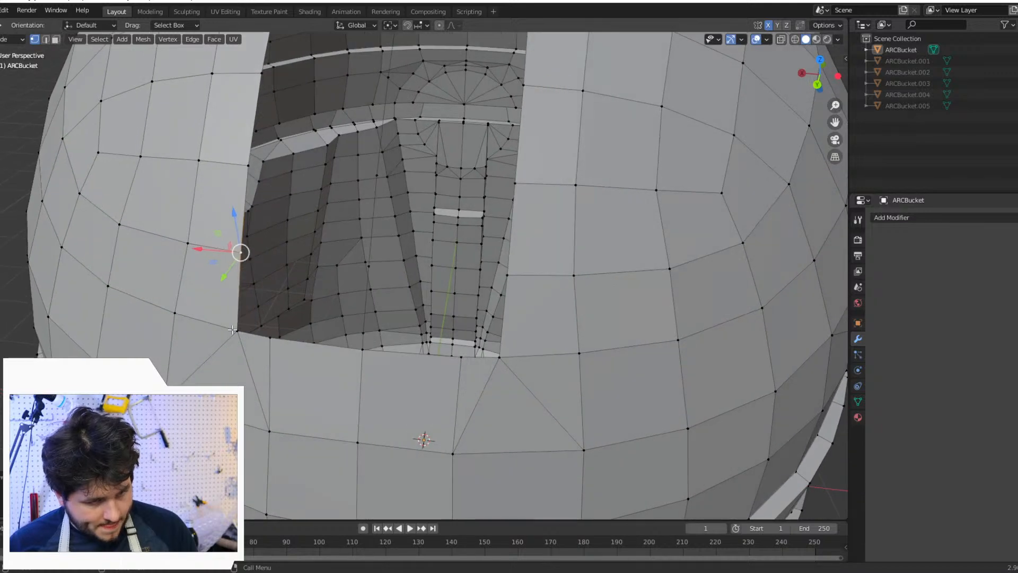
click(235, 330)
shift+click(269, 337)
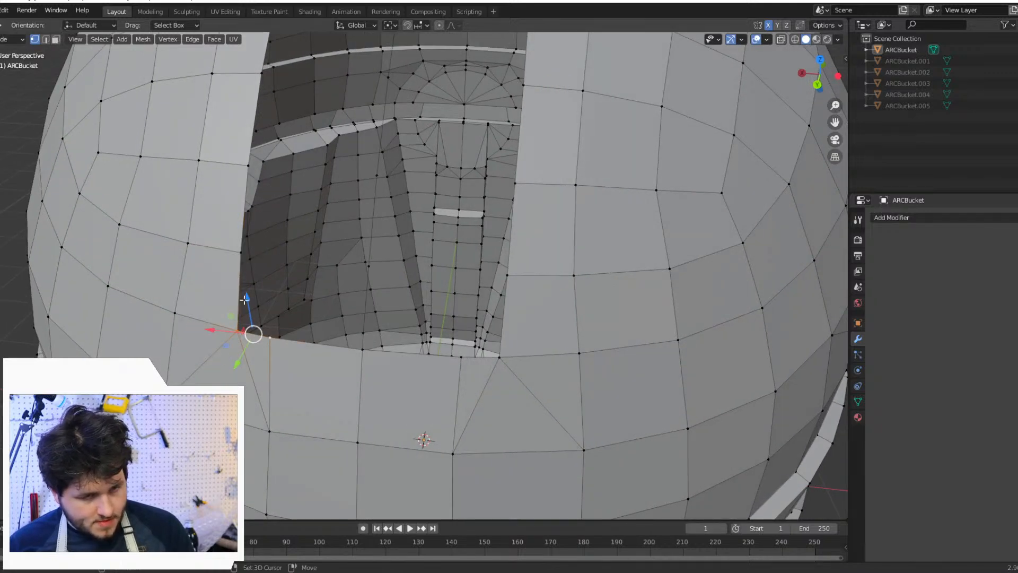
click(246, 365)
click(271, 337)
shift+click(369, 266)
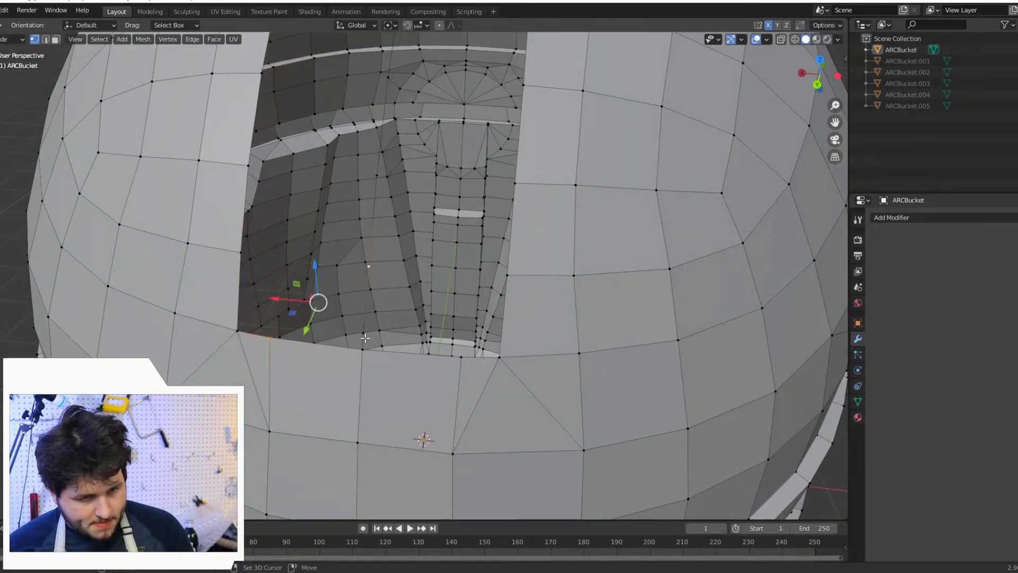
key(f)
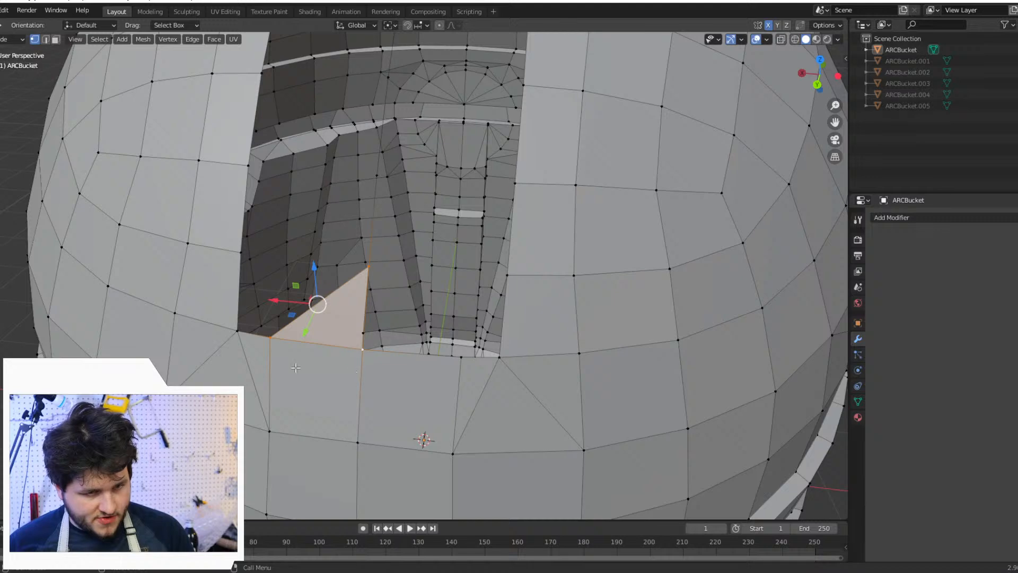
Step: Try a four-sided face between the lower corner, its neighbouring border vertex, the side vertex above and the loose edge's end vertex
click(270, 338)
shift+click(238, 332)
shift+click(239, 254)
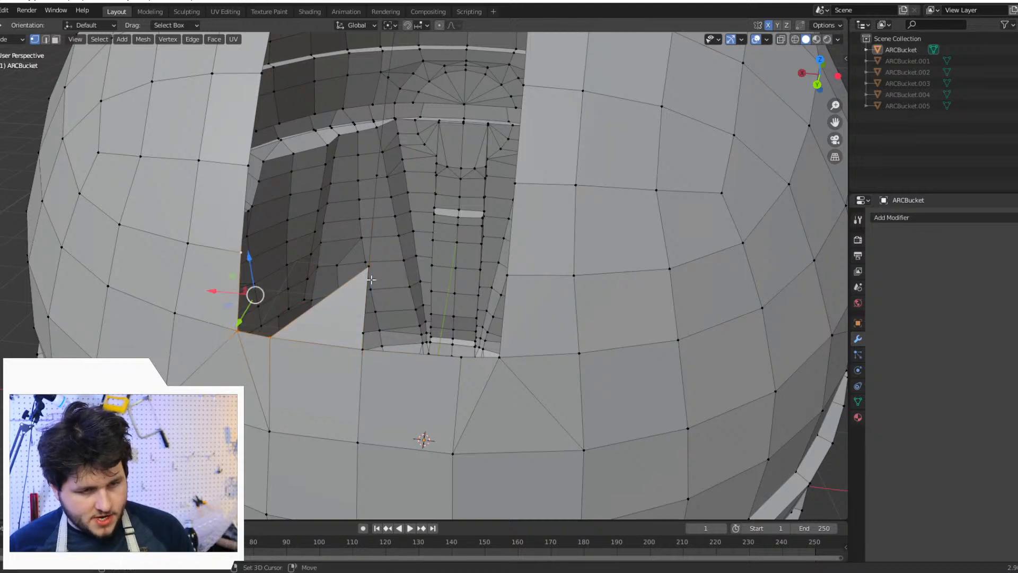
shift+click(368, 266)
key(f)
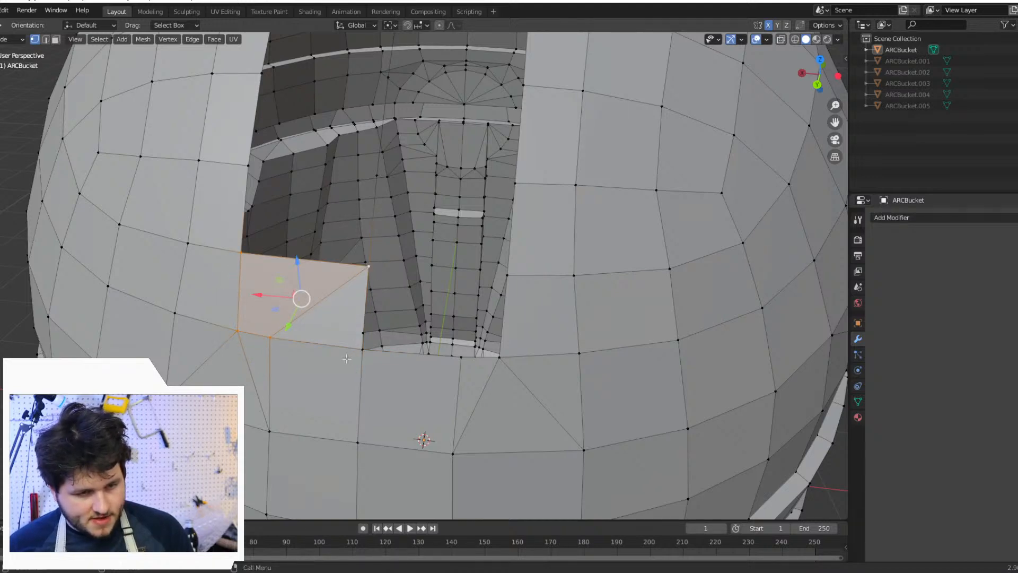
Step: Undo the last four-sided face fill
click(362, 349)
middle_drag(362, 351, 418, 325)
key(ctrl+z)
key(ctrl+z)
Step: Fill a triangular face between the opening's lower corner, the side vertex above it and the loose edge's end vertex
click(319, 264)
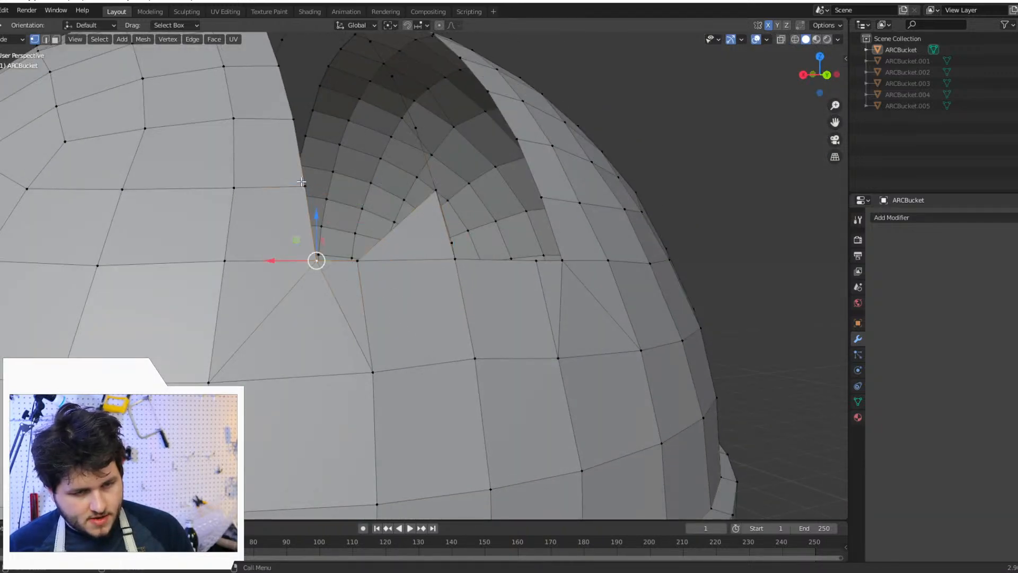
shift+click(301, 184)
shift+click(439, 191)
key(f)
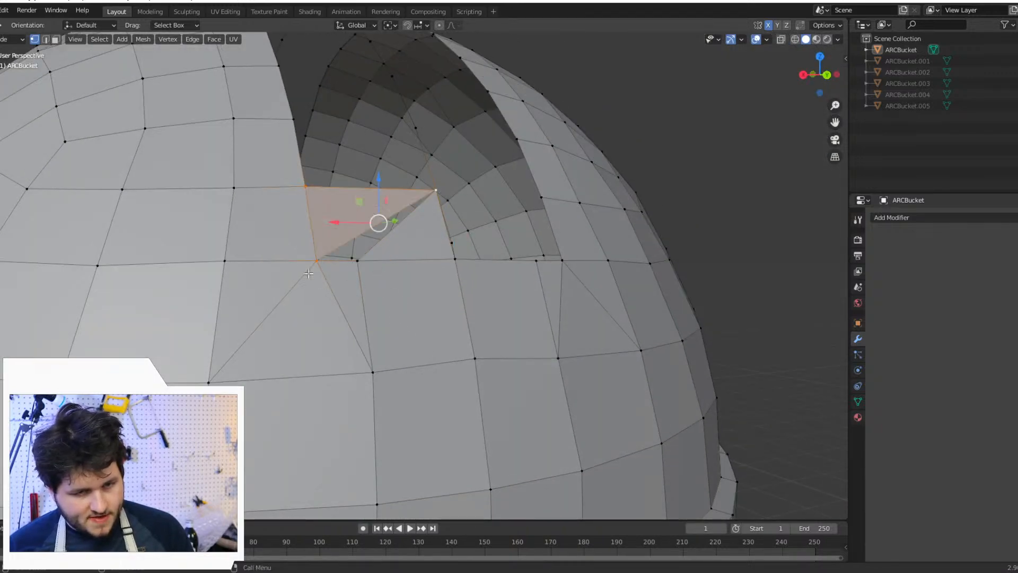
Step: Fill the narrow triangular gap between the lower corner, its neighbouring border vertex and the loose edge's end vertex
click(313, 262)
shift+click(358, 262)
shift+click(440, 189)
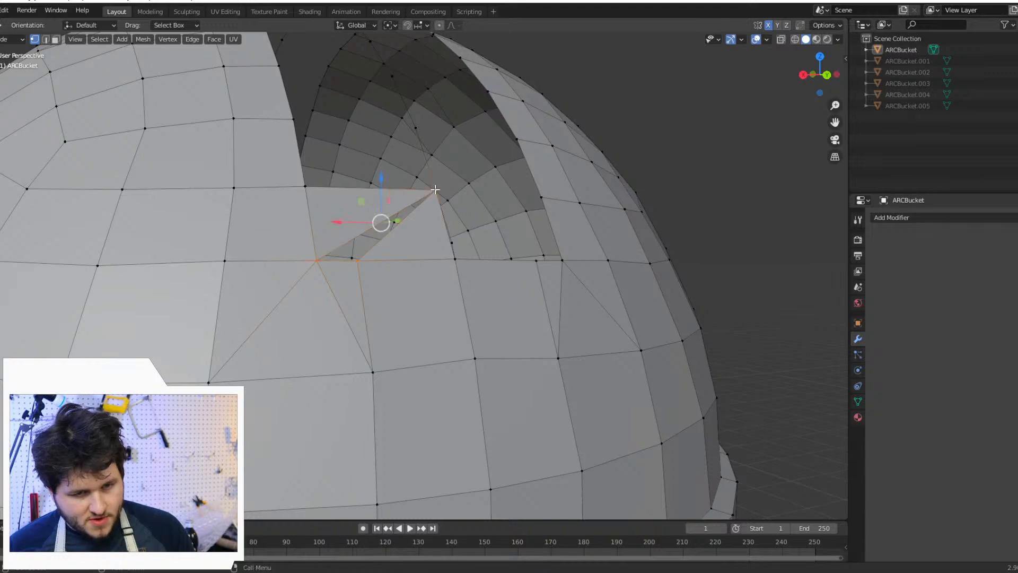
key(f)
Step: Fill a triangular face between the opposite lower corner, the side vertex above it and the loose edge's end vertex
middle_drag(430, 302, 373, 405)
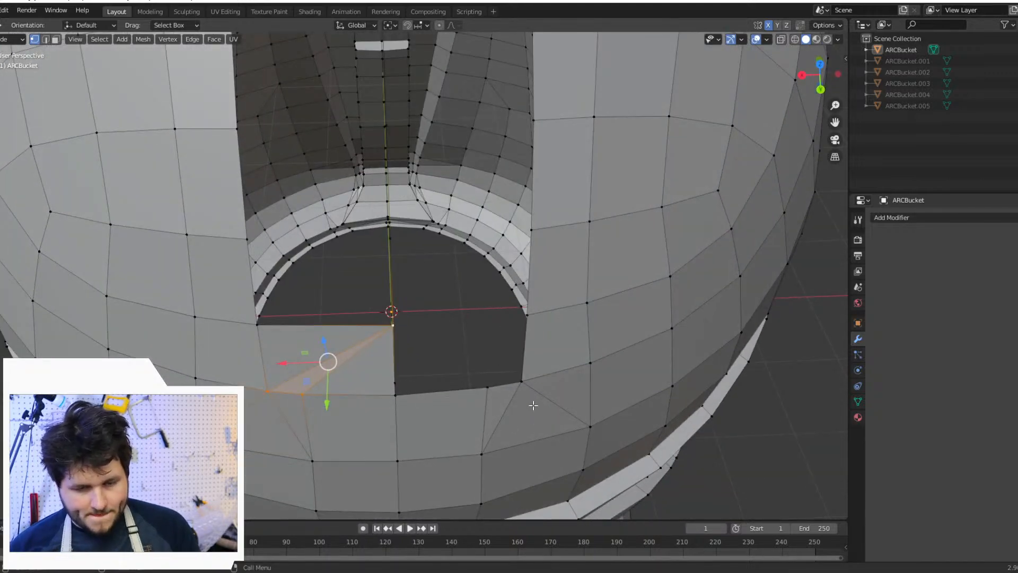
click(522, 384)
shift+click(393, 324)
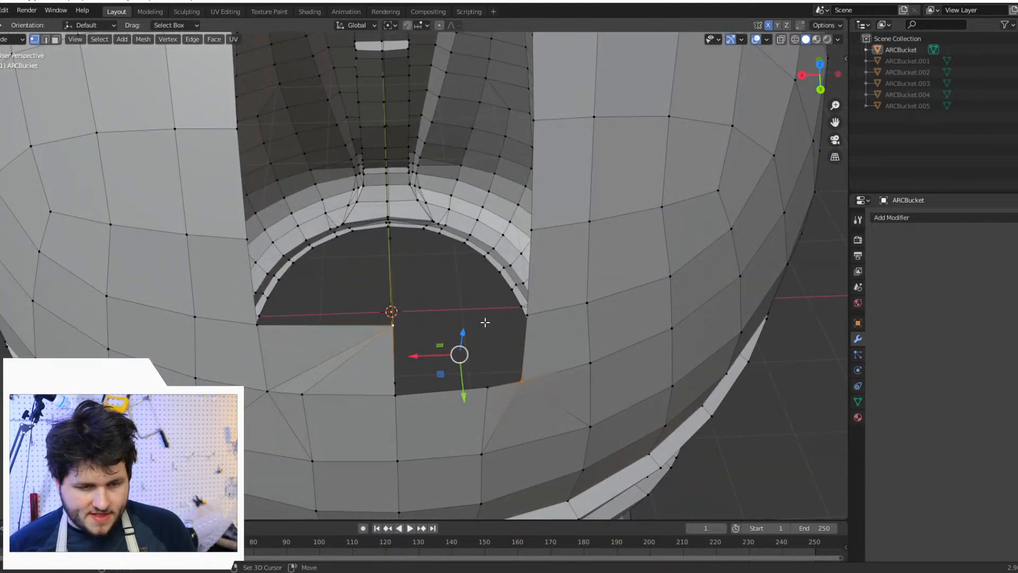
shift+click(537, 317)
key(f)
Step: Fill a narrow triangular face between the opposite lower corner, its neighbouring border vertex and the loose edge's end vertex
click(525, 379)
shift+click(488, 390)
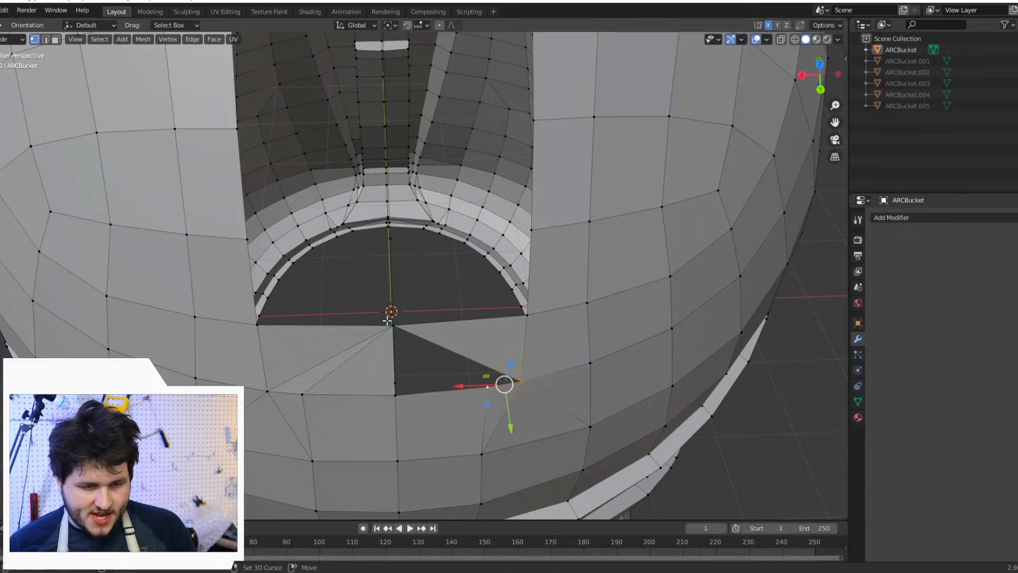
shift+click(389, 321)
key(f)
Step: Merge the stray vertex near the base of the middle edge into the border vertex below it, using At Last
click(393, 383)
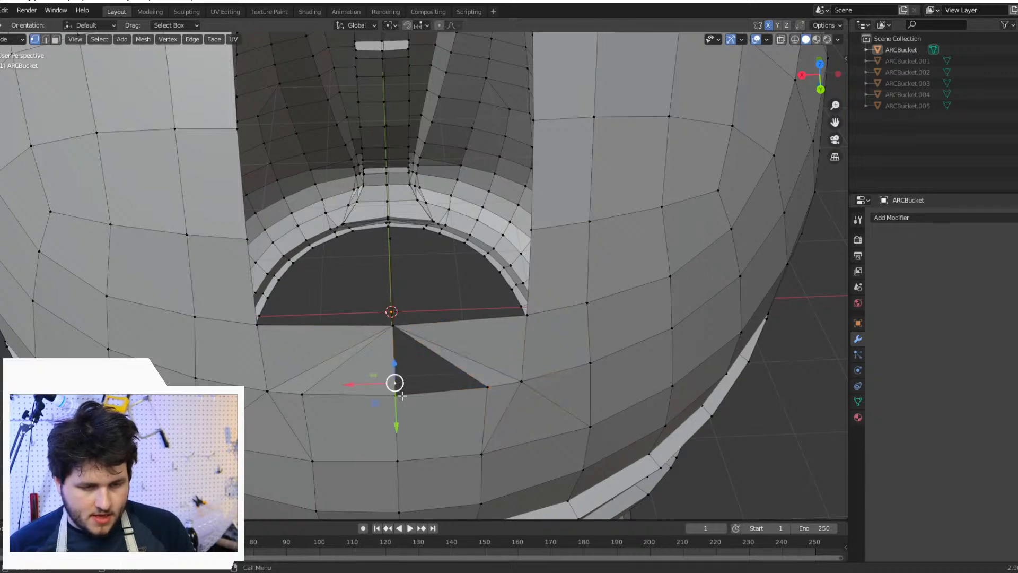
scroll(403, 391, up, 1)
middle_drag(412, 403, 398, 365)
shift+click(380, 380)
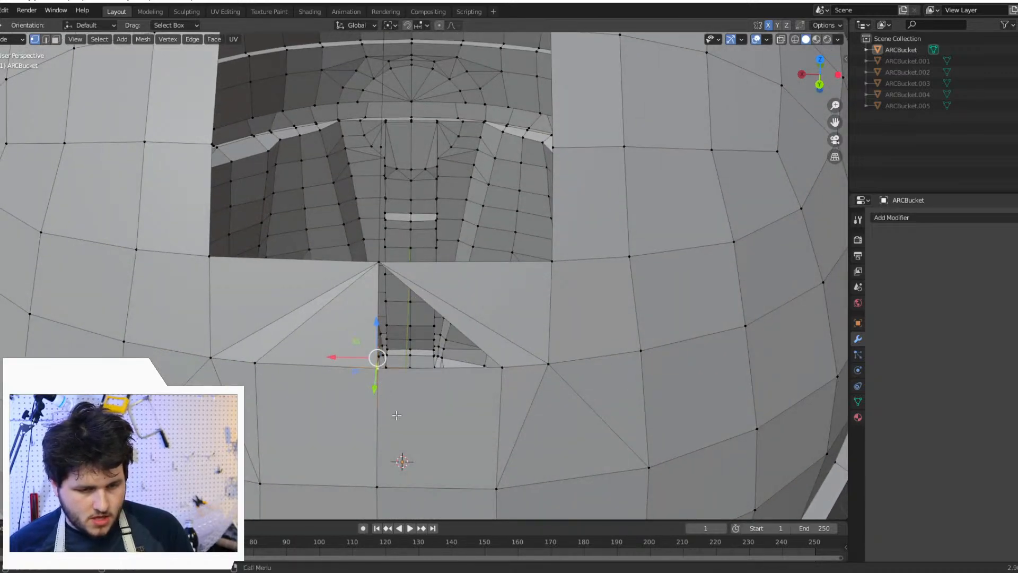
middle_drag(397, 419, 376, 420)
key(m)
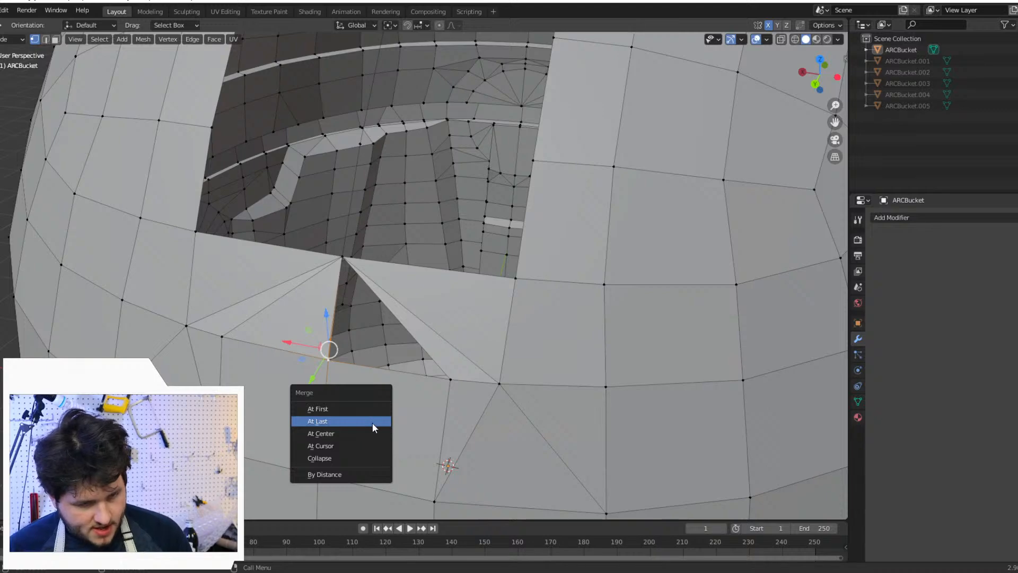
click(374, 422)
Step: Undo the vertex merge at the base of the middle edge
click(451, 380)
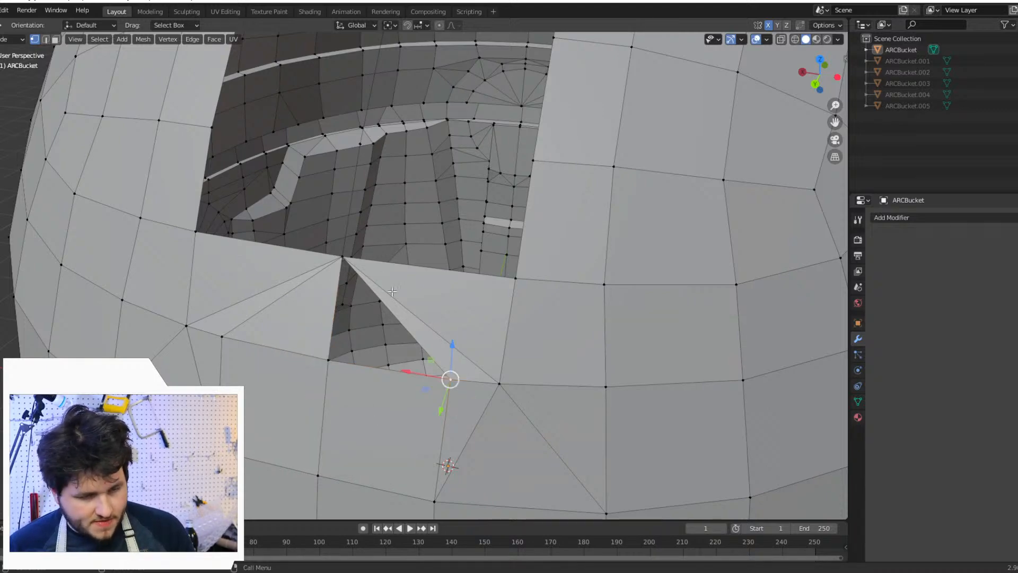
key(ctrl+z)
key(ctrl+z)
Step: Delete only the triangular face between the middle edge and the neighbouring lower border vertex, using Faces
click(327, 361)
middle_drag(328, 362, 390, 373)
shift+click(390, 373)
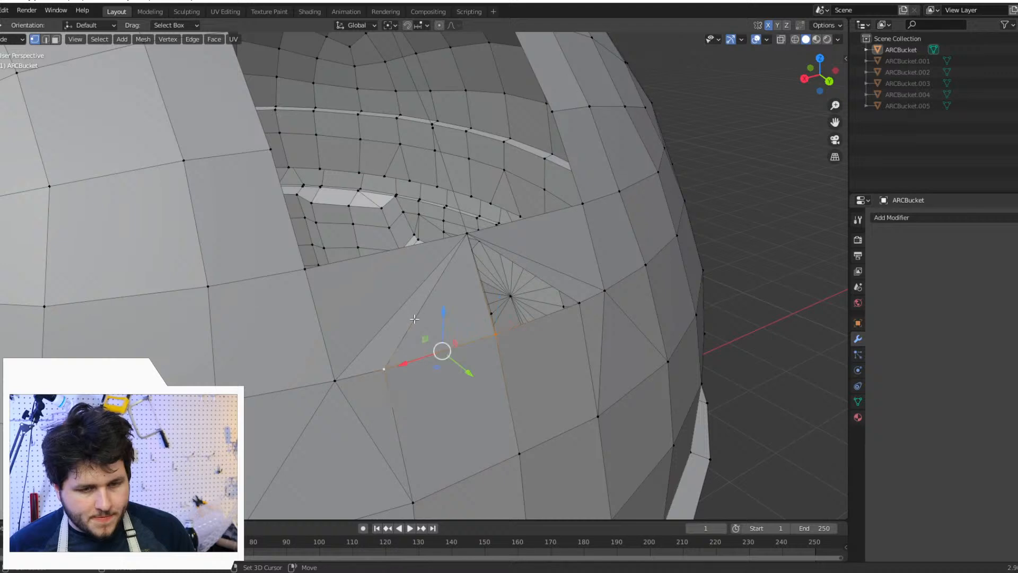
shift+click(468, 243)
key(x)
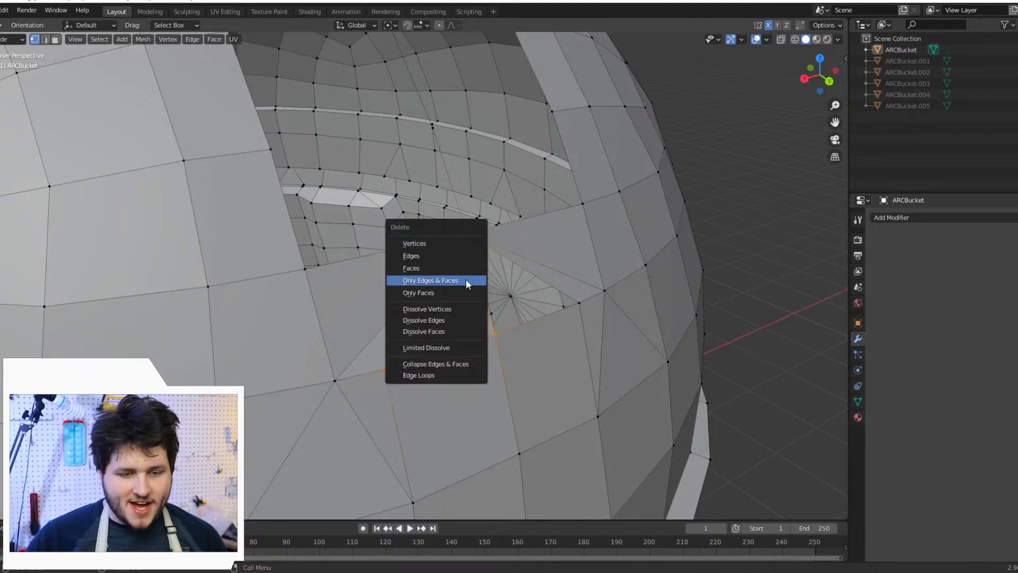
click(464, 268)
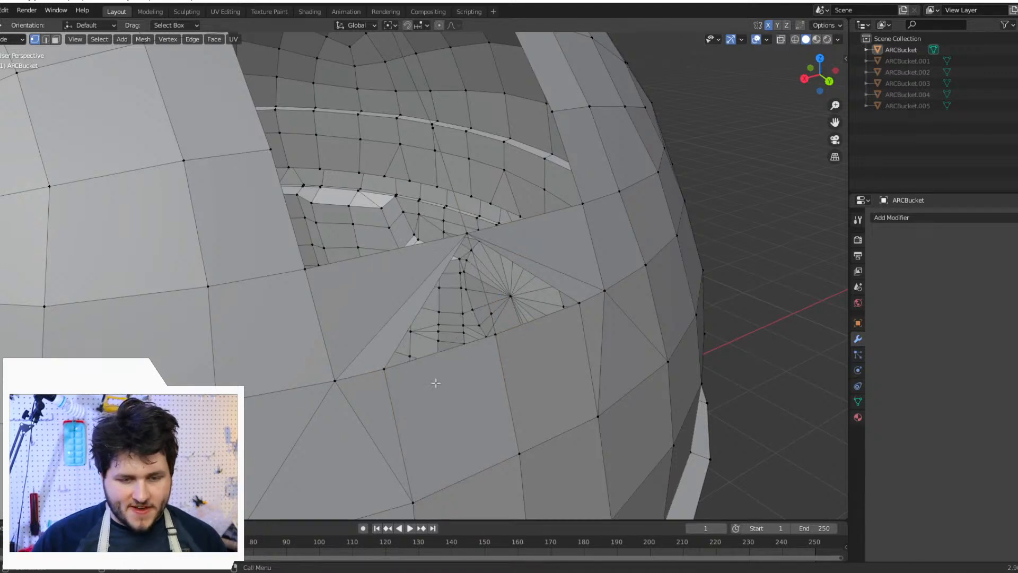
Step: Fill a triangular face between the lower border vertex, the middle edge's top vertex and the vertex just above its base
click(385, 372)
shift+click(468, 234)
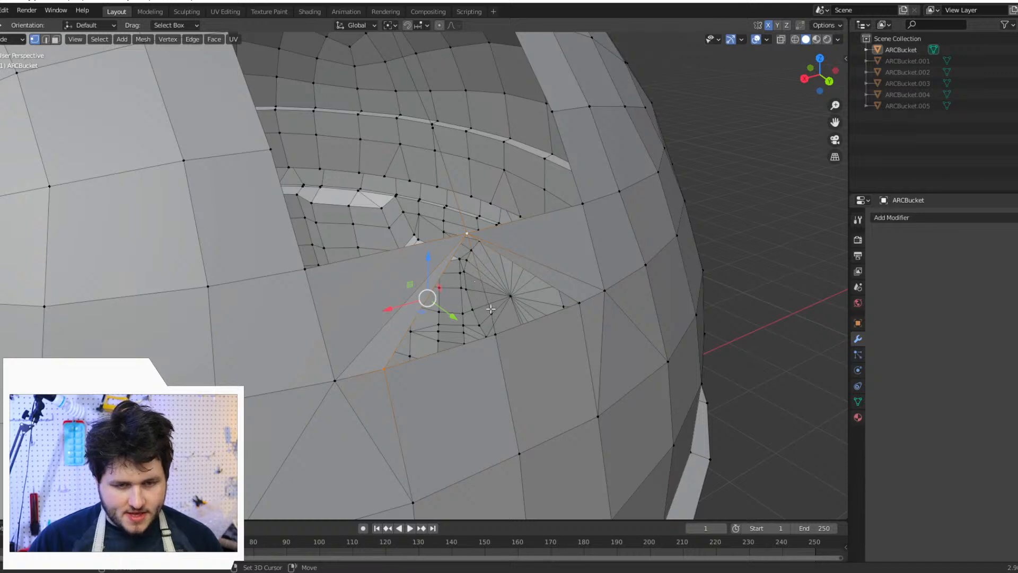
key(f)
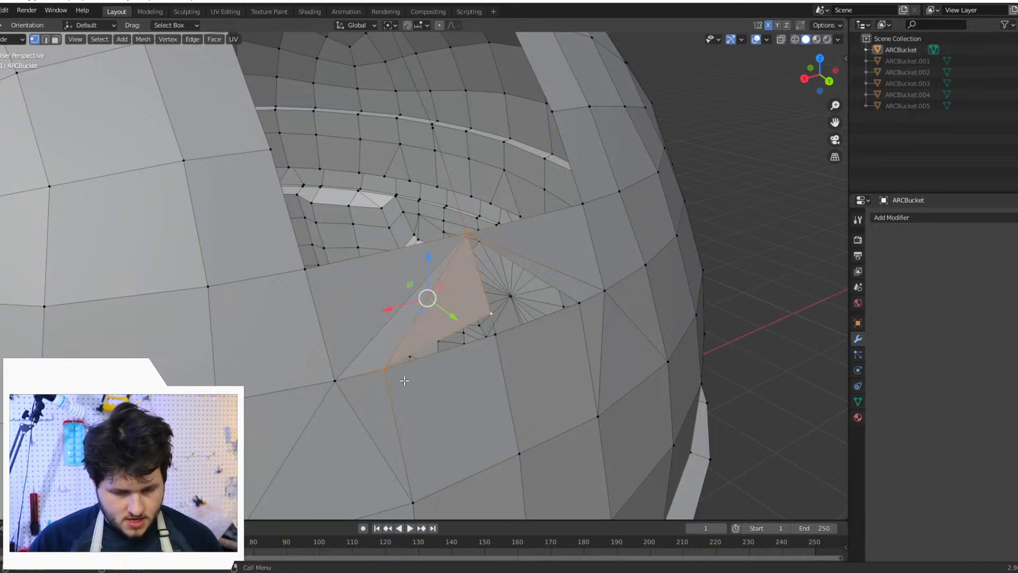
Step: Fill the sliver triangle between the lower border vertex, the middle edge's base vertex and the vertex just above it
click(374, 372)
shift+click(486, 317)
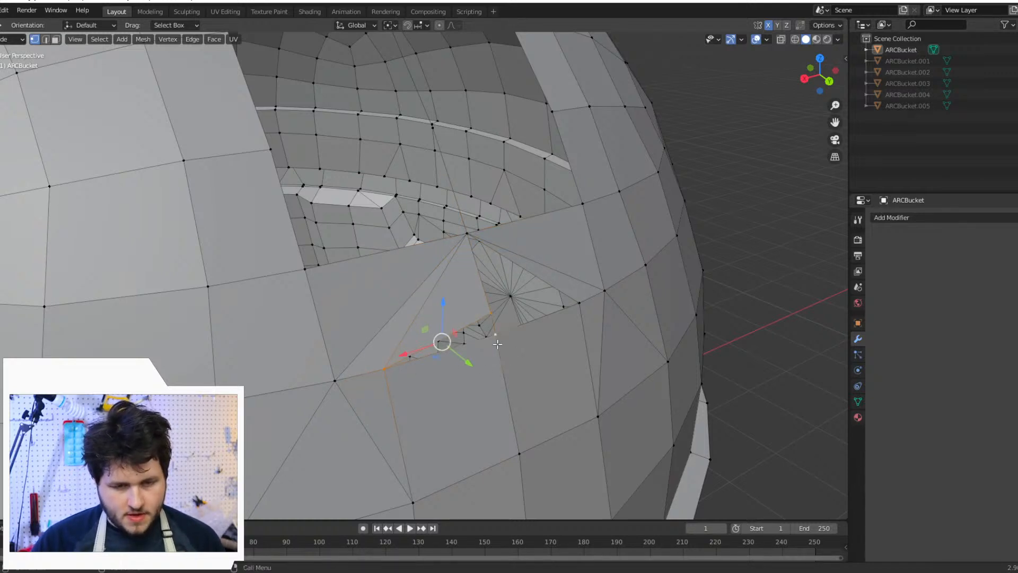
middle_drag(486, 317, 441, 343)
Step: Fill the sliver triangle and the larger triangle between the middle edge and the border vertex on its other side
click(440, 344)
shift+click(442, 365)
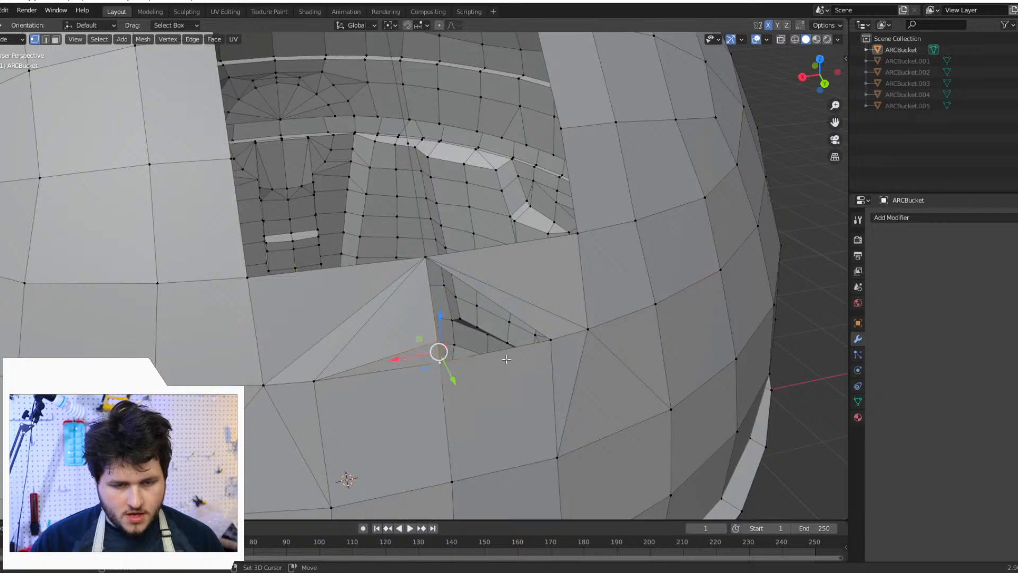
shift+click(554, 339)
click(440, 339)
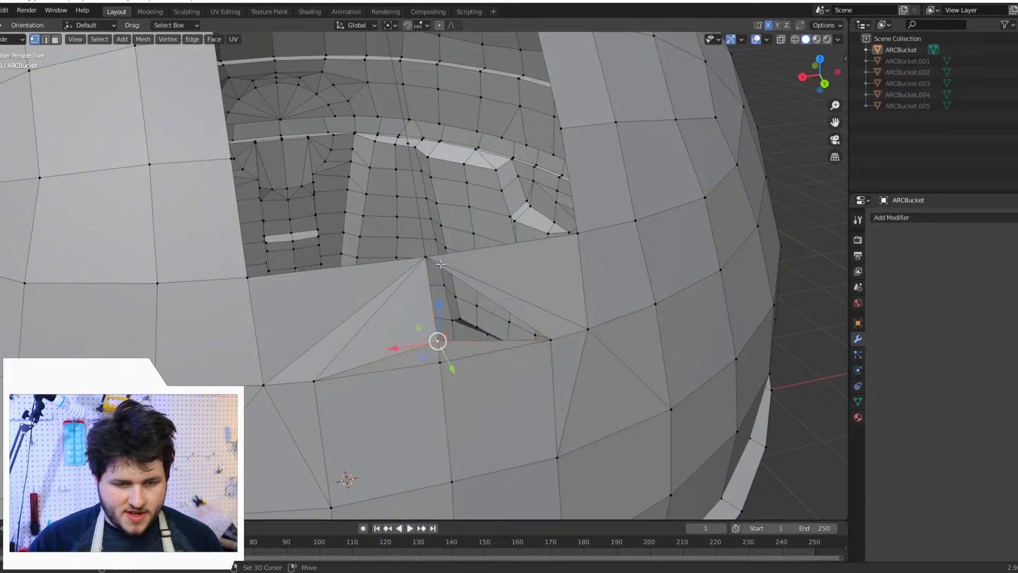
shift+click(428, 259)
Step: Fill the opening's lowest row with two quad faces, one on each side of the central edge line
middle_drag(555, 339, 419, 368)
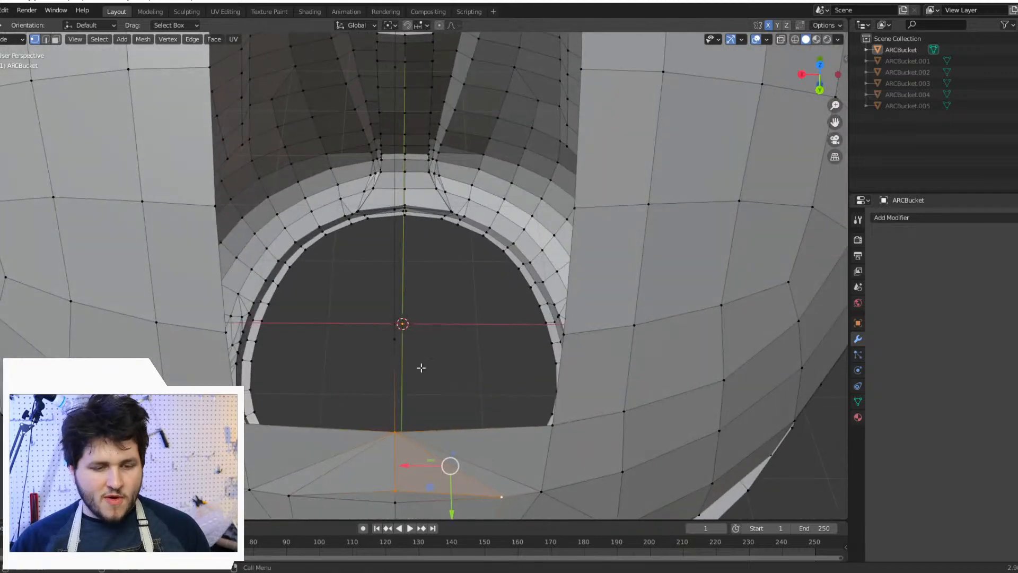
shift+click(219, 332)
shift+click(239, 424)
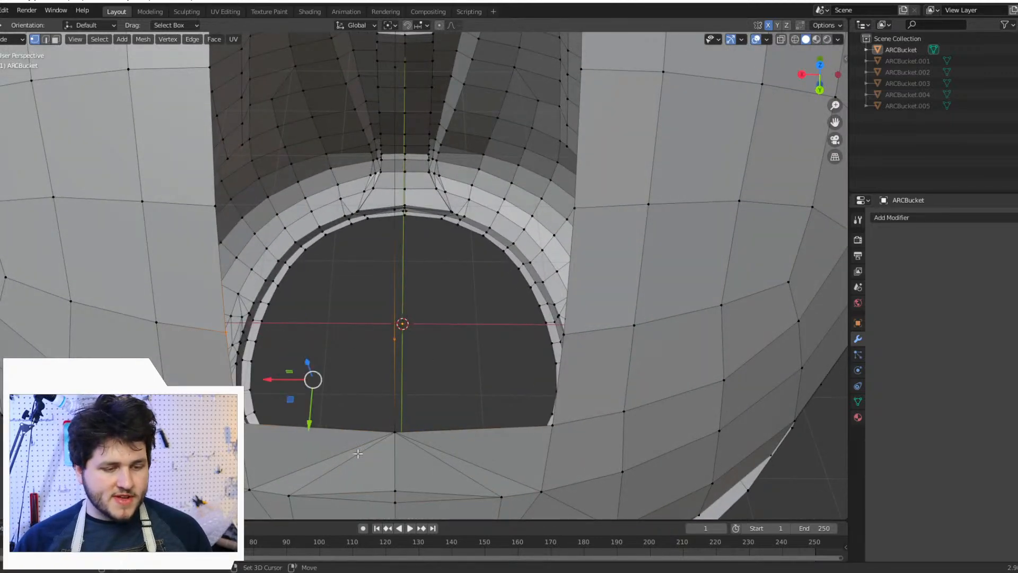
key(f)
click(398, 435)
shift+click(395, 339)
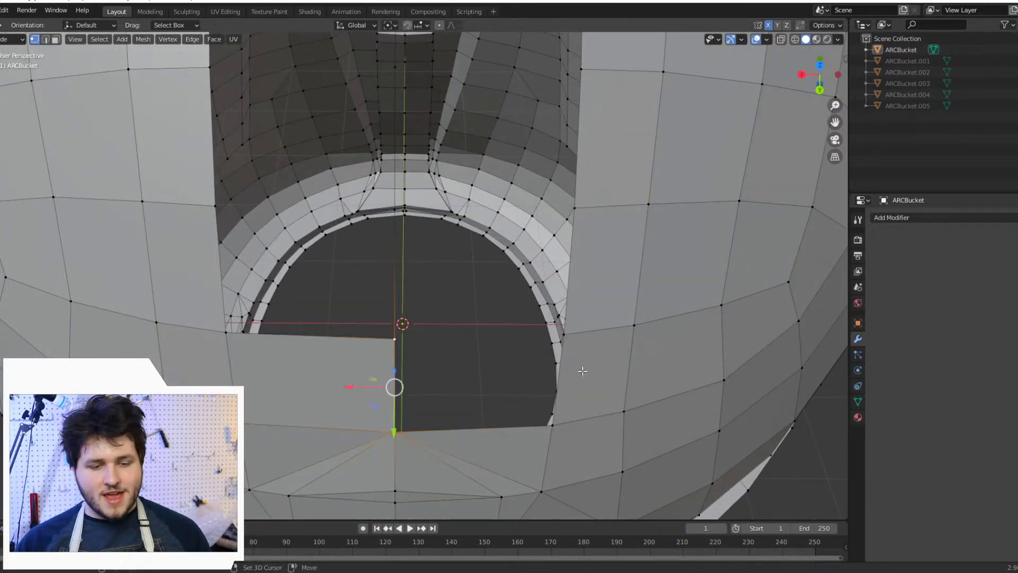
shift+click(572, 335)
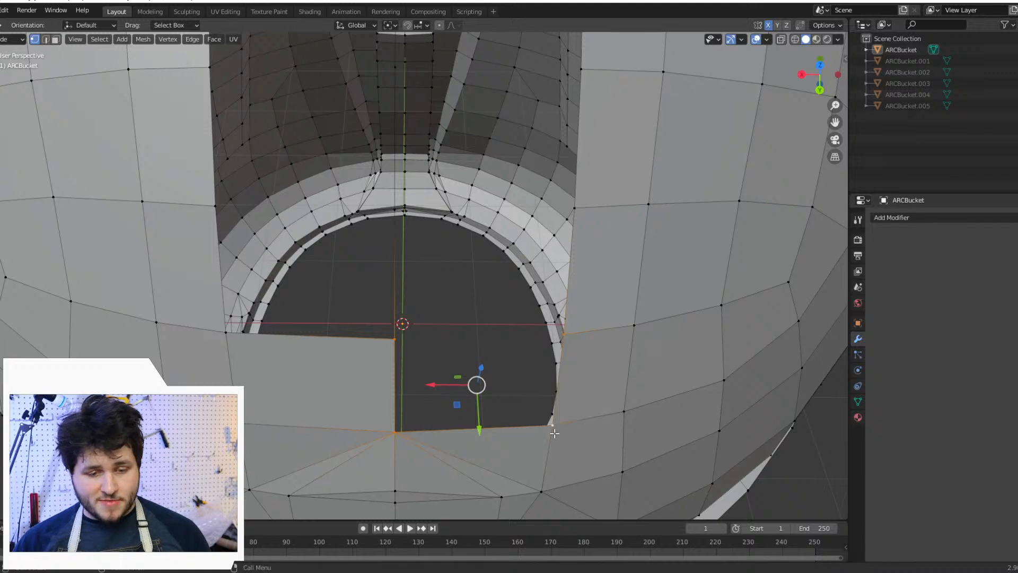
key(f)
Step: Fill the second row of the opening with two quads joining the central edge line to both shell borders
middle_drag(554, 433, 504, 345)
drag(449, 309, 492, 445)
shift+drag(325, 312, 331, 455)
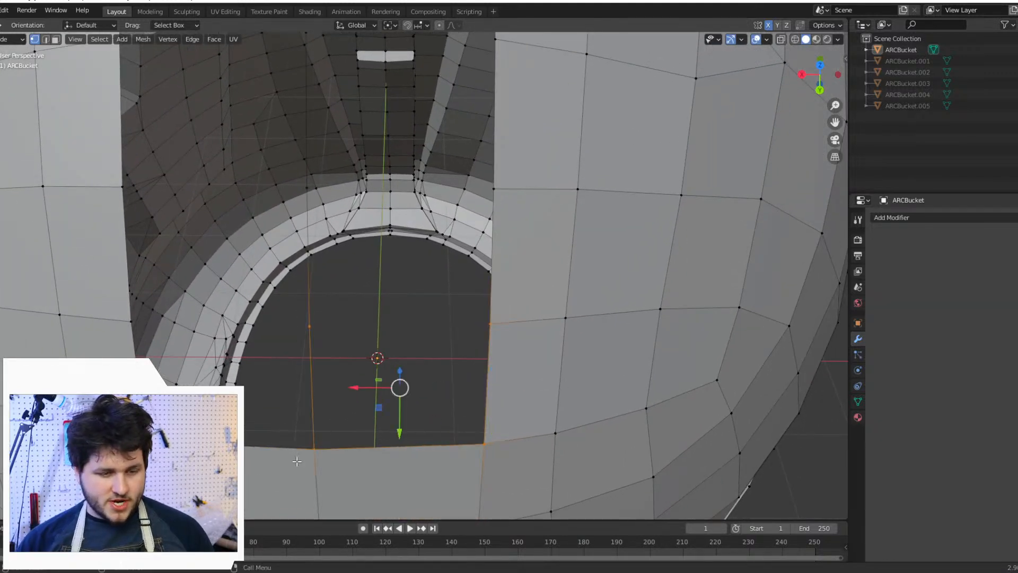
key(f)
drag(309, 339, 299, 318)
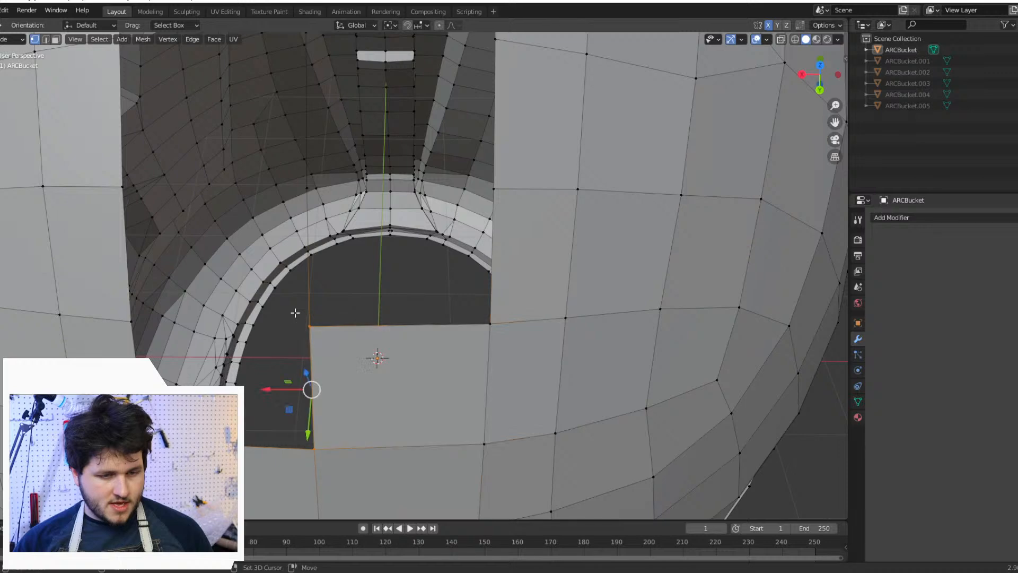
shift+click(131, 322)
key(f)
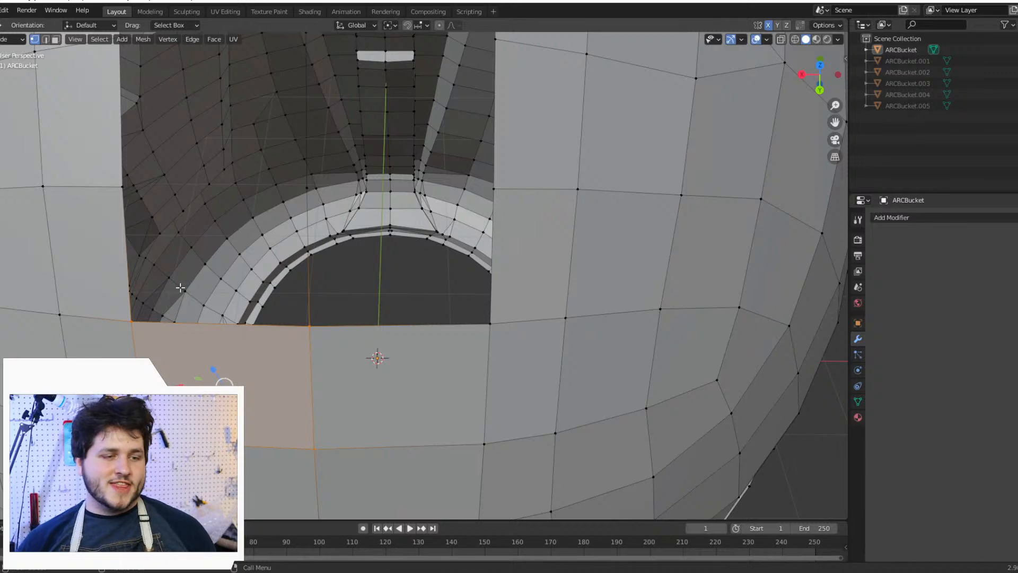
Step: Fill the +X half of the third row with a quad between the shell border and the central edge line
scroll(181, 287, down, 3)
middle_drag(181, 287, 250, 291)
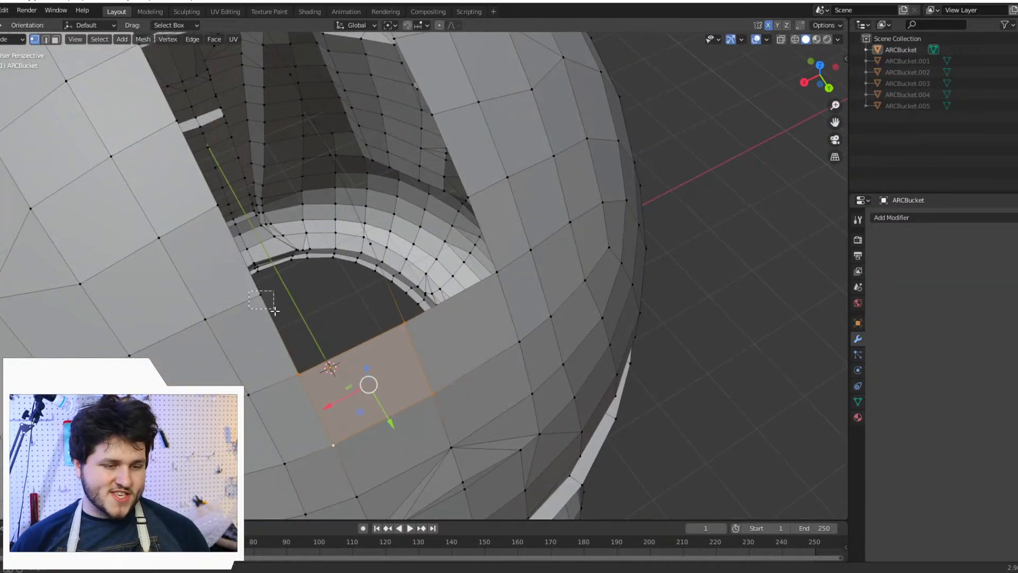
drag(275, 311, 275, 313)
shift+click(293, 368)
shift+click(412, 326)
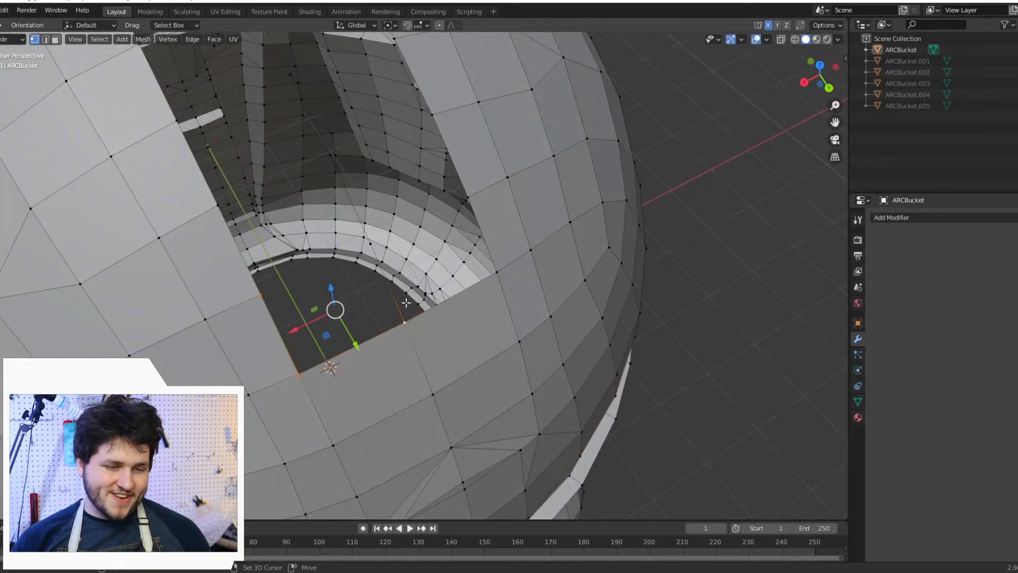
shift+click(367, 234)
shift+click(369, 238)
shift+click(372, 247)
key(f)
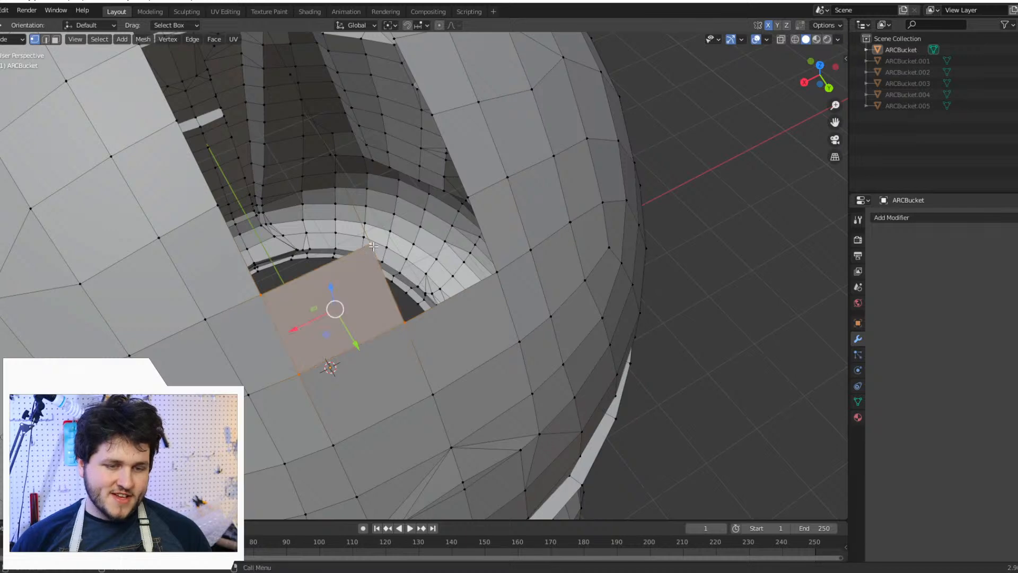
Step: Fill the -X half of the third row with a quad between the central edge line and the shell border
click(373, 246)
shift+click(475, 198)
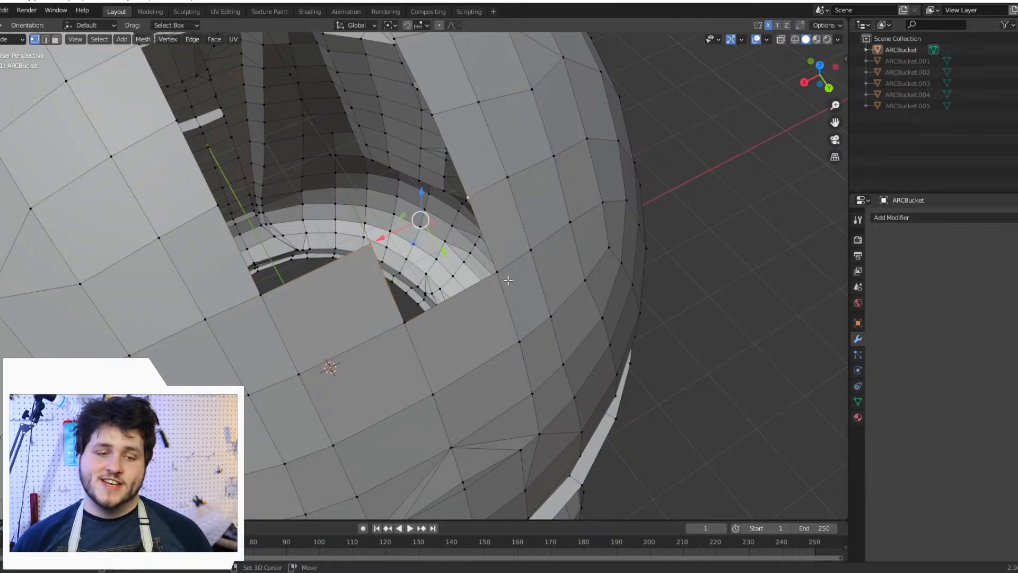
shift+click(500, 273)
shift+click(416, 325)
key(f)
Step: Fill both halves of the fourth row with quads between the central edge line and the shell borders
shift+middle_drag(412, 305, 491, 353)
click(417, 332)
shift+click(447, 409)
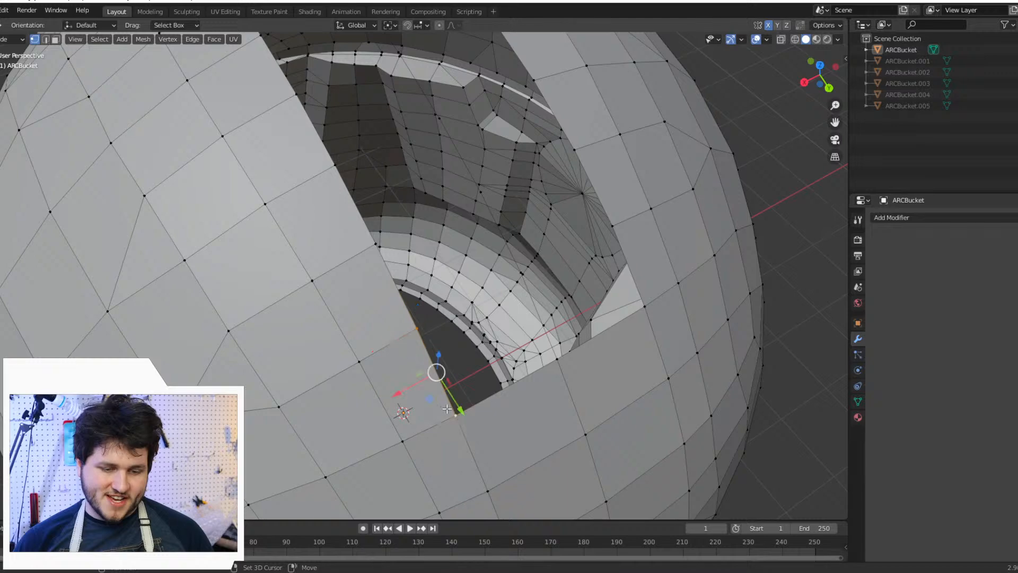
shift+click(561, 361)
key(f)
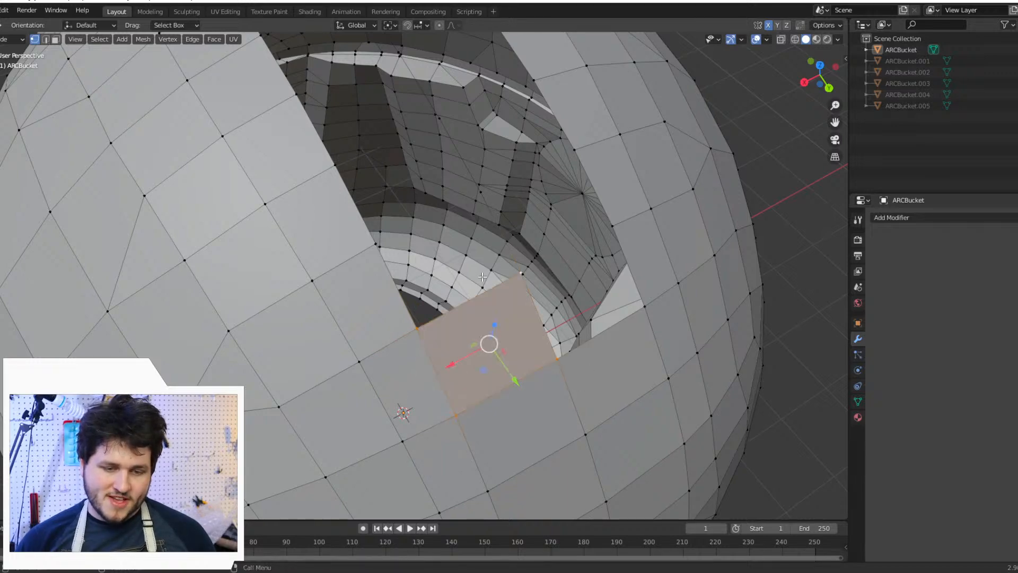
middle_drag(479, 276, 428, 366)
click(413, 360)
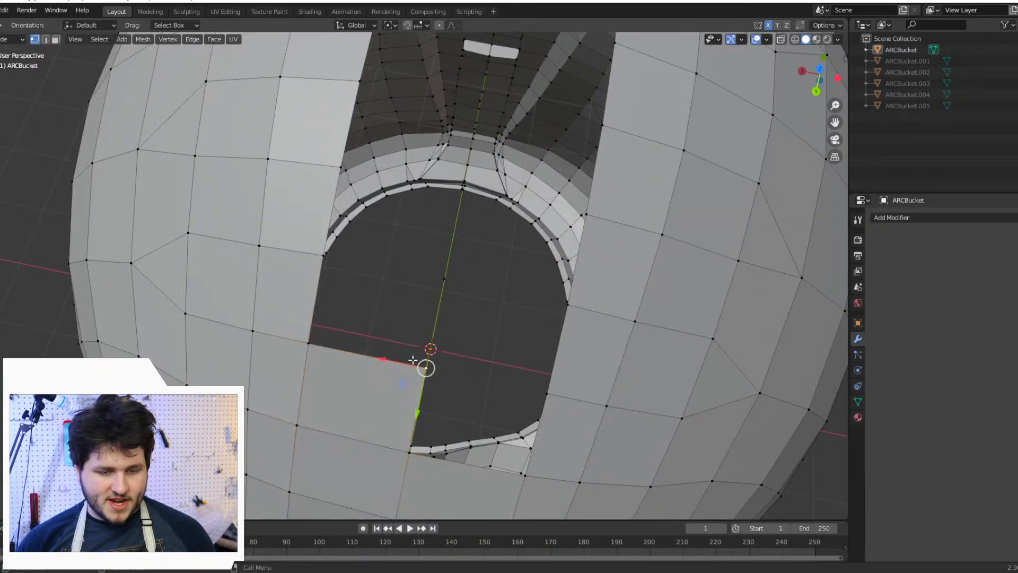
shift+click(399, 452)
shift+click(536, 485)
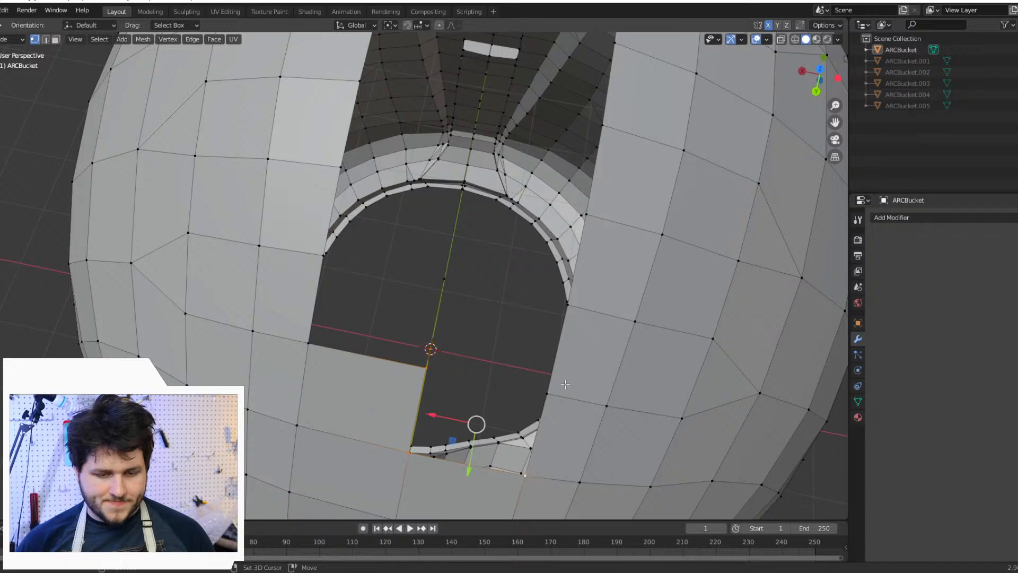
key(f)
Step: Fill both halves of the fifth row of the opening with quad faces
middle_drag(508, 371, 446, 350)
drag(424, 327, 476, 428)
shift+click(347, 313)
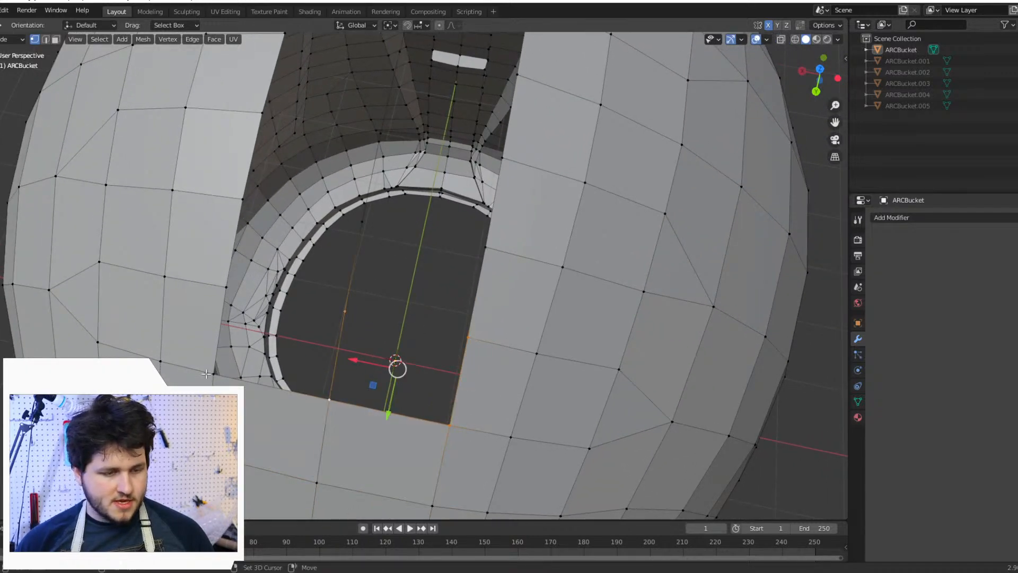
key(f)
Step: Fill the first quad above the fifth row, between the central edge line and the +X shell border
middle_drag(213, 281, 234, 232)
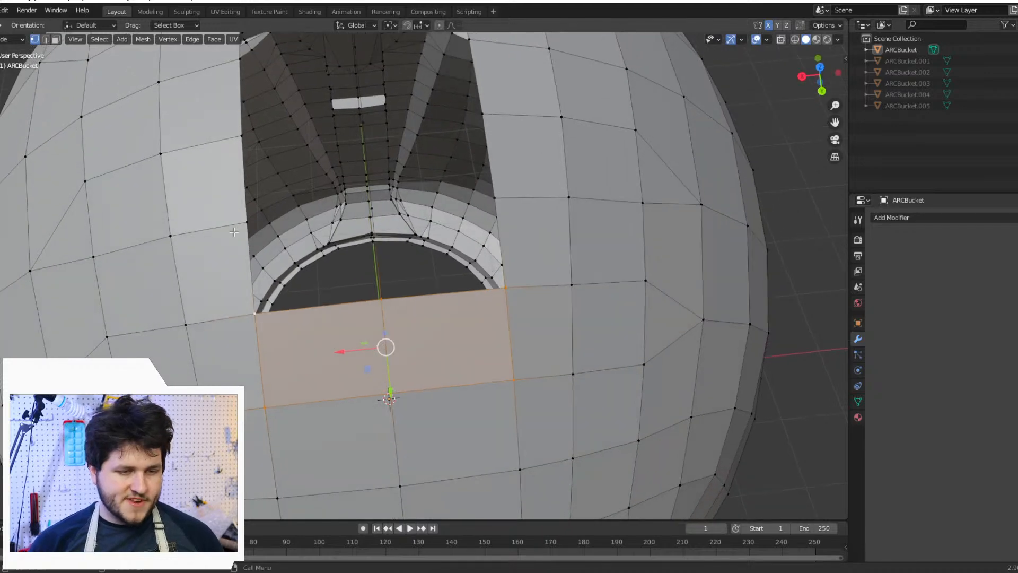
click(235, 230)
shift+click(254, 315)
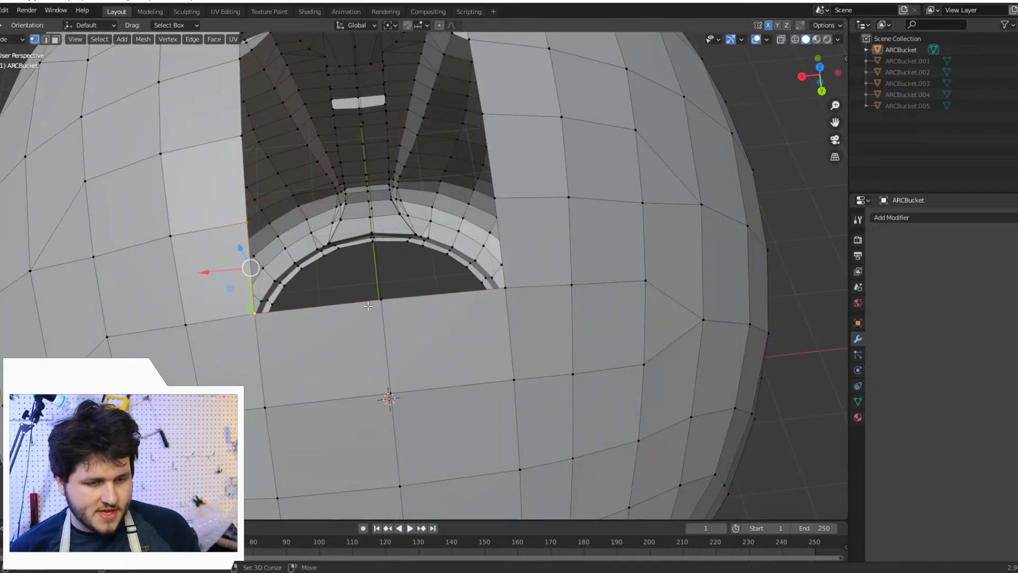
middle_drag(407, 327, 363, 342)
scroll(611, 189, up, 2)
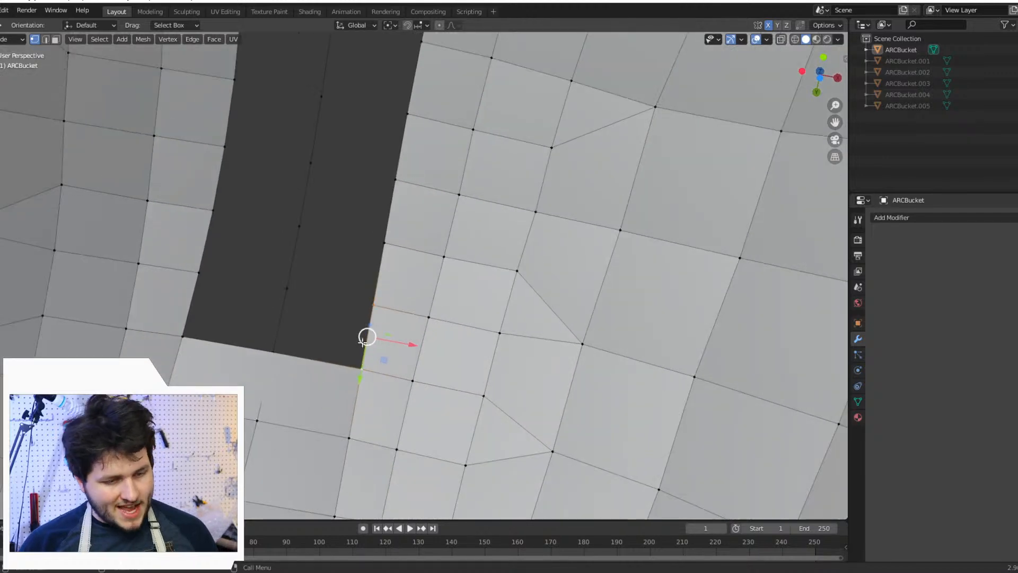
drag(269, 276, 378, 370)
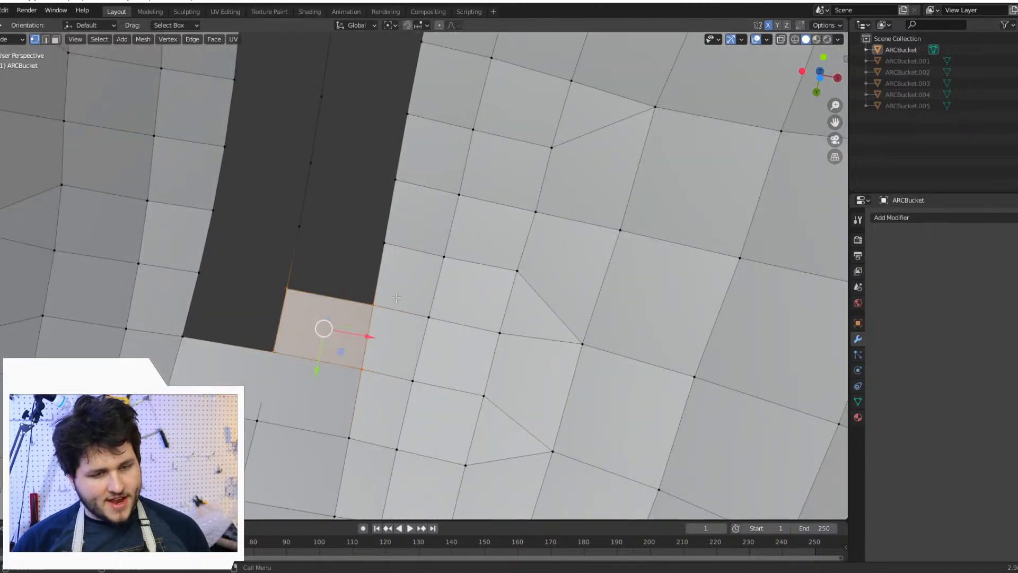
Step: Fill the next three quads along the +X side of the central edge line
drag(402, 317, 281, 214)
key(f)
drag(291, 143, 408, 253)
key(f)
drag(412, 185, 307, 80)
key(f)
Step: Continue the +X column with three more quads between the central edge line and the shell border
shift+middle_drag(327, 79, 339, 216)
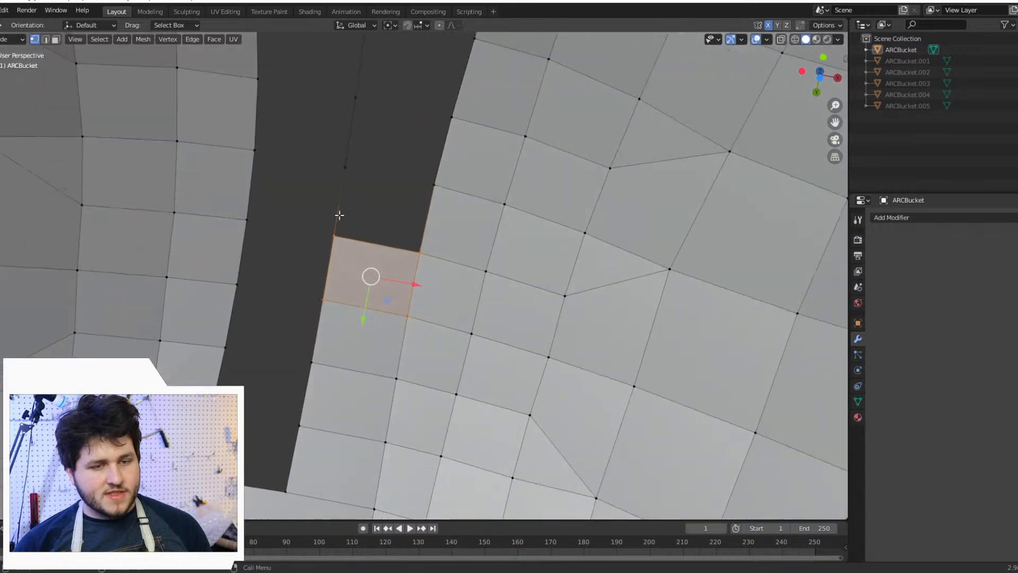
drag(312, 149, 442, 256)
key(f)
shift+middle_drag(454, 254, 447, 351)
drag(454, 299, 322, 172)
key(f)
drag(324, 107, 478, 221)
key(f)
Step: Extend the +X column of faces by another three quads towards the far end of the opening
shift+middle_drag(477, 221, 477, 332)
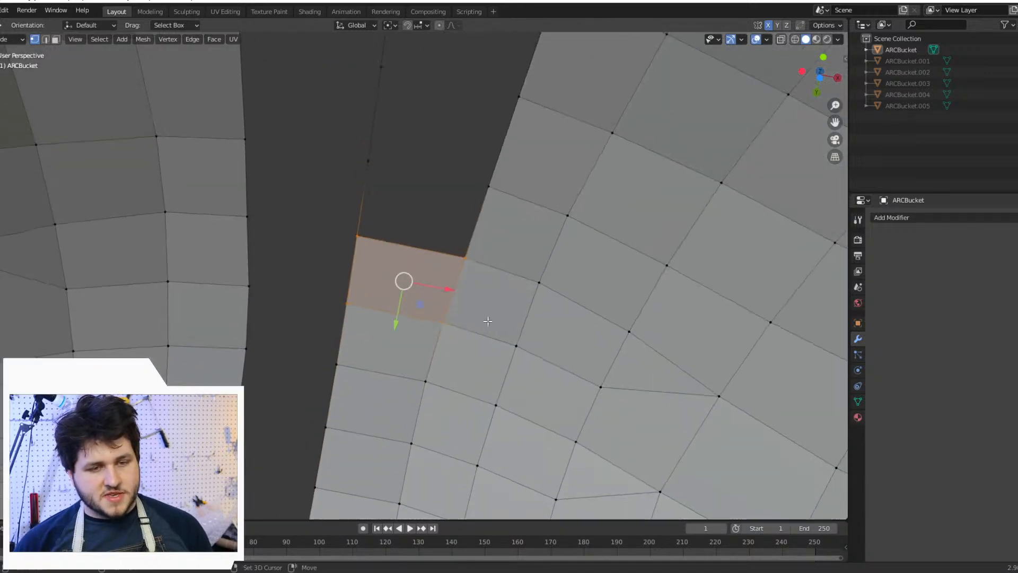
drag(496, 273, 329, 137)
key(f)
shift+middle_drag(341, 136, 382, 244)
drag(334, 180, 517, 339)
key(f)
drag(540, 266, 355, 114)
key(f)
Step: Close the +X column with its last full quad and the narrow quad against the opening's far end
scroll(391, 161, down, 4)
scroll(396, 196, up, 3)
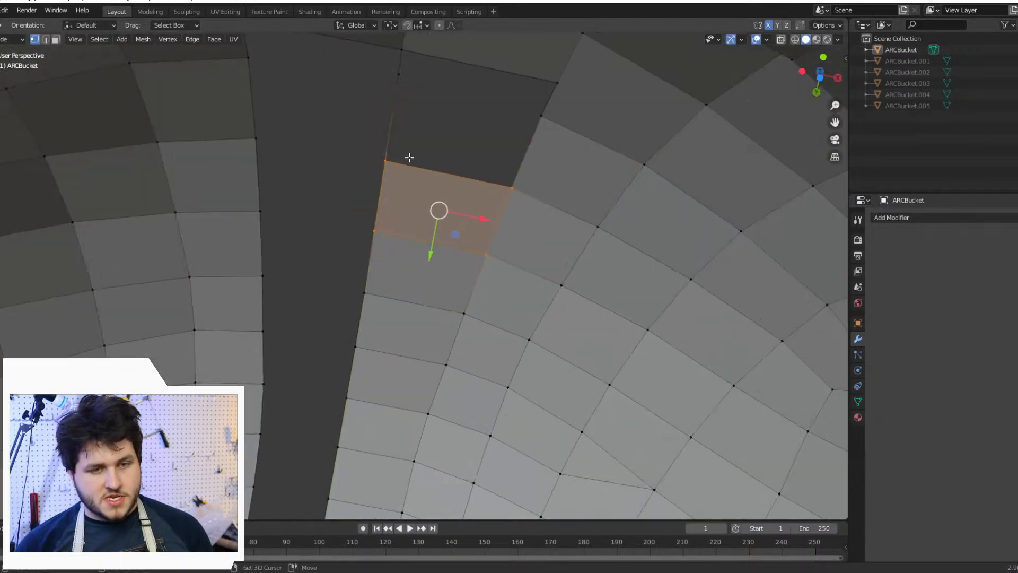
drag(362, 134, 411, 245)
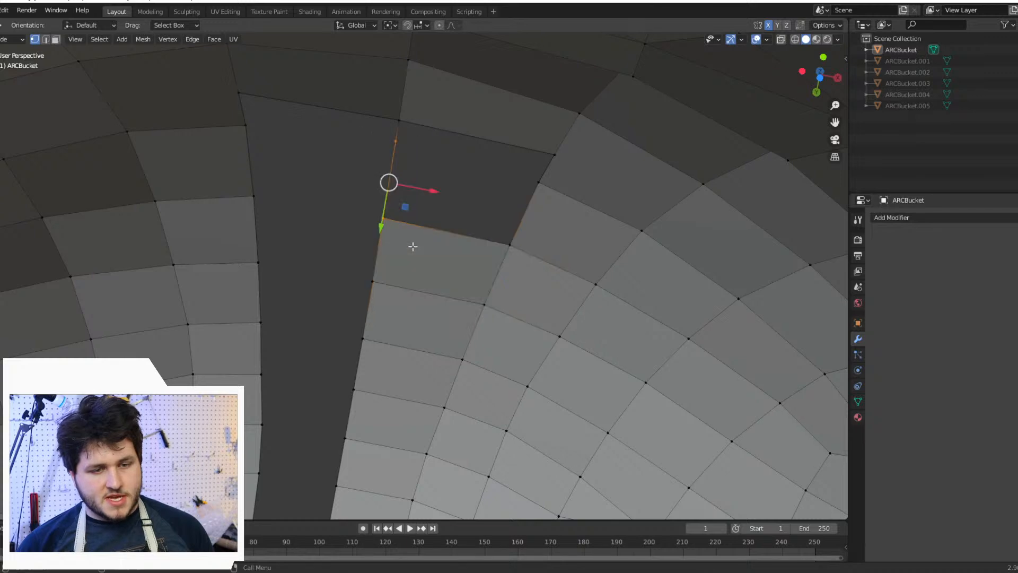
shift+drag(545, 268, 493, 169)
drag(382, 109, 411, 153)
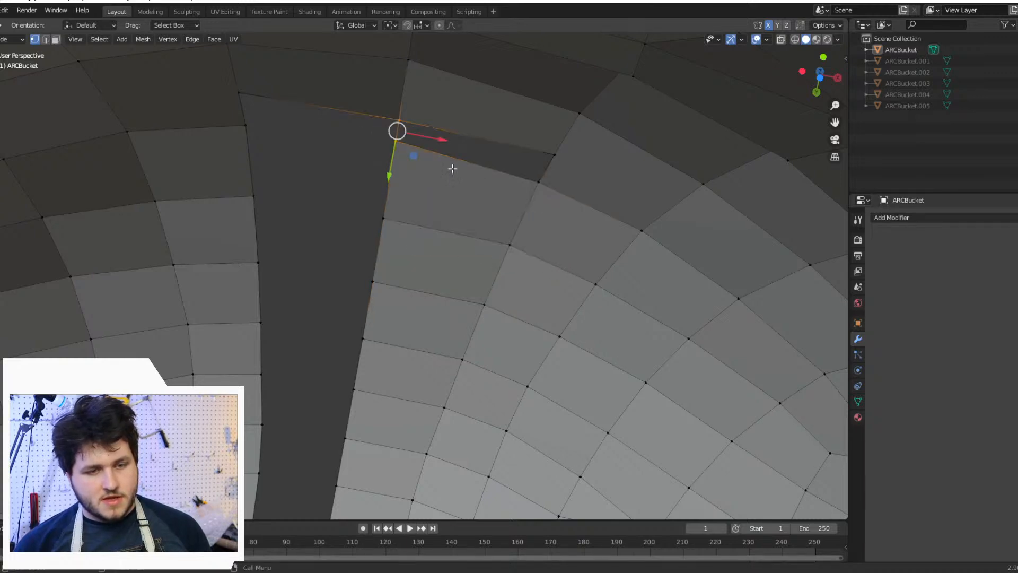
shift+drag(512, 134, 584, 202)
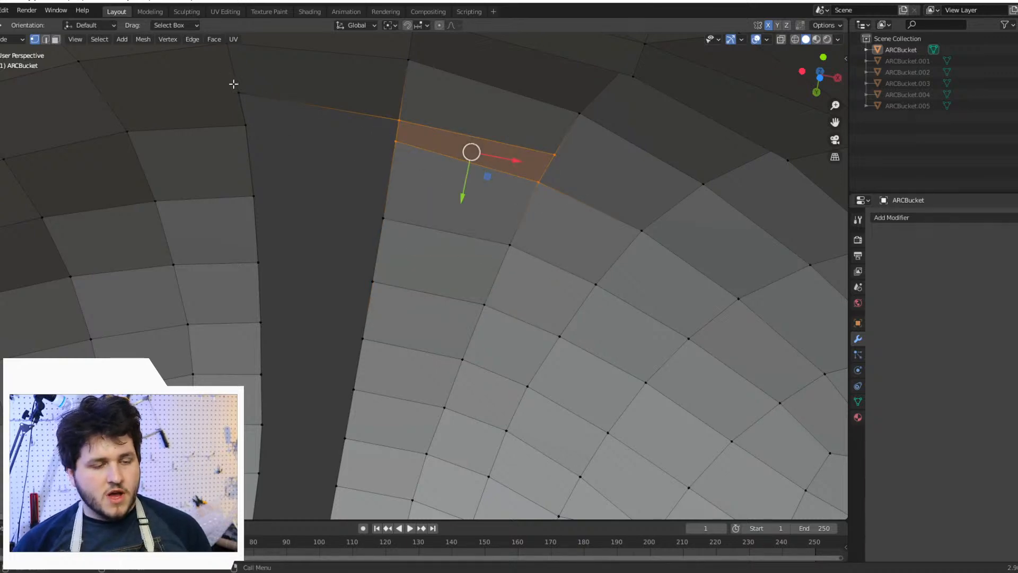
Step: Fill the narrow quad at the far end of the -X column and the full quad adjoining it
drag(233, 83, 251, 125)
shift+drag(345, 91, 410, 168)
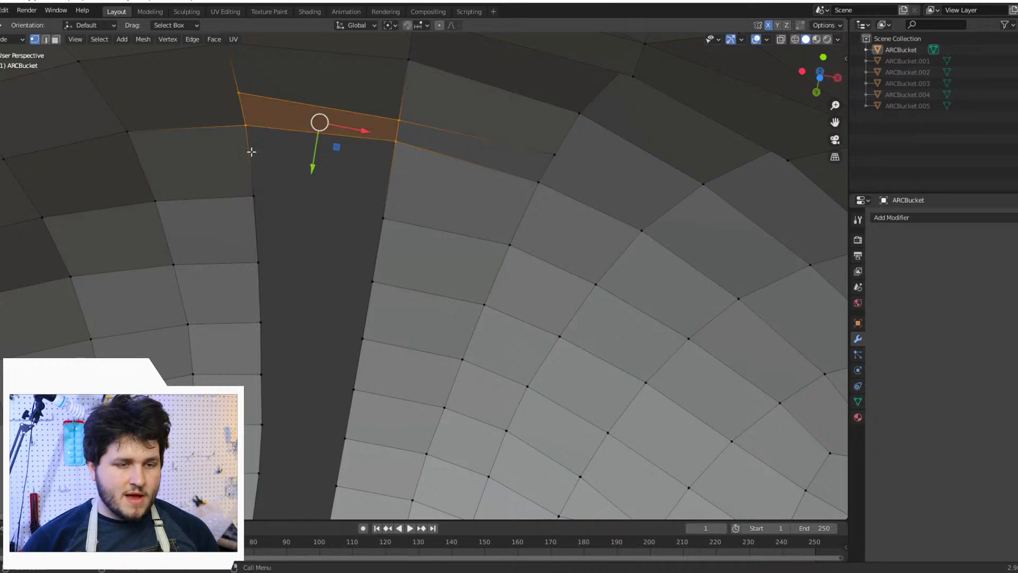
drag(225, 129, 411, 236)
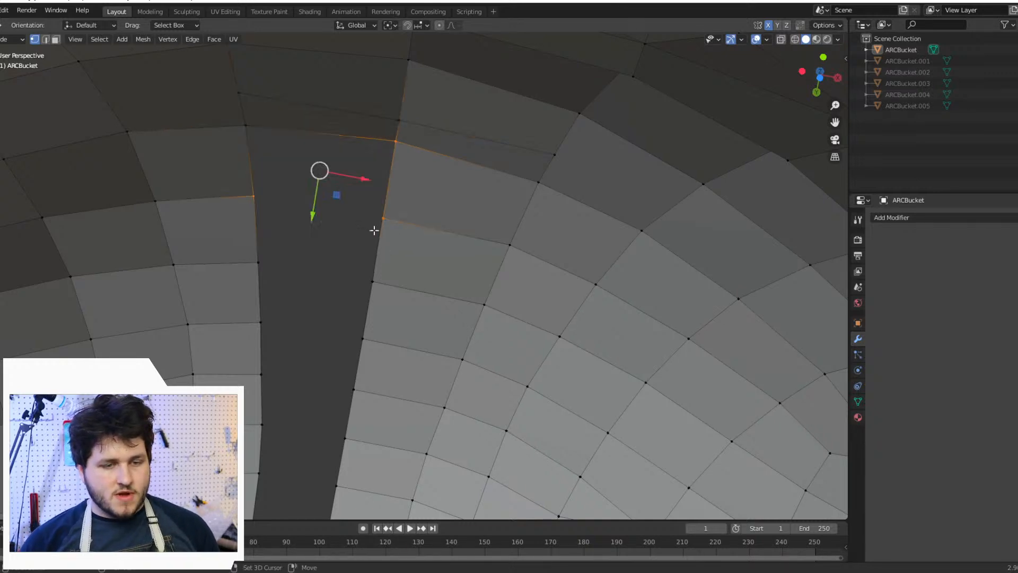
shift+drag(250, 128, 223, 154)
Step: Fill the next five quads of the -X column, working from the far end back along the gap
shift+middle_drag(342, 244, 444, 111)
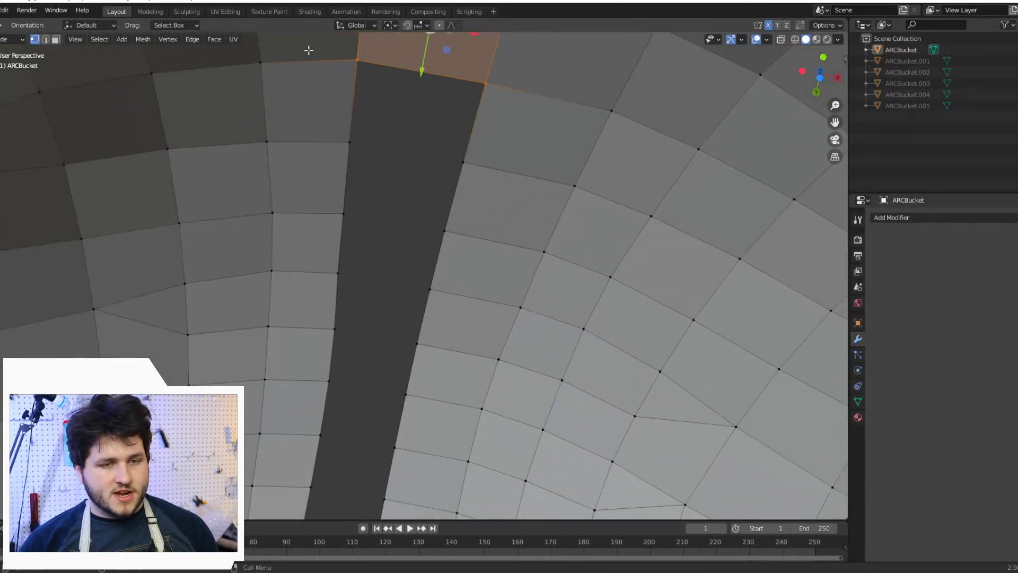
drag(320, 51, 488, 170)
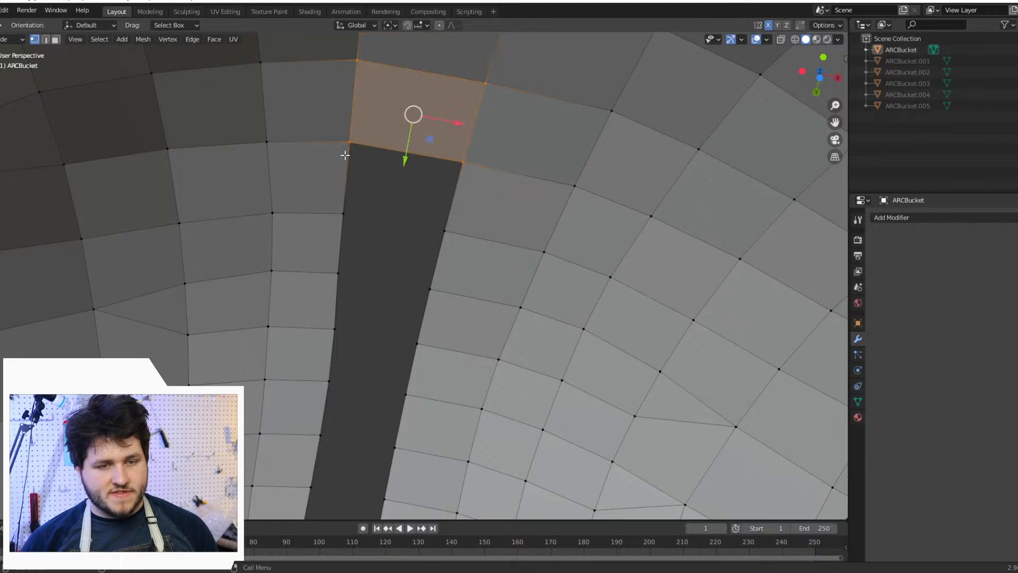
drag(329, 127, 322, 292)
key(shift+n)
mouse_move(341, 222)
shift+middle_down()
mouse_move(371, 175)
mouse_move(379, 117)
shift+middle_up()
drag(374, 130, 486, 251)
key(shift+n)
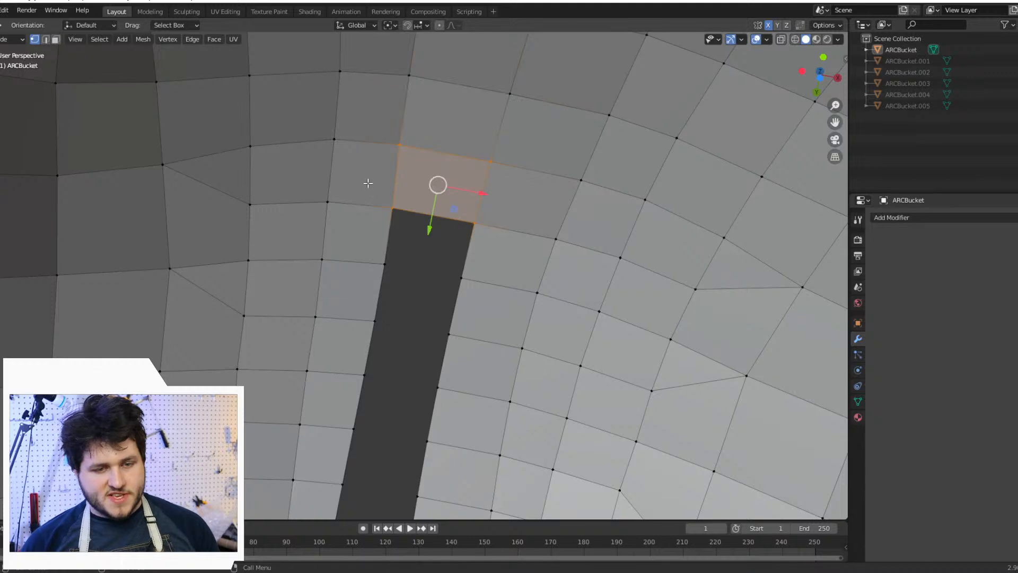
drag(368, 183, 487, 286)
key(shift+n)
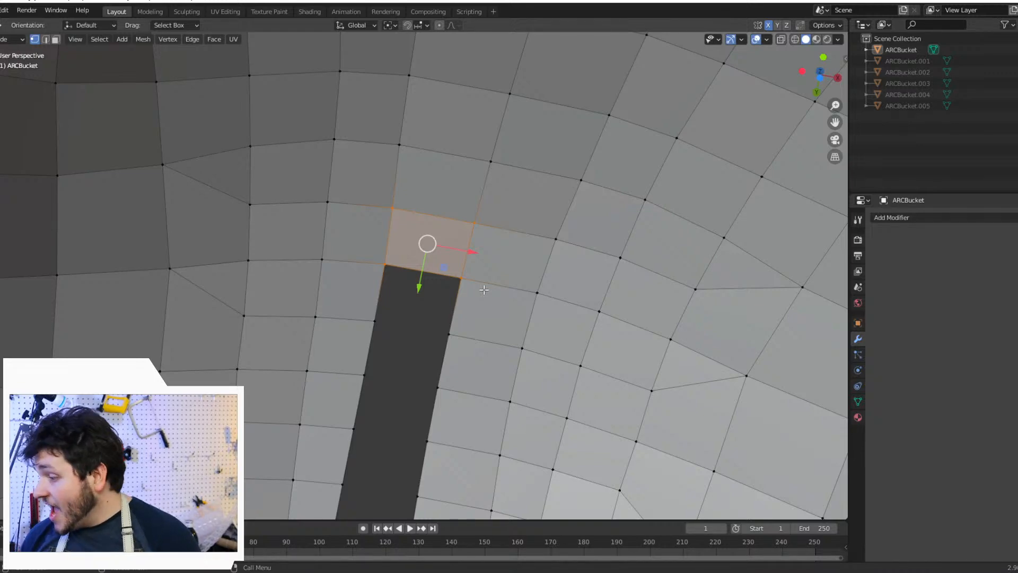
Step: Fill the remaining quads of the -X column until the gap beside the central edge line is closed
middle_drag(442, 247, 426, 269)
drag(370, 236, 486, 303)
key(f)
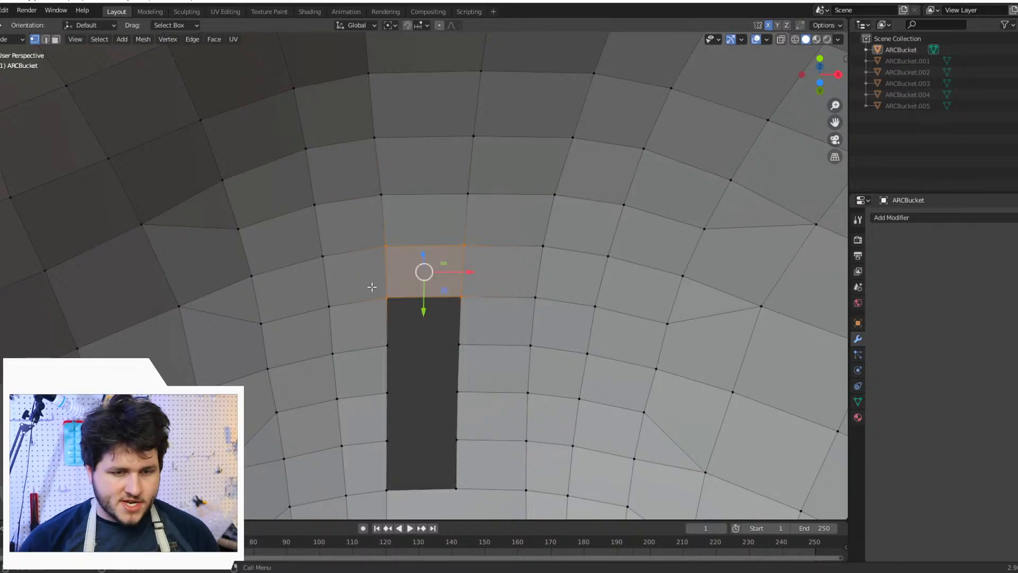
drag(372, 287, 374, 497)
key(f)
key(f)
key(f)
Step: Inspect the helmet's exterior from the underside round to the faceplate and the dome
scroll(419, 456, down, 10)
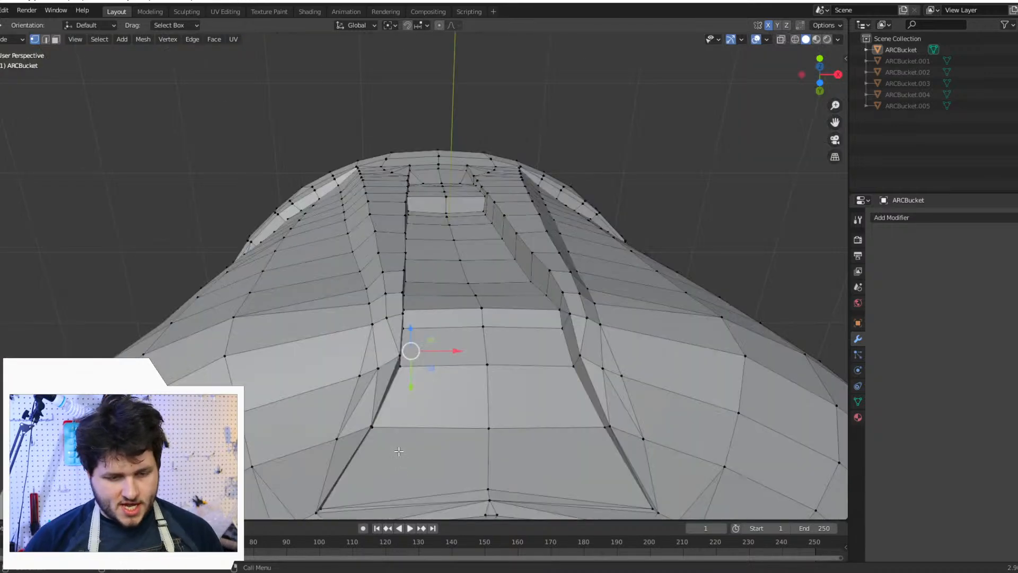
middle_drag(423, 447, 626, 495)
mouse_move(475, 378)
middle_down()
mouse_move(573, 408)
mouse_move(682, 359)
mouse_move(679, 396)
mouse_move(586, 237)
mouse_move(549, 387)
mouse_move(471, 396)
middle_up()
scroll(586, 414, up, 5)
scroll(679, 396, down, 3)
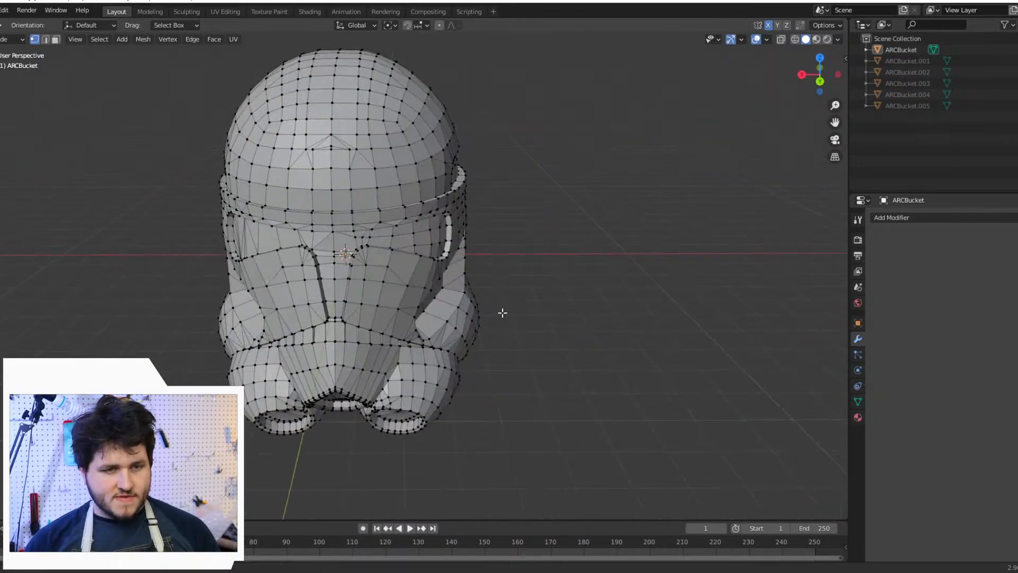
middle_drag(502, 311, 570, 401)
scroll(549, 425, up, 4)
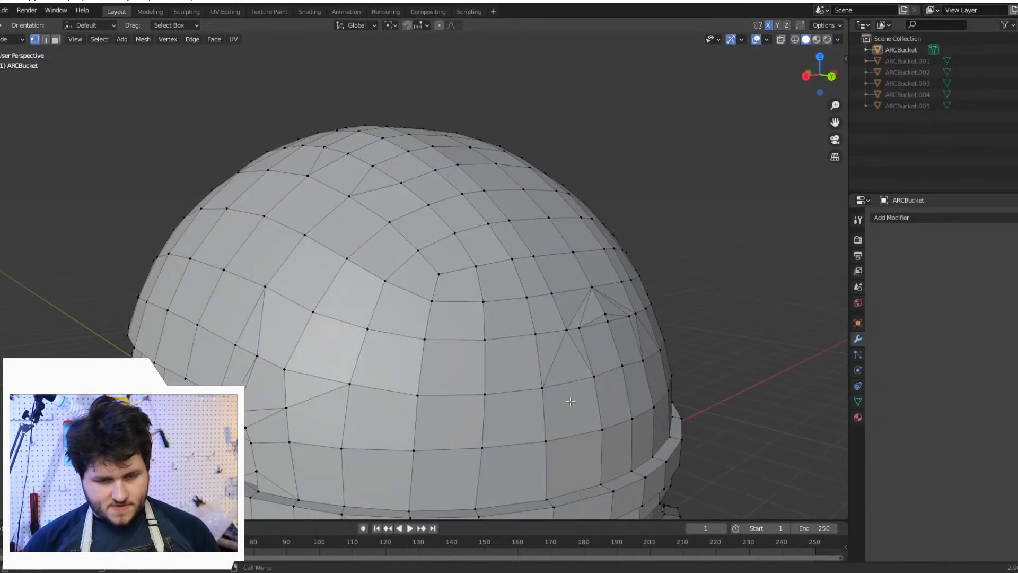
Step: Show the ARCBucket.001 crest, examine how it meets the dome from outside and inside, and hide it again
click(1016, 61)
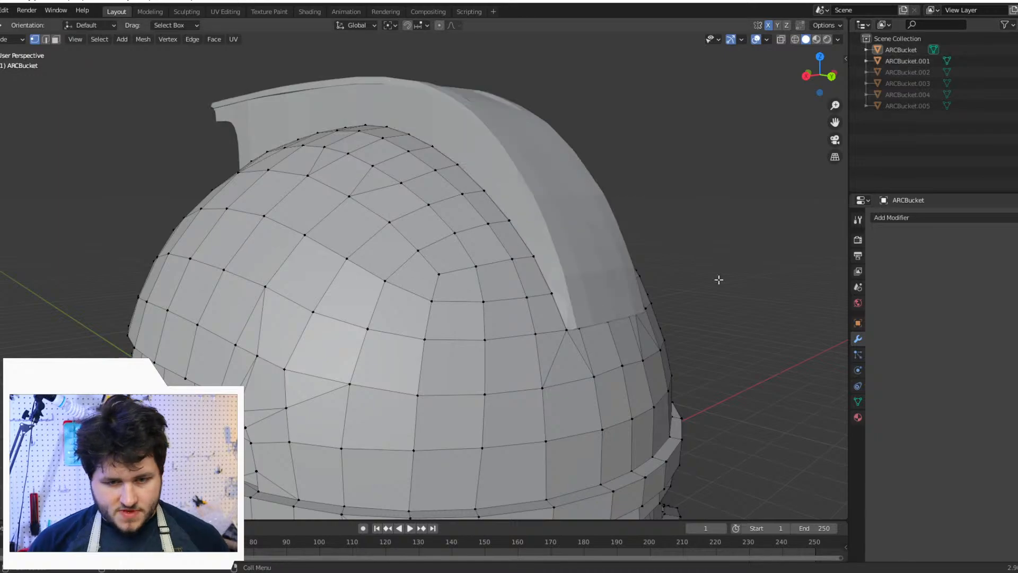
middle_drag(720, 279, 600, 208)
scroll(691, 183, up, 3)
scroll(414, 241, down, 2)
scroll(404, 246, up, 2)
middle_drag(538, 182, 620, 197)
scroll(622, 197, up, 1)
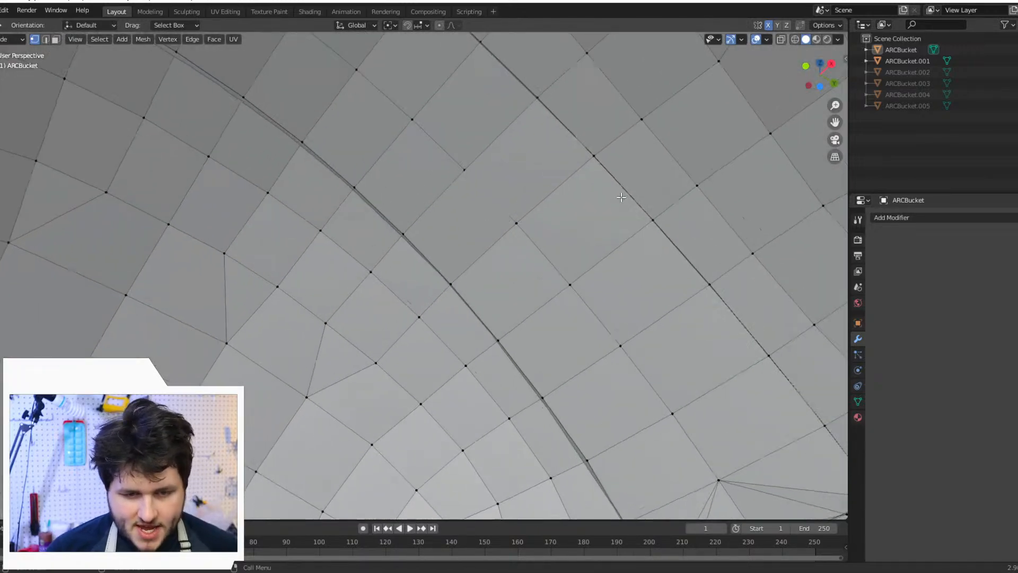
scroll(516, 178, up, 1)
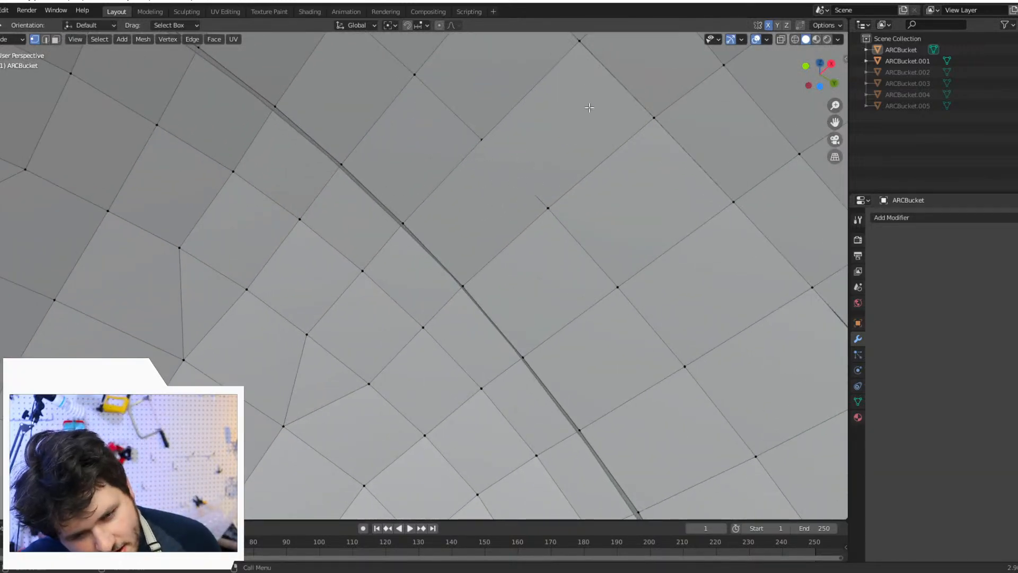
click(1017, 61)
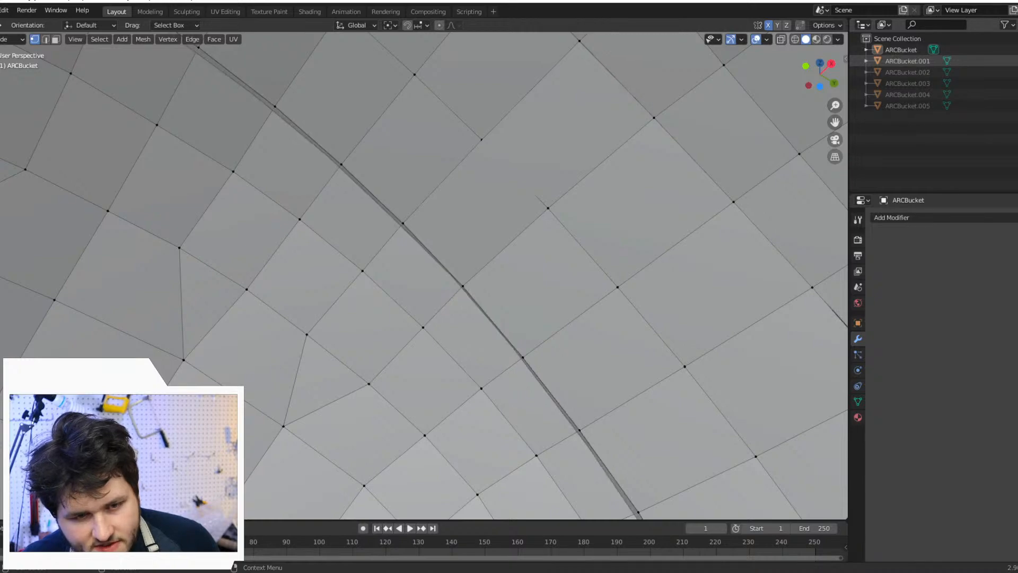
click(1016, 50)
click(1017, 49)
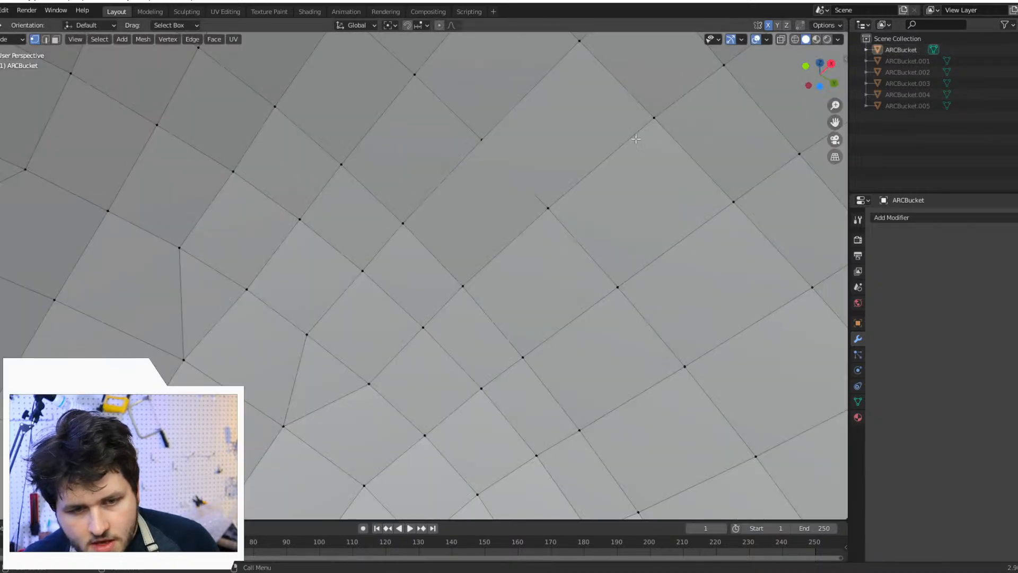
Step: Delete the double-width face at the centre of the inner dome together with the stray edge crossing it
scroll(553, 187, down, 5)
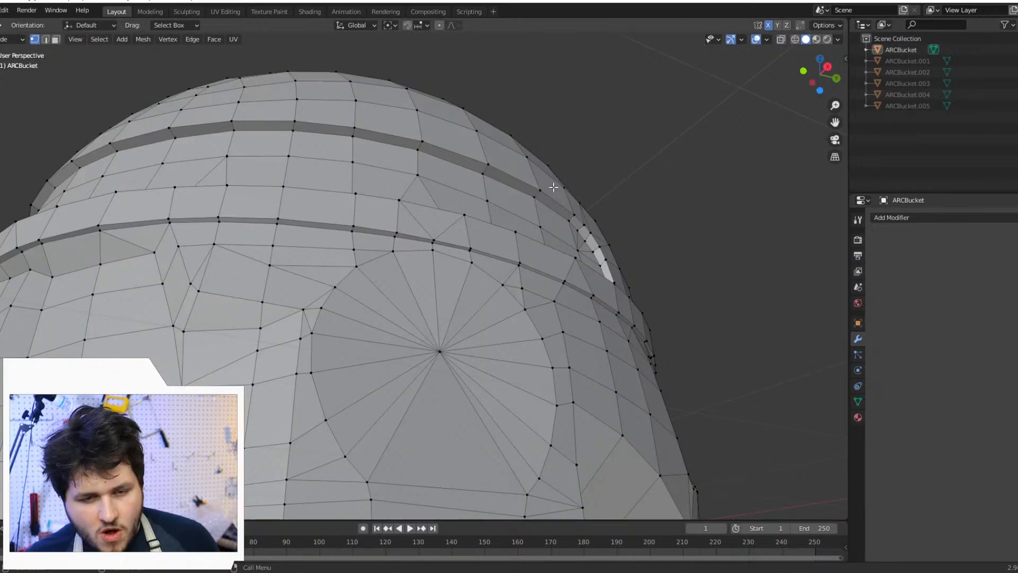
middle_drag(553, 187, 147, 139)
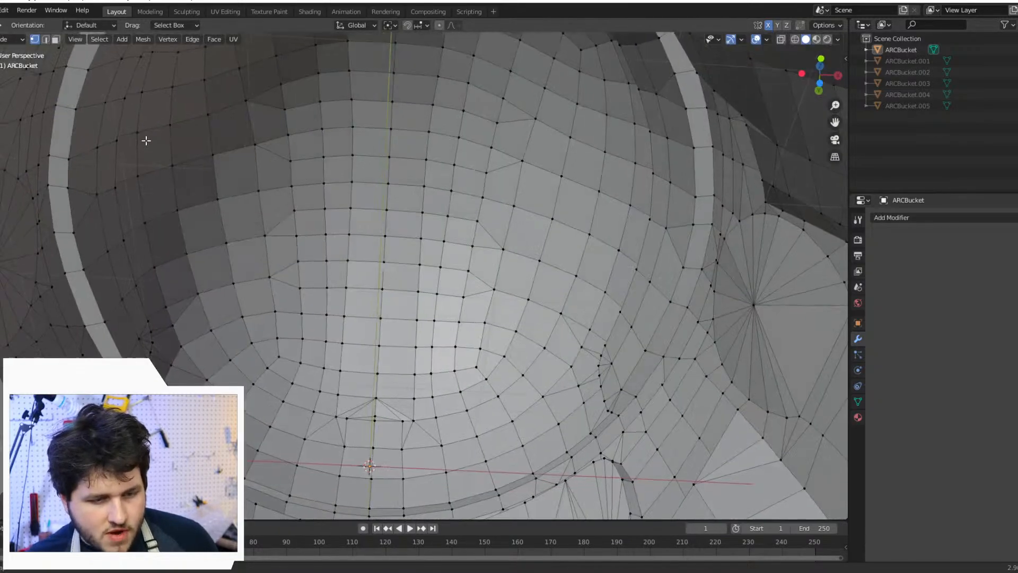
scroll(332, 235, up, 4)
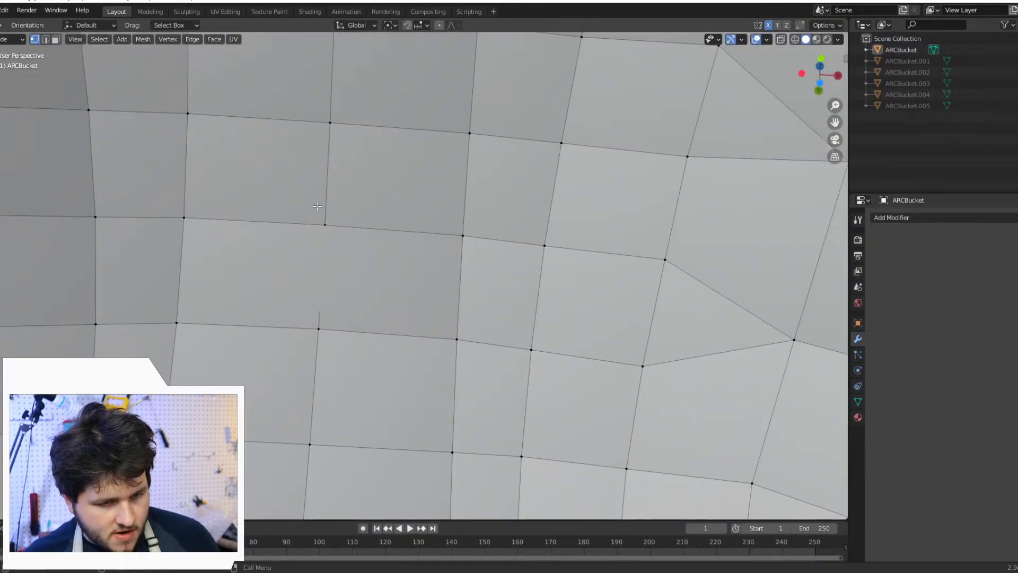
shift+click(454, 336)
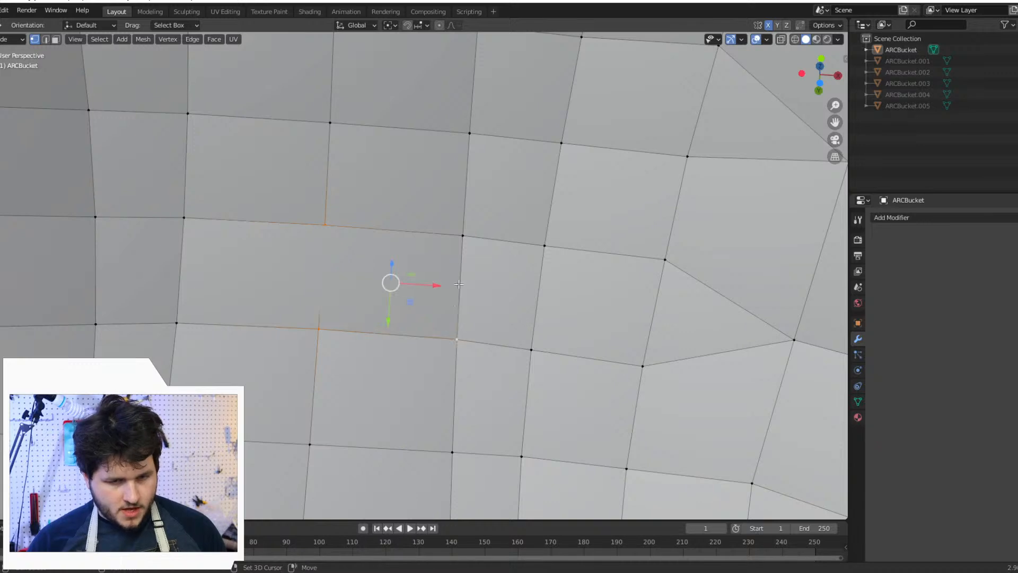
shift+click(190, 220)
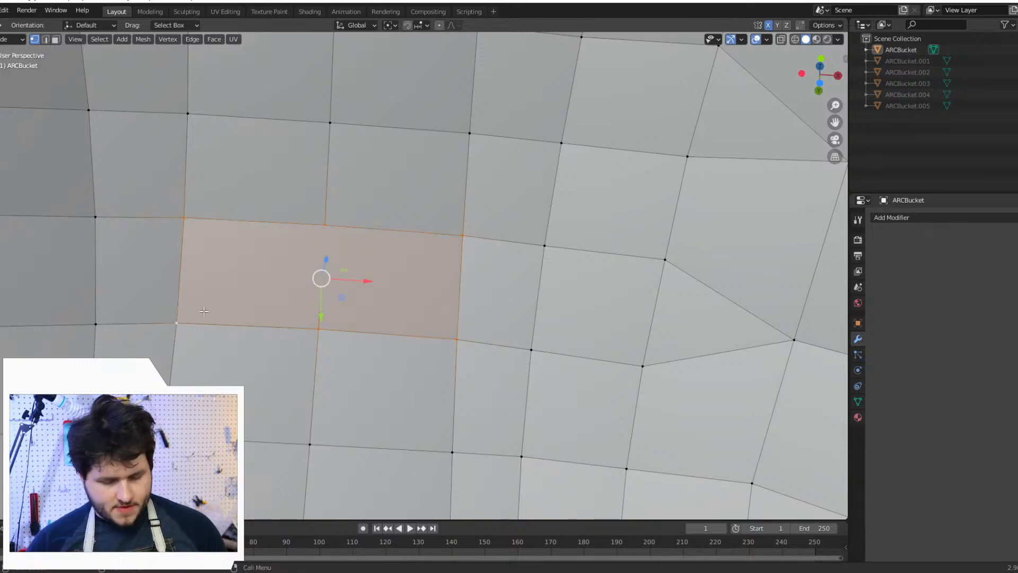
key(x)
click(203, 314)
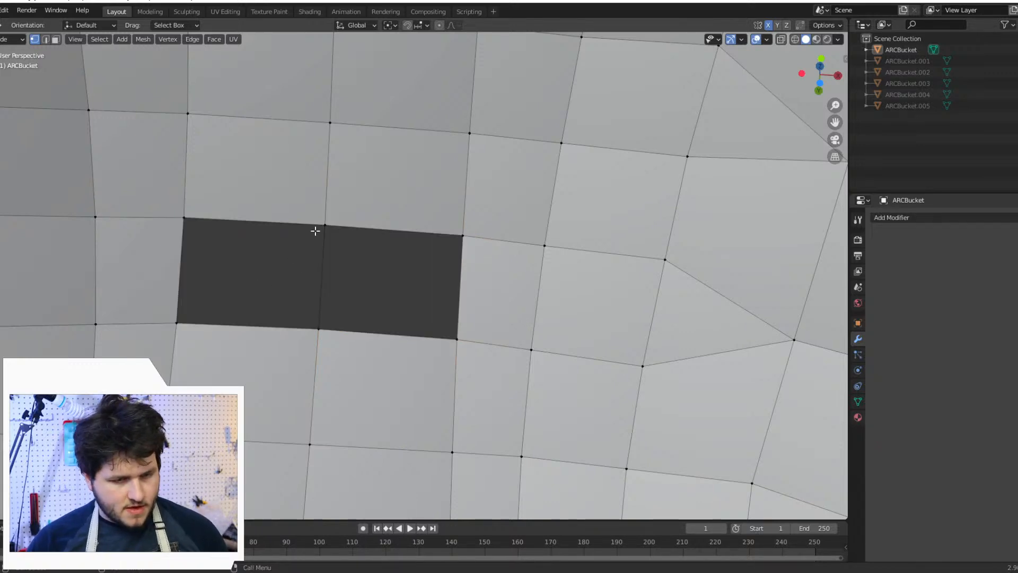
drag(296, 222, 353, 353)
key(x)
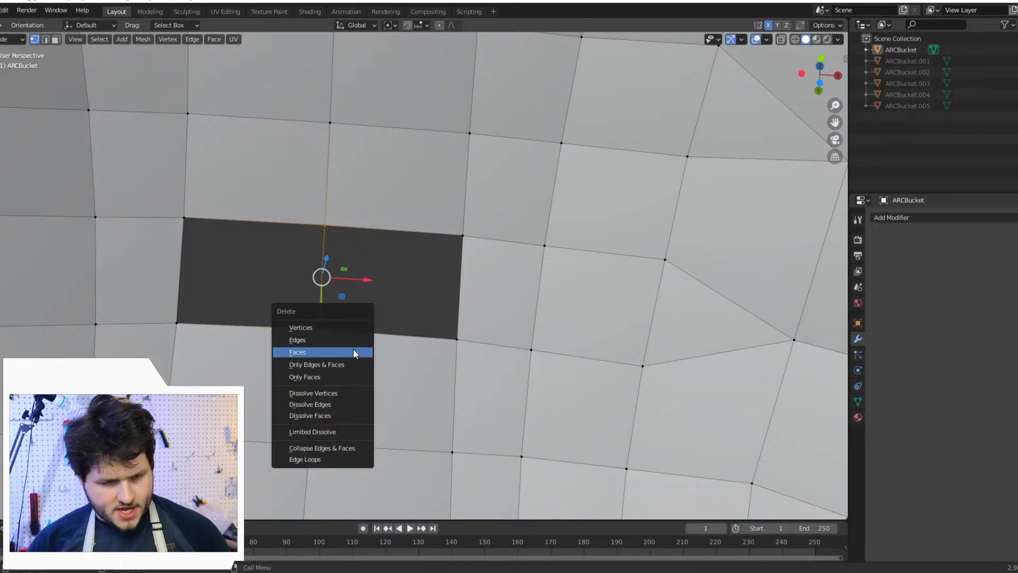
click(352, 339)
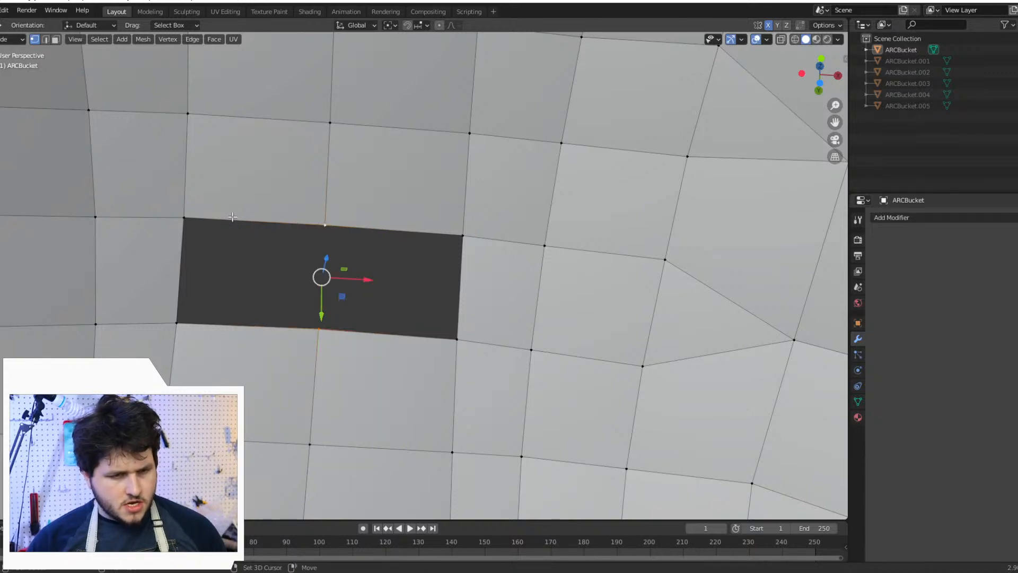
Step: Fill the resulting hole with two quads side by side, split along the central edge line
shift+click(184, 218)
shift+click(177, 320)
key(f)
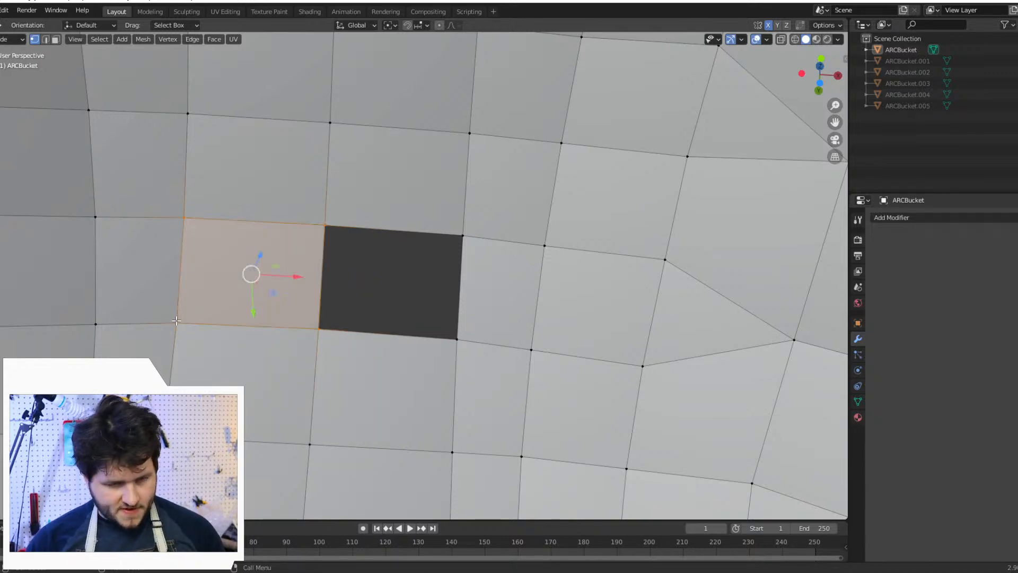
drag(285, 204, 481, 359)
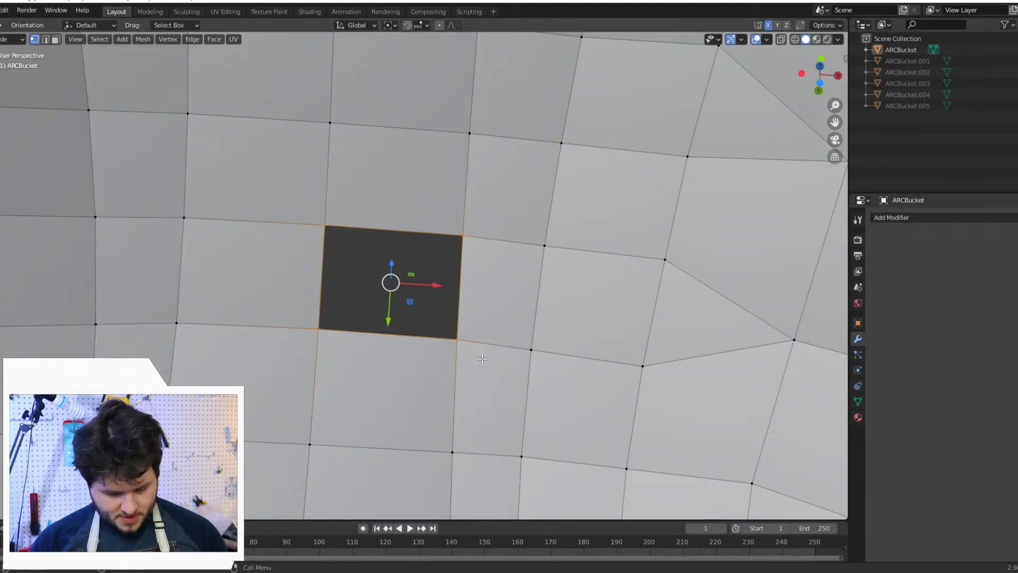
key(f)
Step: Examine the repaired helmet mesh from below, inside the shell and at the front for remaining problems
scroll(482, 358, down, 10)
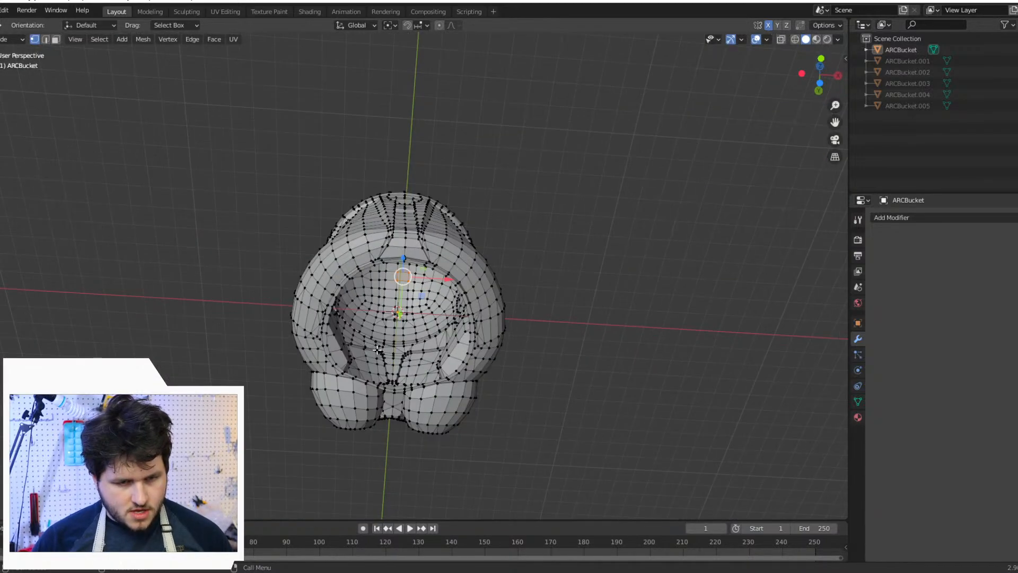
scroll(532, 289, up, 12)
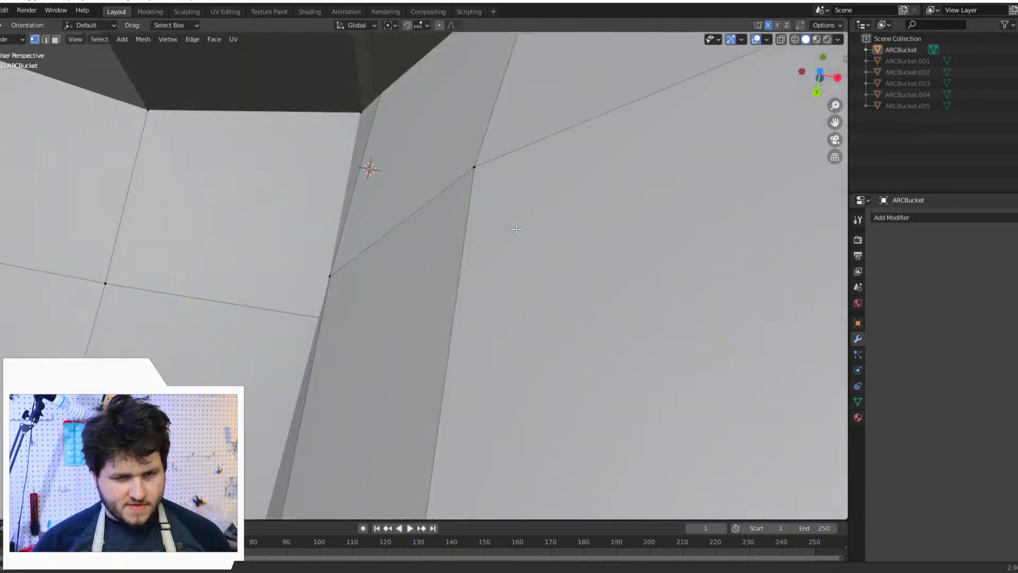
scroll(521, 282, down, 3)
scroll(521, 283, down, 8)
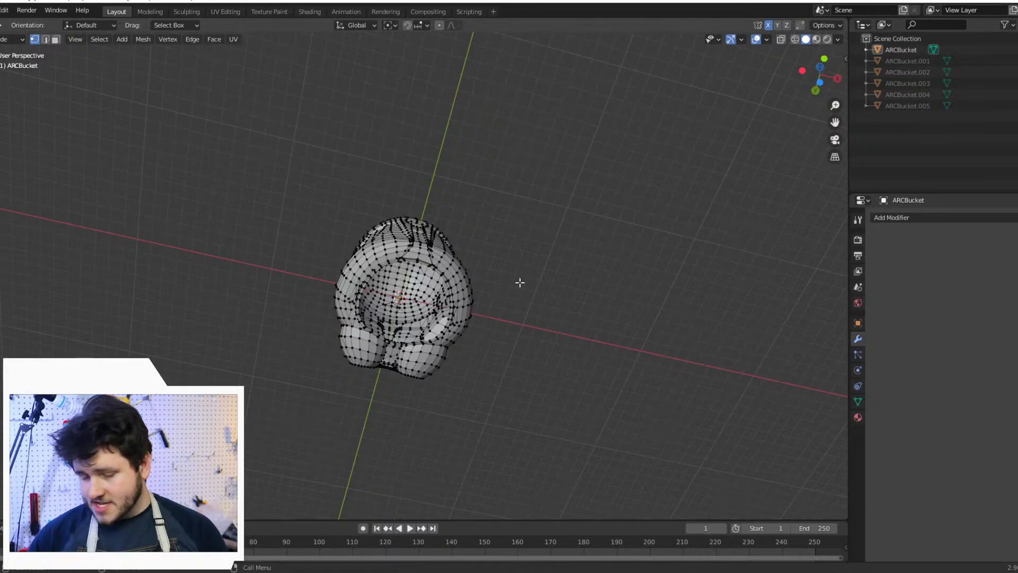
scroll(468, 238, down, 3)
middle_drag(468, 238, 587, 234)
scroll(521, 274, up, 10)
scroll(521, 274, down, 4)
scroll(609, 219, down, 3)
scroll(588, 235, up, 3)
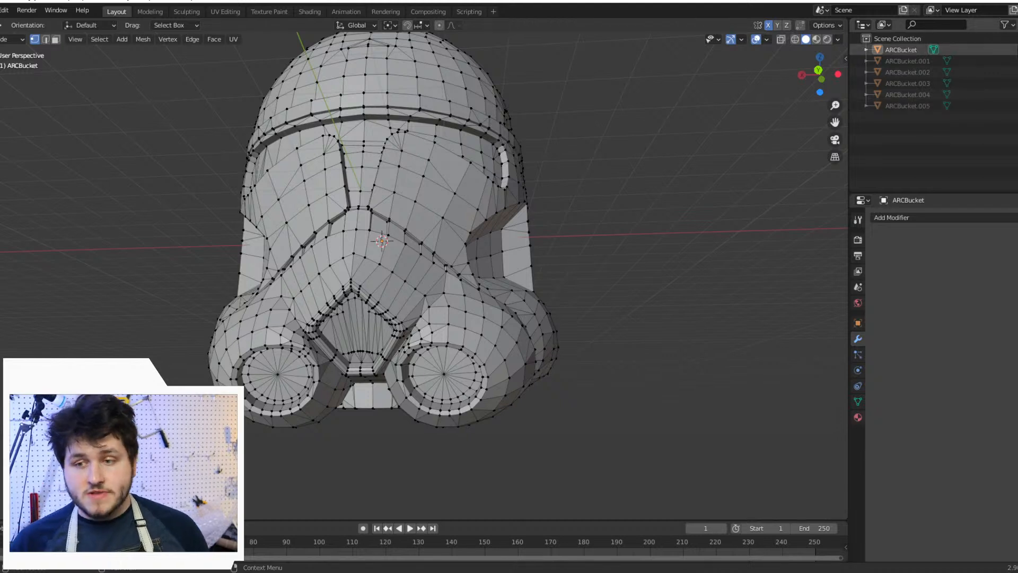
Step: Unhide the helmet parts ARCBucket.001 through ARCBucket.005 and switch to Object Mode
click(1017, 61)
click(1017, 73)
click(1017, 83)
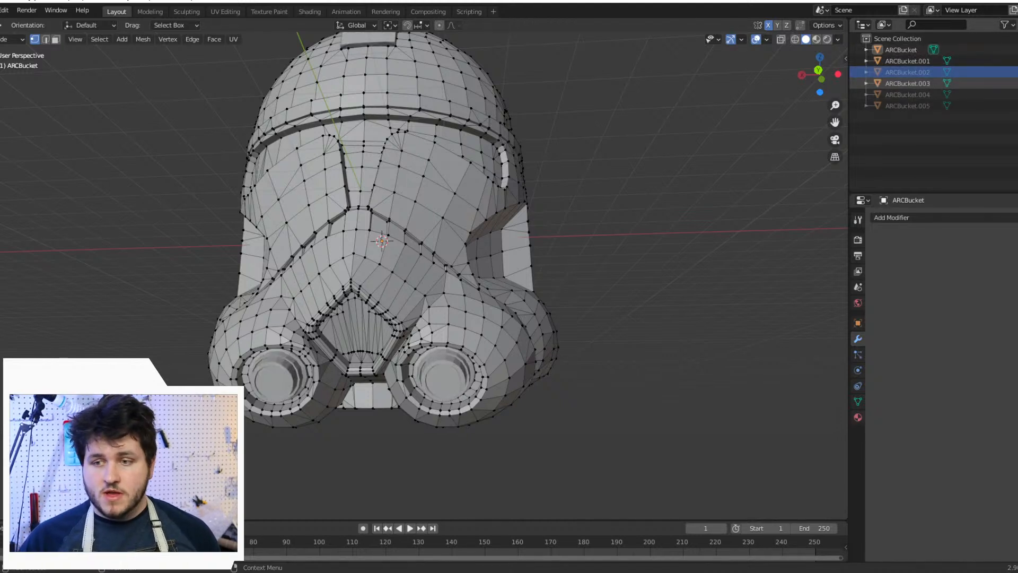
click(1017, 72)
click(1016, 95)
click(1017, 106)
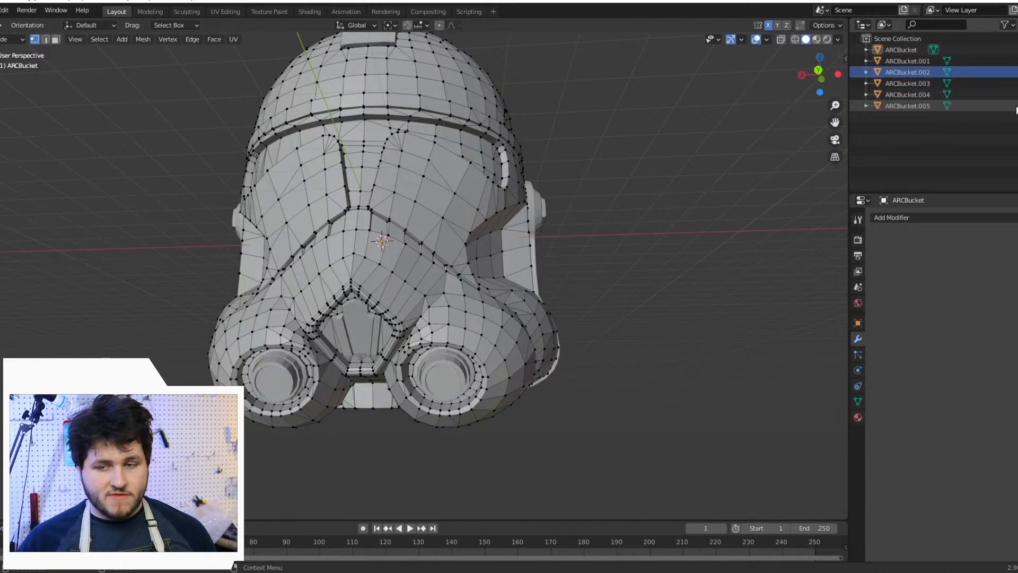
click(11, 39)
click(16, 50)
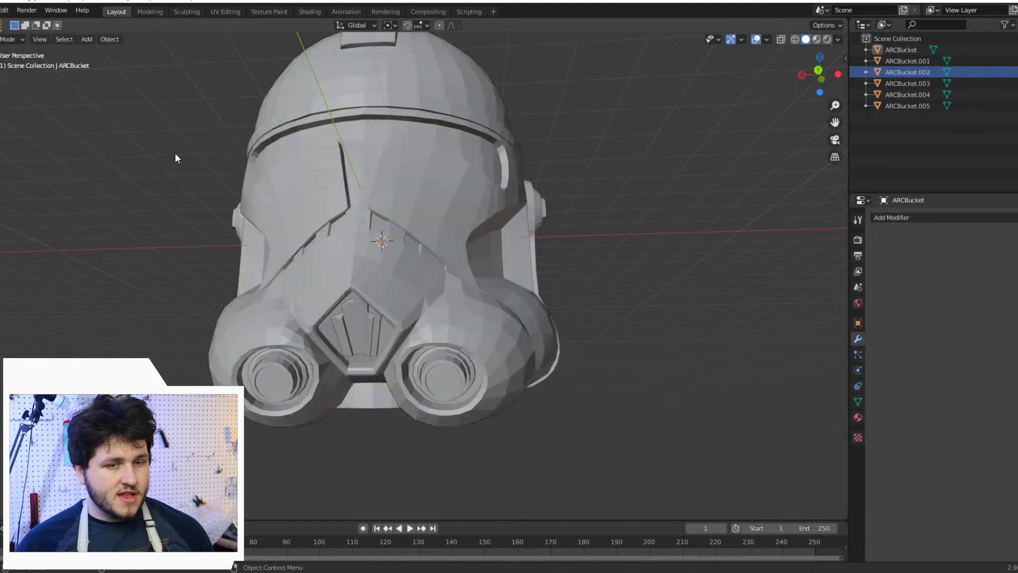
Step: Set the viewport shading colour to Random so each helmet part has its own colour
scroll(175, 152, down, 3)
middle_drag(419, 214, 356, 240)
scroll(417, 189, up, 5)
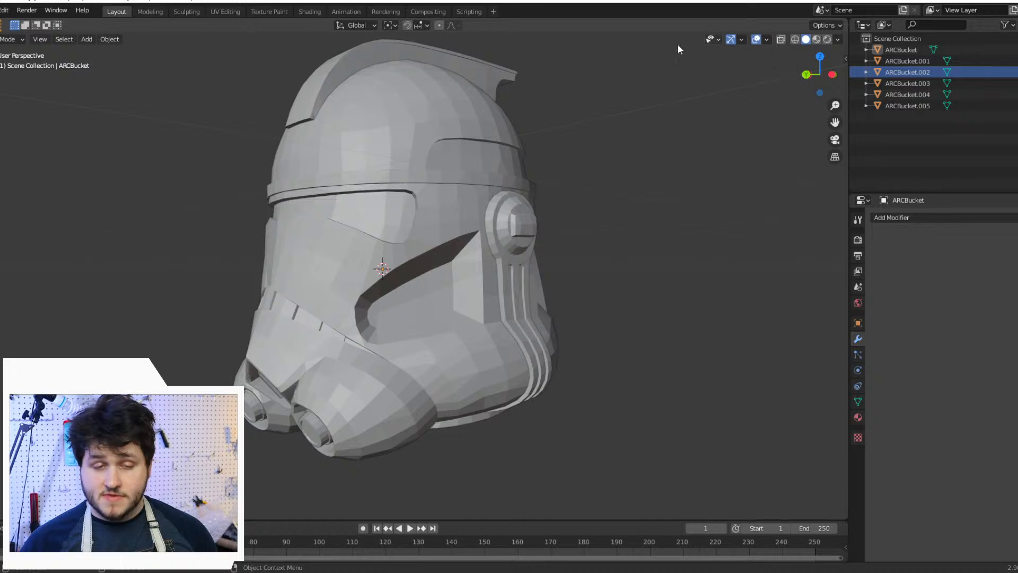
click(717, 39)
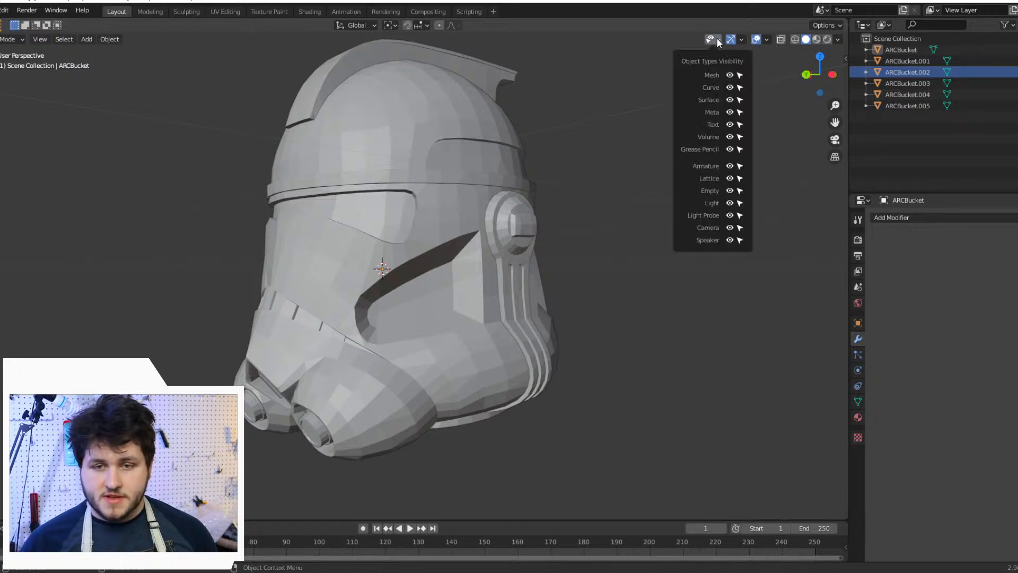
click(837, 40)
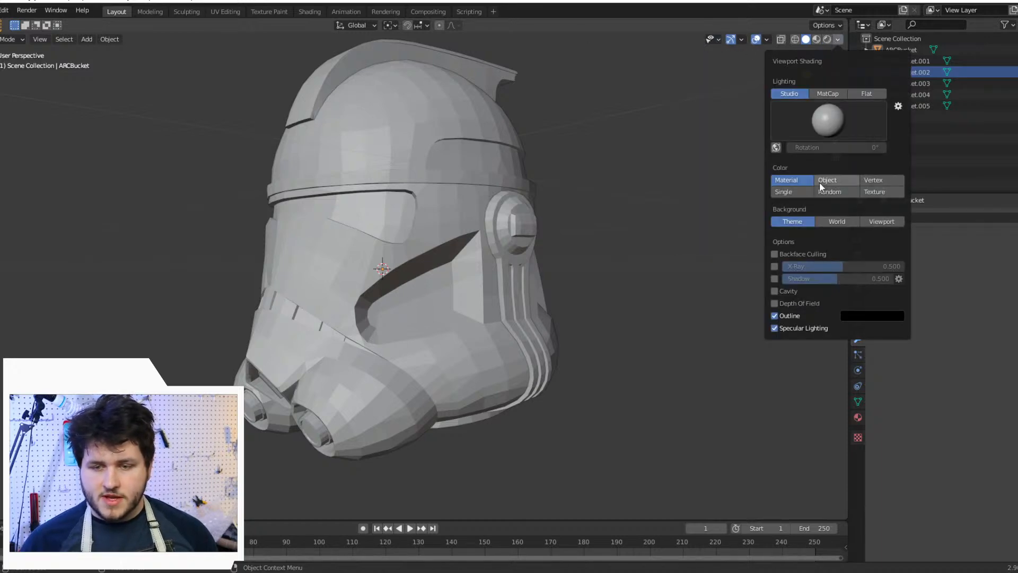
click(831, 192)
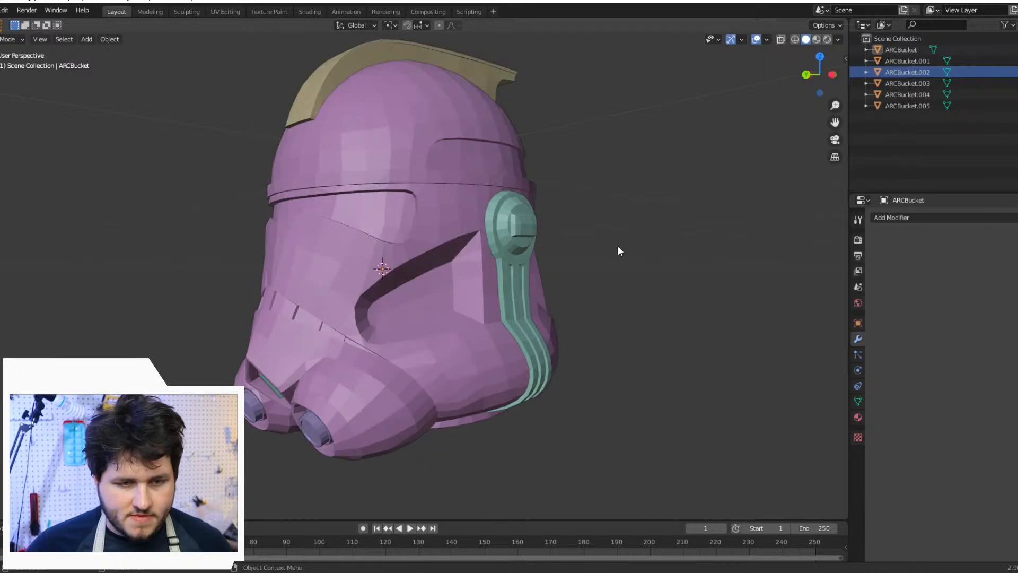
Step: Inspect the coloured helmet parts from several sides, including the brow ridge and visor area up close
mouse_move(617, 245)
middle_down()
mouse_move(669, 233)
mouse_move(643, 262)
mouse_move(691, 193)
mouse_move(652, 216)
mouse_move(677, 292)
mouse_move(685, 242)
mouse_move(751, 254)
mouse_move(779, 245)
mouse_move(746, 281)
mouse_move(689, 285)
mouse_move(655, 314)
mouse_move(586, 316)
mouse_move(583, 295)
mouse_move(630, 255)
middle_up()
middle_drag(601, 257, 418, 293)
scroll(606, 325, up, 3)
scroll(581, 316, up, 4)
middle_drag(362, 265, 382, 269)
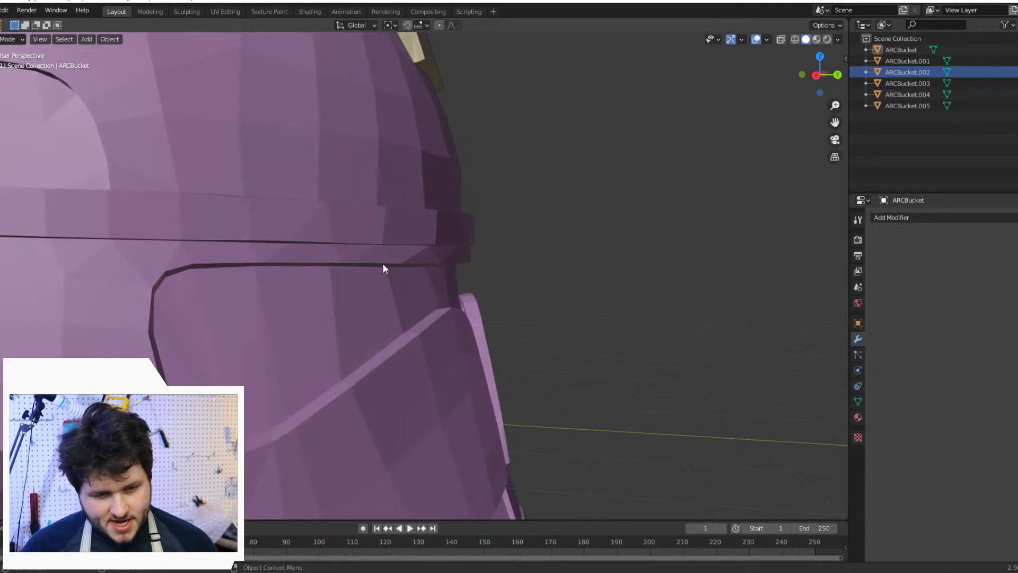
middle_drag(457, 275, 527, 319)
scroll(428, 281, down, 8)
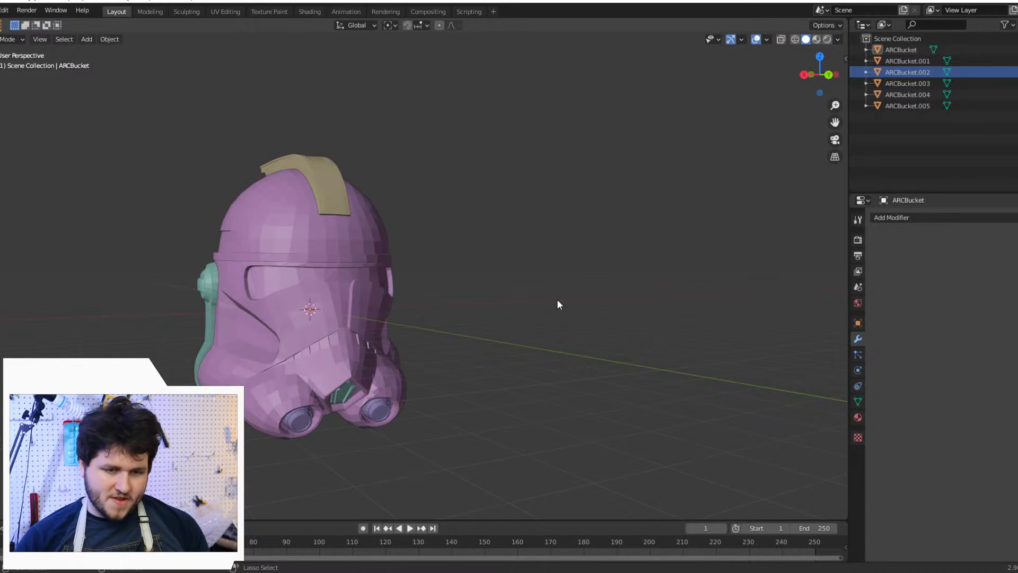
Step: Save the project, select all helmet parts and export them as an OBJ named "ARC Trooper Sliced Draft A"
key(ctrl+s)
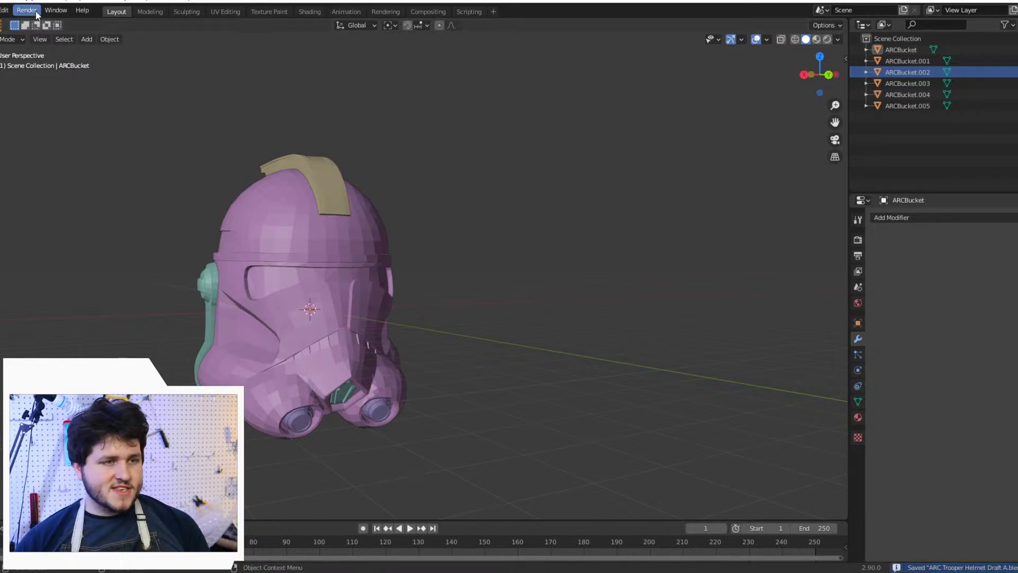
key(a)
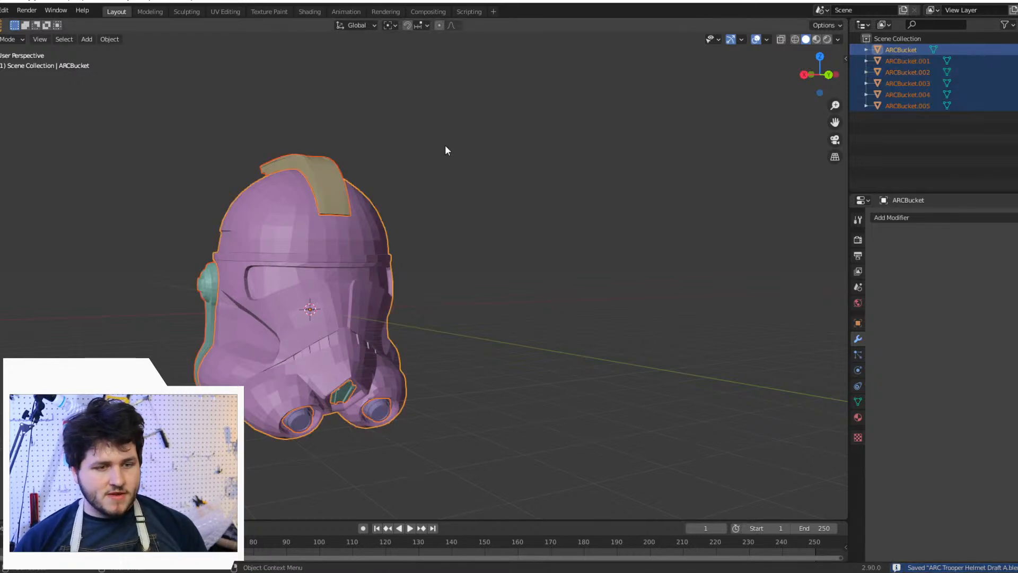
click(2, 10)
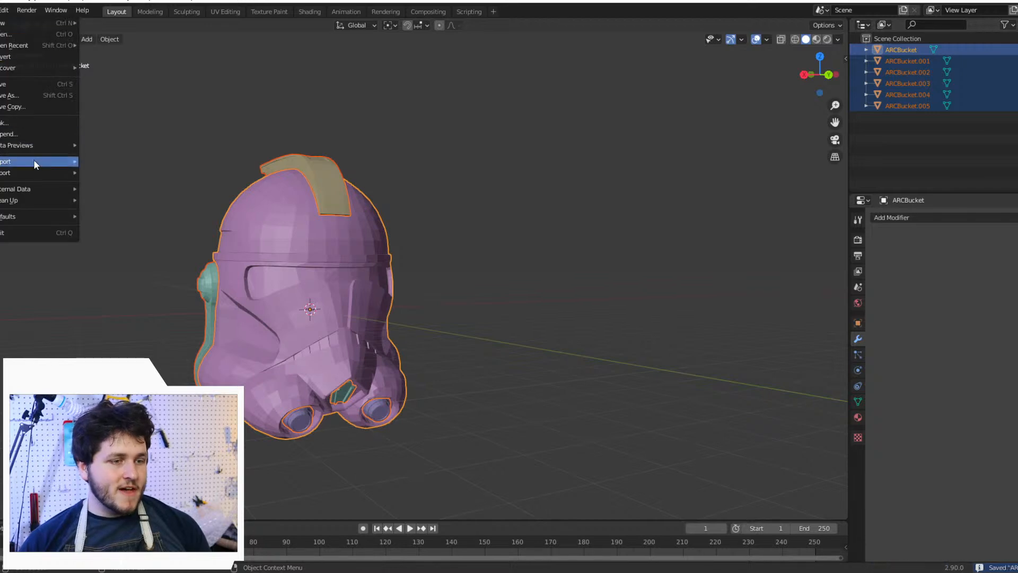
mouse_move(33, 171)
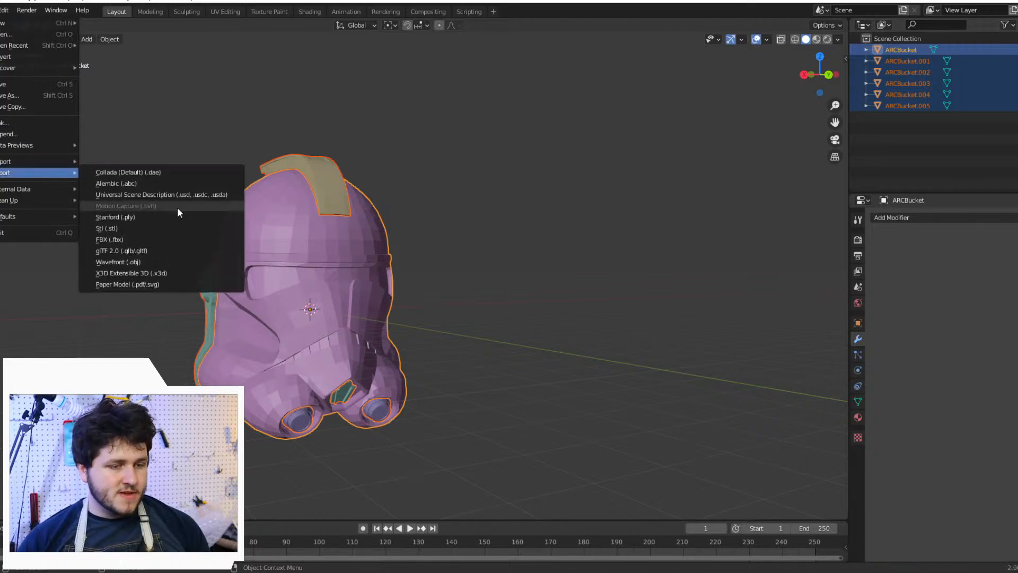
click(193, 261)
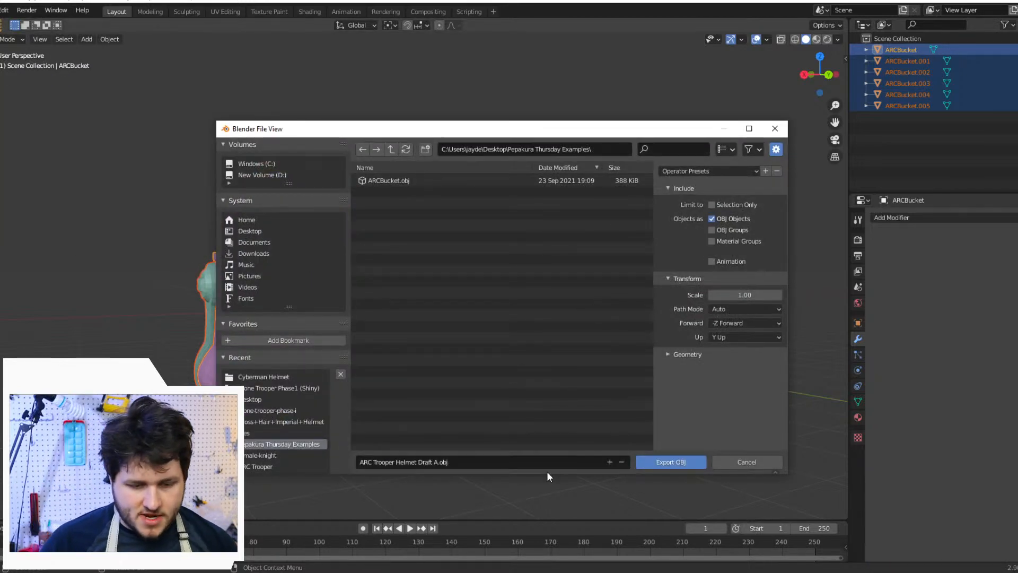
click(509, 462)
text(ARC Troo)
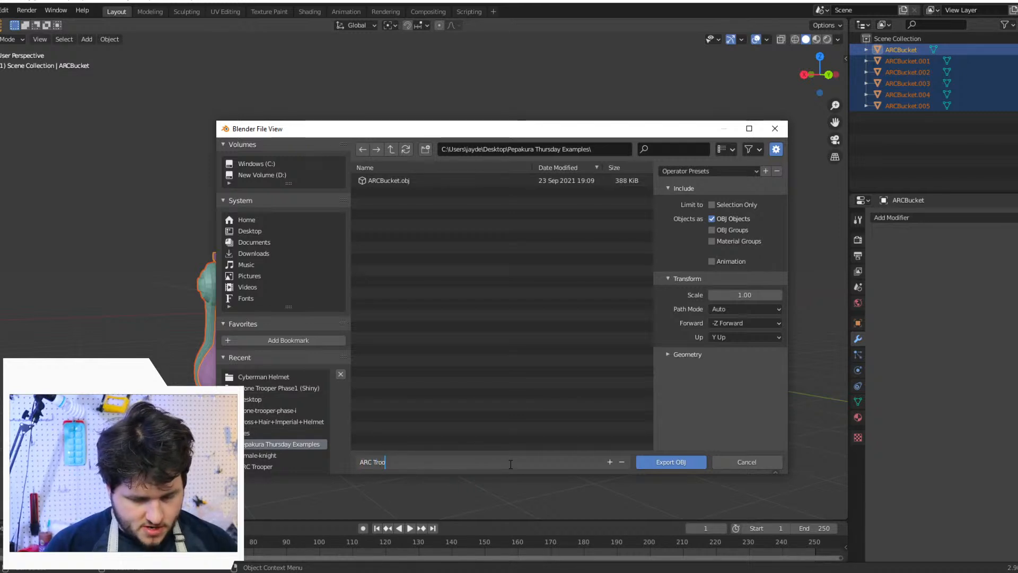
text(per Sliced Draft A)
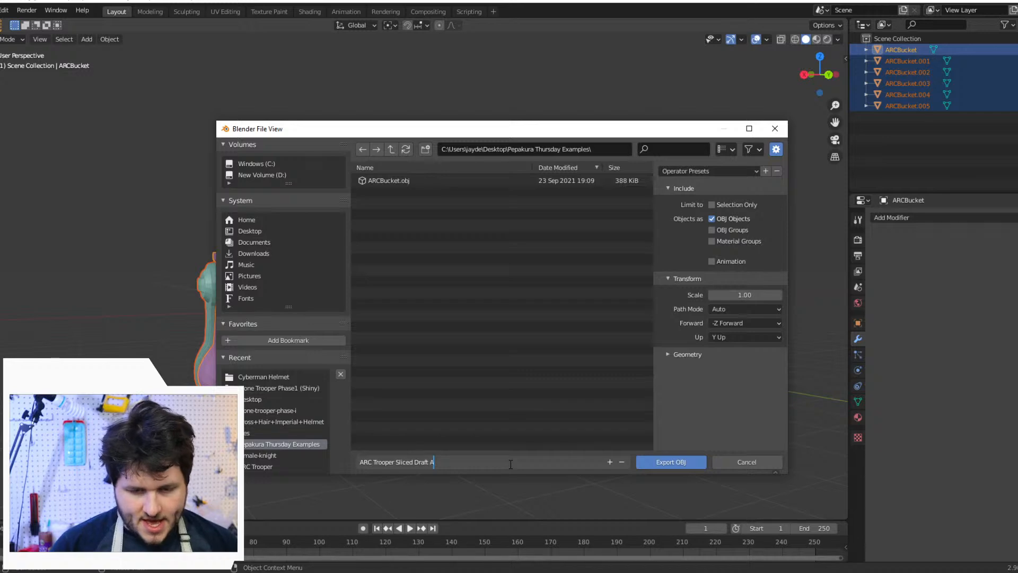
key(Return)
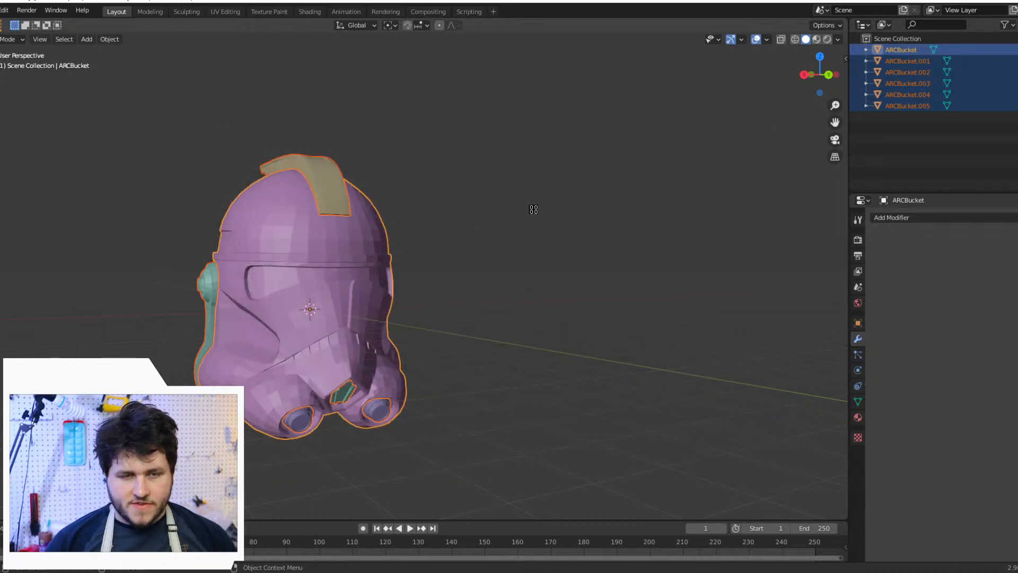
Step: Deselect the parts, save the project, switch to Pepakura Designer and open "ARC Trooper Sliced Draft A.obj"
click(585, 222)
key(ctrl+s)
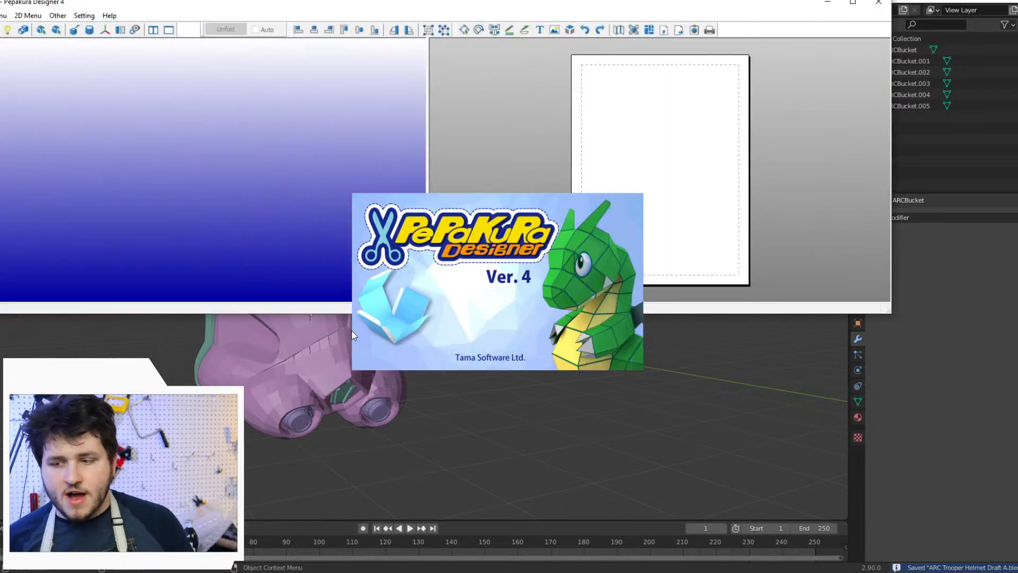
click(853, 2)
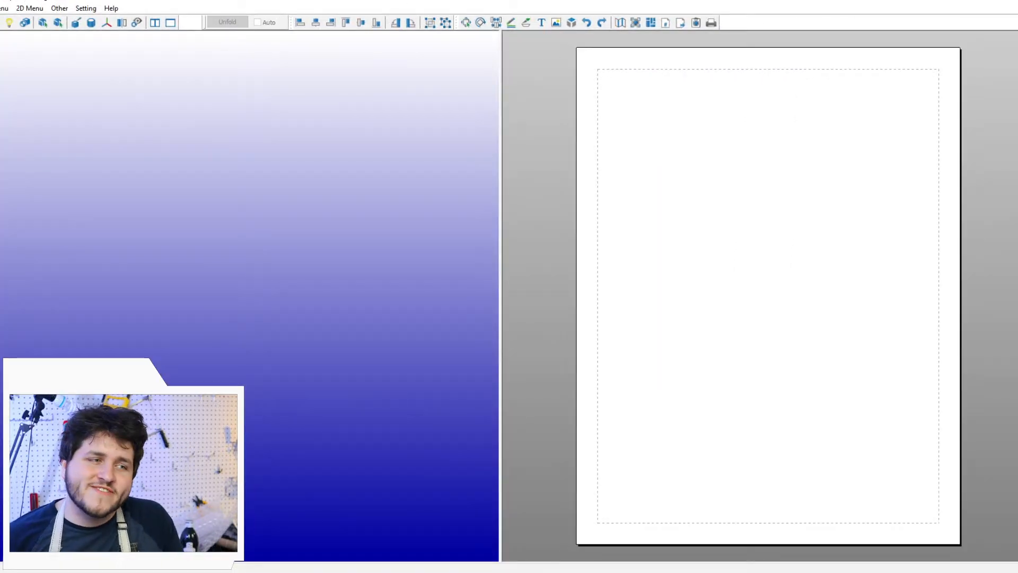
click(0, 22)
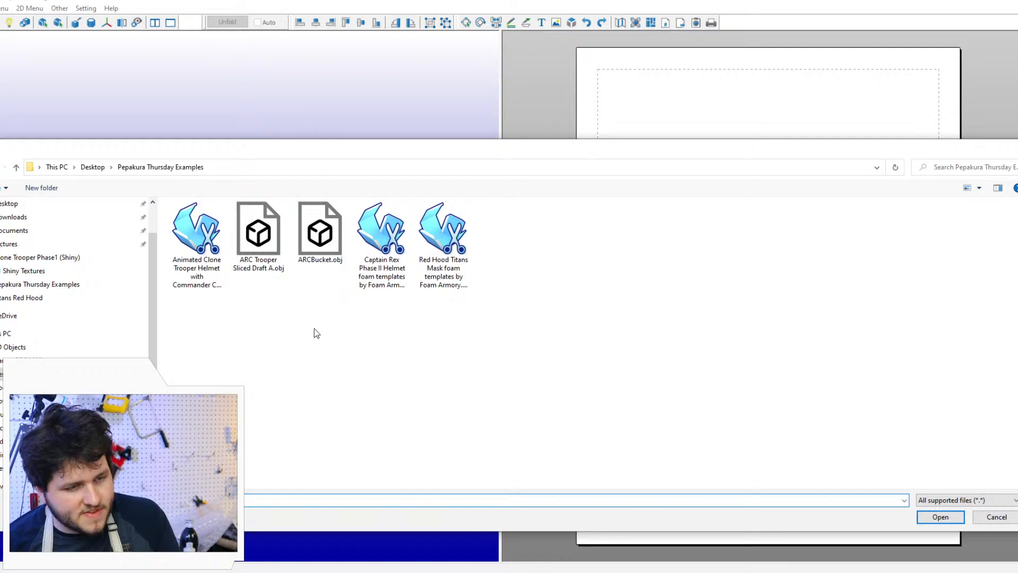
double_click(259, 230)
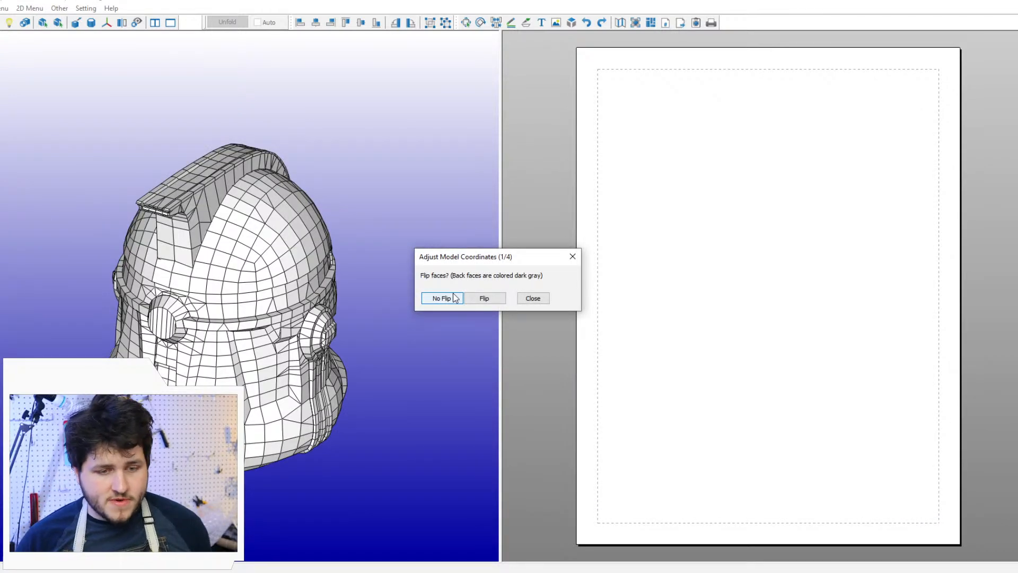
Step: Import the model without flipping faces, with the pink side as front, the bottom direction unchanged and a height of 13 in
click(454, 295)
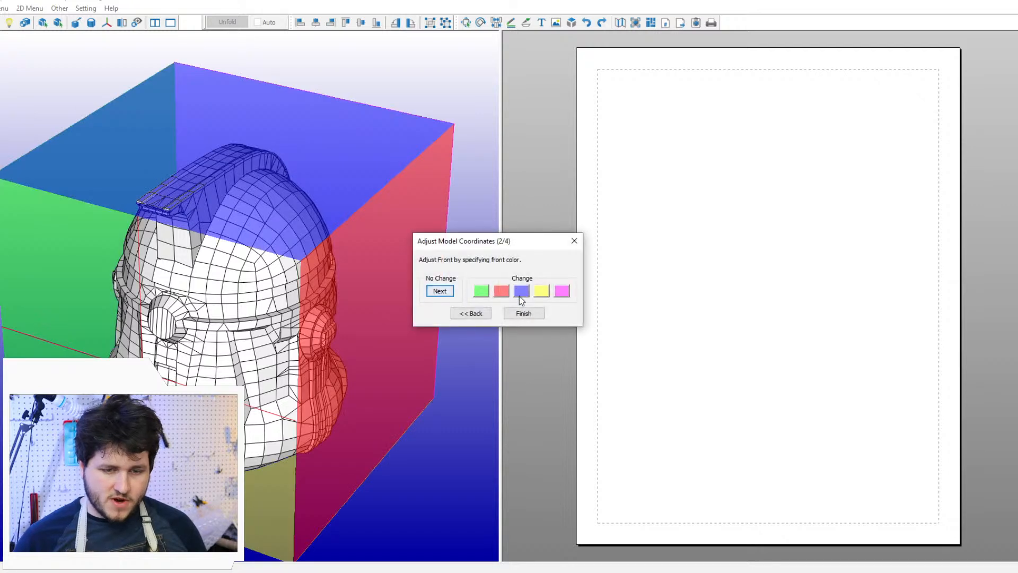
click(561, 291)
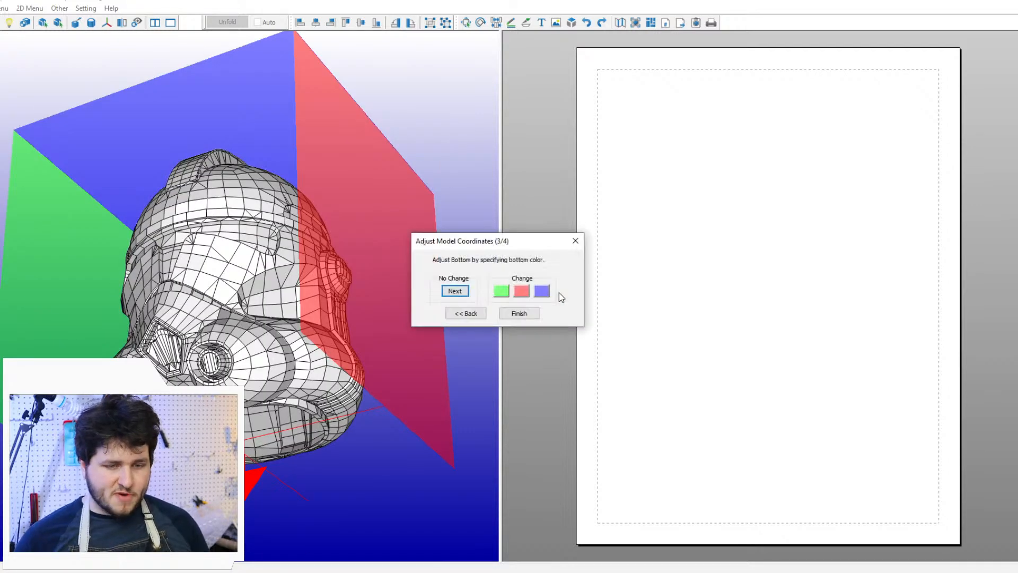
click(454, 291)
click(470, 286)
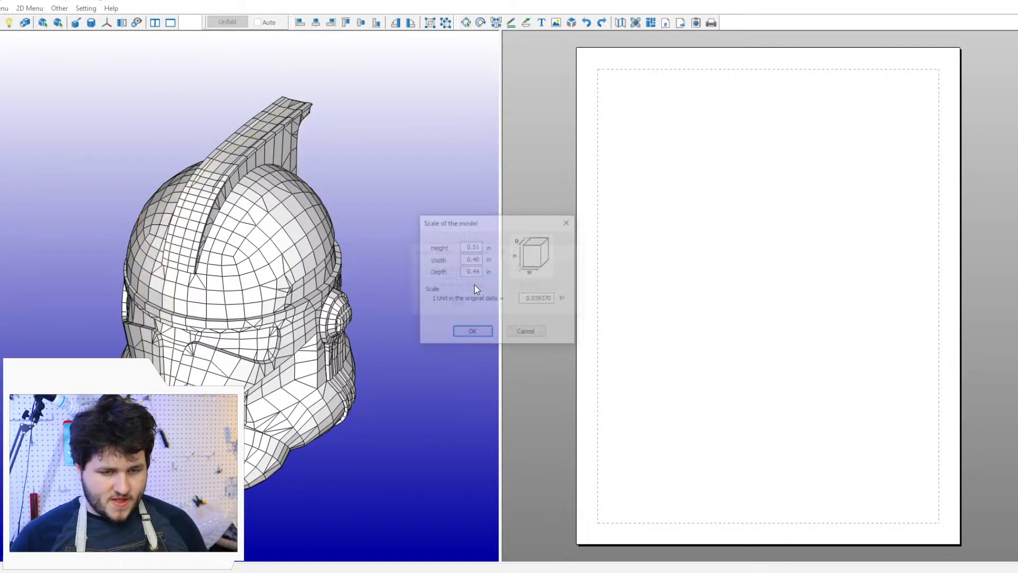
key(Return)
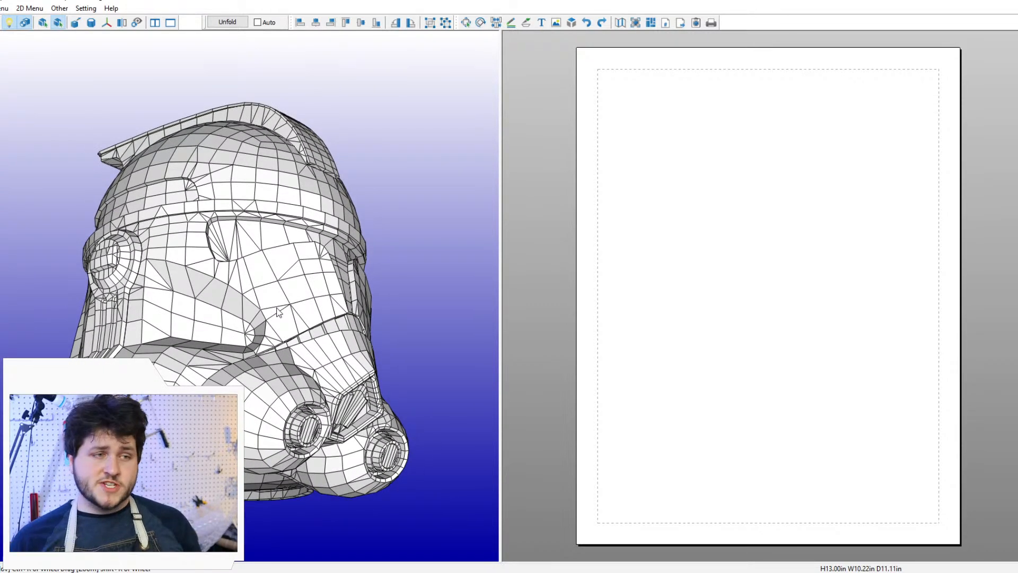
Step: Show the object list, hide the helmet parts one after another and display only the main helmet shell
click(3, 8)
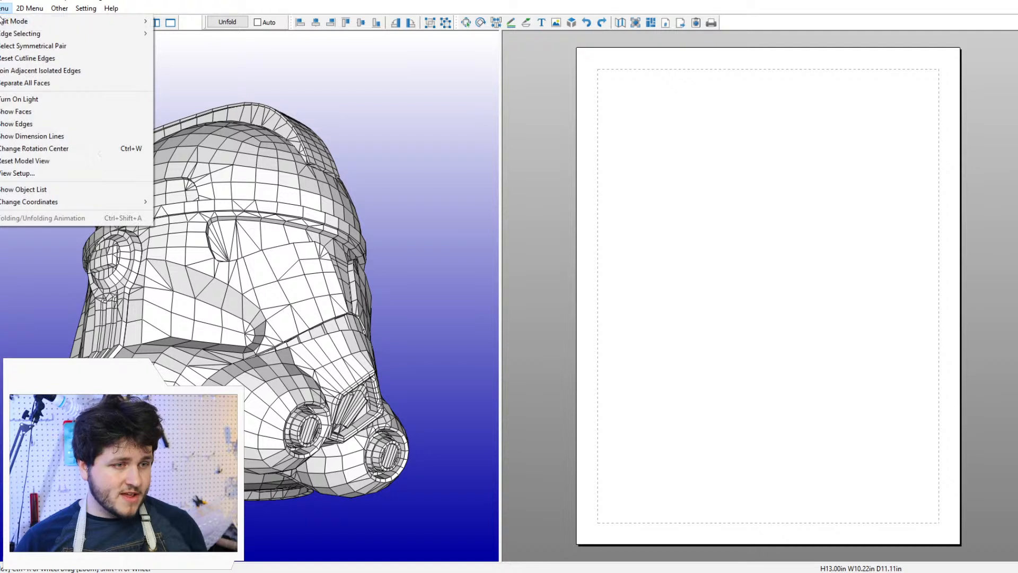
click(58, 187)
ctrl+click(6, 53)
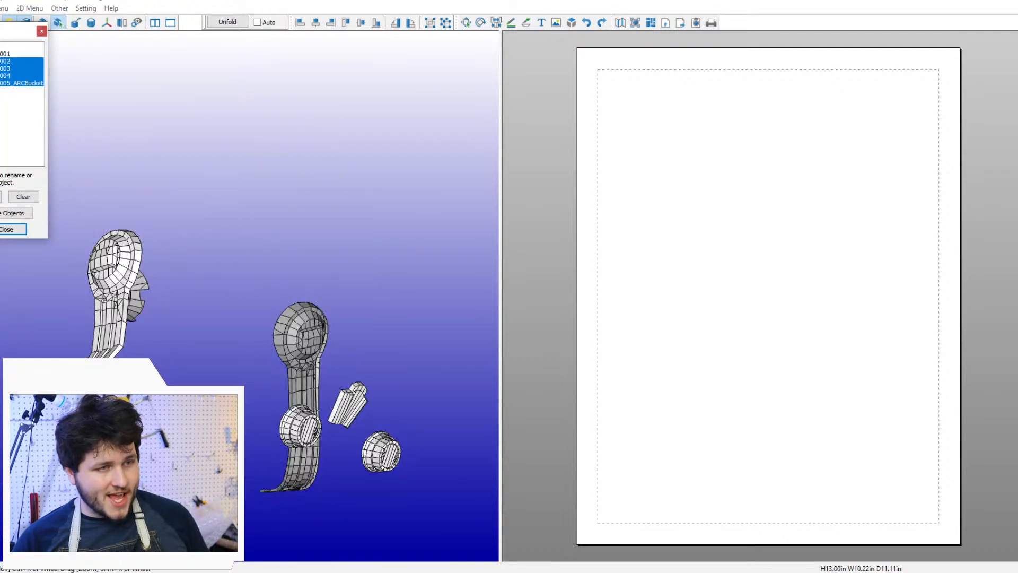
ctrl+click(6, 60)
ctrl+click(5, 68)
ctrl+click(5, 69)
ctrl+click(4, 75)
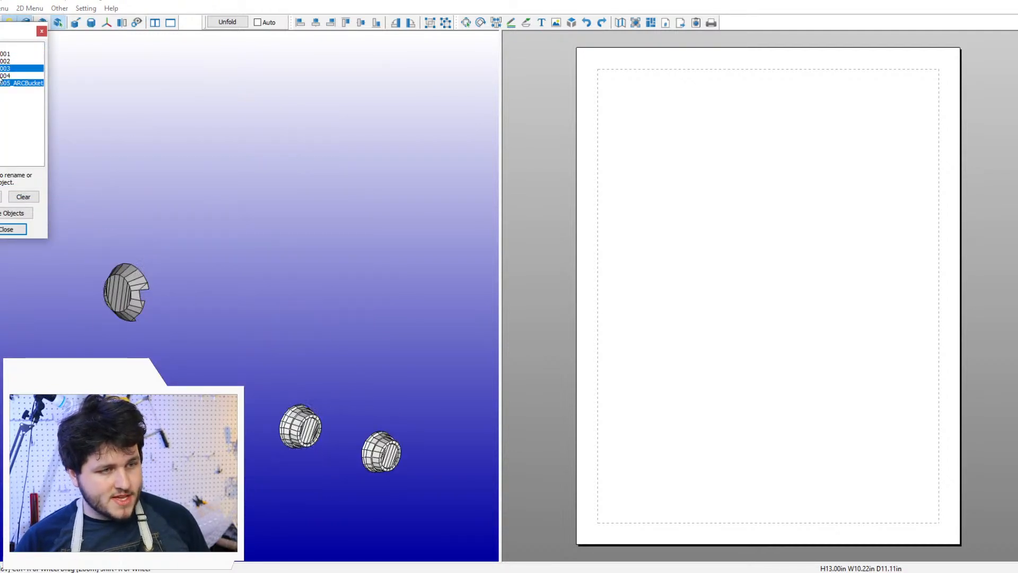
ctrl+click(4, 69)
ctrl+click(3, 83)
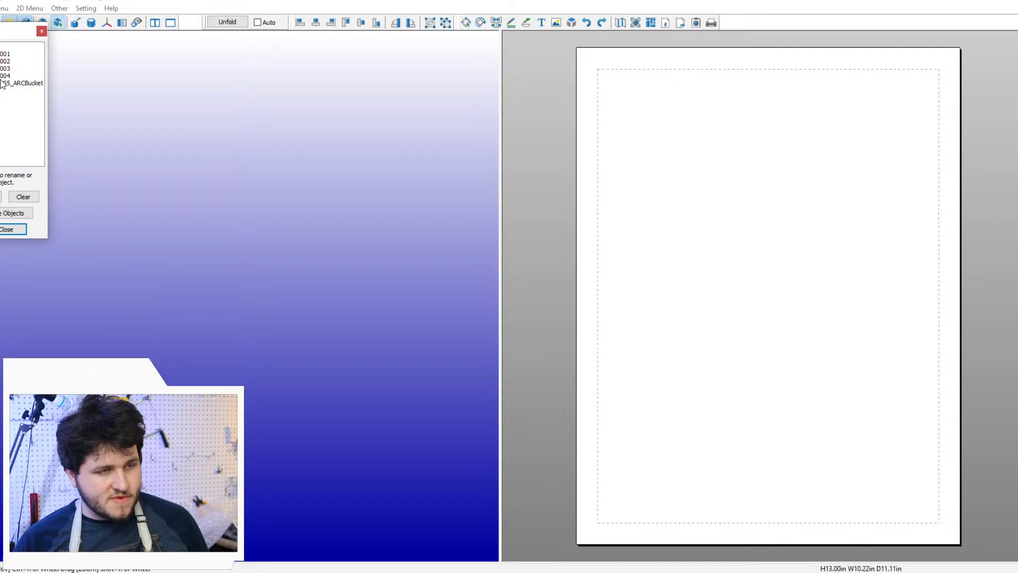
click(6, 49)
Step: Examine the isolated shell's dome, brow rim and rear up close, and close the object list
right_drag(345, 250, 370, 276)
scroll(371, 278, up, 8)
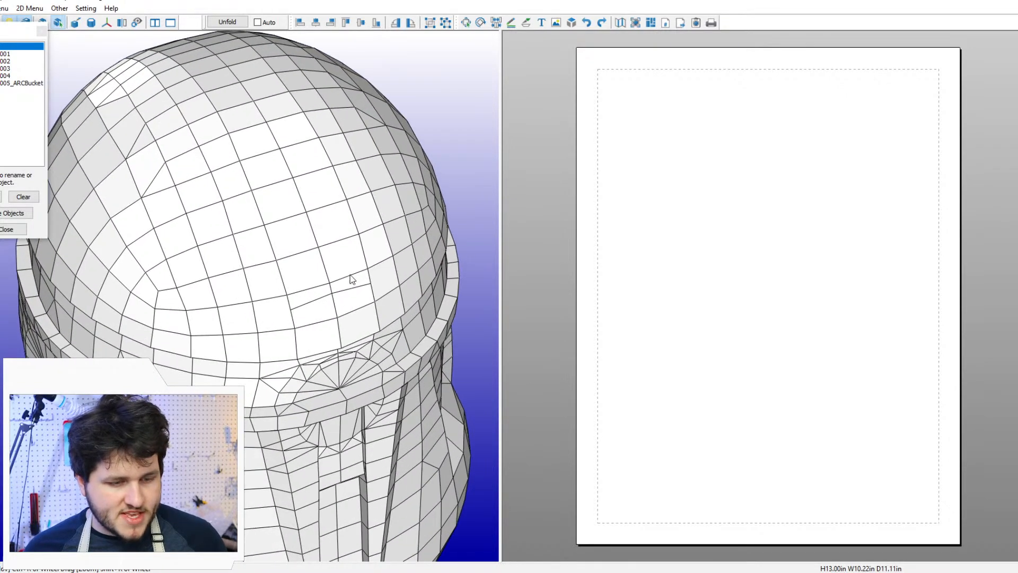
scroll(431, 275, down, 8)
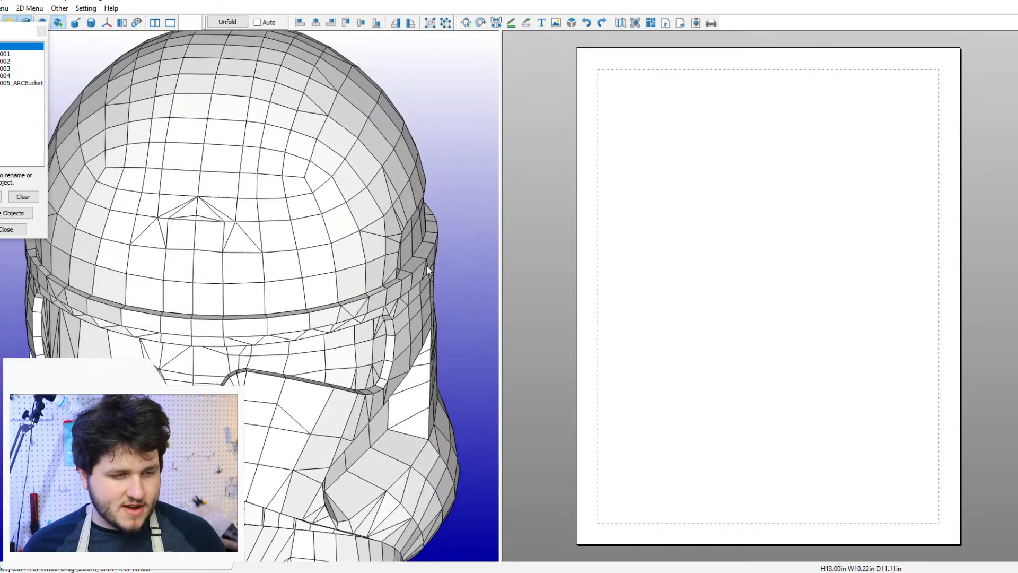
right_drag(425, 271, 297, 152)
scroll(297, 144, up, 3)
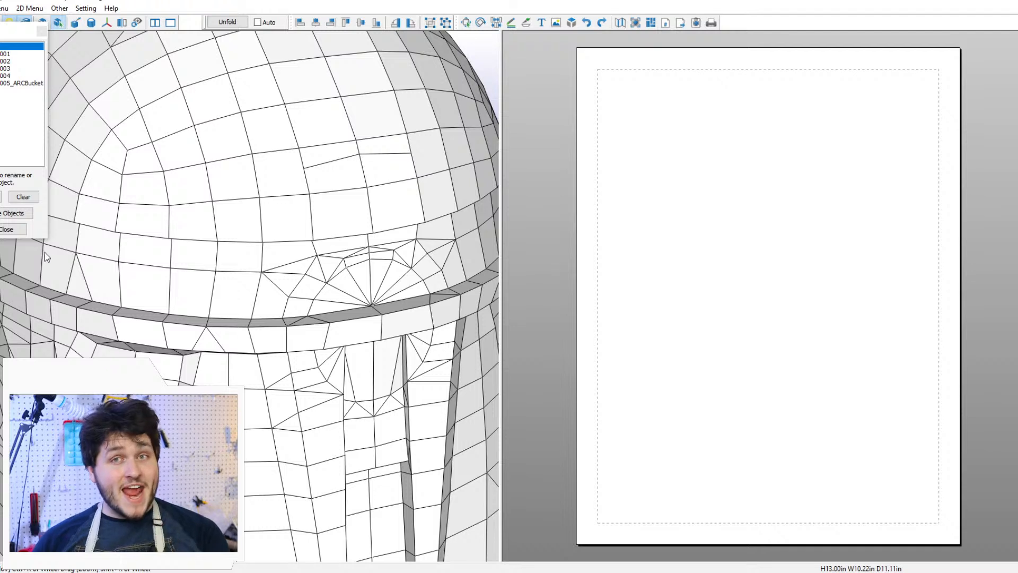
click(21, 229)
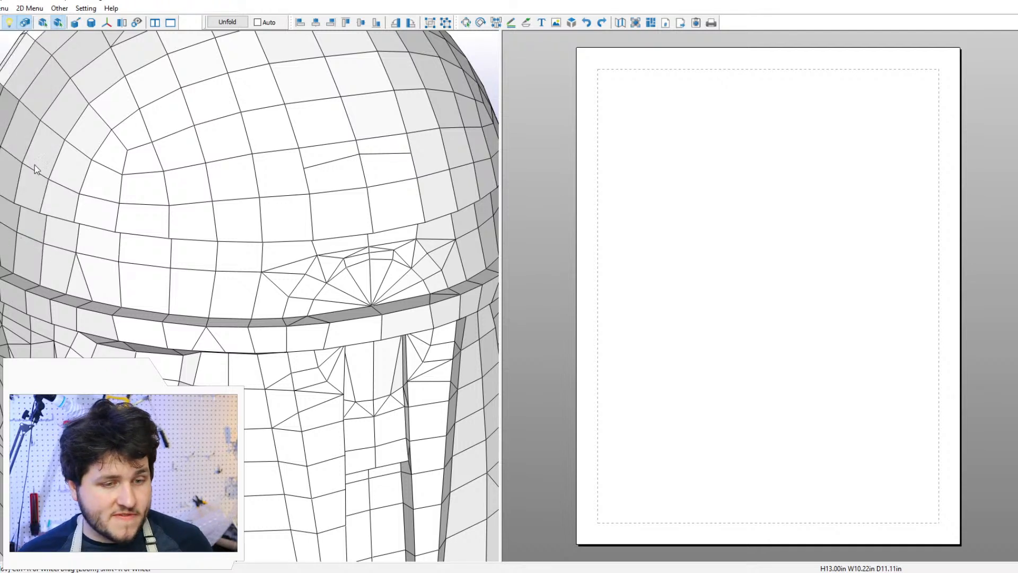
Step: Try to divide an edge on the rear of the shell's dome with the 3D model editing tools
click(3, 5)
mouse_move(24, 22)
click(179, 46)
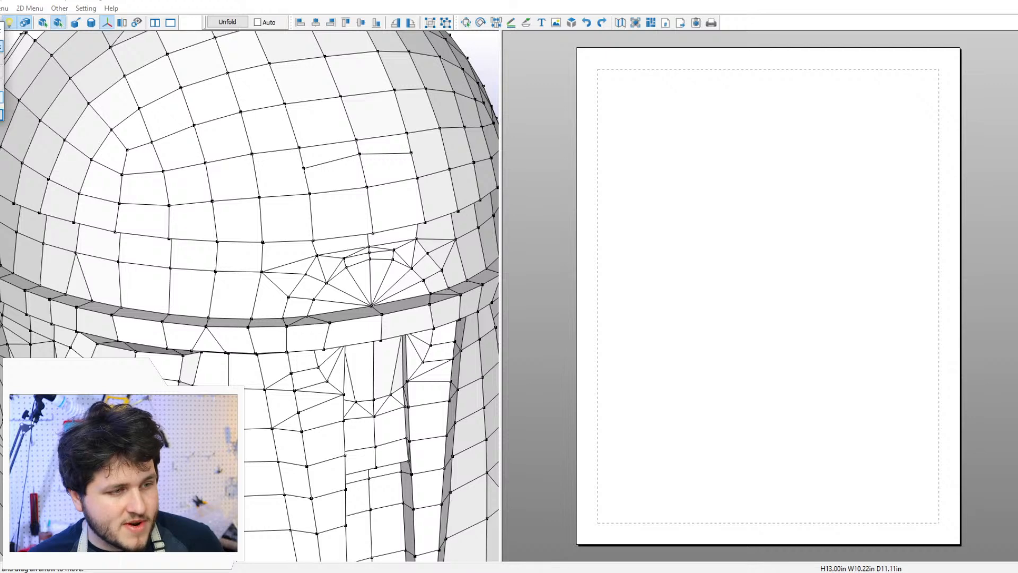
click(1, 85)
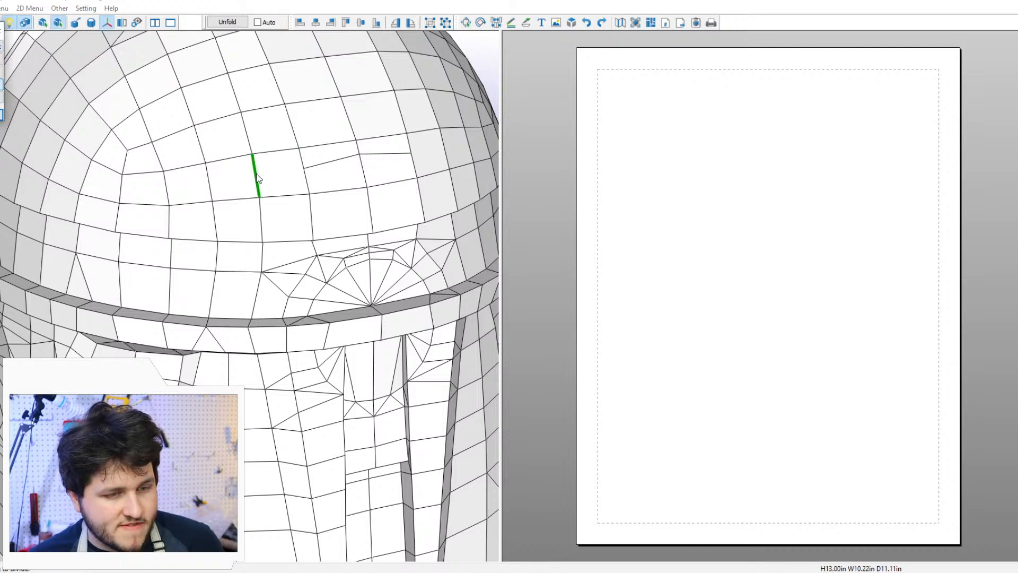
click(259, 178)
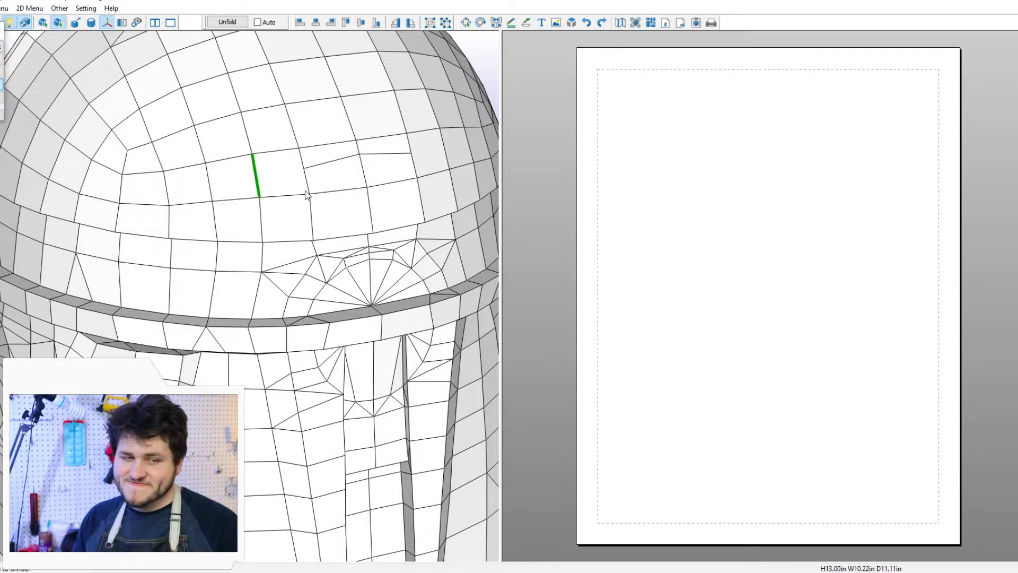
Step: Switch to Blender, select the helmet shell ARCBucket and enter Edit Mode
key(alt+Tab)
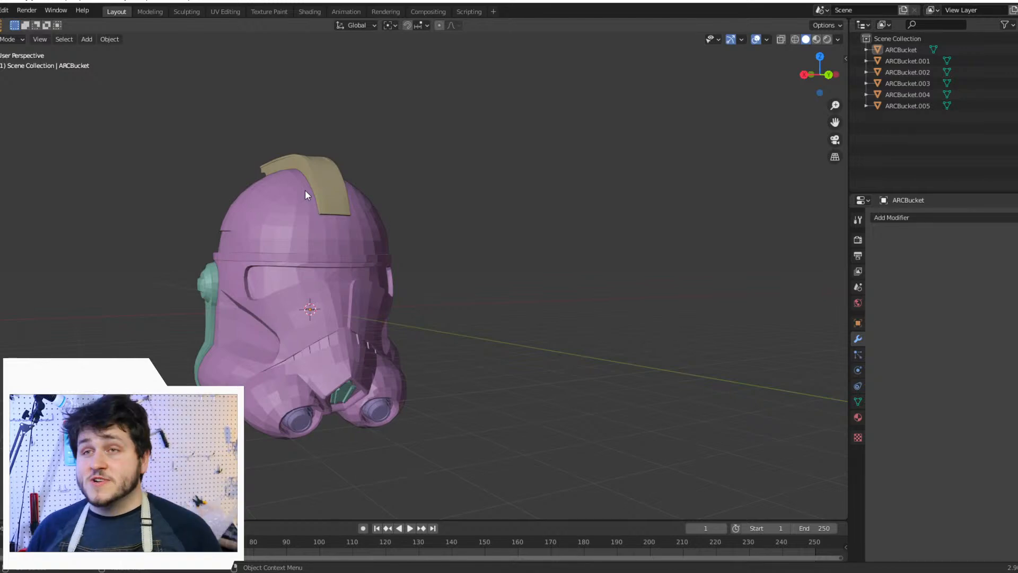
scroll(304, 190, up, 4)
scroll(280, 212, down, 3)
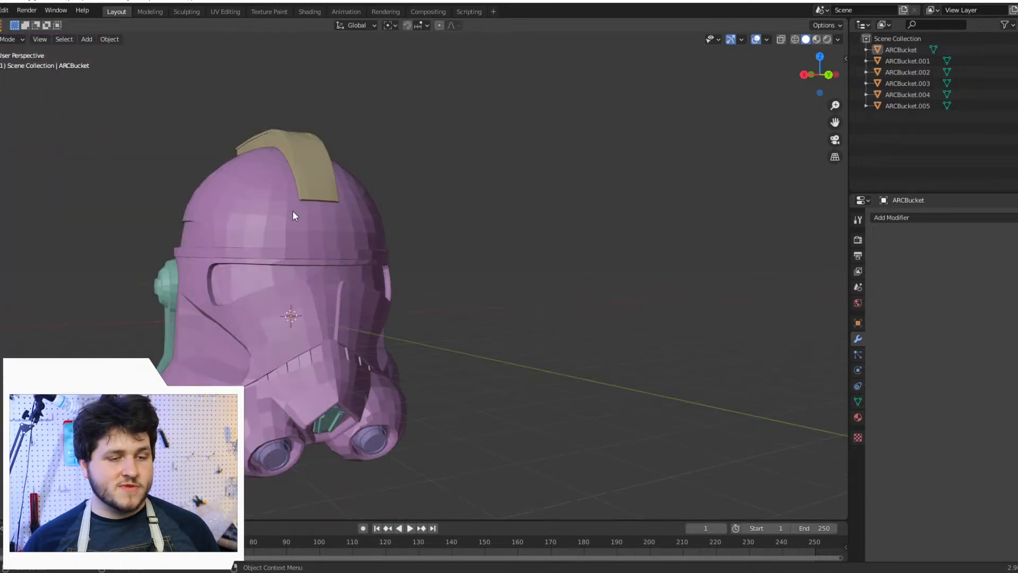
click(292, 211)
click(8, 40)
click(16, 65)
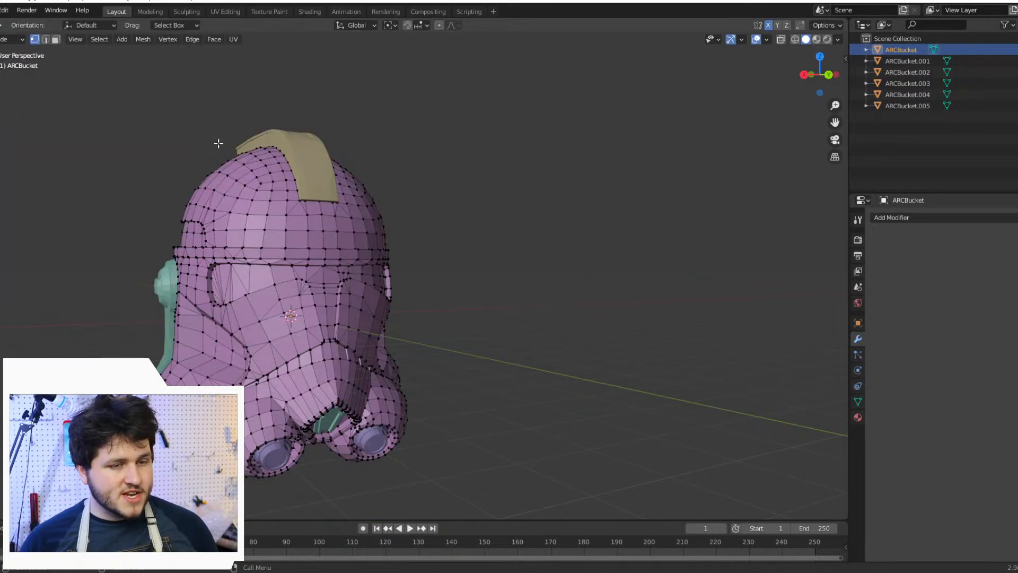
Step: Select the vertex pairs beside both lower rear corners of the crest, one side after the other
middle_drag(344, 165, 398, 229)
scroll(477, 174, up, 3)
scroll(397, 229, up, 2)
click(394, 285)
shift+click(467, 266)
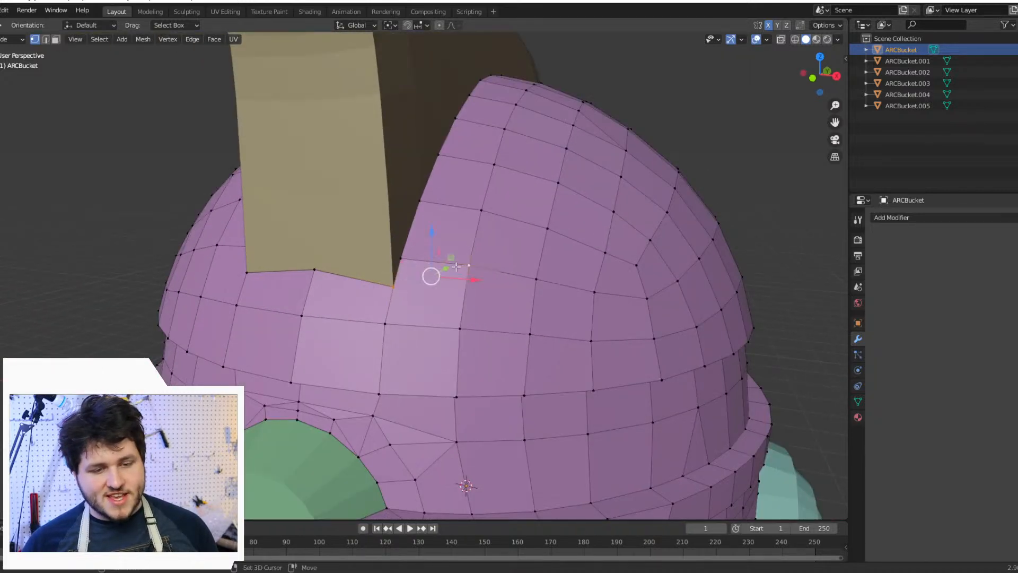
middle_drag(461, 274, 502, 288)
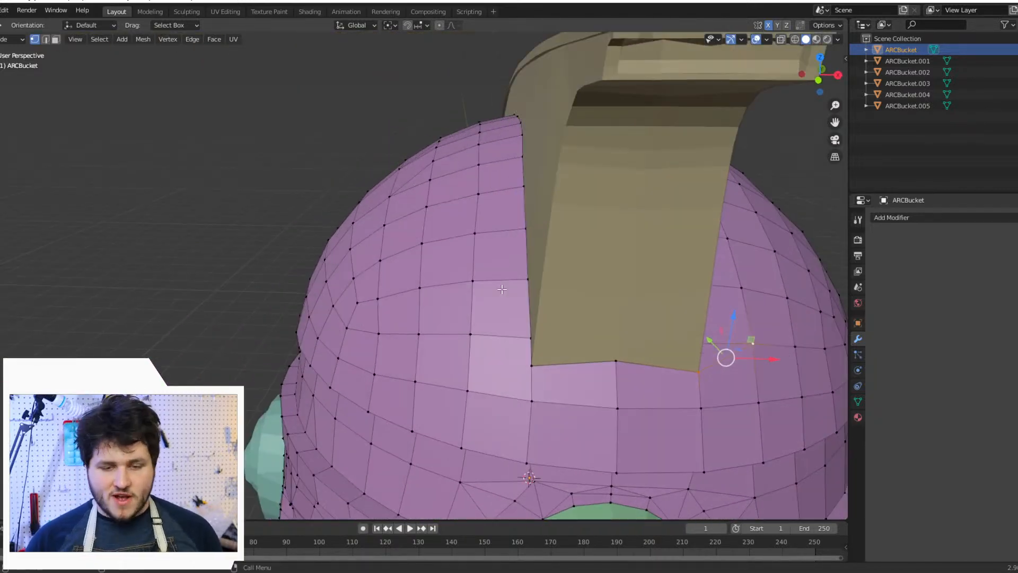
click(531, 364)
shift+click(487, 335)
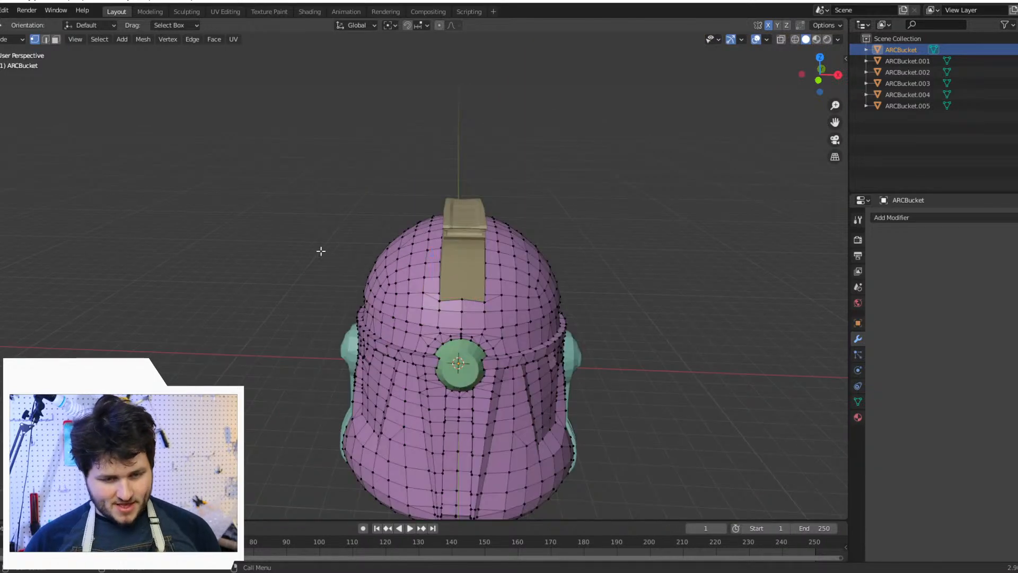
Step: Save the Blender project and export the helmet as Wavefront OBJ, overwriting ARC Trooper Sliced Draft A.obj in the Pepakura Thursday Examples folder
key(ctrl+s)
middle_drag(449, 271, 166, 211)
click(2, 10)
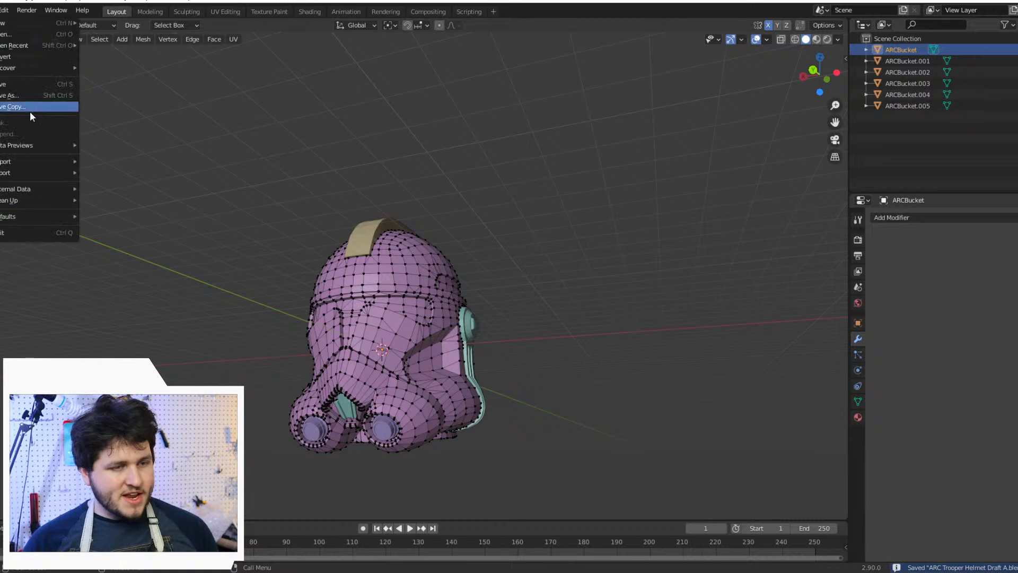
mouse_move(38, 165)
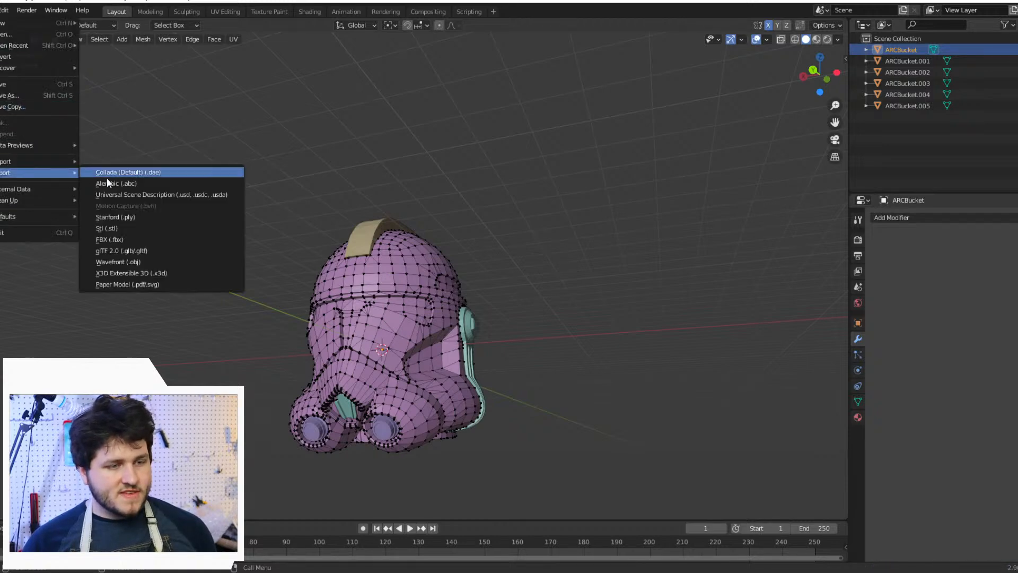
click(170, 262)
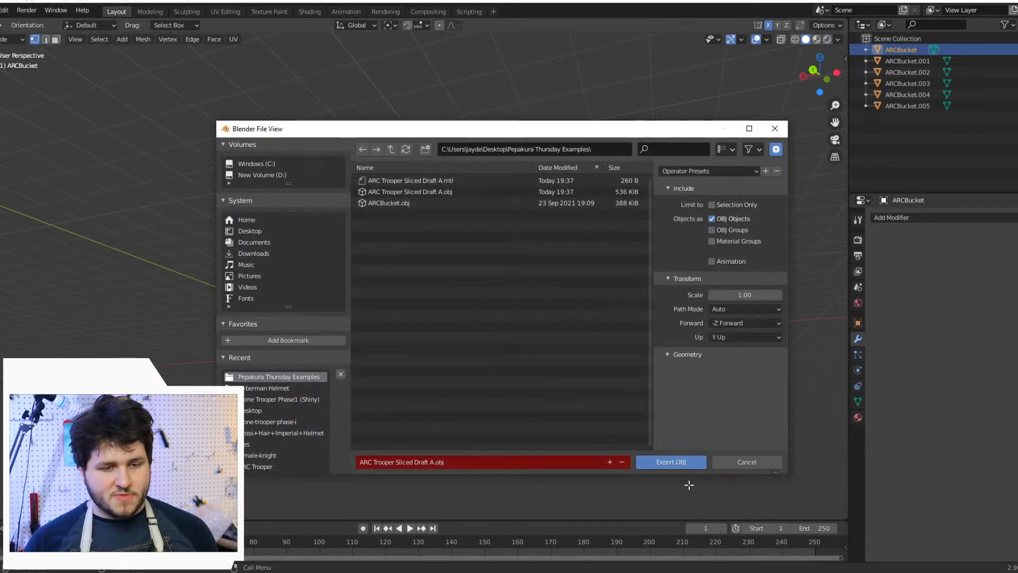
click(676, 464)
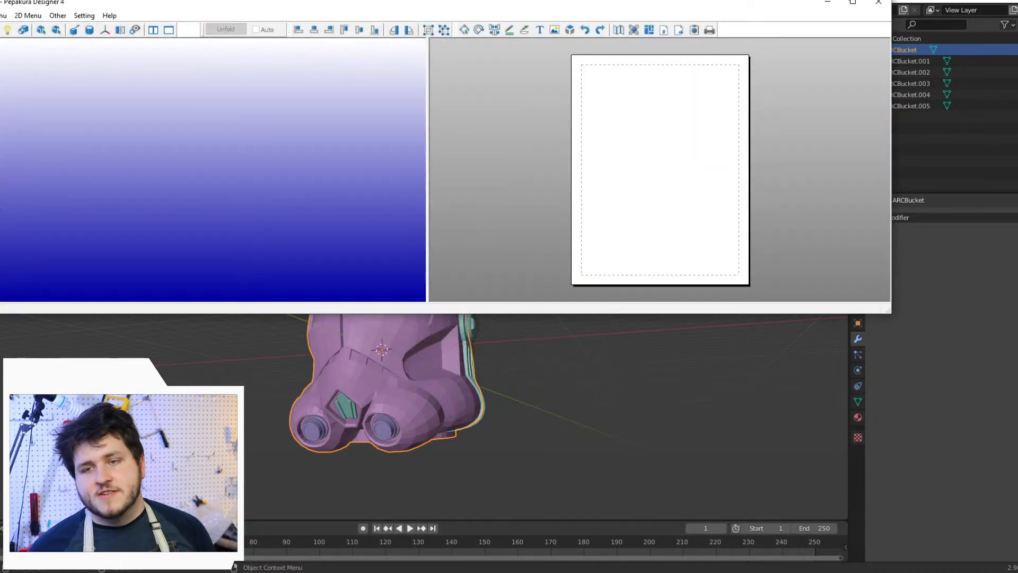
Step: Switch to Pepakura Designer, maximize it, open ARC Trooper Sliced Draft A.obj and close the model coordinate adjustment without flipping faces
click(854, 3)
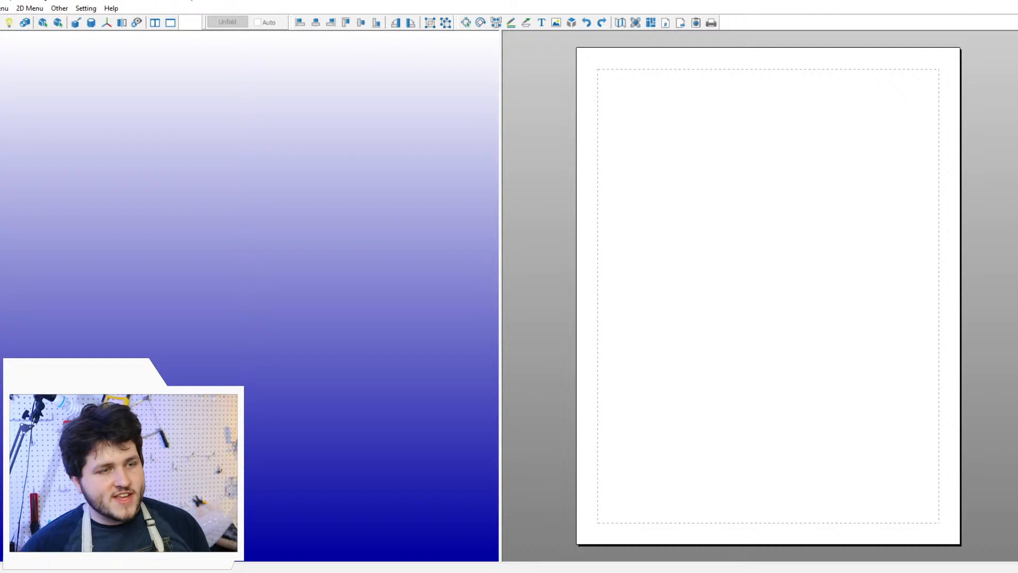
key(ctrl+o)
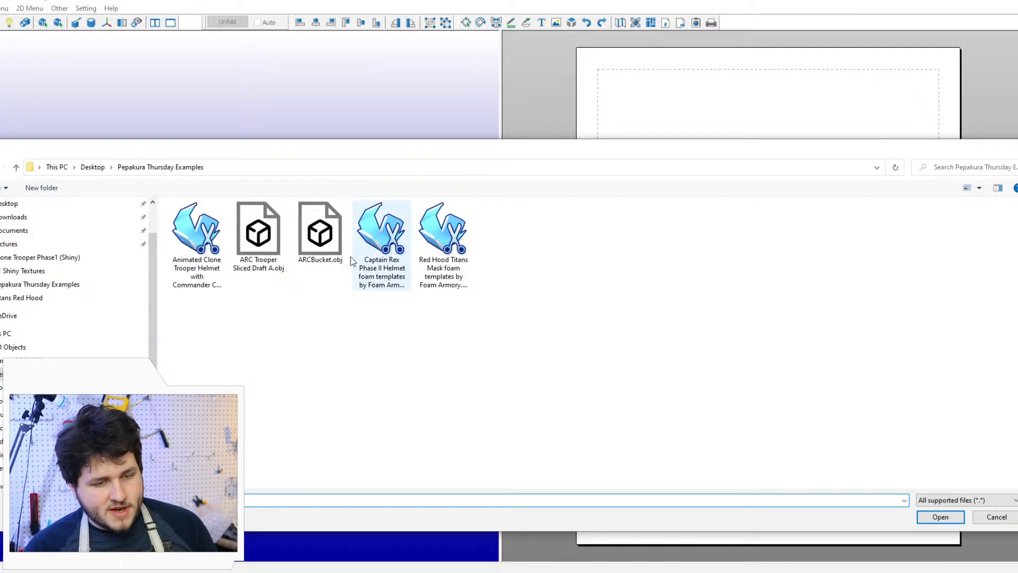
double_click(263, 229)
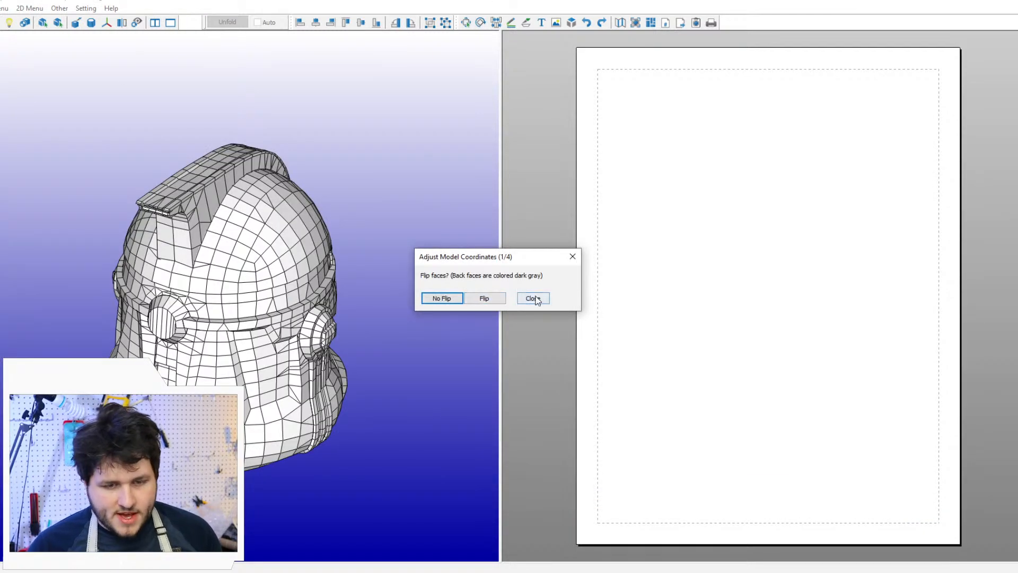
click(532, 298)
click(525, 329)
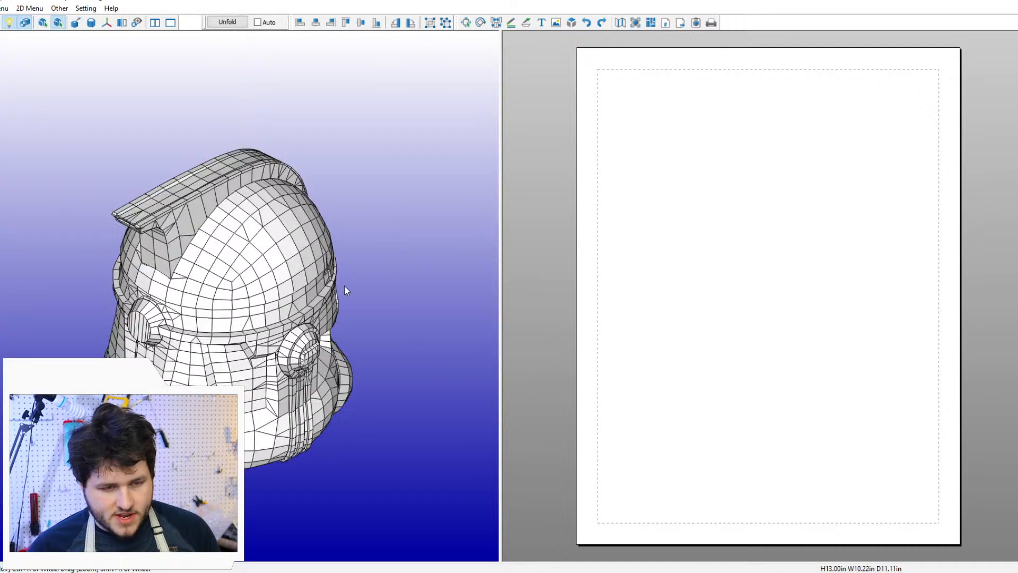
Step: Adjust the model coordinates without flipping faces, specify magenta as the front color, and close the adjustment
click(5, 8)
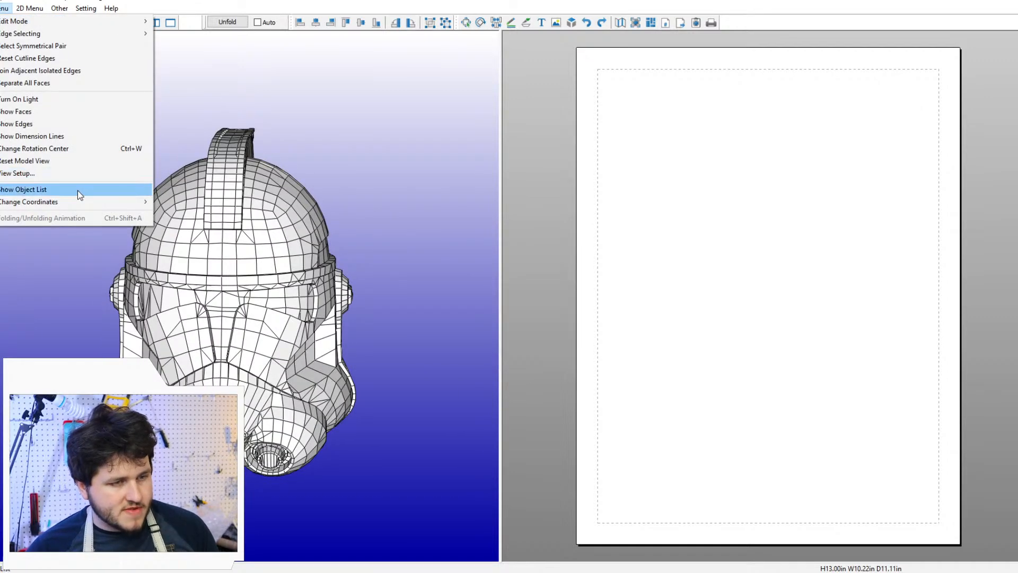
mouse_move(78, 202)
click(178, 205)
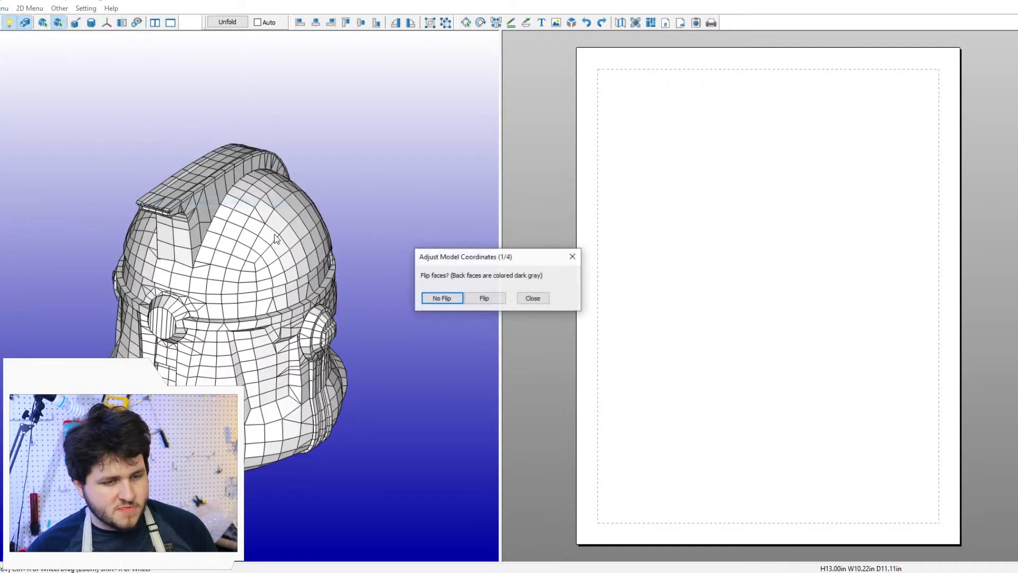
click(459, 296)
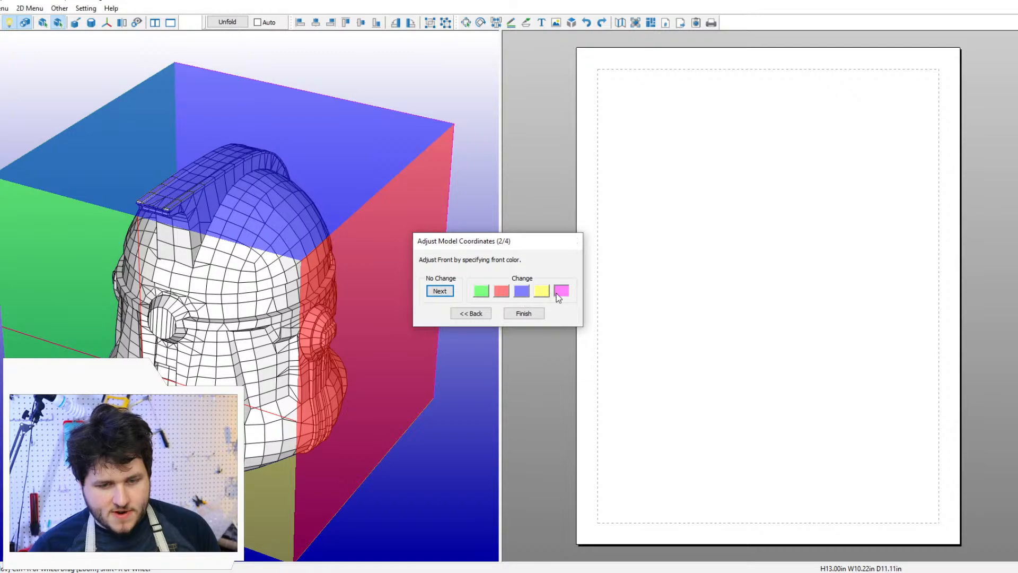
click(561, 293)
click(576, 240)
Step: Examine the helmet's face, side and ear details from several angles to see where pieces can be separated
right_drag(337, 301, 507, 280)
right_drag(406, 290, 564, 275)
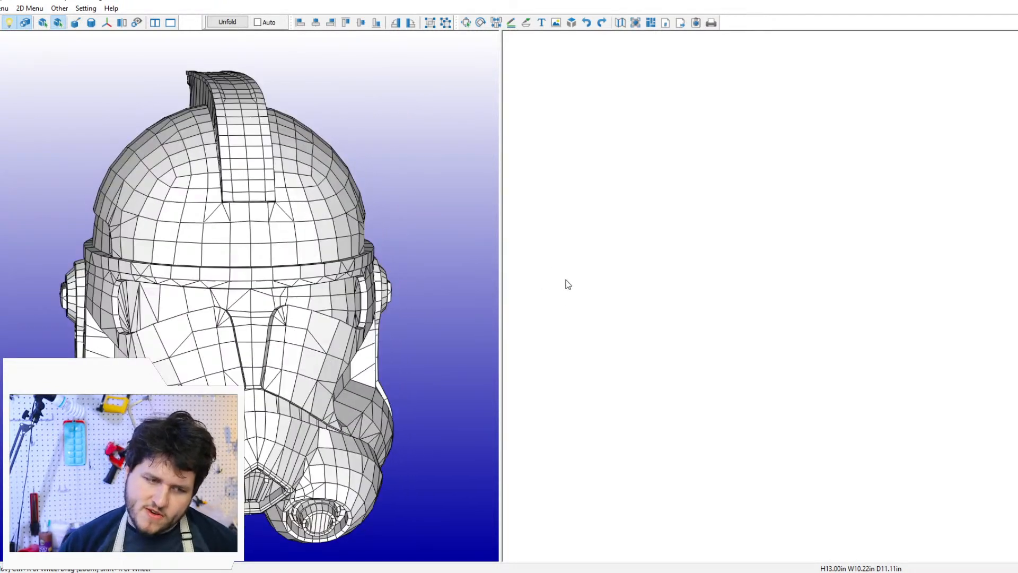
scroll(343, 308, up, 3)
scroll(331, 317, up, 4)
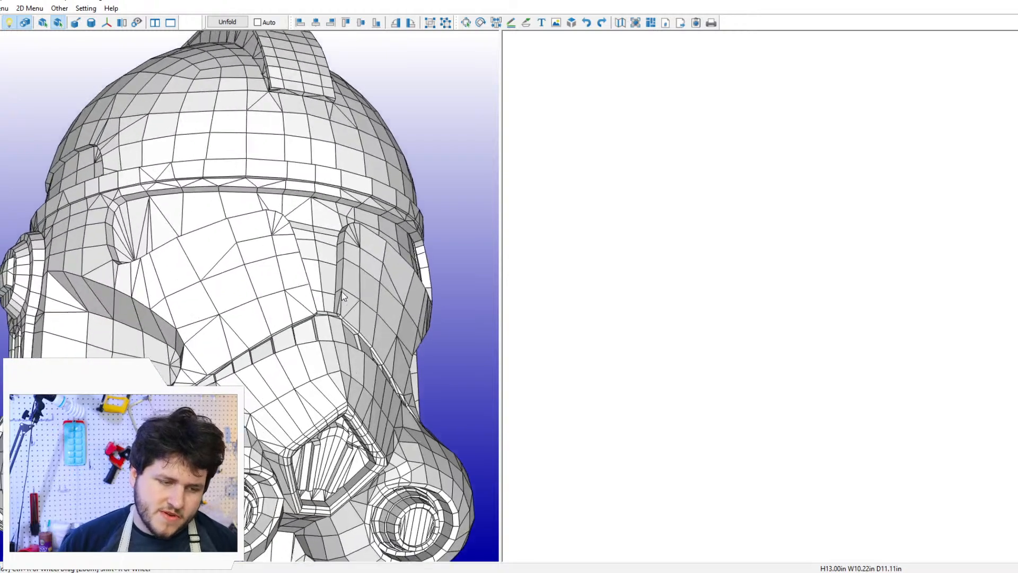
right_drag(341, 291, 433, 291)
scroll(370, 297, down, 5)
scroll(415, 288, up, 4)
right_drag(300, 271, 360, 252)
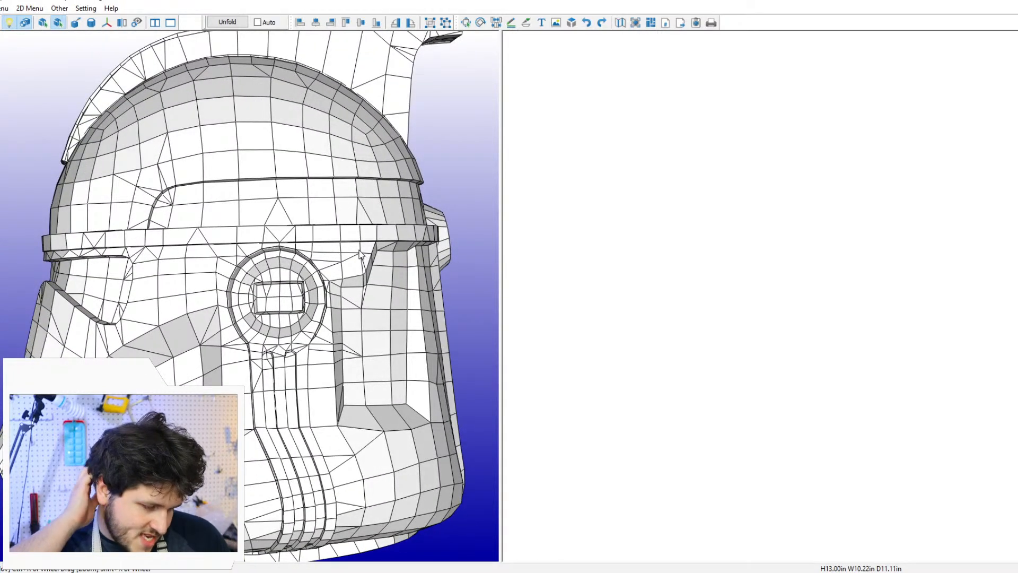
scroll(359, 253, down, 3)
right_drag(366, 273, 358, 196)
scroll(357, 196, up, 2)
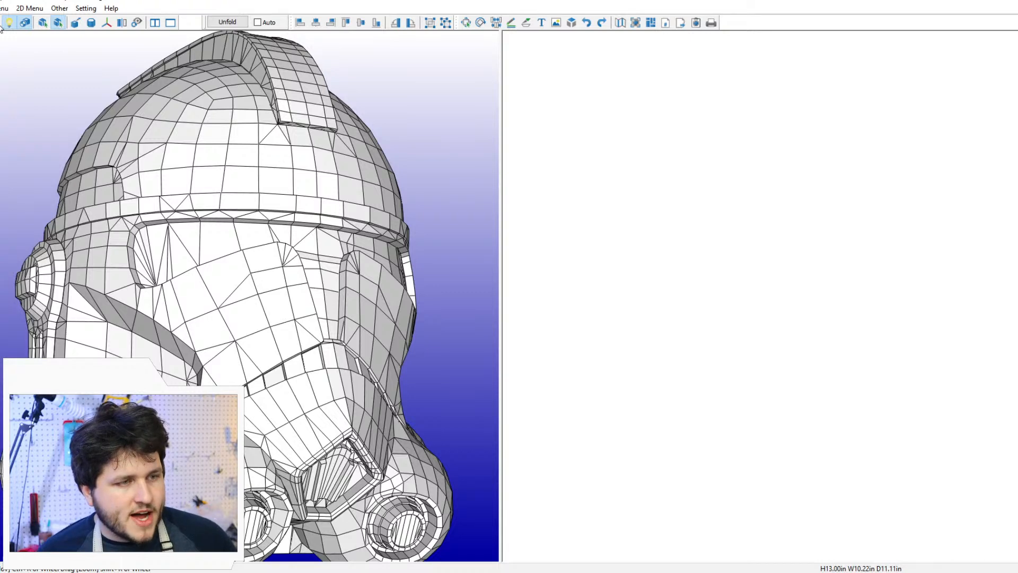
Step: Set the edit mode to Specify Cutline Edges and widen the 3D view across the window
click(3, 8)
mouse_move(7, 22)
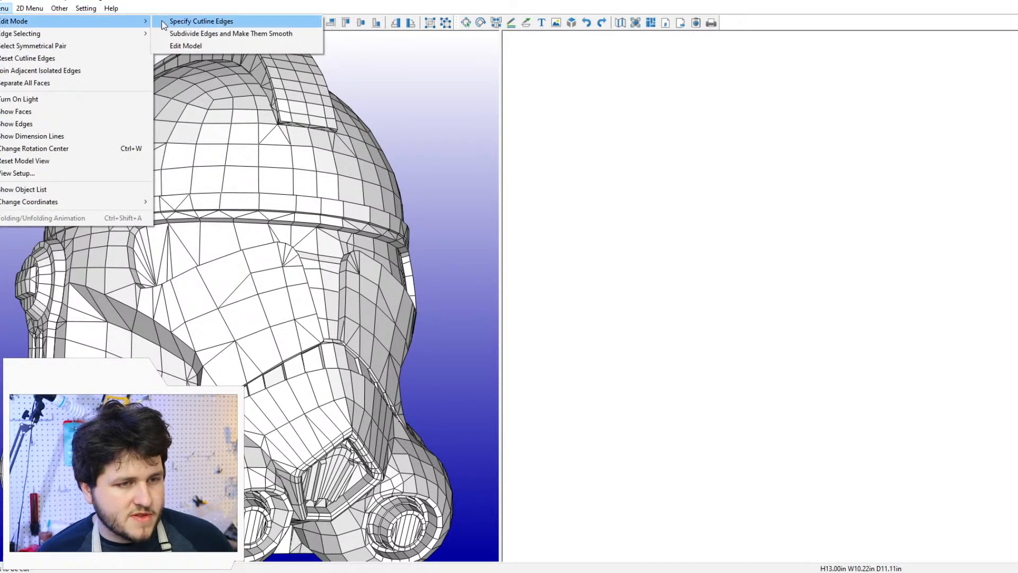
click(202, 21)
drag(499, 155, 863, 158)
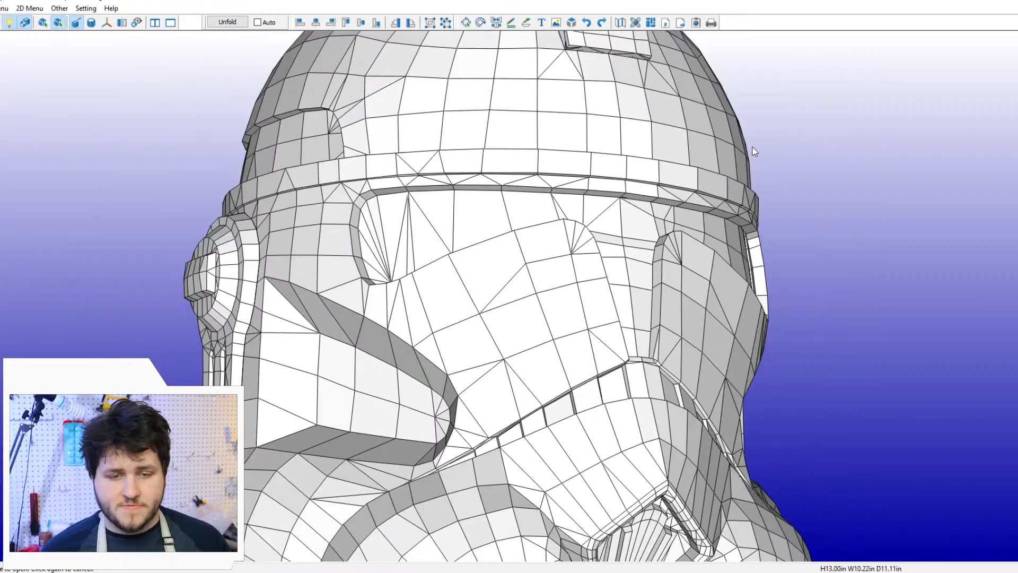
Step: Mark the vertical run of edges beside the ear cap as cutlines, from the cheek recess corner up toward the brow band
scroll(610, 135, down, 3)
right_drag(610, 175, 572, 117)
scroll(566, 117, up, 2)
right_drag(392, 101, 453, 127)
scroll(452, 127, up, 2)
right_drag(371, 117, 351, 204)
click(347, 207)
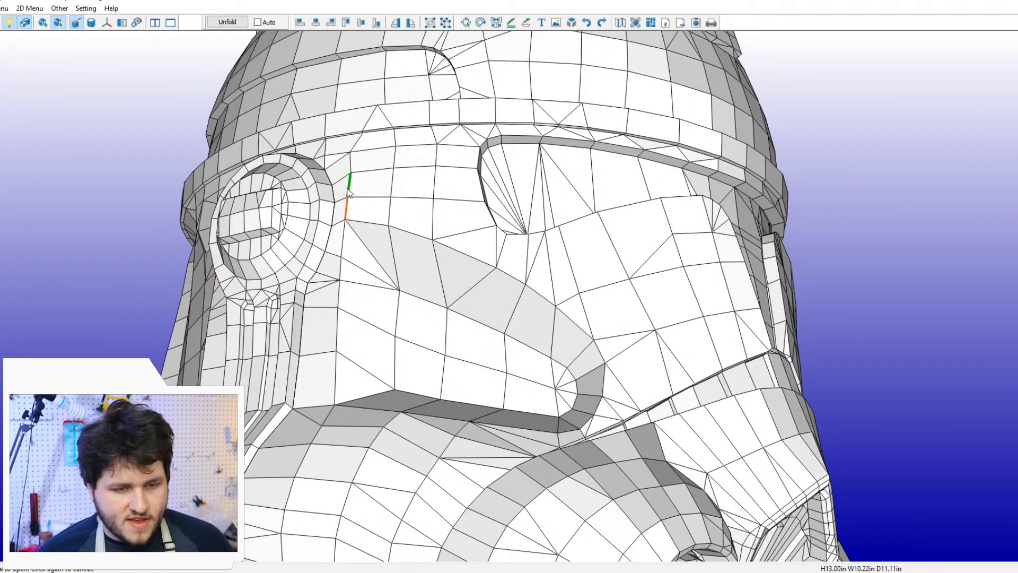
click(351, 162)
click(357, 140)
Step: Add the short edge under the brow band and the first edge along the band's lower rim to the cutline
right_drag(358, 137, 359, 334)
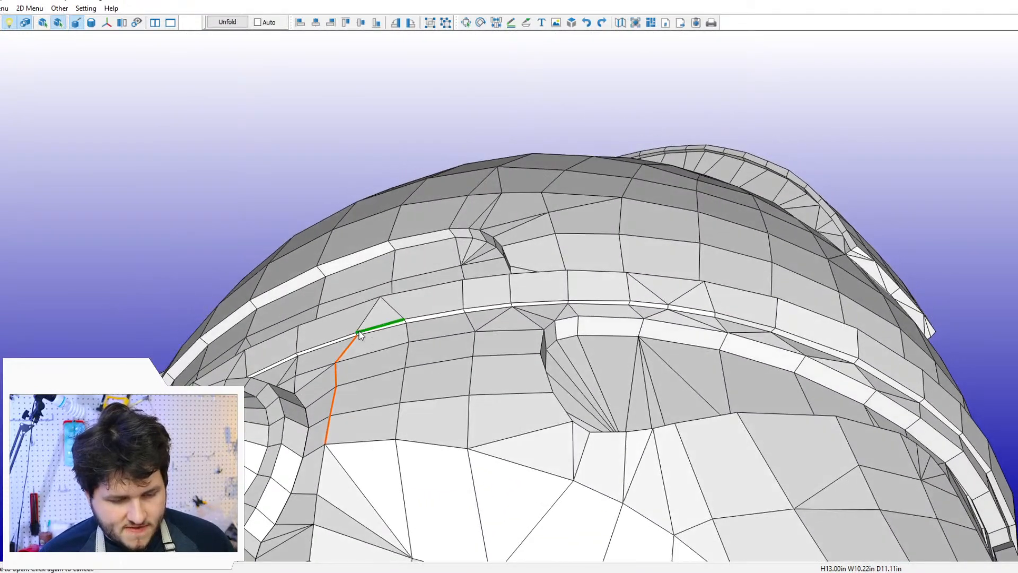
scroll(356, 339, up, 5)
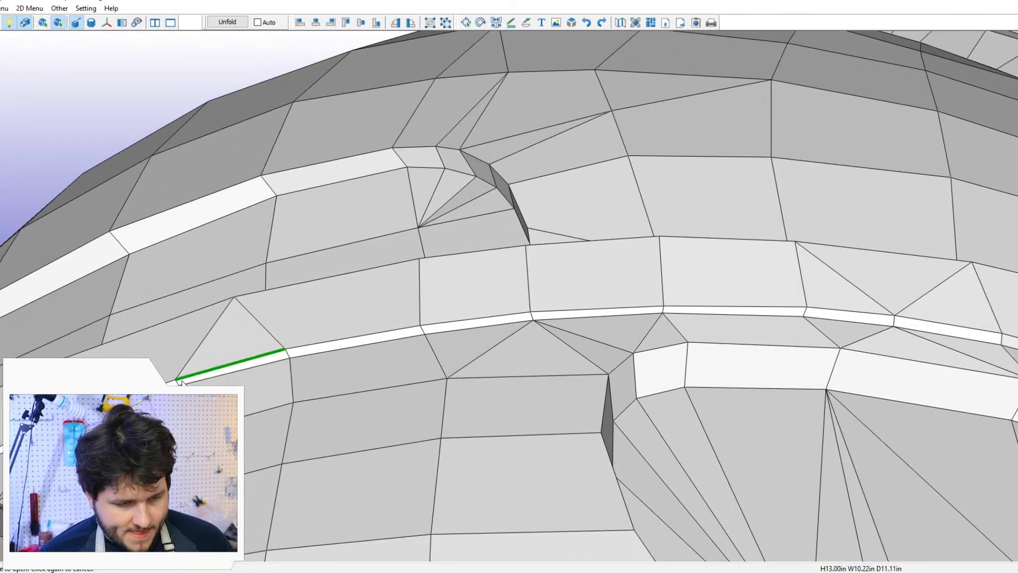
click(179, 381)
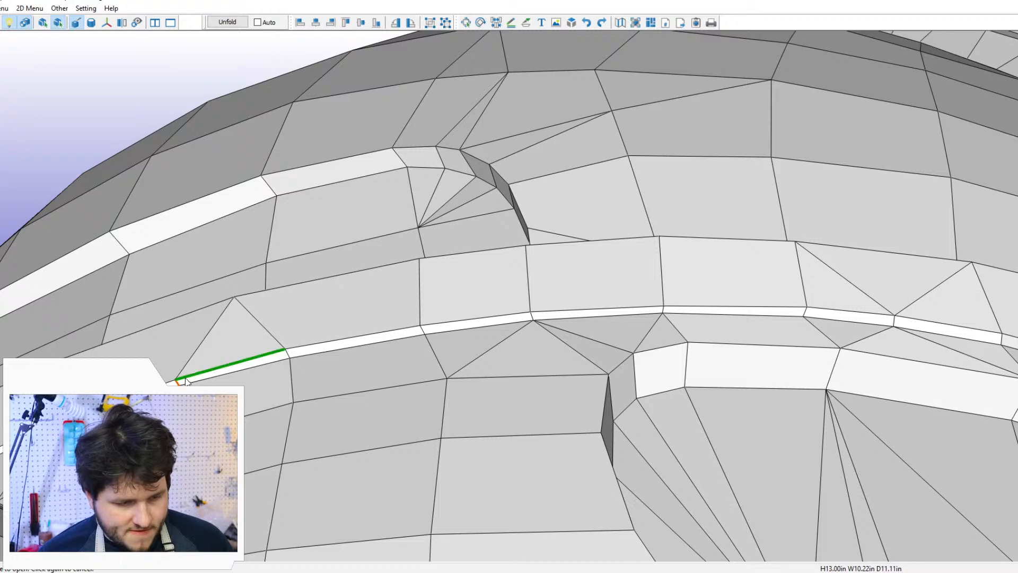
click(323, 348)
Step: Change the edge selection mode to Edges Between Two Points
scroll(322, 348, down, 5)
right_drag(663, 377, 676, 377)
scroll(675, 377, down, 4)
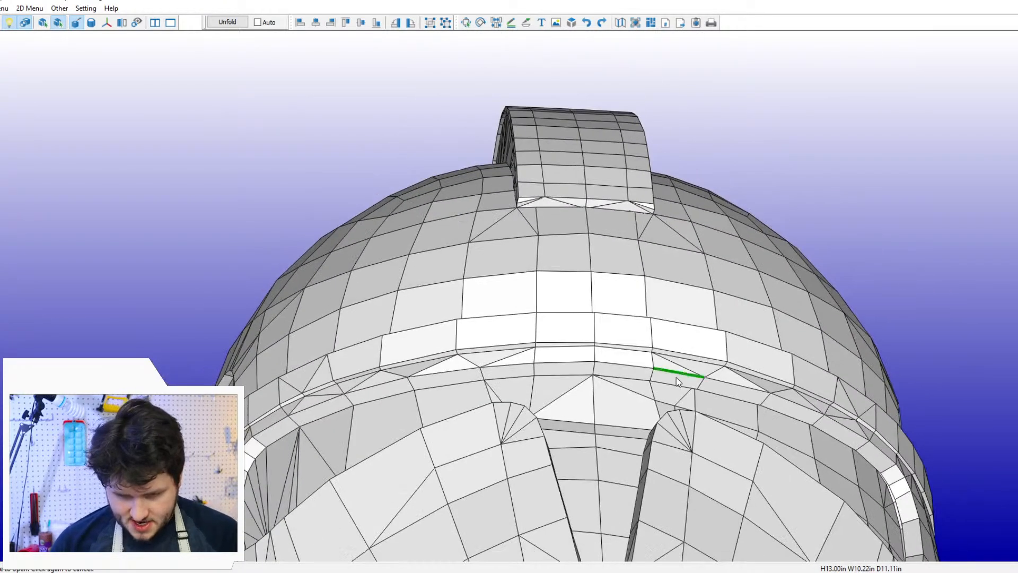
middle_drag(673, 409, 562, 313)
right_drag(562, 313, 582, 321)
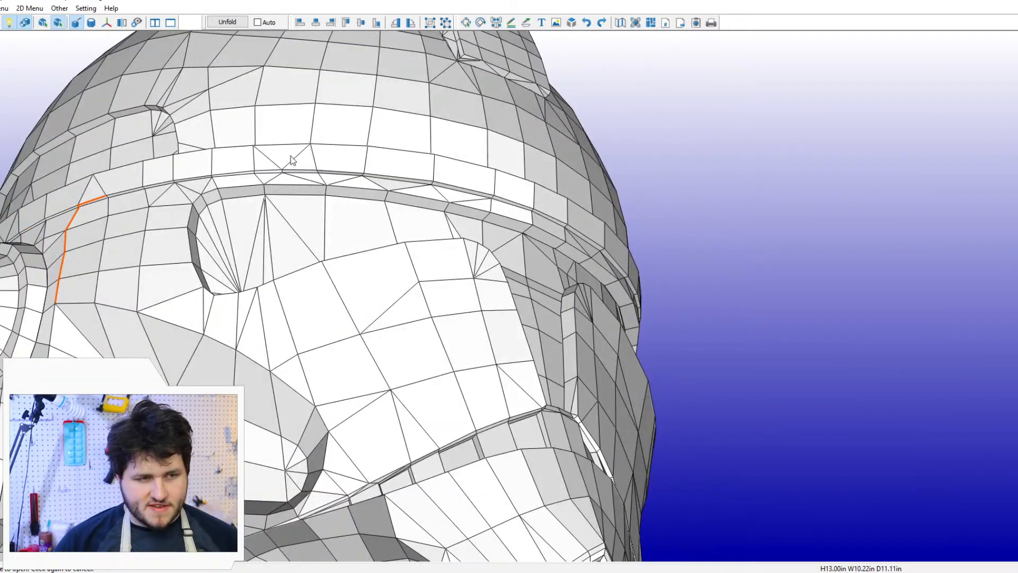
click(5, 8)
mouse_move(8, 36)
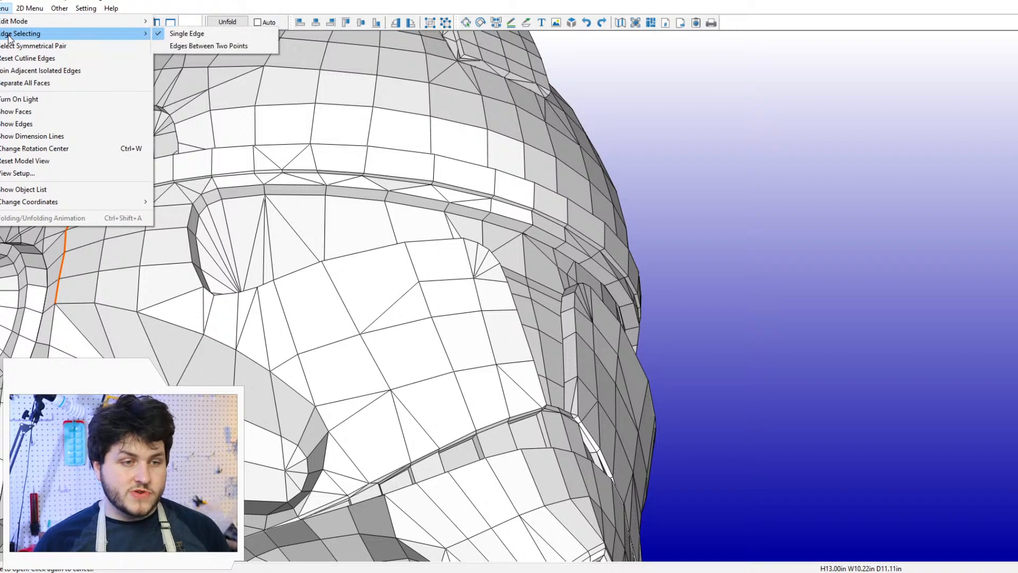
click(213, 46)
Step: Extend the cutline along the brow band's lower rim across the front, then down beside the opposite ear cap to the cheek recess corner
right_drag(179, 170, 183, 161)
click(123, 161)
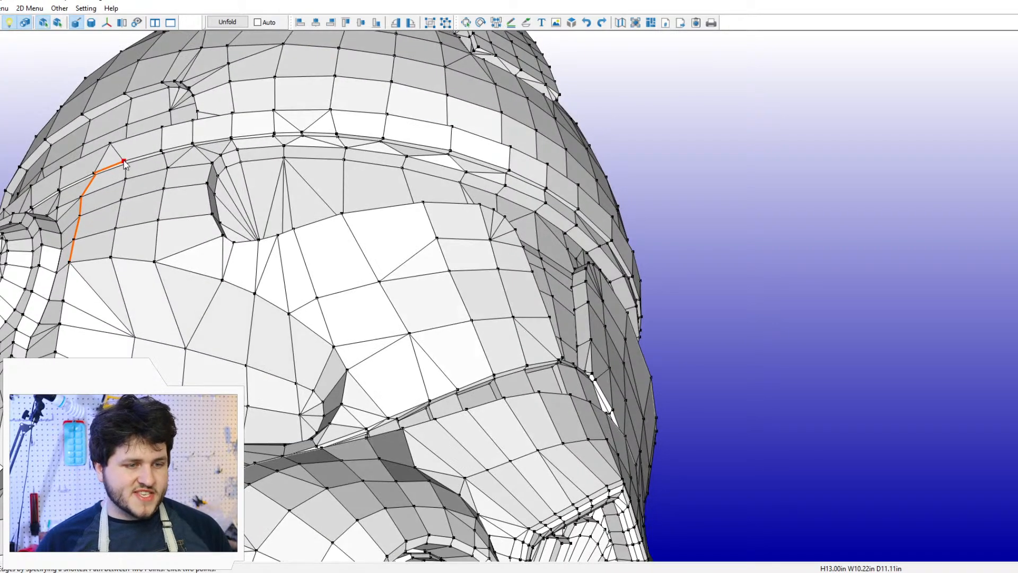
click(547, 188)
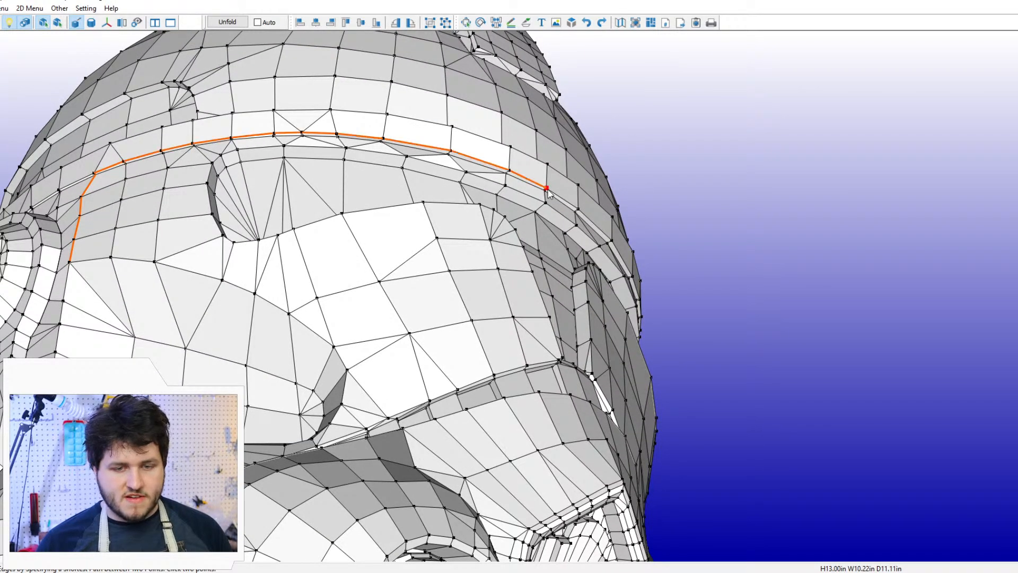
right_drag(547, 188, 474, 183)
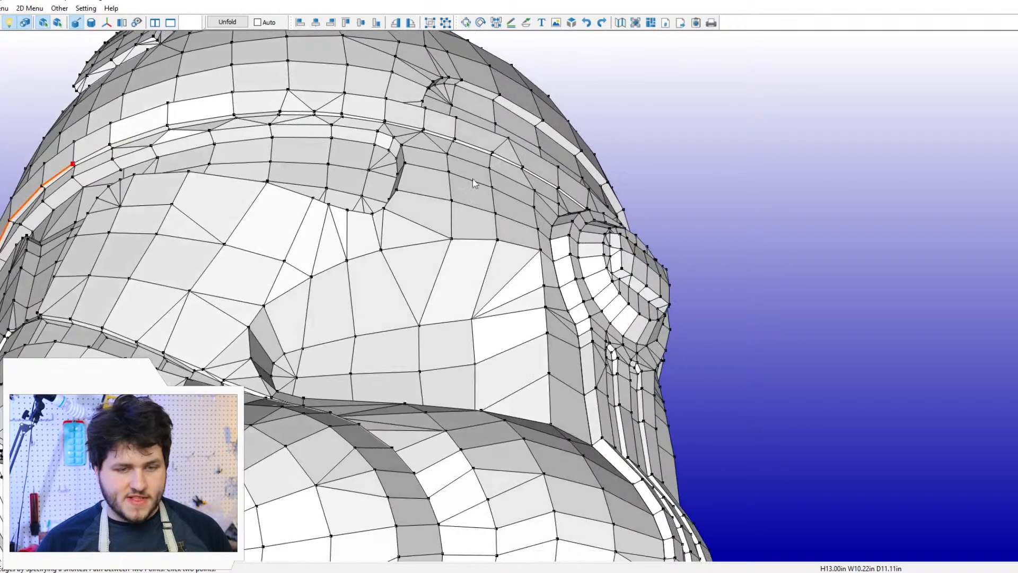
click(523, 167)
click(540, 249)
click(541, 251)
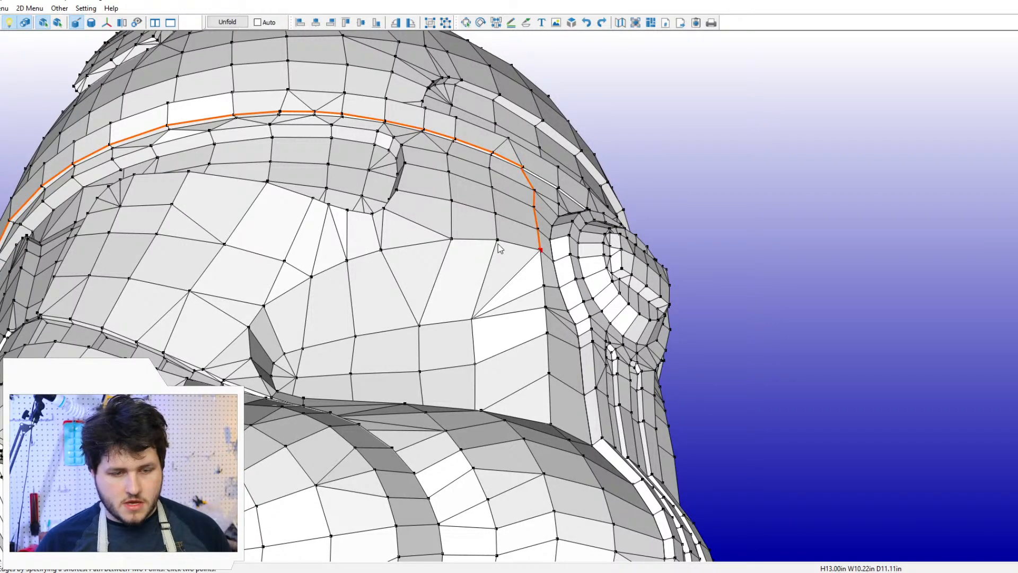
Step: Mark cutlines along the cheek recess's upper edge and around its rounded end to the lower edge of the face panel
right_drag(390, 281, 396, 317)
middle_drag(396, 317, 422, 132)
scroll(360, 391, up, 2)
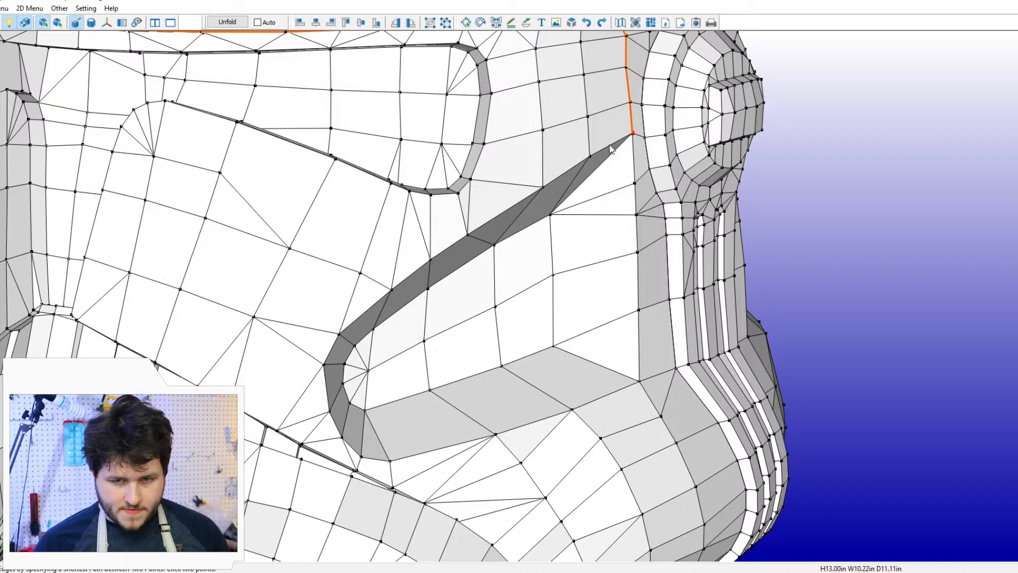
click(324, 366)
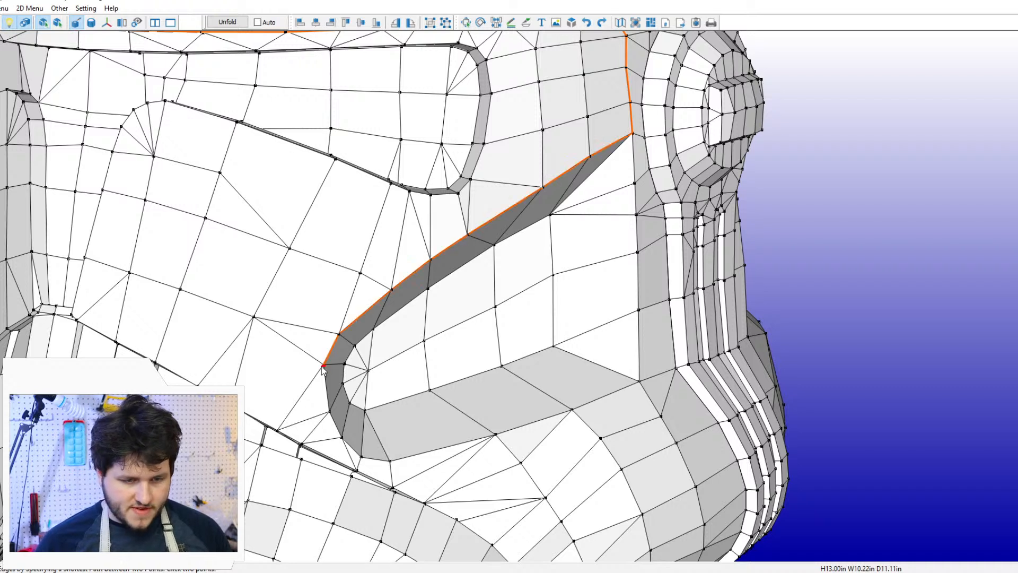
click(358, 471)
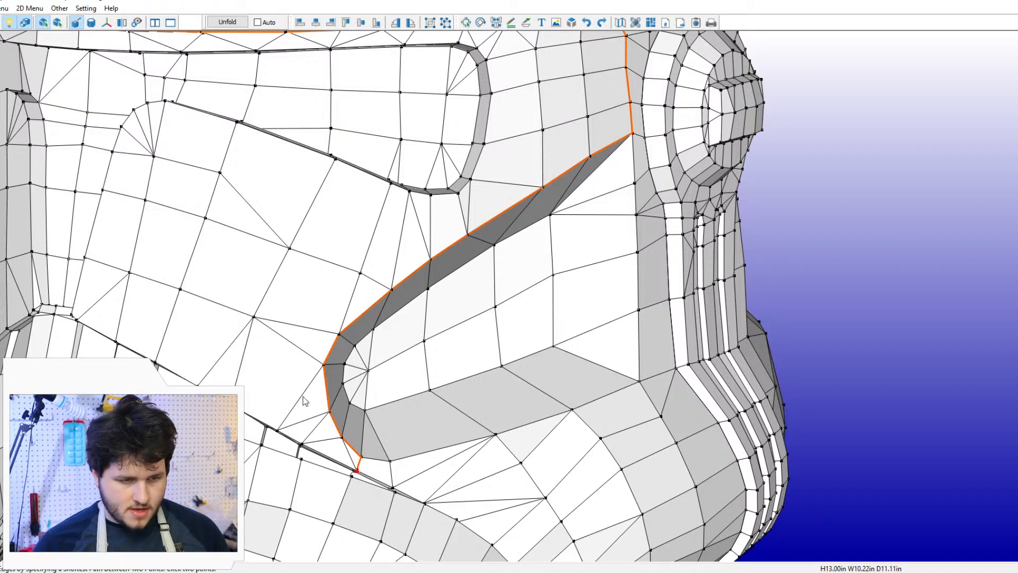
Step: Outline the face panel with cutlines along its bottom edge, up its inner side and along its top edge to the visor's outer corner
click(72, 315)
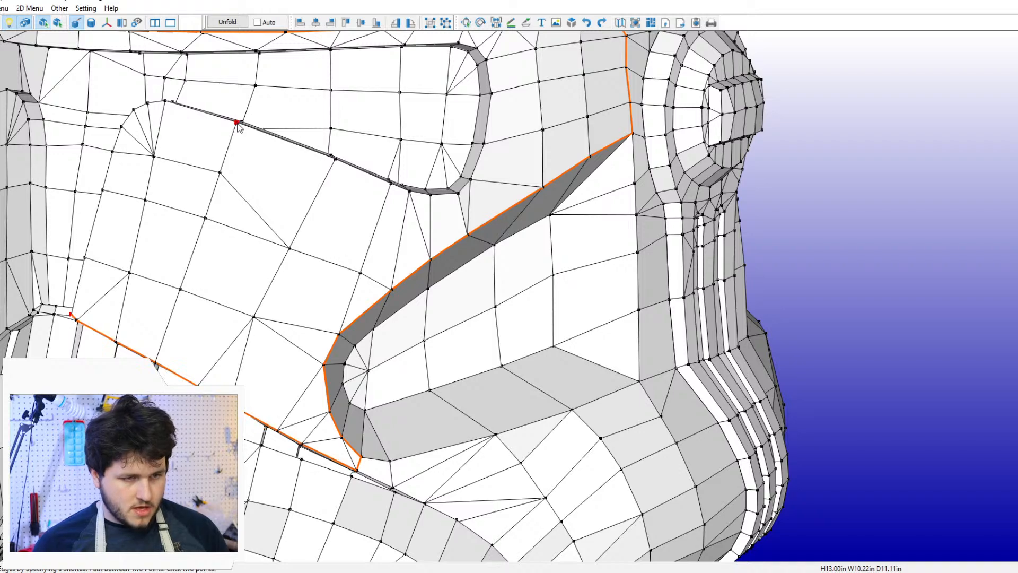
click(148, 103)
click(470, 179)
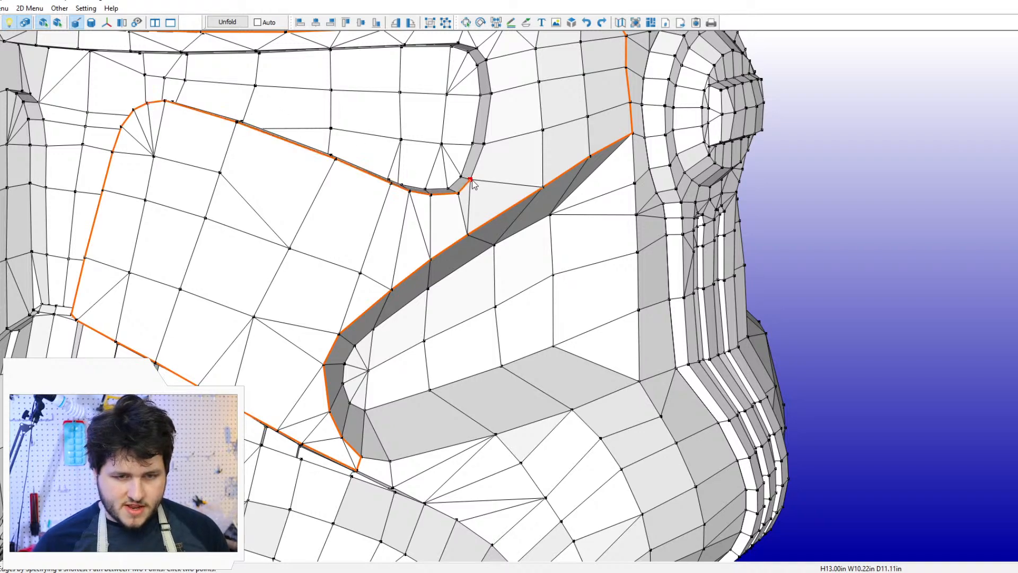
Step: Continue the cutline around the visor's outer end, across its top edge, and around the outer end on the opposite side
right_drag(472, 180, 592, 189)
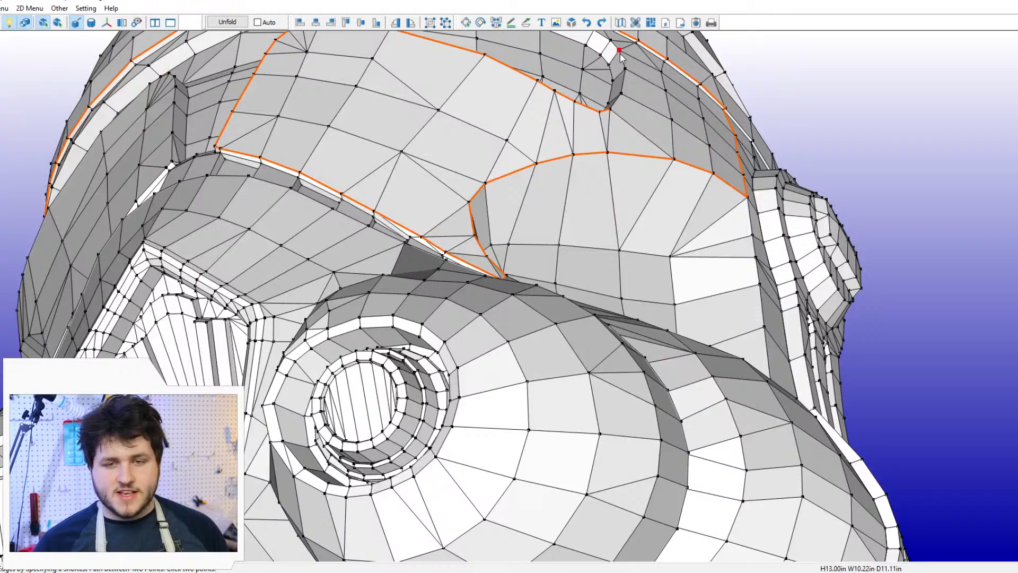
right_drag(605, 58, 648, 153)
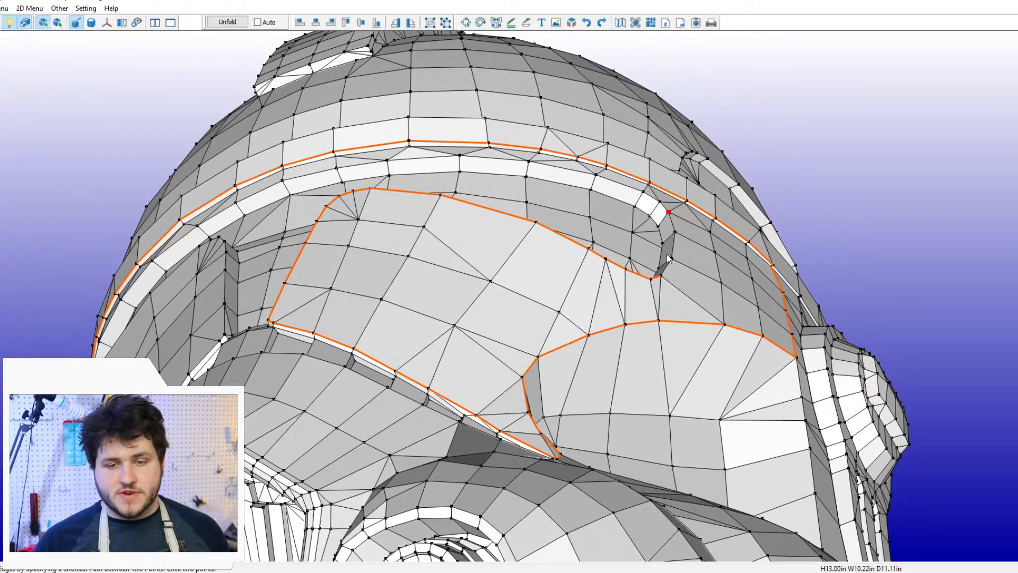
click(663, 281)
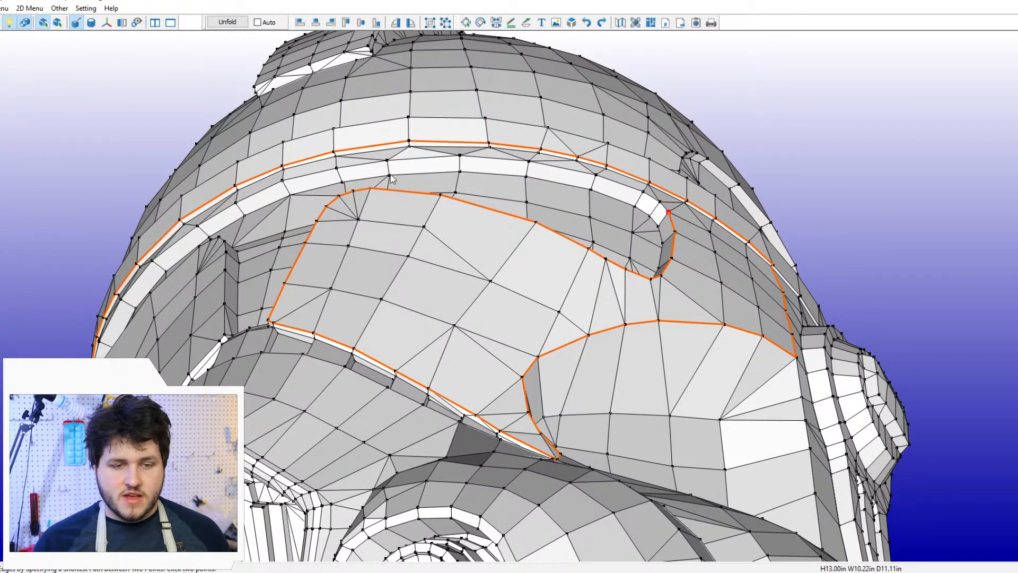
right_drag(339, 171, 380, 167)
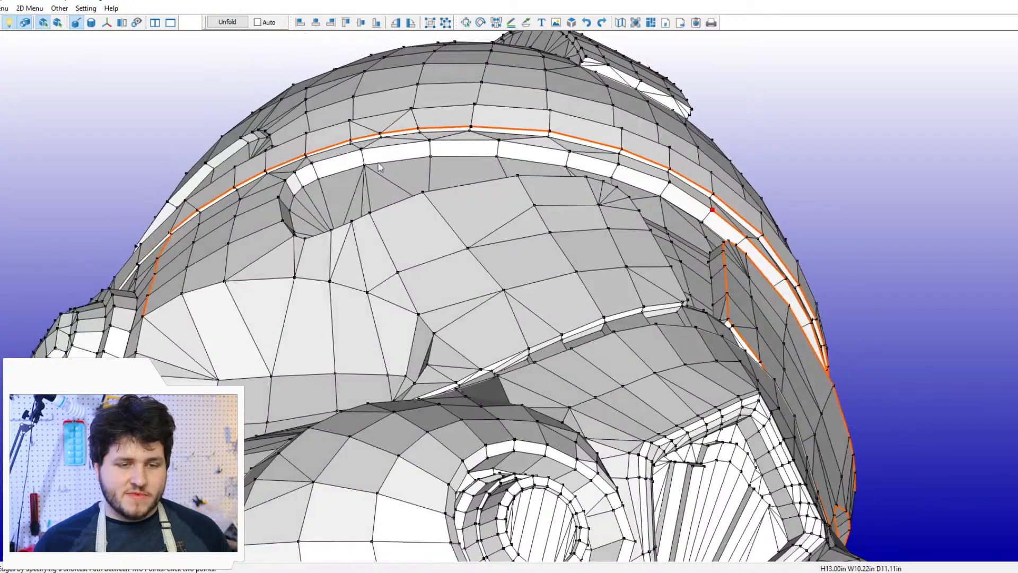
click(312, 164)
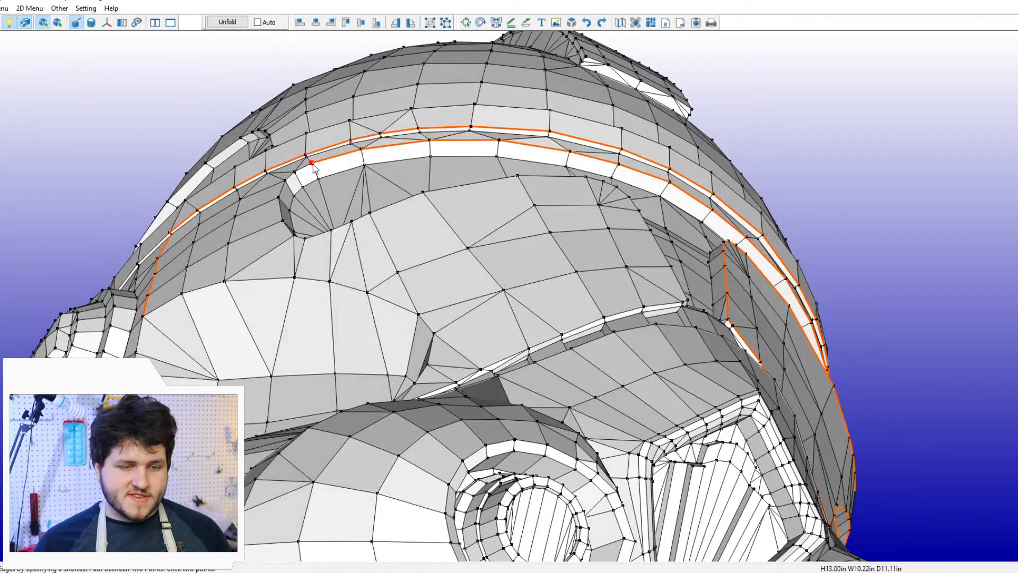
click(278, 197)
click(294, 236)
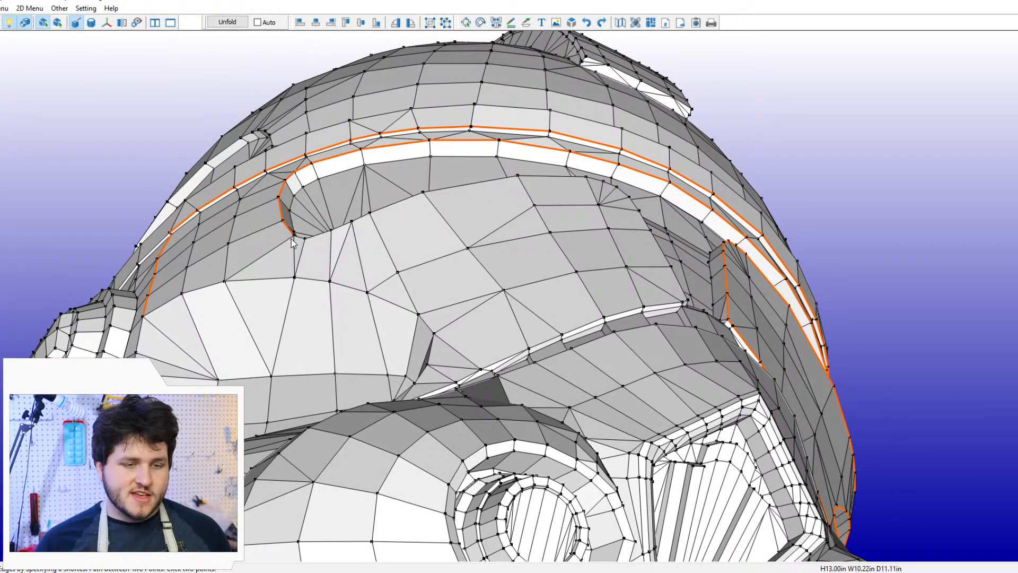
Step: Outline the opposite face panel with cutlines along its top edge, down its inner side and along its bottom edge to the cheek recess
right_drag(295, 246, 364, 335)
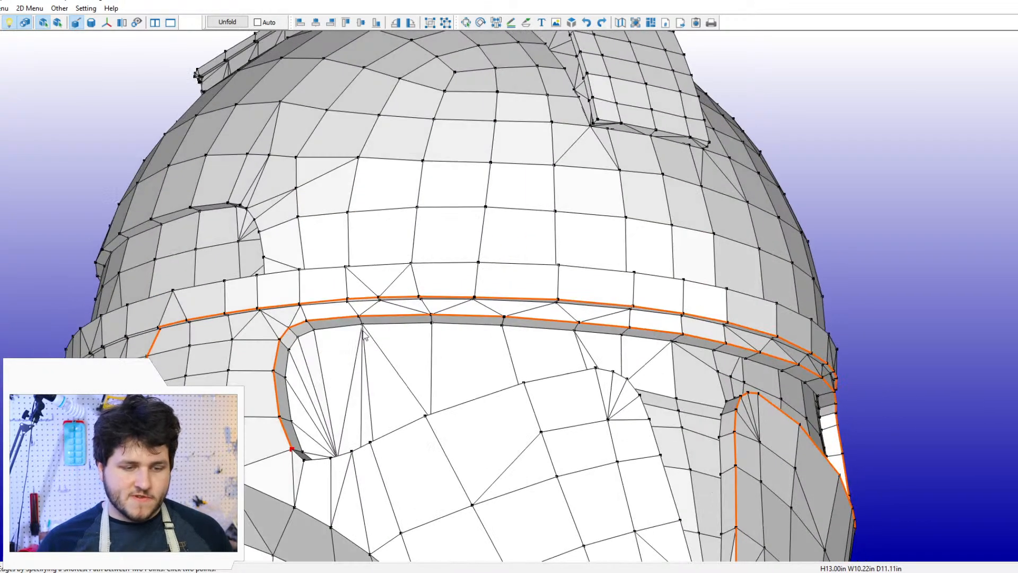
click(613, 373)
right_drag(613, 374, 562, 272)
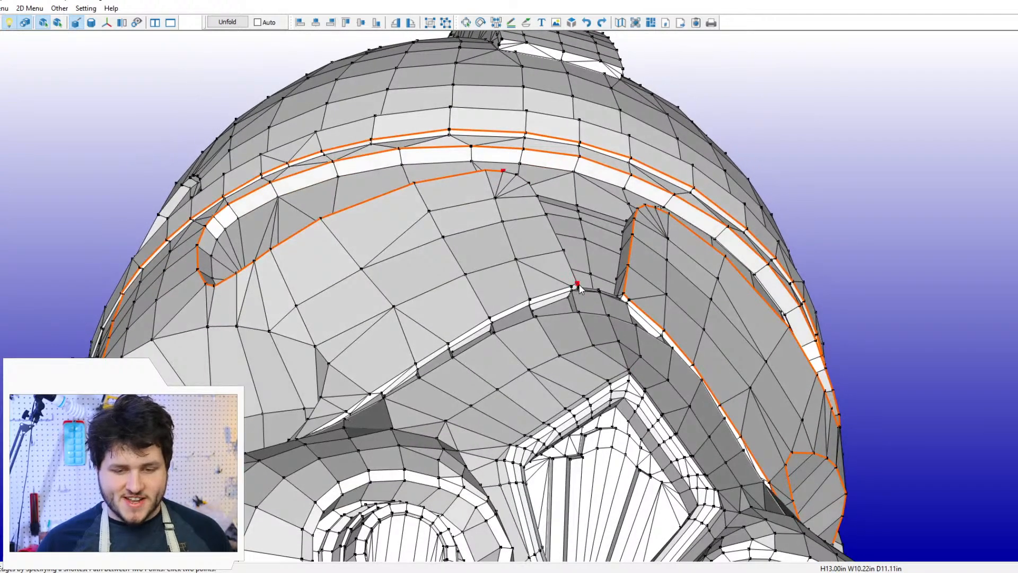
scroll(491, 332, up, 5)
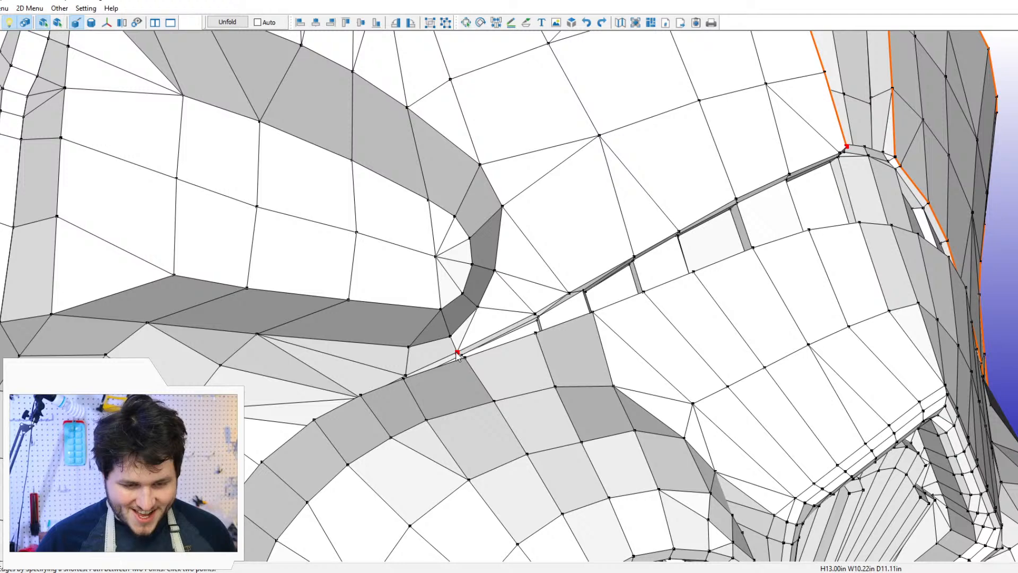
click(457, 353)
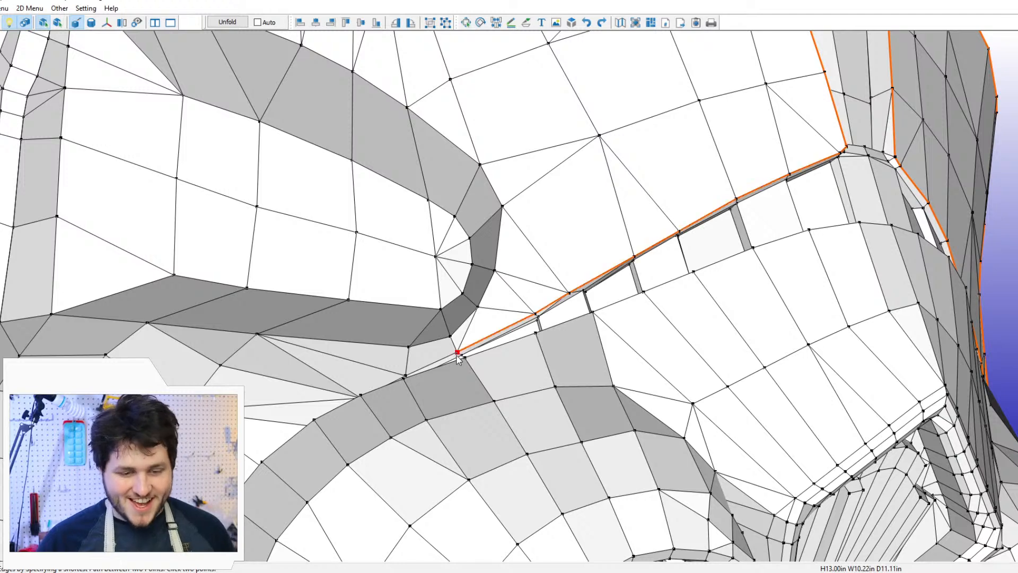
Step: Close the second face panel's outline with cutlines around the cheek recess's rounded end and along its upper edge
click(450, 336)
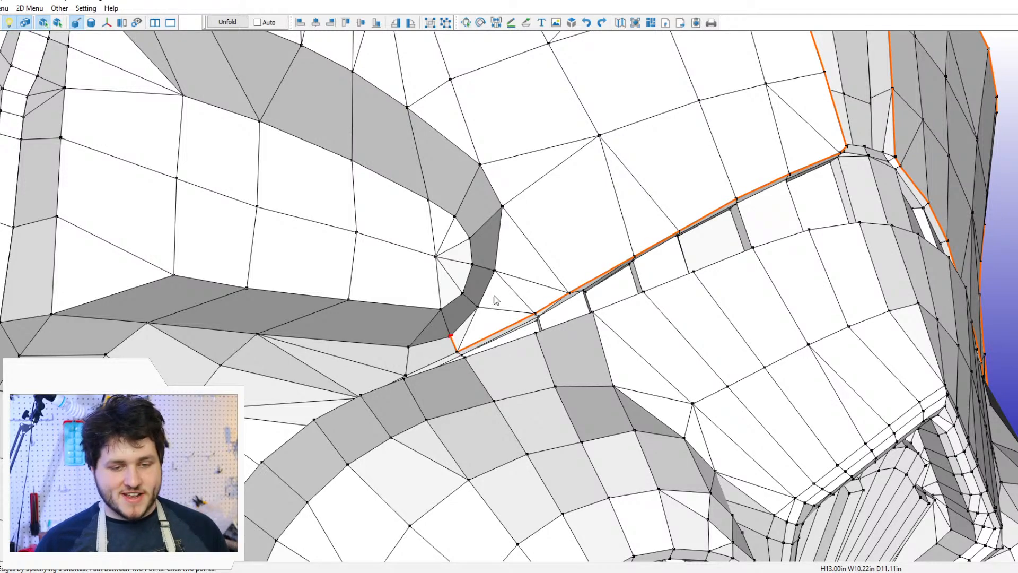
click(502, 208)
scroll(503, 210, down, 2)
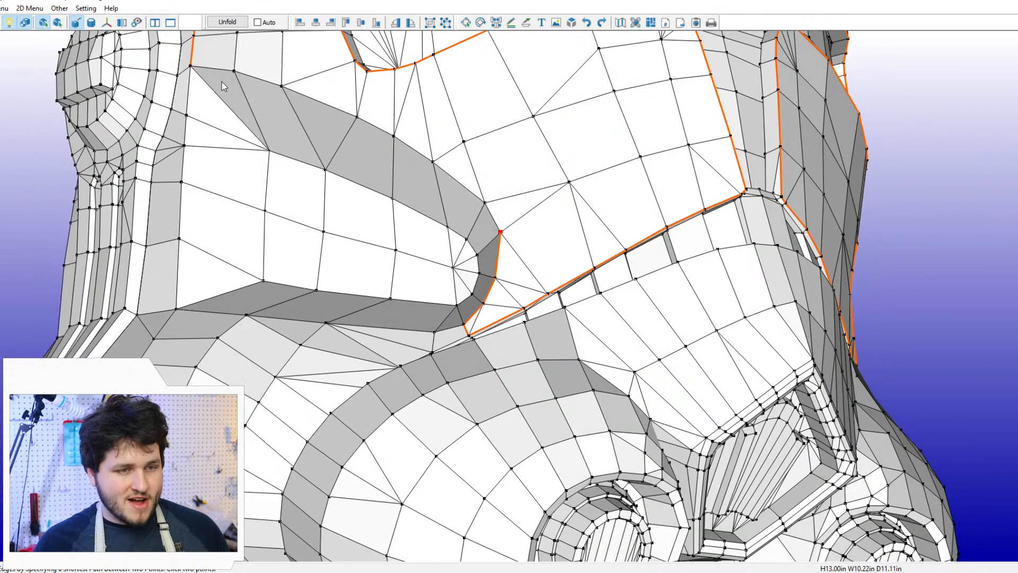
click(190, 66)
scroll(479, 180, down, 5)
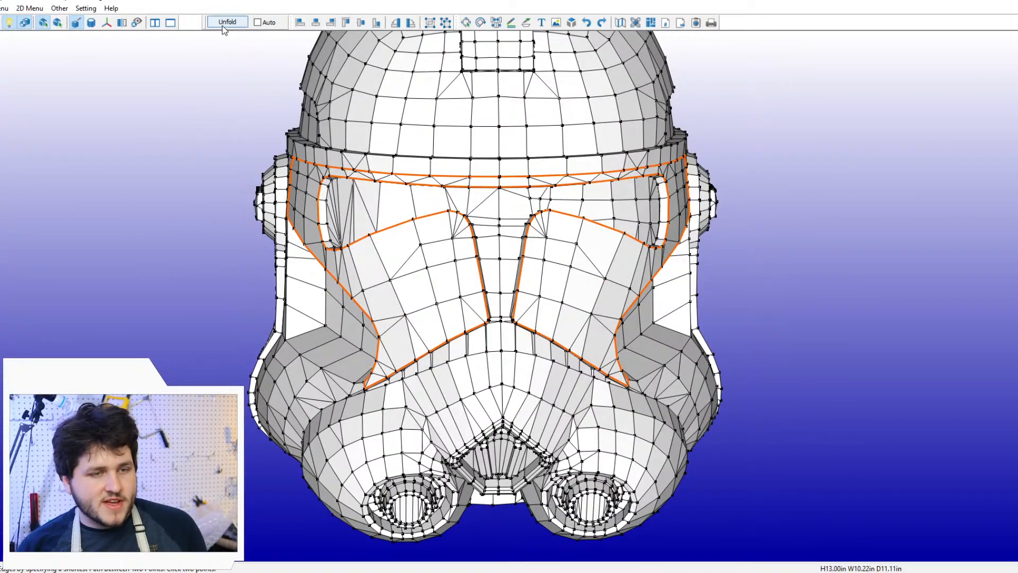
Step: Unfold the helmet with the current parts layout settings and hide the flaps on the 2D pieces
click(227, 22)
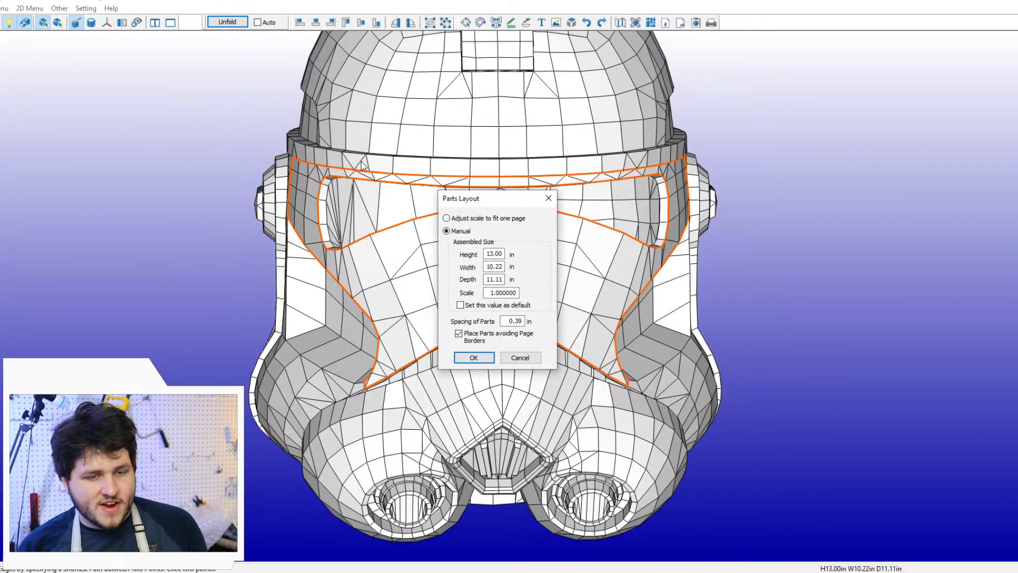
click(473, 356)
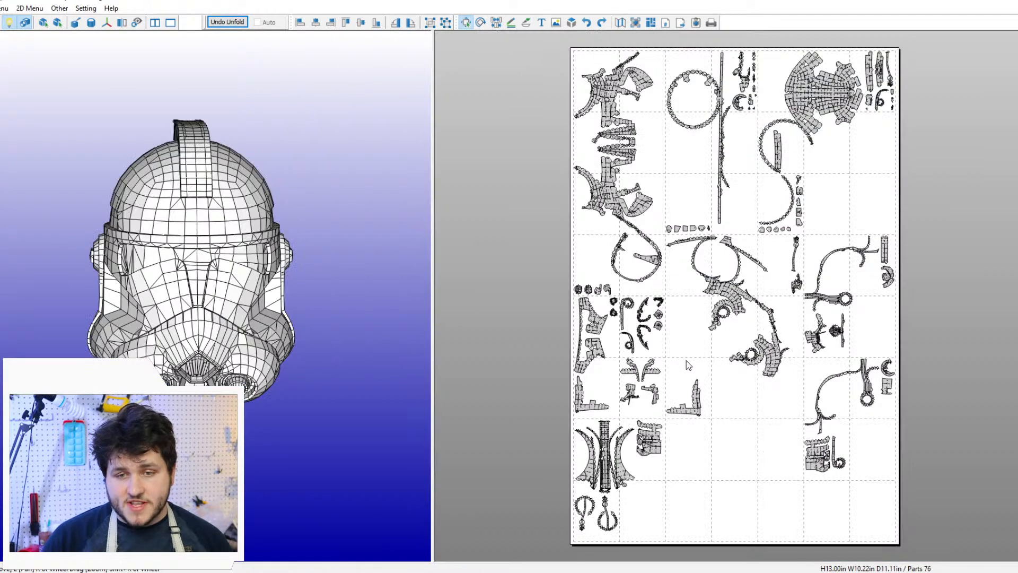
right_drag(690, 385, 656, 315)
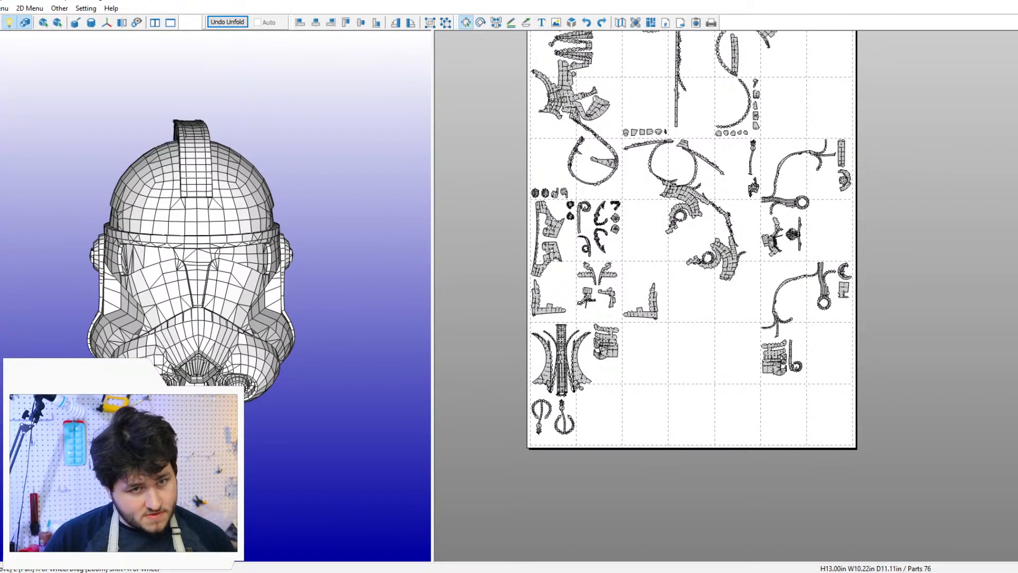
click(30, 8)
click(48, 75)
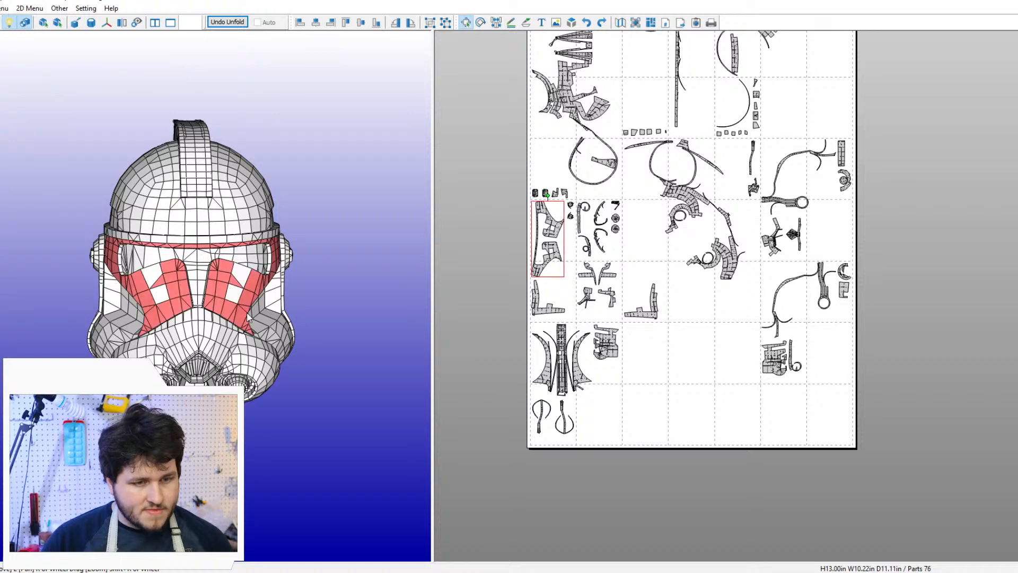
Step: Move the unfolded visor and face panel piece to an empty area of the pages and rotate it to lie roughly horizontal
drag(658, 285, 663, 398)
right_drag(734, 431, 700, 286)
scroll(669, 212, up, 6)
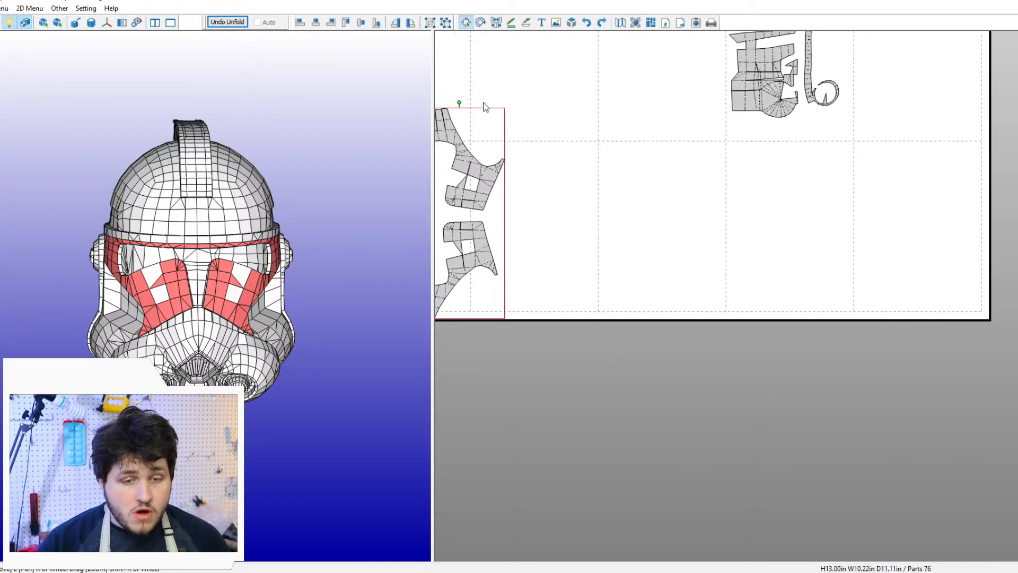
right_drag(483, 103, 640, 124)
drag(619, 118, 699, 239)
right_drag(699, 238, 748, 242)
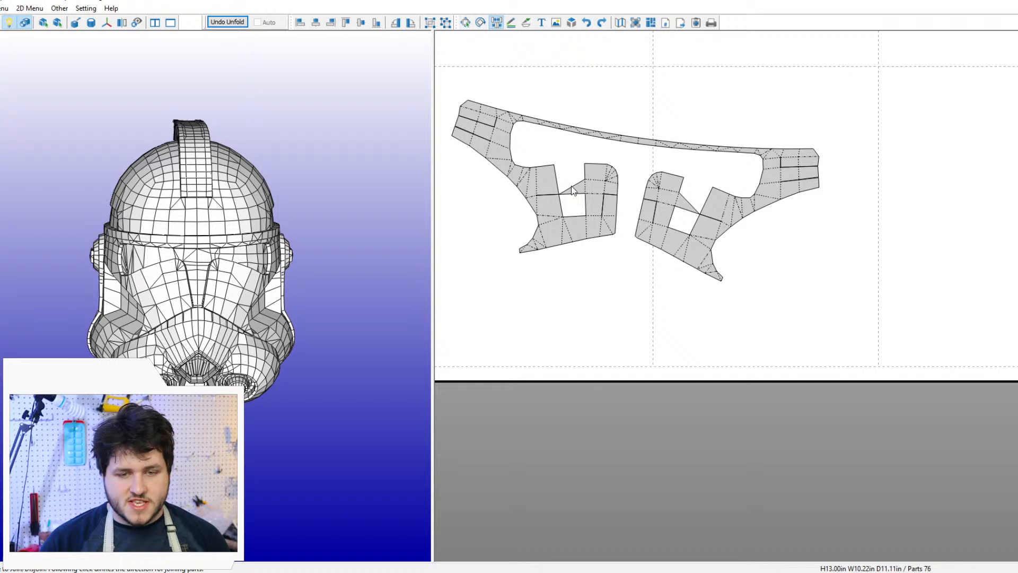
Step: Join the missing faces into the gaps of both face panels and reposition the completed piece on the page
click(571, 186)
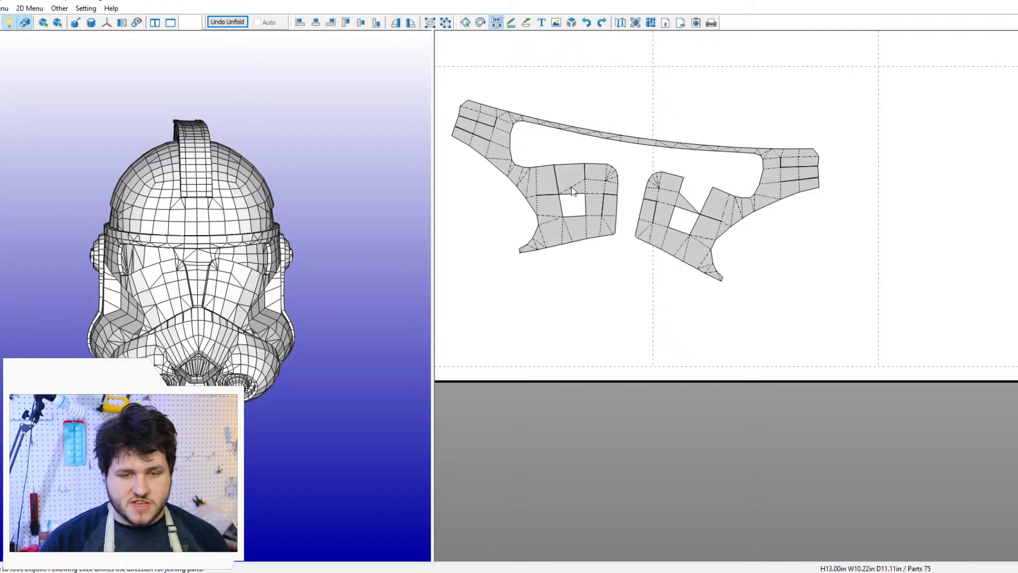
click(577, 221)
click(687, 233)
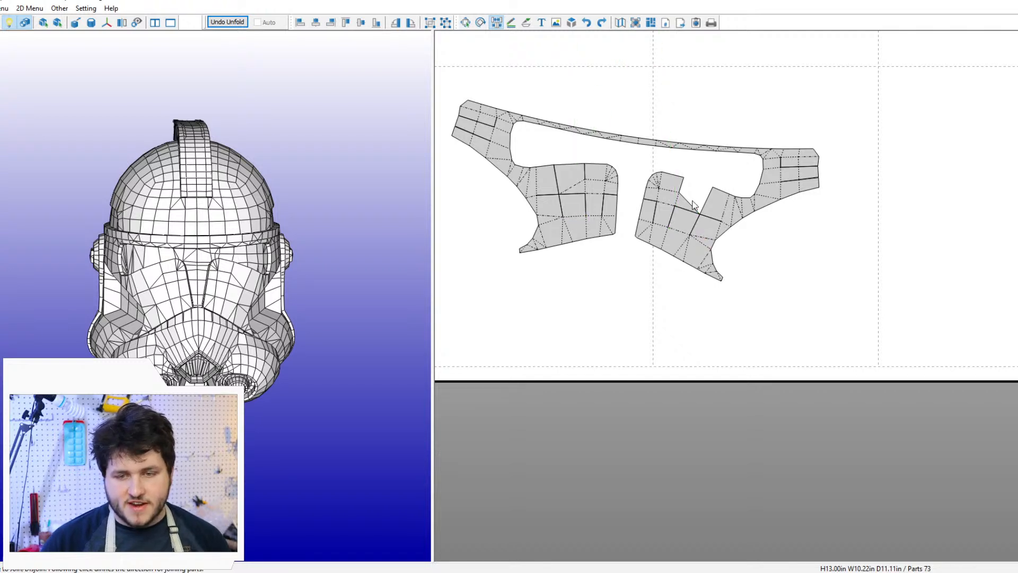
click(689, 203)
key(Escape)
drag(659, 229, 732, 262)
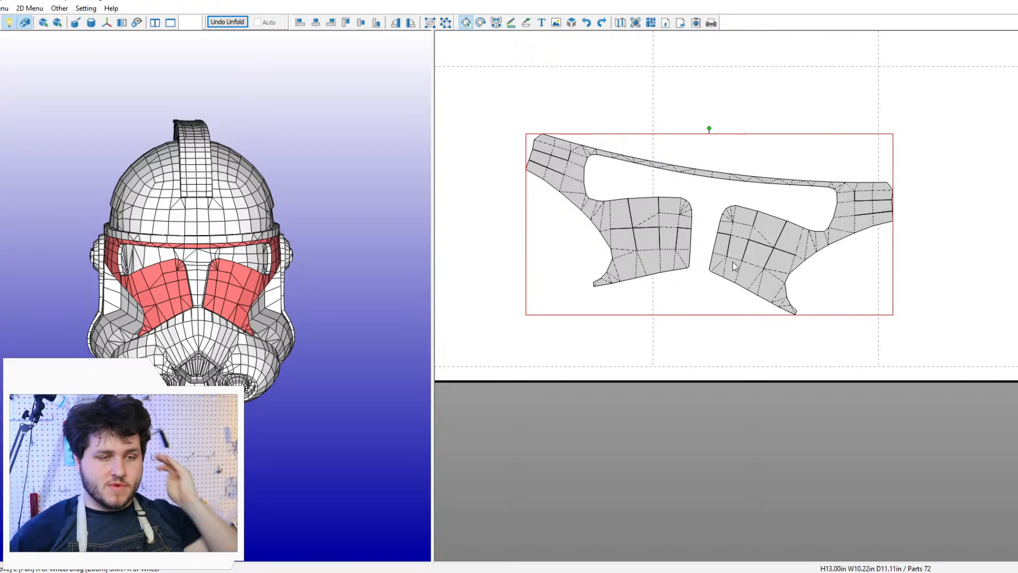
Step: Undo the unfold of the helmet model
drag(203, 301, 361, 294)
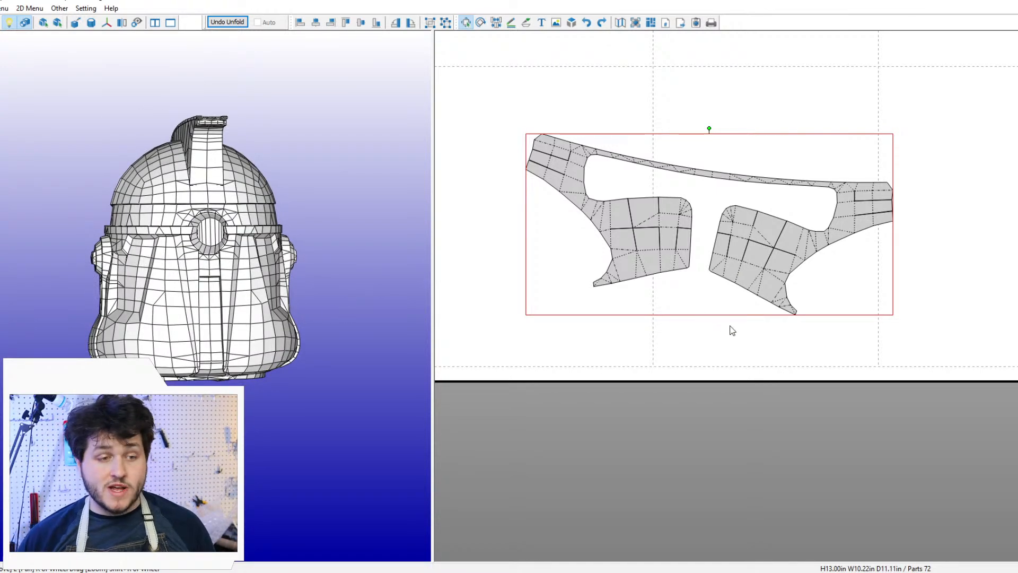
scroll(732, 329, down, 5)
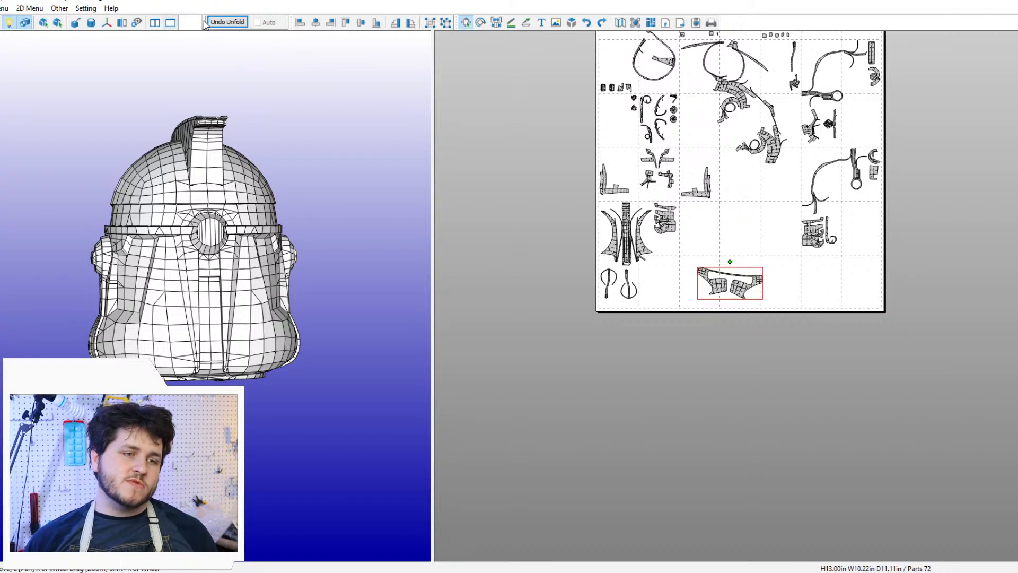
click(226, 22)
click(472, 313)
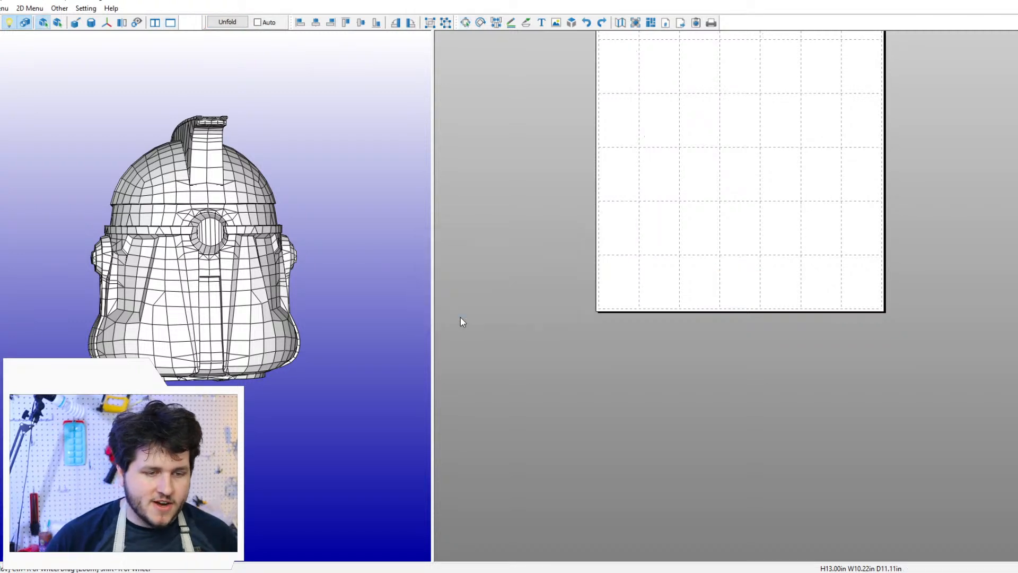
Step: Enlarge the 3D view to fill the whole workspace, showing the helmet's front with its marked cutlines
right_drag(378, 275, 403, 265)
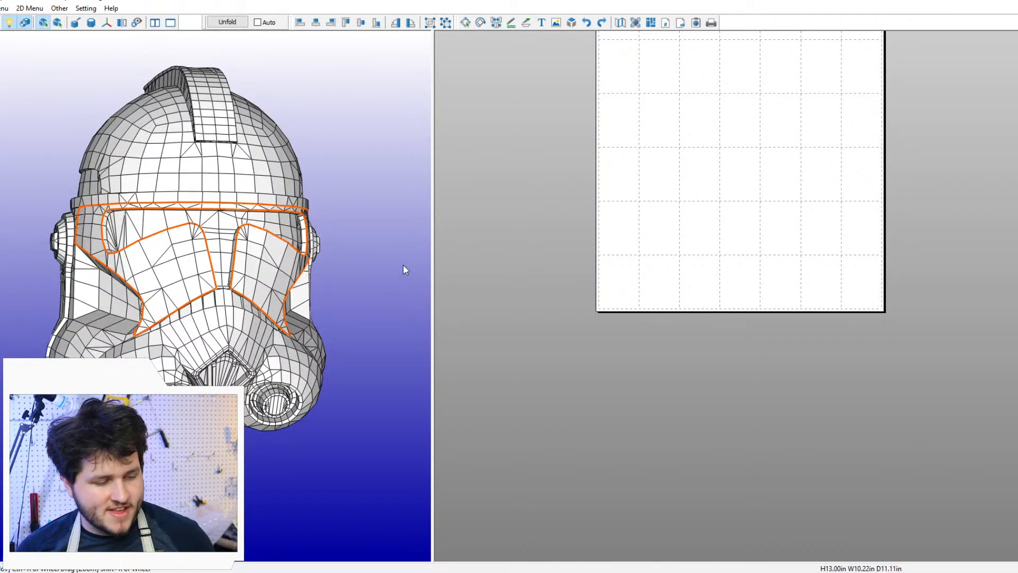
scroll(402, 264, up, 6)
scroll(403, 264, down, 5)
scroll(384, 243, down, 2)
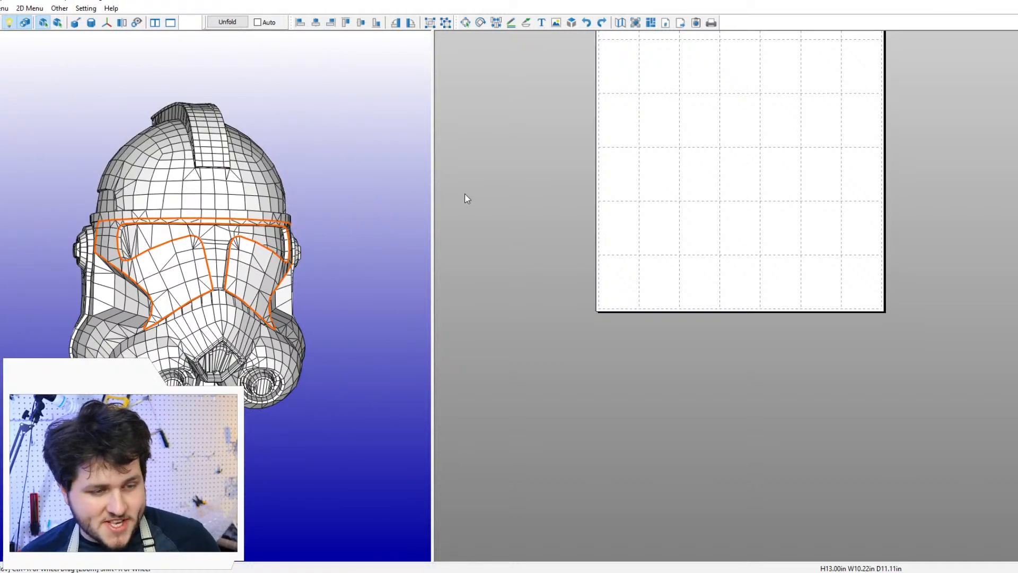
drag(431, 198, 1015, 259)
scroll(726, 257, down, 5)
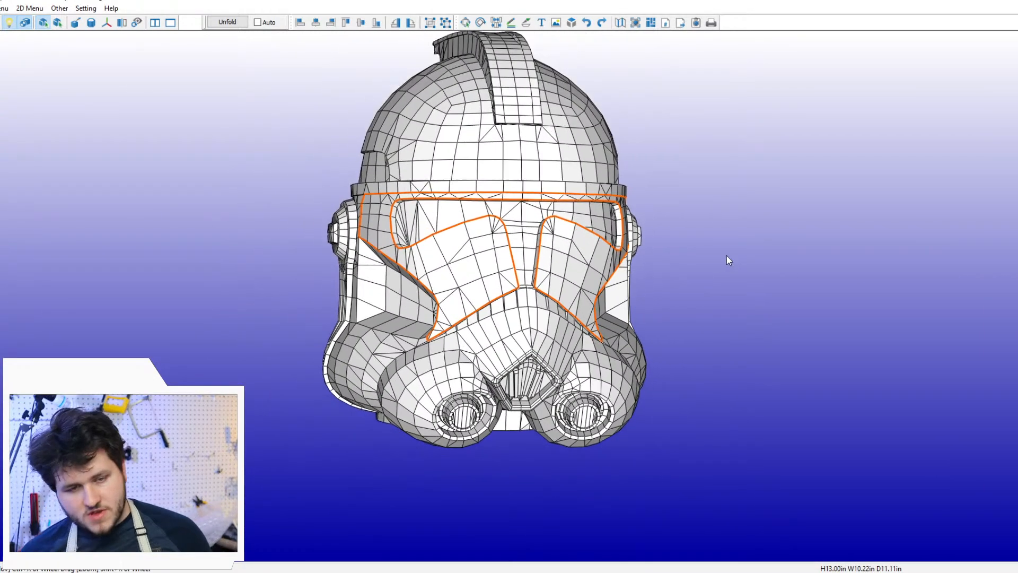
middle_drag(724, 255, 641, 301)
scroll(635, 272, up, 2)
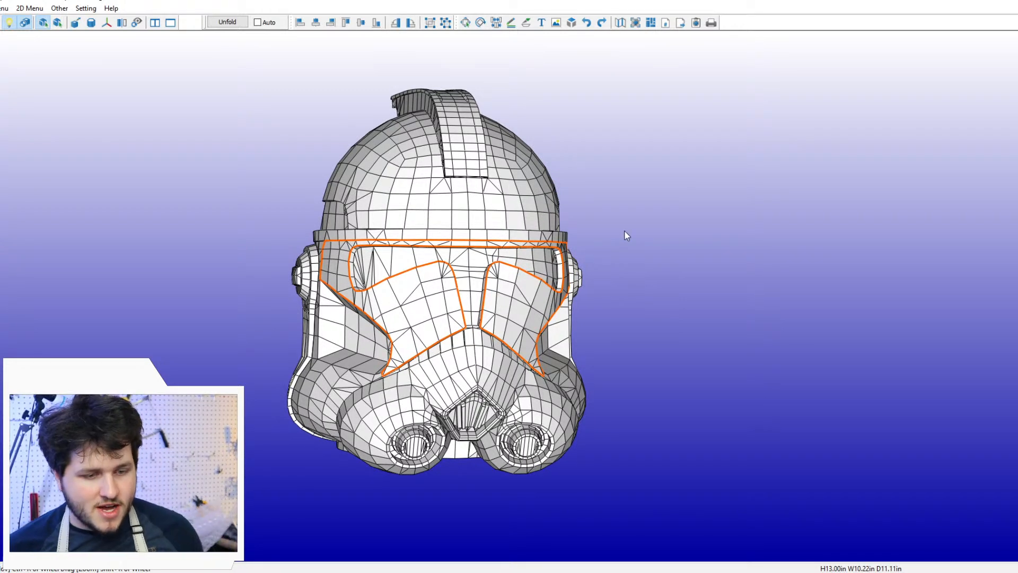
drag(483, 289, 502, 263)
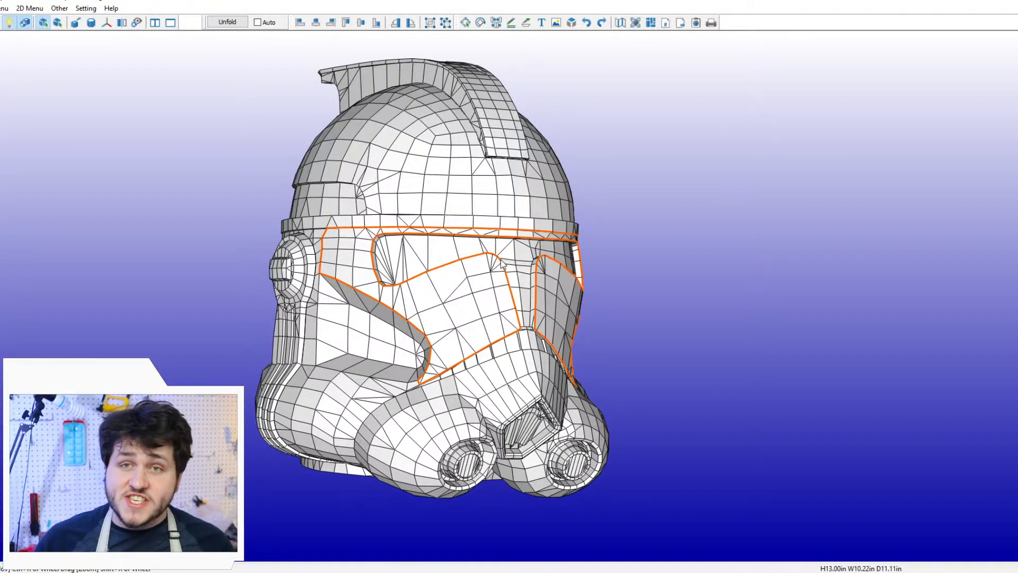
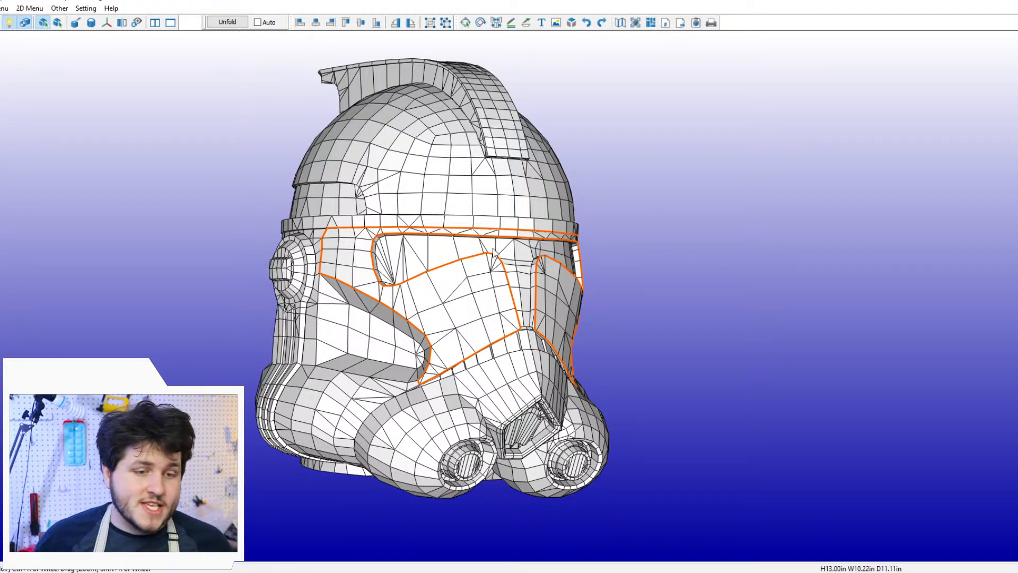
Step: Hide the objects ending in 002, 003, 004 and 005_ARCBucket through the object list and close the list
scroll(407, 186, up, 3)
right_drag(423, 189, 433, 178)
scroll(433, 181, up, 2)
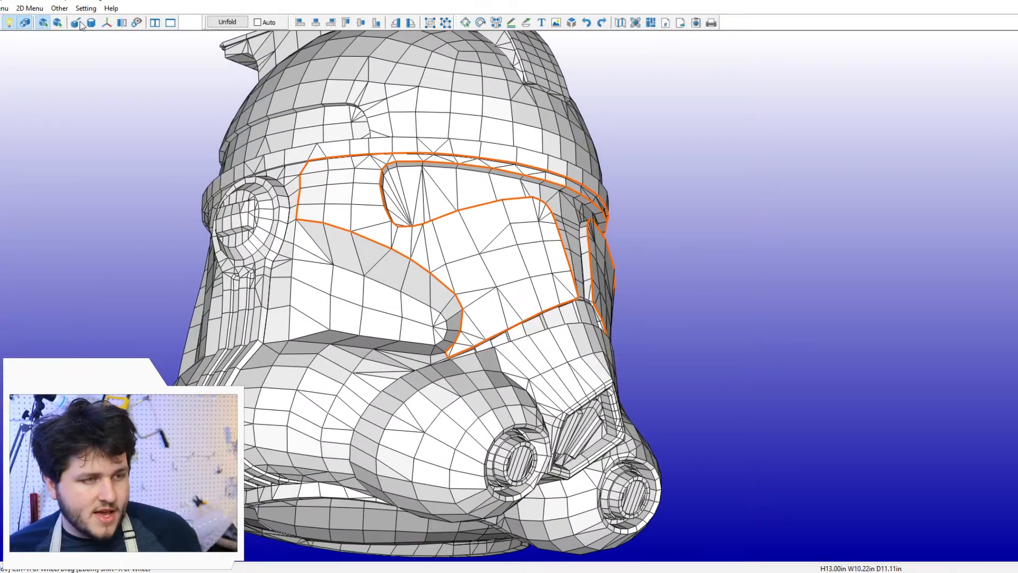
click(4, 8)
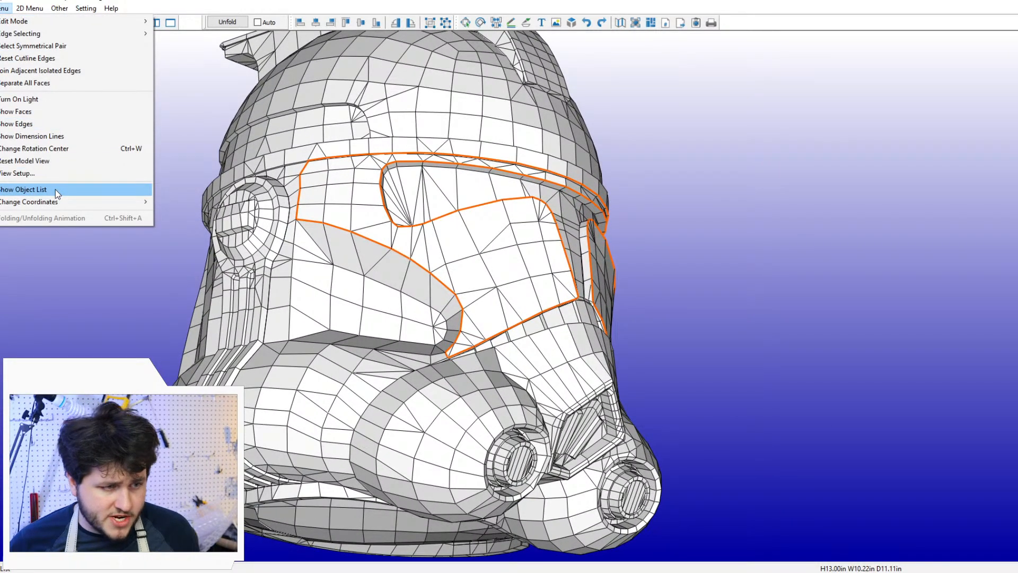
click(55, 189)
click(0, 83)
click(1, 77)
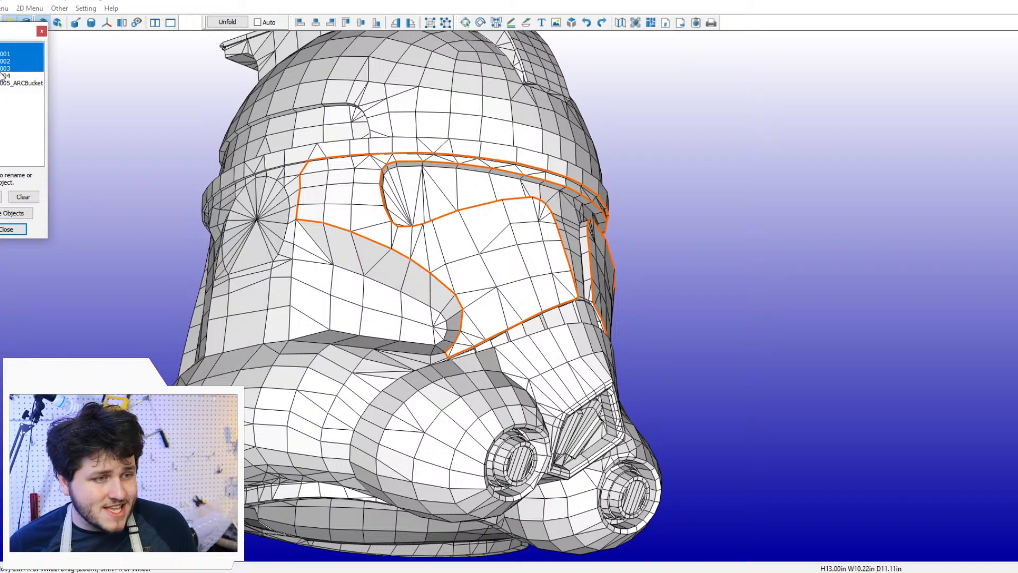
click(3, 69)
click(5, 62)
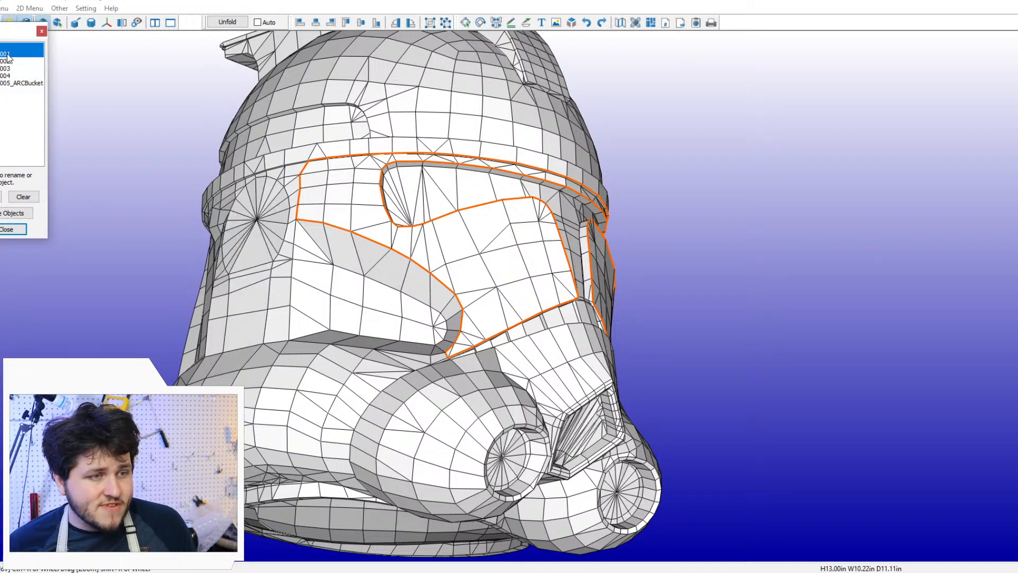
click(10, 230)
Step: Resume specifying cutline edges and run a cutline from the face outline's upper outer corner along the brim's underside, past the ear
drag(157, 260, 204, 266)
scroll(341, 221, up, 4)
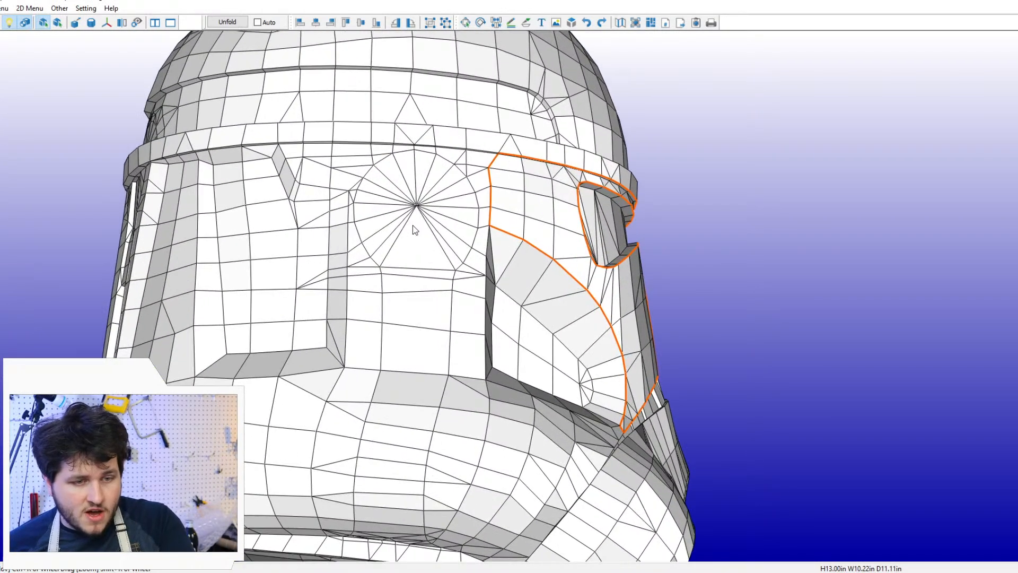
scroll(430, 233, up, 2)
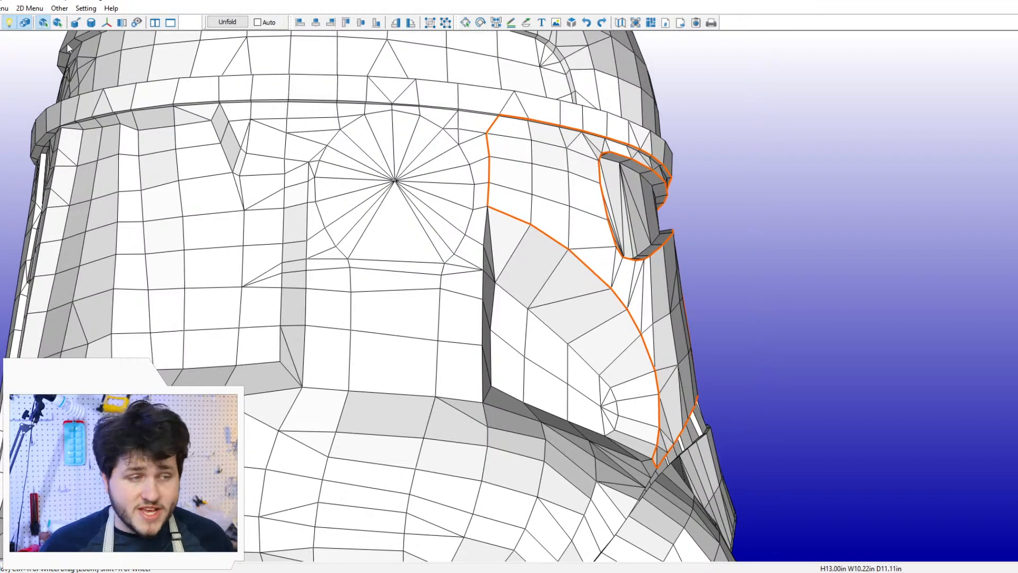
click(5, 9)
mouse_move(8, 22)
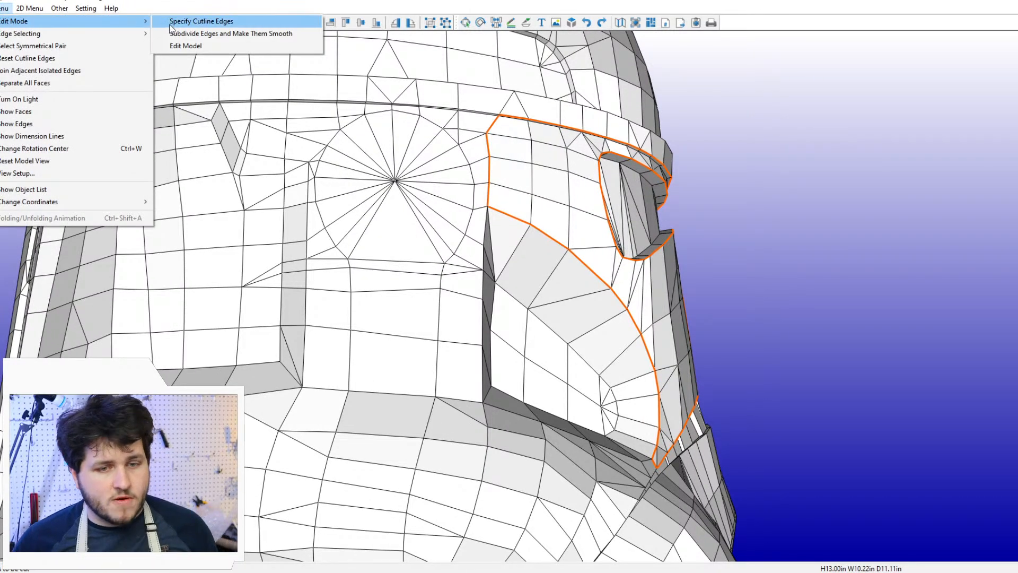
click(173, 23)
middle_drag(496, 95, 494, 208)
scroll(495, 209, up, 3)
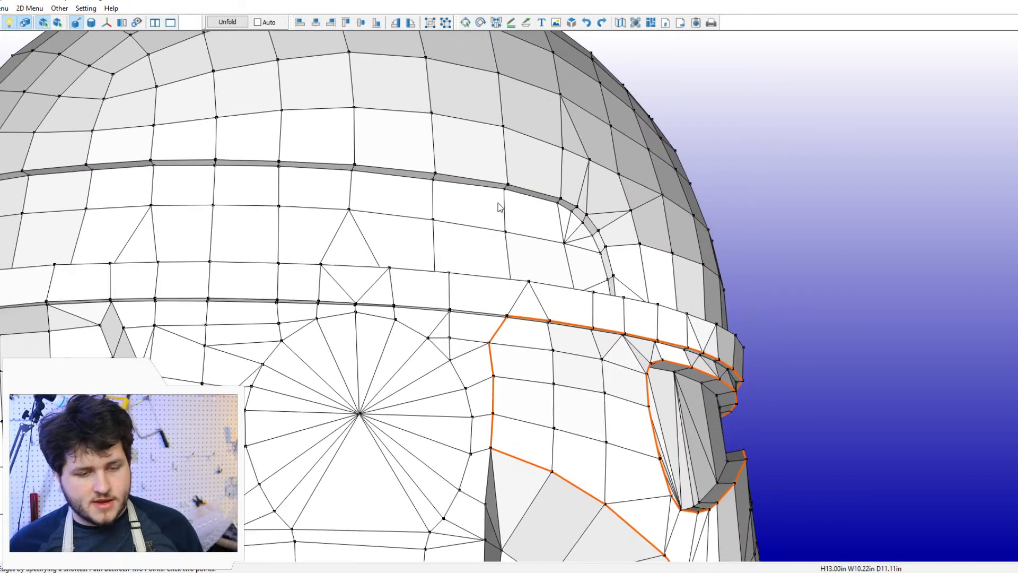
right_drag(499, 204, 546, 197)
click(574, 214)
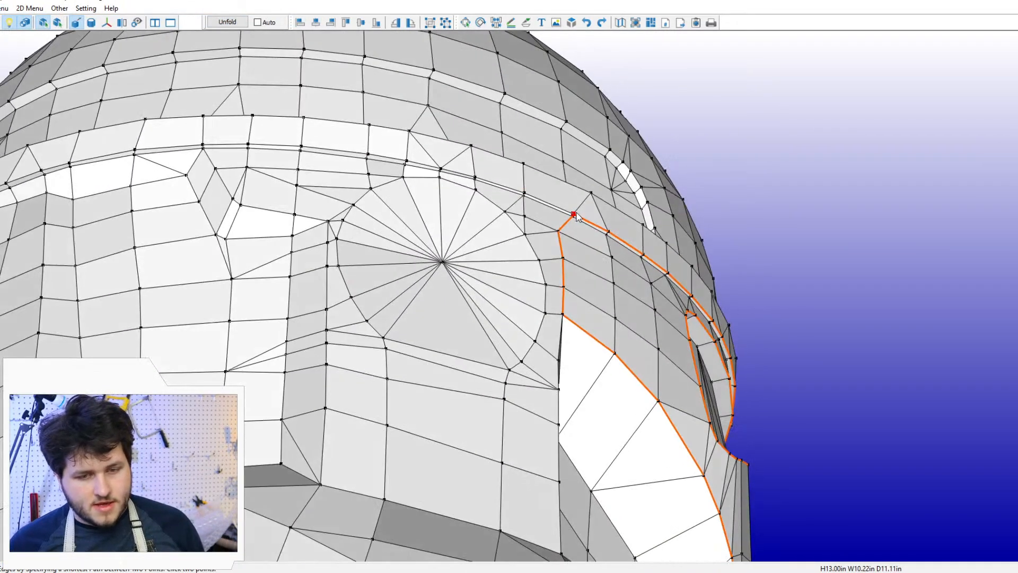
click(301, 146)
Step: Continue the brim's underside cutline around the back of the helmet to the face outline's upper outer corner on the opposite side
right_drag(303, 149, 342, 138)
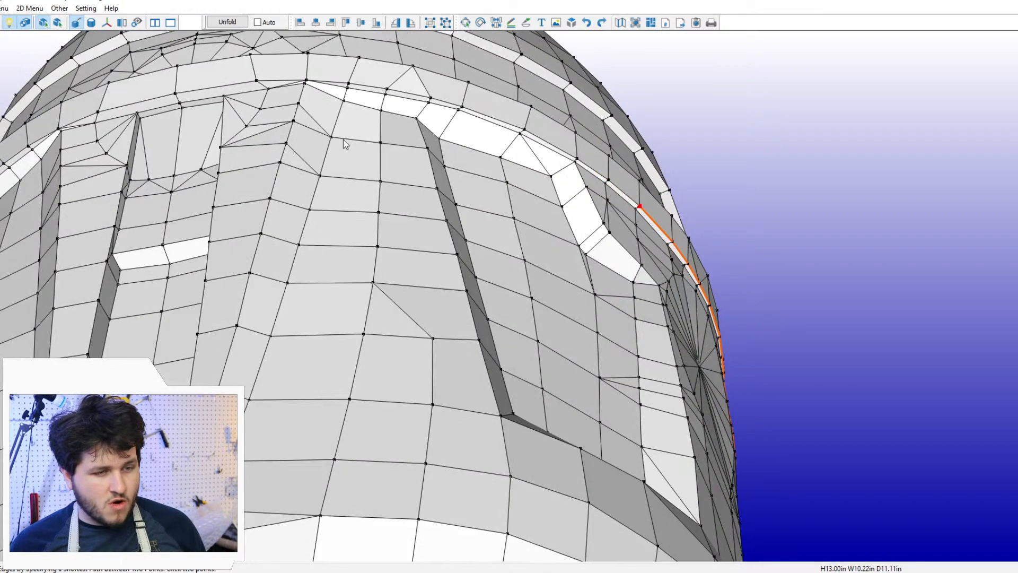
click(352, 82)
click(176, 96)
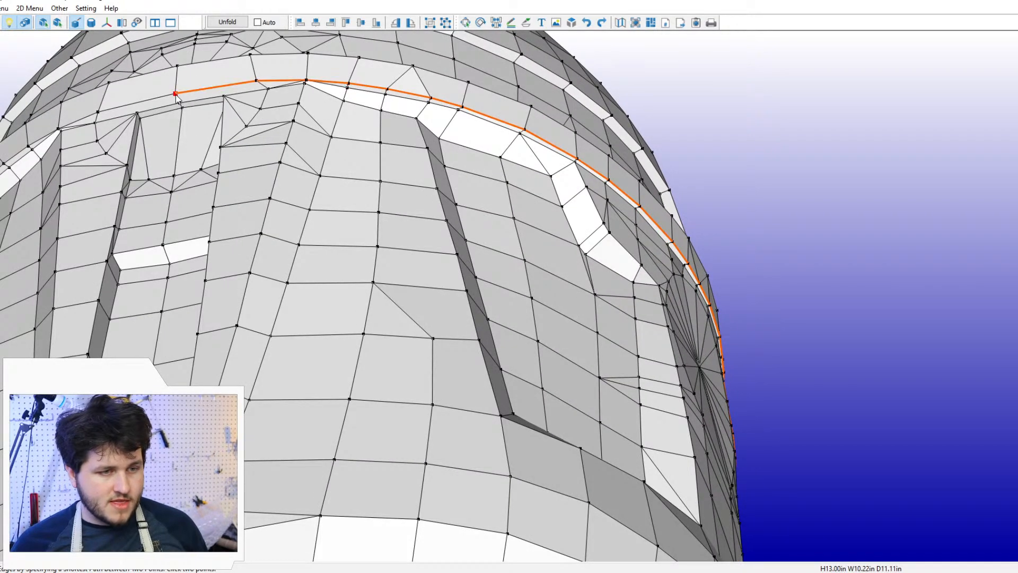
right_drag(177, 95, 233, 99)
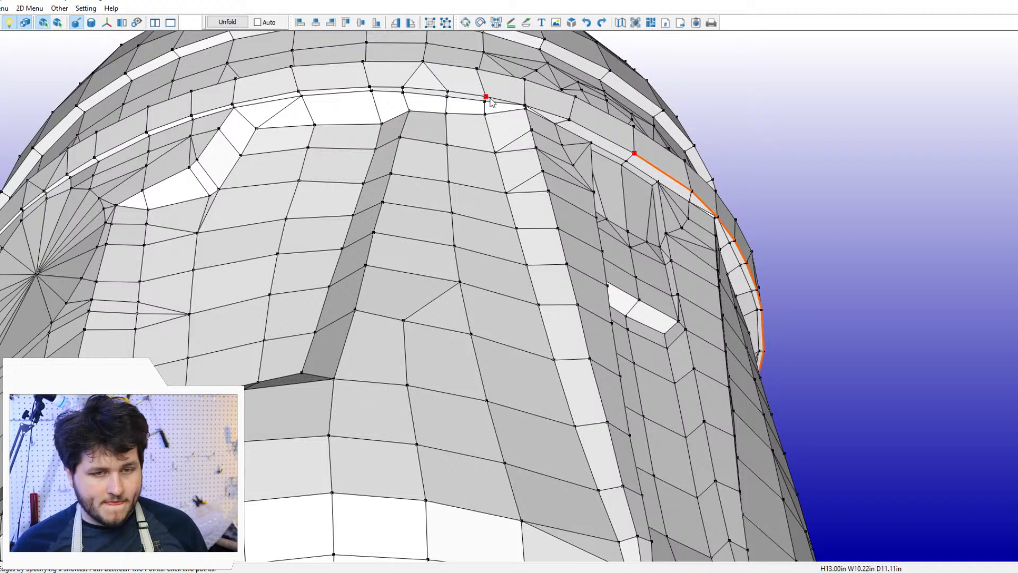
click(486, 97)
click(233, 103)
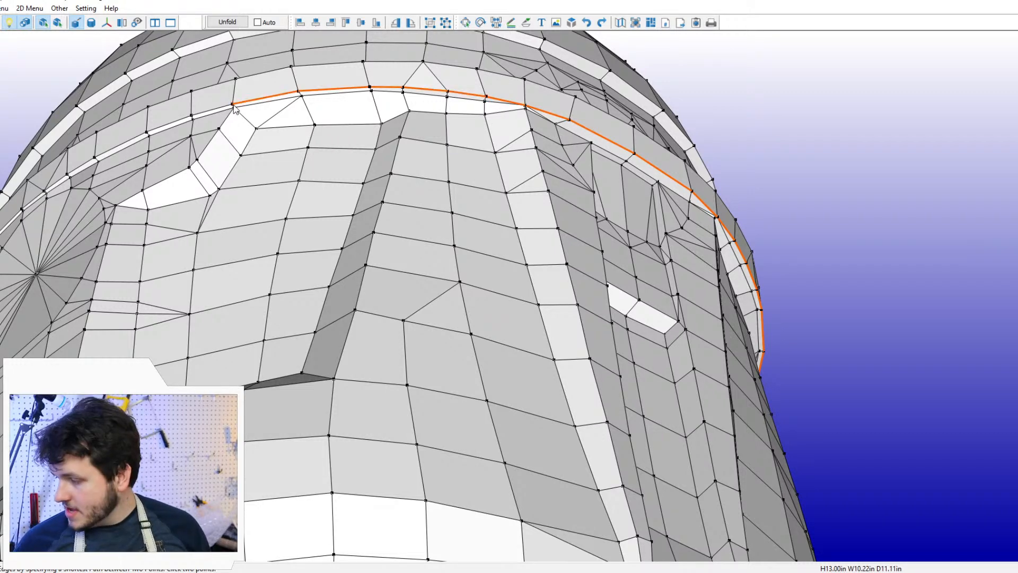
right_drag(234, 105, 274, 107)
click(400, 90)
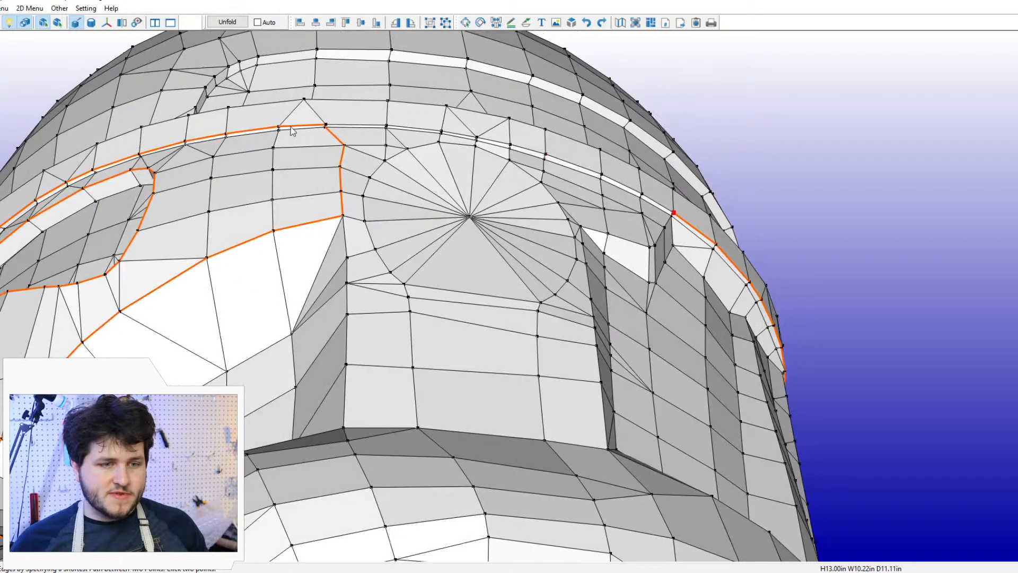
click(332, 124)
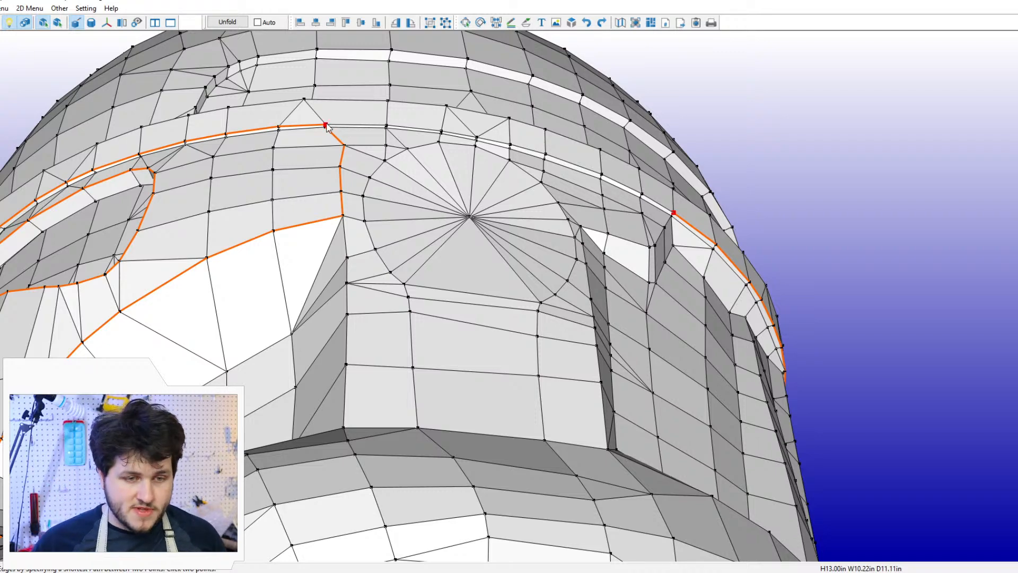
Step: Run a cutline from the brim down the stepped notch of the recessed side panel to the ear disc's rear edge
mouse_move(558, 211)
right_down()
mouse_move(581, 212)
mouse_move(554, 206)
right_up()
scroll(339, 119, up, 1)
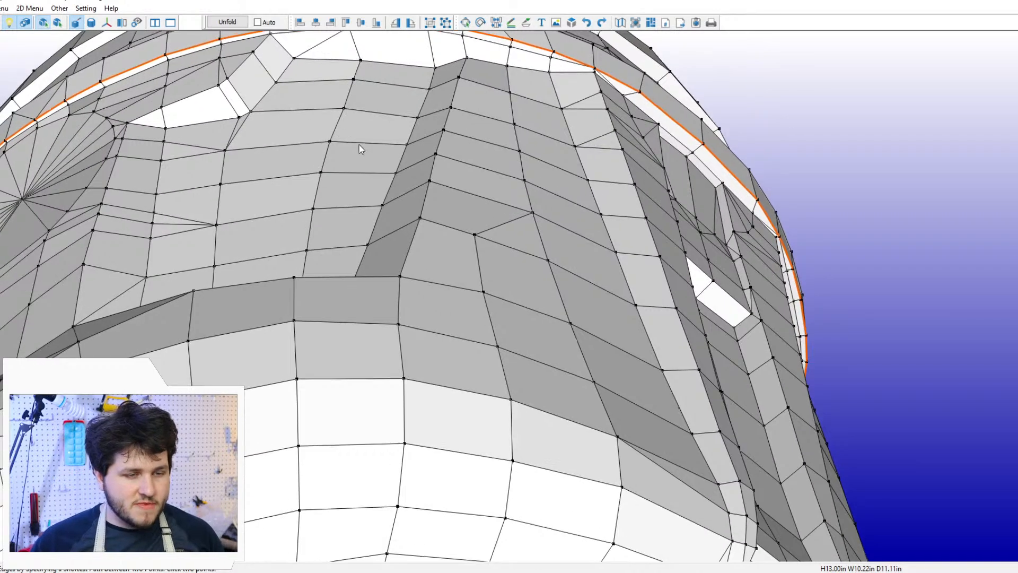
middle_drag(358, 144, 552, 253)
scroll(551, 252, down, 1)
click(462, 146)
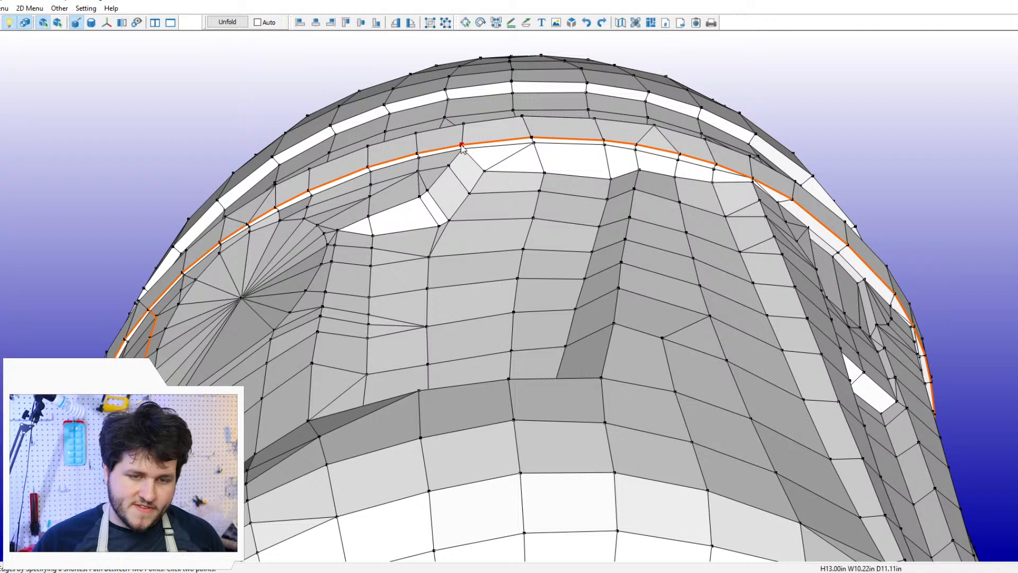
click(418, 197)
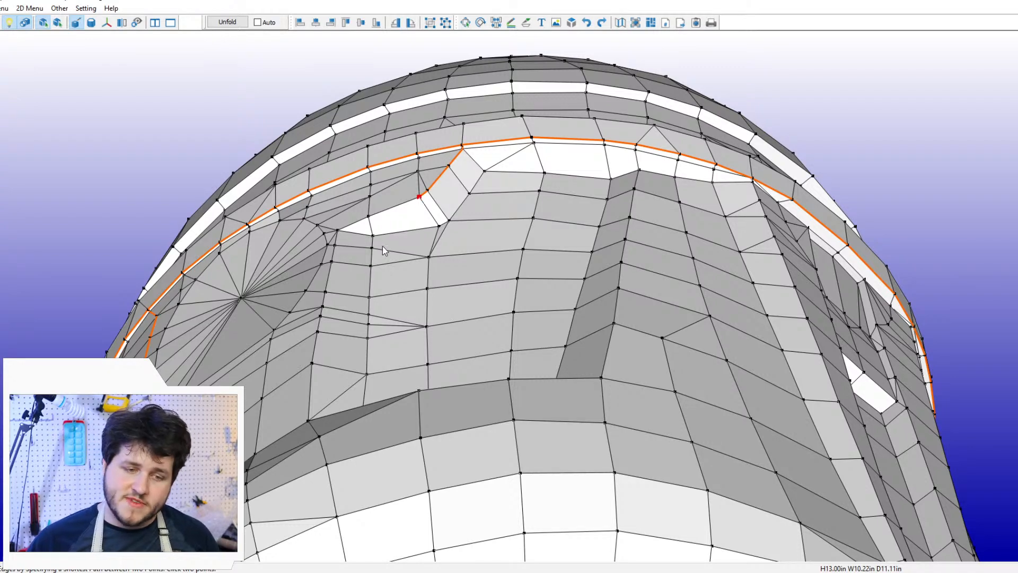
click(337, 230)
Step: Complete the recessed side panel's outline down behind the ear disc, along the panel's lower edge and up its rear edge to the brim
right_drag(338, 235, 447, 171)
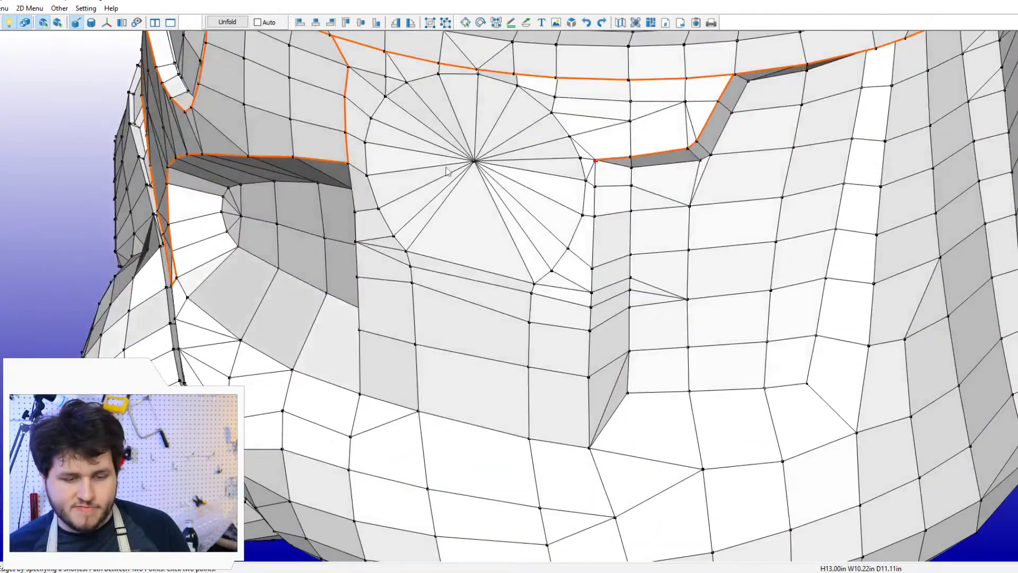
click(589, 447)
scroll(613, 418, down, 1)
click(577, 426)
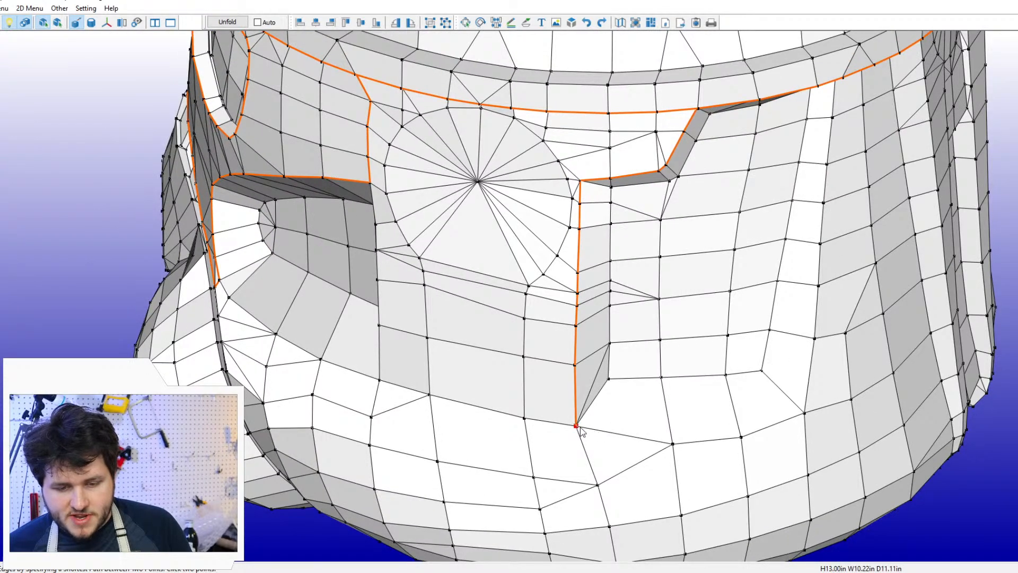
click(804, 413)
right_drag(808, 418, 745, 268)
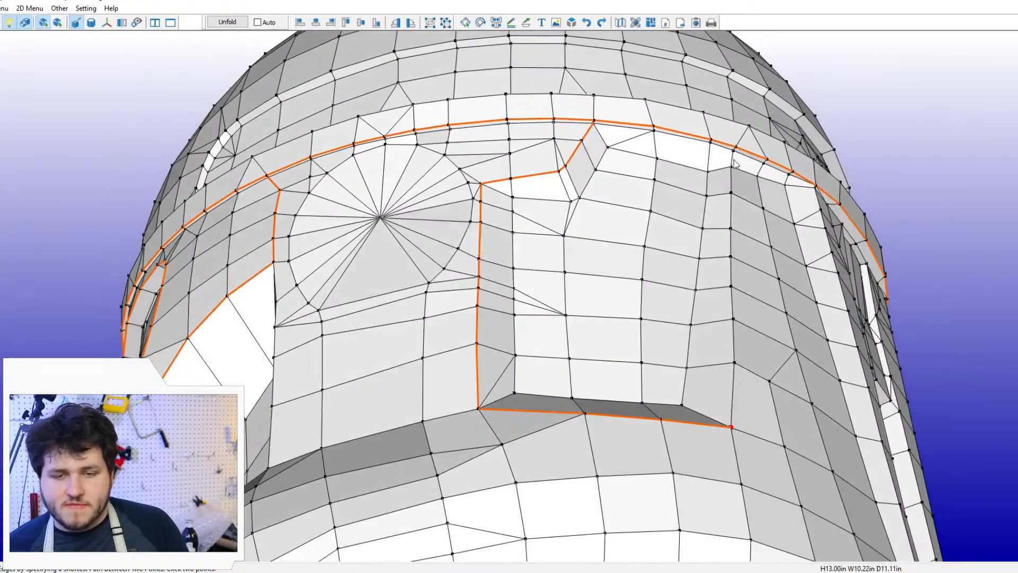
click(733, 152)
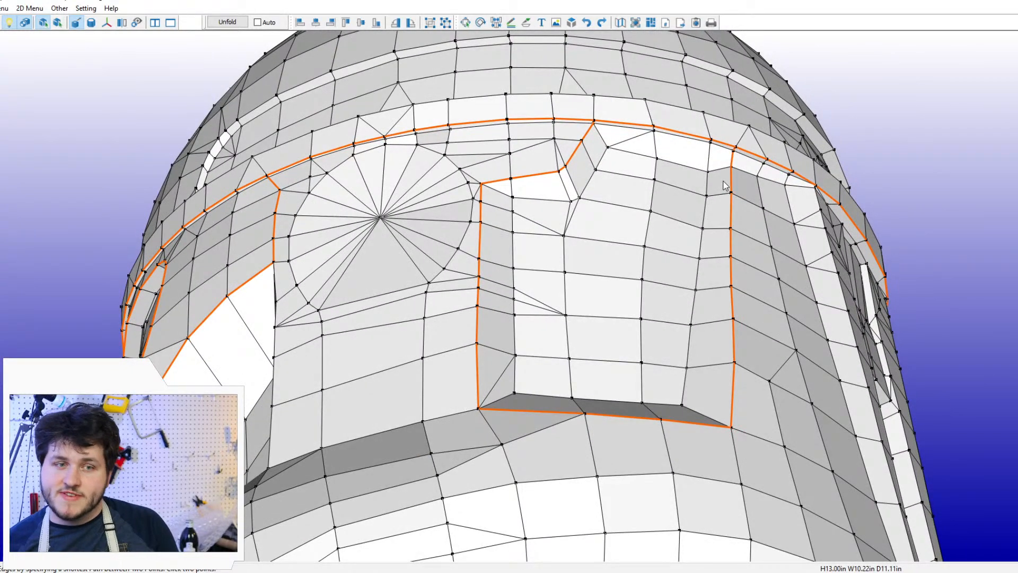
Step: Add a cutline from the cheek recess's upper rear corner down its rear edge and forward along its lower edge to the front end
scroll(723, 181, down, 1)
middle_drag(529, 235, 432, 182)
right_drag(433, 183, 546, 207)
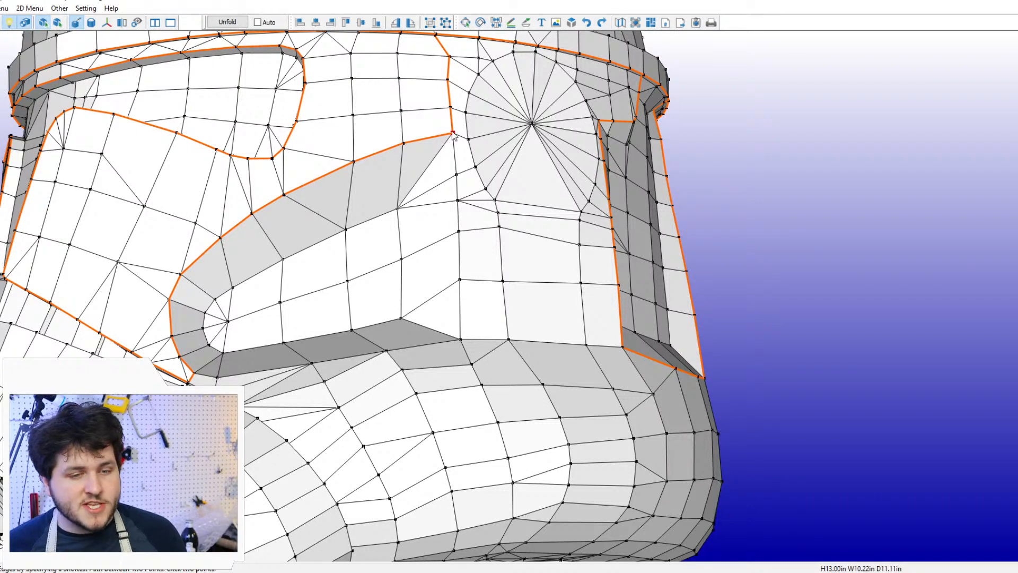
click(461, 340)
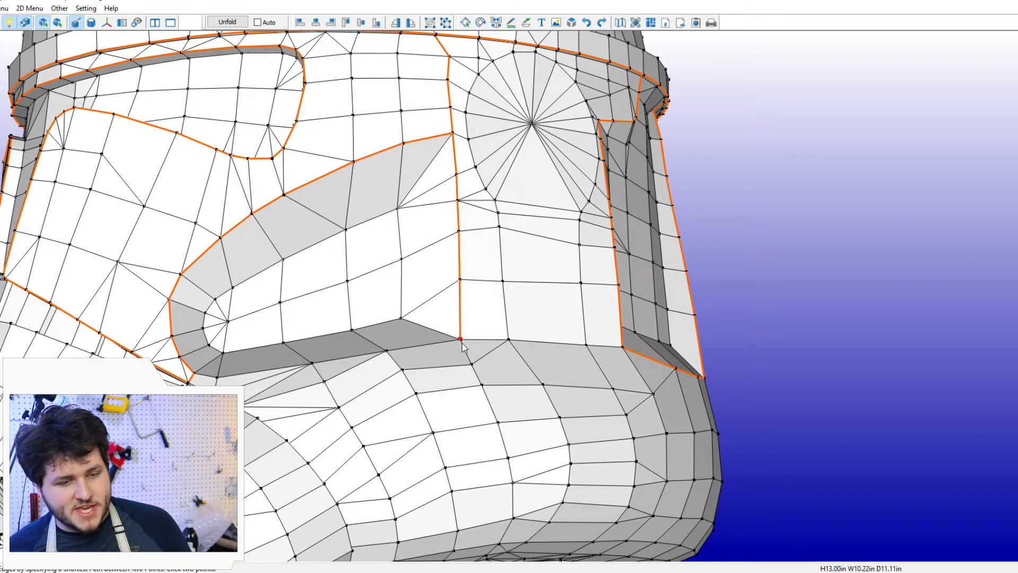
click(195, 373)
right_drag(196, 376, 205, 424)
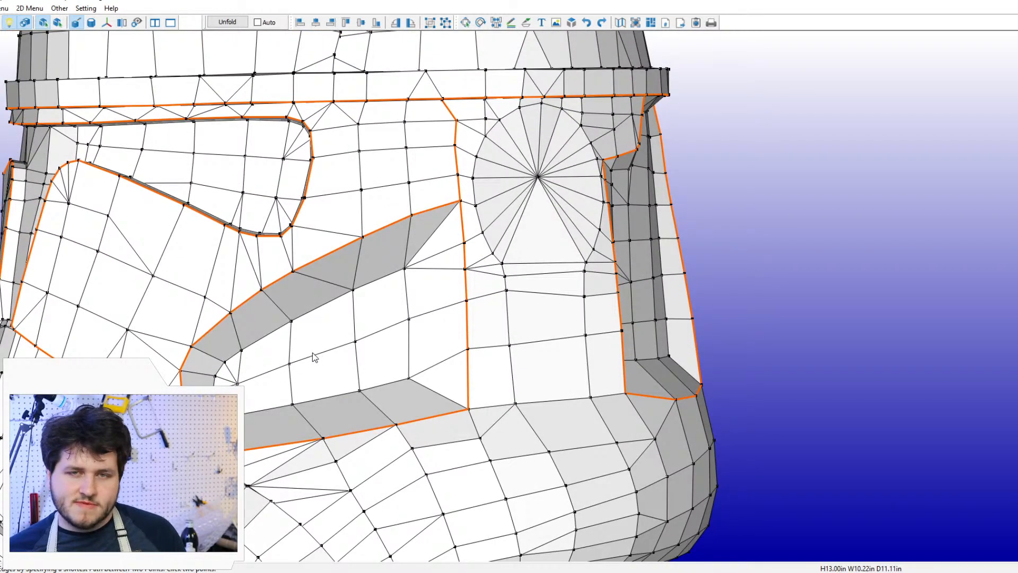
Step: Try to start a cutline at the brim's rear corner and continue it to the recessed back panel's upper corner
right_drag(364, 366, 490, 242)
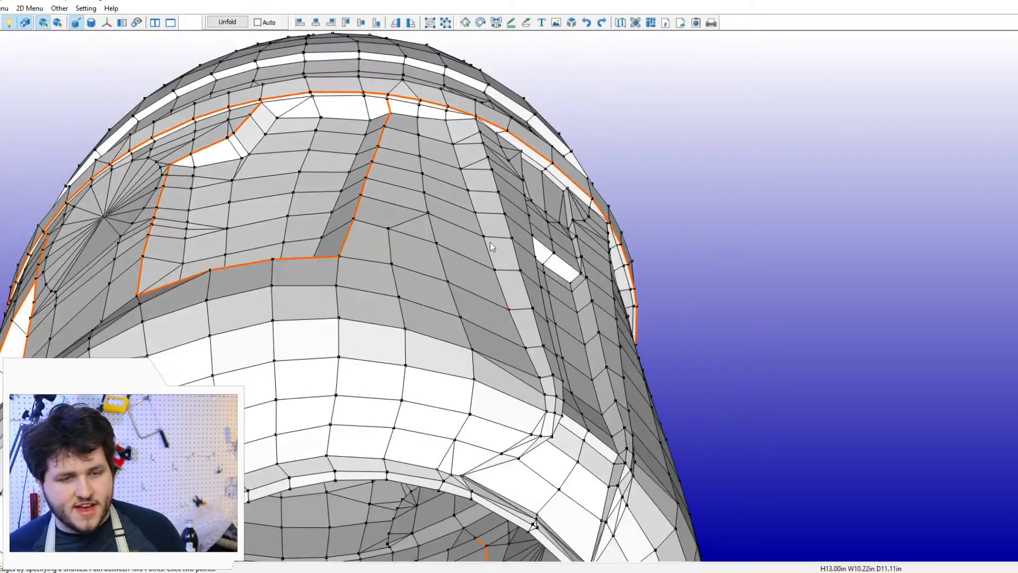
click(476, 116)
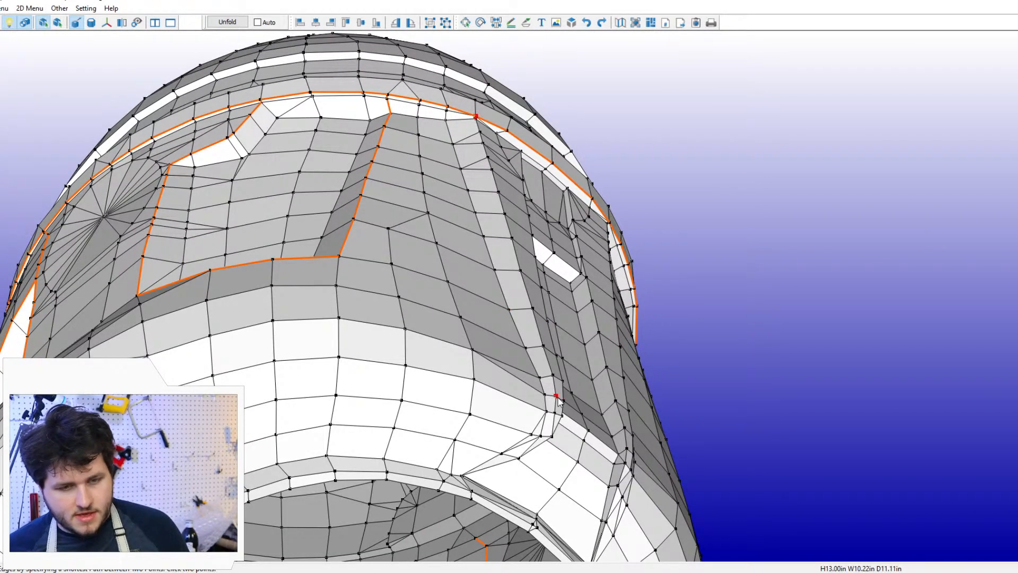
right_drag(553, 401, 502, 373)
right_drag(343, 145, 347, 121)
scroll(356, 93, up, 1)
middle_drag(356, 94, 465, 205)
scroll(424, 223, up, 2)
scroll(441, 247, up, 3)
right_drag(466, 204, 471, 195)
scroll(470, 195, up, 1)
scroll(470, 195, up, 1)
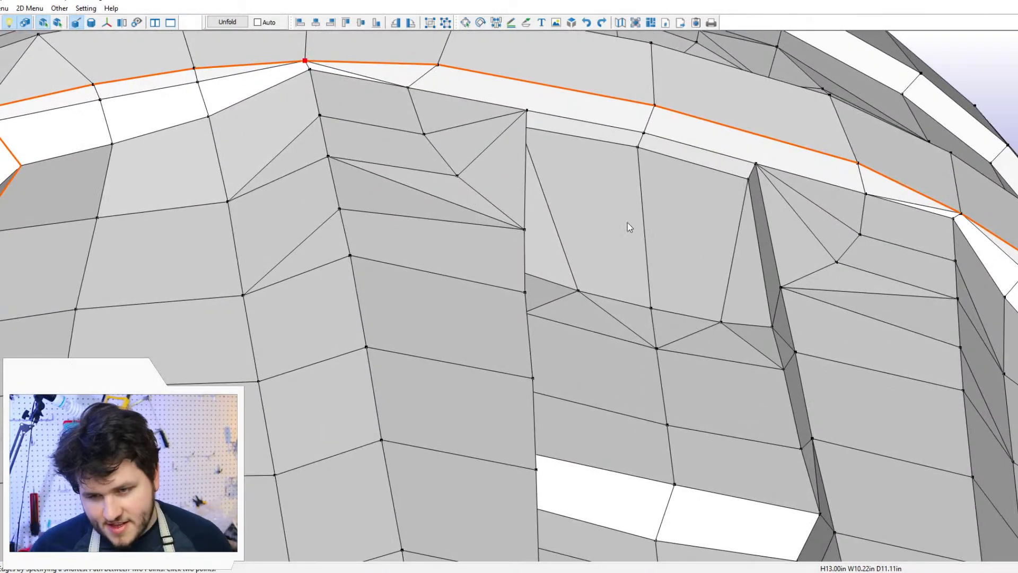
middle_drag(522, 143, 495, 159)
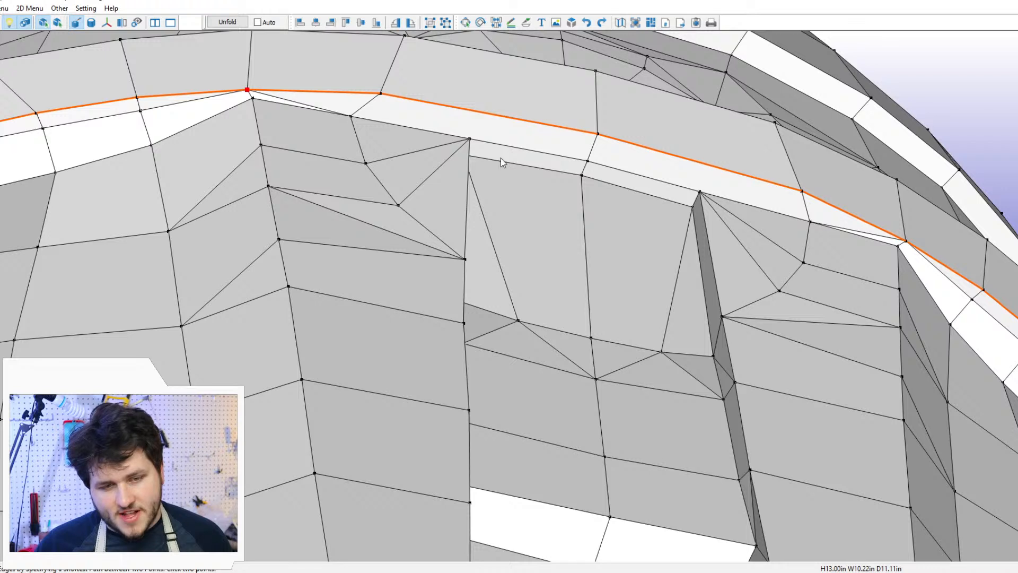
click(470, 140)
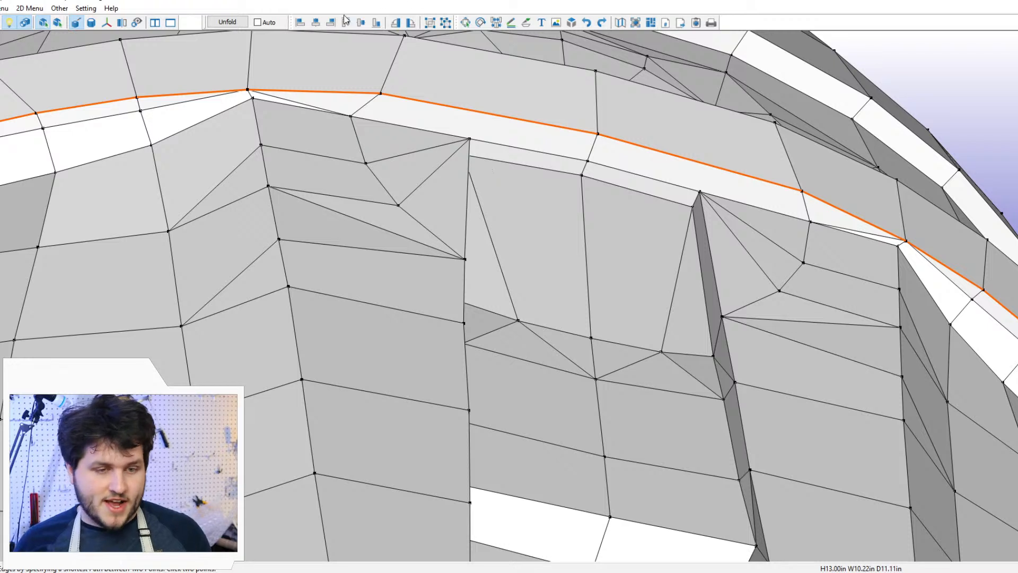
click(4, 8)
mouse_move(106, 20)
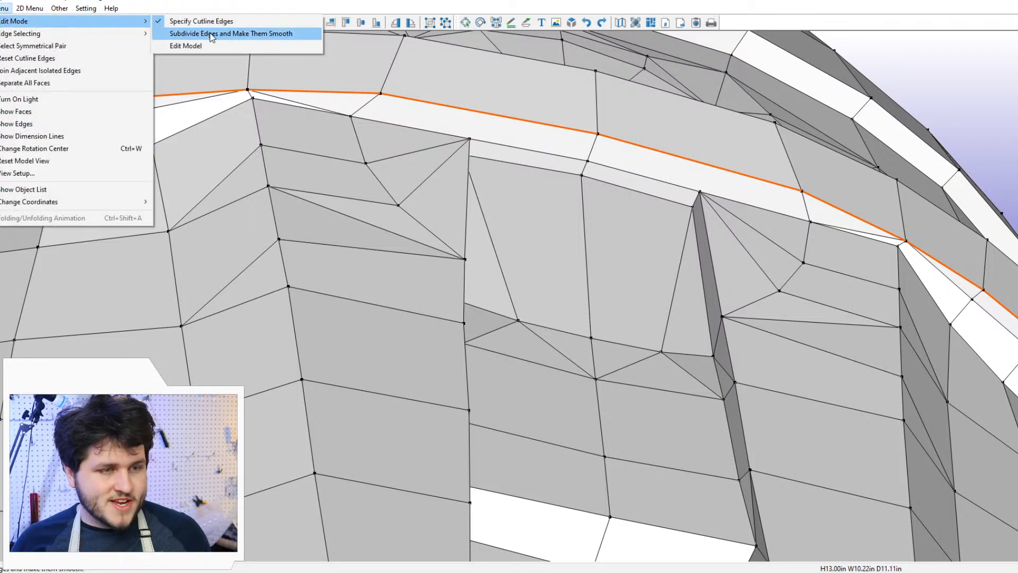
click(211, 45)
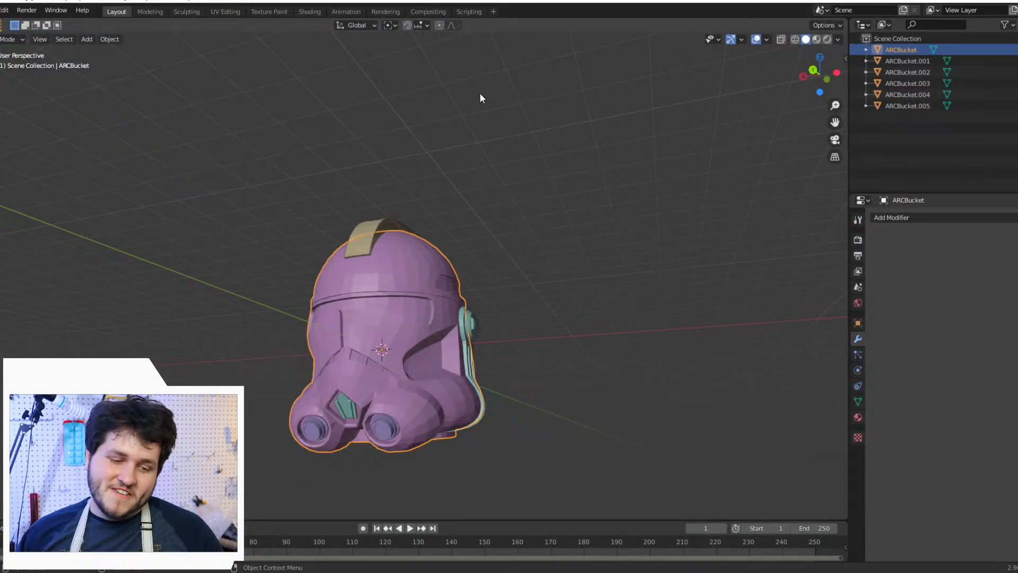
Step: Switch to Blender and put the ARCBucket helmet mesh in Edit Mode
scroll(554, 261, up, 5)
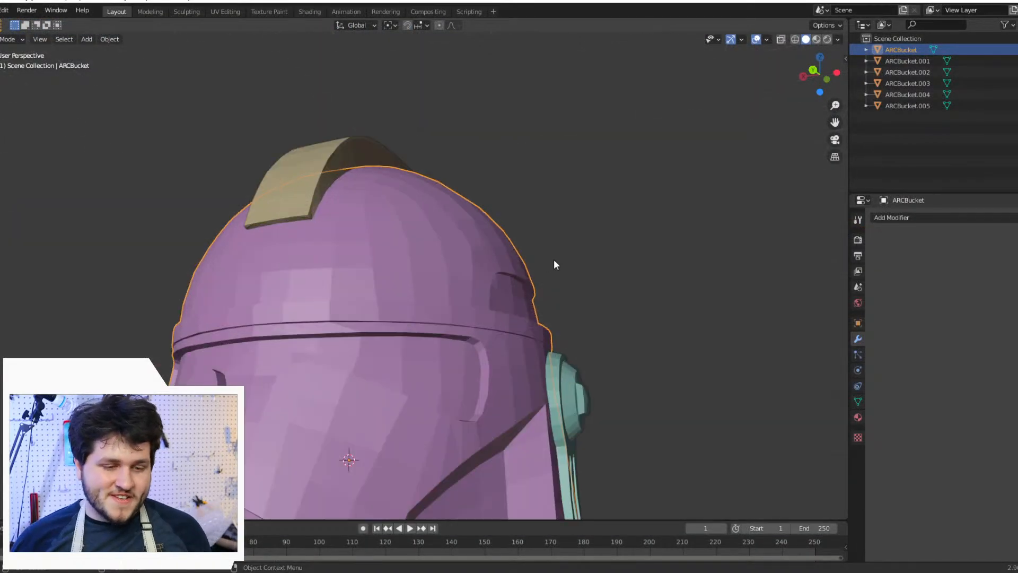
middle_drag(554, 264, 643, 260)
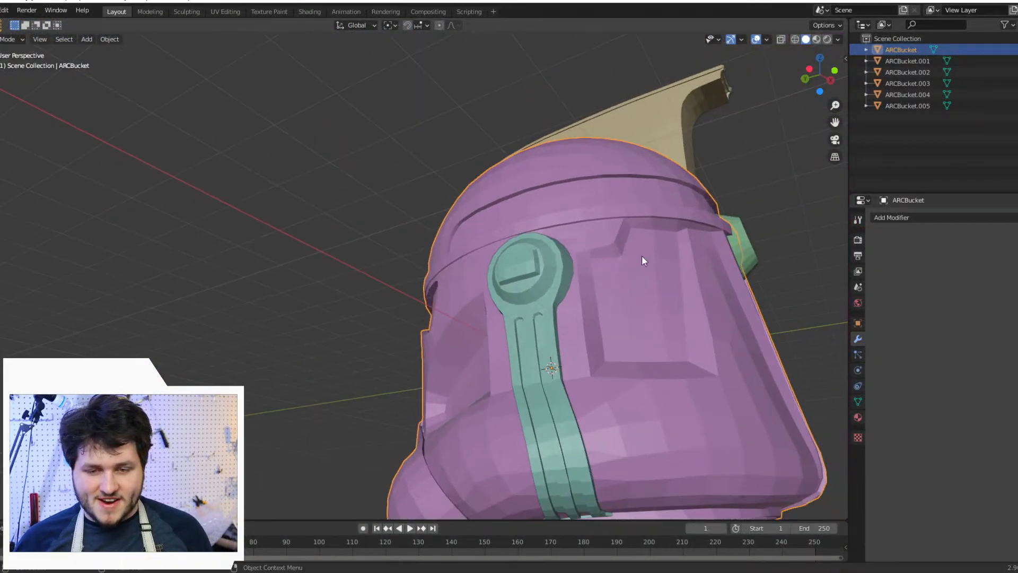
click(12, 39)
click(11, 64)
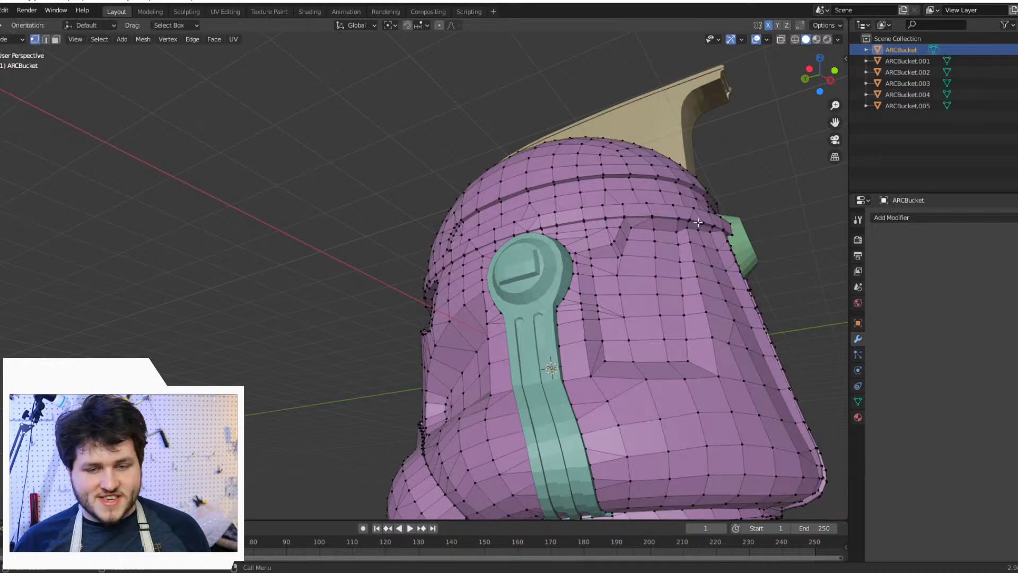
Step: Hide the ARCBucket.005 object that covers the back of the helmet under the brim
scroll(705, 218, up, 2)
middle_drag(747, 214, 582, 292)
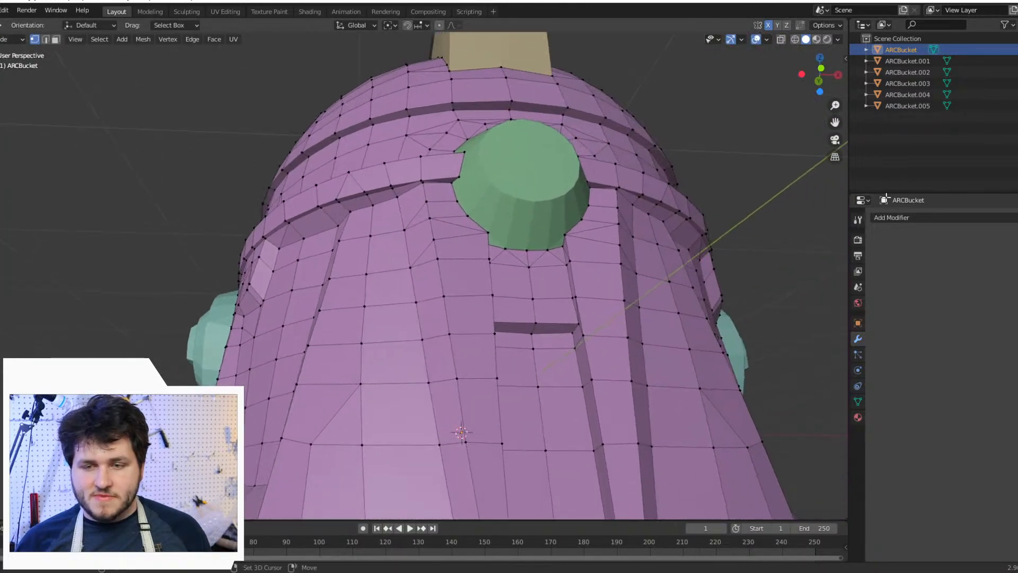
click(1016, 61)
click(1017, 61)
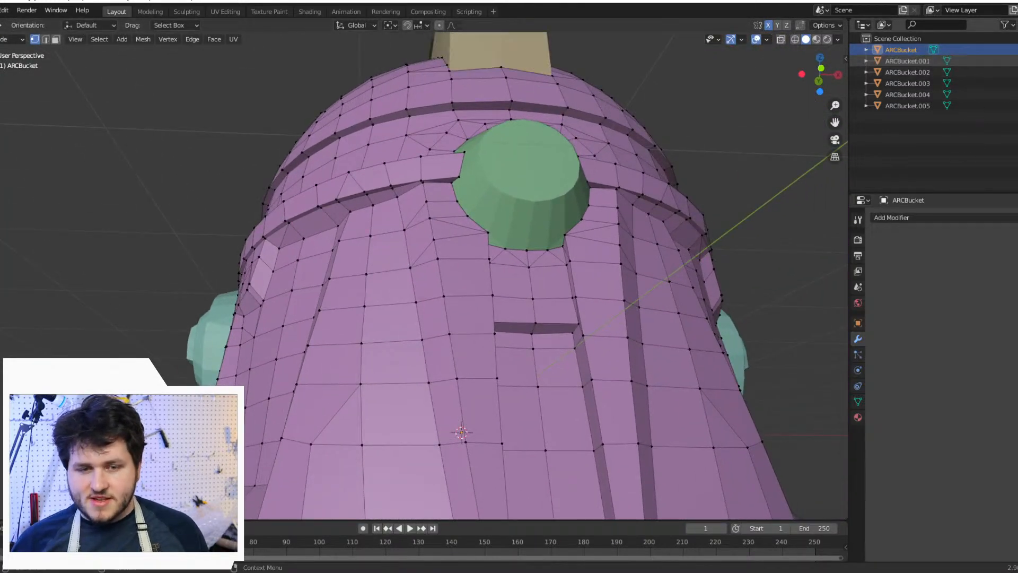
click(1016, 72)
click(1017, 72)
click(1017, 84)
click(1016, 84)
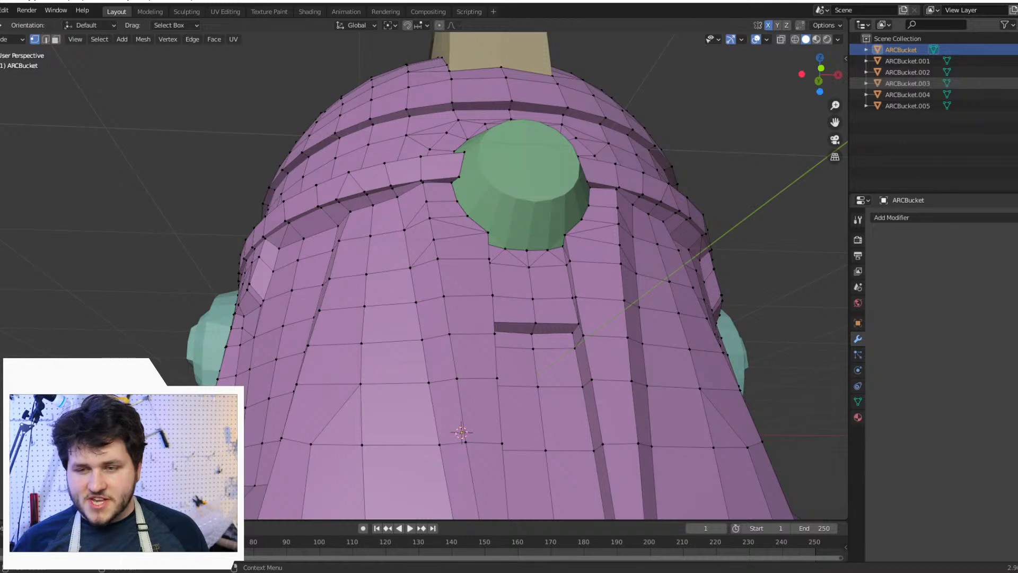
click(1016, 95)
click(1017, 94)
click(1017, 106)
Step: Connect the brim's lower rear centre vertex with edges to both upper corners of the recessed back panel
scroll(582, 238, up, 10)
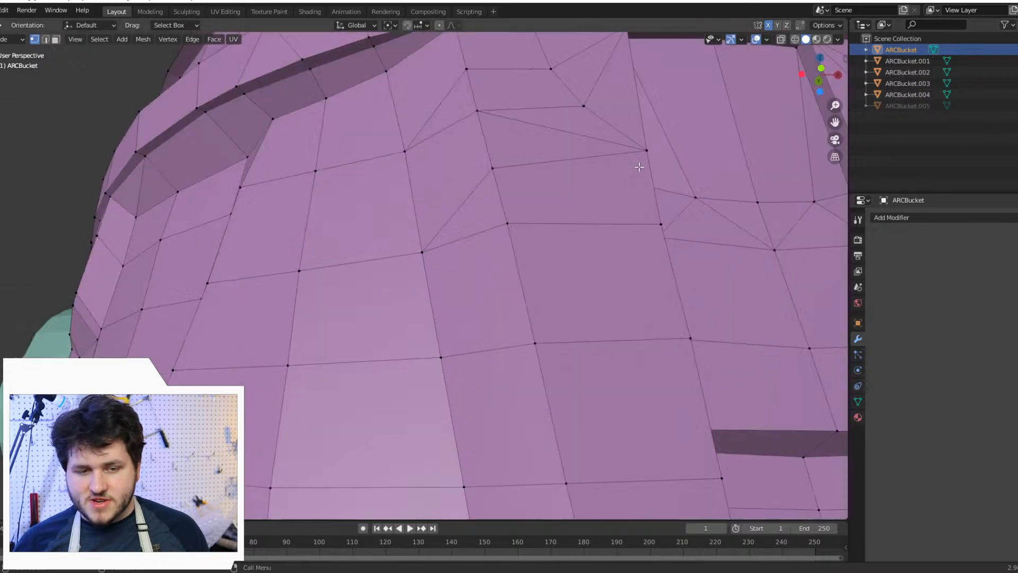
scroll(582, 238, down, 8)
scroll(544, 237, up, 3)
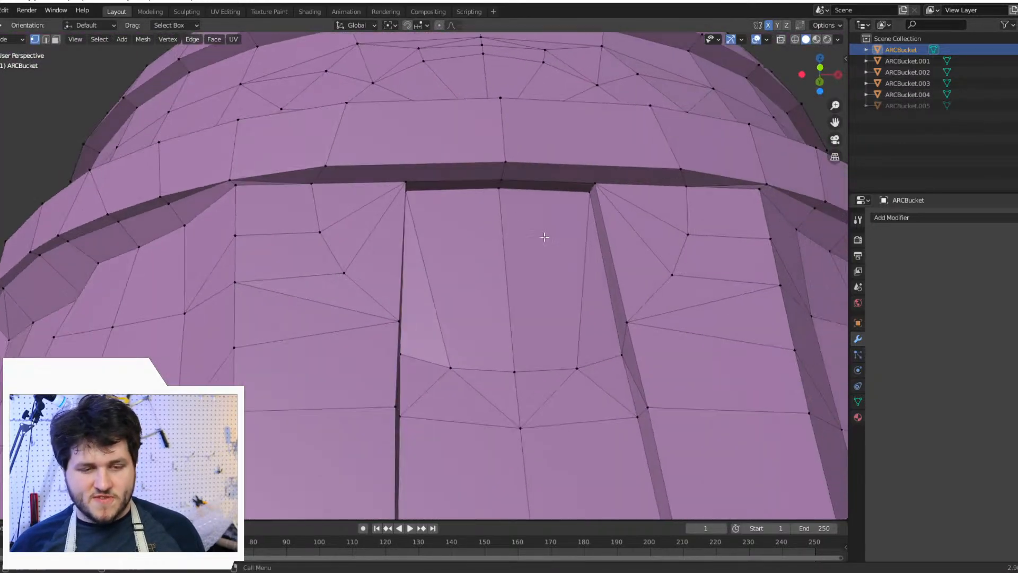
click(407, 184)
shift+click(501, 167)
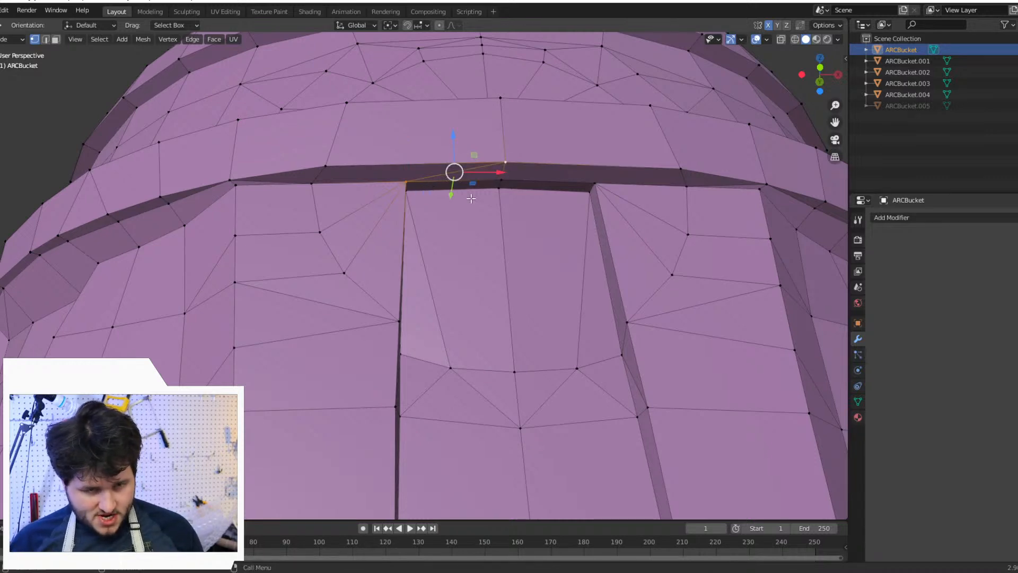
click(504, 161)
shift+click(595, 185)
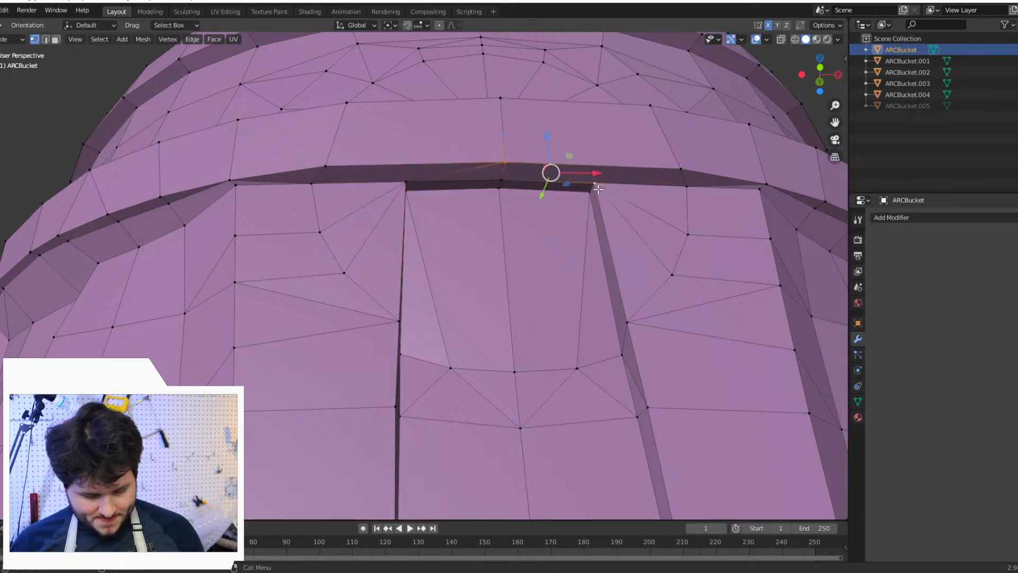
scroll(595, 189, down, 10)
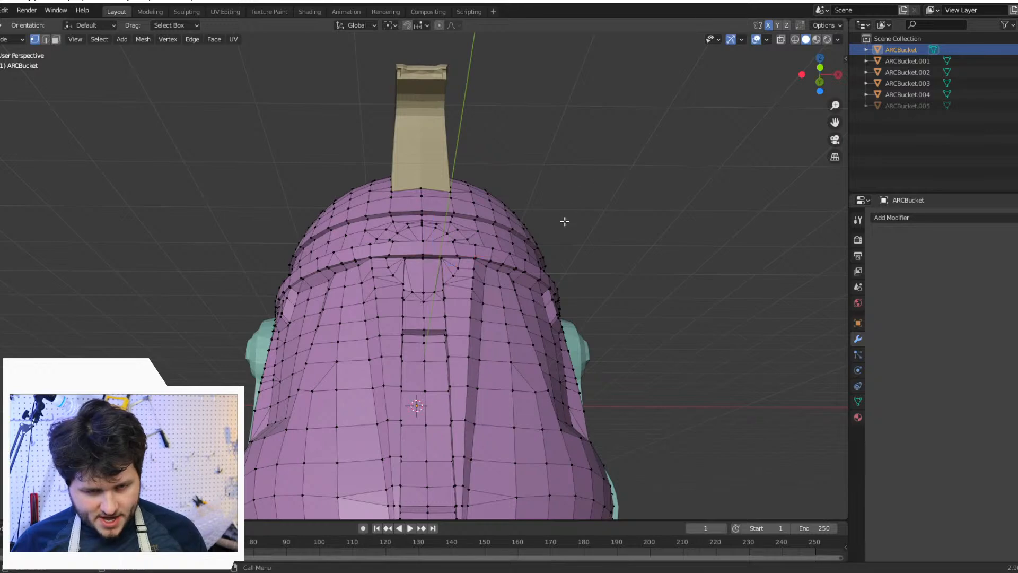
middle_drag(564, 220, 527, 191)
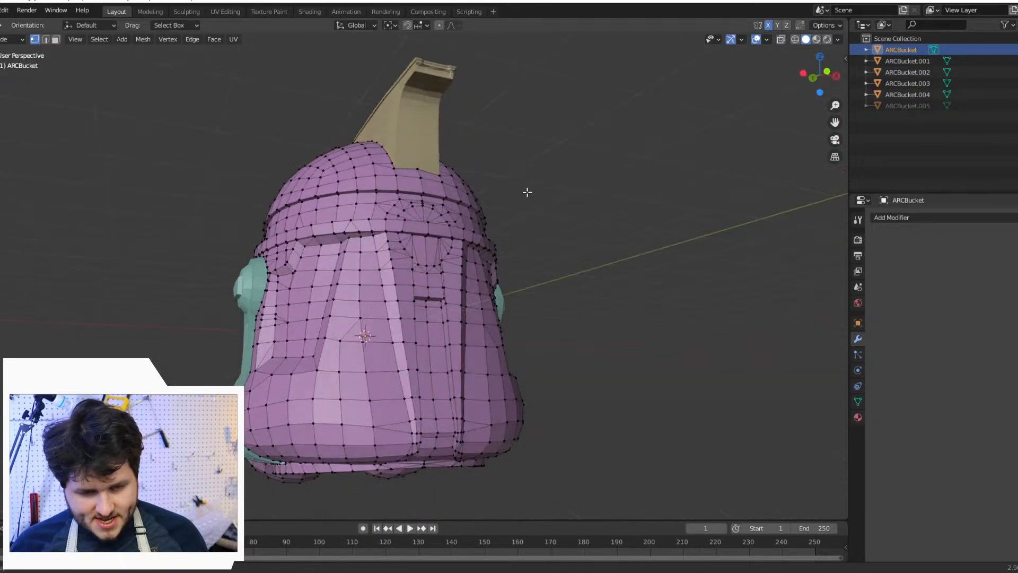
Step: Check the mesh around the helmet's recessed back panel and save the Blender file
scroll(521, 159, up, 6)
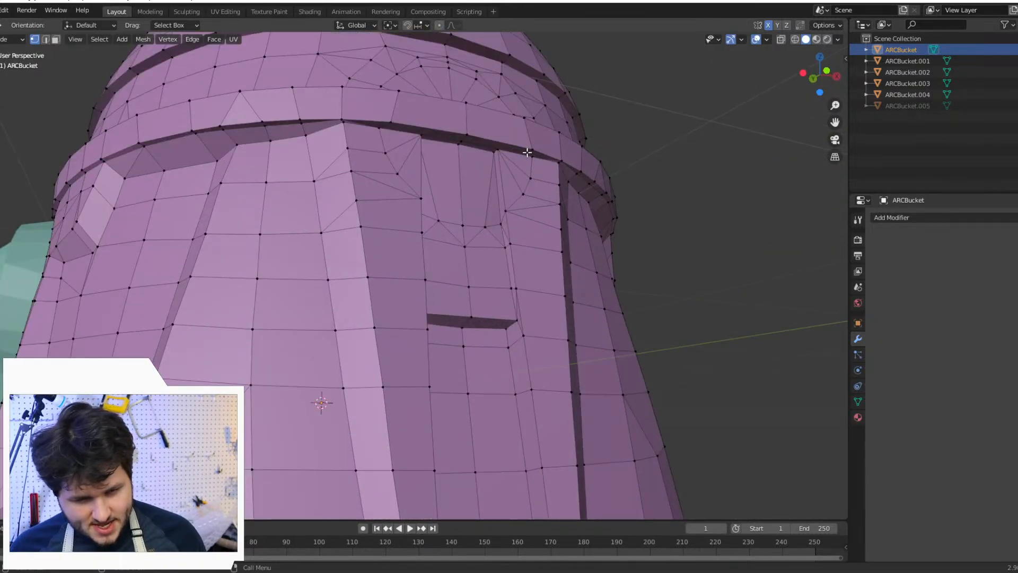
middle_drag(527, 153, 520, 184)
scroll(517, 182, down, 4)
scroll(521, 164, up, 5)
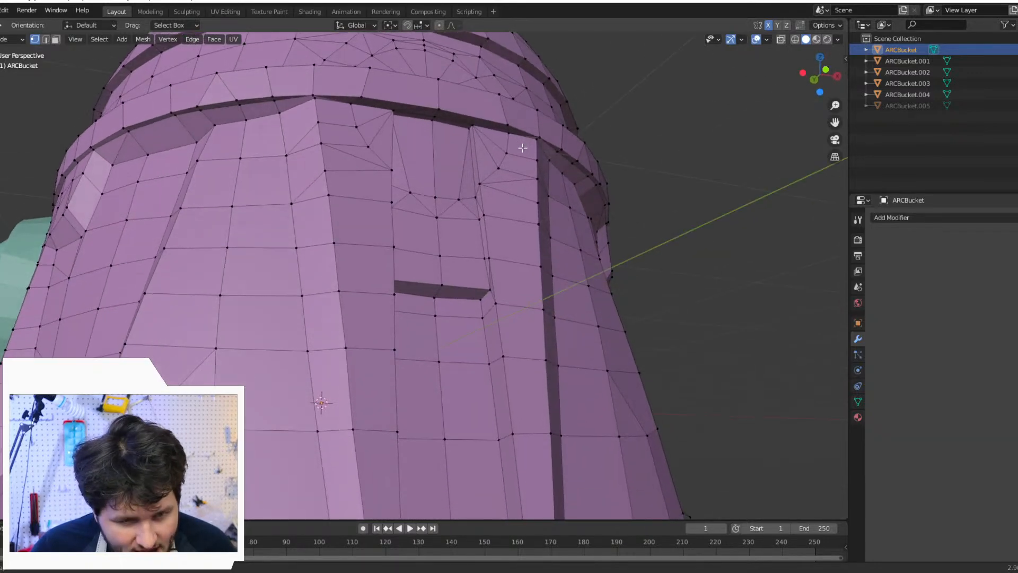
scroll(522, 147, up, 2)
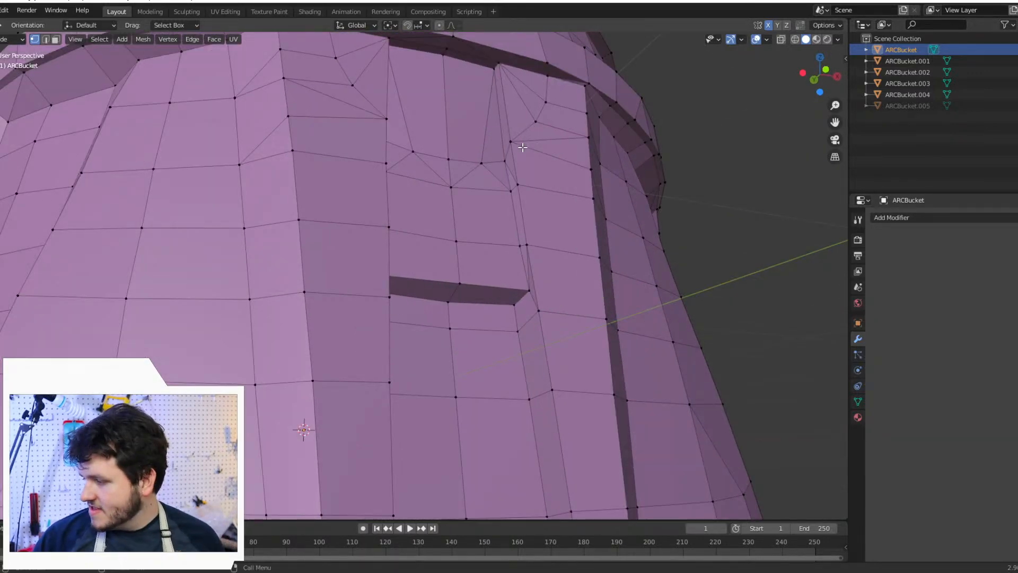
key(ctrl+s)
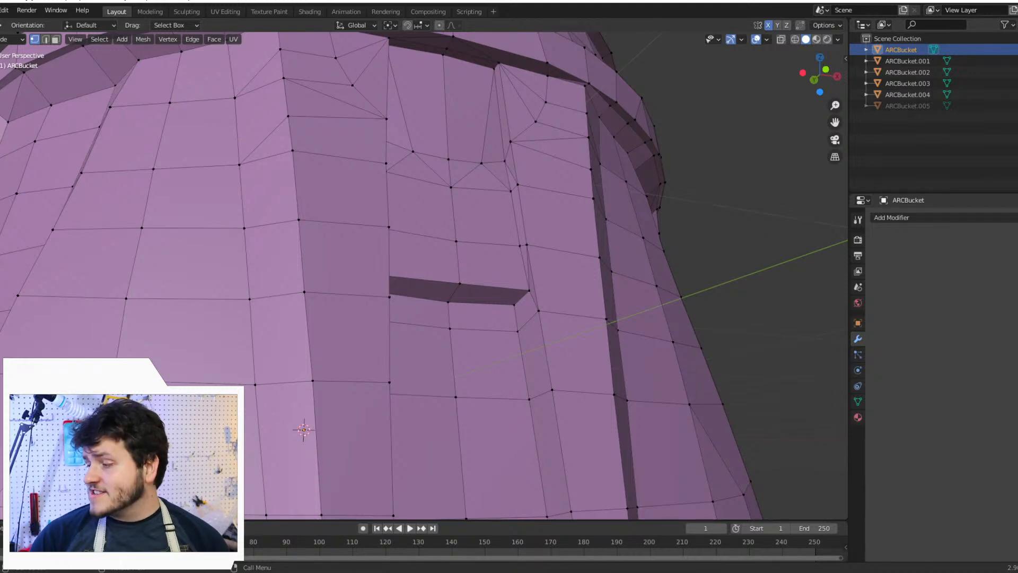
scroll(307, 187, down, 8)
middle_drag(307, 186, 577, 247)
scroll(558, 235, up, 3)
scroll(558, 235, down, 3)
key(ctrl+s)
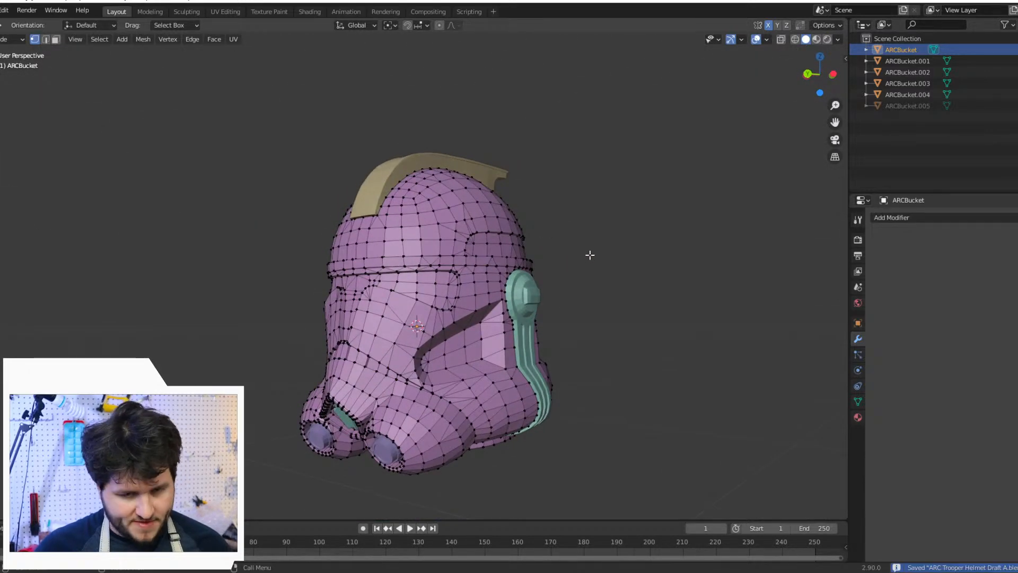
Step: Return the helmet to Object Mode and export the model as a Wavefront OBJ file
click(10, 40)
click(8, 55)
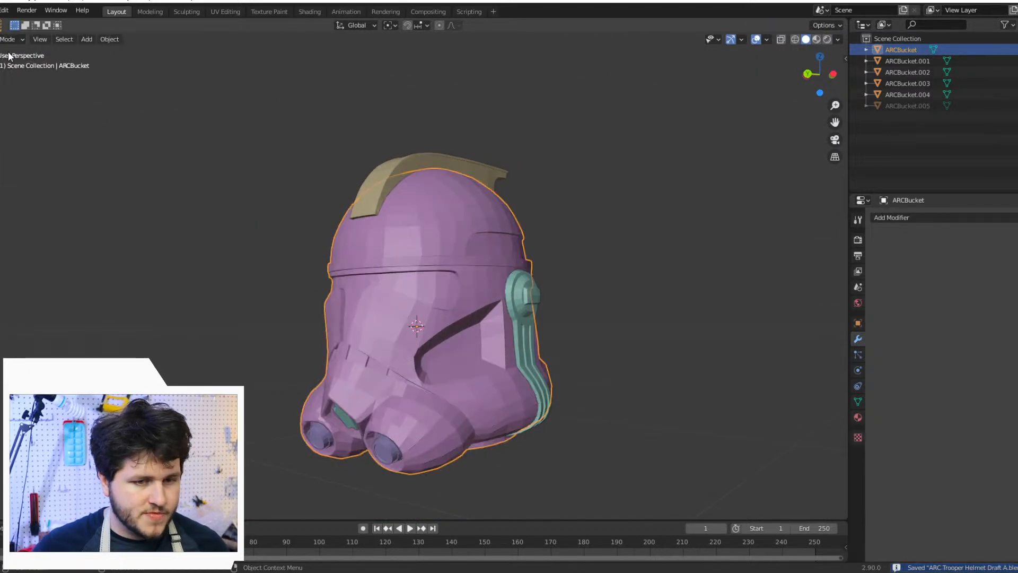
click(2, 10)
mouse_move(37, 172)
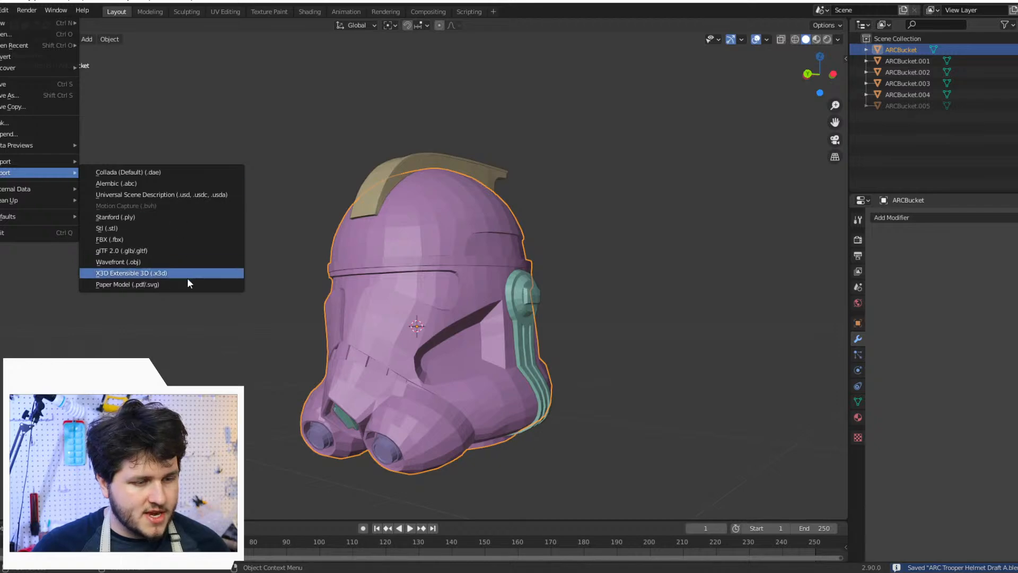
click(194, 262)
click(686, 464)
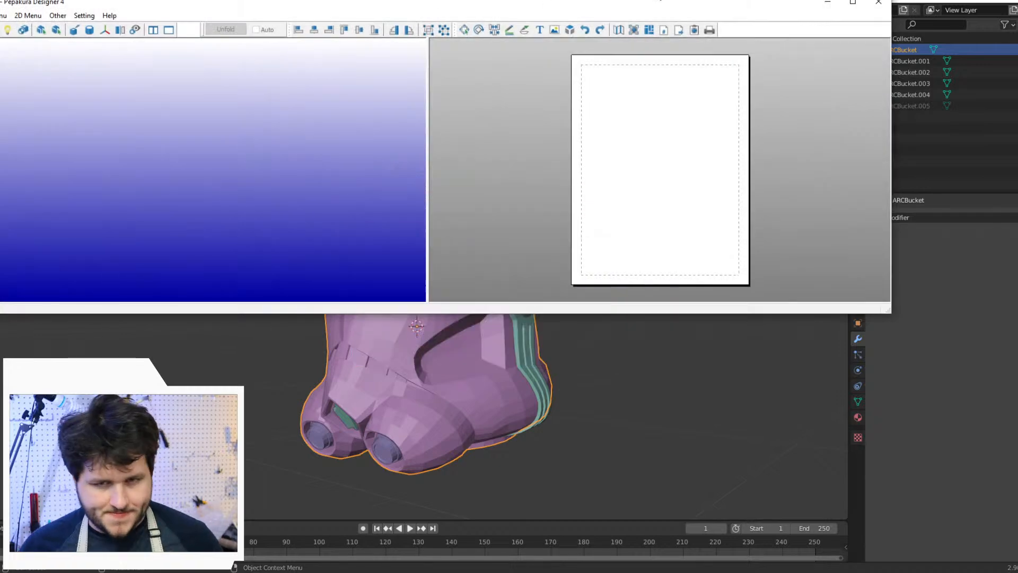
Step: In a maximised Pepakura Designer window, open ARC Trooper Sliced Draft A.obj, specify the pink side as front, and dismiss the remaining import dialogs
click(852, 3)
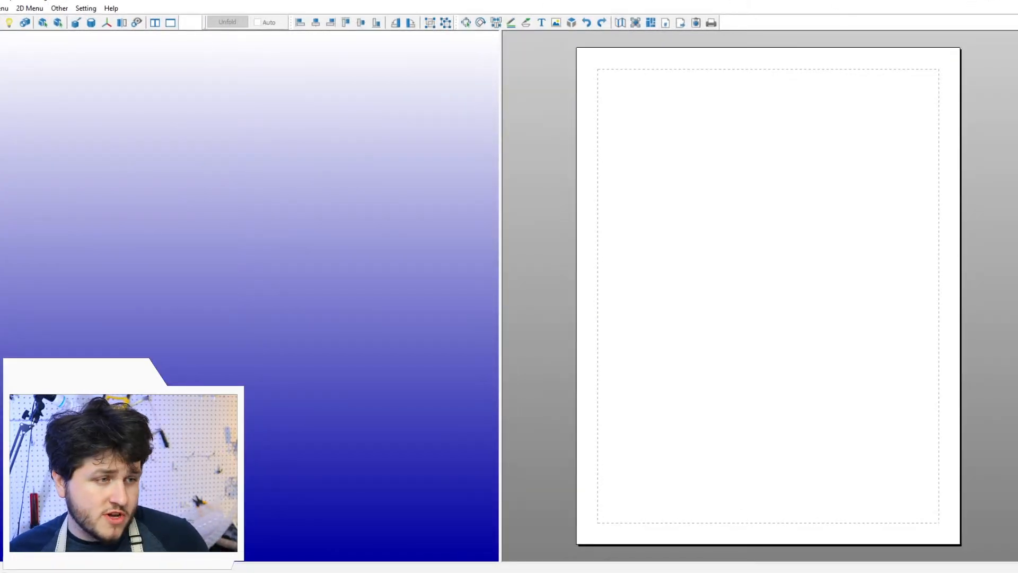
click(0, 8)
click(1, 20)
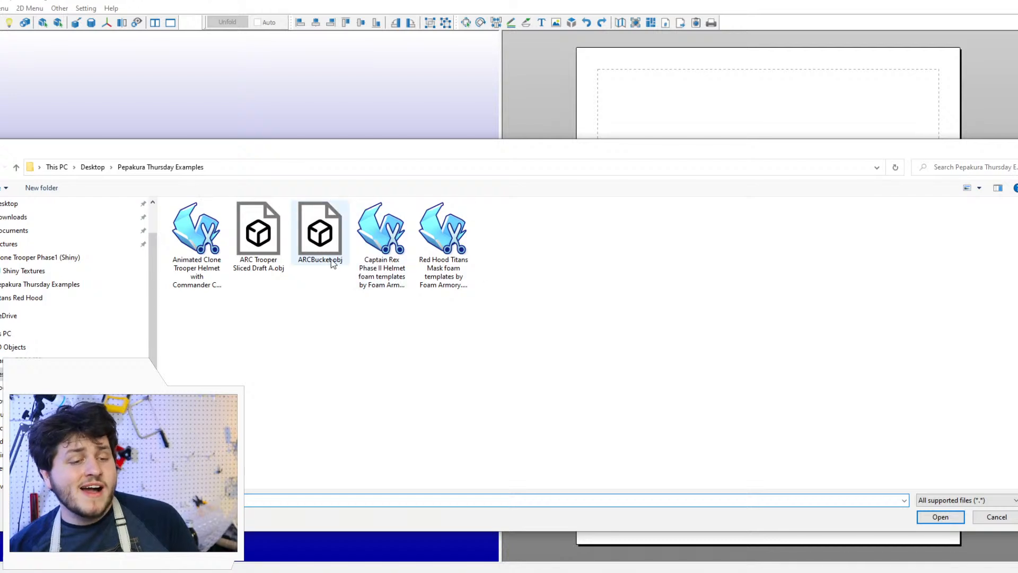
double_click(264, 247)
click(454, 299)
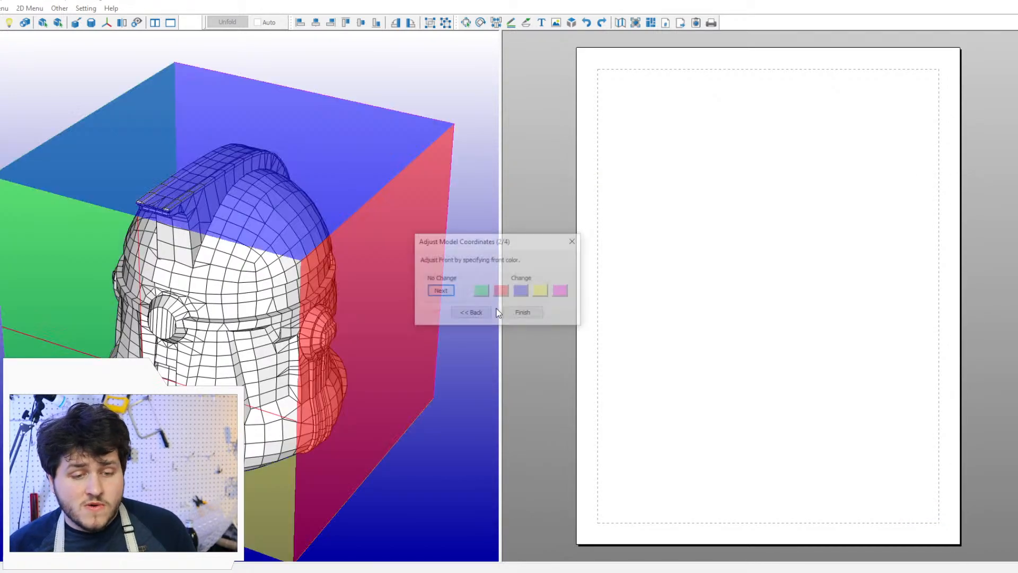
click(559, 294)
click(574, 241)
click(571, 222)
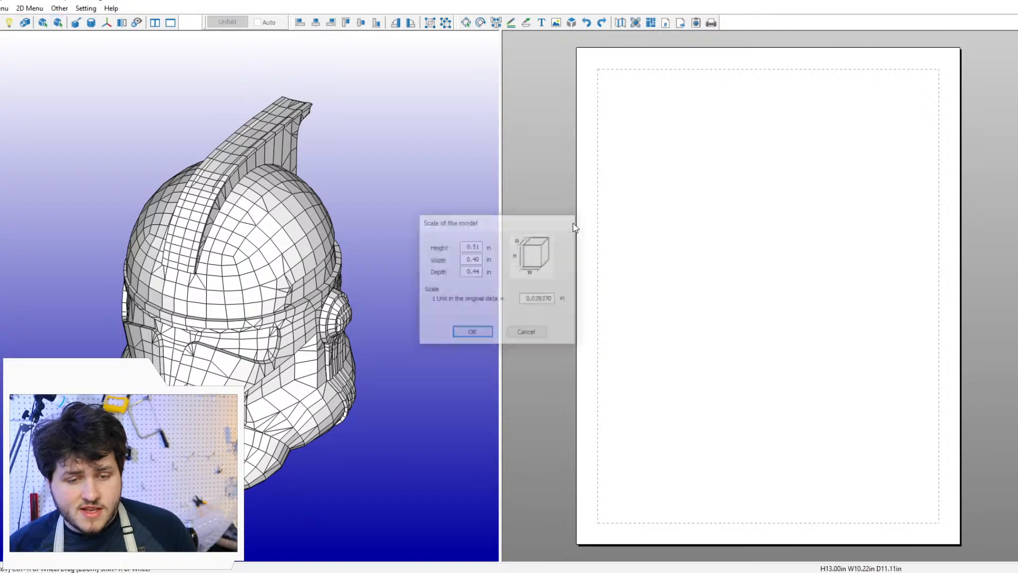
Step: Examine the mesh on the back of the helmet and at the crest's overhanging rear end
scroll(306, 334, up, 5)
right_drag(308, 337, 338, 341)
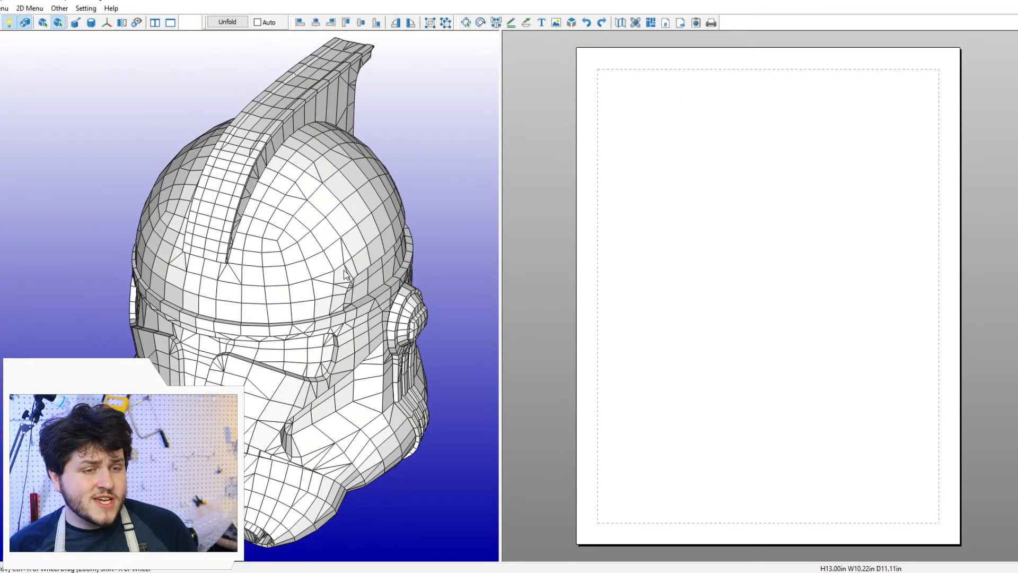
drag(423, 246, 570, 260)
scroll(322, 241, up, 5)
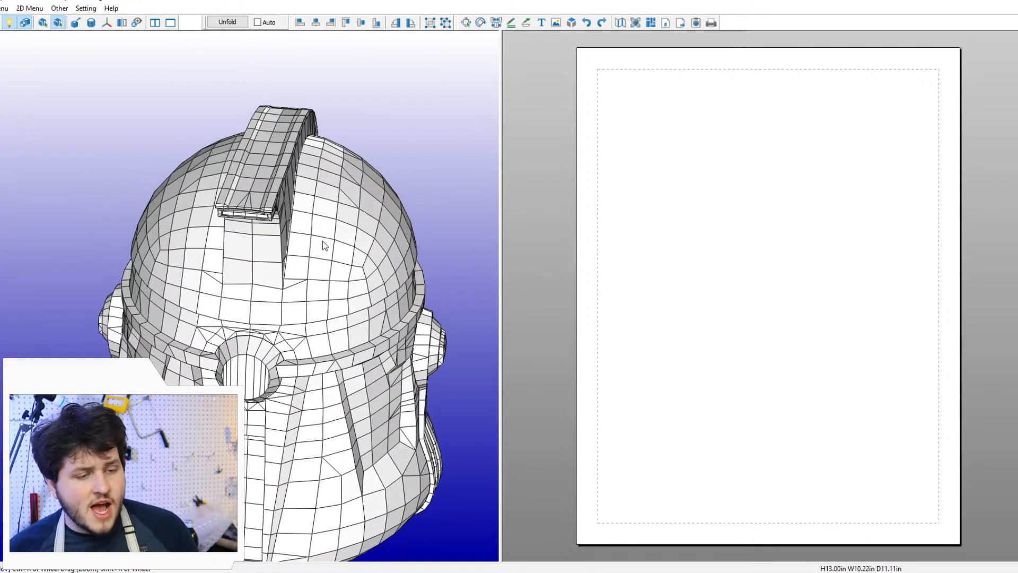
scroll(304, 223, up, 3)
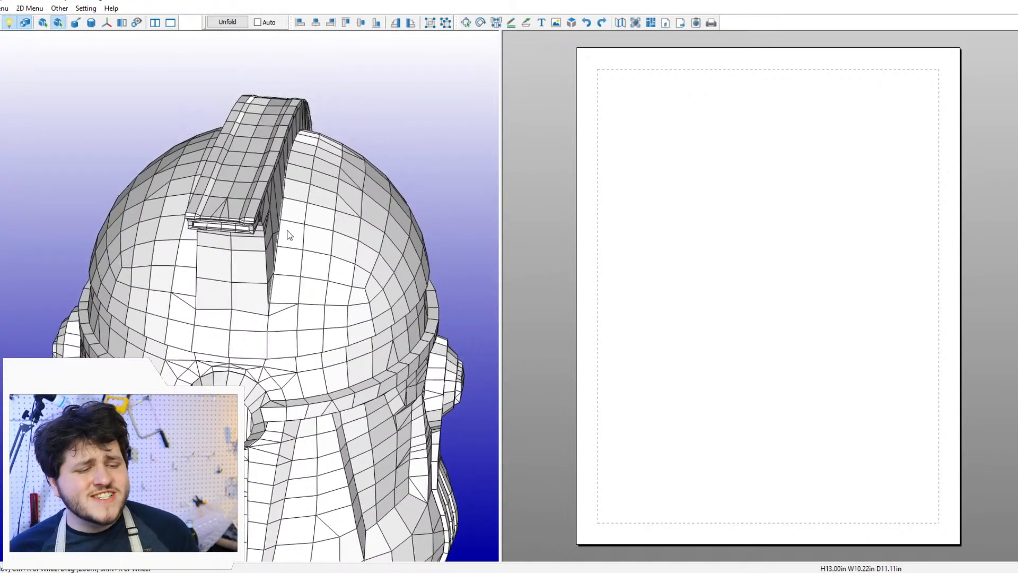
drag(255, 198, 282, 304)
scroll(282, 304, up, 4)
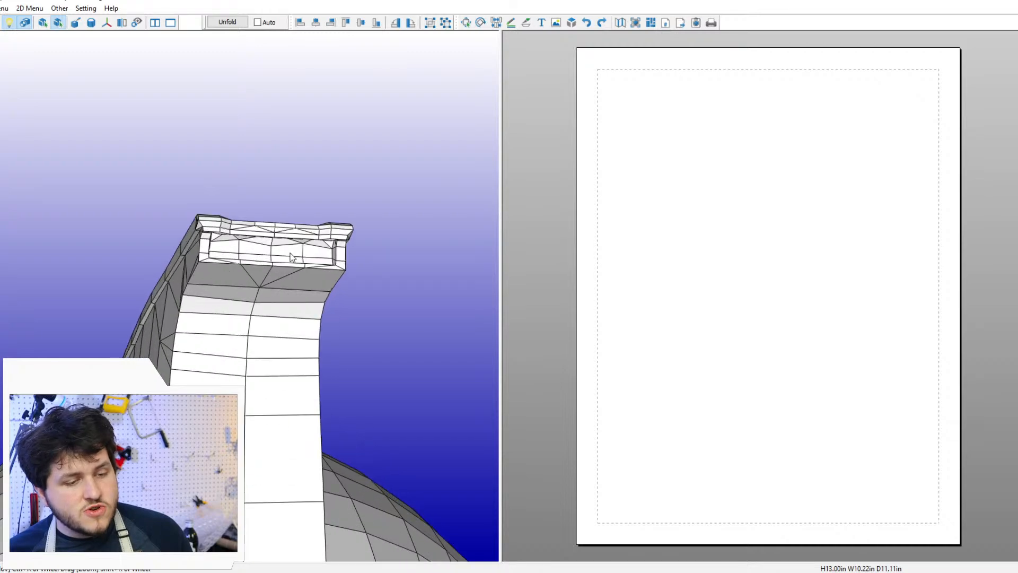
drag(341, 241, 340, 297)
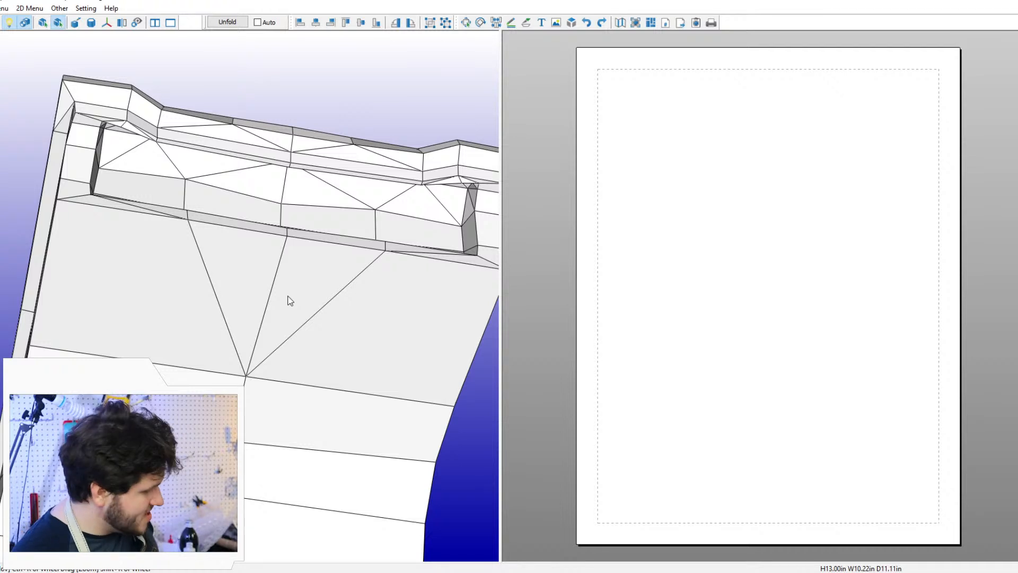
scroll(331, 211, down, 5)
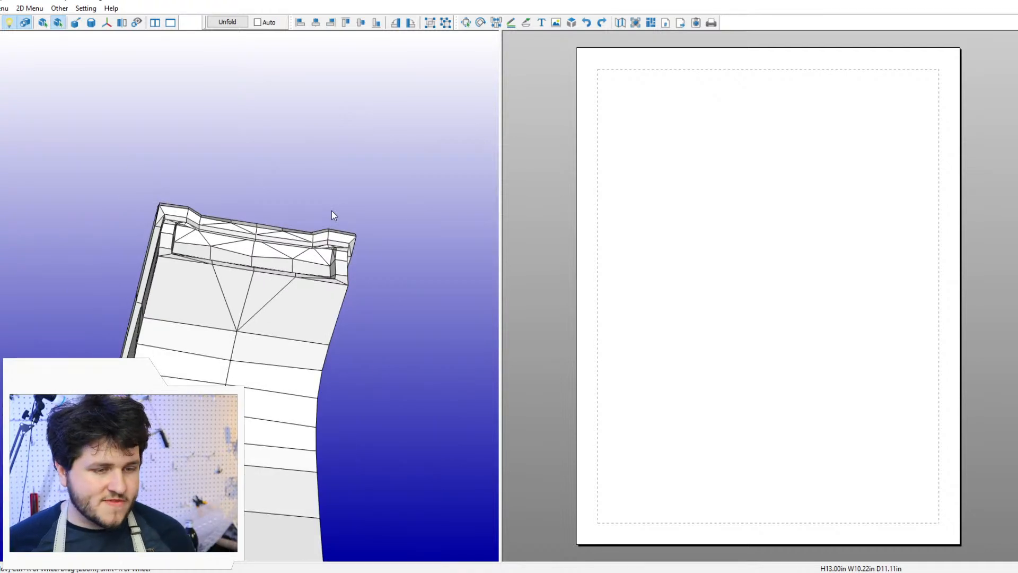
Step: Widen the 3D view across the whole window and switch to Subdivide Edges and Make Them Smooth mode
right_drag(332, 211, 490, 333)
drag(500, 333, 1015, 333)
scroll(602, 316, down, 5)
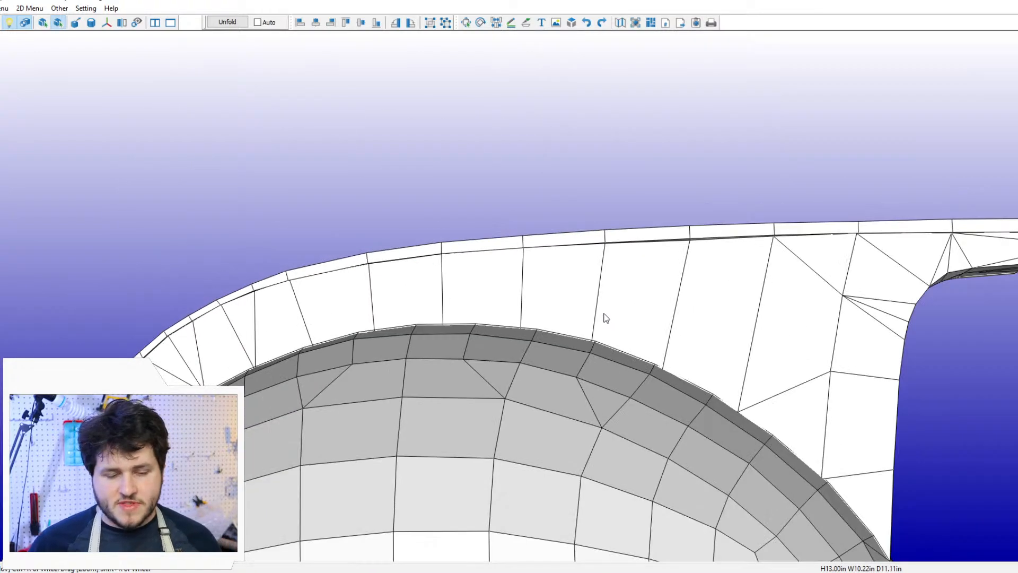
right_drag(602, 325, 382, 254)
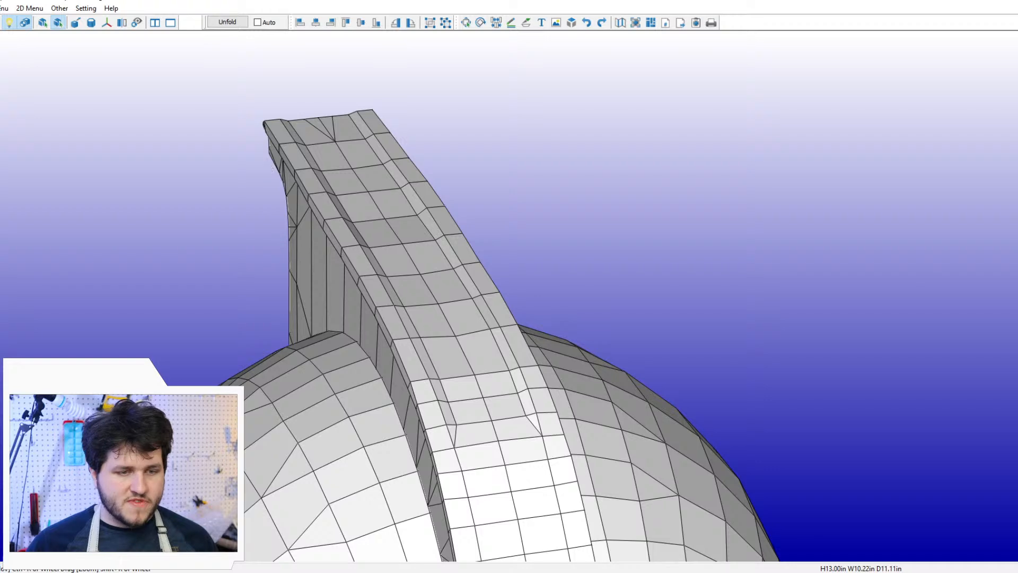
click(5, 8)
mouse_move(21, 20)
click(223, 33)
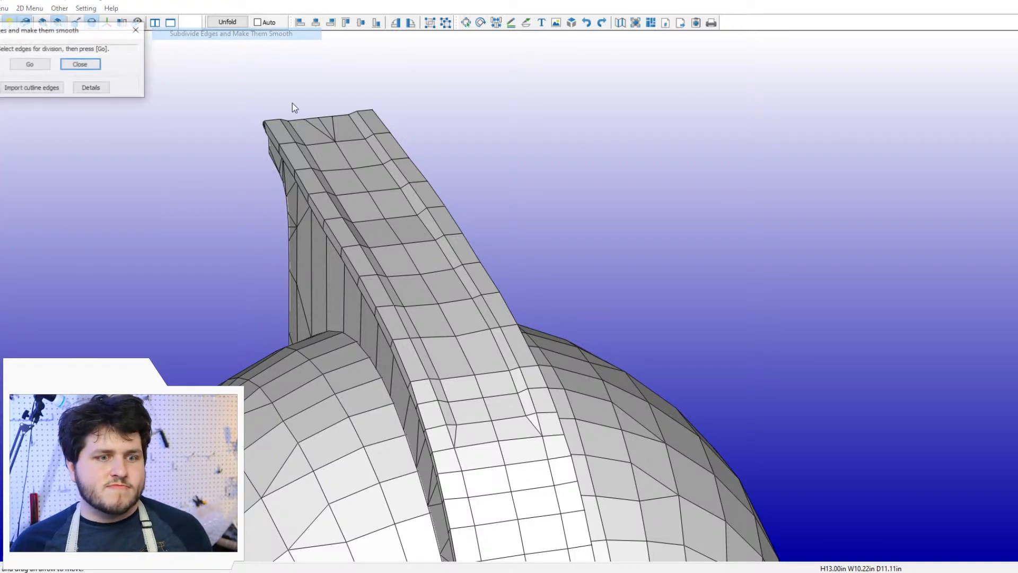
Step: Set edge selecting to trace between two vertices, and select the crest's upper outer edge from its rear corner to its front tip
mouse_move(292, 103)
right_down()
mouse_move(380, 131)
mouse_move(290, 116)
right_up()
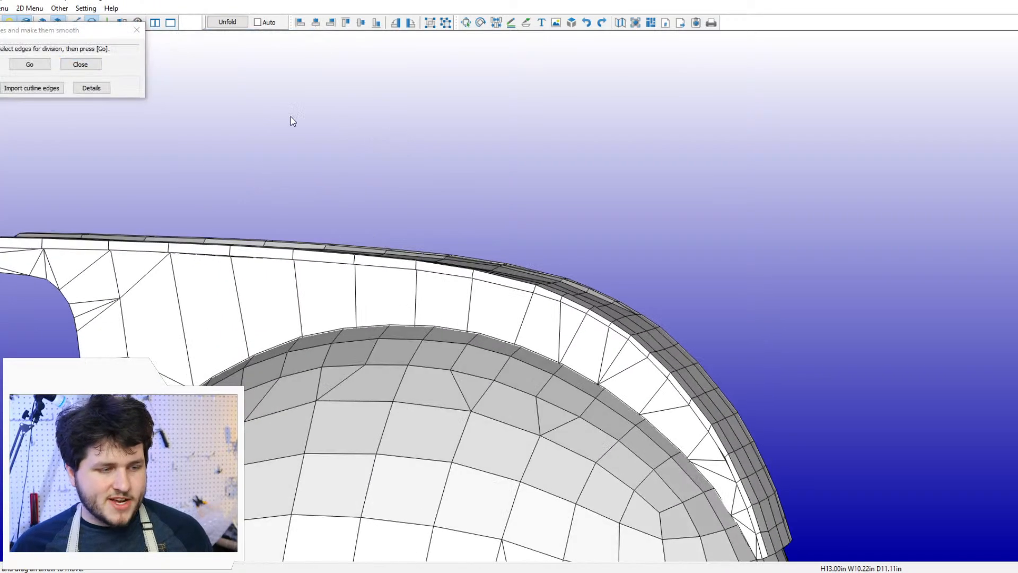
click(4, 8)
mouse_move(22, 21)
click(204, 46)
right_drag(202, 49, 233, 187)
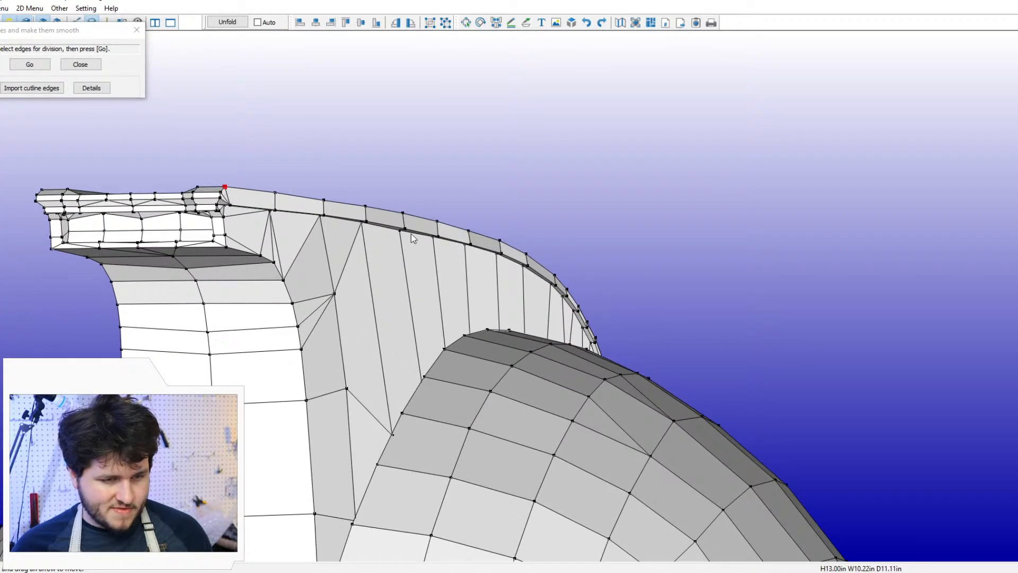
right_drag(412, 233, 497, 262)
click(527, 266)
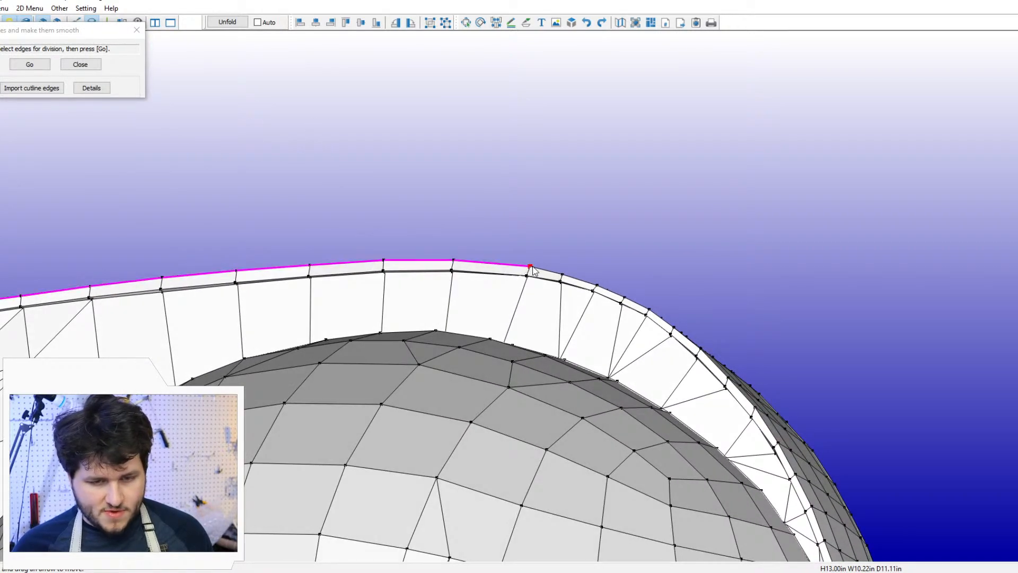
right_drag(562, 282, 540, 252)
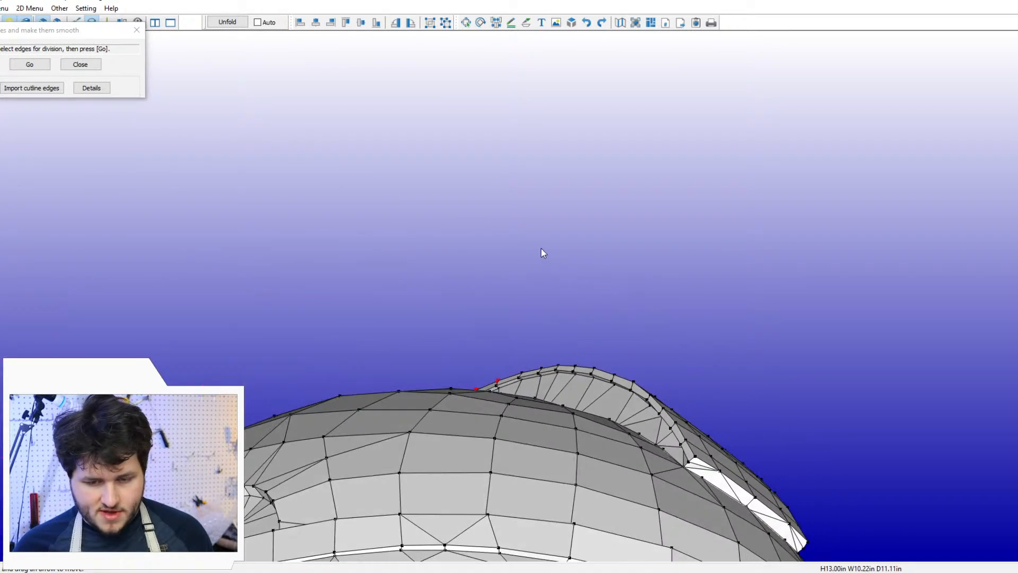
click(695, 456)
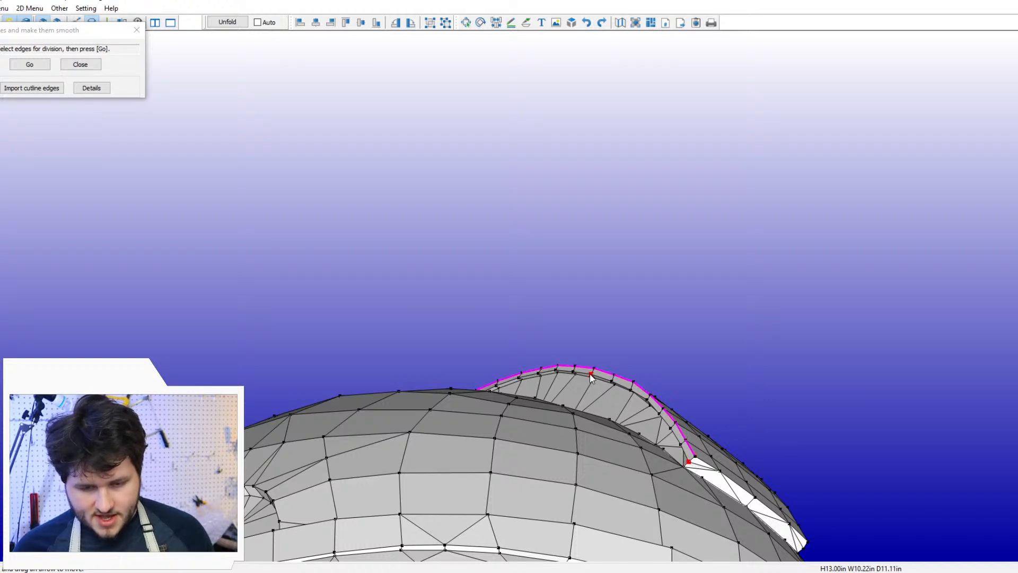
Step: Select the lower edge of the rim along the same side of the crest, up to its rear corner
scroll(587, 374, up, 3)
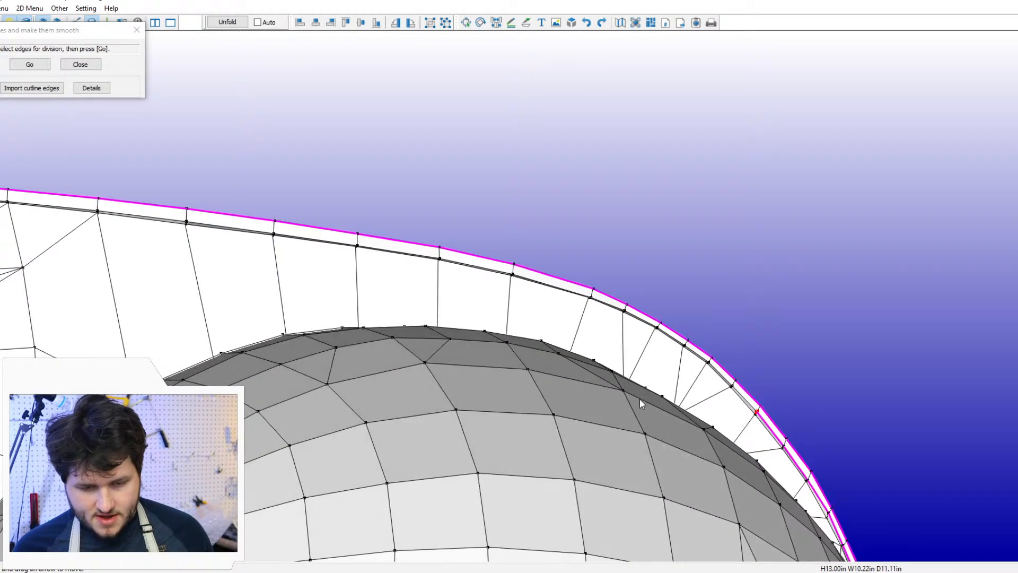
click(591, 299)
scroll(570, 340, up, 5)
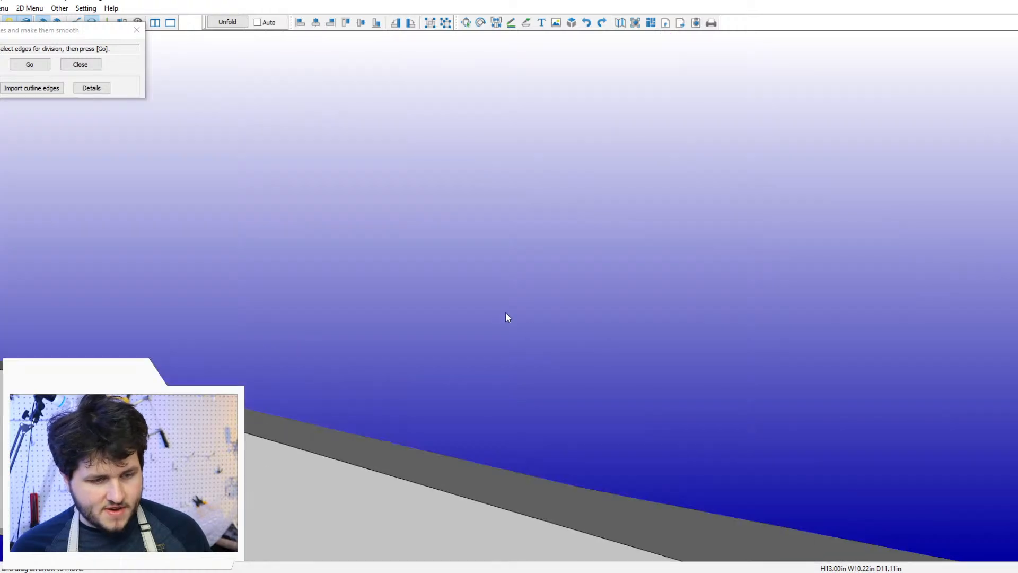
scroll(504, 312, down, 2)
mouse_move(491, 333)
right_down()
mouse_move(473, 320)
mouse_move(488, 320)
right_up()
scroll(488, 320, down, 2)
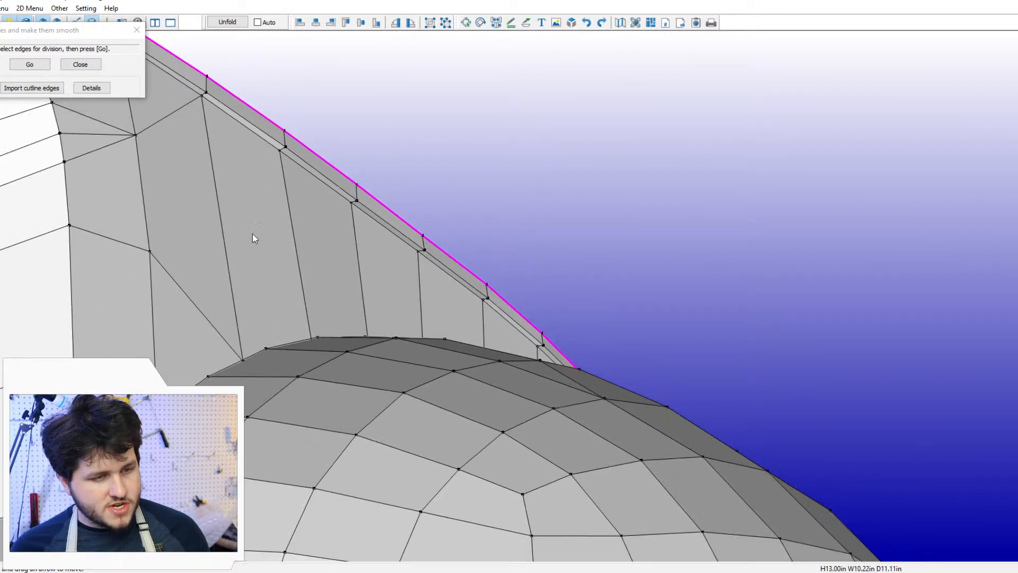
middle_drag(252, 233, 551, 418)
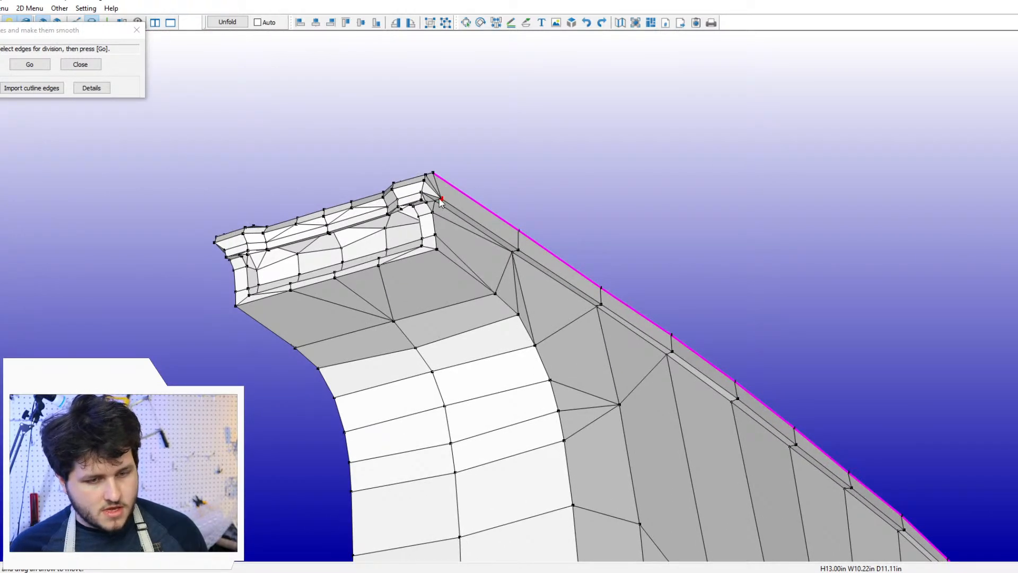
click(440, 199)
scroll(473, 253, down, 2)
right_drag(576, 336, 485, 374)
scroll(493, 375, up, 2)
middle_drag(552, 380, 509, 284)
right_drag(509, 287, 441, 297)
click(4, 8)
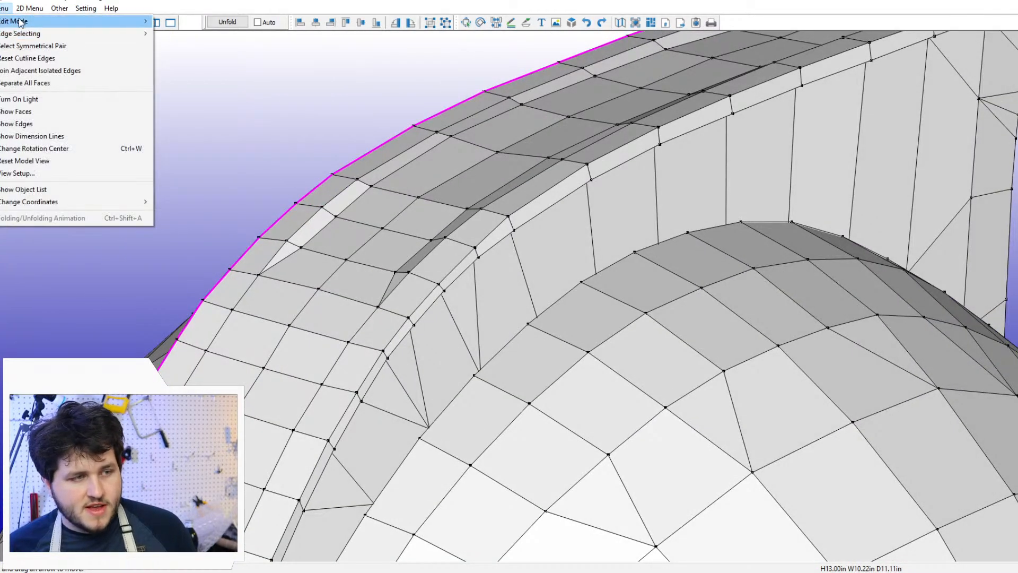
mouse_move(125, 21)
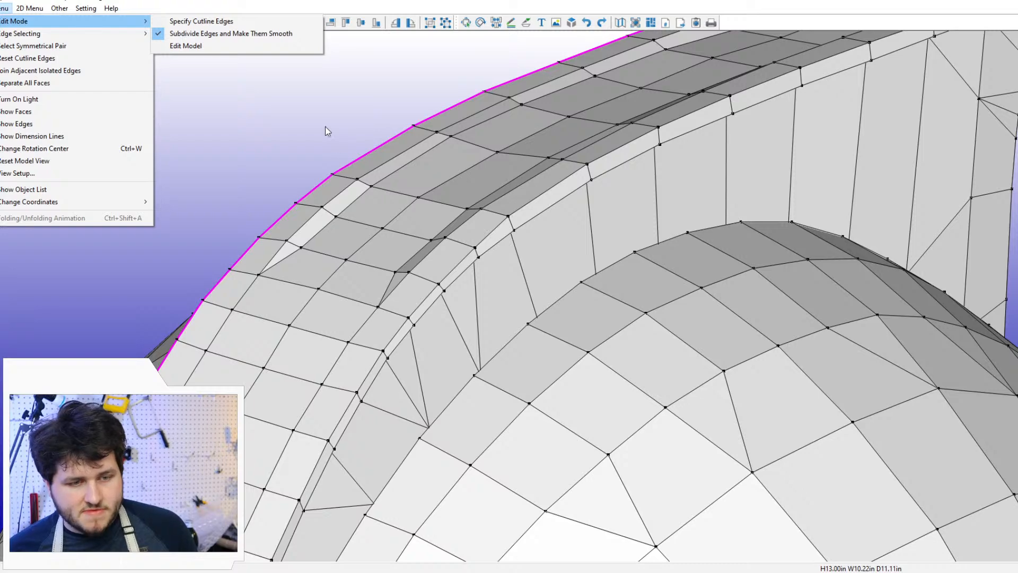
click(318, 141)
Step: Select the ridge edge beside the recess on the crest's top, from the recess's front corner to the crest's rear end
scroll(369, 190, down, 2)
middle_drag(370, 190, 455, 206)
right_drag(455, 210, 501, 249)
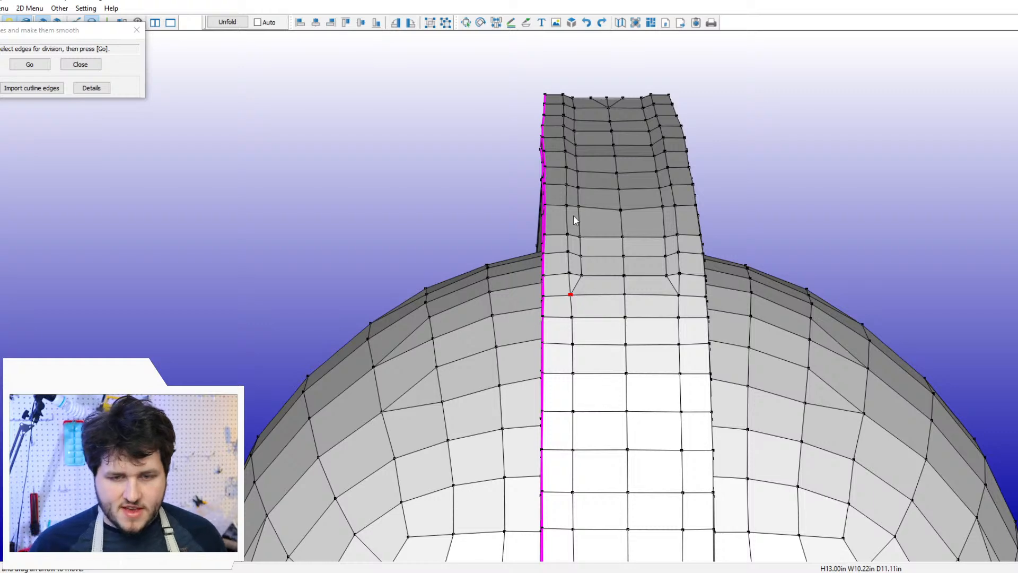
right_drag(574, 215, 491, 88)
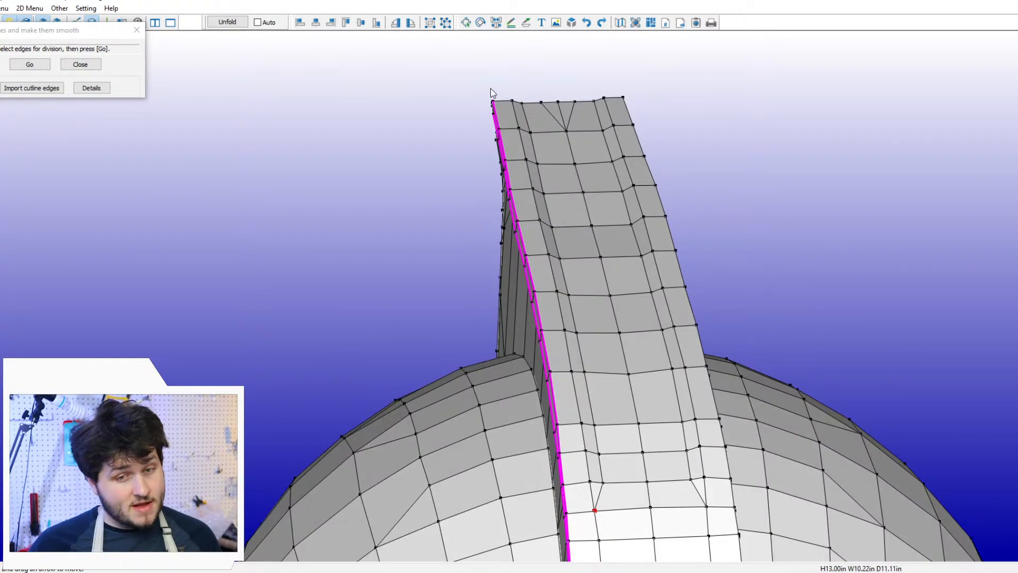
click(515, 109)
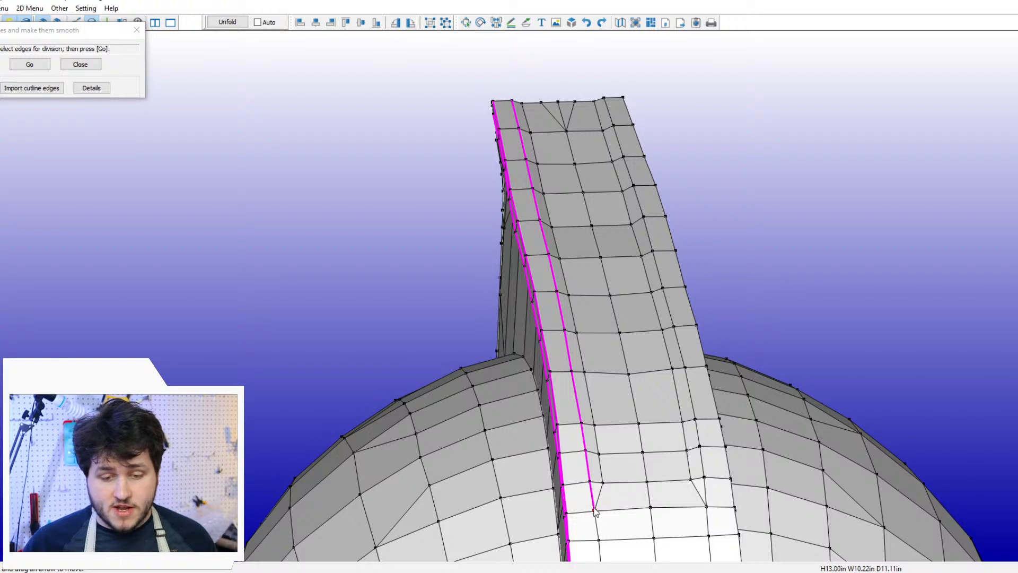
Step: Select the recess's inner edge back to the crest's rear end, plus its front edge and both short slanted corner edges
click(605, 491)
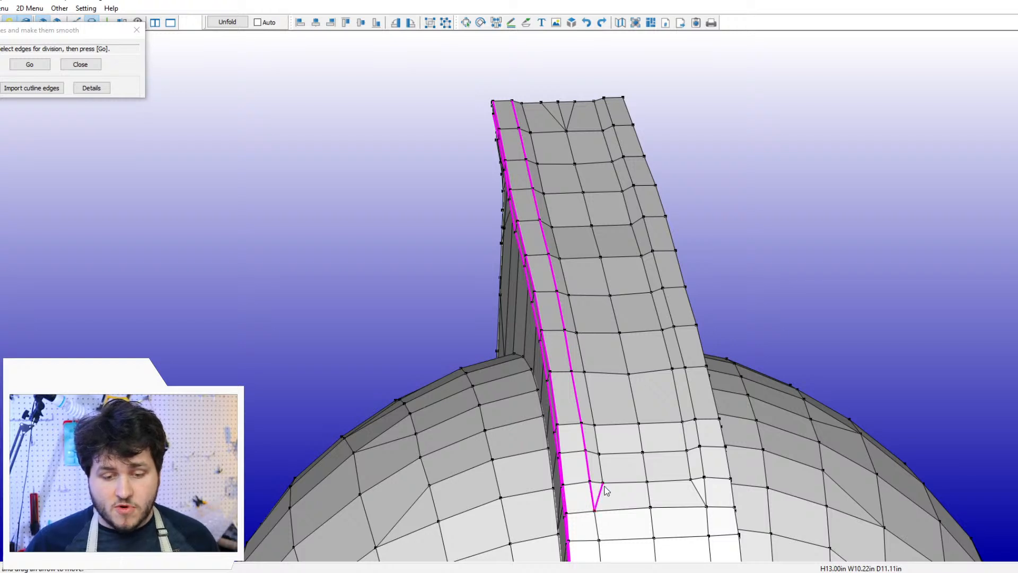
click(522, 104)
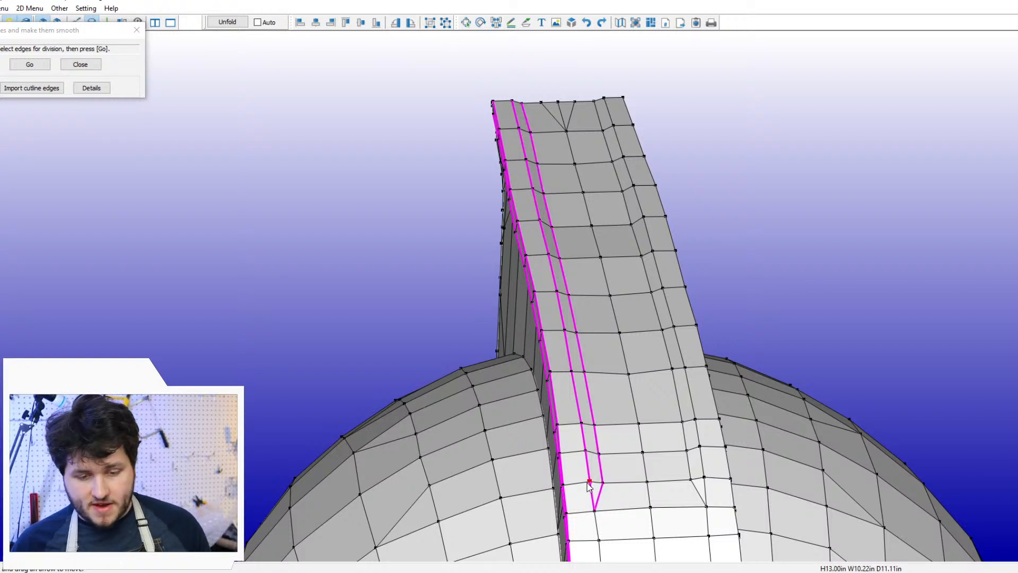
middle_drag(612, 518, 541, 421)
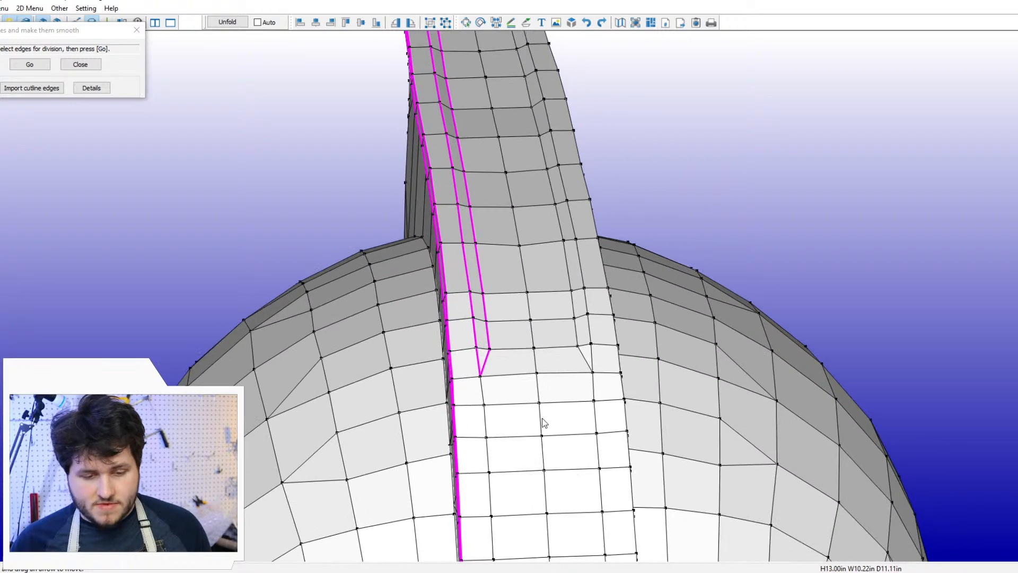
click(576, 348)
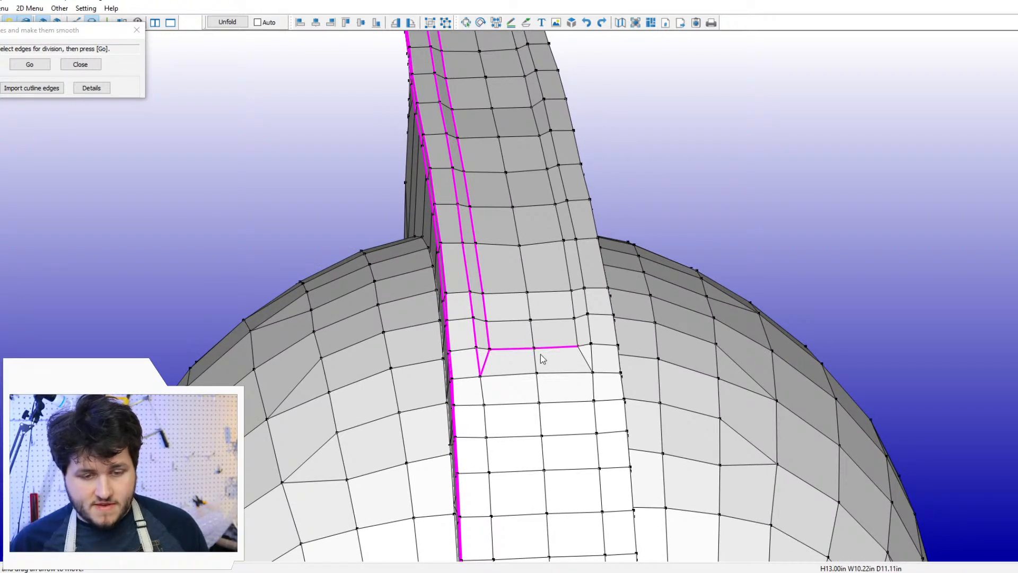
click(531, 322)
click(592, 375)
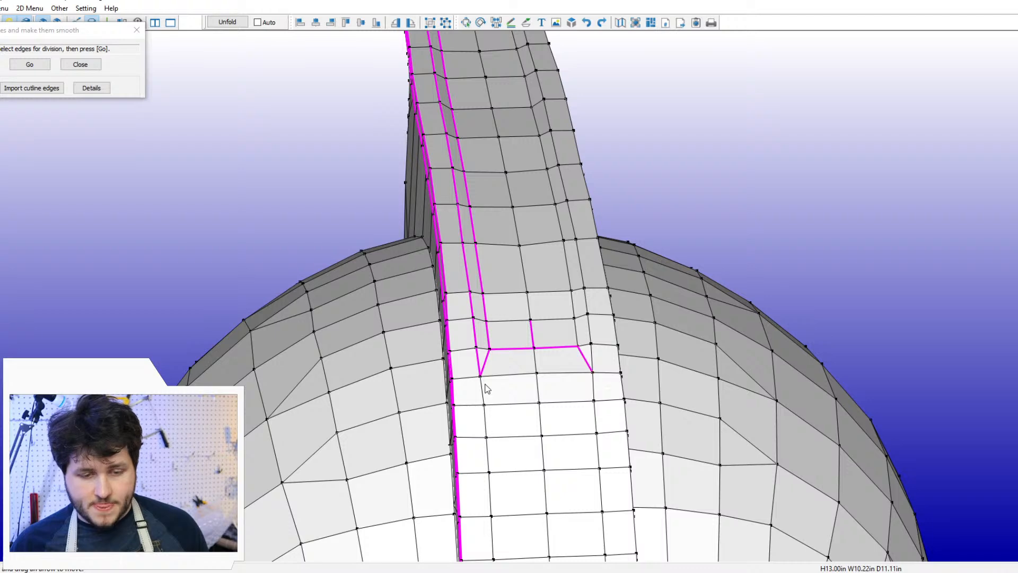
Step: Select the two lengthwise edges running from the recess's front corners down to the crest's front end
right_drag(488, 386, 496, 325)
click(500, 329)
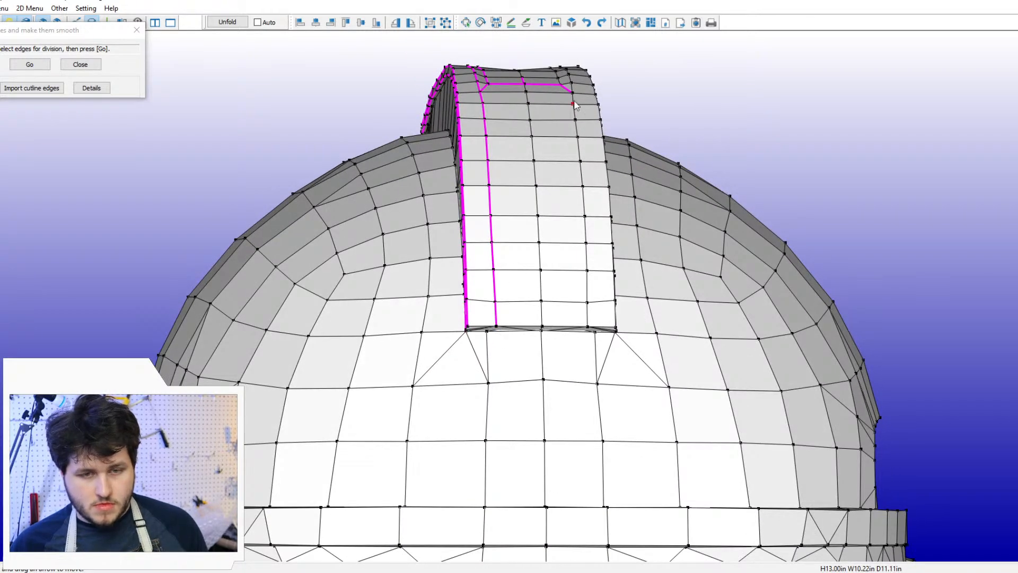
click(590, 328)
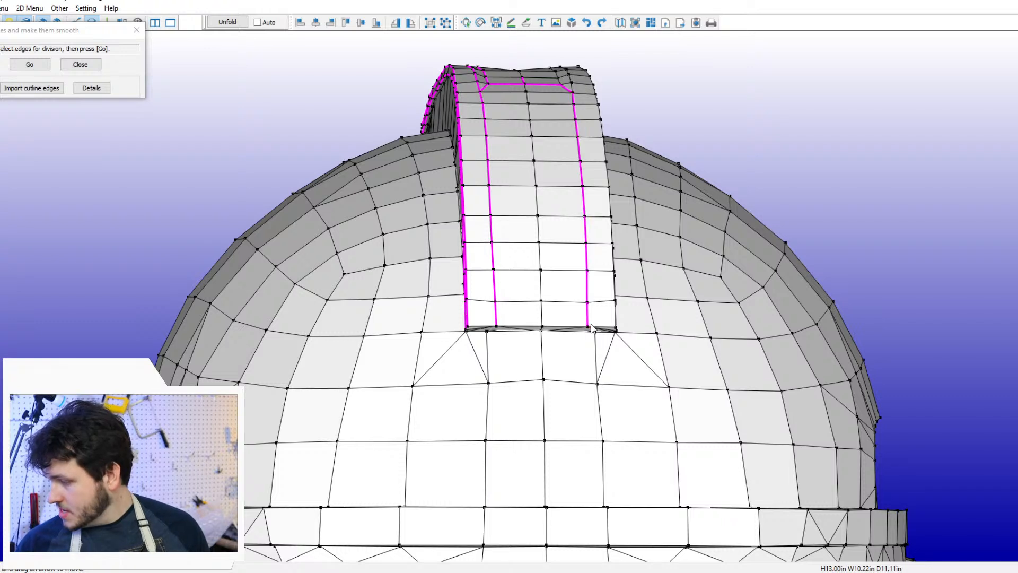
Step: Select the outer ridge edge and the inner edge along the recess's opposite side, between its front corner and the crest's rear end
scroll(593, 328, down, 1)
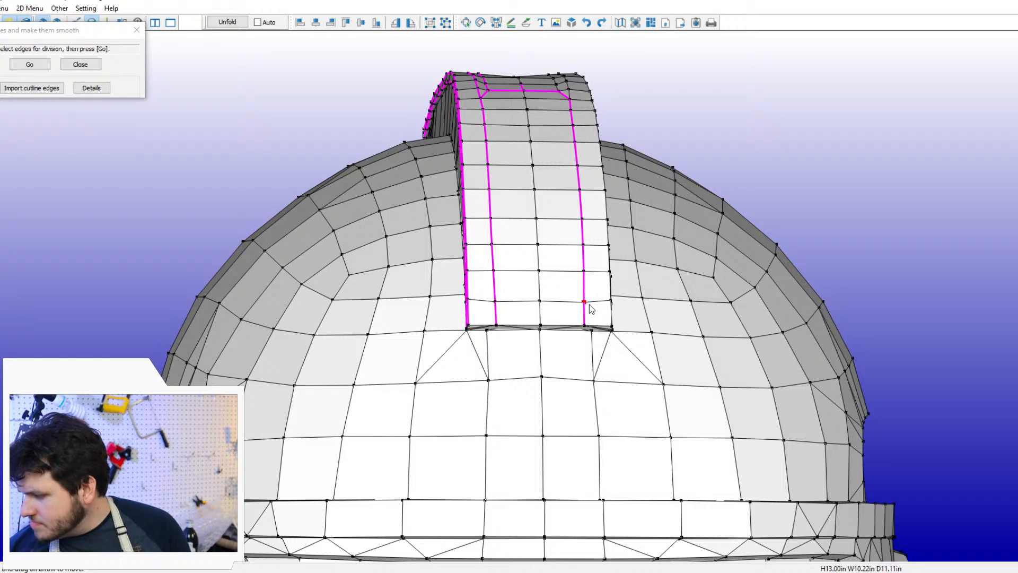
scroll(590, 305, down, 1)
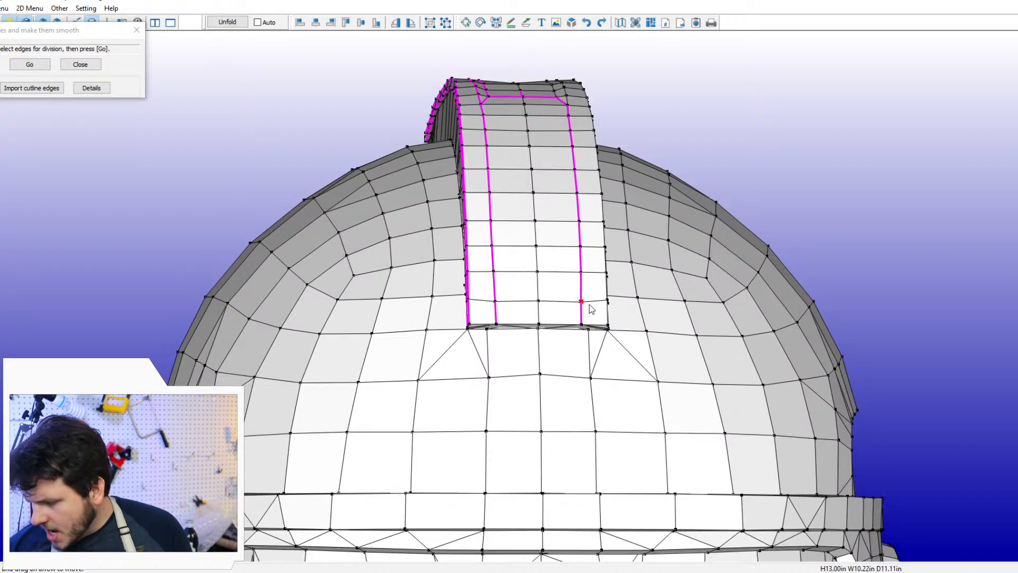
scroll(589, 304, down, 1)
drag(603, 229, 564, 368)
click(552, 384)
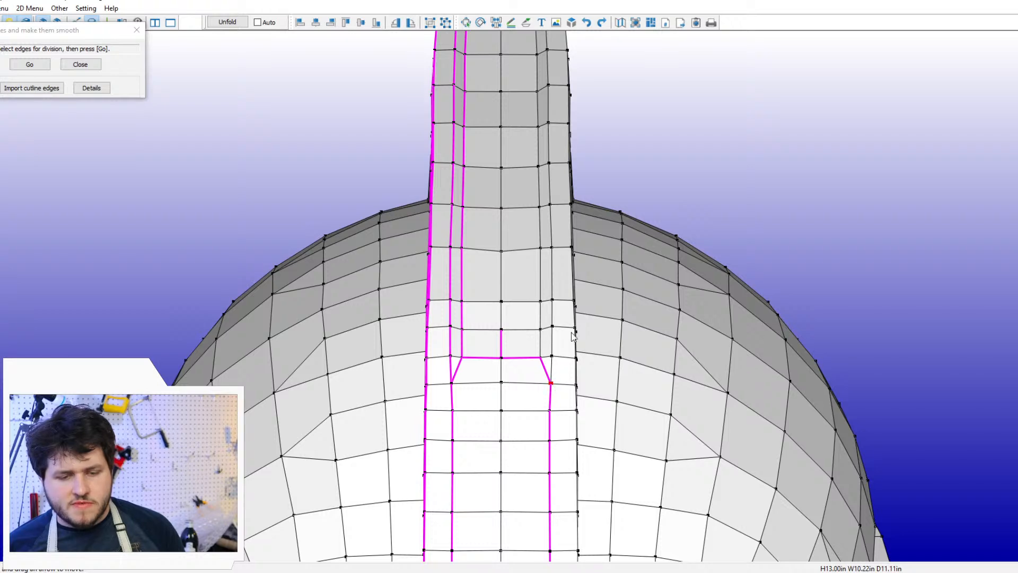
scroll(569, 310, up, 2)
scroll(563, 271, down, 6)
middle_drag(553, 188, 545, 237)
click(527, 91)
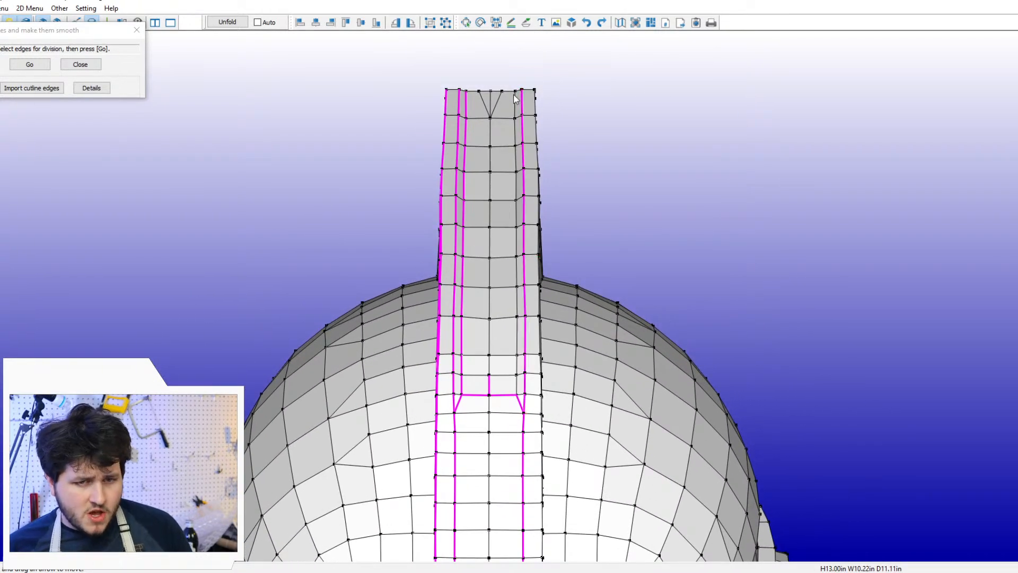
click(516, 395)
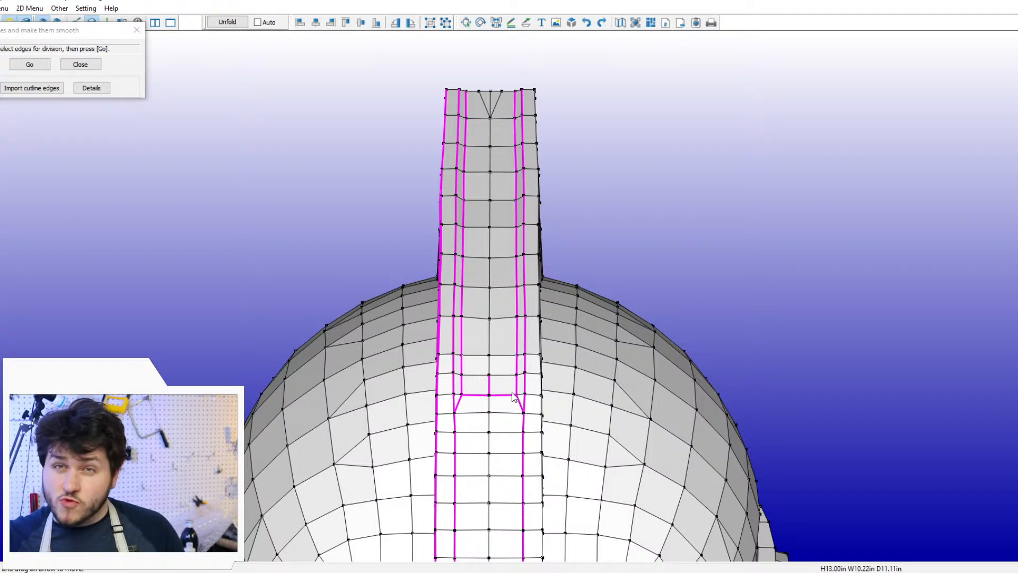
Step: Select the crest's upper outer edge on the opposite, still unselected side, from its front corner to partway along the crest
scroll(531, 411, down, 3)
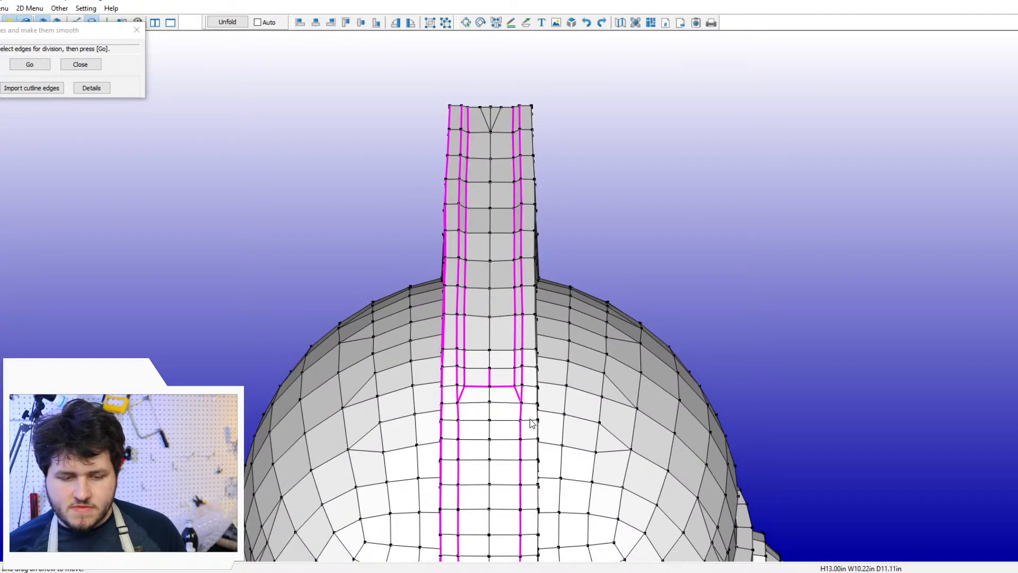
drag(532, 421, 320, 402)
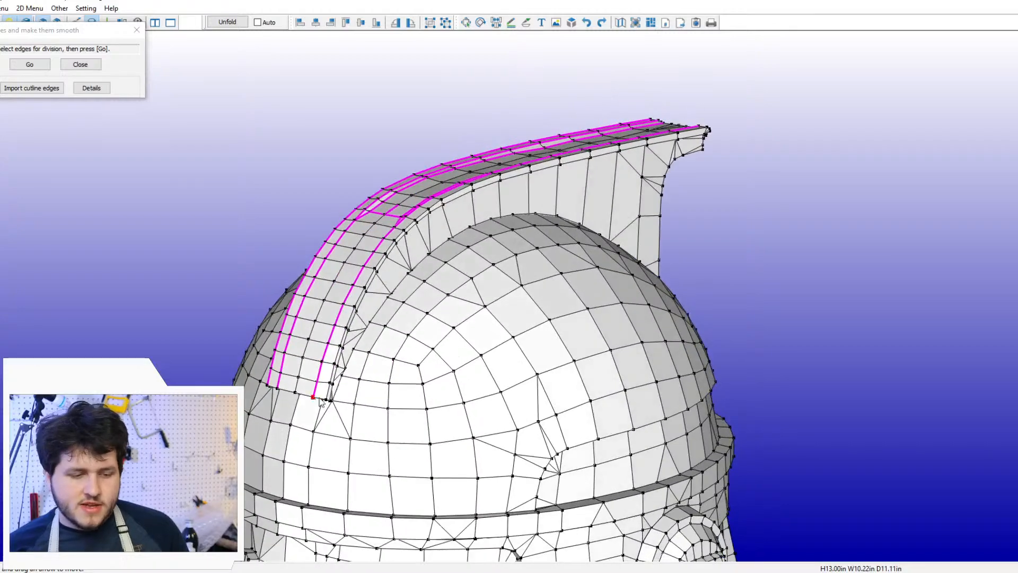
click(444, 200)
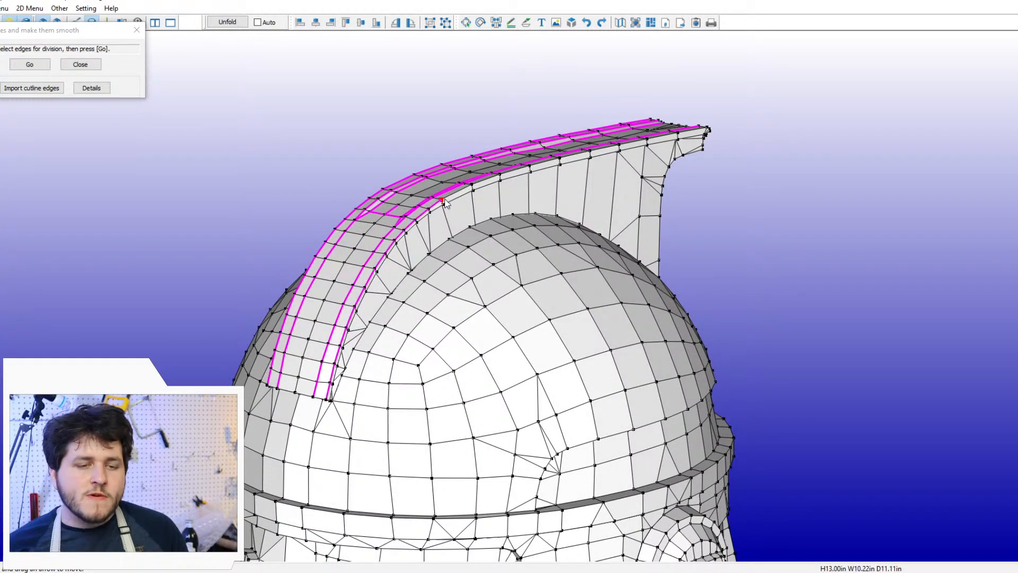
drag(739, 199, 705, 209)
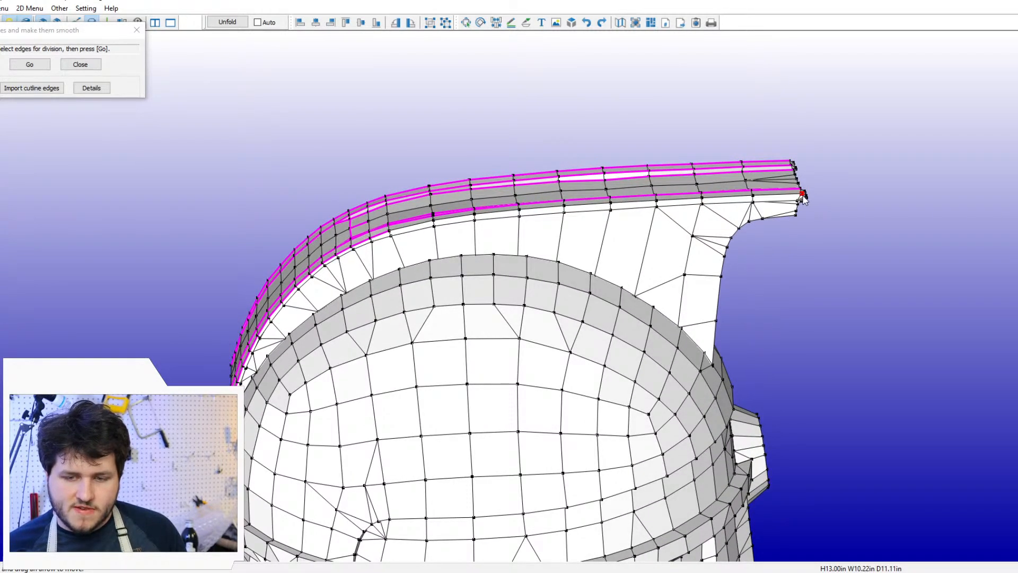
drag(804, 198, 773, 243)
drag(422, 193, 473, 237)
scroll(521, 241, up, 5)
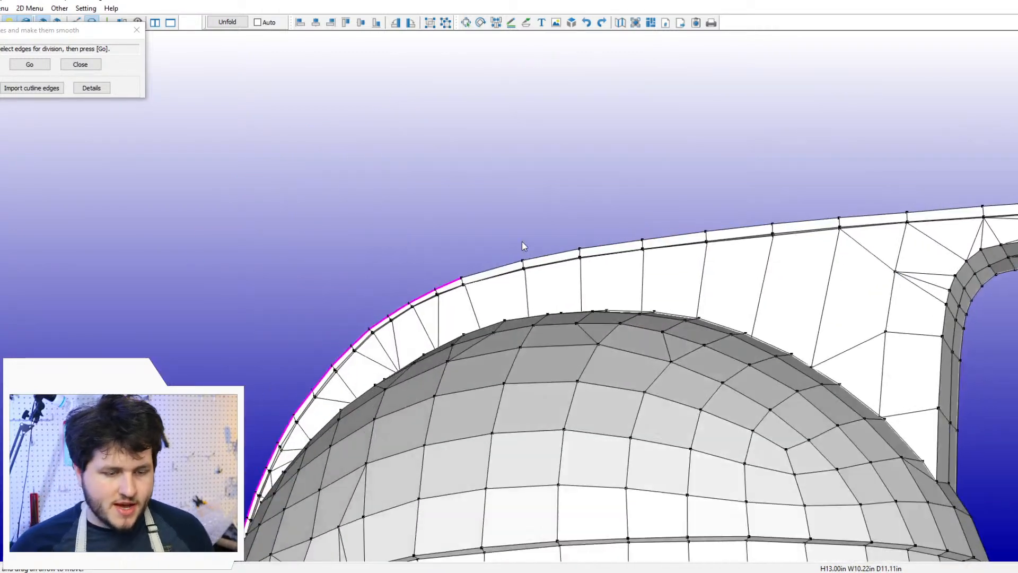
drag(353, 384, 371, 347)
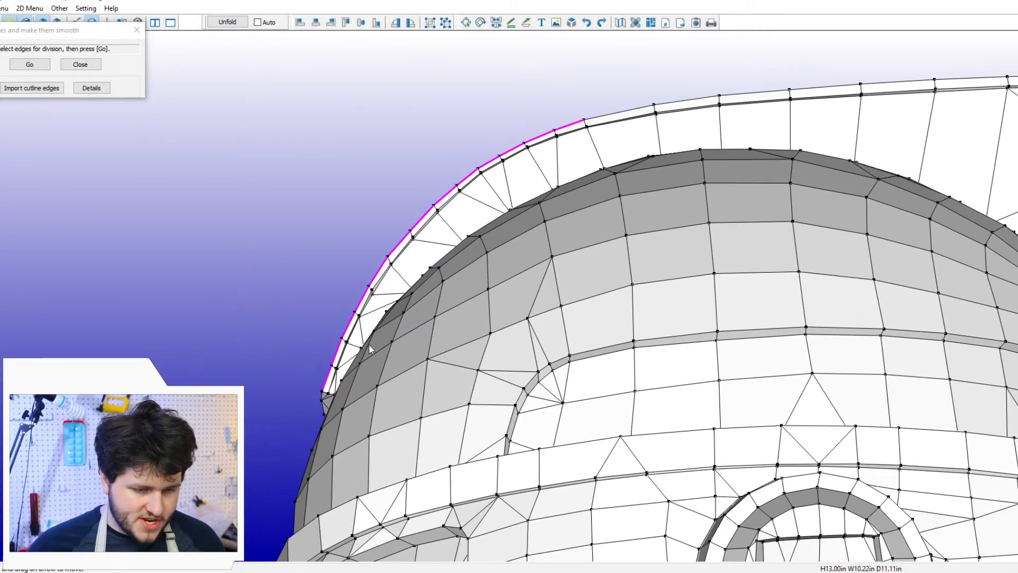
click(328, 393)
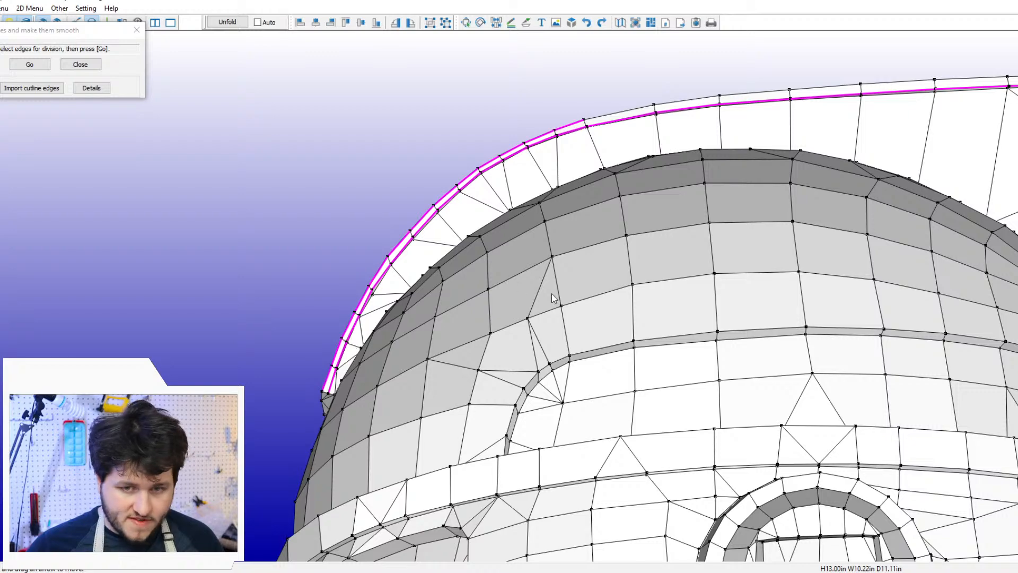
key(ctrl+z)
Step: Extend the upper outer edge selection on this side of the crest to its rear corner
drag(576, 296, 431, 283)
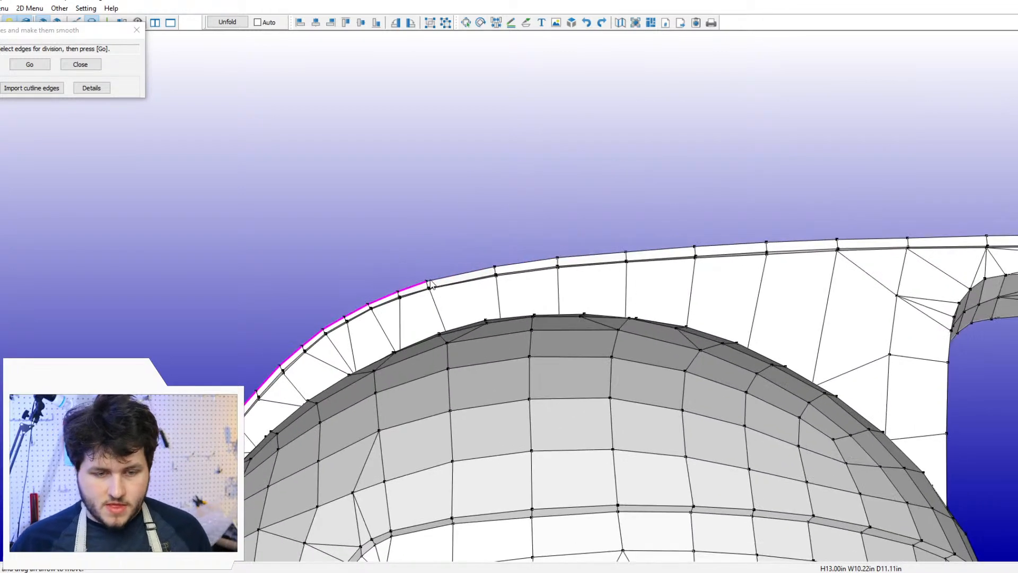
drag(503, 286, 642, 359)
drag(568, 412, 597, 385)
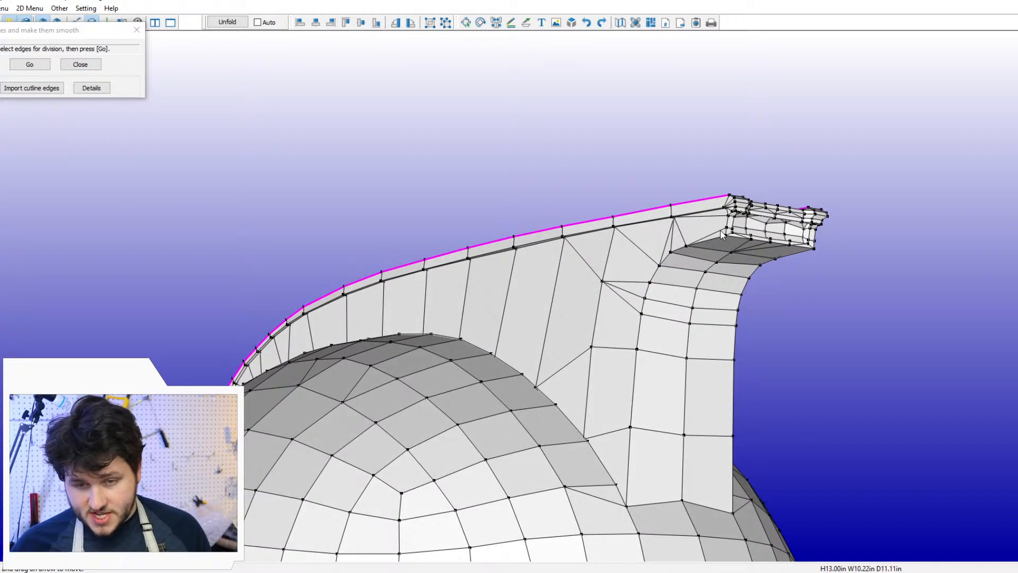
Step: Select the lower edge of the crest's rim on the same side in sections, from its rear corner to its front corner
drag(711, 233, 688, 275)
scroll(687, 277, up, 5)
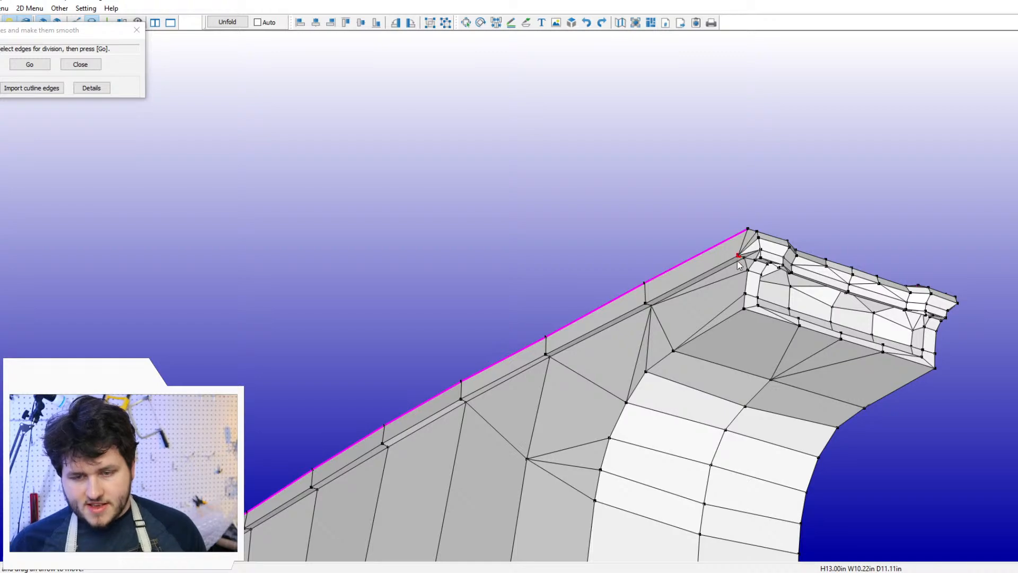
scroll(593, 338, down, 2)
scroll(478, 359, down, 2)
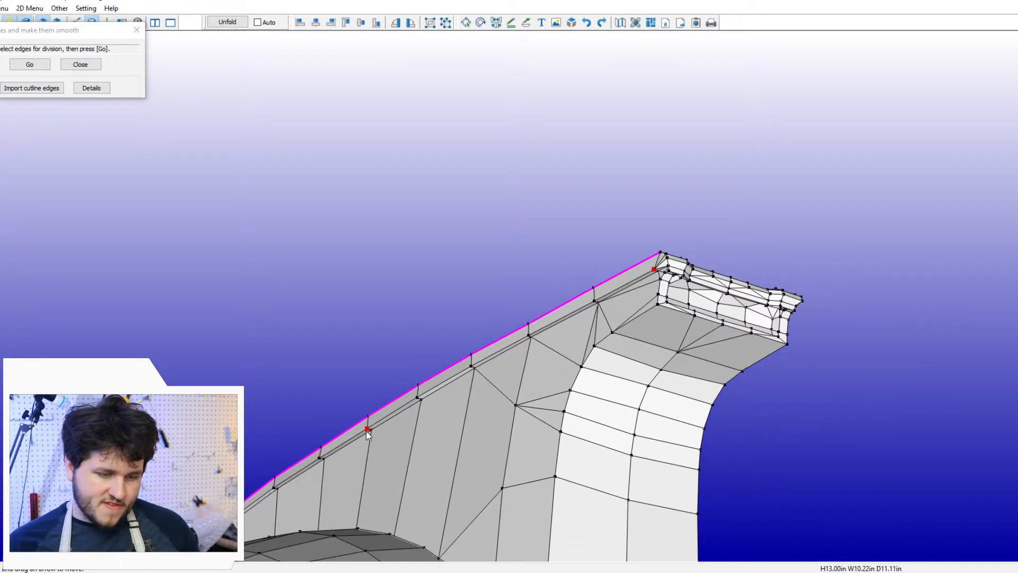
click(367, 430)
drag(365, 428, 554, 273)
click(558, 259)
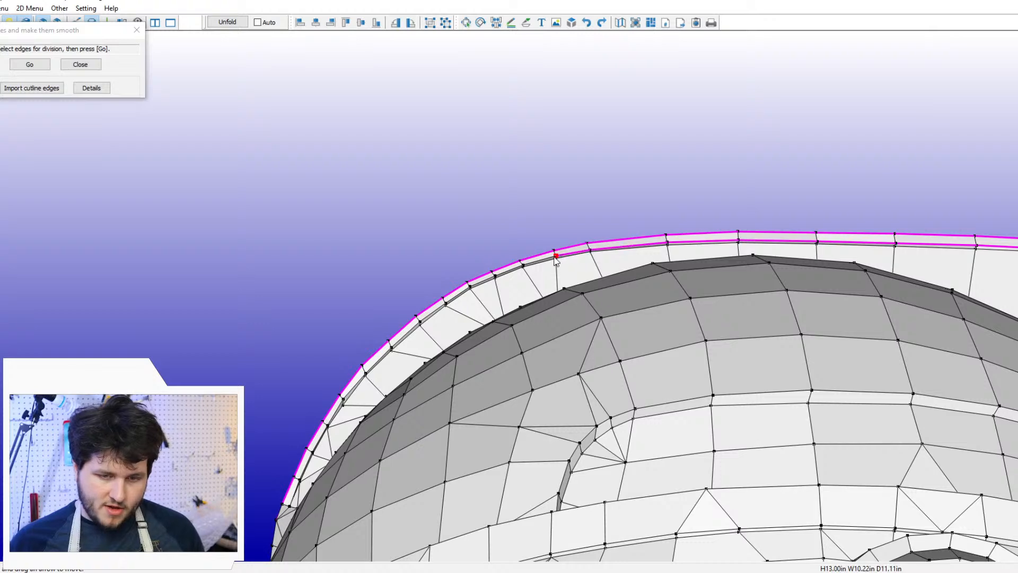
click(345, 405)
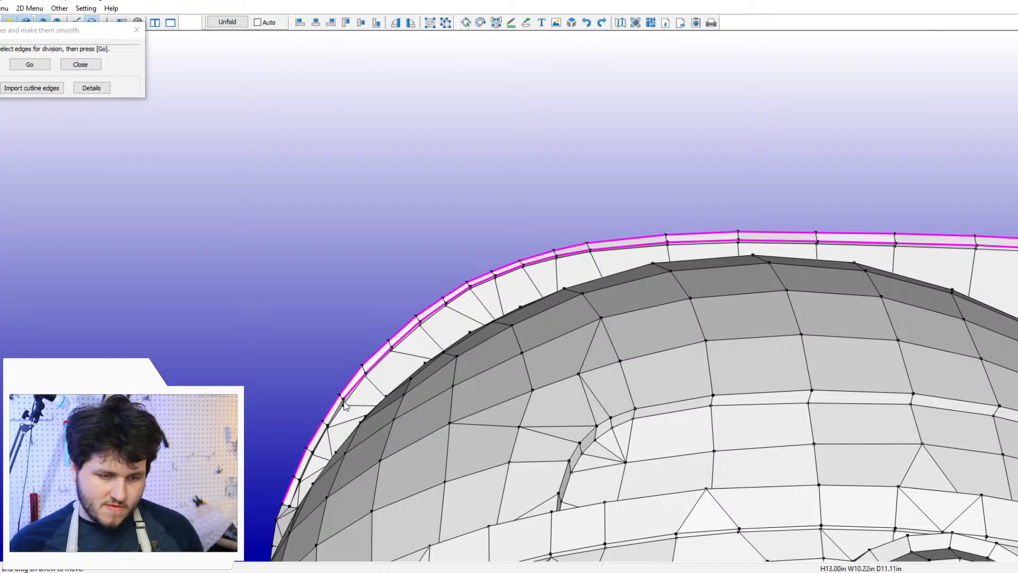
drag(313, 474, 403, 405)
scroll(403, 405, up, 4)
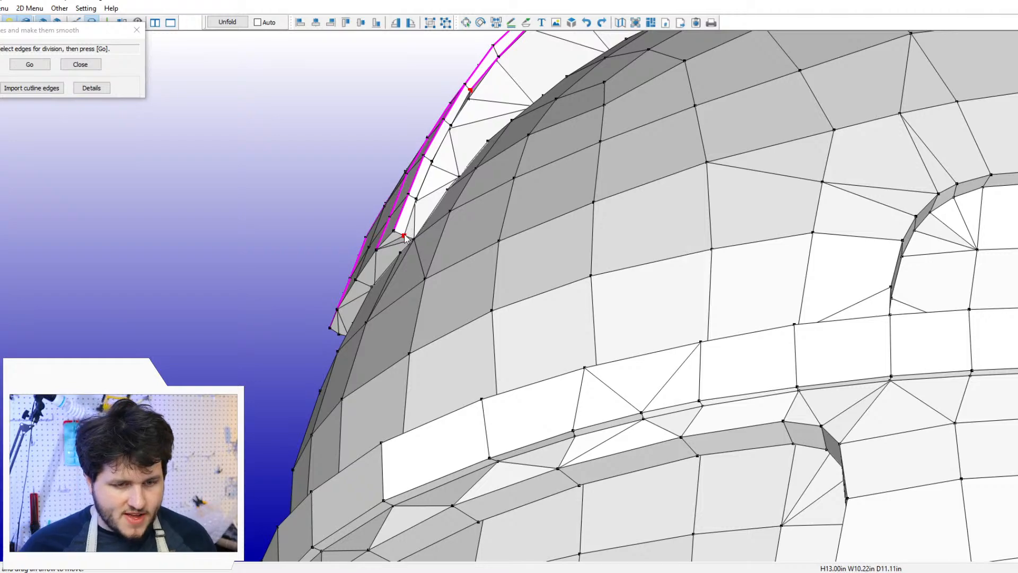
click(404, 234)
Step: Select the inner edge of the rim's underside on the same side, from the crest's front corner to its rear end
right_drag(407, 232, 379, 244)
right_drag(388, 332, 401, 334)
right_drag(444, 262, 407, 276)
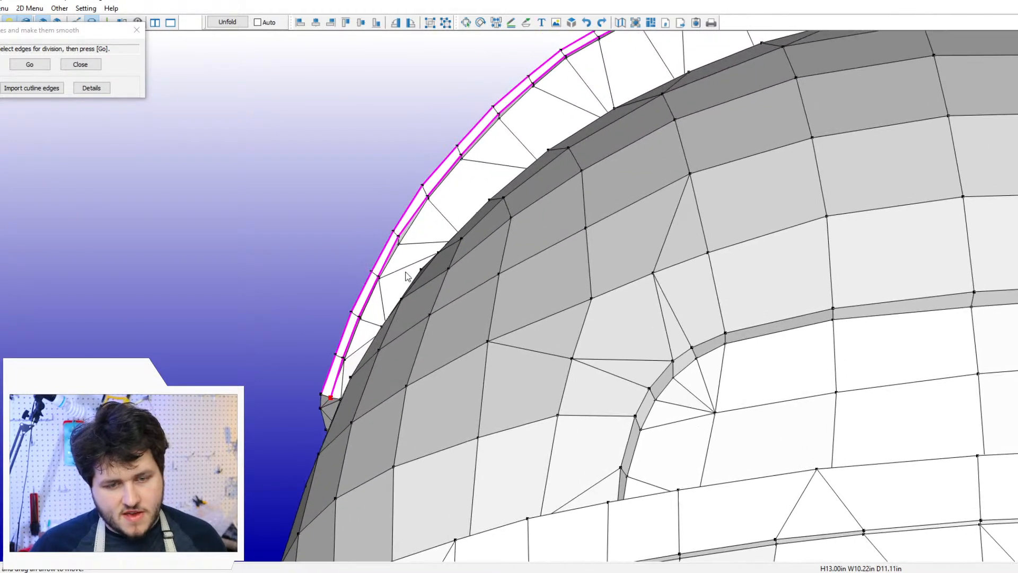
click(401, 243)
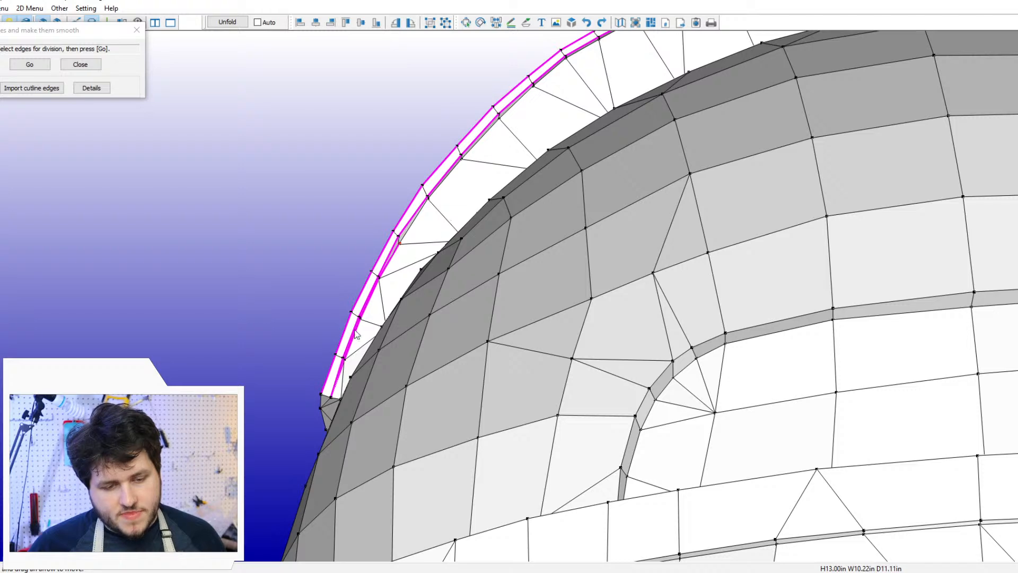
right_drag(486, 289, 401, 232)
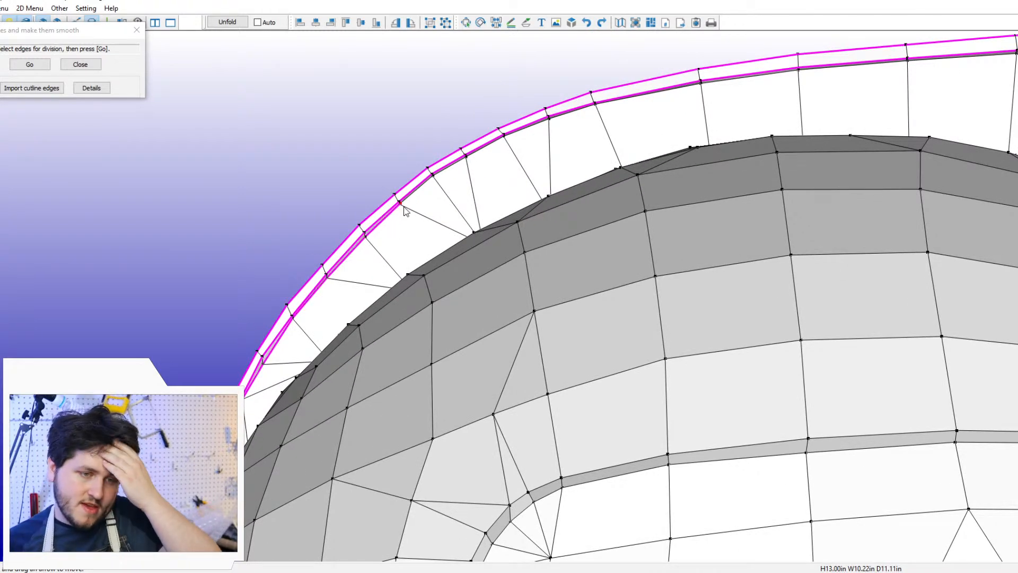
right_drag(688, 151, 766, 178)
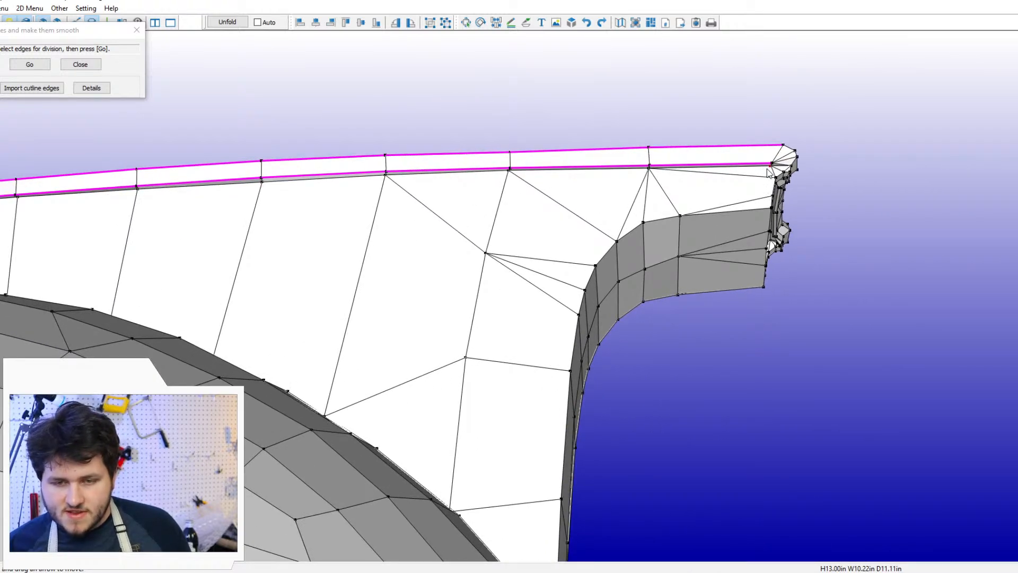
right_drag(714, 254, 665, 269)
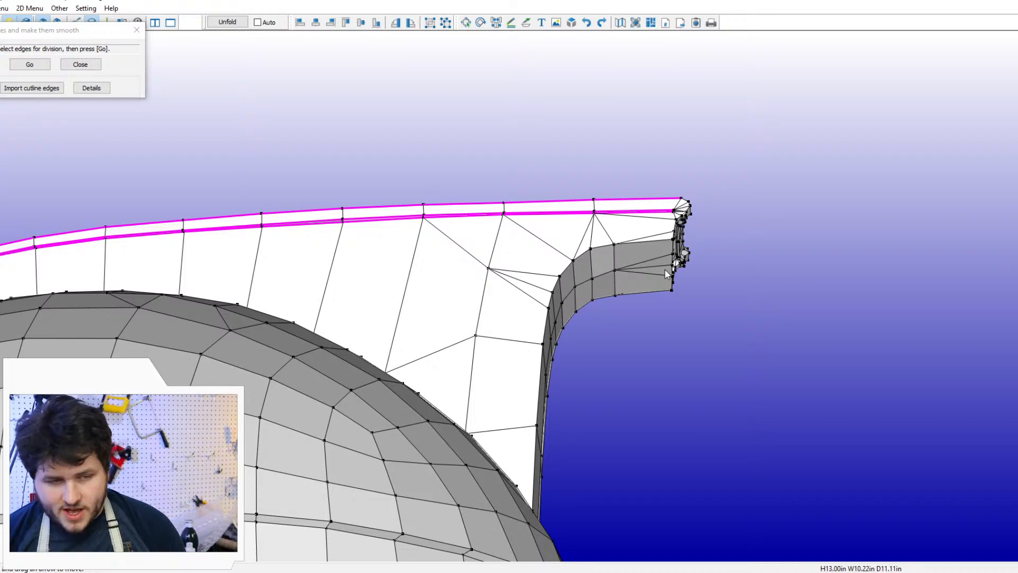
Step: Select the inner edge of the rim's underside on the crest's other side, from its rear end to its front corner
scroll(390, 251, down, 2)
right_drag(244, 248, 451, 257)
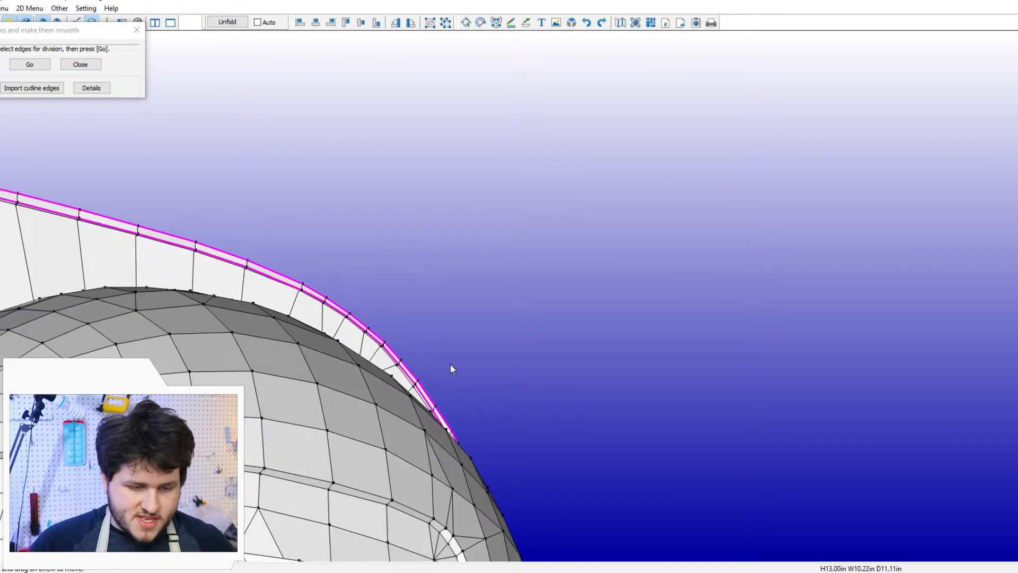
middle_drag(477, 402, 402, 287)
right_drag(402, 287, 421, 246)
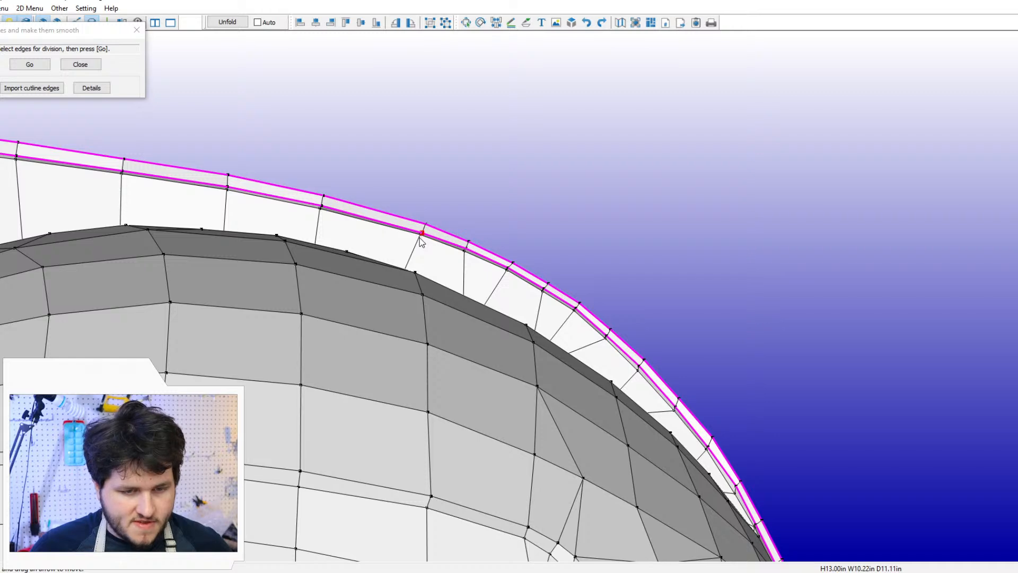
click(418, 236)
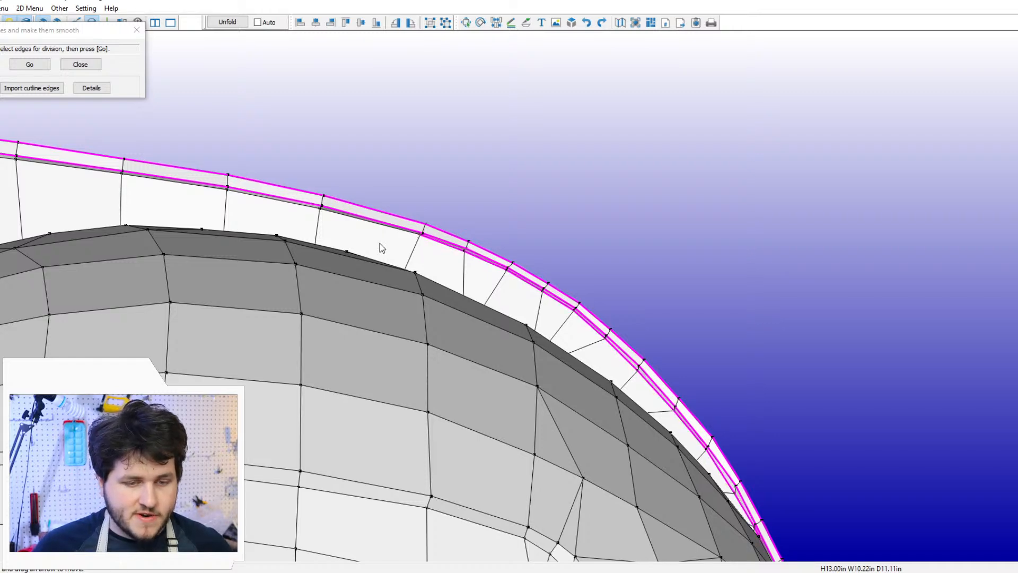
right_drag(380, 243, 580, 275)
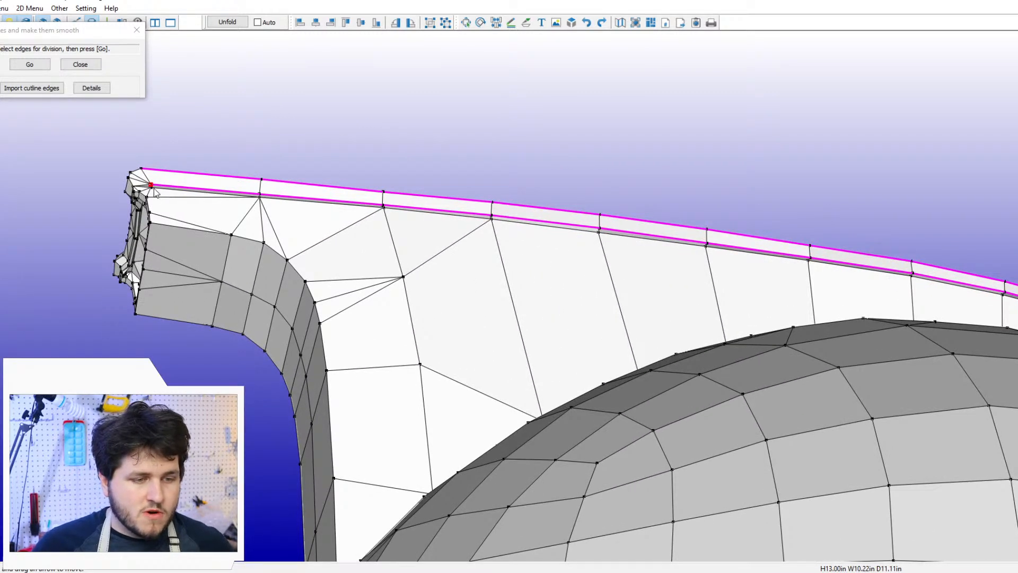
right_drag(155, 192, 614, 350)
Step: Switch to picking single edges and add the short edges at both rear corners of the crest's rim to the selection
scroll(576, 93, up, 3)
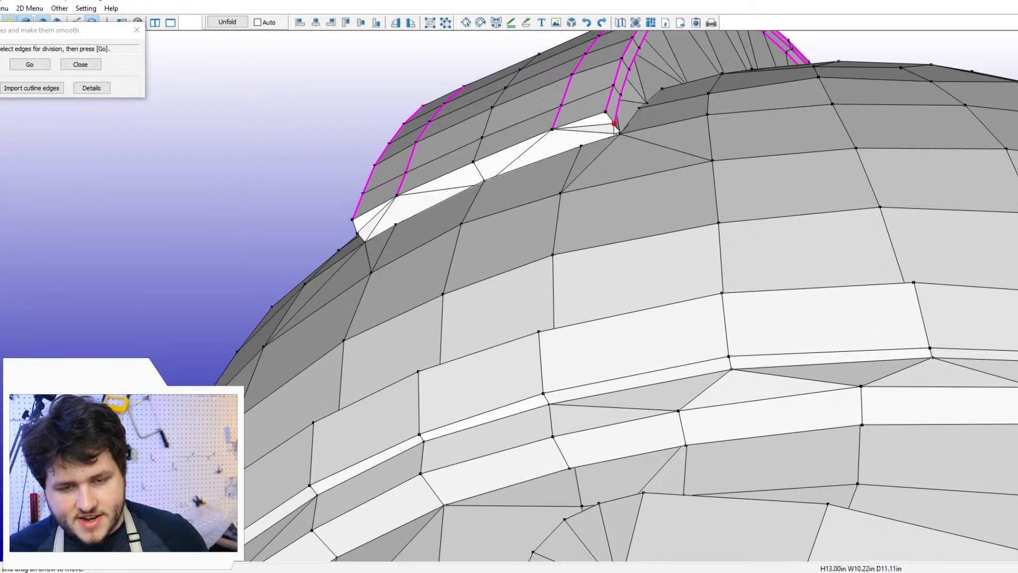
click(619, 135)
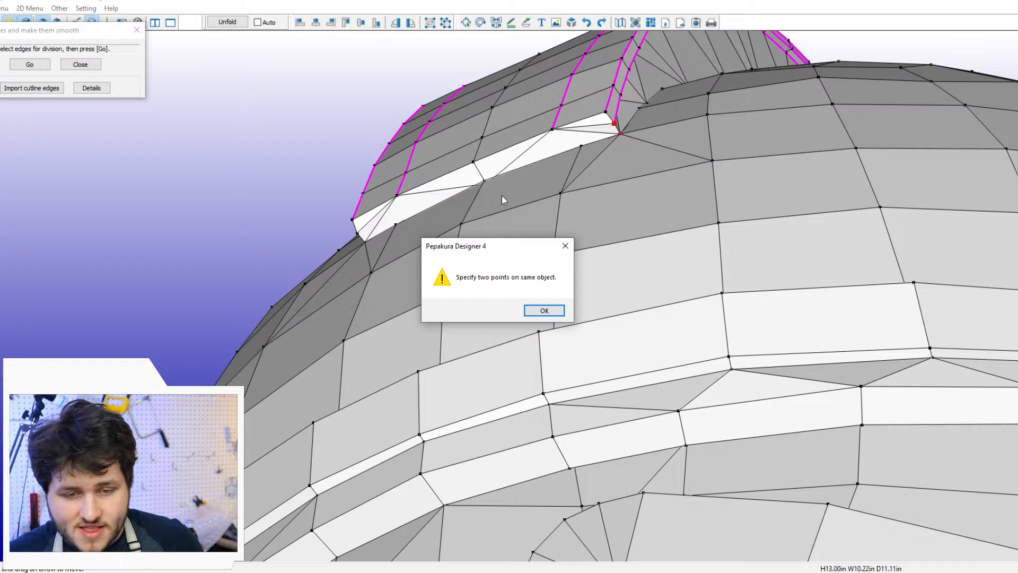
click(551, 311)
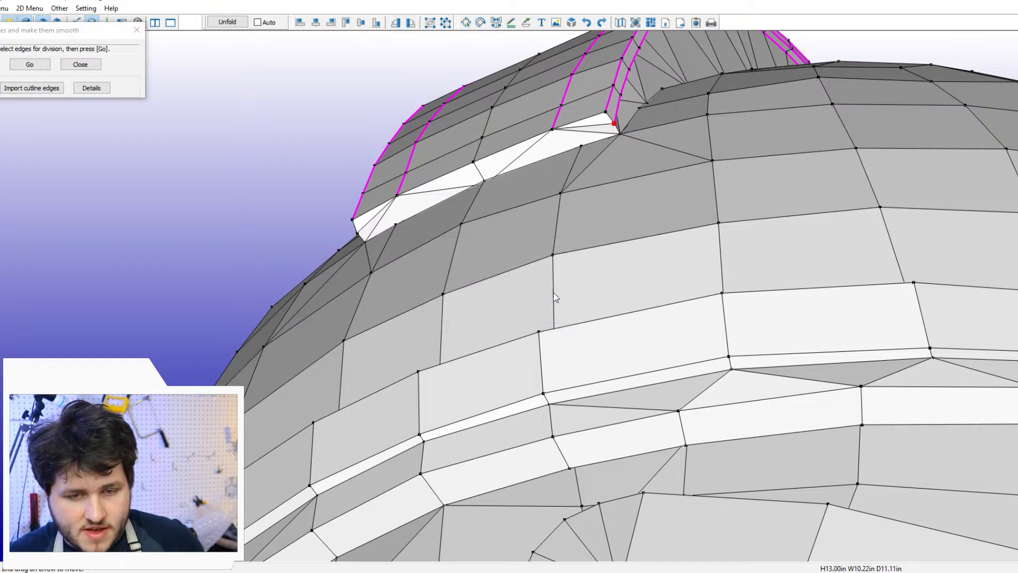
click(4, 8)
mouse_move(18, 37)
click(186, 33)
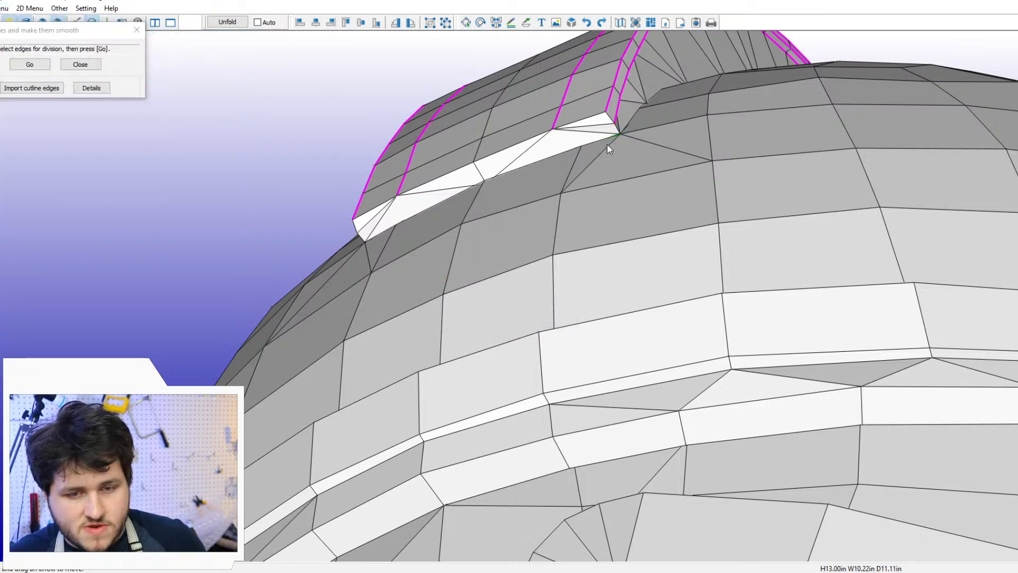
right_drag(604, 149, 599, 125)
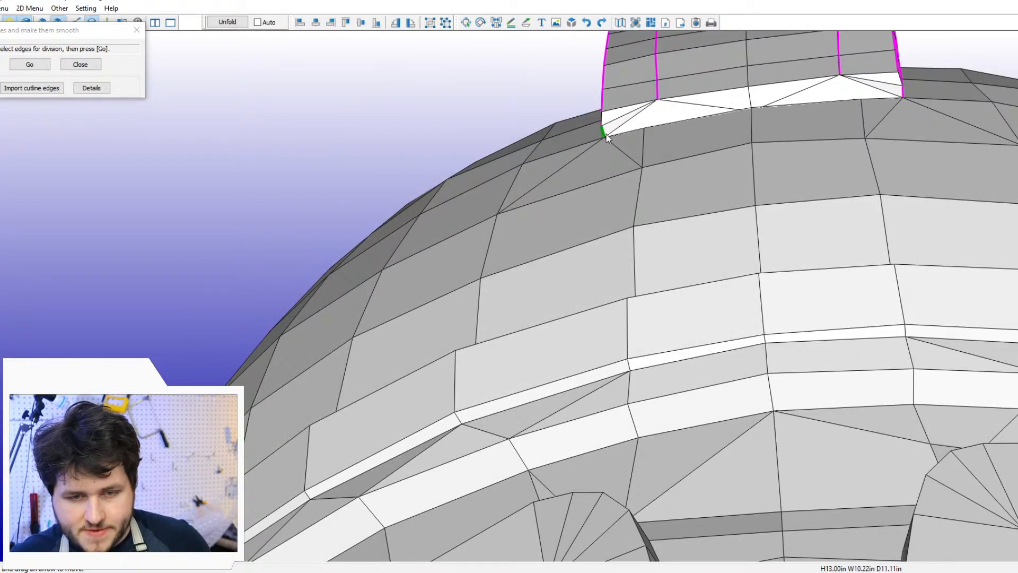
click(605, 133)
scroll(610, 132, down, 5)
right_drag(664, 155, 454, 147)
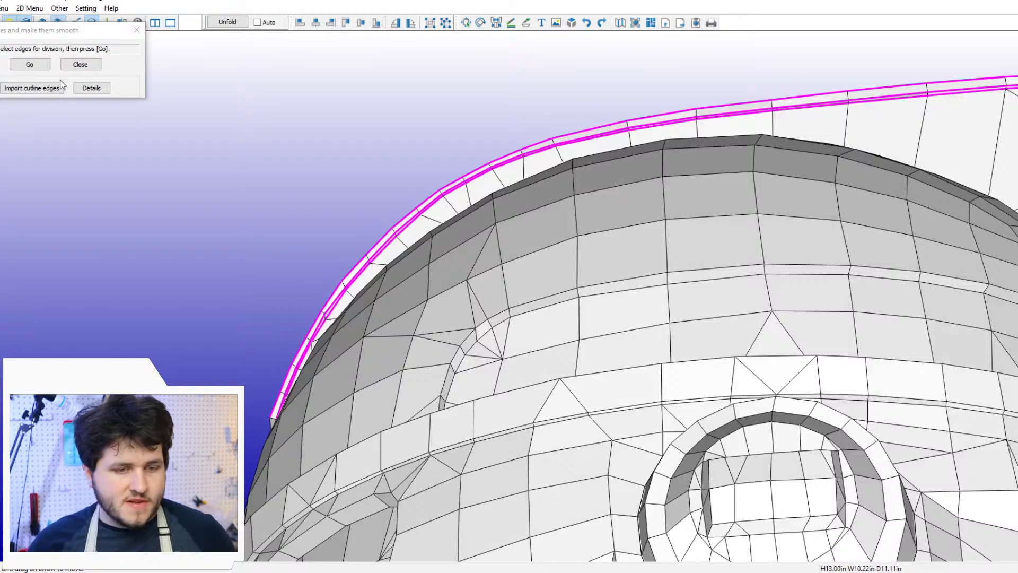
Step: Show the detailed division settings, then subdivide and smooth the selected crest edges
click(91, 88)
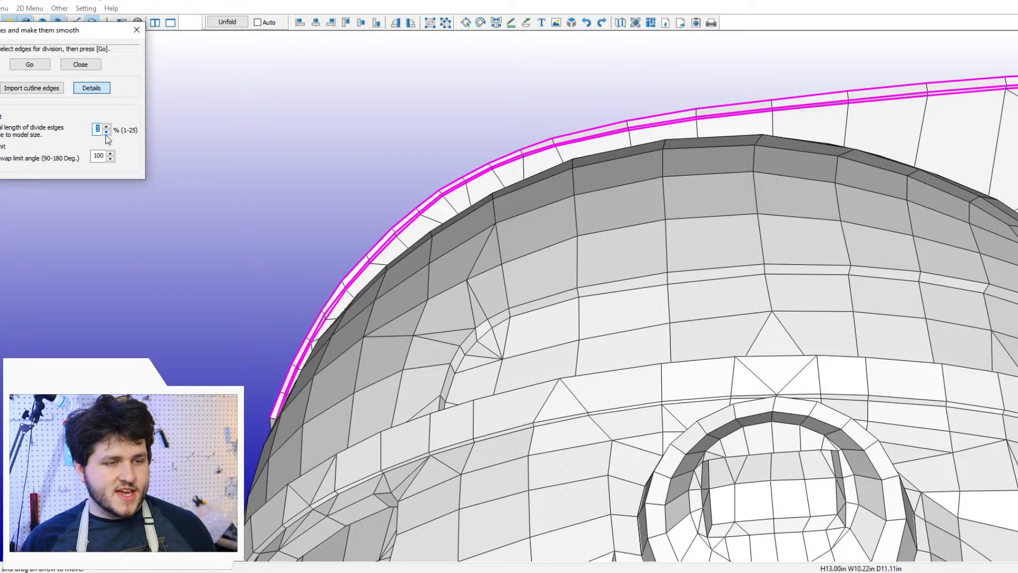
click(41, 66)
right_drag(175, 126, 482, 228)
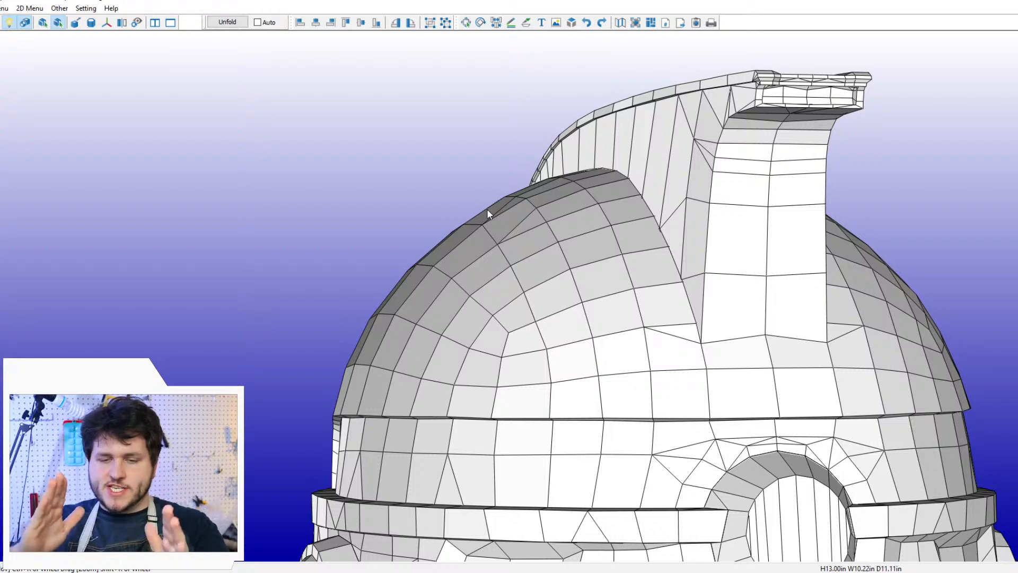
Step: Return to Subdivide Edges and Make Them Smooth and select the short edges at the front ends of both crest rims
drag(488, 210, 592, 166)
click(3, 8)
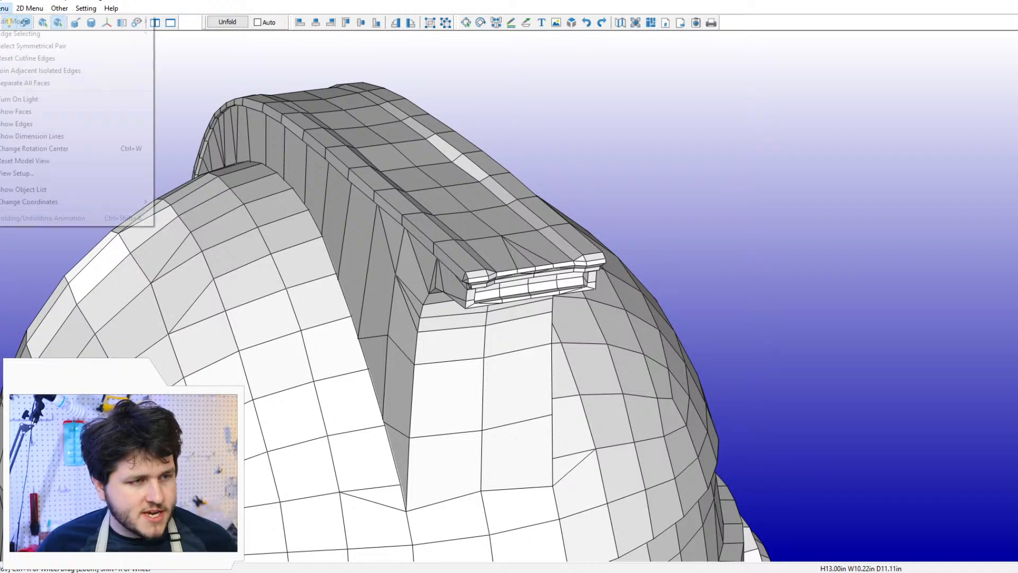
mouse_move(143, 25)
click(267, 34)
scroll(455, 210, up, 2)
scroll(455, 210, up, 2)
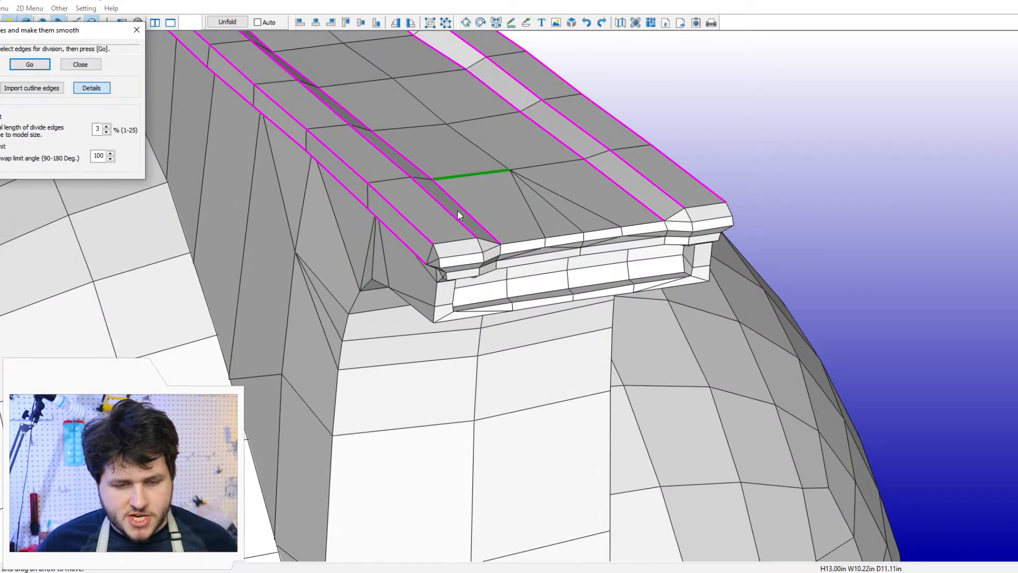
click(431, 253)
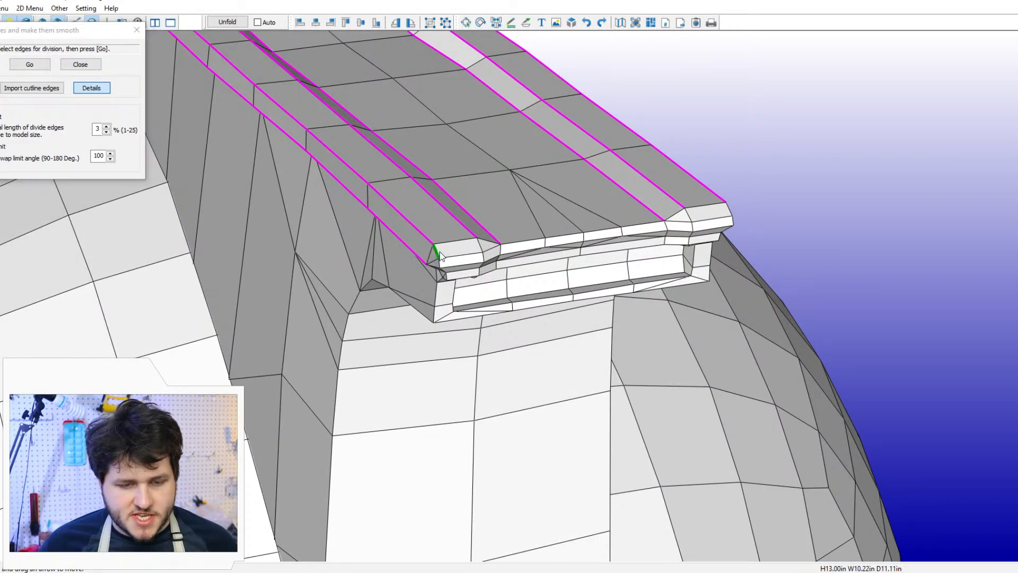
click(431, 269)
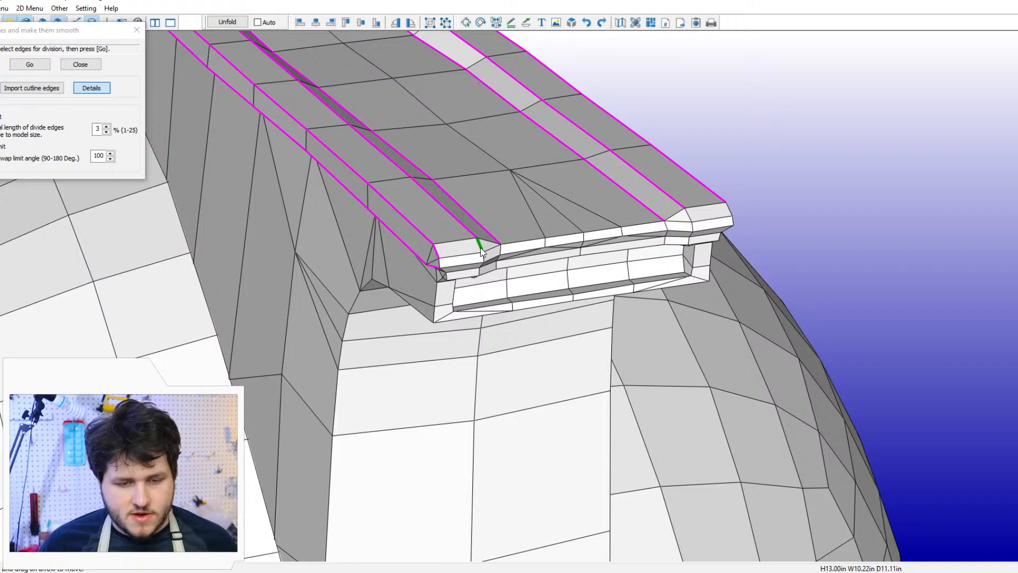
click(482, 247)
click(688, 215)
click(728, 211)
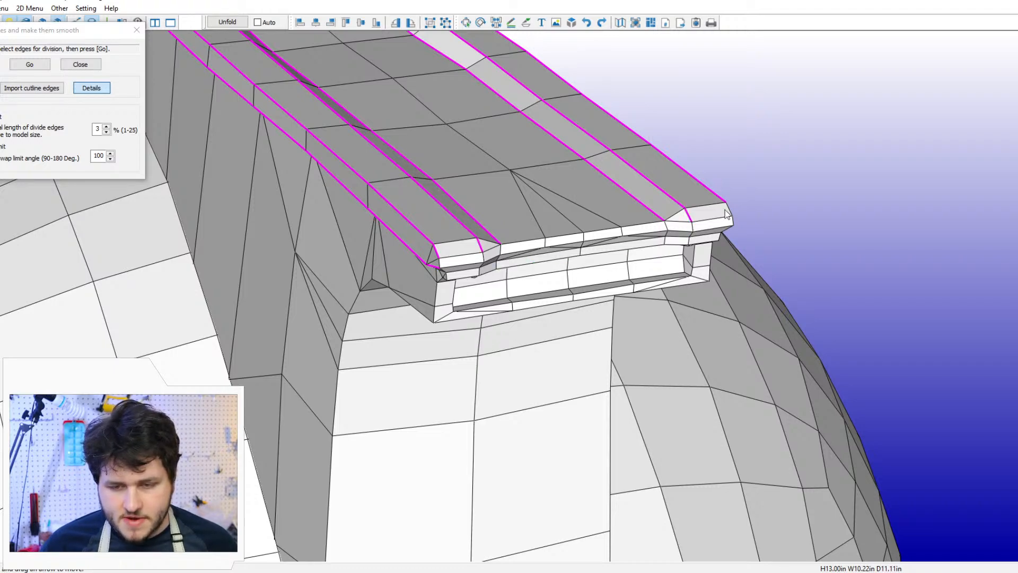
Step: Examine the selected edges around the crest's front face and underside corners on both sides
drag(718, 261, 793, 283)
right_drag(793, 283, 801, 280)
right_drag(268, 305, 288, 299)
middle_drag(288, 299, 318, 414)
drag(318, 418, 382, 350)
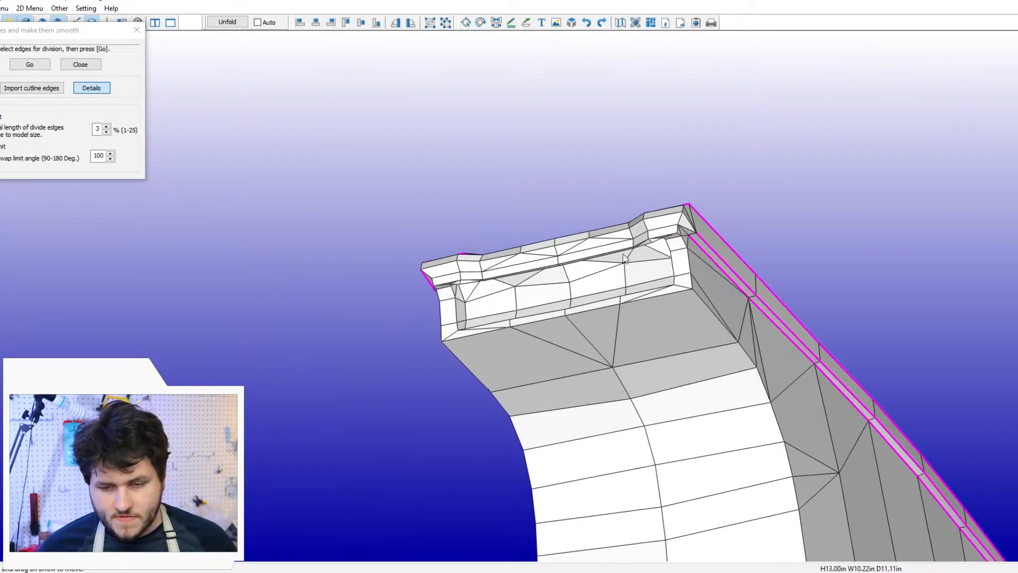
drag(577, 314, 602, 312)
middle_drag(602, 312, 702, 264)
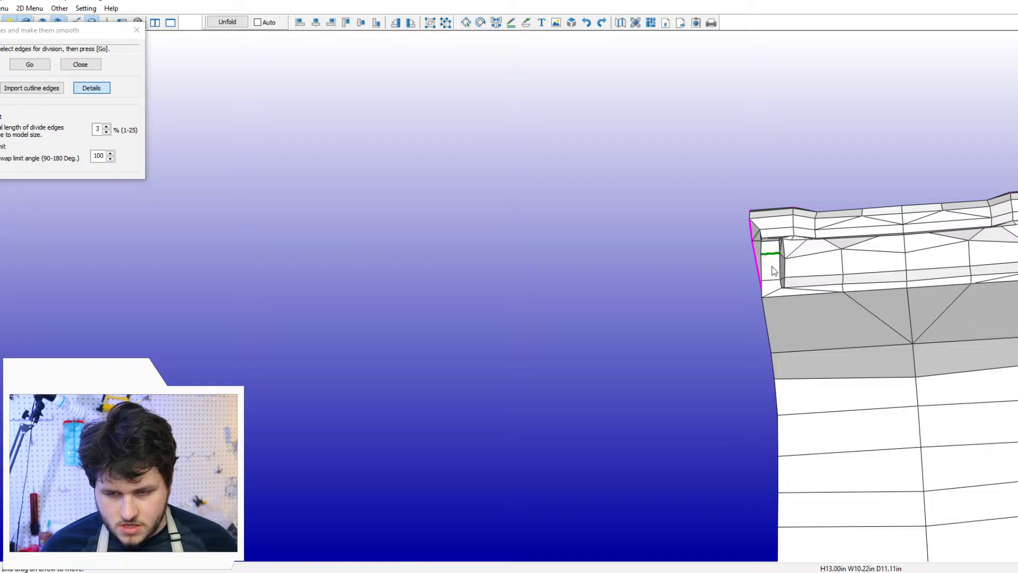
drag(773, 271, 483, 323)
scroll(757, 295, up, 3)
scroll(742, 297, down, 3)
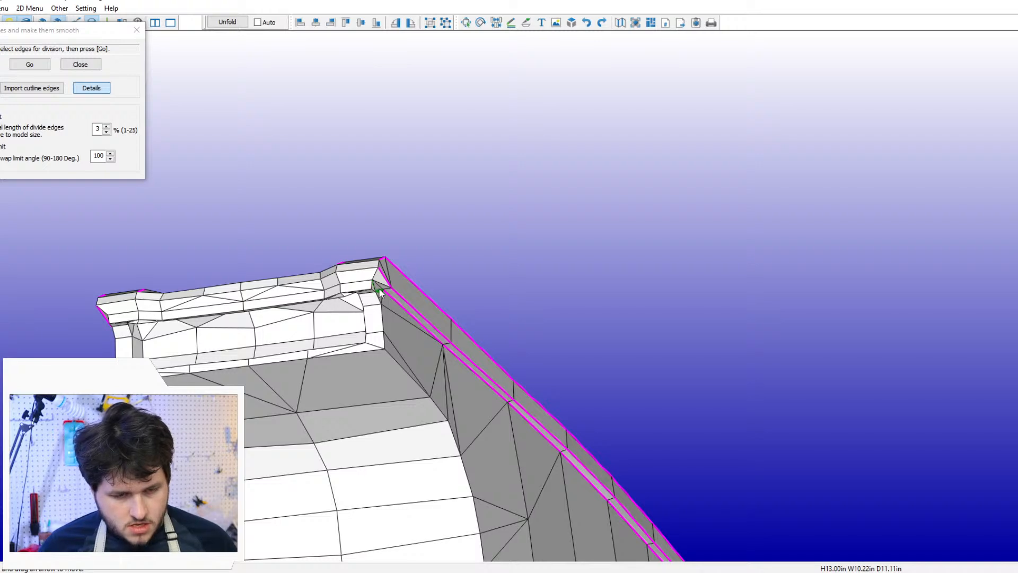
drag(378, 288, 837, 294)
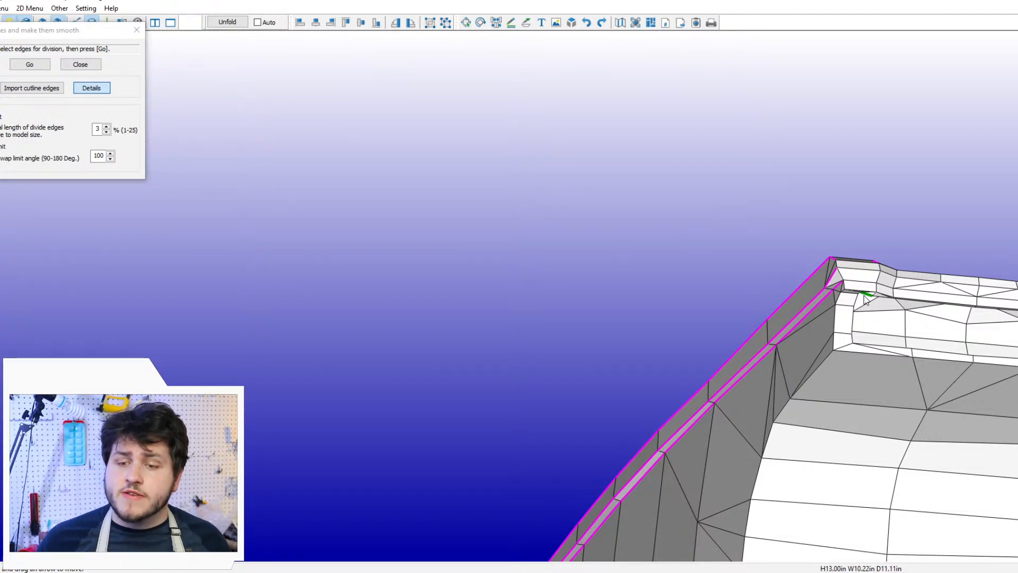
scroll(864, 298, down, 3)
middle_drag(863, 339, 726, 292)
right_drag(727, 291, 815, 306)
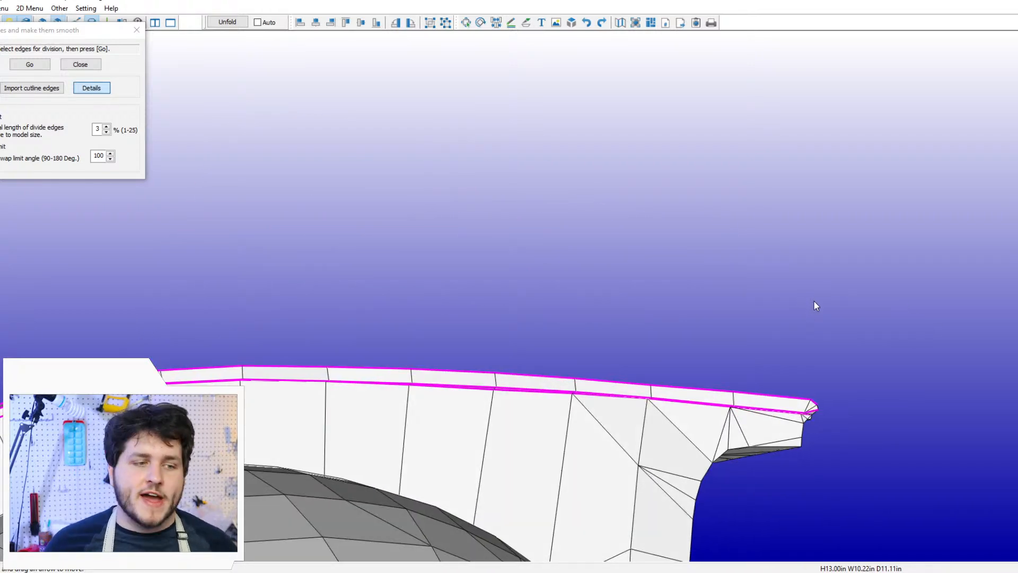
Step: Try subdividing and smoothing the extended crest edge selection, then undo it
click(26, 66)
right_drag(610, 378, 481, 360)
key(ctrl+z)
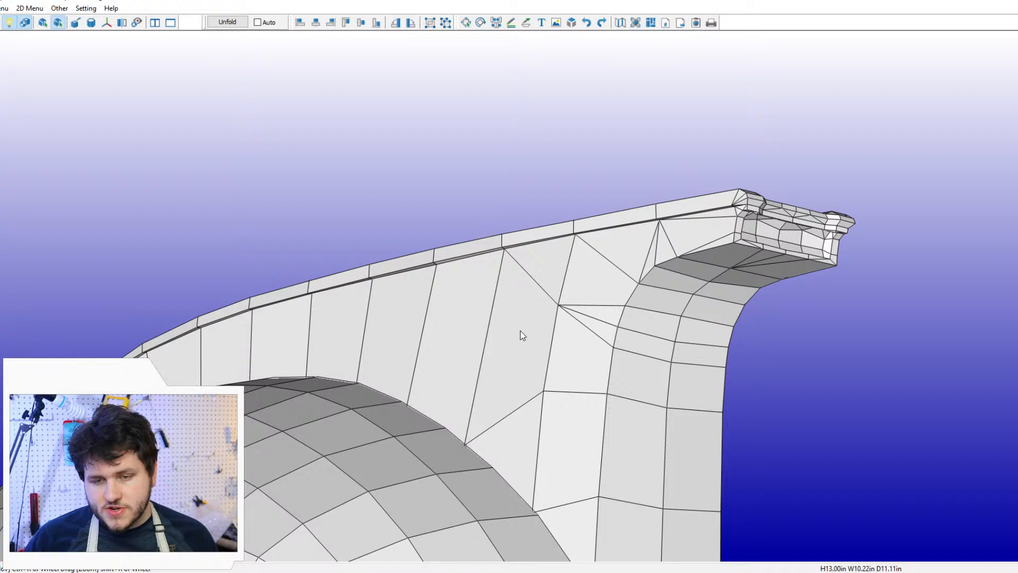
Step: Reopen Subdivide Edges and Make Them Smooth and apply the subdivision to the same crest edges again
click(5, 8)
mouse_move(15, 23)
click(201, 31)
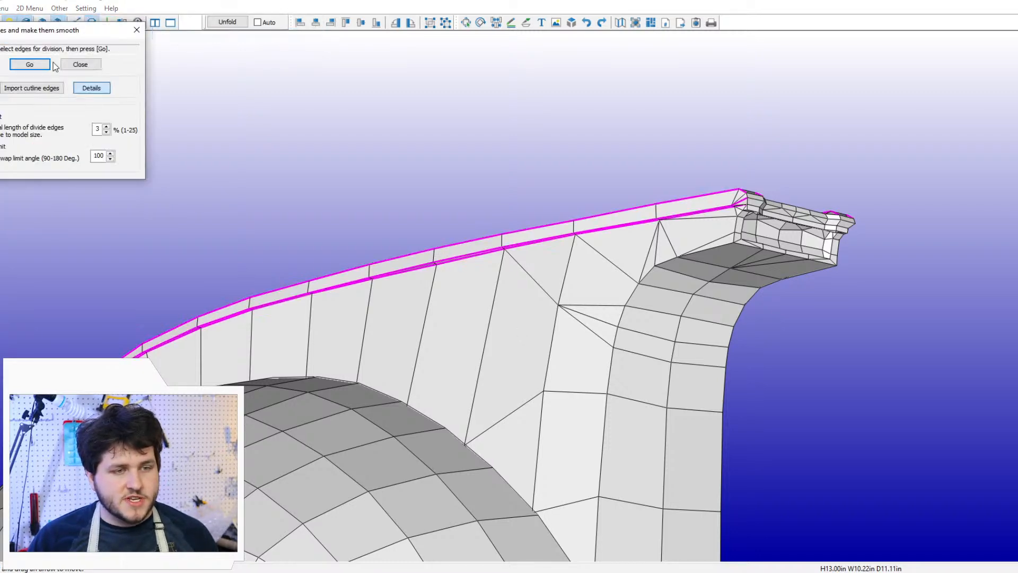
click(32, 65)
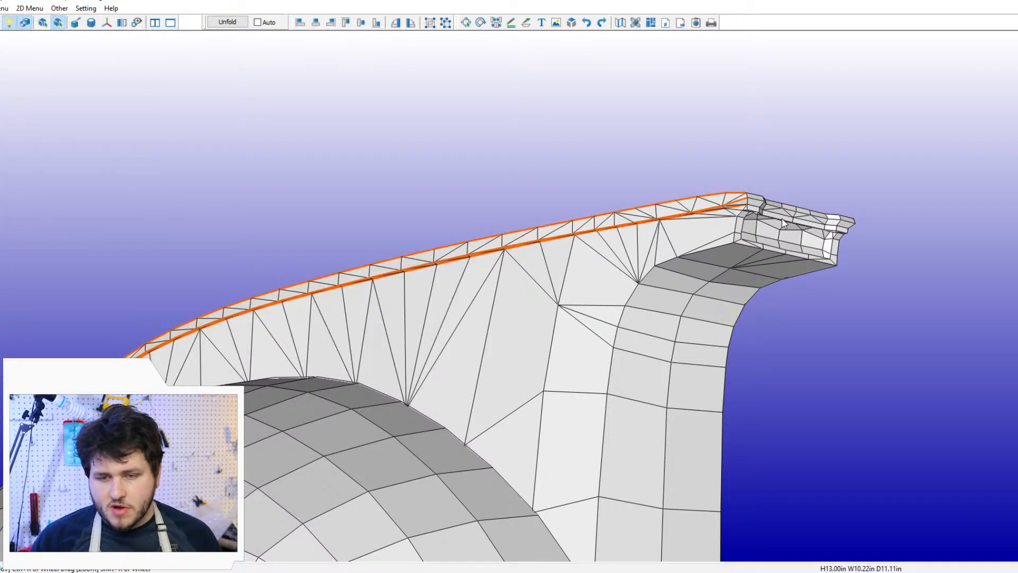
right_drag(783, 222, 833, 233)
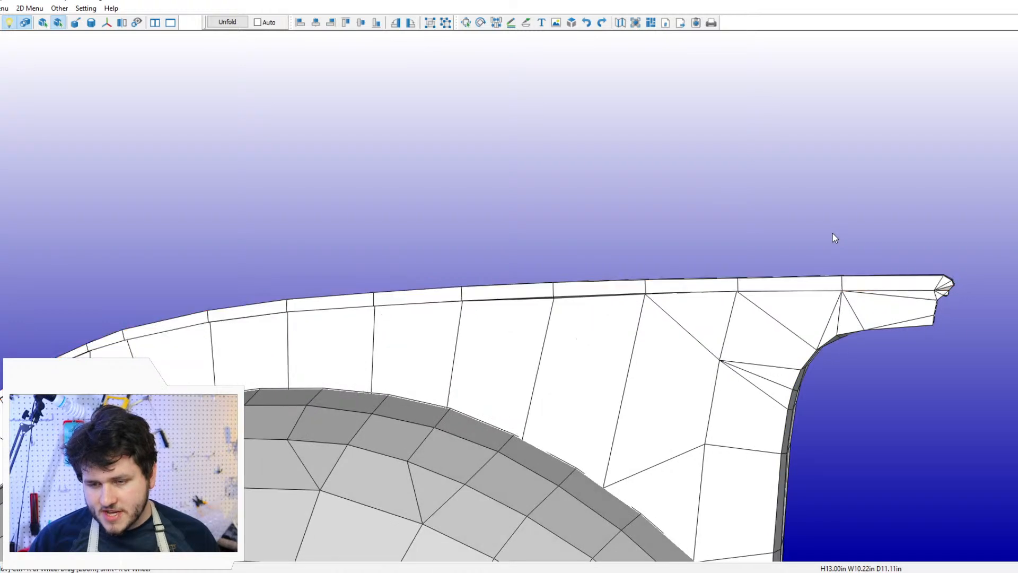
Step: Reopen Subdivide Edges and Make Them Smooth and review the selected edges along the crest's top, front and rear
click(5, 8)
mouse_move(21, 23)
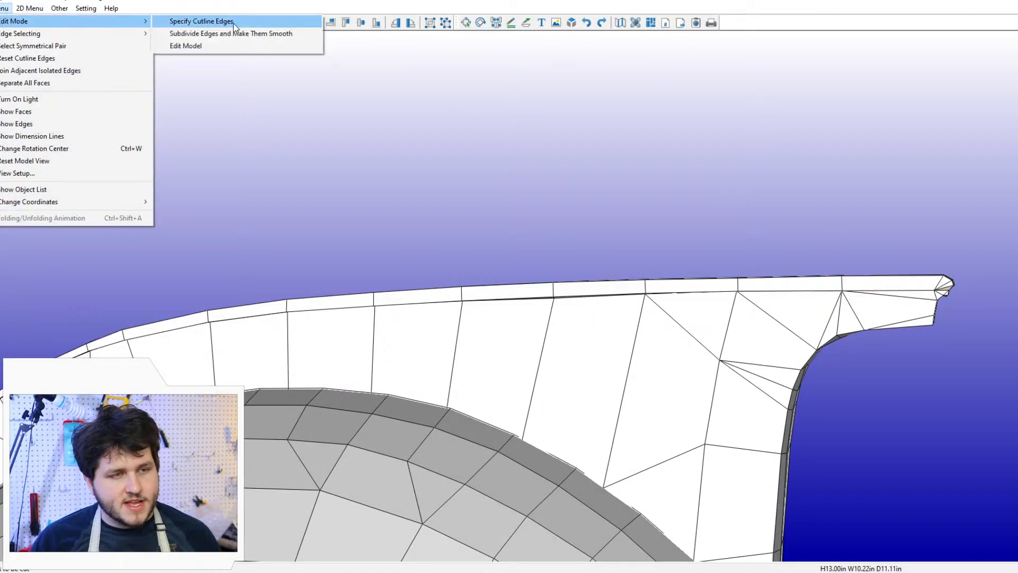
click(231, 33)
scroll(700, 252, up, 2)
right_drag(699, 253, 669, 247)
scroll(689, 239, up, 2)
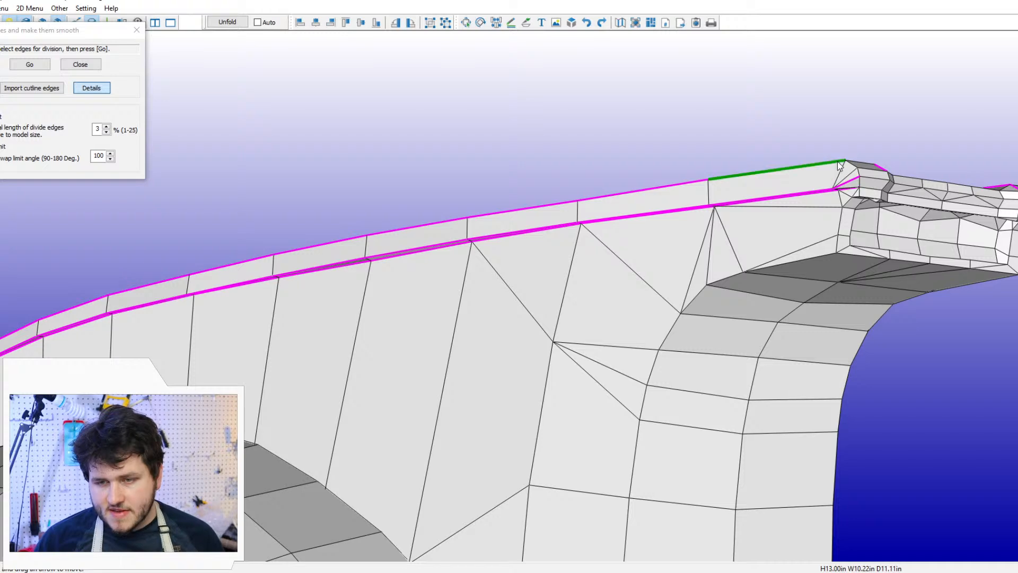
scroll(864, 220, down, 2)
right_drag(864, 220, 842, 250)
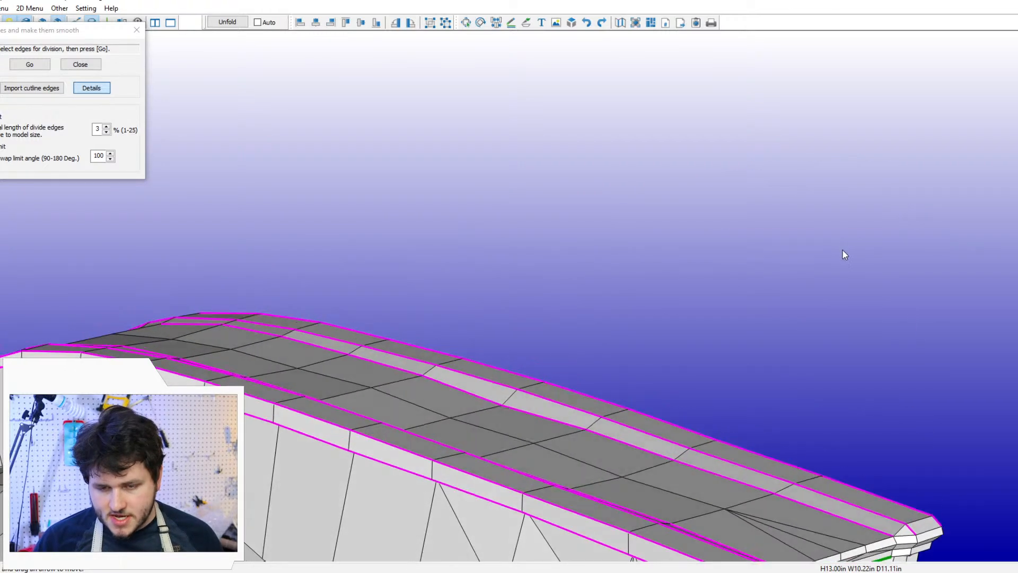
middle_drag(842, 250, 779, 172)
right_drag(779, 172, 787, 189)
right_drag(655, 449, 329, 356)
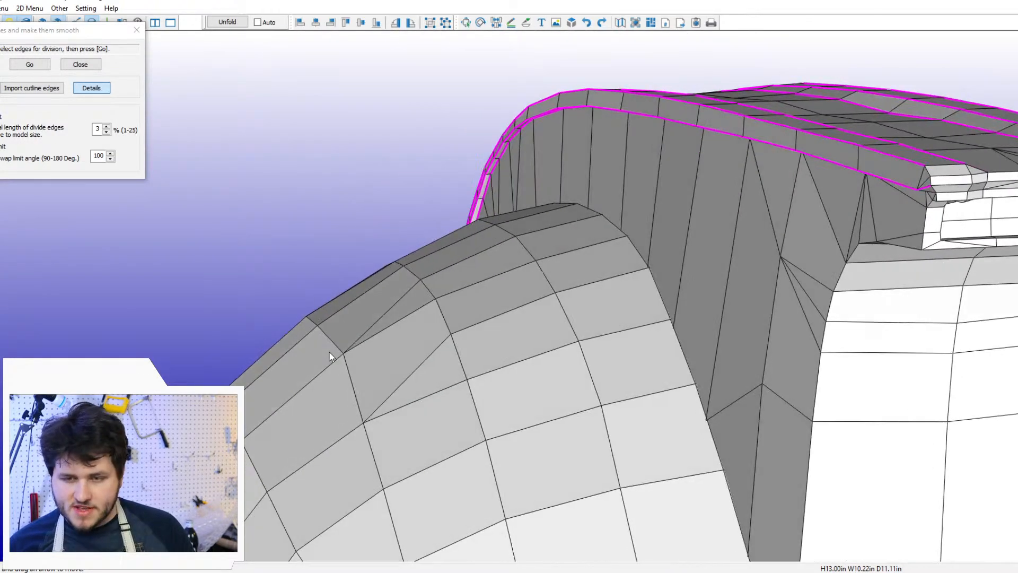
Step: Subdivide and smooth the reviewed crest edges and inspect the crest from the side
click(43, 65)
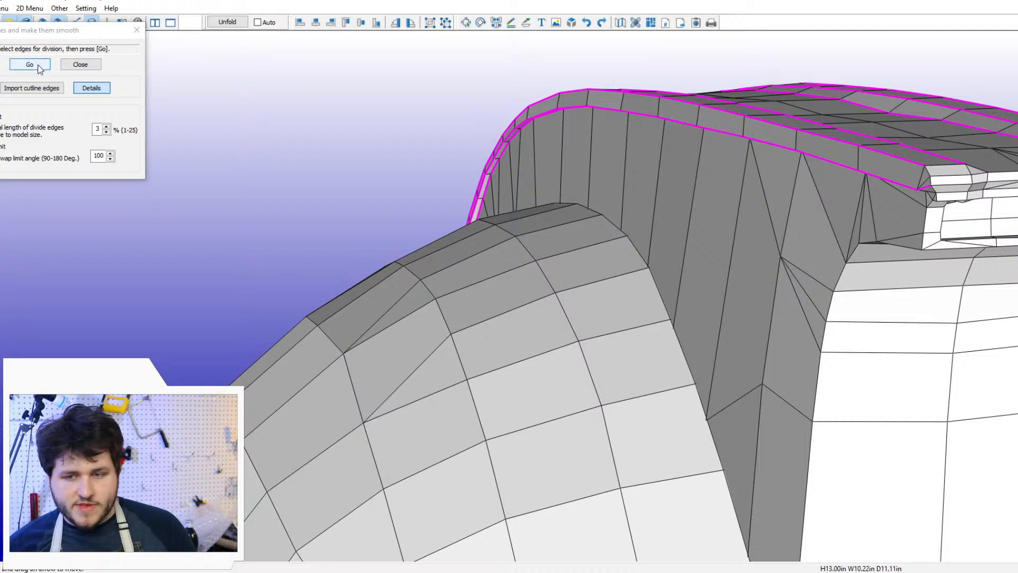
right_drag(659, 269, 524, 269)
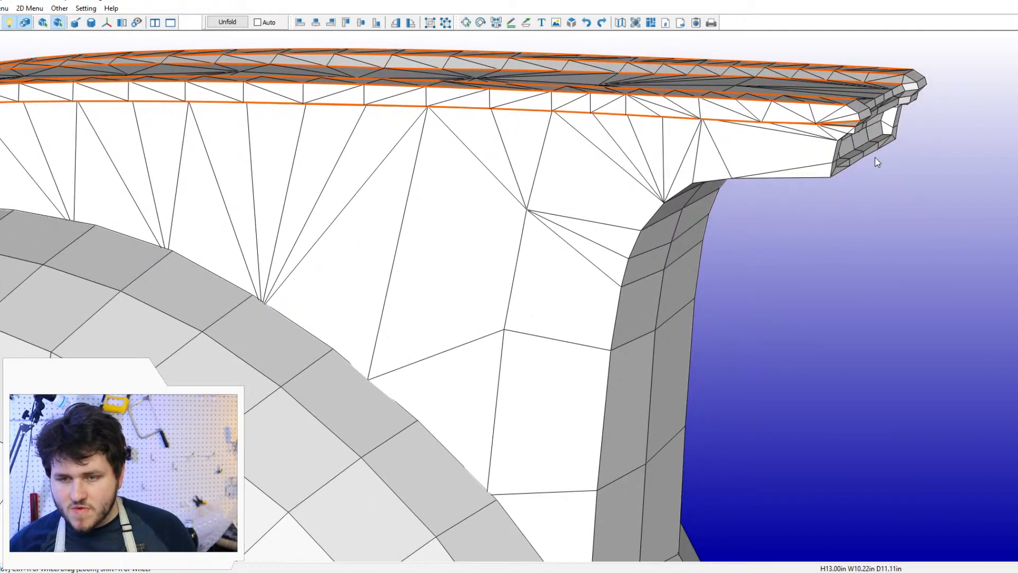
right_drag(874, 158, 536, 209)
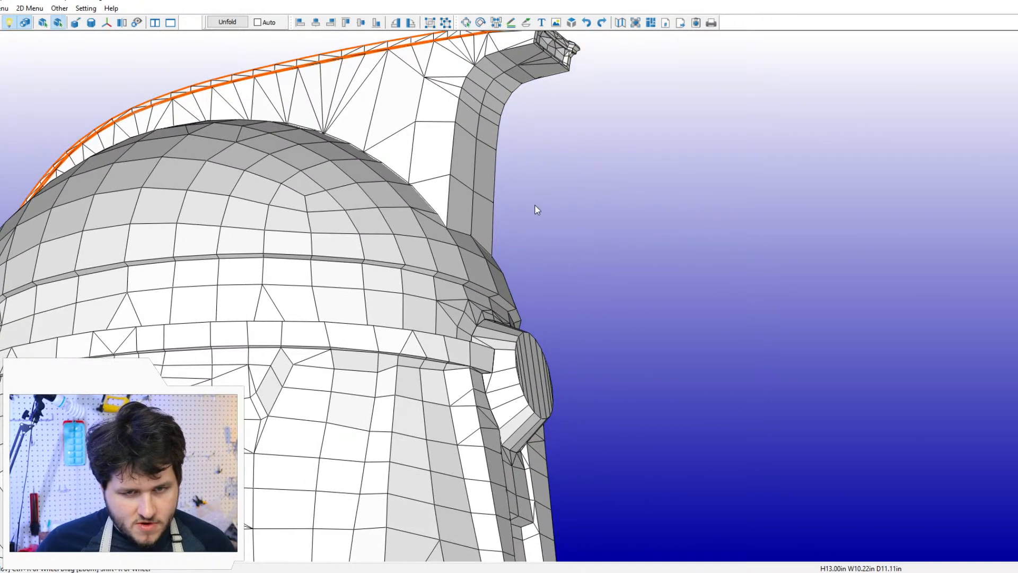
Step: Switch the edit mode to Specify Cutline Edges
click(4, 8)
mouse_move(80, 22)
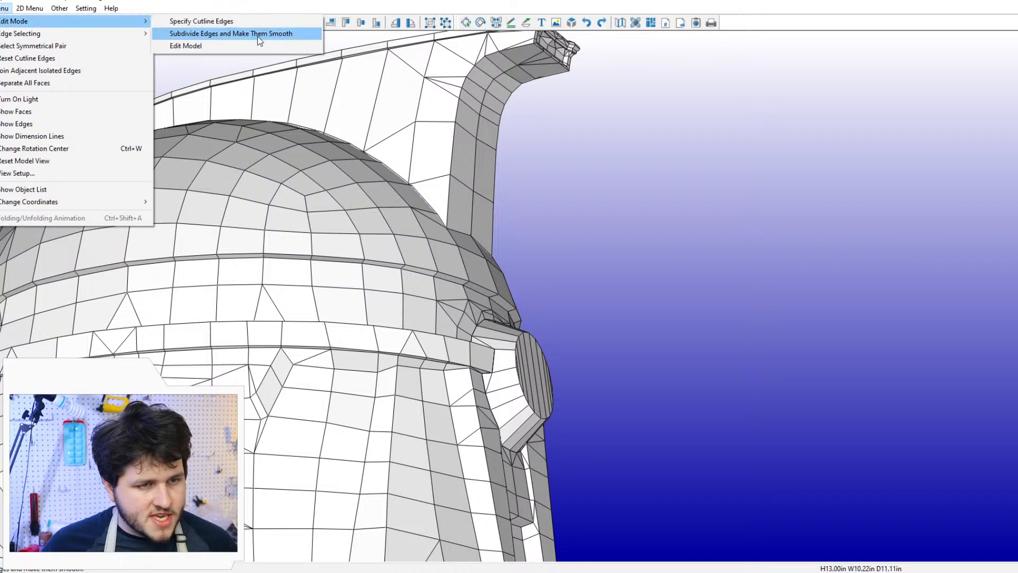
click(253, 24)
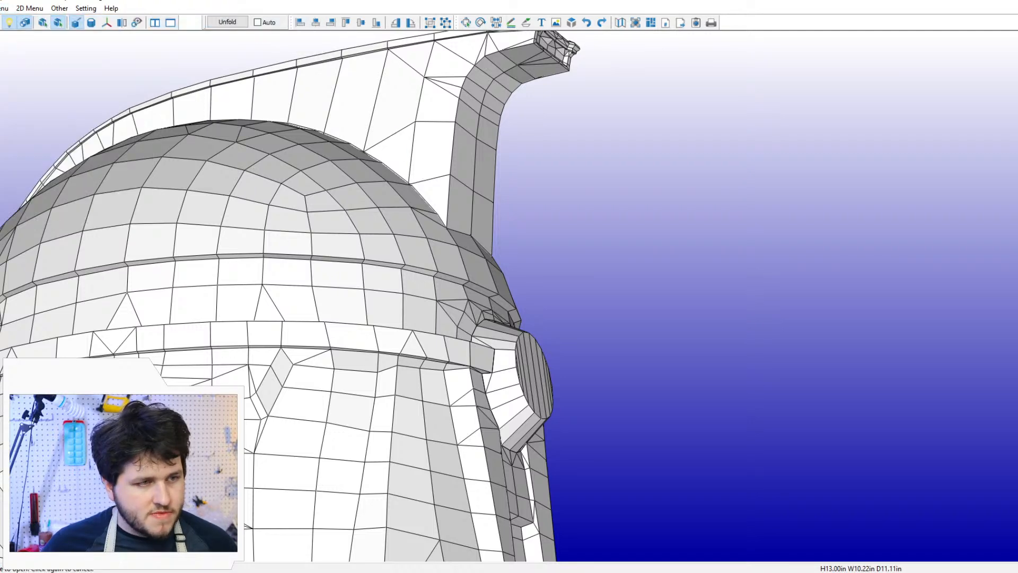
Step: Reopen Subdivide Edges and Make Them Smooth and select the outer side edges of the crest's curved rear support
click(4, 8)
mouse_move(77, 22)
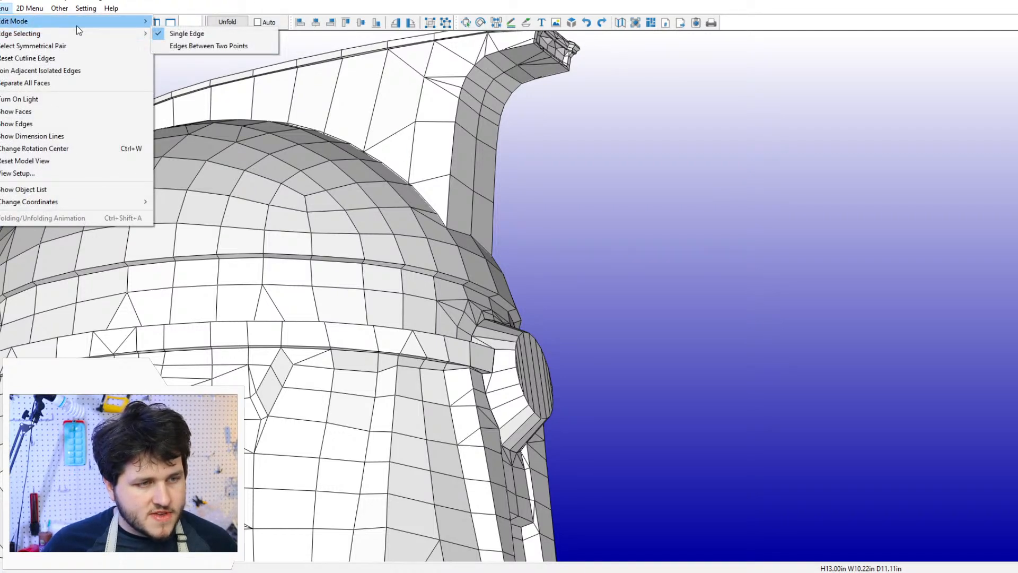
click(212, 33)
click(448, 204)
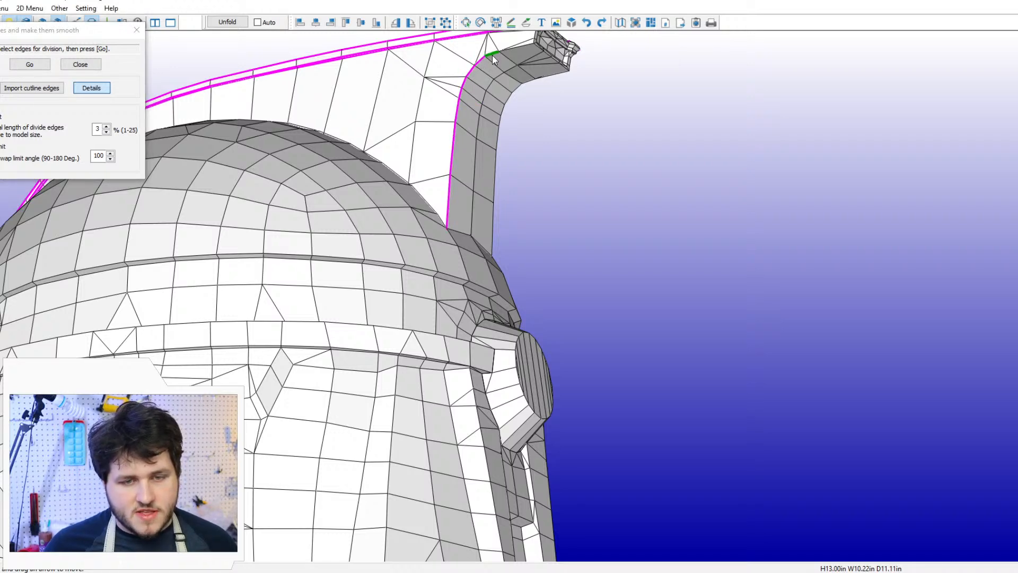
drag(514, 46, 537, 86)
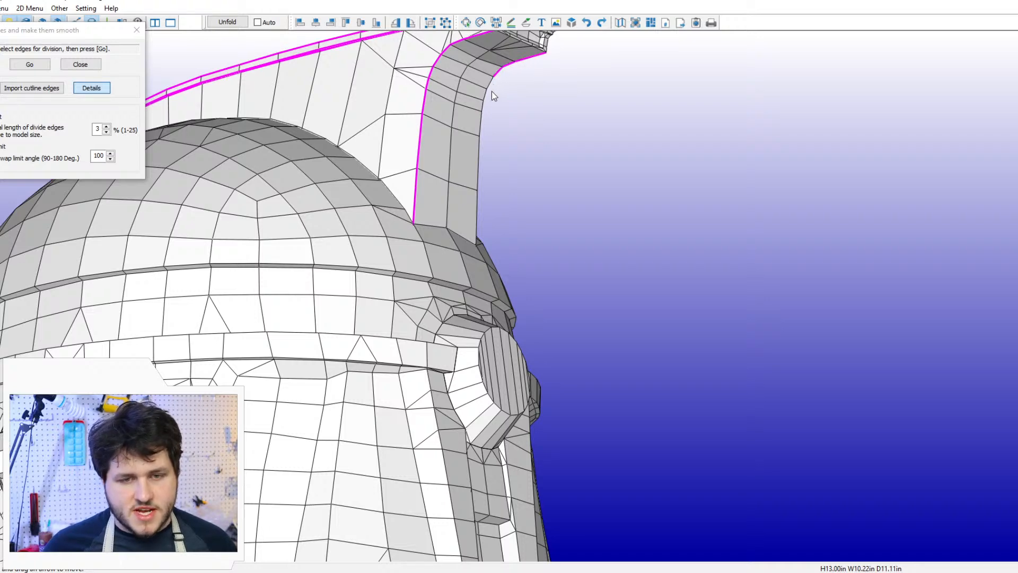
drag(491, 91, 405, 109)
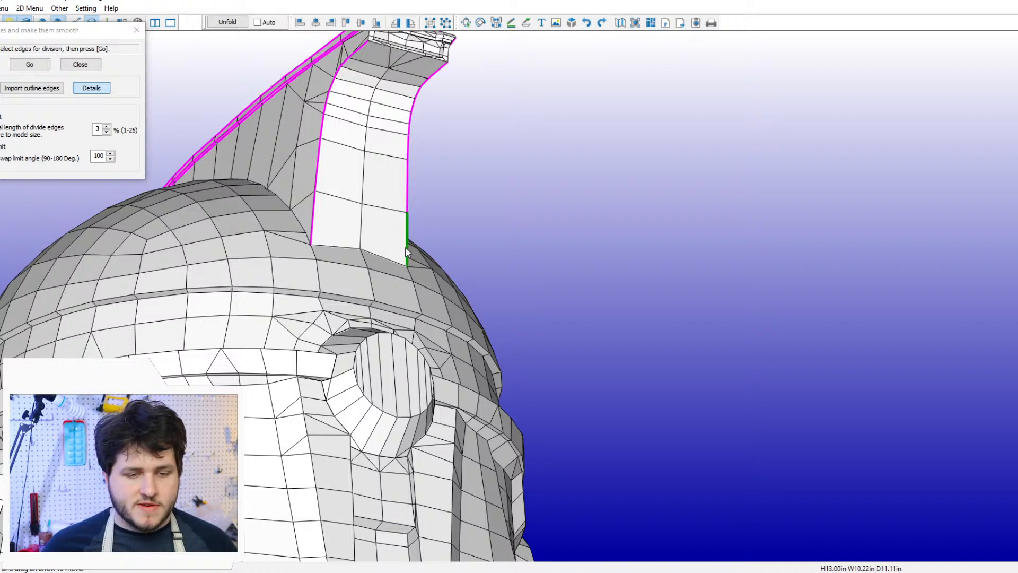
Step: Add the edges along the centre line of the crest's rear support to the subdivision selection
click(361, 220)
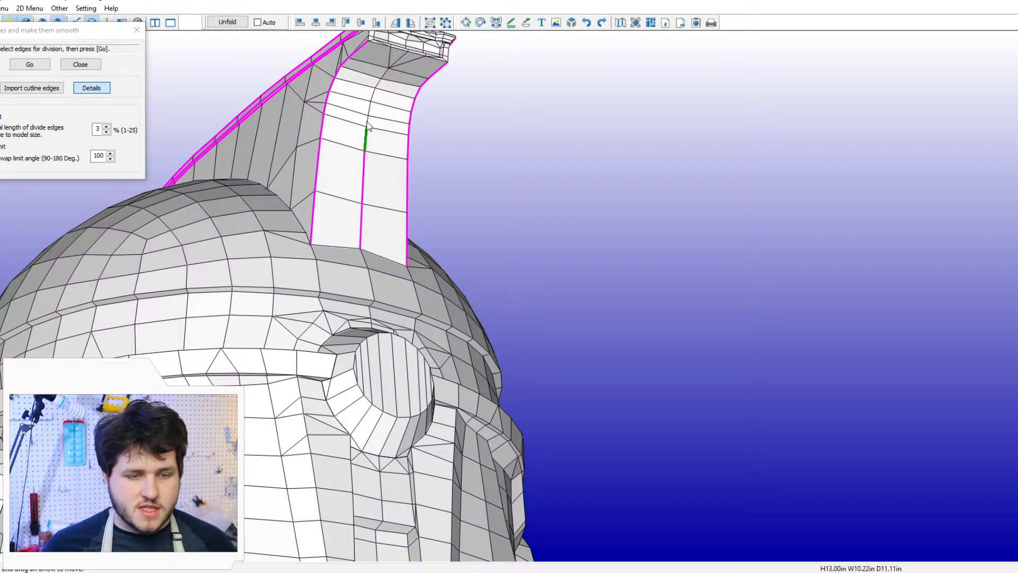
click(365, 139)
click(371, 109)
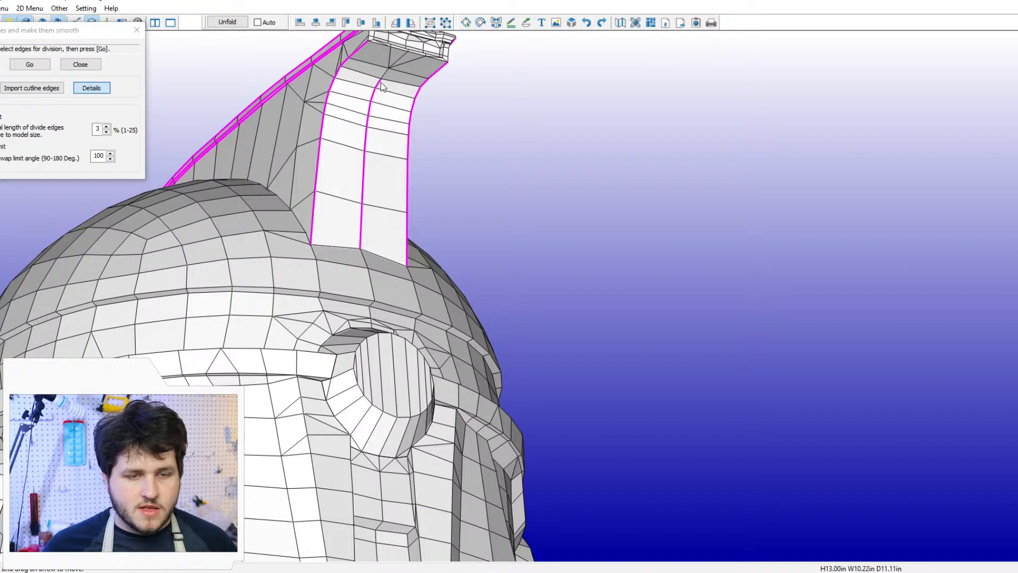
click(399, 59)
Step: Try the subdivision on the extended crest edge selection, inspect the crest from the side and undo the subdivision
click(30, 64)
drag(247, 135, 317, 150)
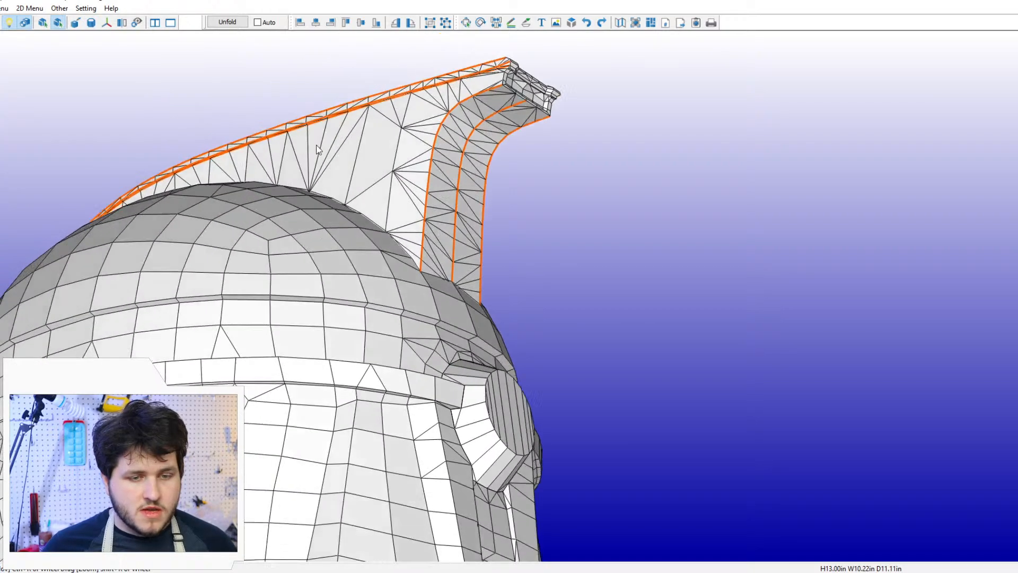
mouse_move(317, 146)
right_down()
mouse_move(346, 166)
mouse_move(325, 156)
right_up()
key(ctrl+z)
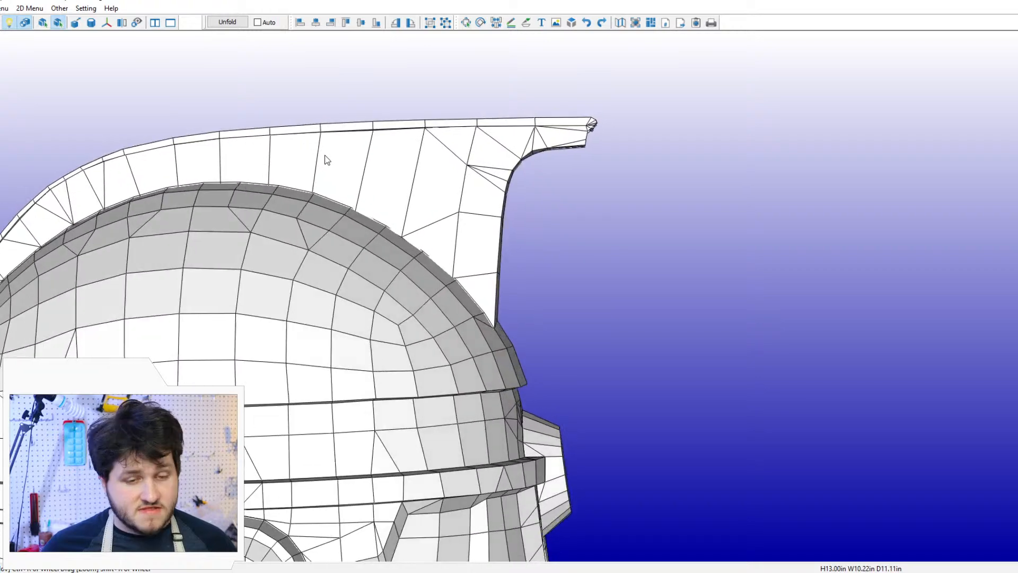
Step: Reapply Subdivide Edges and Make Them Smooth to the selected crest edges, and reset the cutline edges
scroll(328, 164, down, 5)
middle_drag(342, 394, 299, 191)
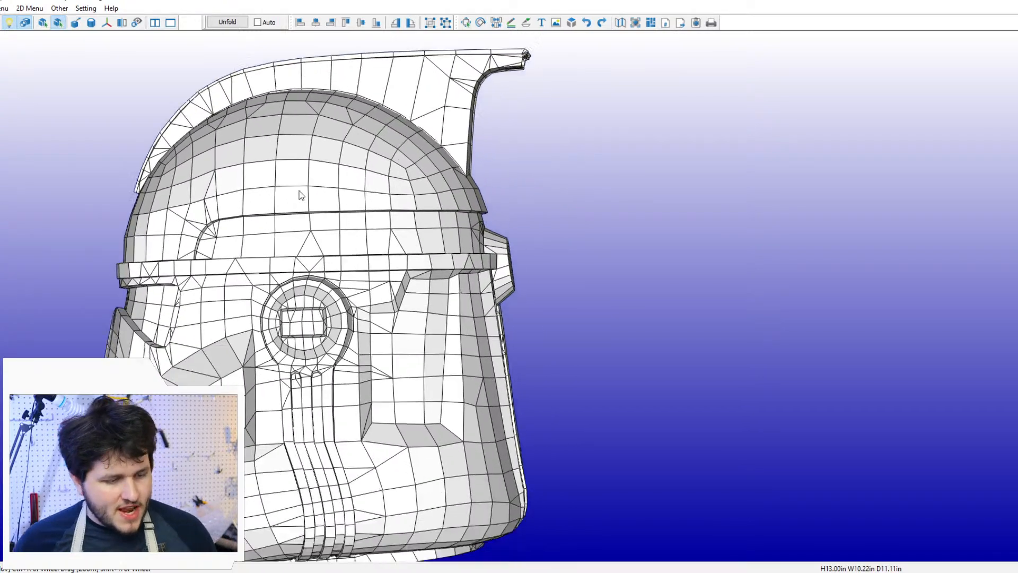
right_drag(300, 195, 310, 151)
scroll(328, 168, up, 4)
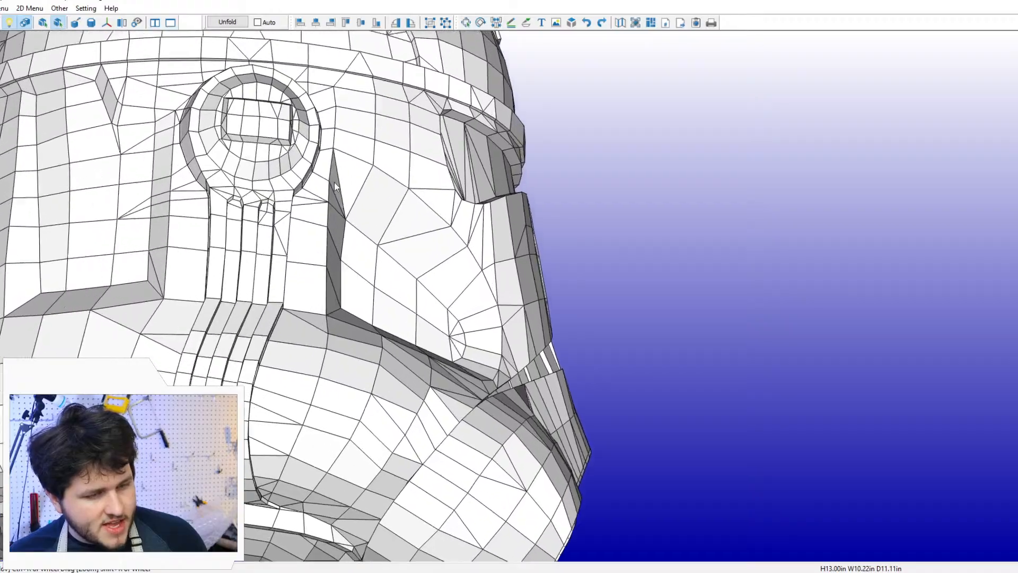
right_drag(335, 184, 3, 2)
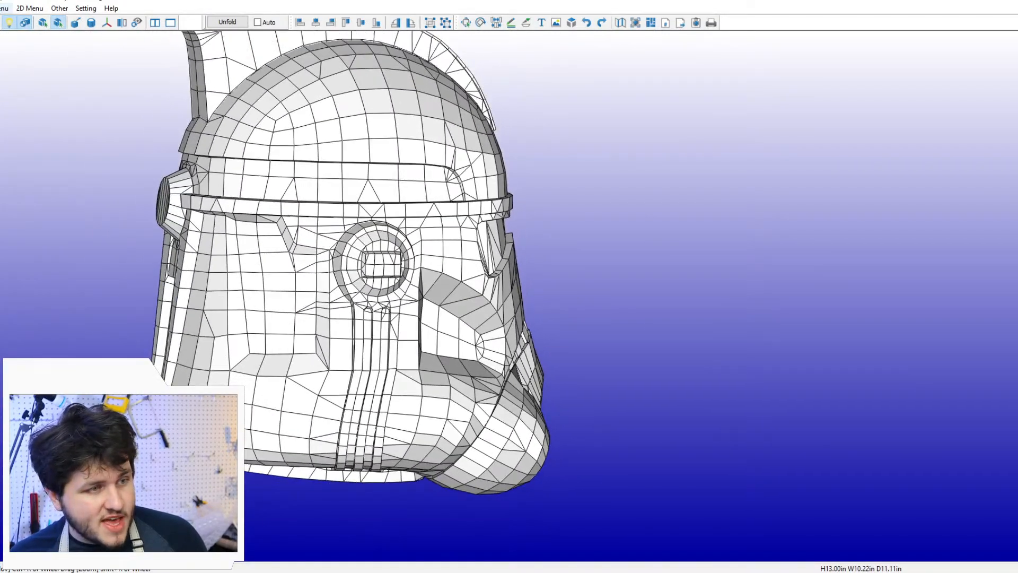
click(4, 8)
mouse_move(53, 22)
click(228, 32)
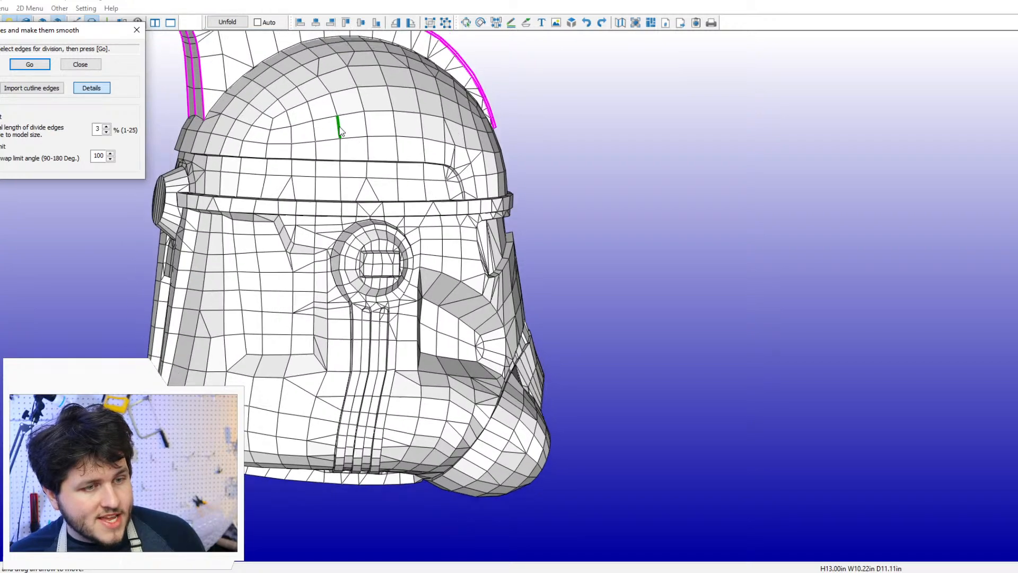
right_drag(339, 131, 342, 154)
click(30, 64)
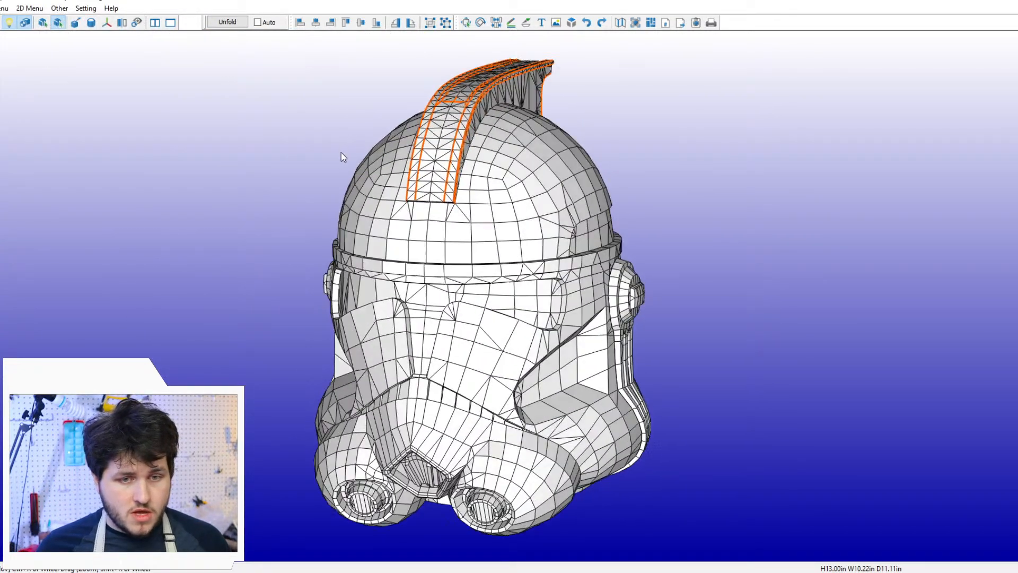
click(4, 7)
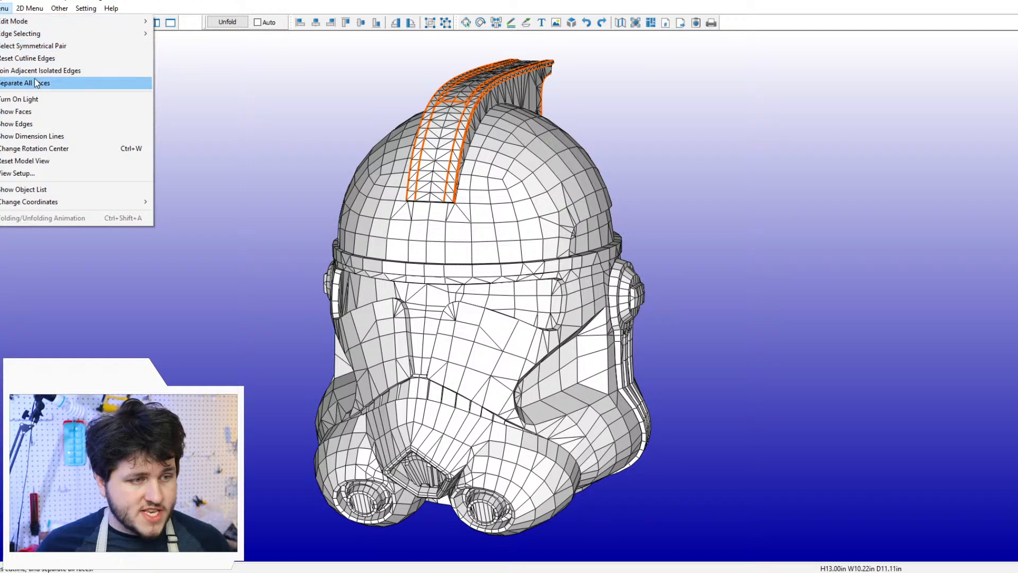
click(32, 58)
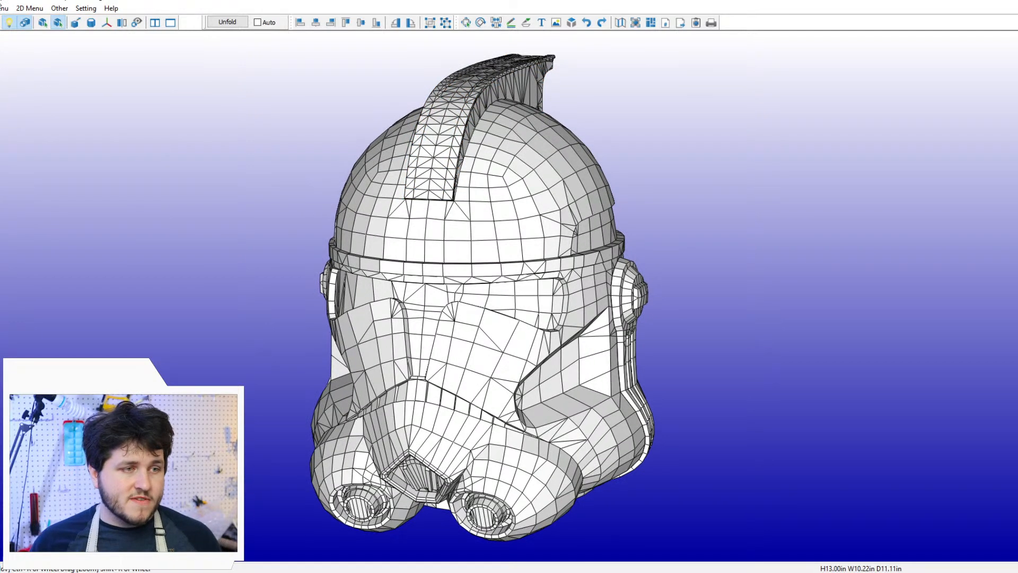
Step: Reopen Subdivide Edges and Make Them Smooth, examine the smoothed crest from all sides and close the dialog without applying anything
click(3, 6)
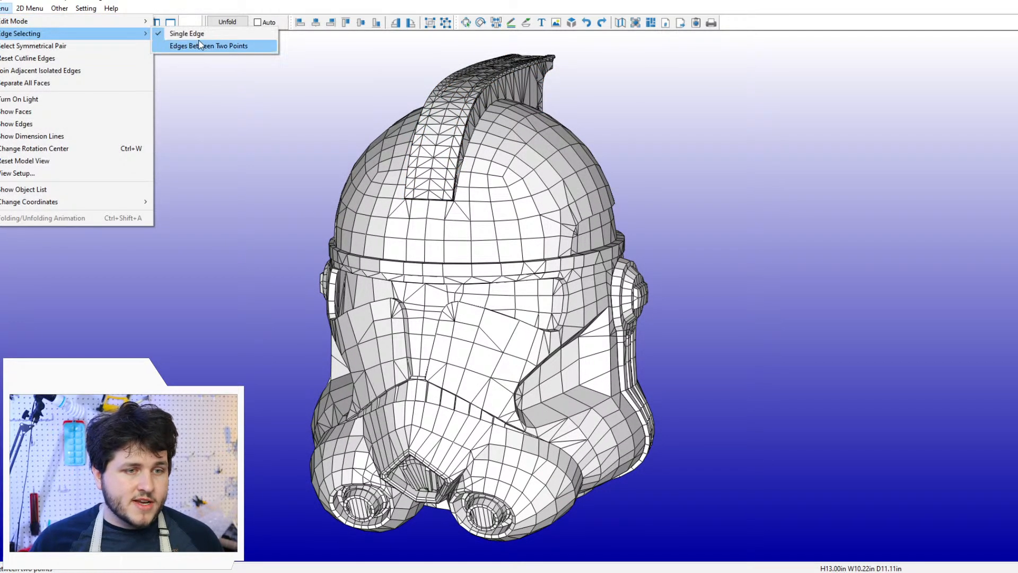
mouse_move(70, 26)
click(233, 31)
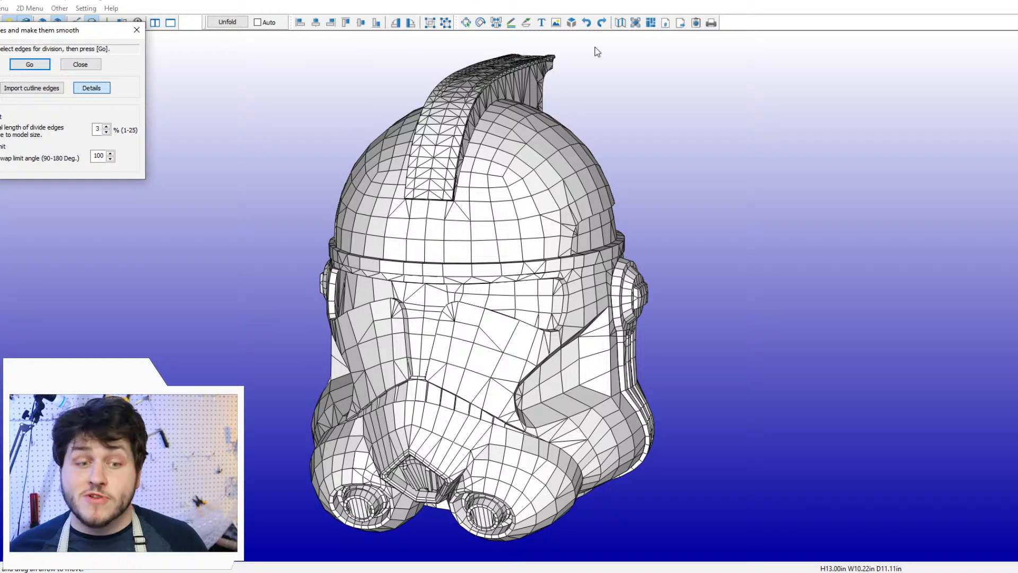
drag(597, 51, 600, 169)
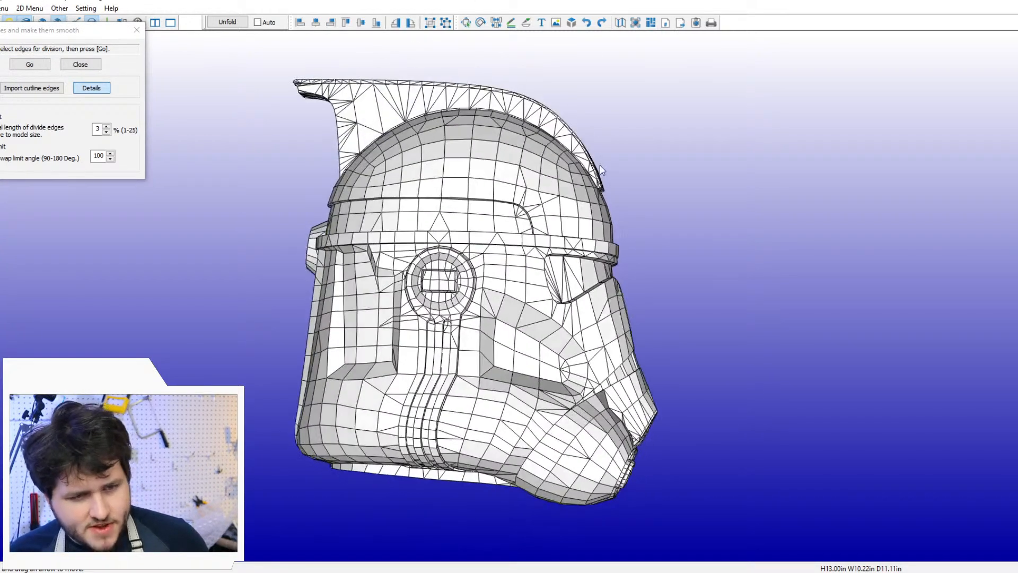
drag(529, 139, 478, 164)
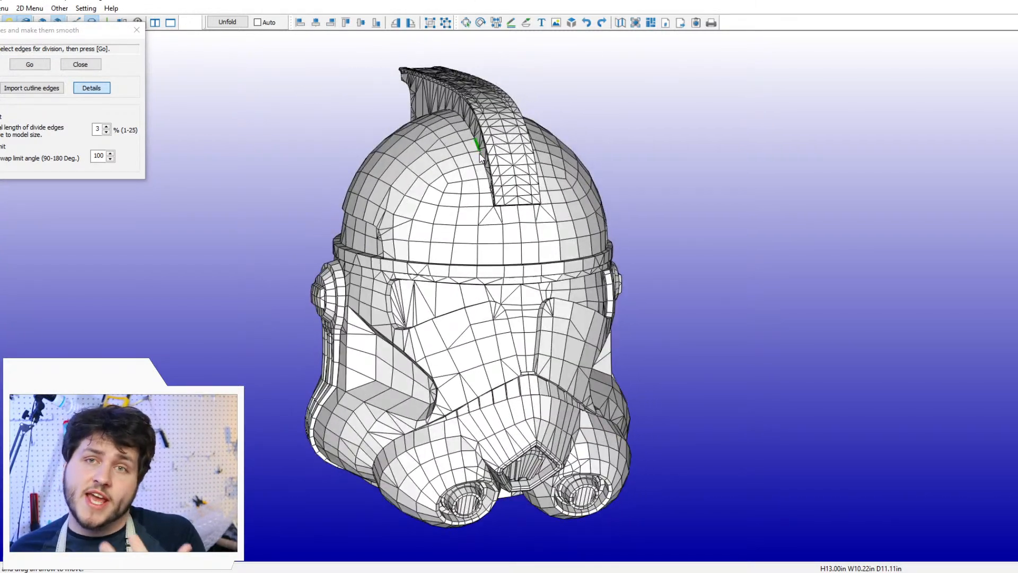
drag(576, 139, 508, 141)
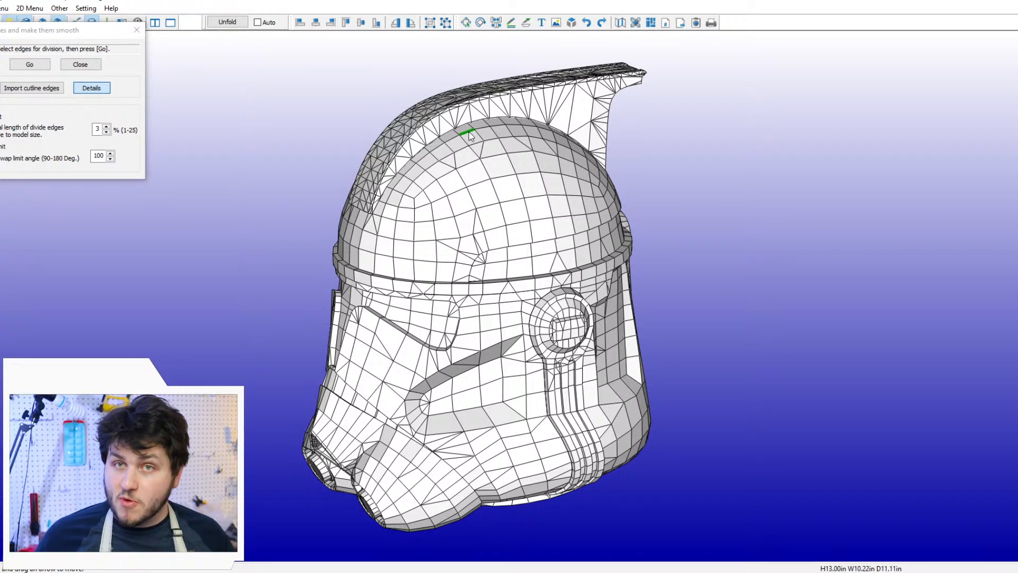
drag(462, 126, 490, 112)
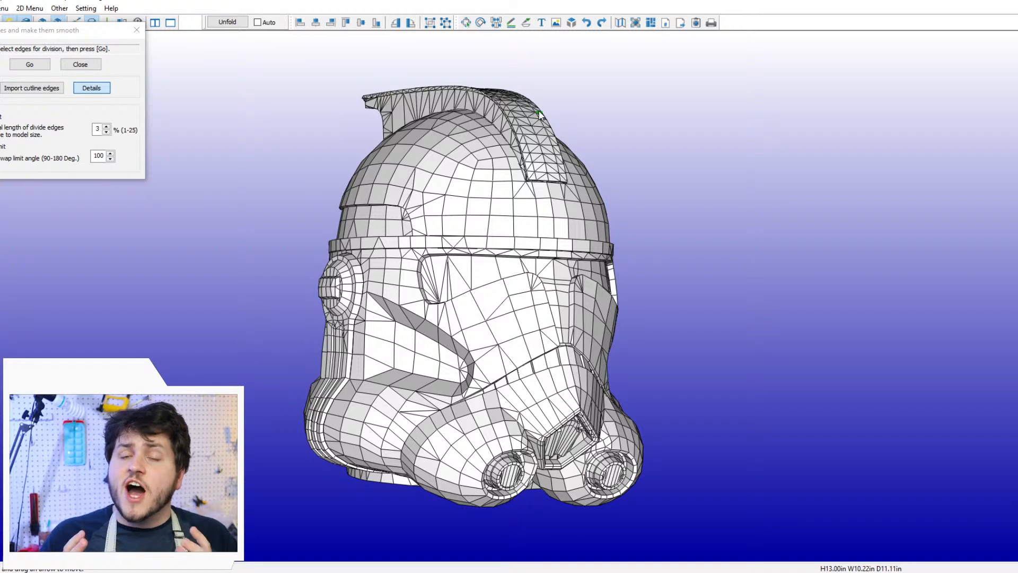
drag(567, 120, 544, 167)
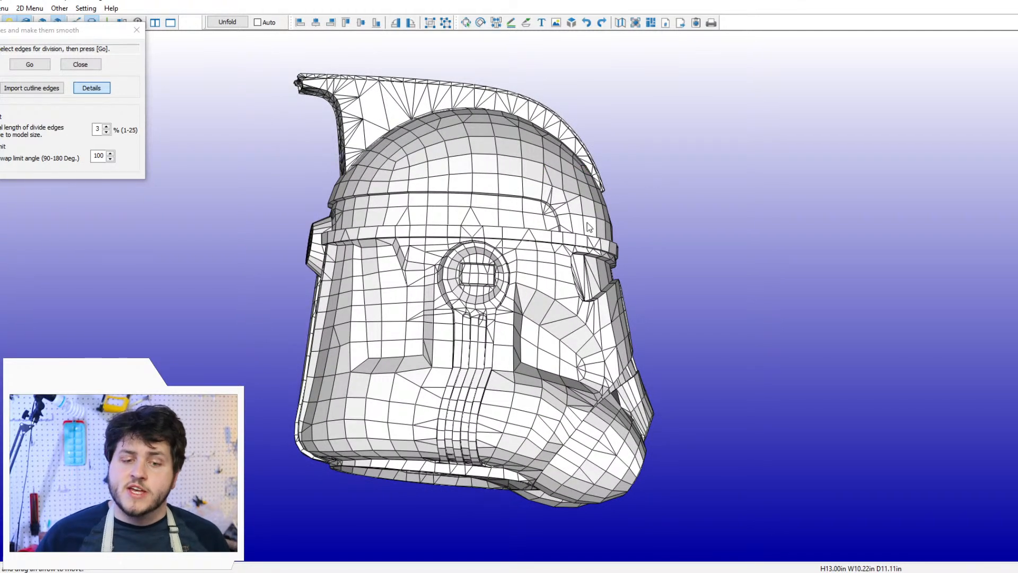
drag(573, 238, 340, 153)
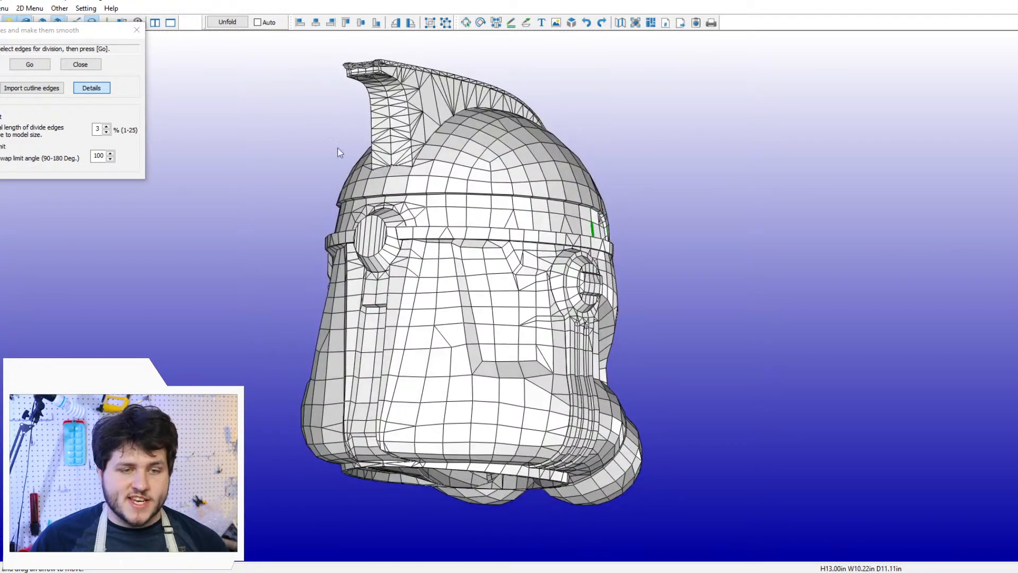
click(137, 30)
Step: Save the helmet project with the subdivided crest
drag(375, 192, 429, 188)
scroll(392, 180, up, 3)
click(4, 8)
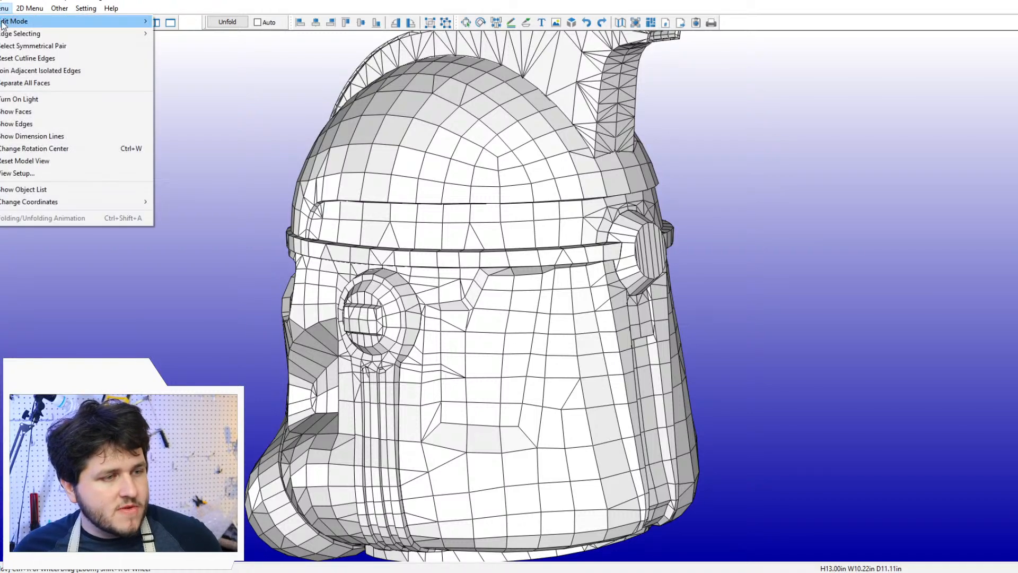
click(202, 106)
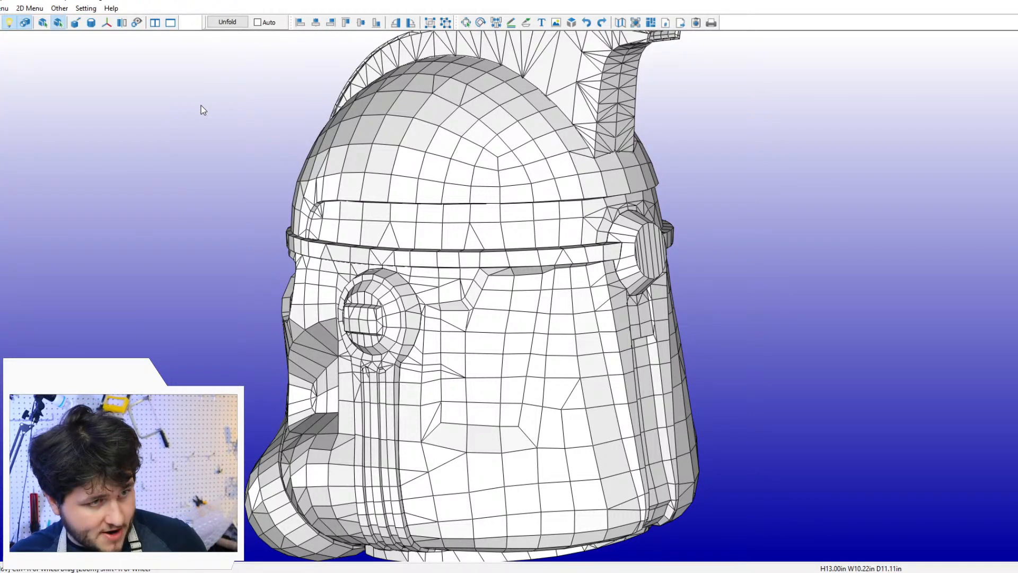
key(ctrl+s)
click(938, 520)
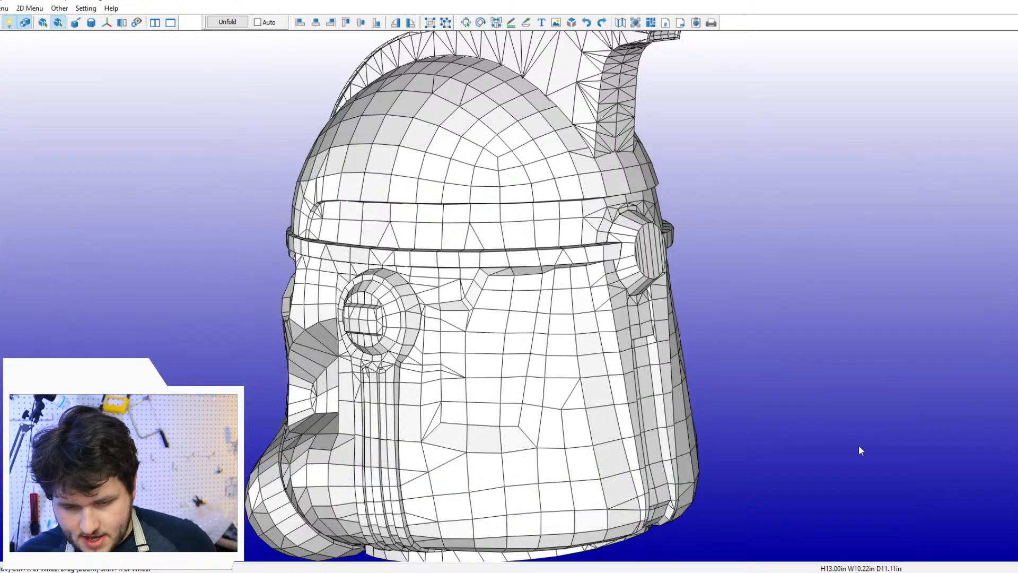
Step: Hide the main helmet shell through the object list, leaving the crest, ear pieces and small accessories shown
right_drag(328, 159, 310, 141)
scroll(363, 125, down, 2)
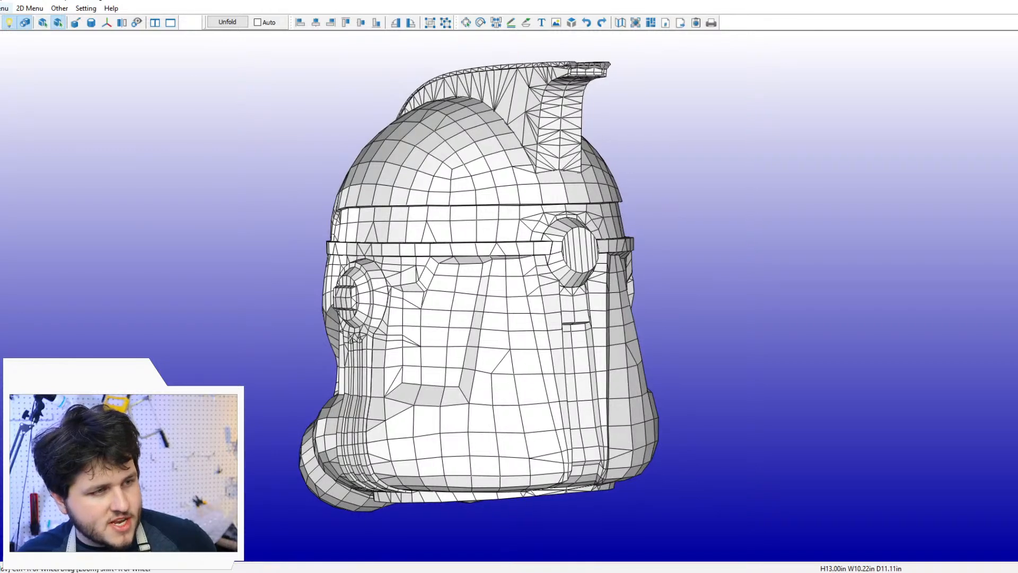
click(4, 8)
click(45, 189)
click(11, 55)
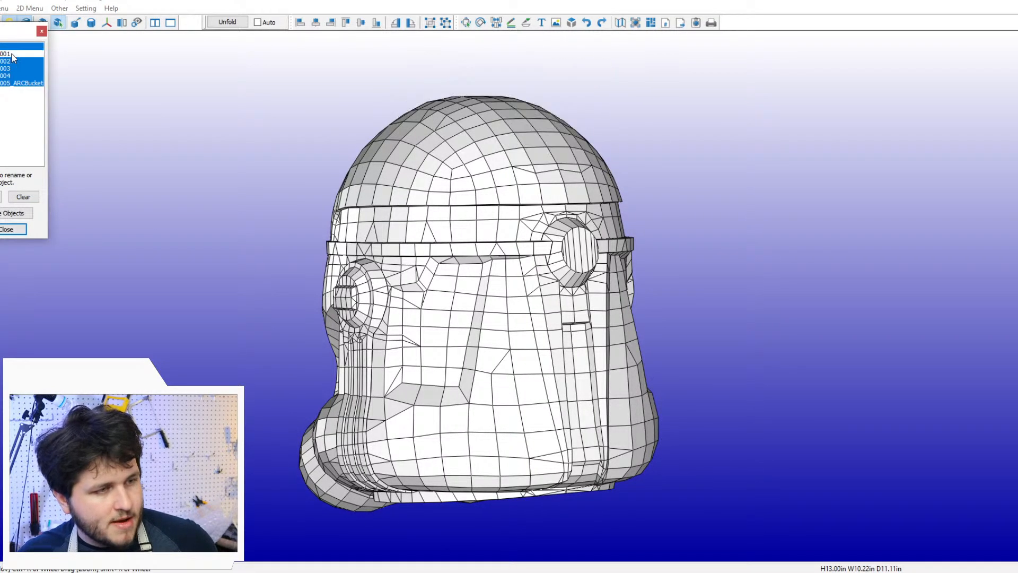
click(11, 47)
click(9, 53)
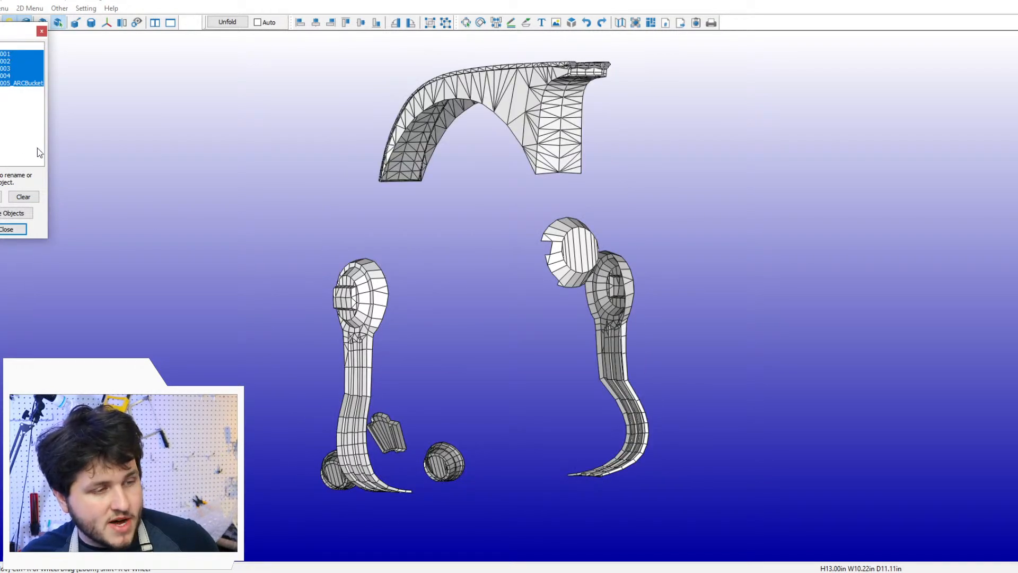
click(11, 229)
Step: Switch to Specify Cutline Edges and mark cutlines along the raised front outlines of both ear pieces
drag(255, 188, 507, 221)
click(4, 8)
mouse_move(79, 20)
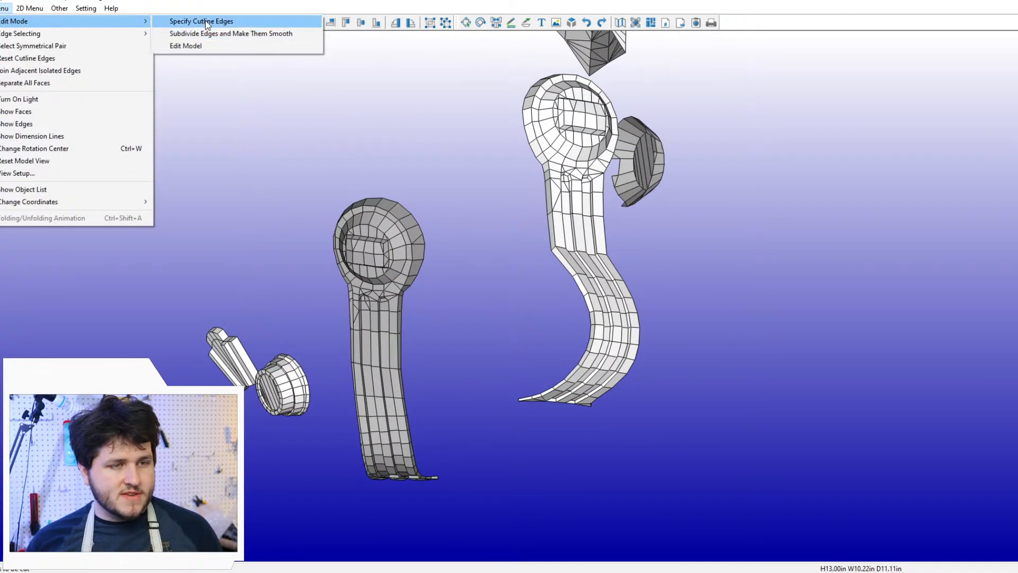
click(212, 20)
middle_drag(596, 140, 575, 227)
scroll(575, 227, up, 1)
right_drag(575, 227, 532, 196)
scroll(533, 196, up, 1)
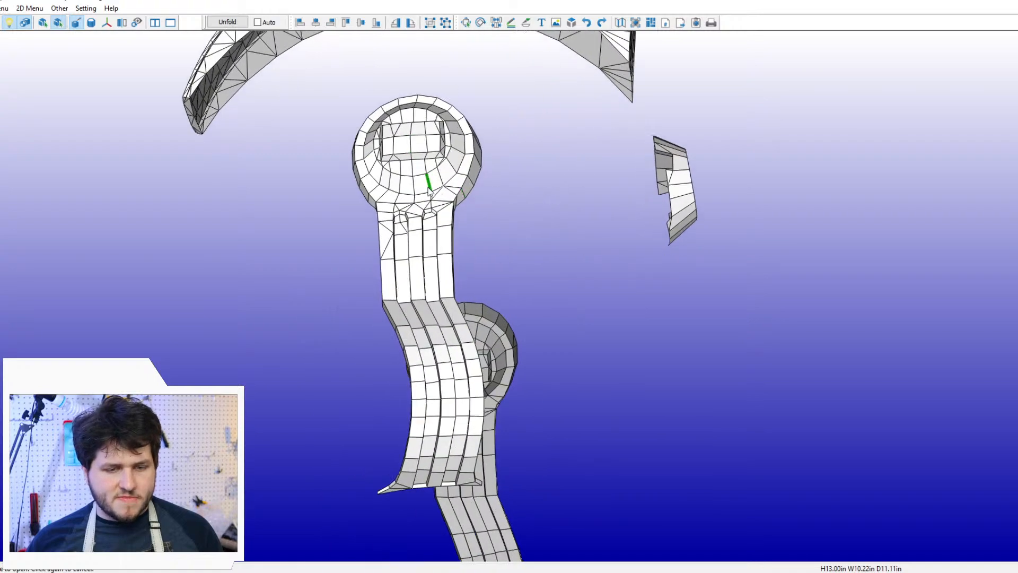
click(464, 186)
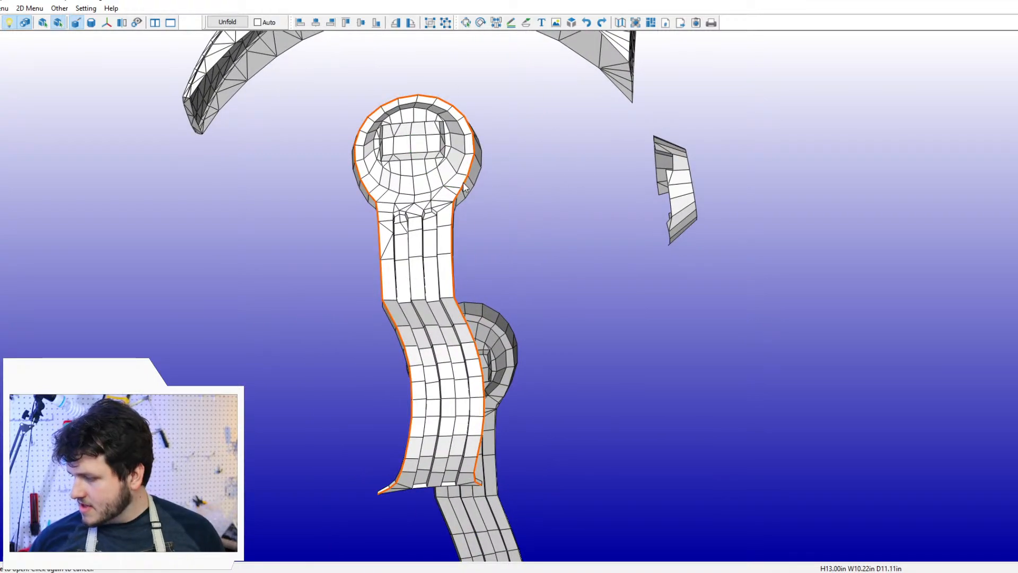
right_drag(449, 200, 309, 207)
click(365, 228)
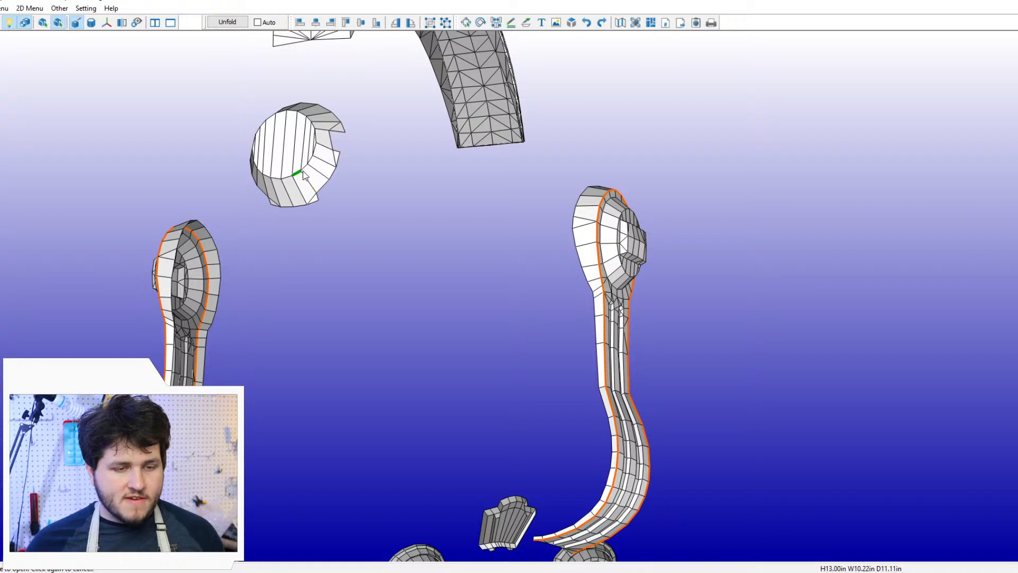
Step: Mark cutlines around the flat disc of the round rear piece and along one lower edge of its sloped wall
click(303, 170)
right_drag(303, 170, 392, 191)
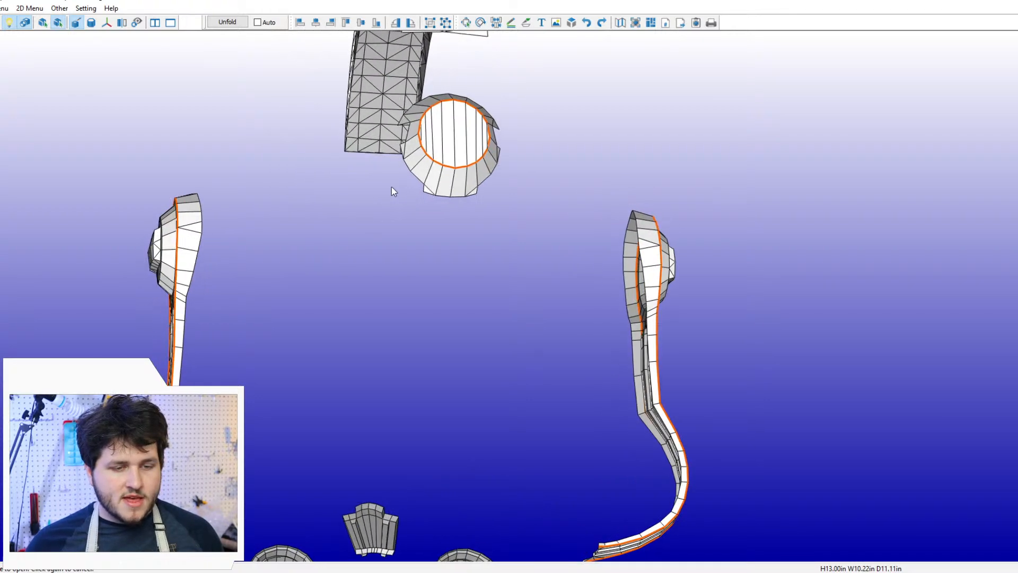
click(453, 183)
right_drag(454, 183, 280, 57)
scroll(487, 217, down, 3)
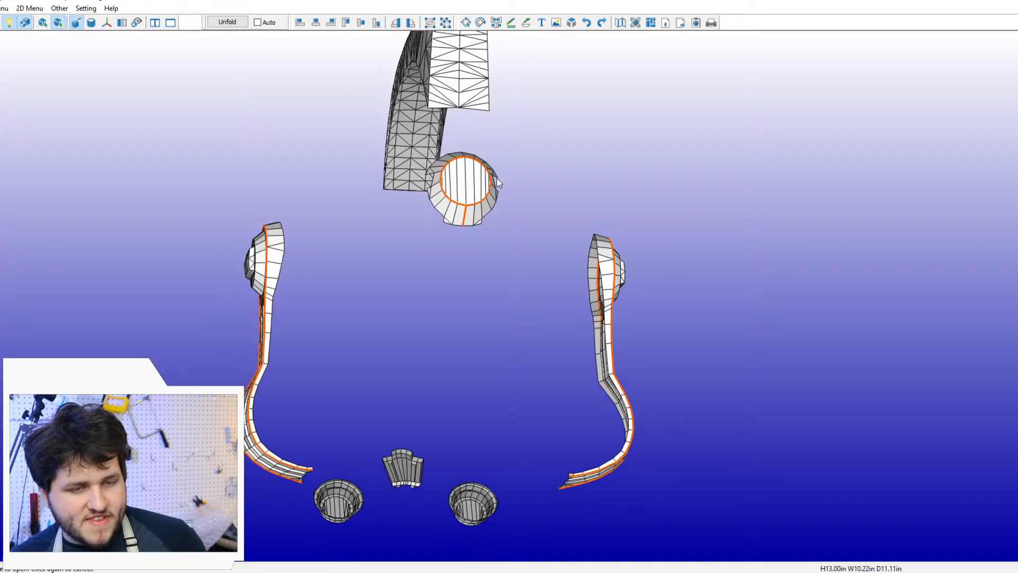
Step: Mark cutlines around the inner ring on the round head of both ear pieces
middle_drag(485, 217, 436, 114)
right_drag(354, 279, 435, 295)
scroll(434, 295, up, 4)
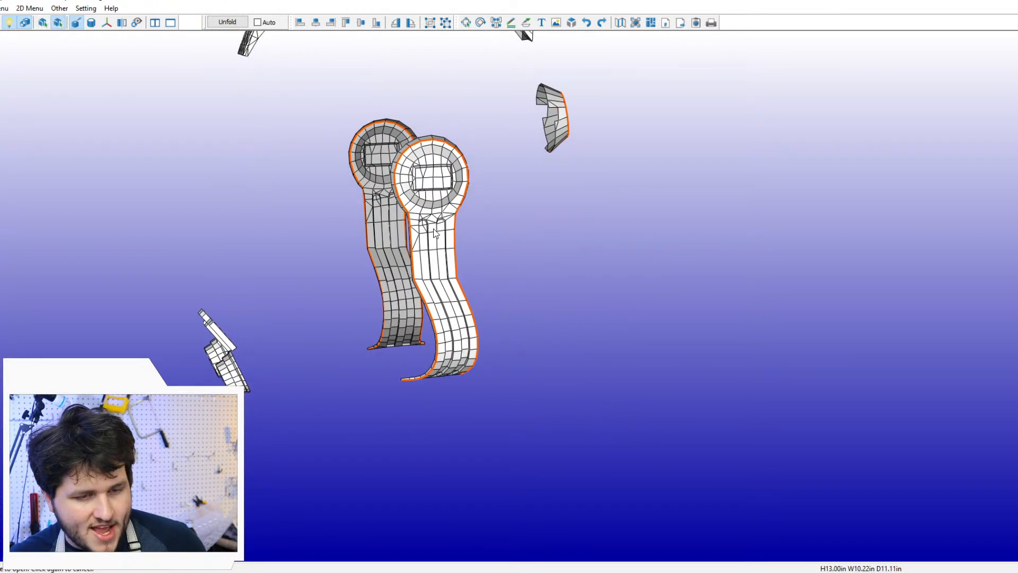
middle_drag(435, 164, 456, 249)
scroll(457, 250, up, 3)
right_drag(458, 250, 412, 122)
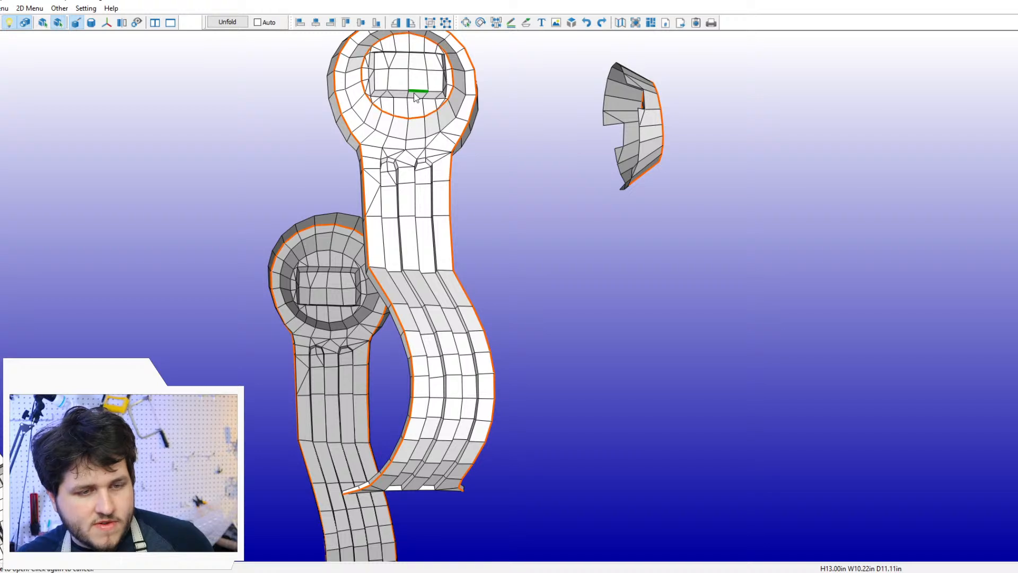
scroll(423, 154, down, 1)
right_drag(379, 205, 506, 207)
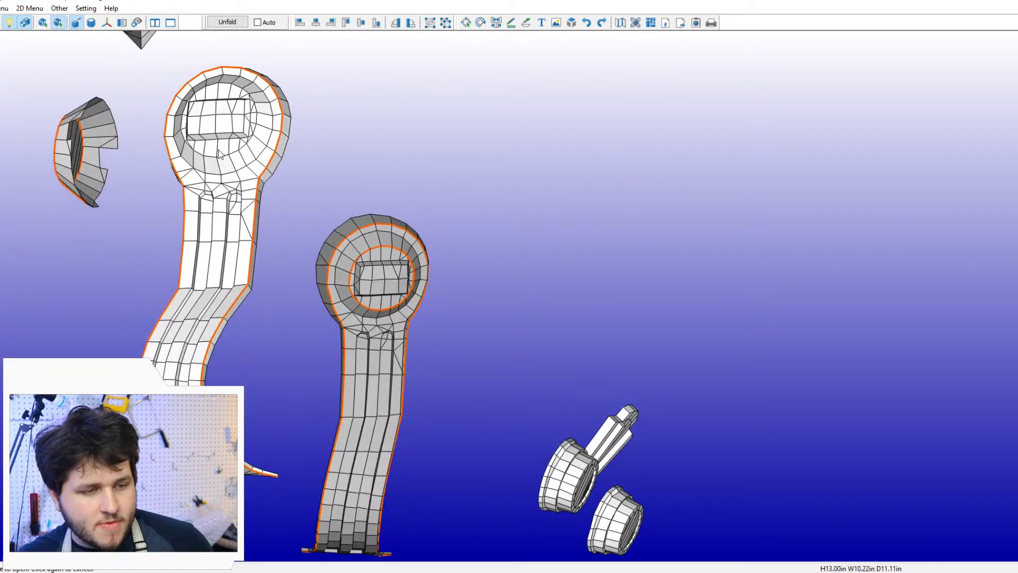
scroll(223, 156, up, 2)
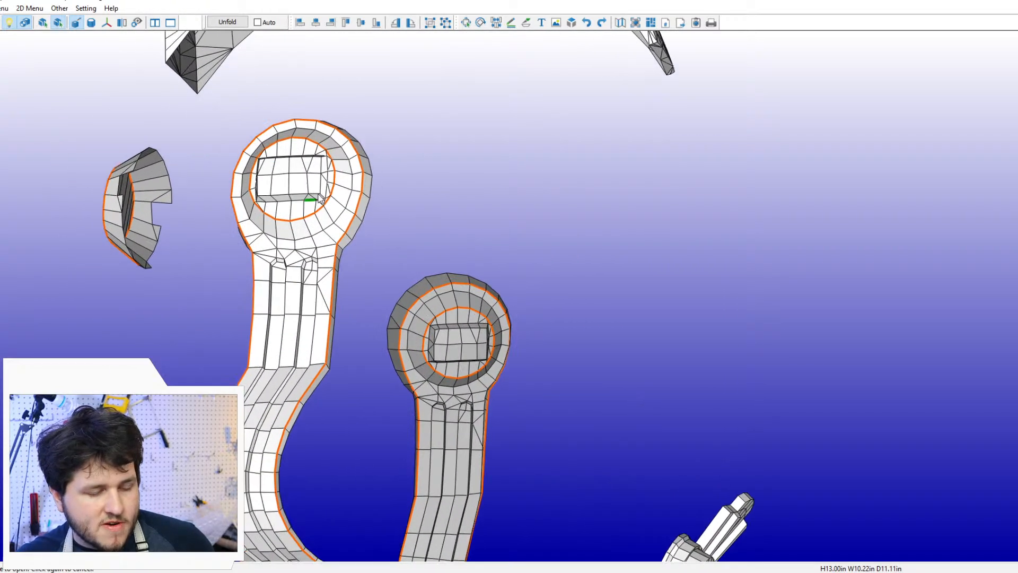
Step: Mark cutlines around the front face of the raised rectangle inside the first ear piece's inner ring
click(240, 183)
click(253, 183)
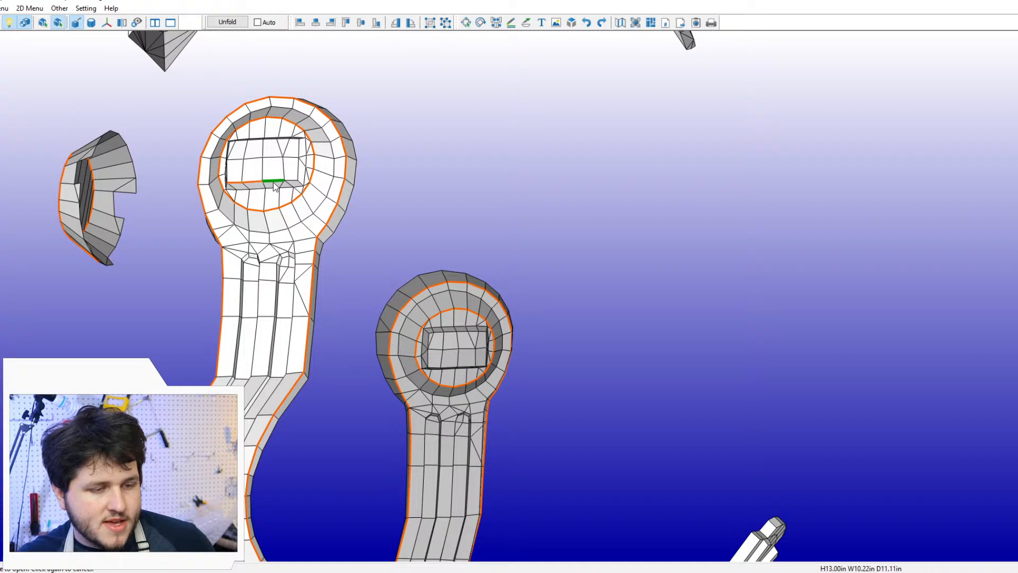
click(273, 181)
click(291, 181)
click(299, 174)
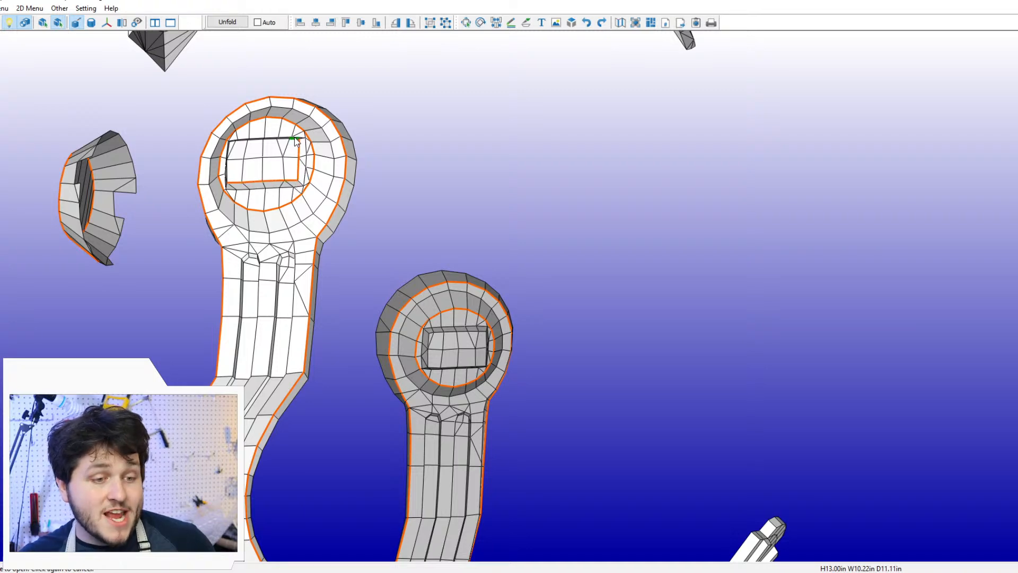
click(289, 139)
click(271, 140)
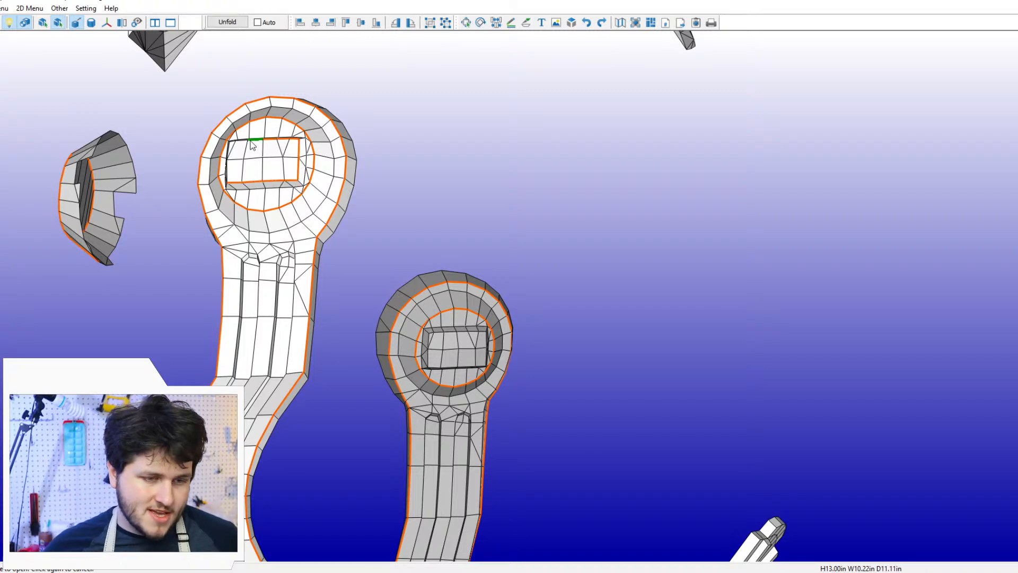
click(253, 140)
click(239, 140)
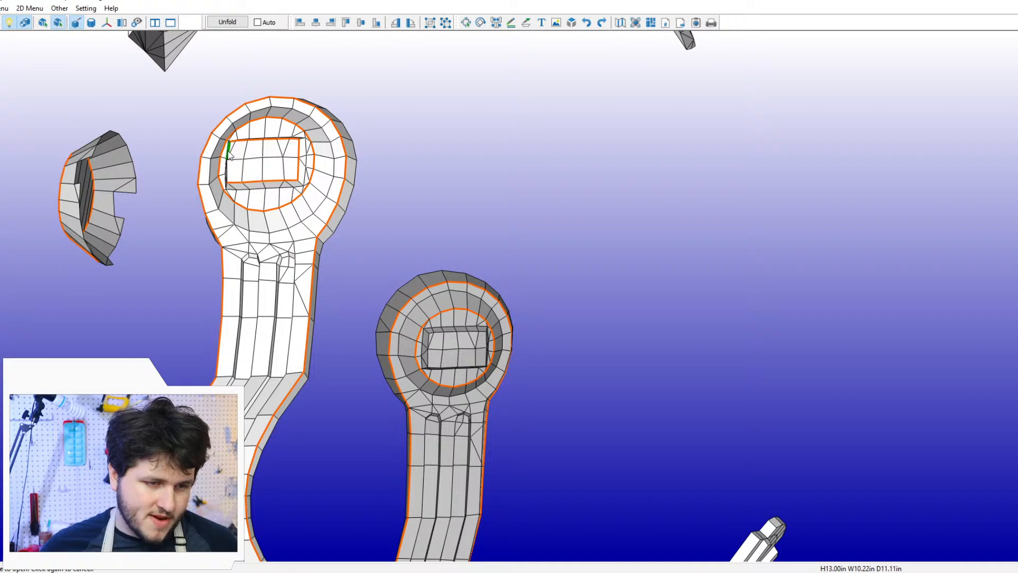
Step: Mark cutlines around all four sides of the raised rectangle's front face on the opposite ear piece
drag(354, 211, 247, 208)
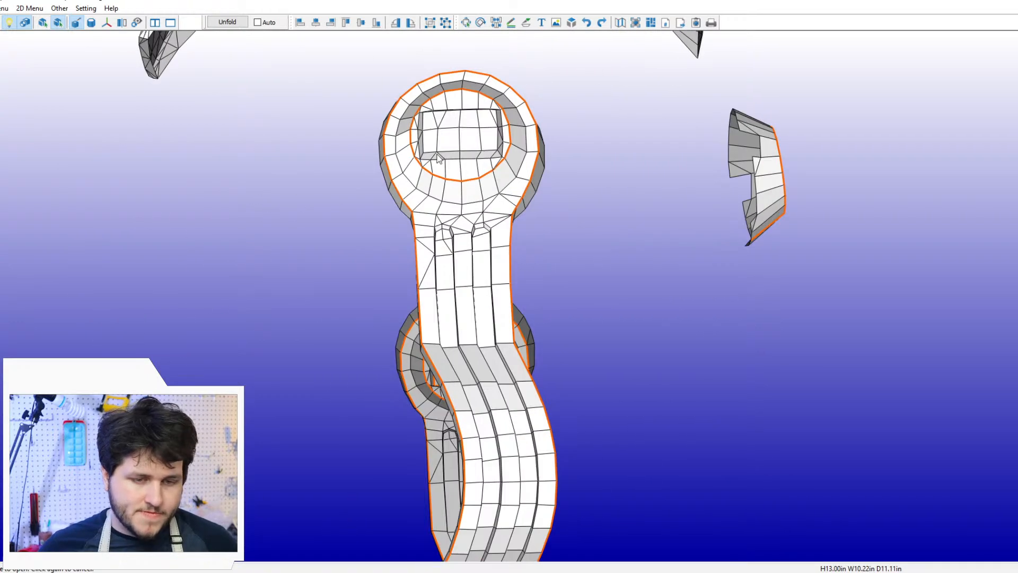
click(423, 139)
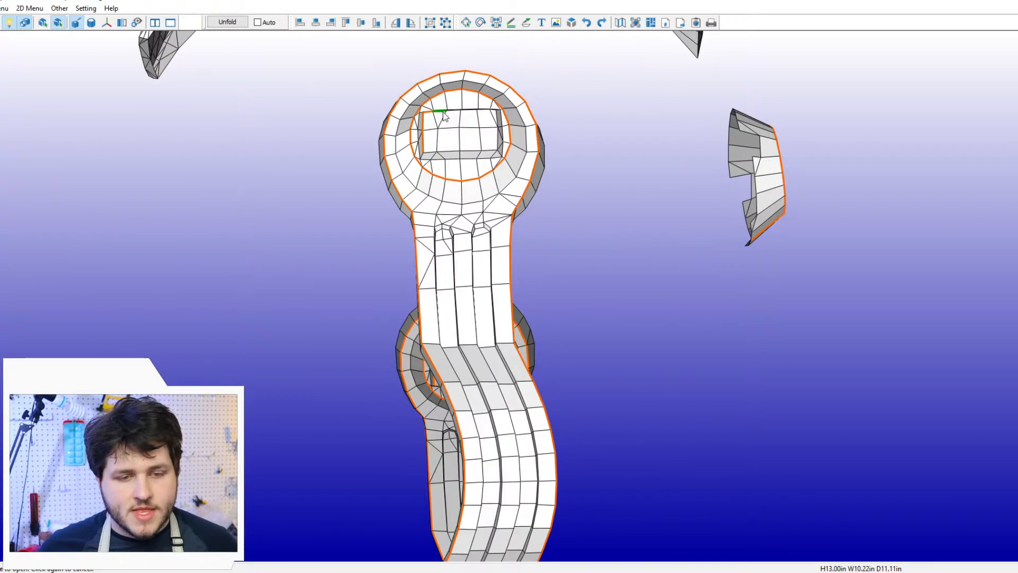
click(443, 110)
click(470, 111)
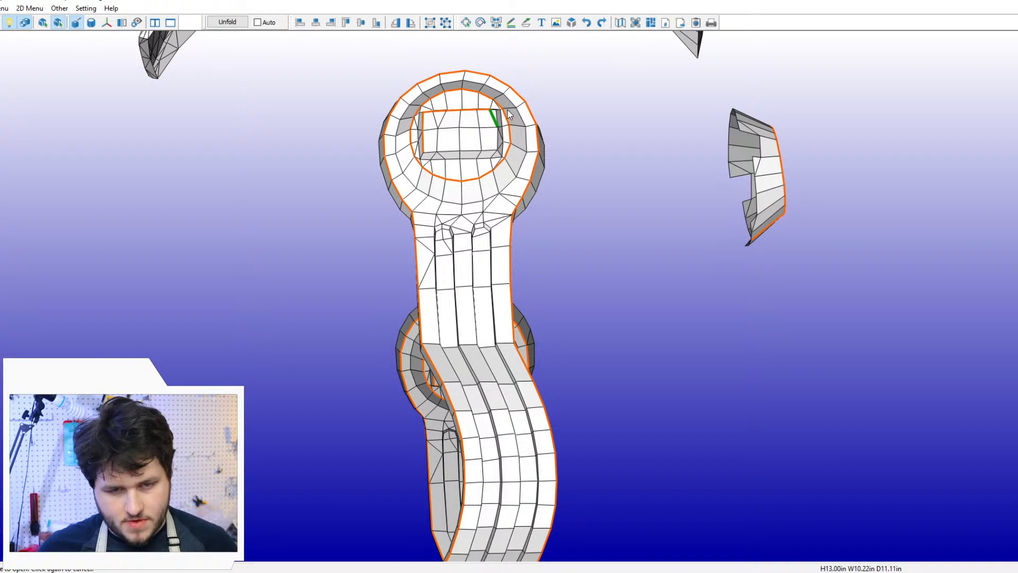
click(498, 136)
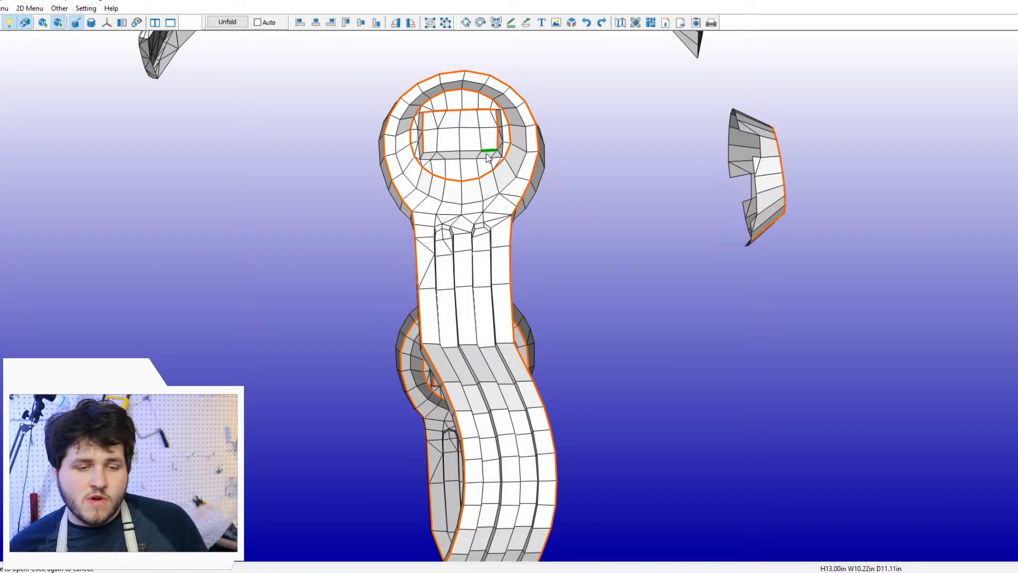
click(488, 152)
click(448, 153)
click(470, 152)
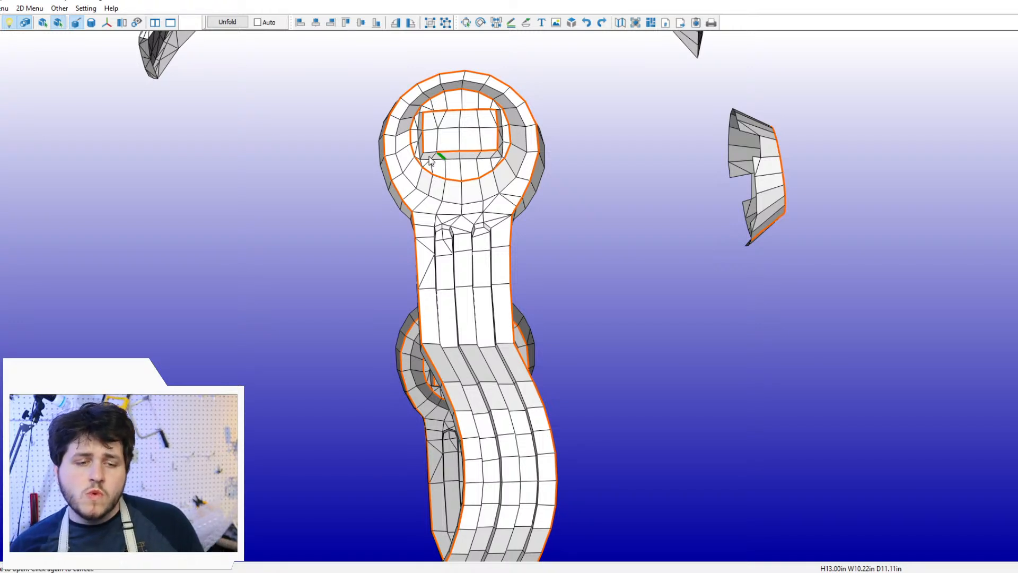
click(430, 153)
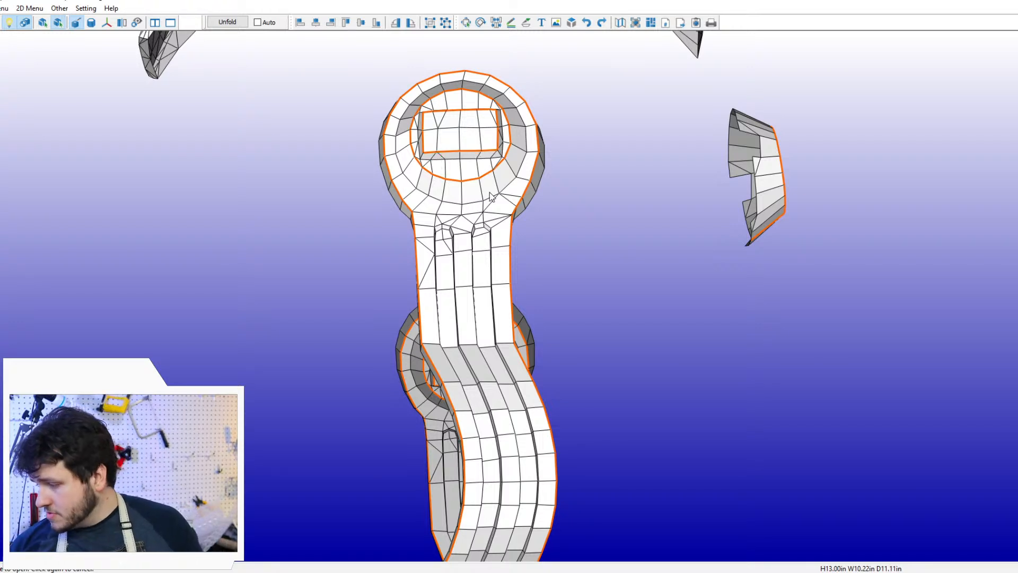
Step: Try to mark full-length cutlines along the ear stem's ridges by single edge, and undo them
scroll(490, 193, down, 2)
scroll(491, 196, down, 1)
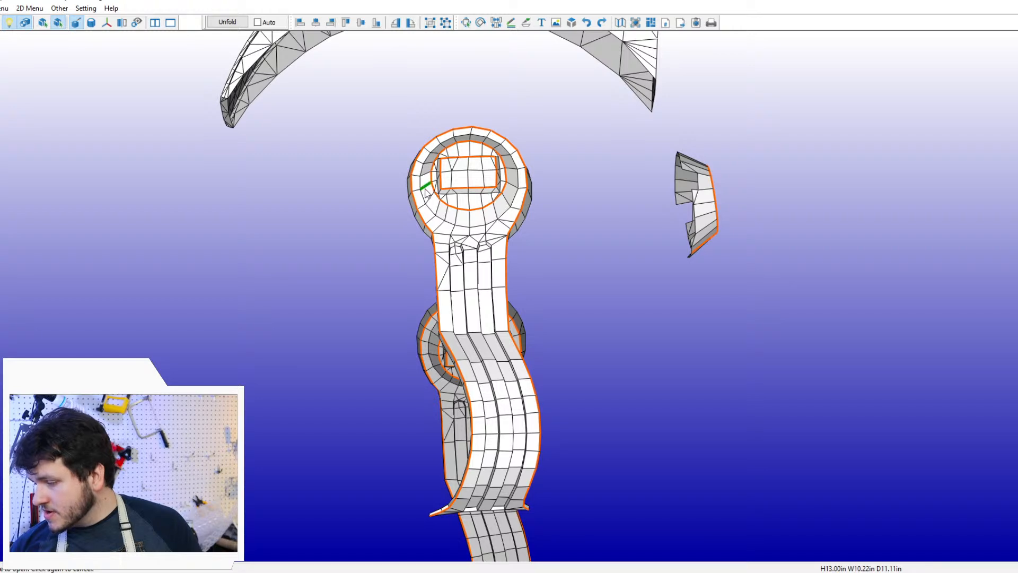
drag(427, 192, 473, 255)
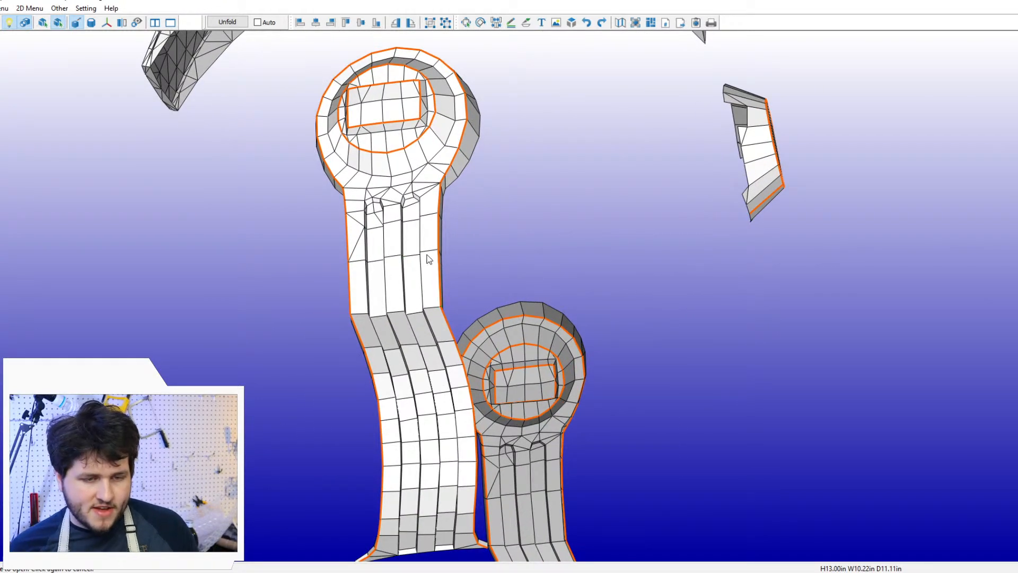
click(404, 200)
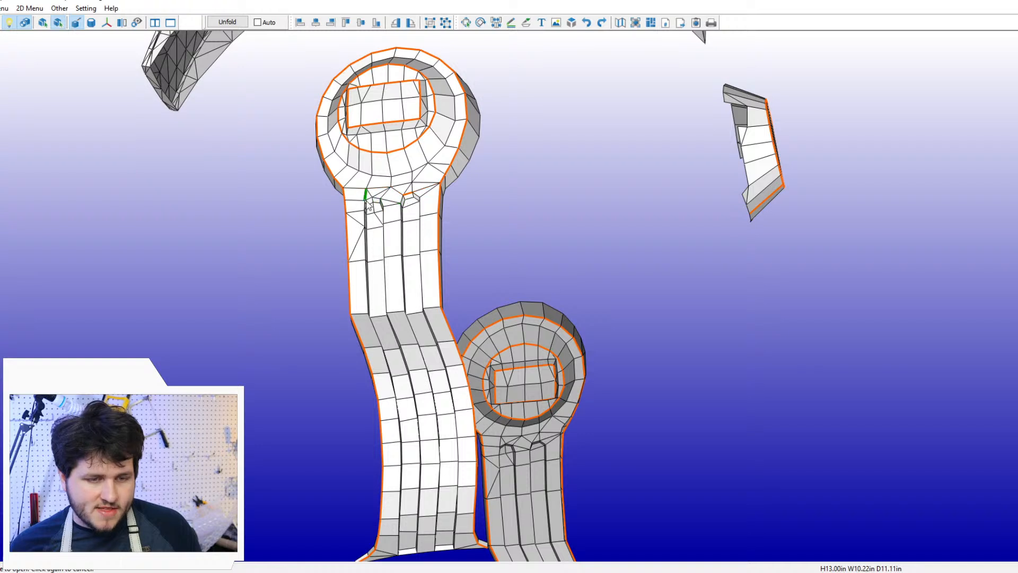
click(369, 221)
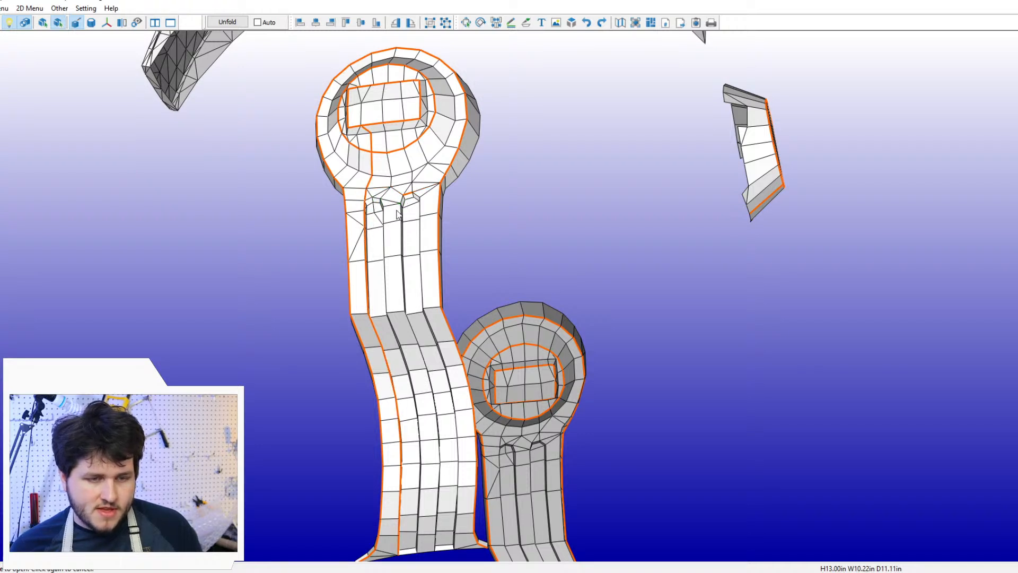
click(418, 210)
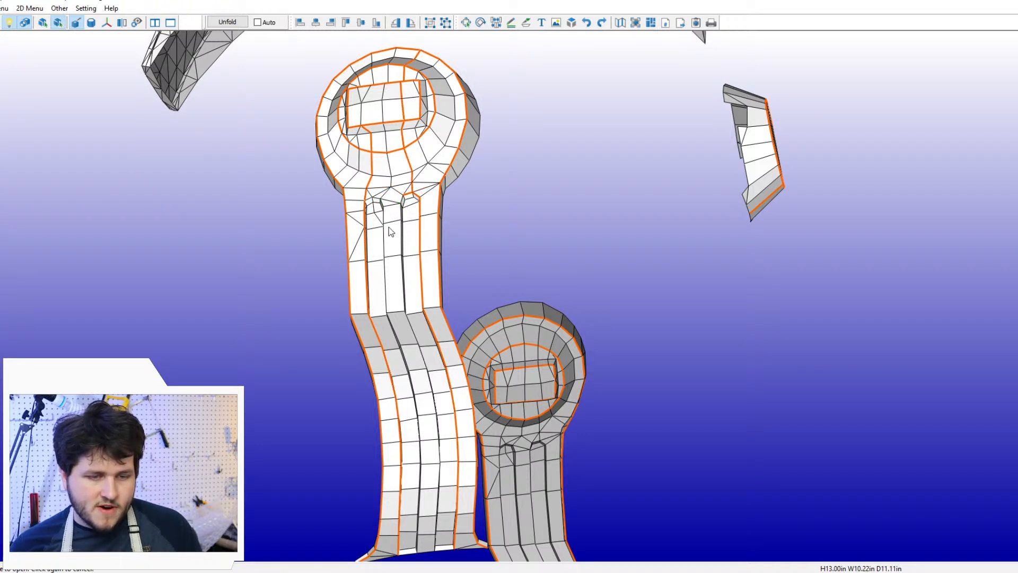
key(ctrl+z)
key(ctrl+z)
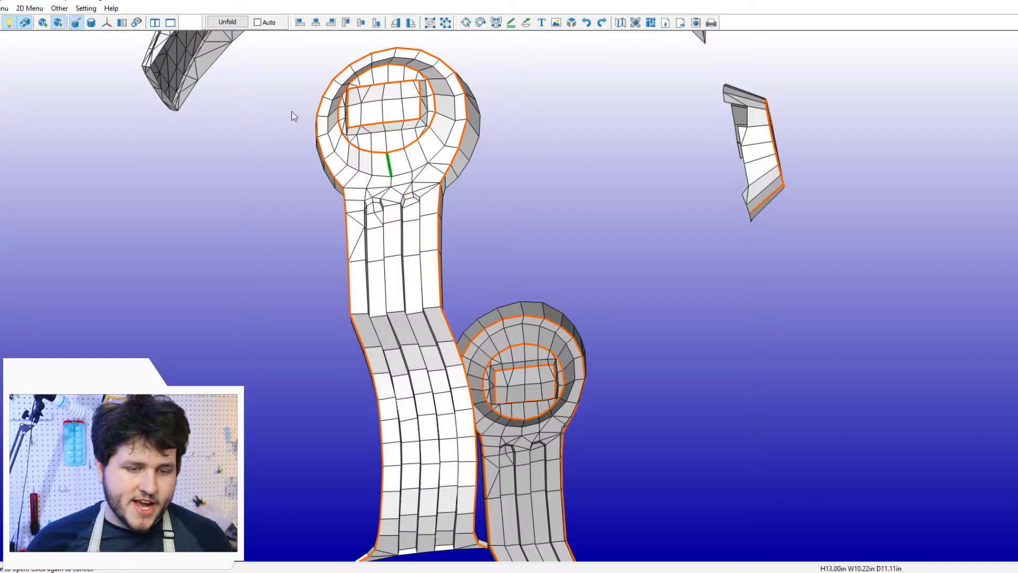
Step: Set edge selecting to Edges Between Two Points and mark the first ridge's outer edge down the full length of the ear stem
click(4, 8)
mouse_move(44, 36)
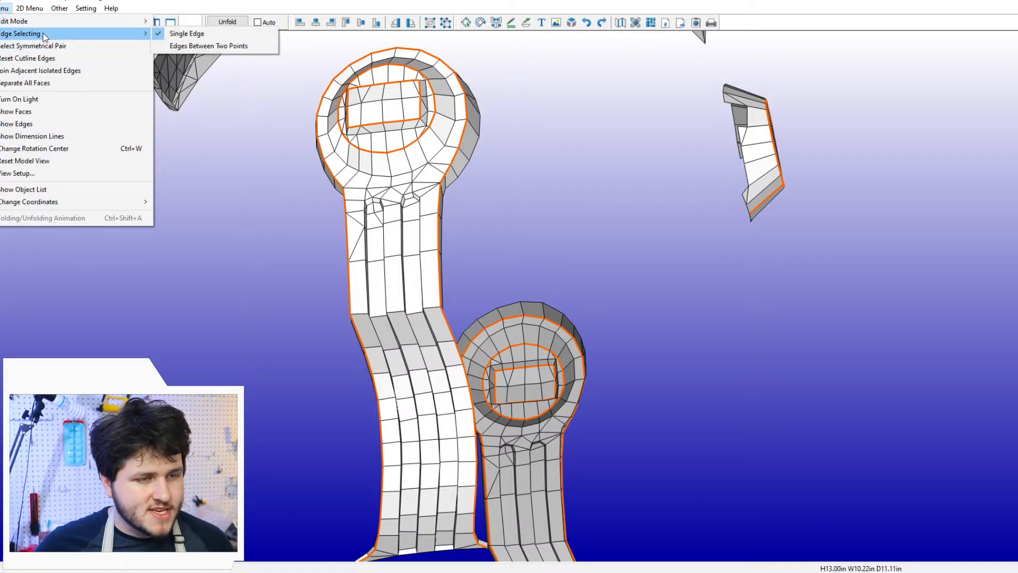
click(208, 45)
drag(420, 291, 365, 294)
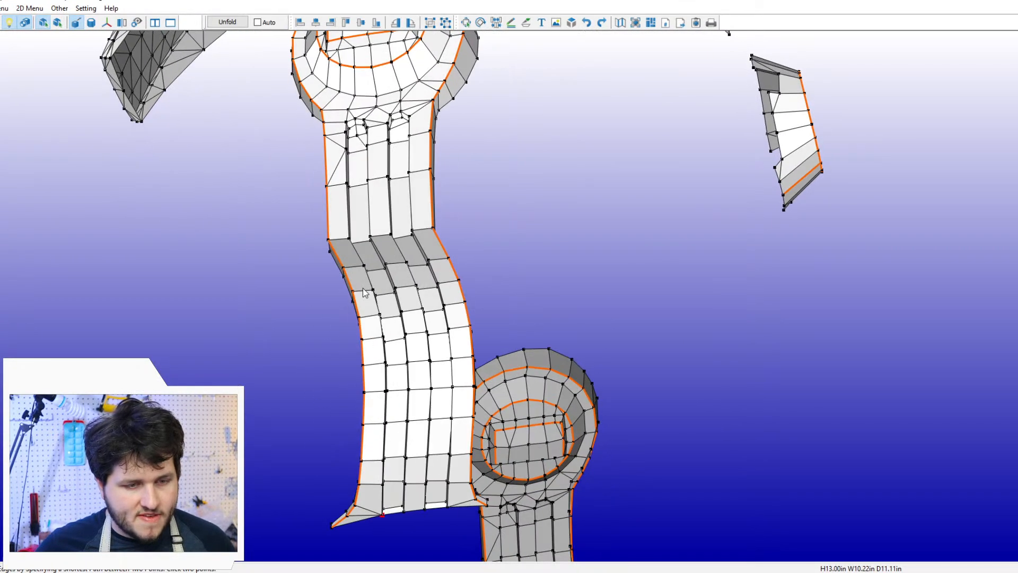
click(344, 123)
click(346, 123)
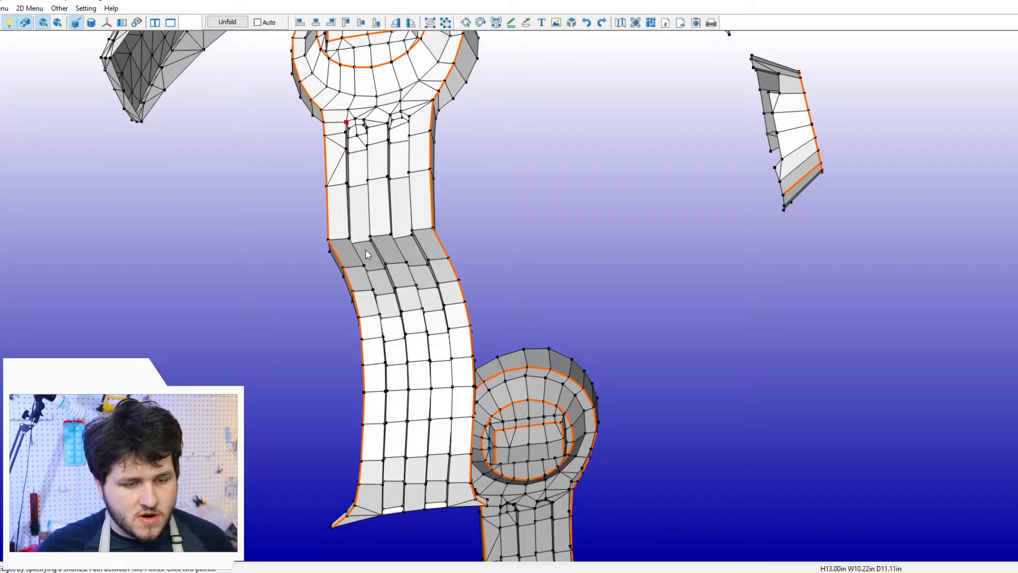
drag(363, 266, 302, 233)
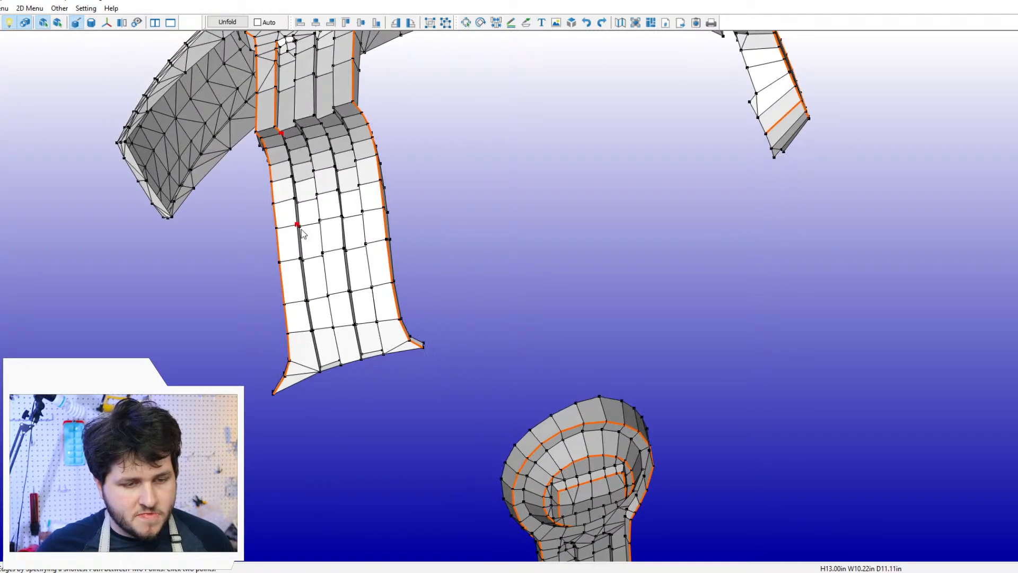
click(297, 225)
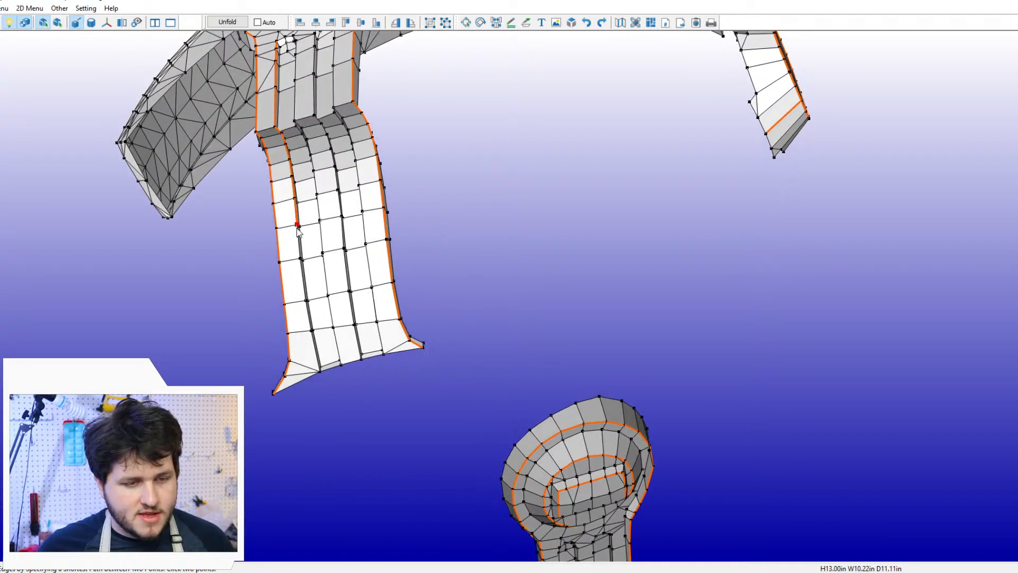
click(321, 372)
drag(337, 315, 355, 332)
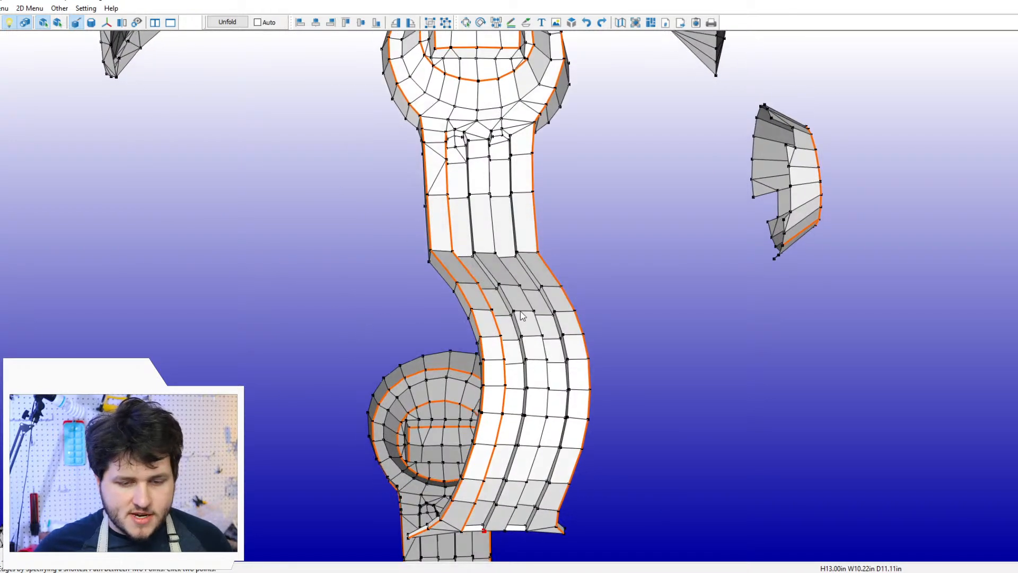
Step: Mark cutlines along the first ridge's inner edge on the ear stem and across the rounded upper ends of both ridges
click(522, 338)
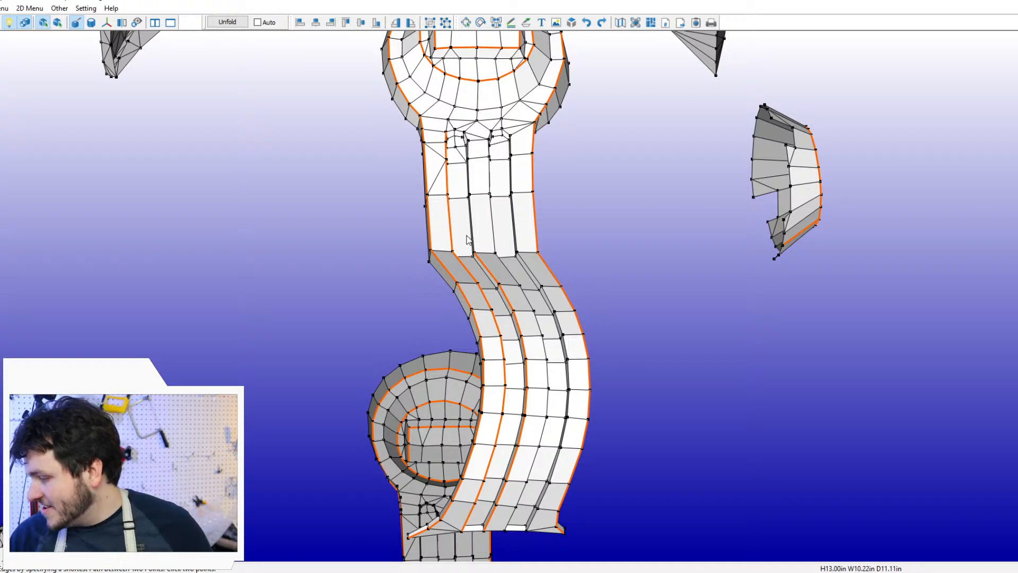
right_drag(464, 260, 477, 281)
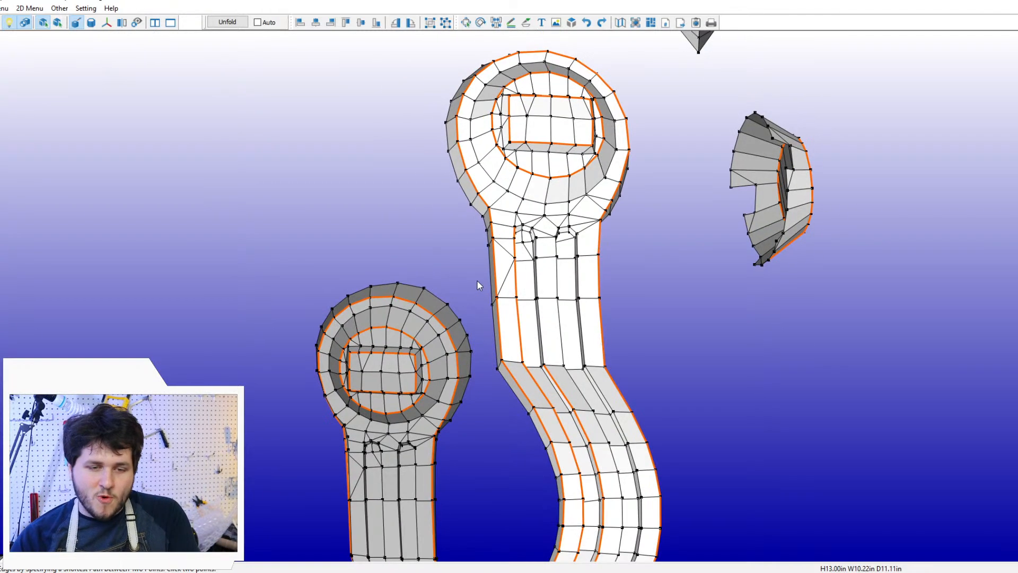
click(542, 365)
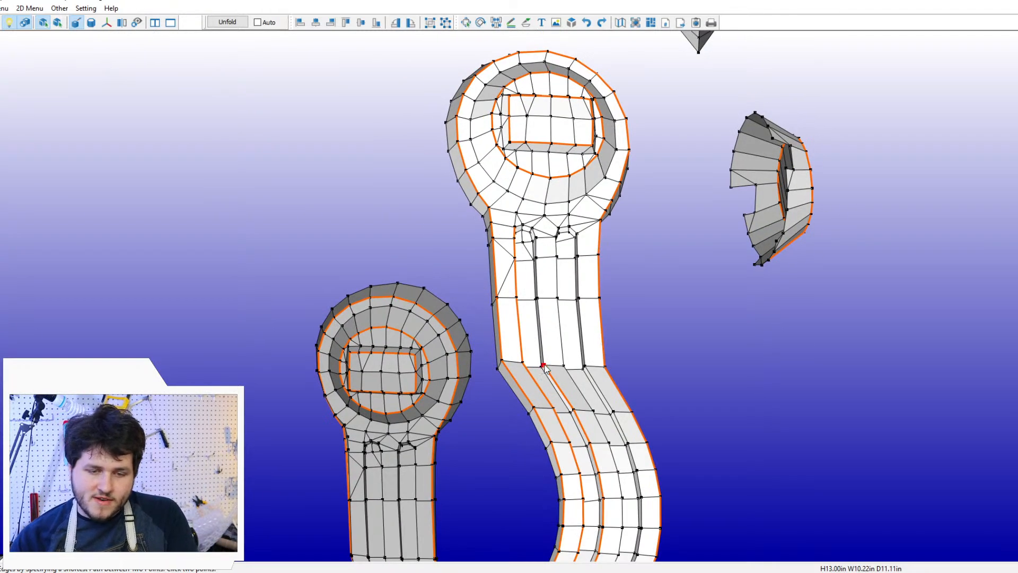
click(523, 225)
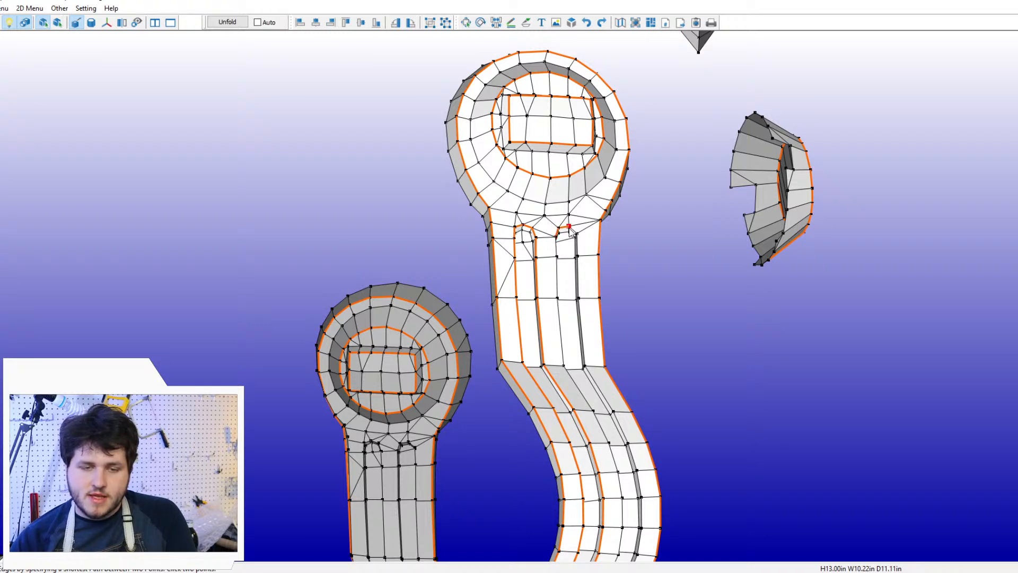
Step: Mark a cutline along the second ridge's outer edge from its upper end to the stem's lower tip
click(587, 367)
click(585, 368)
right_drag(624, 409, 627, 388)
click(625, 374)
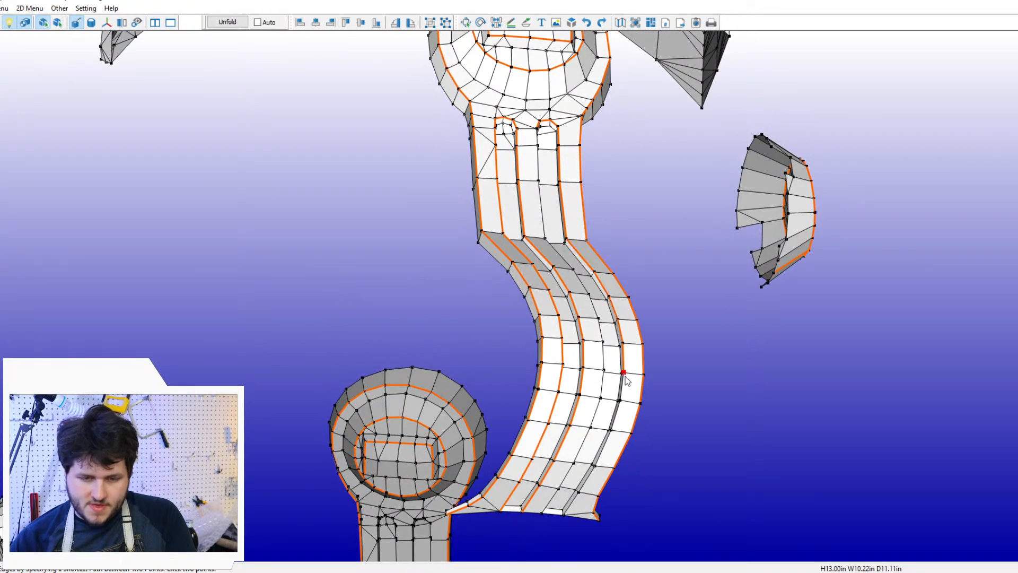
click(565, 510)
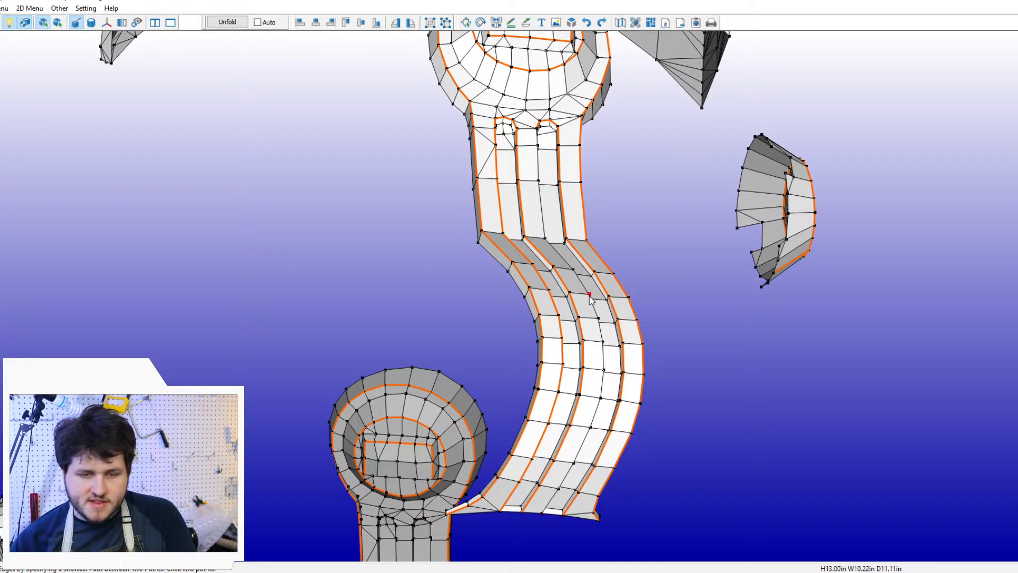
right_drag(581, 336, 359, 425)
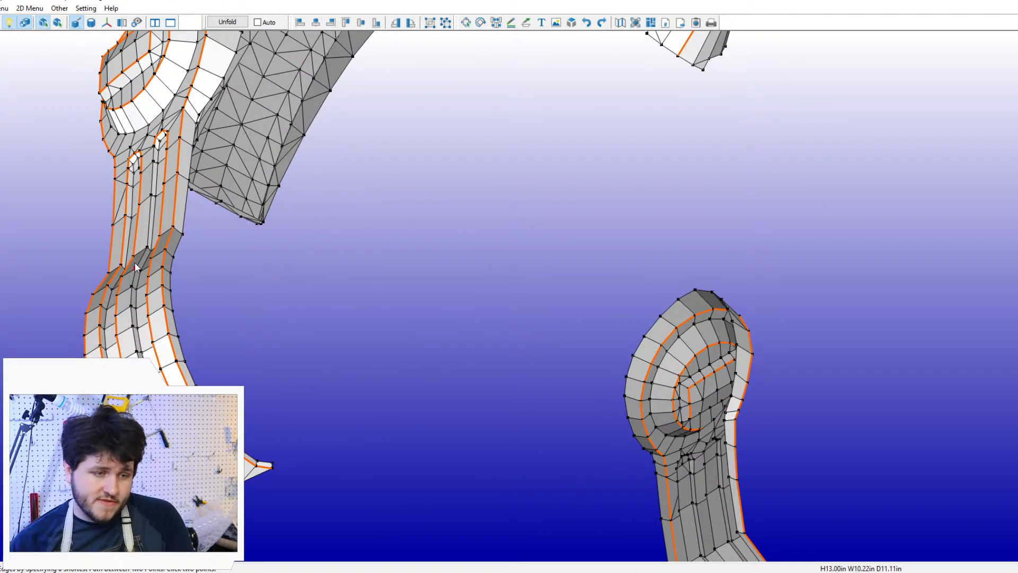
right_drag(137, 270, 145, 280)
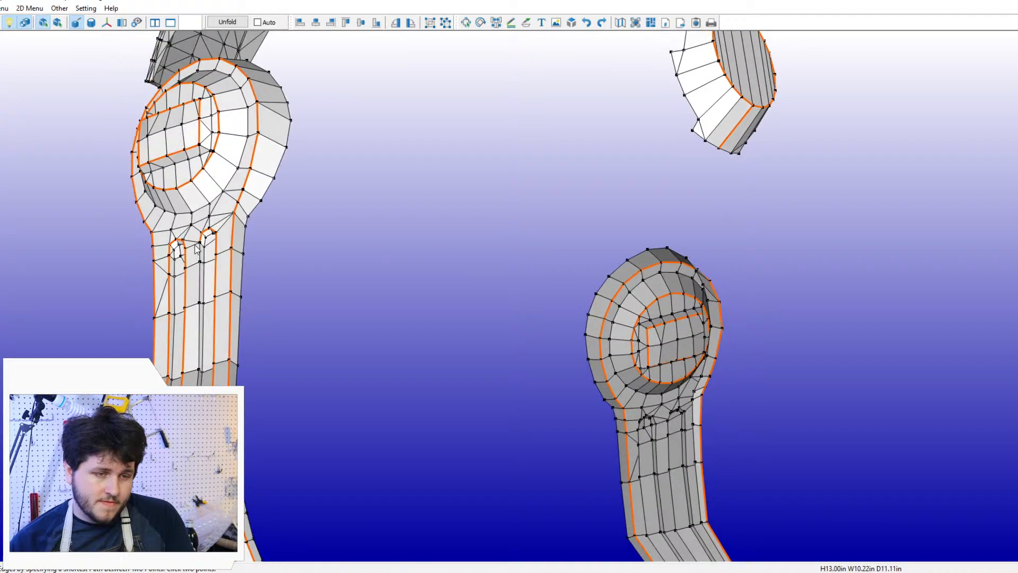
scroll(236, 223, down, 5)
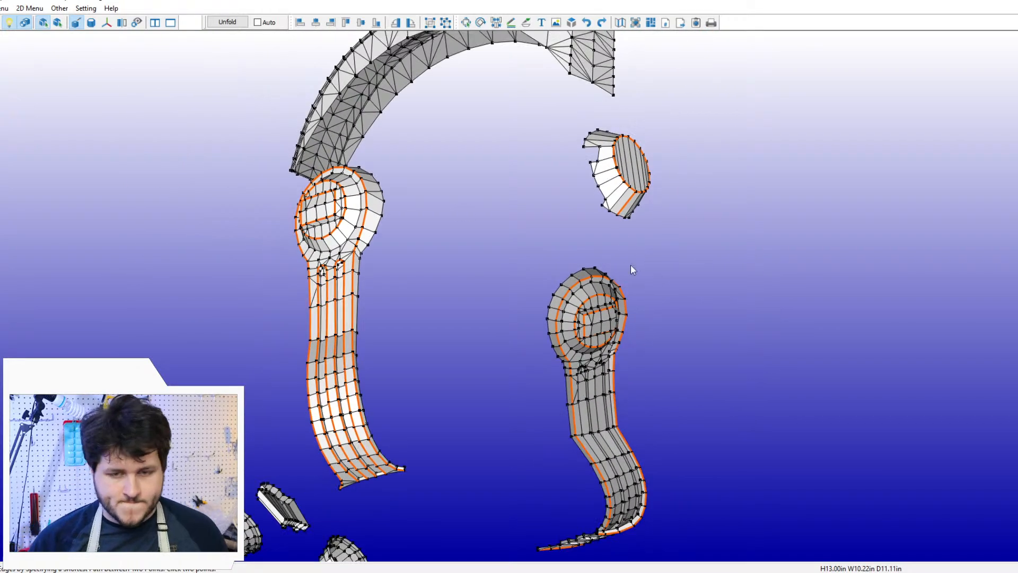
Step: Mark cutlines along both edges of the other ear stem's first ridge, from its rounded upper end to the lower tip
right_drag(631, 270, 253, 285)
right_drag(234, 245, 241, 202)
click(204, 226)
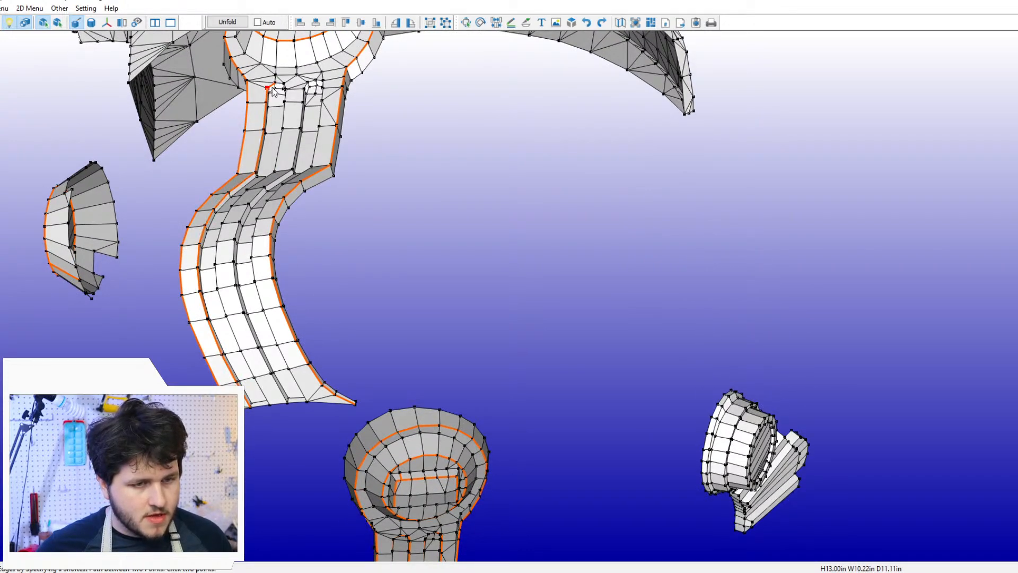
click(284, 133)
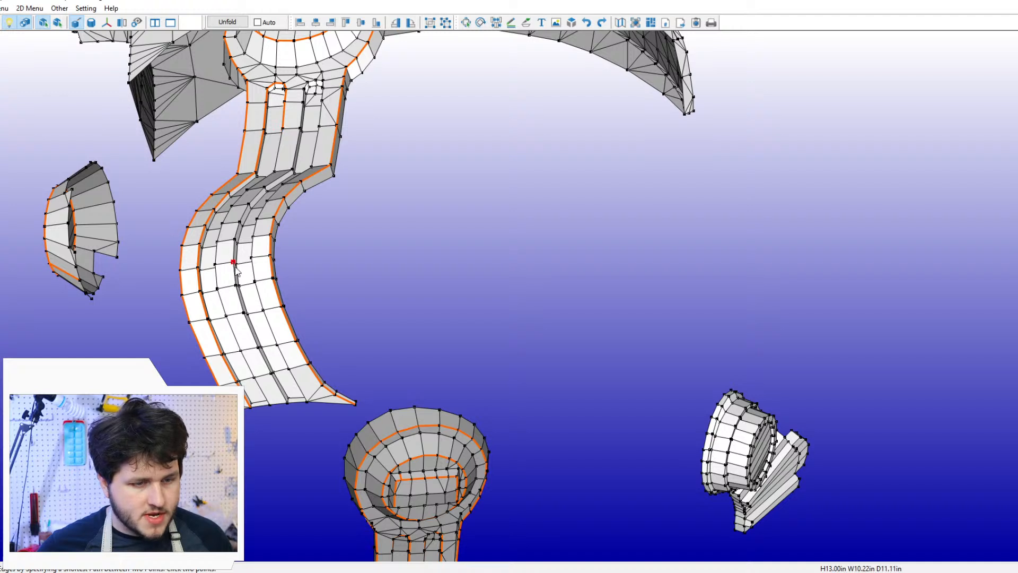
click(284, 132)
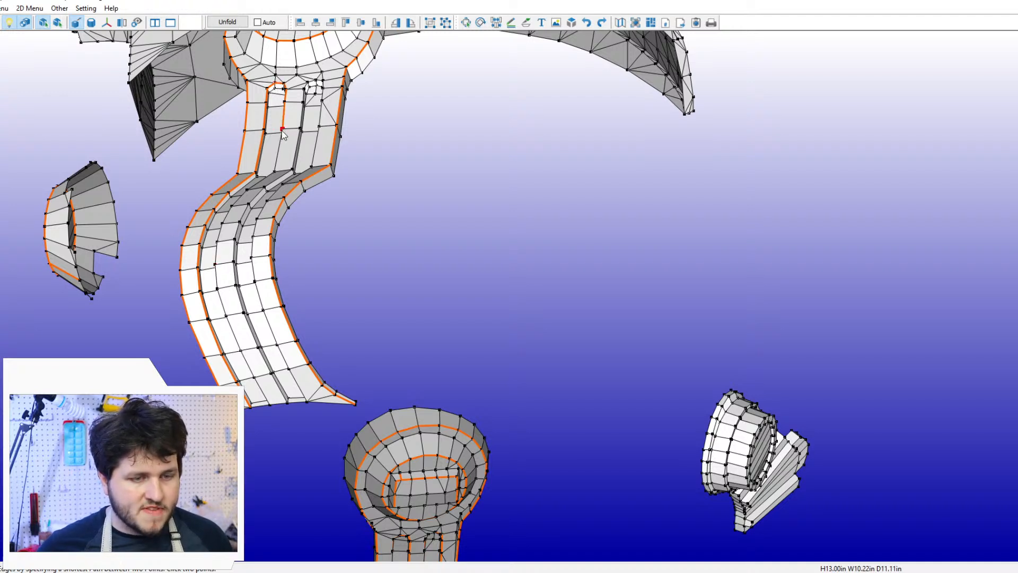
click(247, 192)
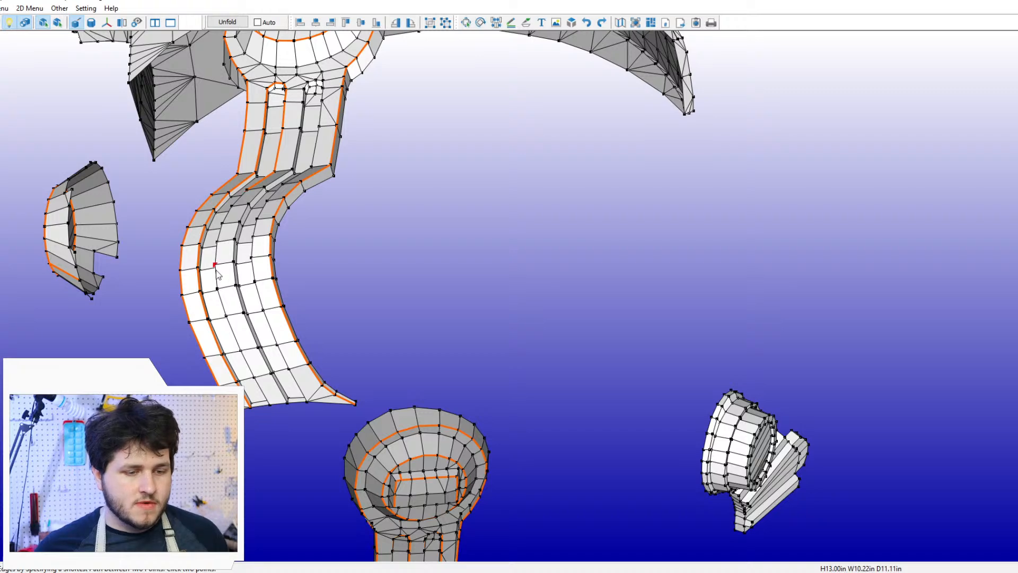
click(248, 192)
right_drag(249, 194, 419, 265)
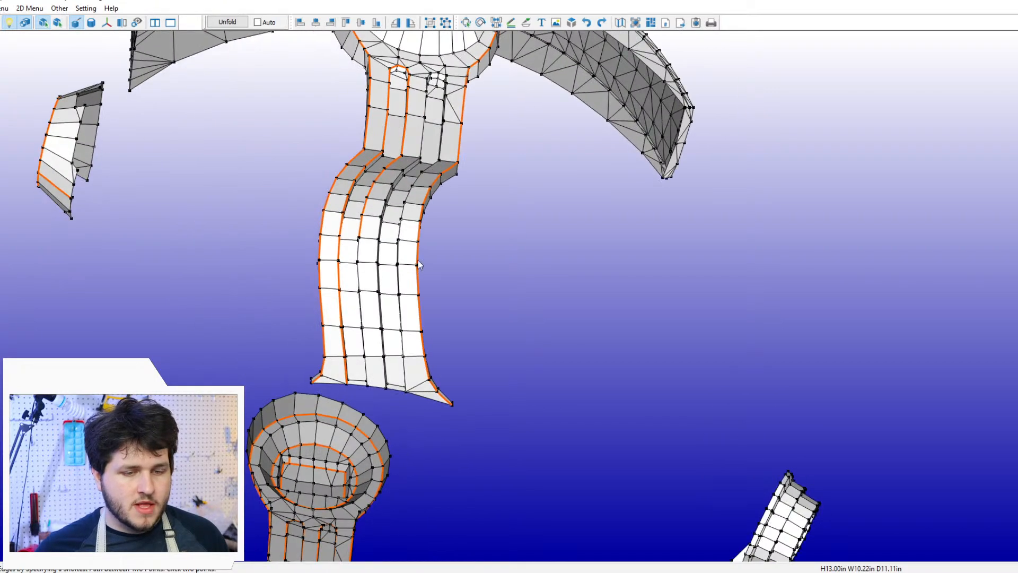
click(367, 387)
Step: Mark cutlines along both edges of that ear stem's second ridge and around its rounded upper end
click(385, 389)
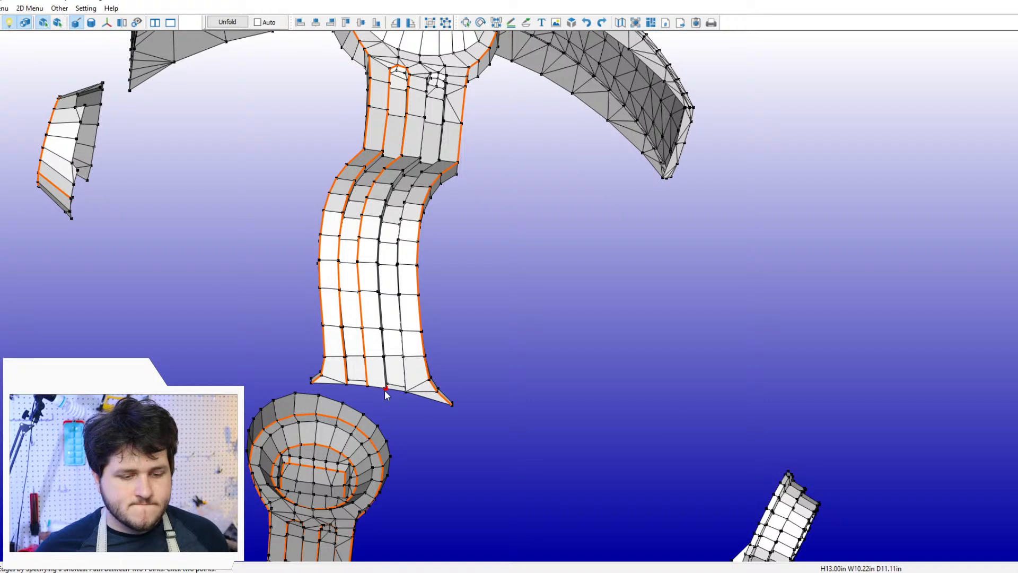
click(381, 218)
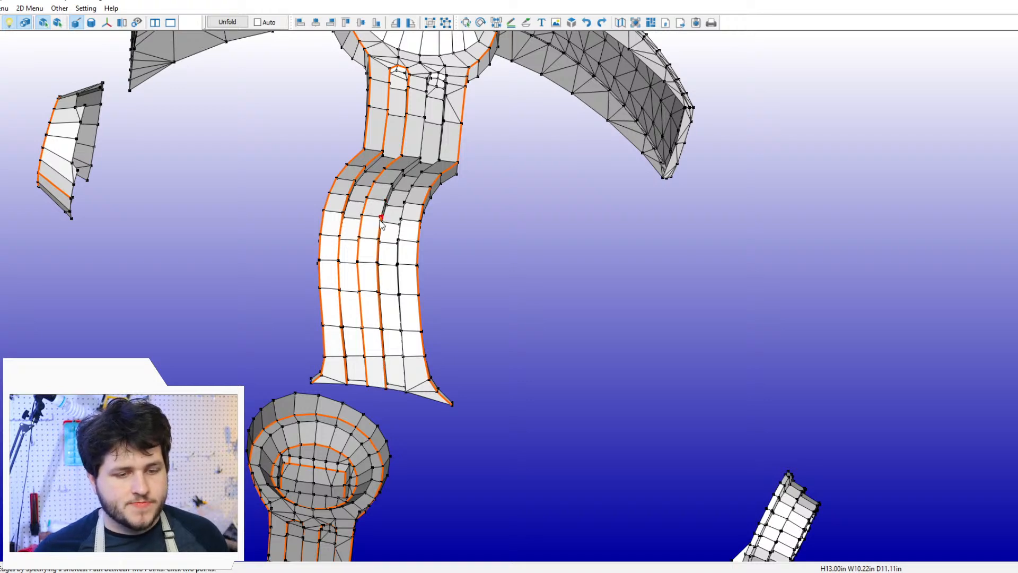
click(419, 158)
click(431, 74)
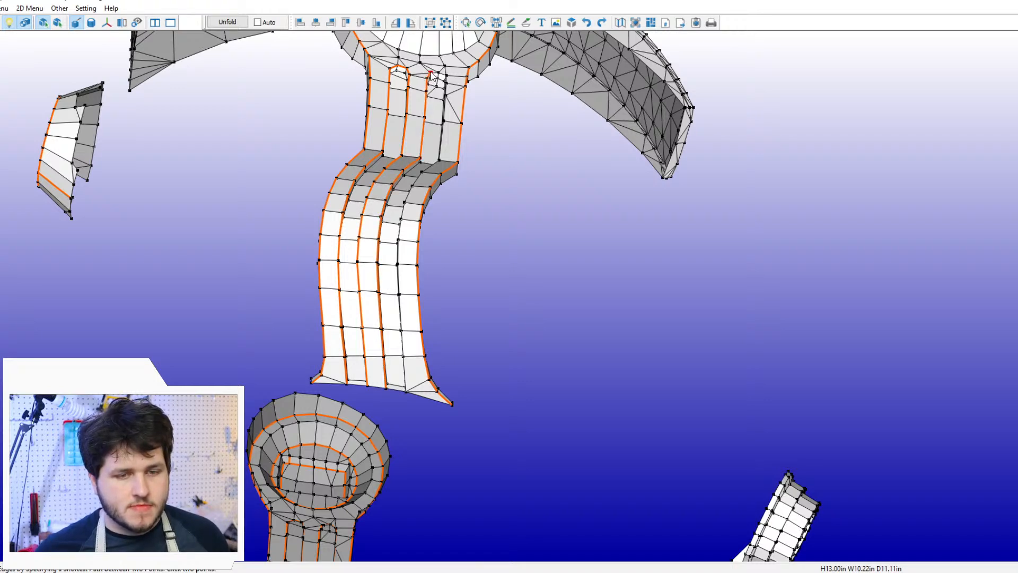
click(440, 160)
click(403, 226)
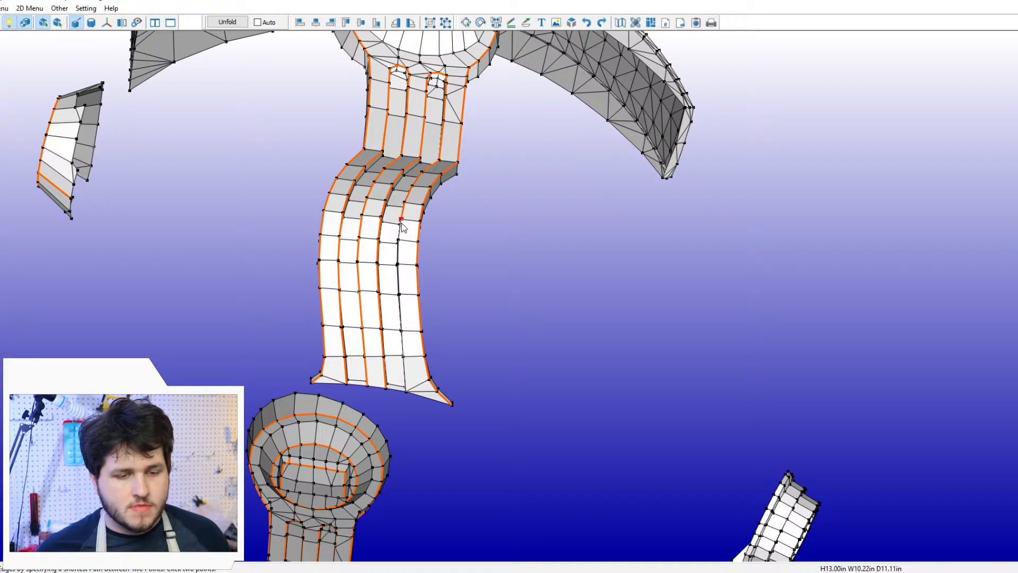
click(405, 389)
scroll(474, 312, down, 7)
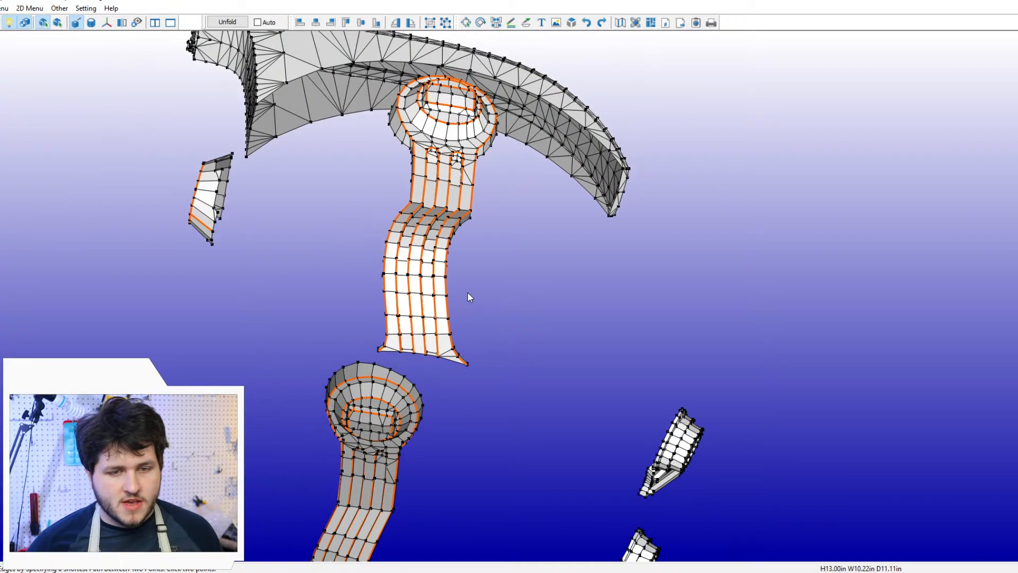
Step: Switch edge selecting from two points to direct edge picking and mark ring cutlines at the first round cap's outer flange and step
right_drag(635, 263, 551, 340)
scroll(543, 187, up, 3)
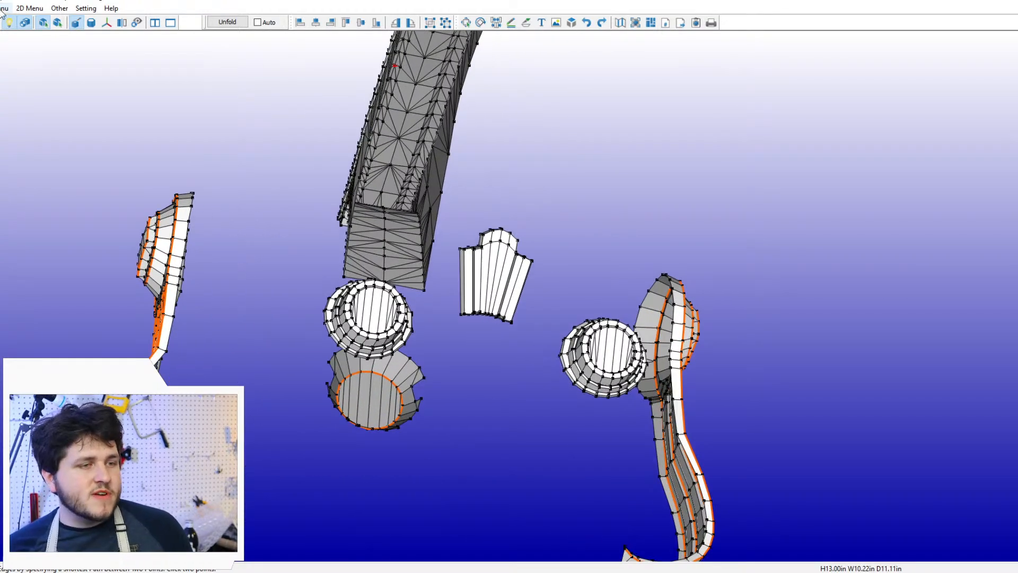
click(5, 8)
mouse_move(106, 22)
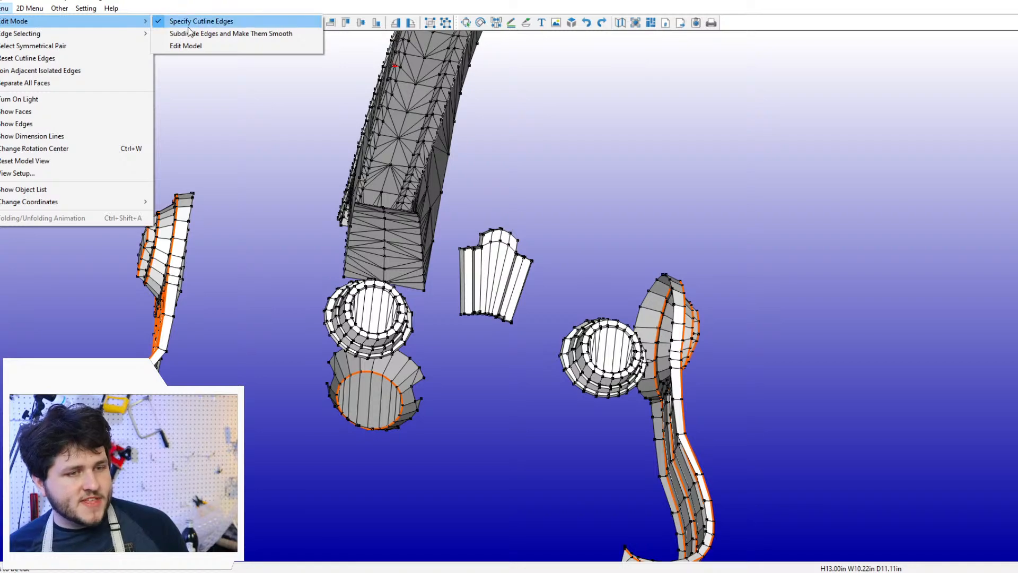
click(179, 35)
scroll(328, 227, up, 3)
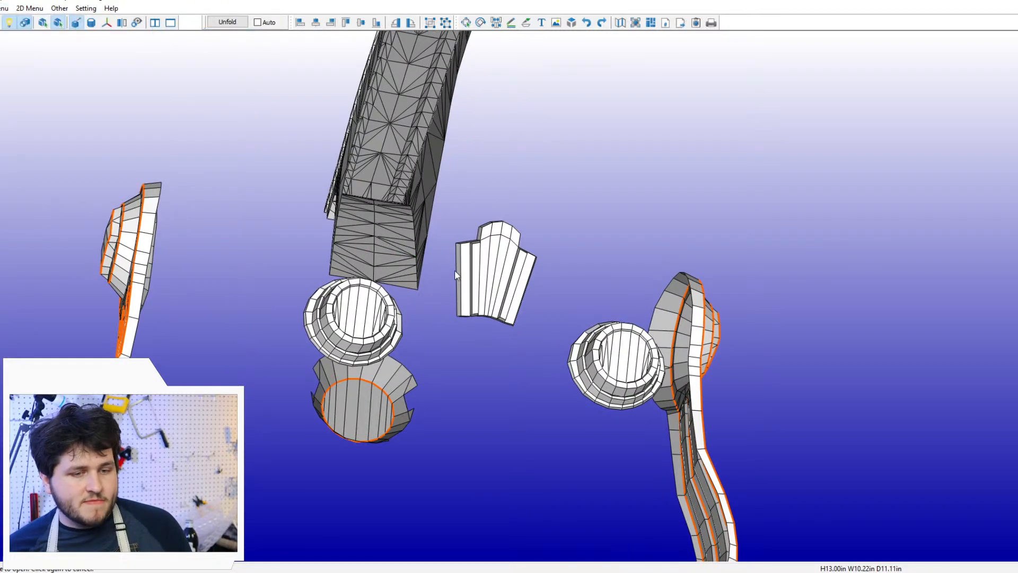
right_drag(326, 223, 340, 205)
scroll(341, 207, up, 2)
right_drag(387, 230, 319, 299)
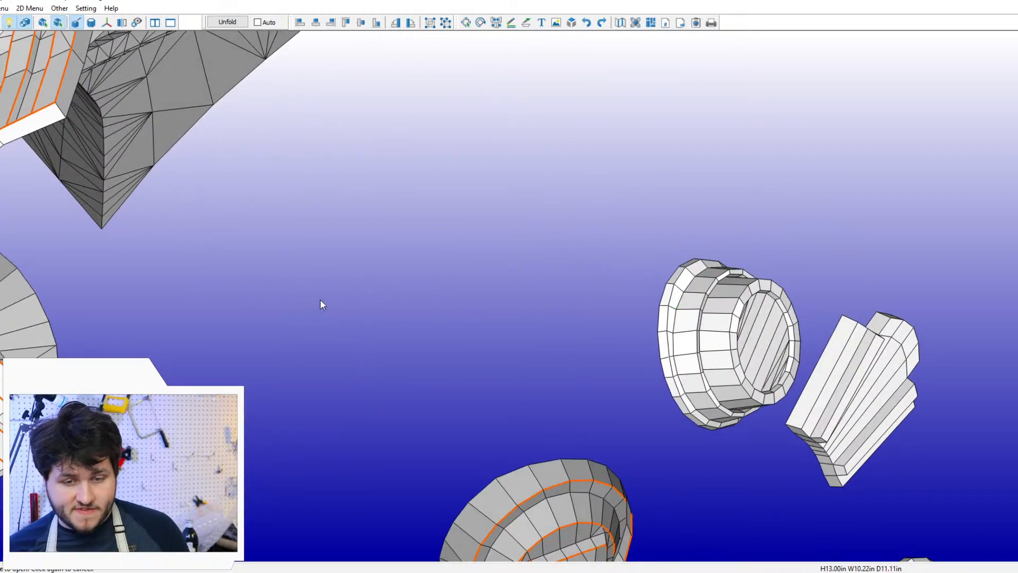
click(670, 300)
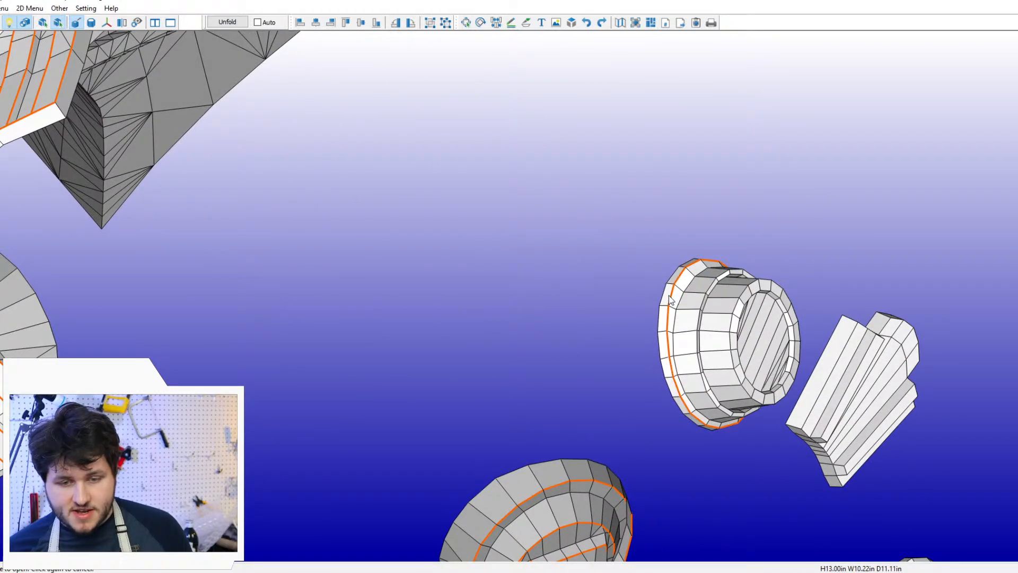
double_click(702, 303)
right_drag(709, 305, 523, 298)
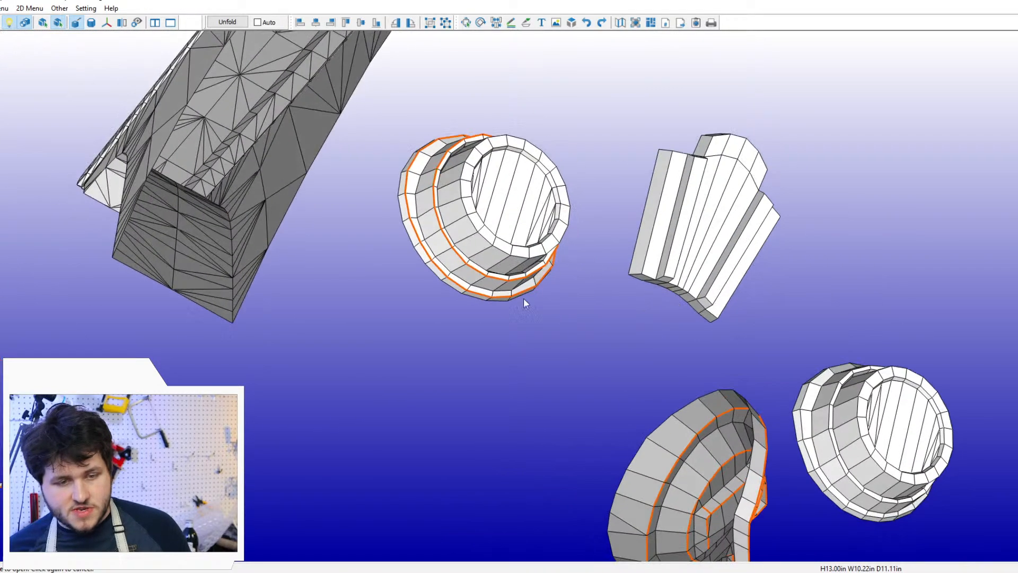
Step: Mark ring cutlines along the first round cap's narrow lip and around the outer and inner edges of its front rim
scroll(517, 289, up, 2)
scroll(426, 196, up, 1)
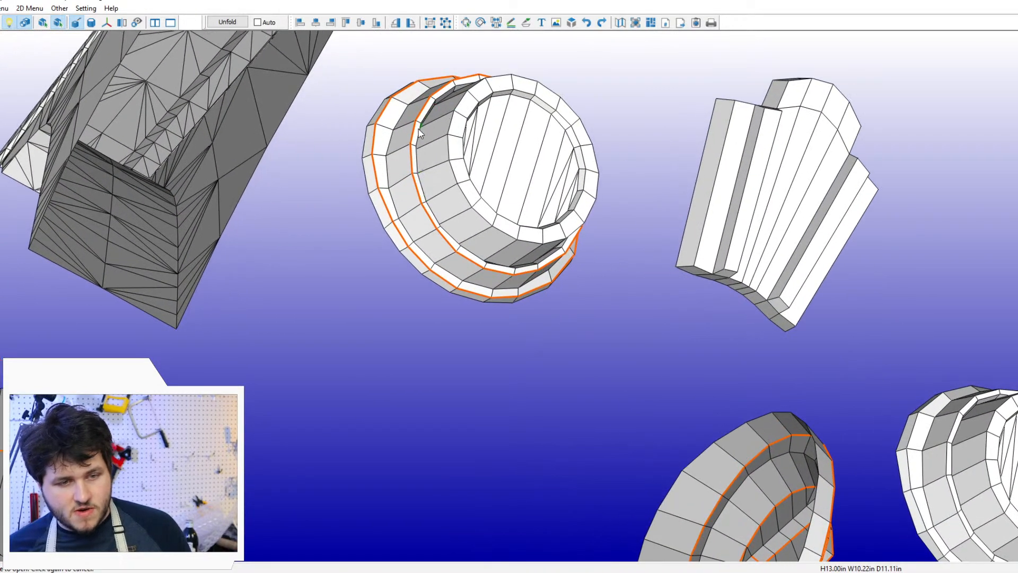
click(450, 125)
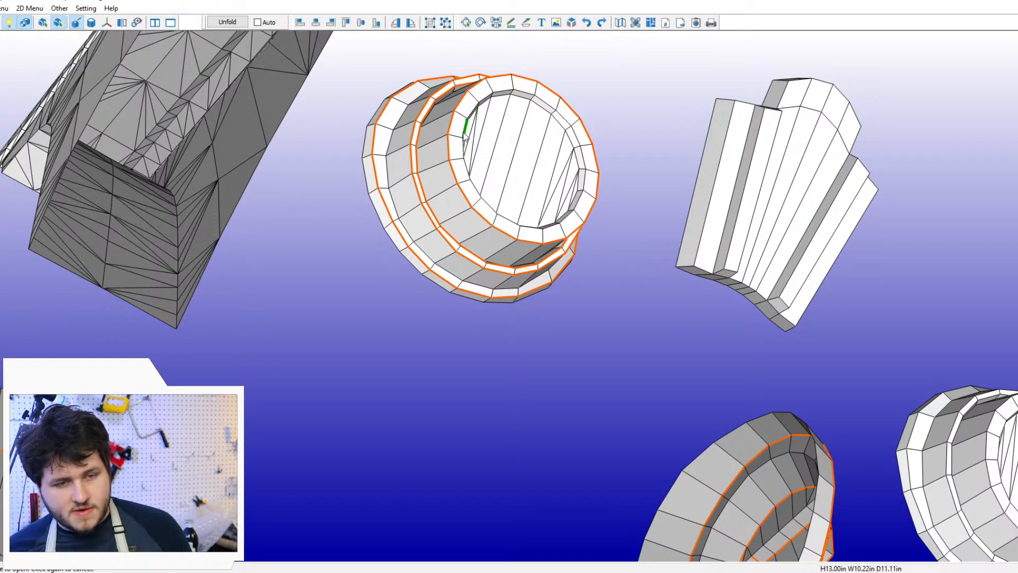
click(468, 127)
Step: Mark matching ring cutlines on the second round cap's flange, narrow lip and front rim
right_drag(589, 213, 562, 214)
scroll(564, 217, down, 2)
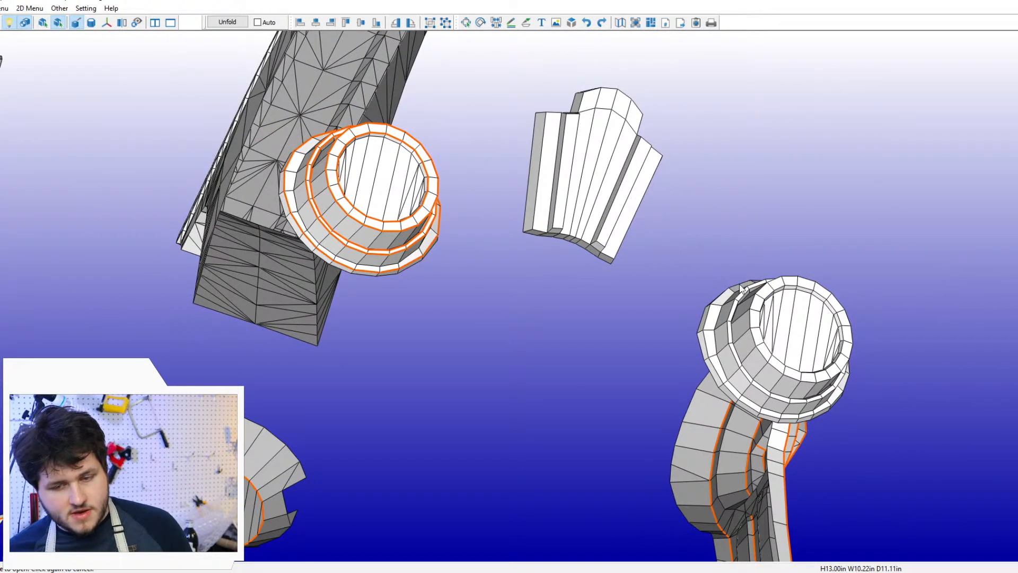
click(714, 364)
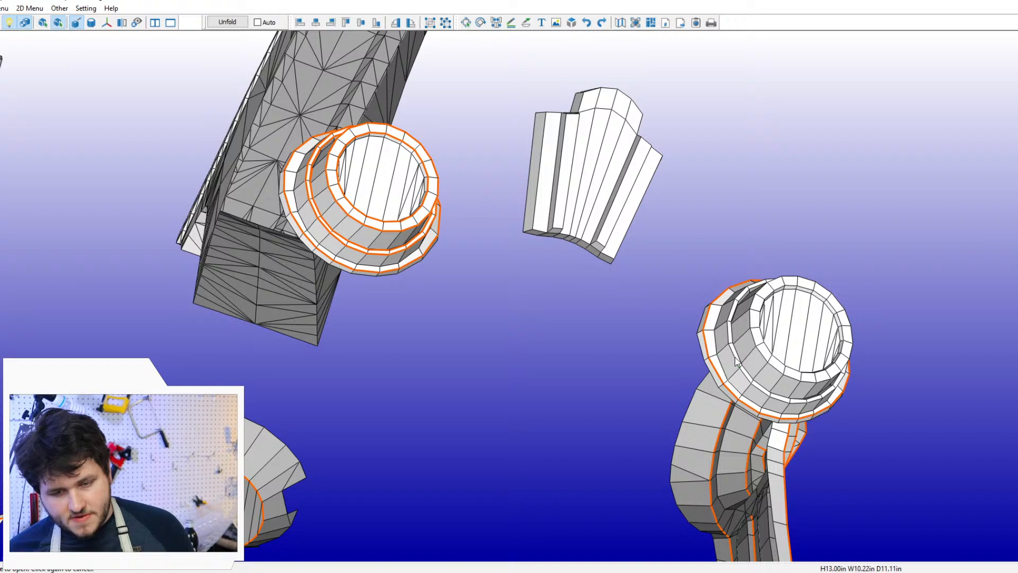
click(734, 356)
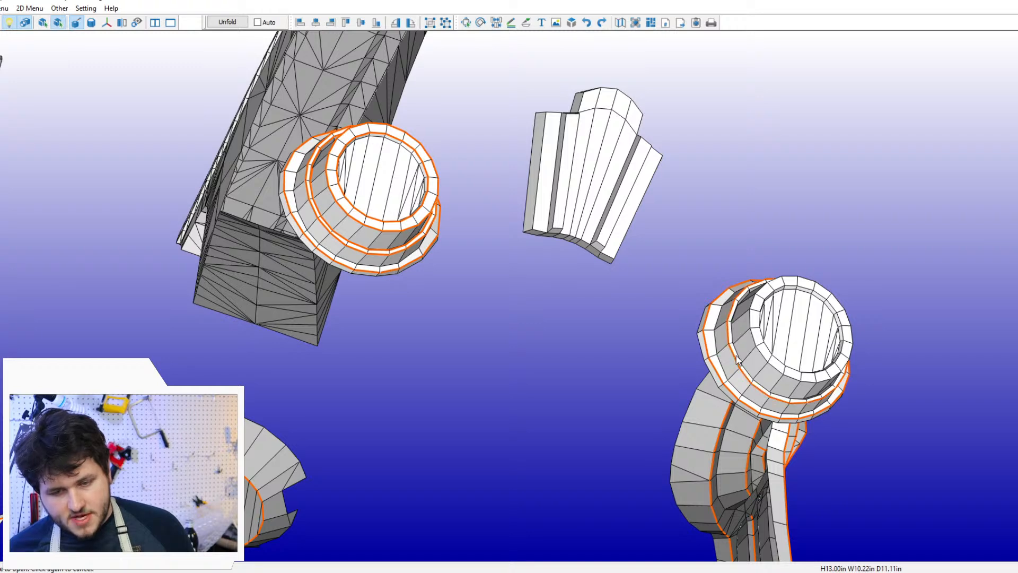
click(761, 339)
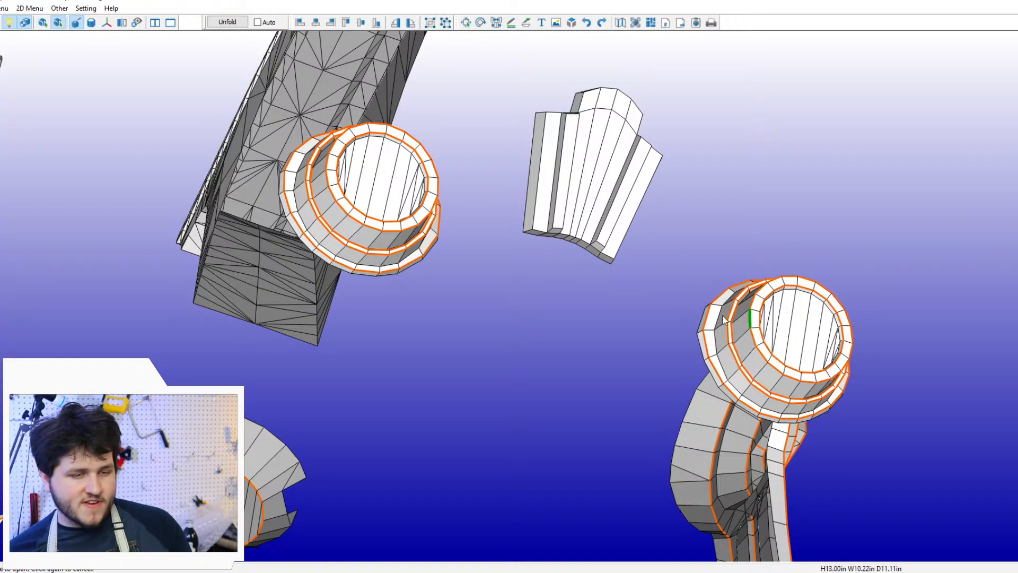
Step: Mark a straight seam cutline across the side walls and lips of both round caps
drag(404, 296, 281, 243)
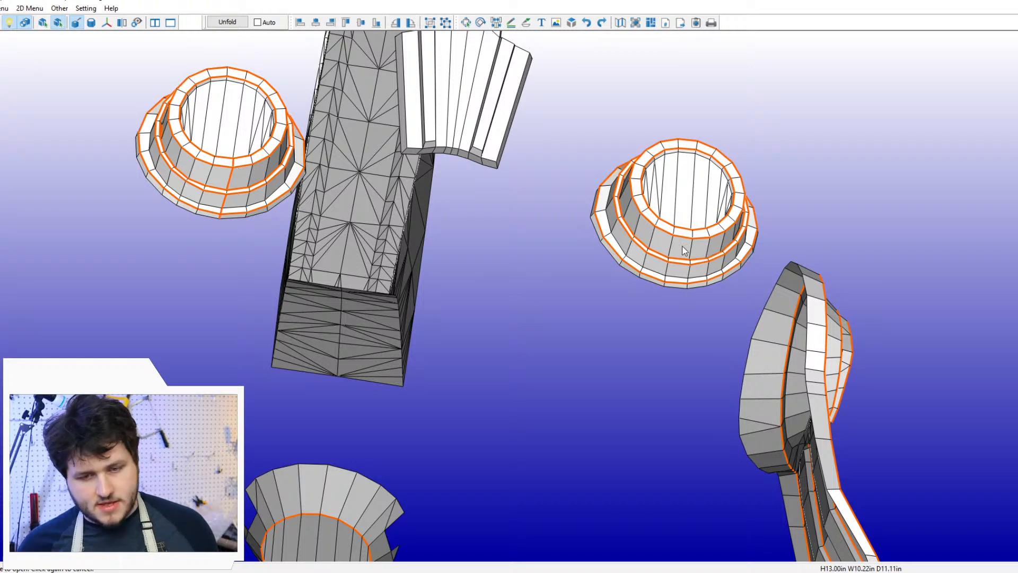
right_drag(684, 251, 674, 284)
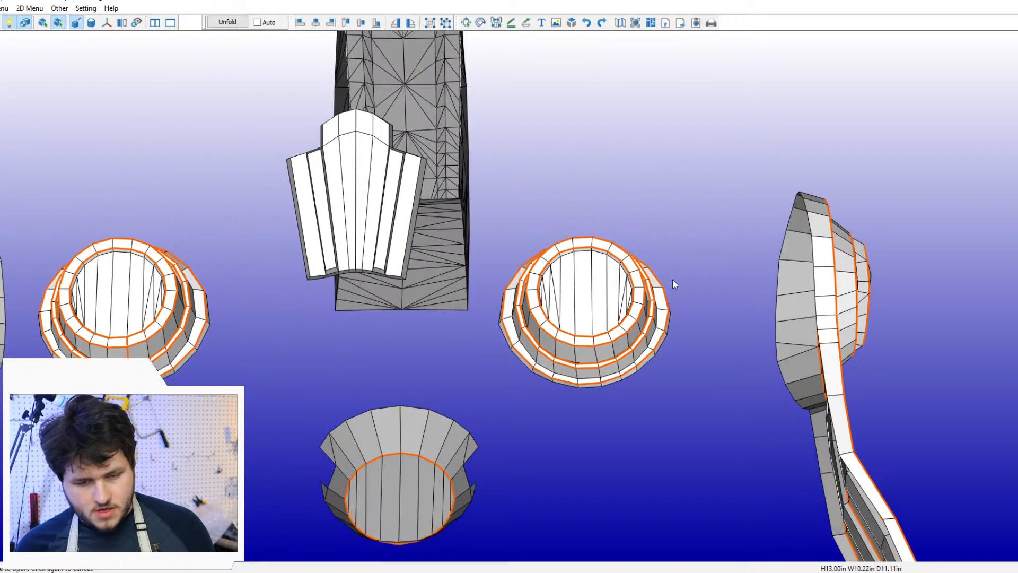
click(575, 355)
scroll(577, 366, up, 5)
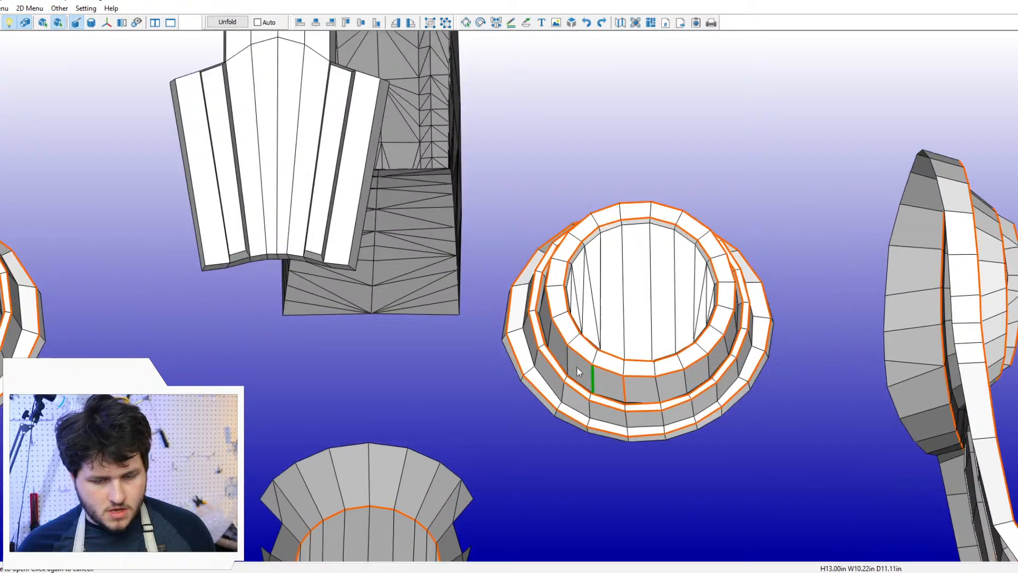
click(693, 469)
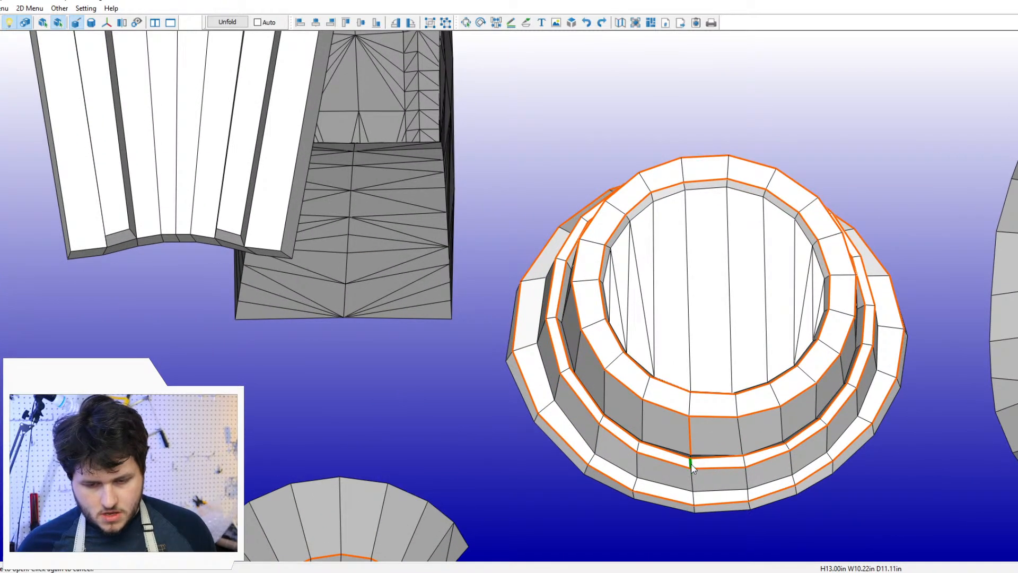
click(692, 490)
scroll(644, 513, down, 5)
middle_drag(418, 437, 493, 425)
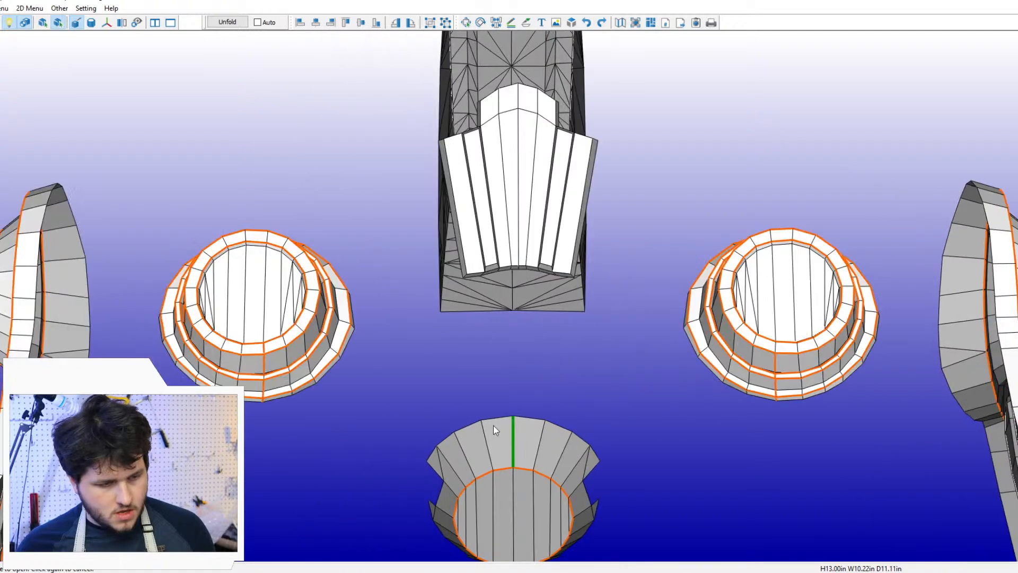
right_drag(493, 425, 544, 321)
scroll(529, 428, up, 2)
scroll(545, 321, up, 5)
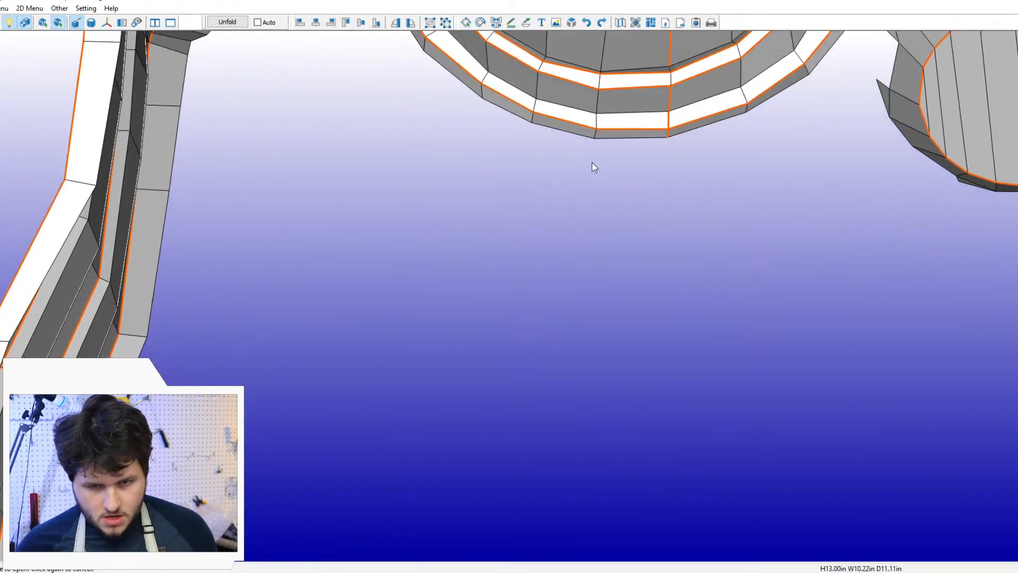
right_drag(622, 129, 631, 157)
click(661, 165)
scroll(758, 268, down, 5)
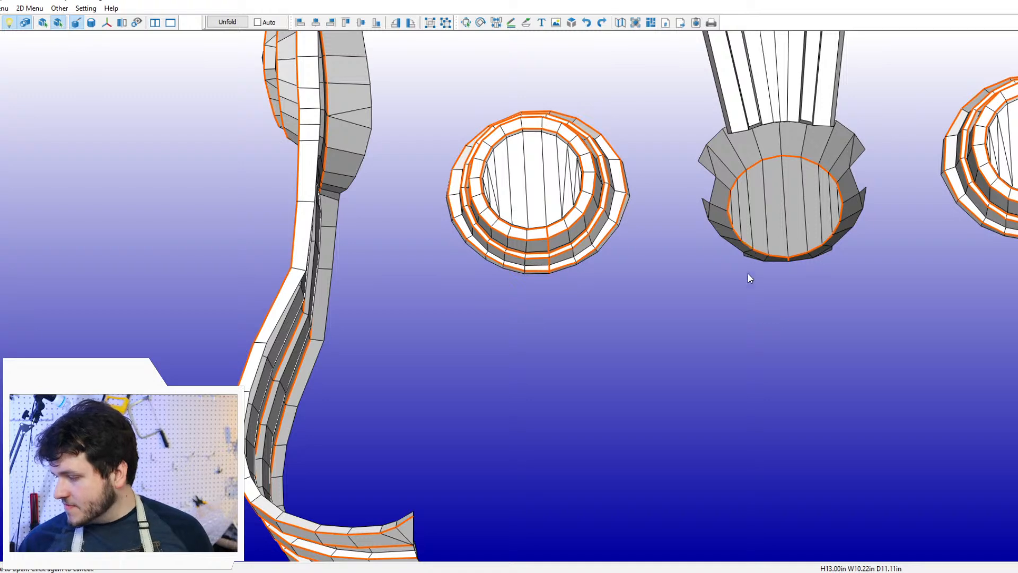
Step: Mark cutlines around all four edges of the outermost front strip on the fan-shaped ribbed piece
scroll(743, 292, down, 2)
right_drag(727, 277, 652, 302)
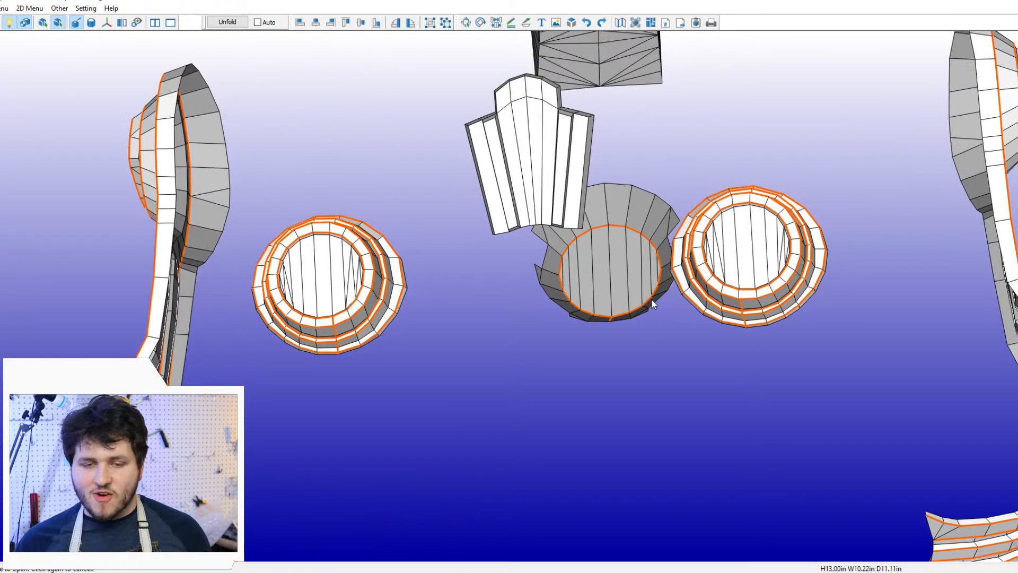
scroll(651, 302, down, 2)
right_drag(546, 194, 465, 286)
scroll(465, 286, up, 4)
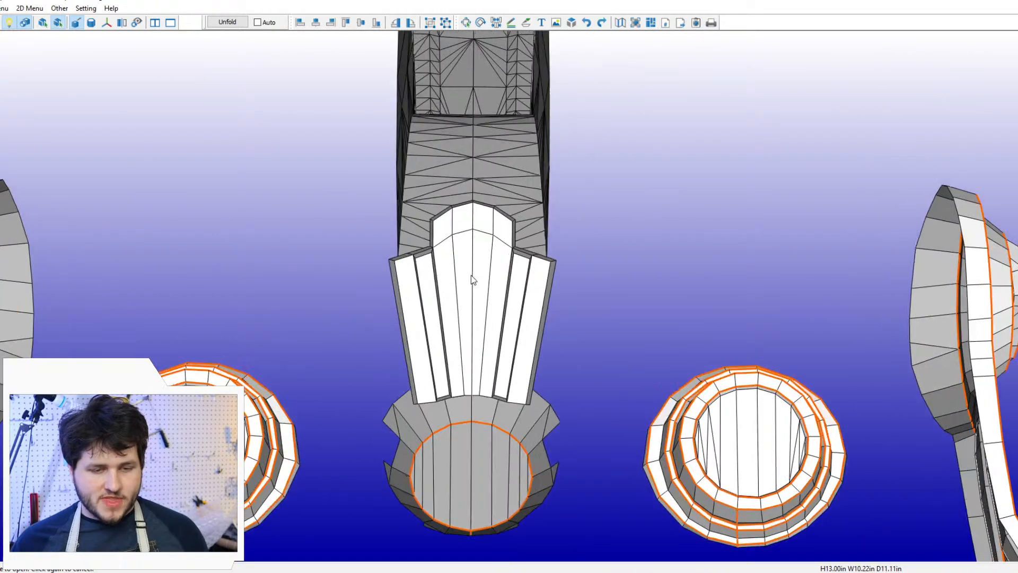
scroll(473, 280, up, 2)
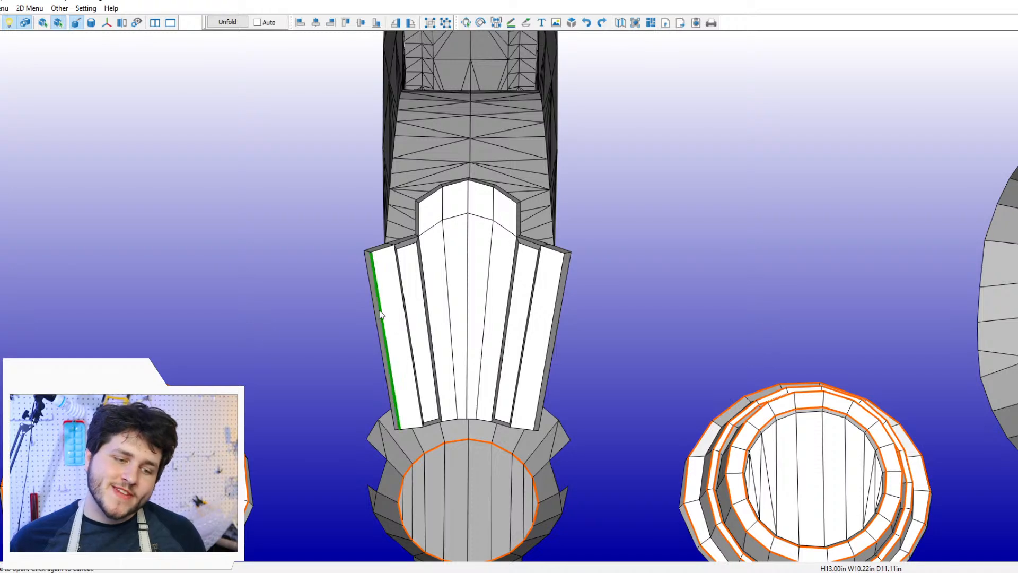
click(373, 271)
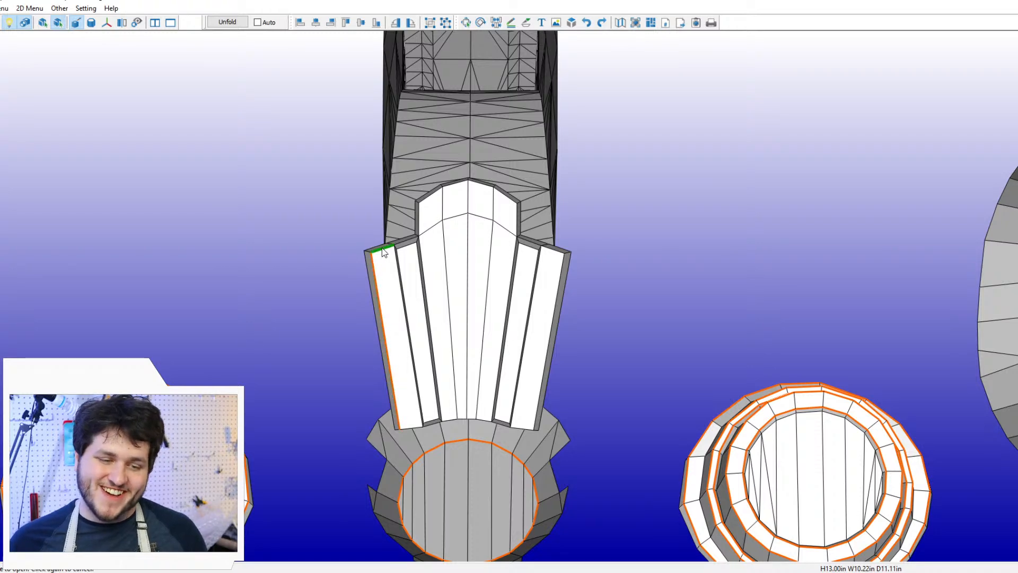
click(415, 428)
click(419, 397)
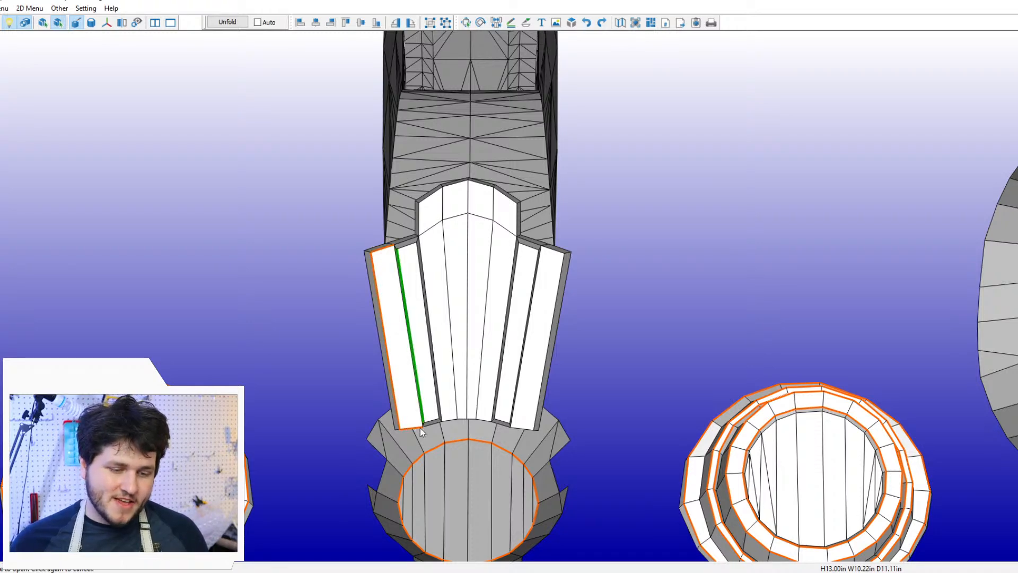
right_drag(451, 339, 519, 330)
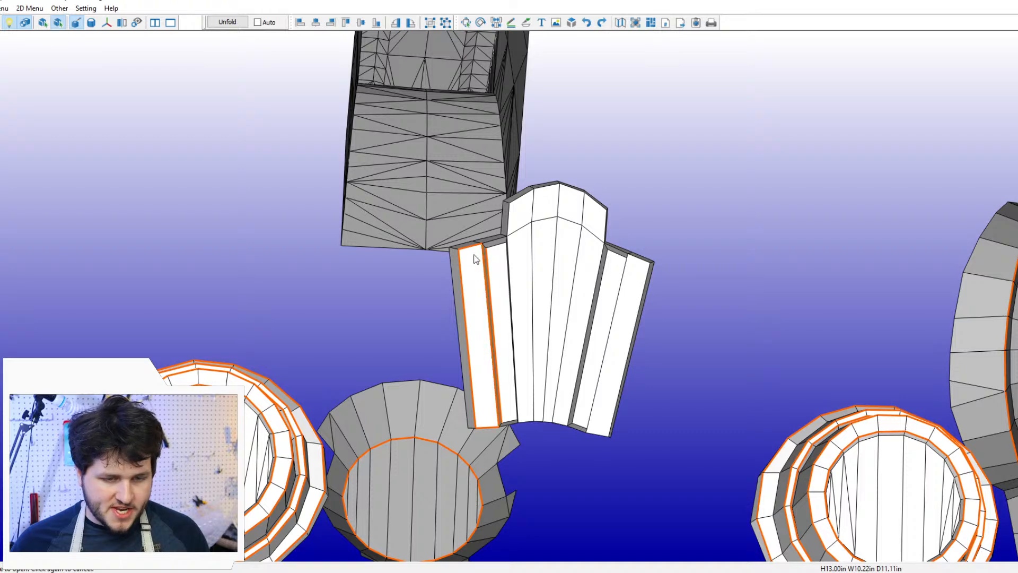
Step: Mark cutlines around the second front strip of the fan-shaped piece and along the central panel's adjacent side and arched top
click(500, 247)
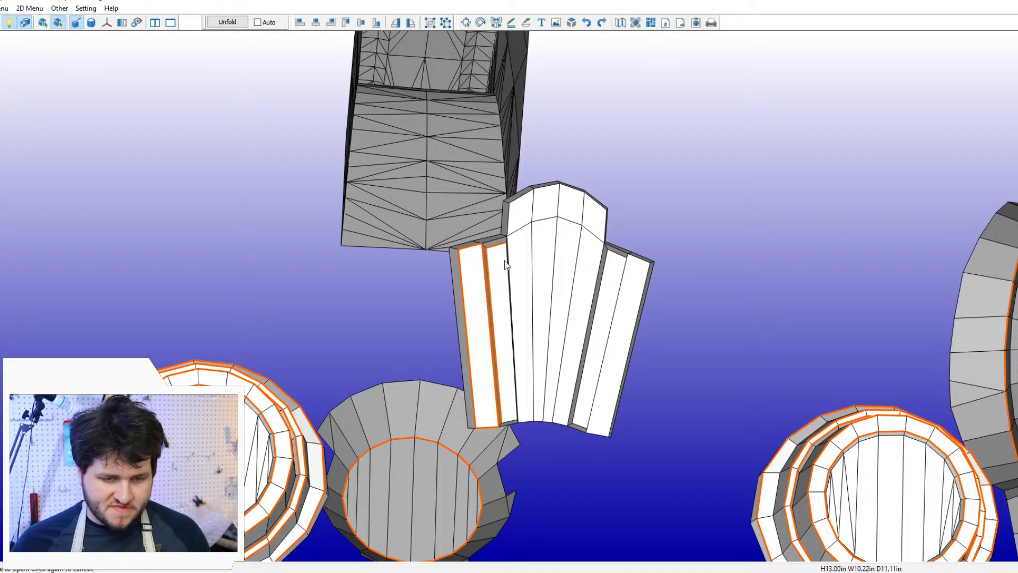
click(513, 337)
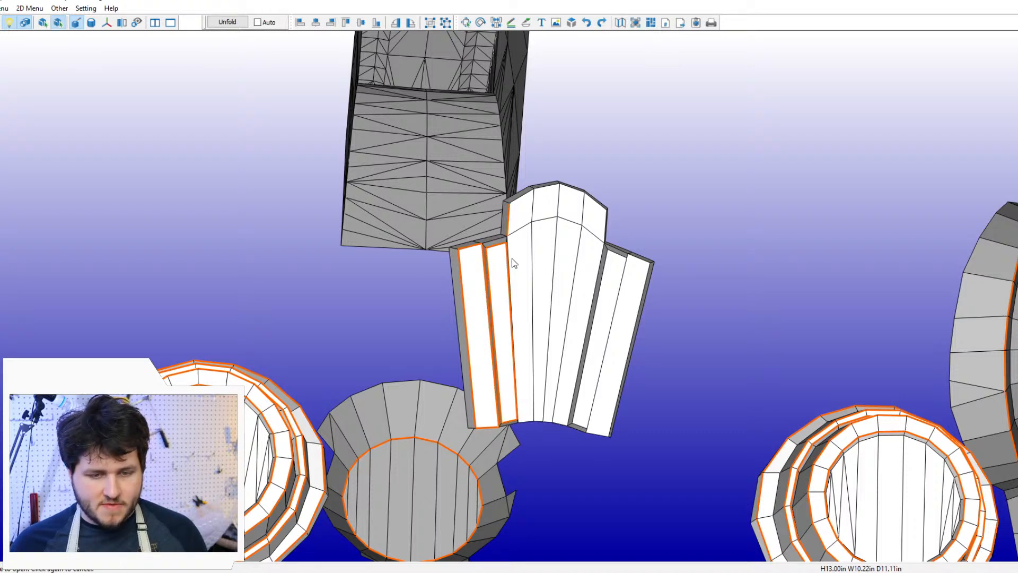
right_drag(514, 262, 349, 258)
click(302, 261)
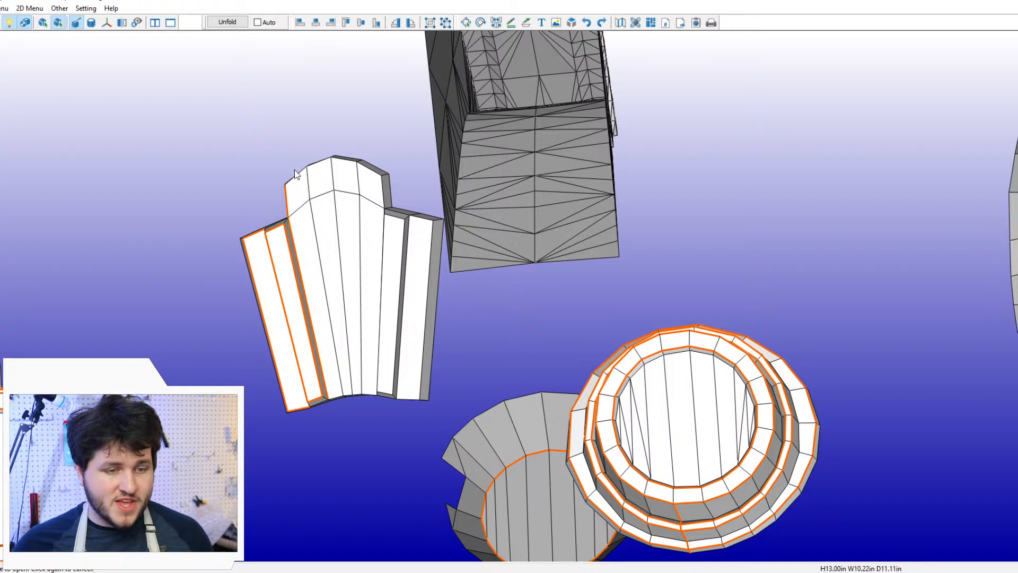
click(318, 165)
click(345, 159)
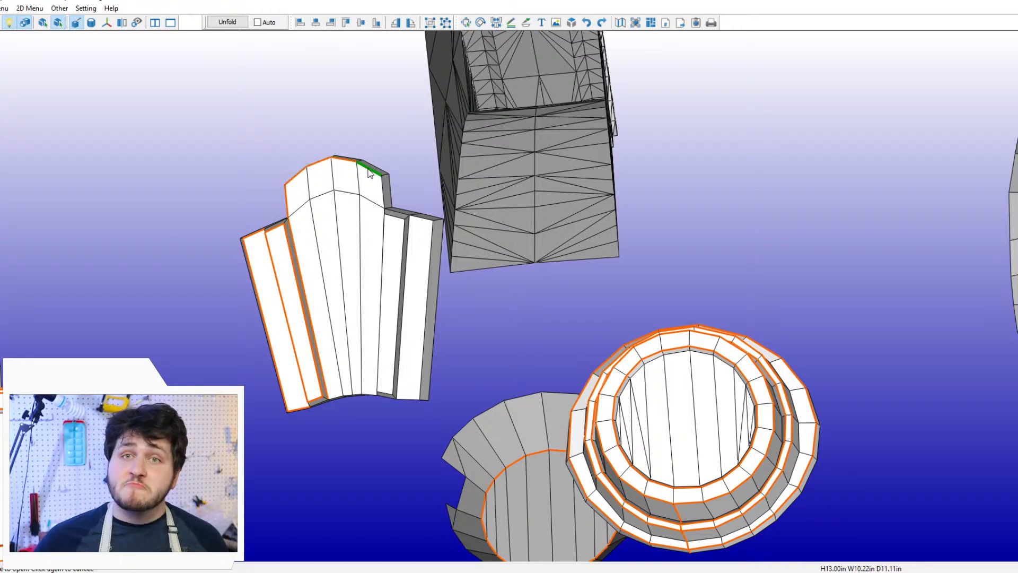
Step: Mark cutlines around the two front strips on the other side of the fan-shaped piece and along the central panel's lower edge
click(390, 233)
click(397, 222)
click(403, 243)
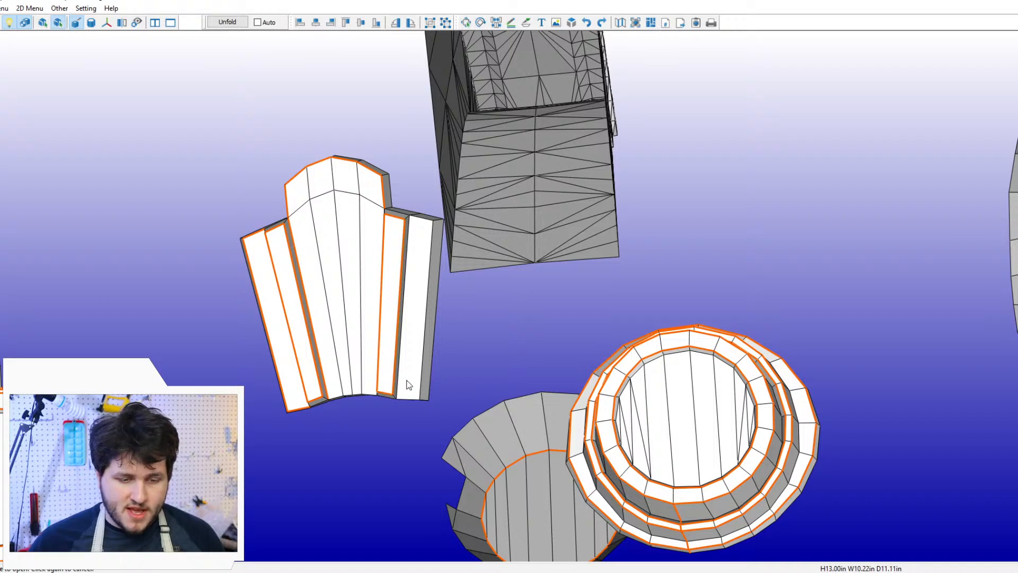
click(407, 399)
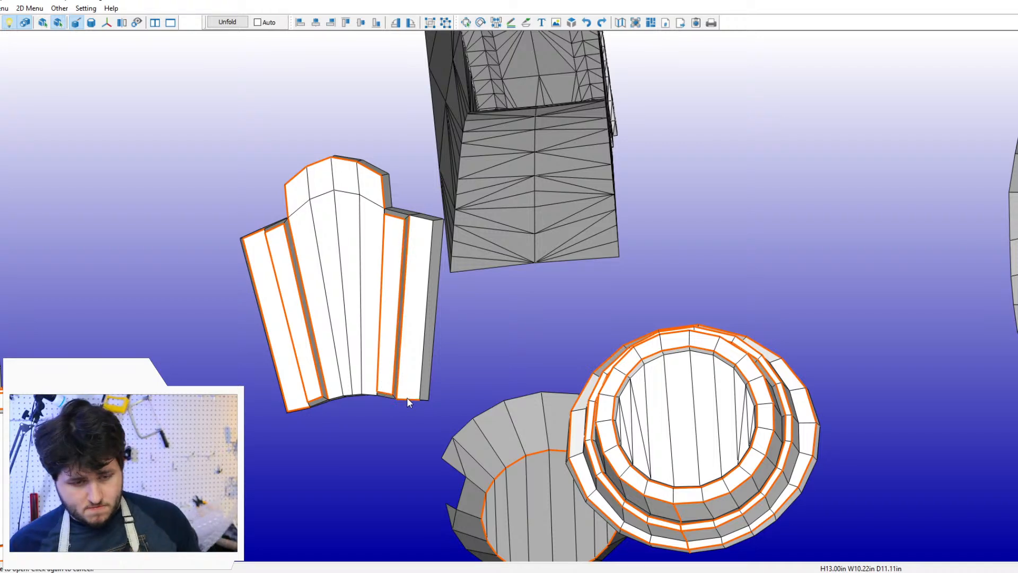
click(421, 350)
right_drag(422, 220, 508, 285)
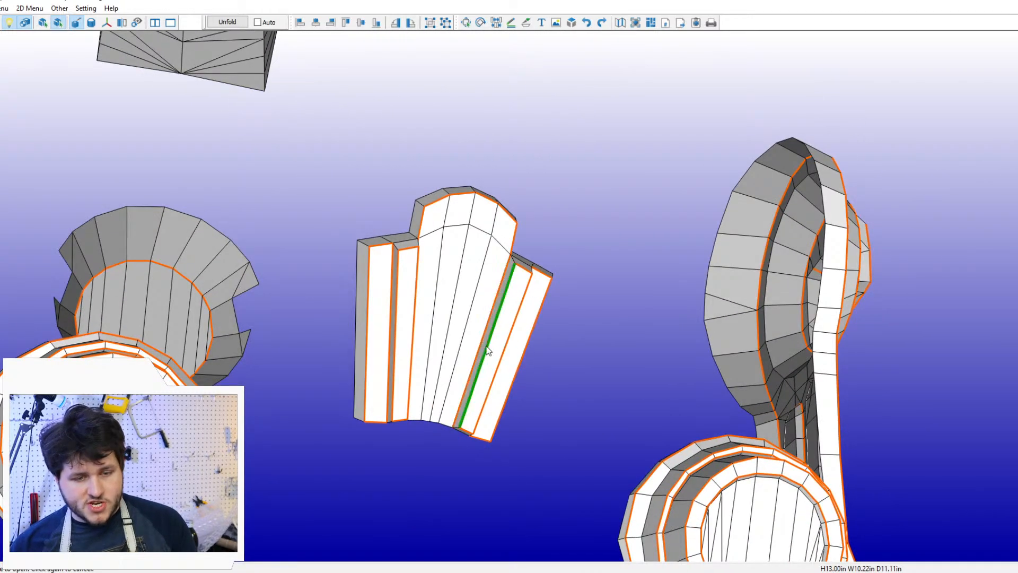
right_drag(434, 435, 347, 392)
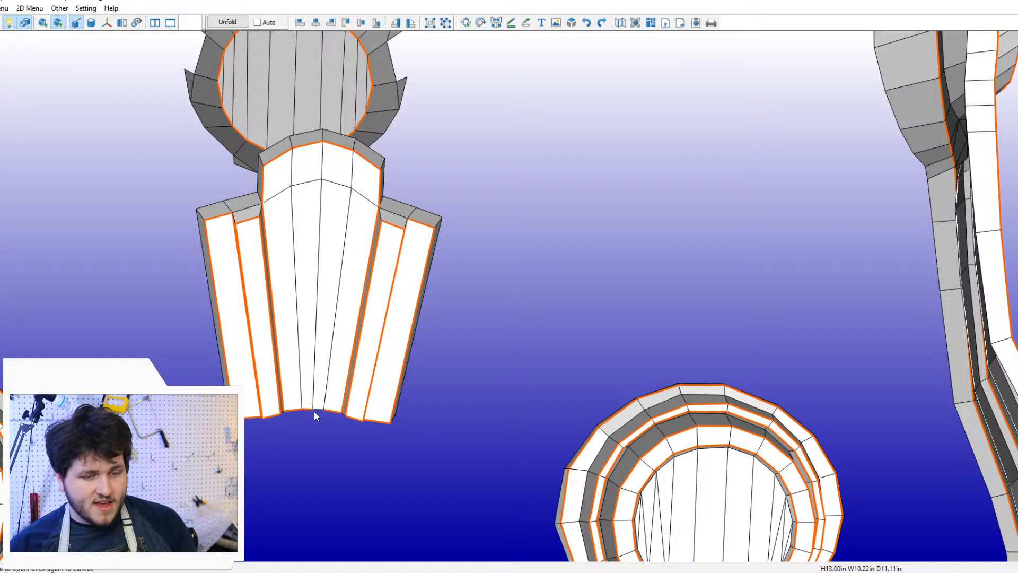
Step: Mark cutlines along the long outer edges and end corners of the large arched piece's narrow upper lip
scroll(317, 392, down, 5)
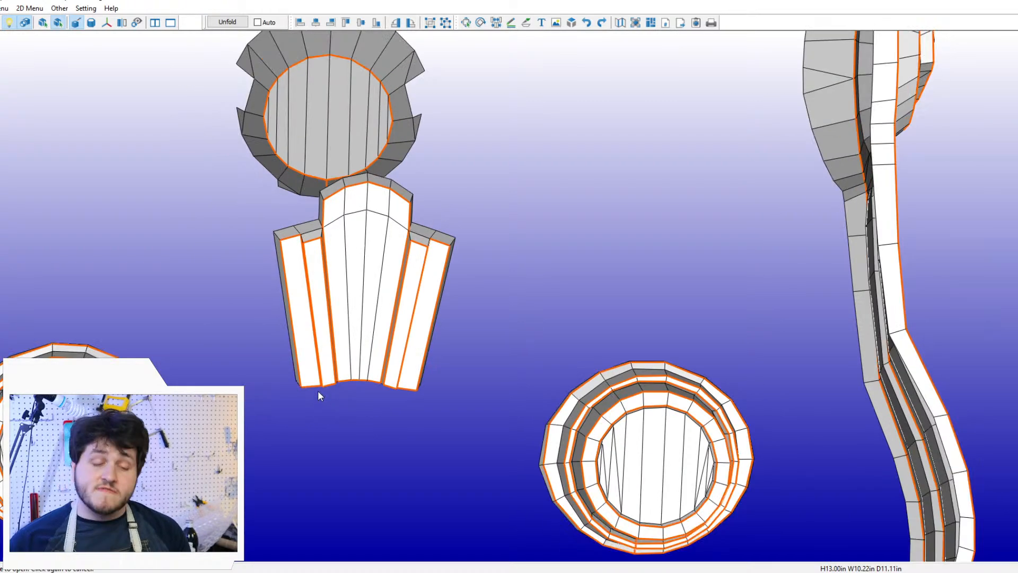
scroll(451, 339, up, 3)
right_drag(468, 318, 481, 314)
scroll(482, 312, down, 8)
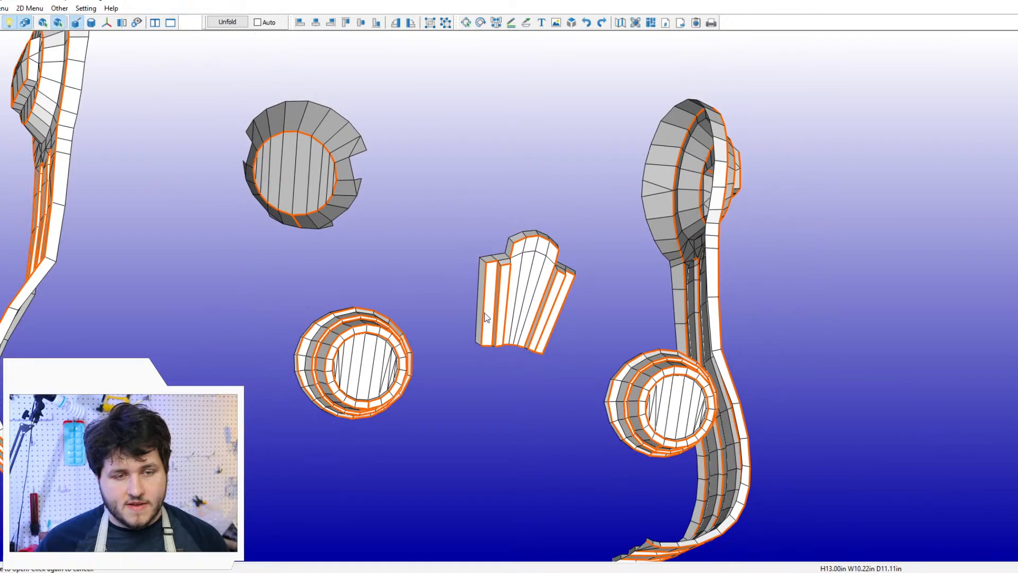
right_drag(602, 265, 488, 358)
scroll(459, 352, up, 6)
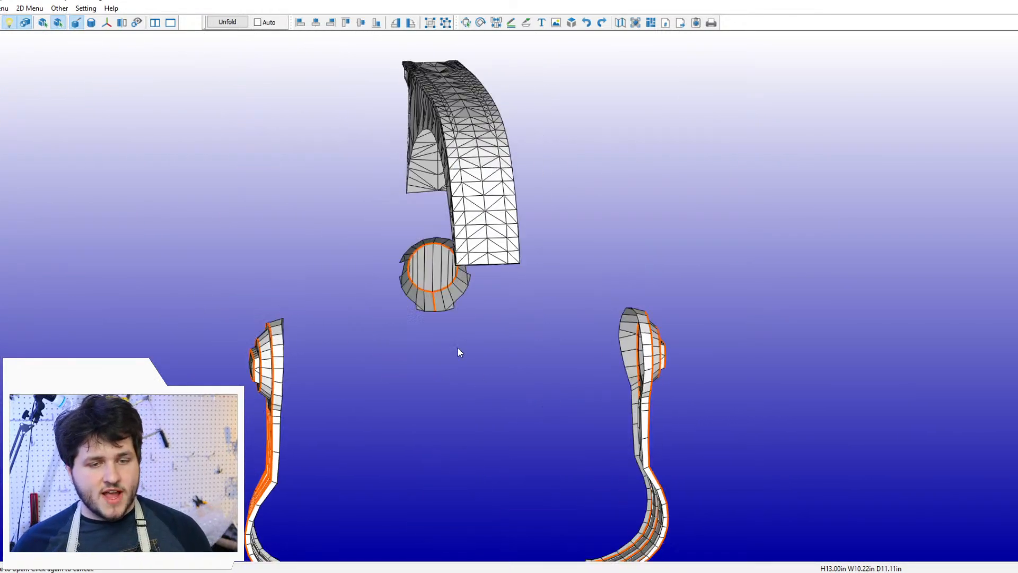
right_drag(422, 372, 270, 157)
click(337, 208)
click(426, 225)
click(269, 158)
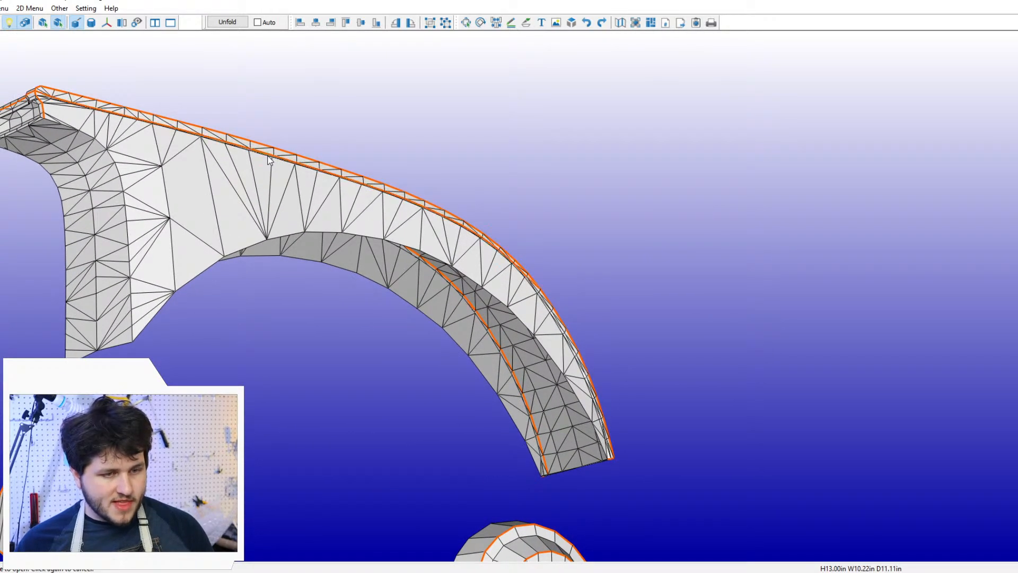
Step: Set edge selecting to Edges Between Two Points and mark the lip's inner edge down to one corner of the arch's tail end
right_drag(200, 183, 532, 161)
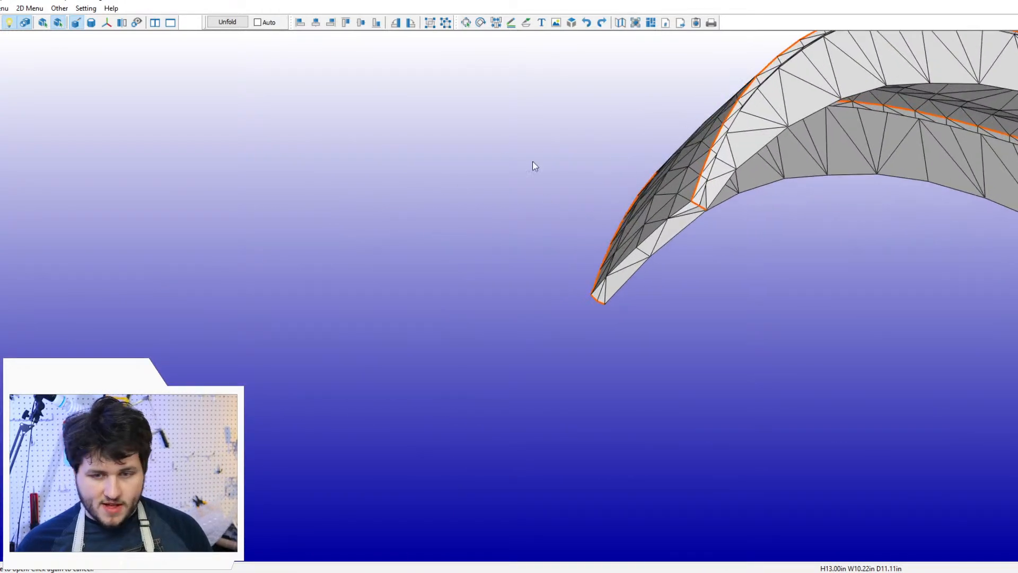
click(4, 9)
mouse_move(42, 32)
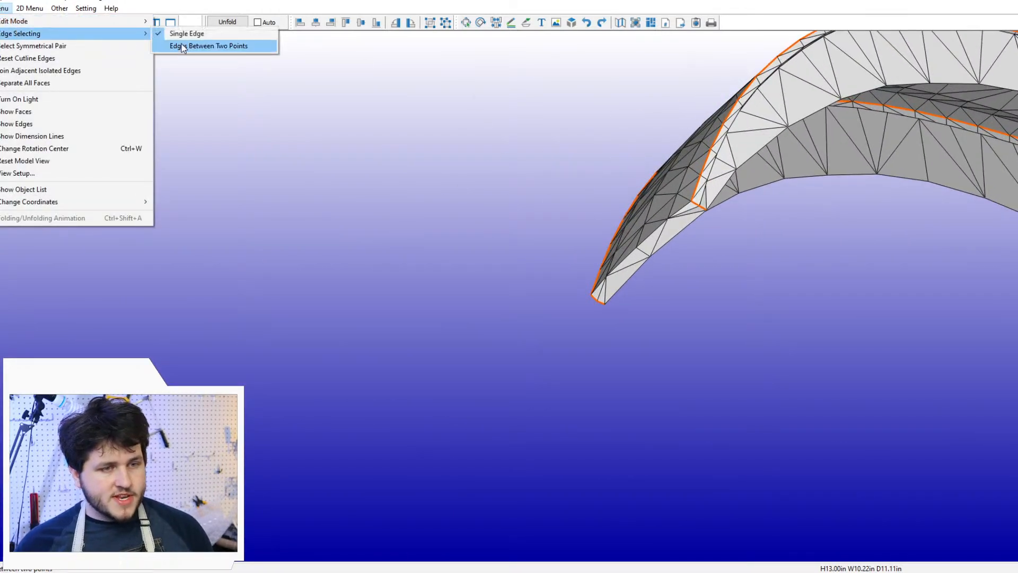
click(182, 43)
right_drag(636, 276, 738, 184)
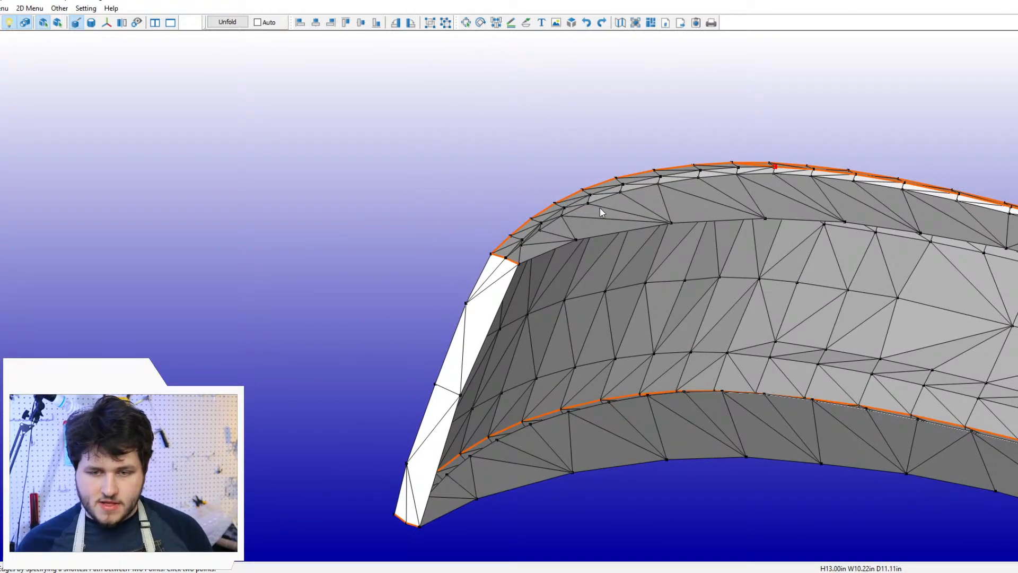
click(590, 195)
click(590, 195)
click(506, 258)
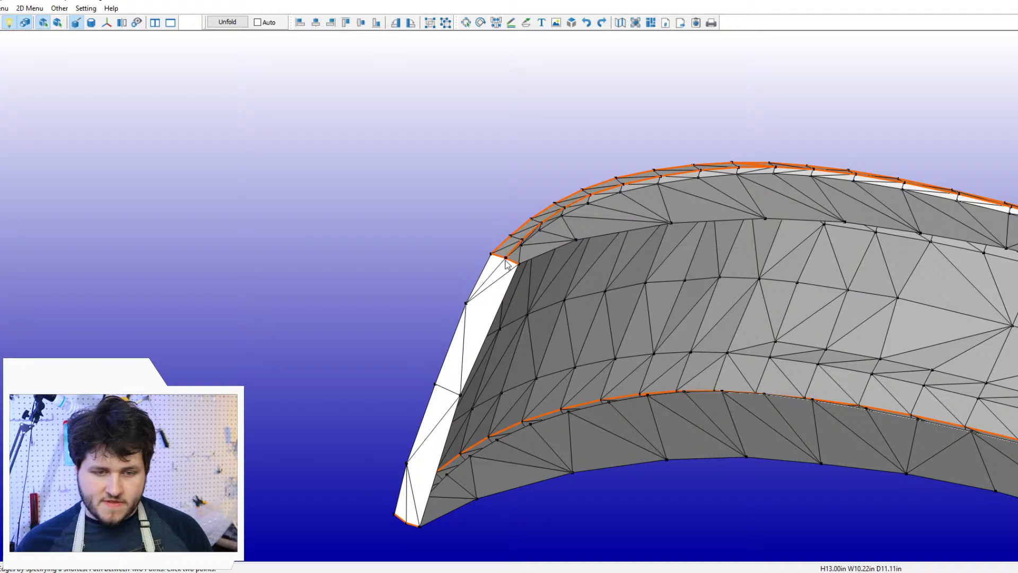
Step: Mark the lip's inner edge on the opposite side of the arch down to the other tail-end corner
drag(624, 239, 637, 259)
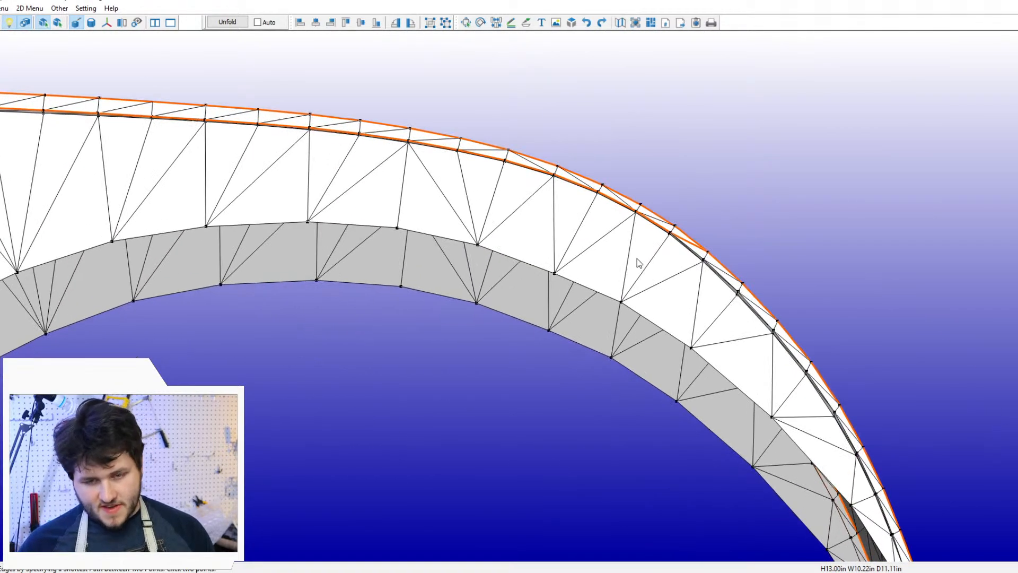
click(807, 372)
click(807, 372)
mouse_move(807, 373)
right_down()
mouse_move(782, 325)
mouse_move(743, 336)
right_up()
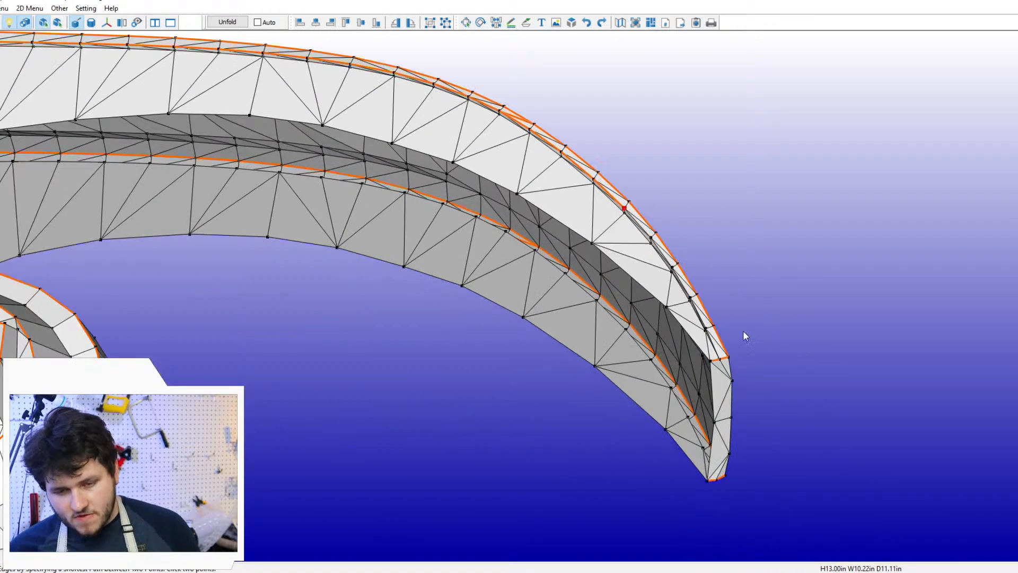
click(720, 360)
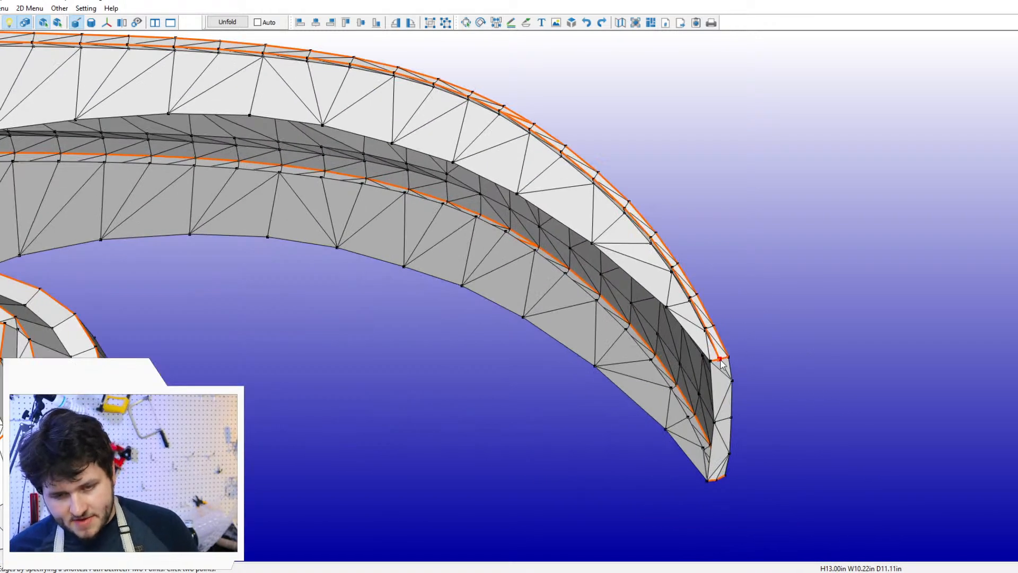
Step: Set edge selecting back to Single Edge and outline the arch's front end face along its upper, side and lower edges
click(3, 8)
mouse_move(20, 33)
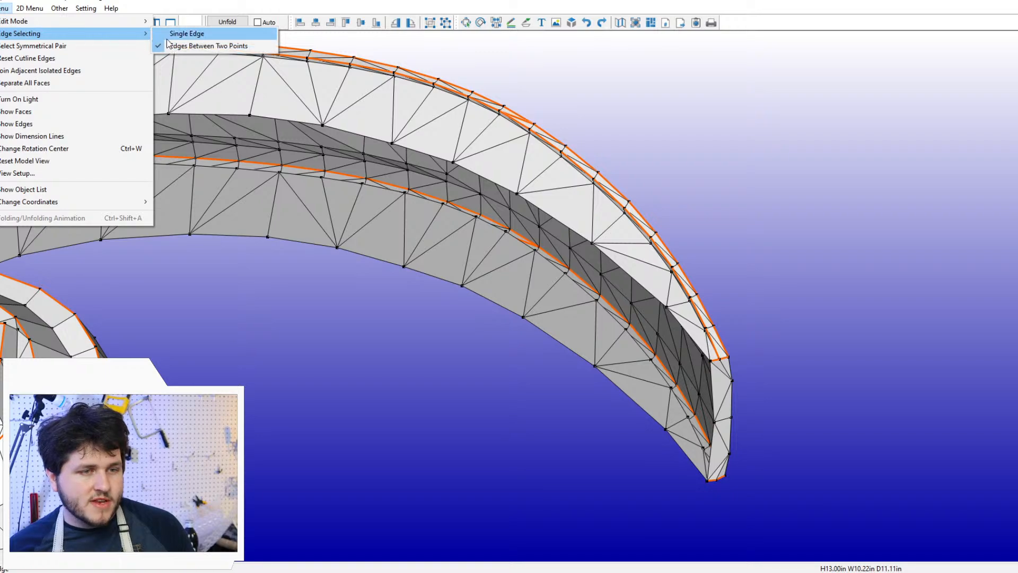
click(180, 33)
scroll(508, 217, up, 2)
right_drag(530, 86, 553, 302)
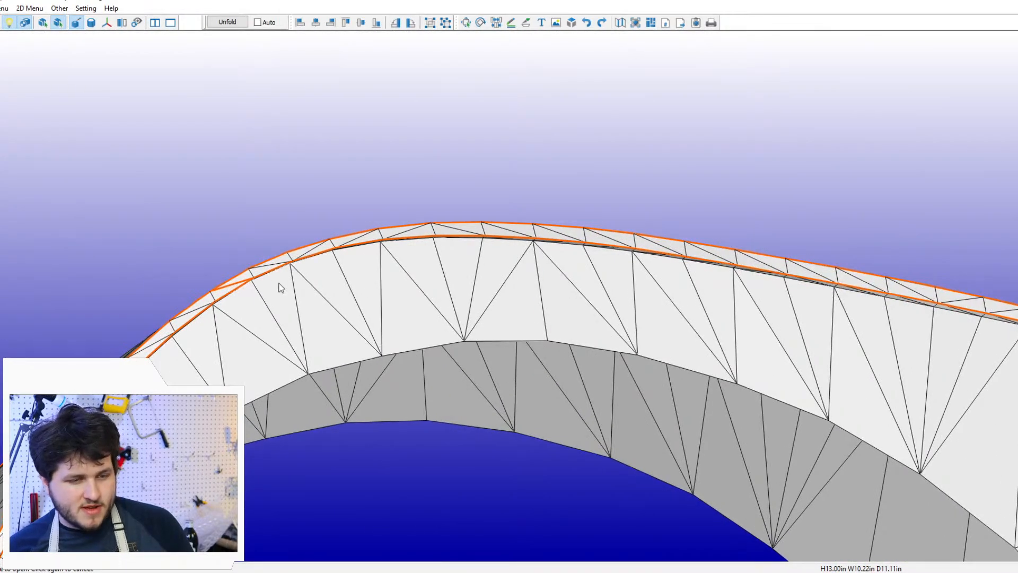
right_drag(235, 286, 389, 261)
scroll(390, 260, up, 2)
middle_drag(412, 308, 433, 268)
scroll(433, 268, up, 2)
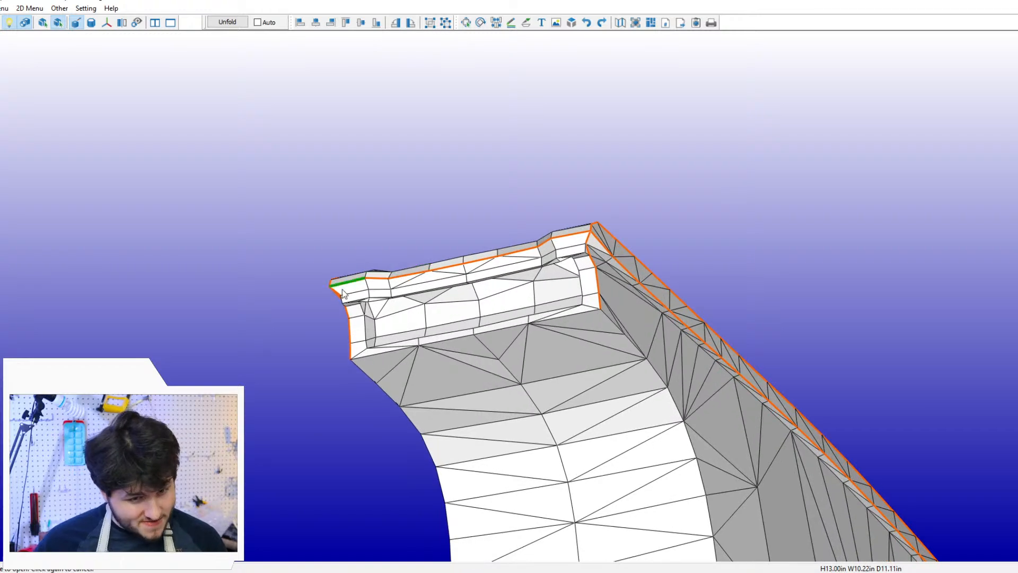
scroll(343, 304, up, 1)
right_drag(343, 307, 669, 261)
click(713, 253)
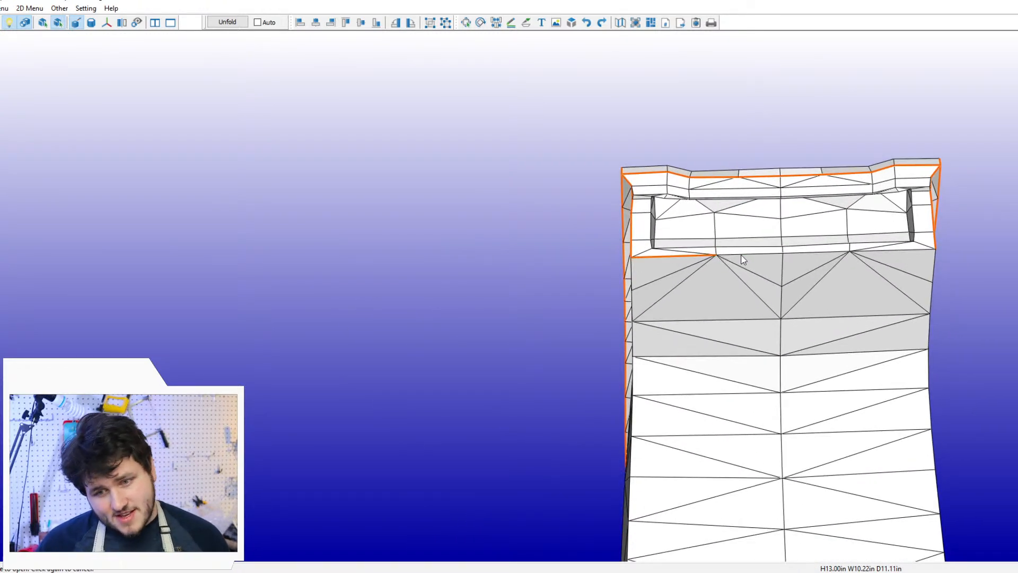
click(758, 253)
click(844, 253)
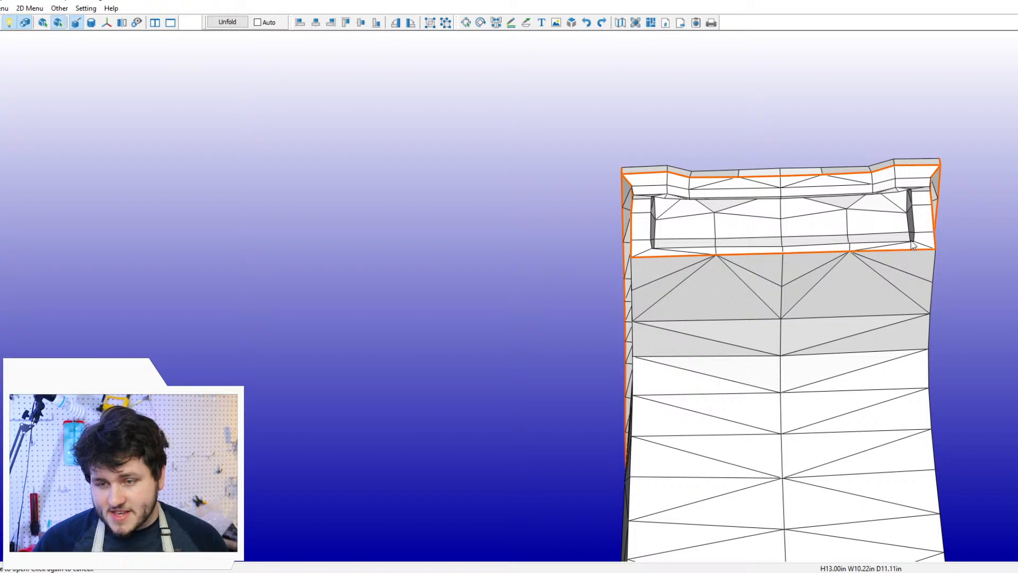
Step: Mark cutlines around the full perimeter of the recessed opening in the arch's front end face
click(885, 243)
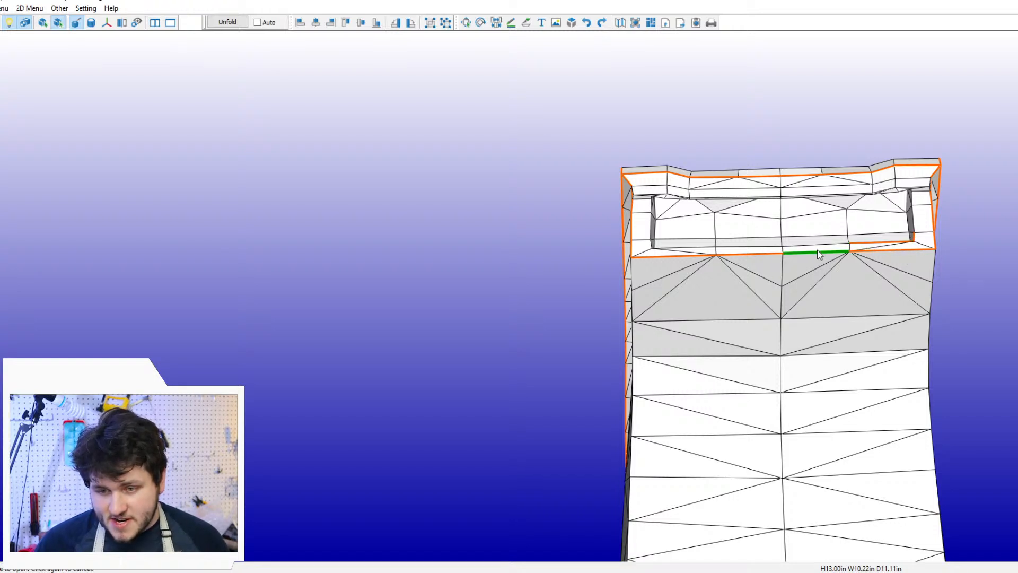
click(675, 245)
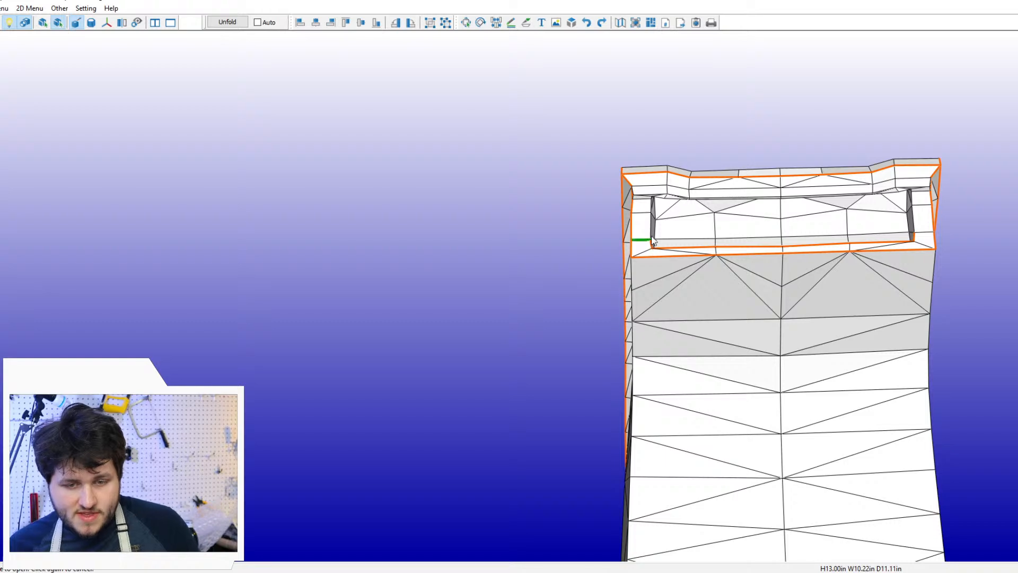
right_drag(638, 233, 613, 275)
scroll(613, 274, up, 5)
scroll(572, 335, up, 2)
middle_drag(572, 335, 556, 312)
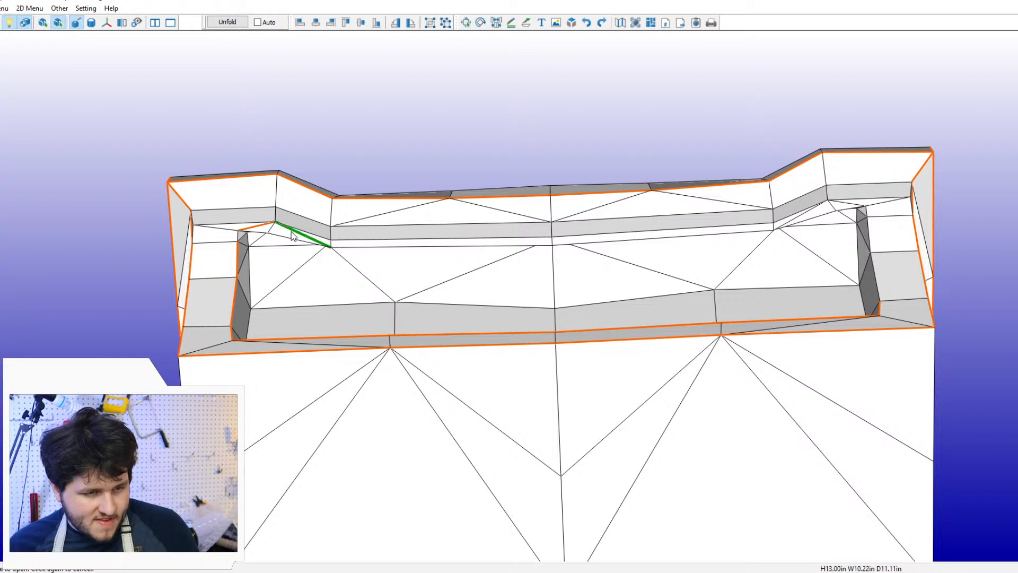
click(256, 235)
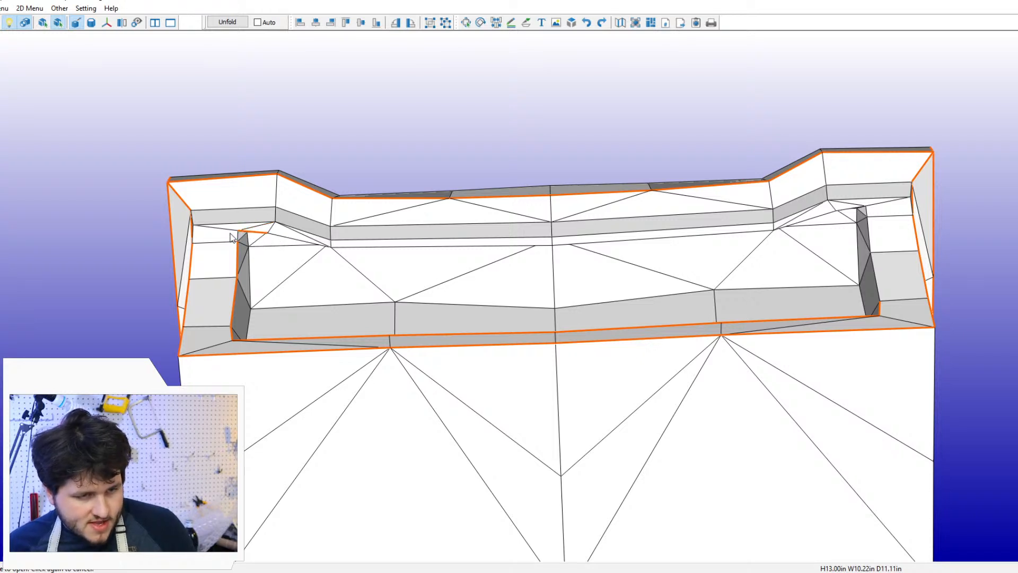
click(349, 252)
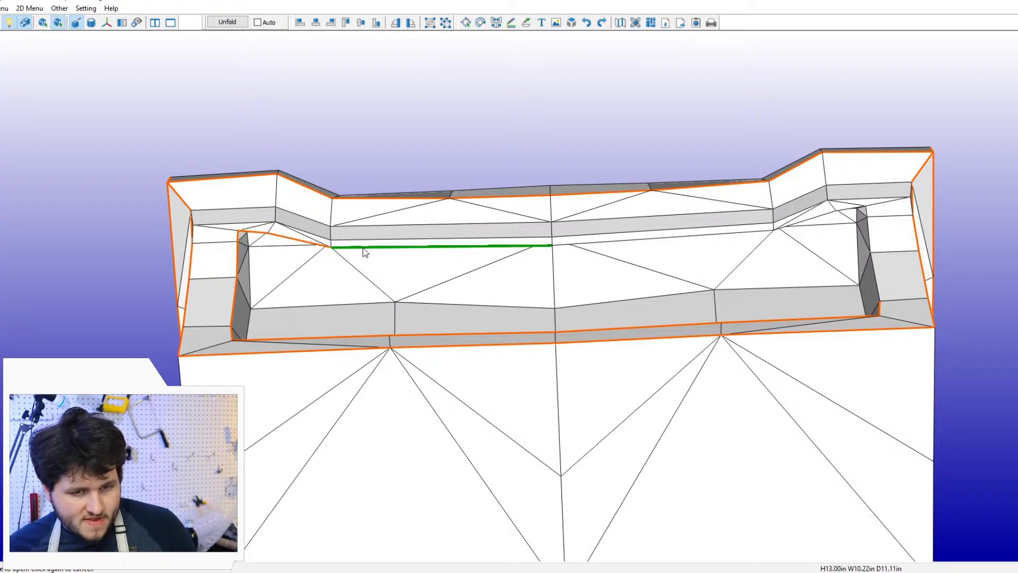
click(364, 248)
click(608, 243)
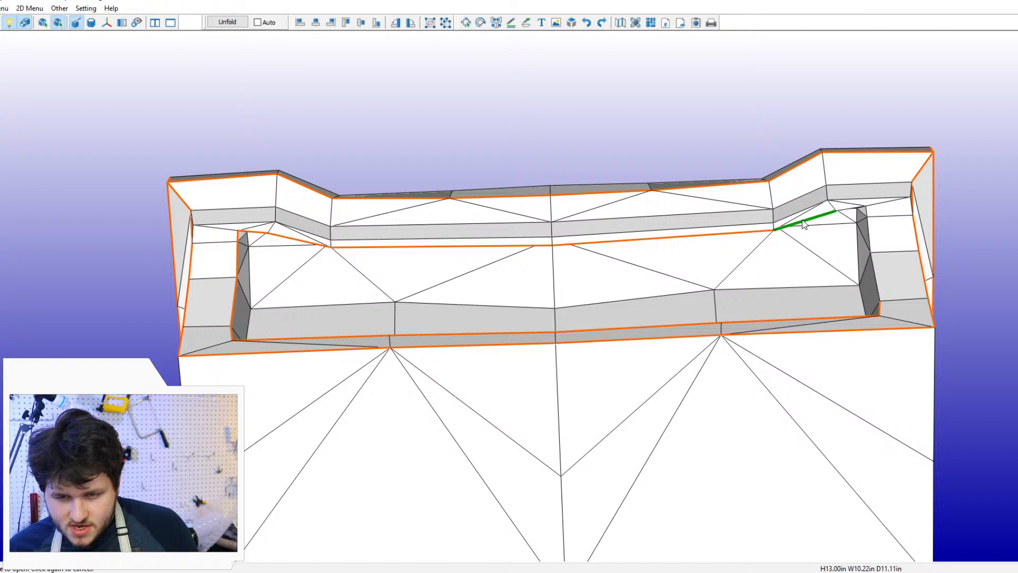
click(805, 224)
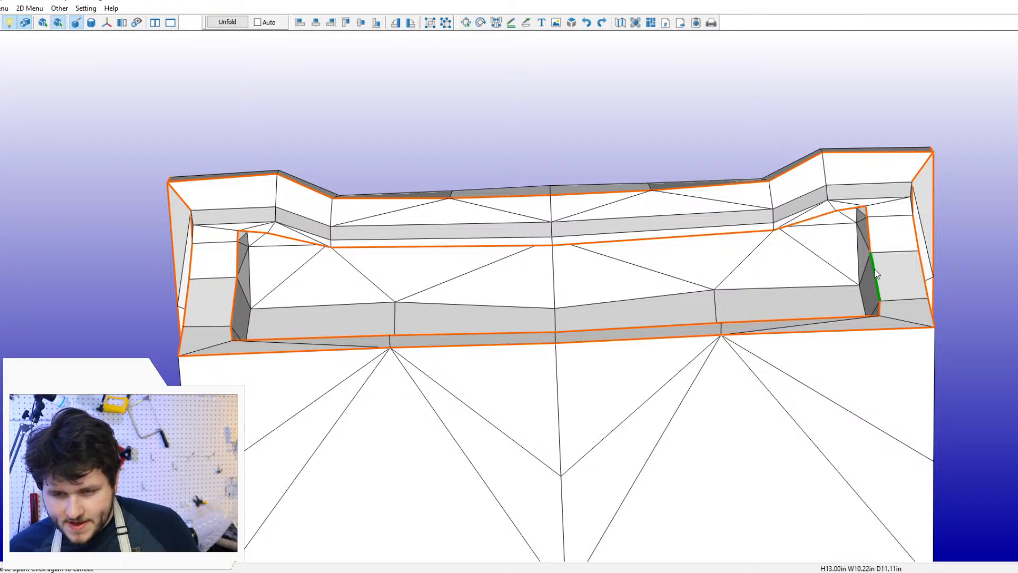
Step: Mark cutlines along the unmarked long side edge of the arch's supporting leg, from its base up to the underside of the overhang
scroll(882, 208, down, 8)
right_drag(845, 218, 679, 212)
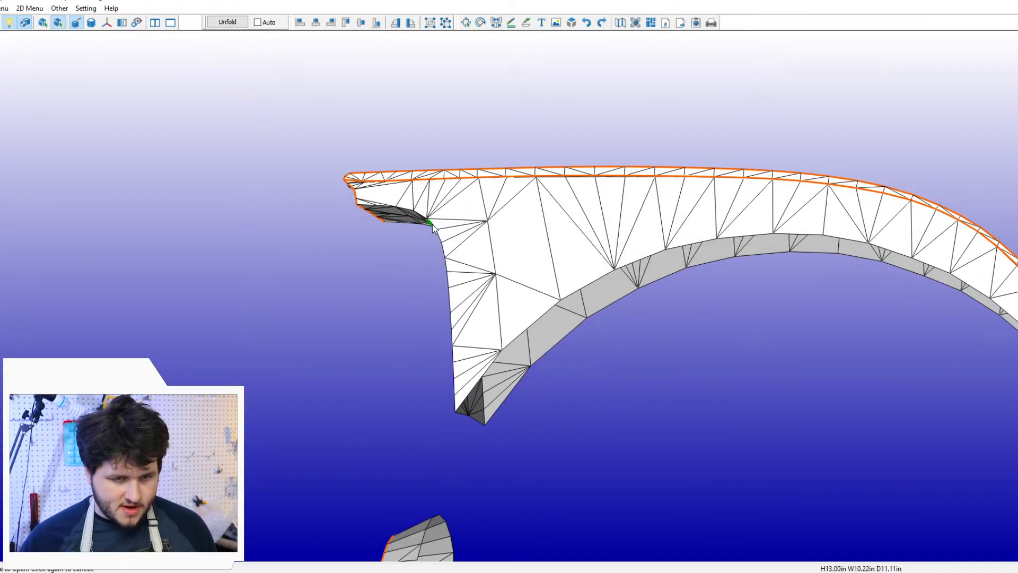
right_drag(431, 223, 863, 192)
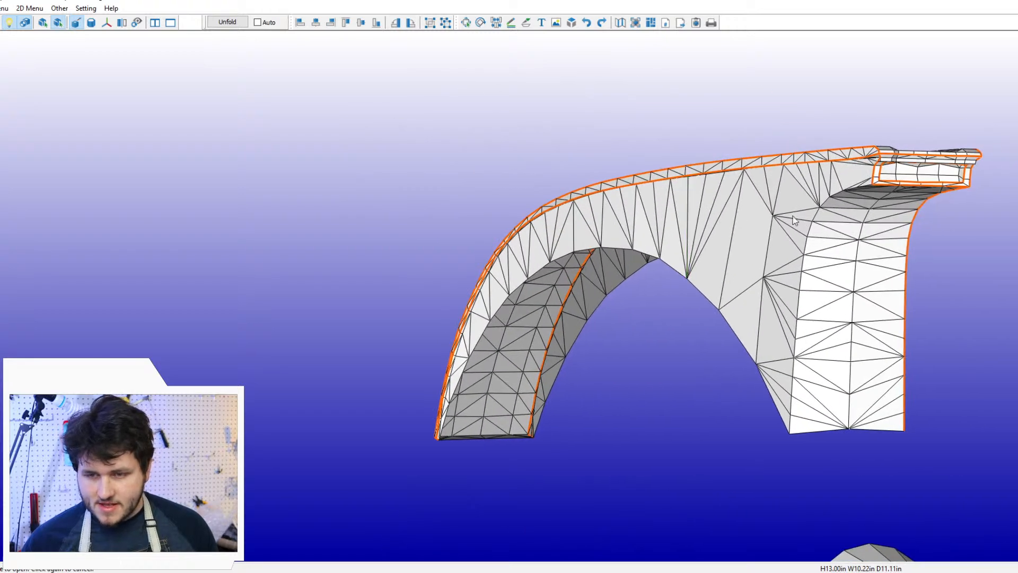
double_click(865, 189)
click(862, 207)
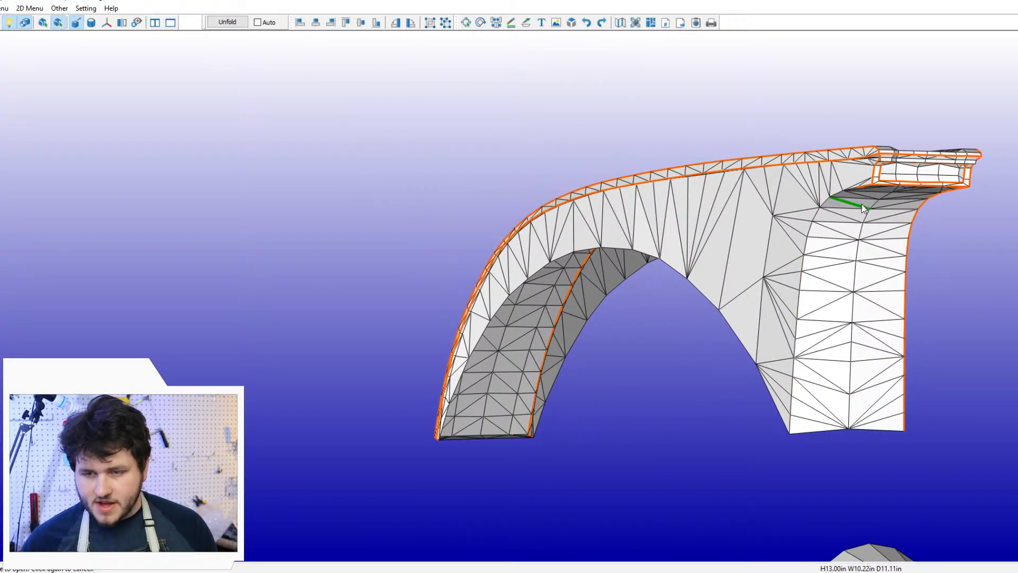
click(847, 207)
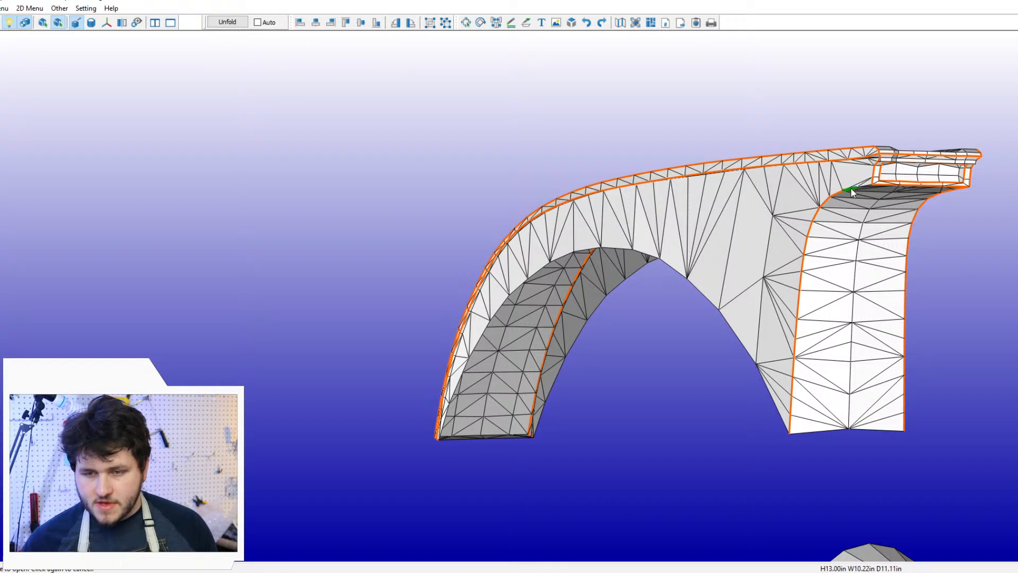
Step: Mark cutlines across the outer edge of the arch's tail end, joining its two corners
right_drag(618, 272, 763, 248)
scroll(759, 257, down, 8)
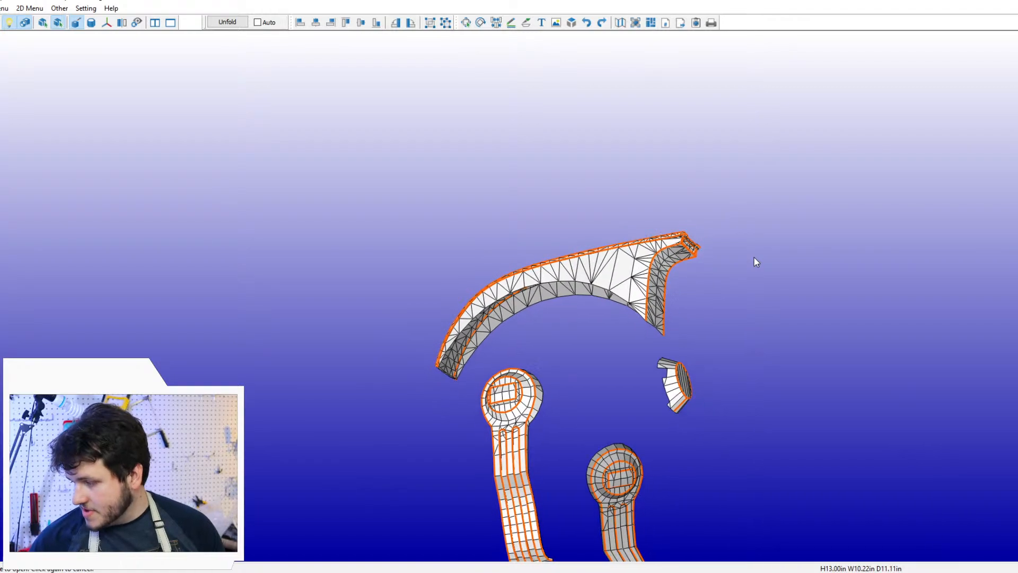
right_drag(550, 340, 518, 191)
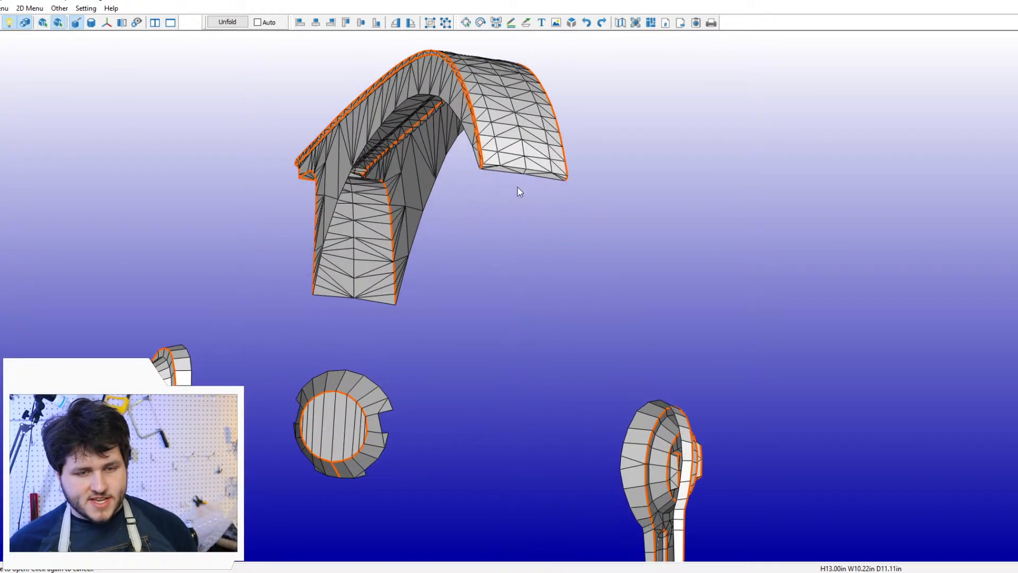
click(511, 166)
click(537, 170)
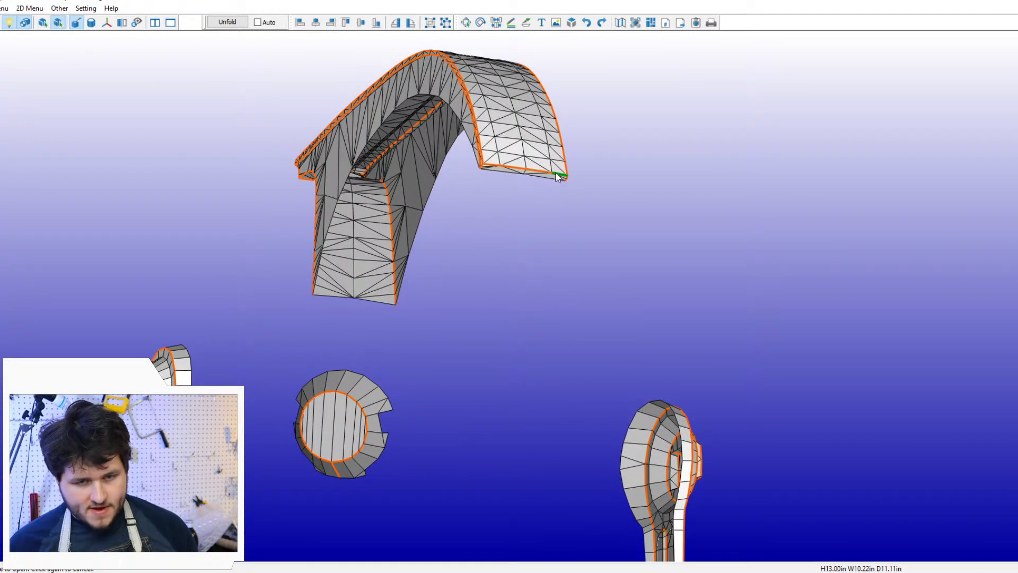
Step: Select all objects in the object list to show the complete helmet, and close the list
scroll(561, 186, down, 3)
right_drag(561, 195, 647, 199)
click(4, 8)
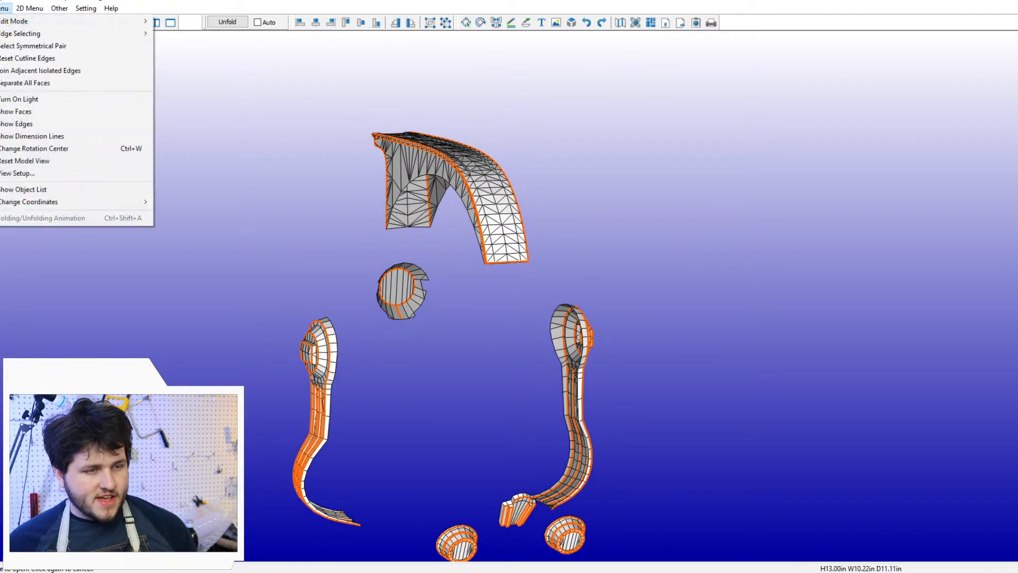
click(35, 189)
click(1, 197)
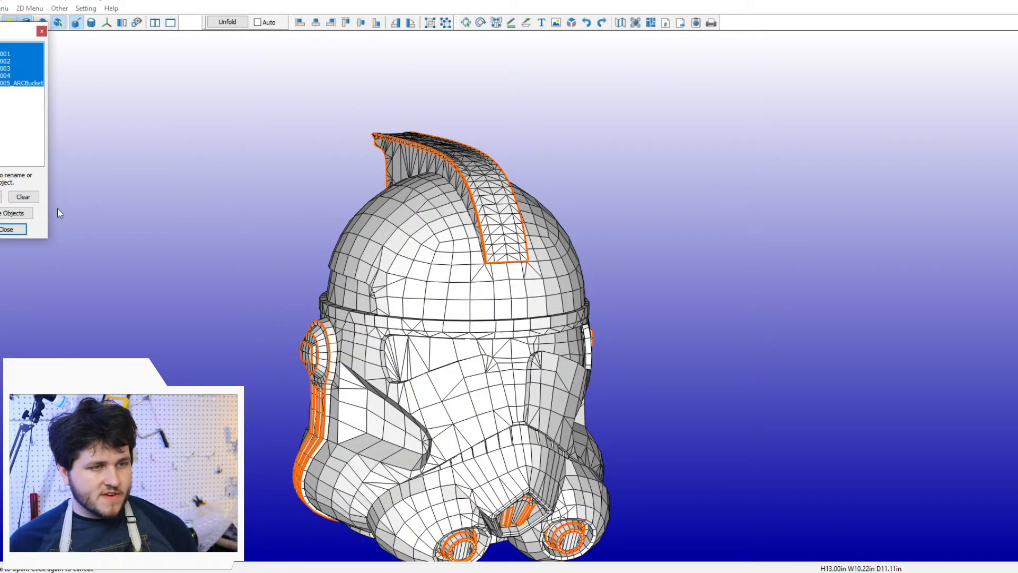
click(9, 231)
middle_drag(390, 299, 417, 250)
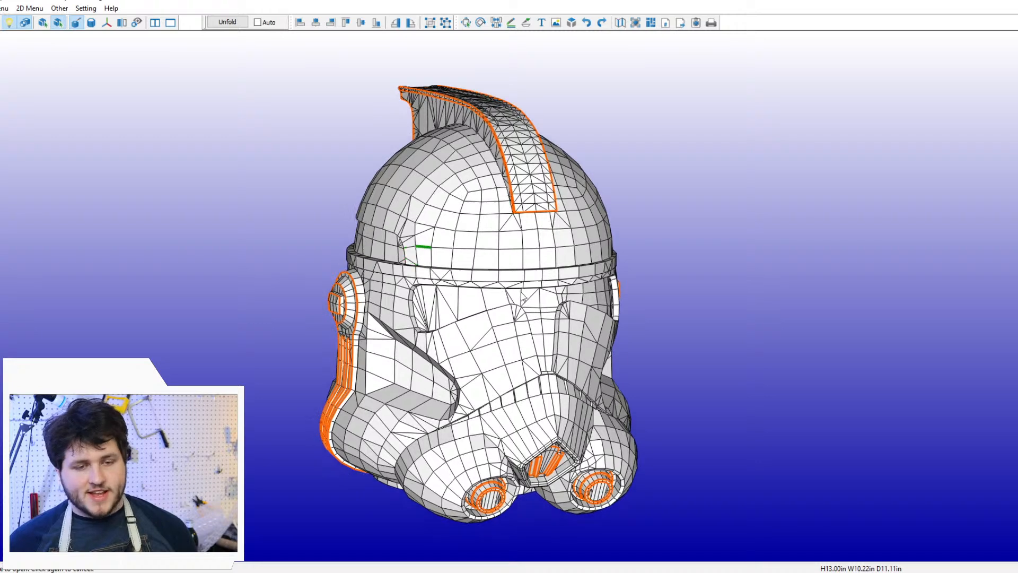
right_drag(565, 305, 606, 281)
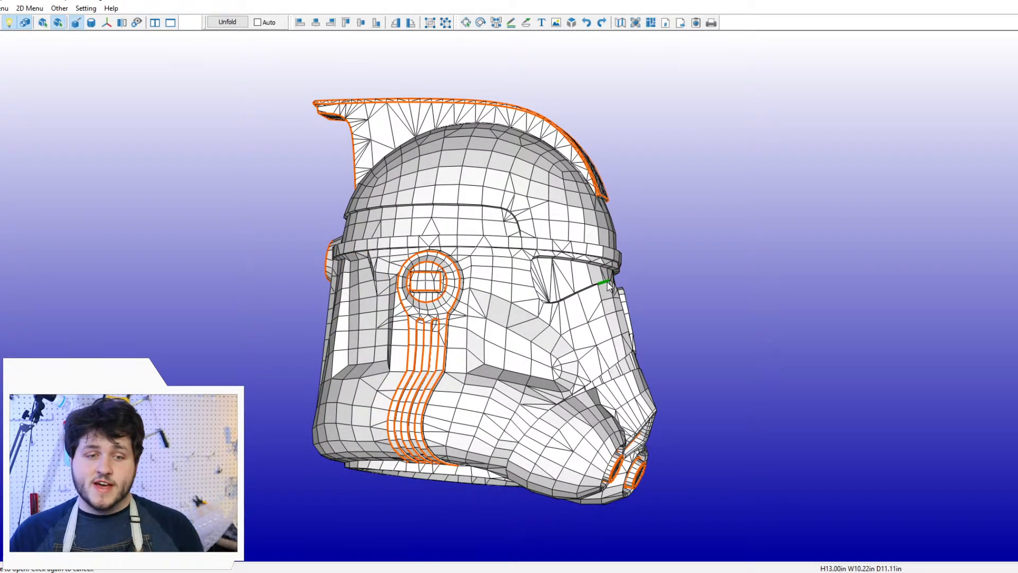